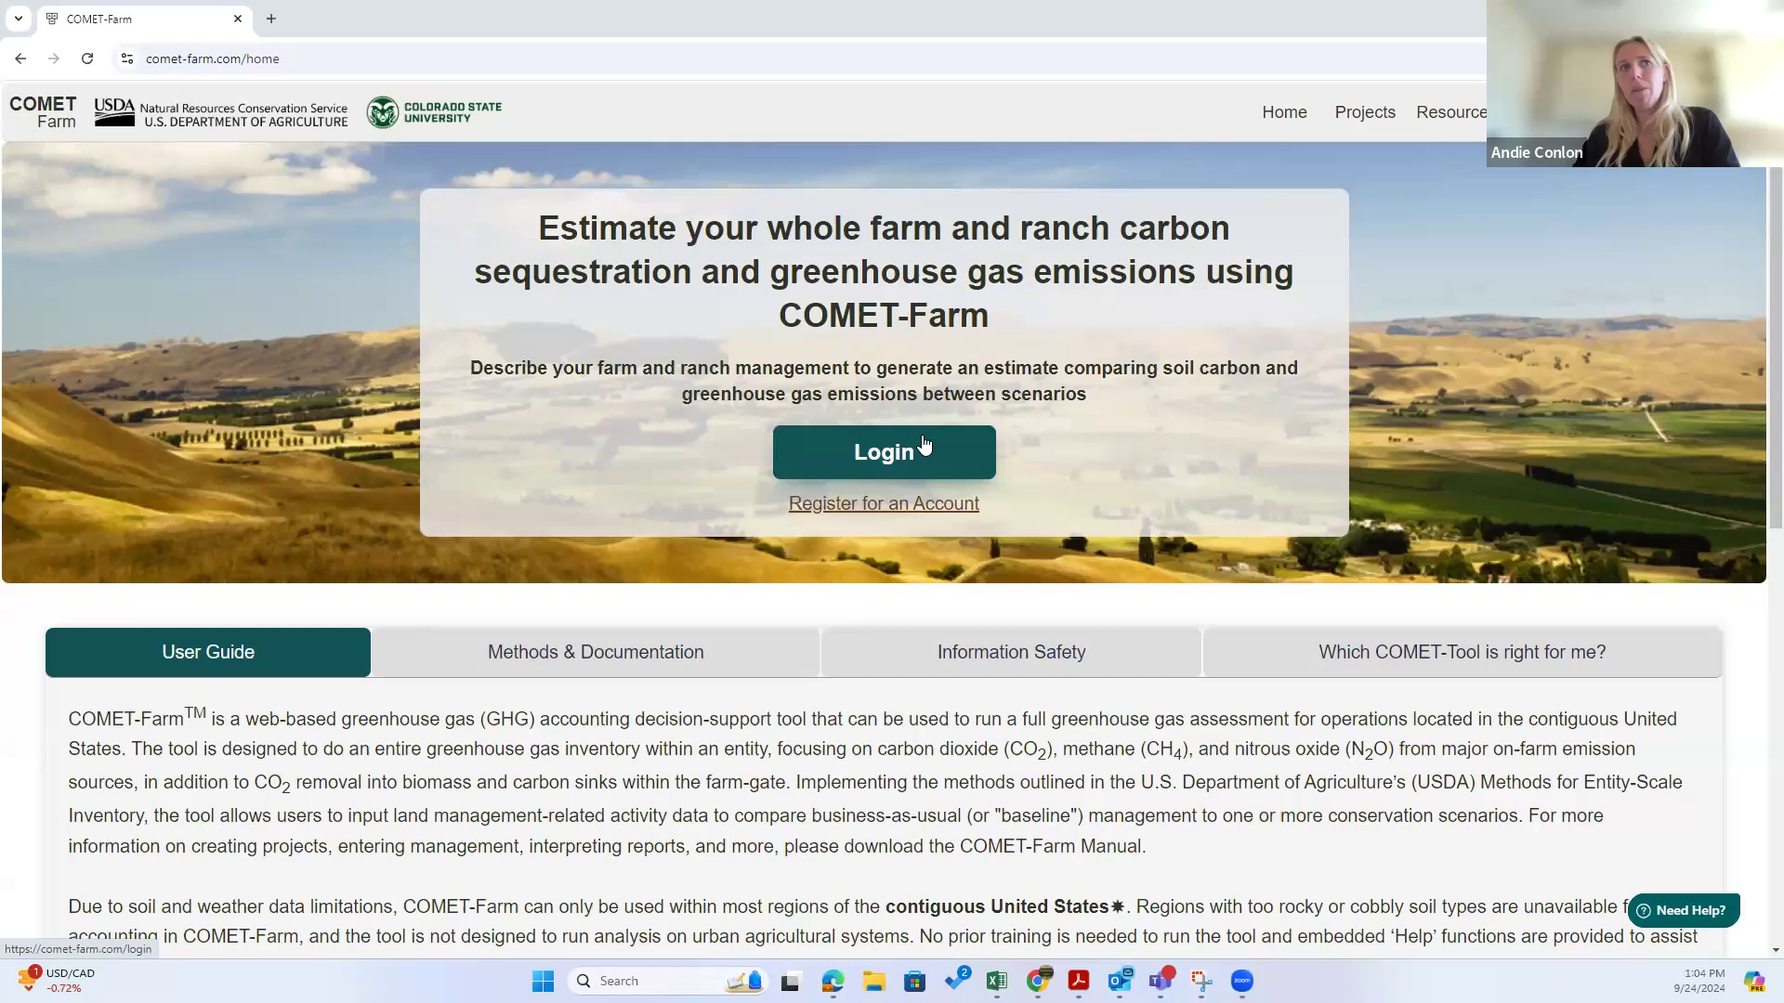
Step: View the account registration form down to its demo-project option, then return to the home page
click(886, 509)
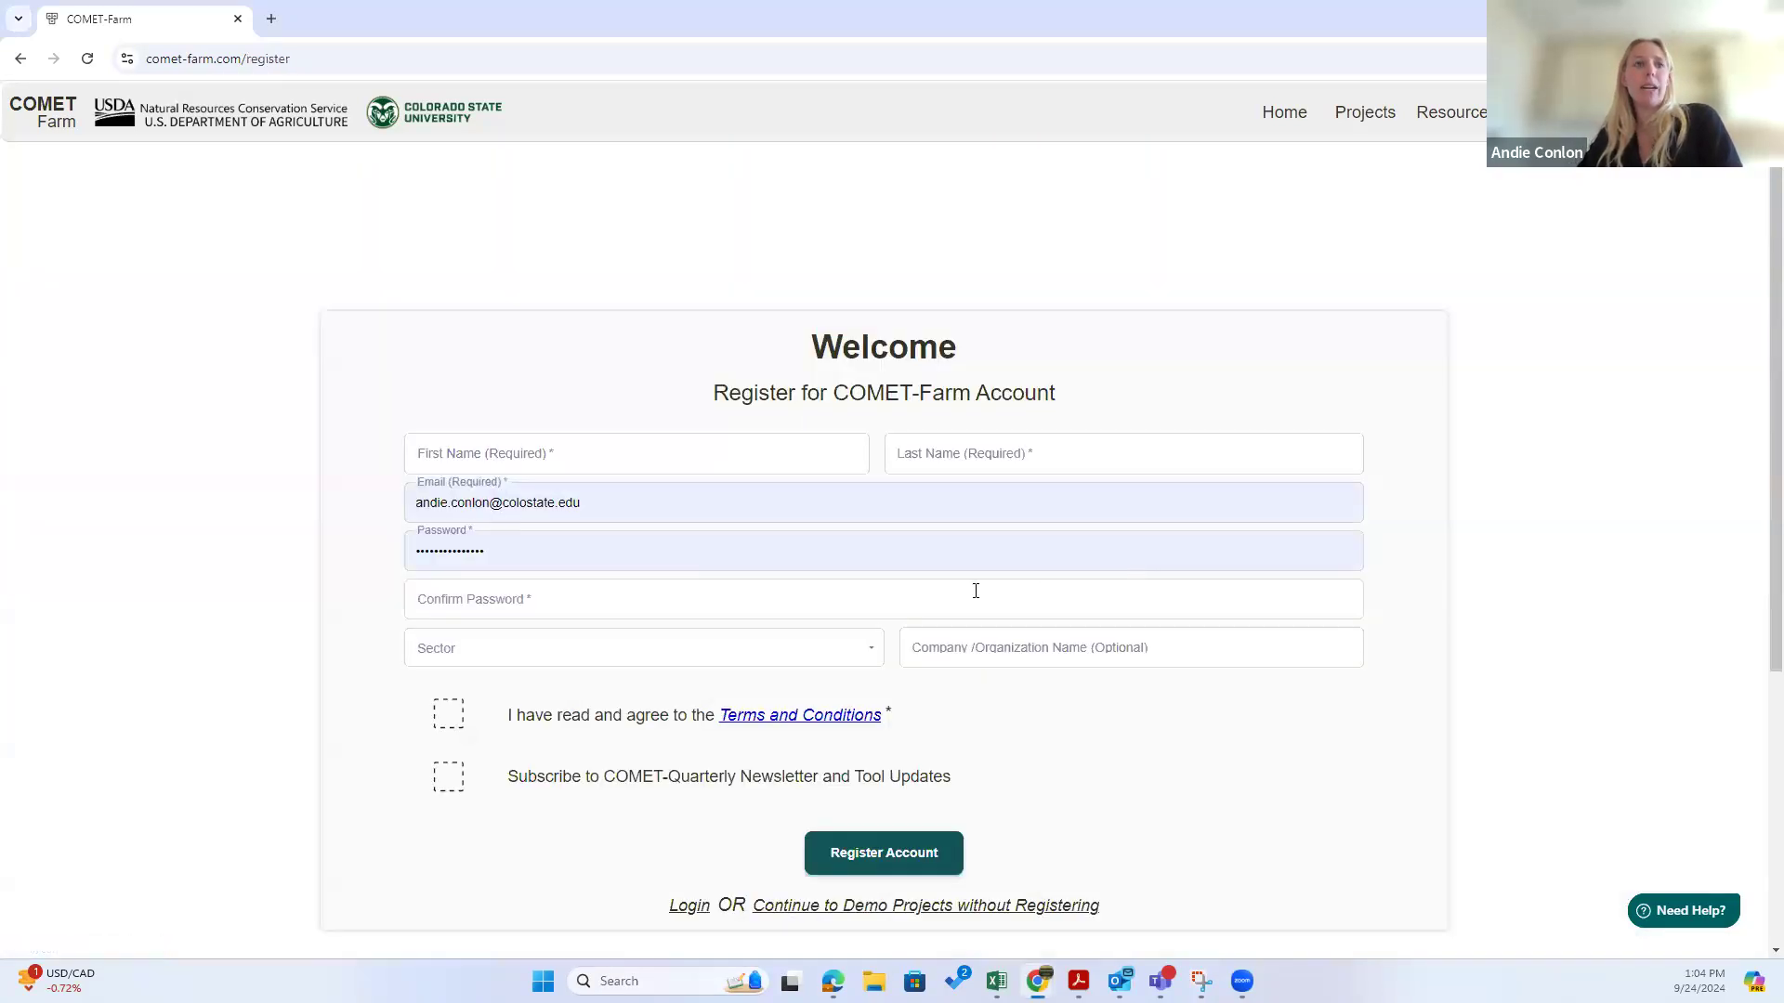
scroll(1015, 499, down, 4)
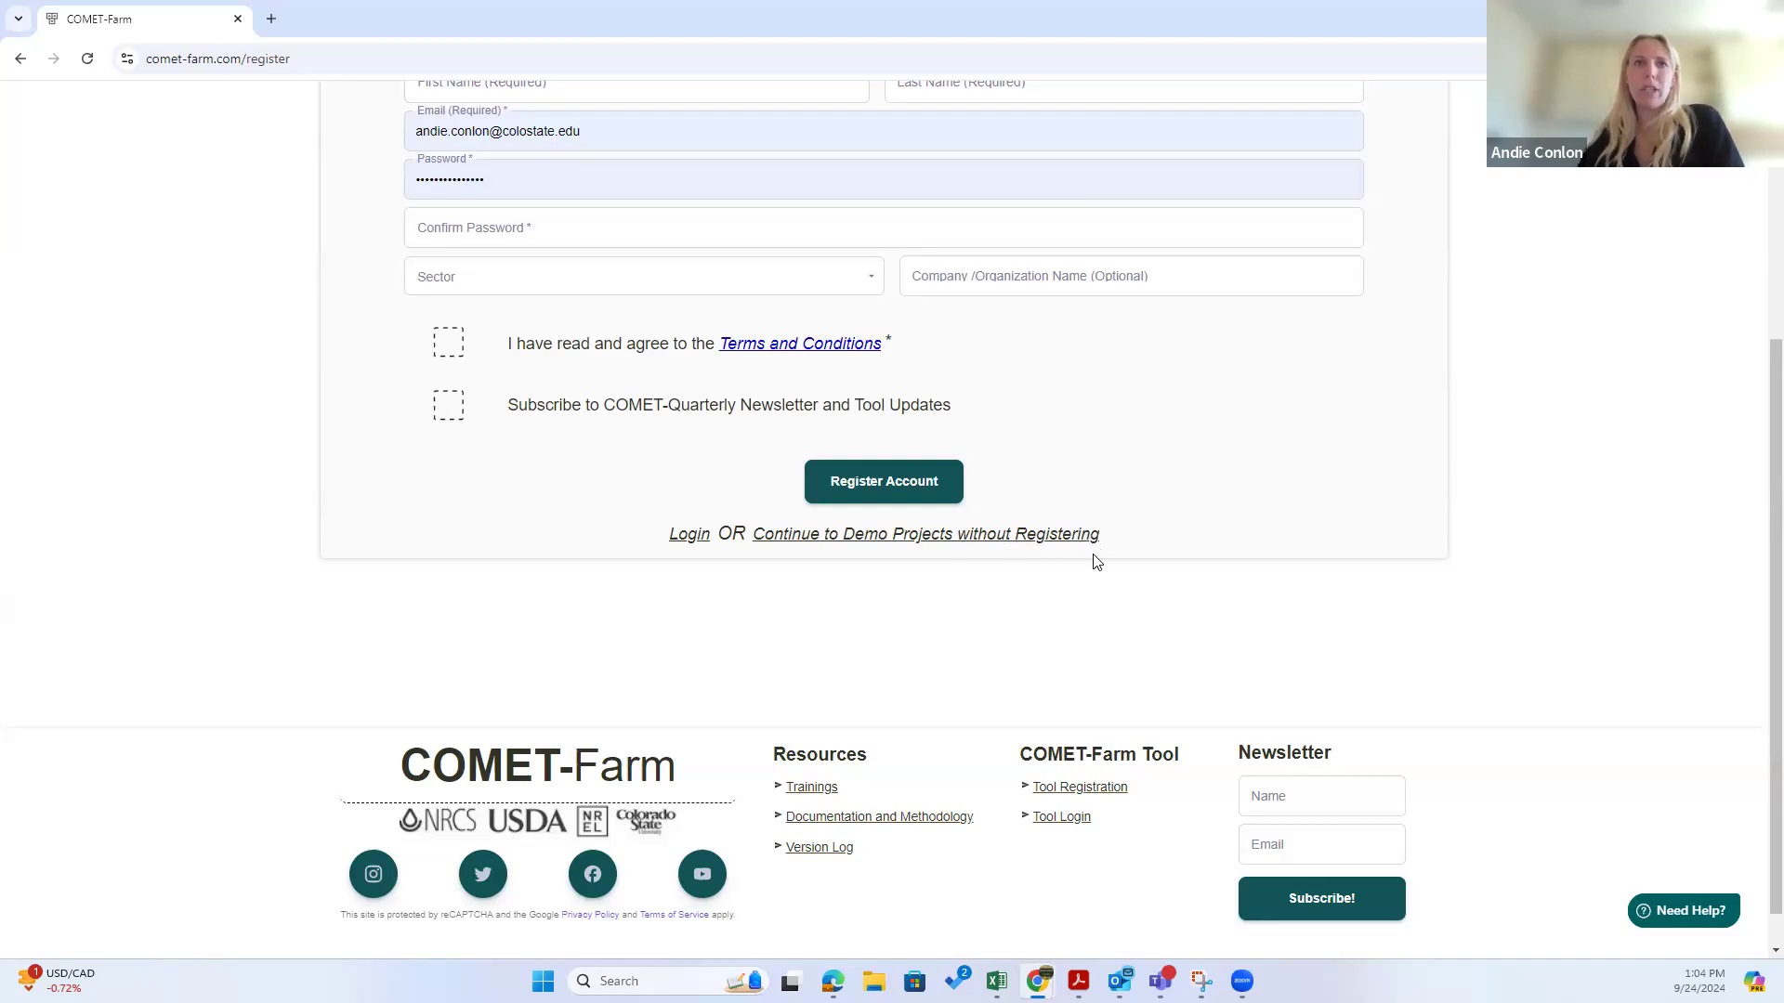
scroll(1094, 564, up, 1)
scroll(1094, 564, up, 3)
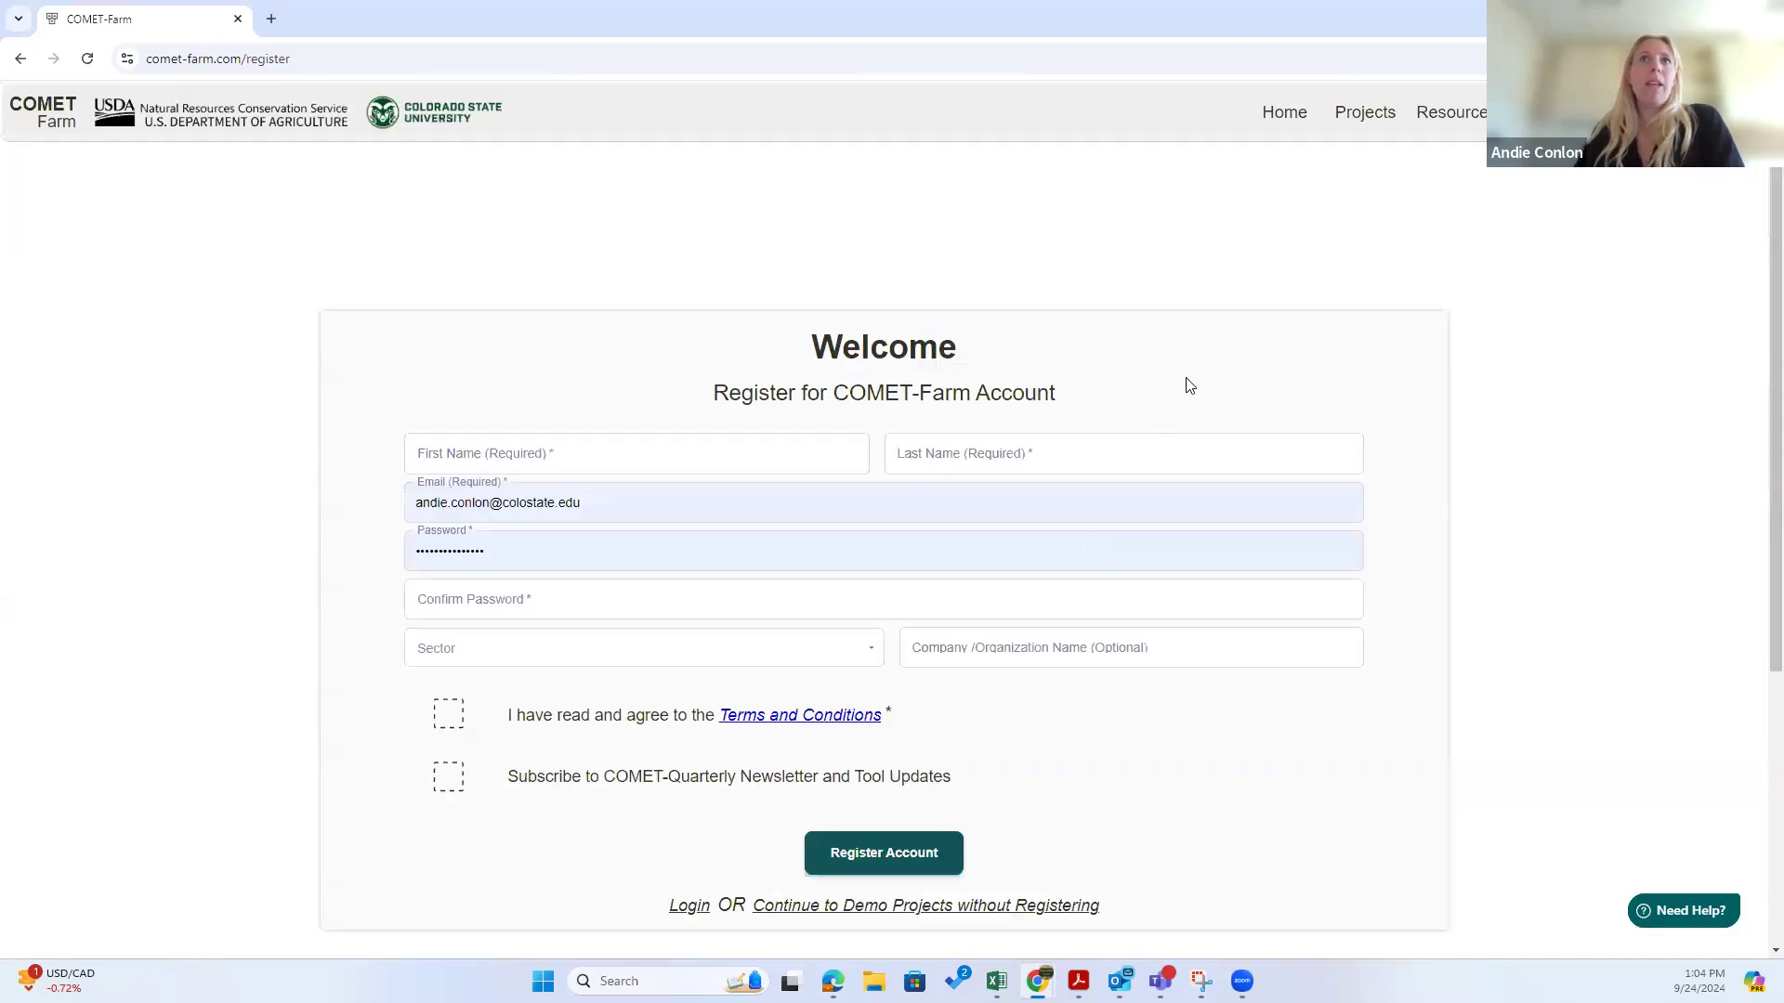
click(1283, 130)
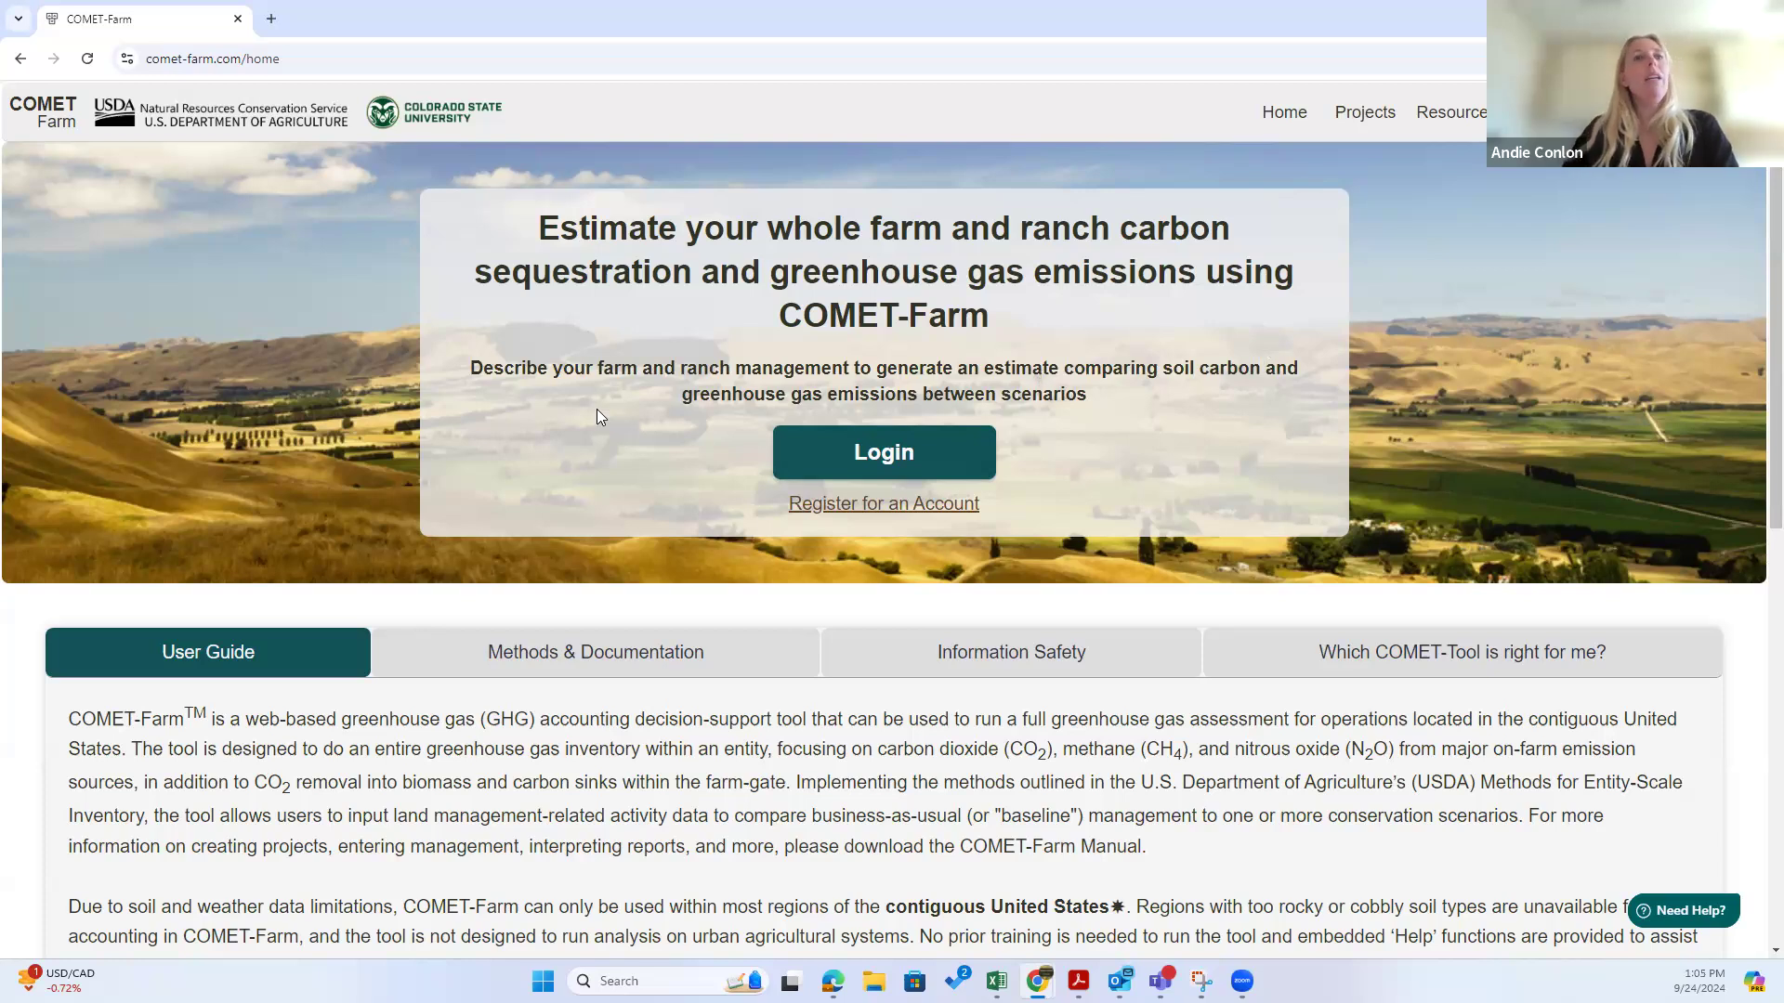
Step: Review the home page's User Guide, Methods & Documentation, Information Safety and "Which COMET-Tool is right for me?" sections
scroll(38, 438, down, 3)
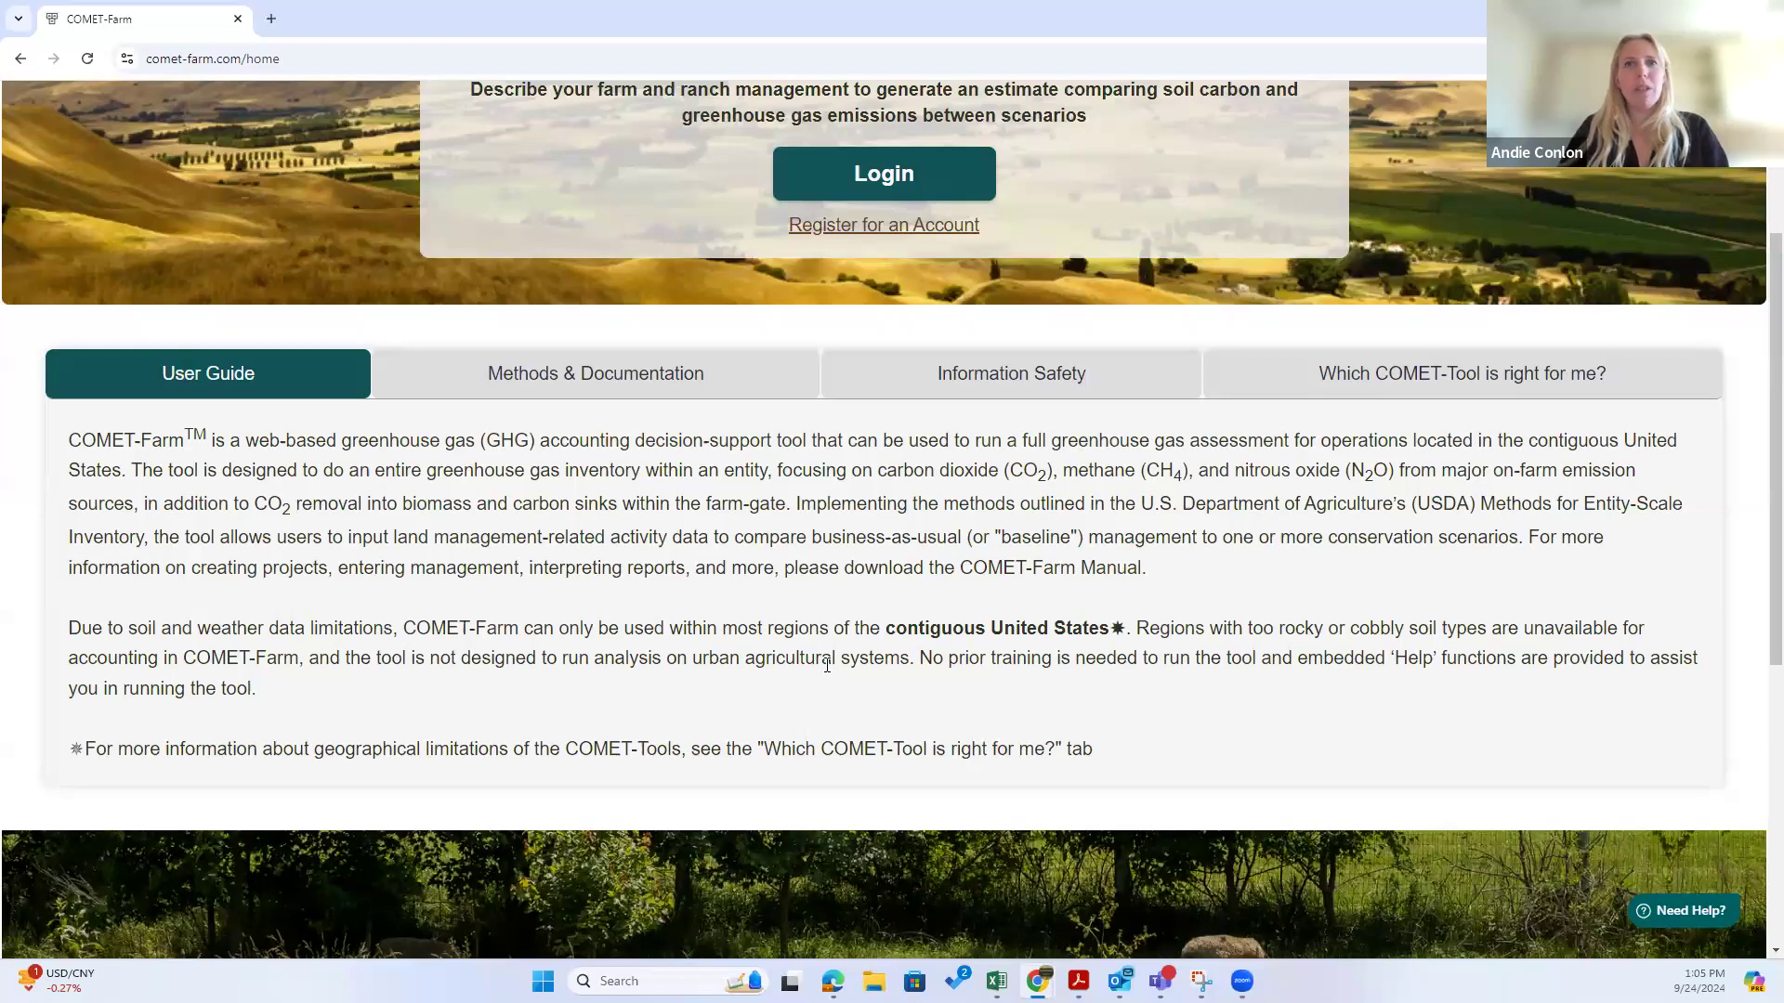
drag(1148, 569, 964, 572)
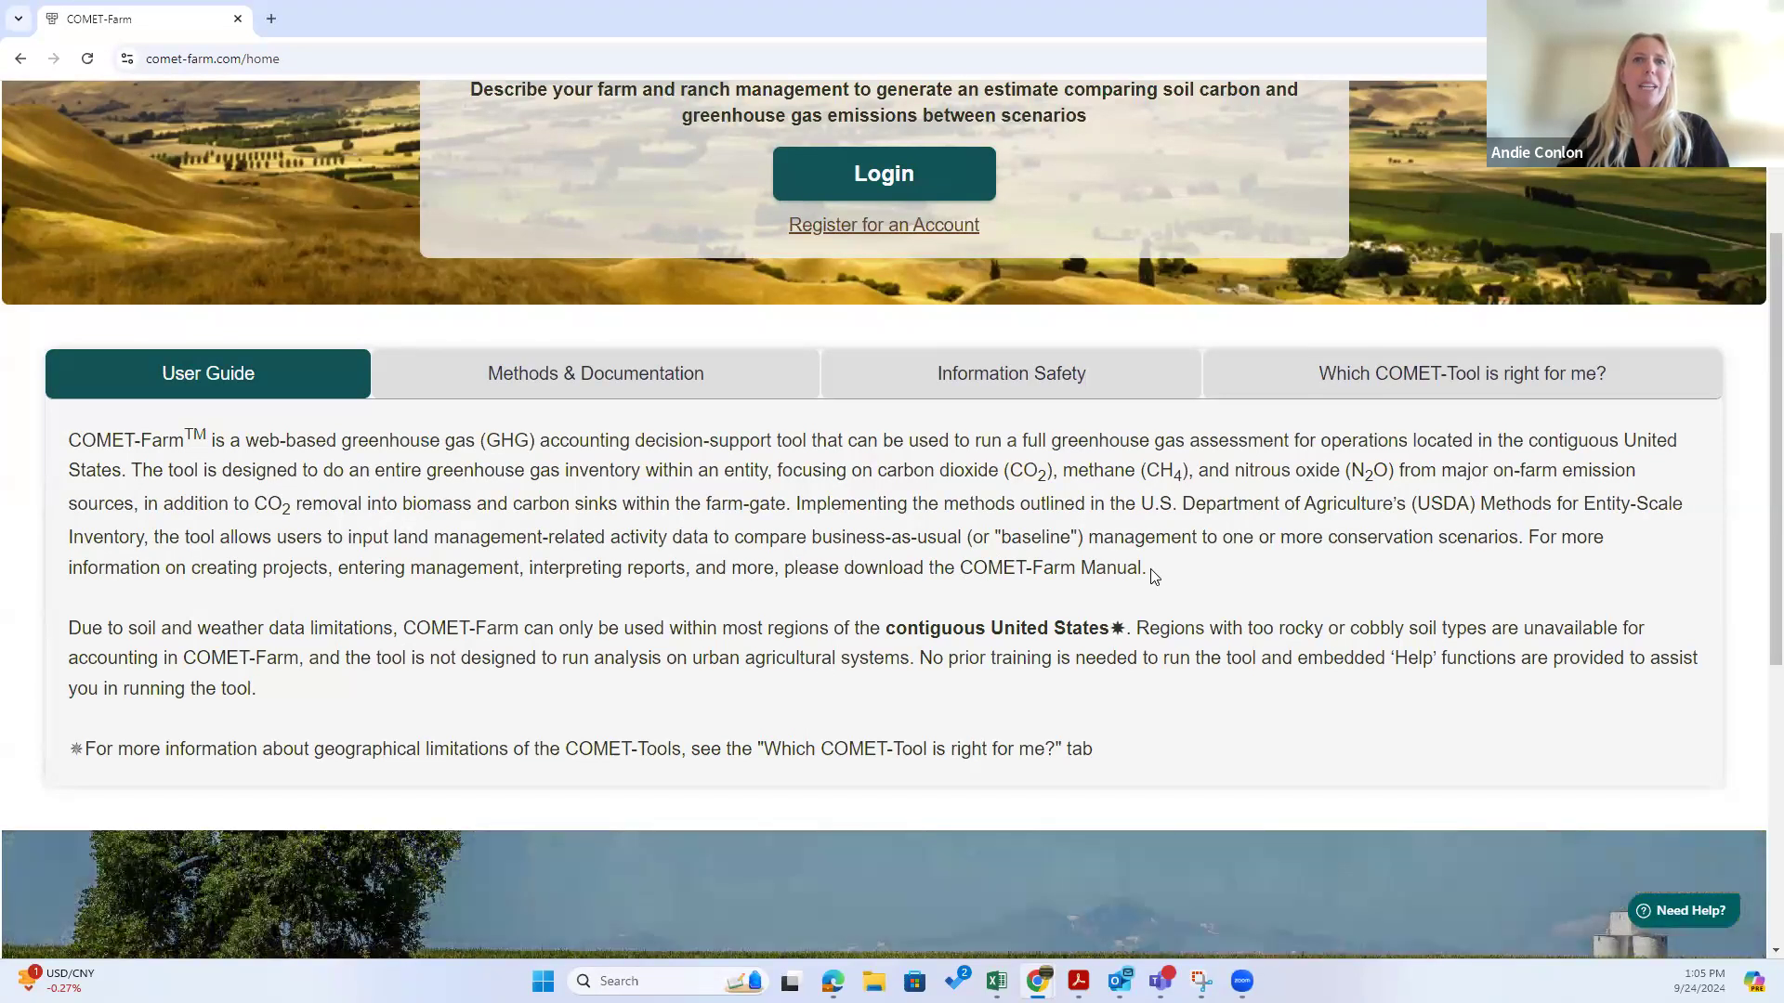
click(1272, 593)
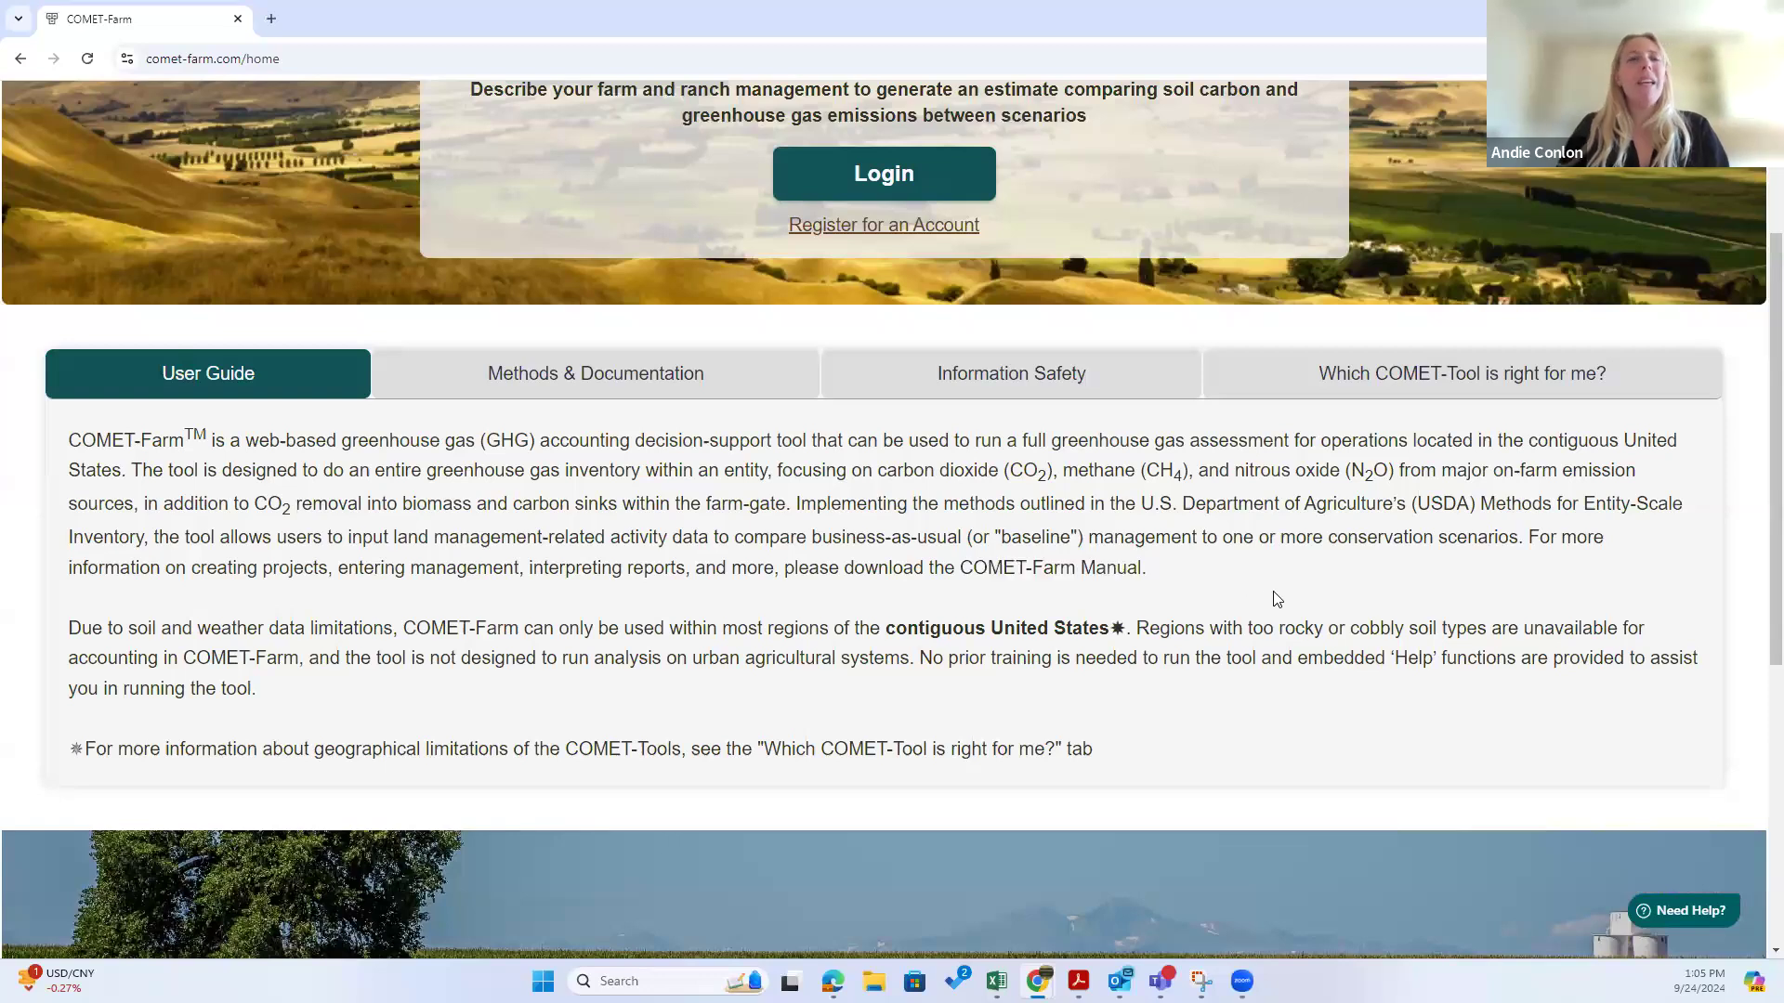
click(580, 377)
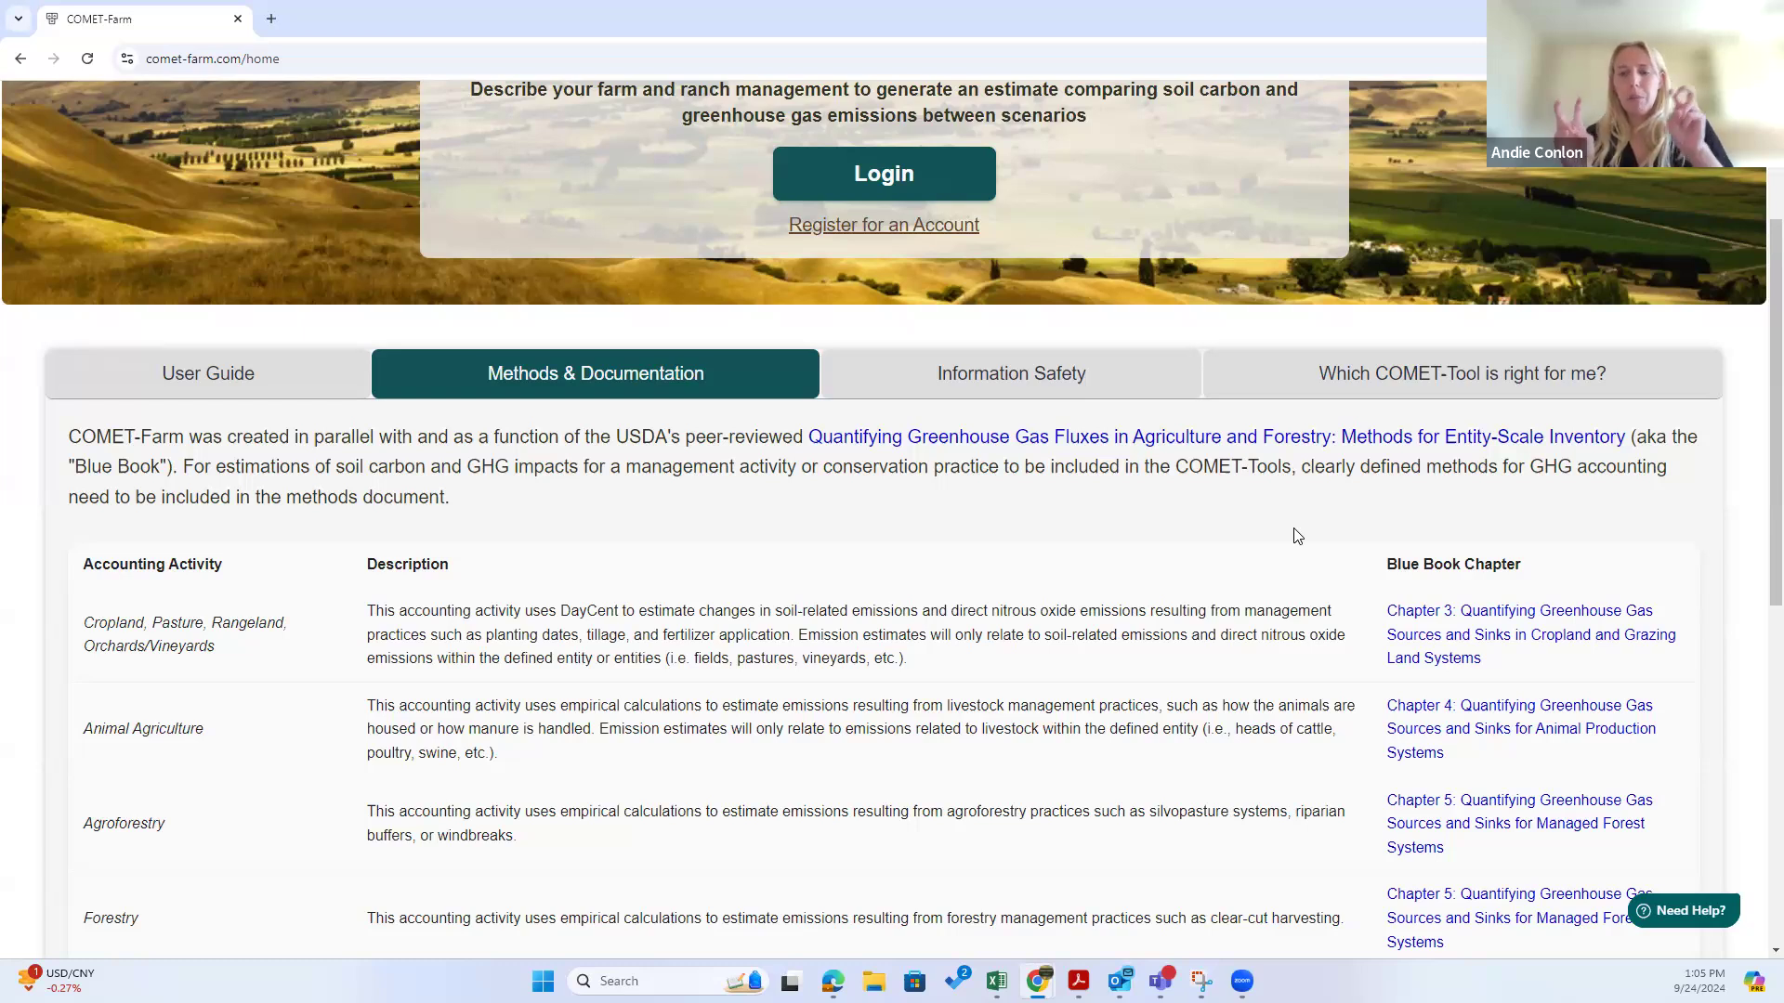
click(962, 391)
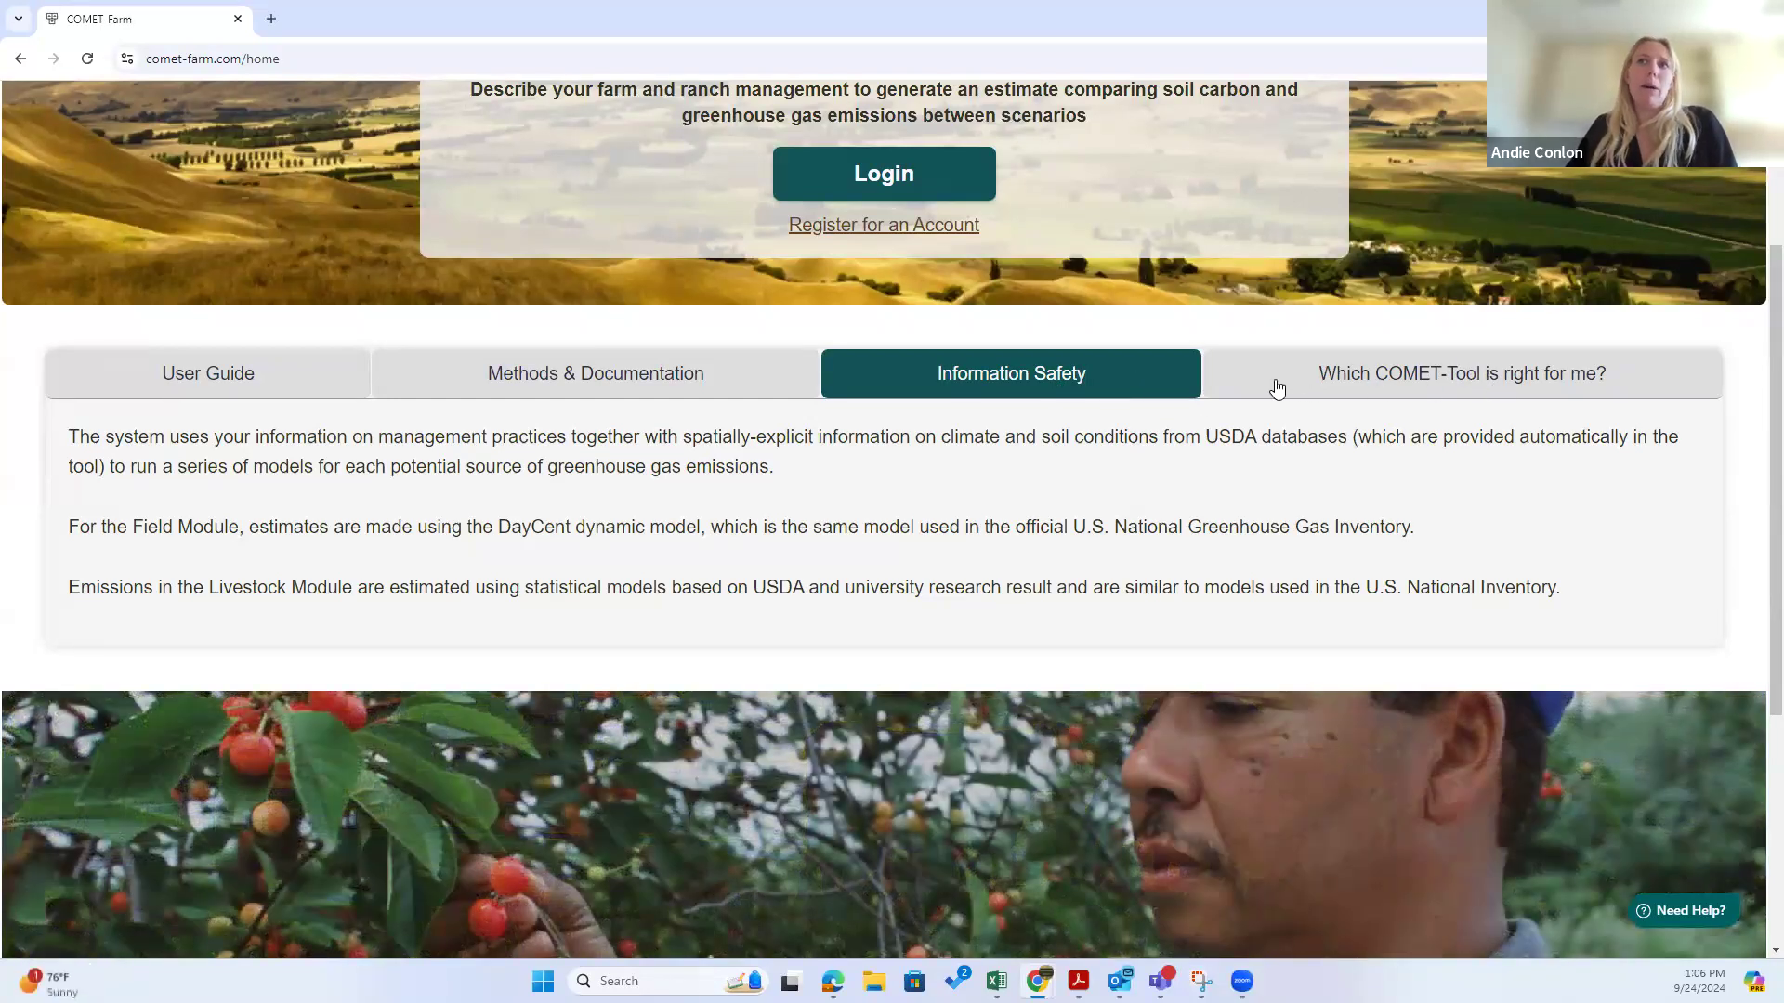
click(1513, 389)
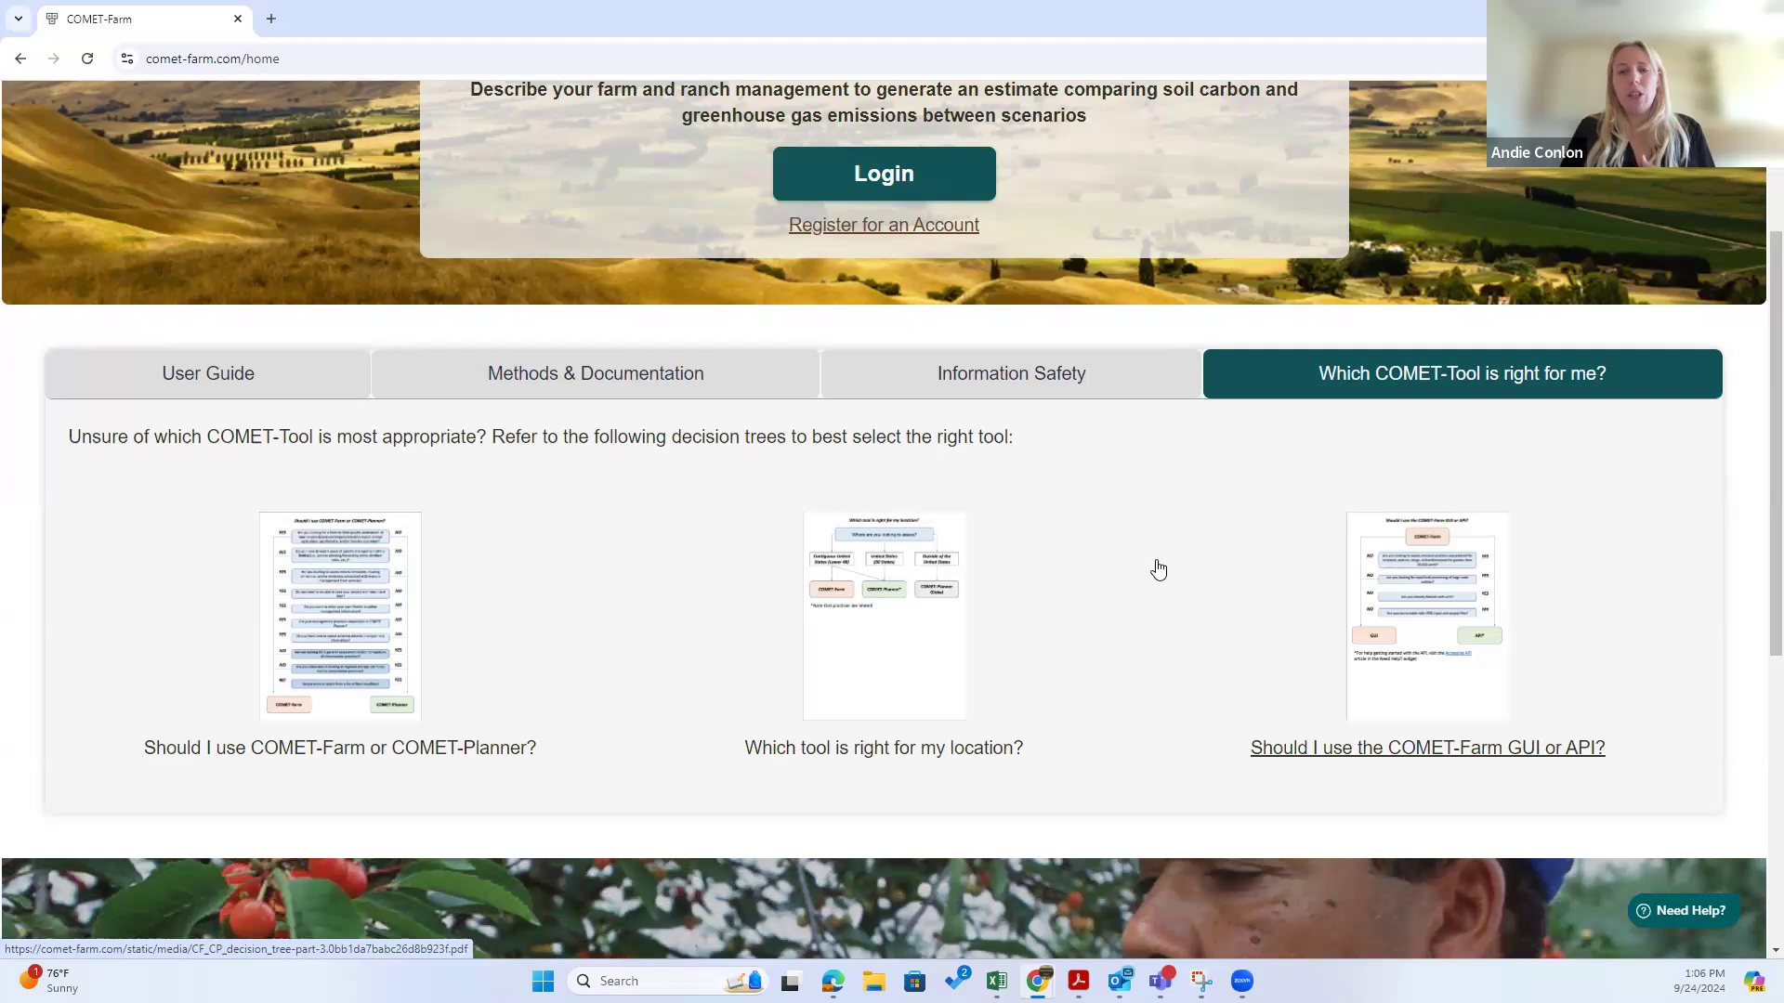
scroll(1190, 502, up, 3)
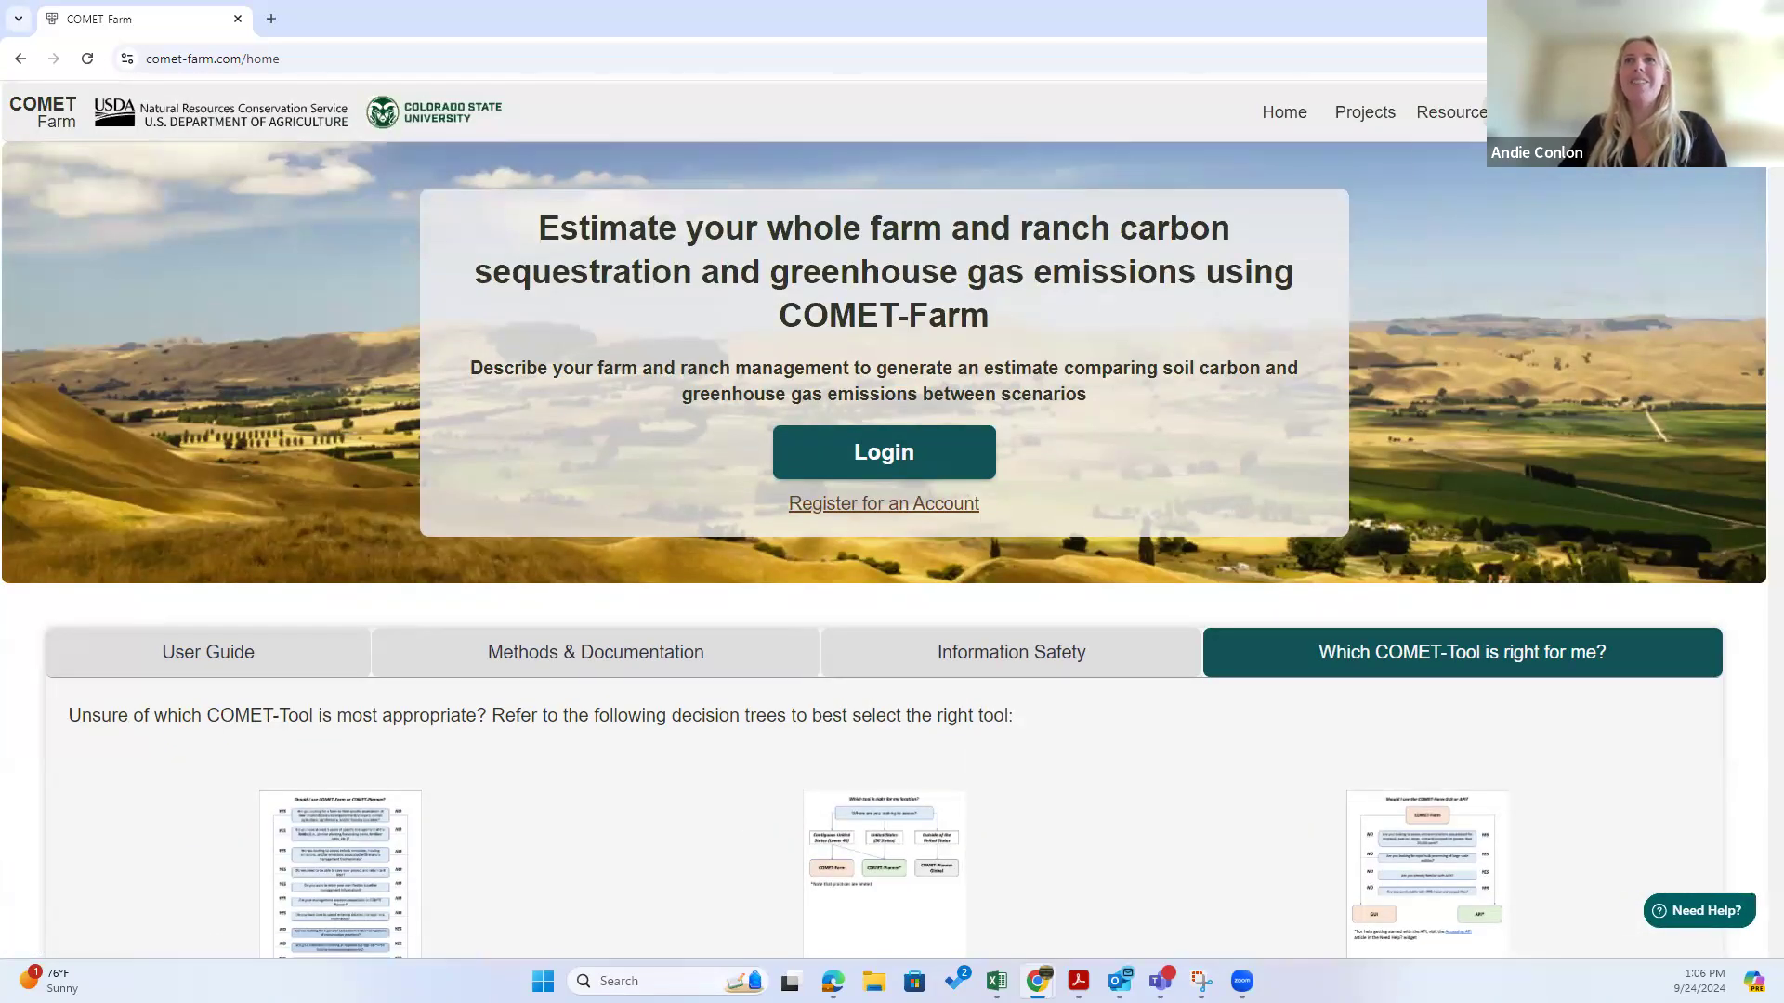
Step: Open the COMET-Tools User Guide from the Documentation resources in a separate browser tab and bring it into view
click(1454, 113)
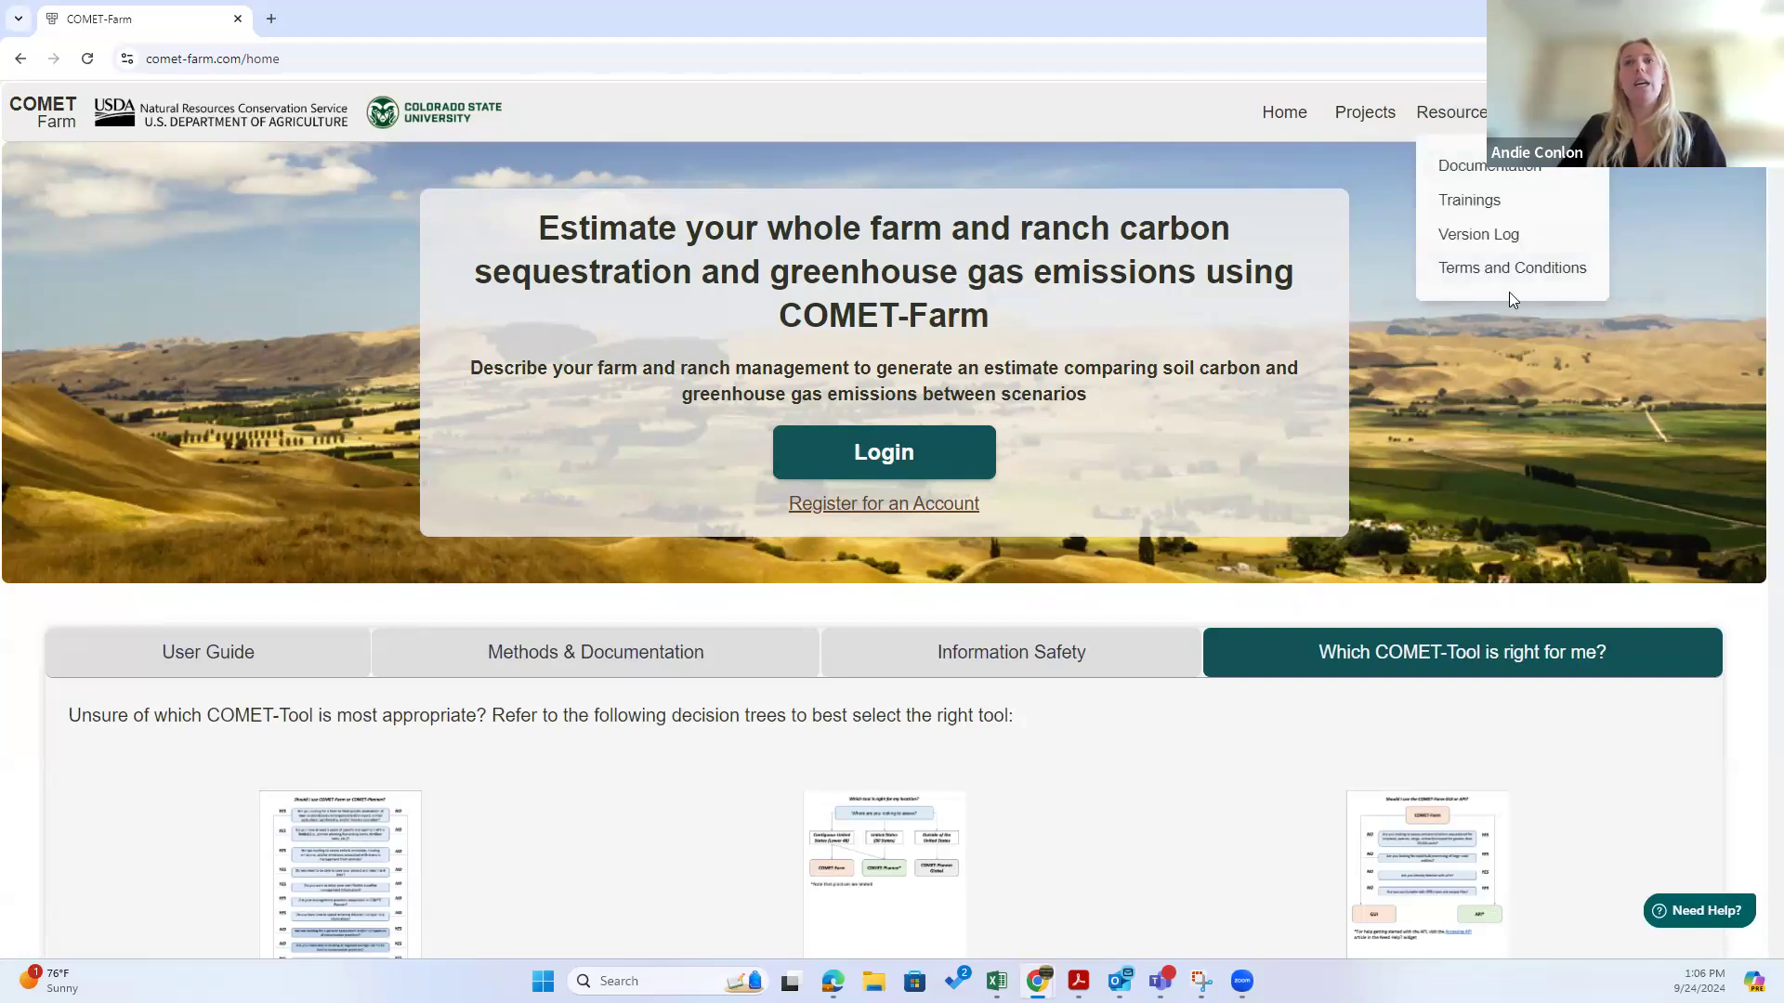
click(1485, 175)
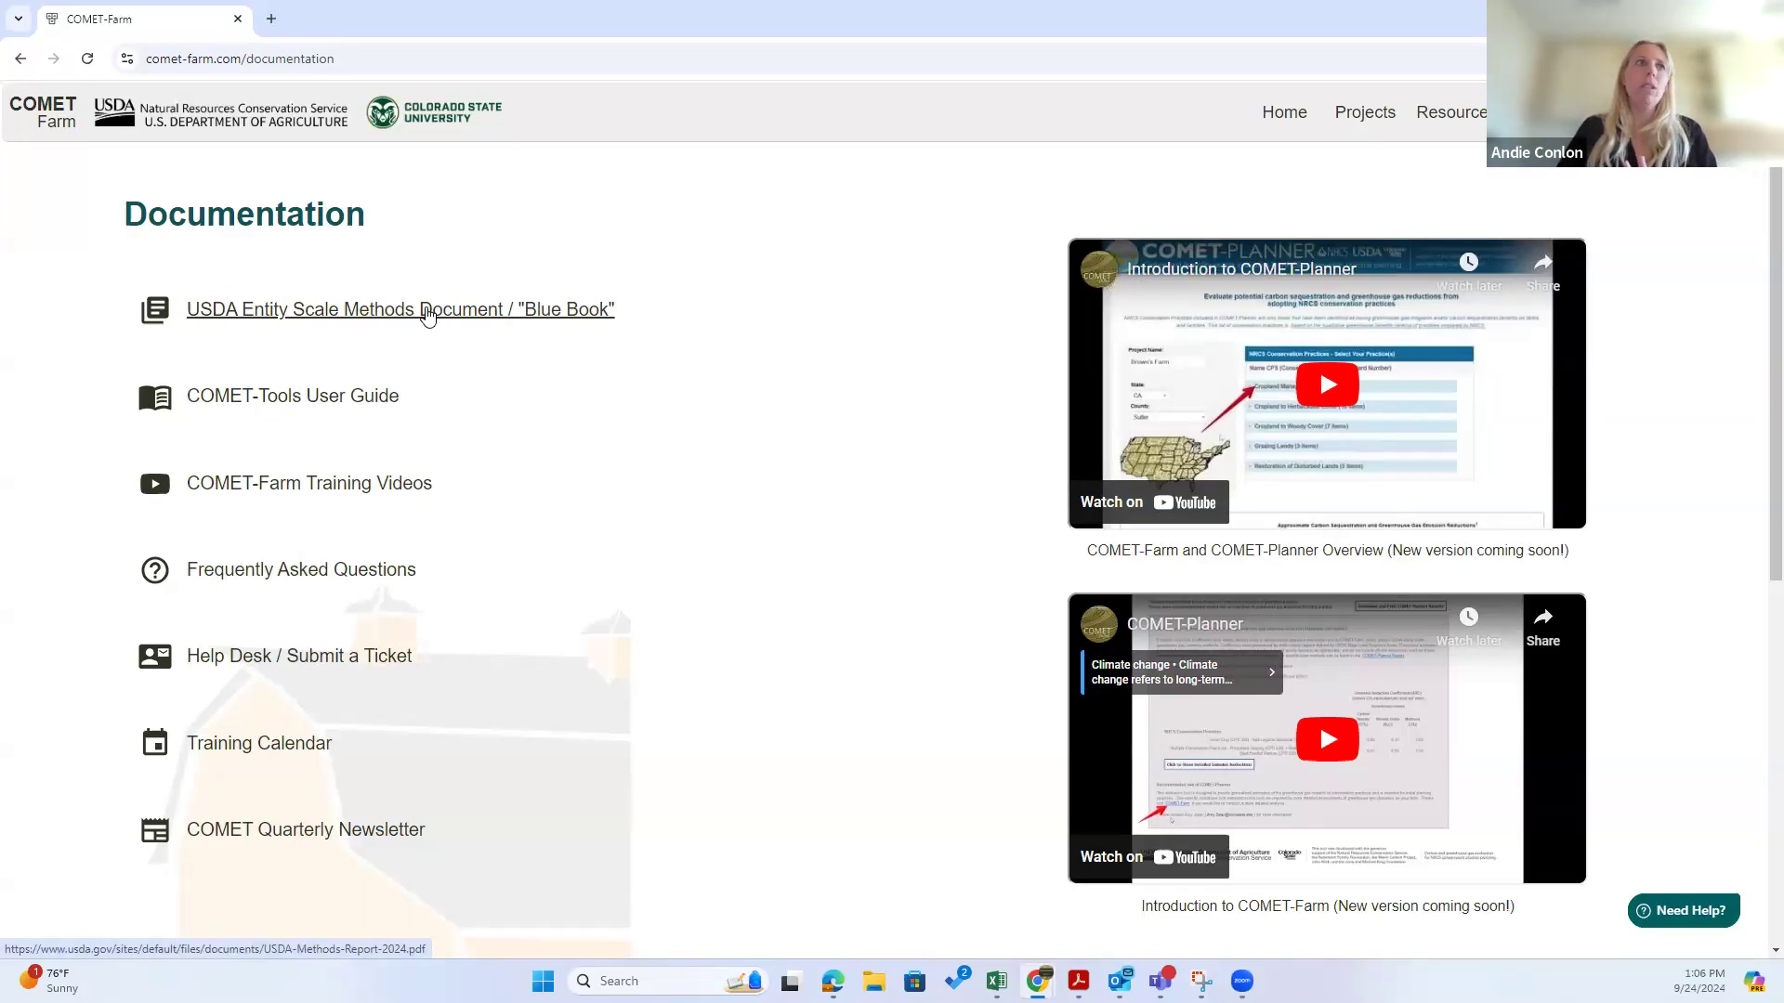
right_click(298, 406)
click(406, 414)
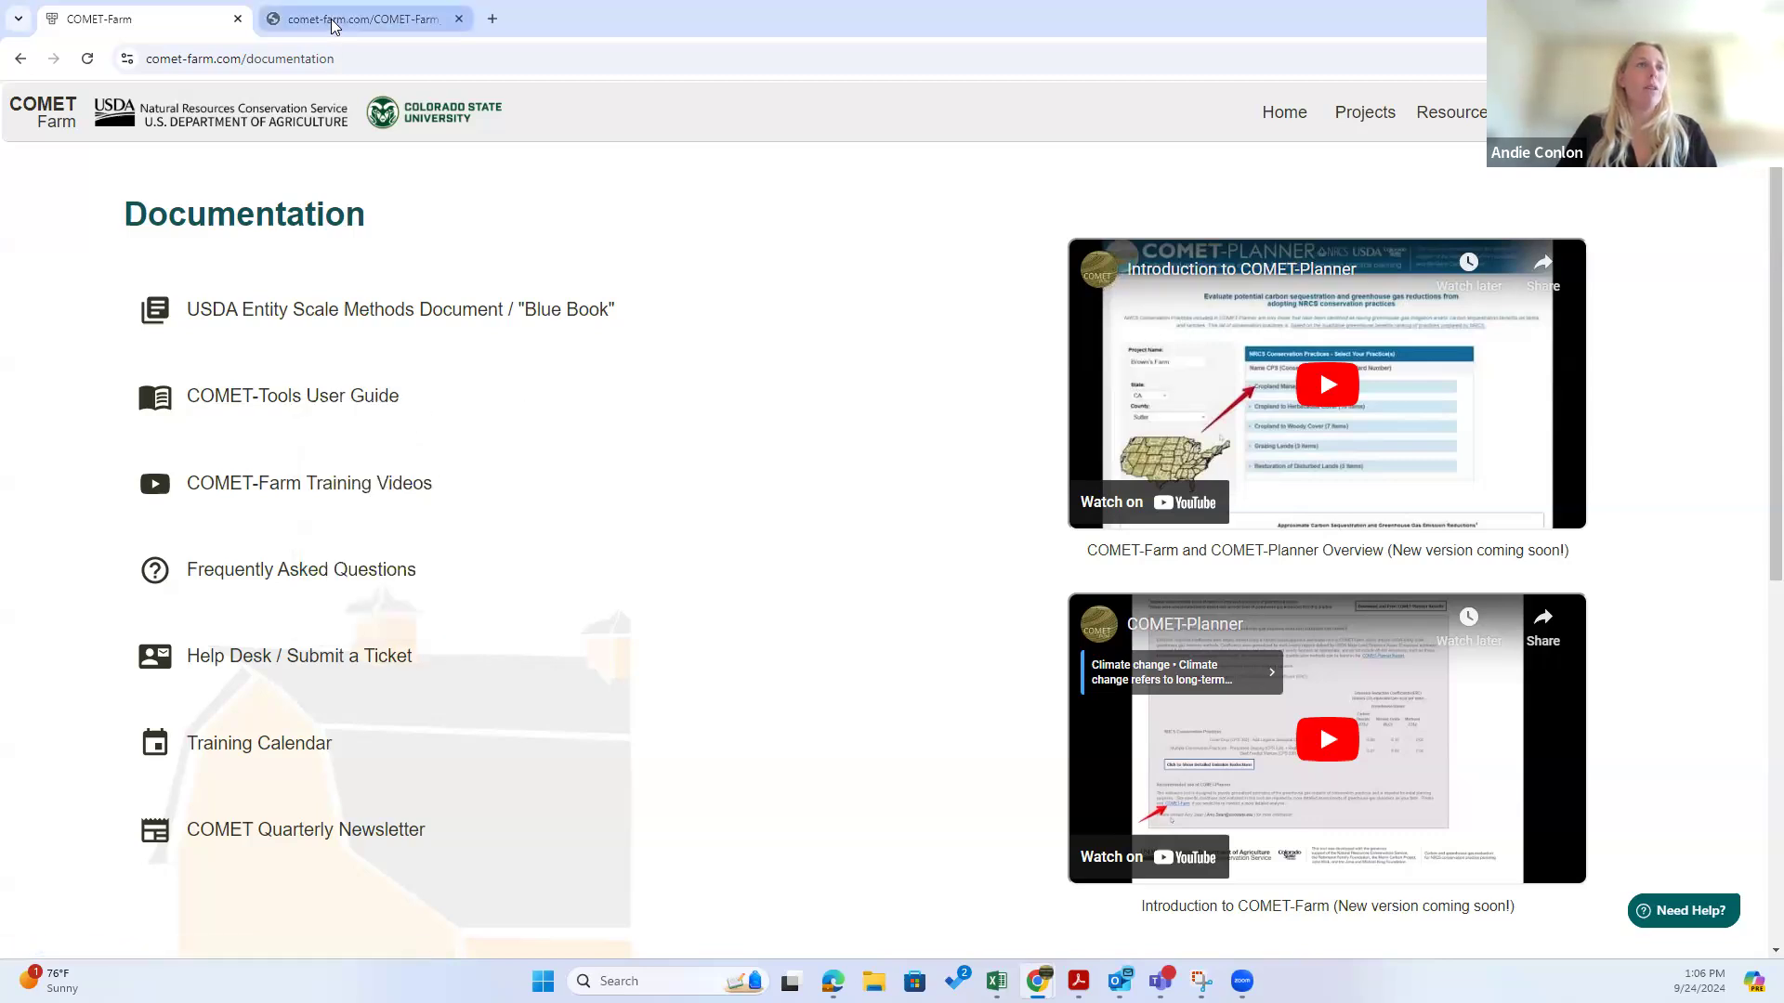
click(335, 19)
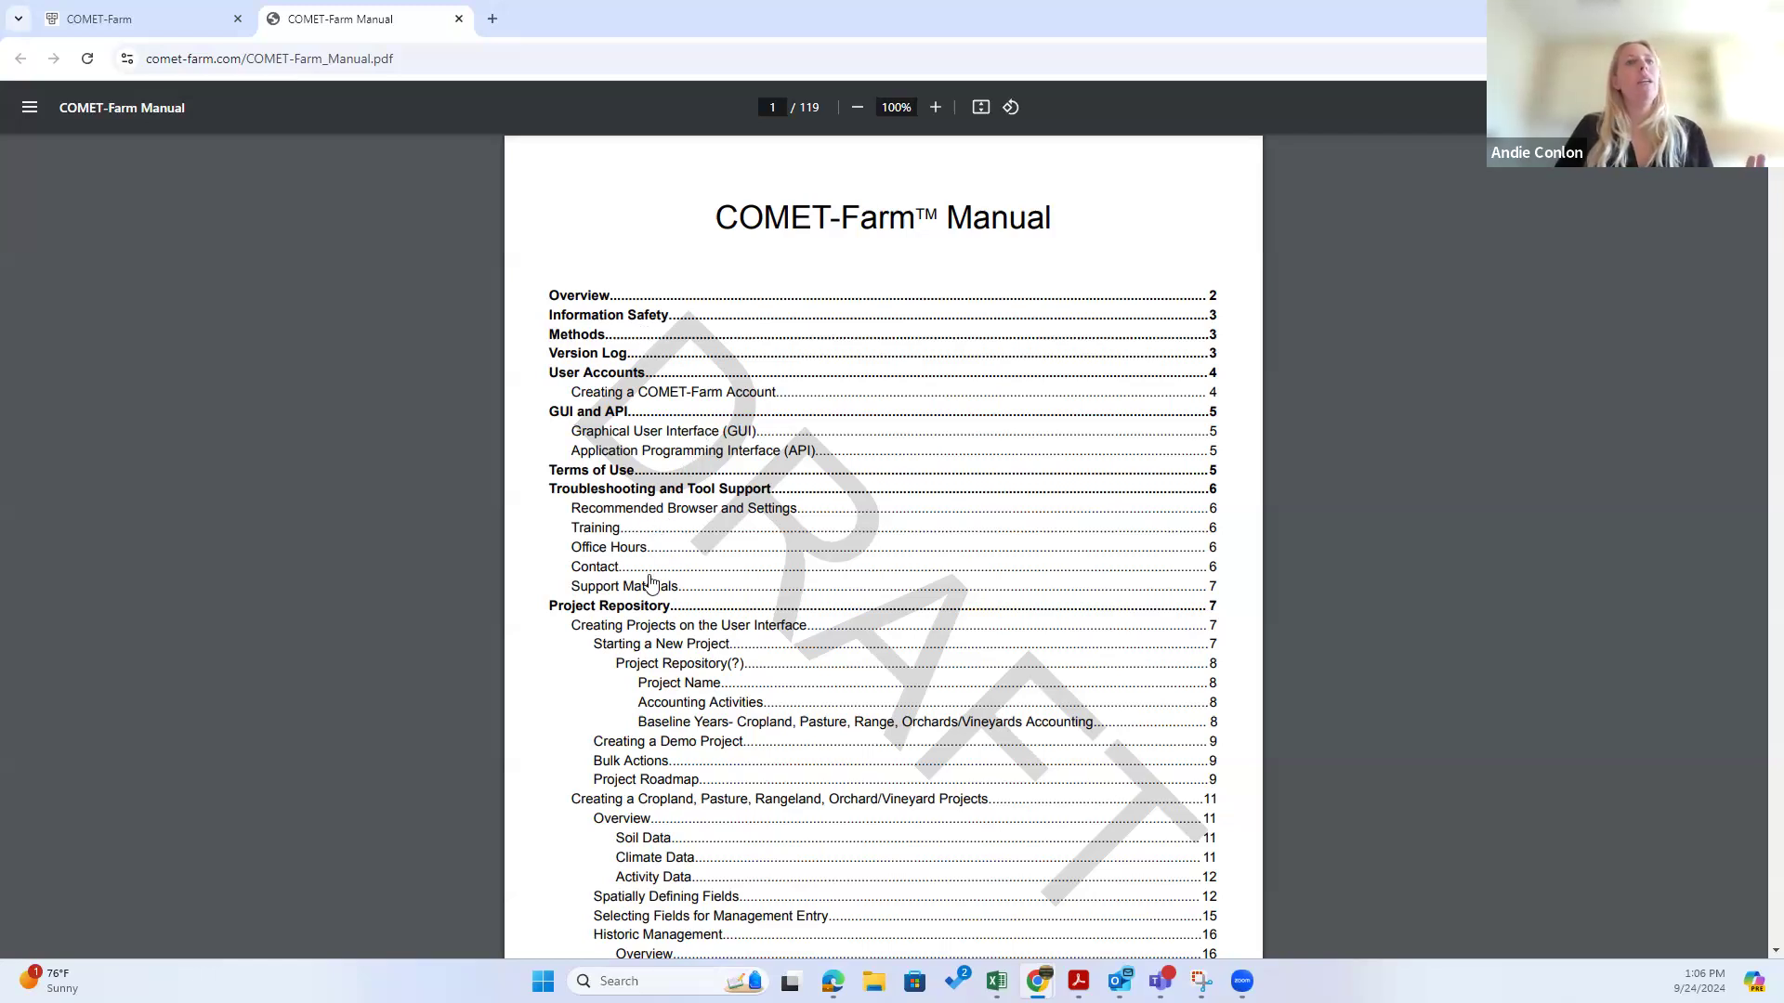
Step: Skim the COMET-Farm Manual's table of contents and return to the Documentation page
scroll(752, 576, down, 15)
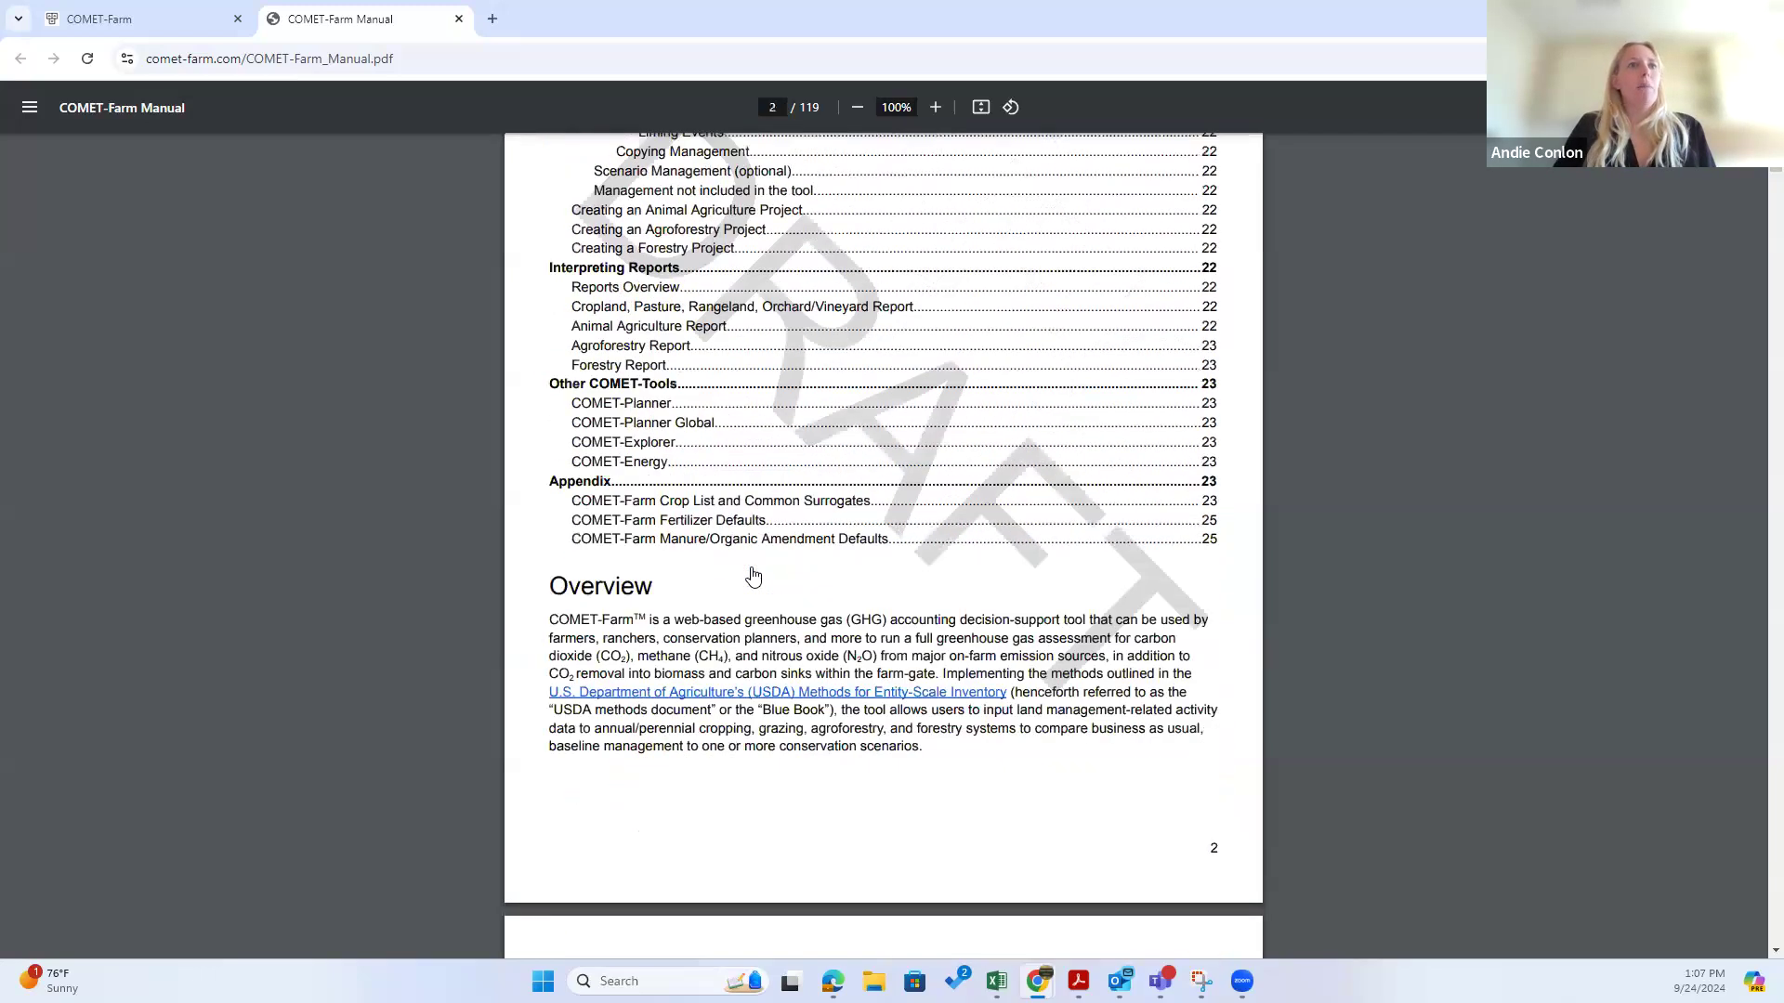
scroll(753, 576, up, 5)
scroll(753, 576, up, 5)
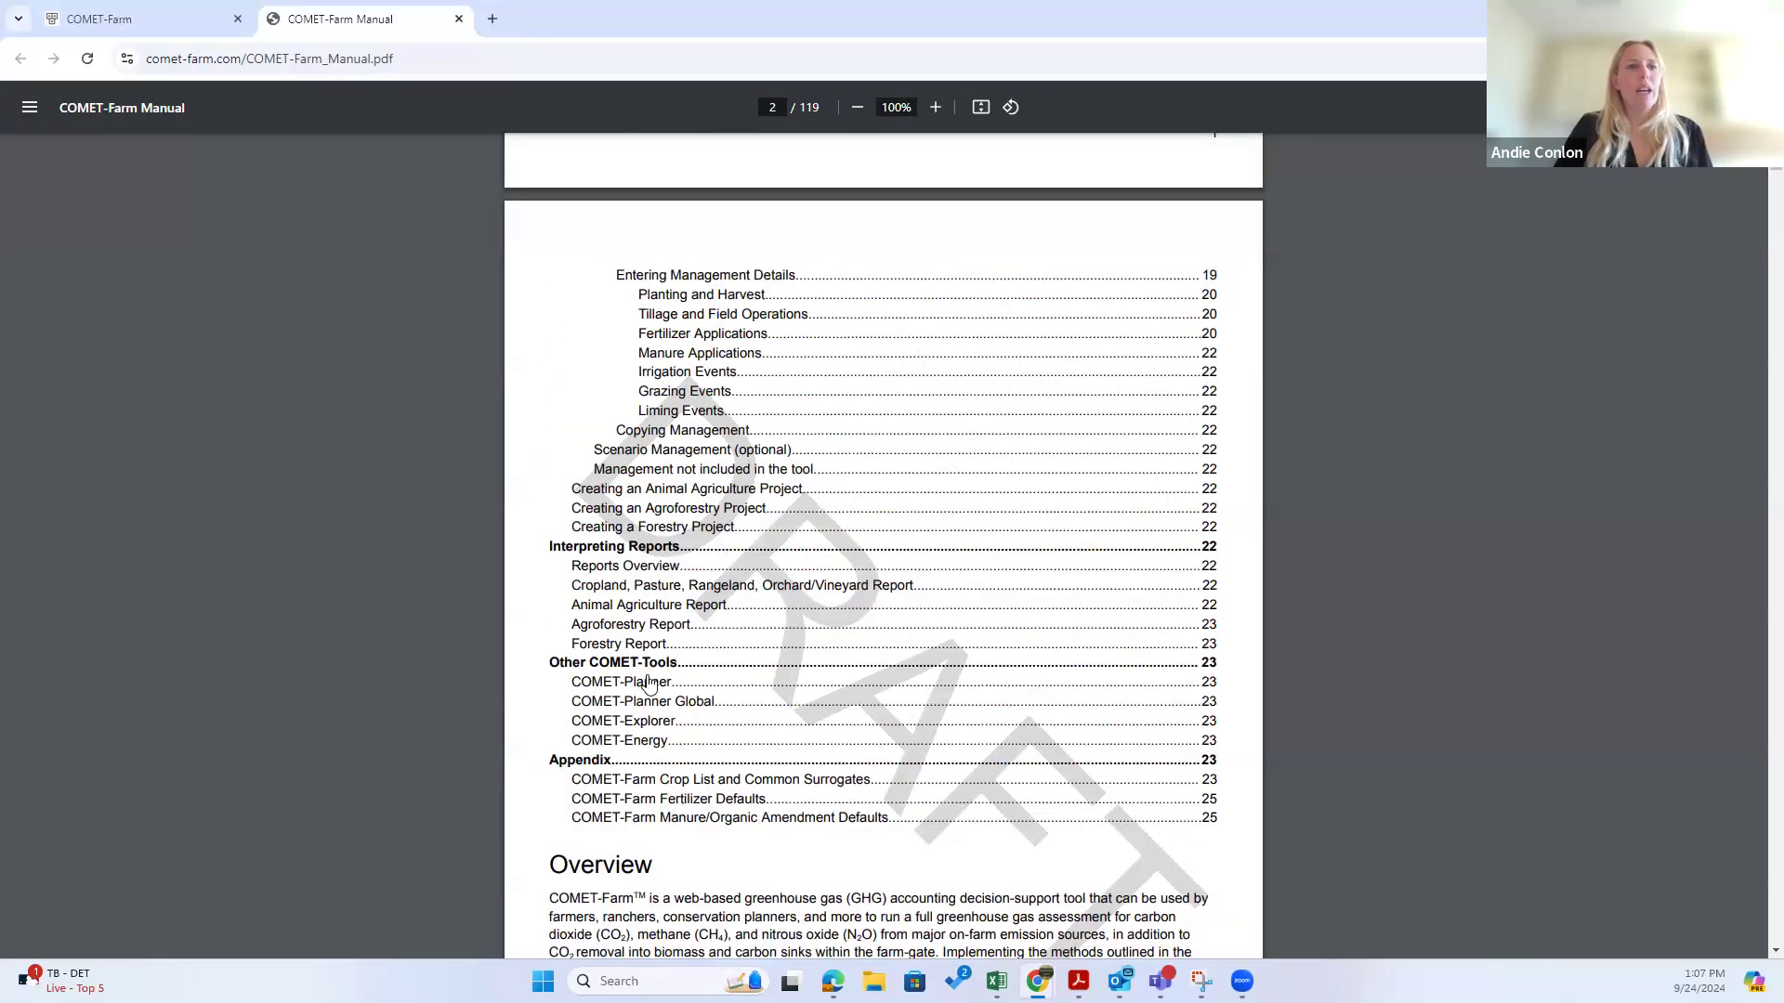
scroll(708, 656, up, 10)
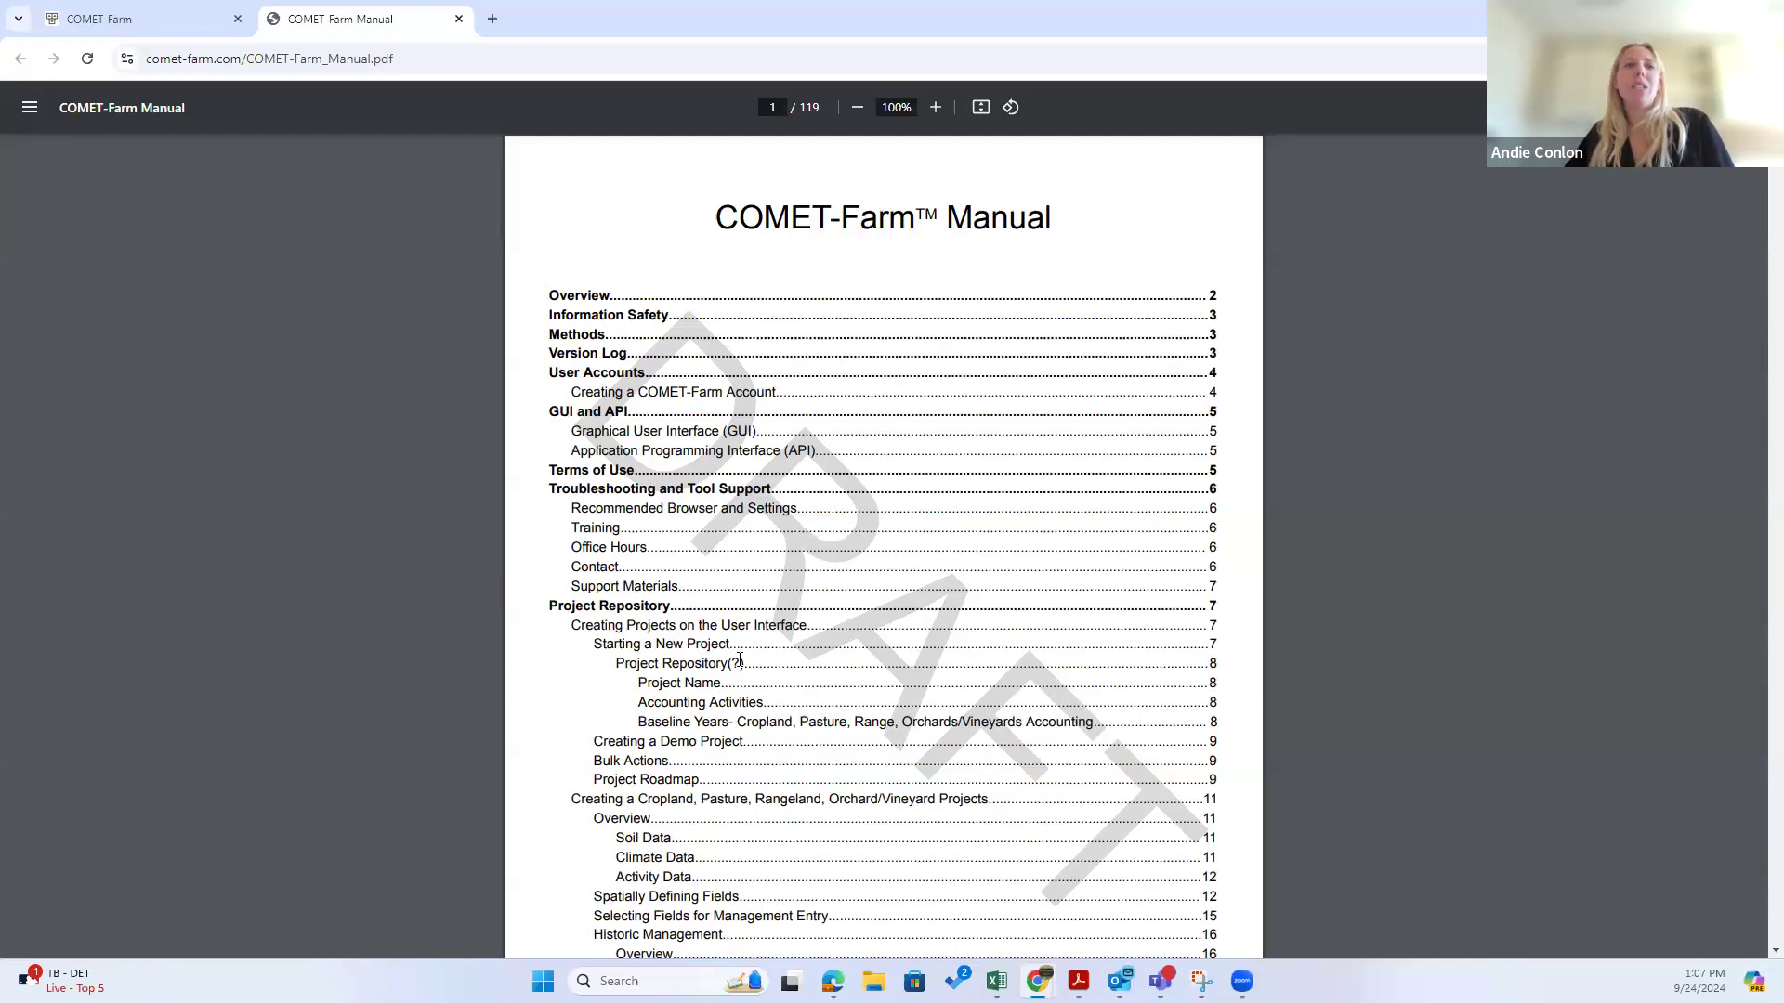
click(127, 17)
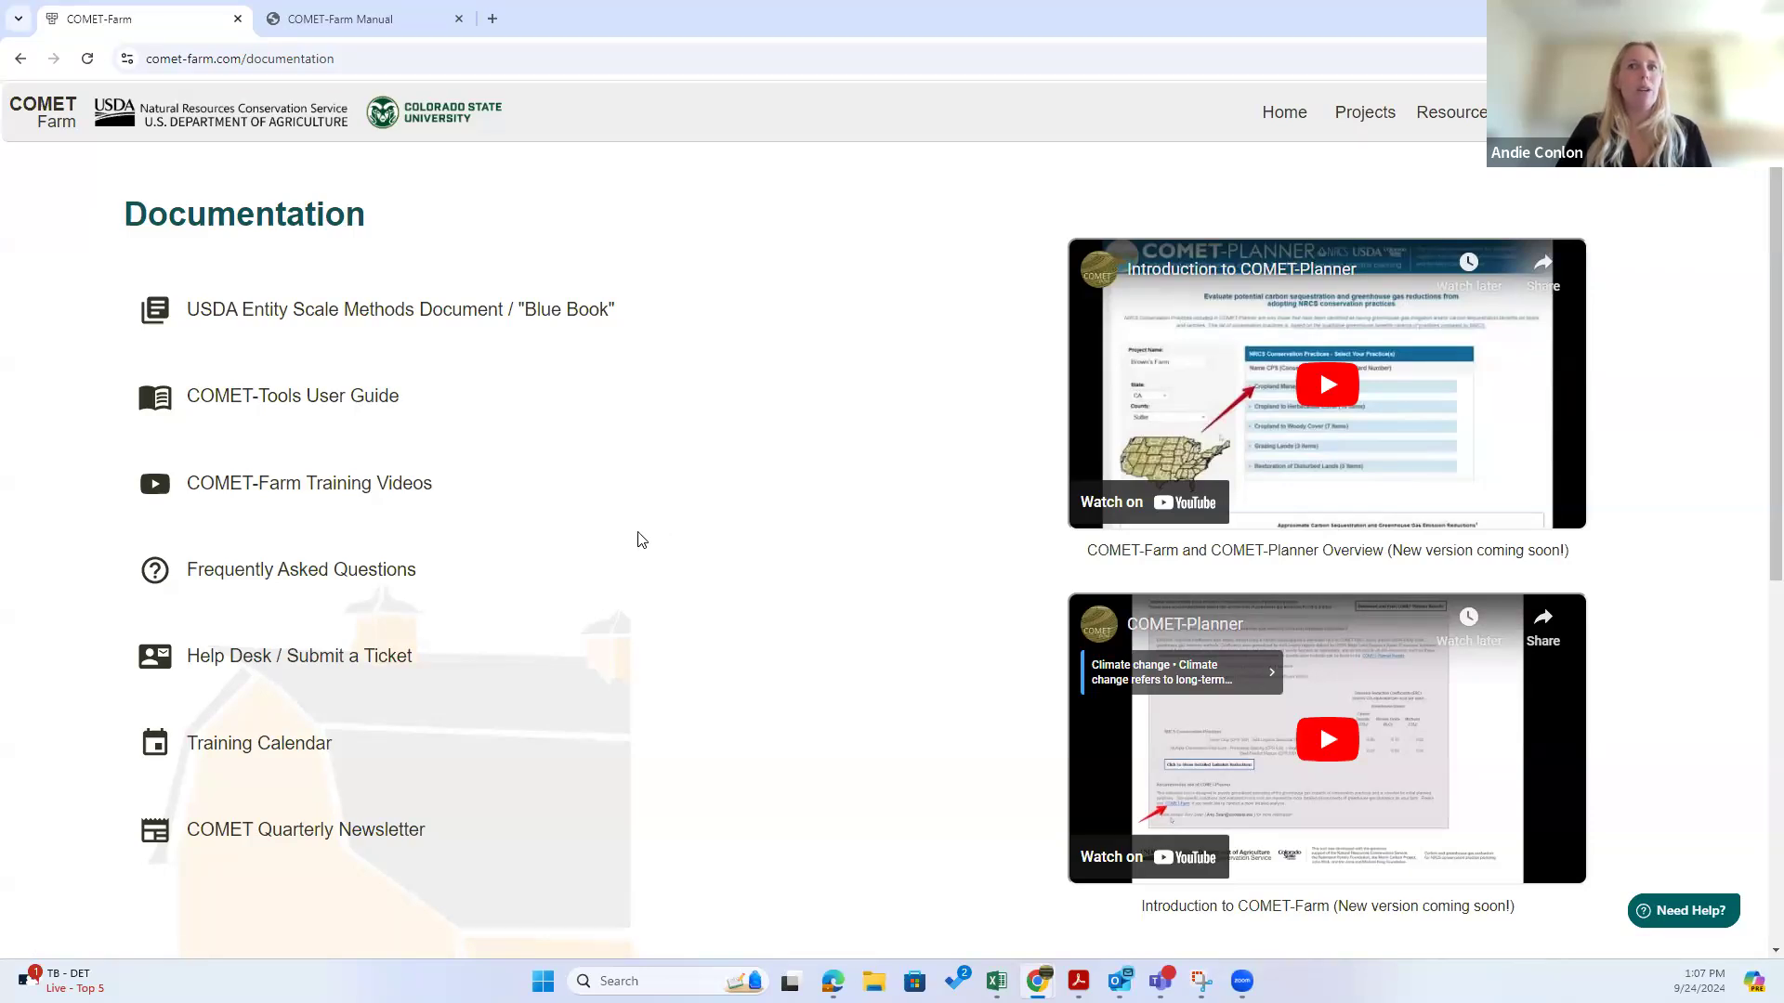
Step: Look over the Documentation page's overview materials and the COMET-Tools Support help widget, closing the widget when done
drag(1519, 570, 737, 571)
click(771, 573)
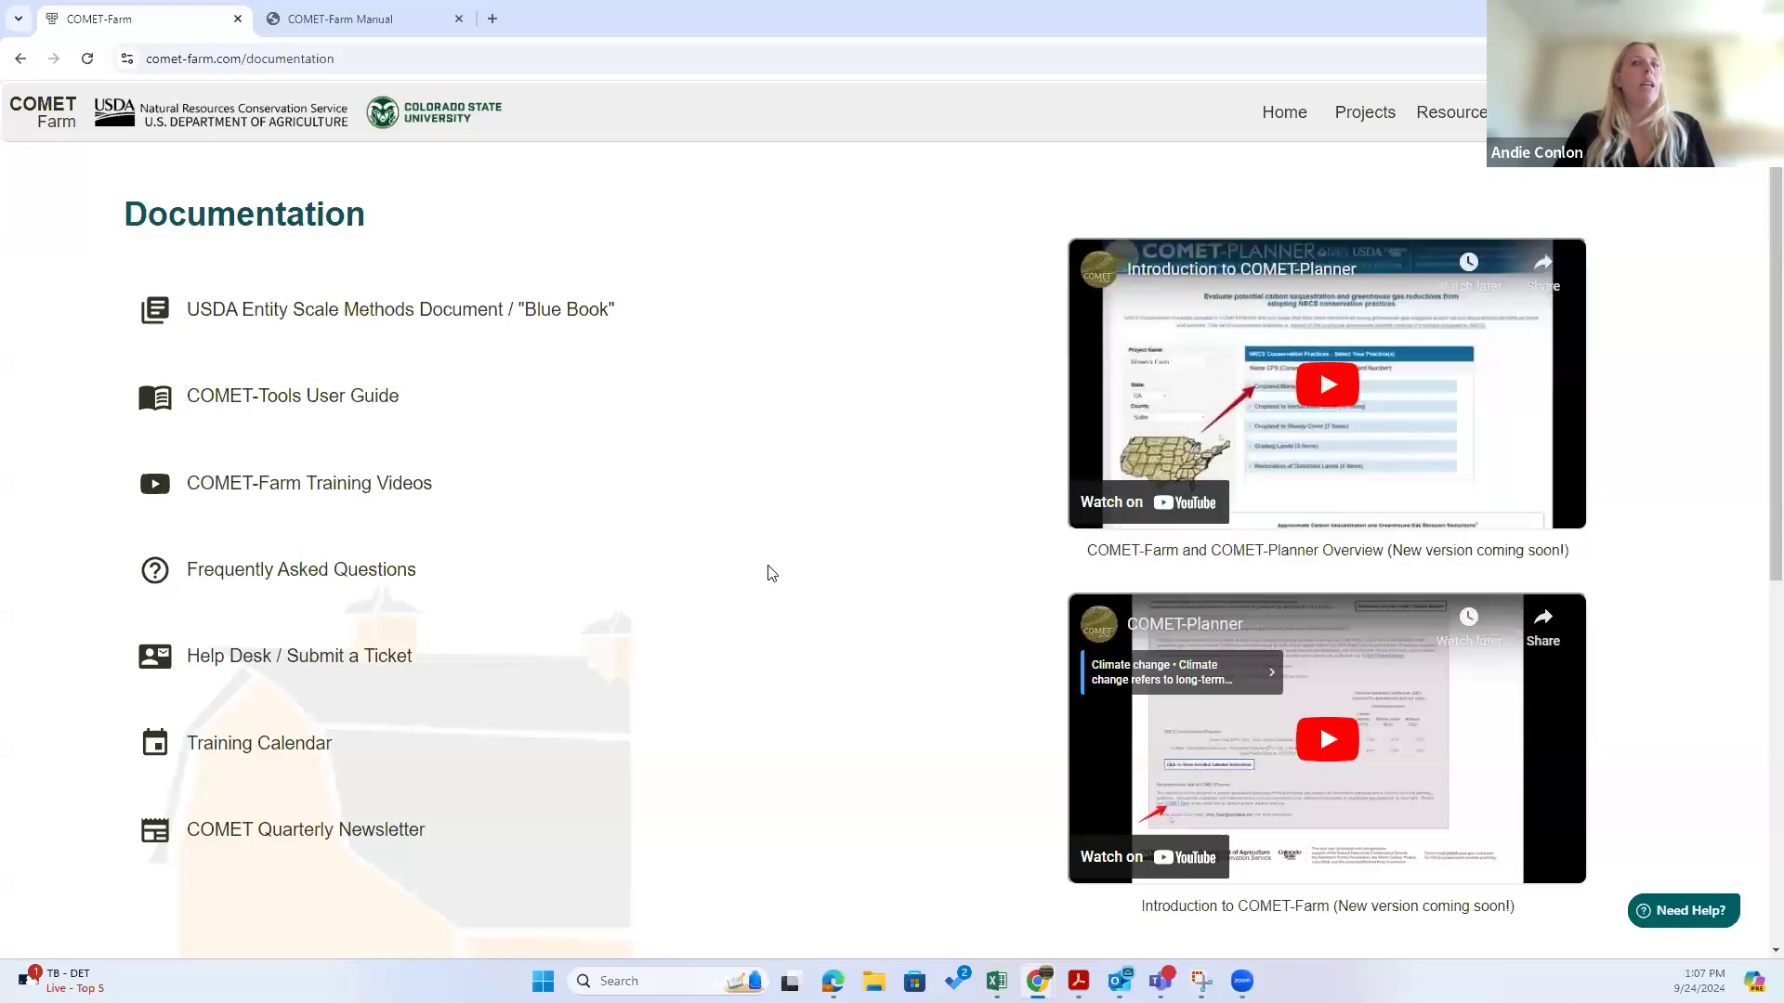
scroll(1460, 690, down, 4)
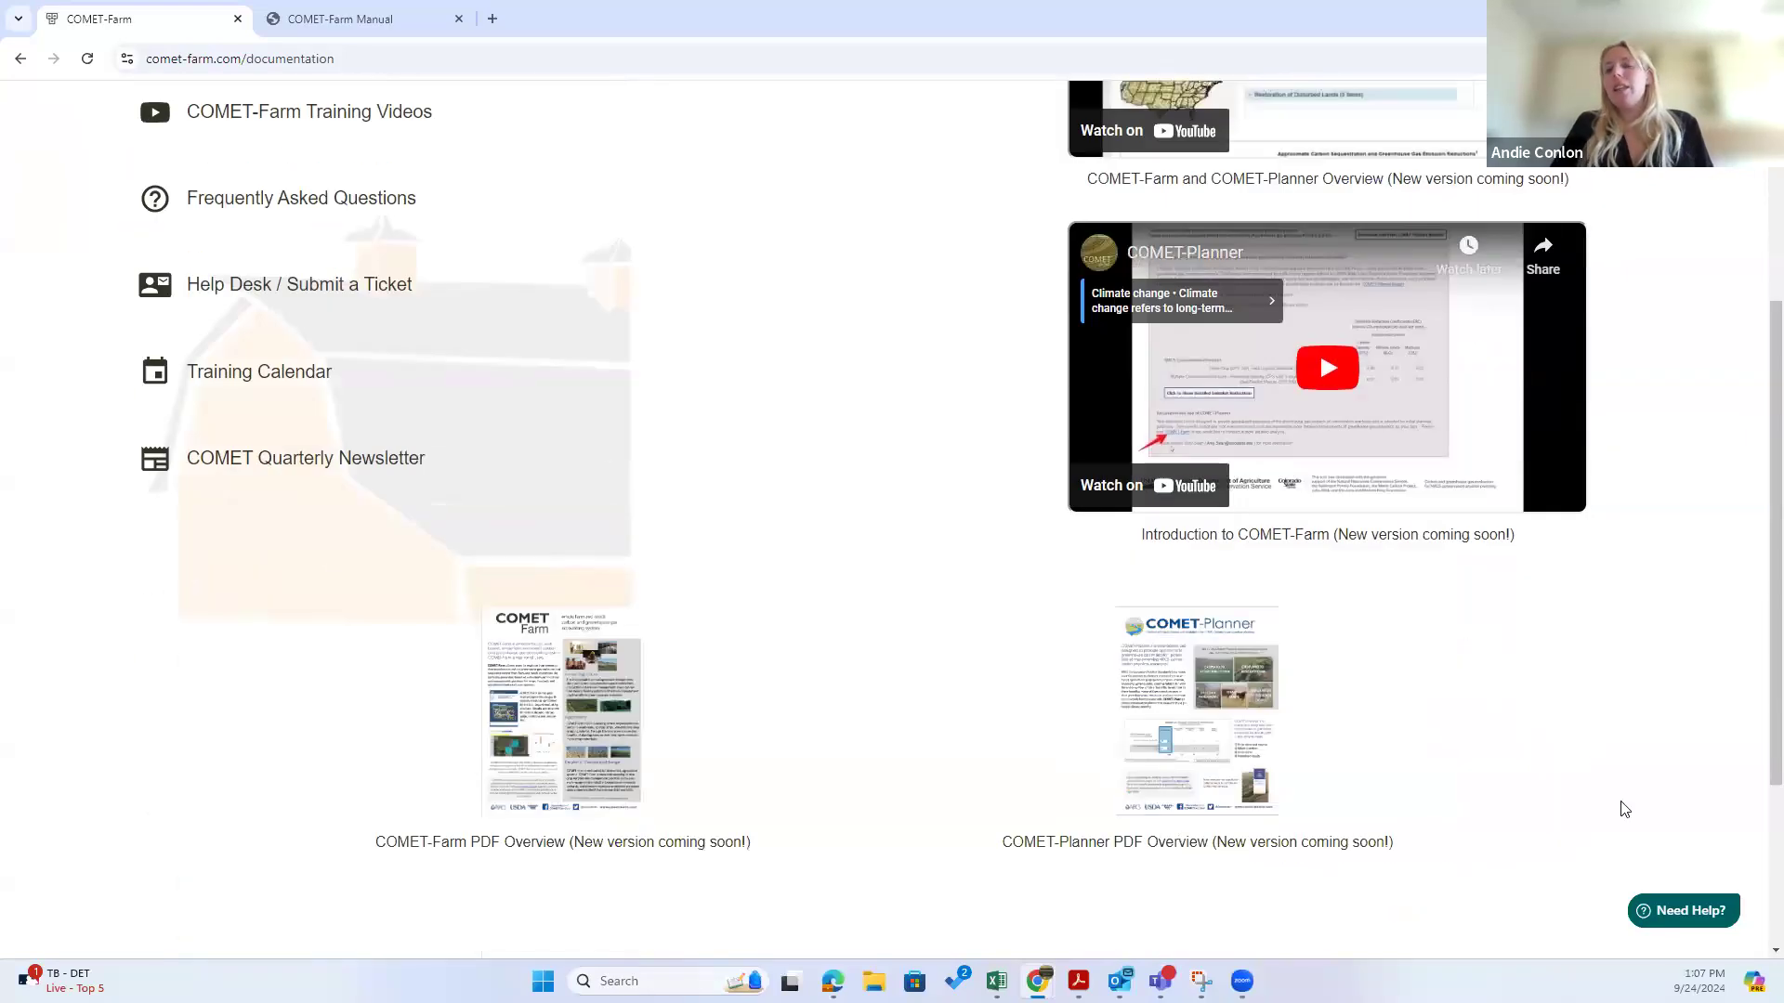
click(1689, 908)
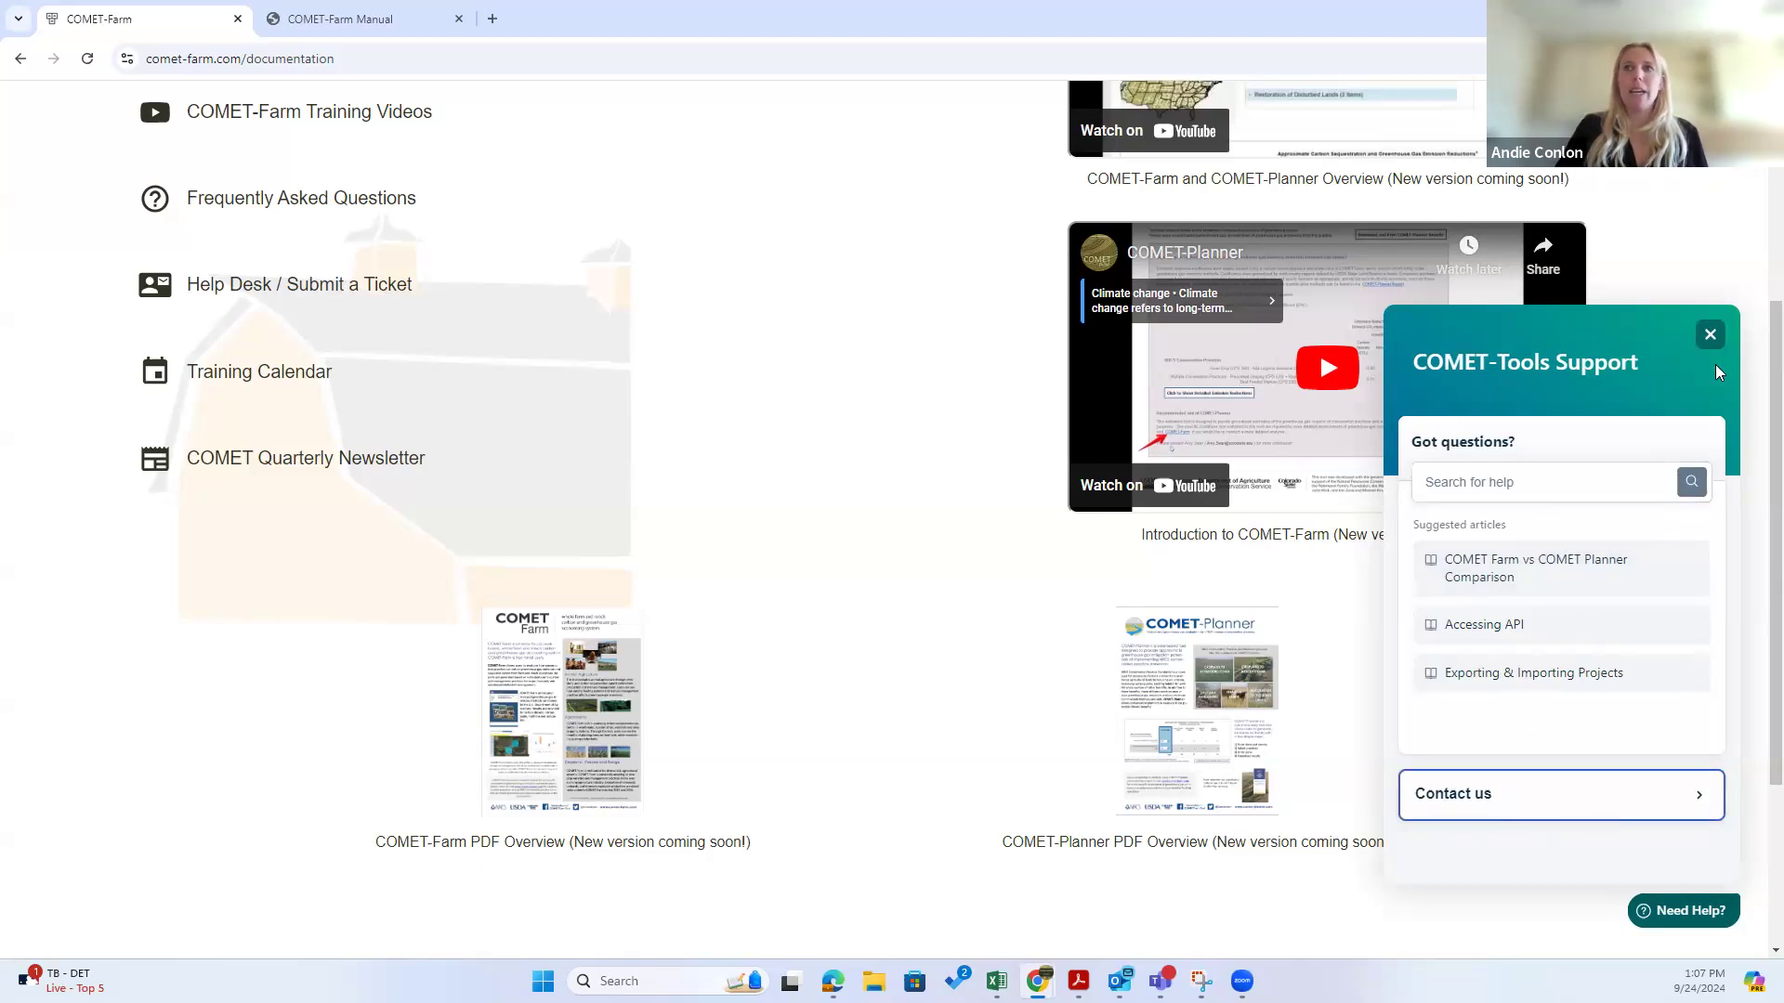
scroll(1719, 371, up, 4)
click(1709, 334)
Step: Open the Trainings calendar and view the details of the September 30 COMET-Tools "Office Hours" event
click(1451, 111)
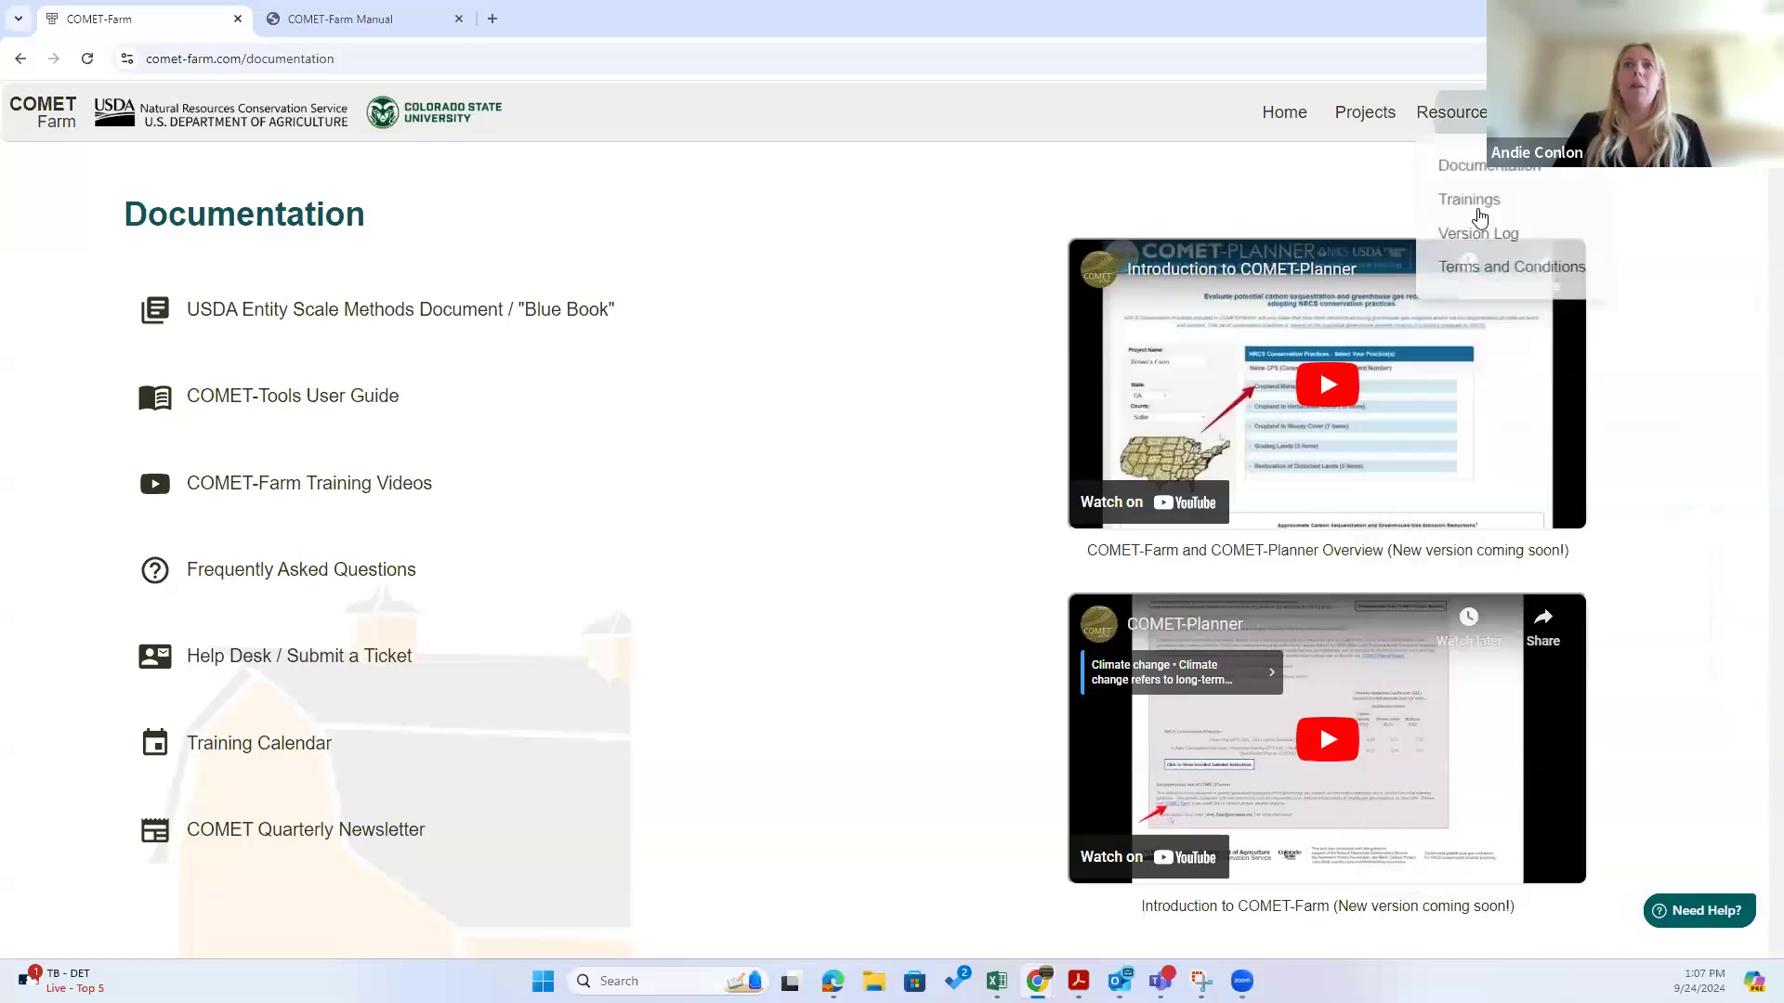
click(1472, 197)
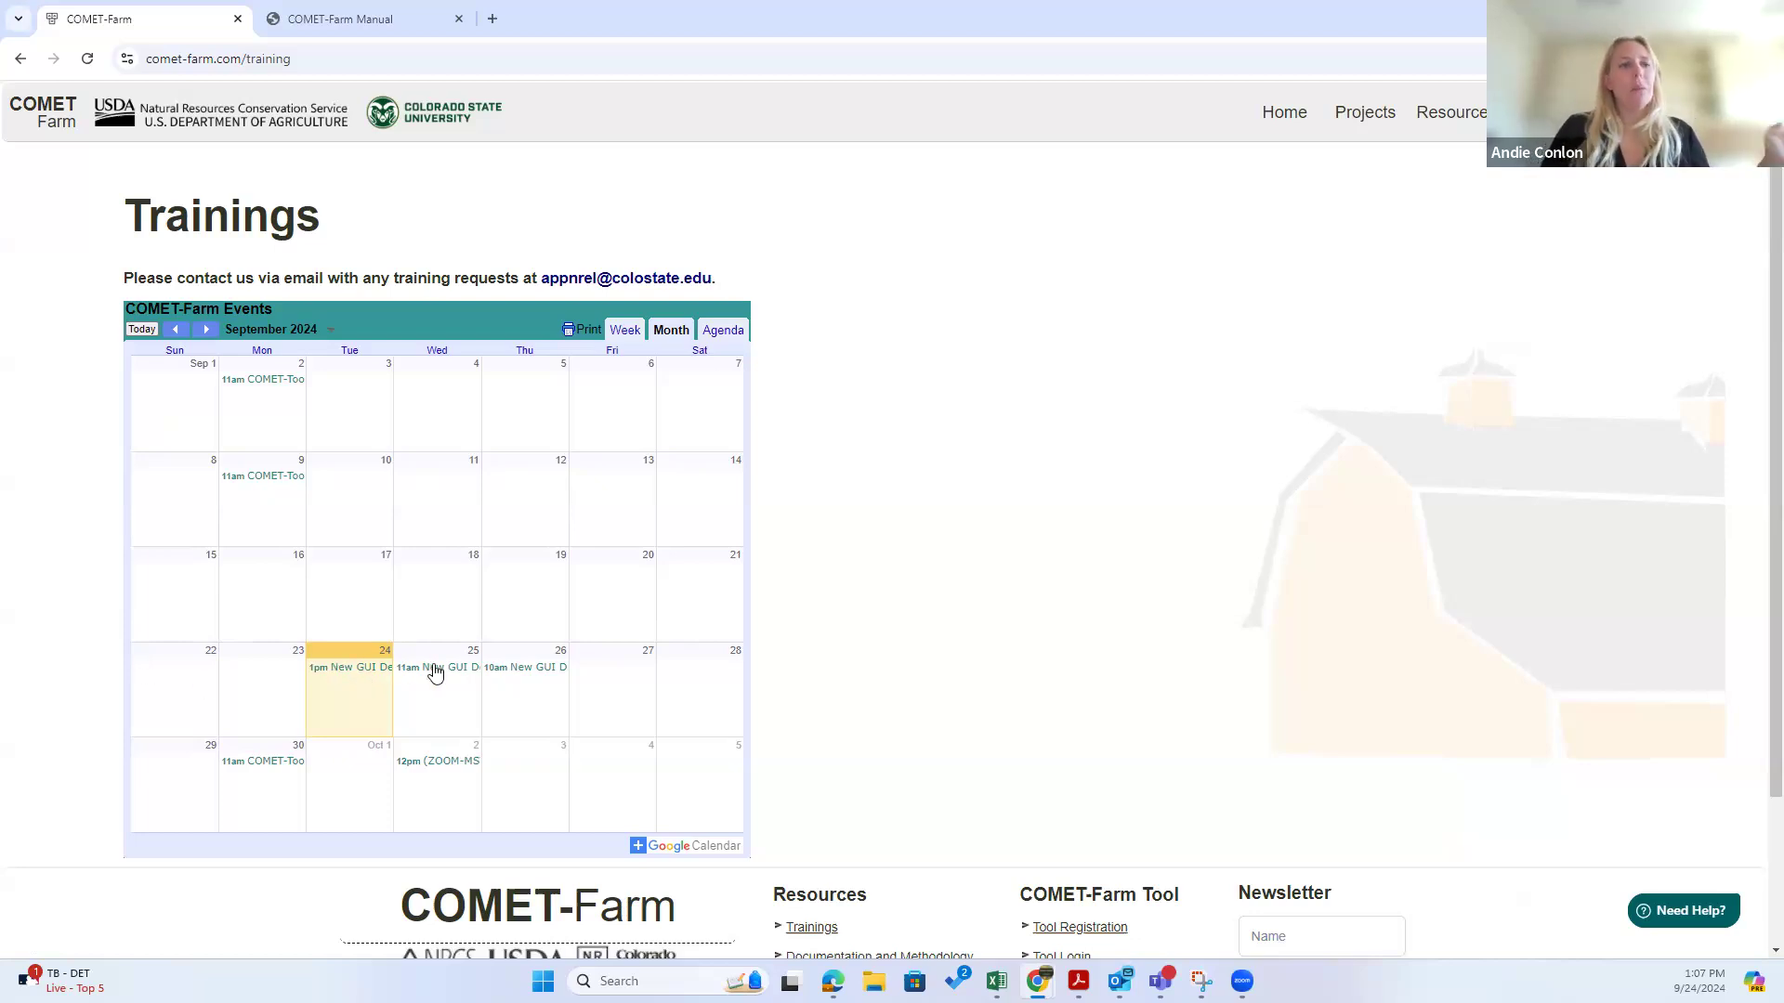
click(258, 773)
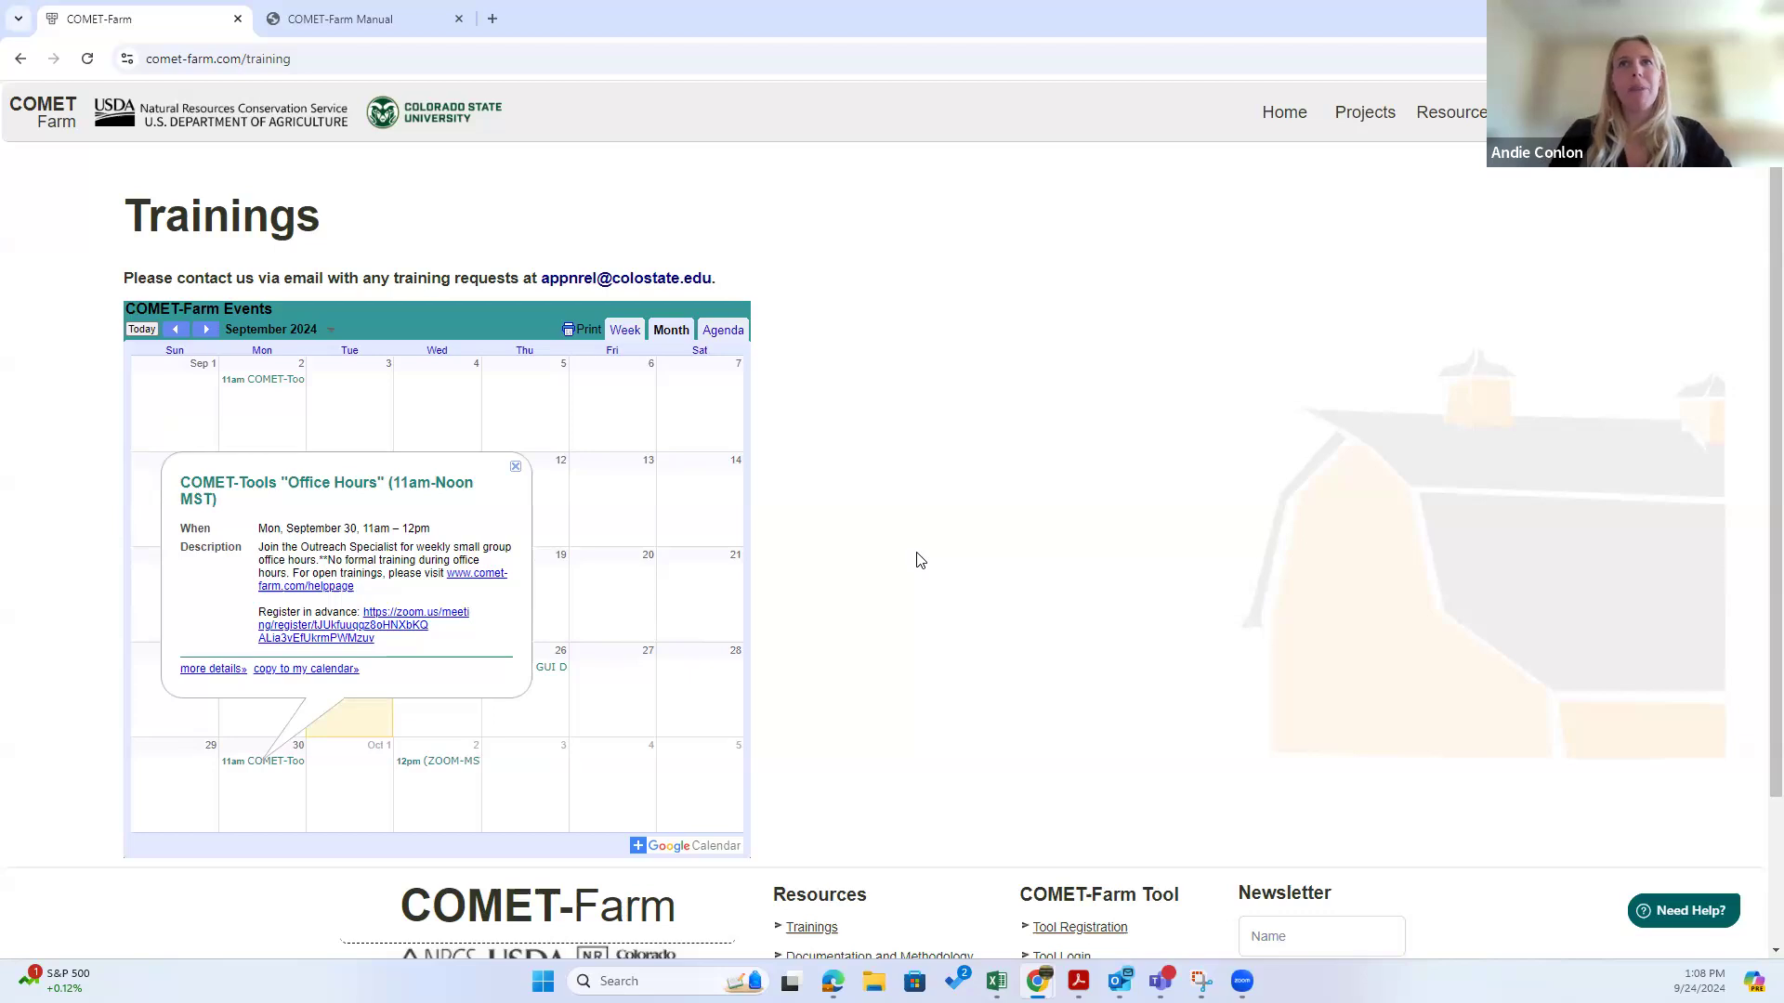
Step: Go to Projects and log in with the prefilled account credentials
click(1363, 115)
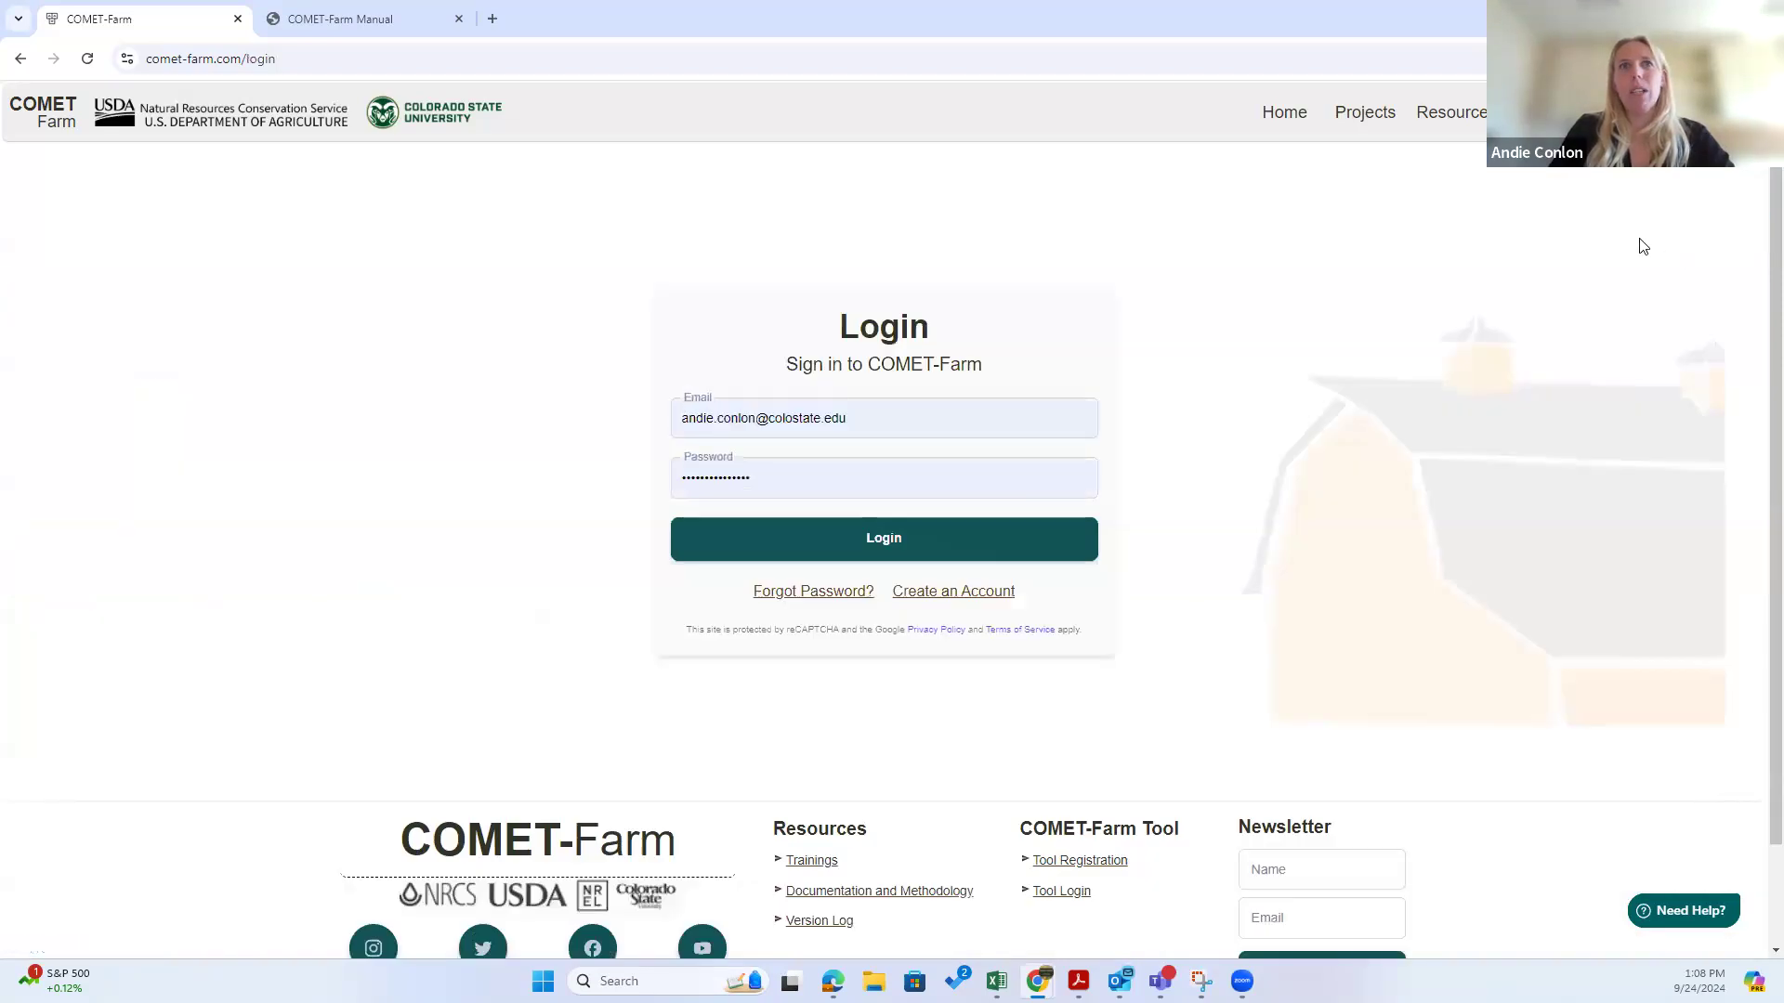
click(881, 546)
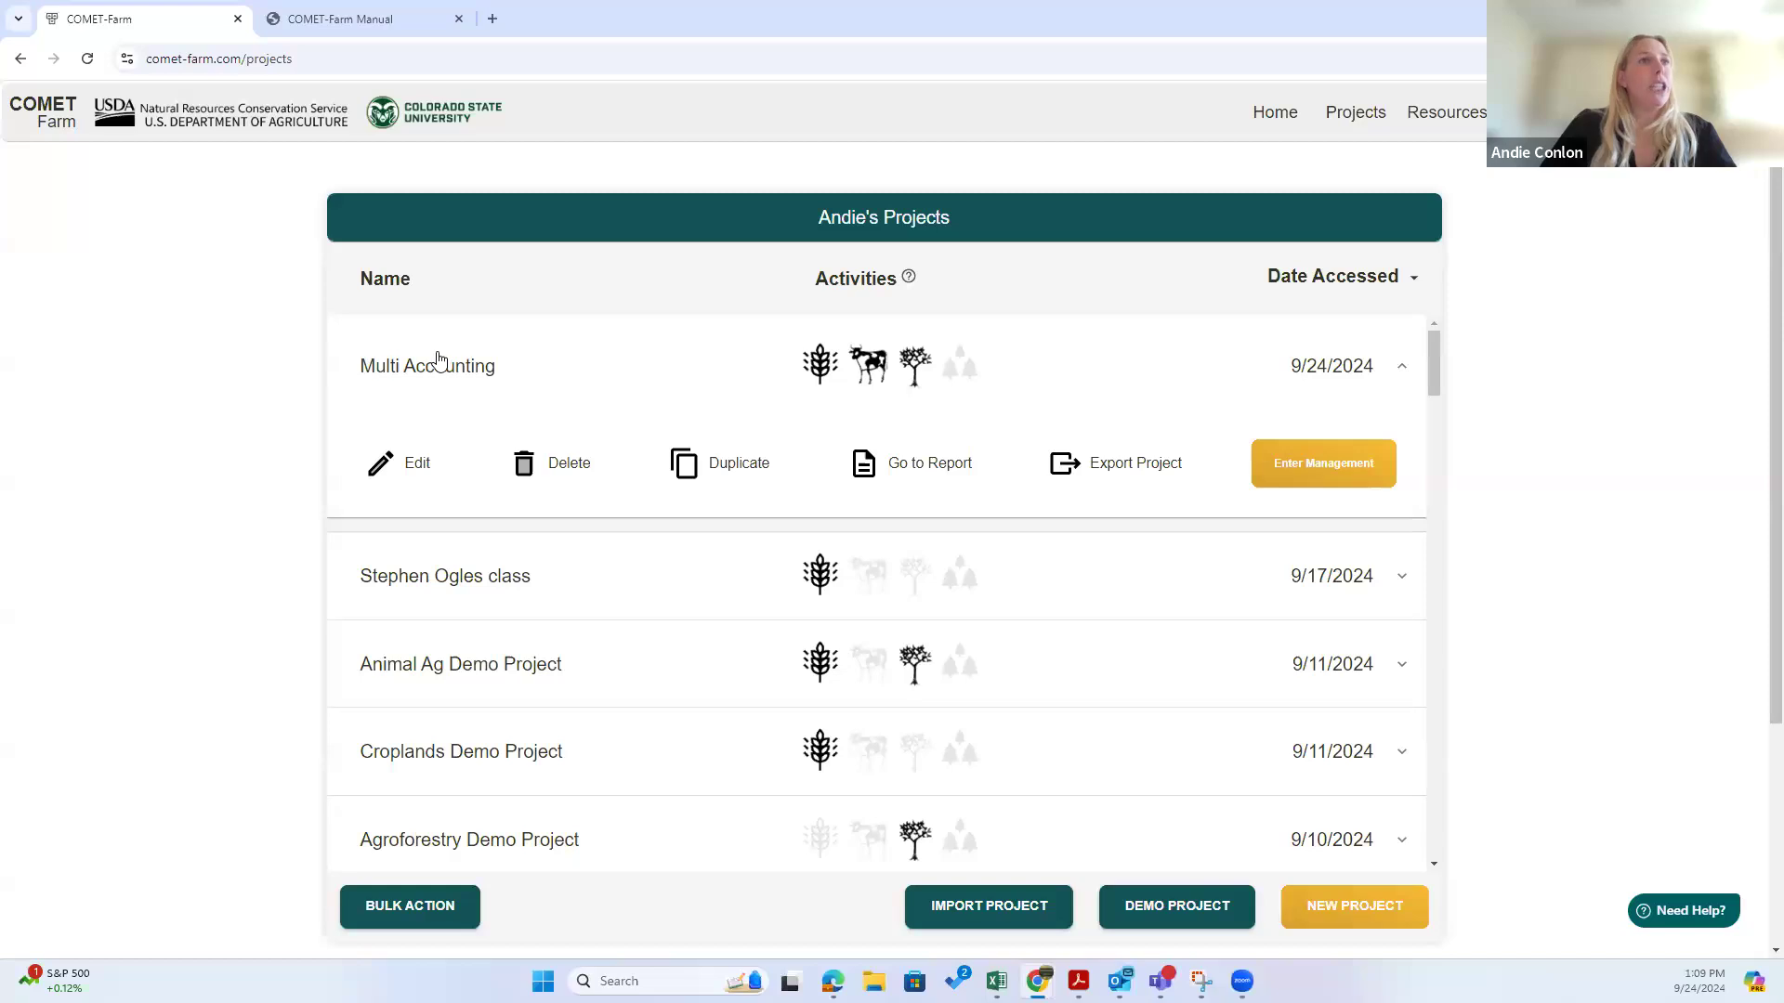
Step: Collapse the Multi Accounting project and expand the class project below it to view its available actions
click(617, 388)
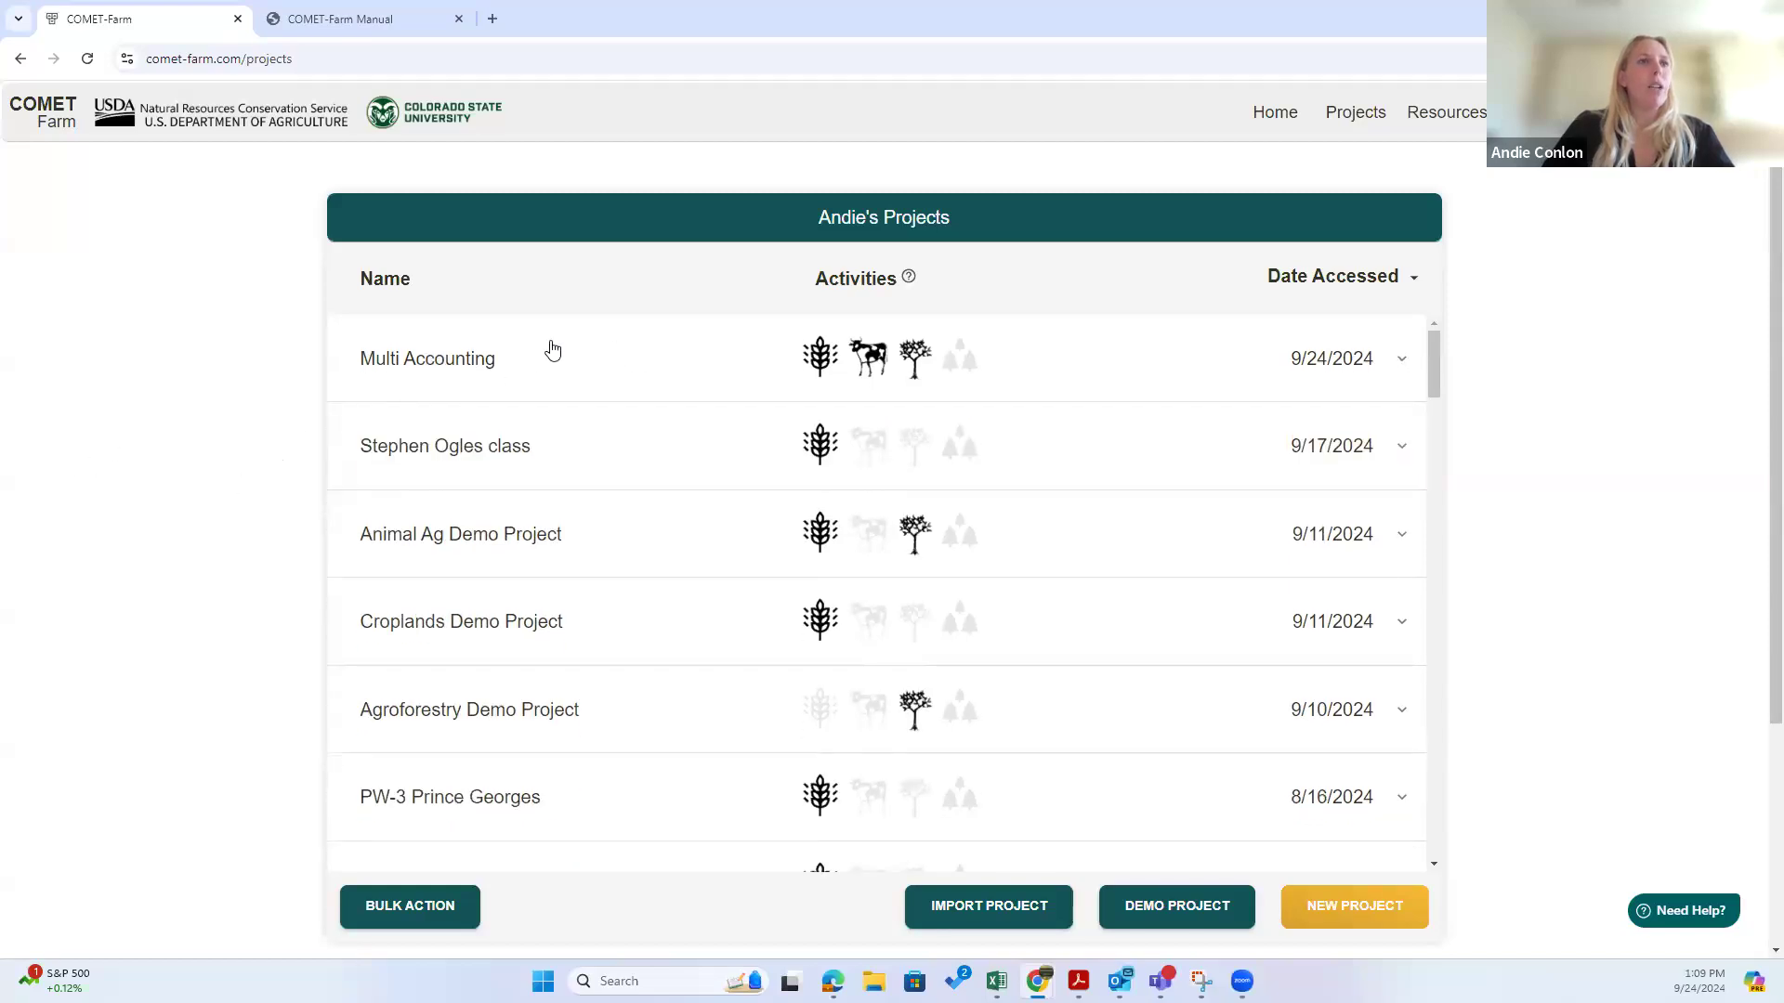
click(644, 480)
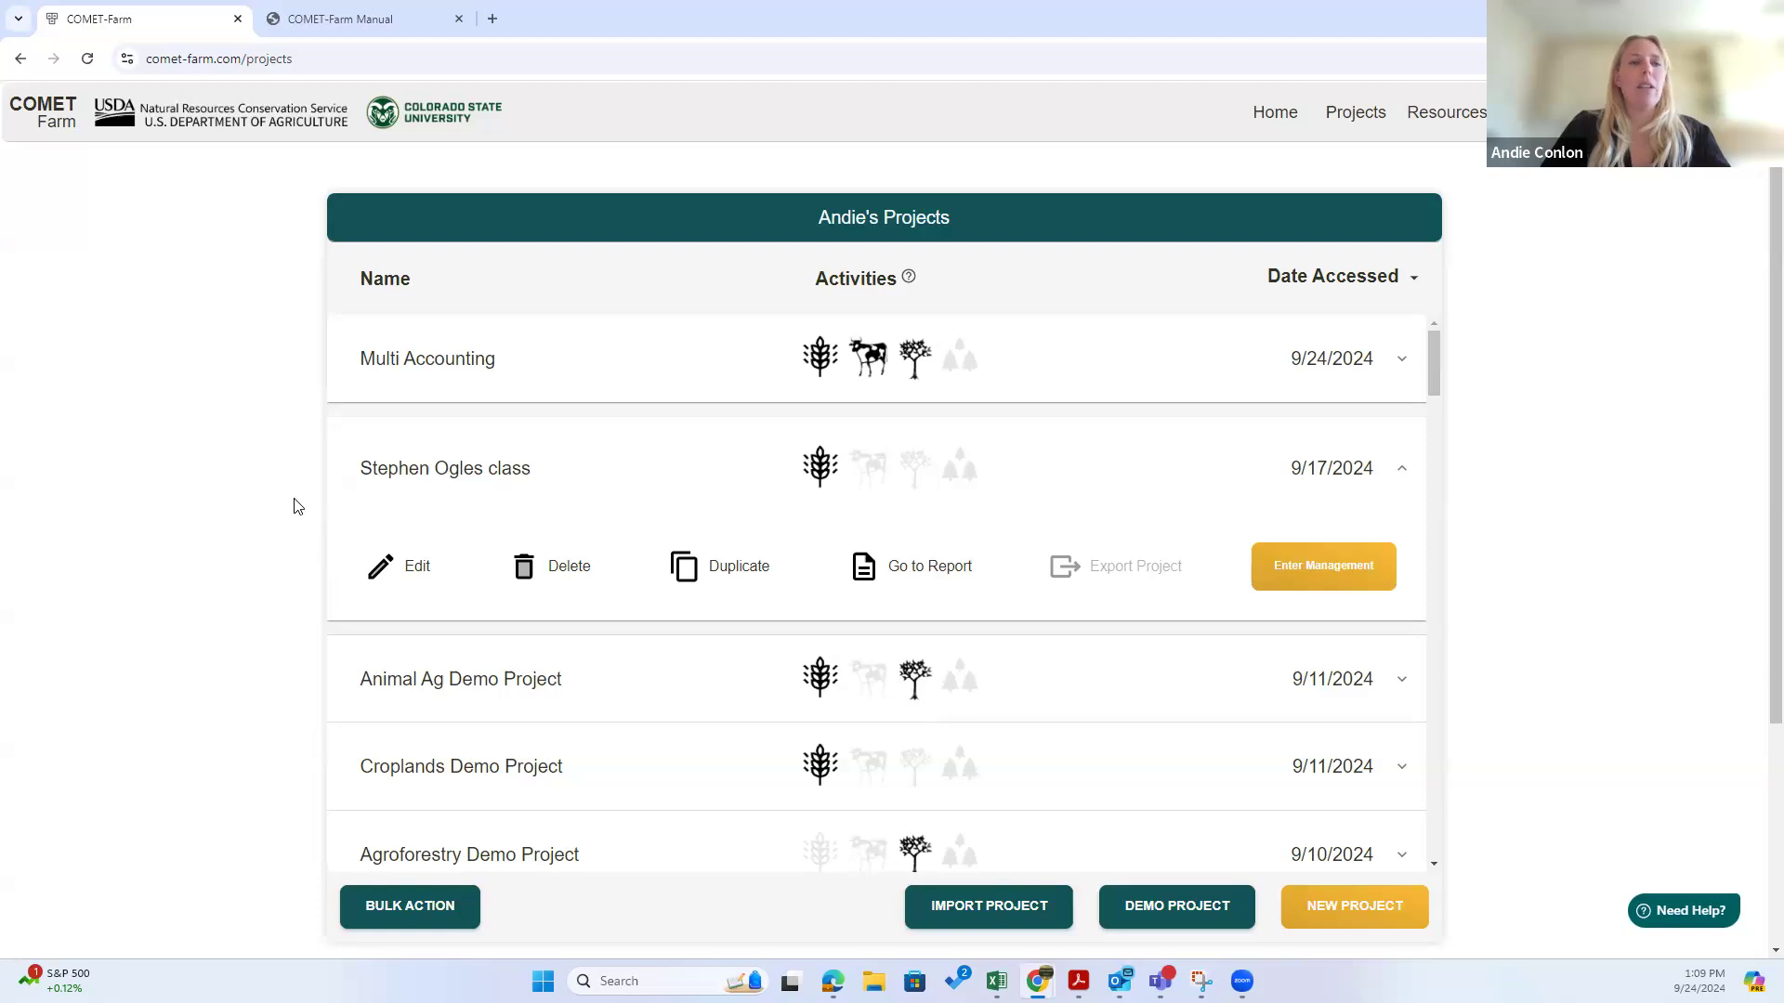
scroll(280, 582, down, 1)
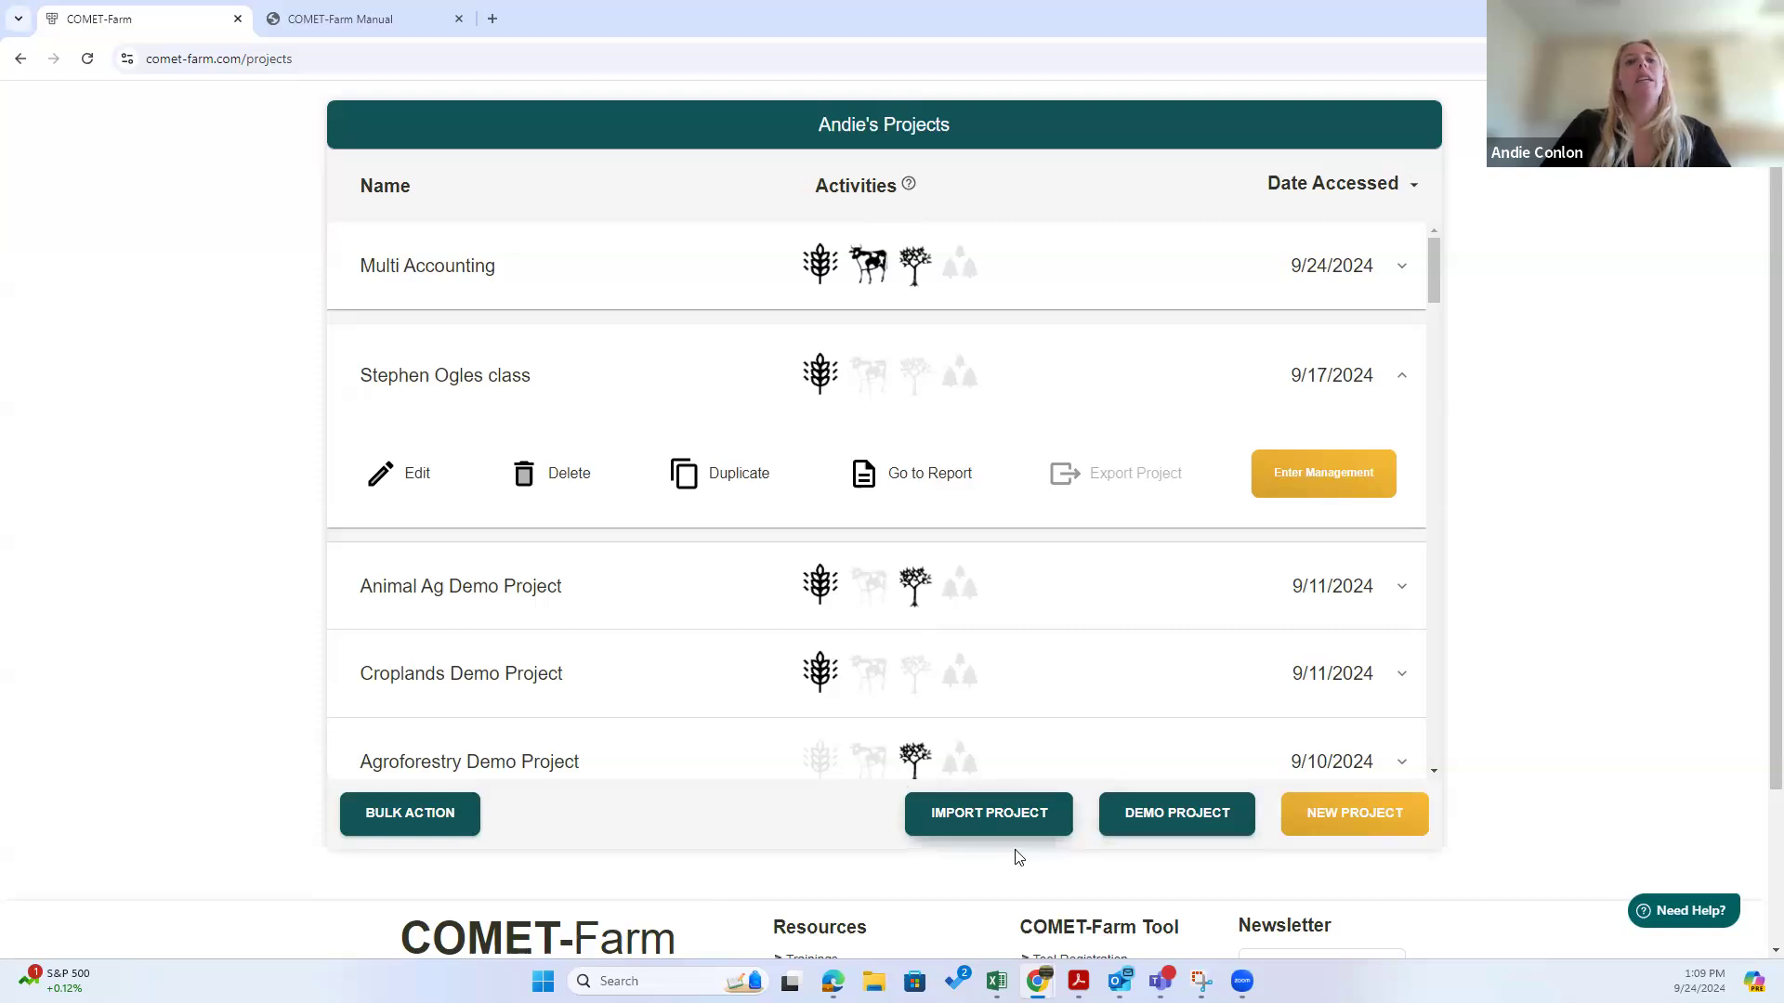
Step: Select the HM-2 Howard and FM-1 Frederick projects for bulk action, view the export and delete options, and close the dialog
click(415, 818)
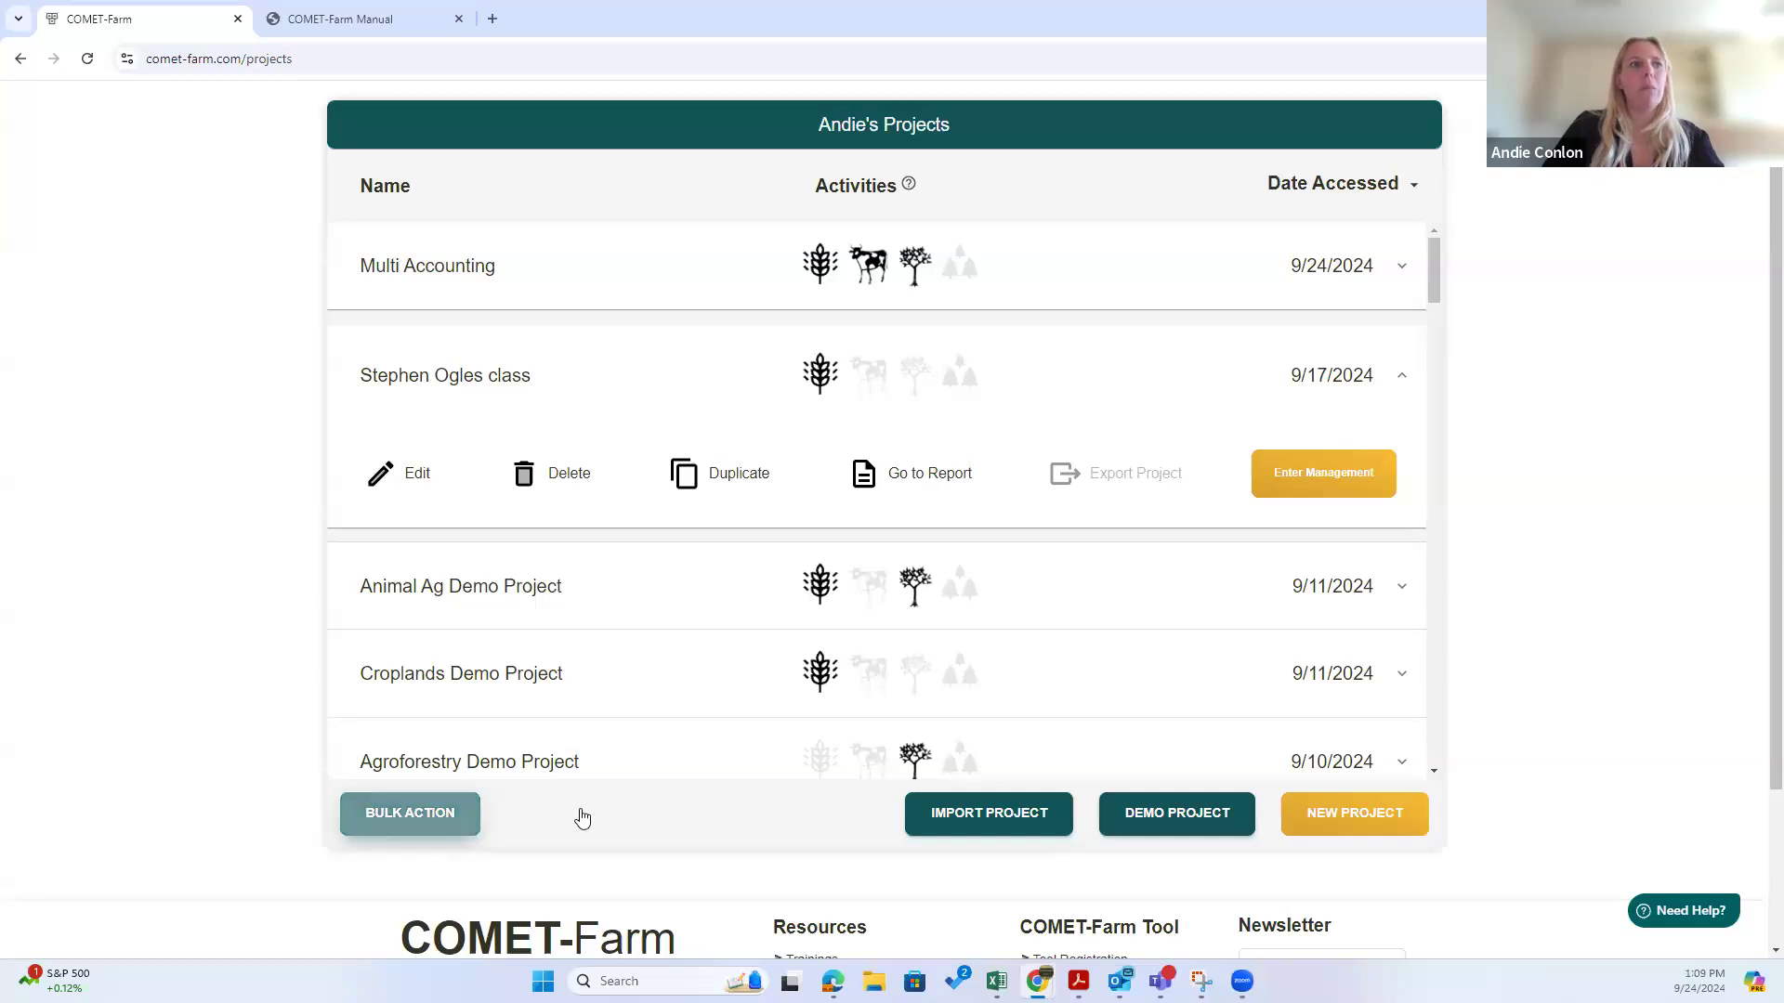
scroll(599, 595, down, 4)
click(376, 600)
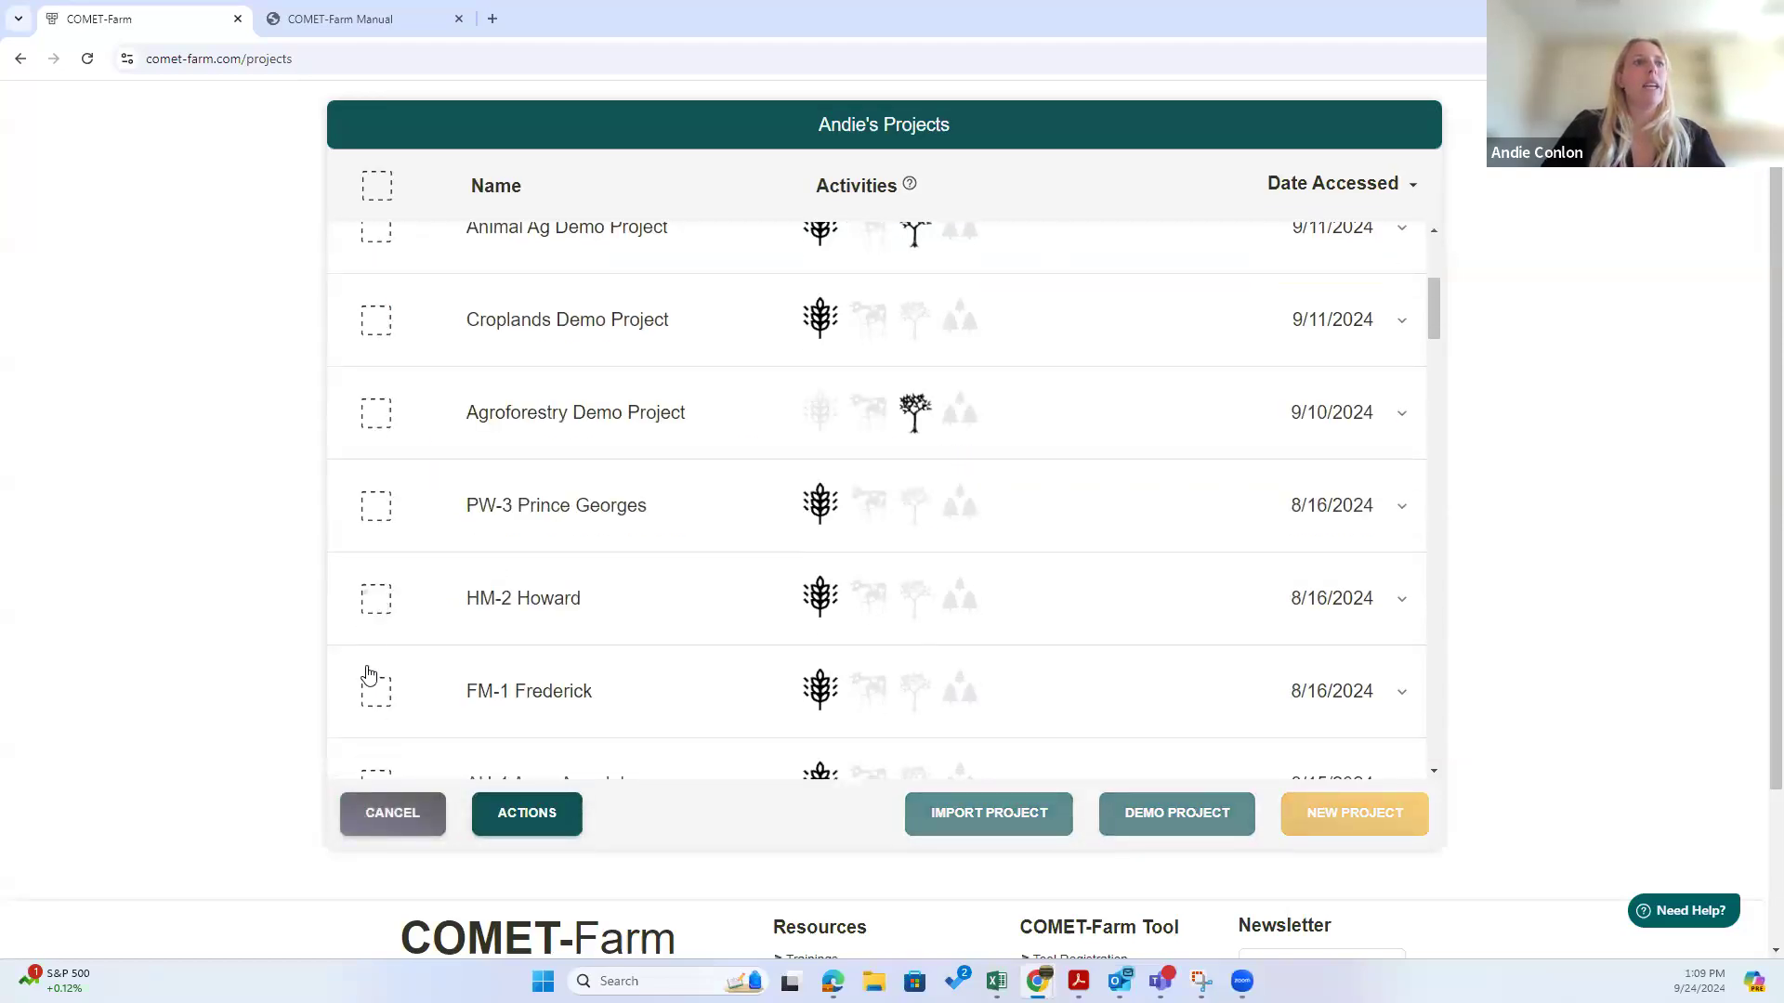
click(383, 701)
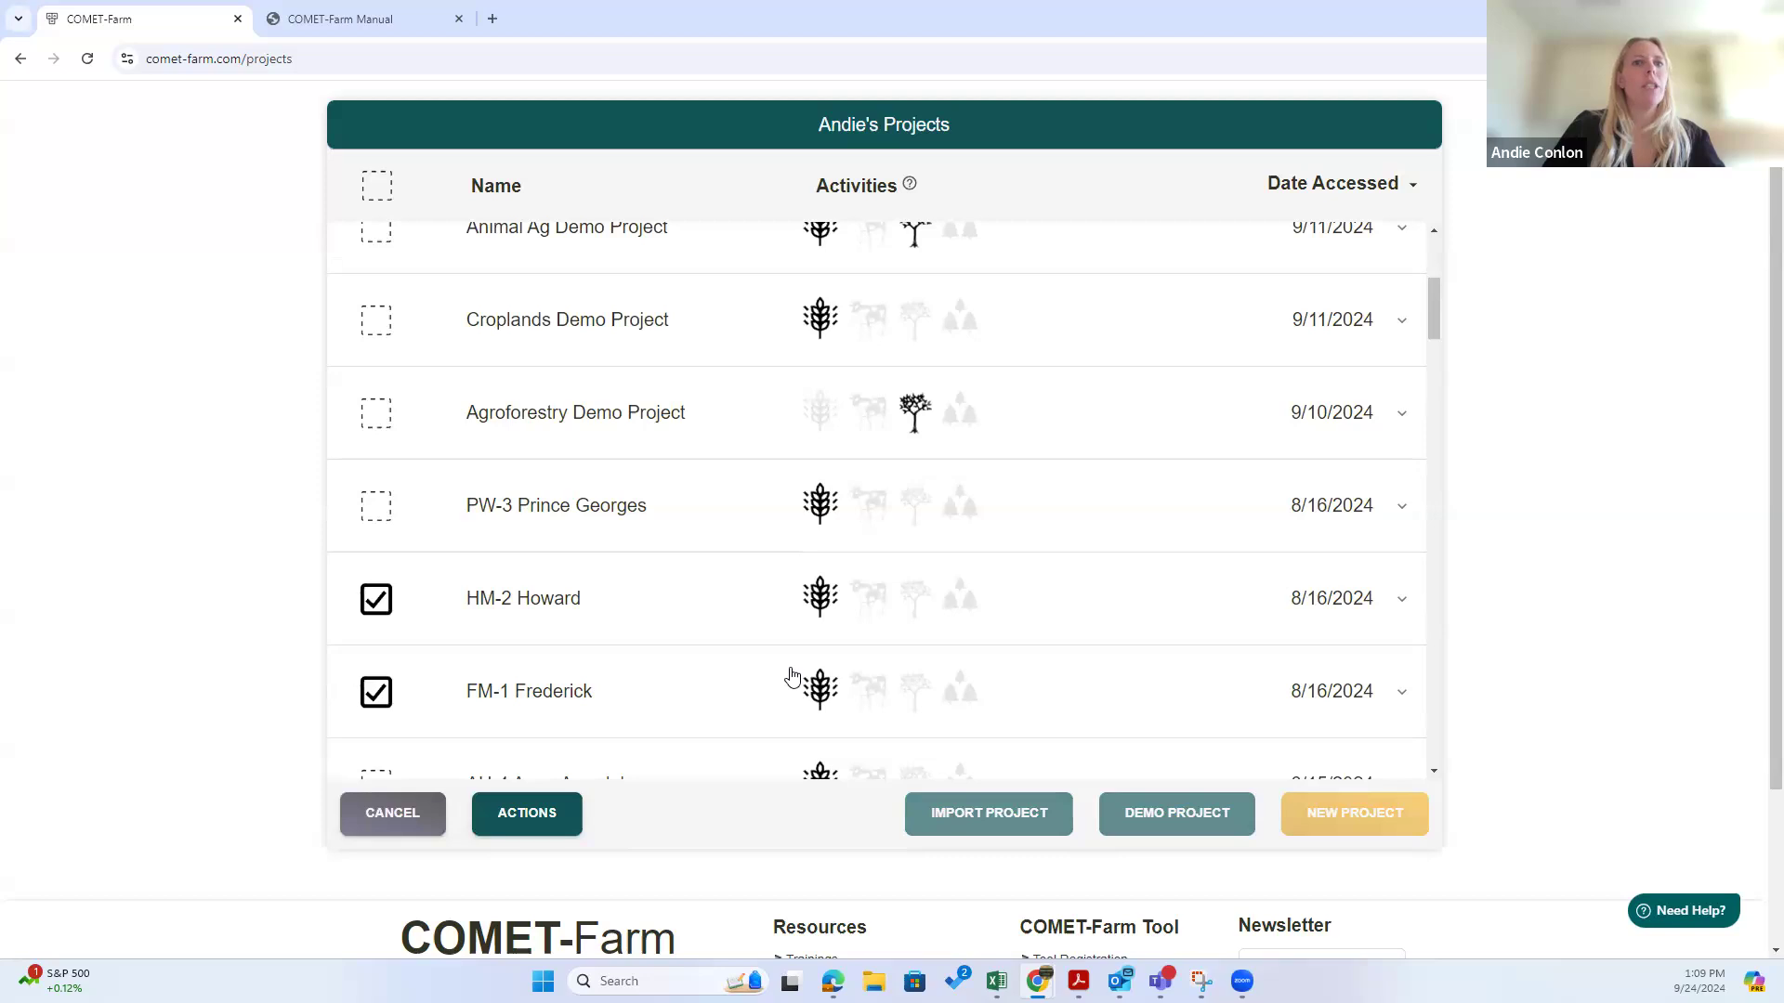
click(528, 817)
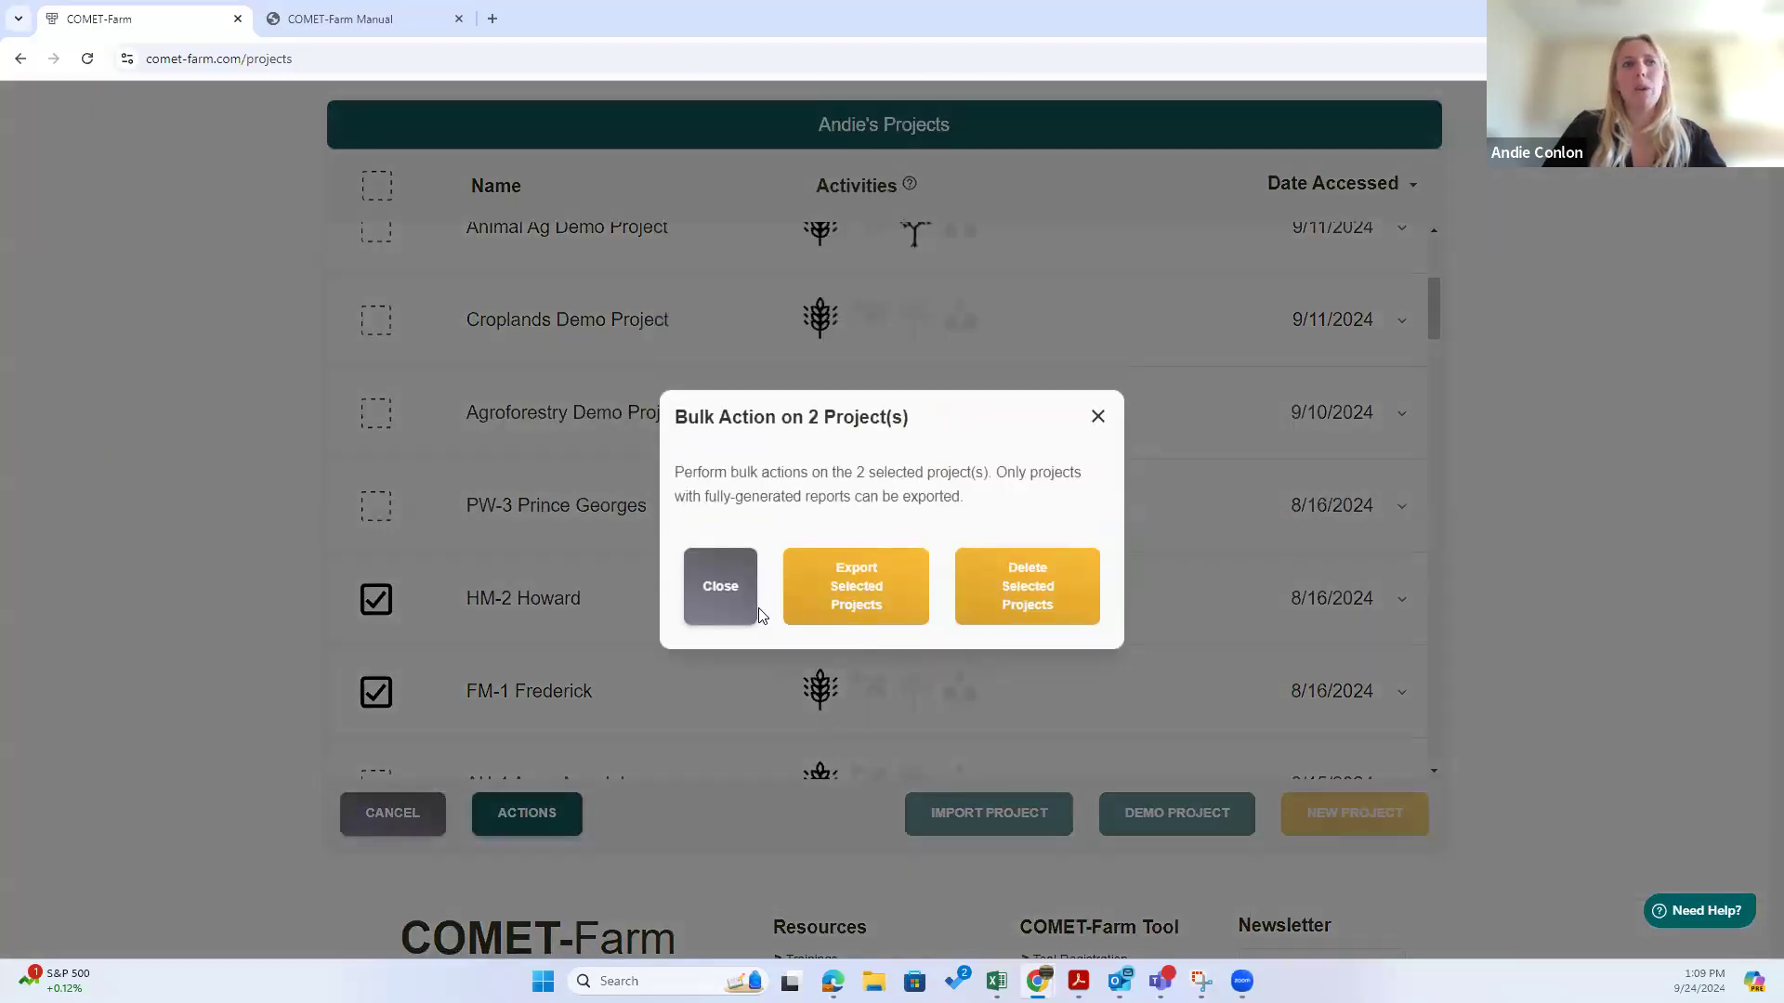
click(717, 594)
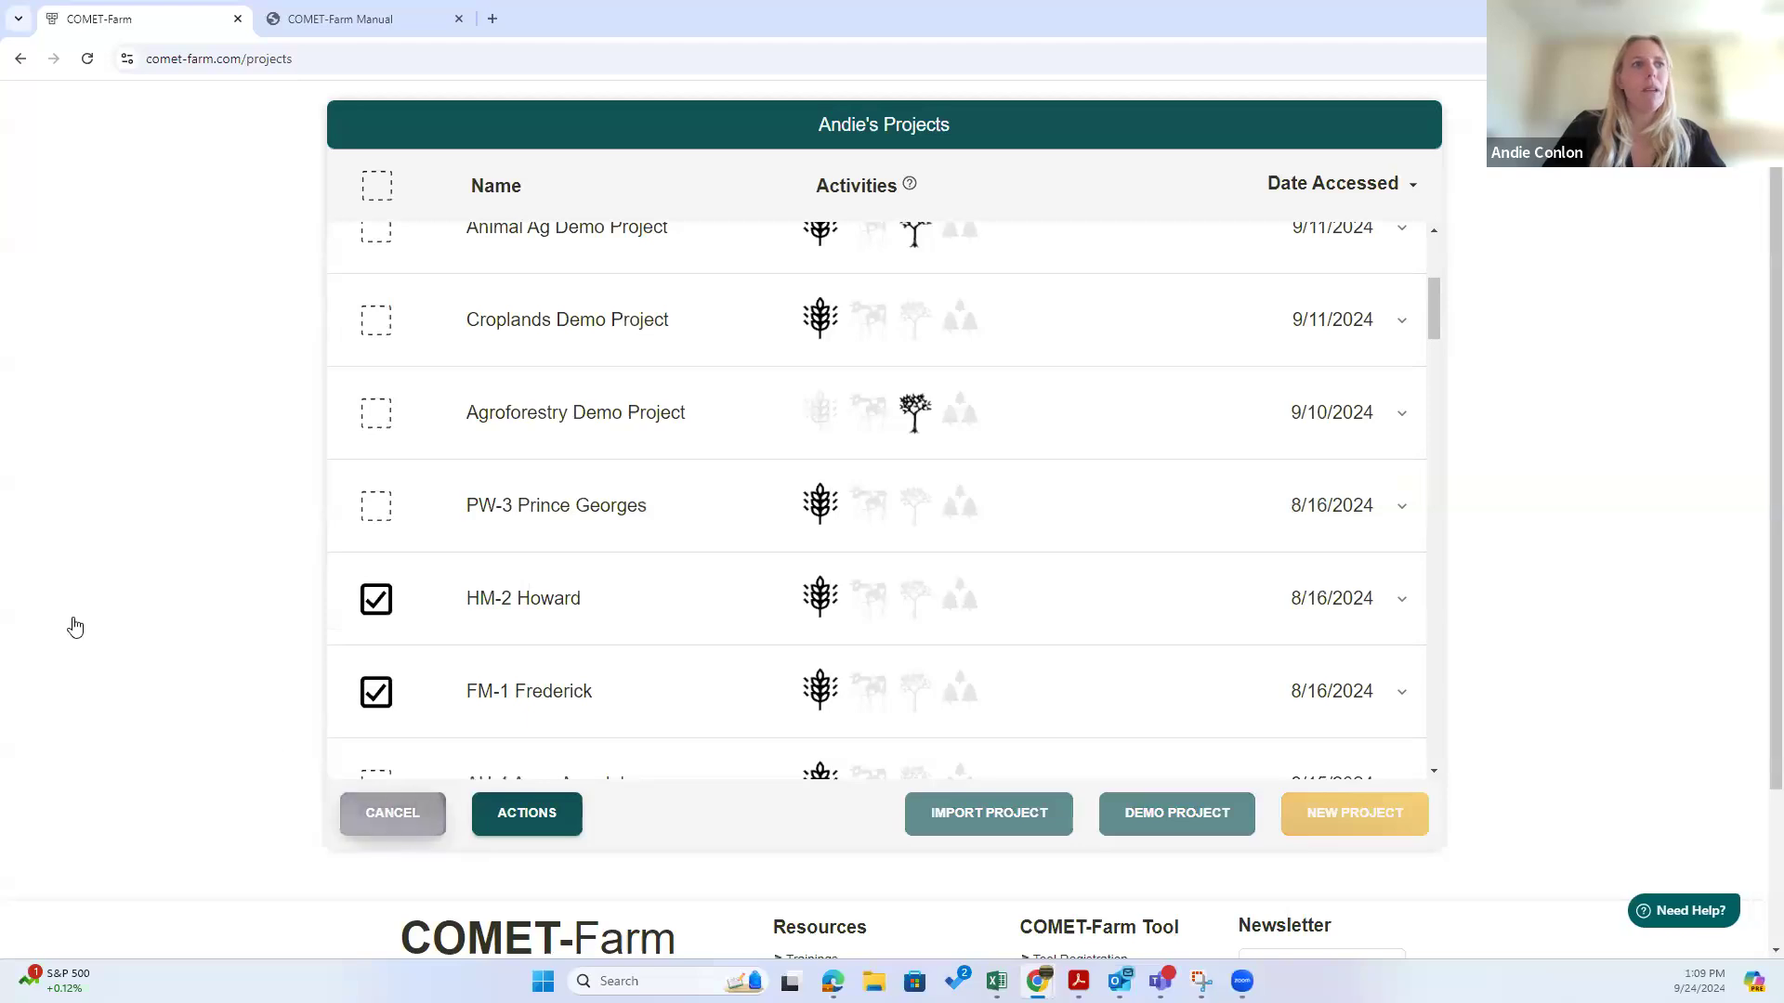
Step: Exit bulk selection in the project list and start a new project named "Demo 1"
click(392, 813)
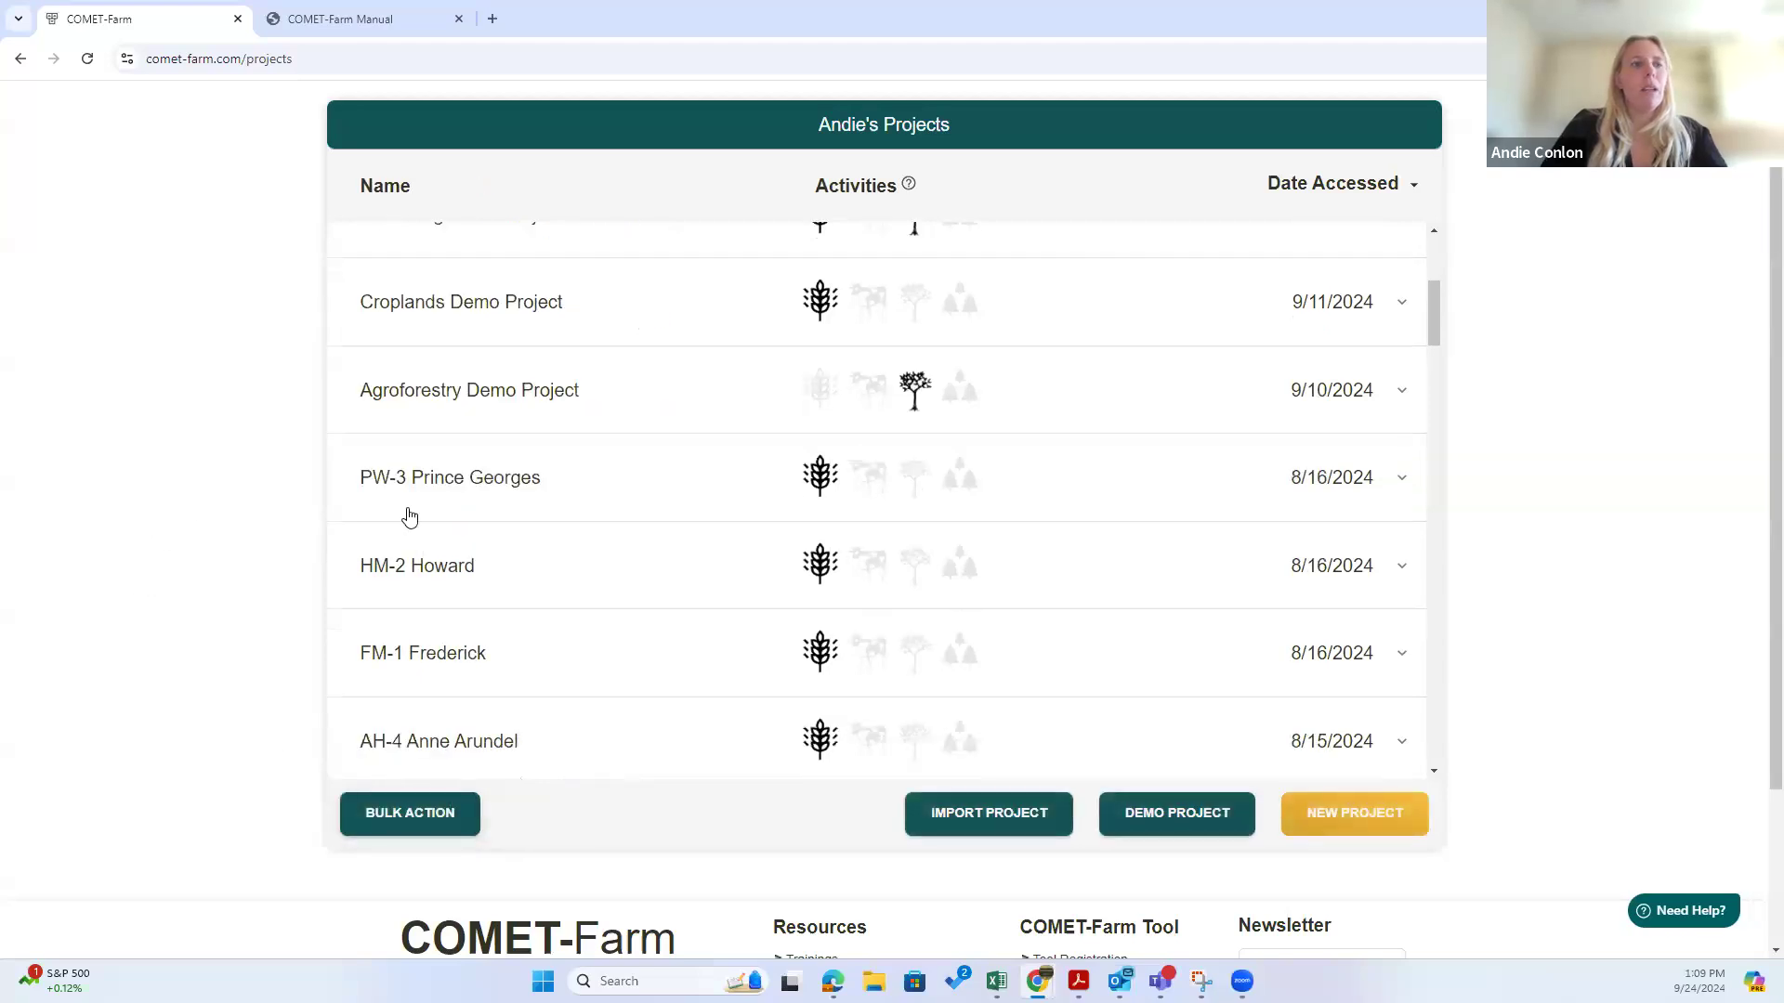
click(1341, 818)
click(537, 413)
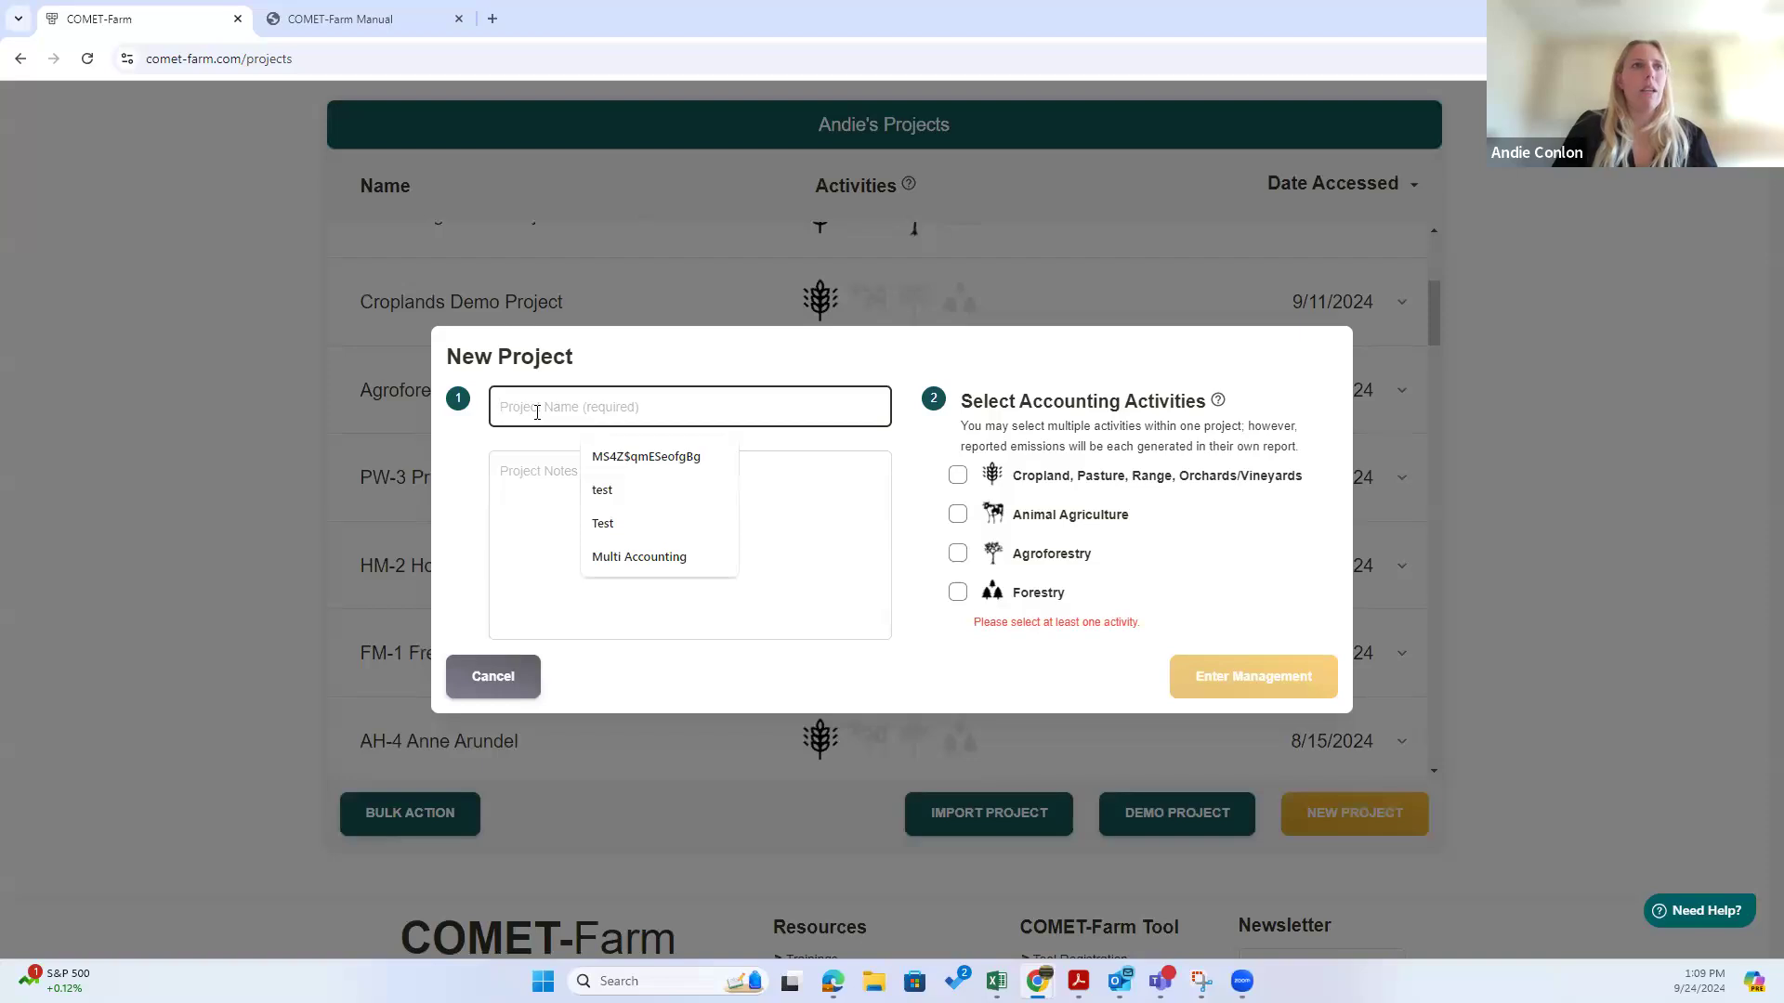
text(Demo 1)
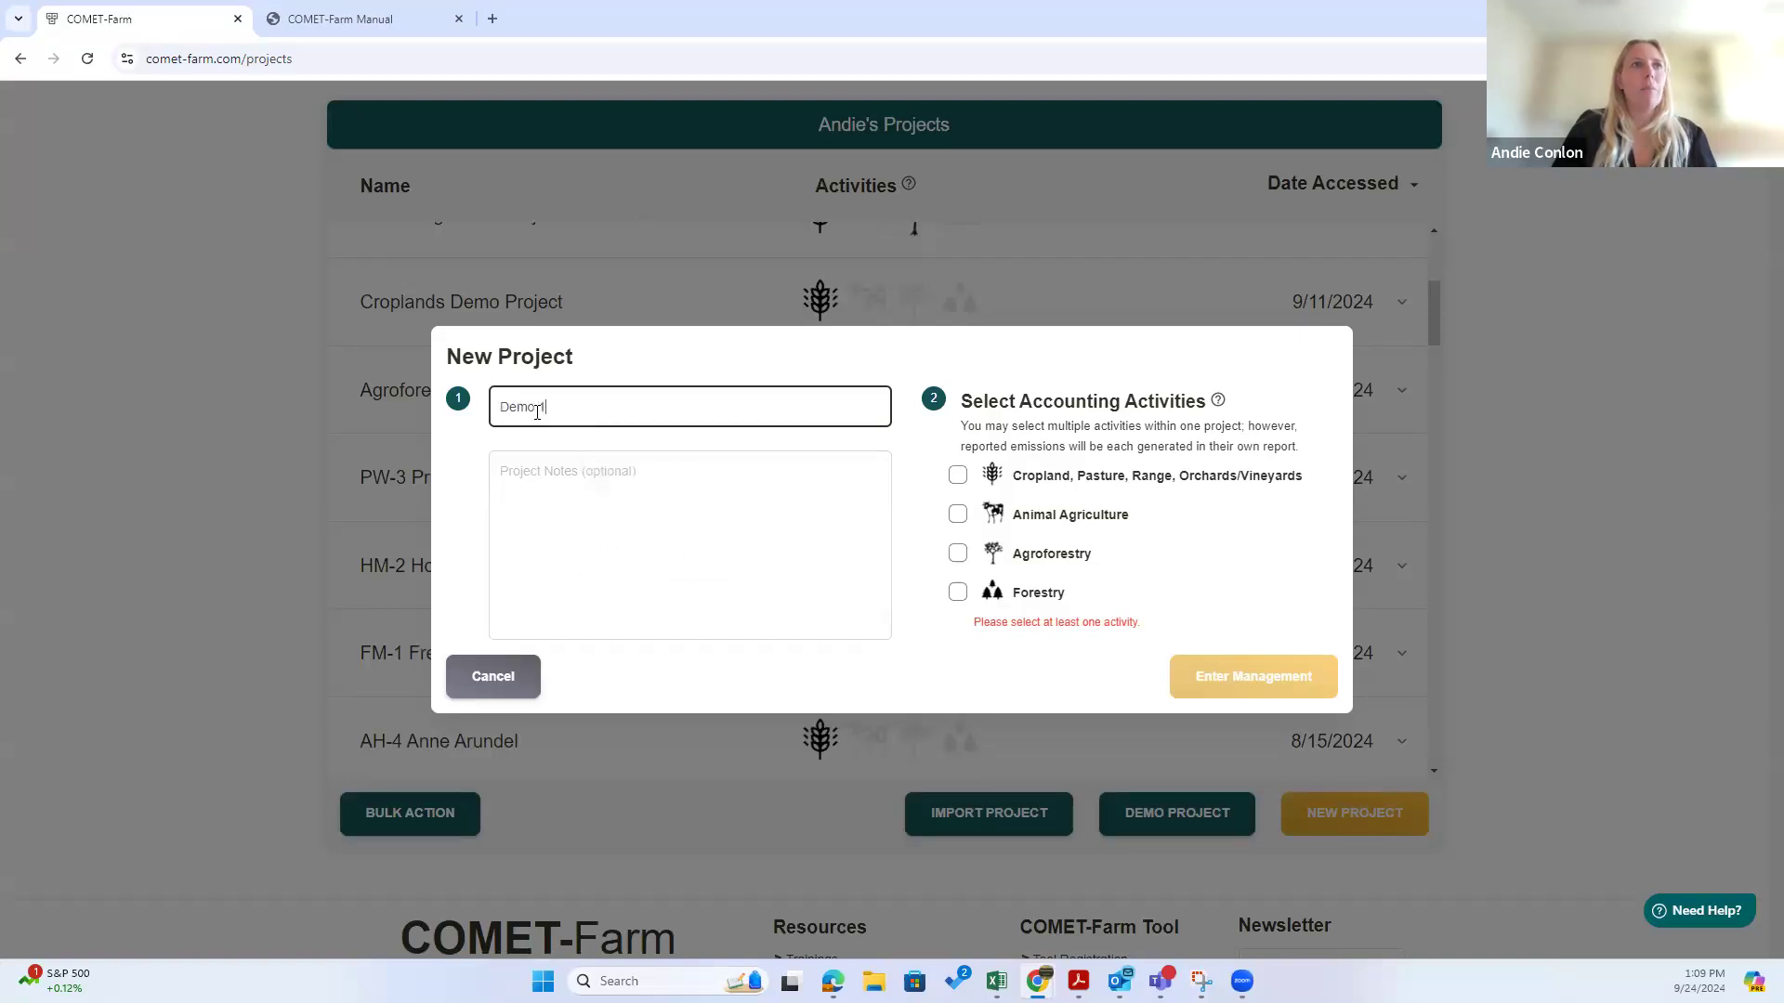
click(477, 481)
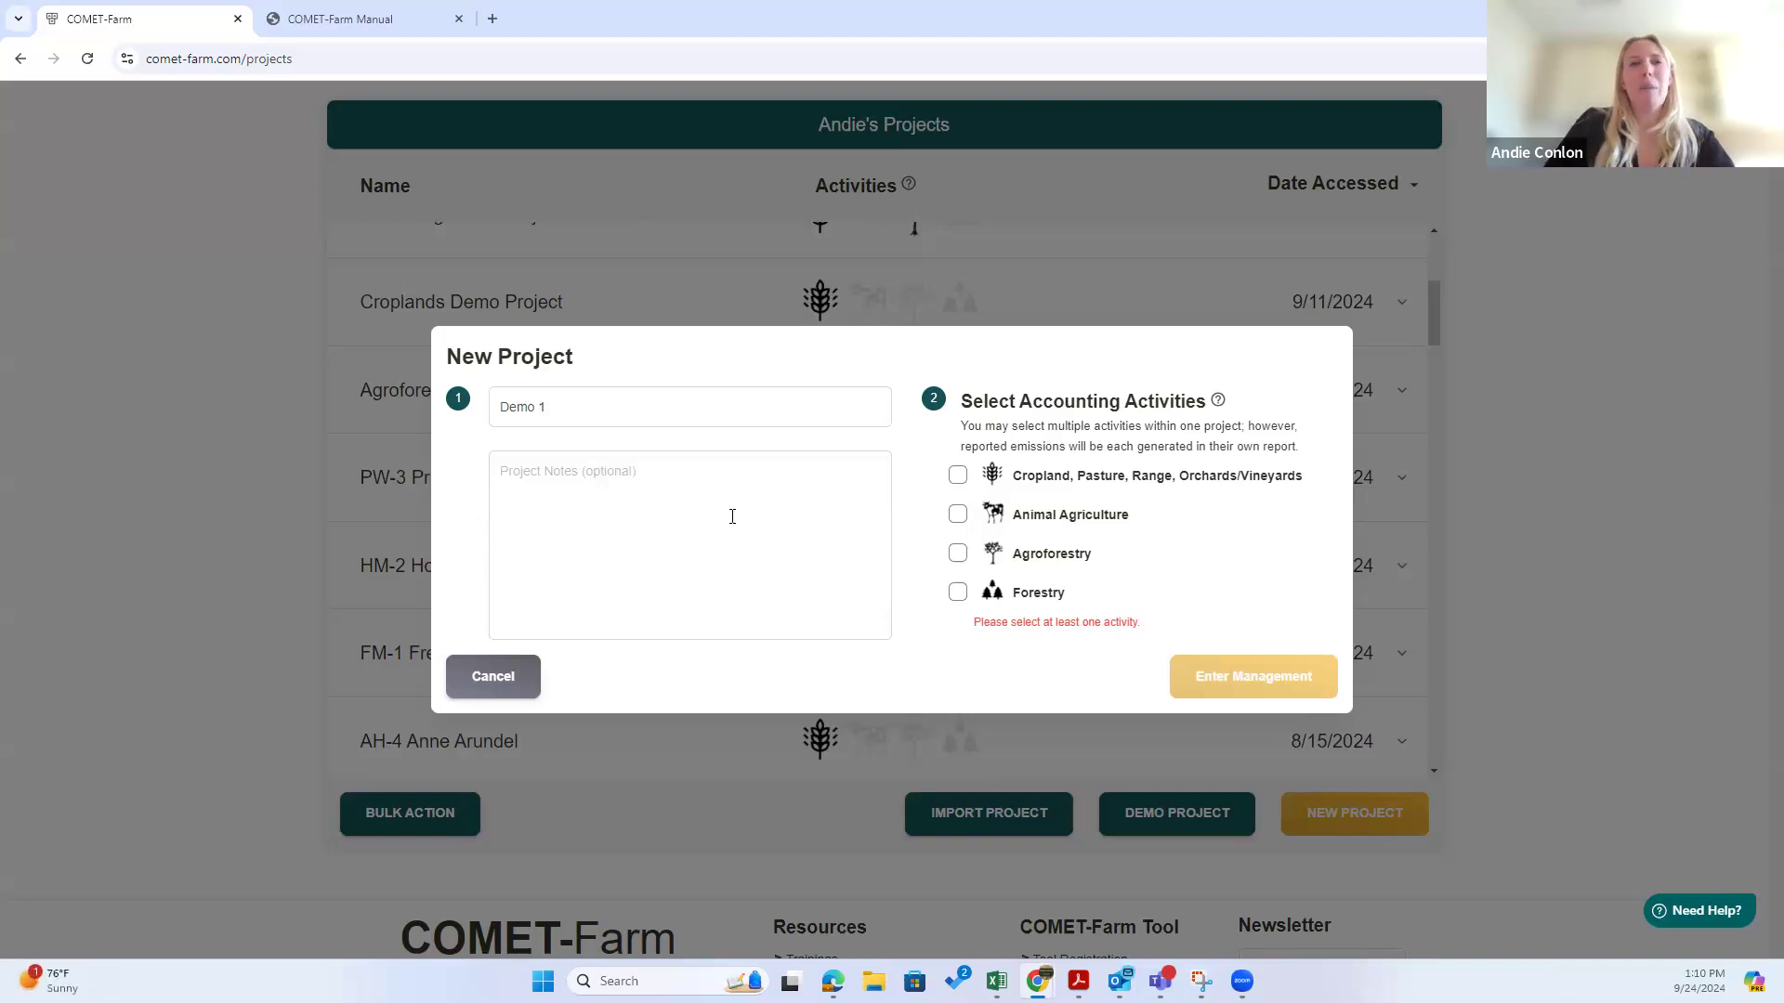
Step: Include Cropland, Pasture, Range, Orchards/Vineyards, Animal Agriculture and Agroforestry as the new project's accounting activities
click(958, 477)
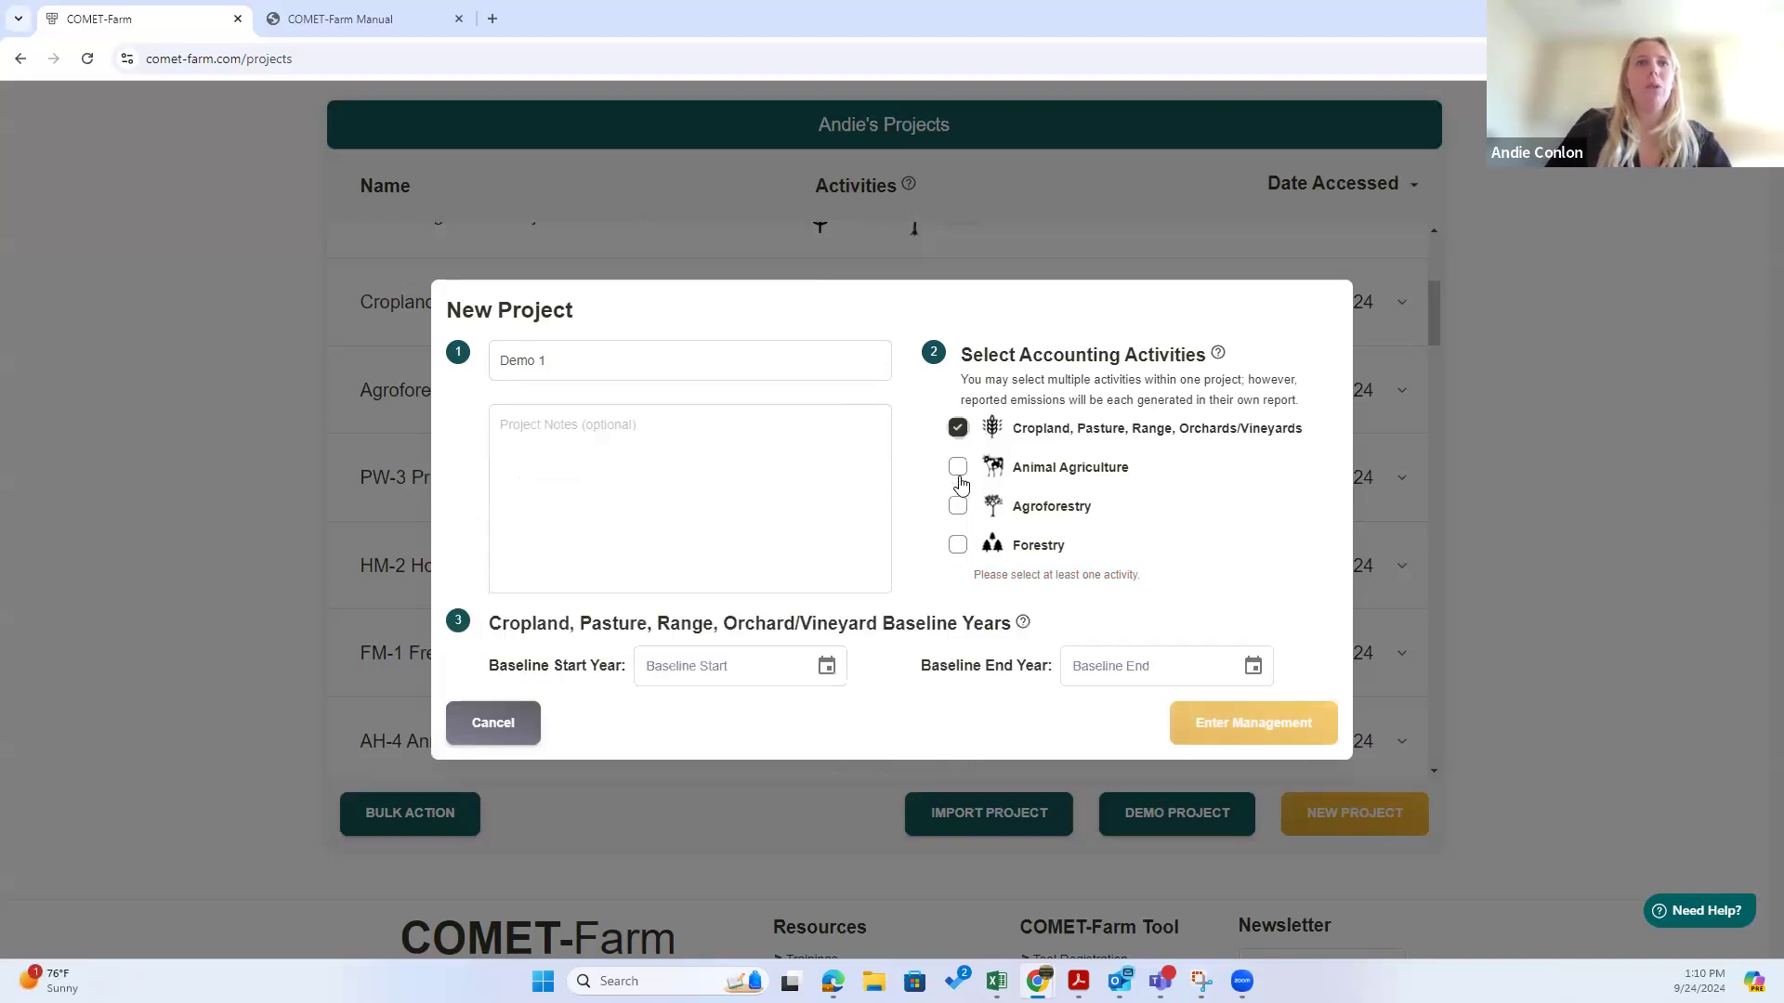
click(959, 468)
click(958, 507)
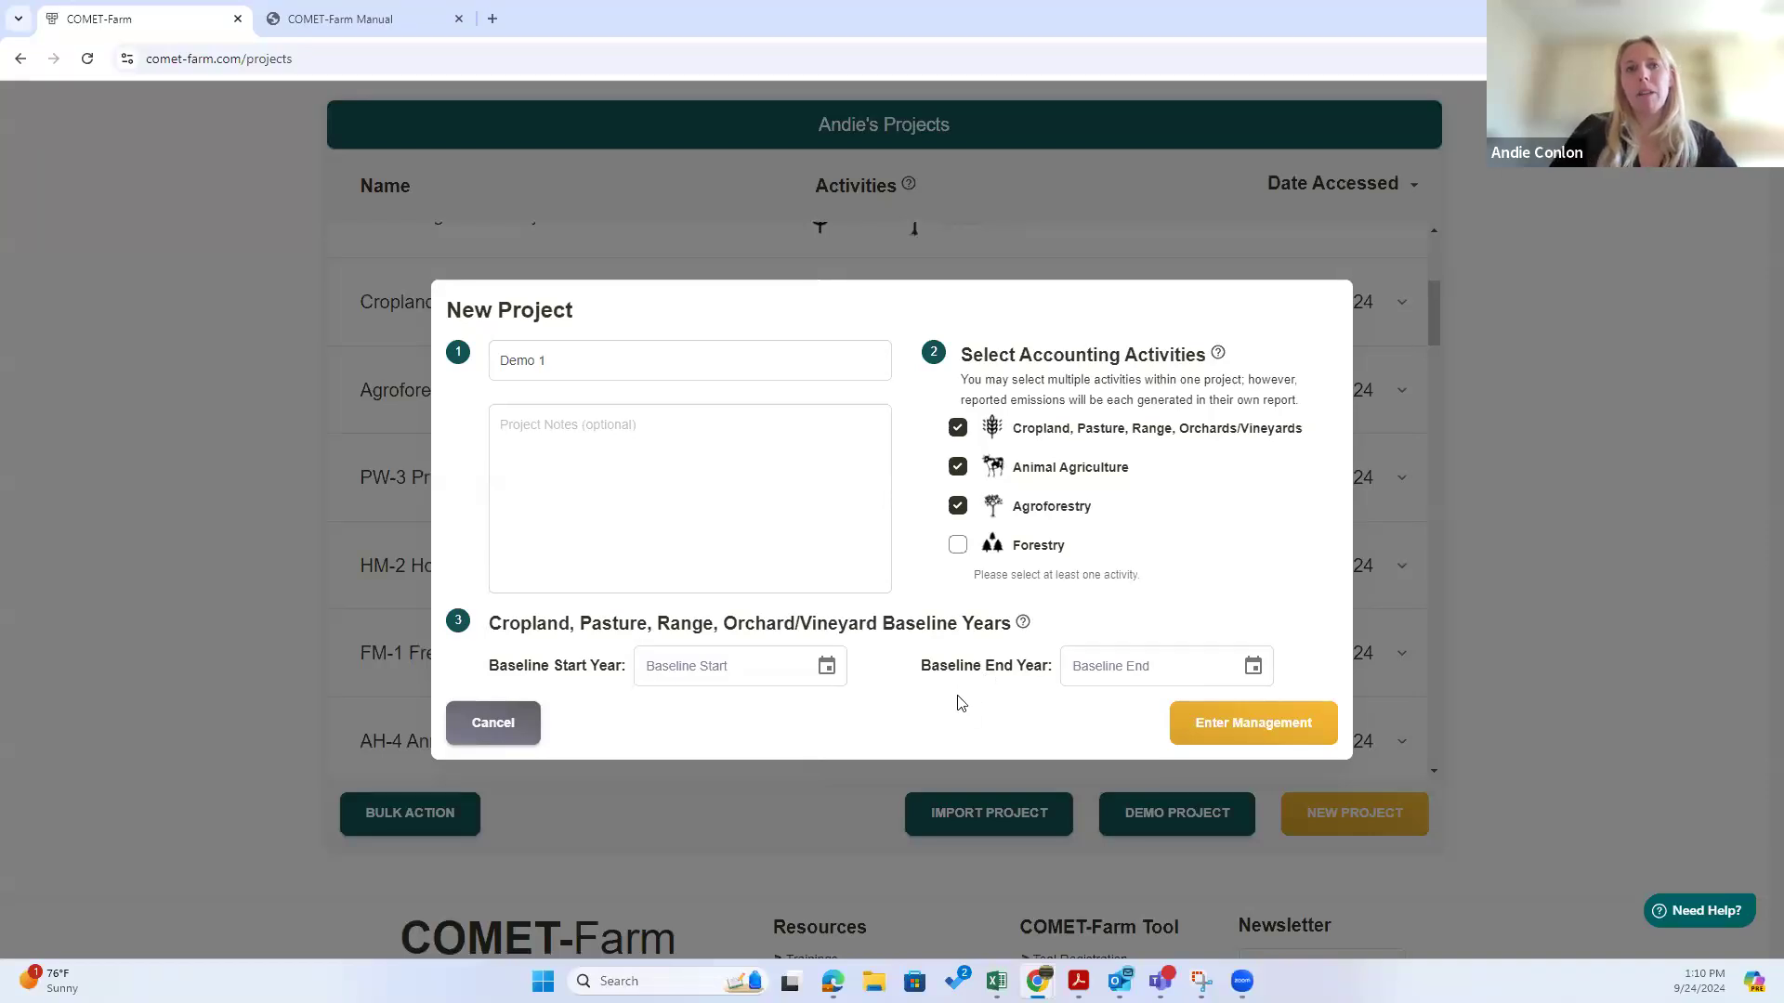
Step: Set the cropland baseline period to 2016 through 2023 and enter the project's management
click(826, 667)
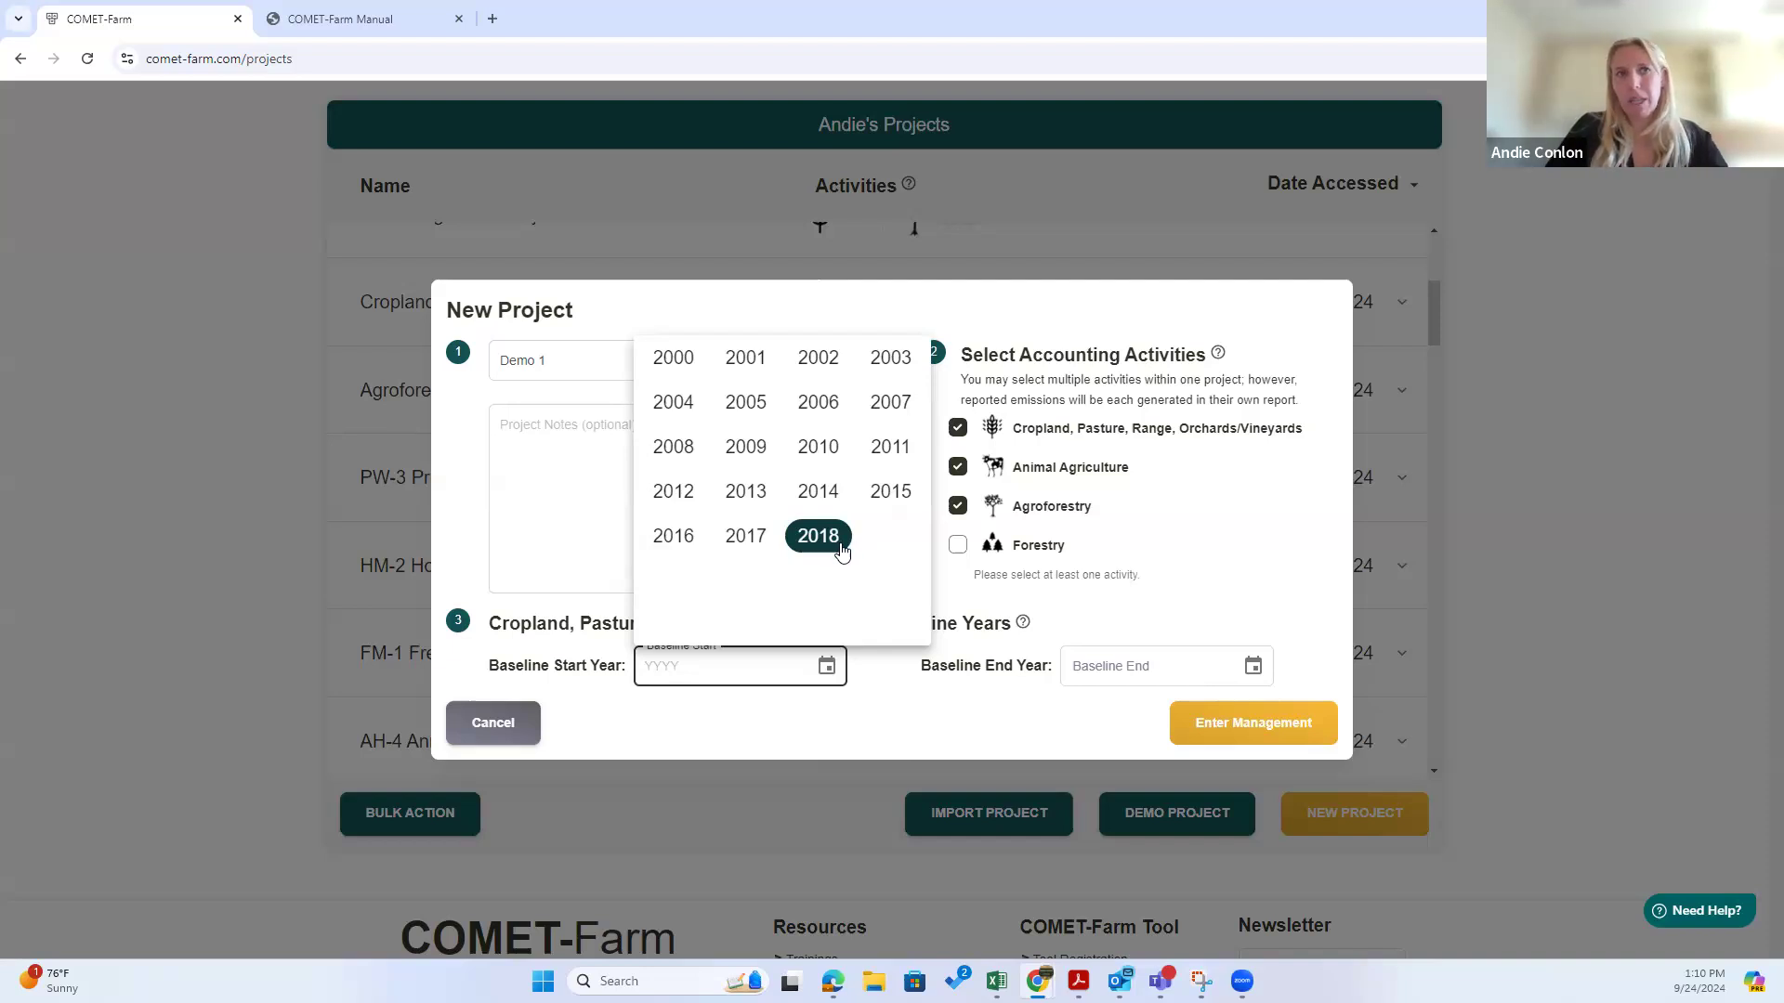
click(663, 546)
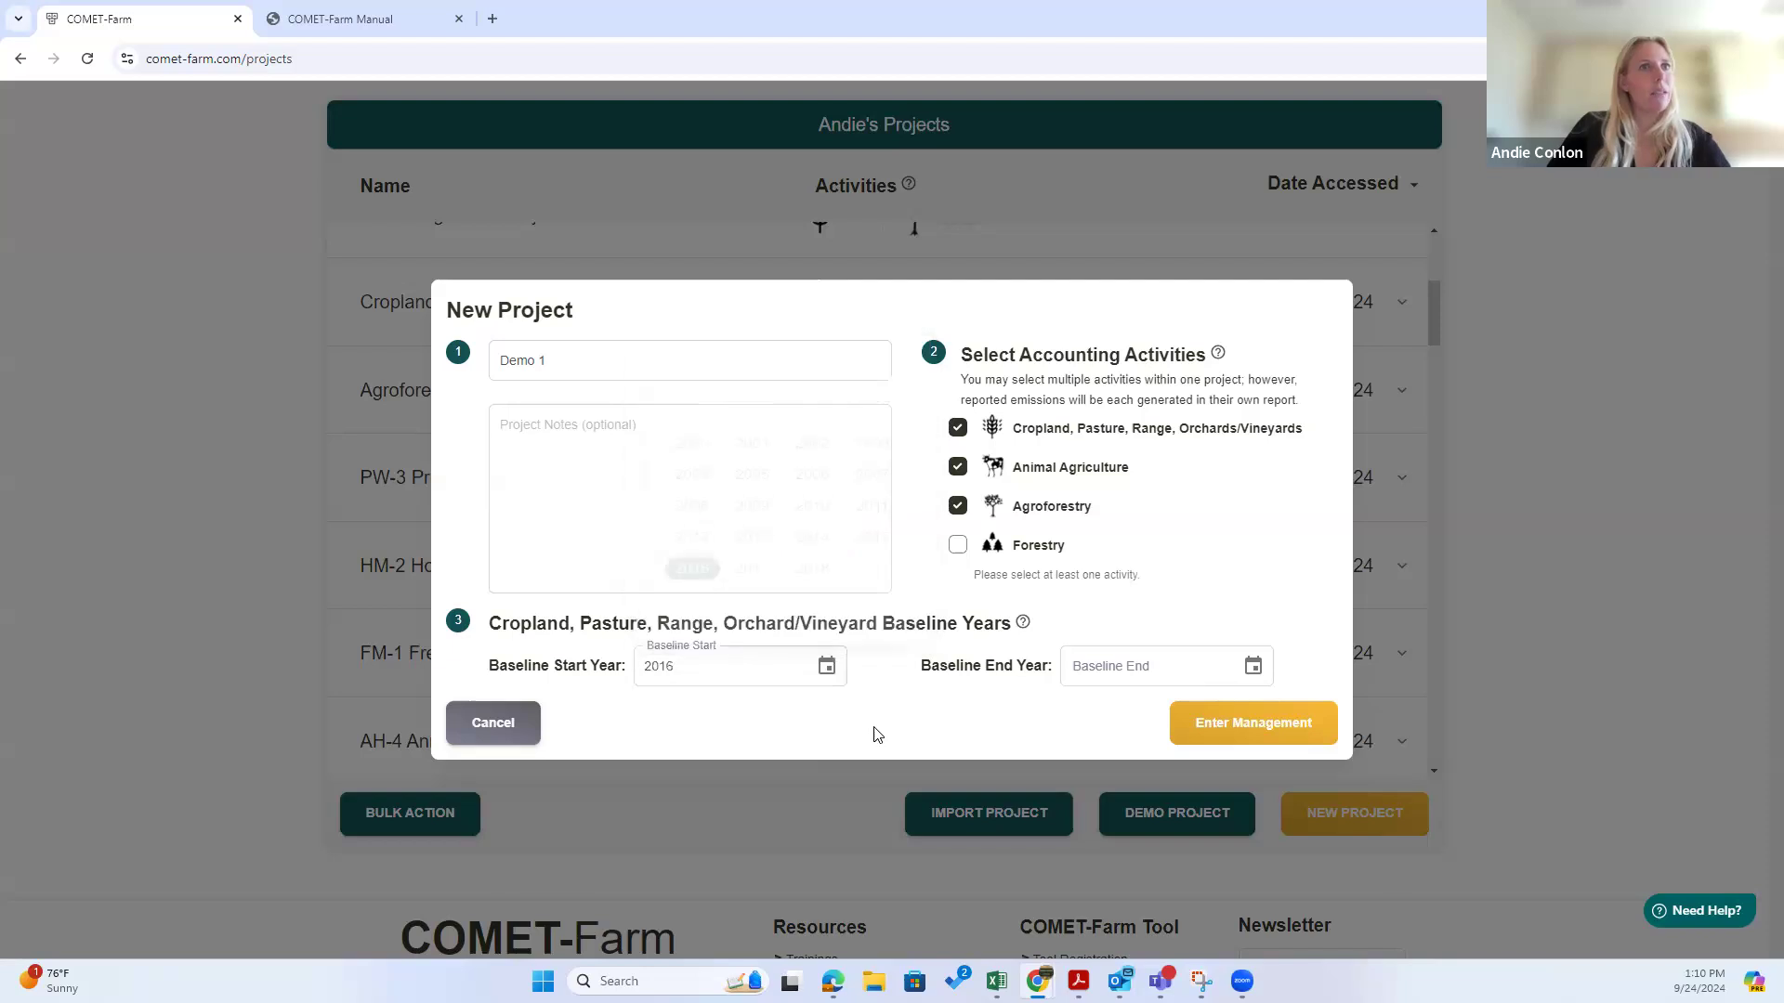
click(1255, 665)
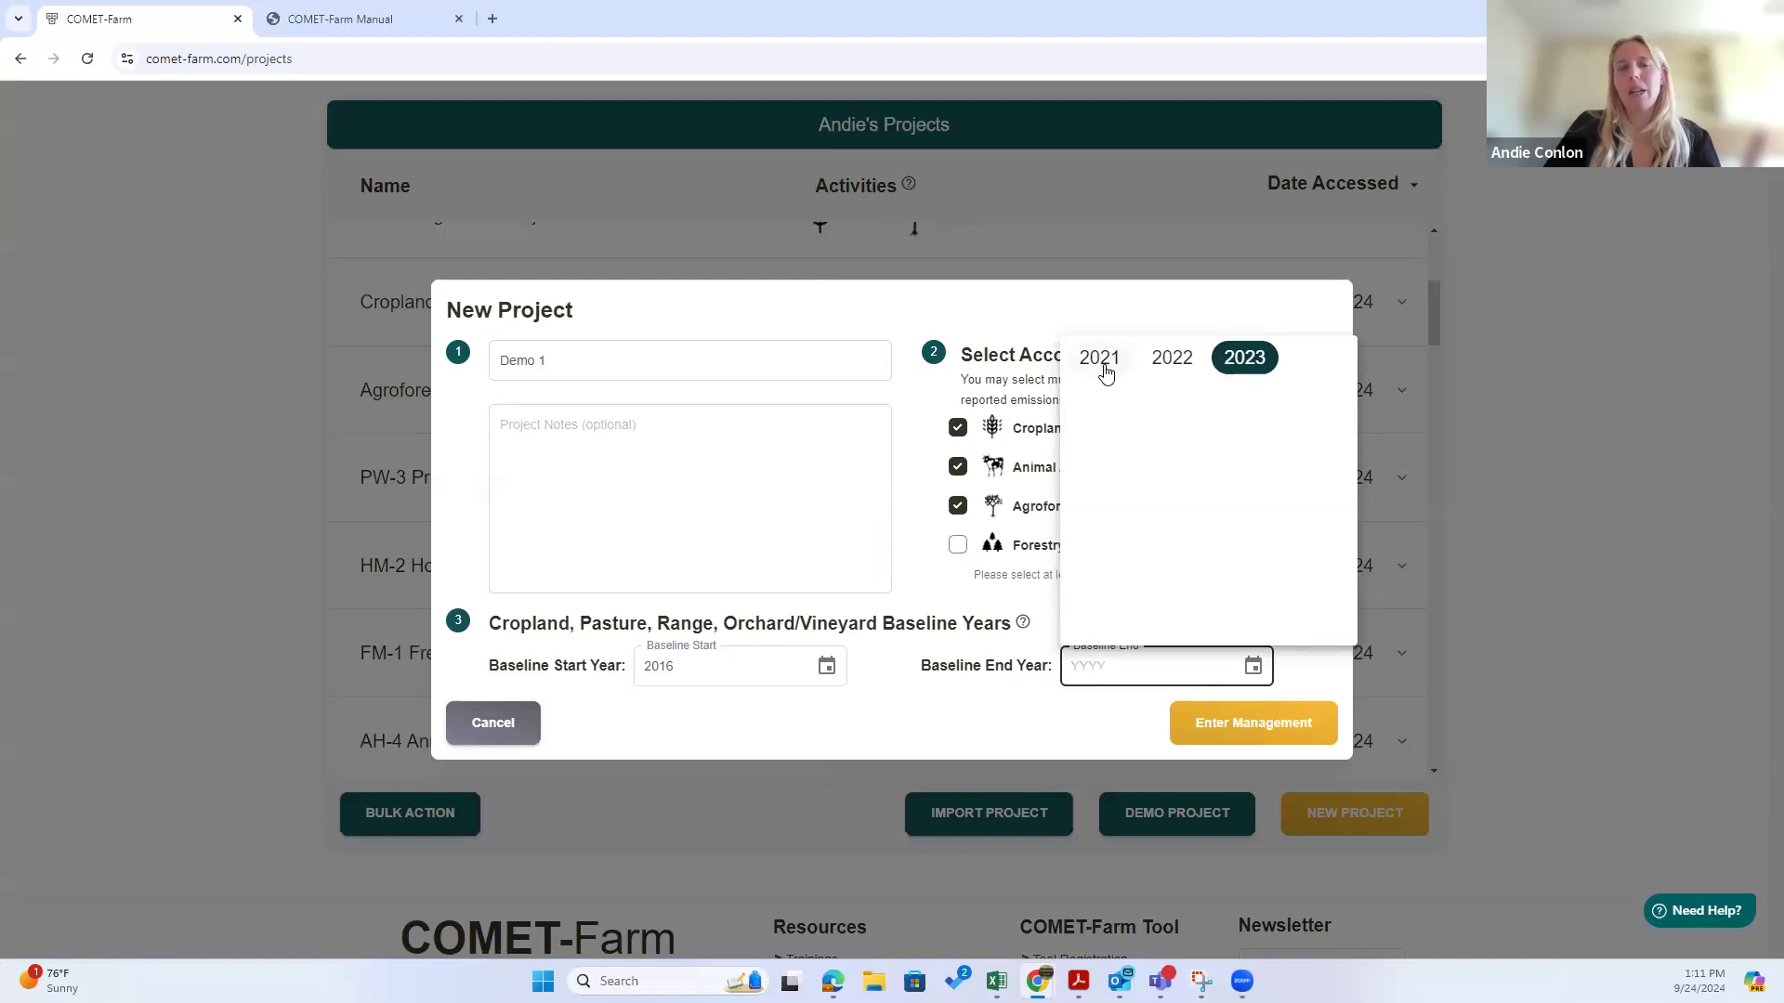
click(1244, 360)
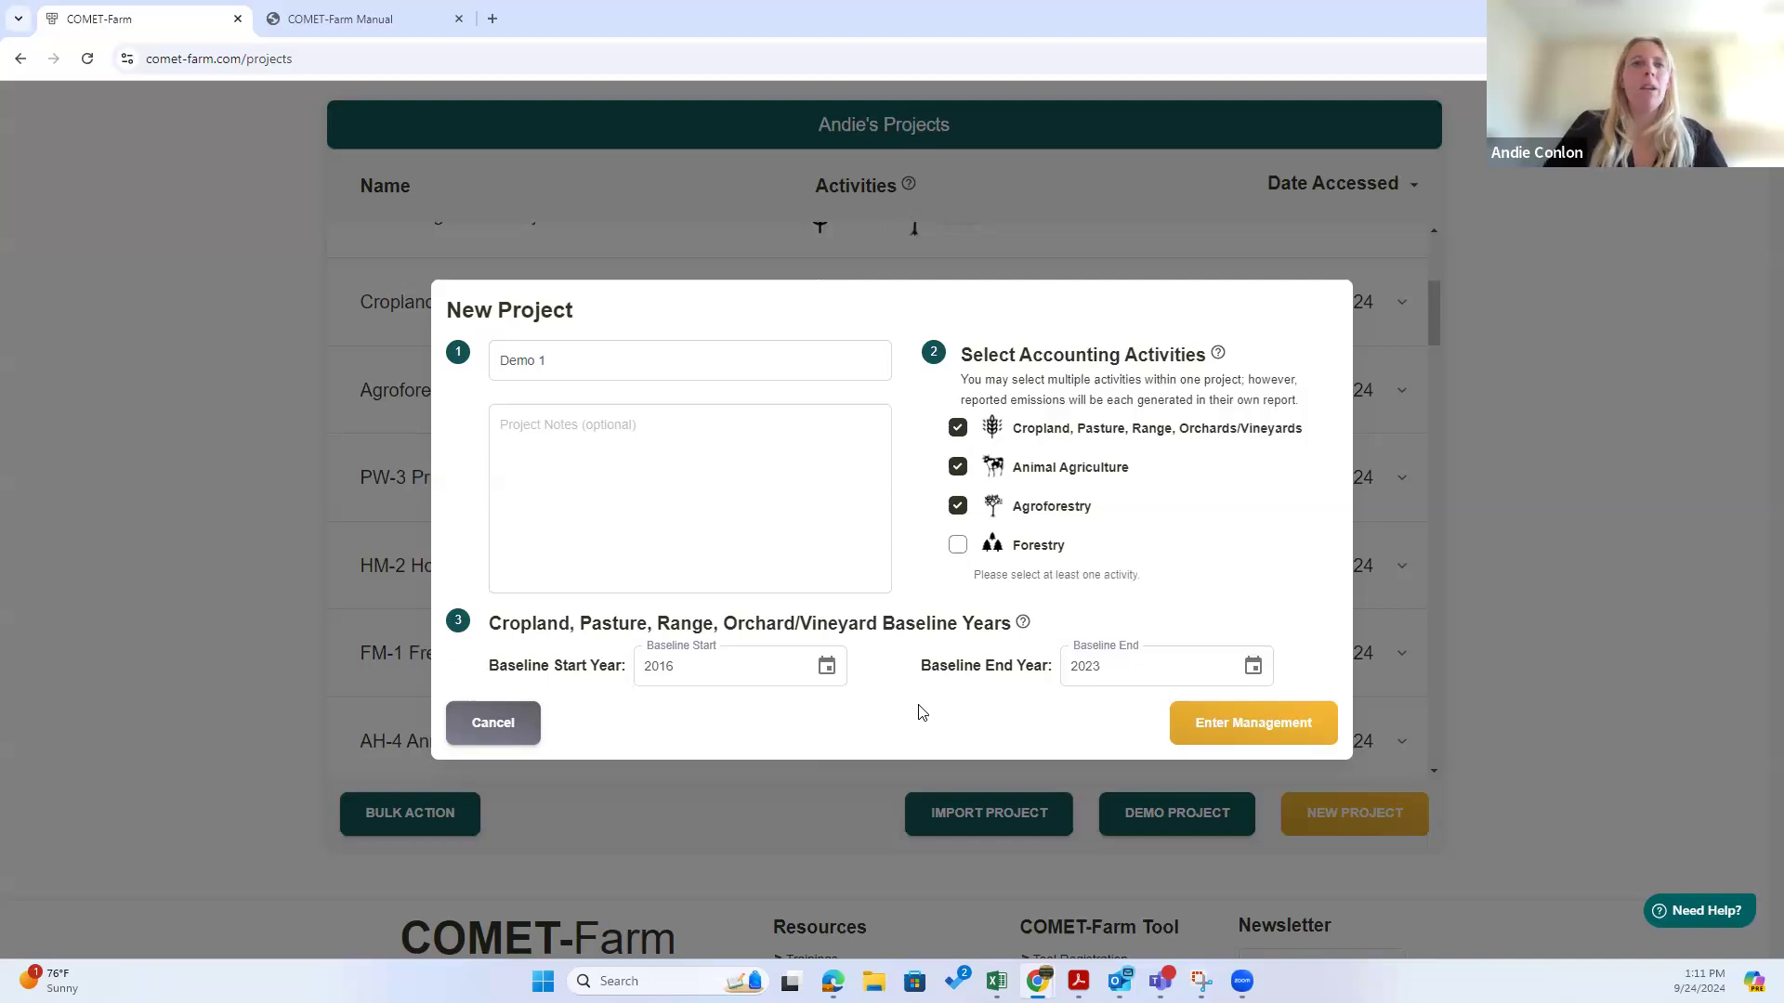
click(1265, 734)
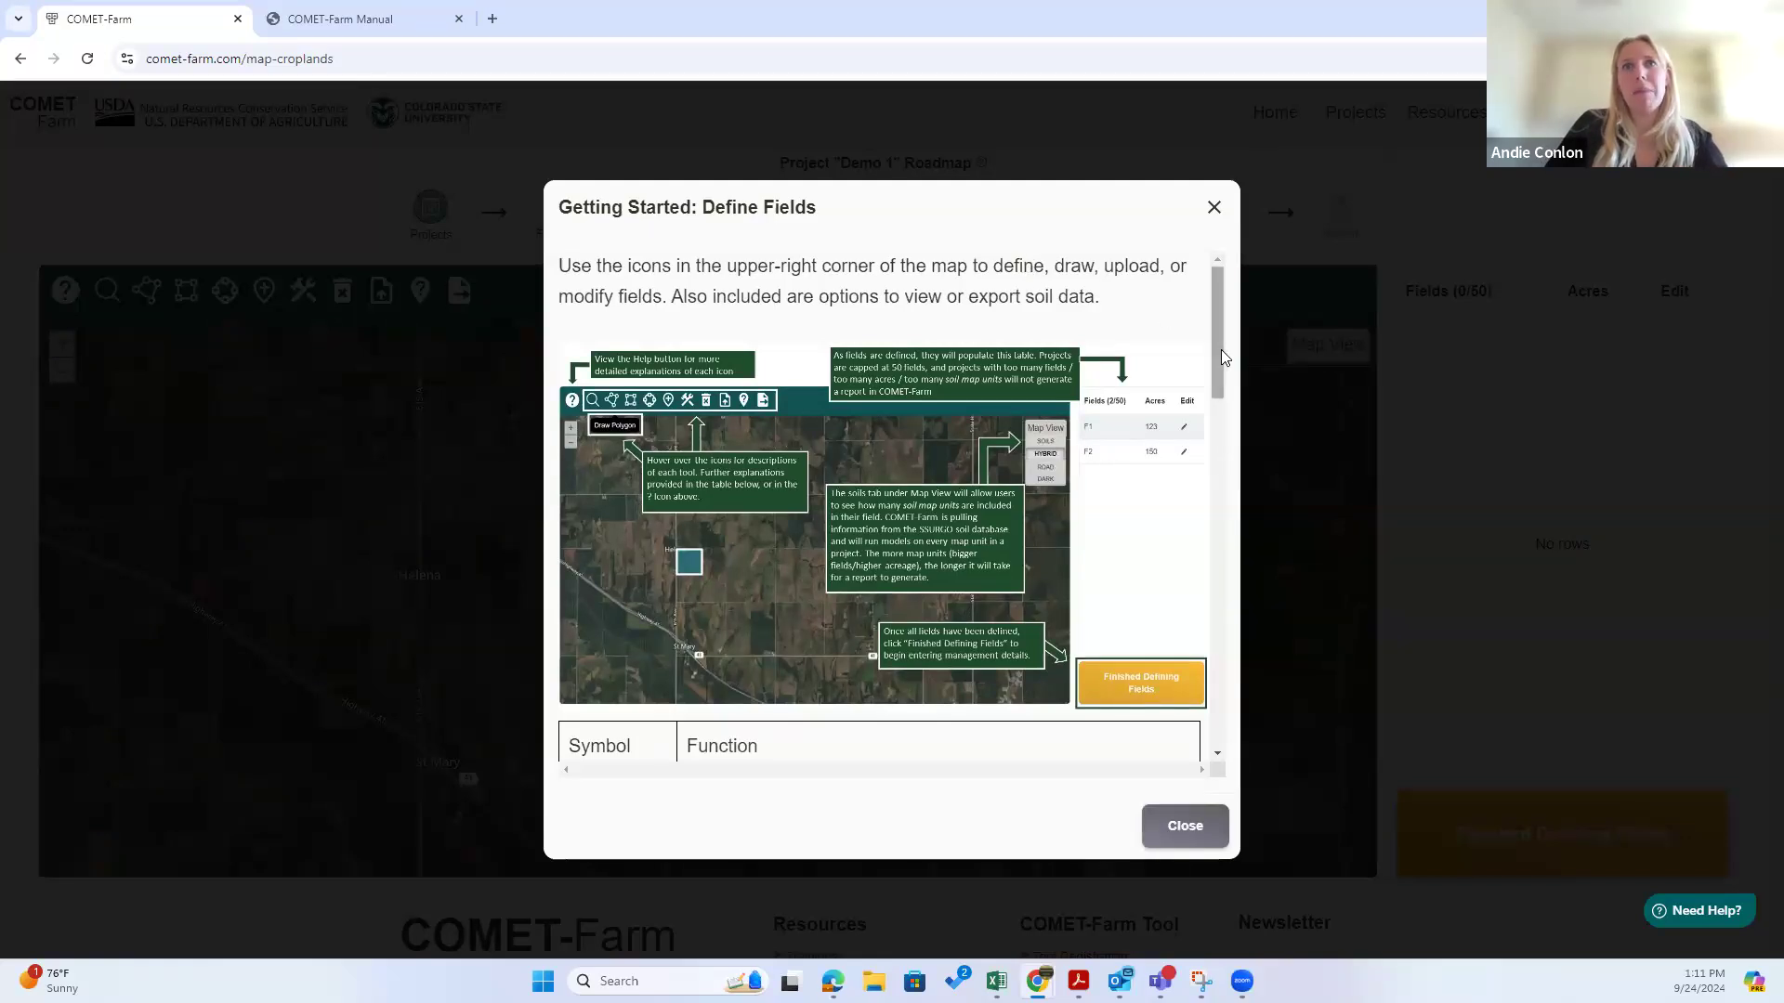
Step: Dismiss the introductory dialogs on the field map, and view and close the map tools help
click(1206, 826)
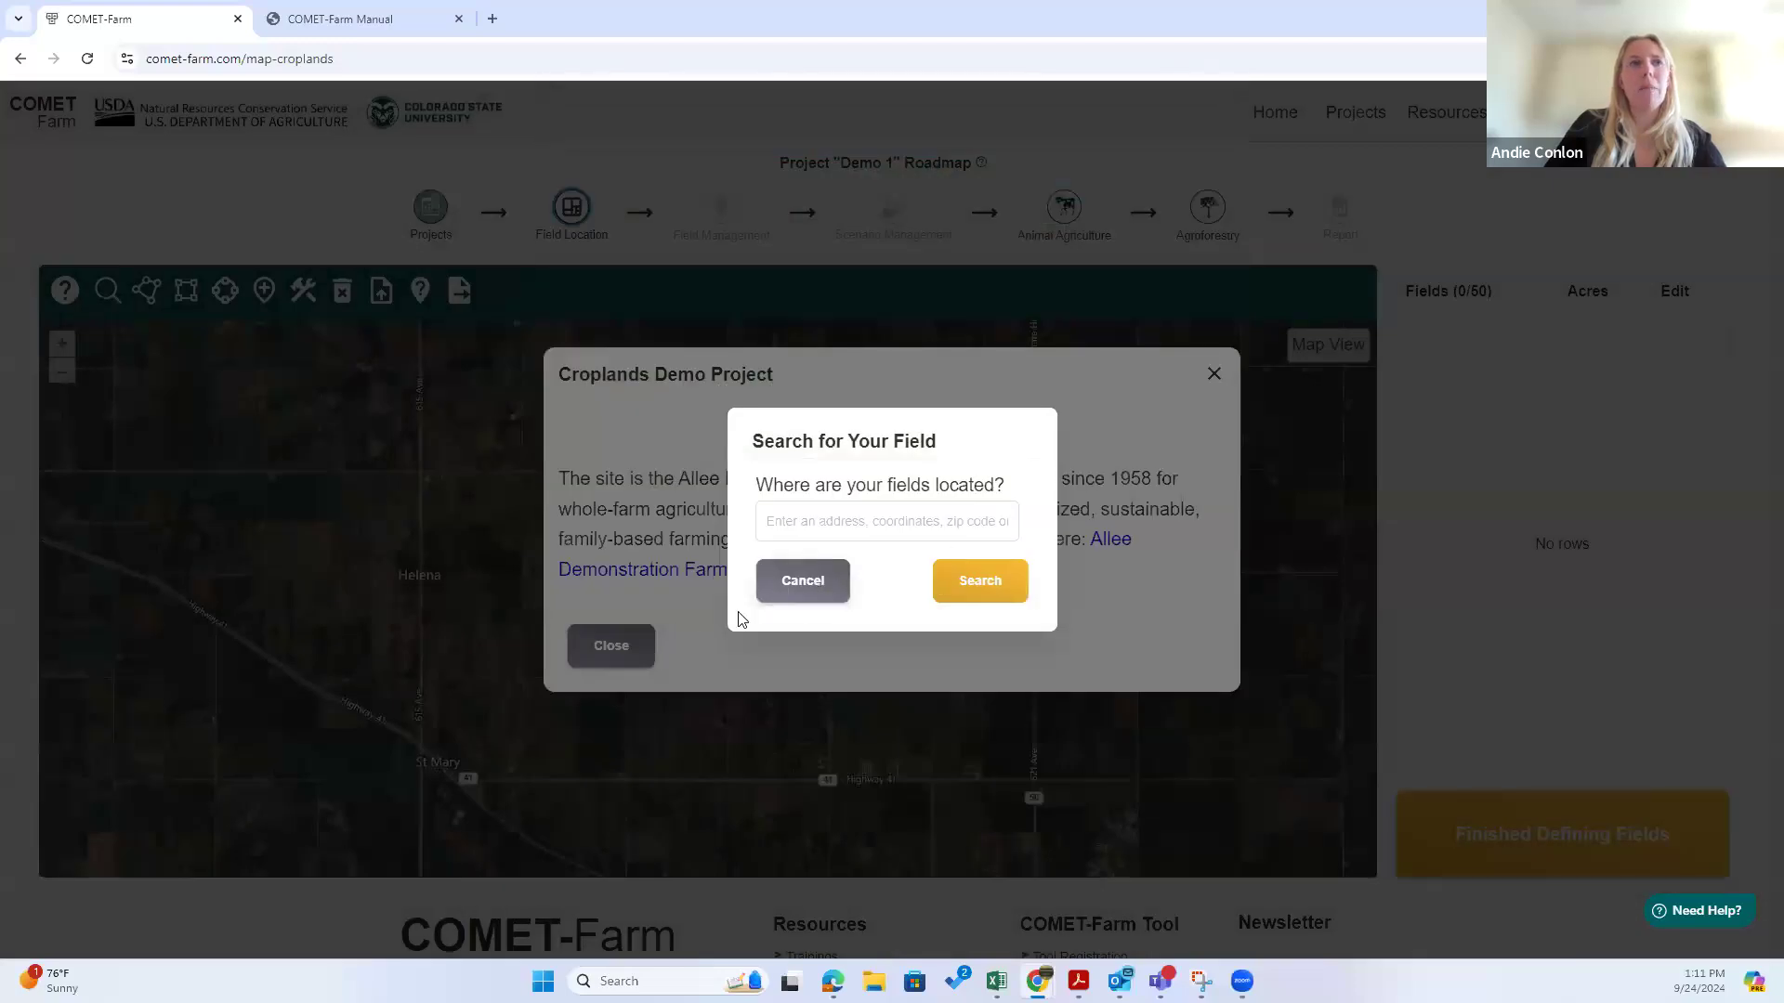
click(636, 656)
click(637, 656)
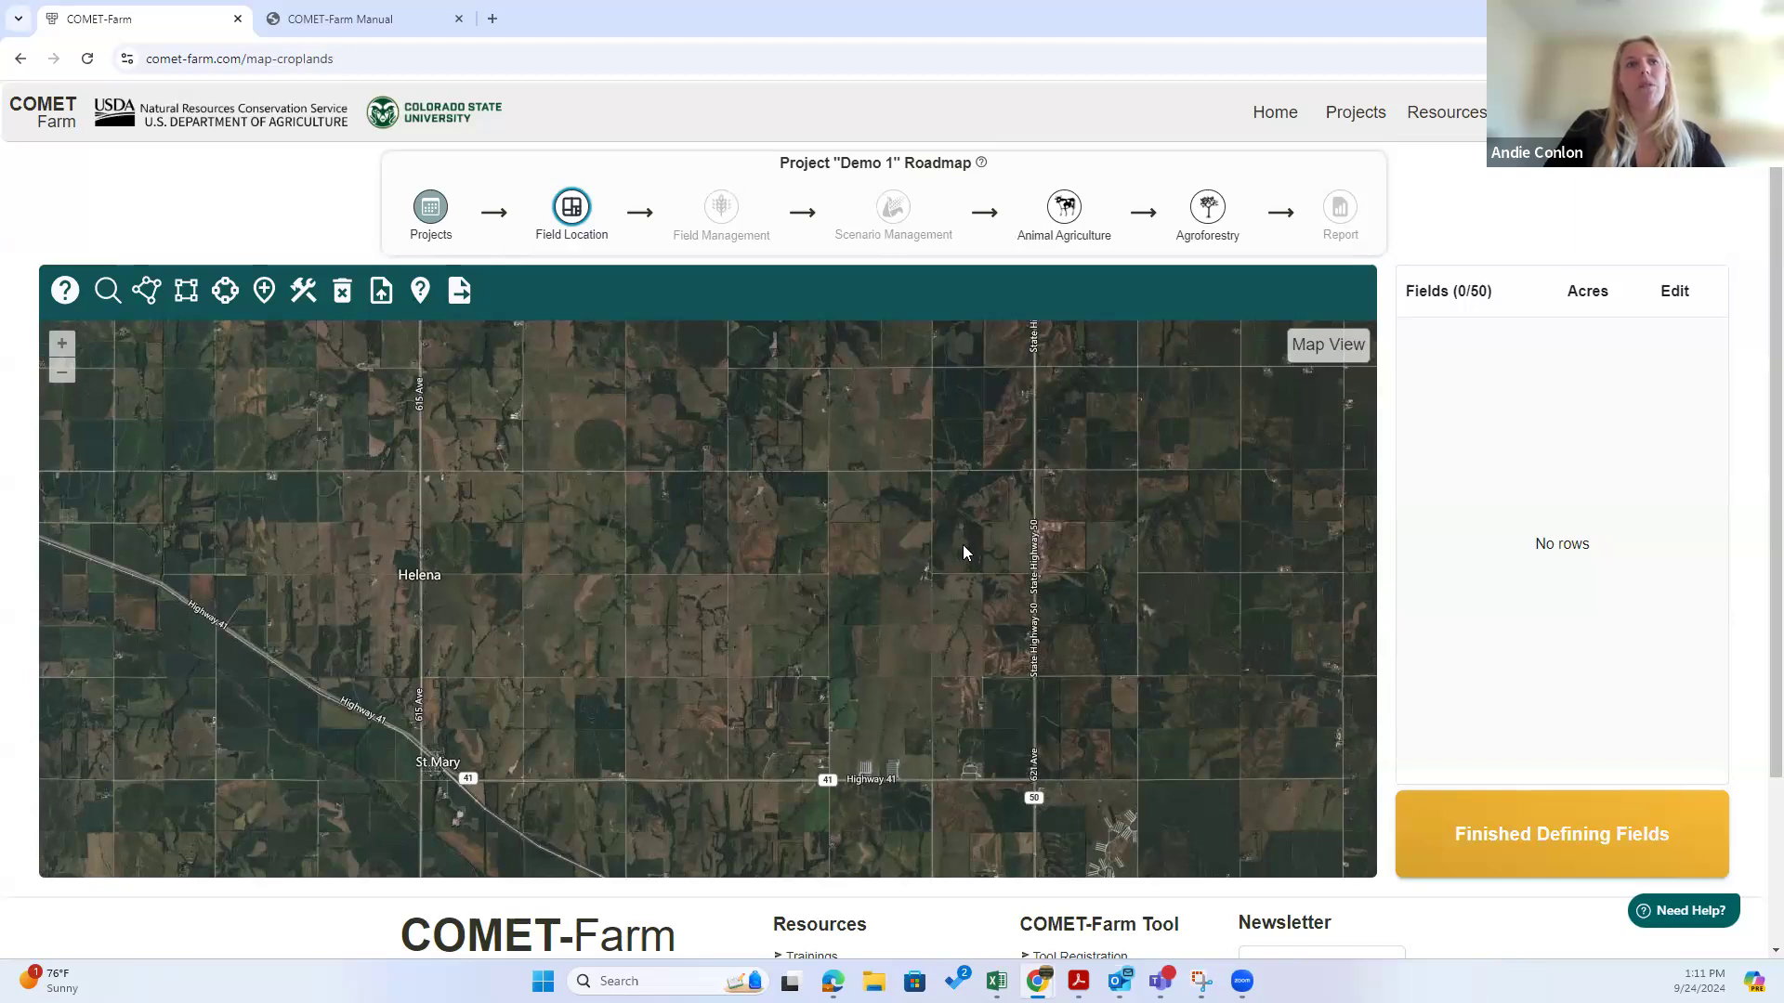
click(66, 292)
click(1222, 210)
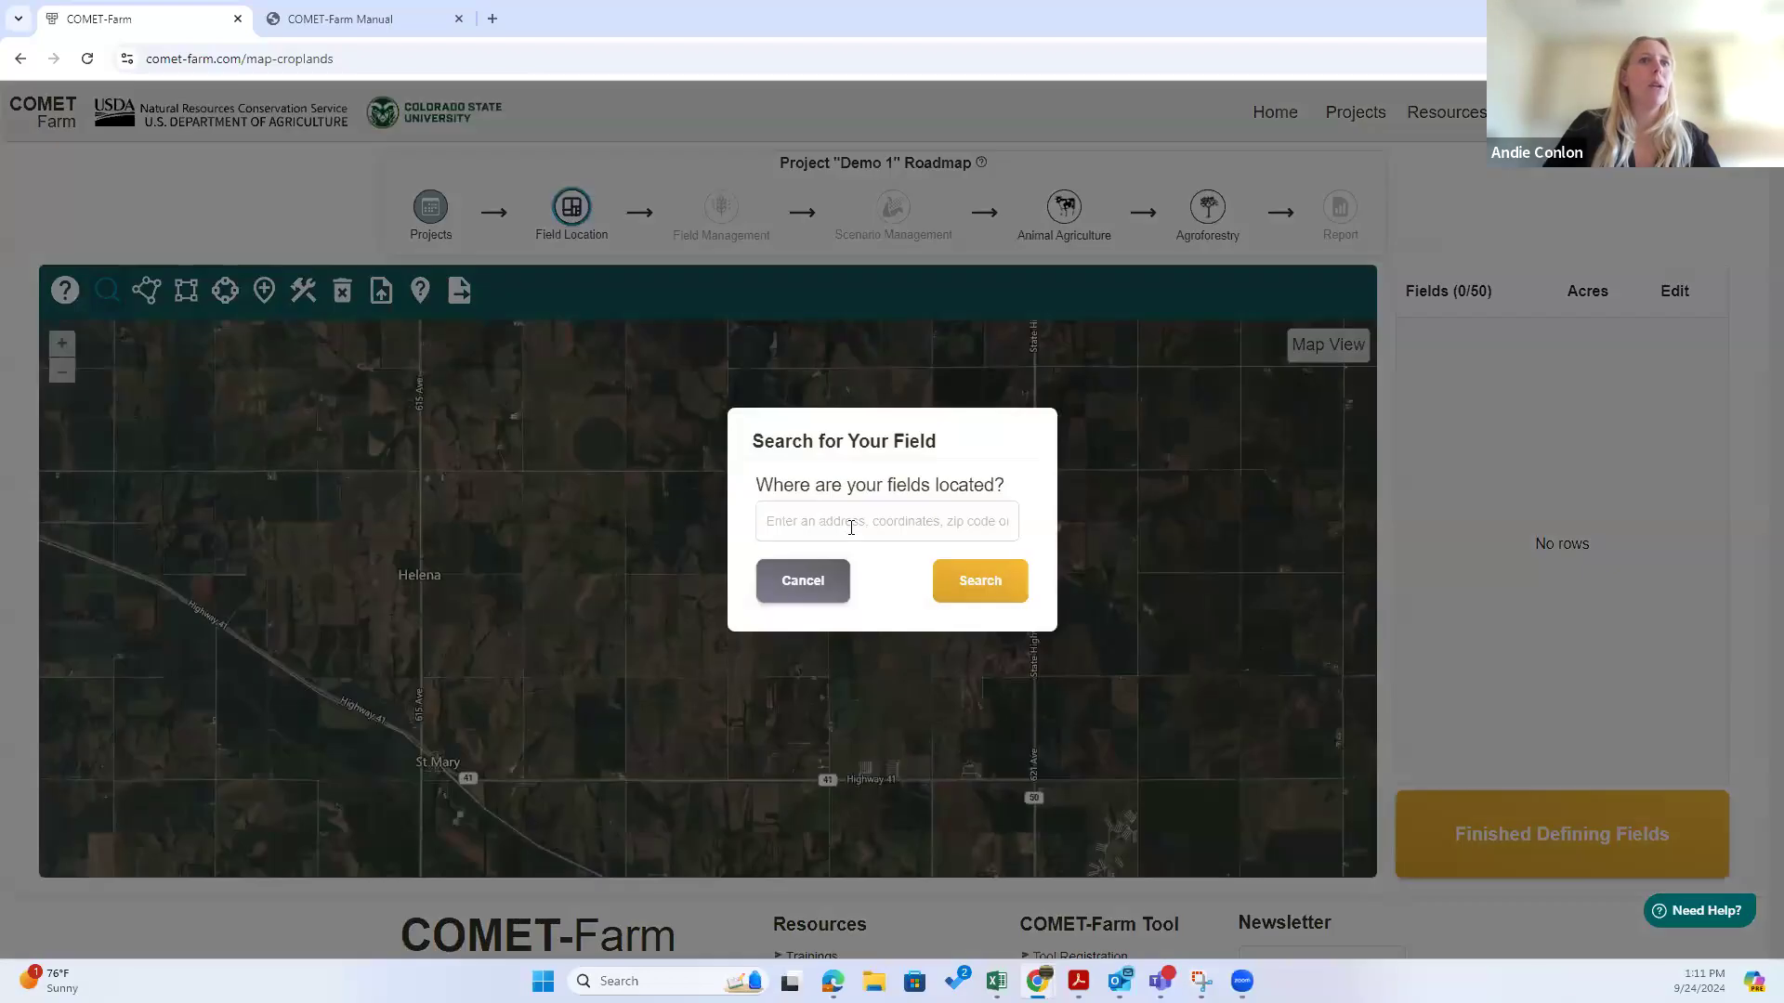
Step: Search the map for ZIP code 80525 and bring the farmland west of Timnath Reservoir into view
click(851, 527)
text(80525)
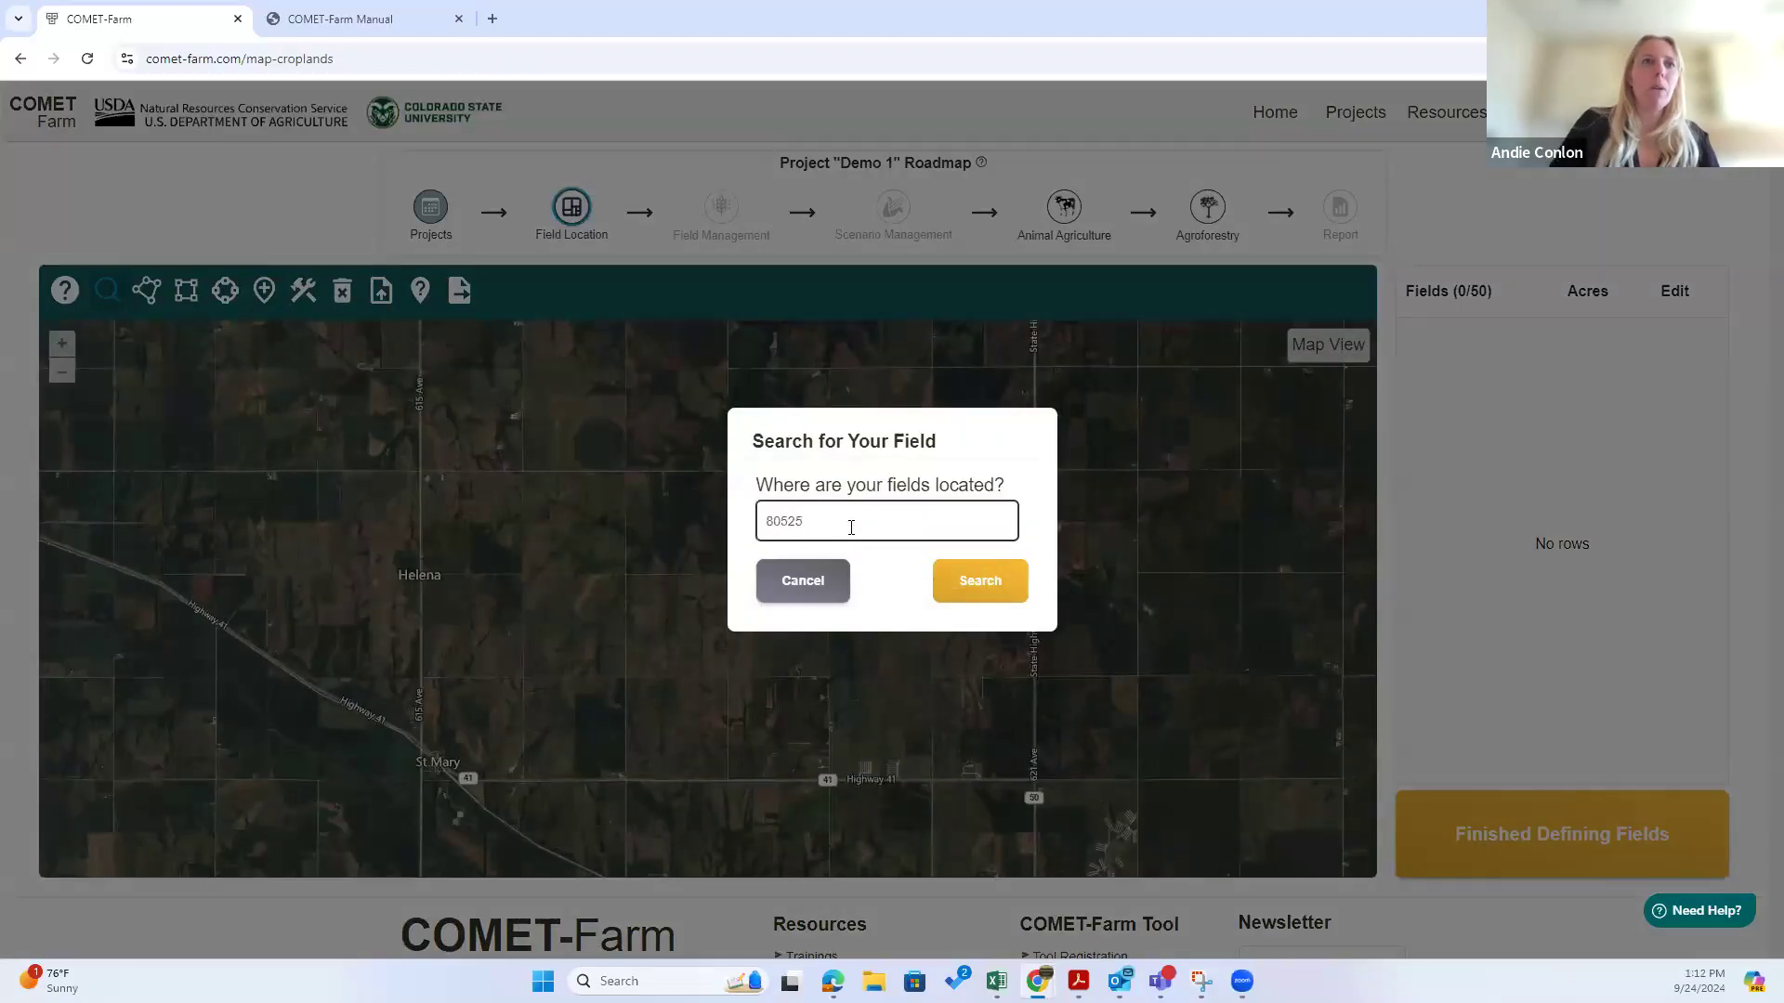
click(1001, 586)
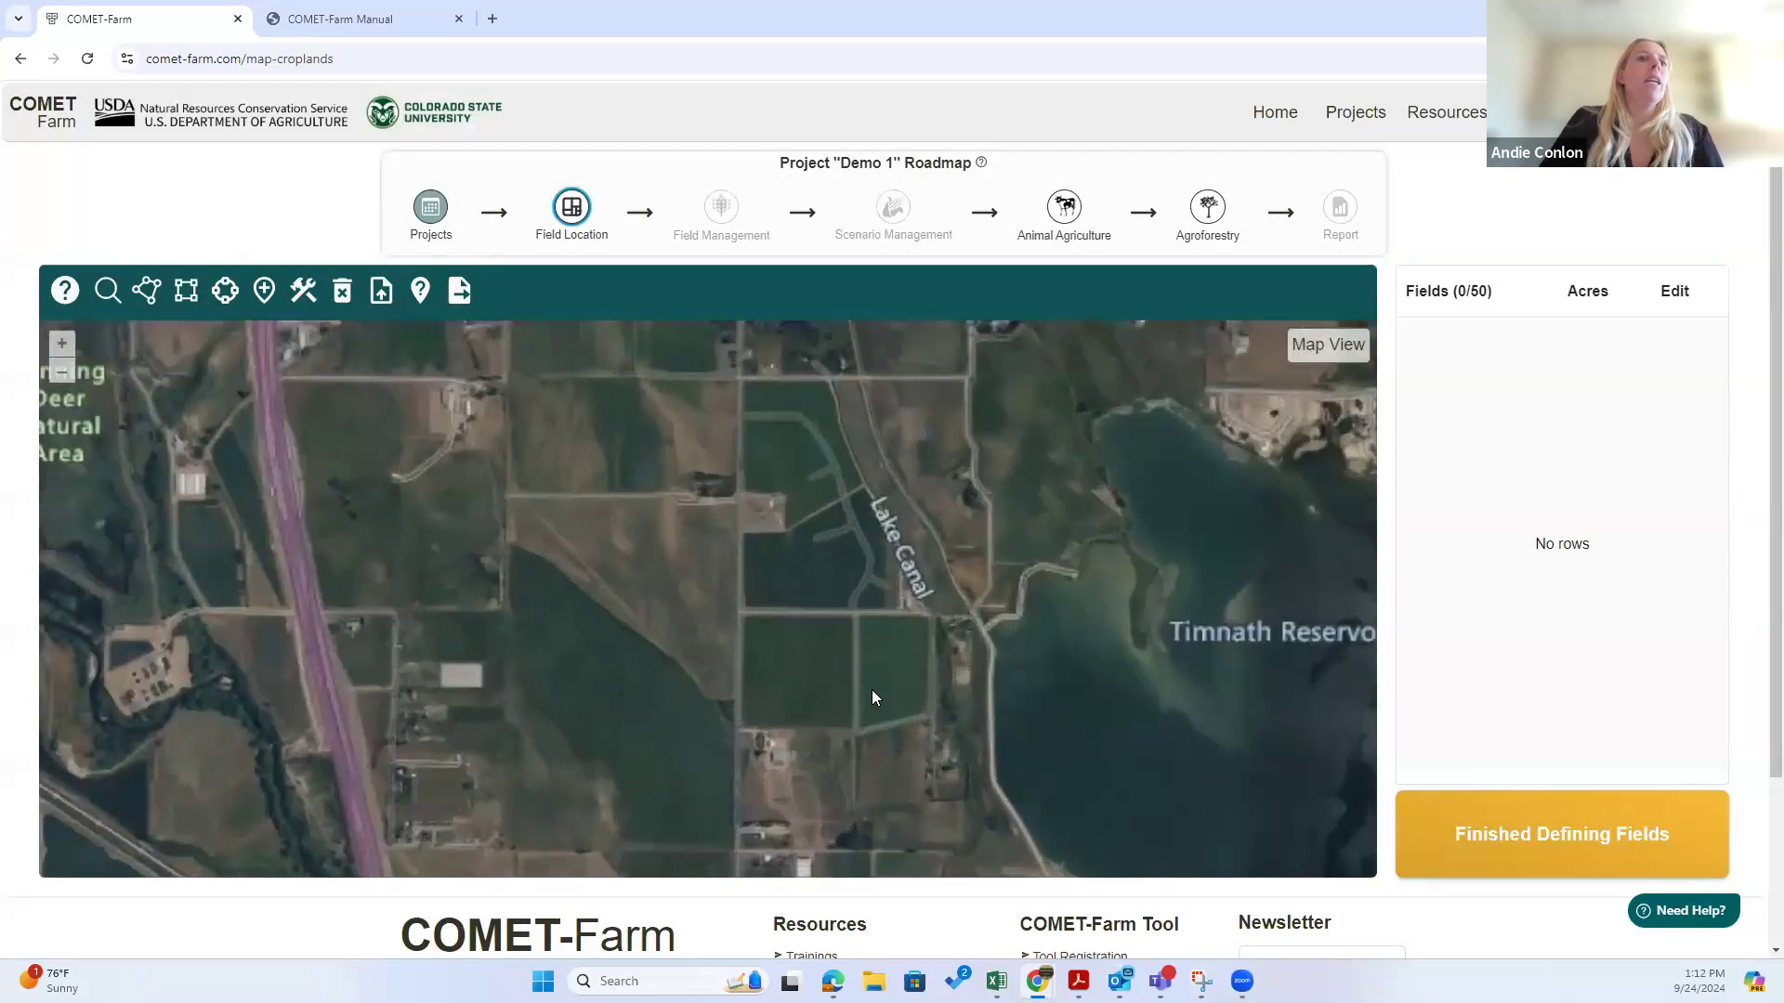
drag(872, 688, 871, 723)
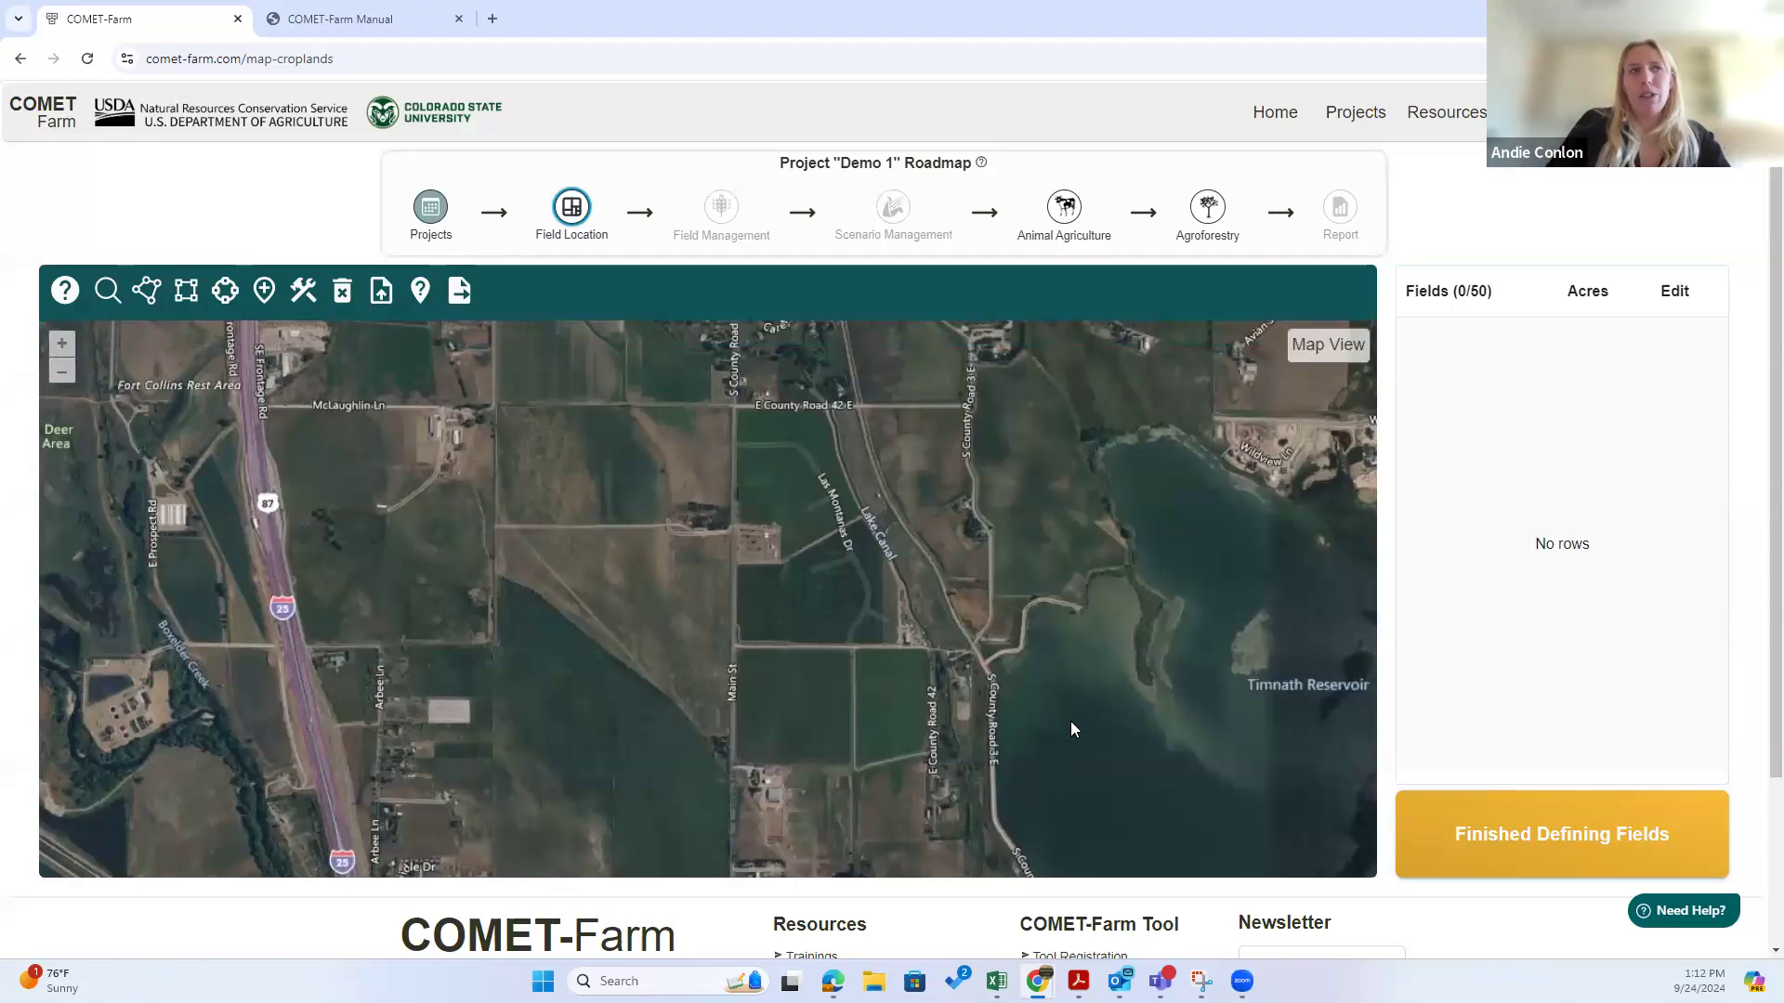
Step: Draw a rectangular field of about 35 acres east of Main St, west of Timnath Reservoir, and name it F1
click(187, 296)
mouse_move(736, 652)
mouse_down()
mouse_move(851, 785)
mouse_move(760, 671)
mouse_move(850, 763)
mouse_up()
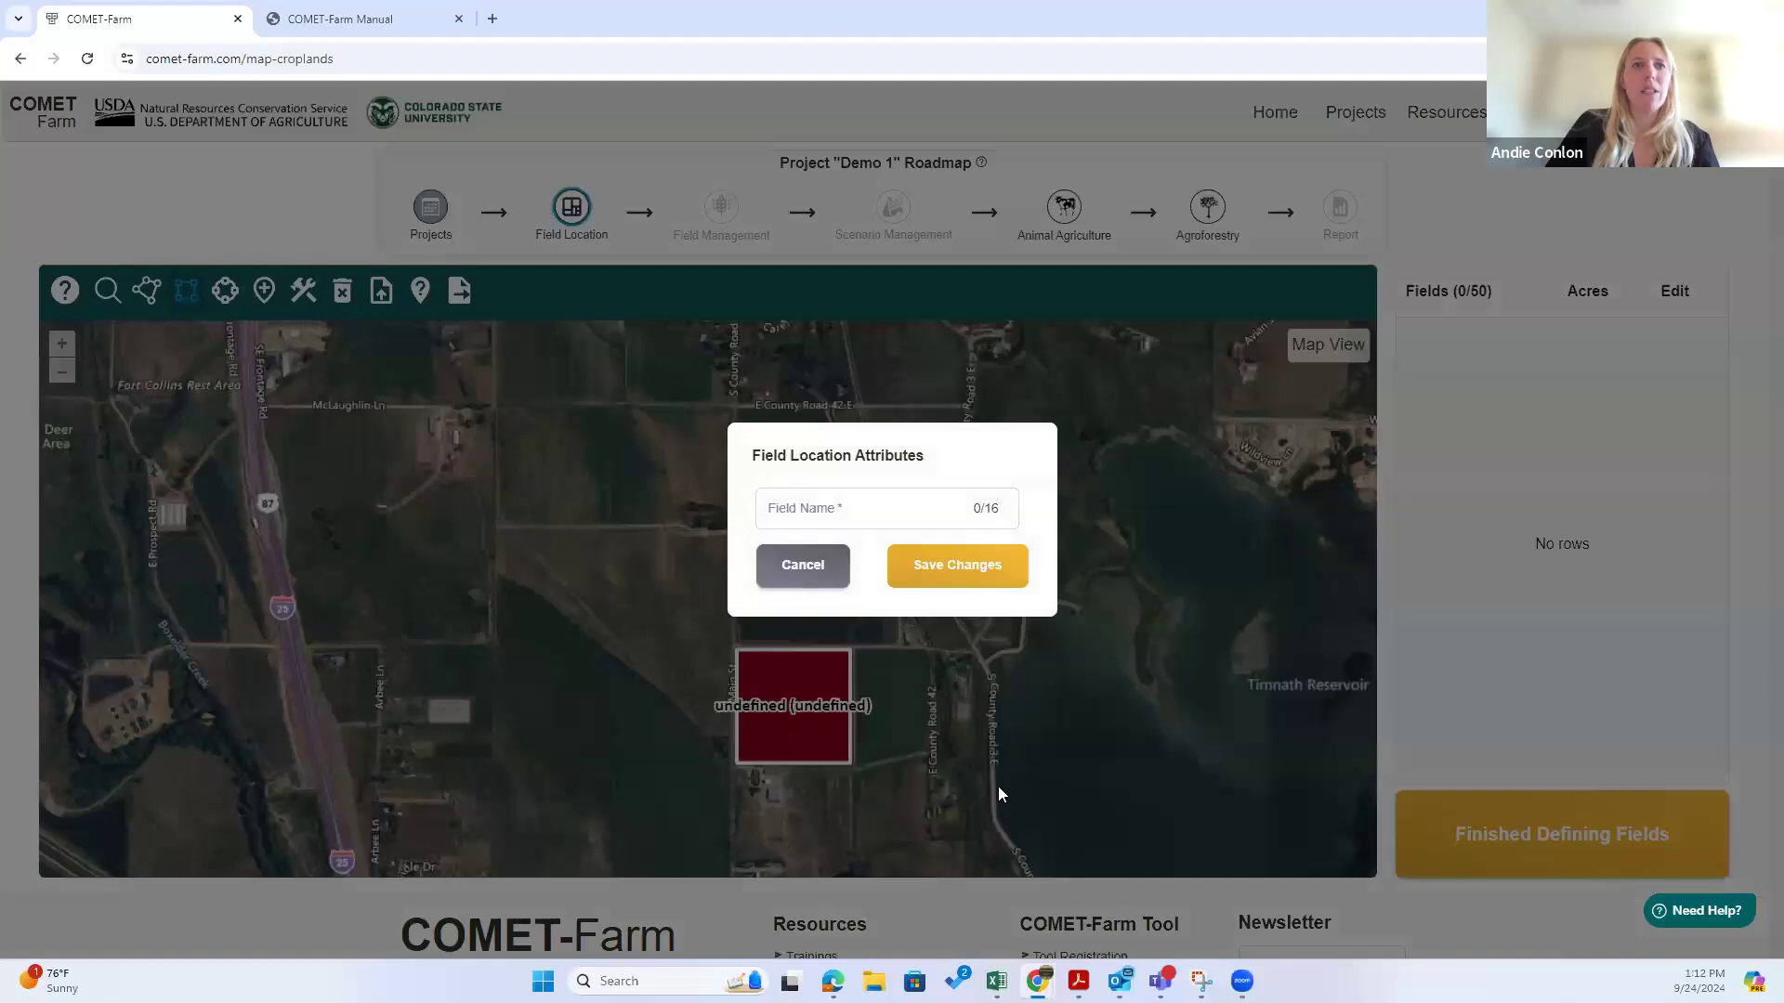
click(810, 510)
text(F1)
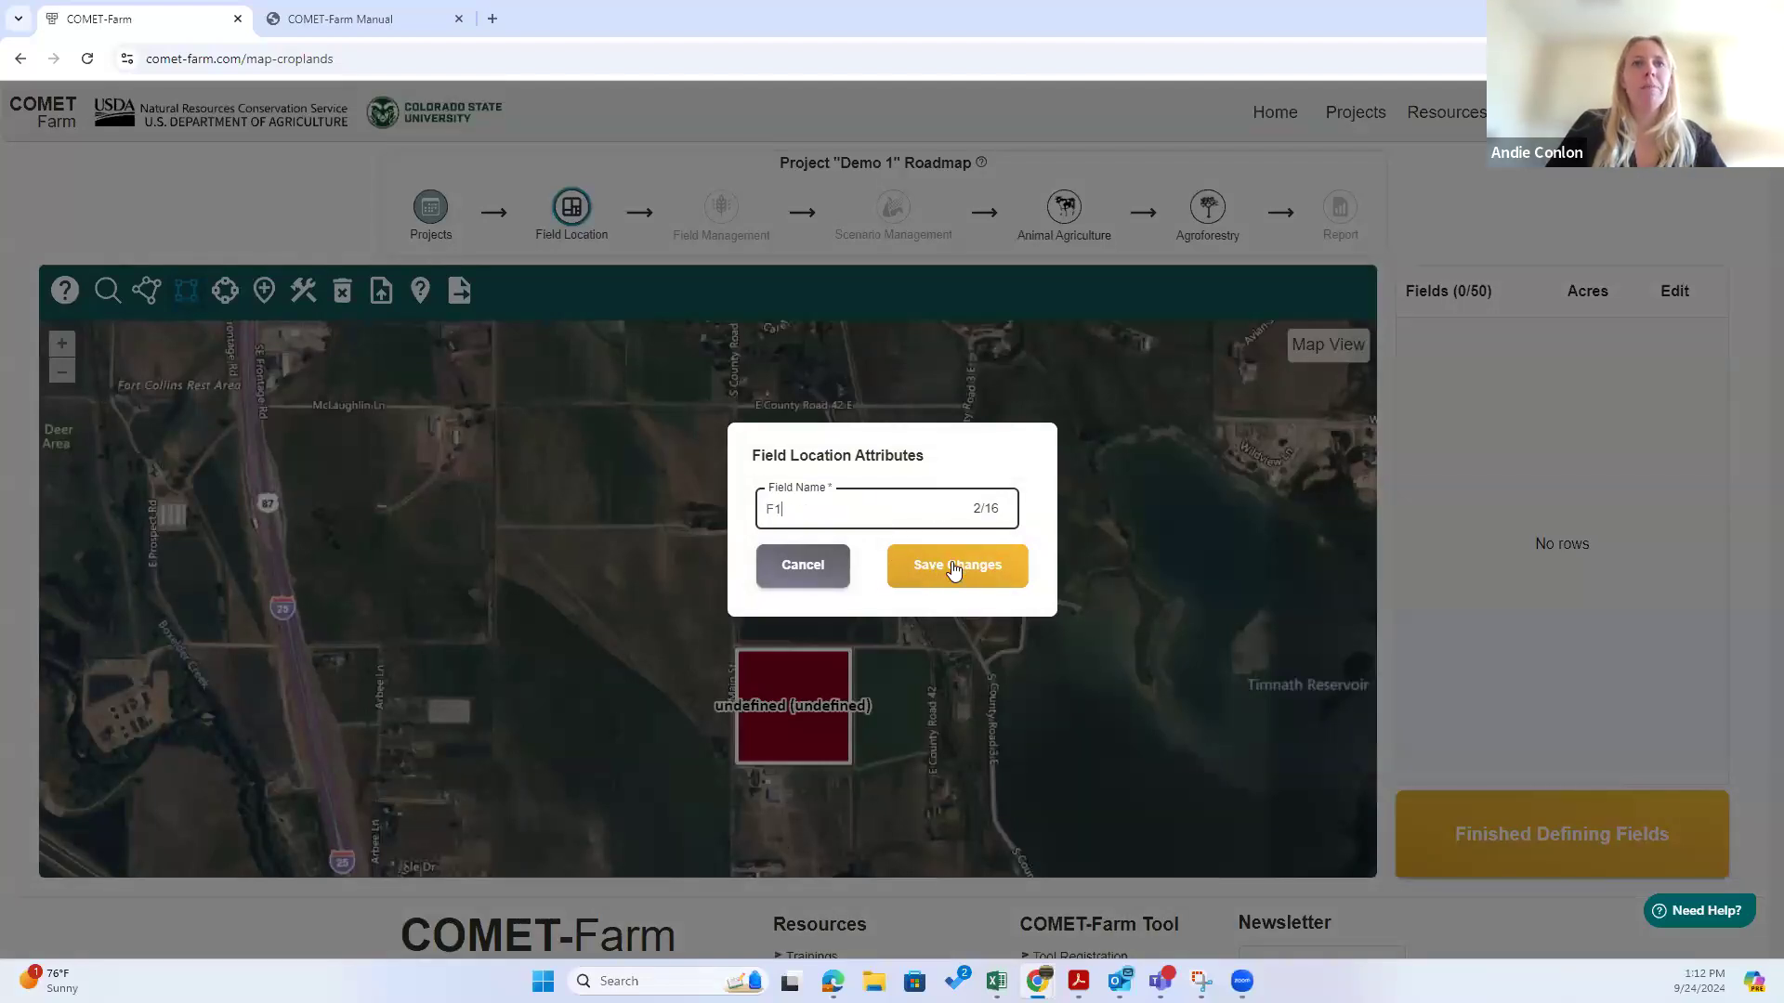
click(955, 568)
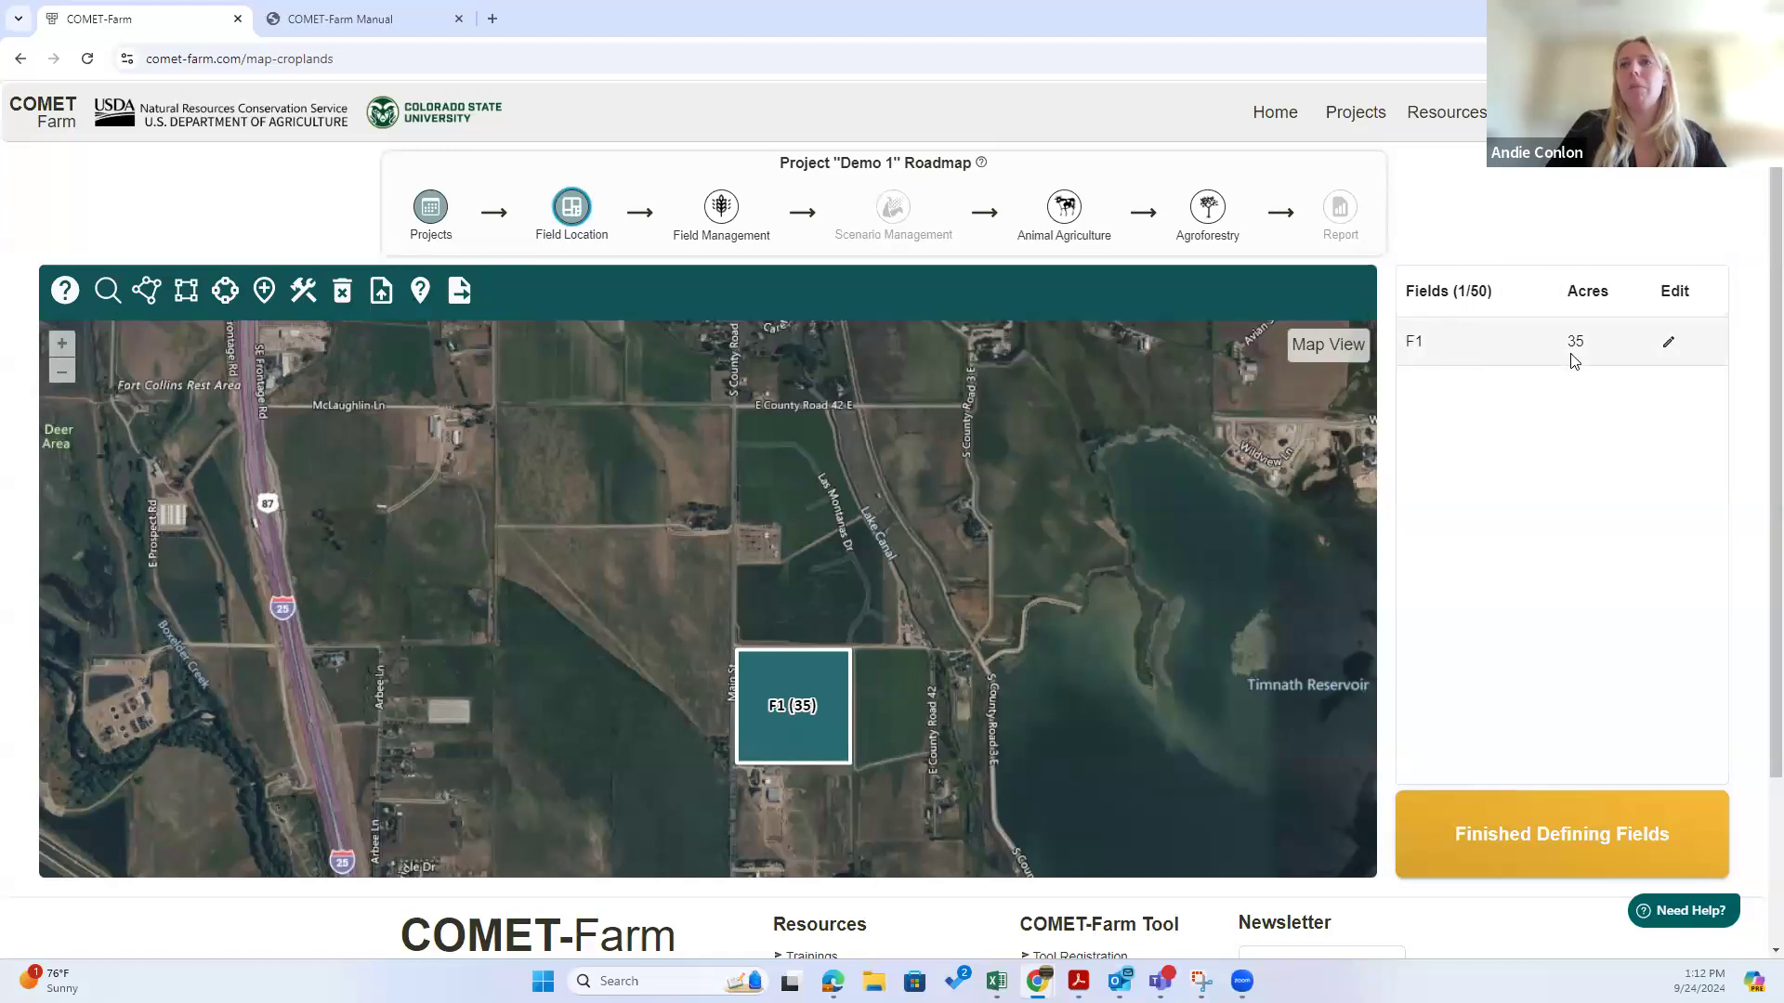
Step: View field F1's location attributes without editing them, and overlay the soils layer on the map
click(1670, 346)
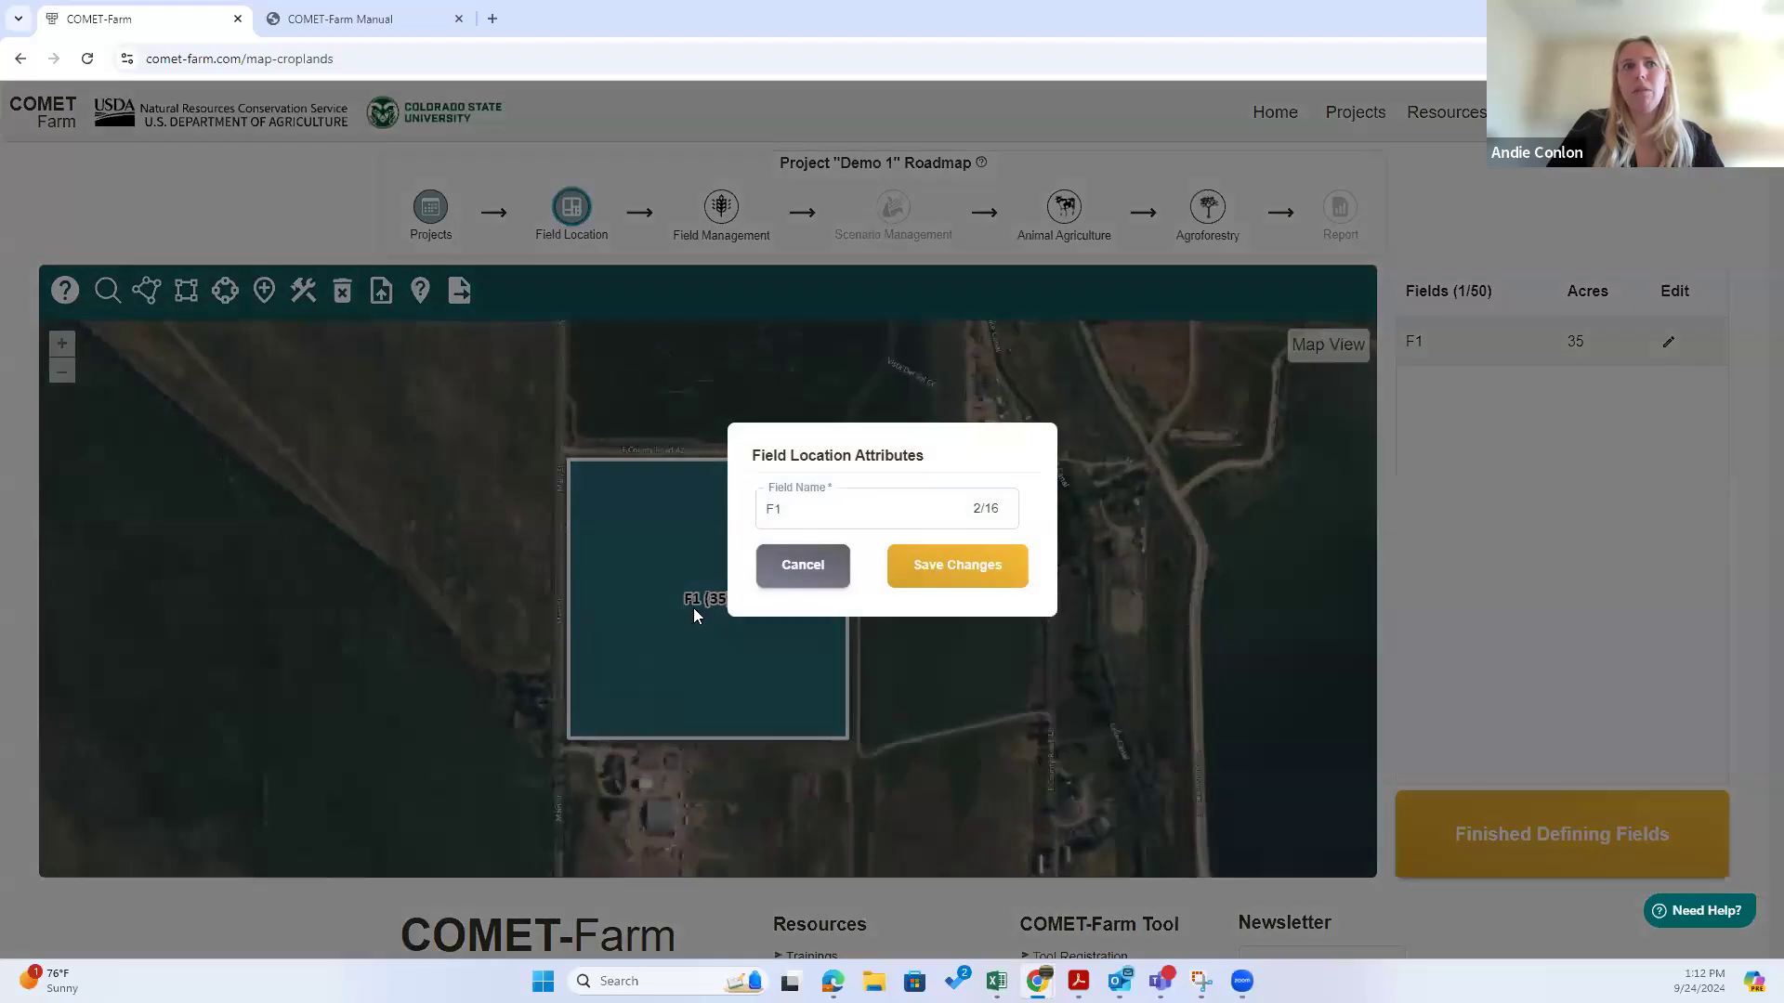
click(826, 563)
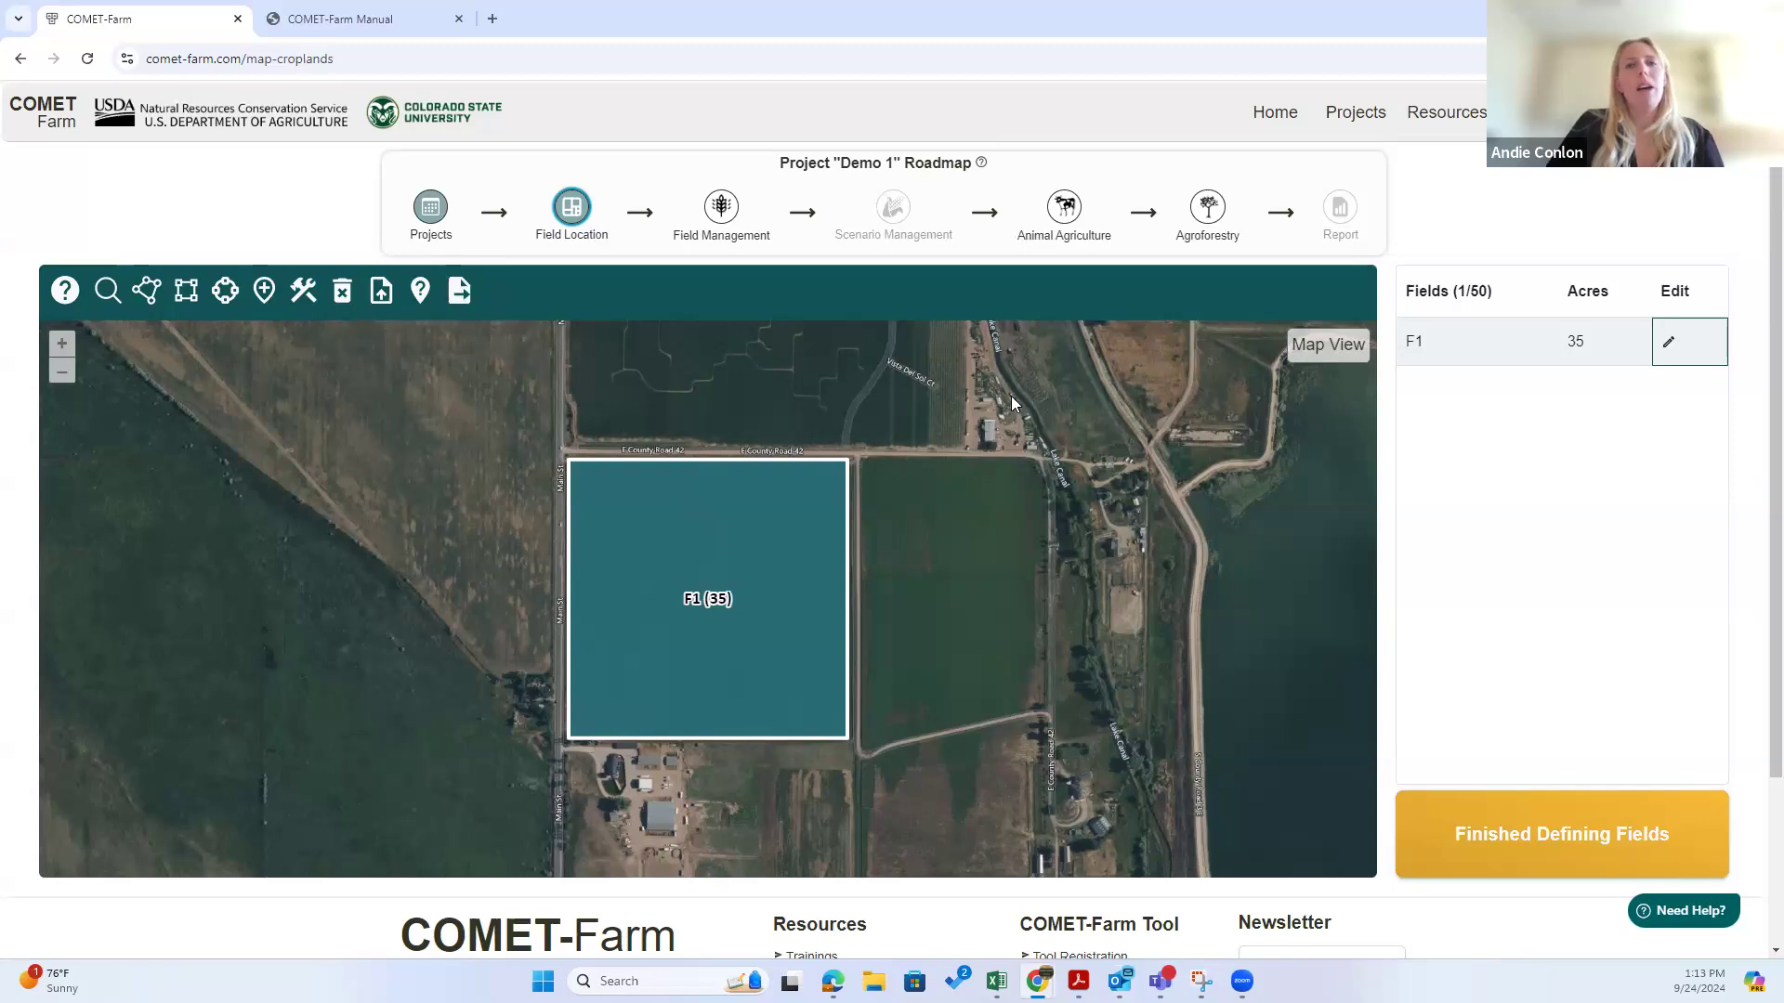
click(1340, 348)
click(1329, 370)
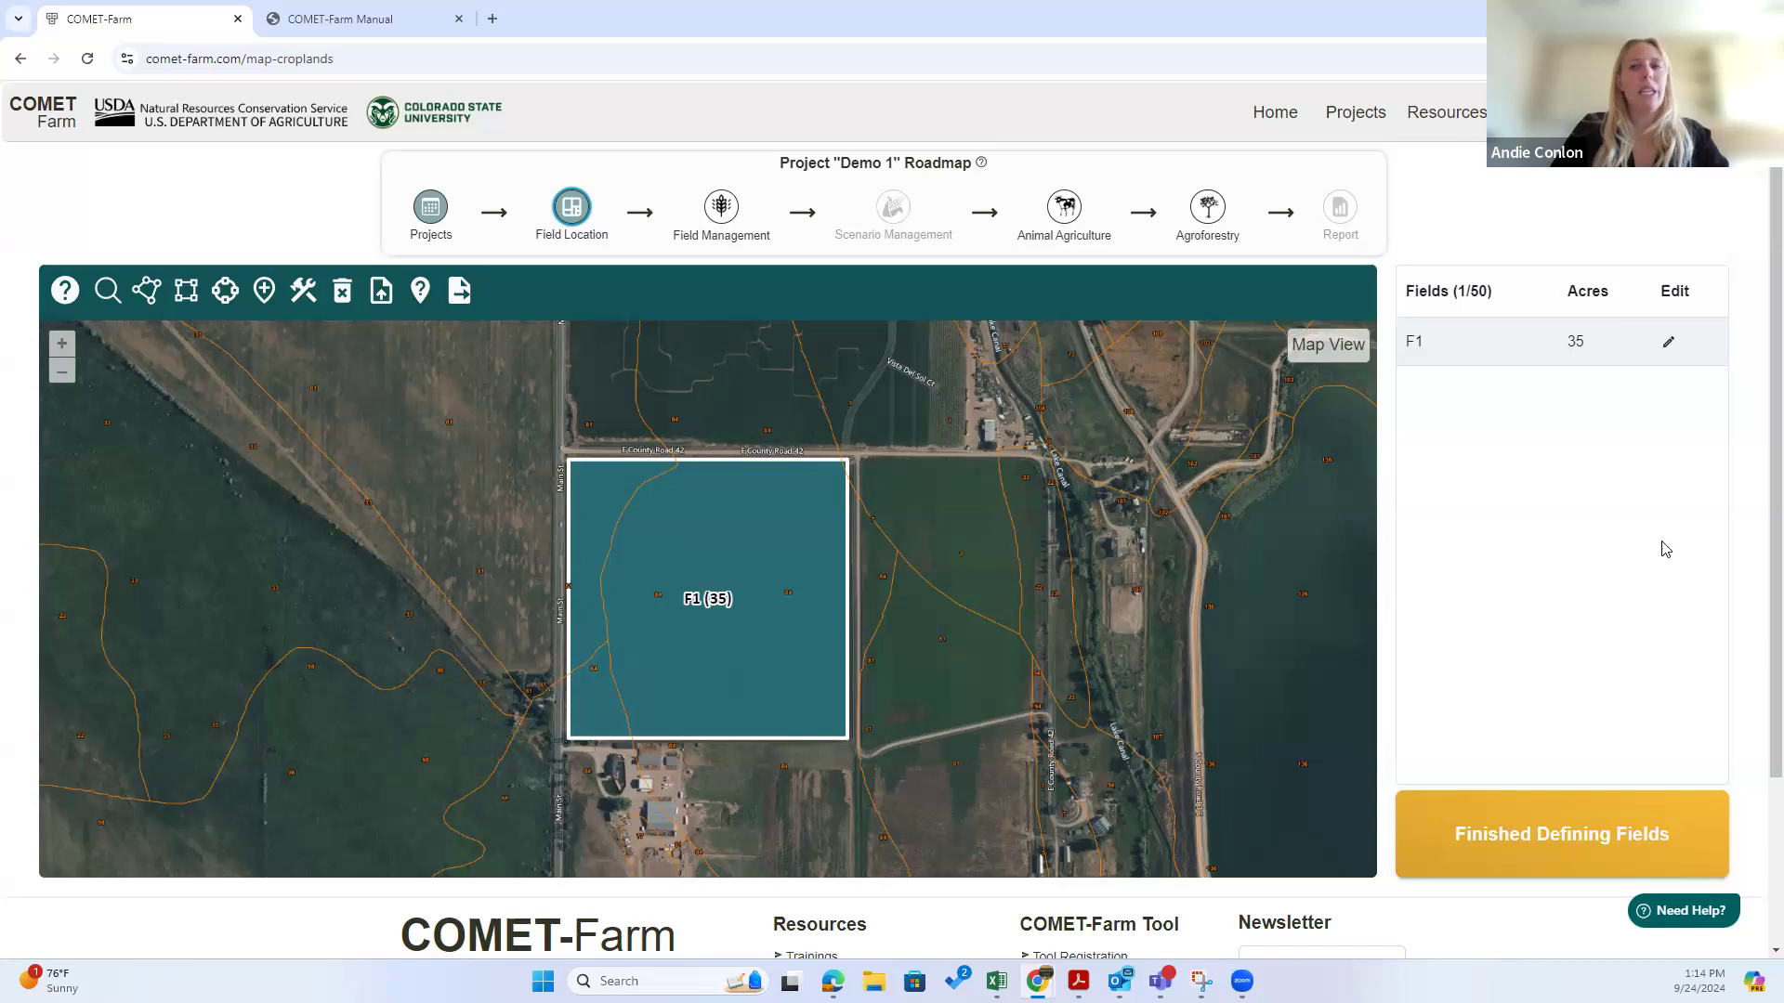
Step: Finish defining fields to reach Field Management and close the Croplands Demo Project notes
click(1560, 844)
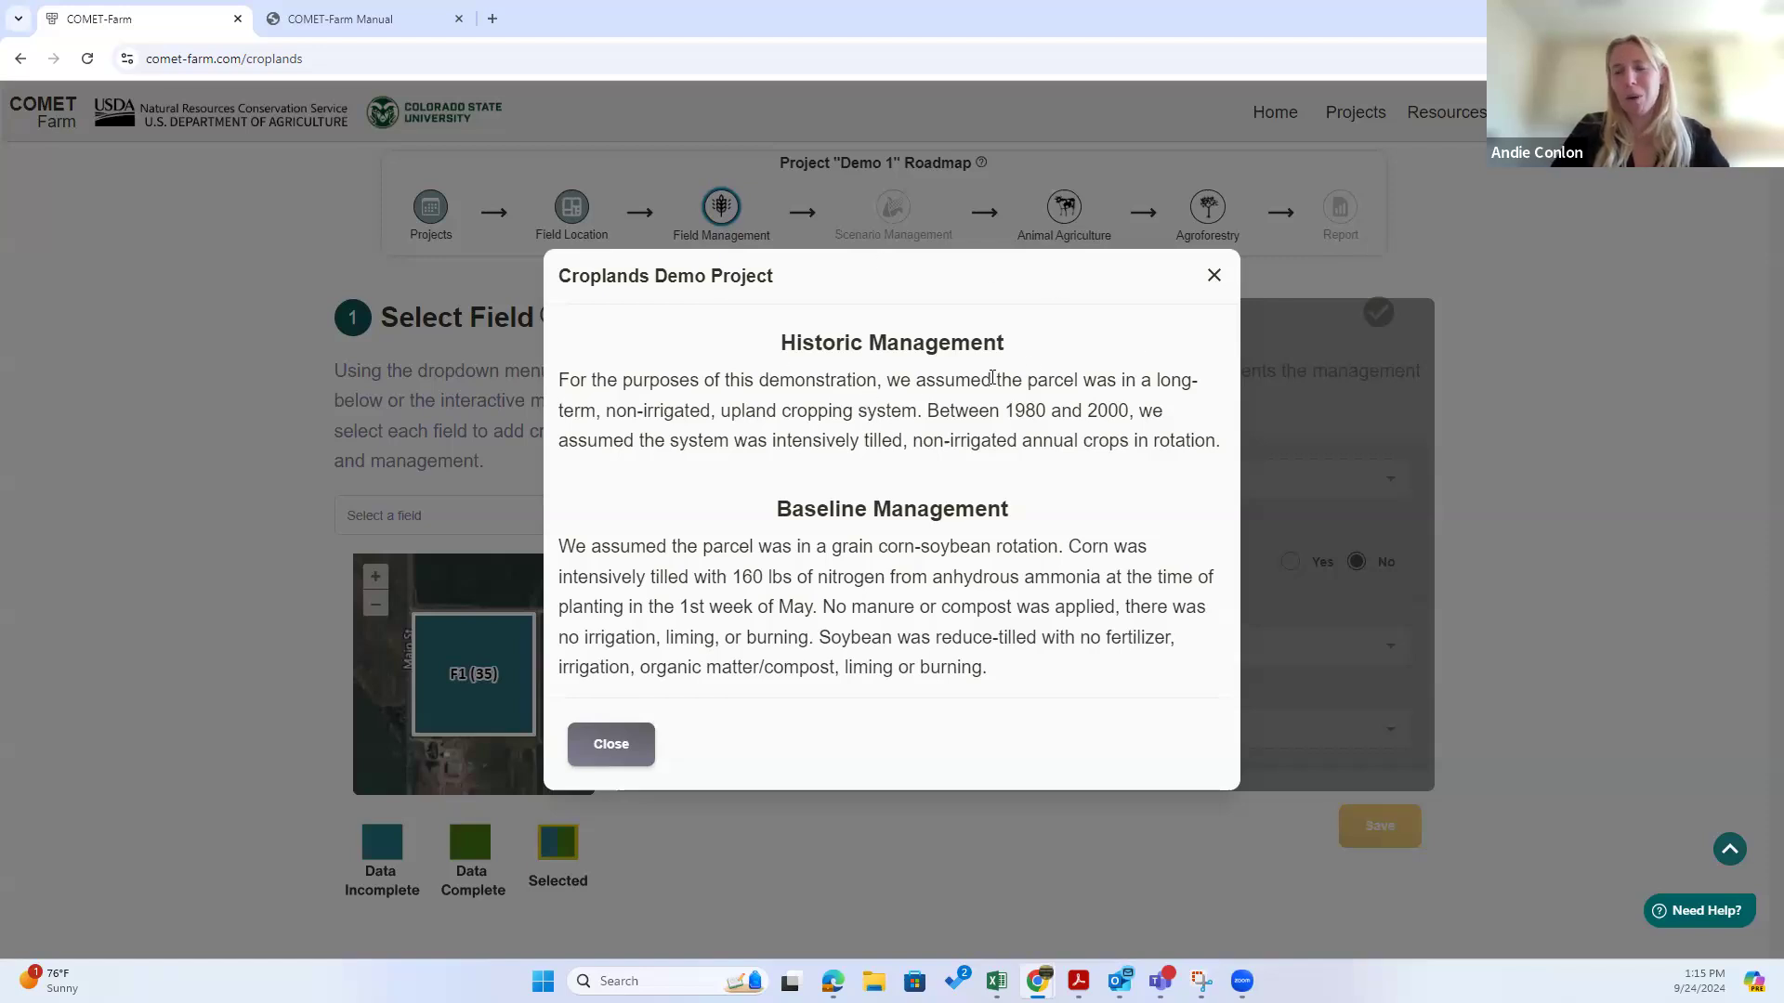
click(1214, 277)
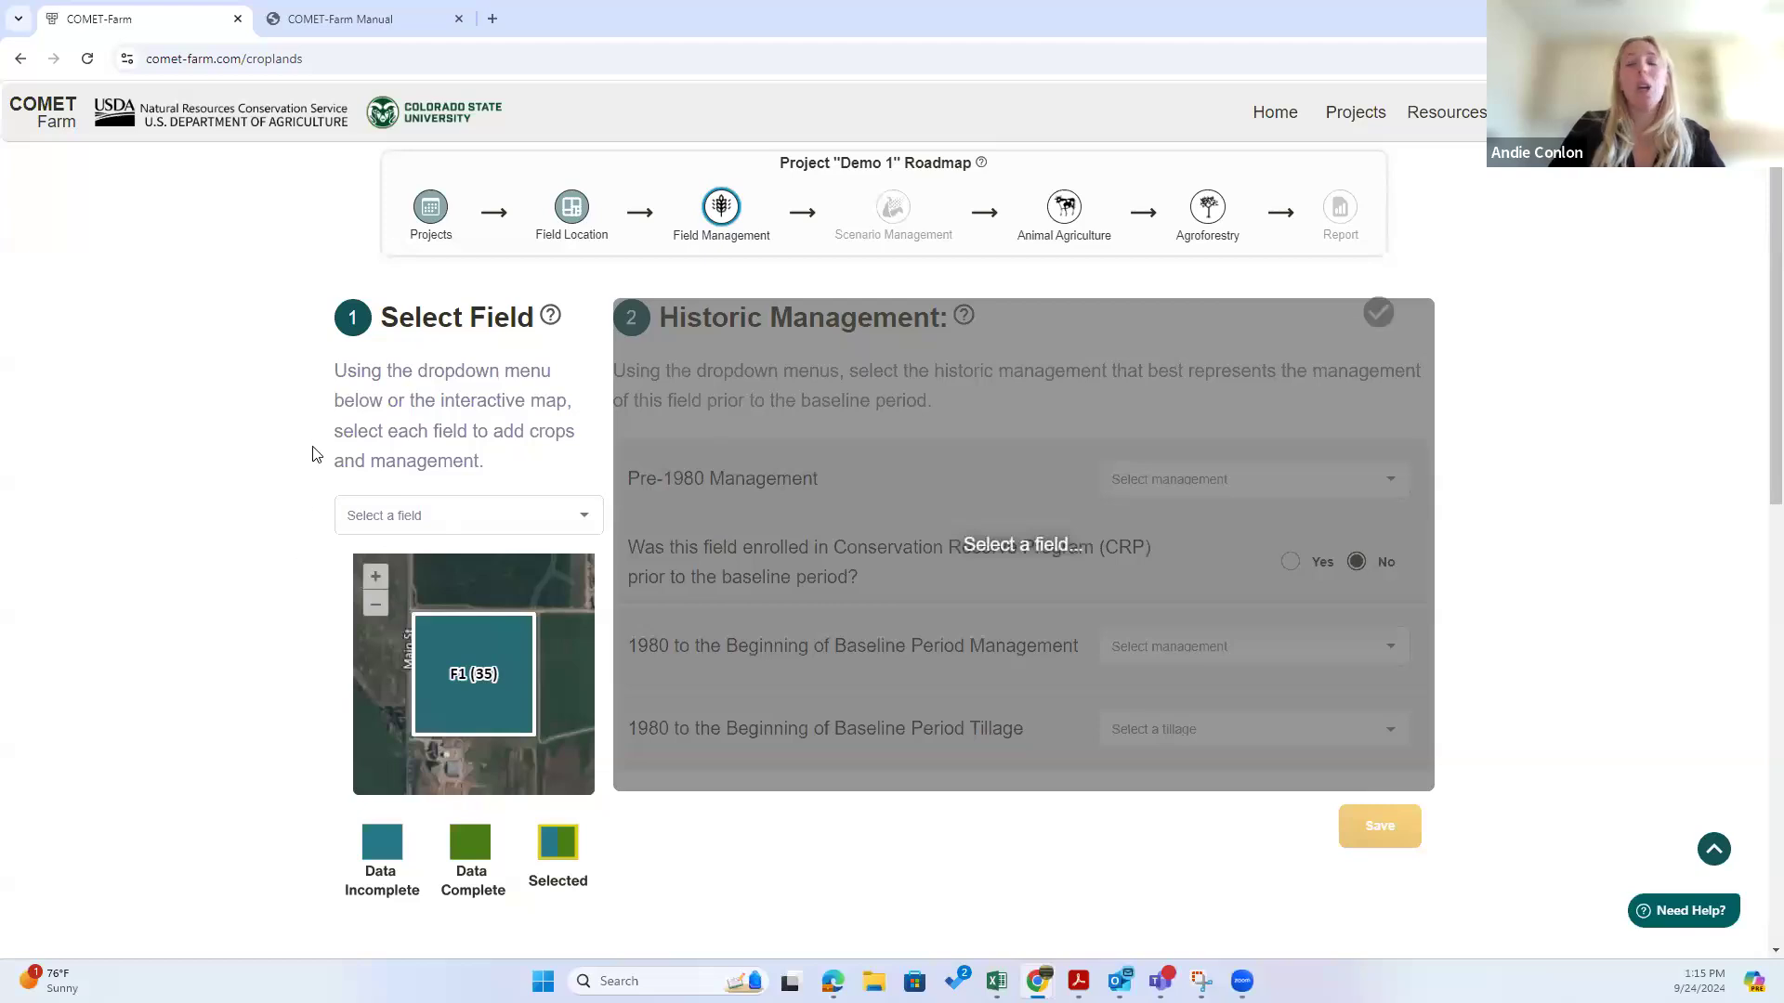
scroll(226, 529, down, 3)
scroll(255, 521, up, 2)
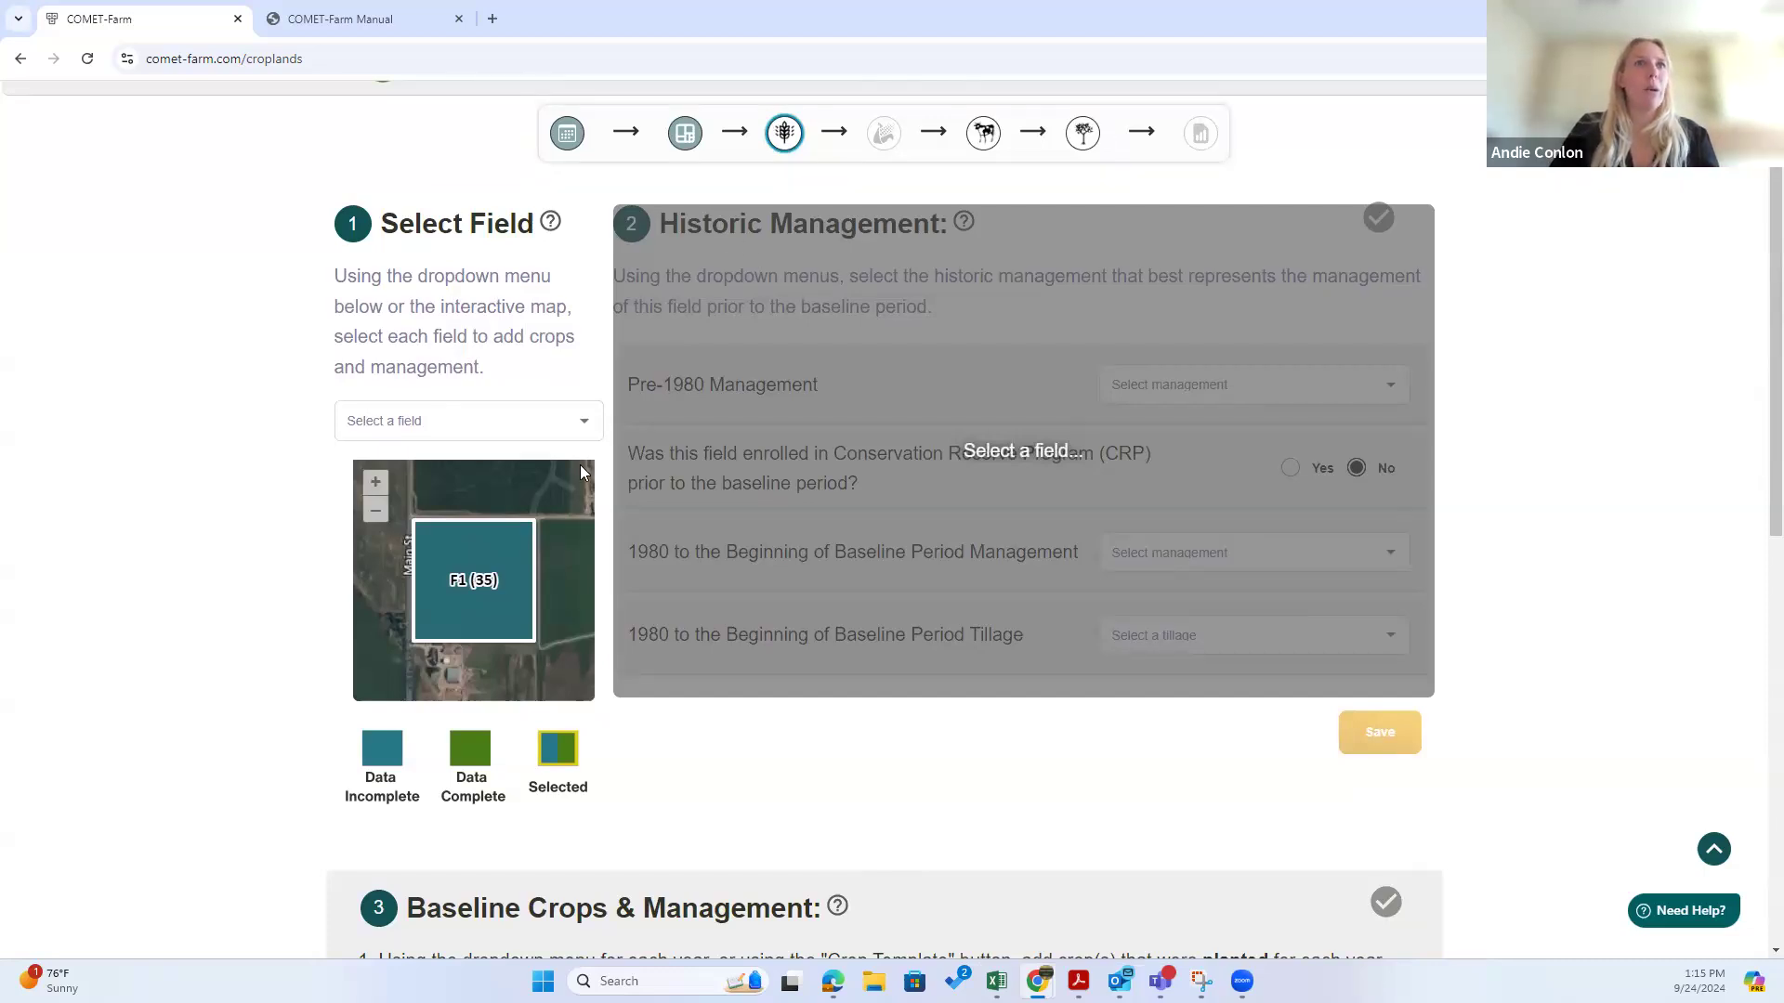
Step: Choose F1 as the field for entering crops and management
click(426, 420)
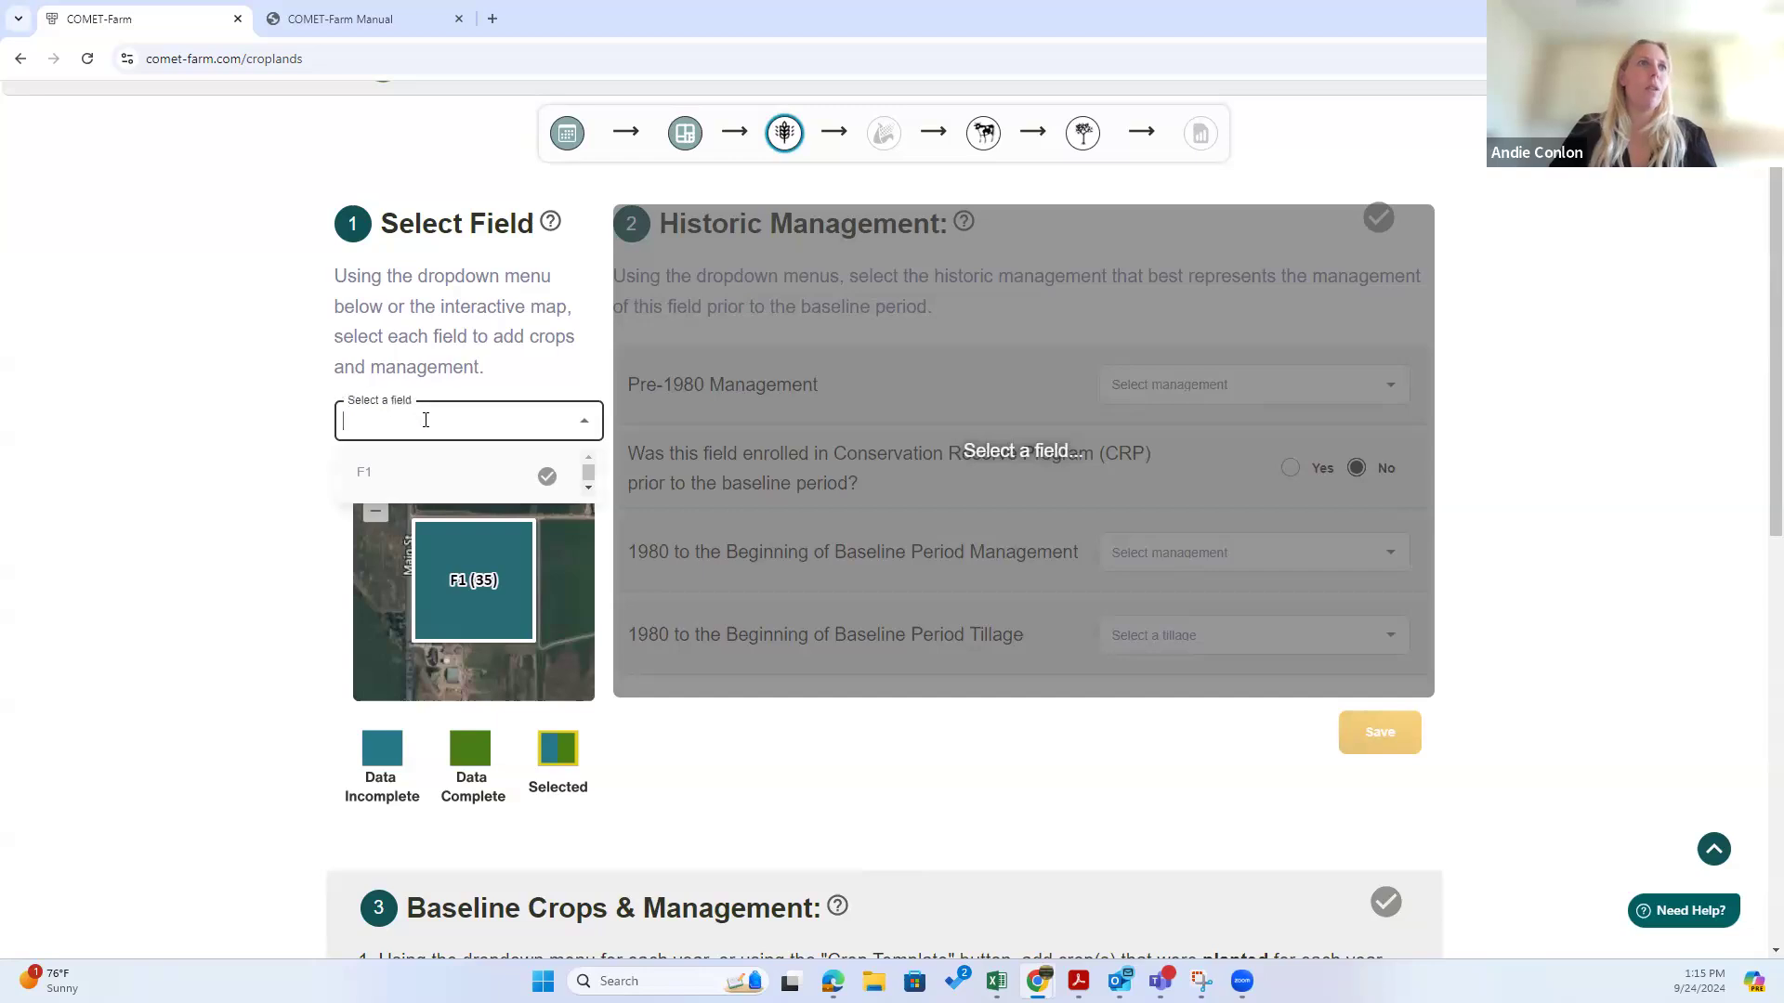
click(391, 480)
click(202, 480)
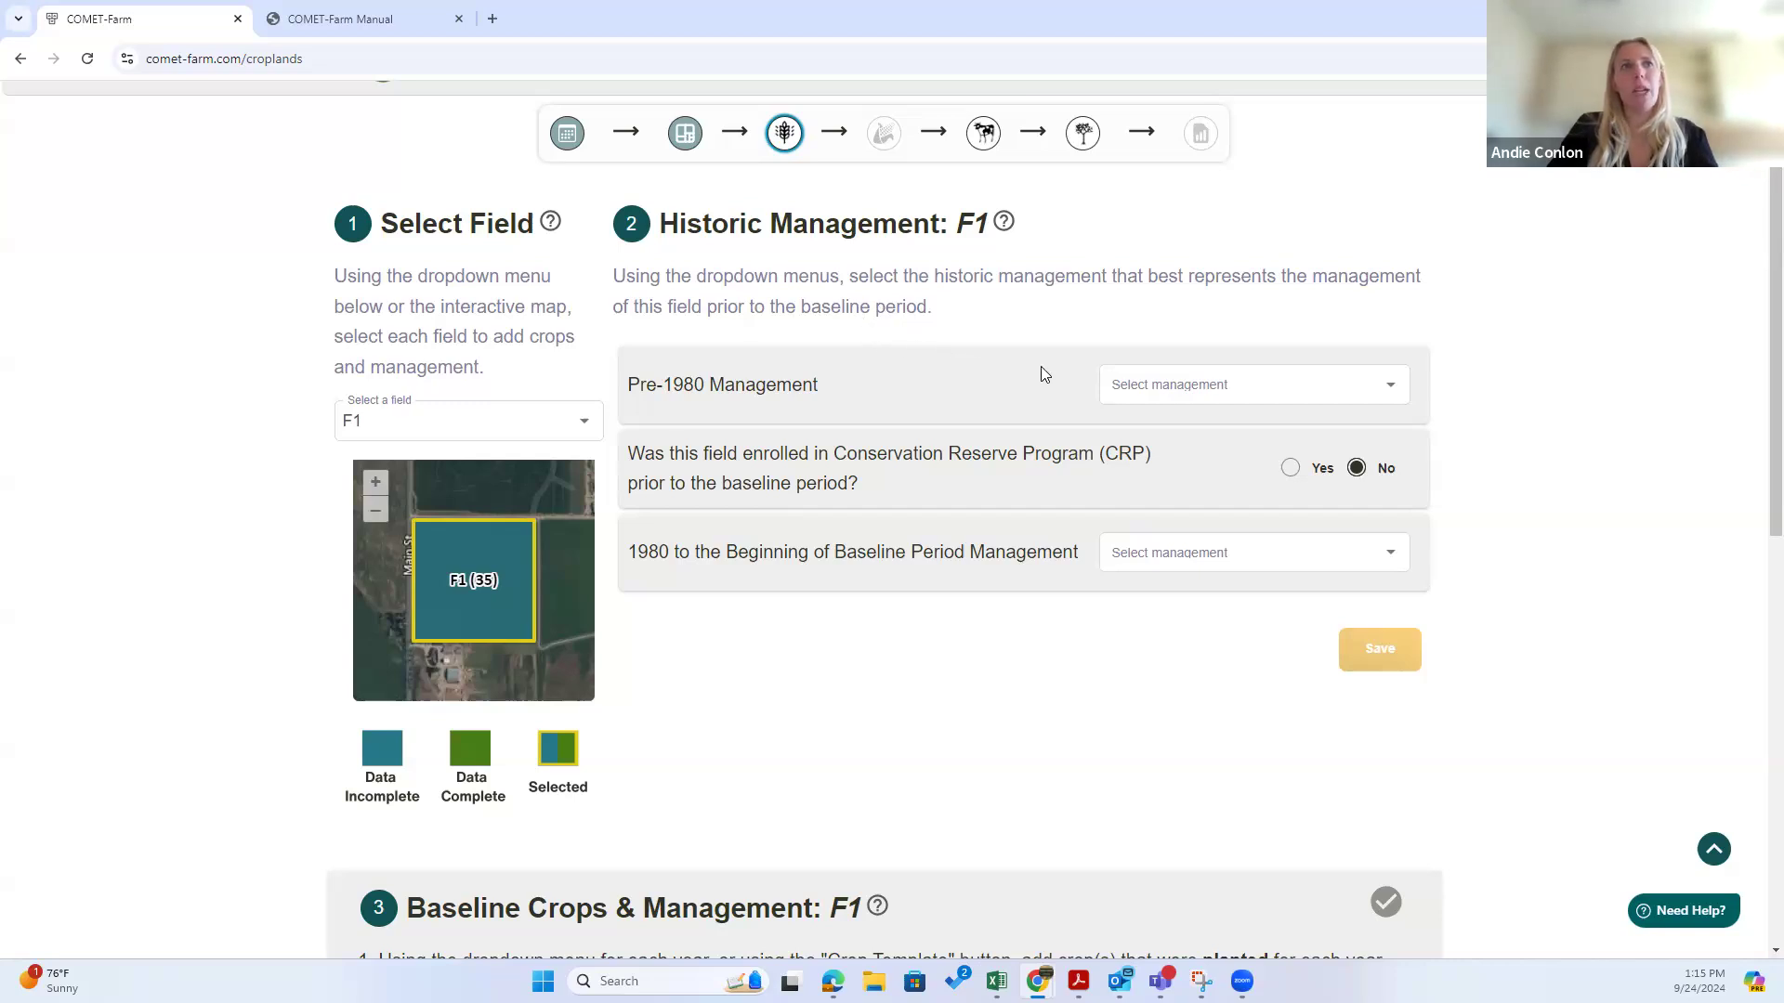
Step: Set F1's pre-1980 management to Cropland Upland Non-Irrigated and its 1980-to-baseline management to Irrigated: Annual Crops in Rotation
click(1392, 387)
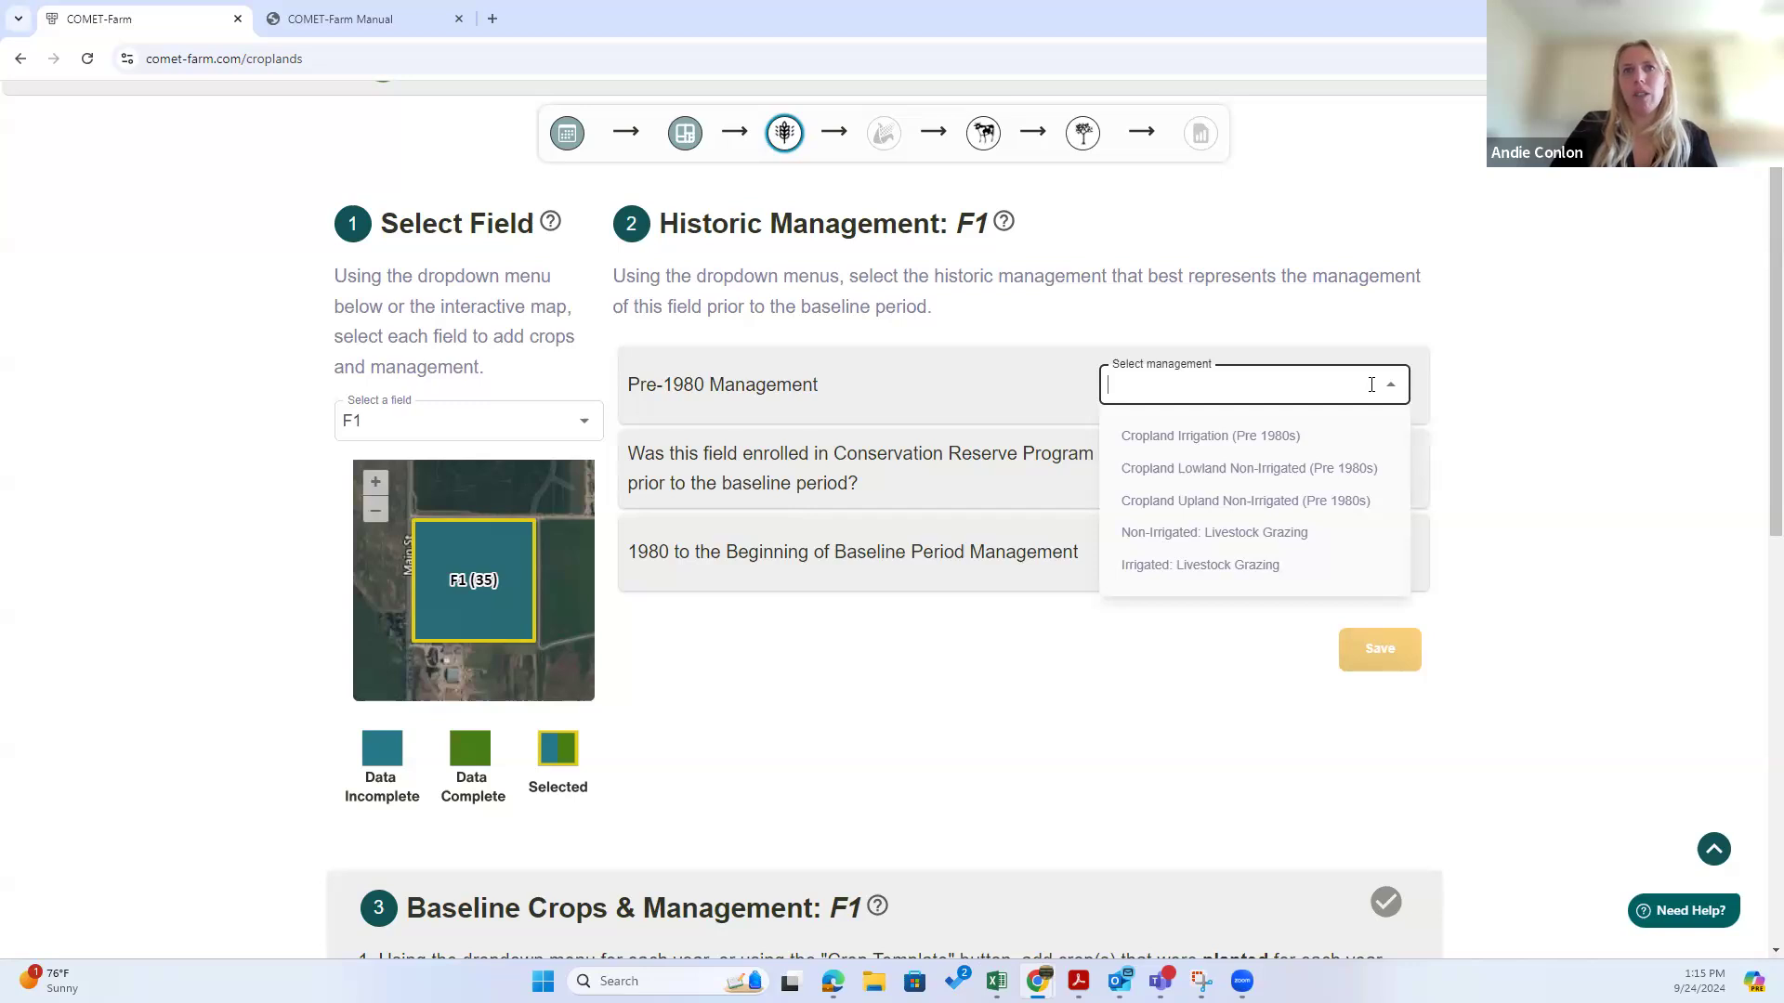
click(1247, 502)
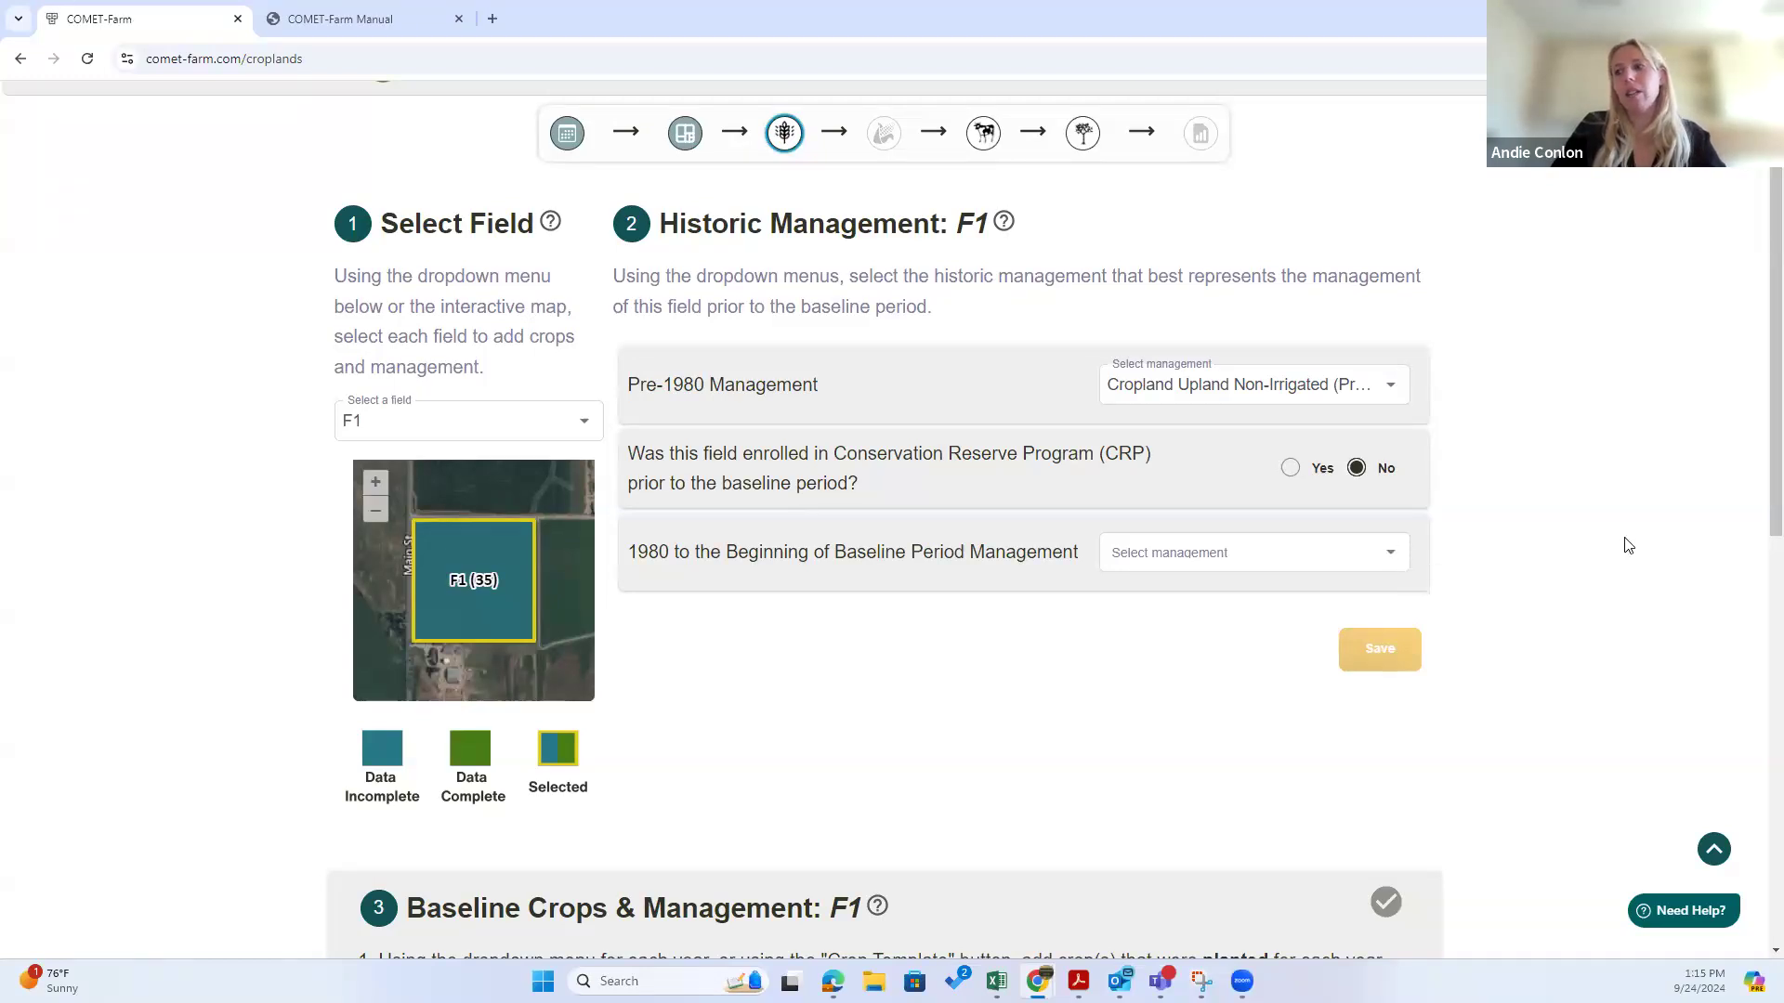
click(1401, 557)
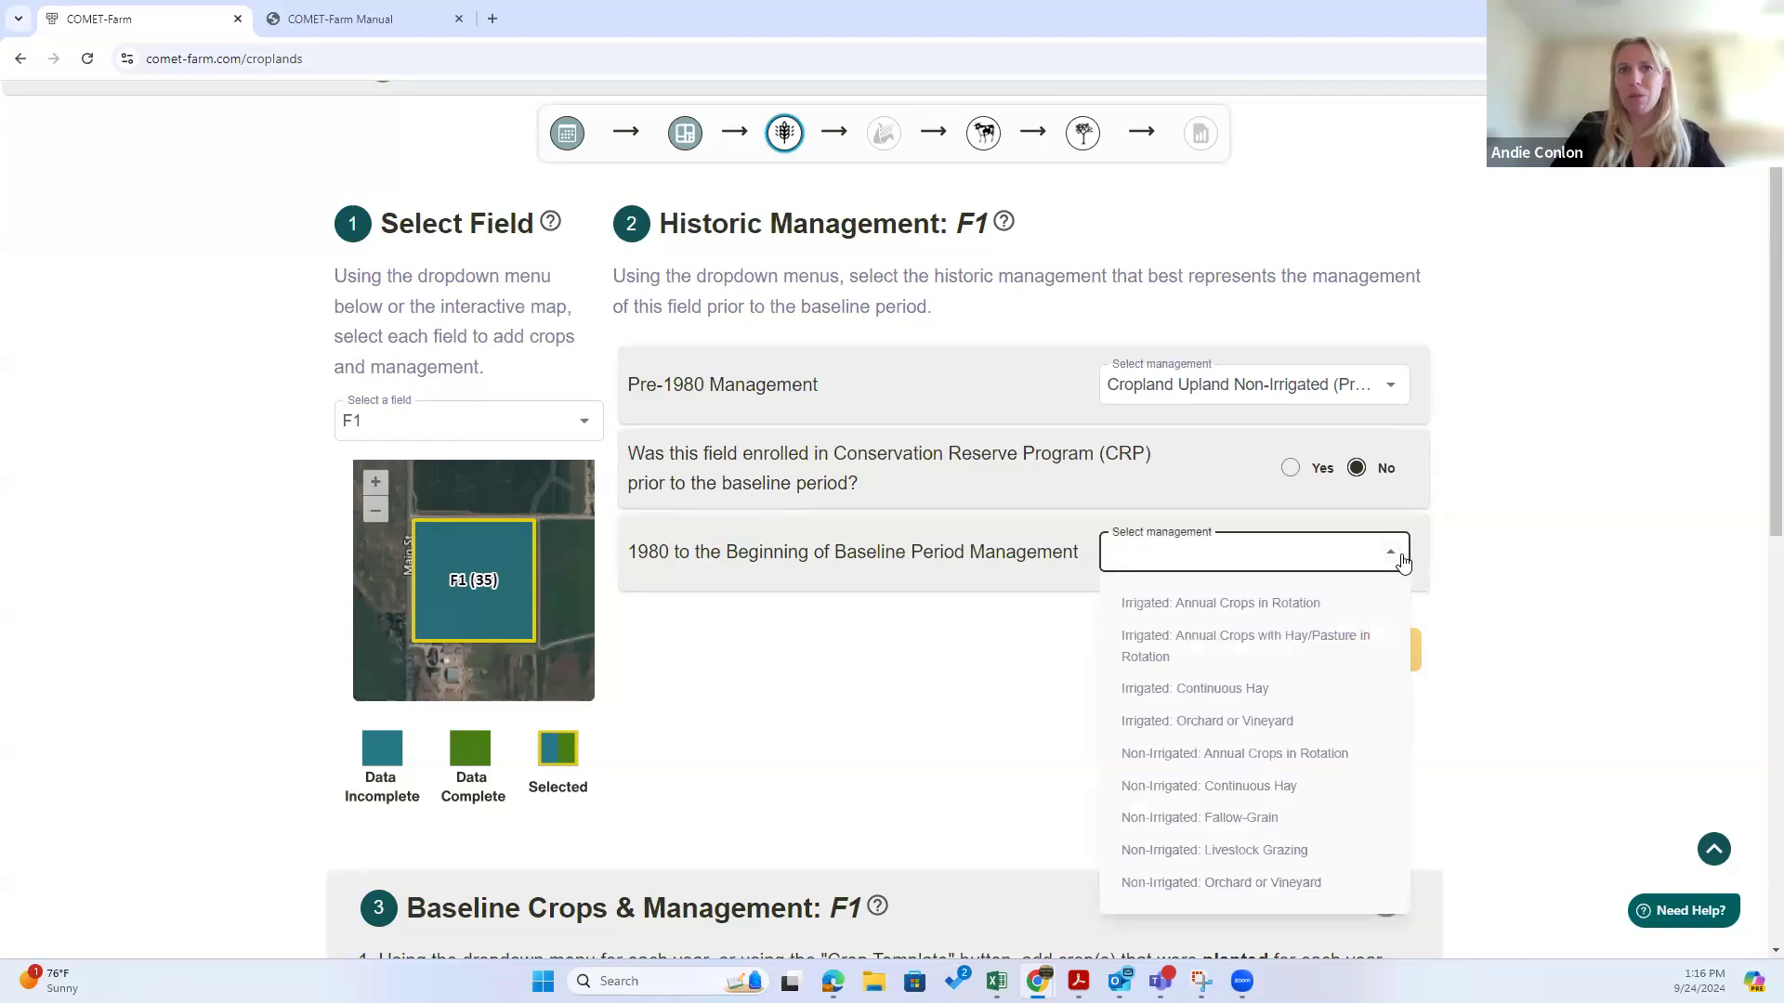
click(1245, 608)
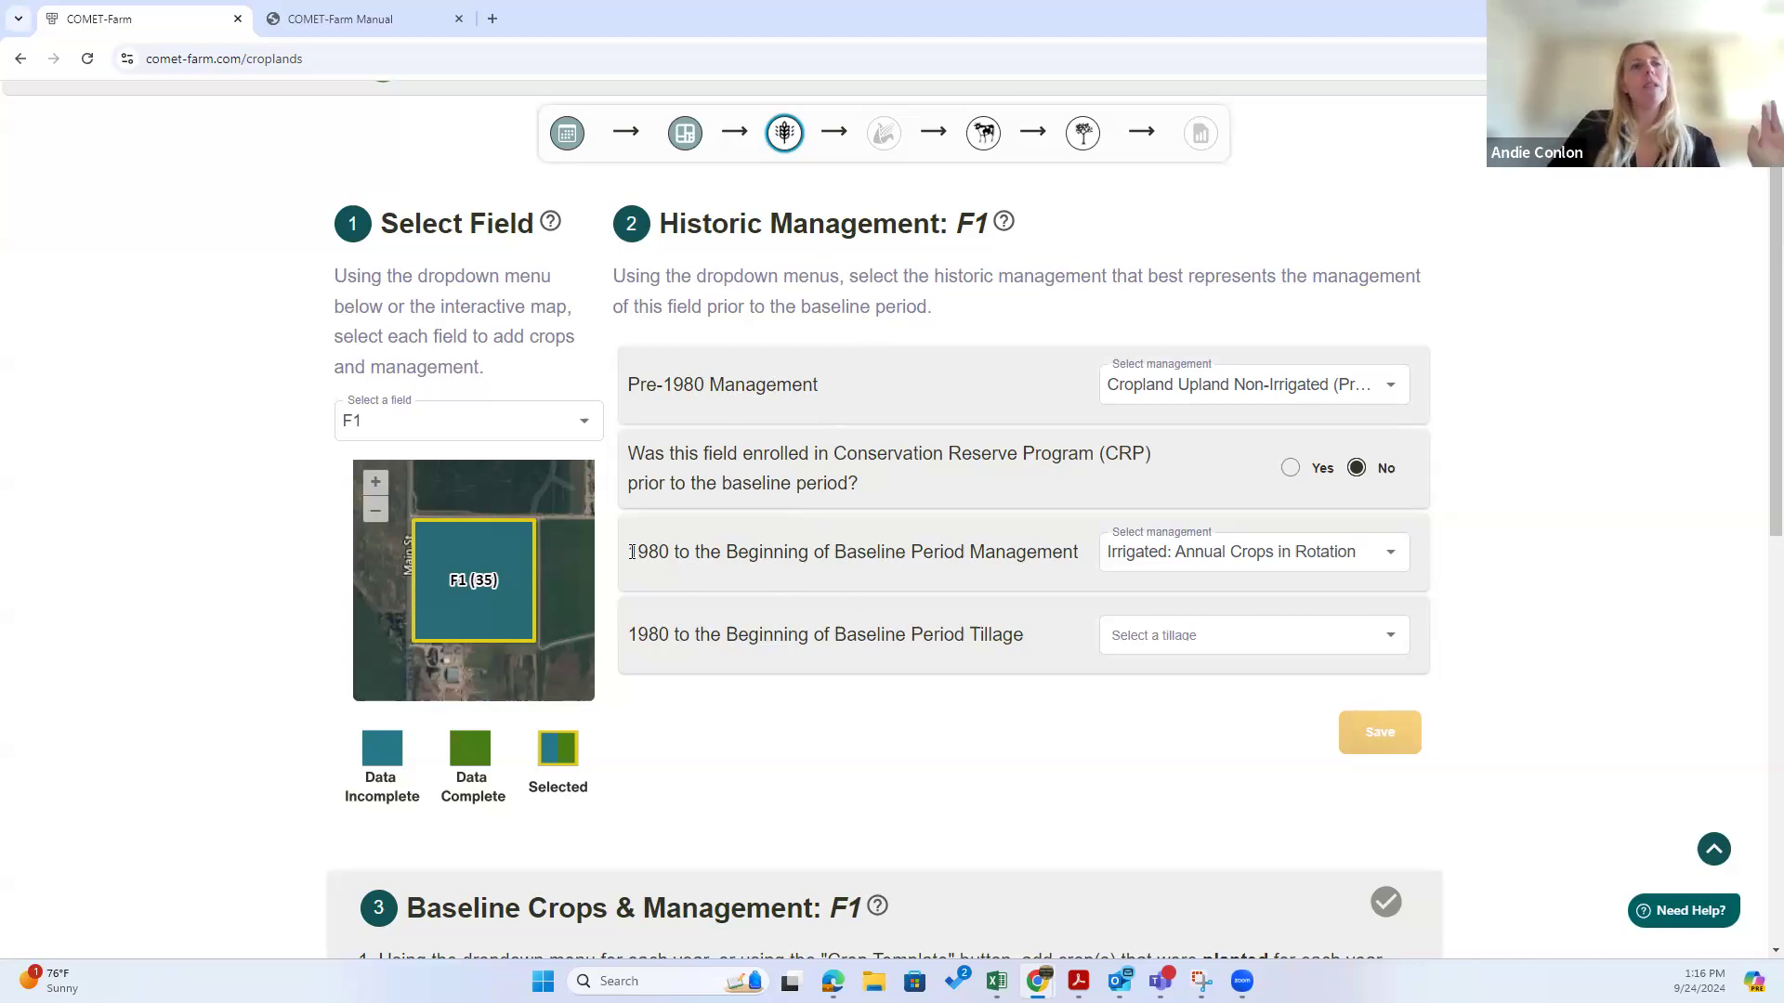
Step: Highlight the baseline period wording in the 1980-to-baseline management and tillage questions
drag(726, 555, 965, 556)
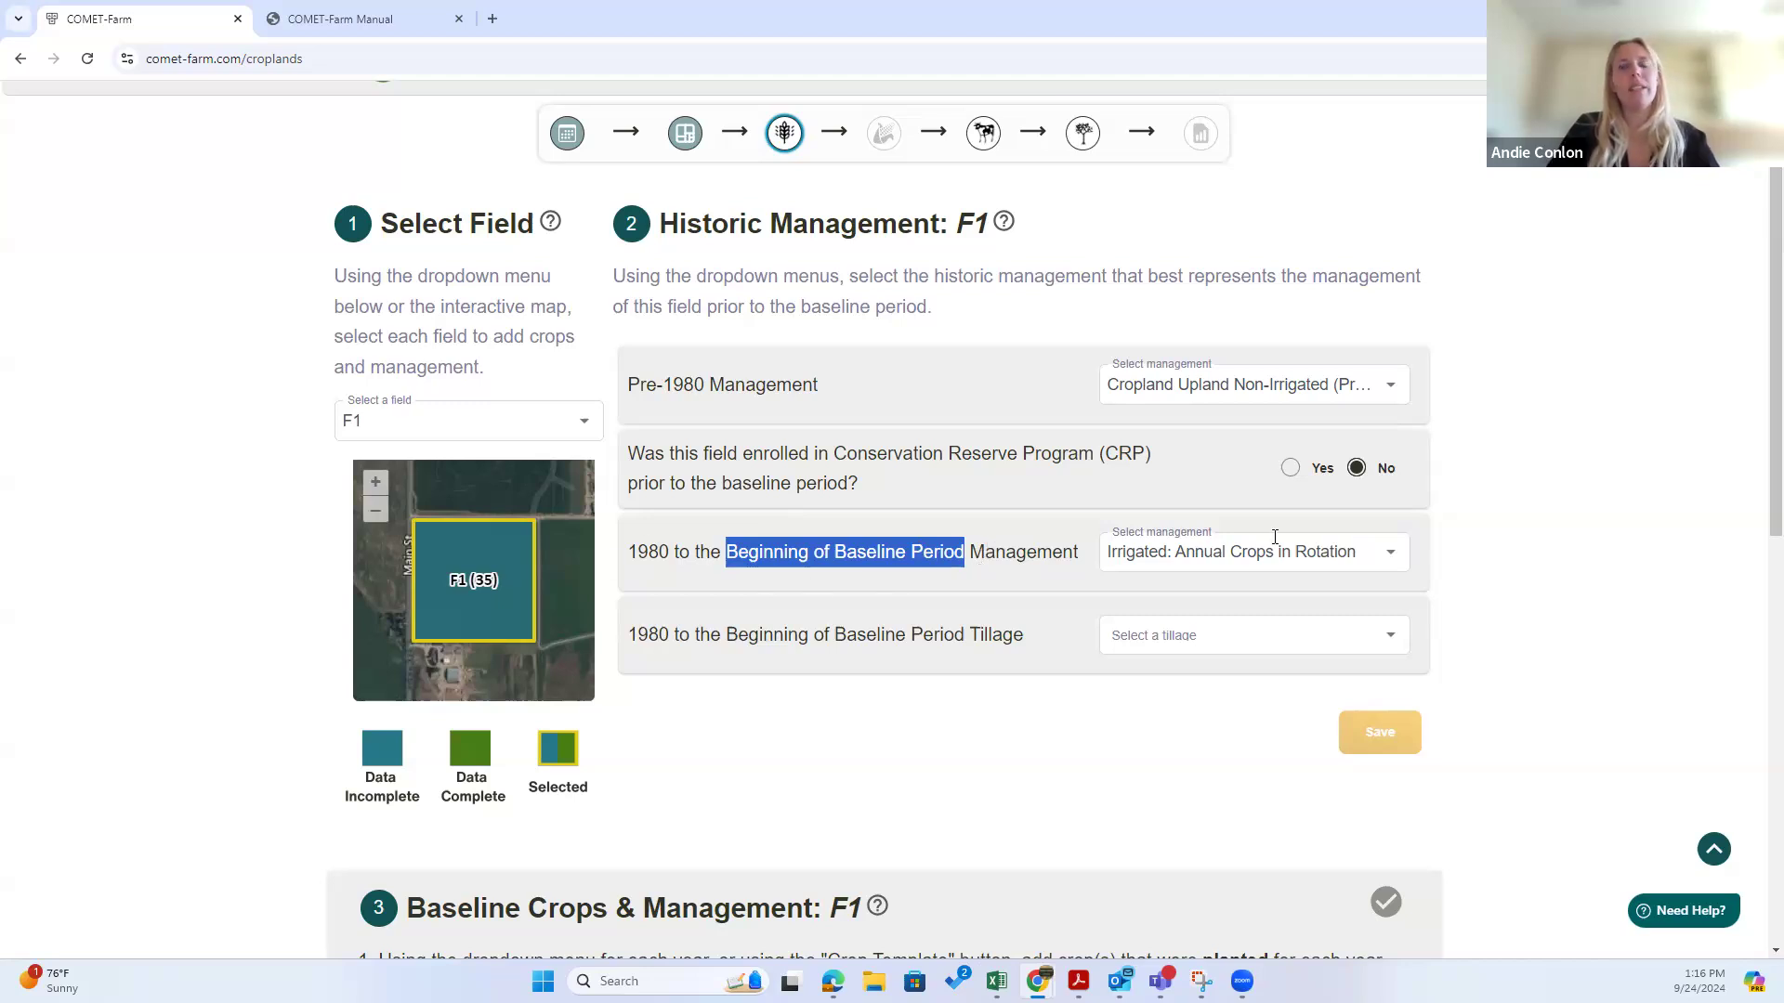
click(1517, 522)
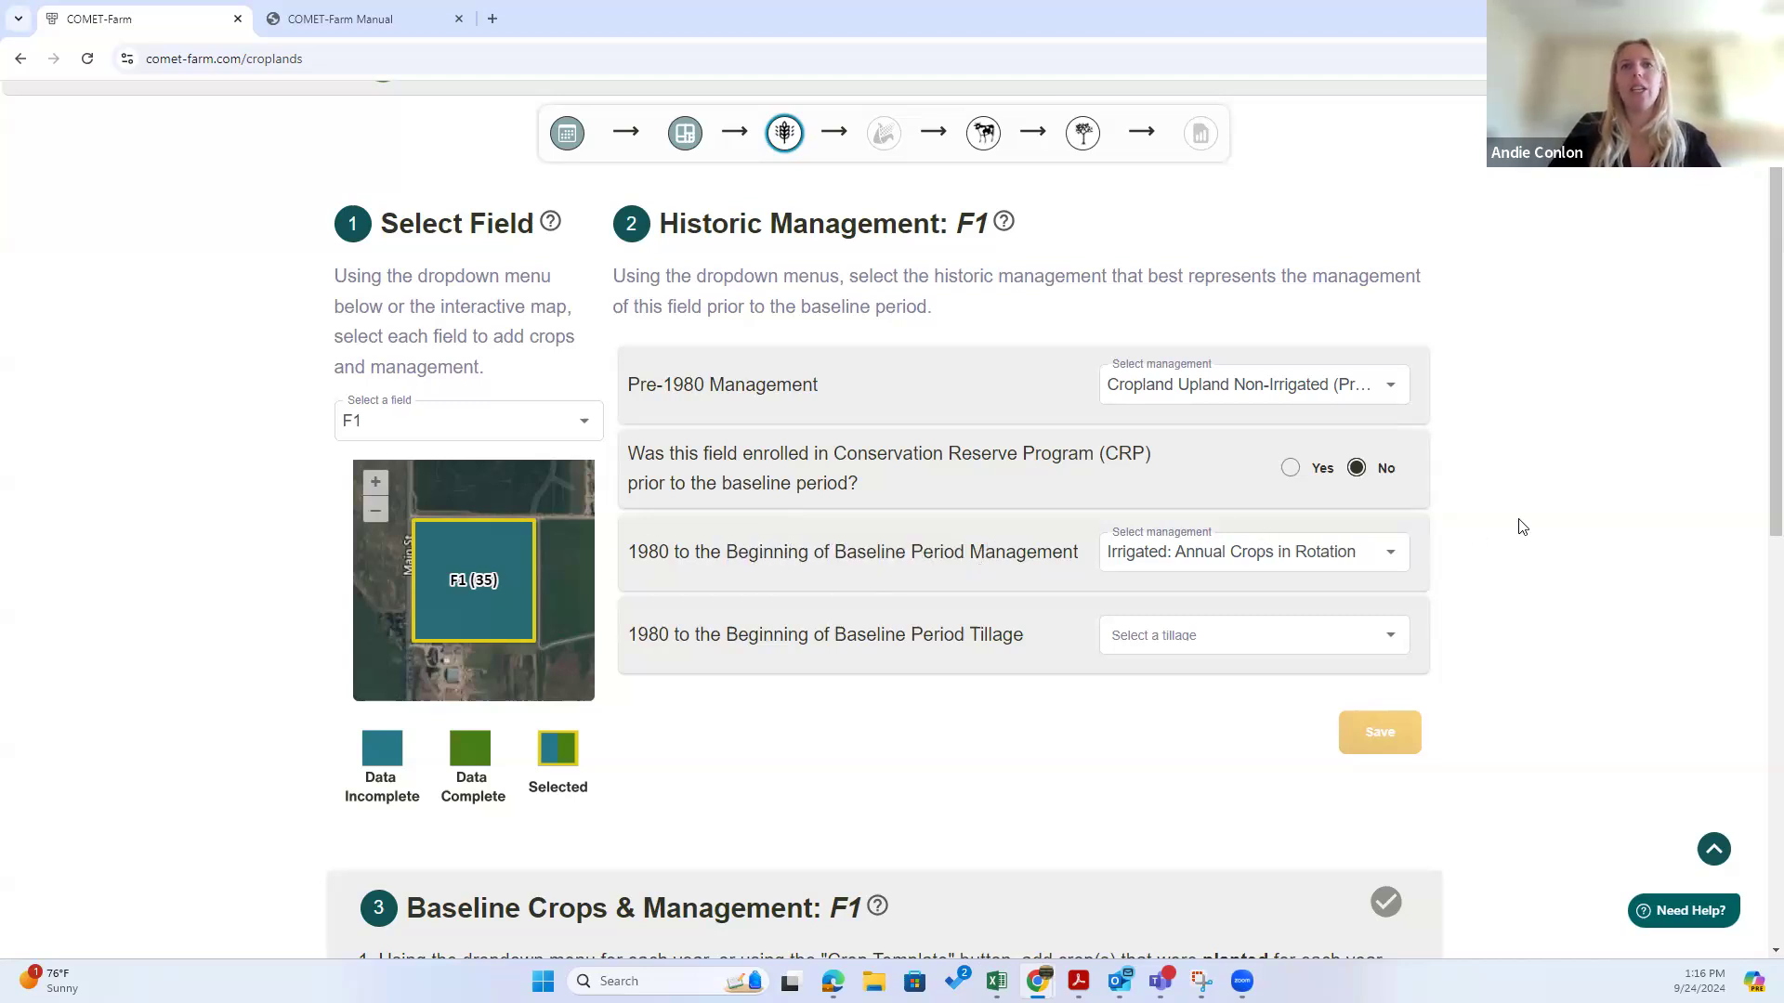
scroll(1521, 527, down, 1)
drag(630, 541, 906, 543)
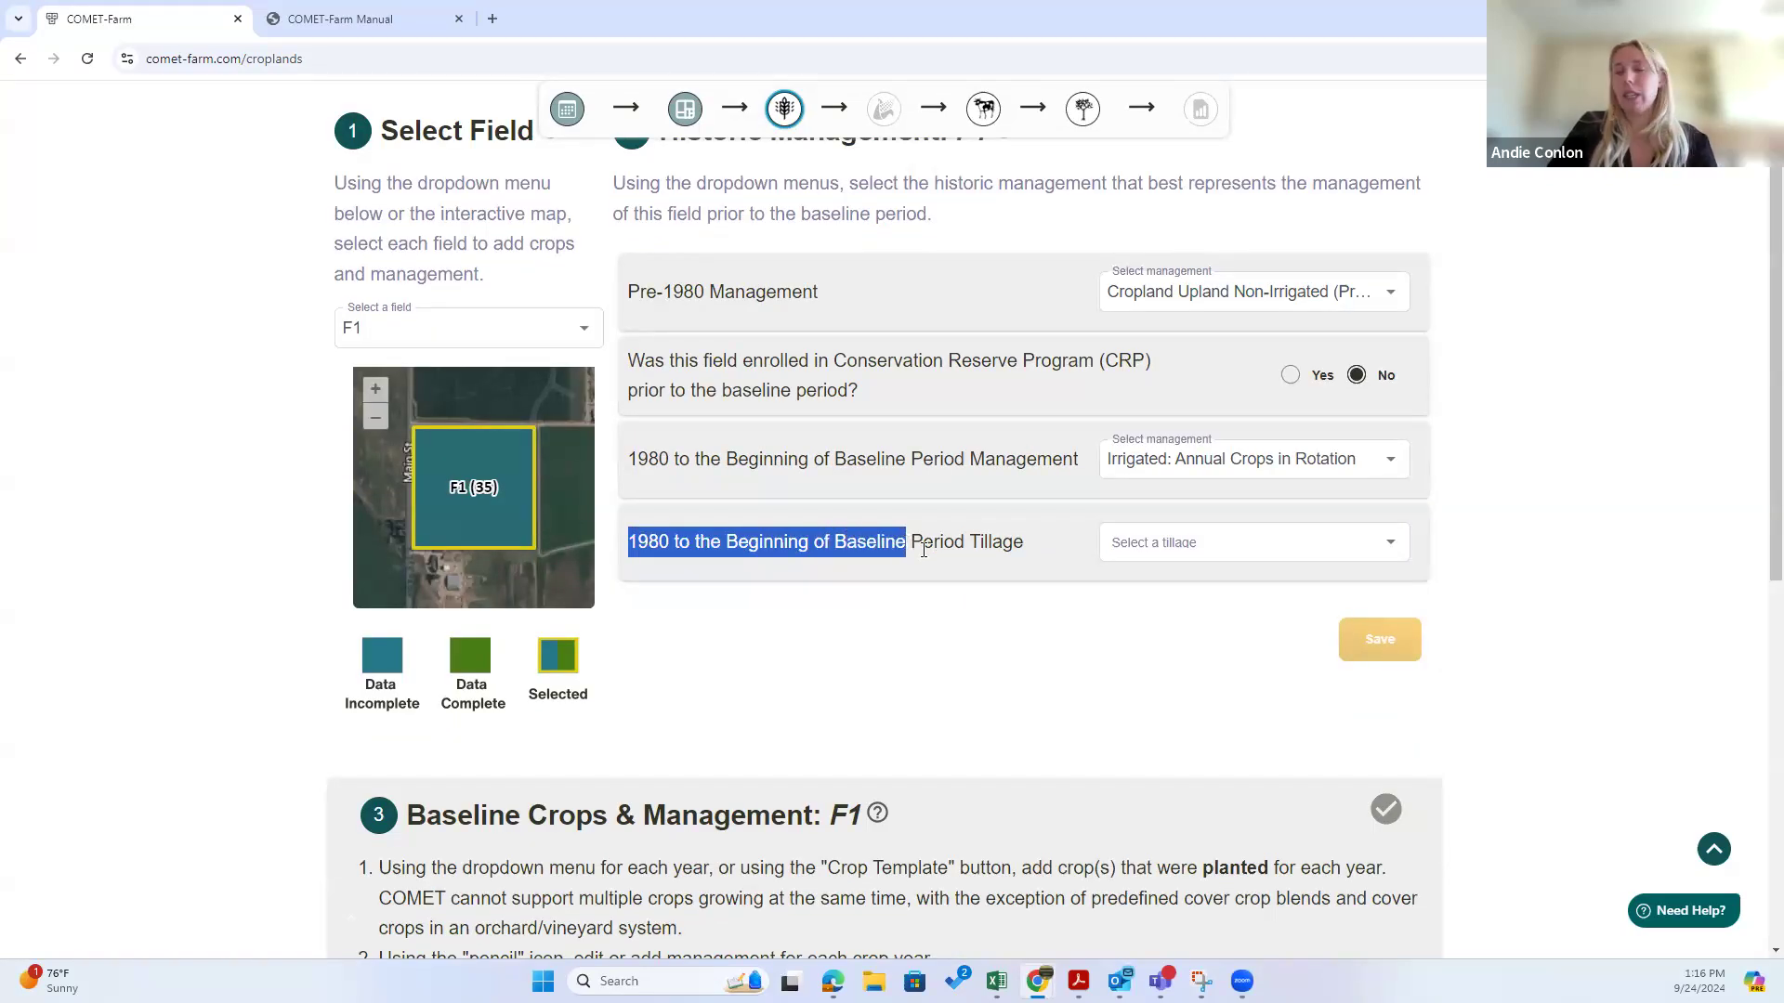
Step: Set F1's 1980-to-baseline tillage to Intensive Tillage and save the historic management
click(1204, 605)
click(1234, 533)
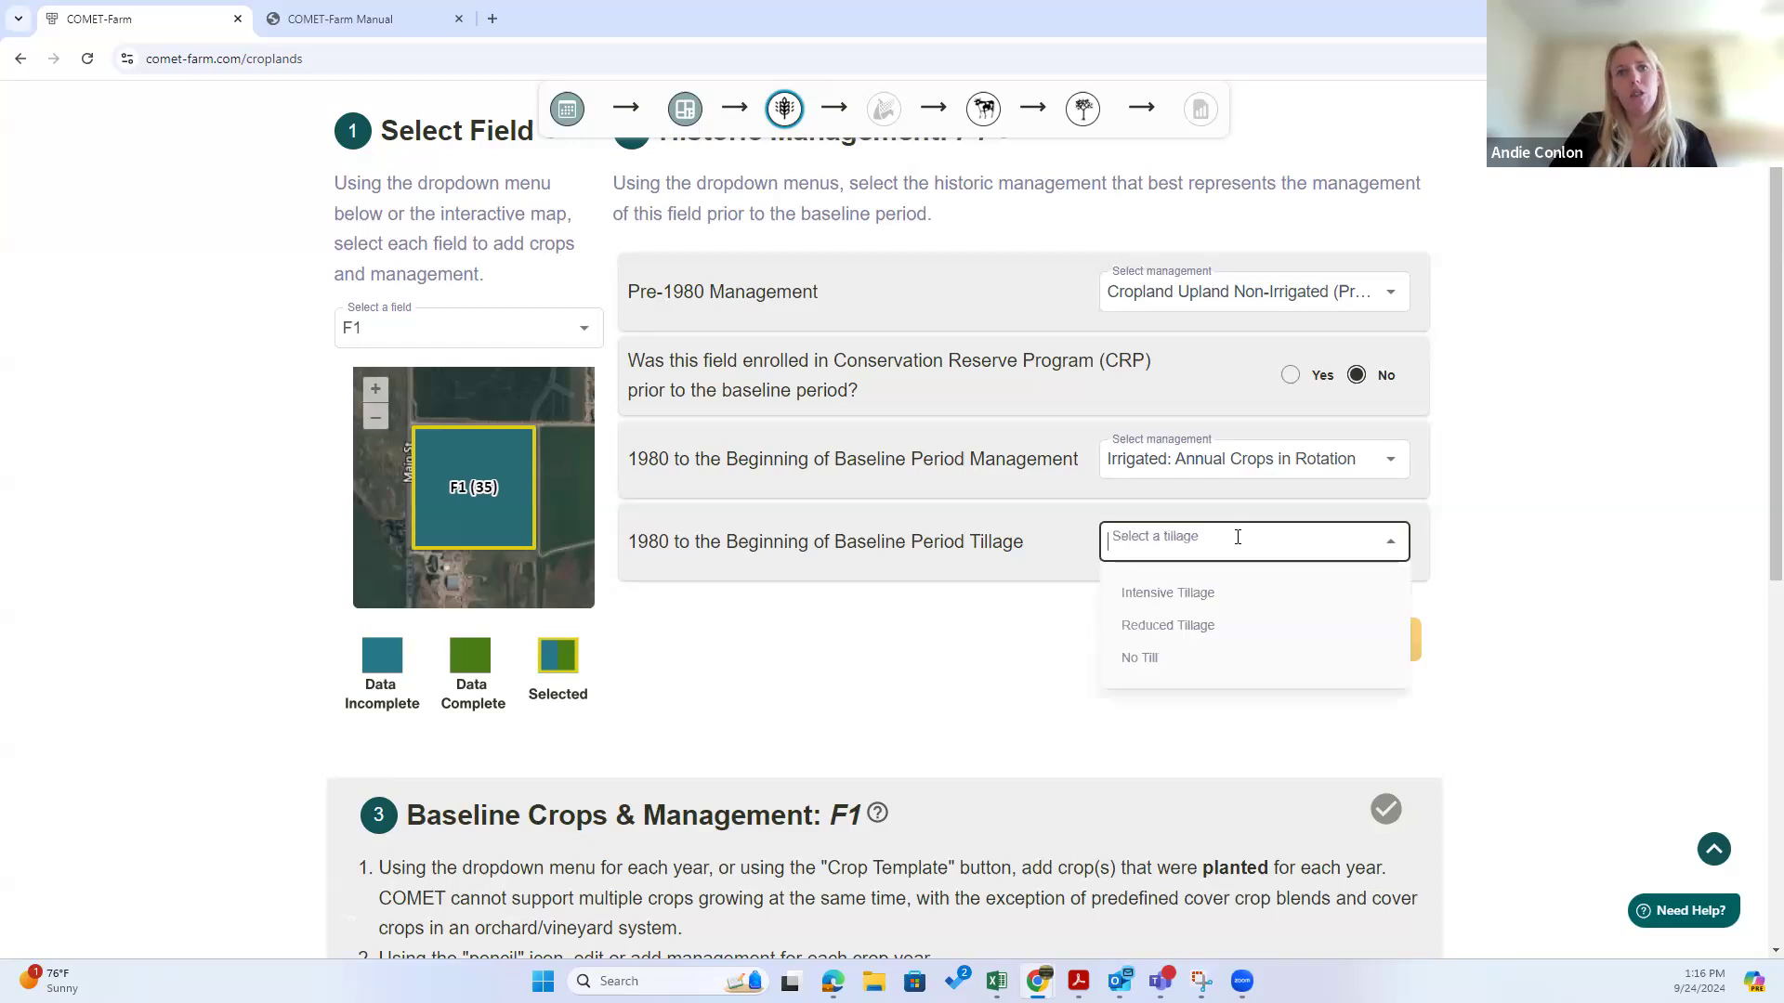
click(1194, 593)
click(1614, 494)
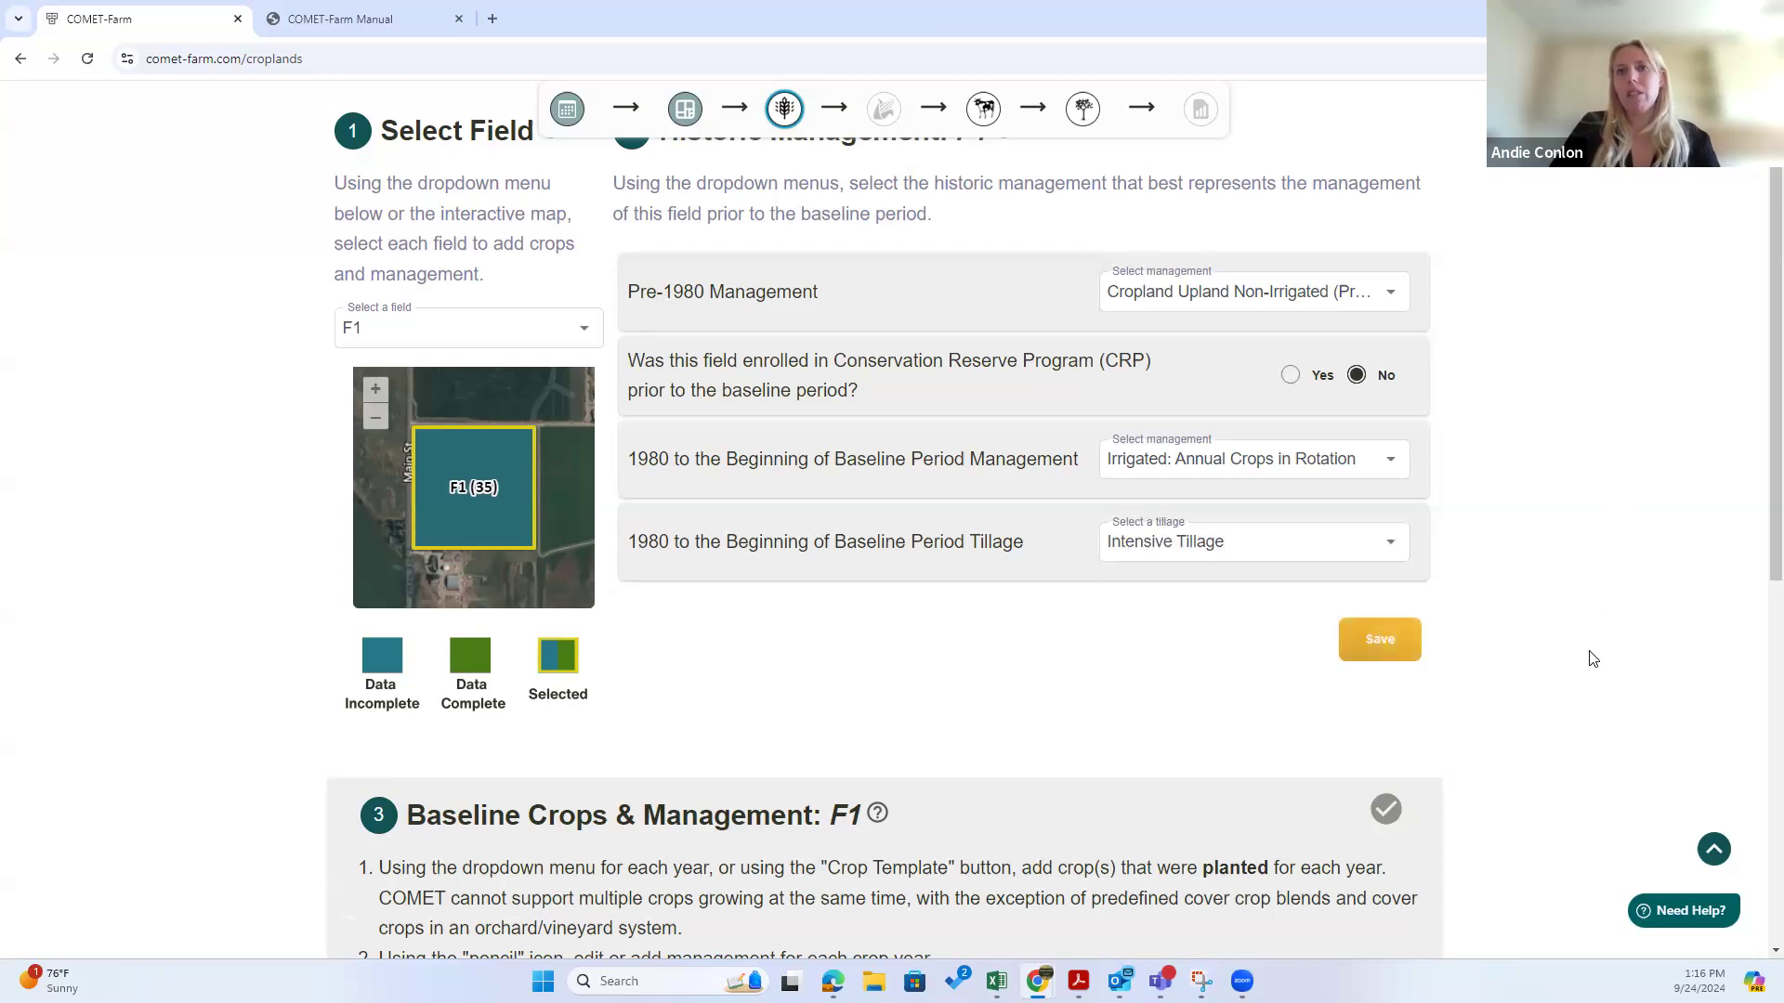
click(1402, 653)
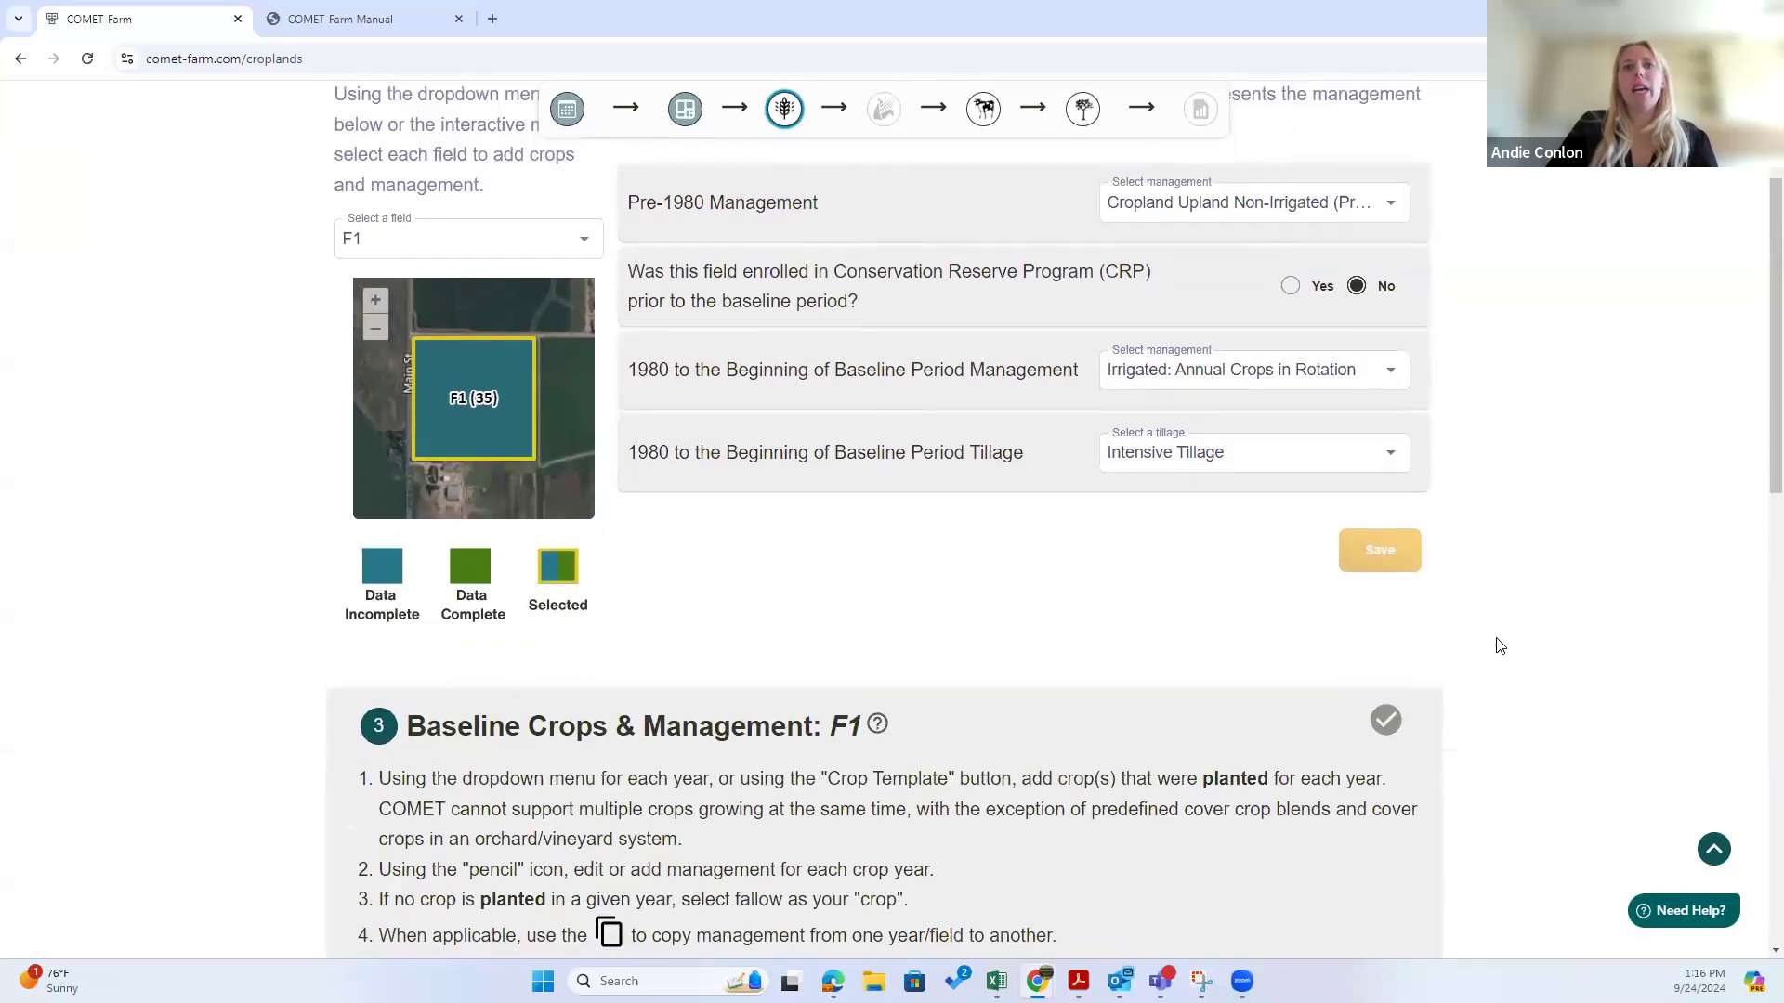
Step: Examine F1's Baseline Crops & Management instructions and crop table, including the listed years and the required Planted Crop 1 column
scroll(1497, 645, up, 1)
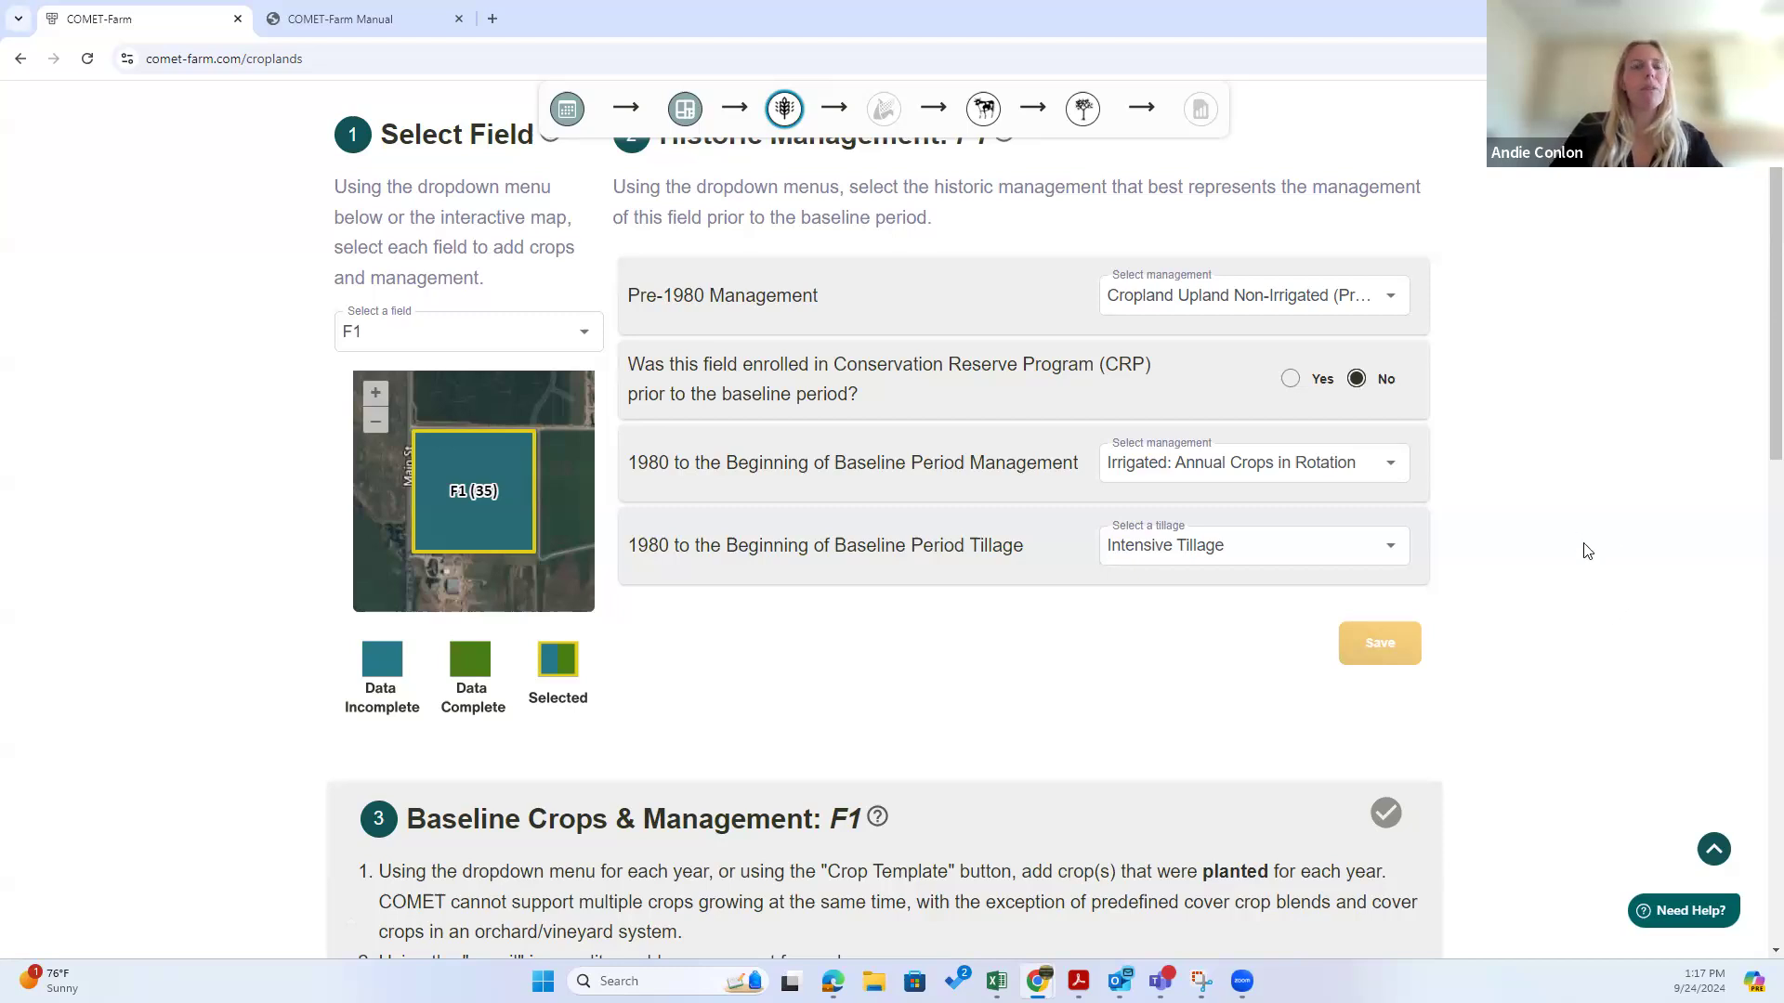
scroll(1584, 552, down, 5)
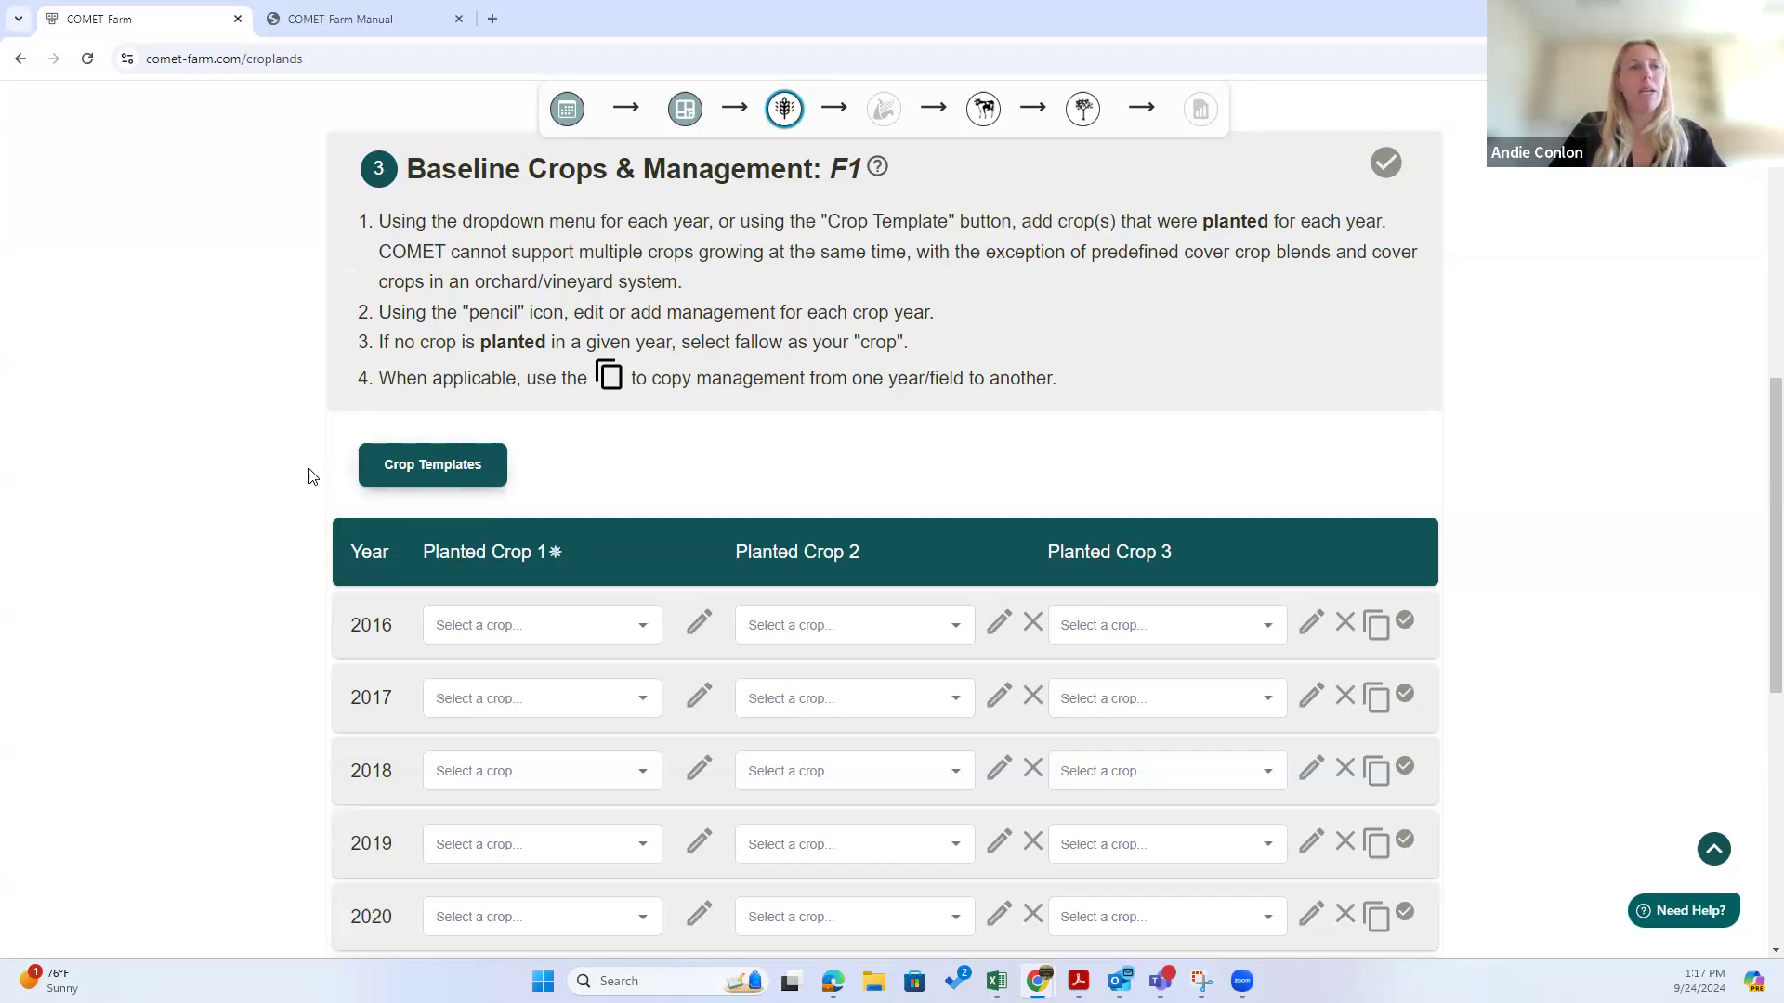
scroll(275, 481, down, 2)
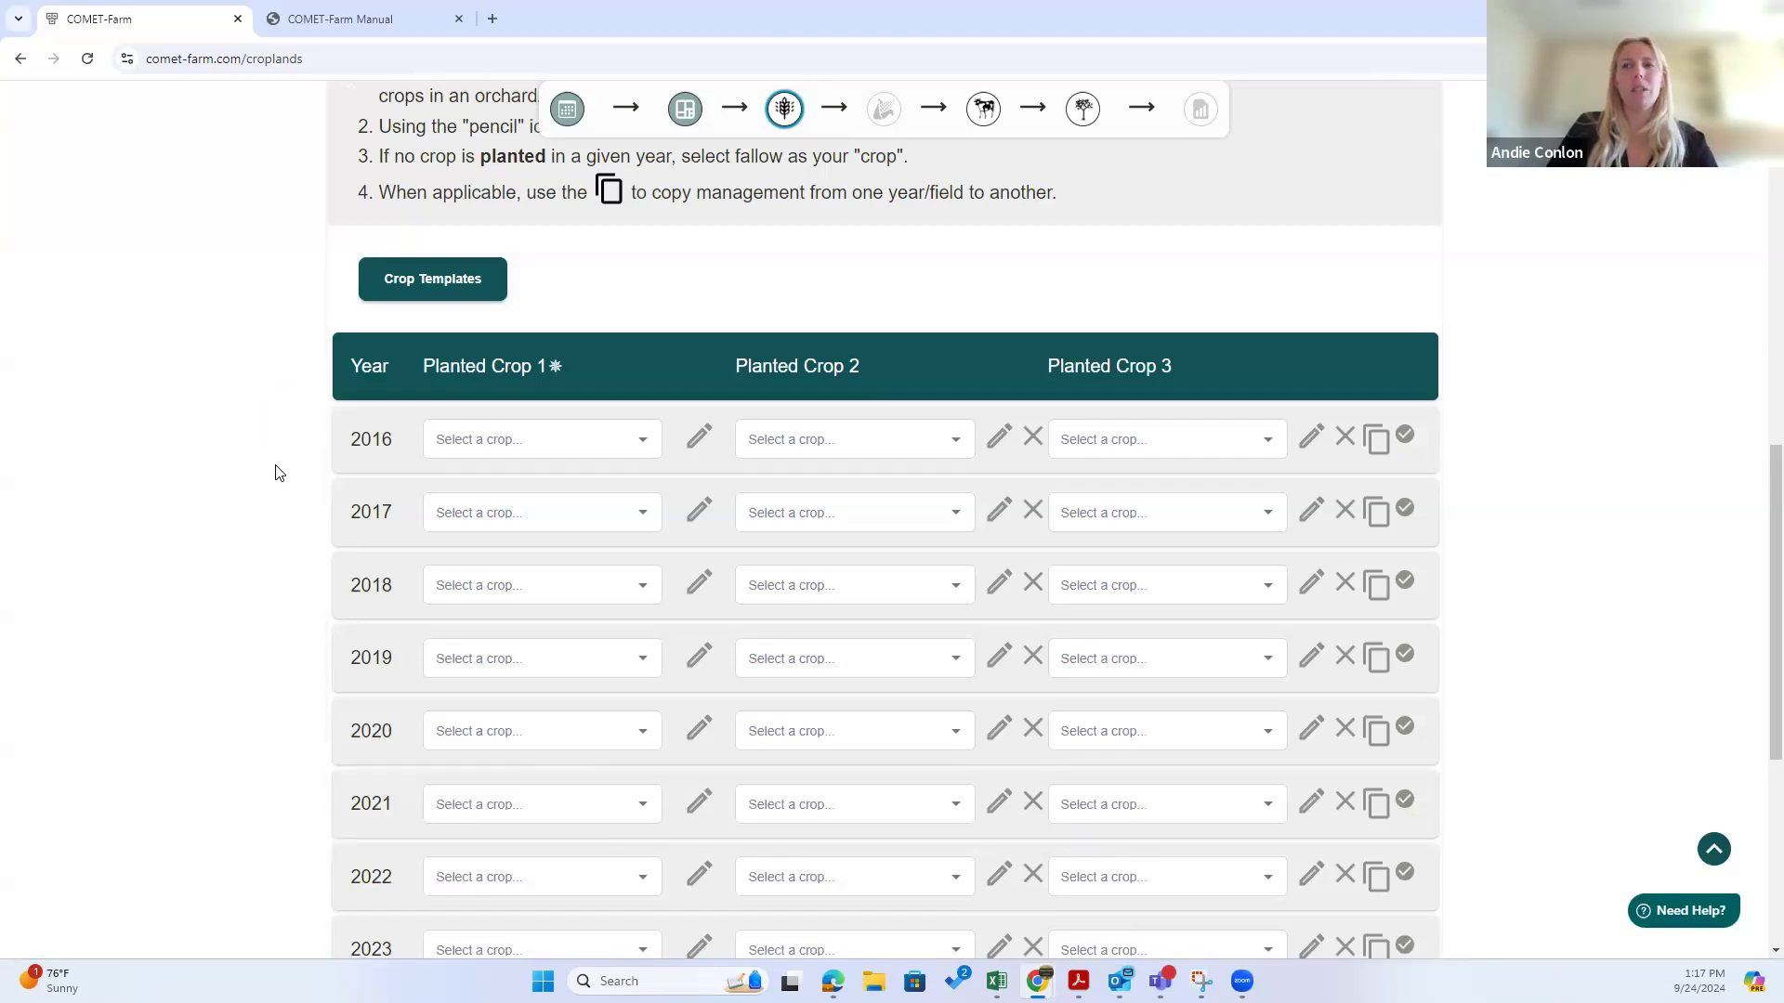
drag(406, 449, 312, 443)
click(265, 419)
scroll(286, 422, down, 2)
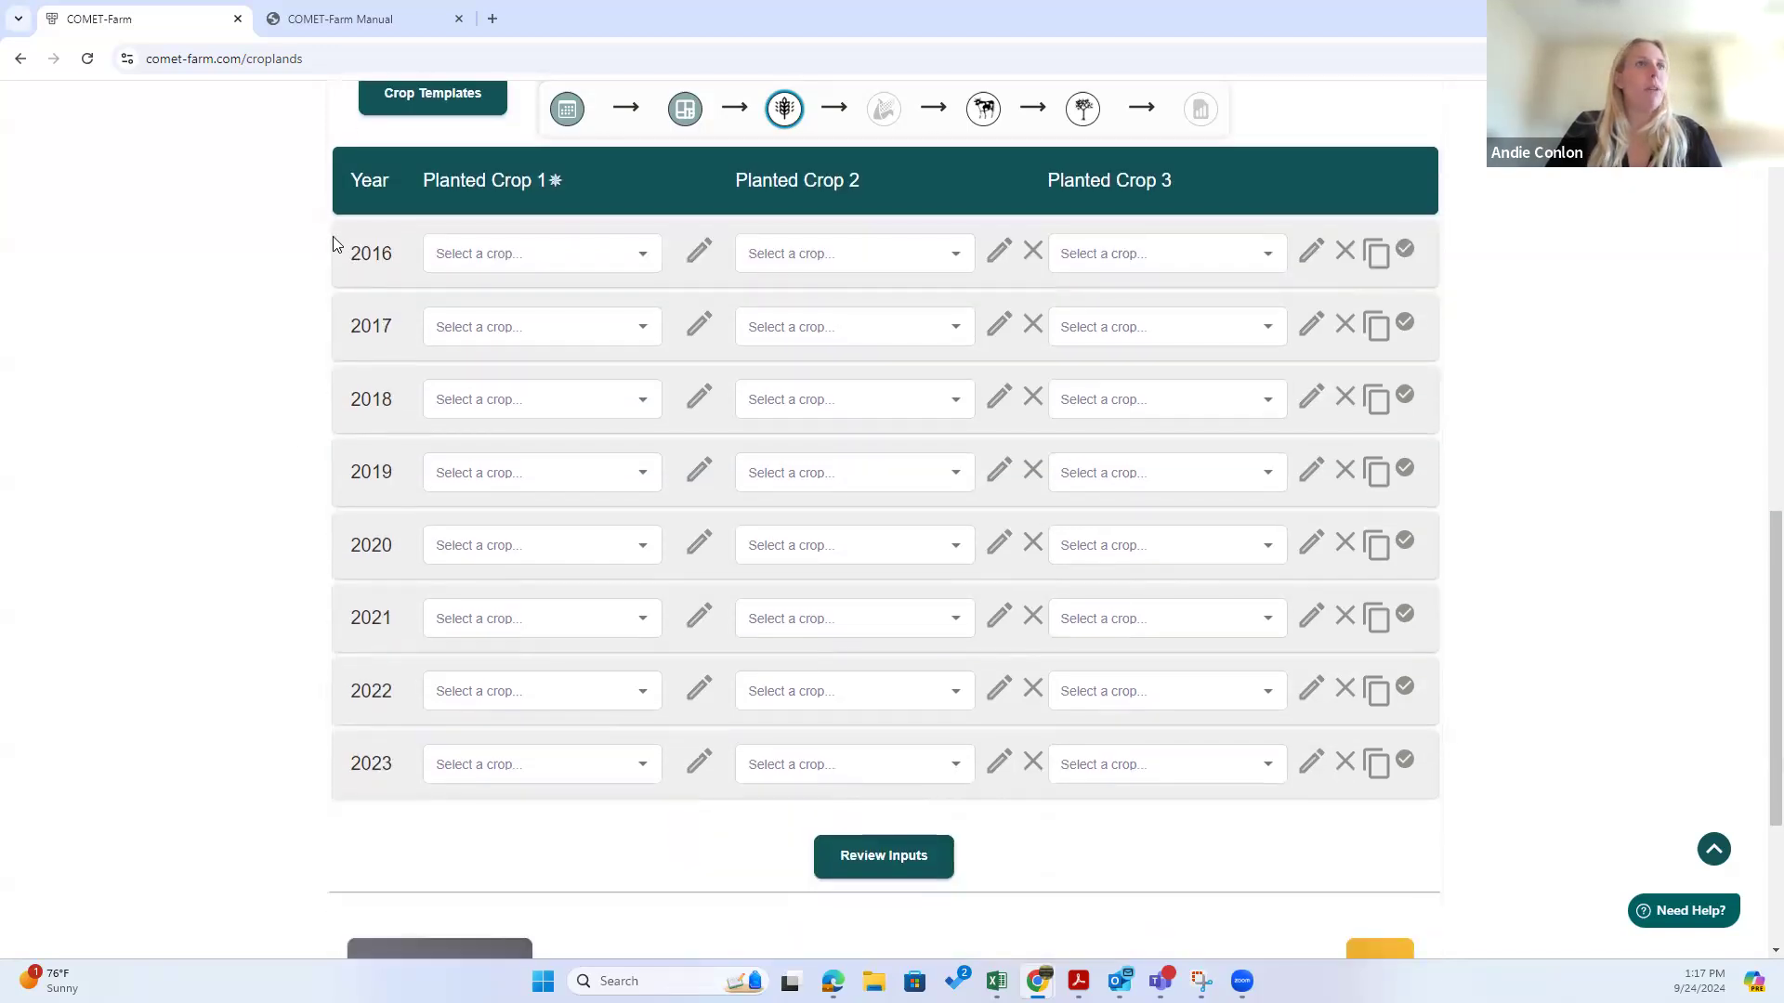
scroll(430, 258, up, 2)
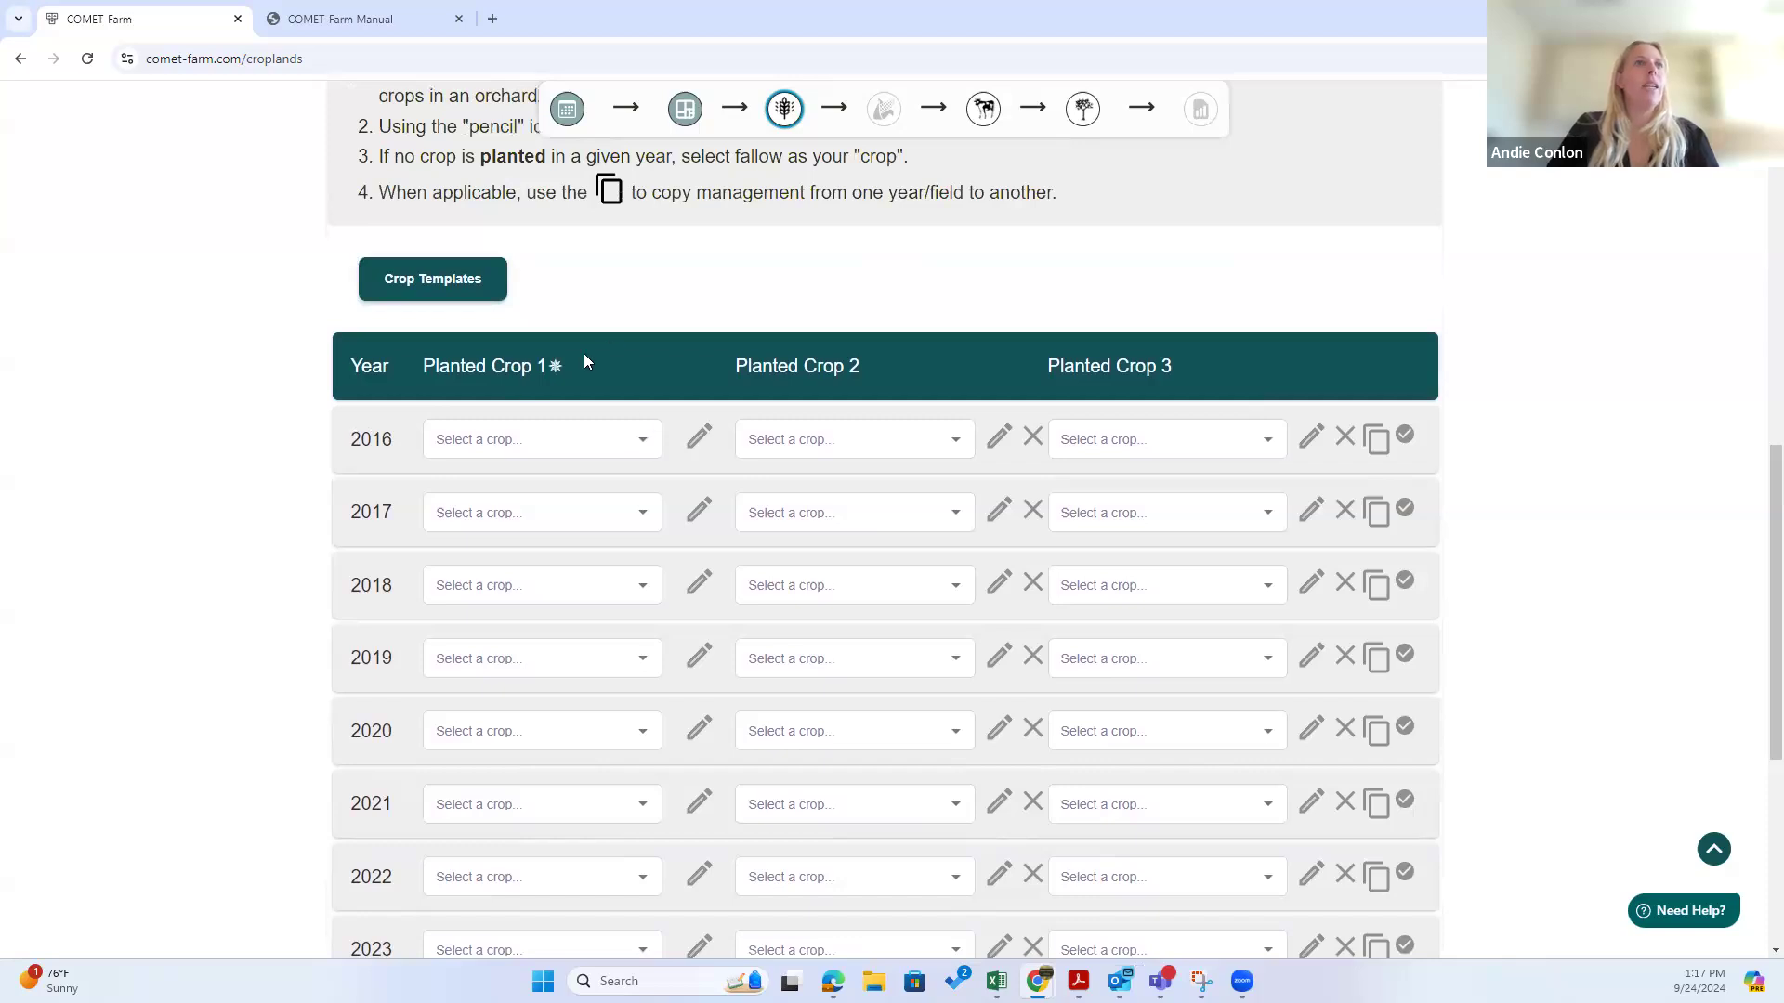
drag(563, 364, 416, 365)
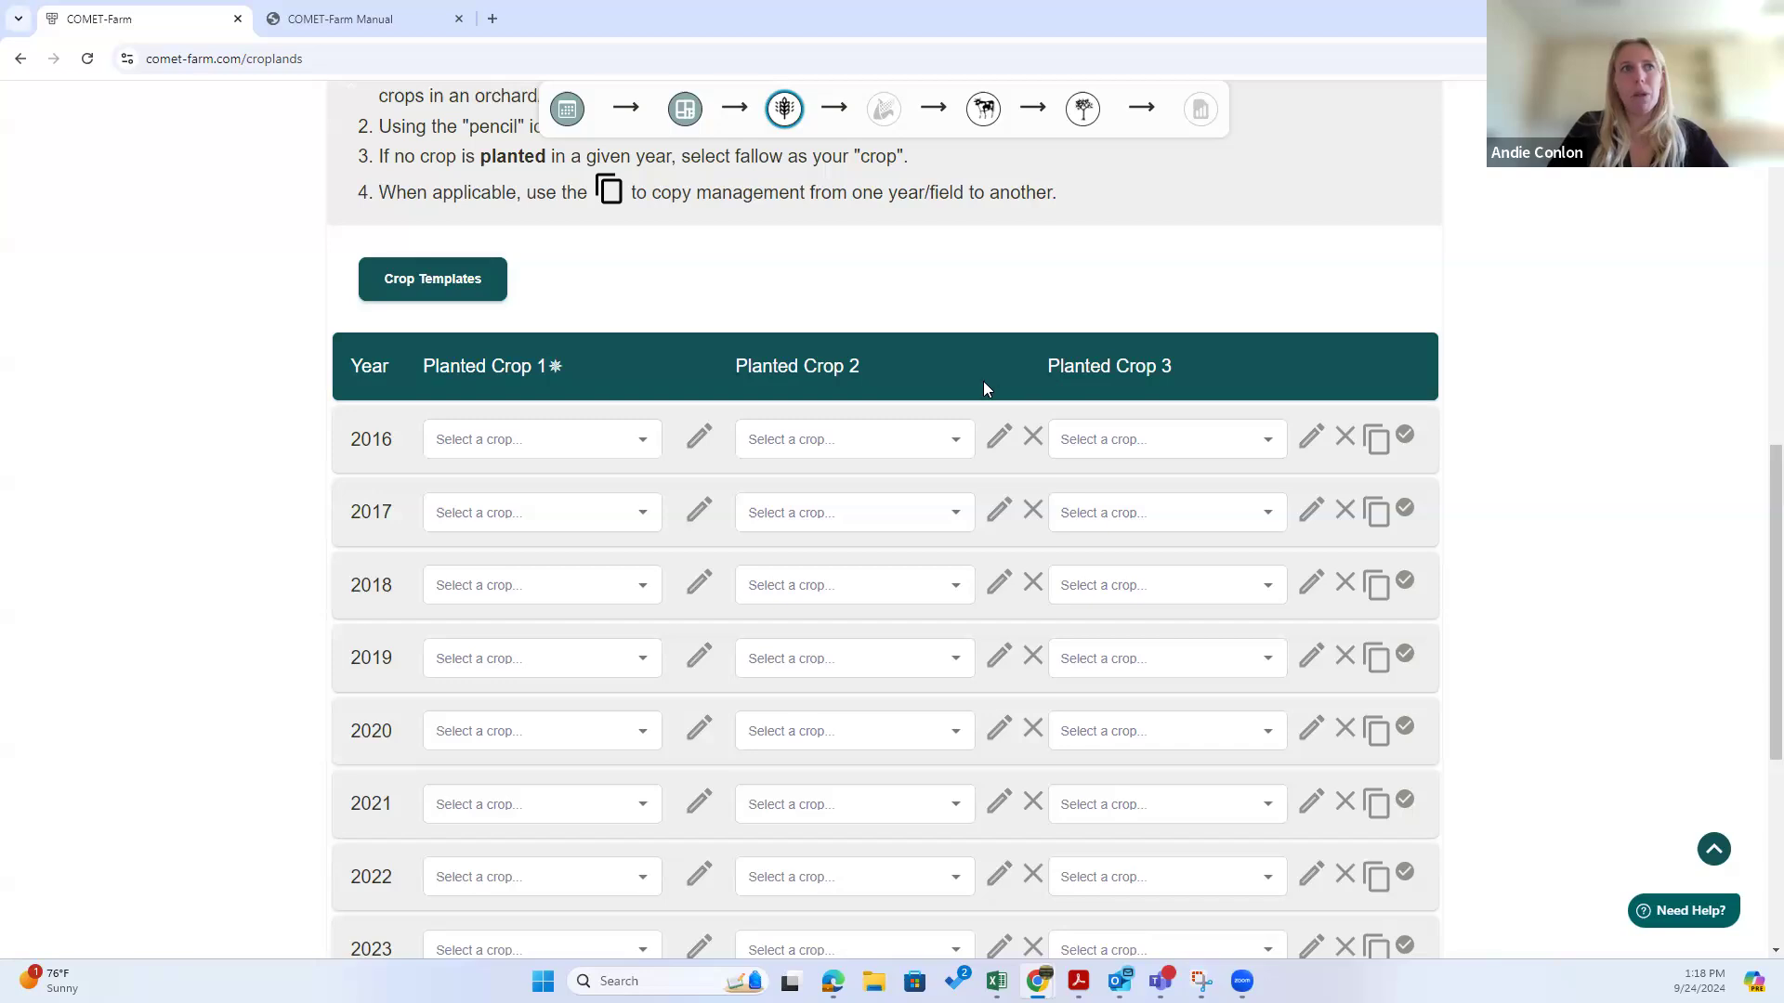
Step: Choose Corn as F1's Planted Crop 1 for 2016, open its baseline management and highlight the crop, year and field statement
click(641, 441)
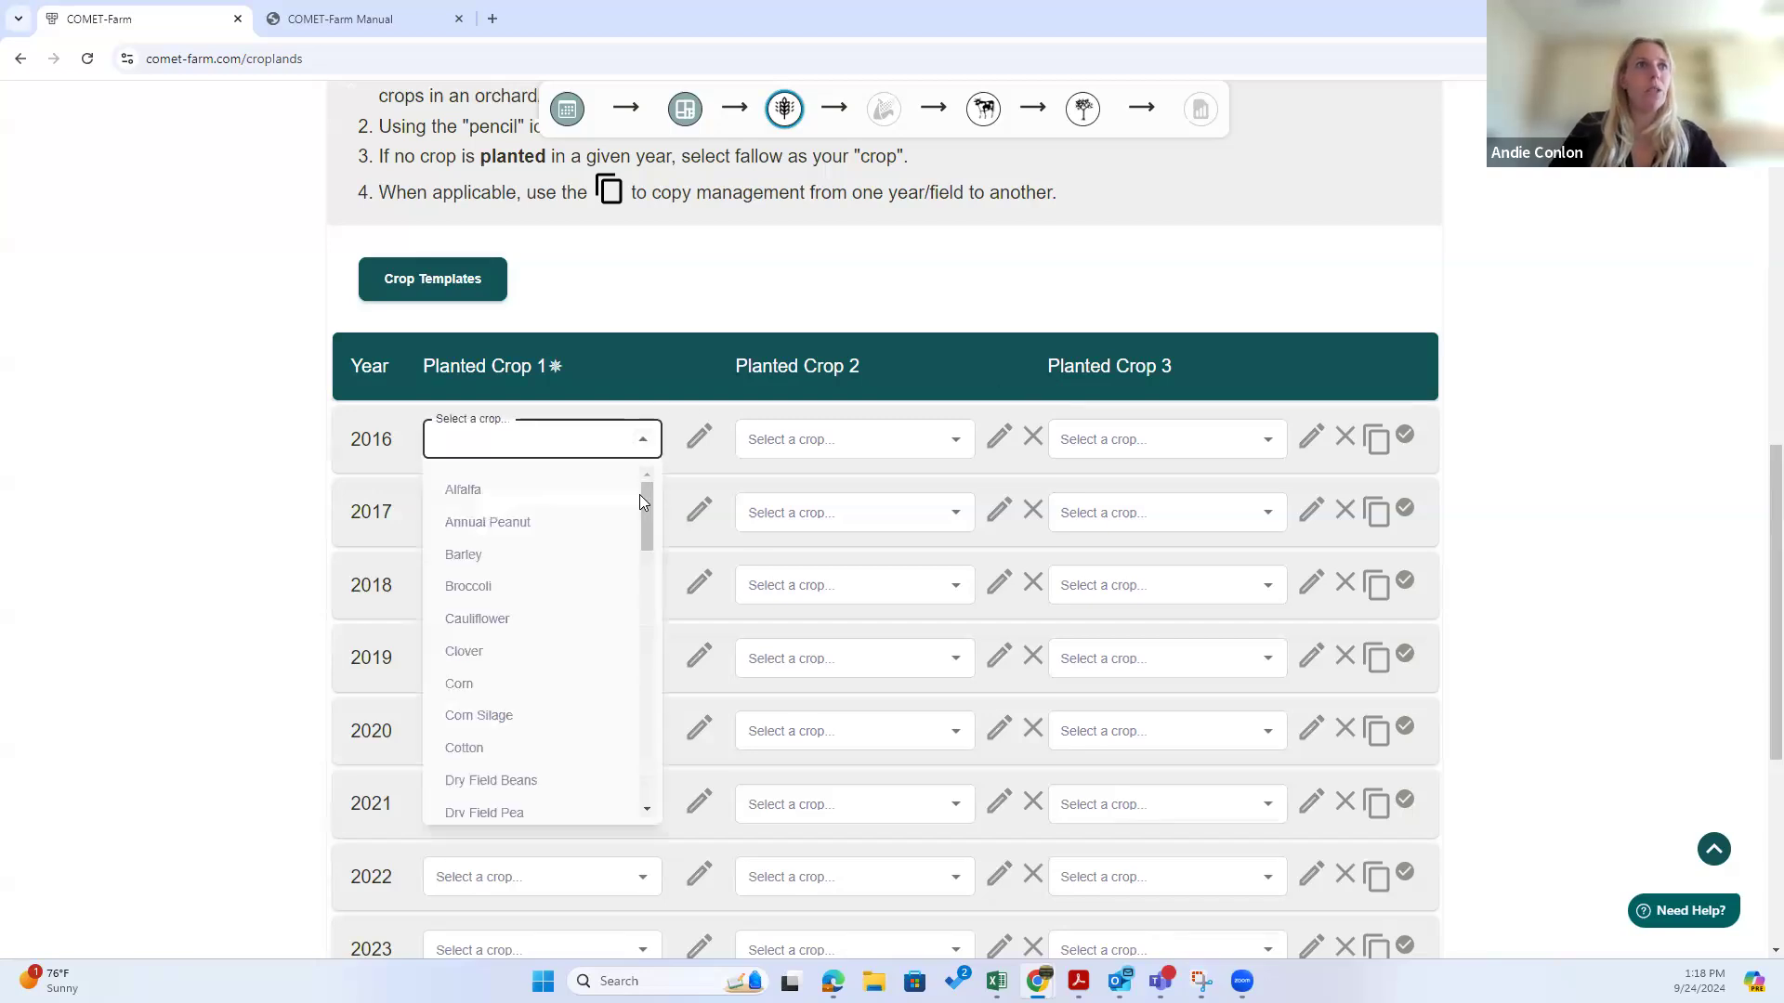
click(466, 689)
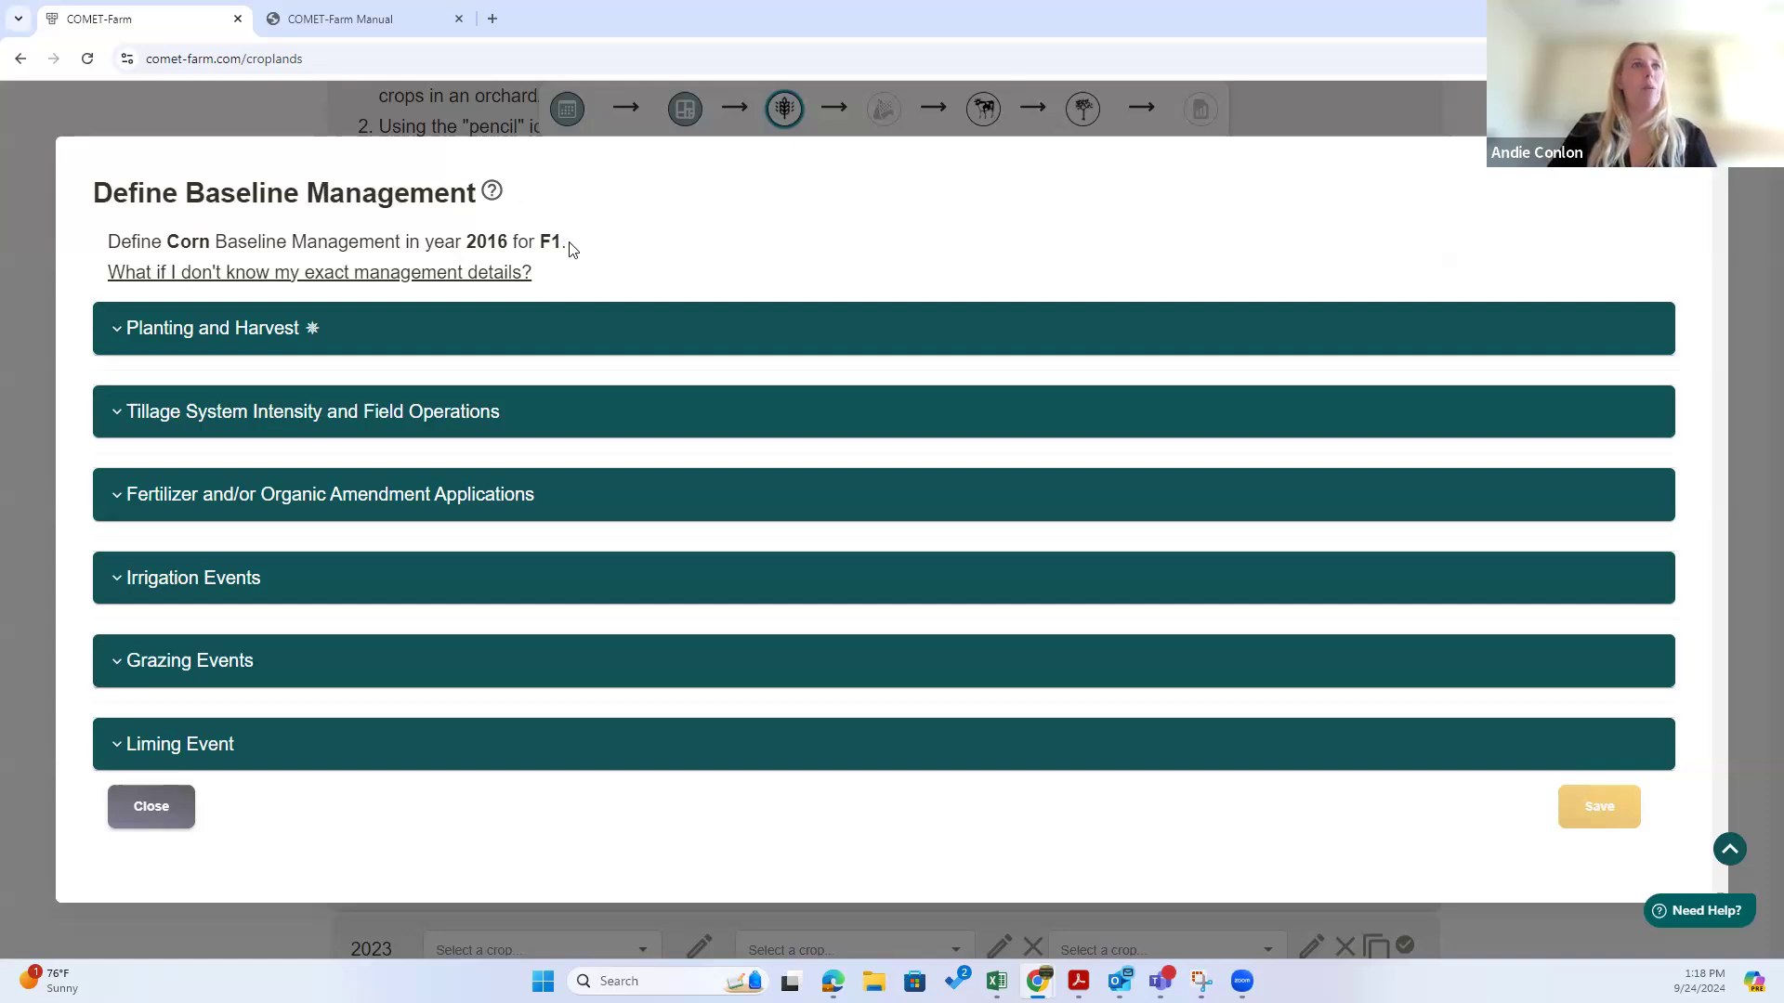
drag(566, 242, 112, 243)
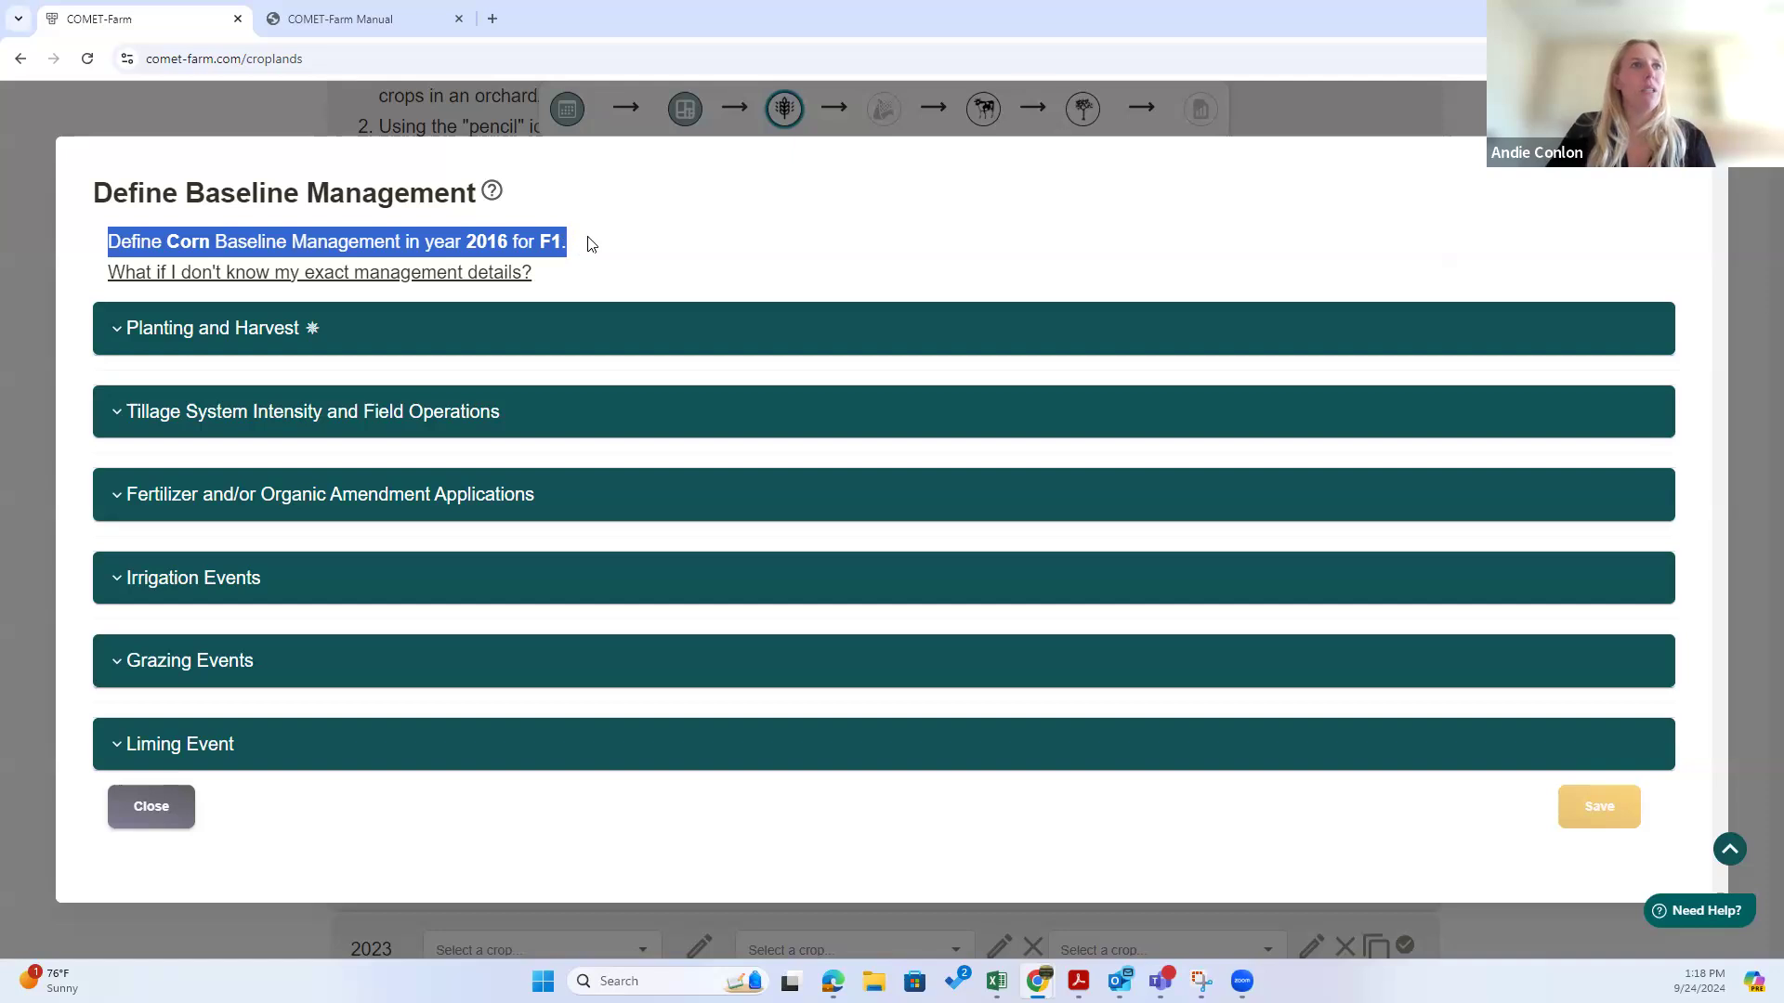
click(609, 250)
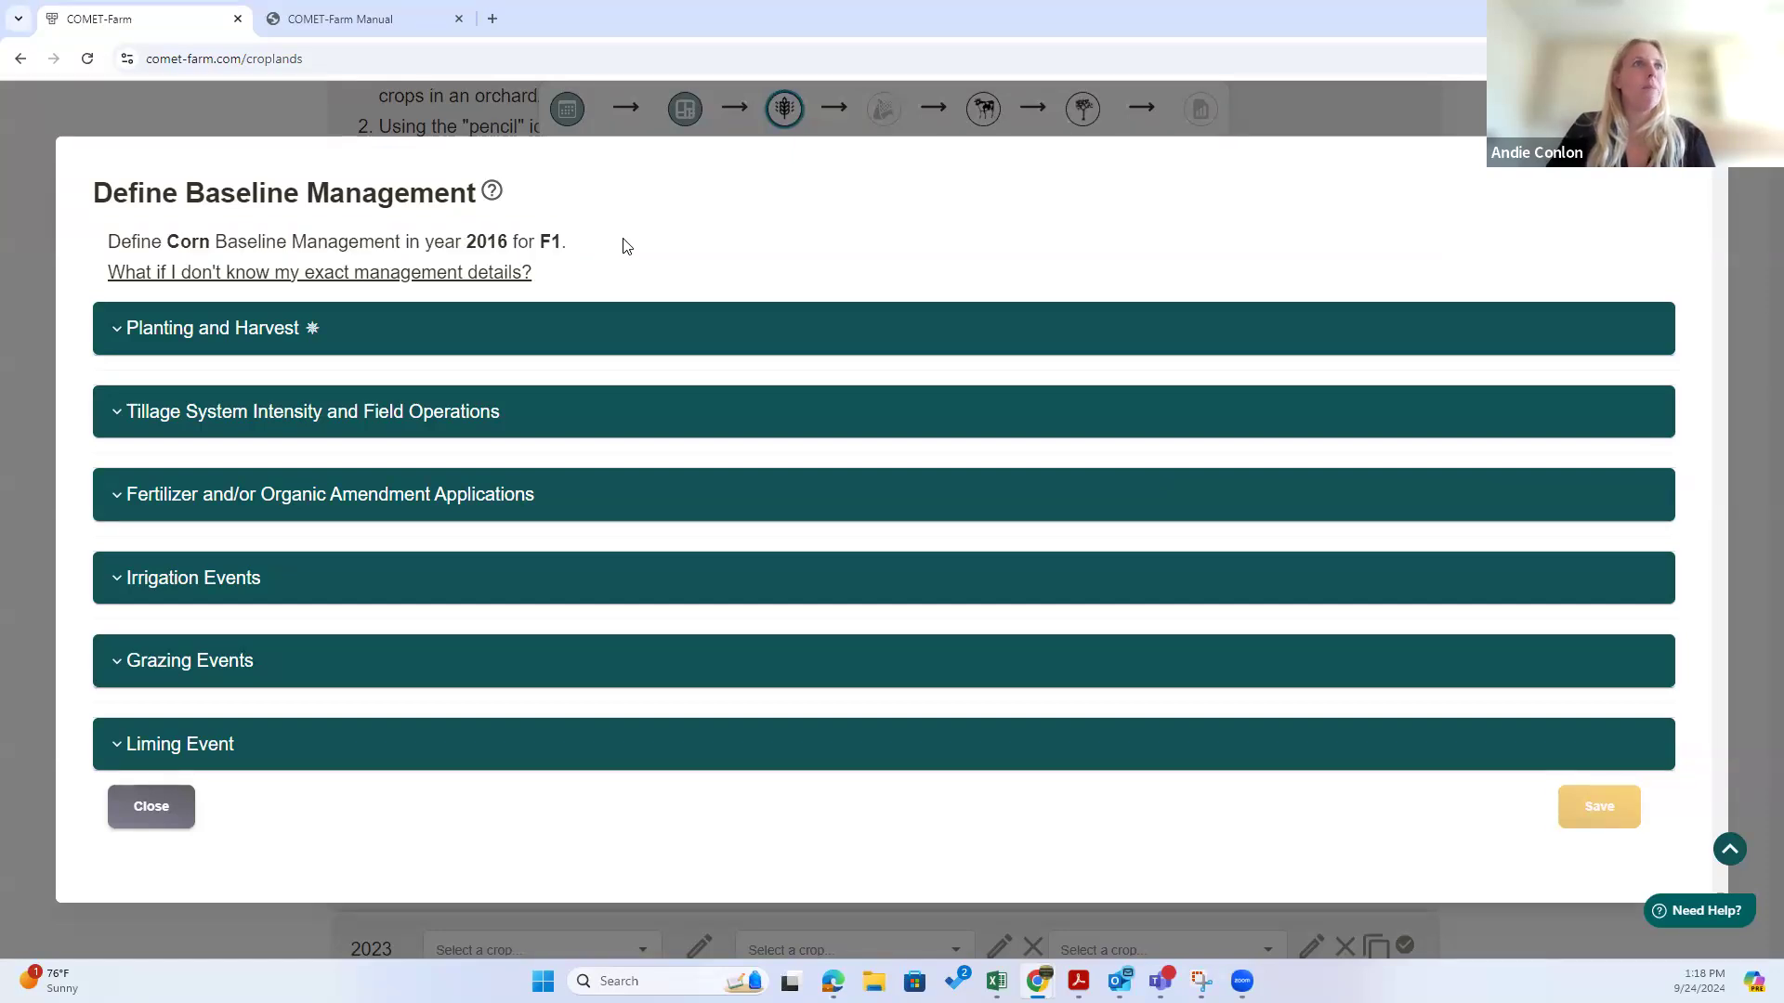
Step: Expand the Planting and Harvest section and set the corn planting date to 05/02/2016
click(182, 344)
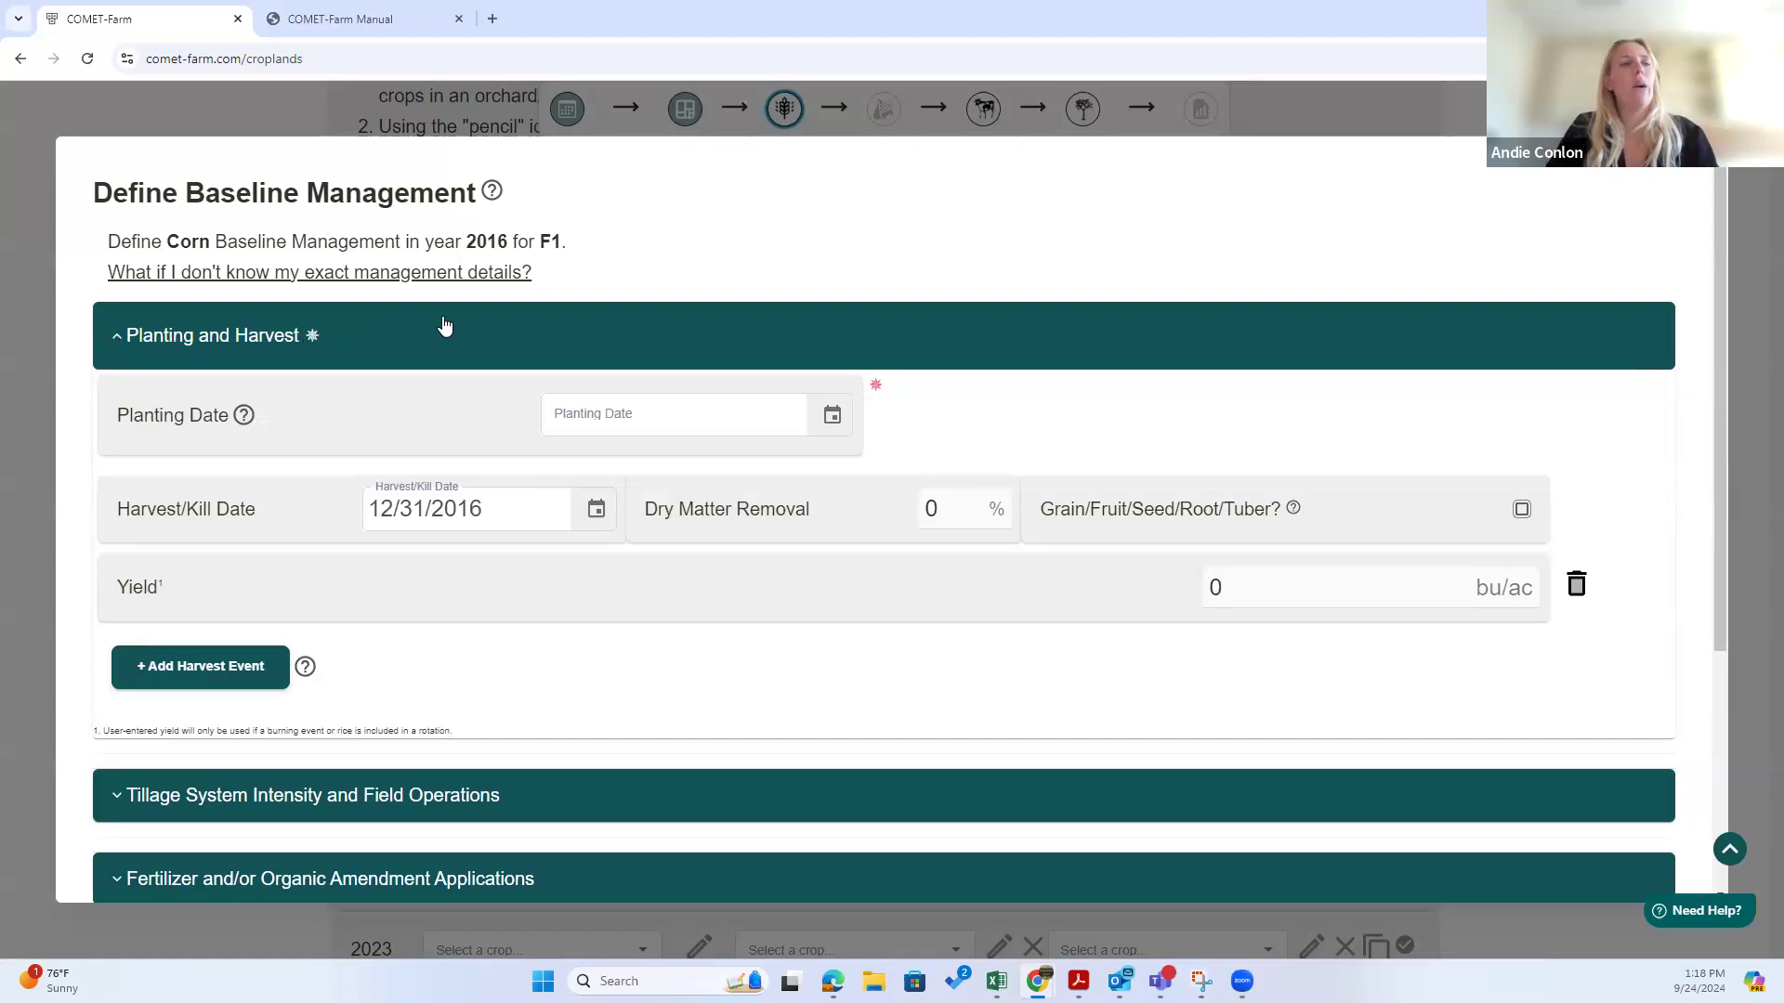
scroll(447, 335, down, 2)
scroll(450, 332, up, 2)
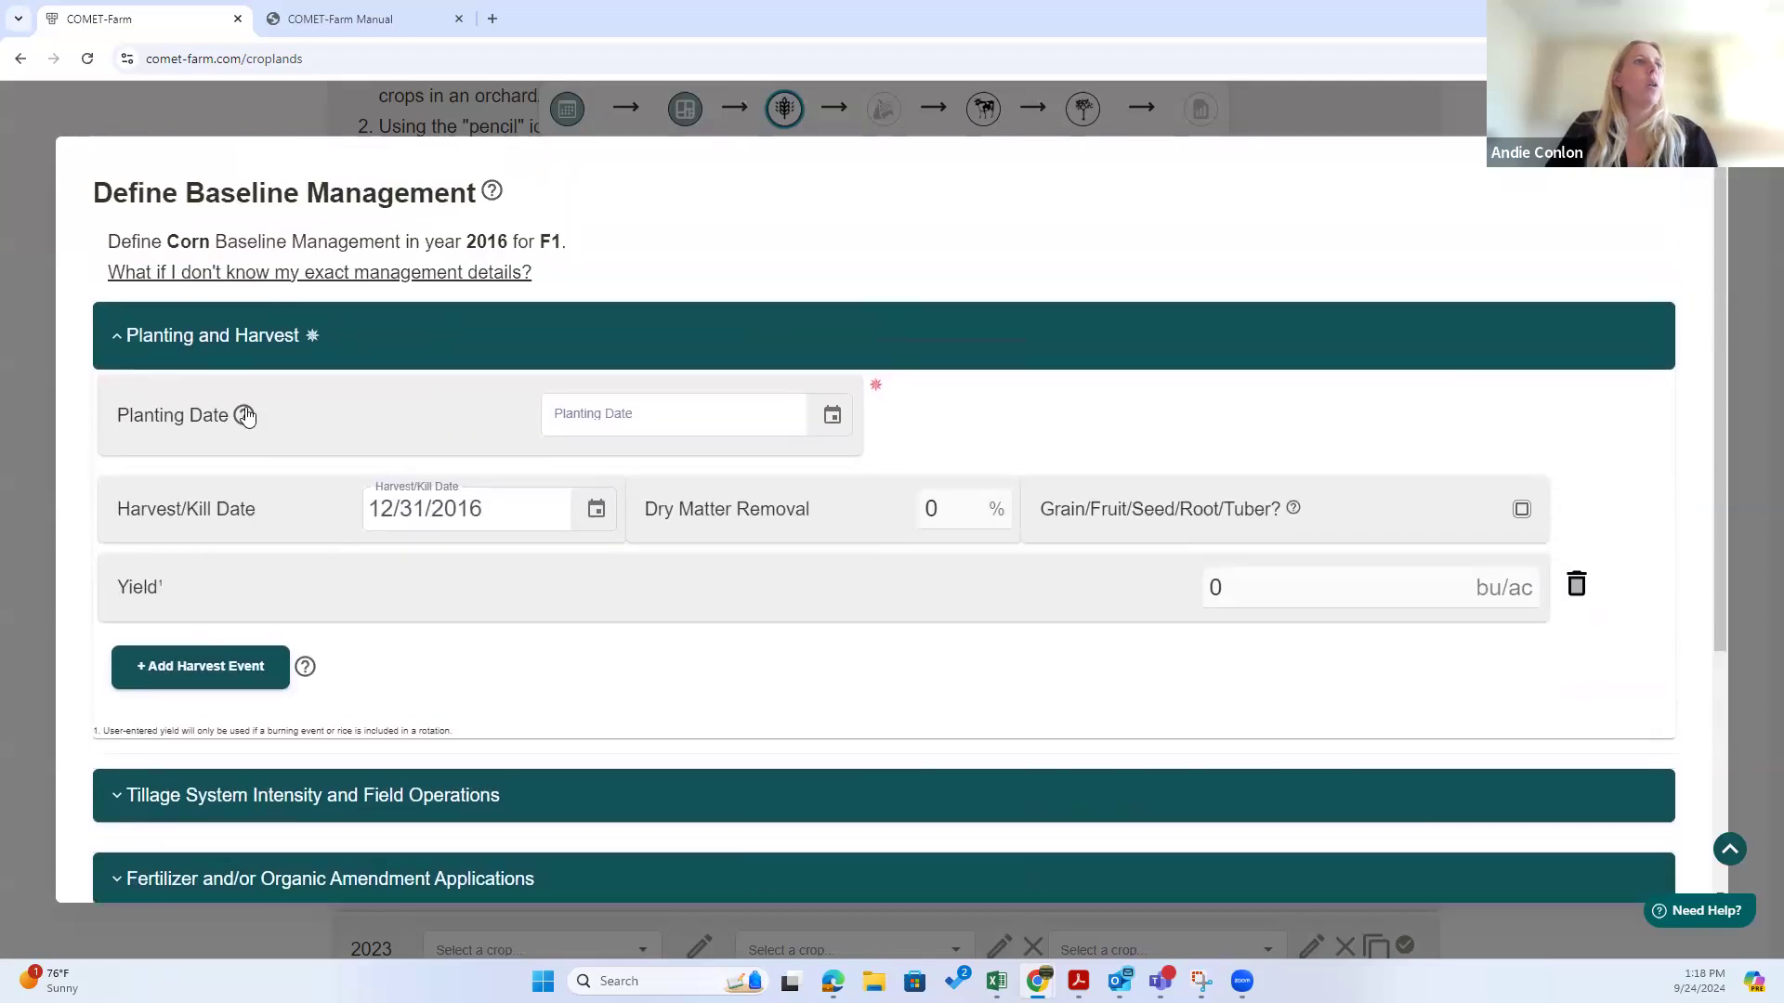
click(831, 420)
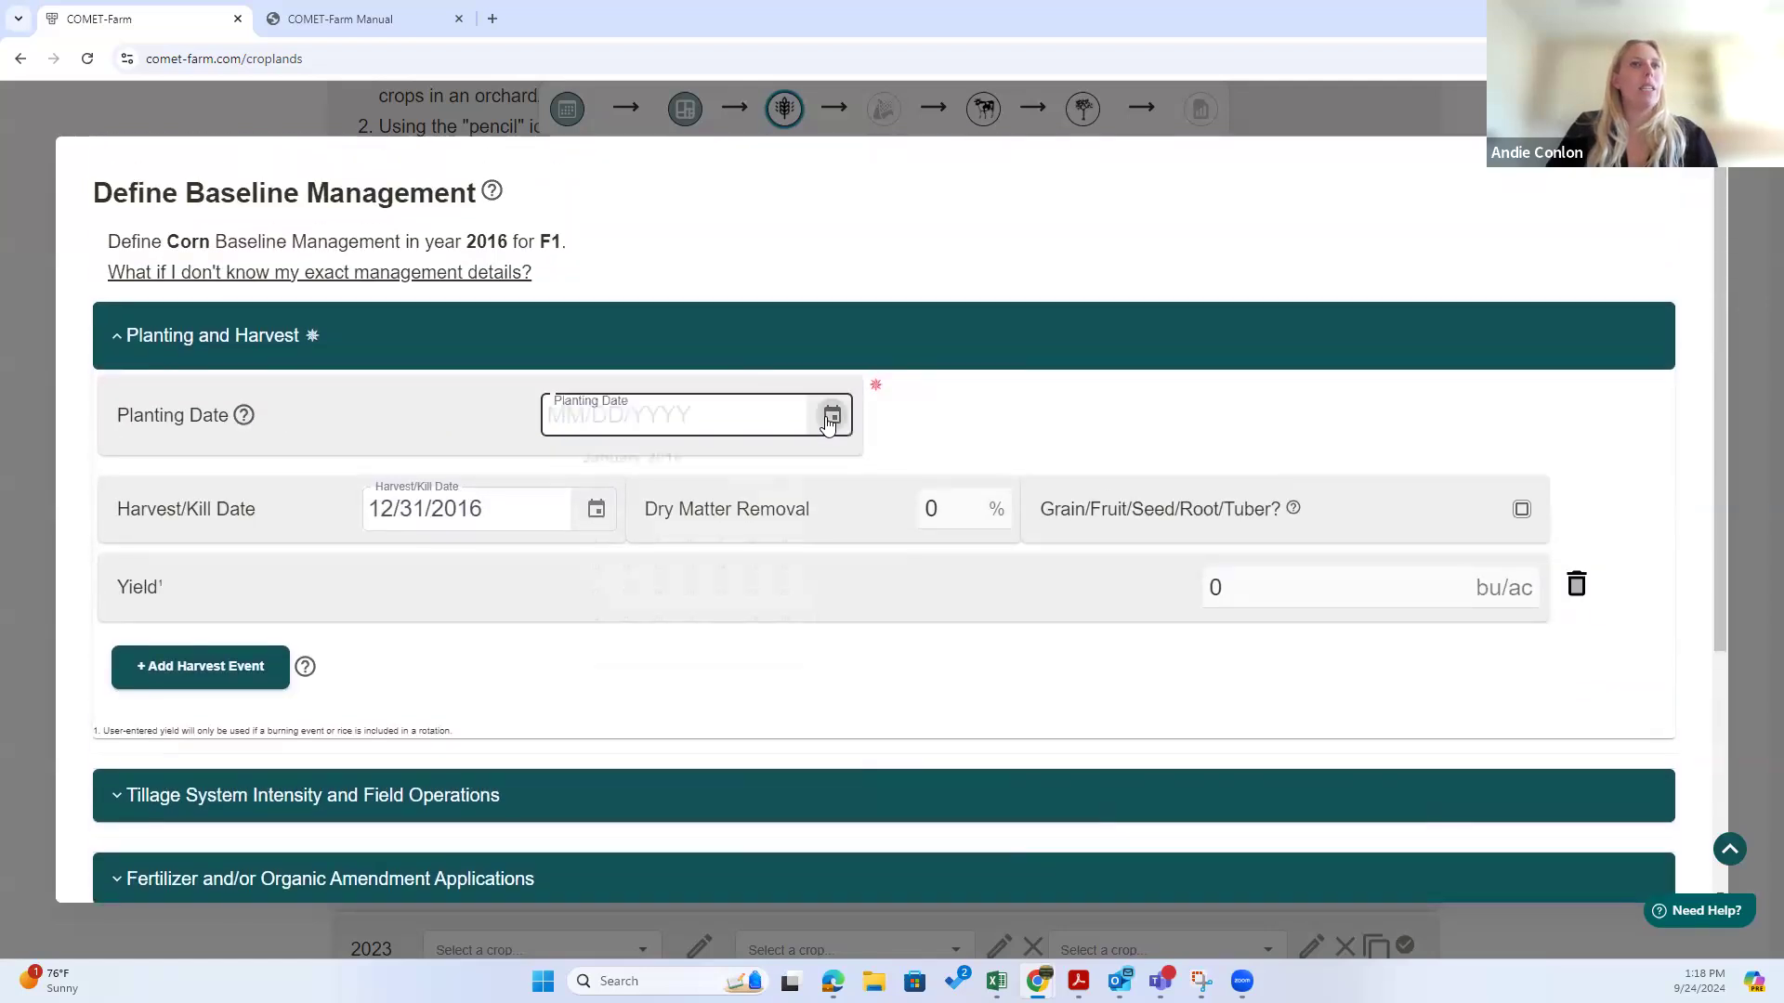
click(808, 467)
click(808, 467)
click(808, 468)
click(808, 468)
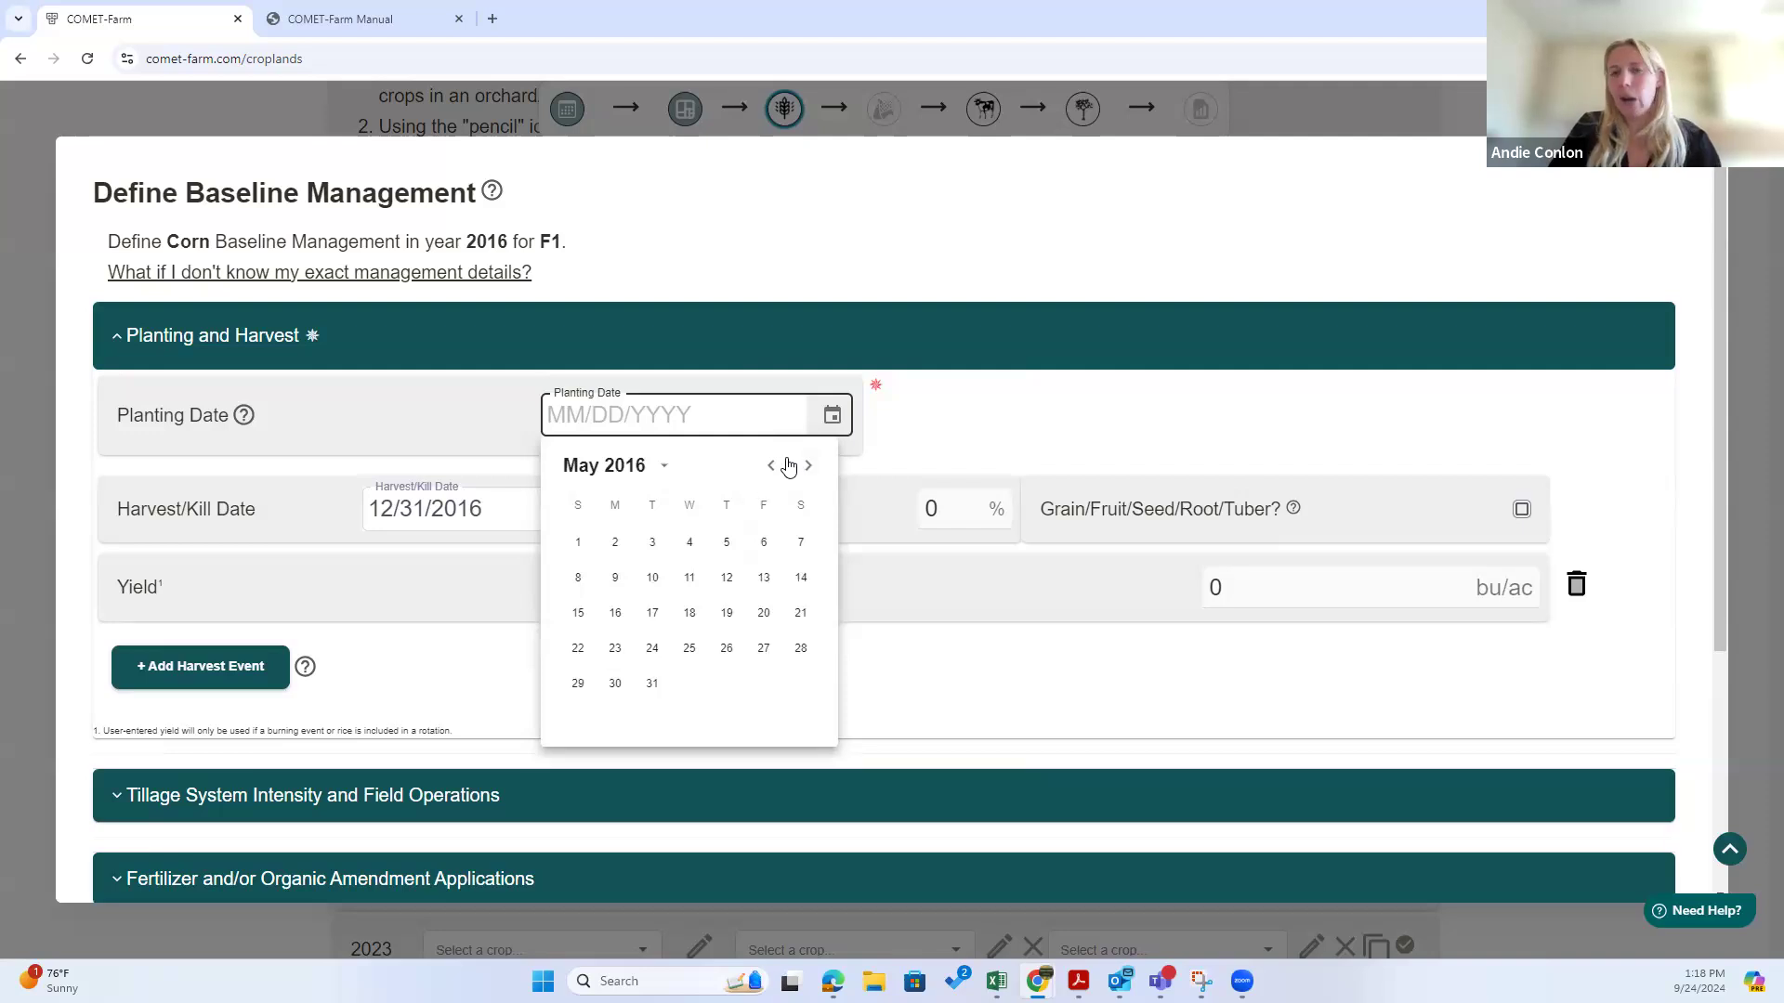
click(612, 544)
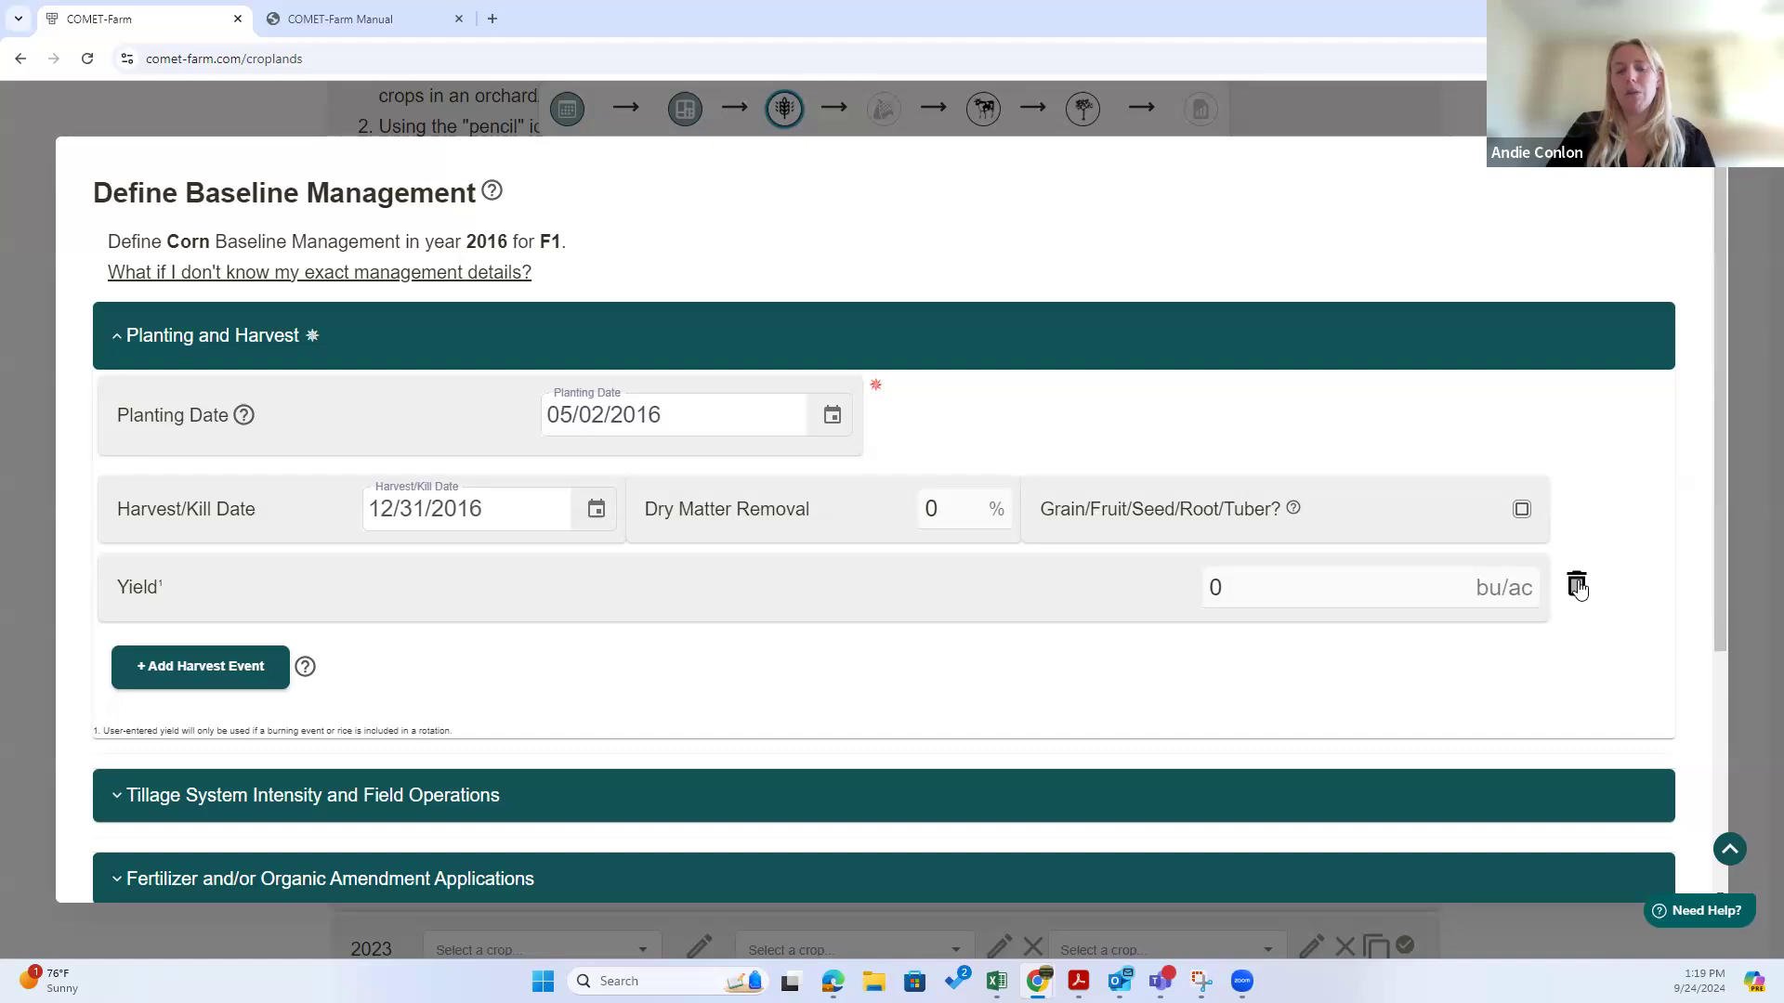
Step: Set the corn harvest/kill date to 10/03/2016 and mark the harvest as Grain/Fruit/Seed/Root/Tuber
click(595, 511)
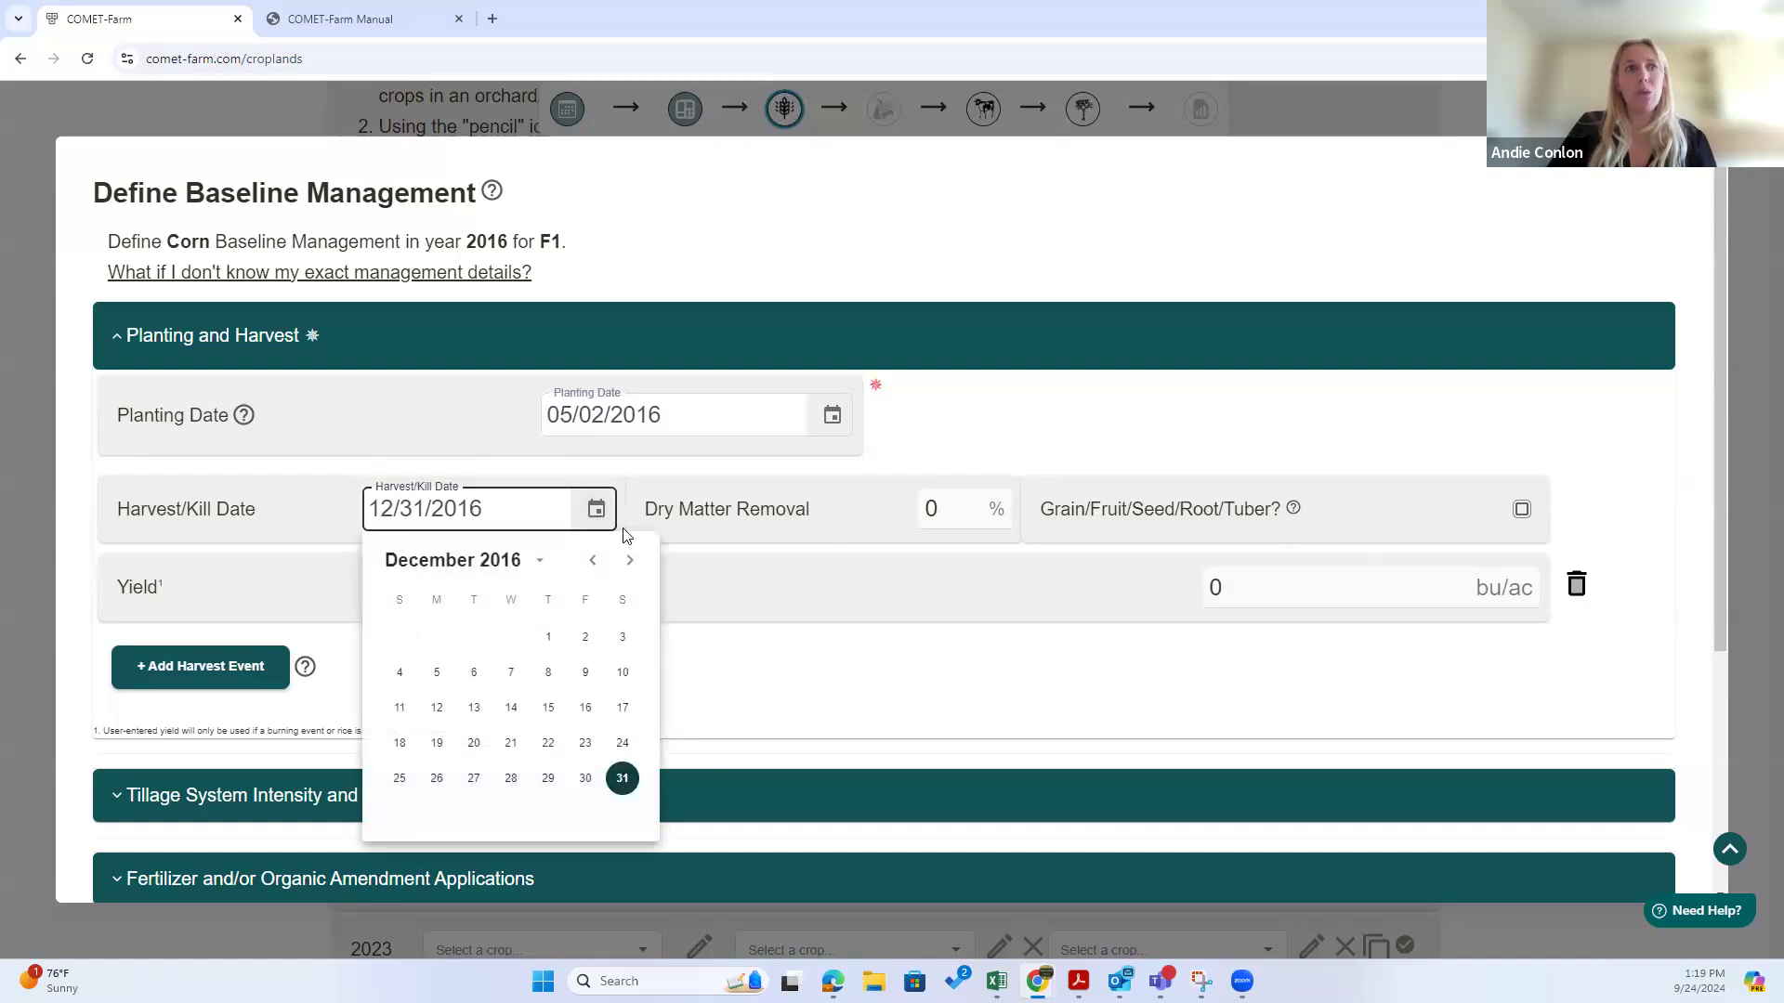
click(591, 562)
click(591, 562)
click(435, 672)
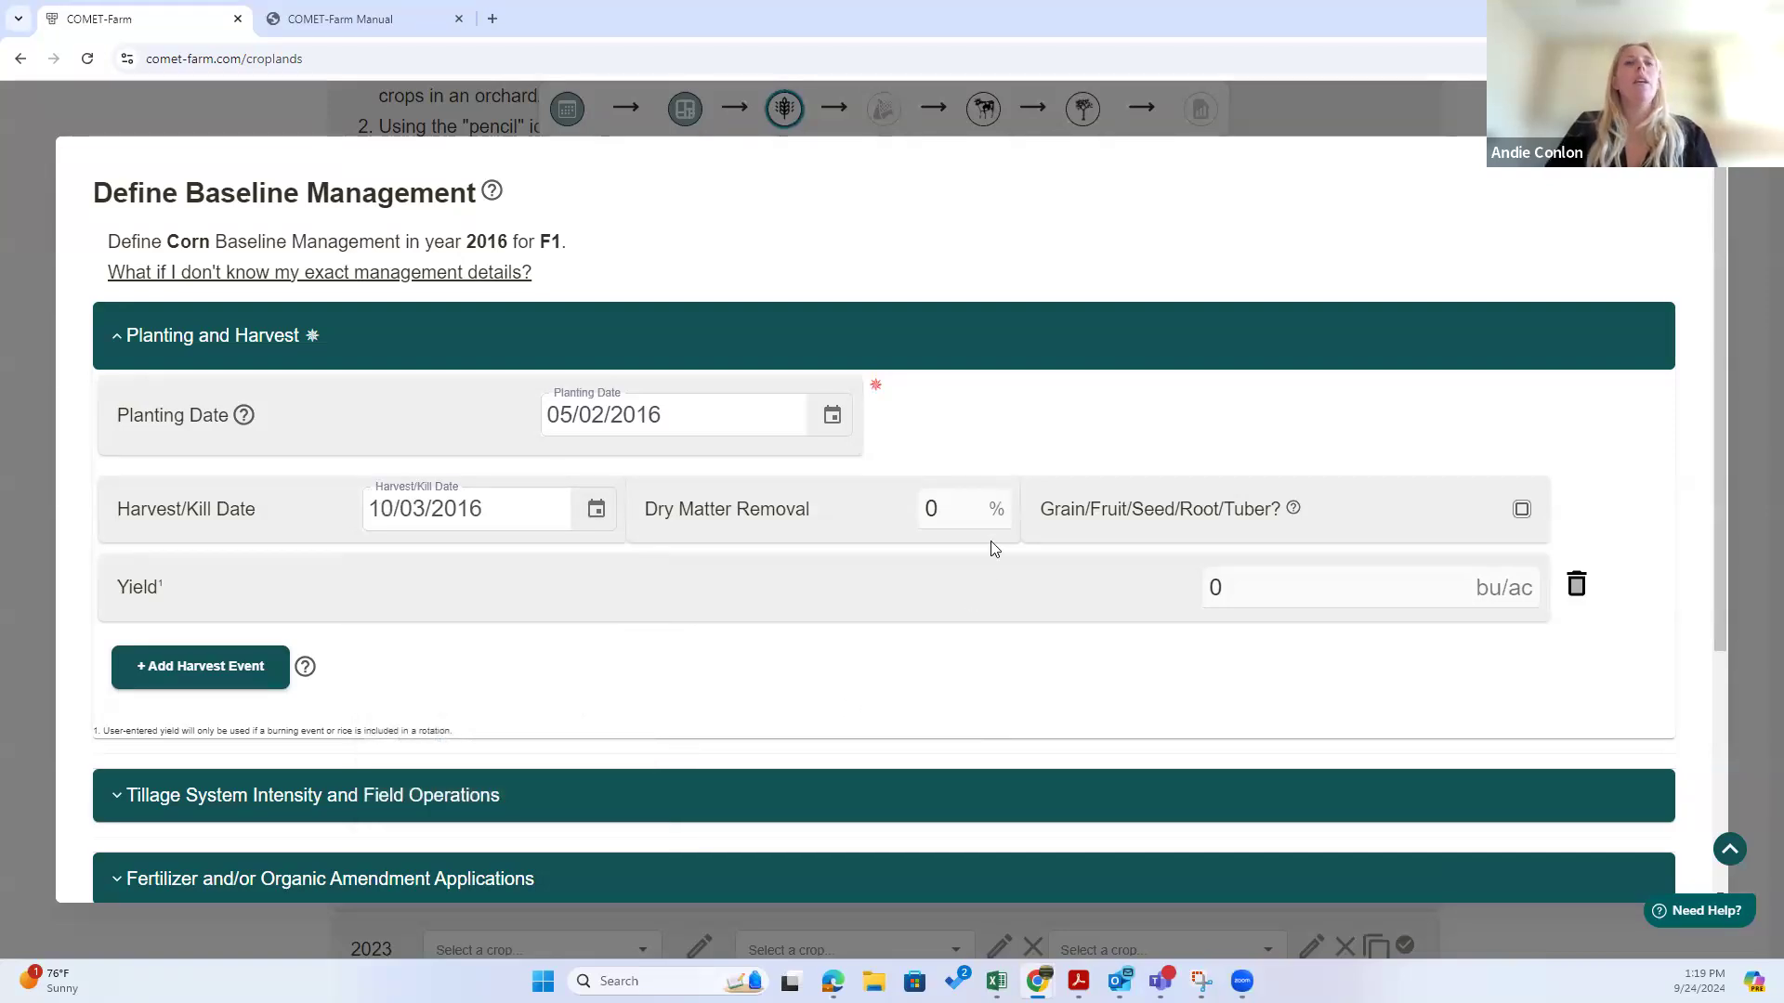
click(1524, 512)
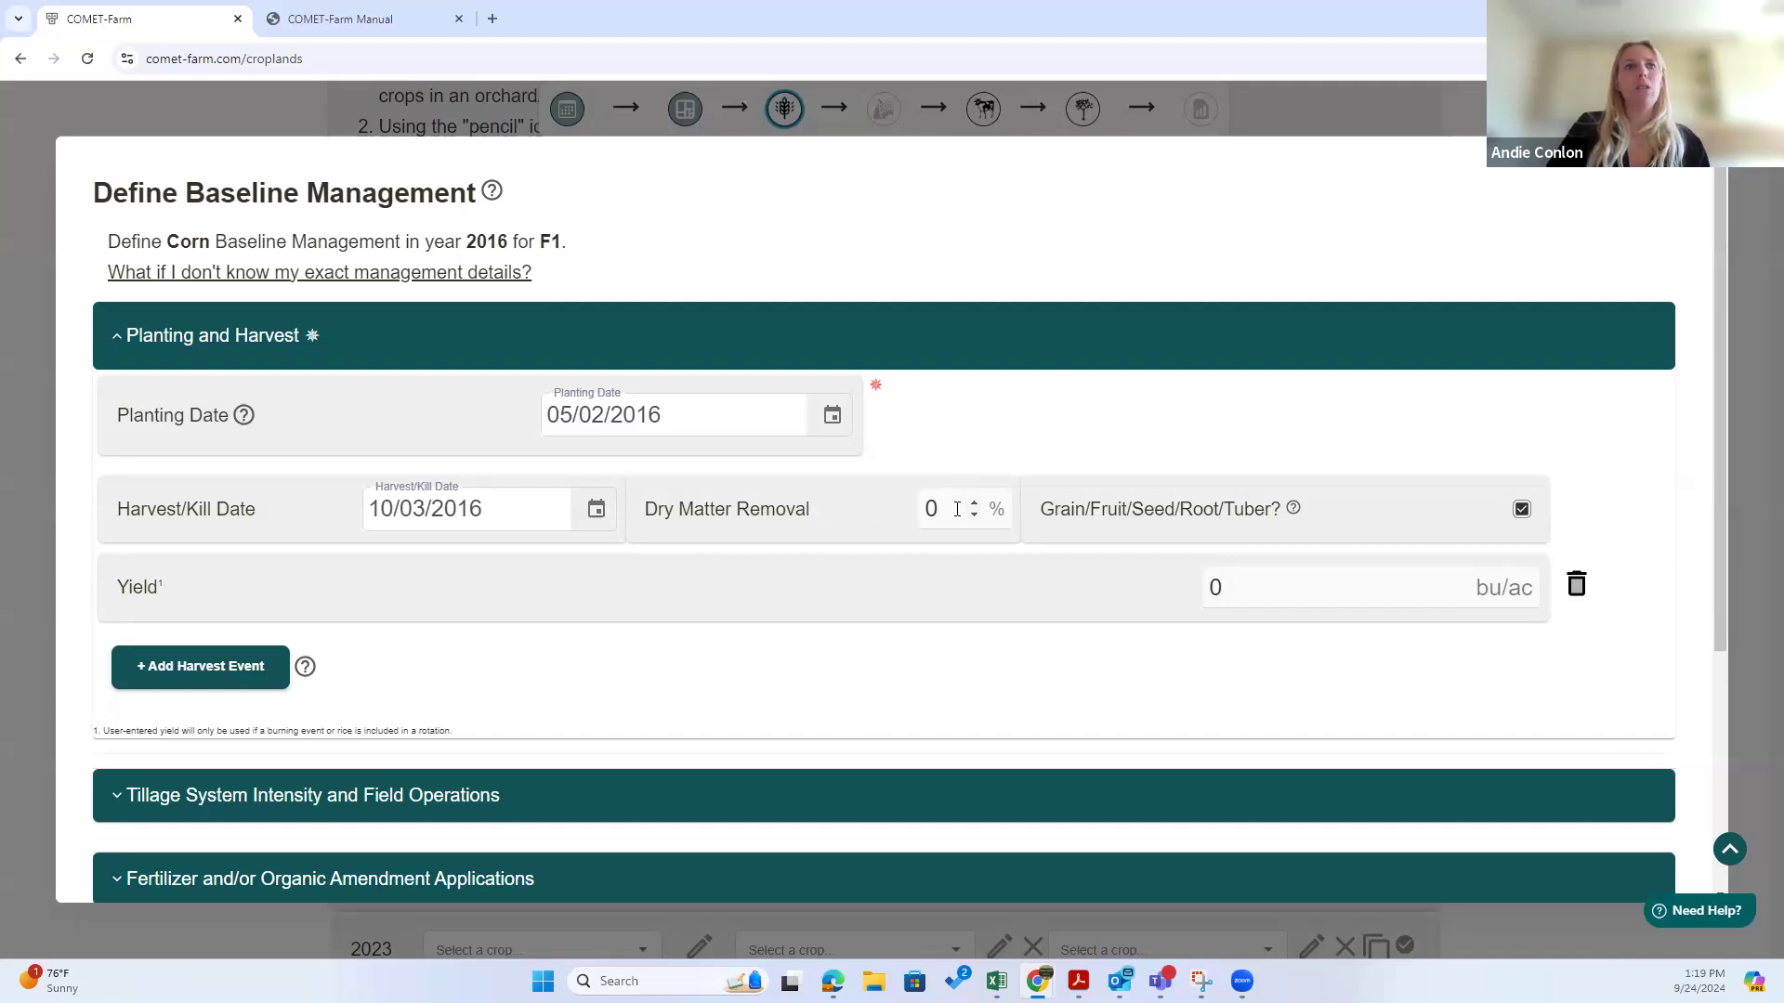
drag(1087, 509, 1030, 514)
click(1119, 443)
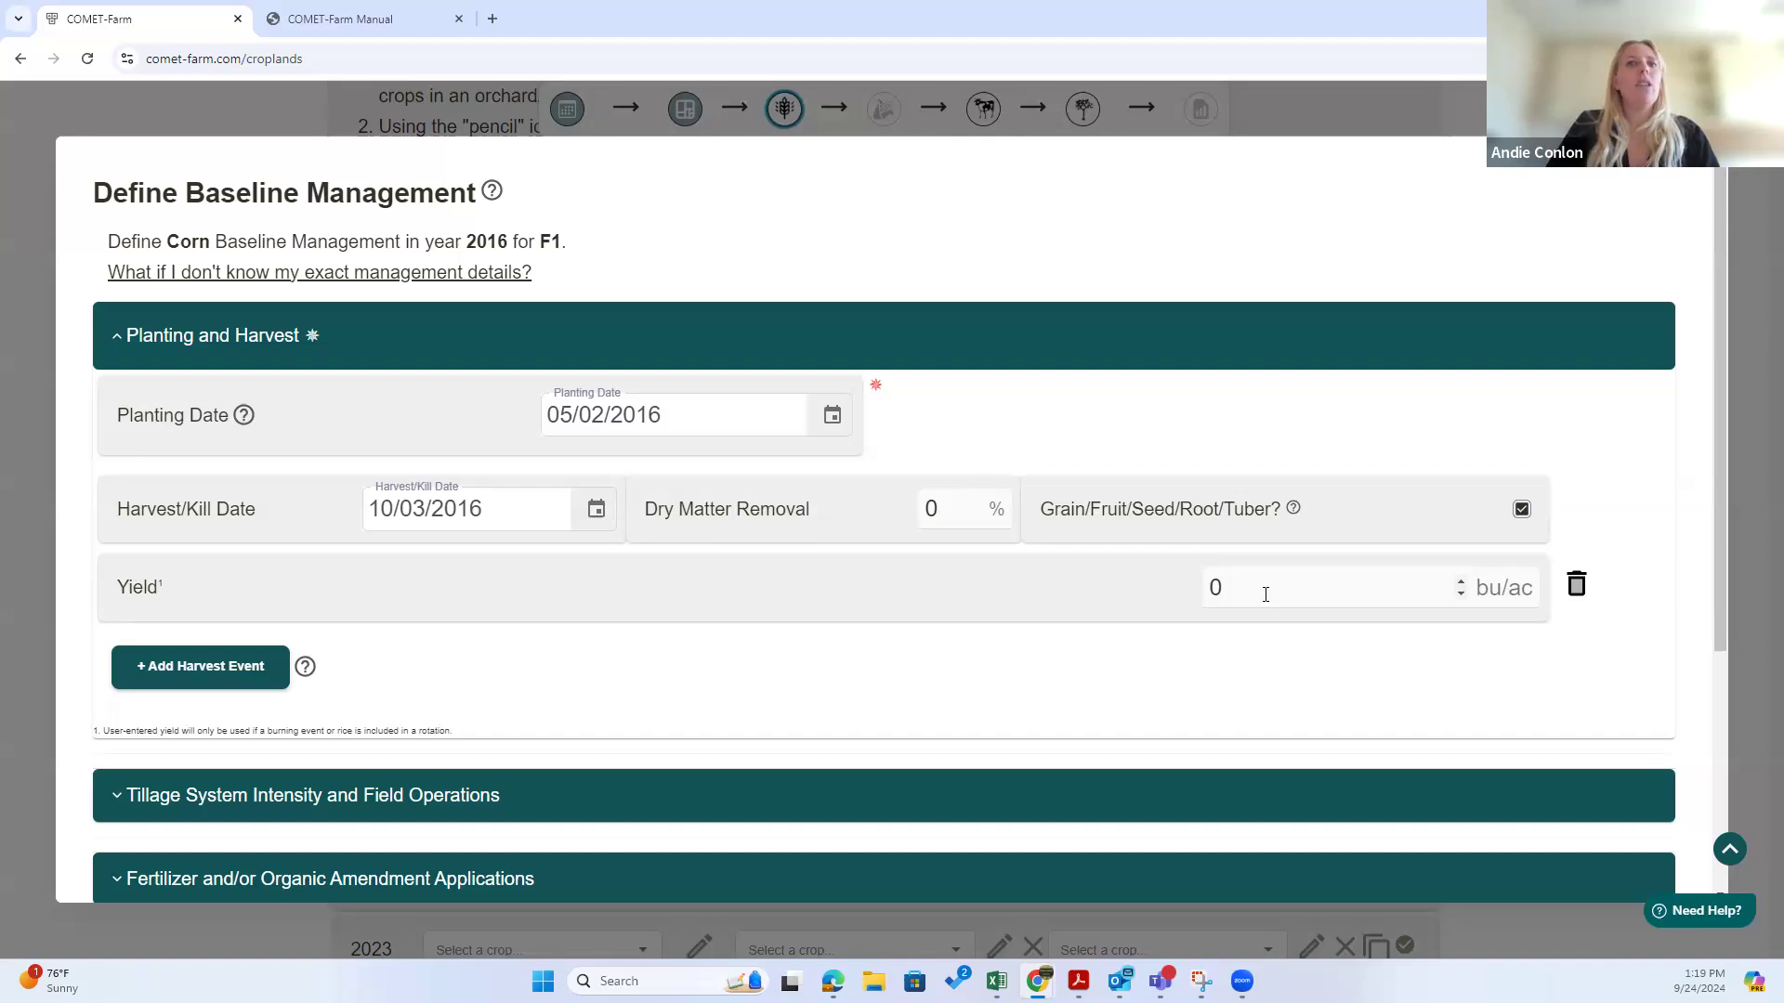
Step: Highlight the footnote on user-entered yield and set the corn yield to 114 bu/ac
drag(456, 731, 76, 745)
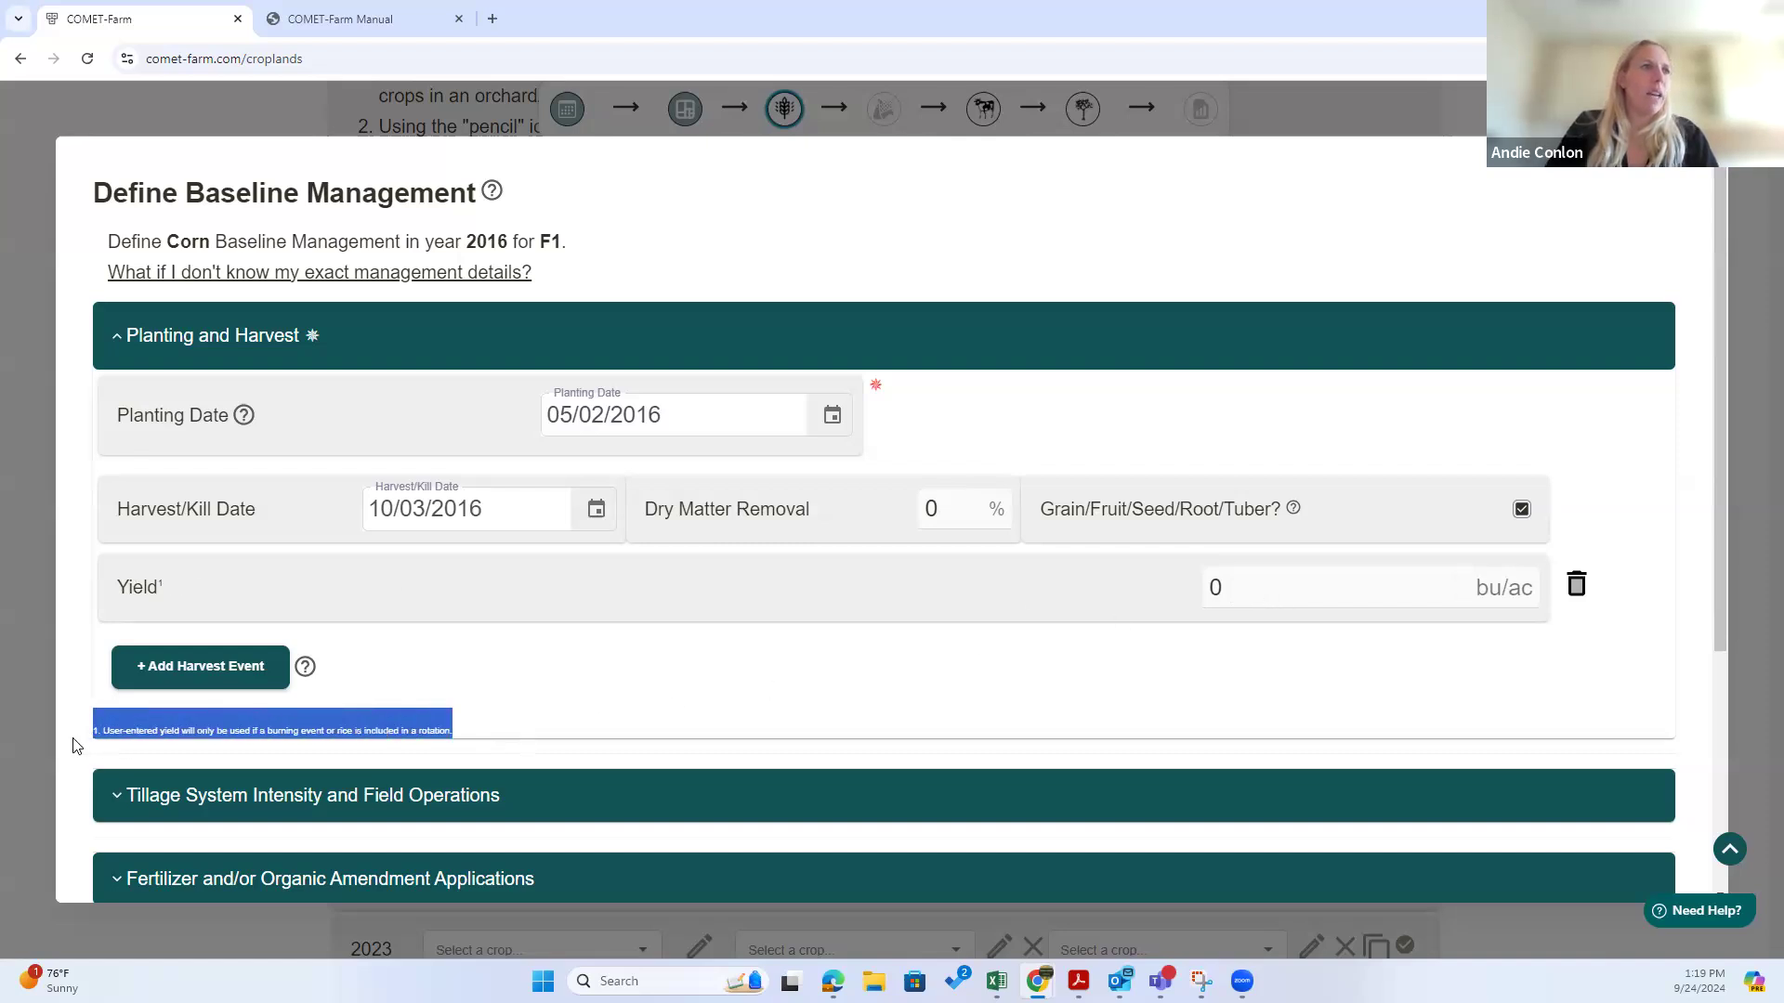
click(561, 724)
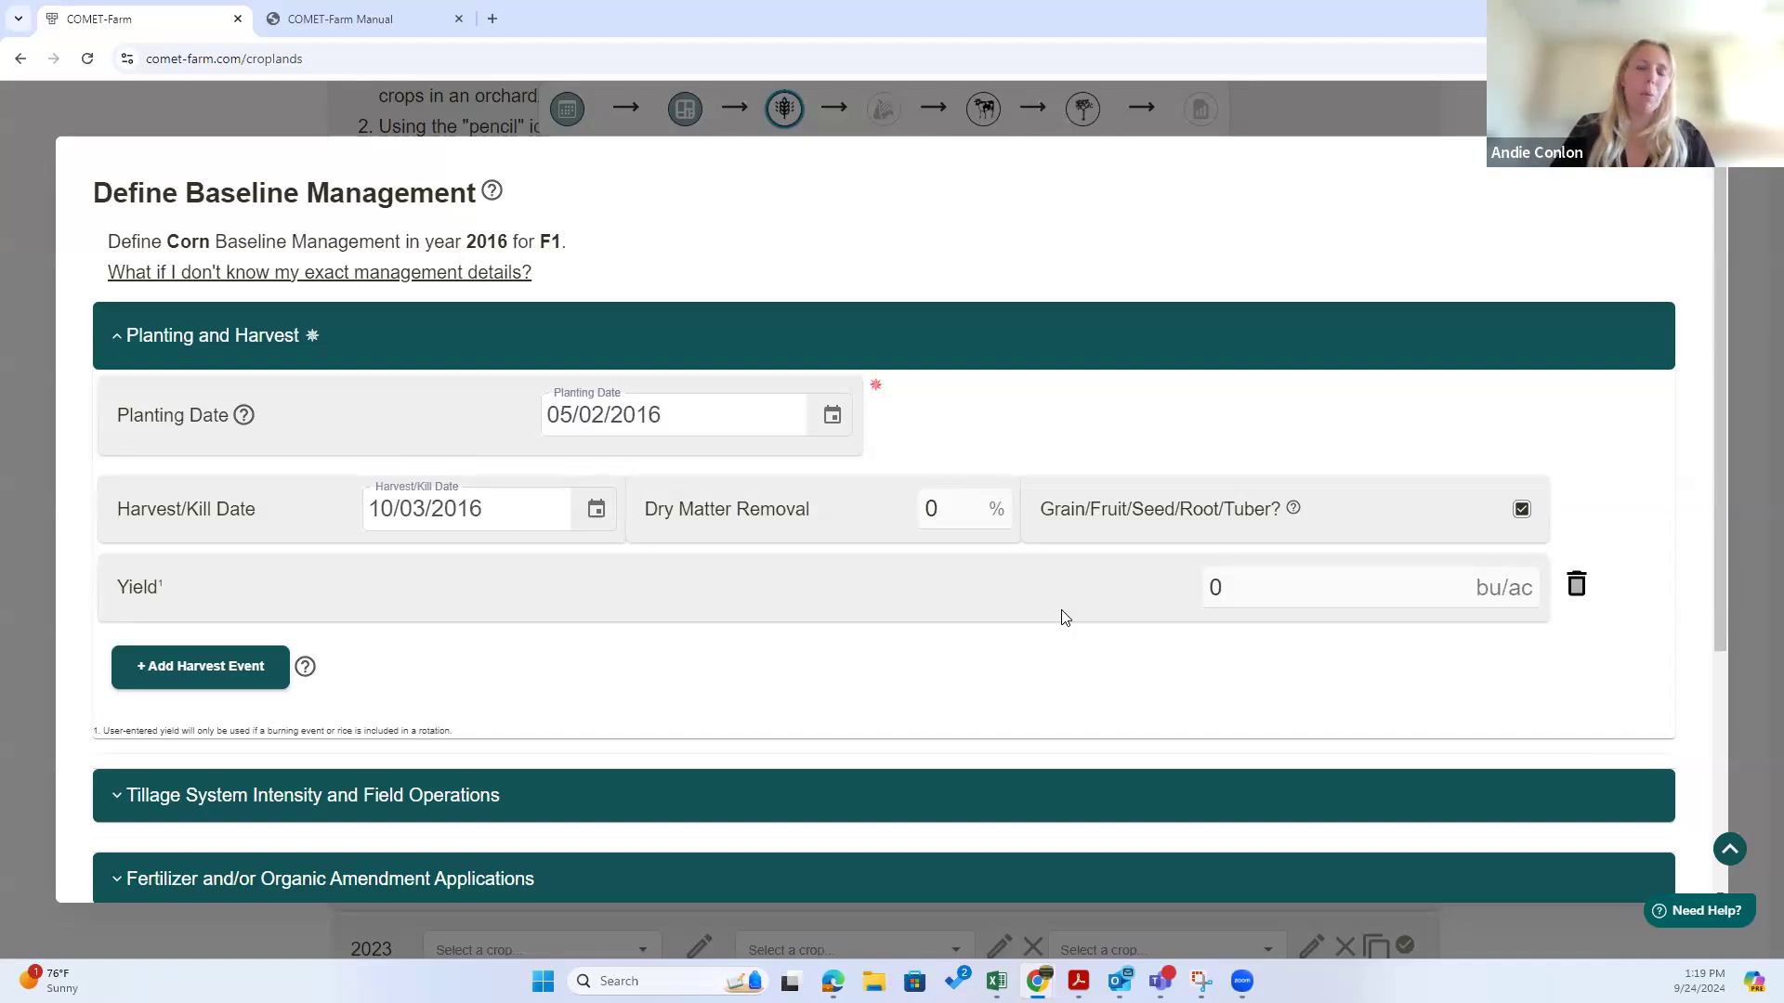
click(1297, 580)
text(114)
click(1161, 706)
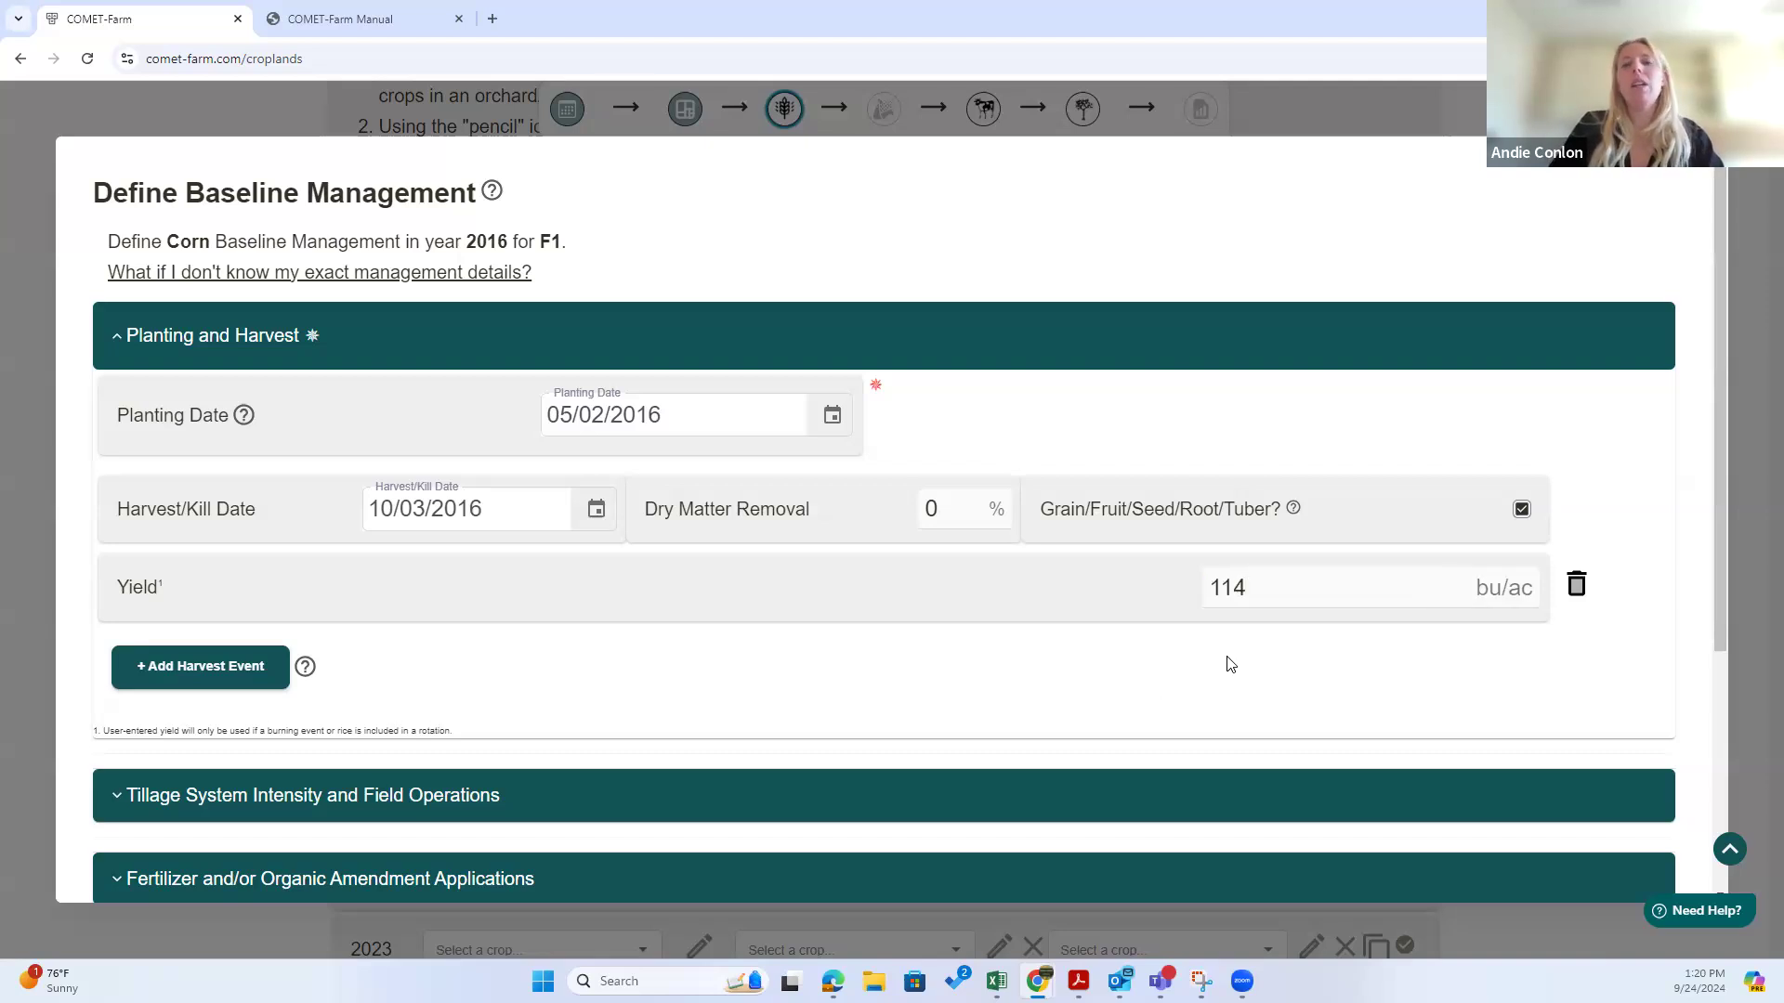
drag(1254, 587, 1175, 589)
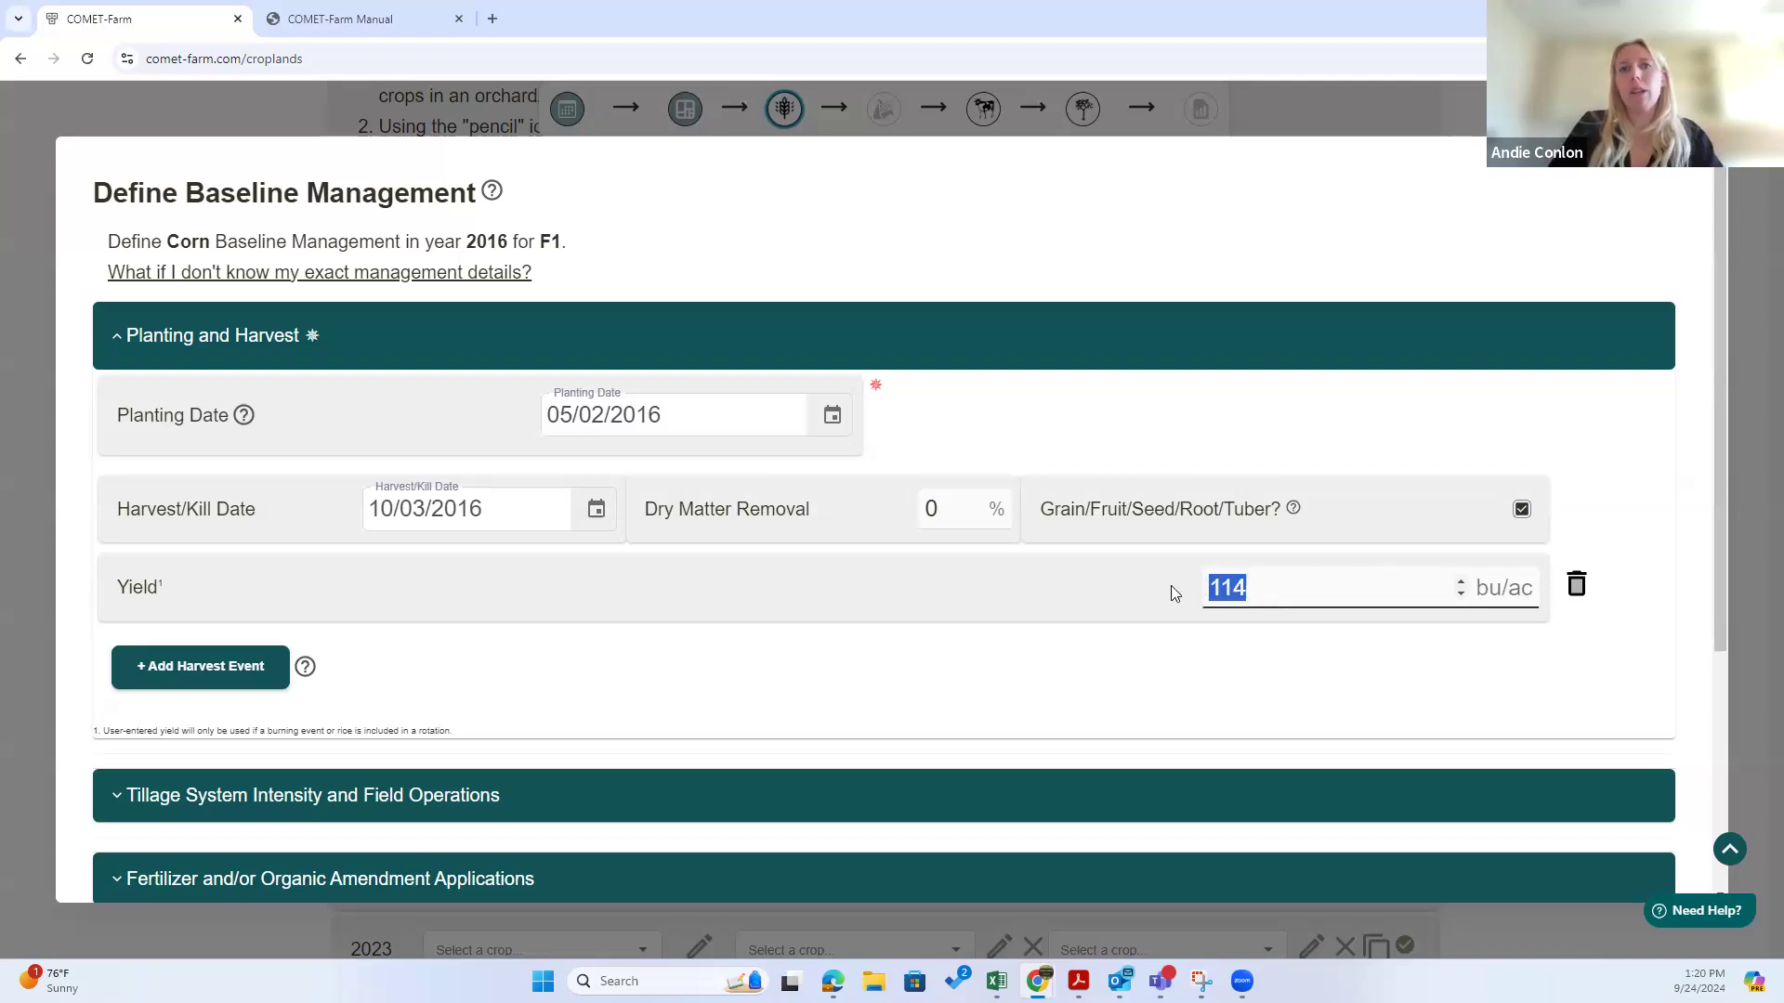
click(1178, 669)
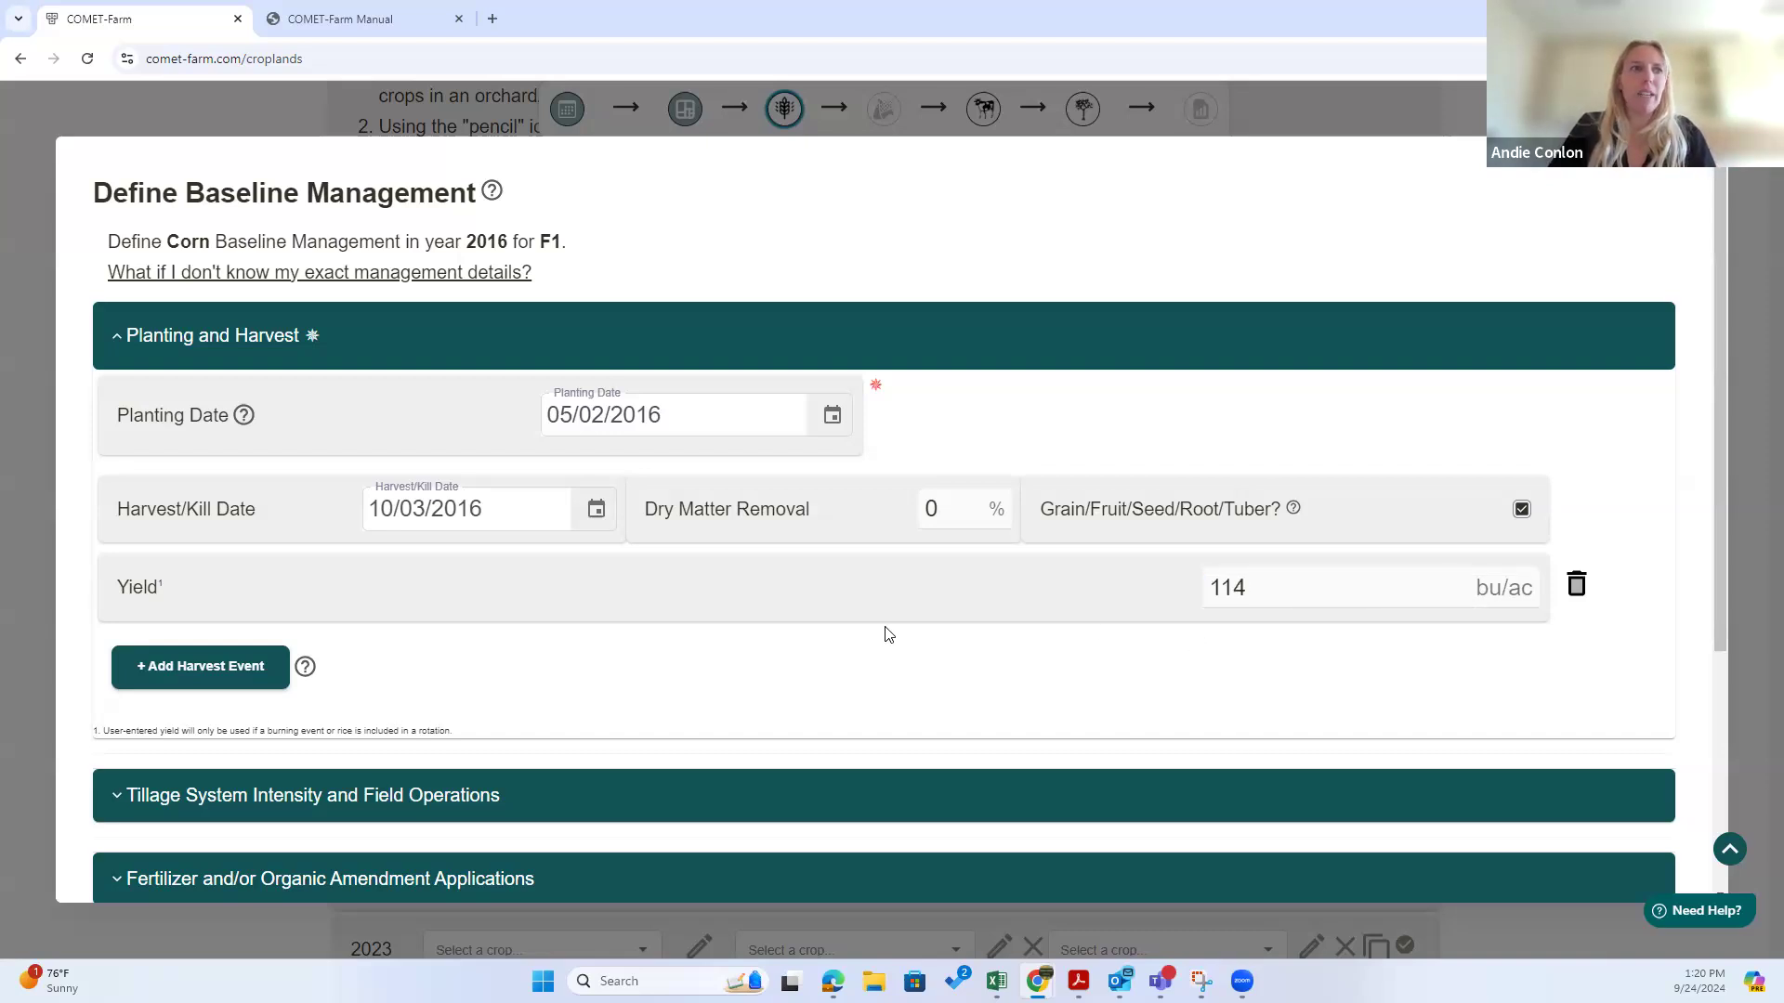
Step: Open the Tillage System Intensity and Field Operations section and review the intensity options for the pre-planting/planting season
scroll(651, 520, down, 3)
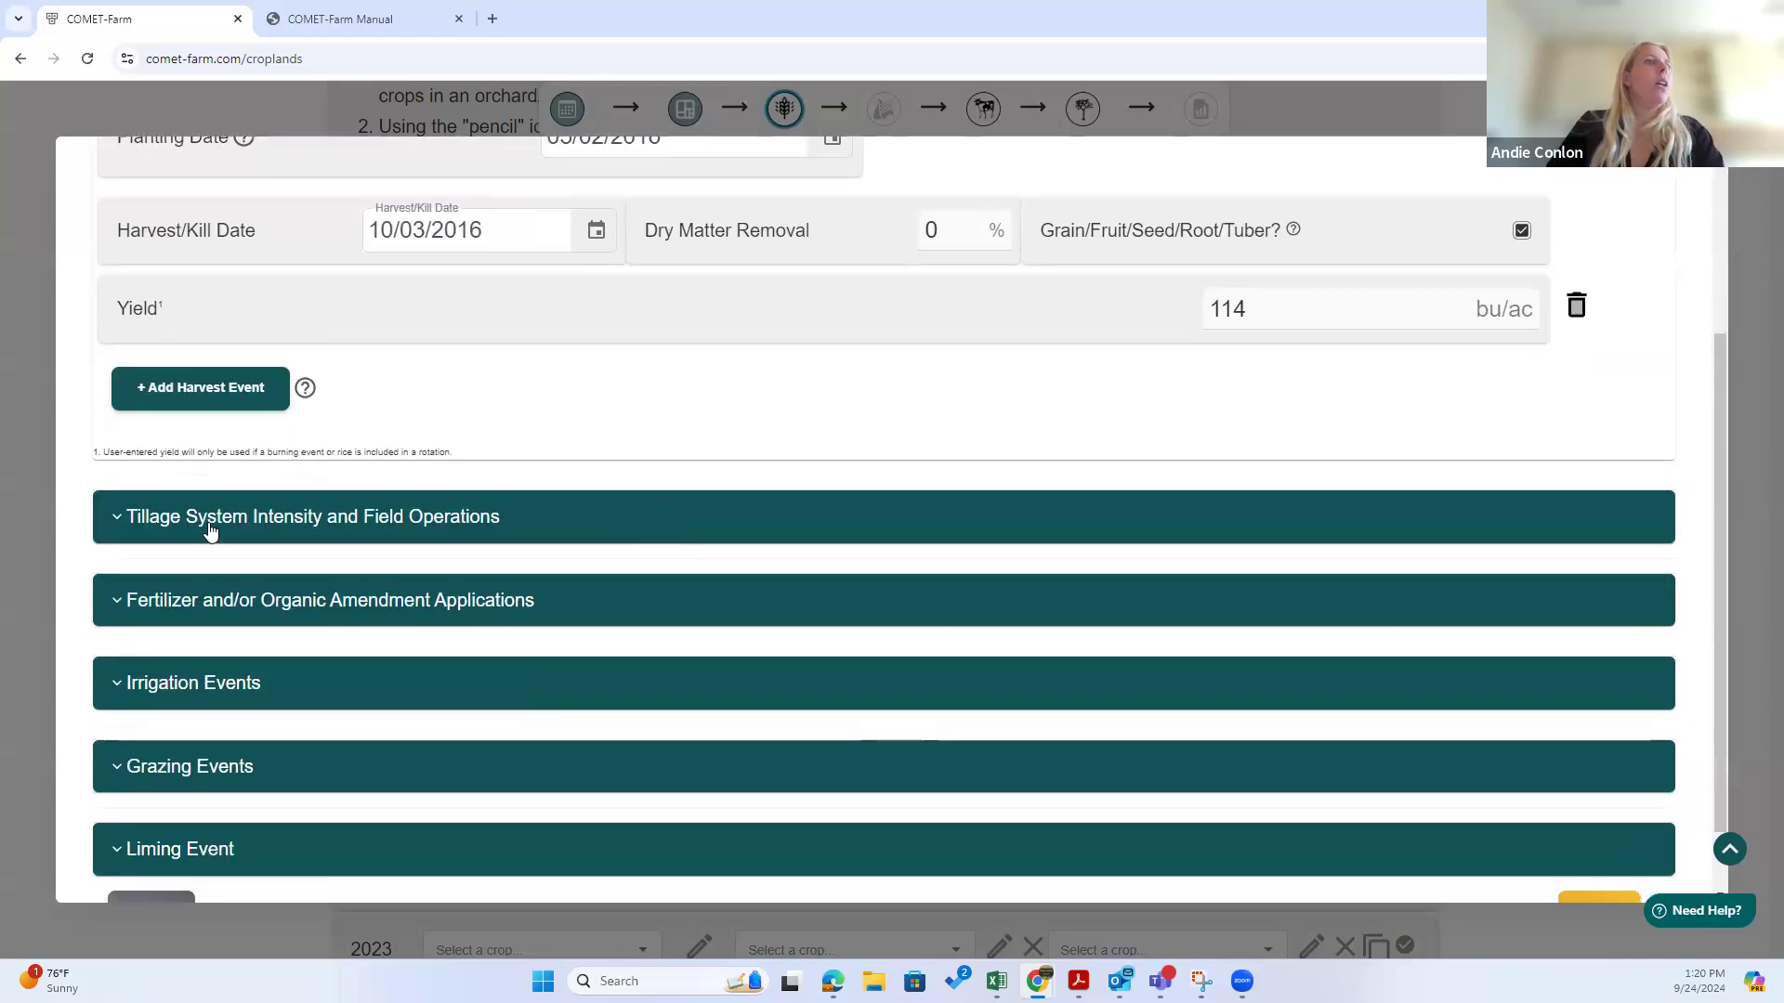
click(266, 518)
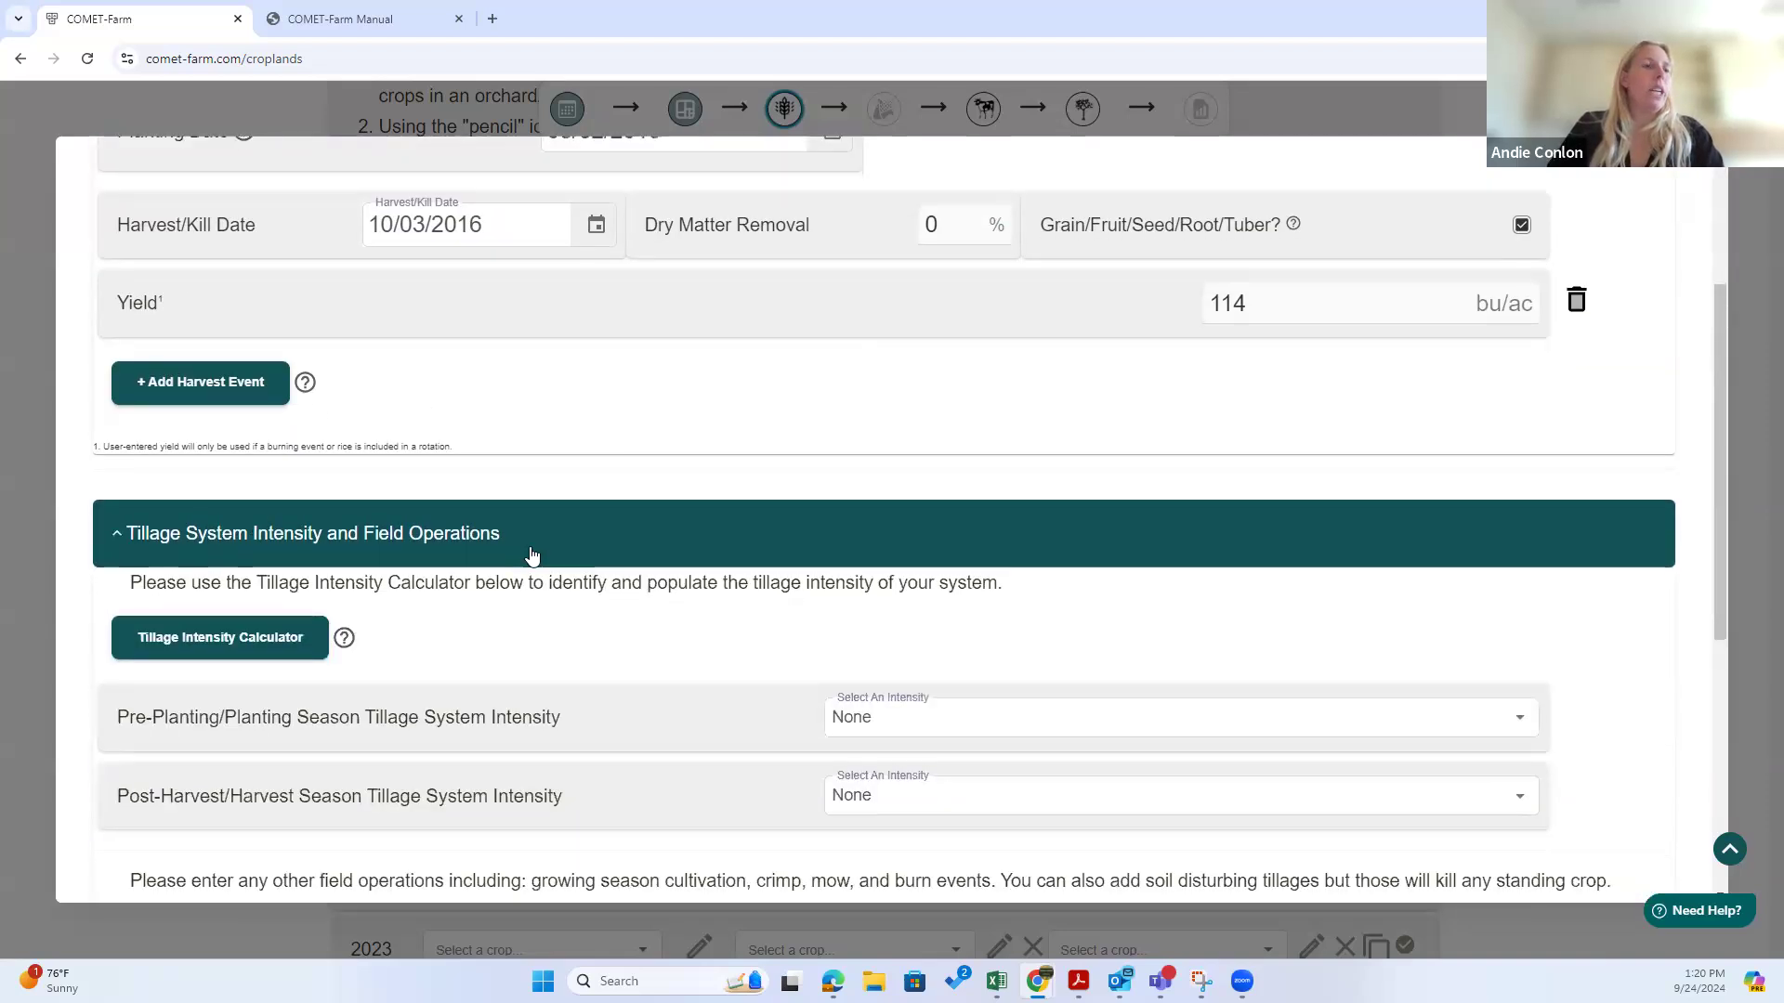
scroll(530, 558, down, 3)
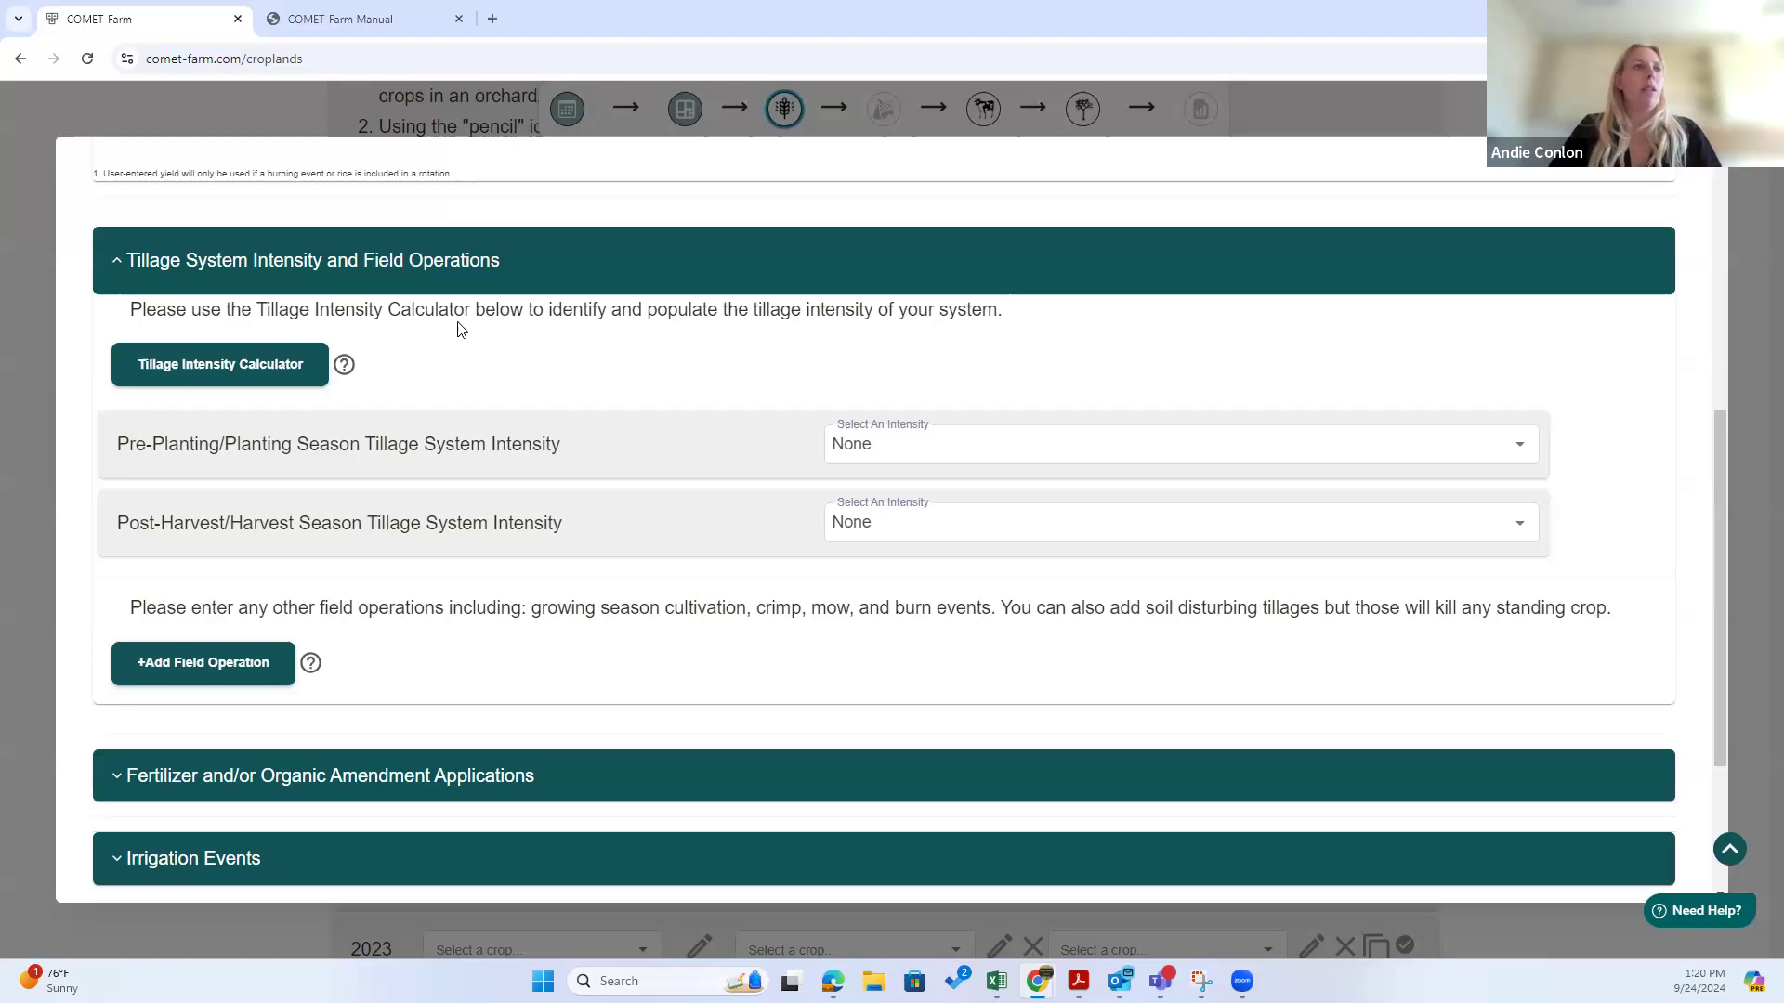
click(1530, 447)
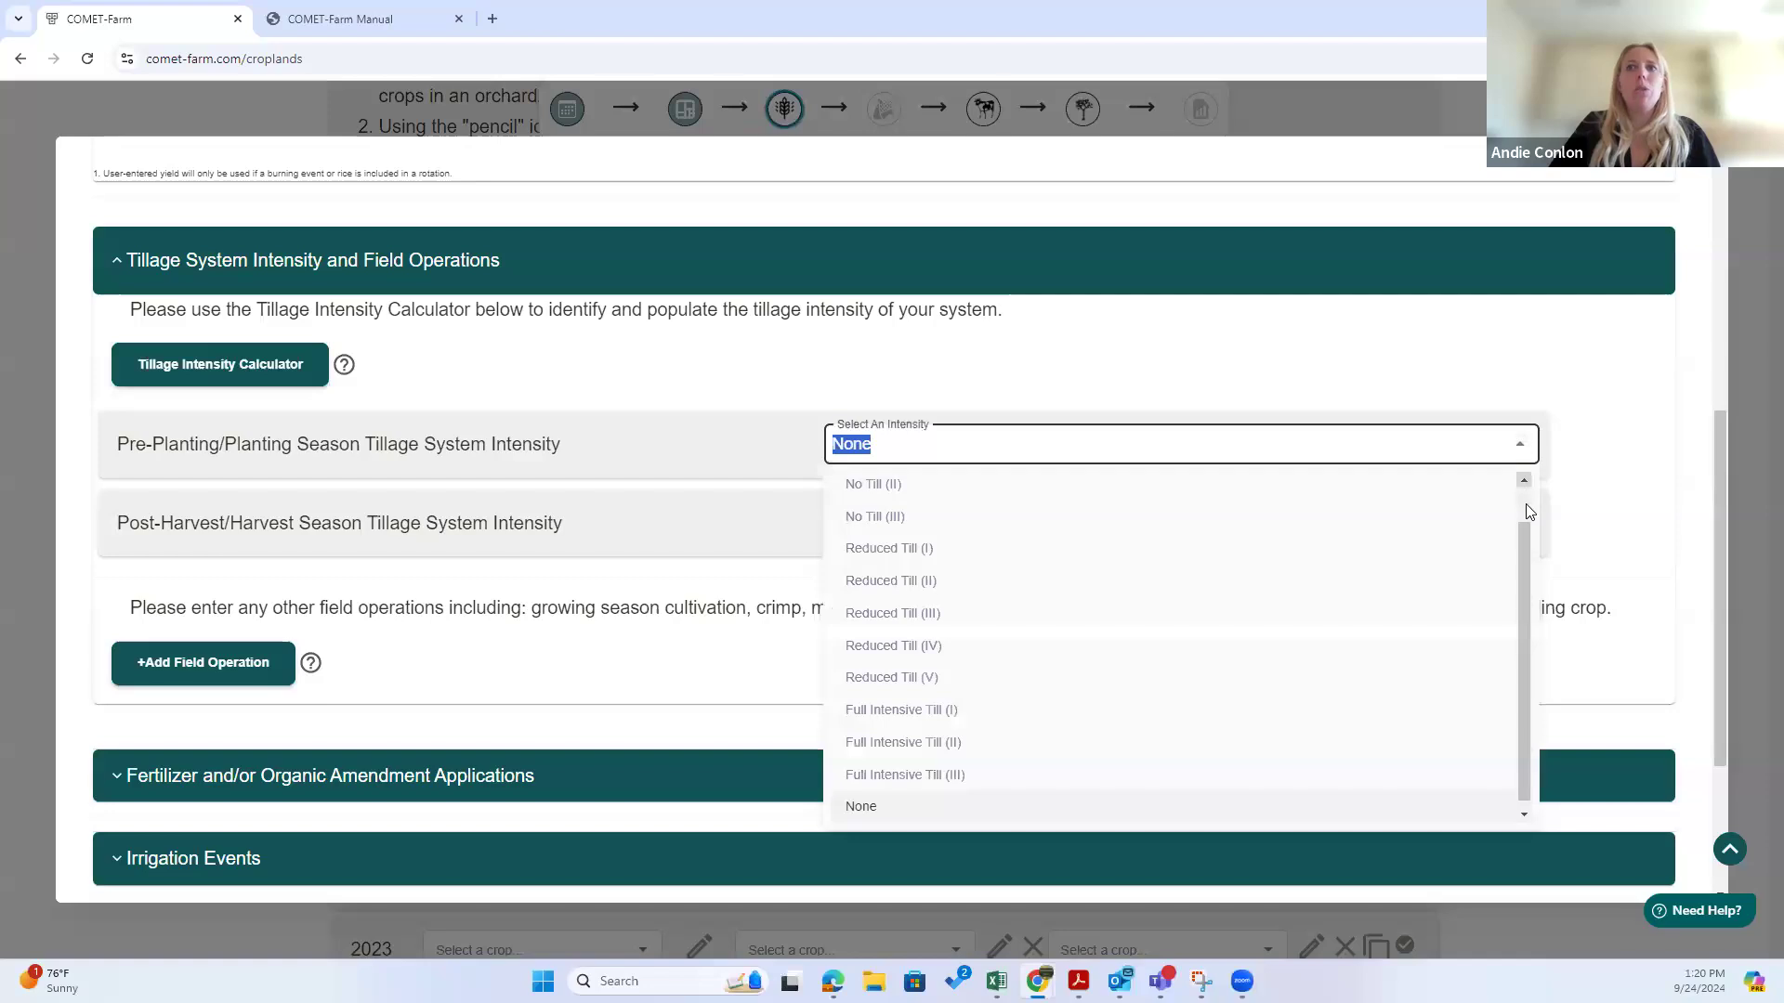
scroll(1525, 548, down, 2)
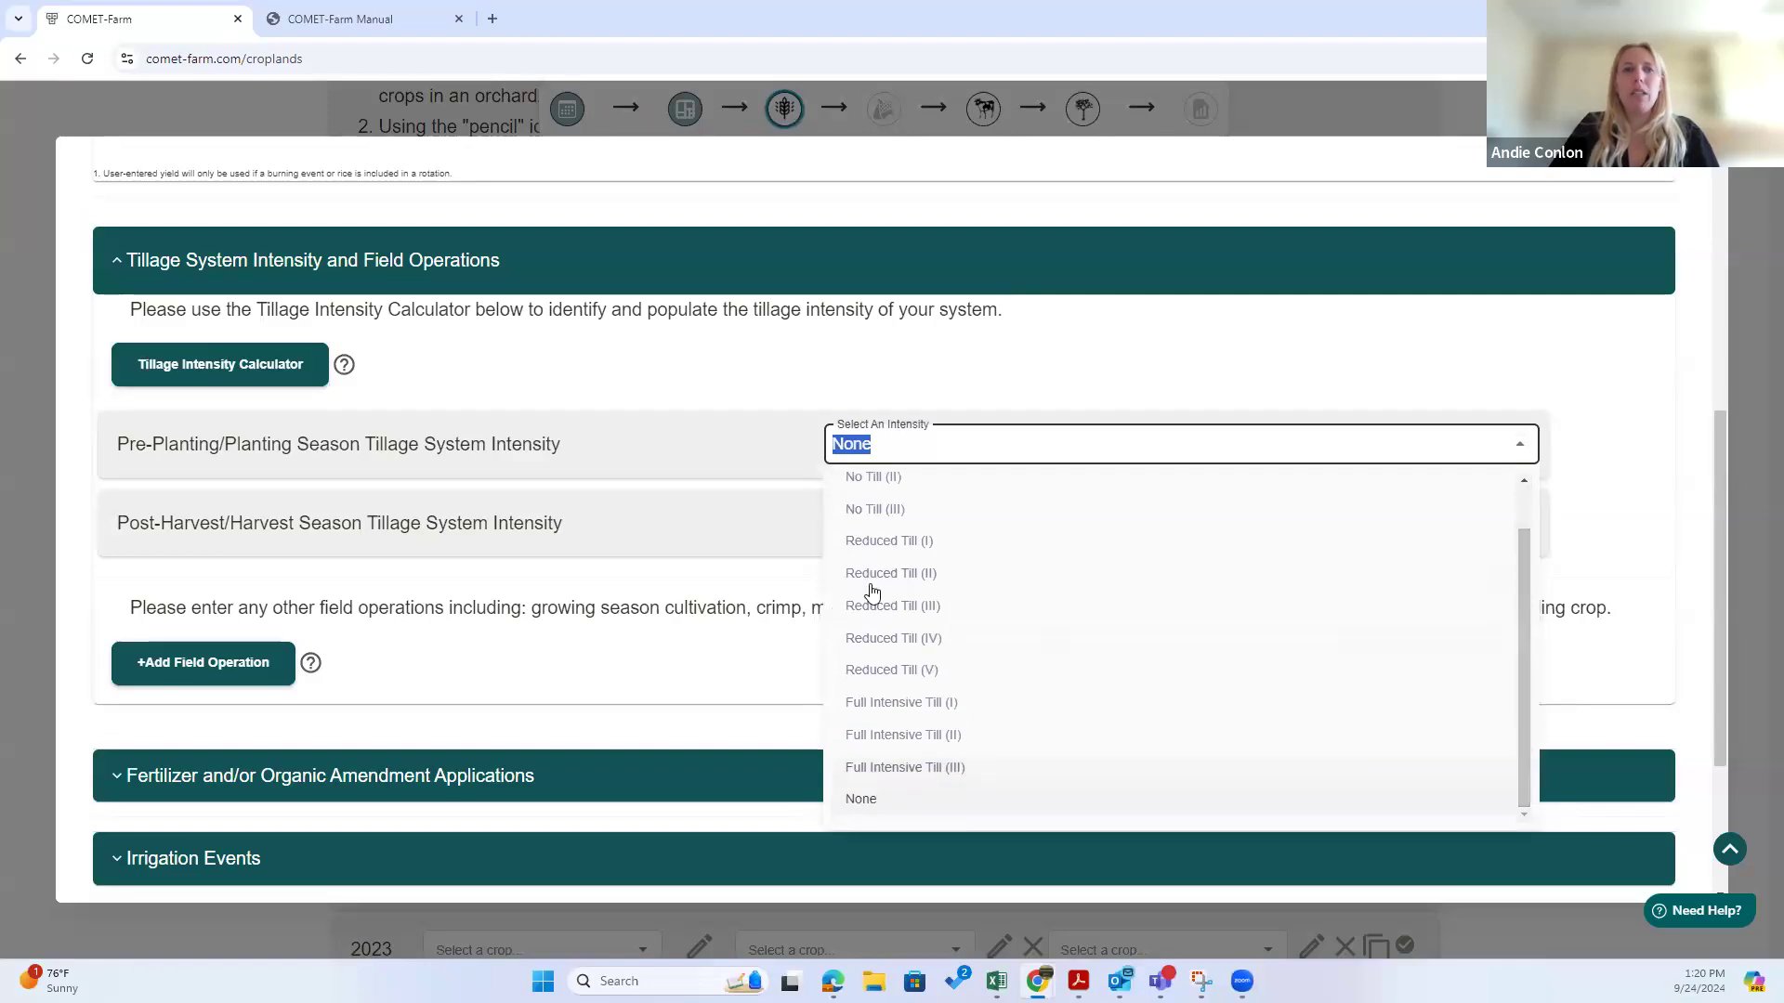
click(738, 387)
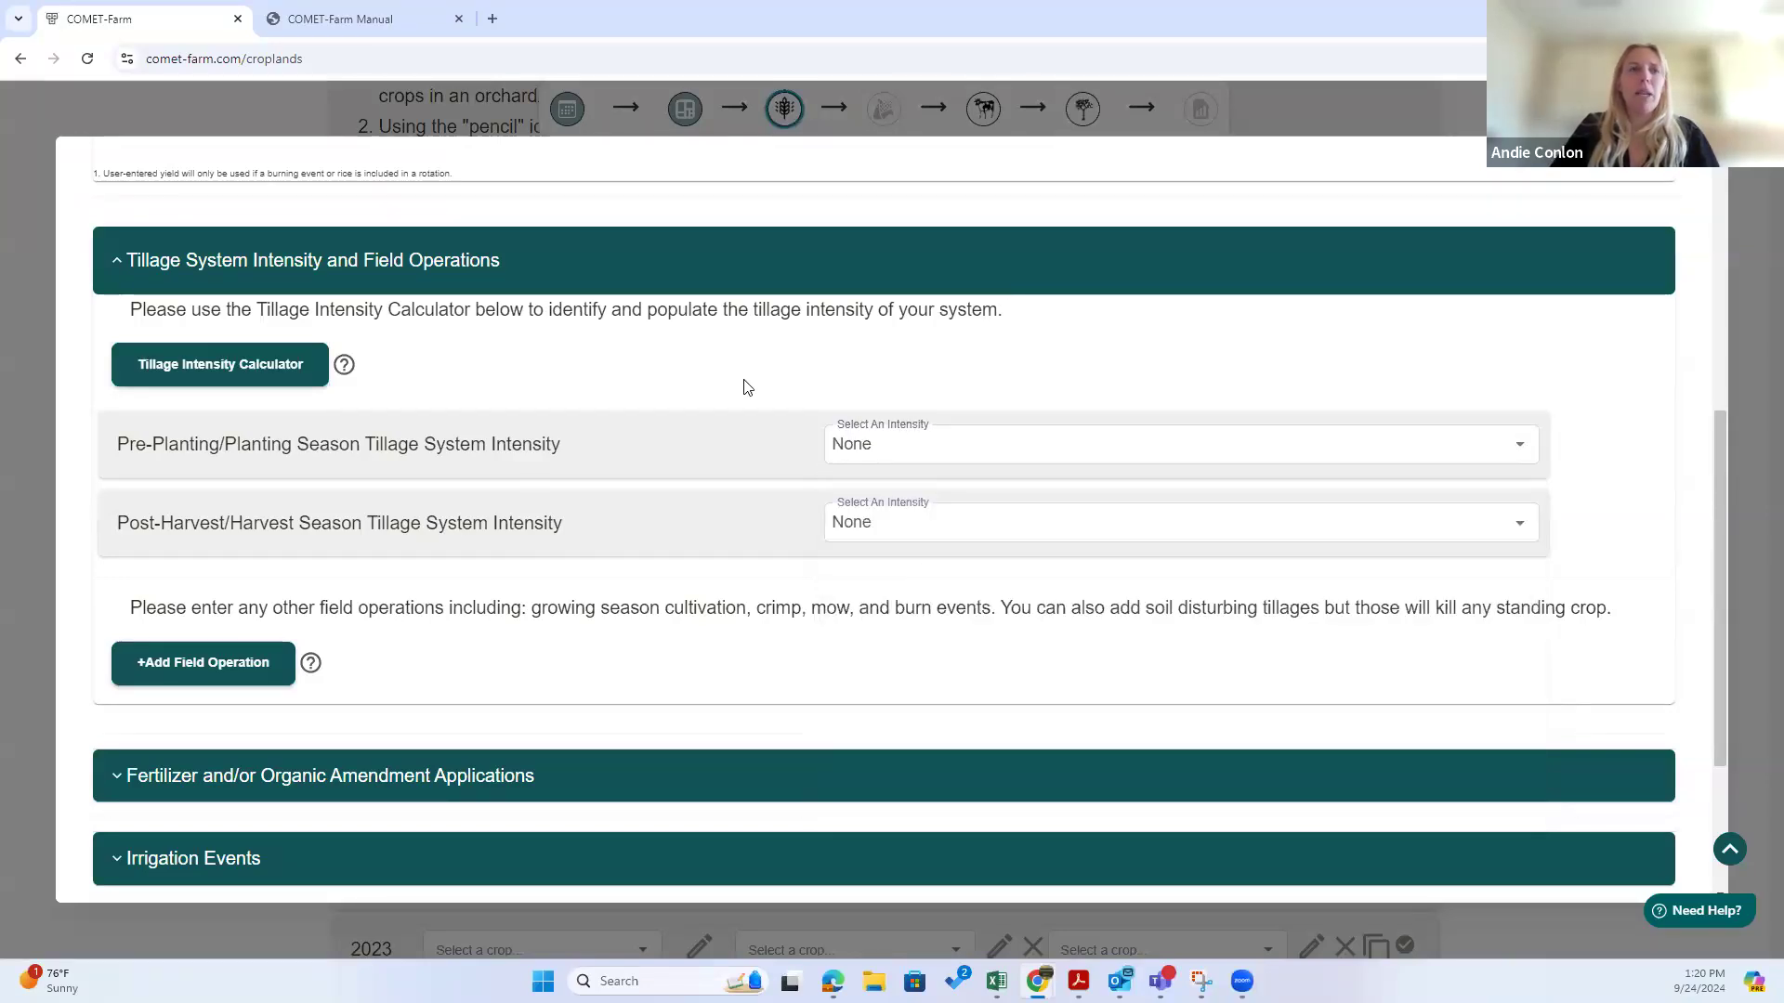
click(1524, 449)
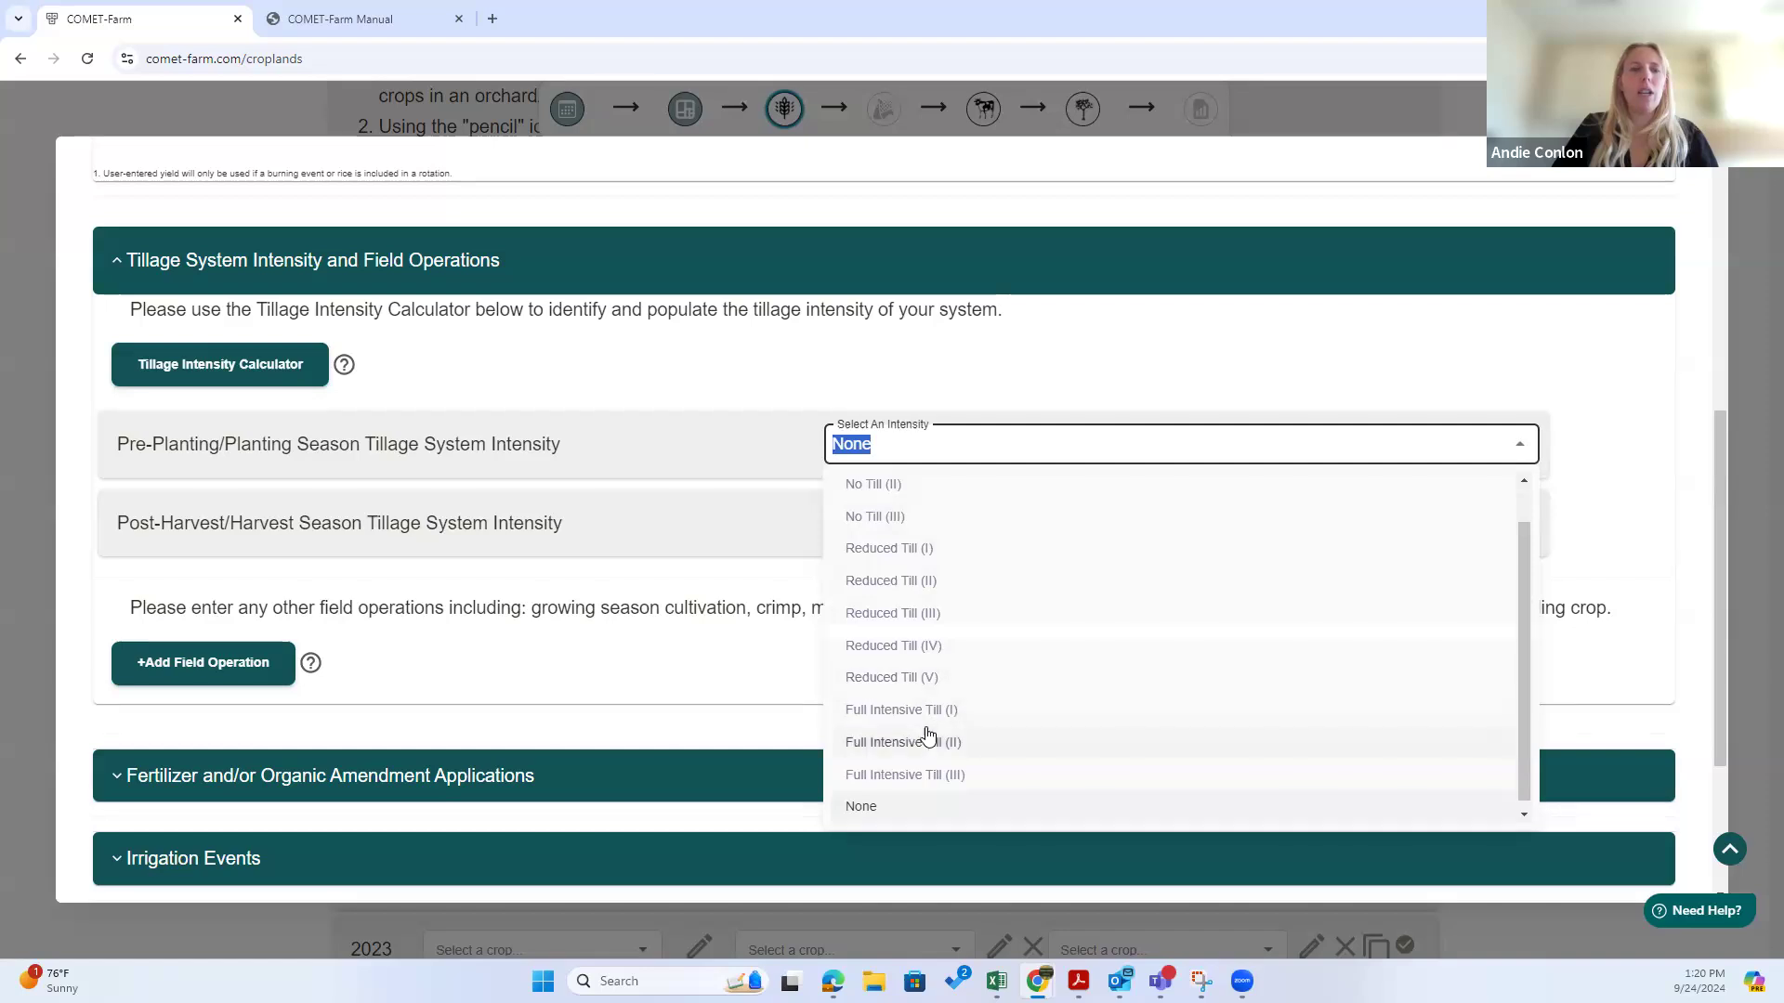
click(691, 397)
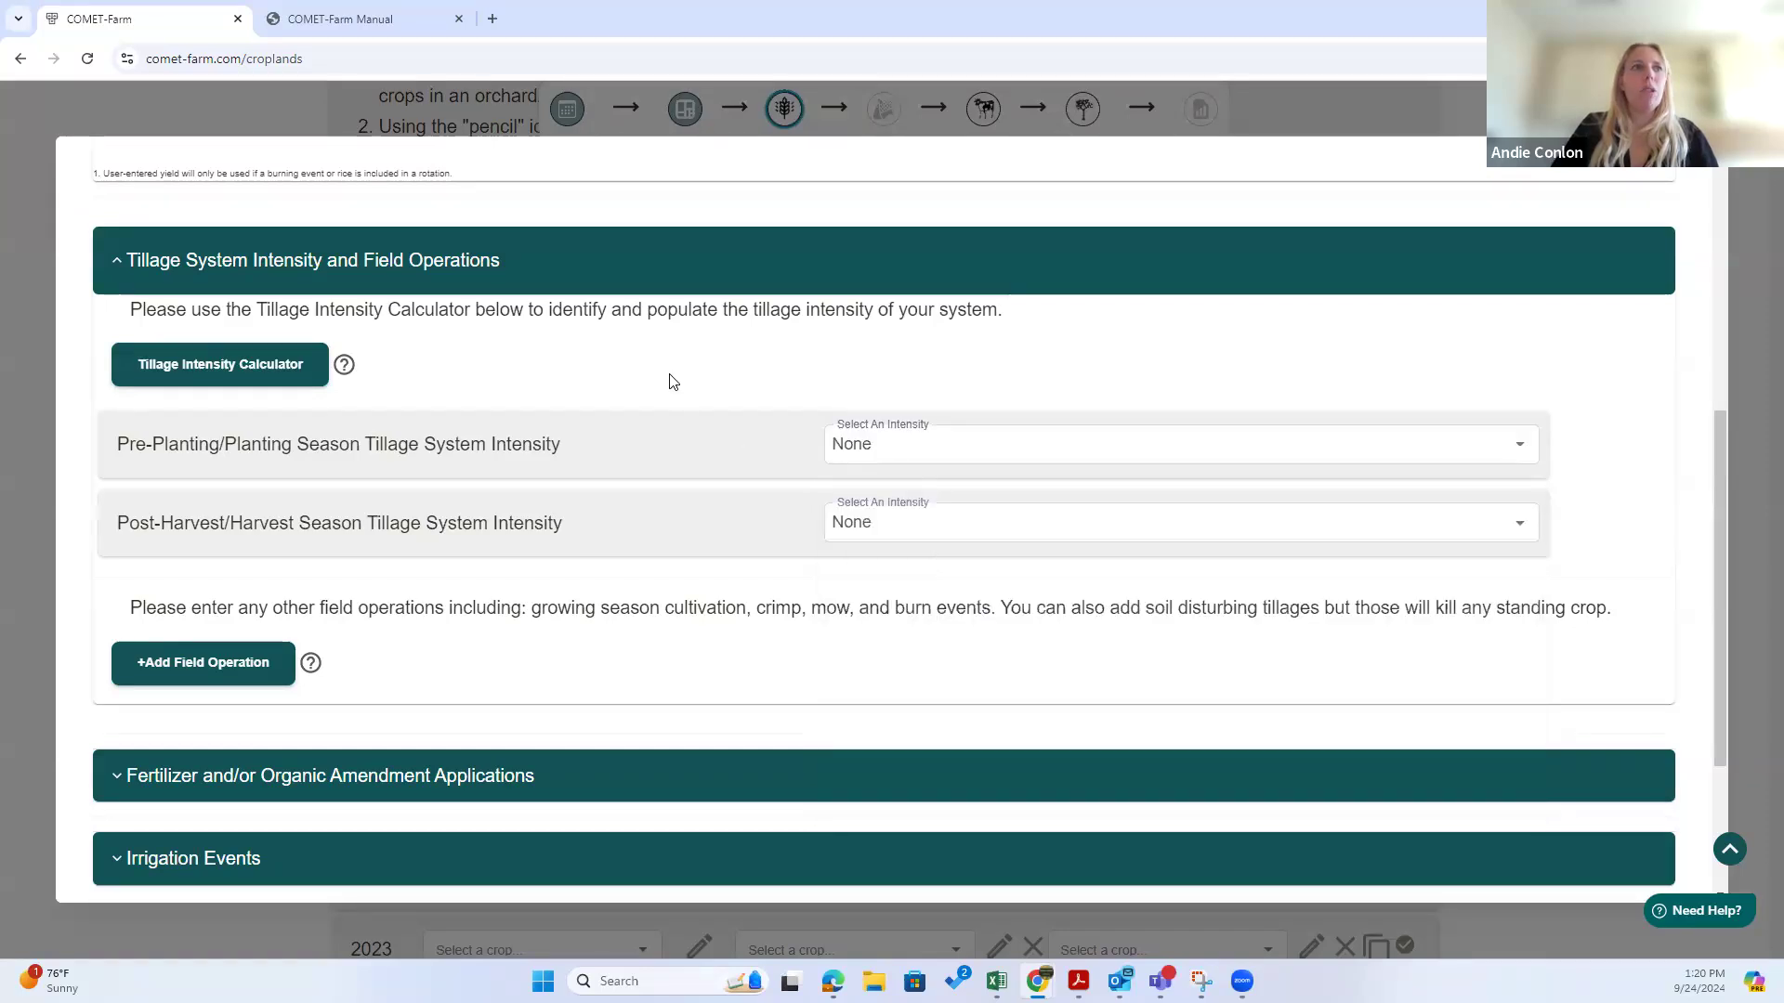
Step: Review the guide on tillage categories and intensity ranges, and open the Tillage Intensity Calculator
click(345, 365)
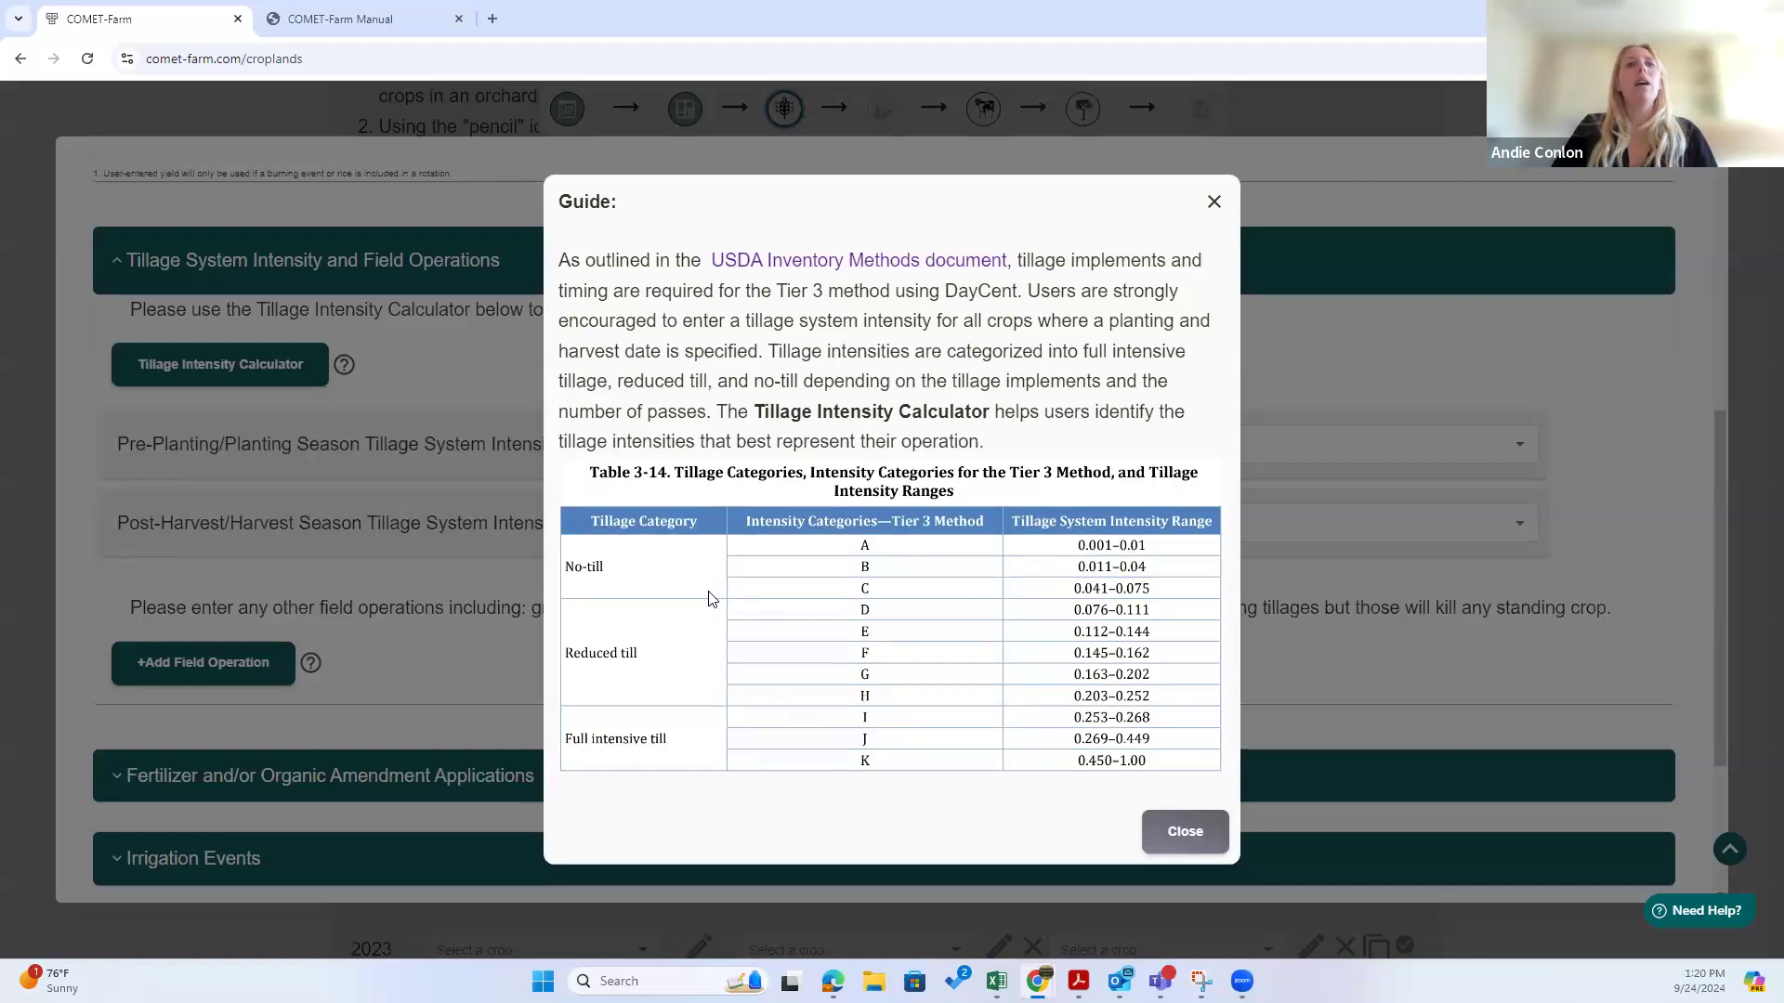
click(1213, 202)
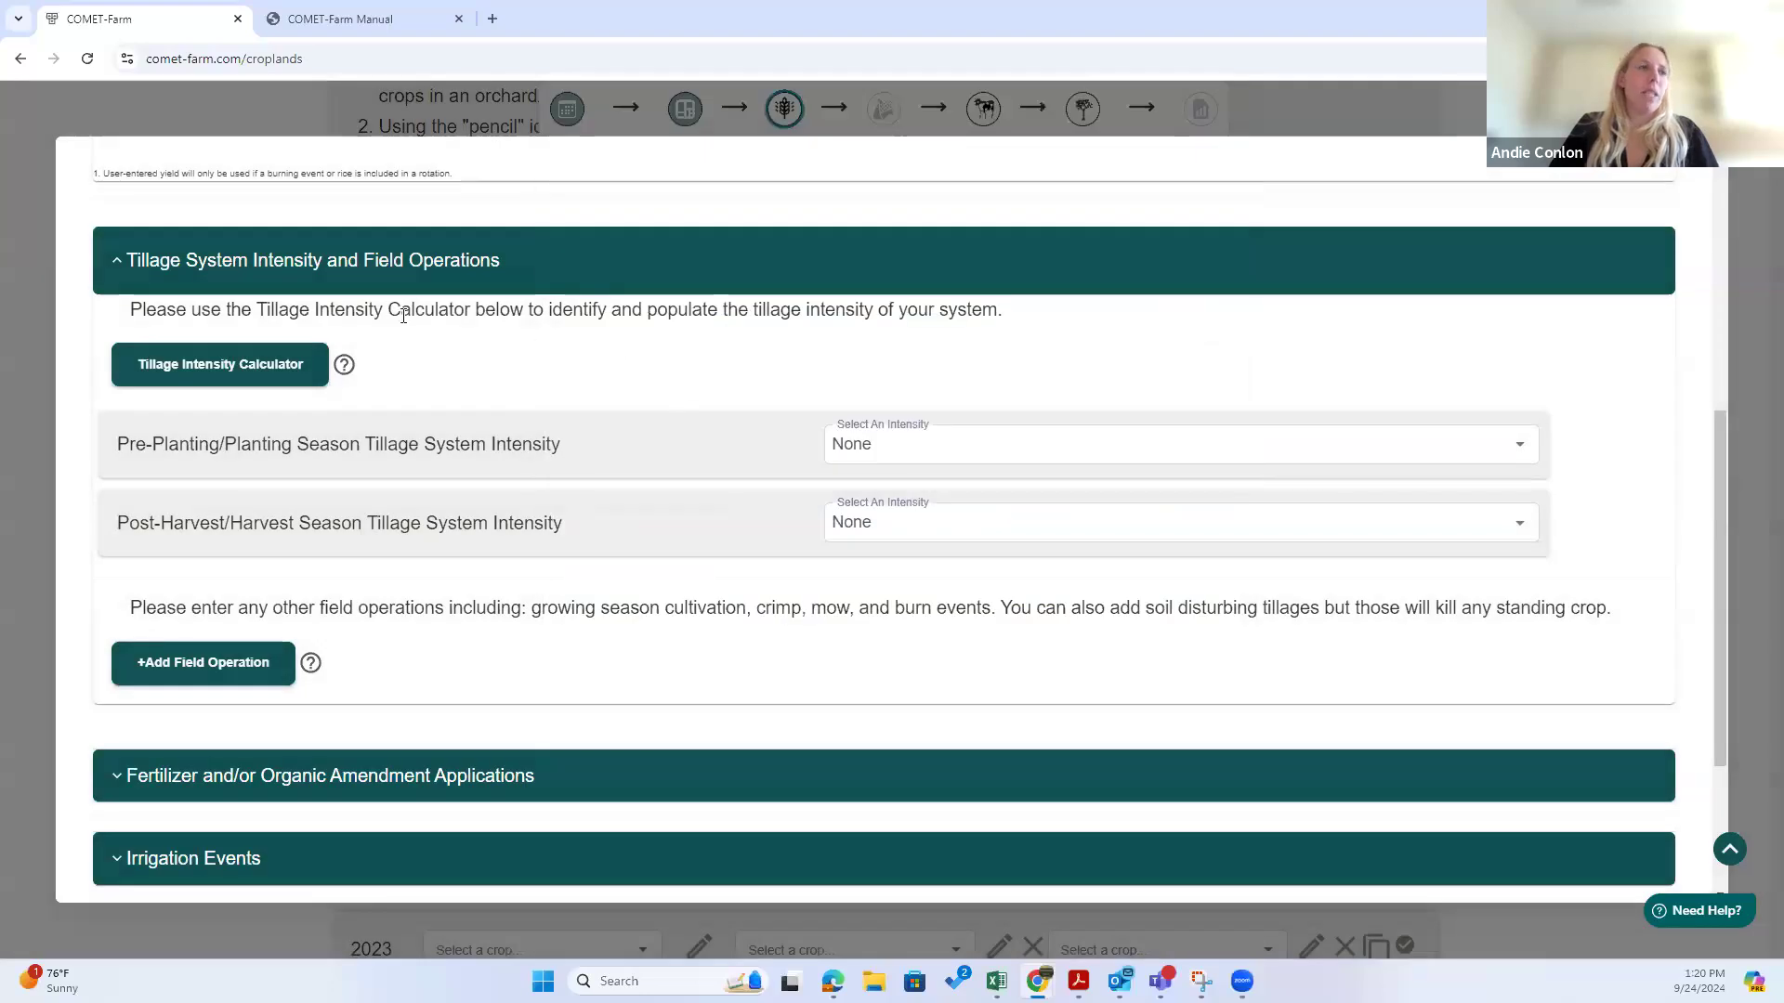
click(249, 376)
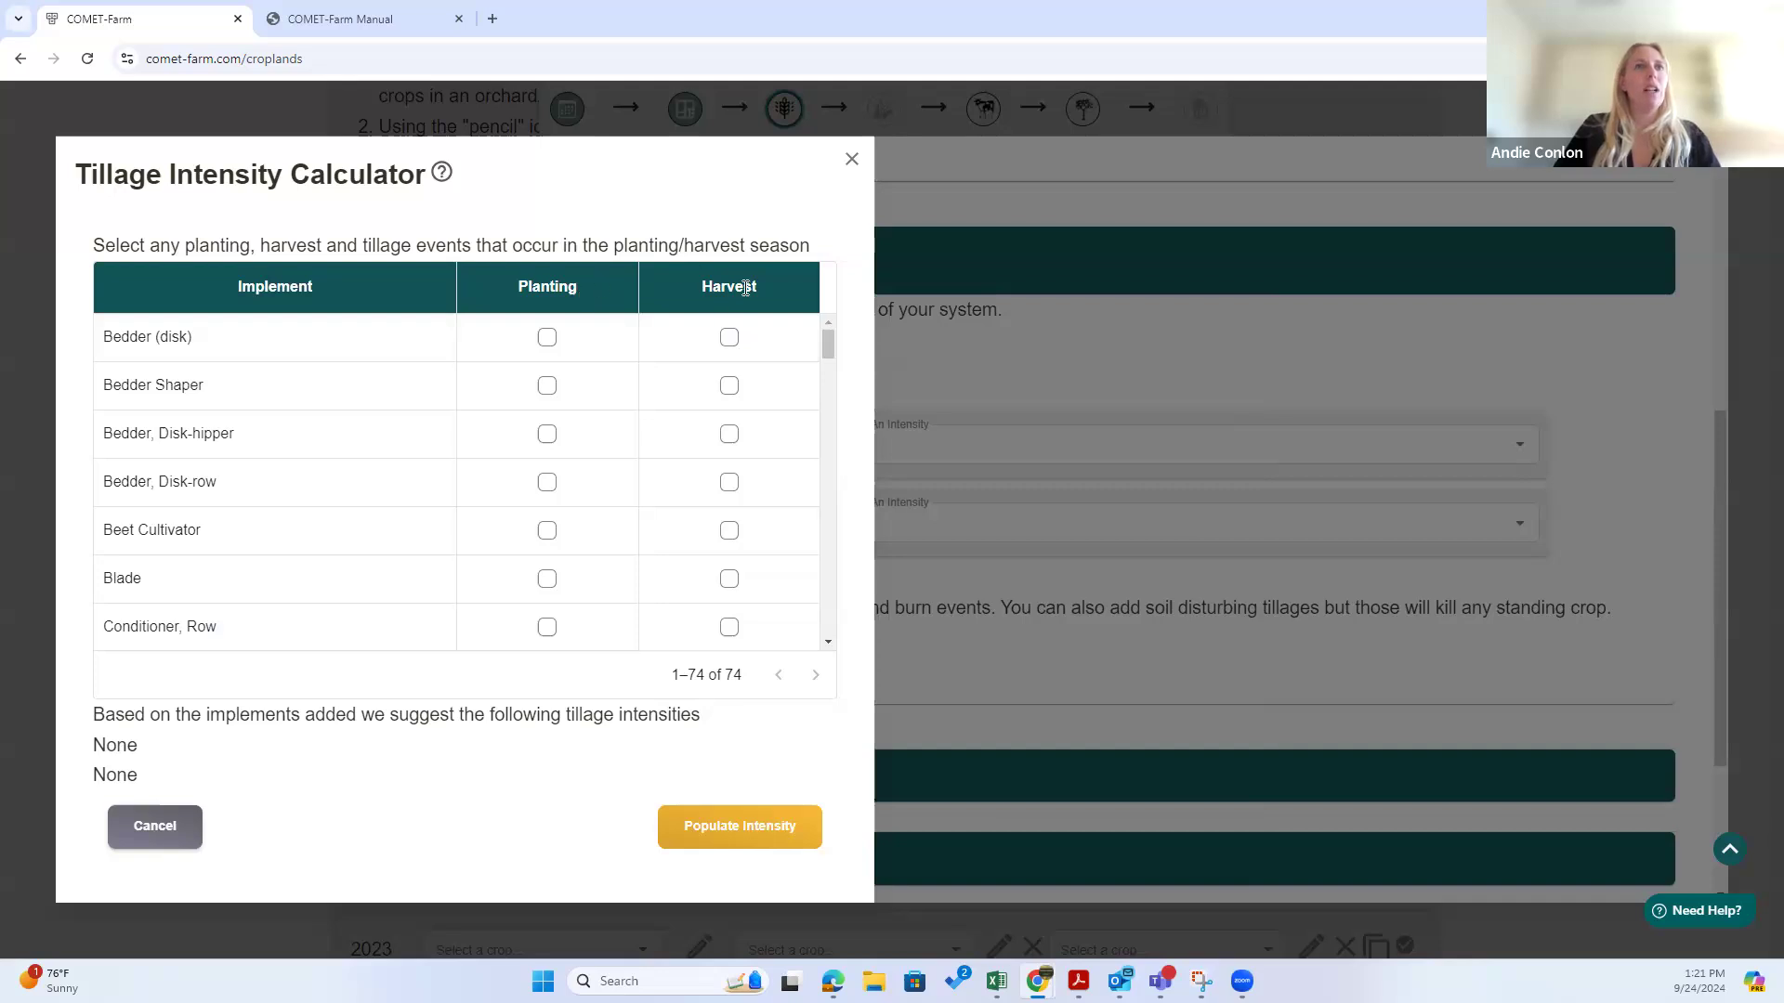
drag(827, 358, 837, 646)
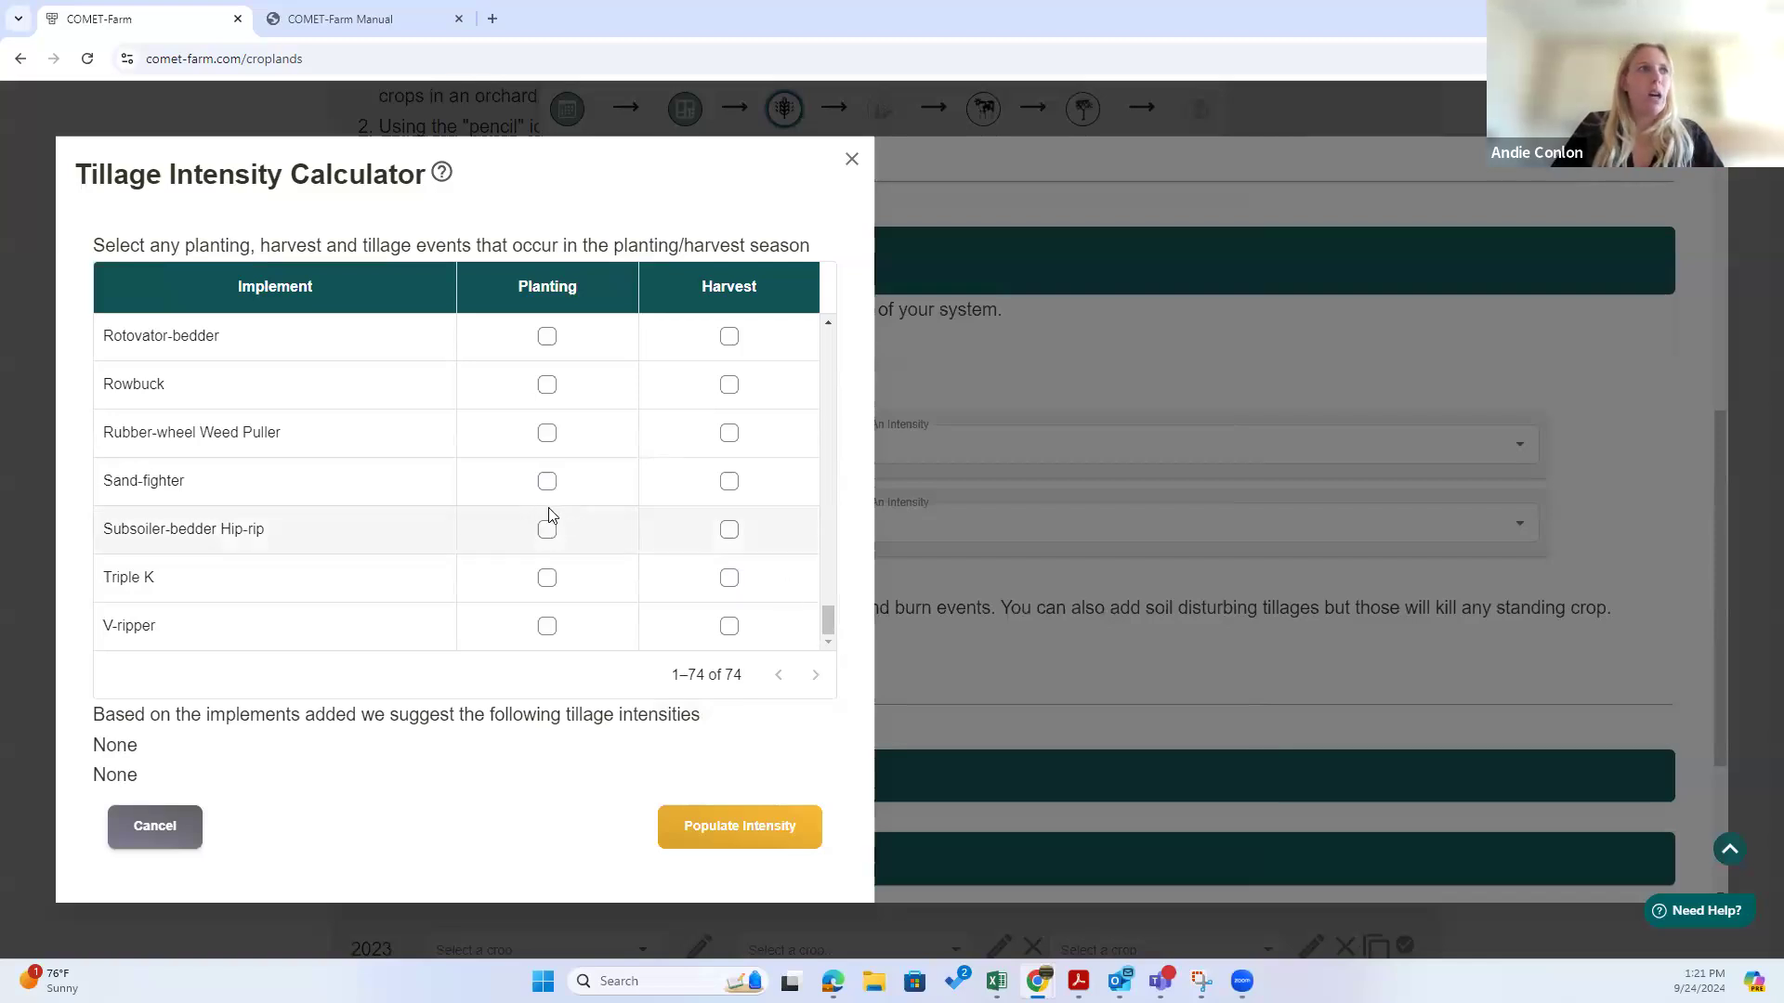
scroll(548, 518, up, 5)
click(548, 418)
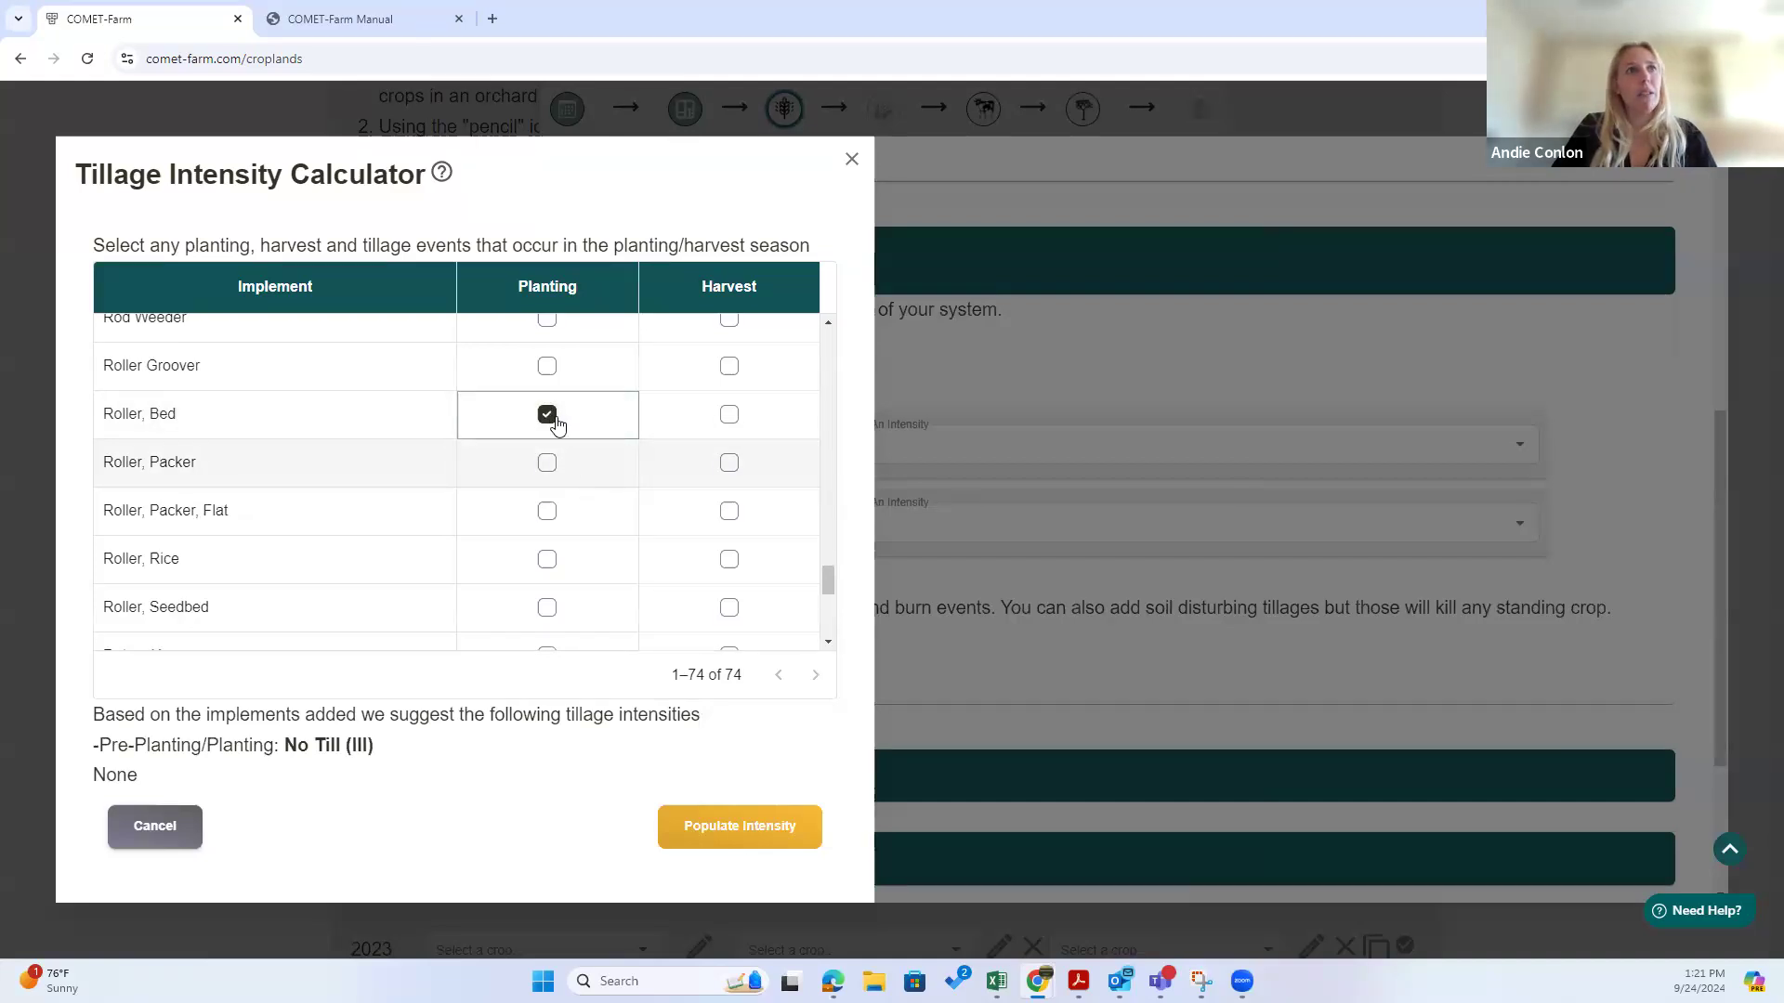
click(548, 417)
Step: Select Mulcher, Power, Packer and One-way (disk Tiller) as planting implements and highlight the suggested pre-planting/planting intensity
scroll(562, 437, up, 3)
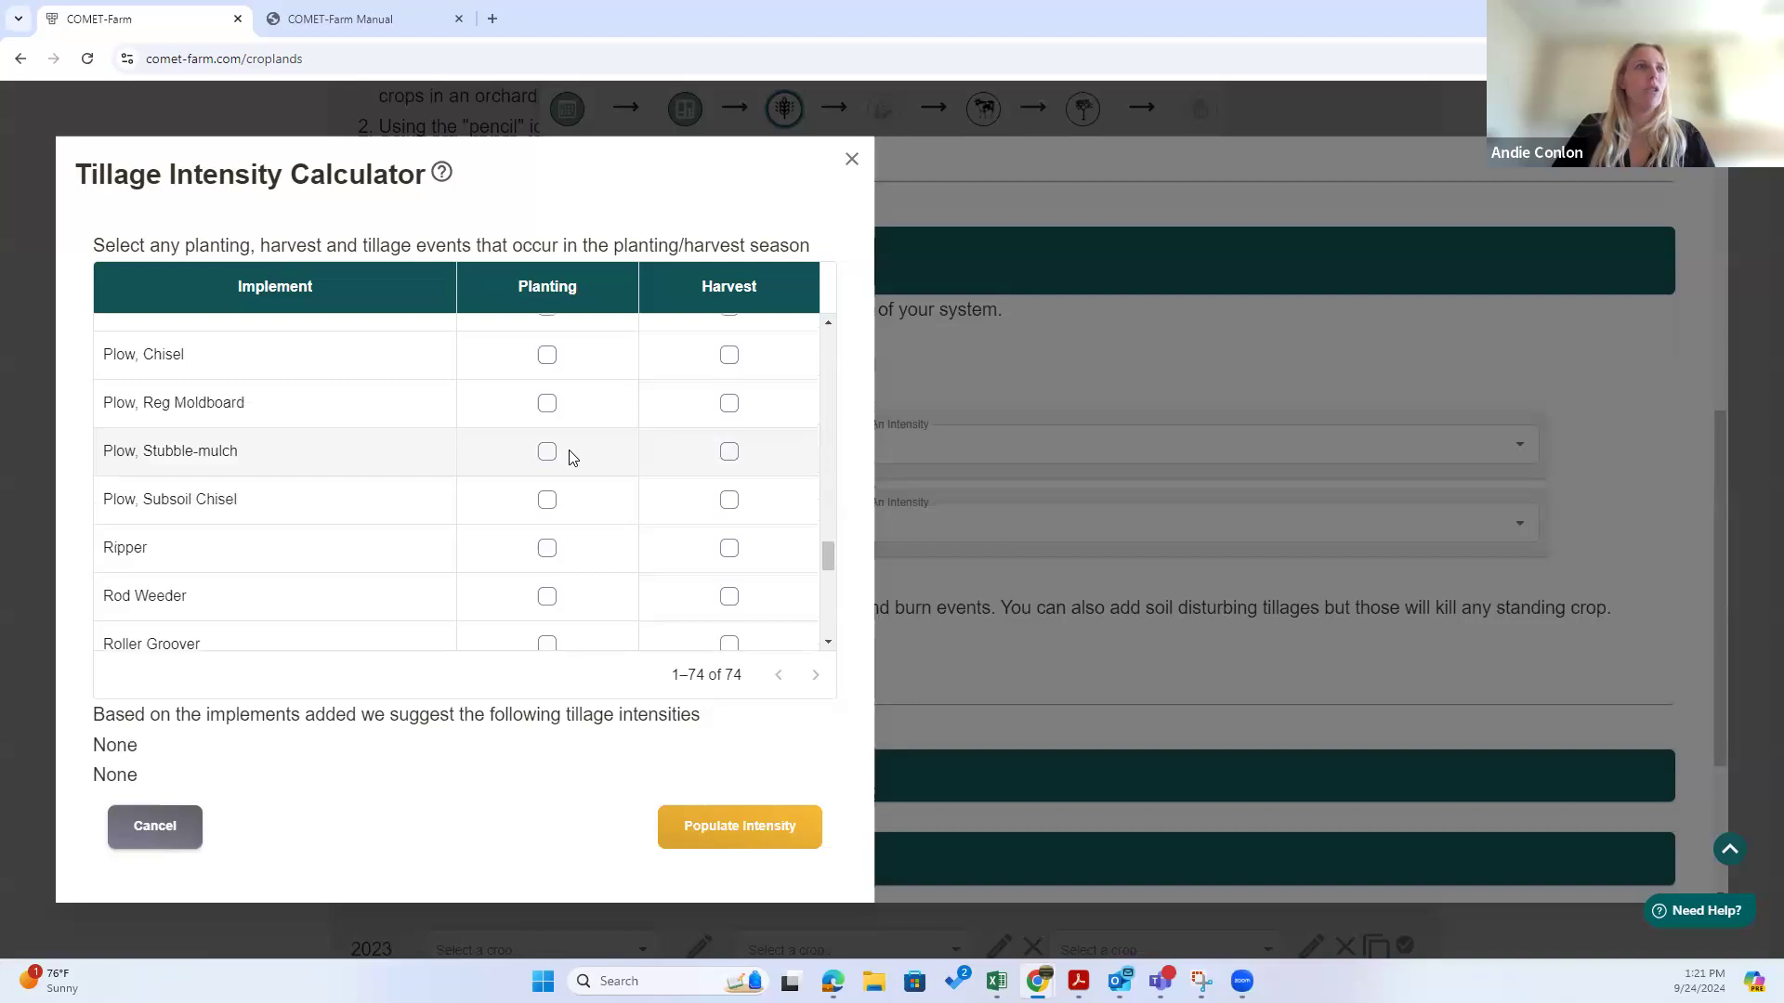
scroll(576, 457, up, 3)
scroll(574, 497, up, 1)
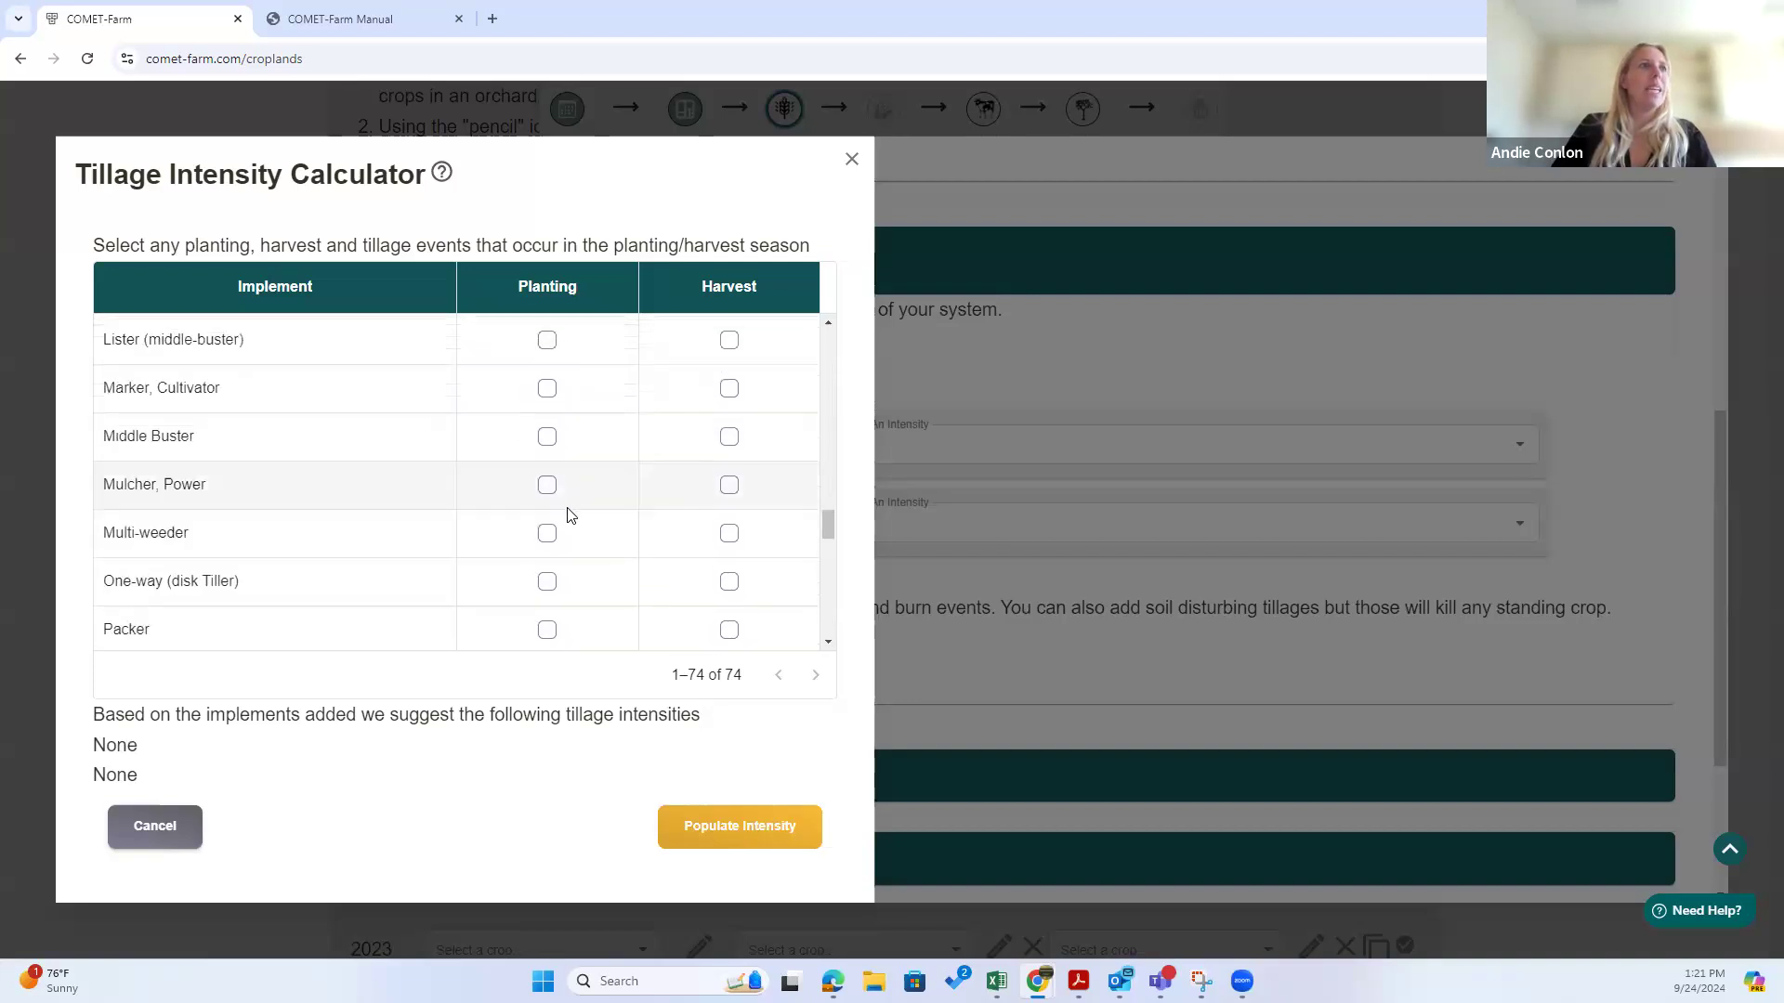
click(547, 485)
scroll(546, 485, down, 1)
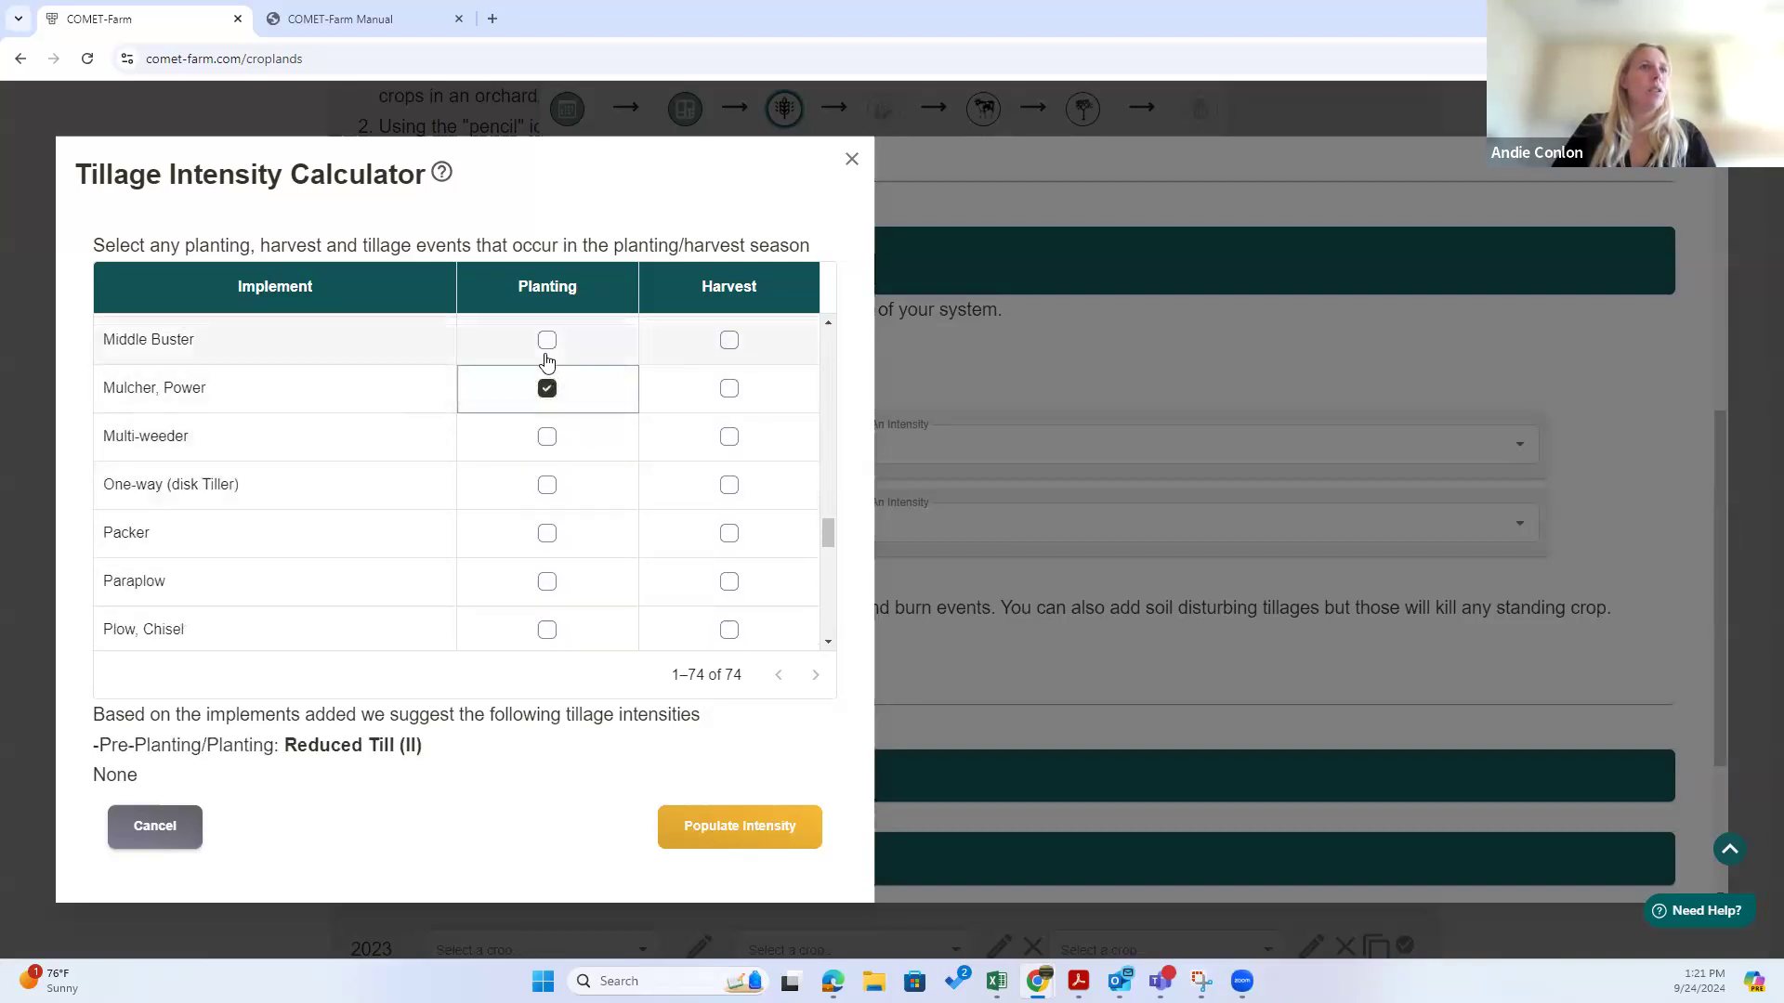
click(547, 532)
scroll(655, 595, up, 1)
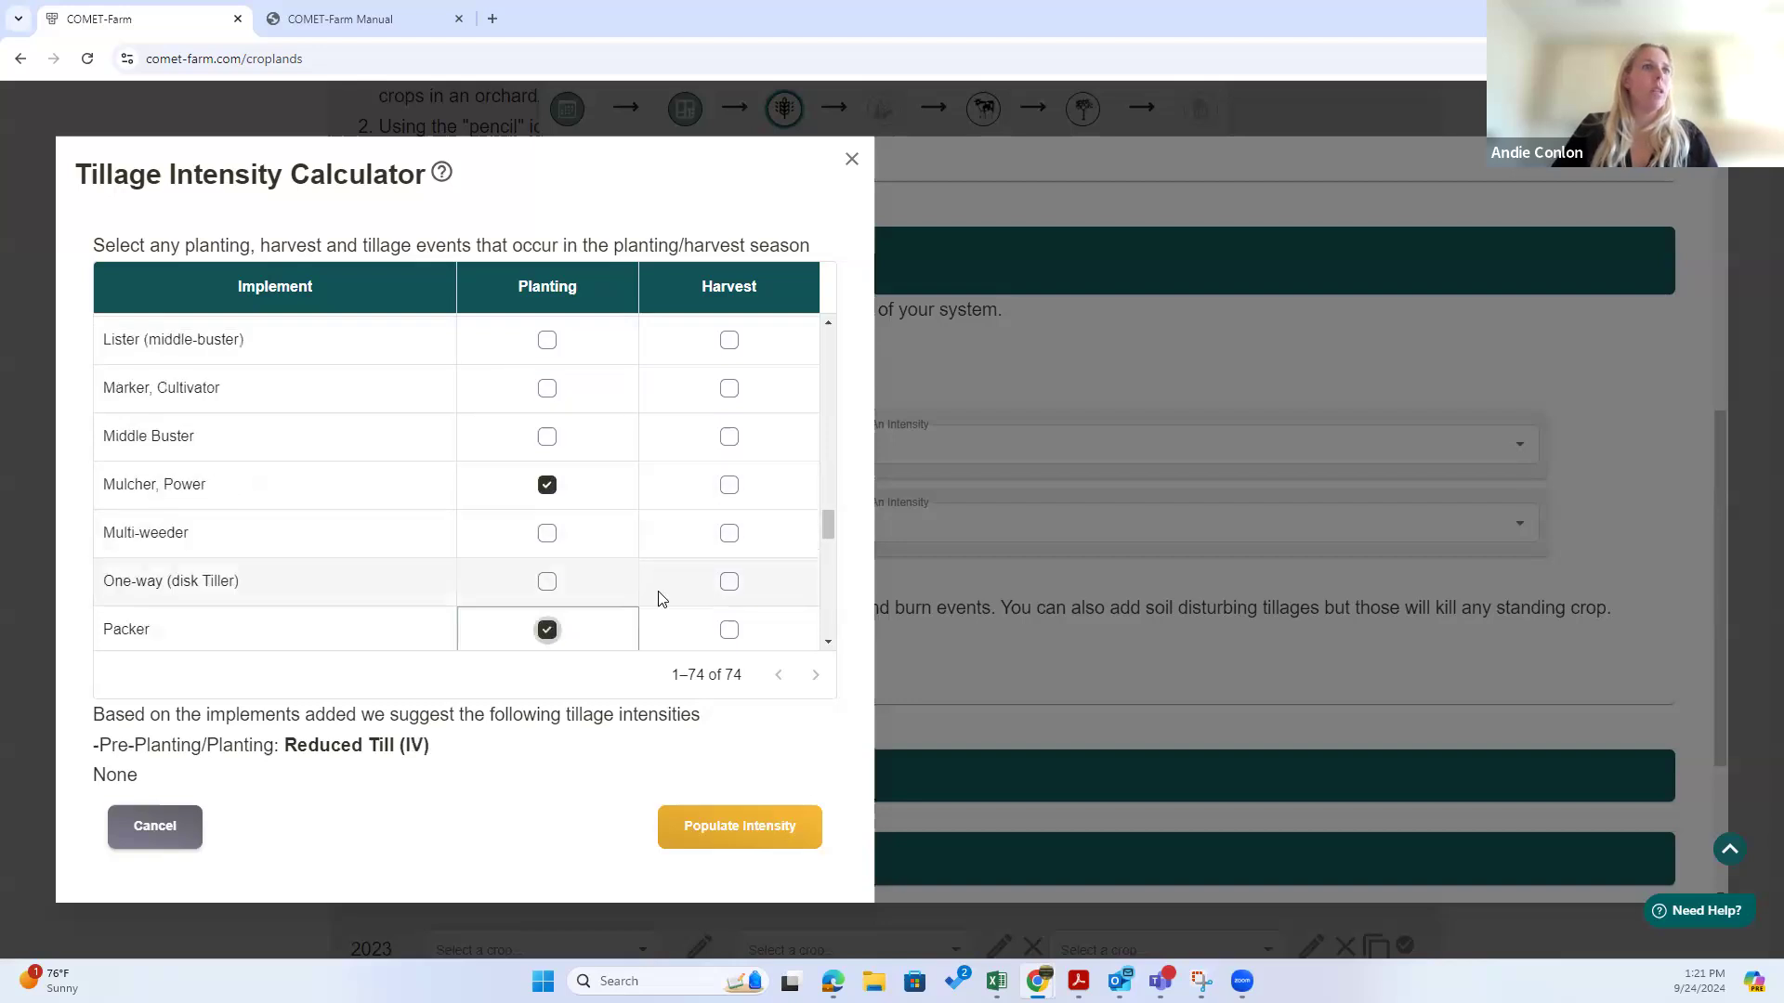
click(546, 582)
scroll(546, 583, down, 1)
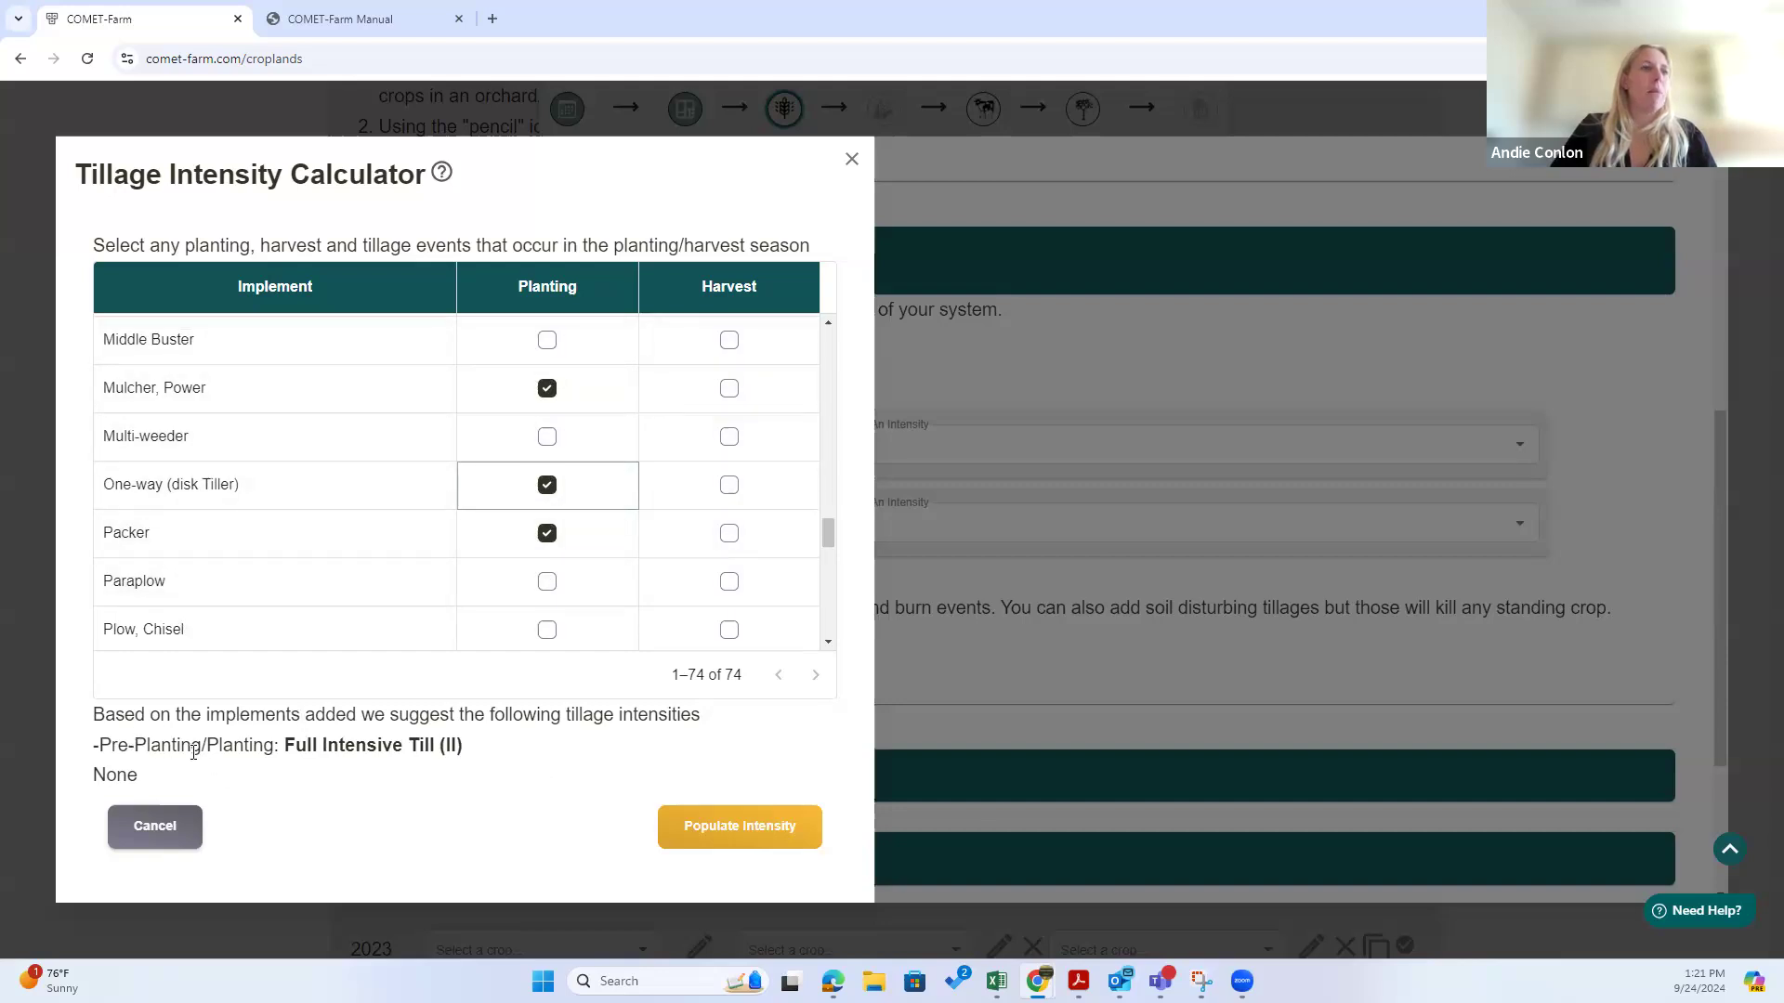
drag(464, 746, 90, 757)
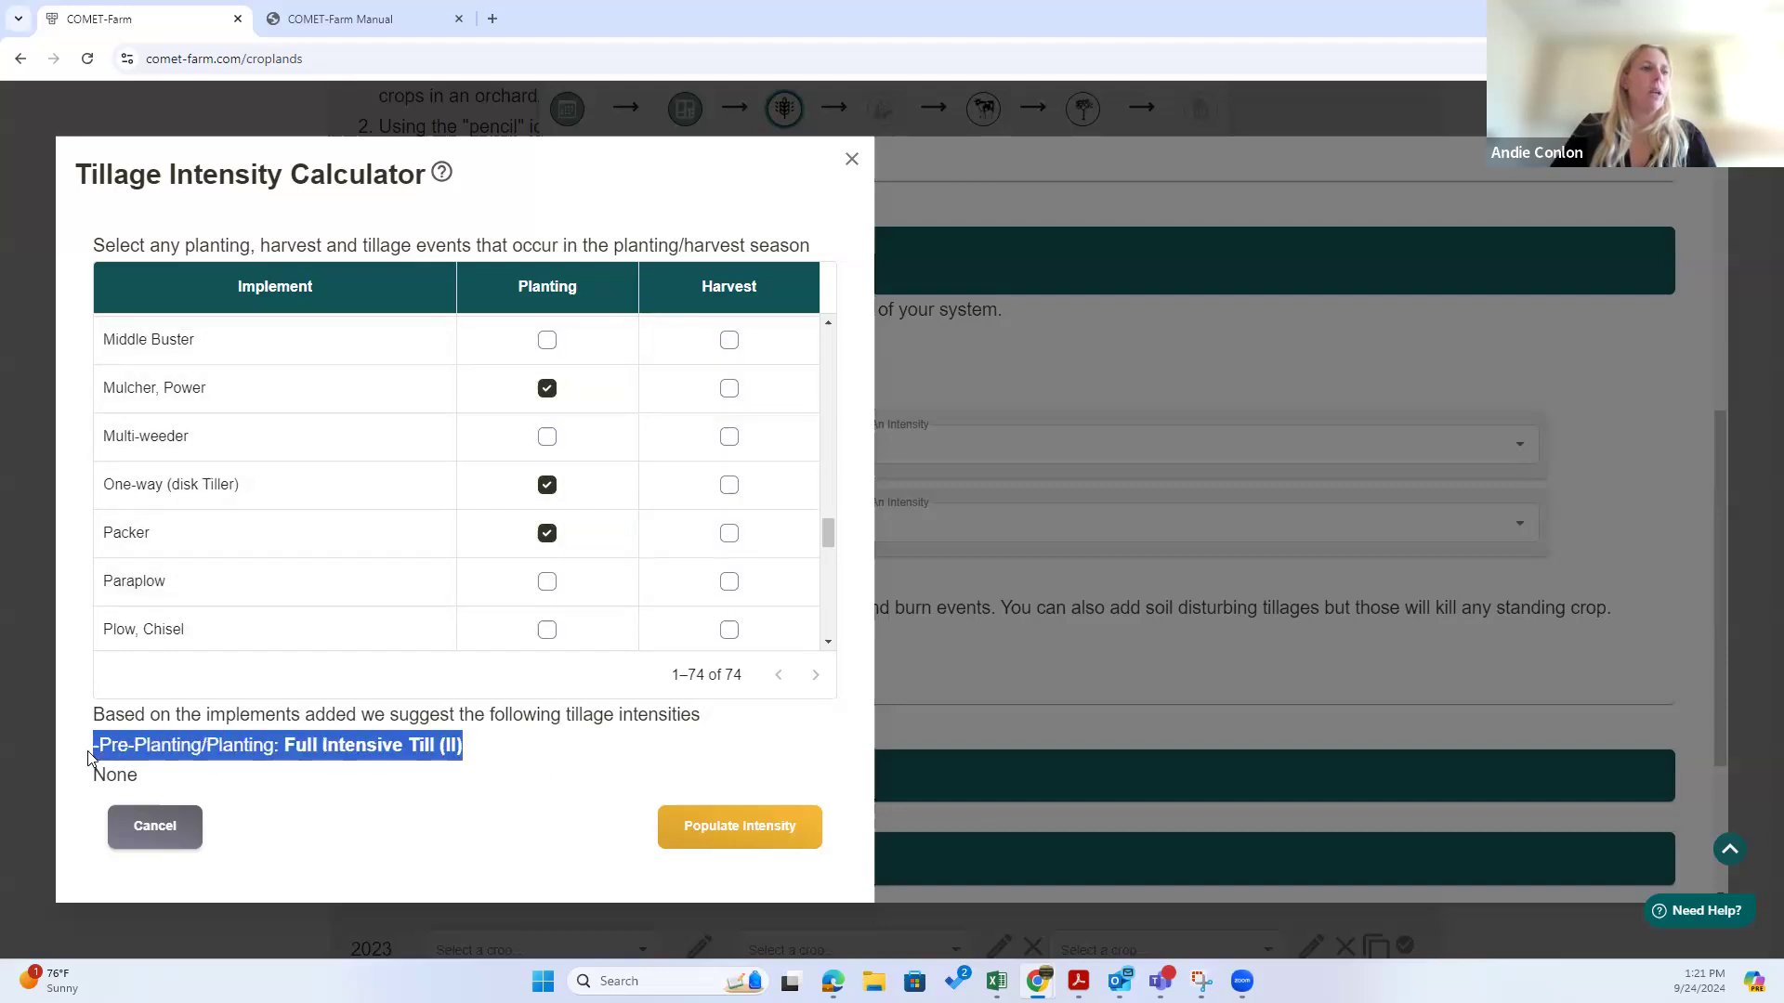
click(498, 742)
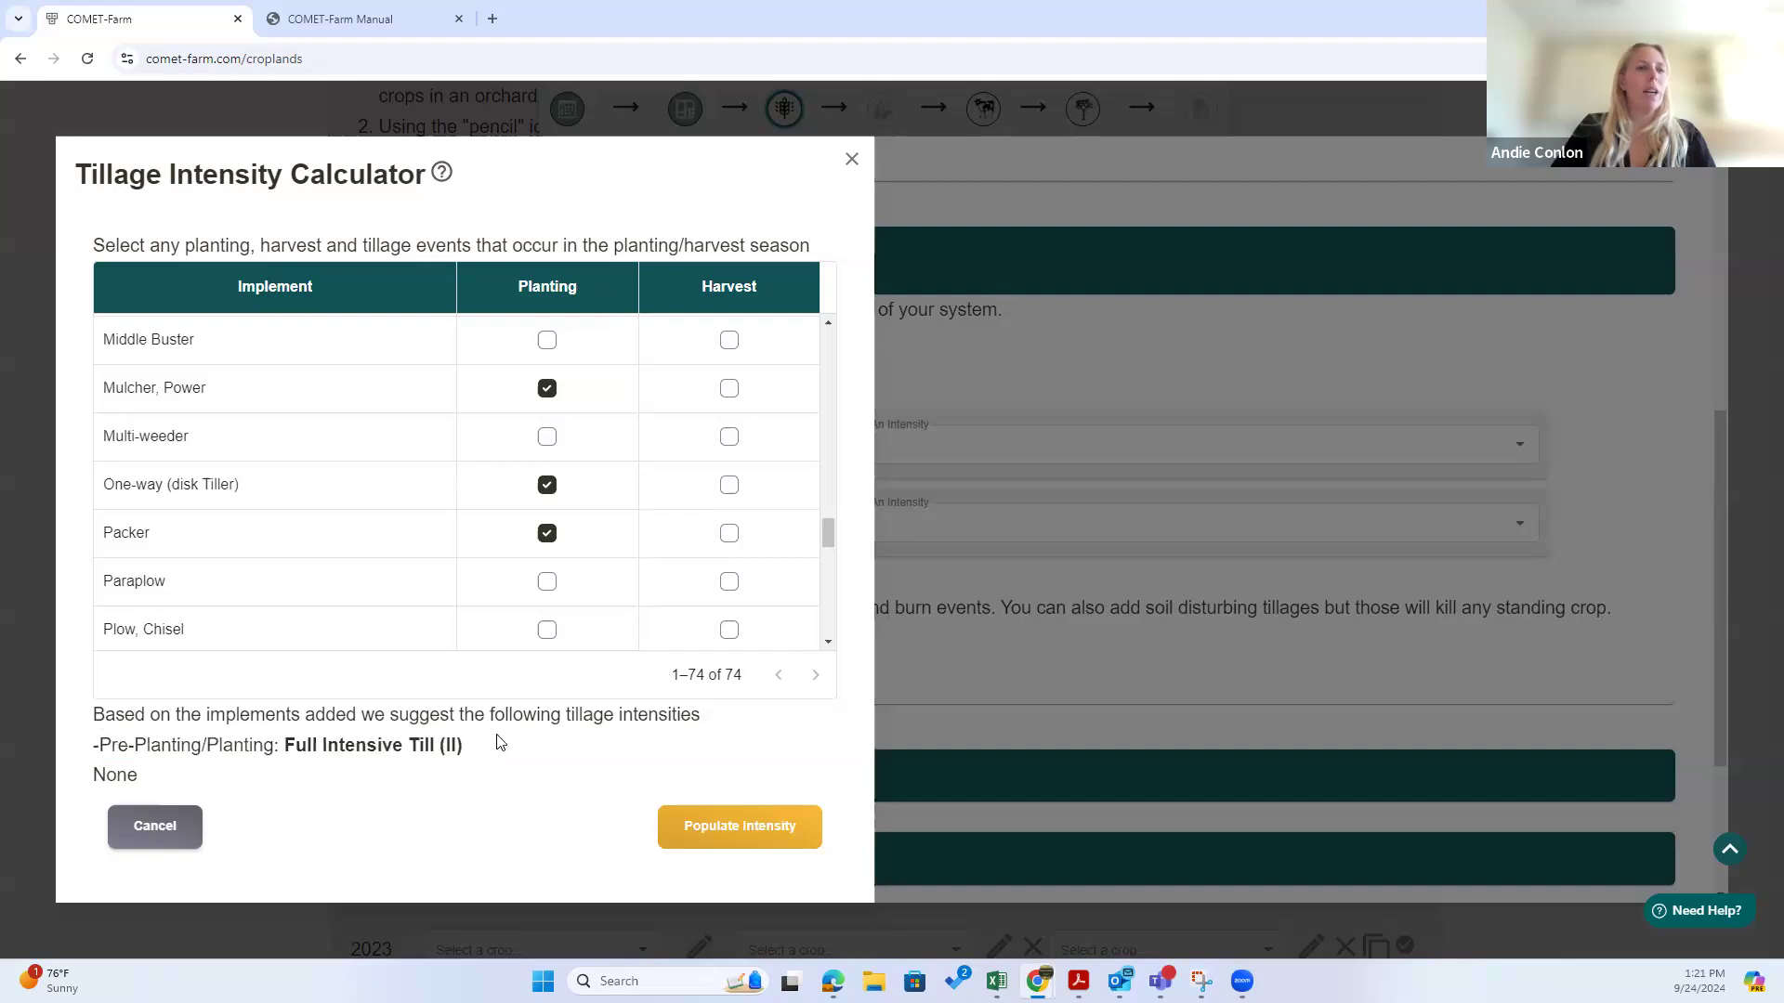
Step: Select Ripper and Rod Weeder as harvest implements and populate the crop's tillage intensities from the calculator
scroll(737, 518, down, 4)
click(731, 503)
click(729, 504)
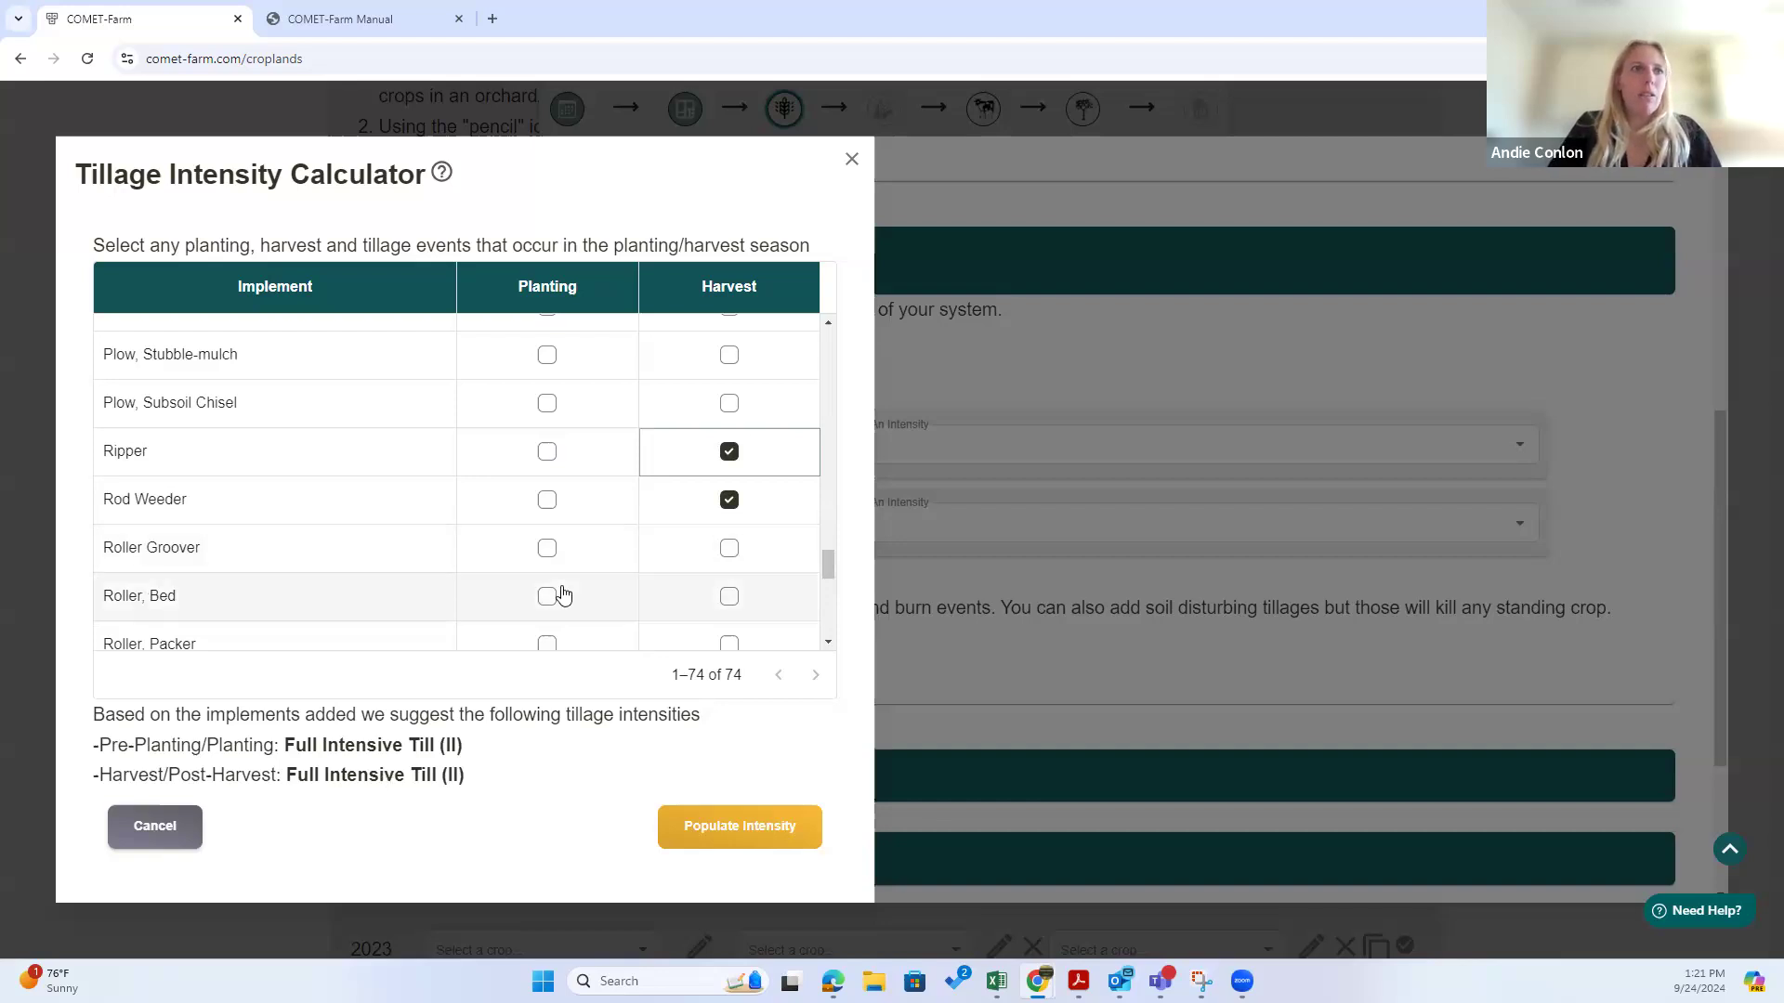
click(771, 837)
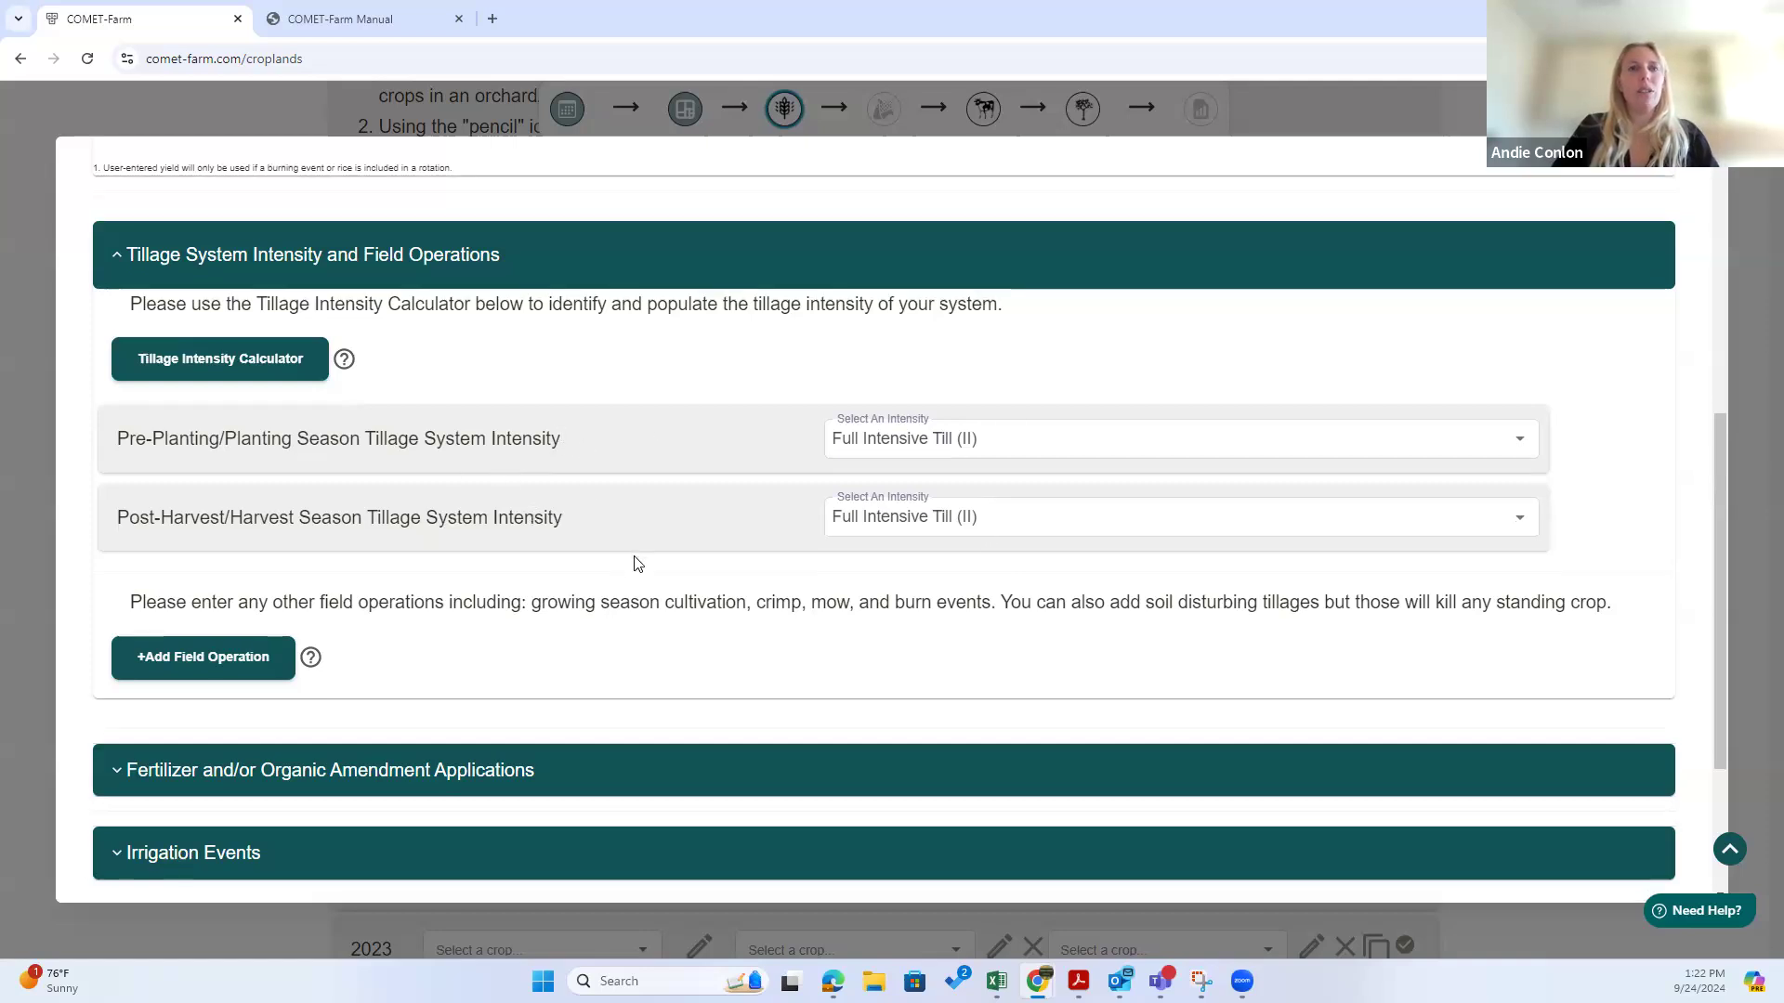
Step: Highlight the mention of other field operations, and add a field operation to review its operation types before deleting it
scroll(637, 561, down, 2)
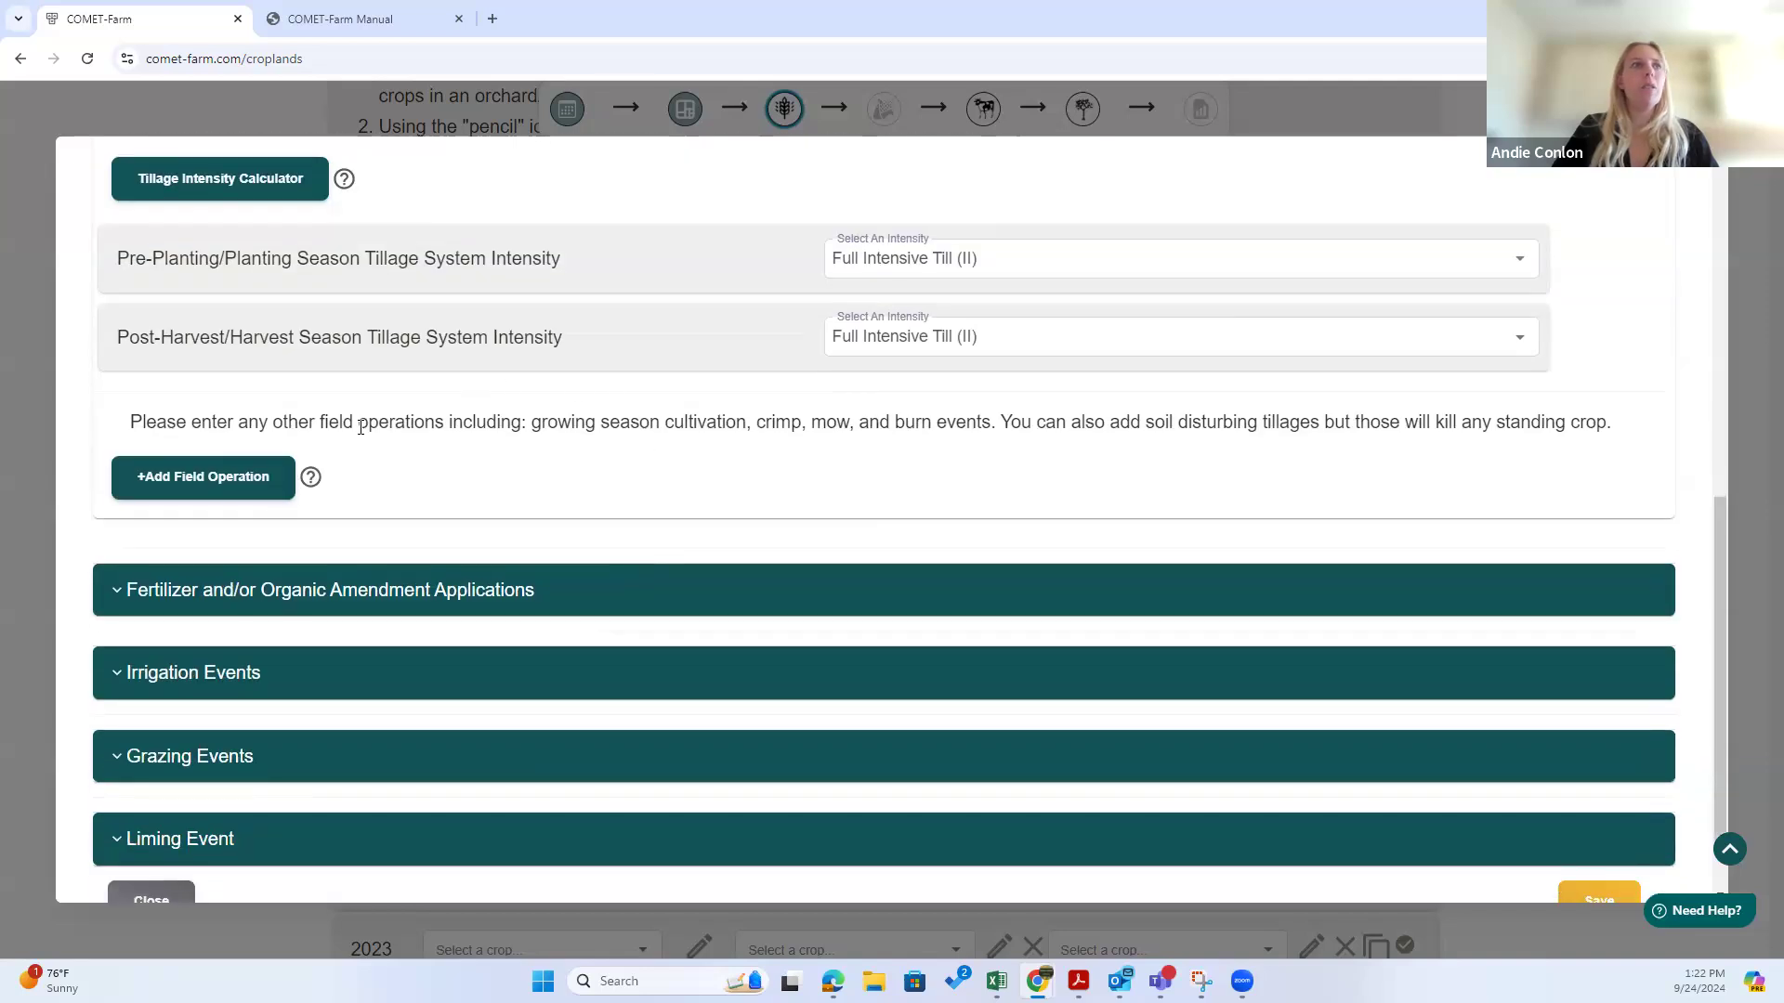
drag(284, 425, 449, 424)
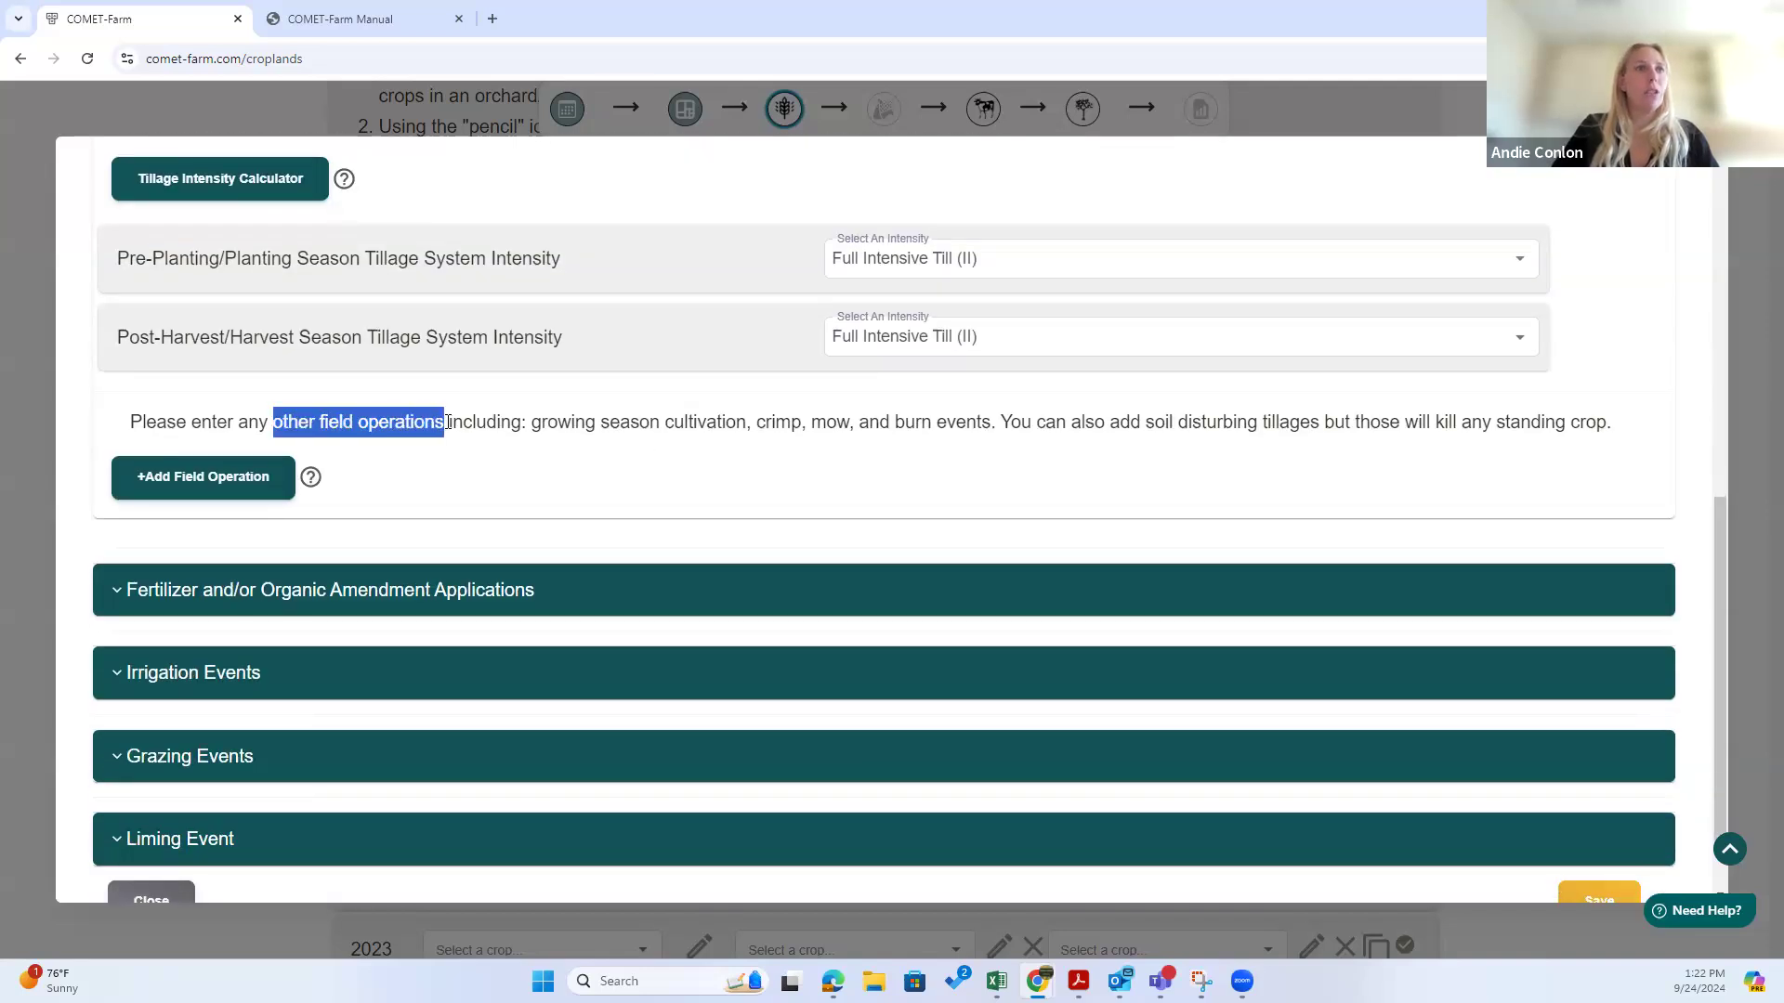
click(510, 441)
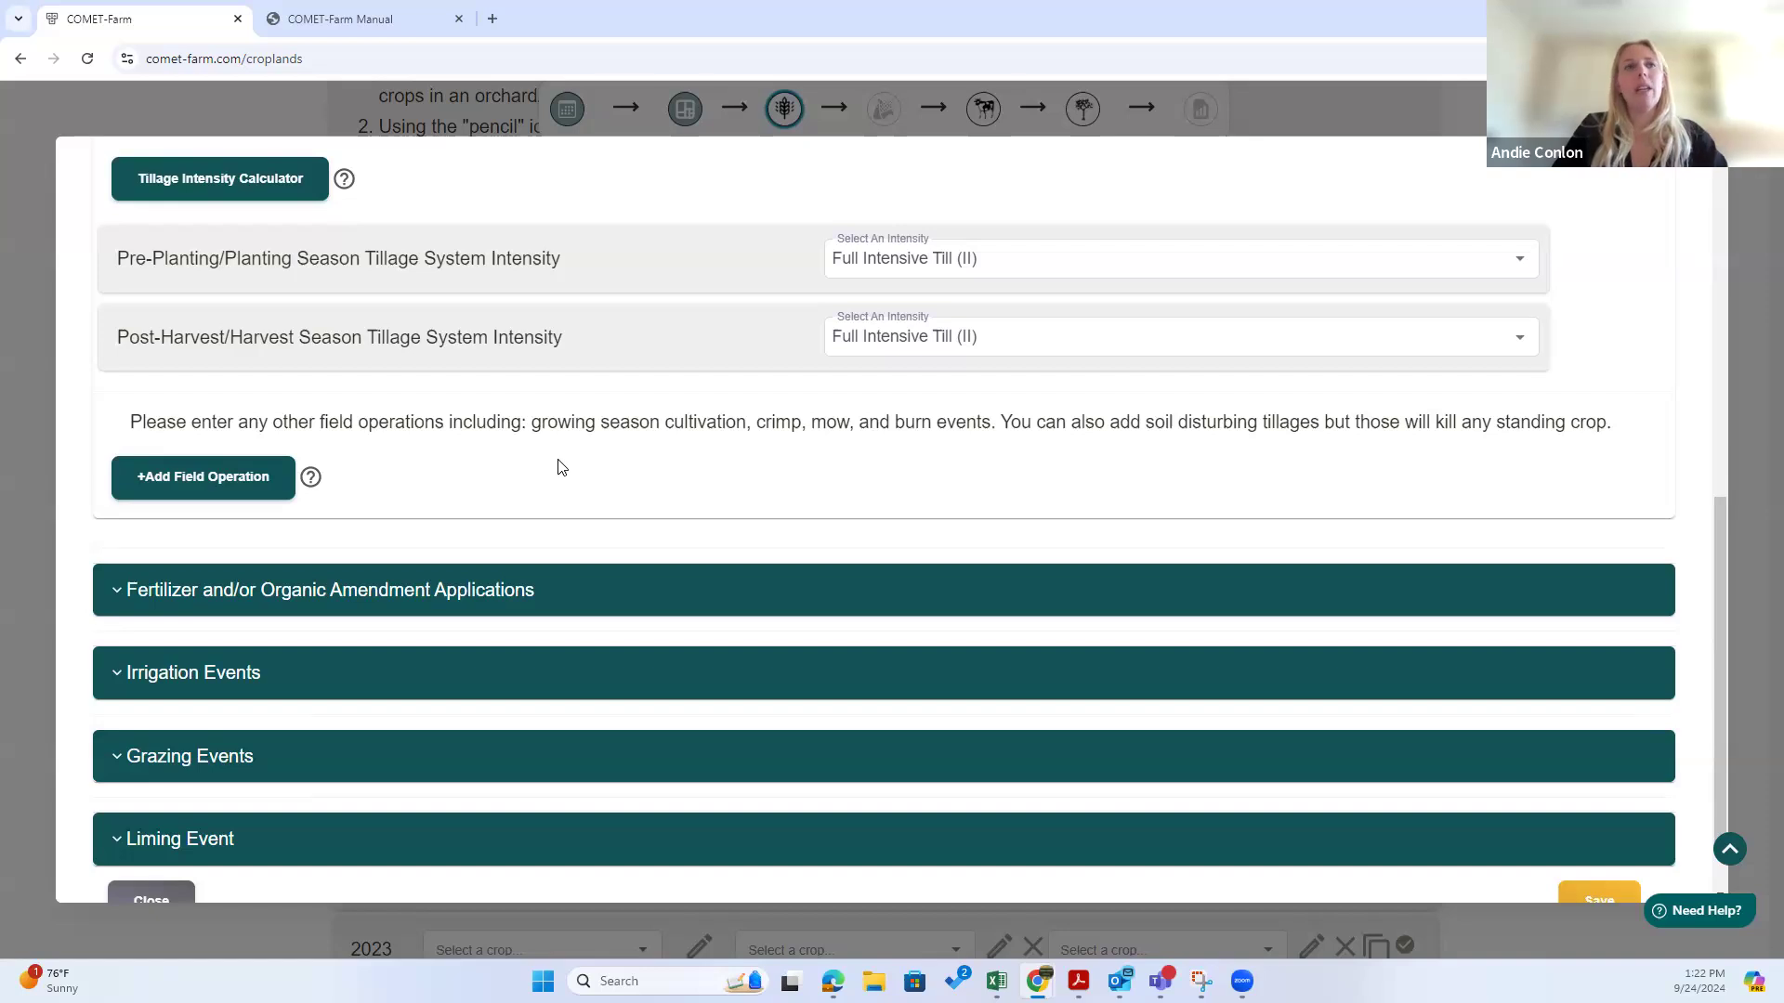
click(217, 478)
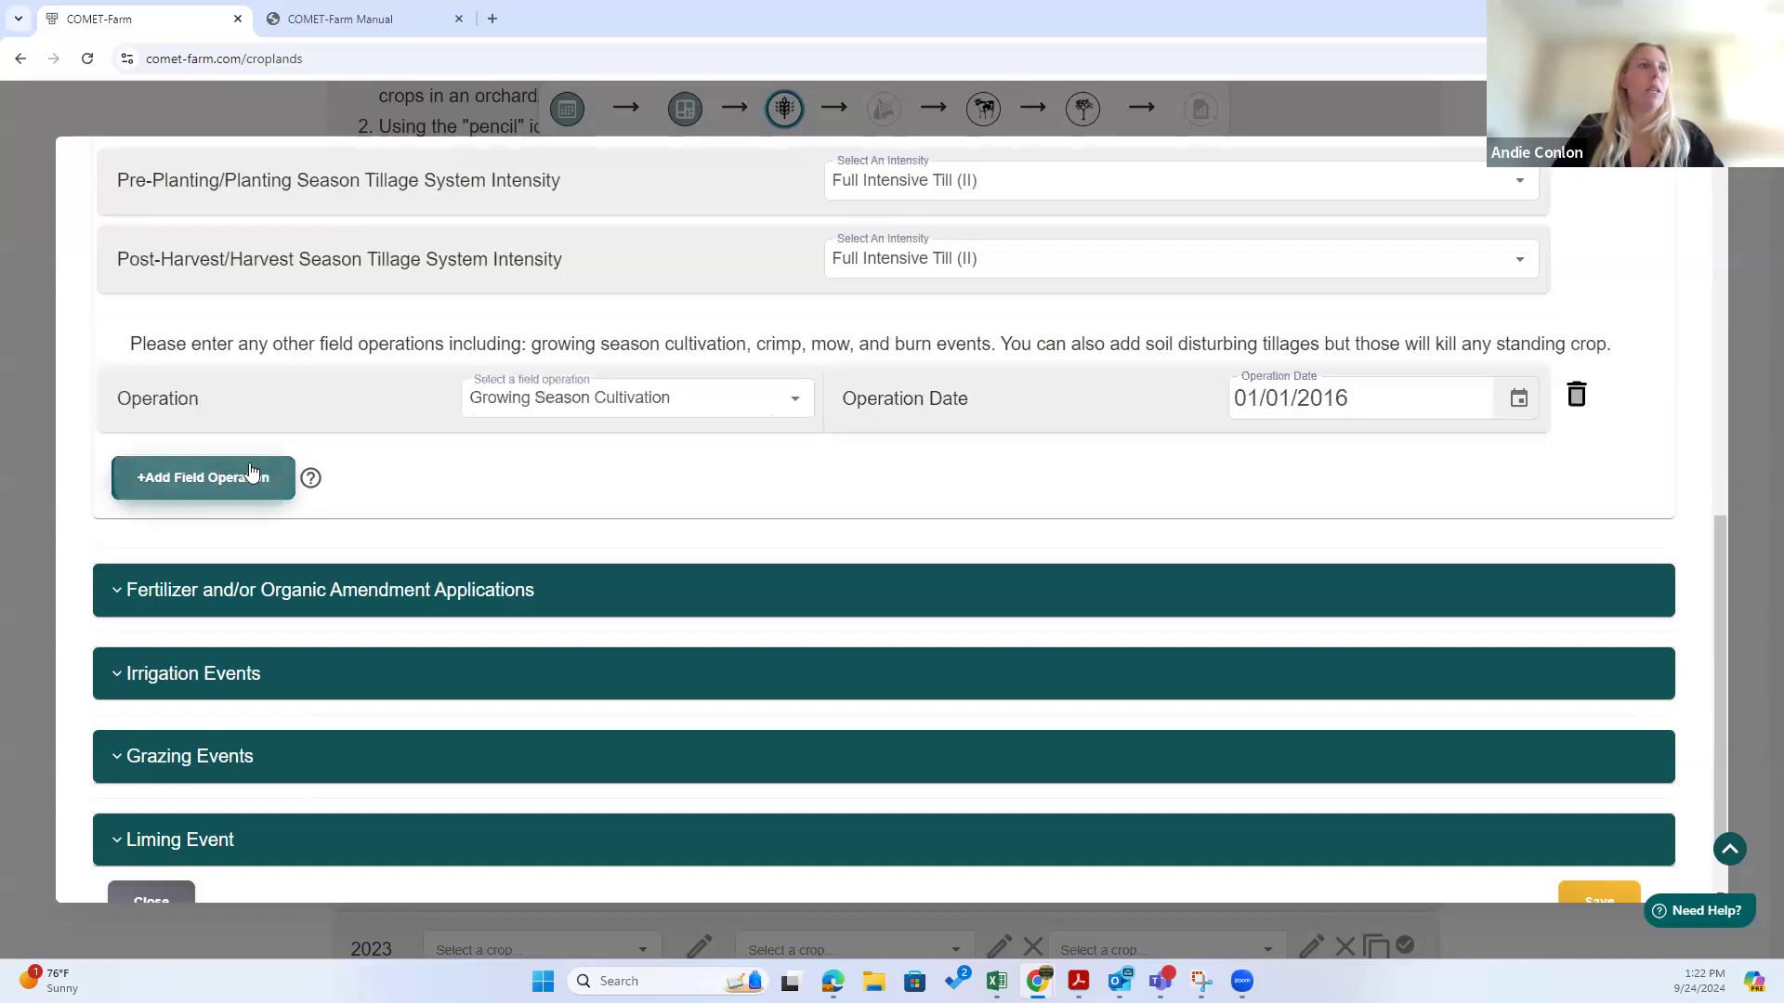
click(794, 401)
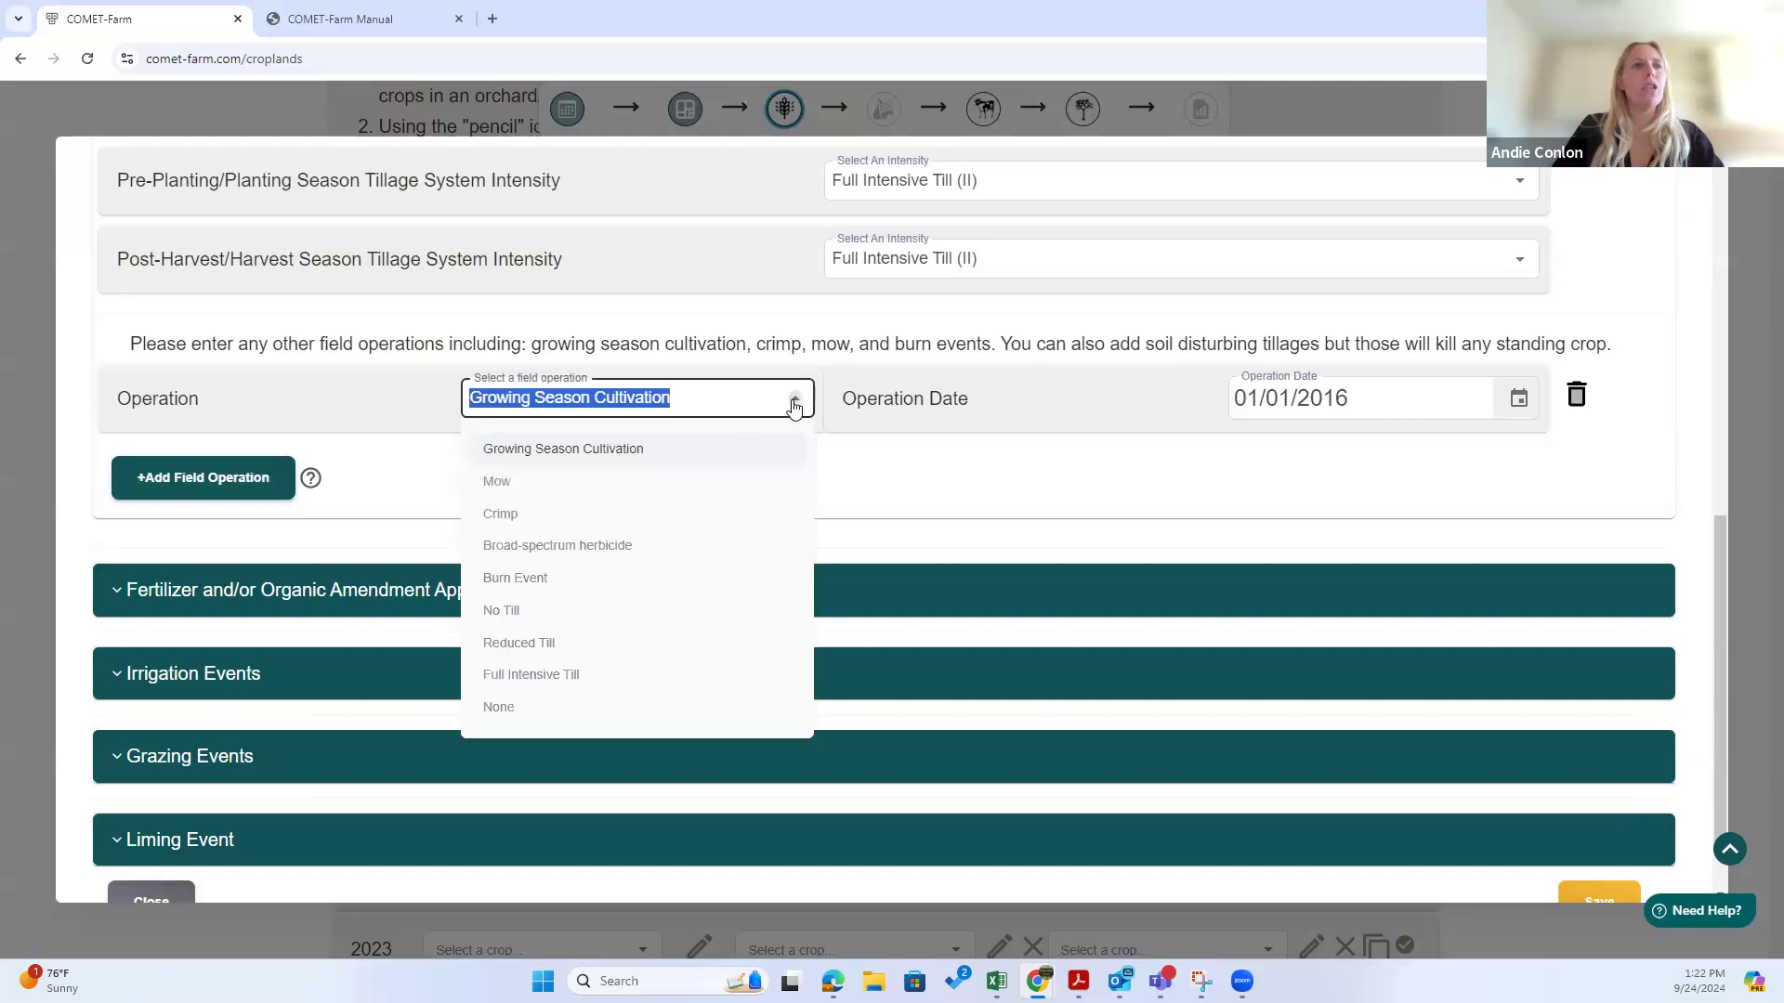
click(998, 469)
click(1579, 398)
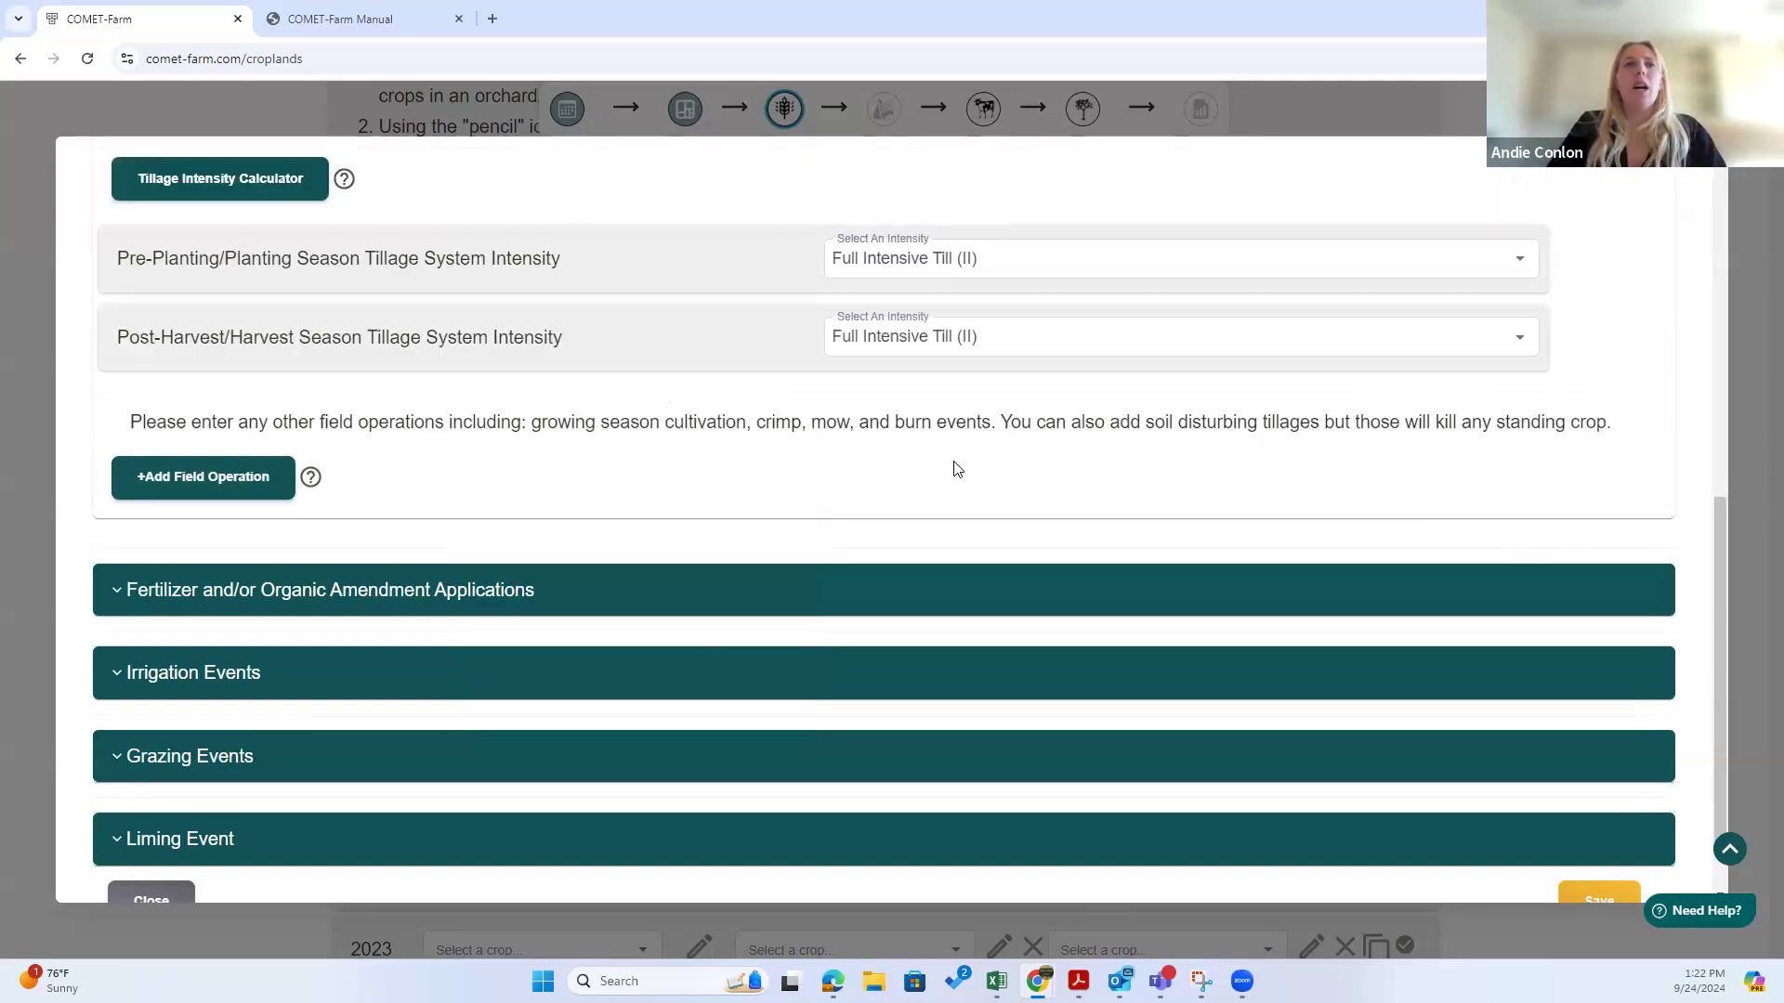
Step: Highlight the Pre-Planting/Planting and Post-Harvest/Harvest labels of the tillage system intensity settings
scroll(956, 469, up, 2)
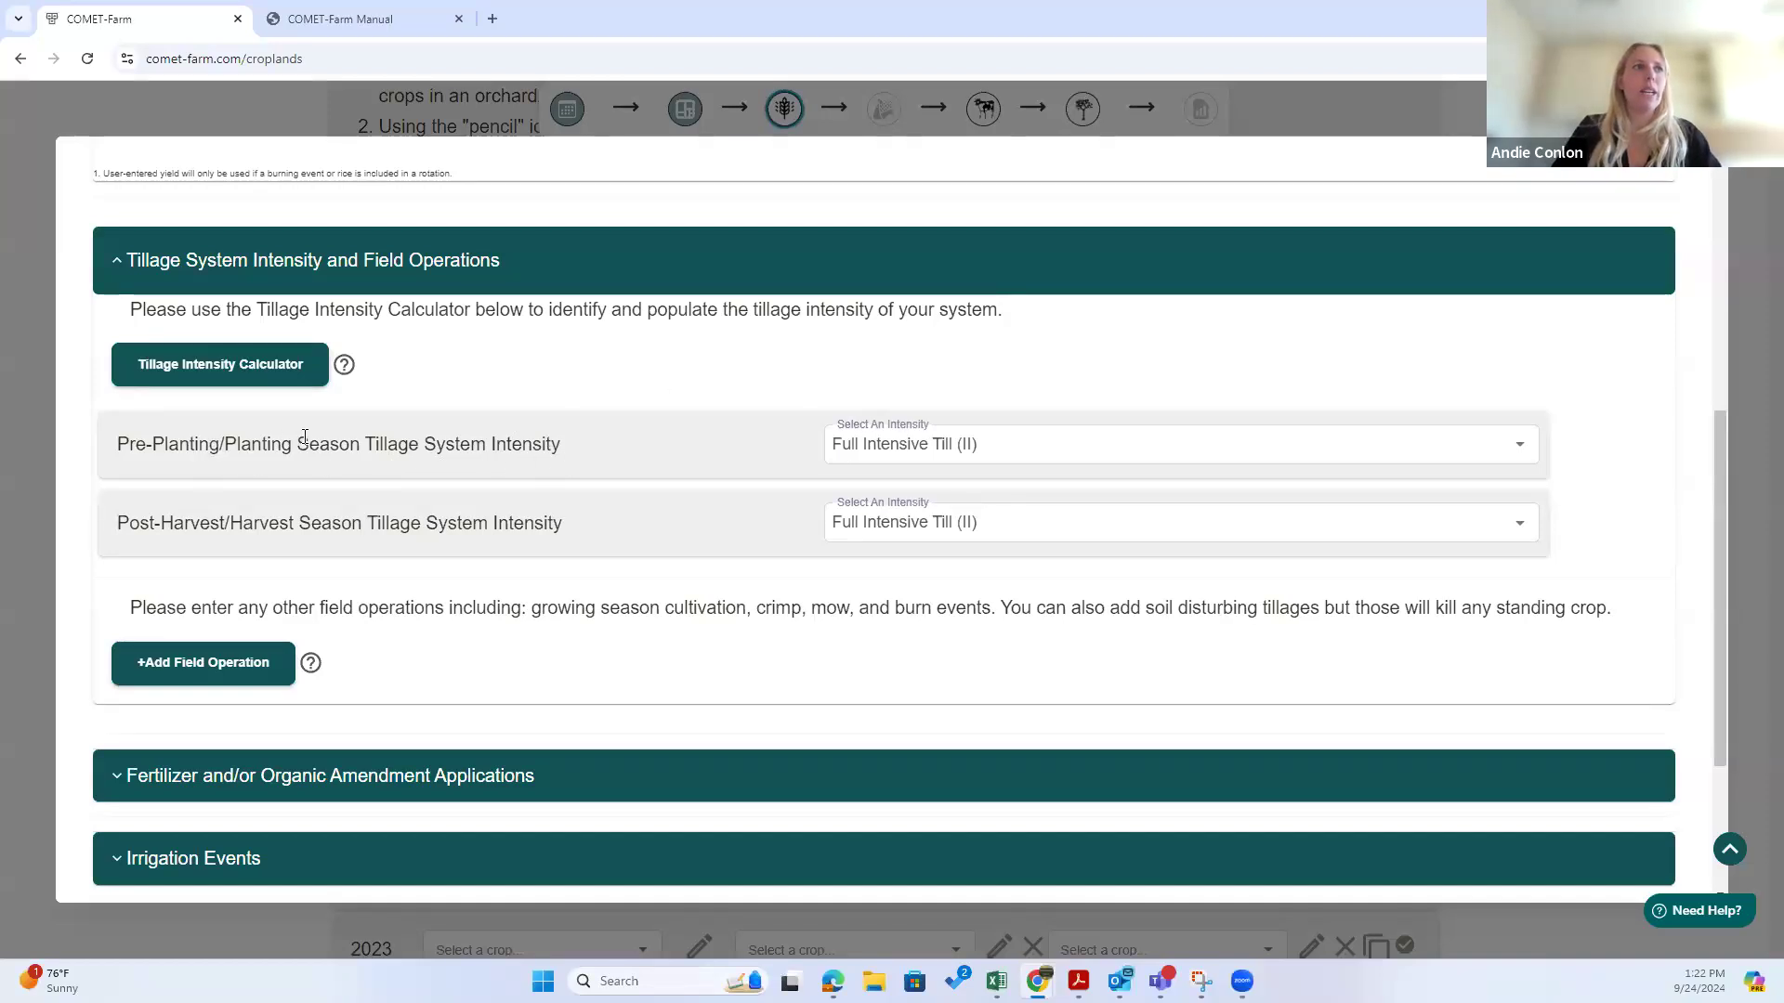
drag(295, 444, 100, 453)
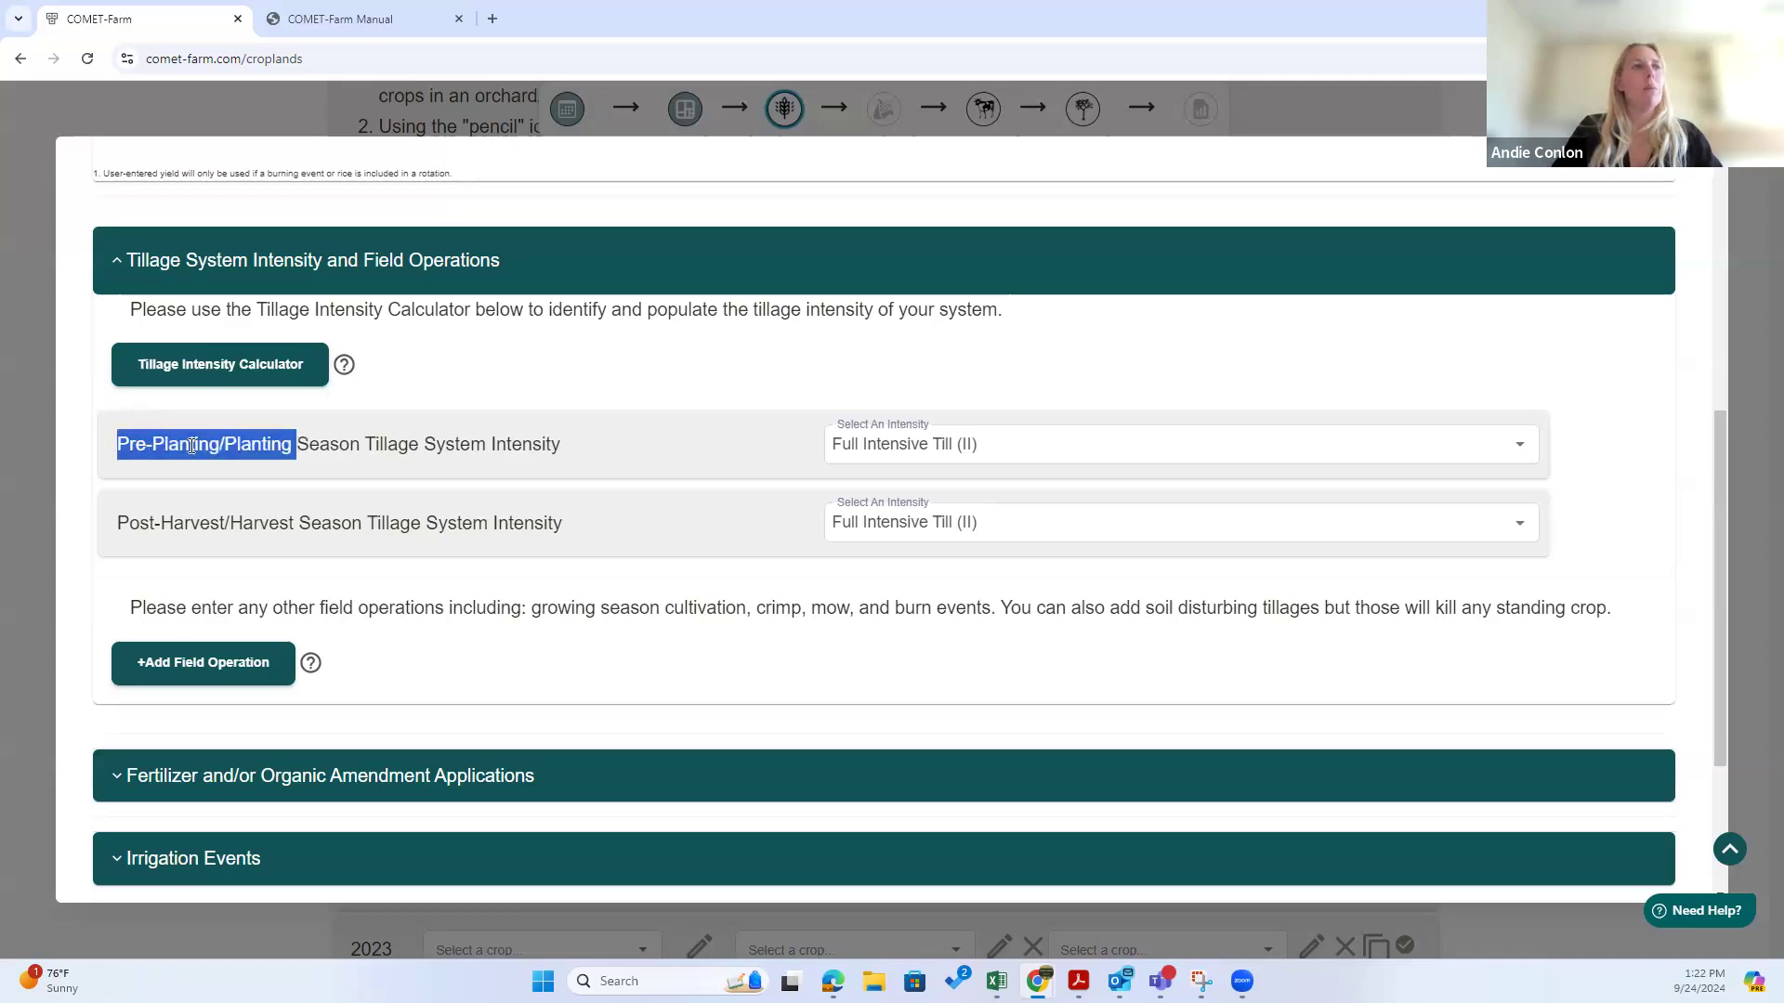
click(289, 522)
drag(295, 522, 109, 525)
click(422, 522)
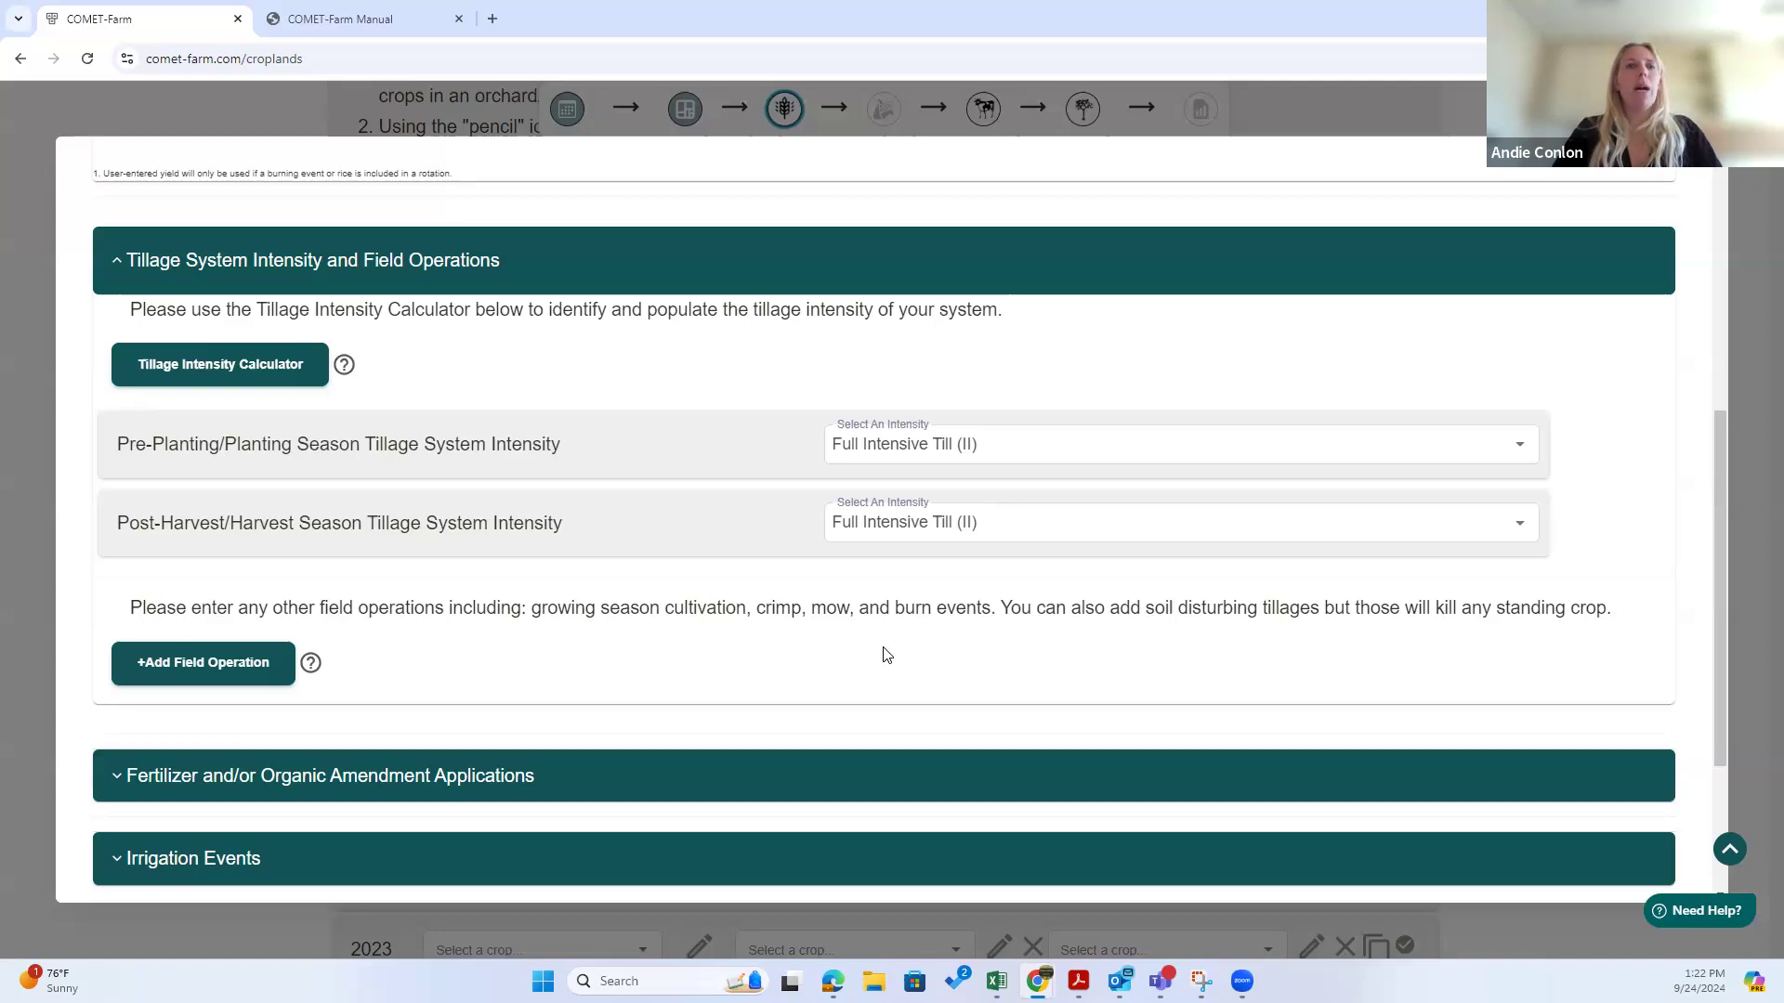
Step: Add a trial field operation set to No Till and delete it again
scroll(743, 604, down, 2)
click(216, 491)
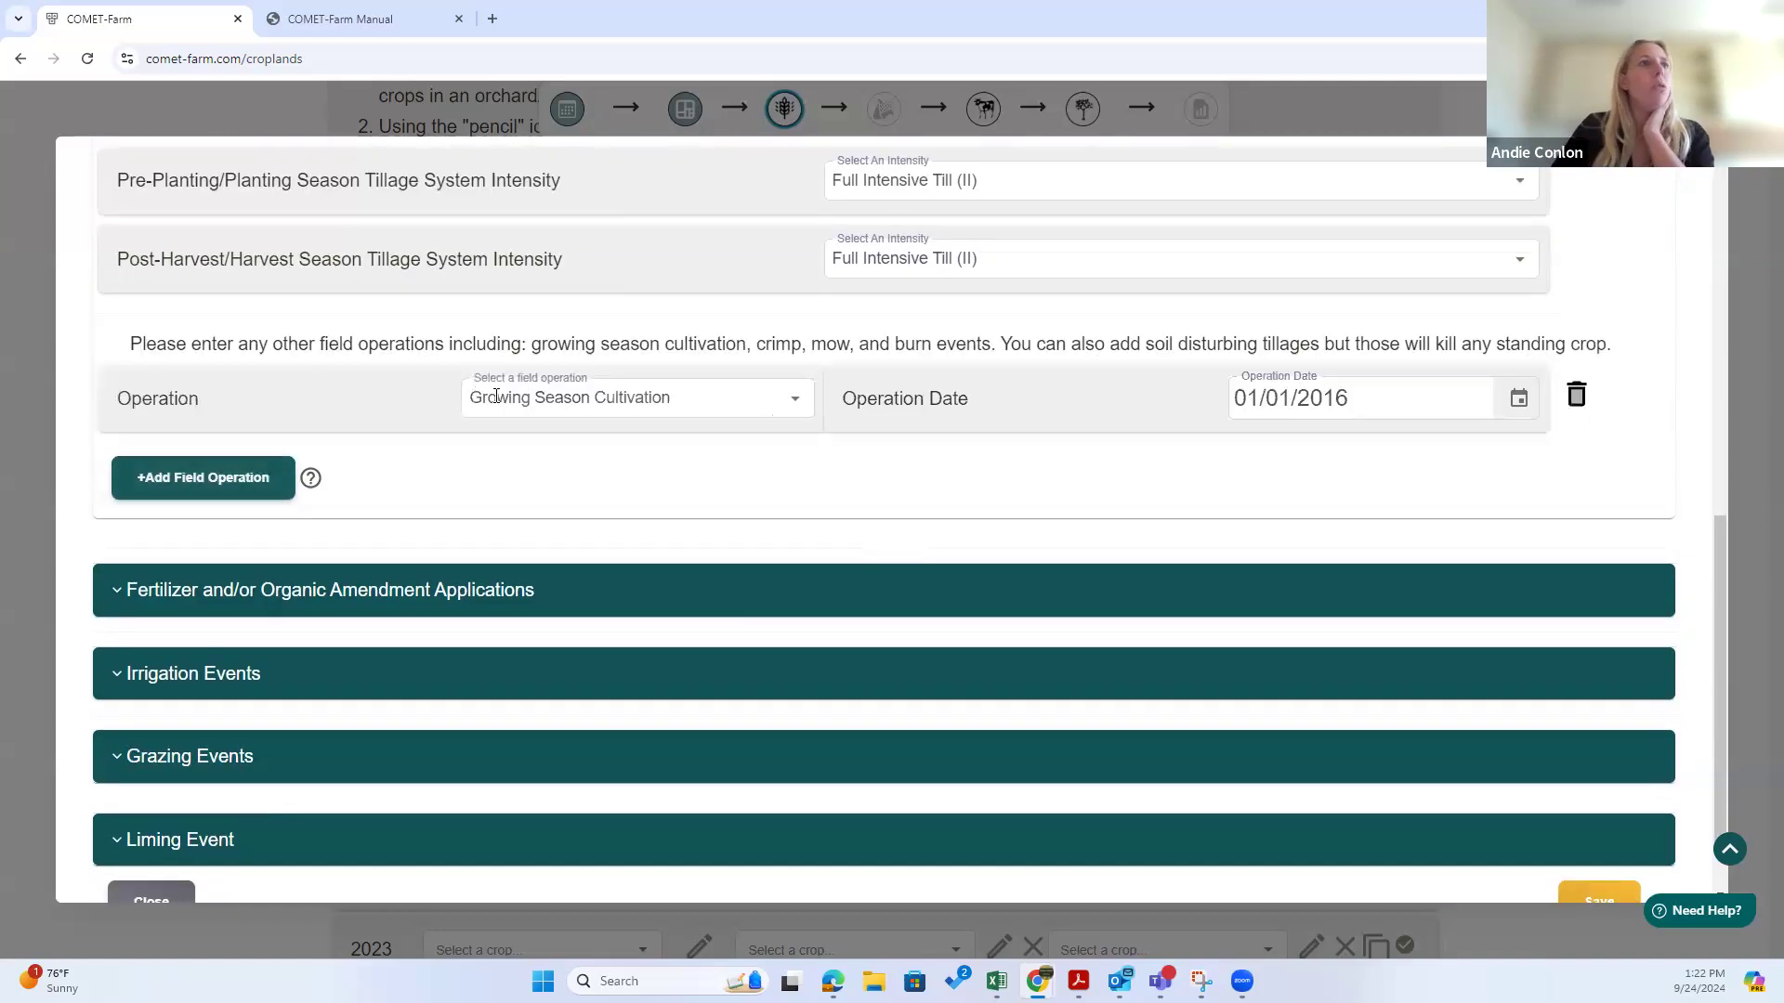
click(792, 400)
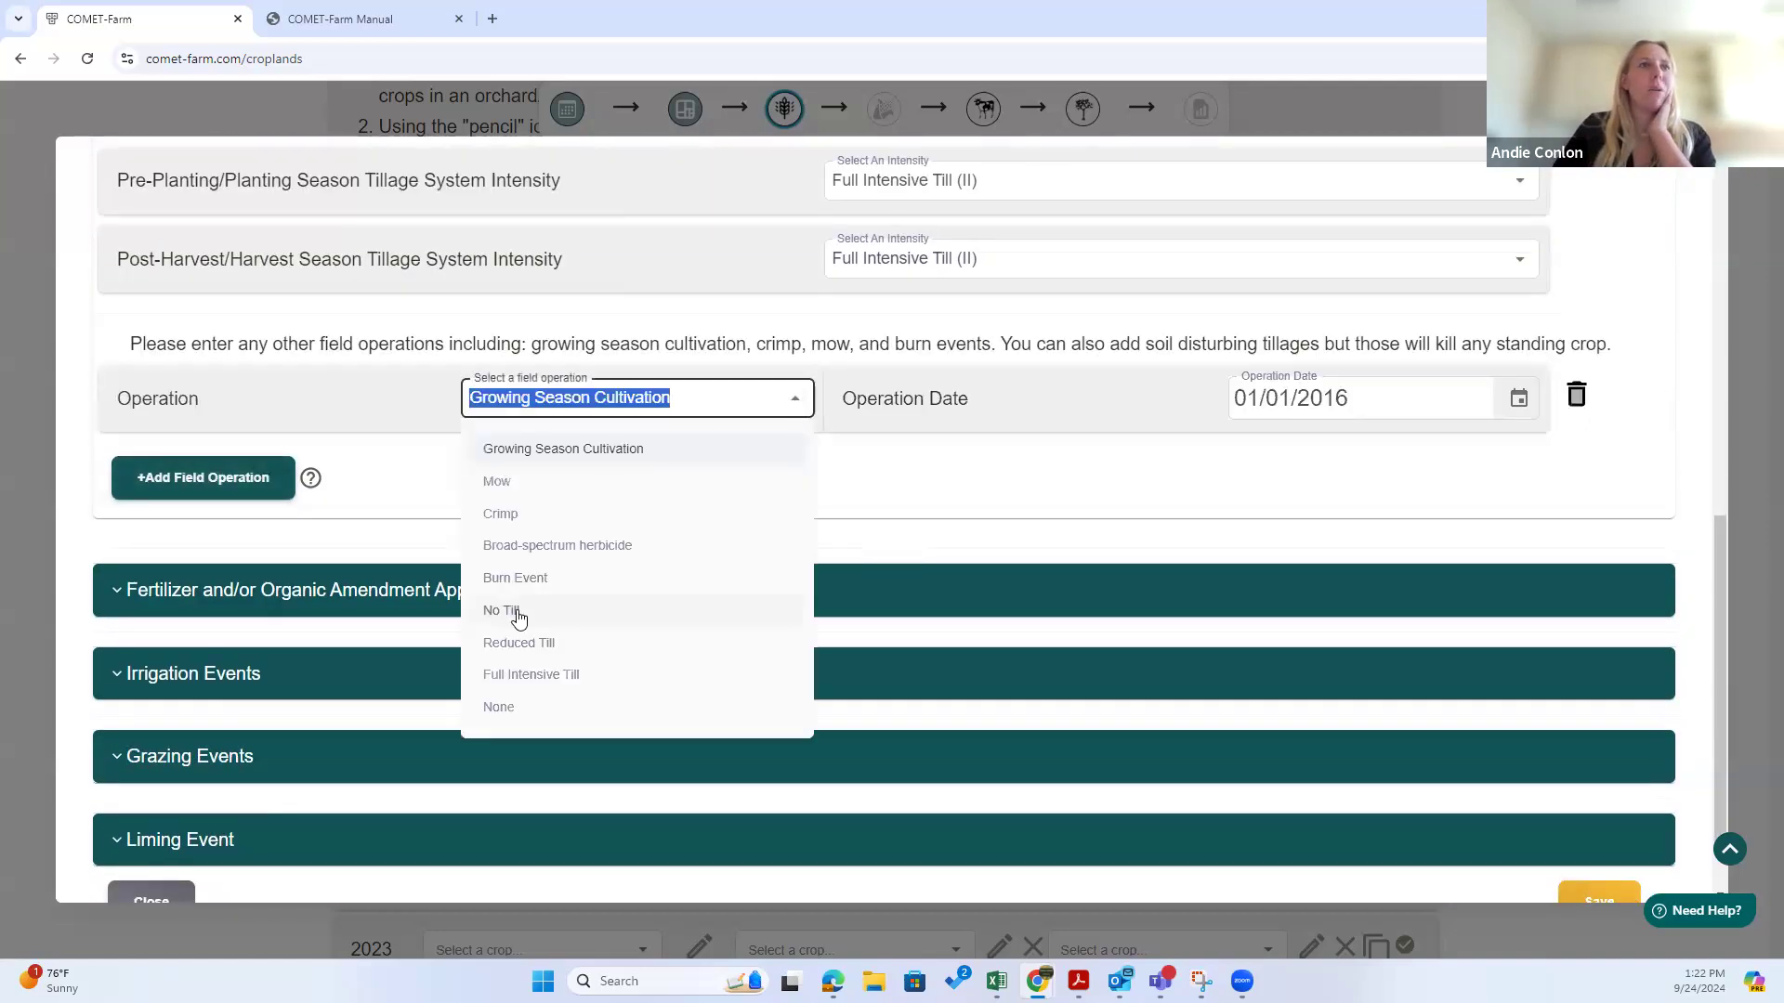
click(660, 611)
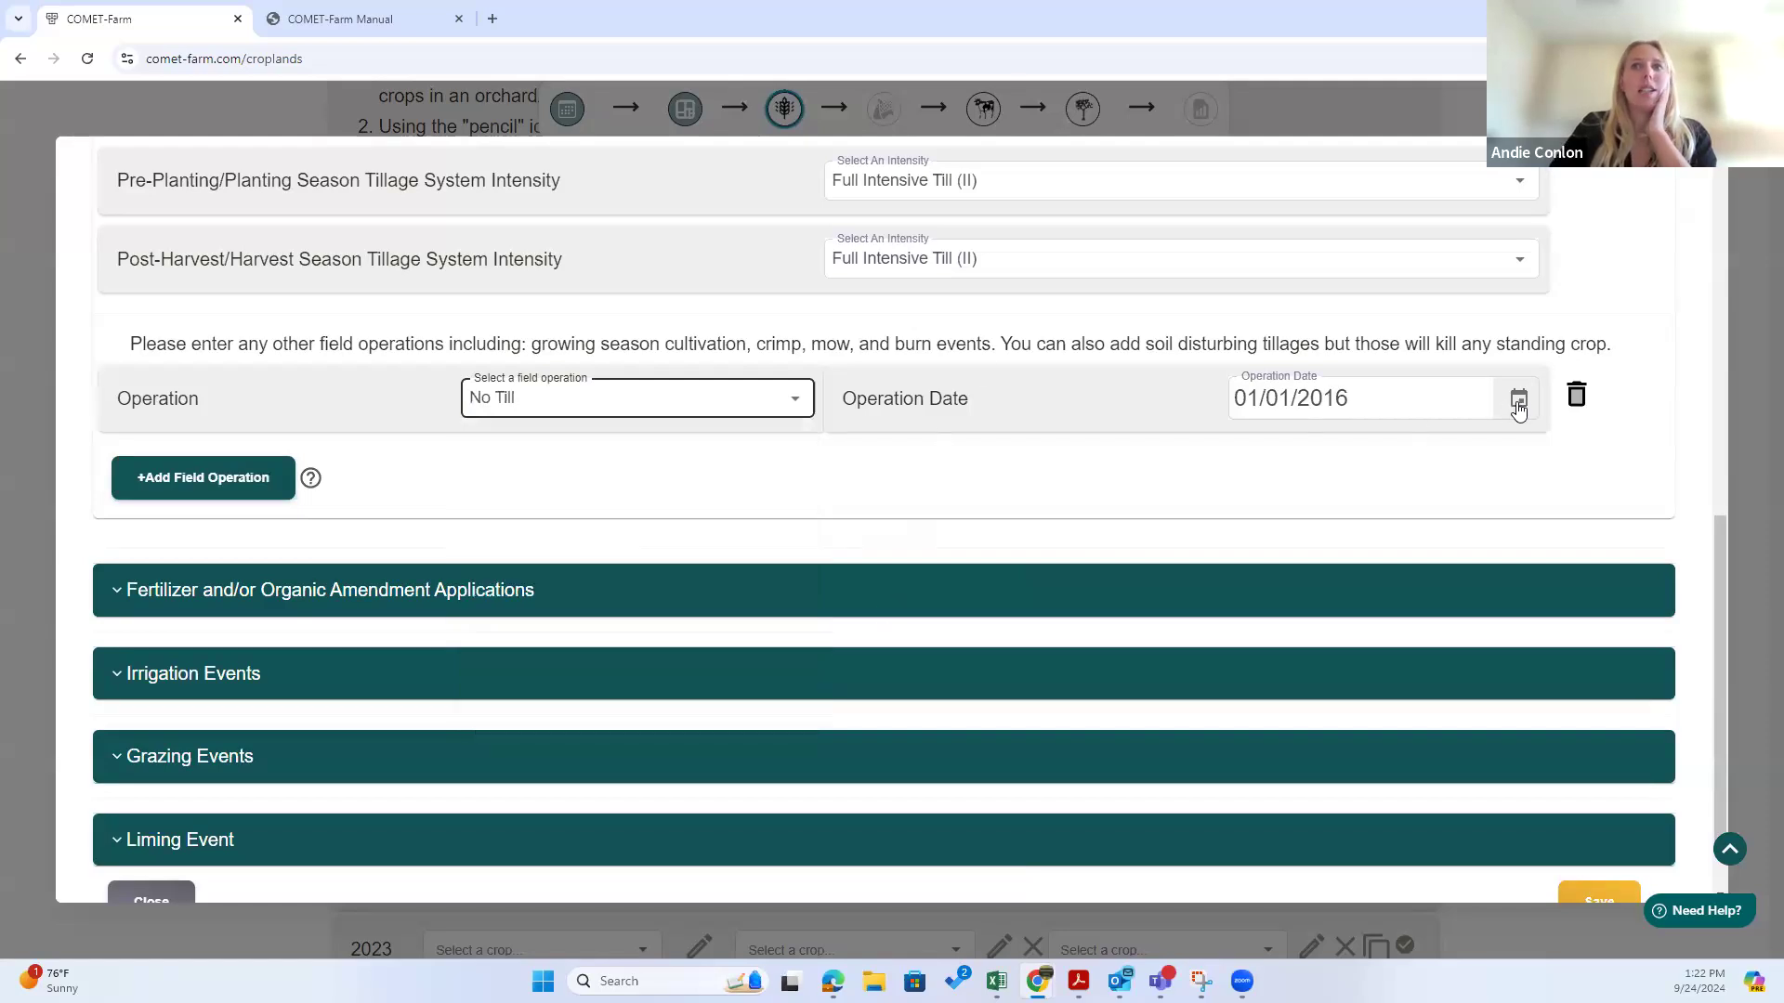
click(1002, 491)
click(1577, 395)
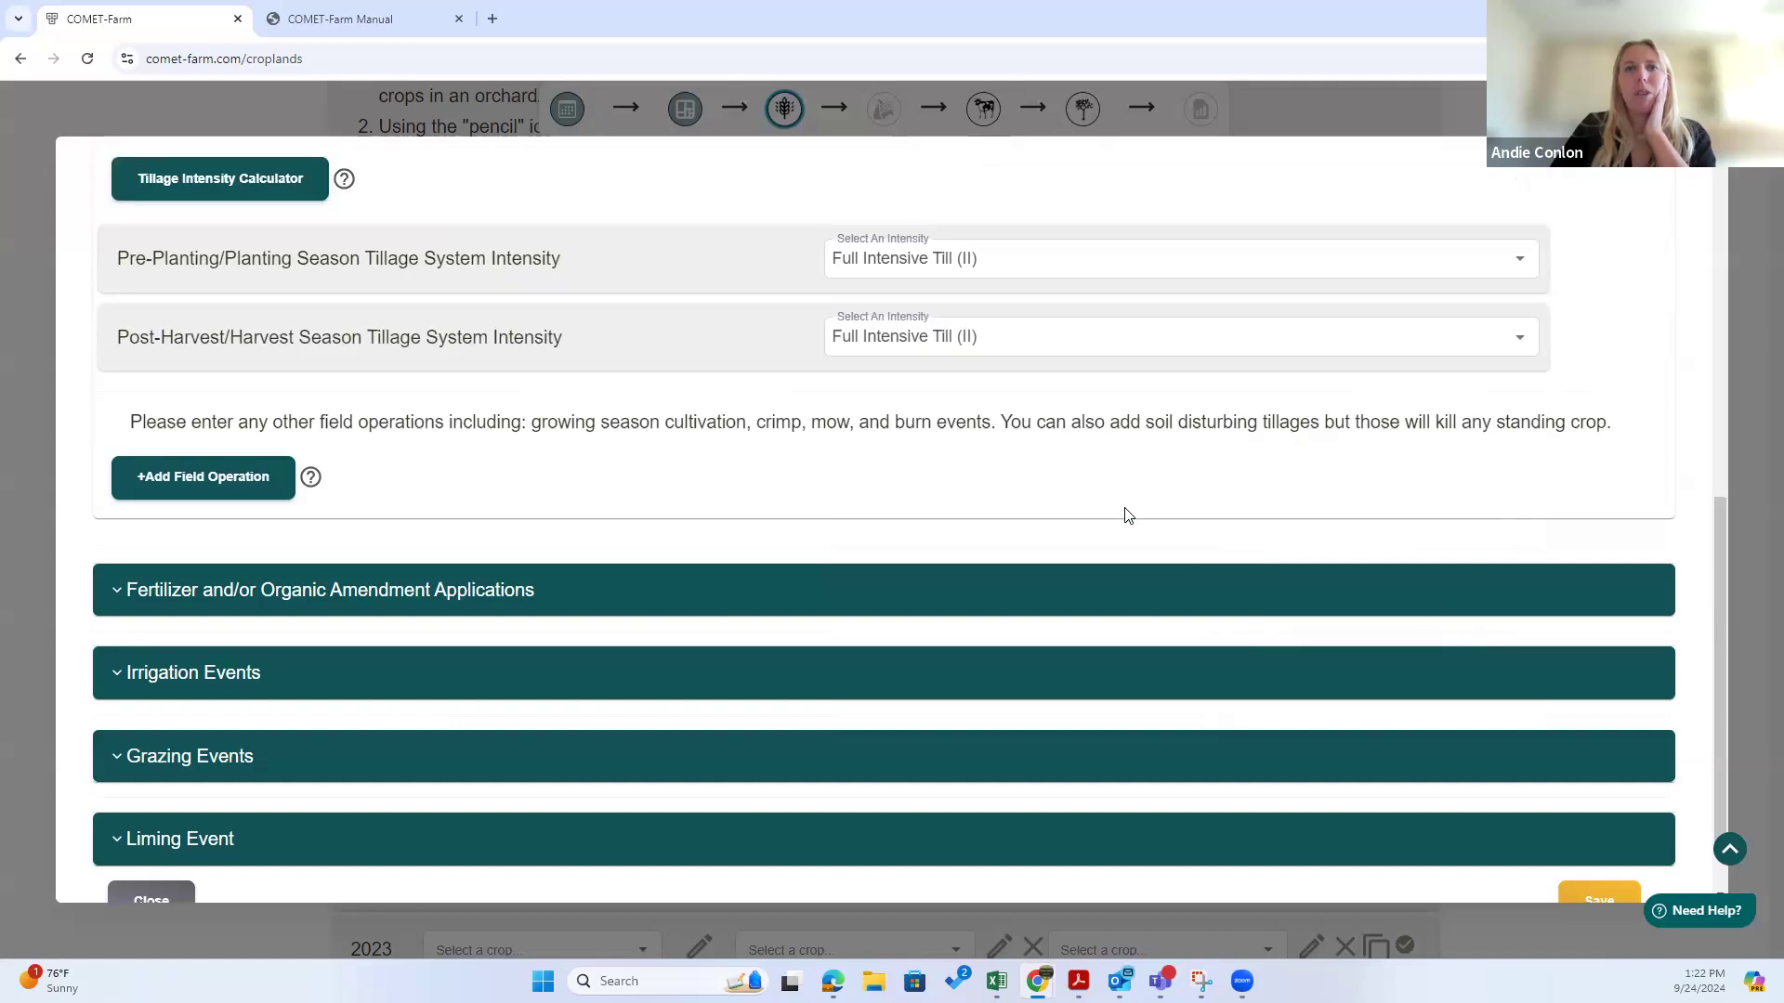
Step: Open Fertilizer and/or Organic Amendment Applications, try a fertilizer application with 14 lbs/ac total N, and delete it before collapsing the section
scroll(665, 514, up, 3)
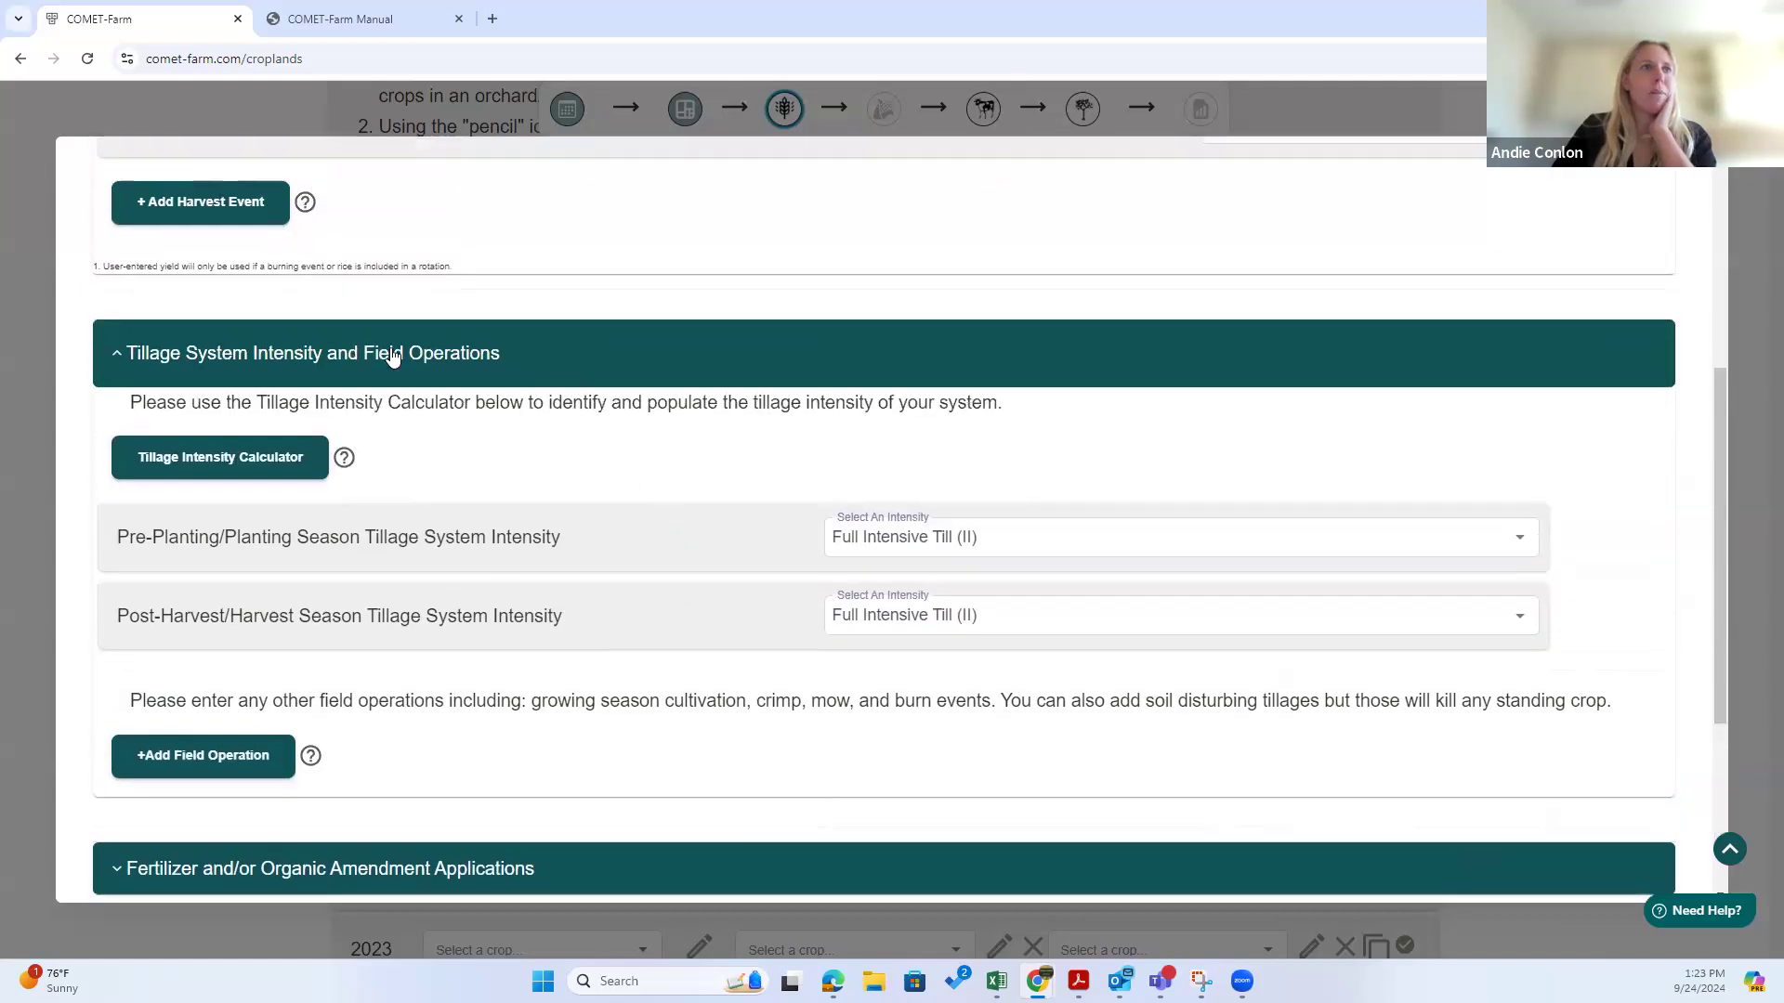
scroll(425, 387, down, 4)
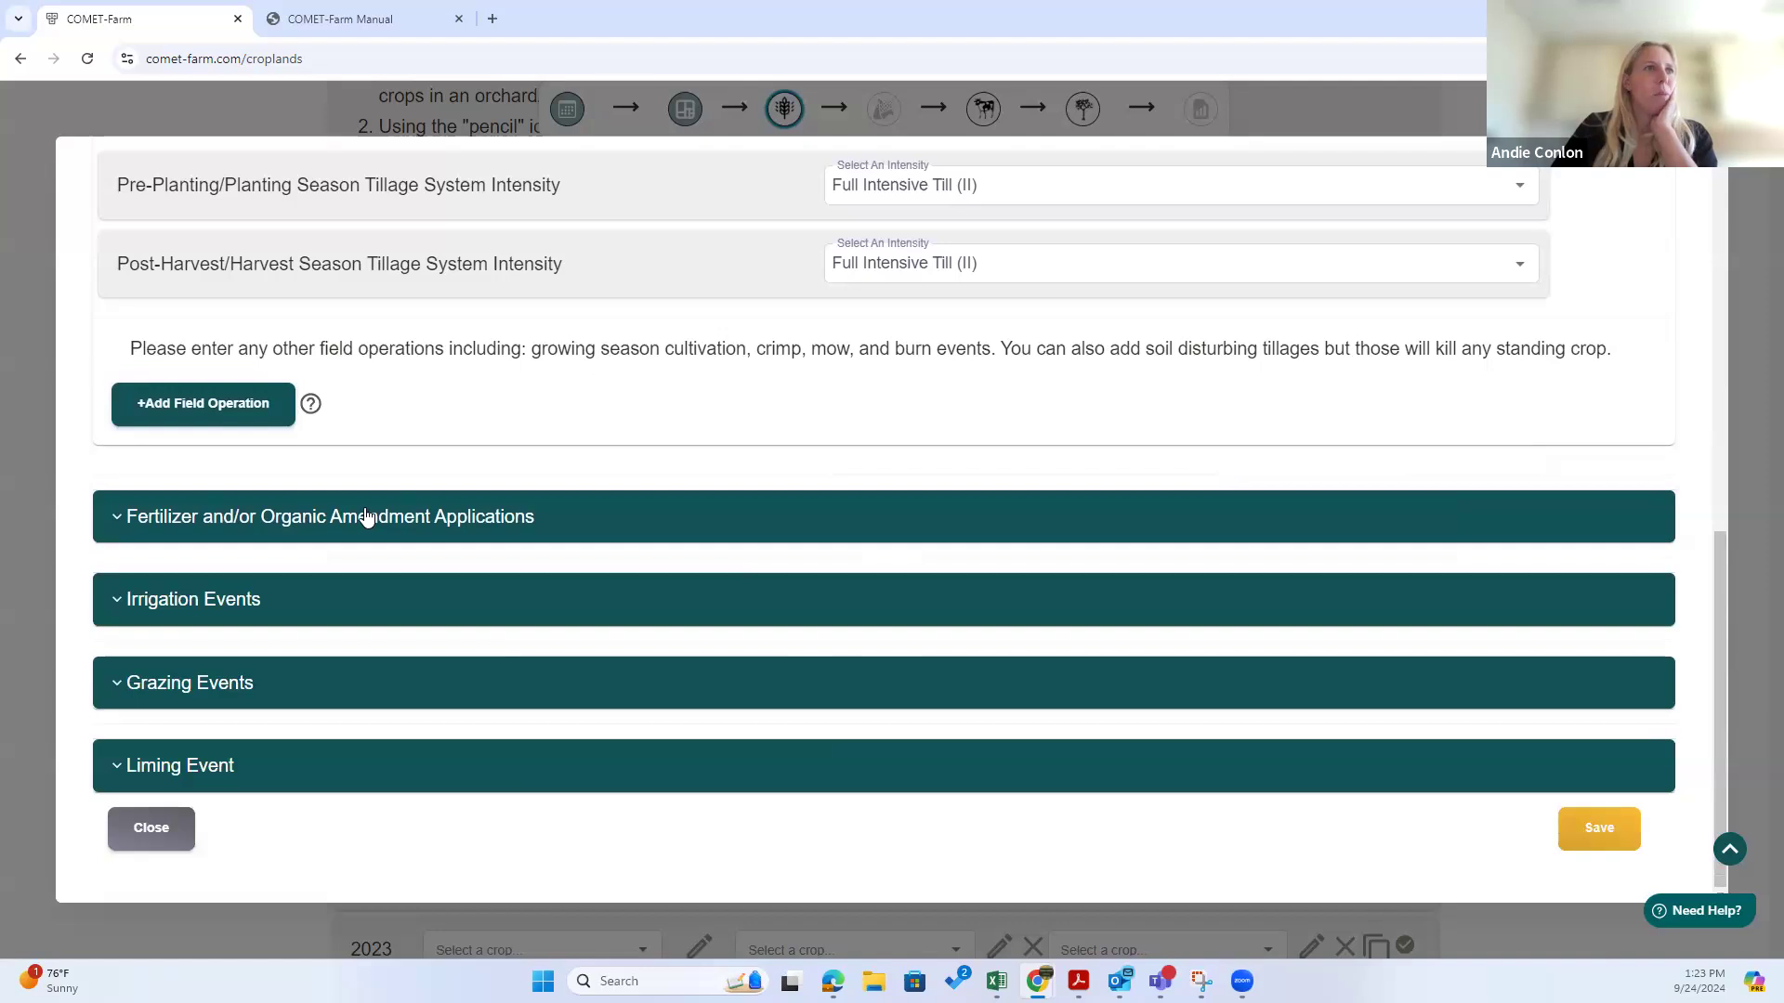
click(369, 518)
scroll(501, 441, down, 3)
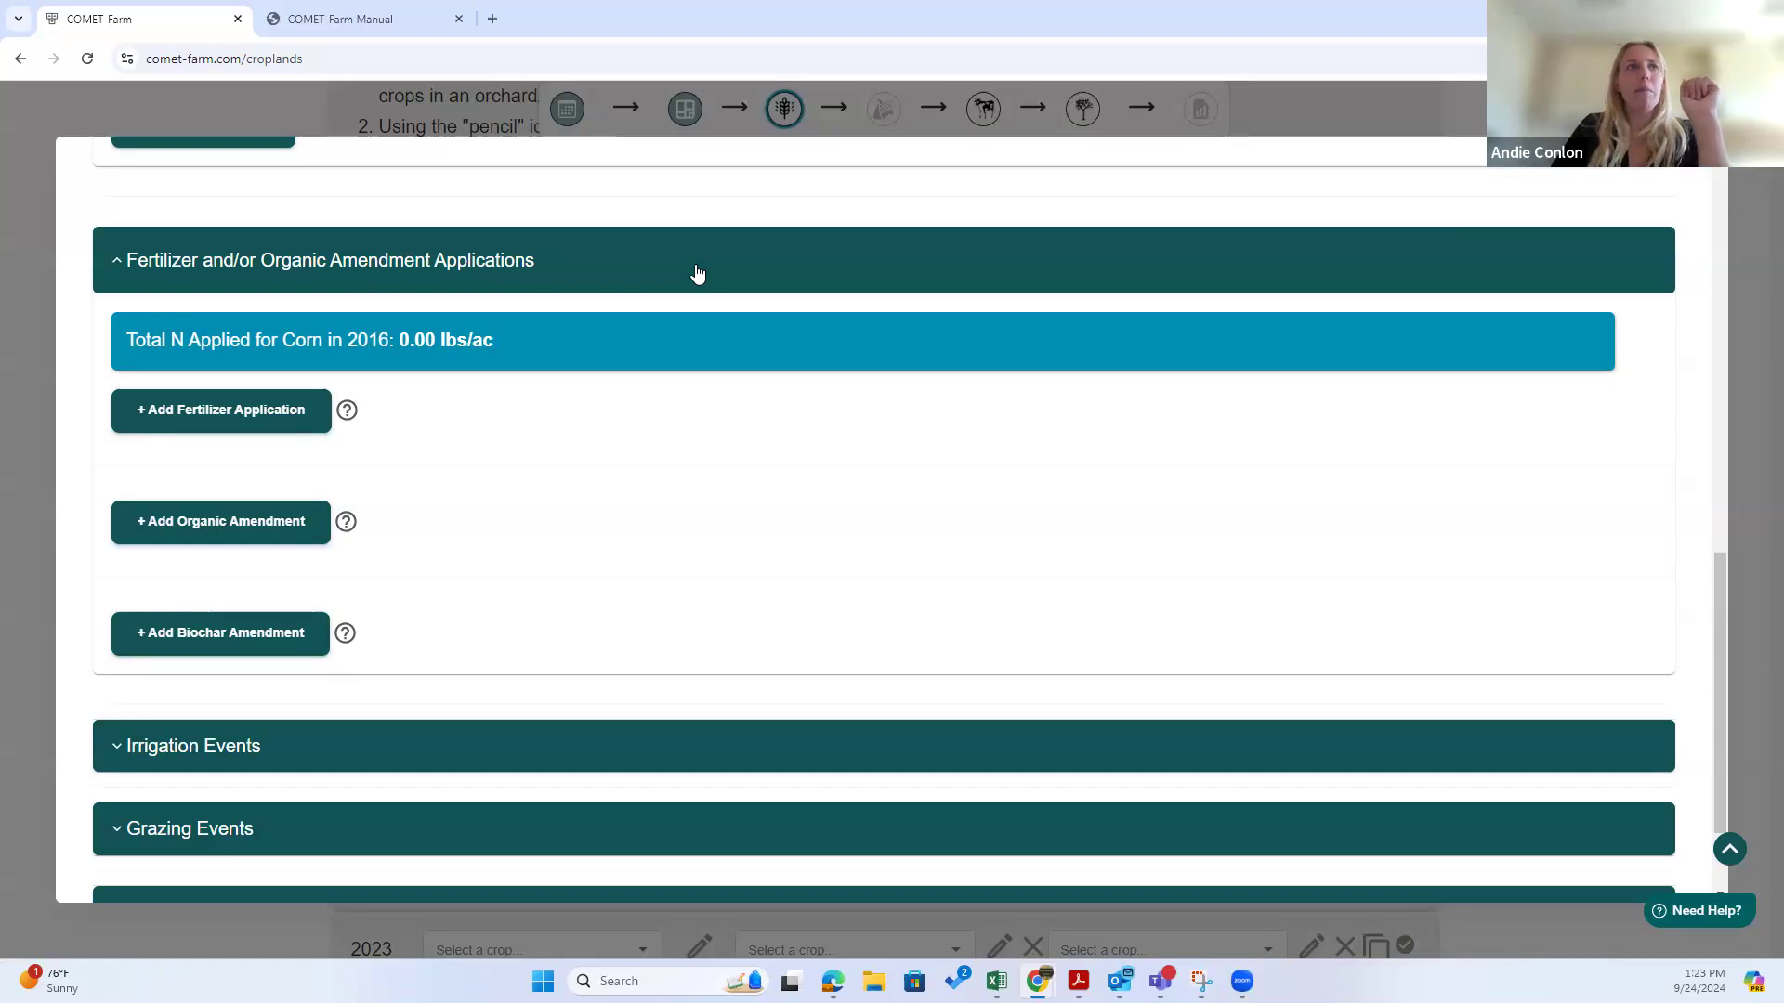
click(270, 418)
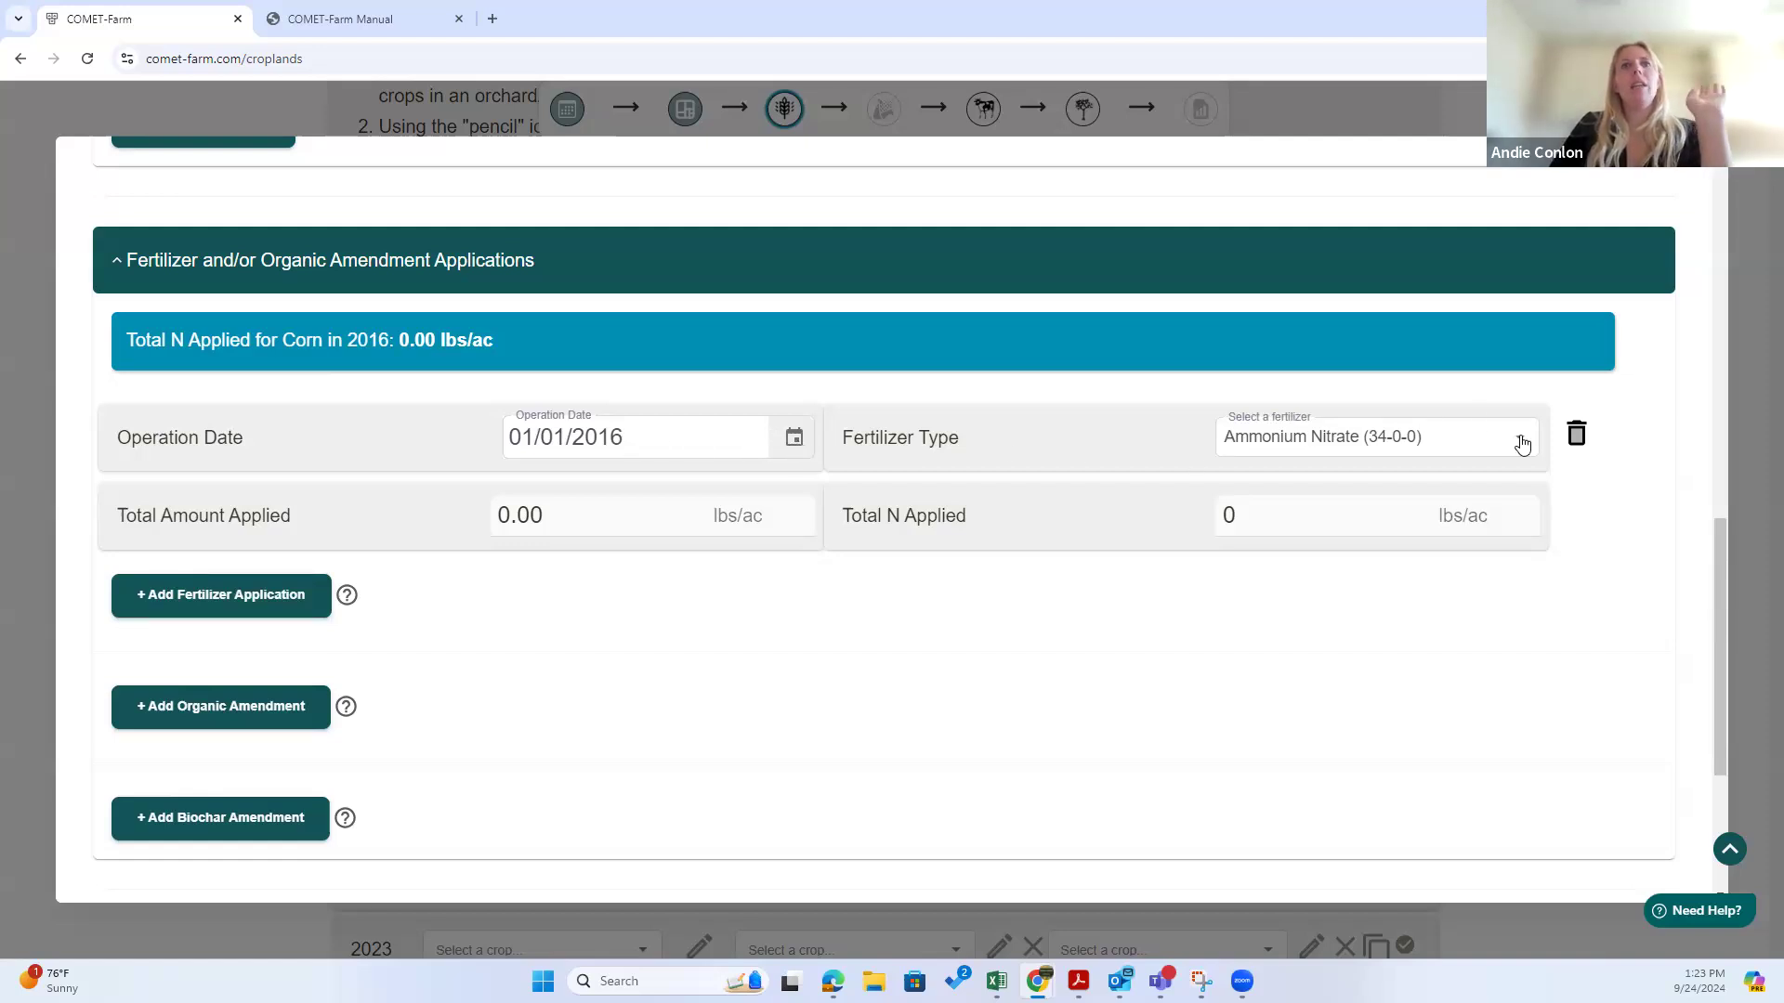
click(1267, 515)
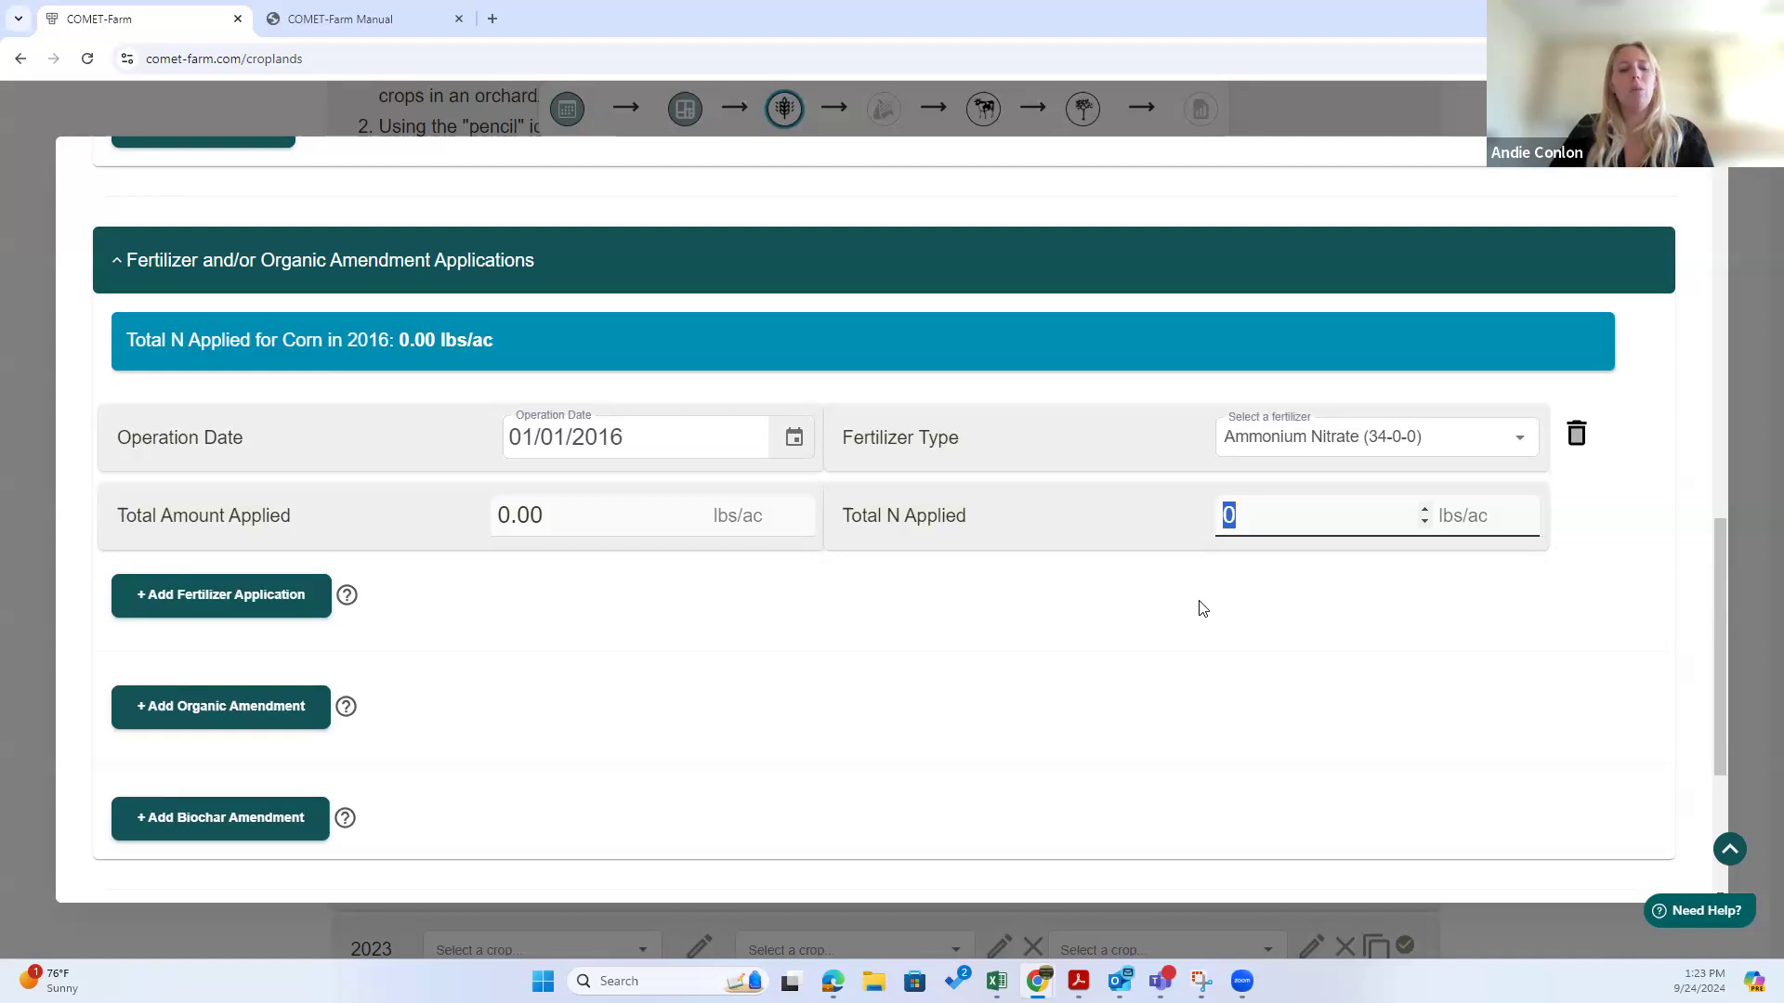
text(14)
click(1149, 568)
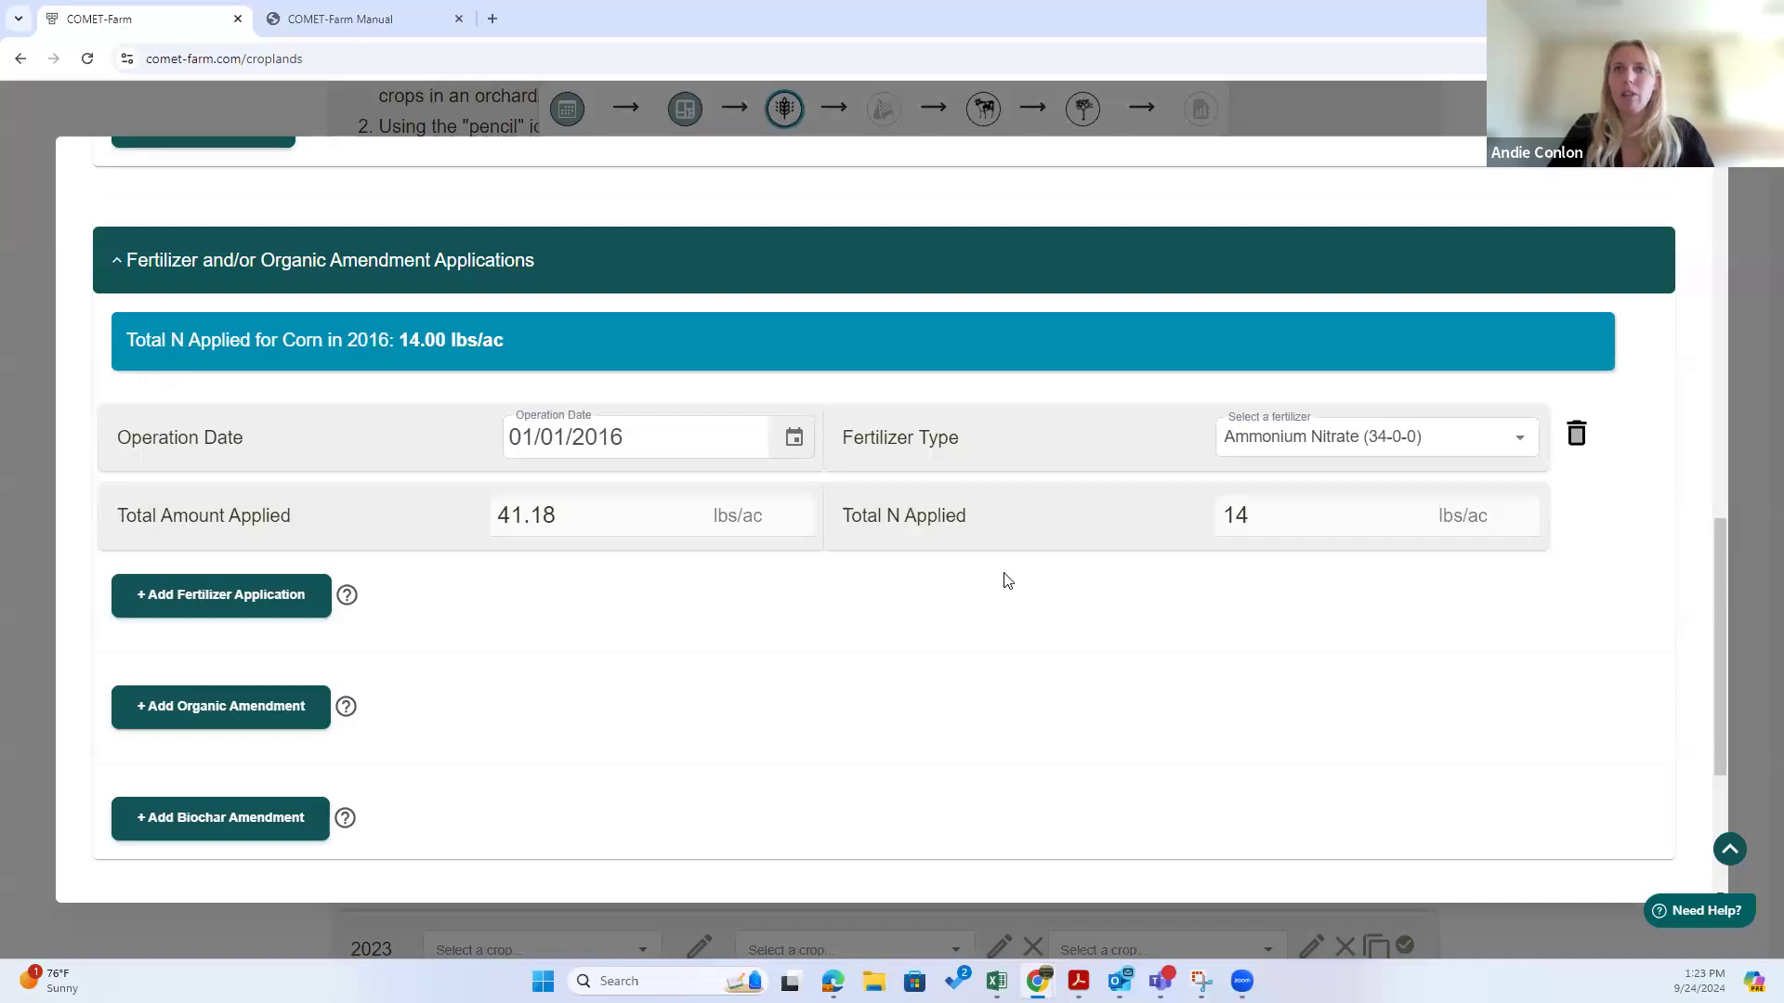
click(1577, 434)
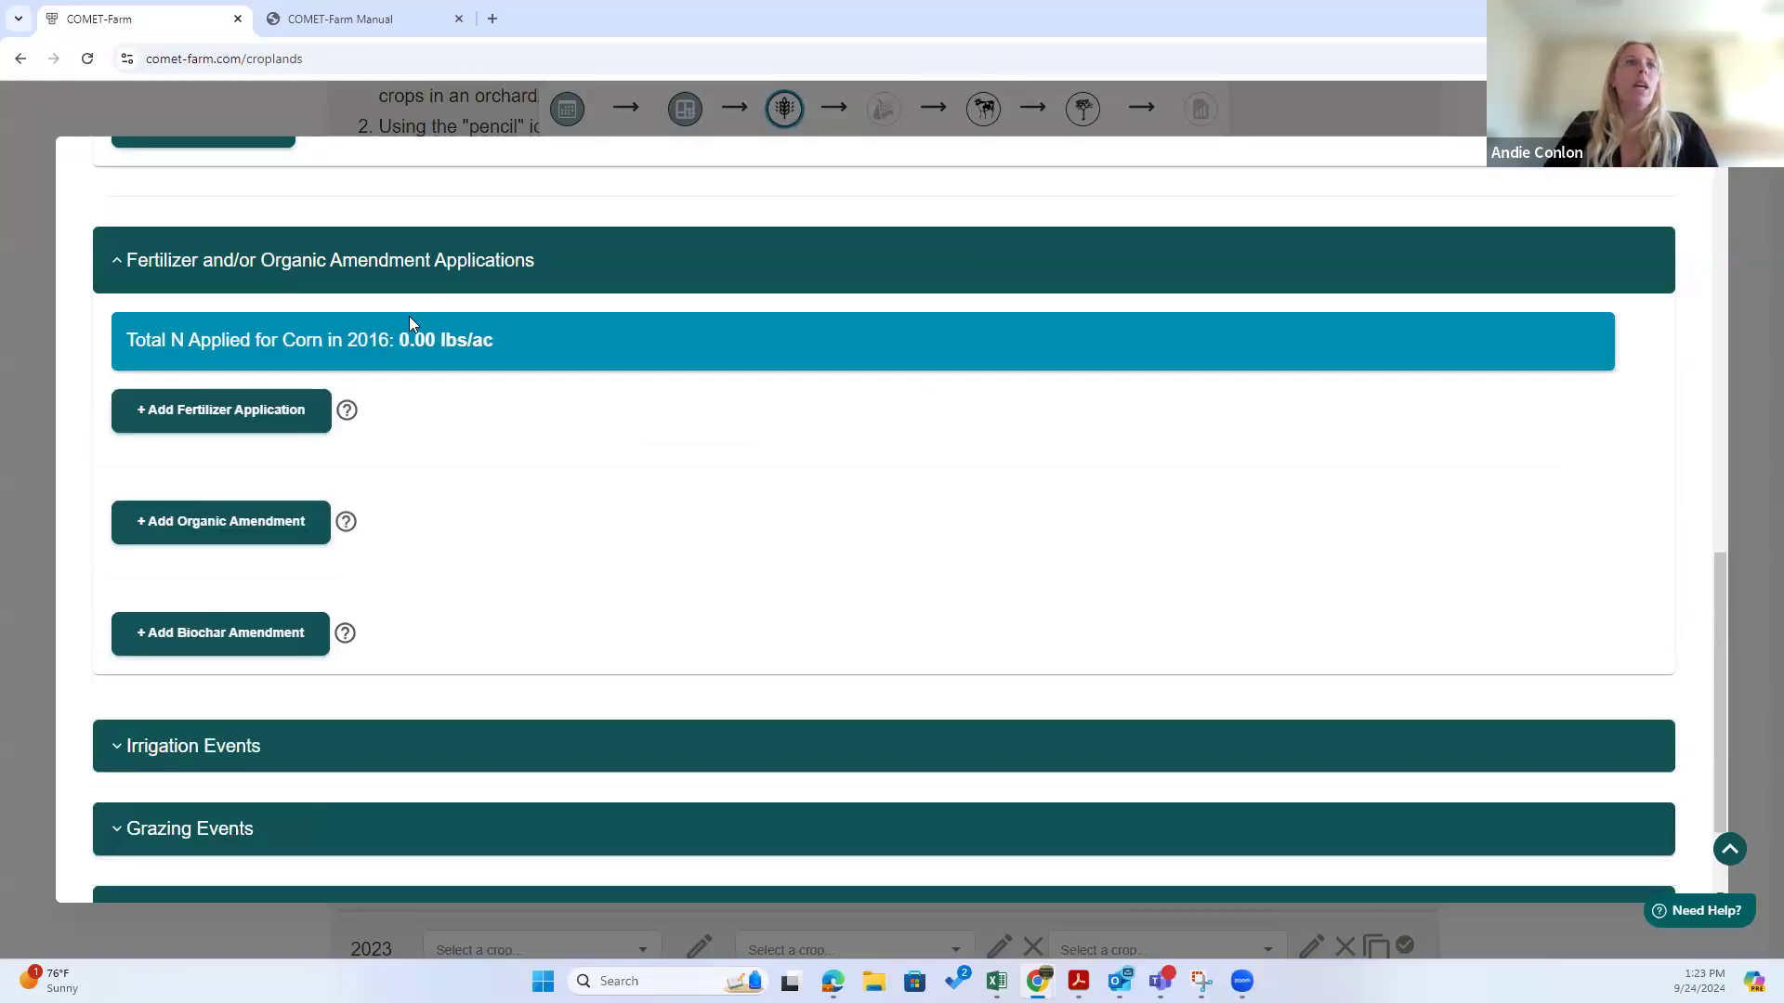
click(422, 265)
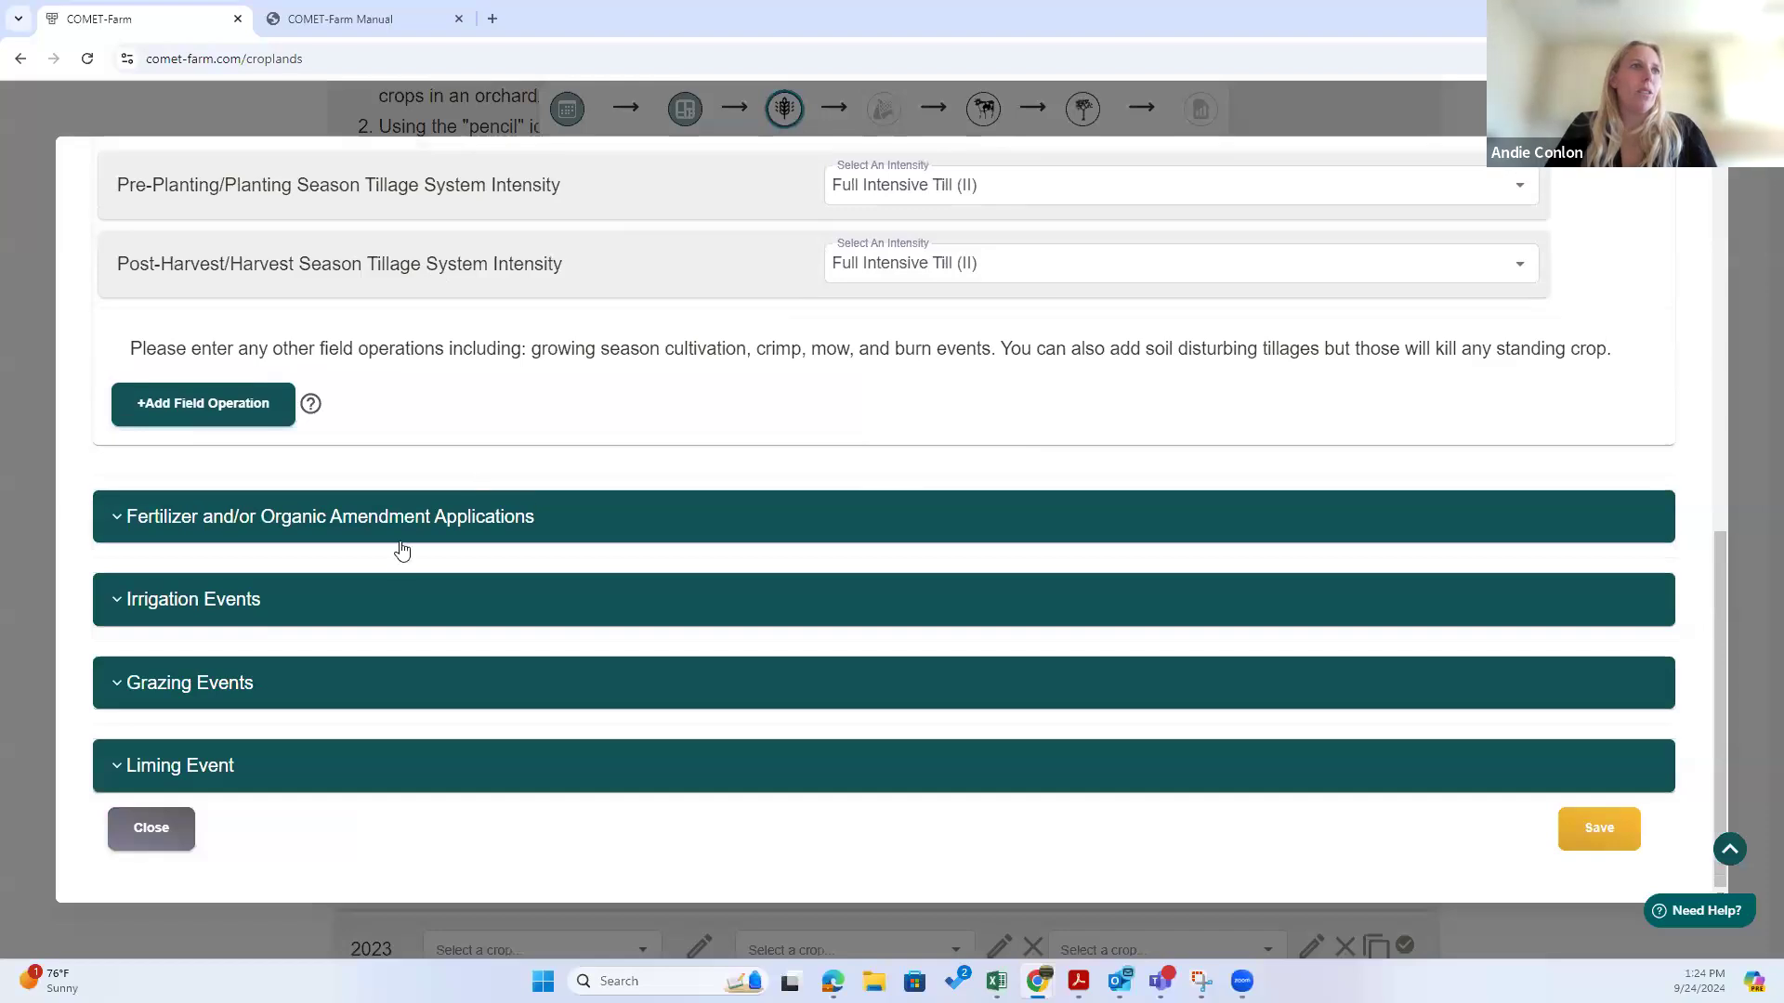
Step: Add a trial irrigation event to the 2016 corn, switch it to automated irrigation, and delete it again
click(351, 599)
scroll(513, 557, down, 1)
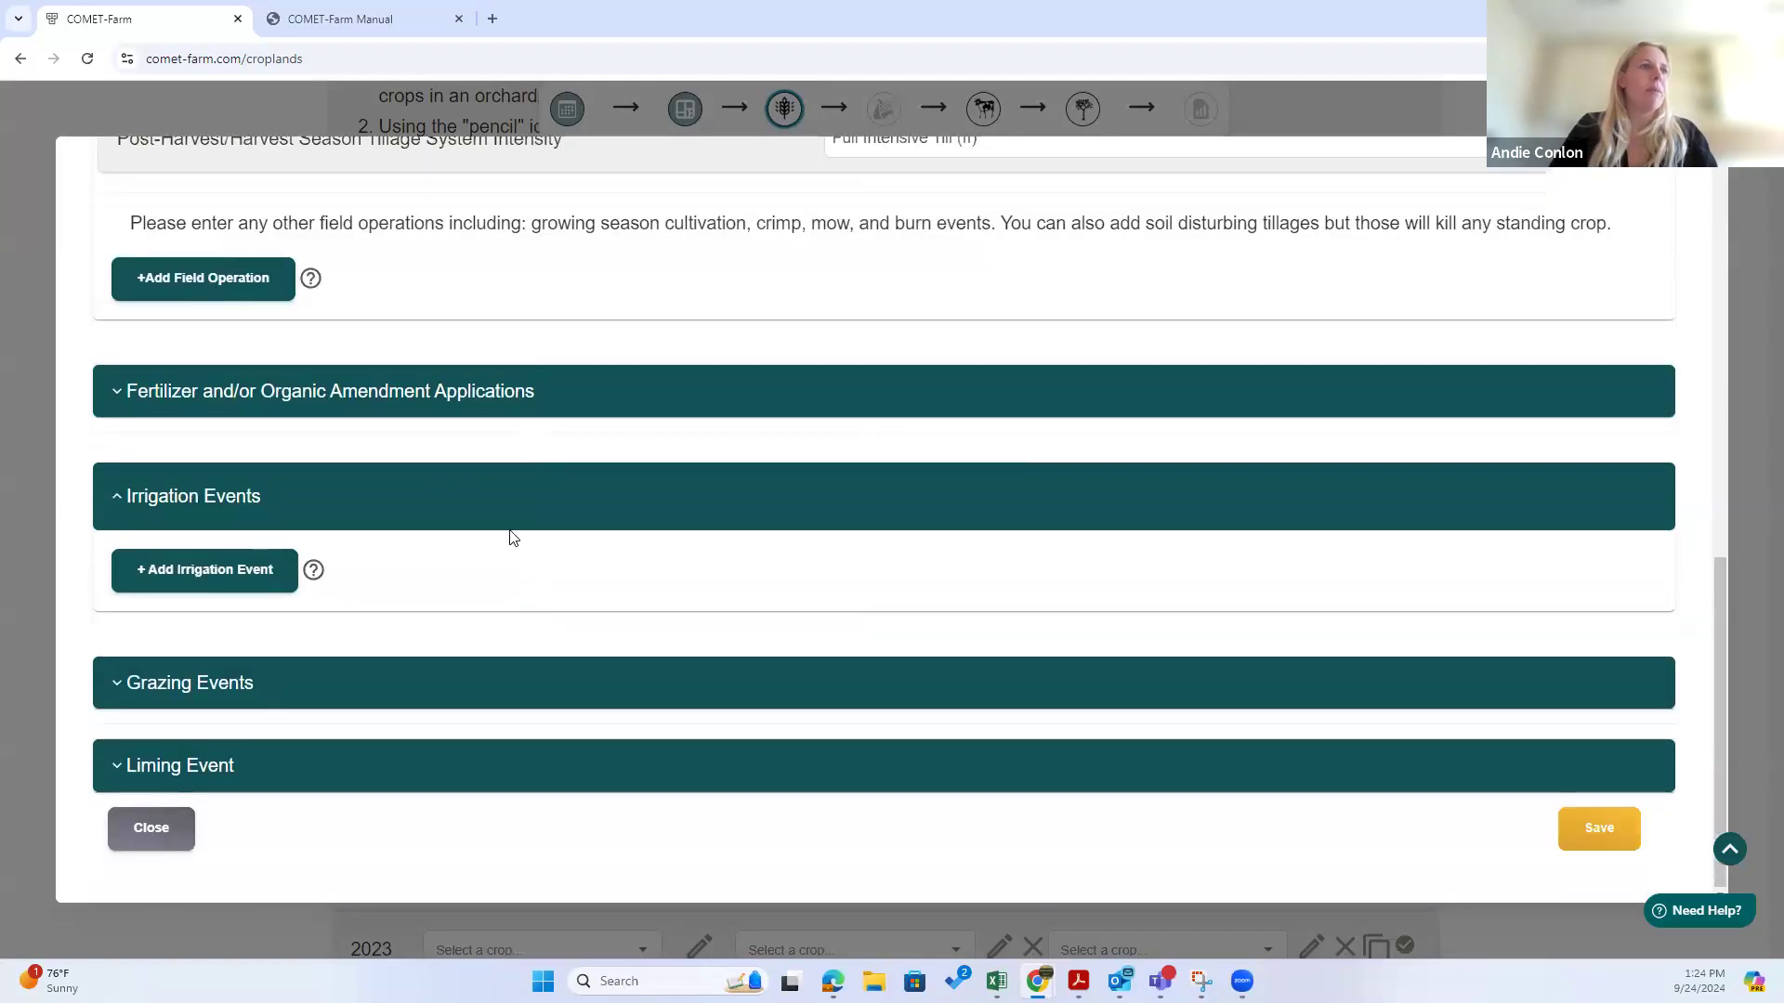
click(211, 570)
scroll(725, 585, down, 2)
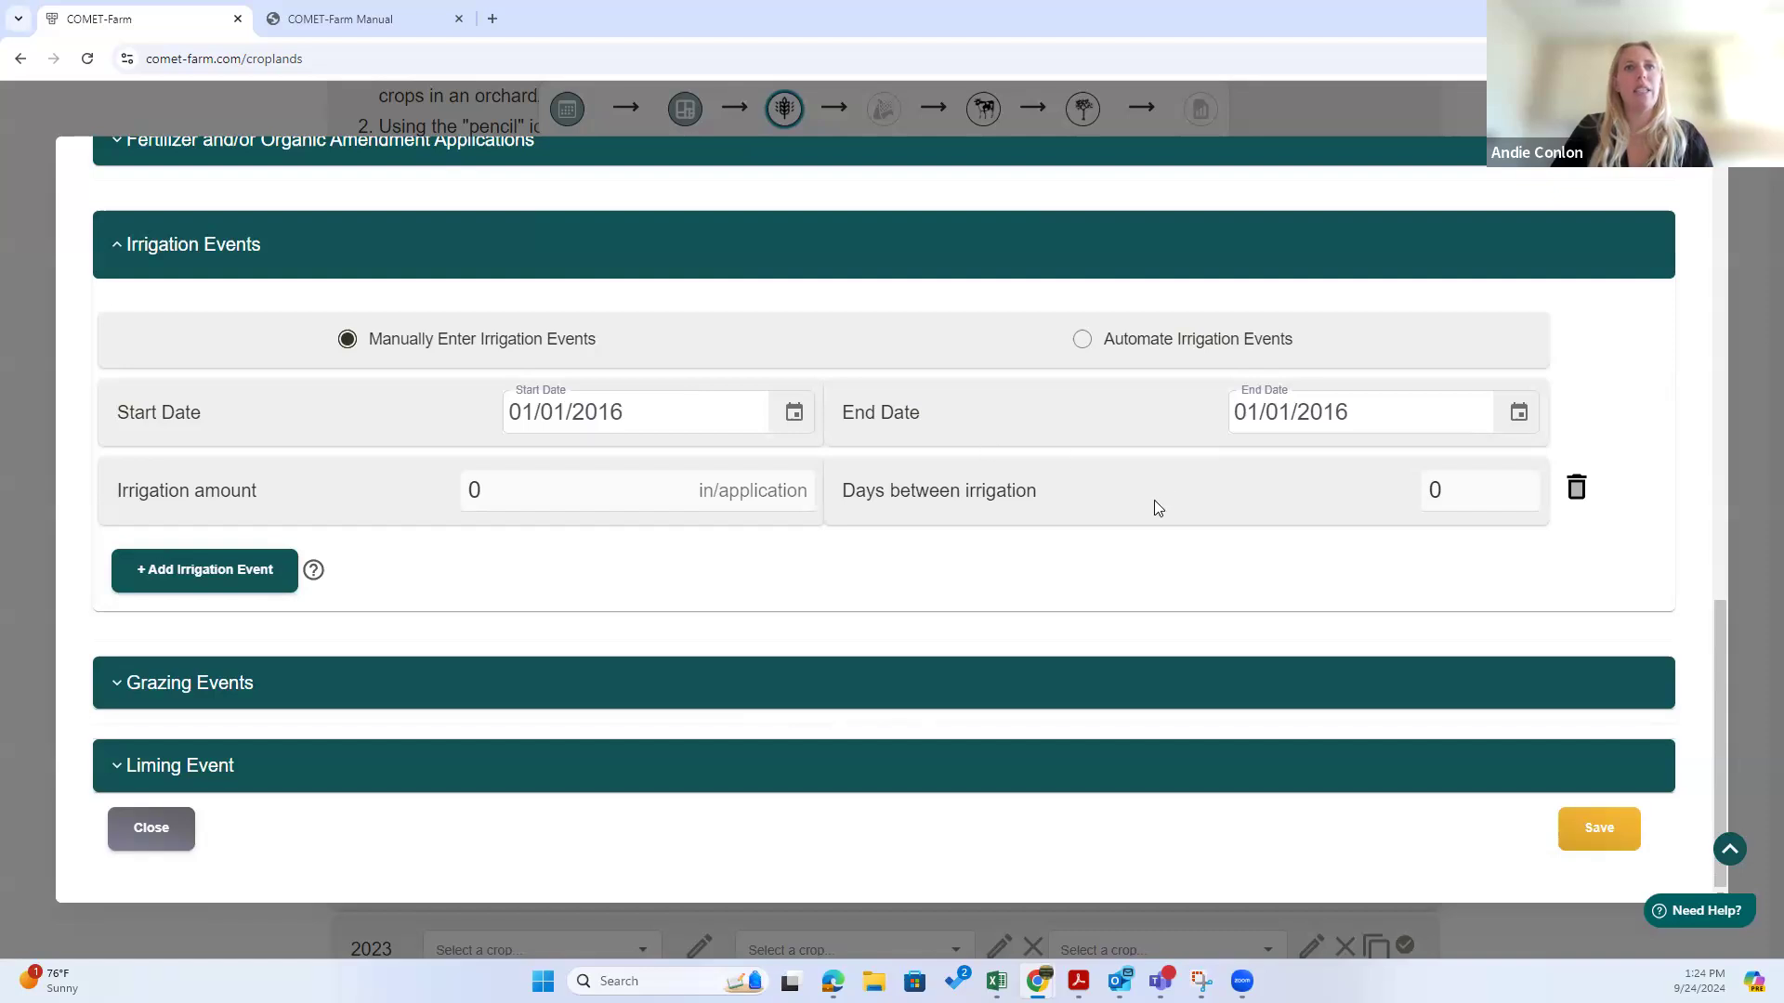
click(1083, 341)
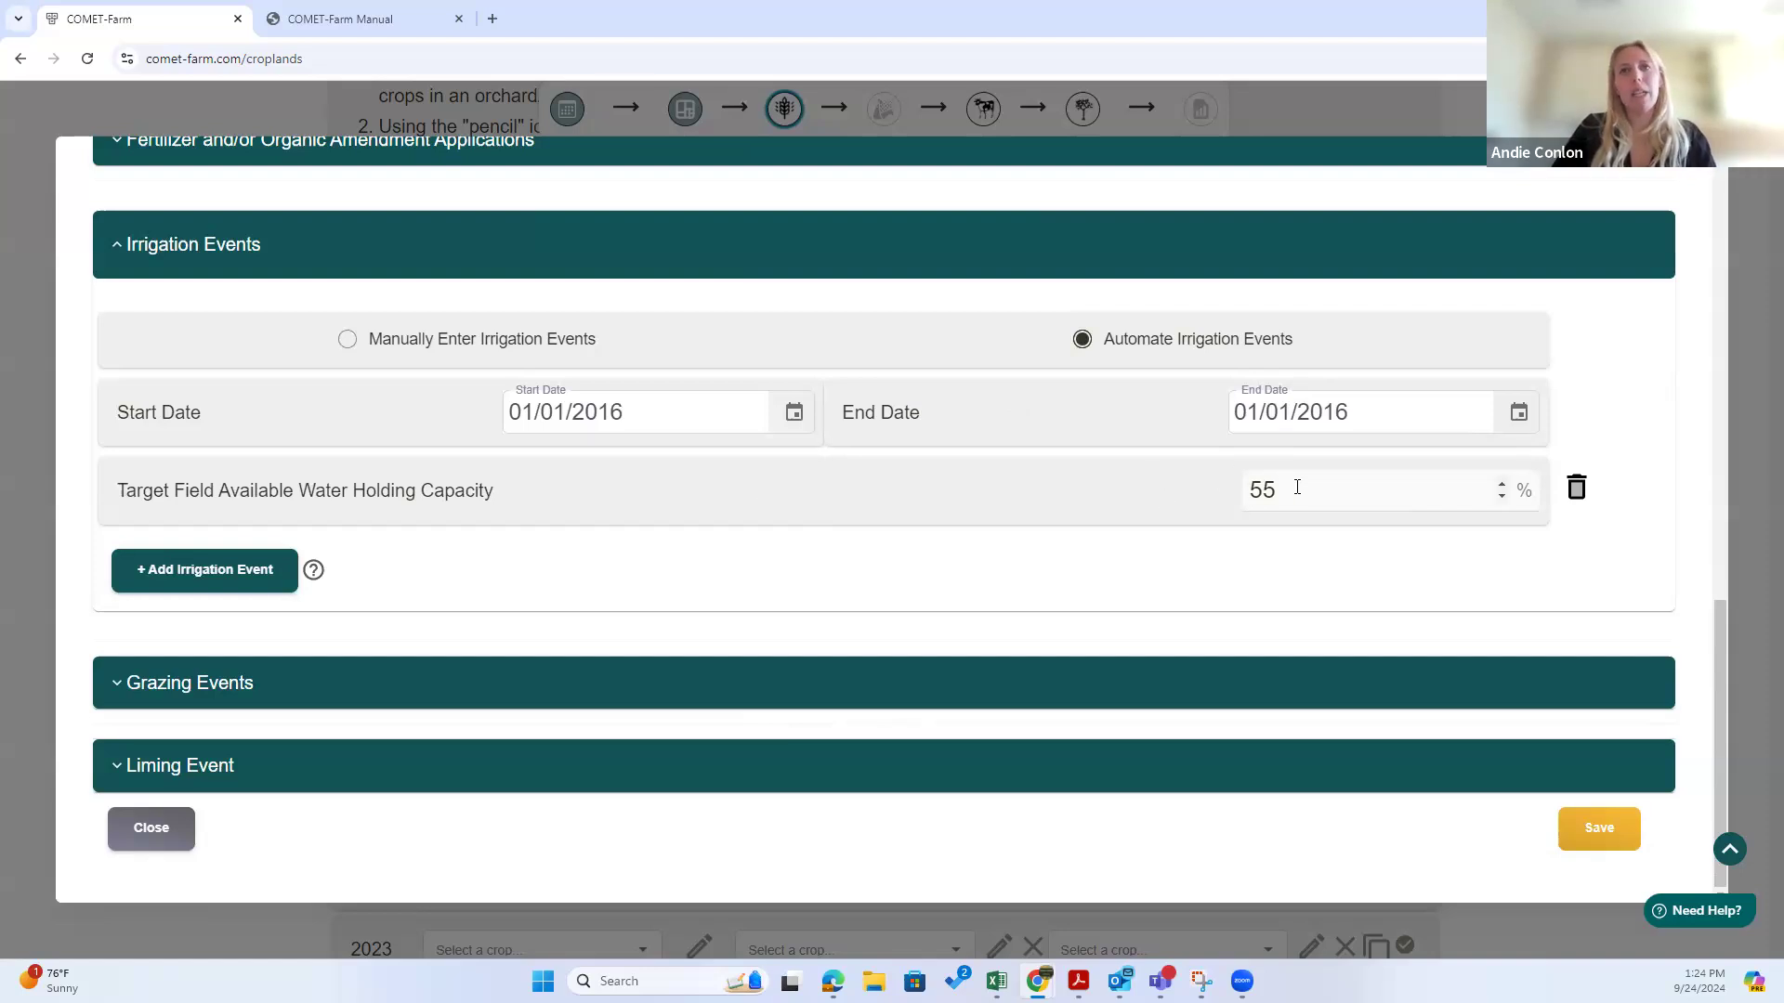
click(437, 697)
scroll(836, 580, down, 1)
click(1578, 394)
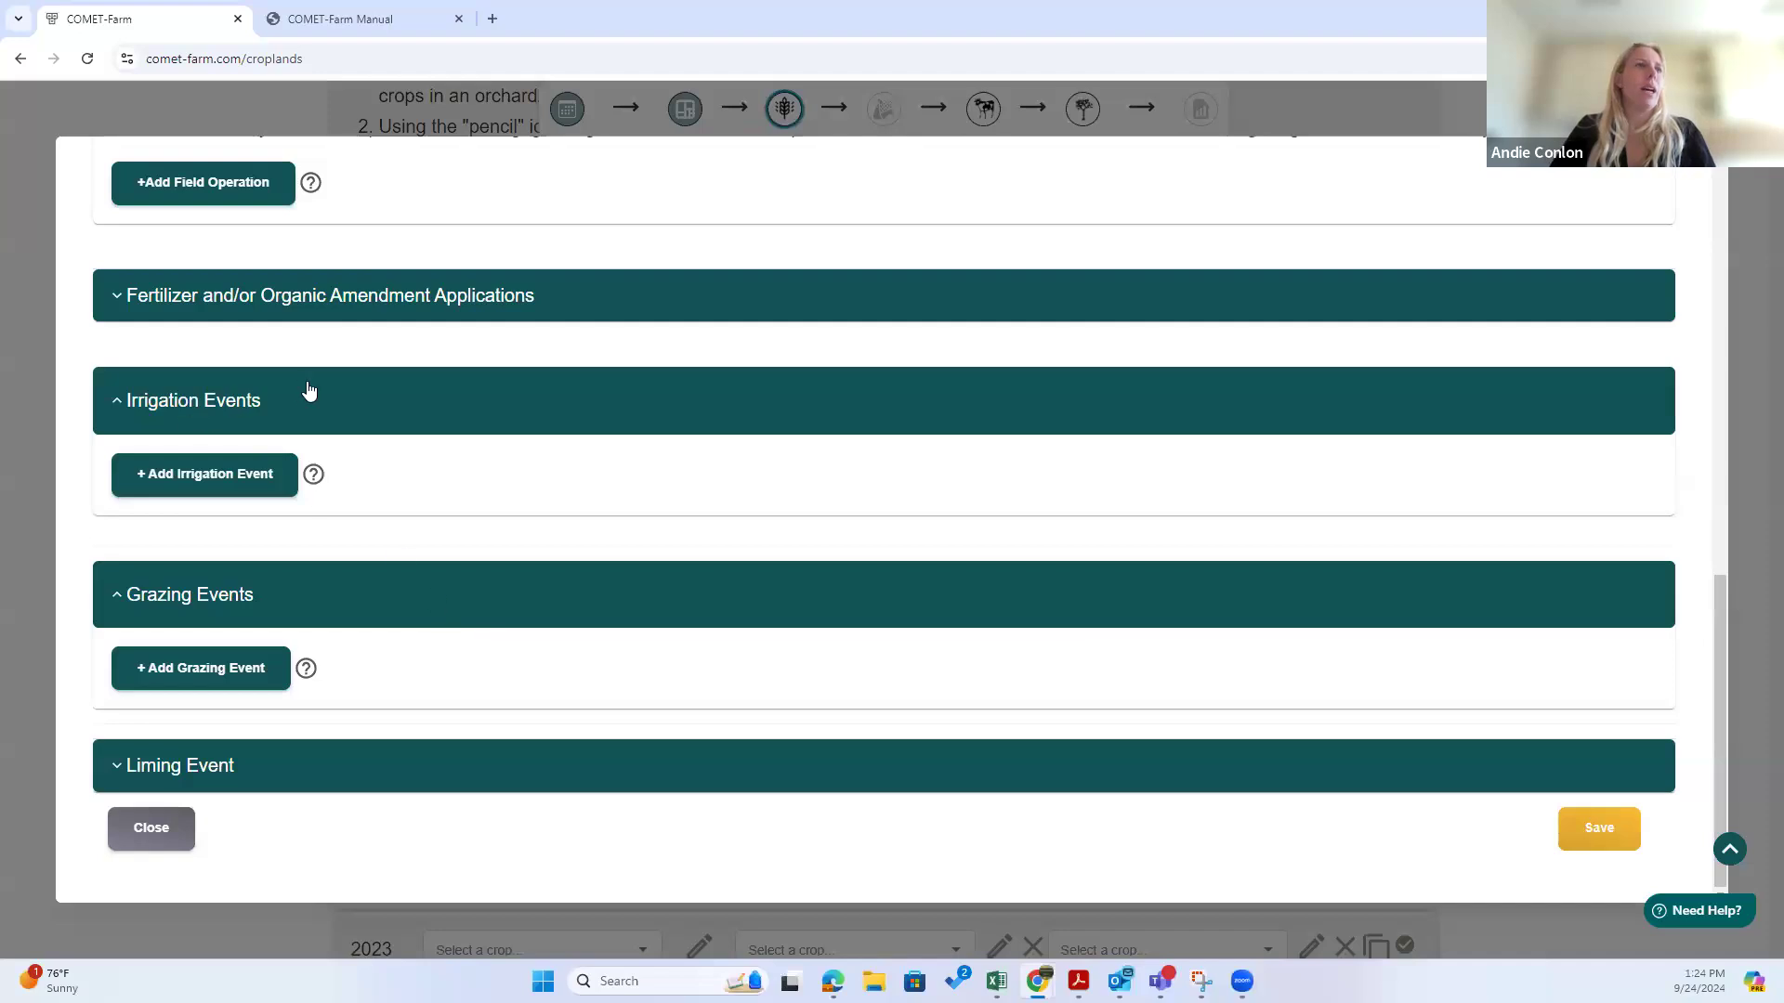
Step: Expand the Liming Event section and save the baseline management for 2016 corn
click(381, 765)
scroll(544, 693, down, 2)
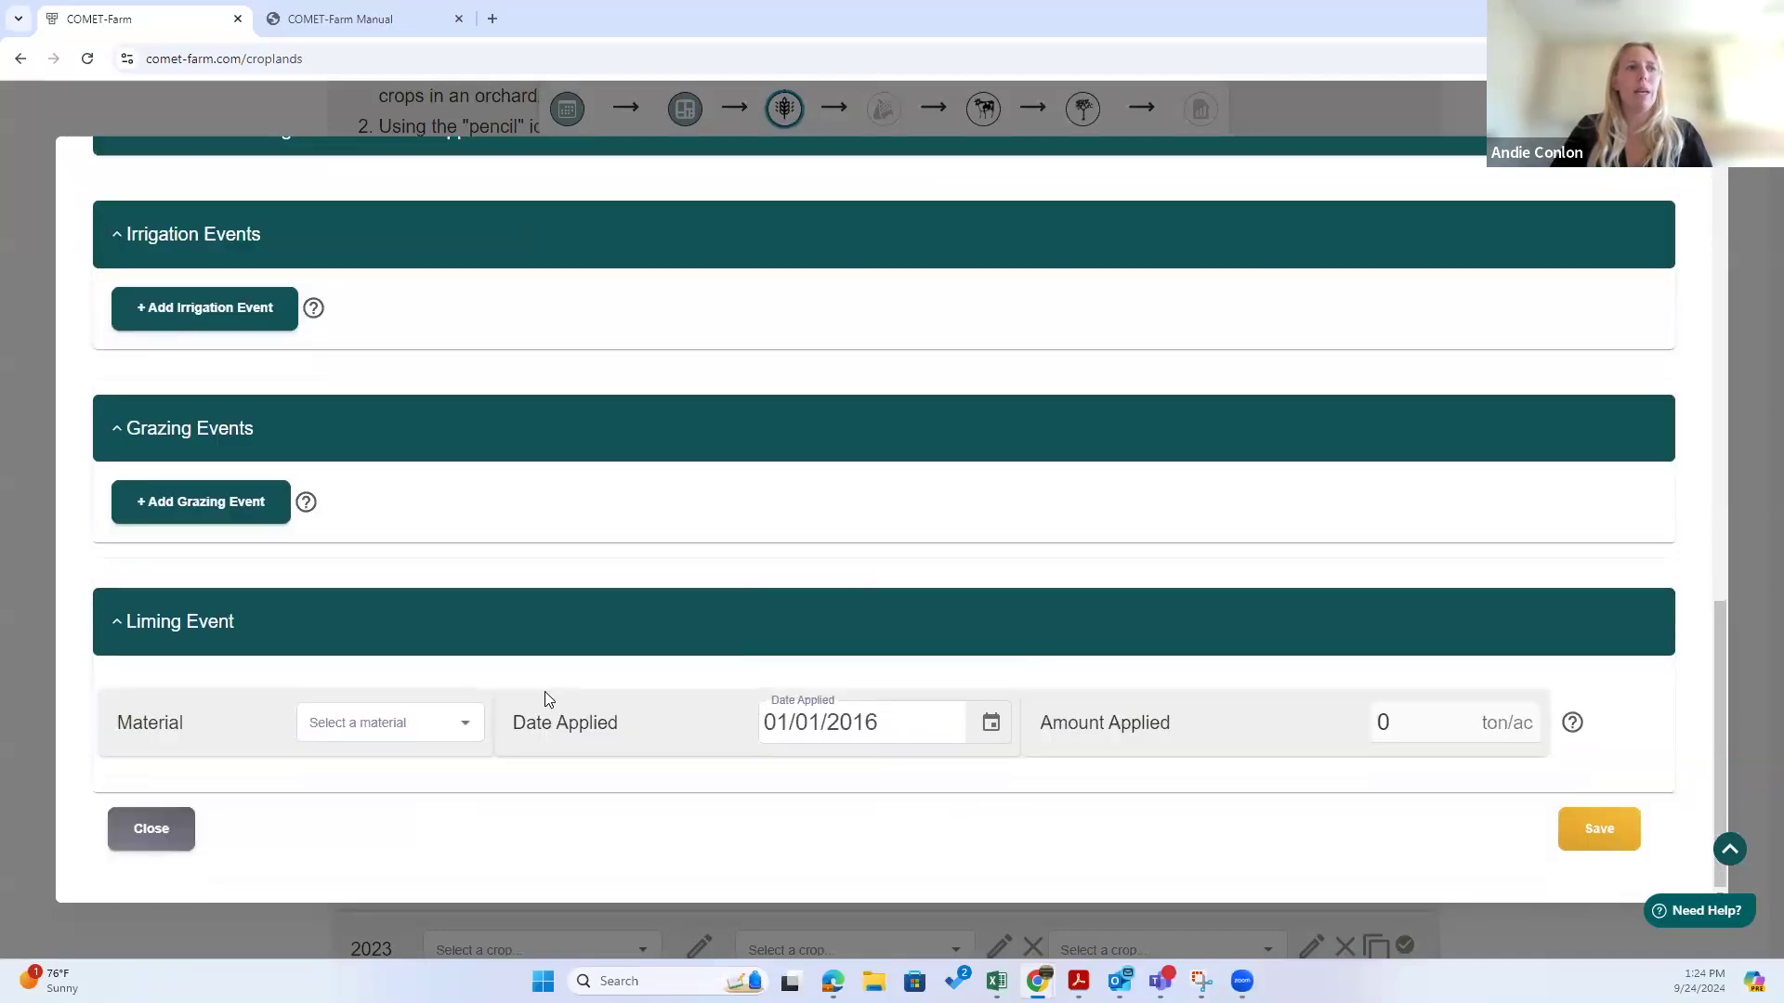
click(1599, 831)
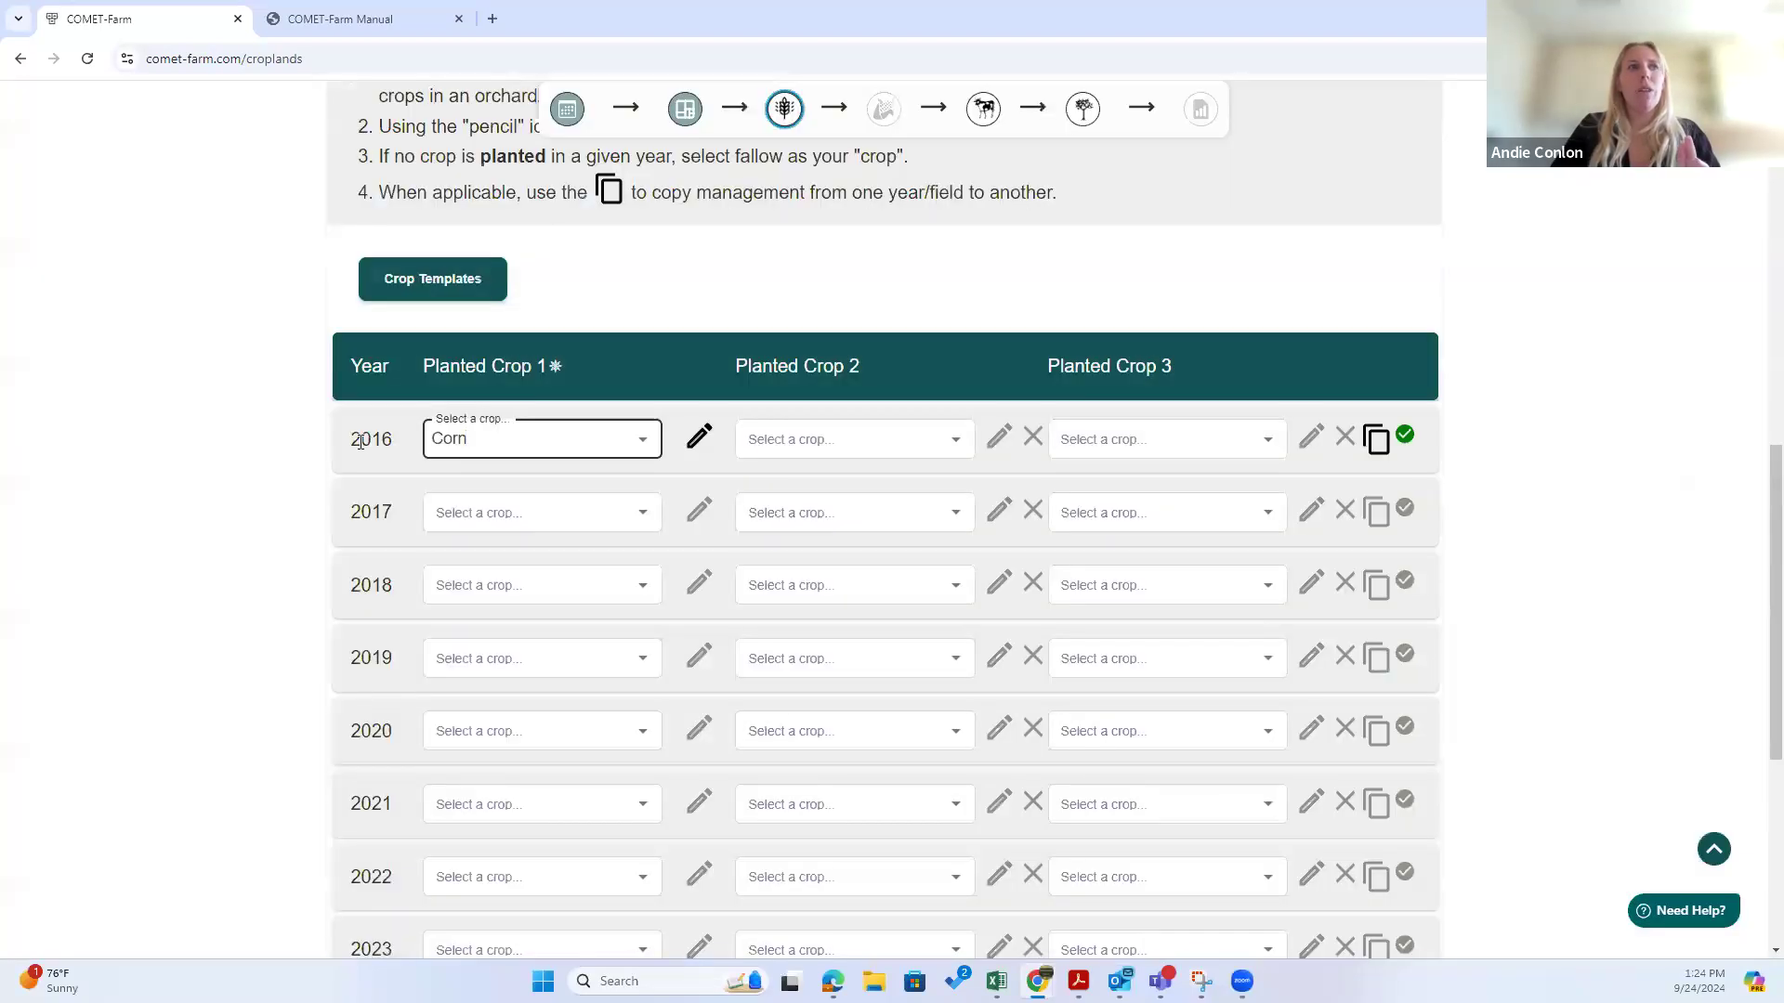
click(227, 512)
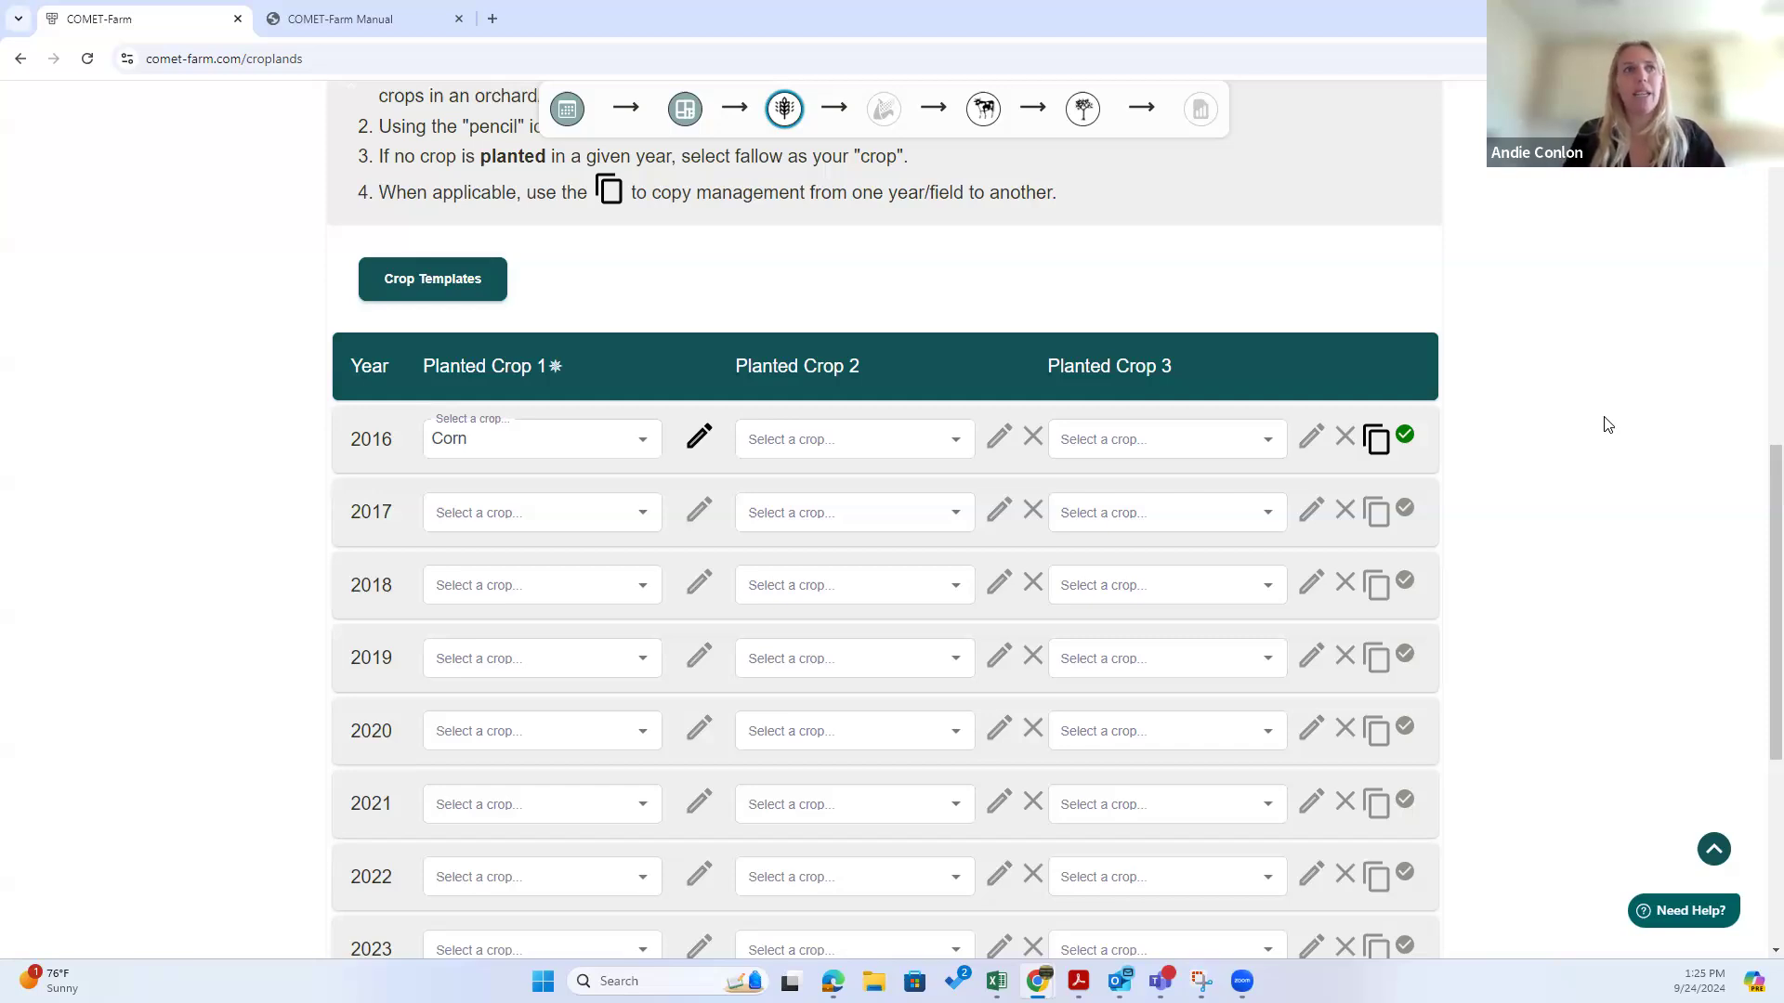
Step: Try Winter Wheat as second planted crop for 2016 and highlight the existing growing periods note in Planting and Harvest
click(955, 439)
scroll(895, 554, down, 8)
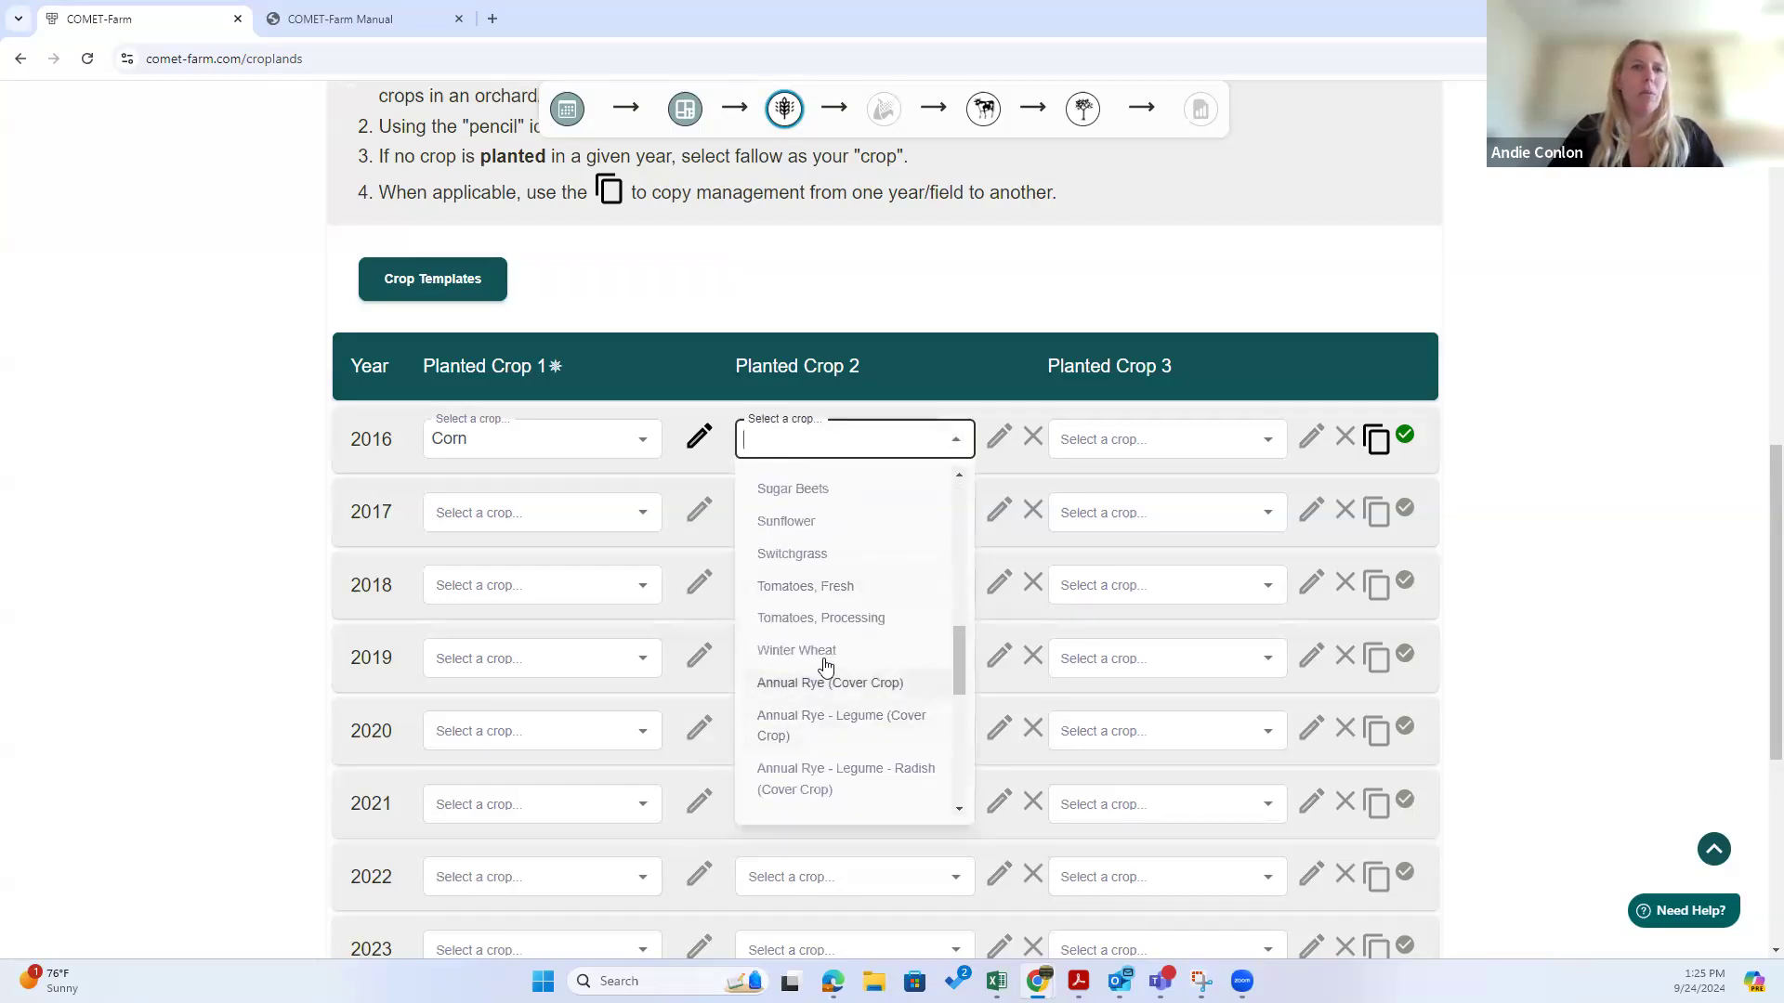
key(Return)
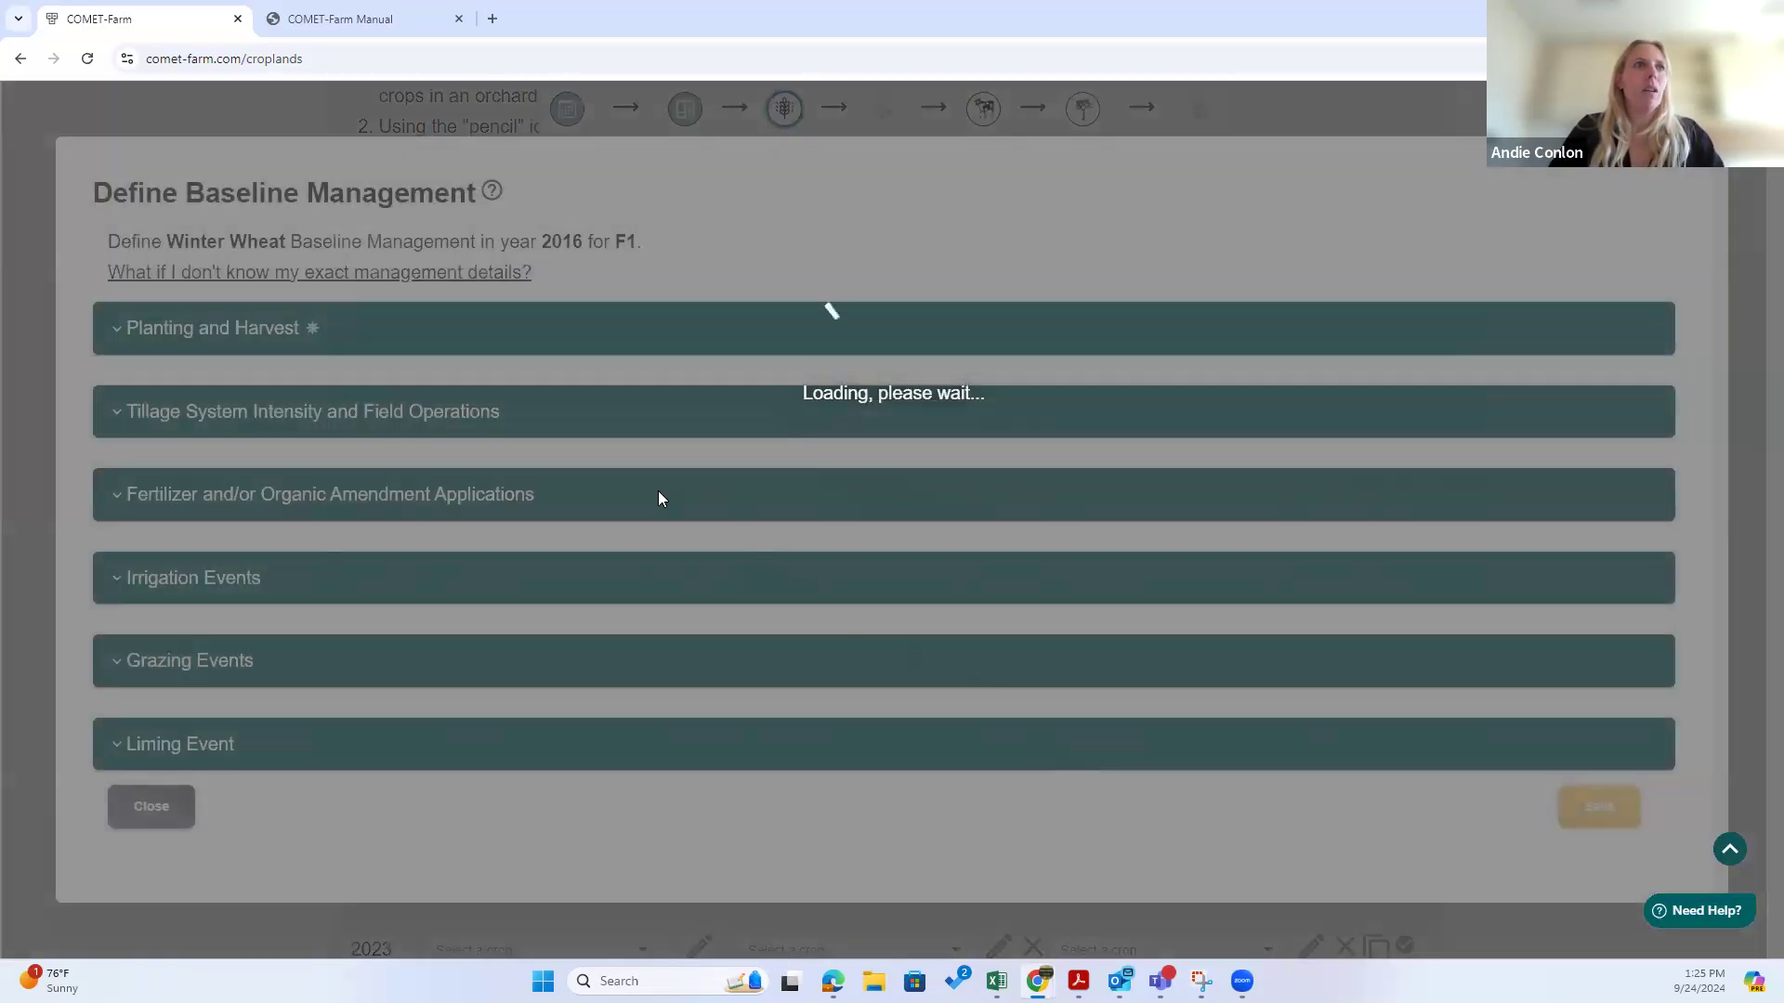
click(269, 334)
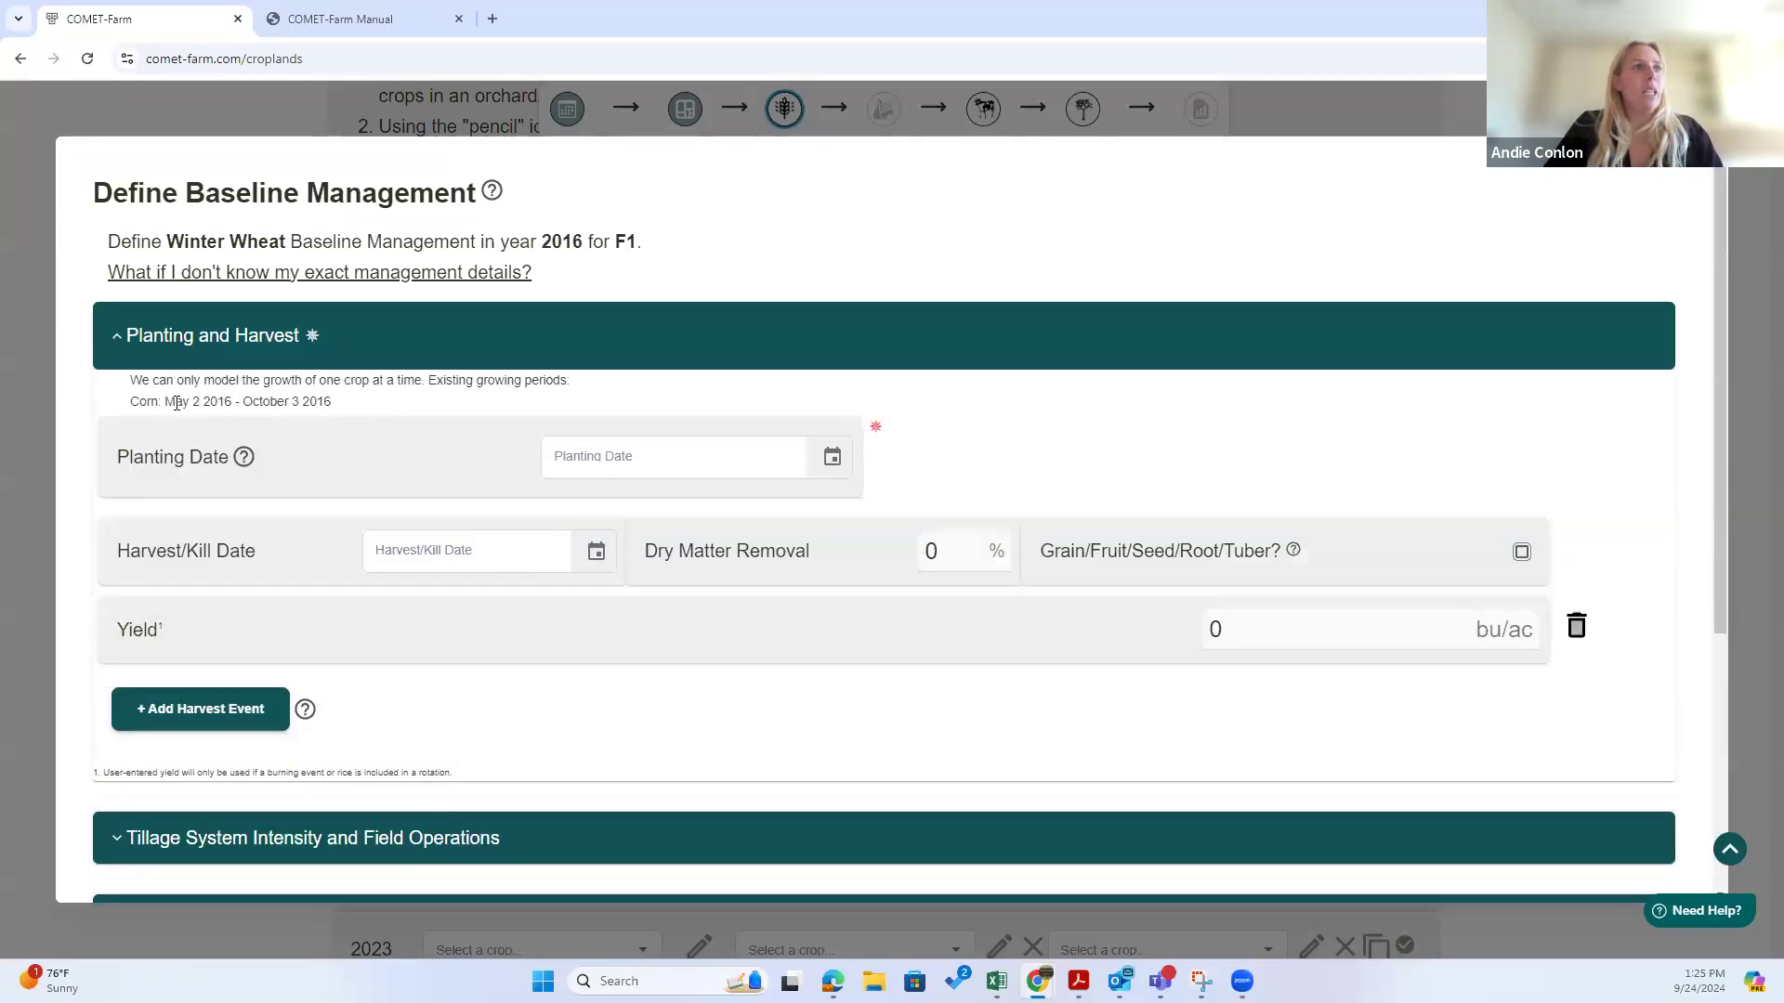
drag(348, 403, 175, 406)
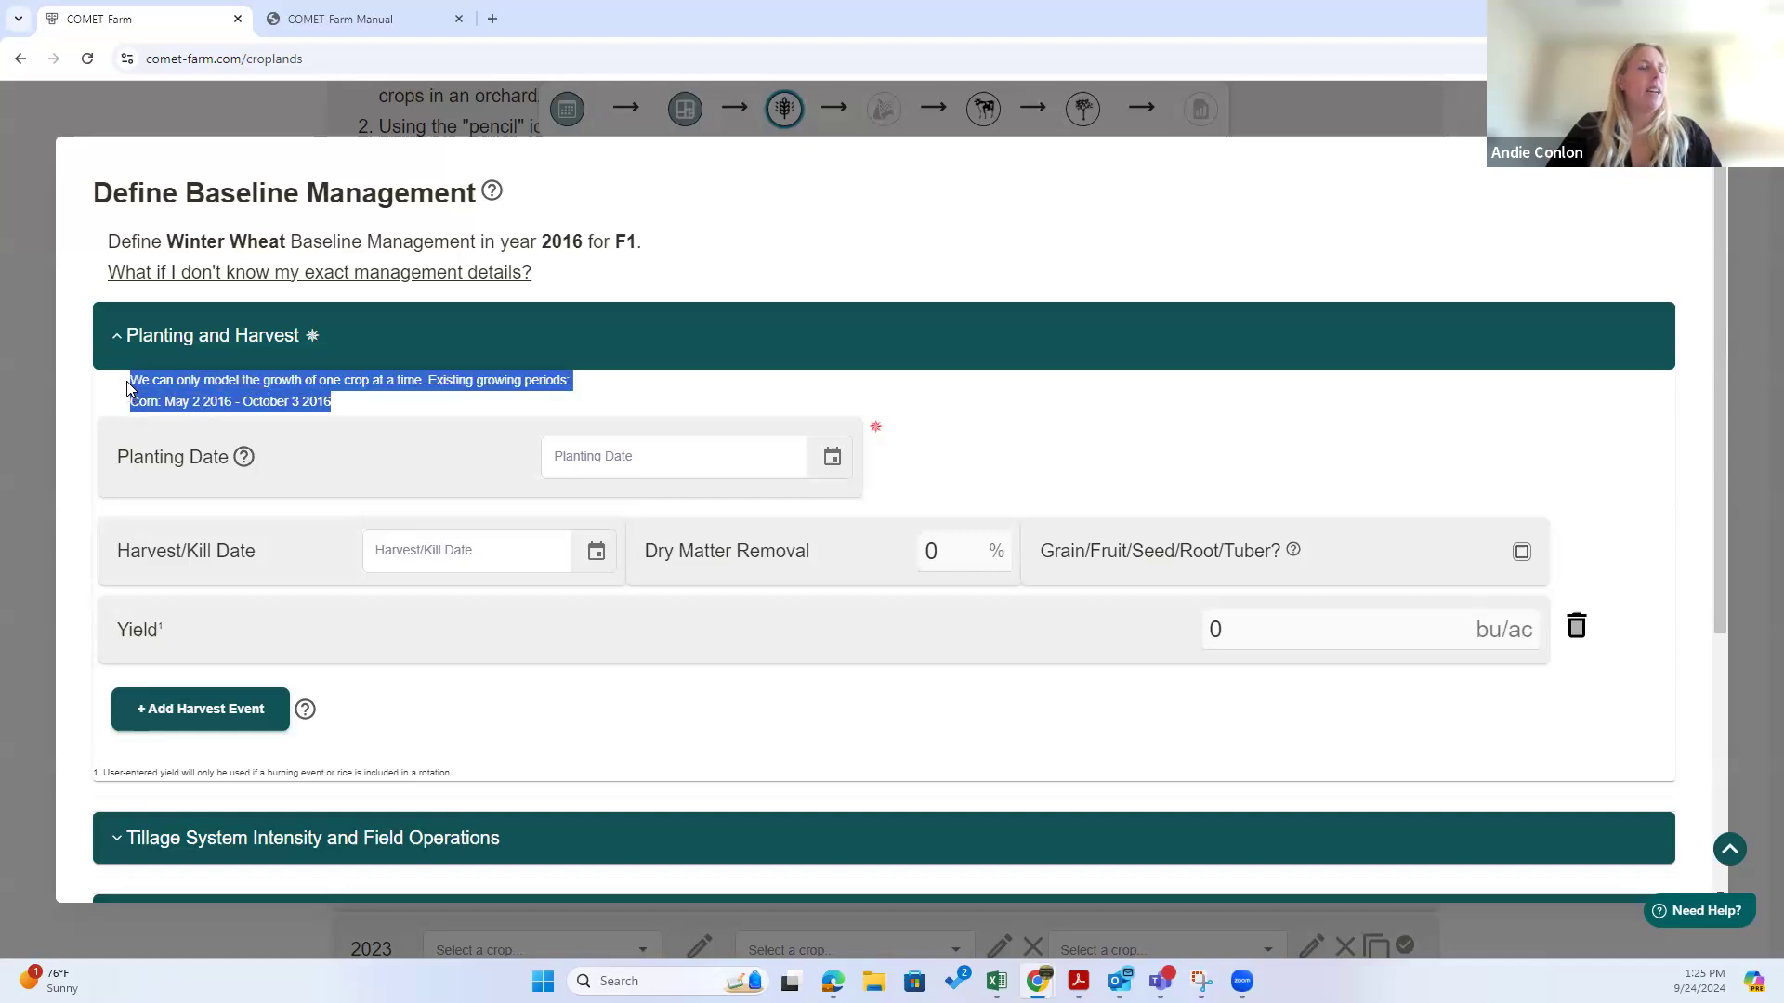
click(338, 410)
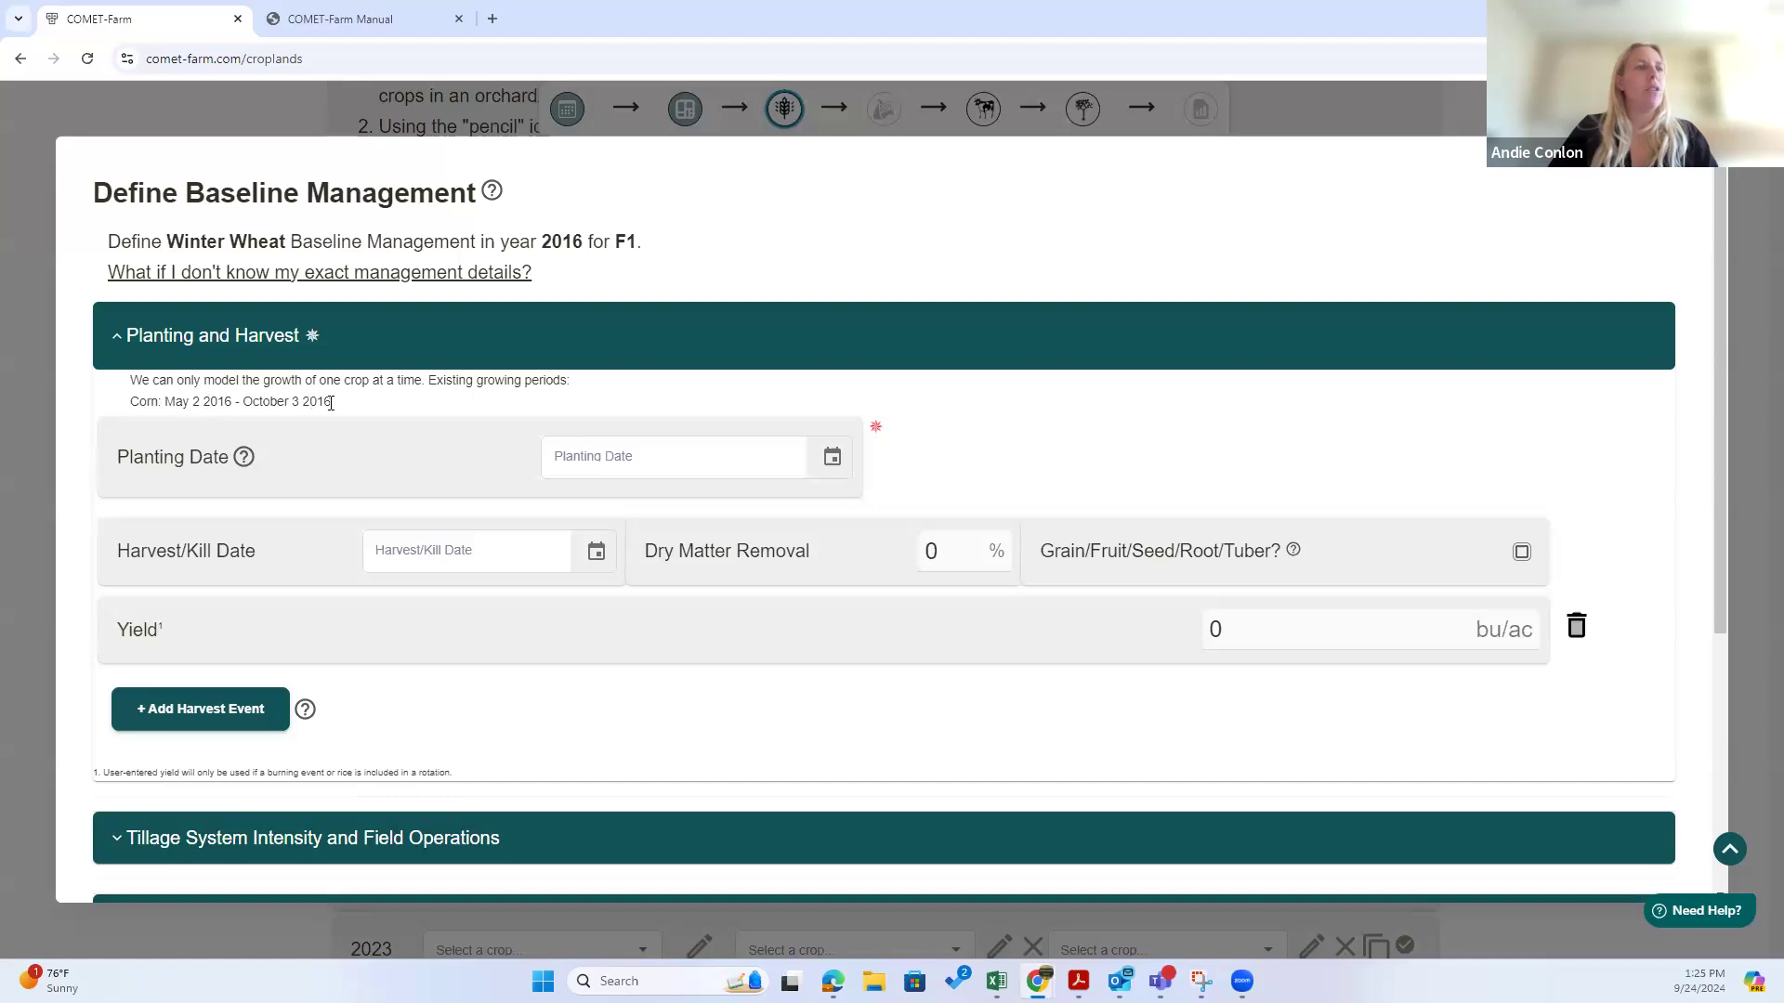
Step: Browse the months of the winter wheat planting date calendar, and discard the 2016 winter wheat entry
click(833, 461)
click(810, 510)
click(811, 510)
click(810, 510)
click(810, 510)
click(810, 510)
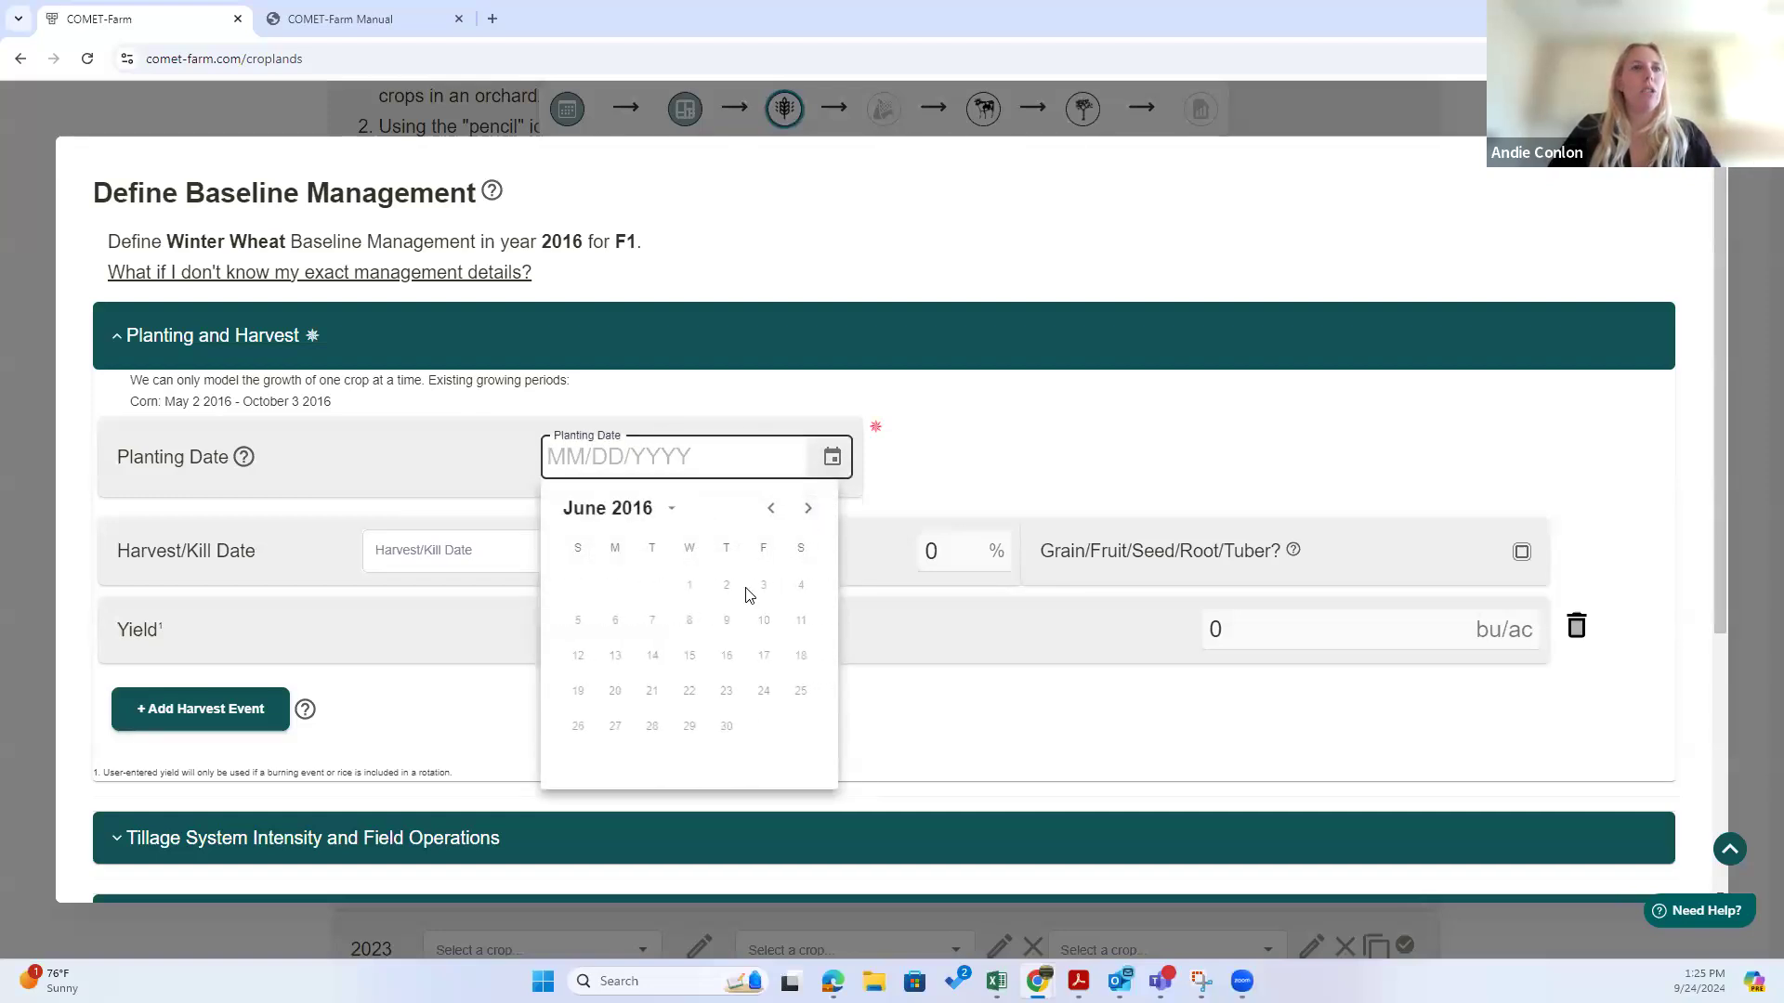
click(809, 510)
click(809, 510)
click(810, 510)
click(962, 464)
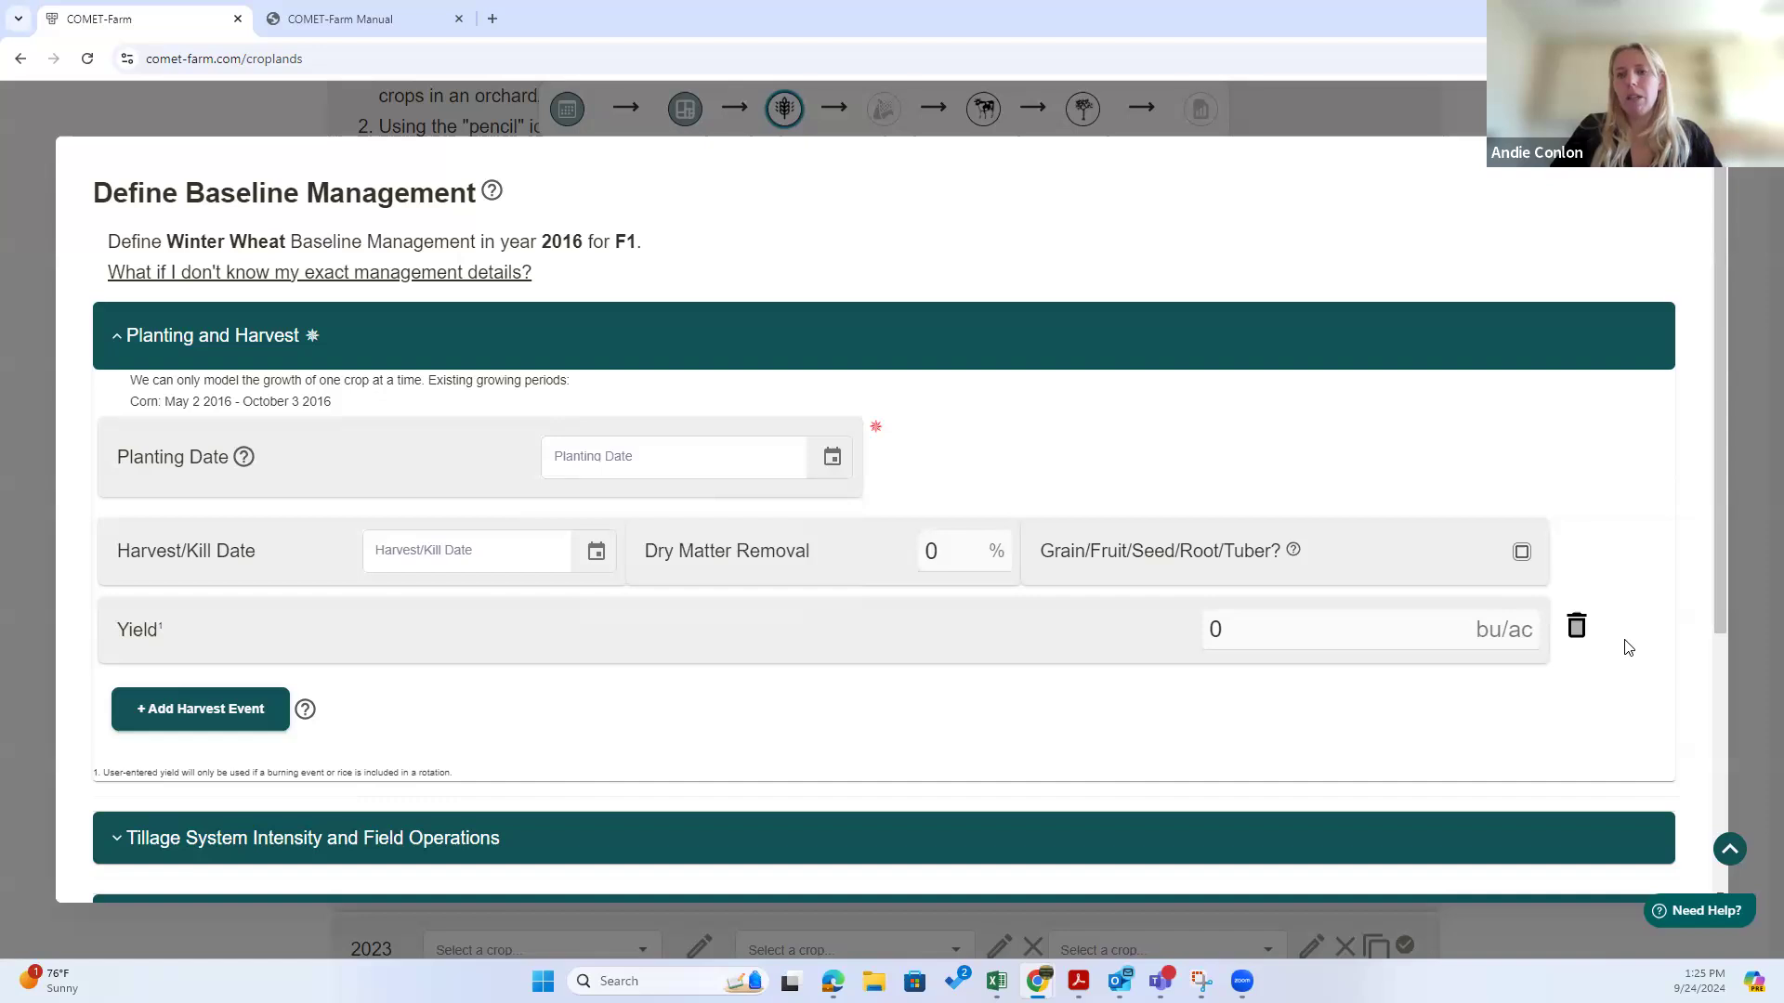
click(1579, 628)
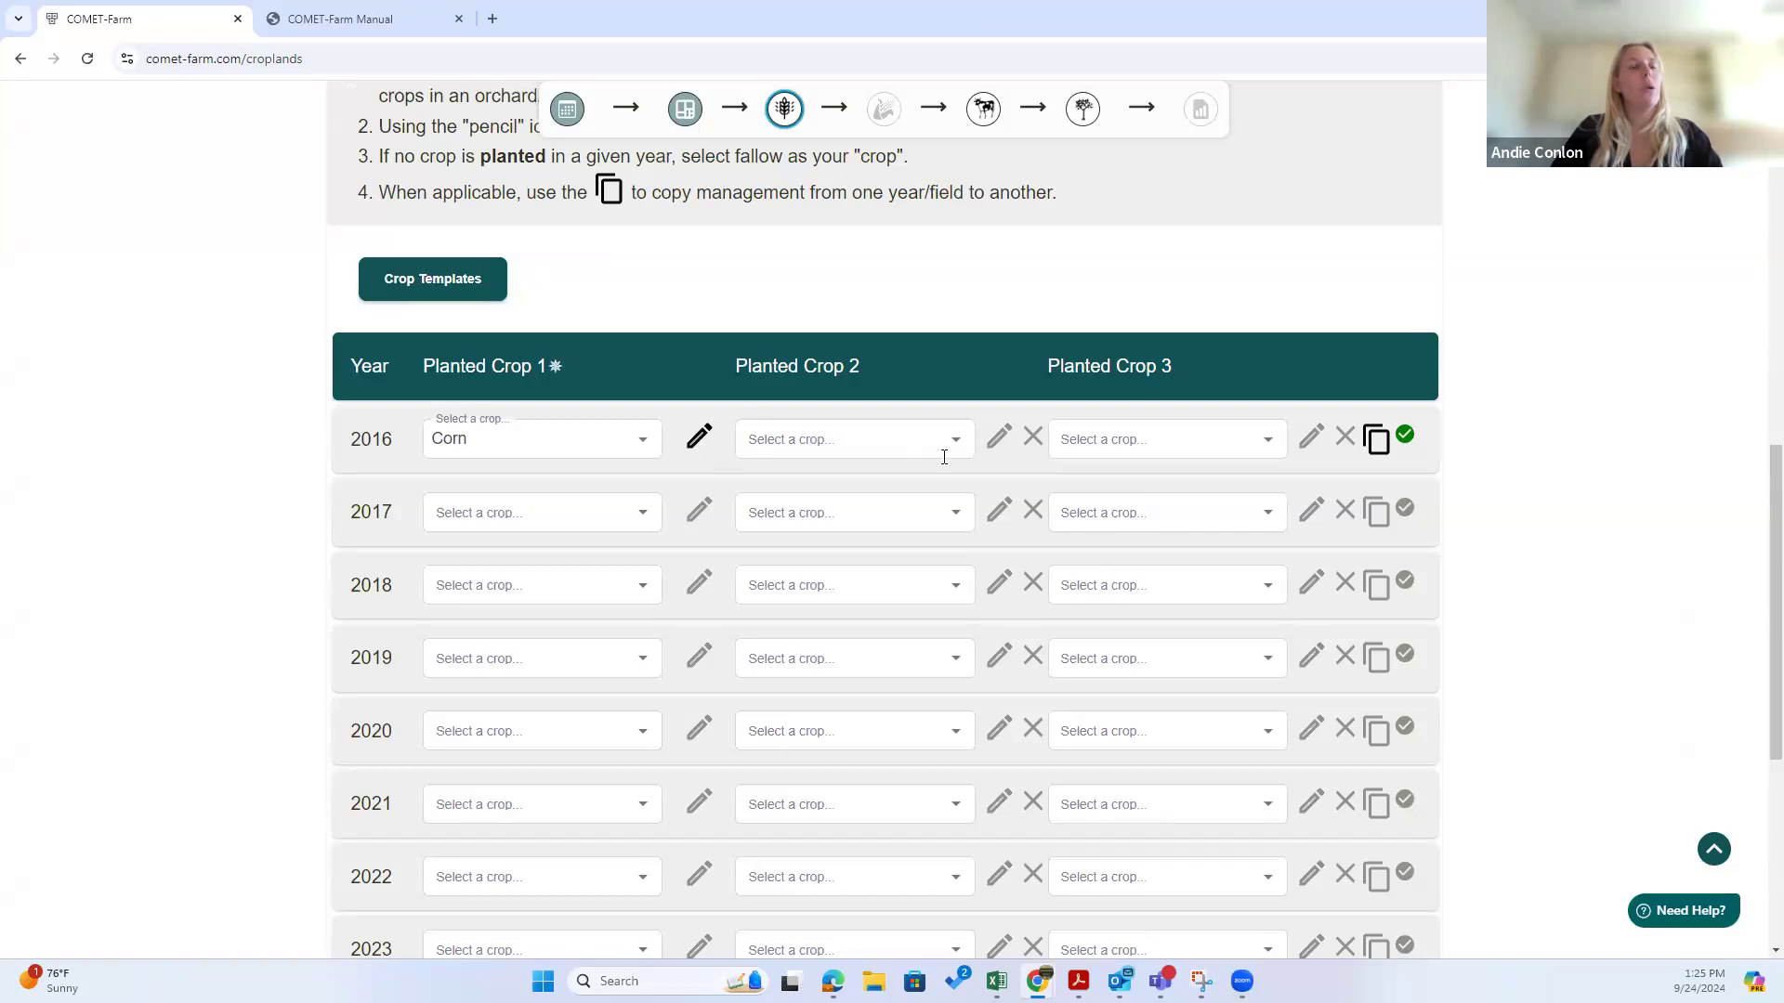
Step: Copy the 2016 corn management of field F1 to the years 2018, 2020 and 2022
scroll(353, 430, down, 2)
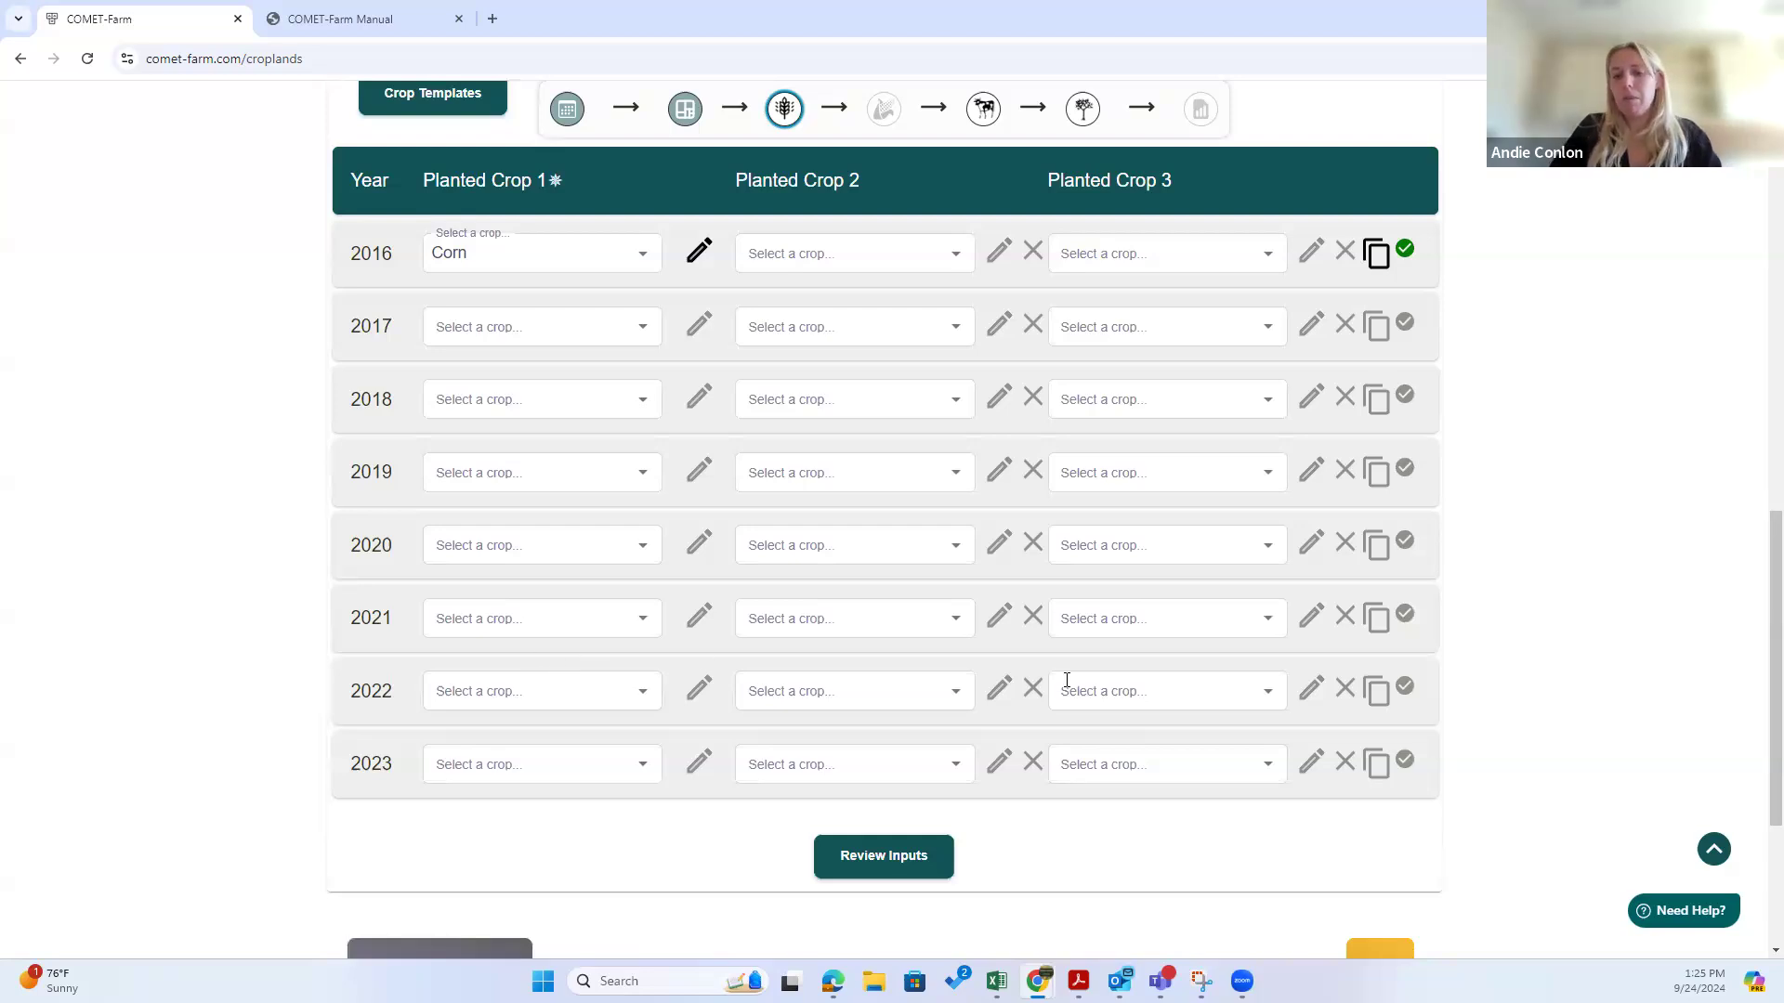
scroll(1077, 678, up, 1)
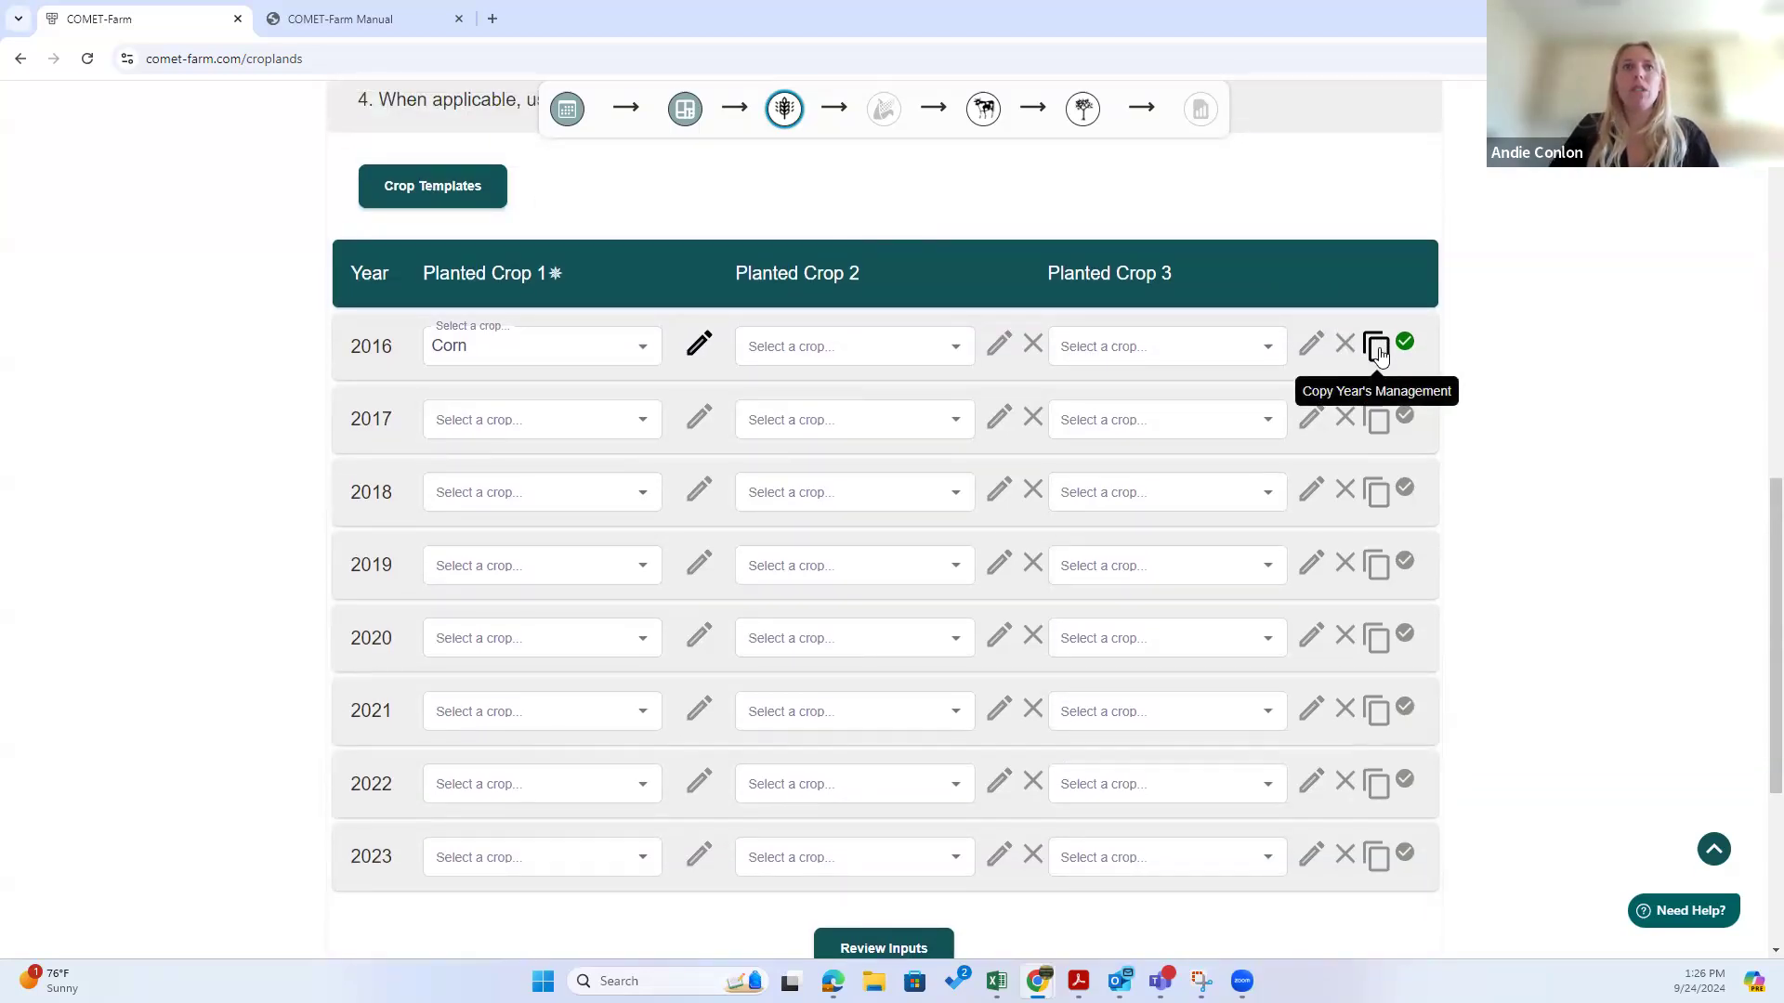
click(1377, 347)
click(782, 628)
click(931, 628)
click(1078, 628)
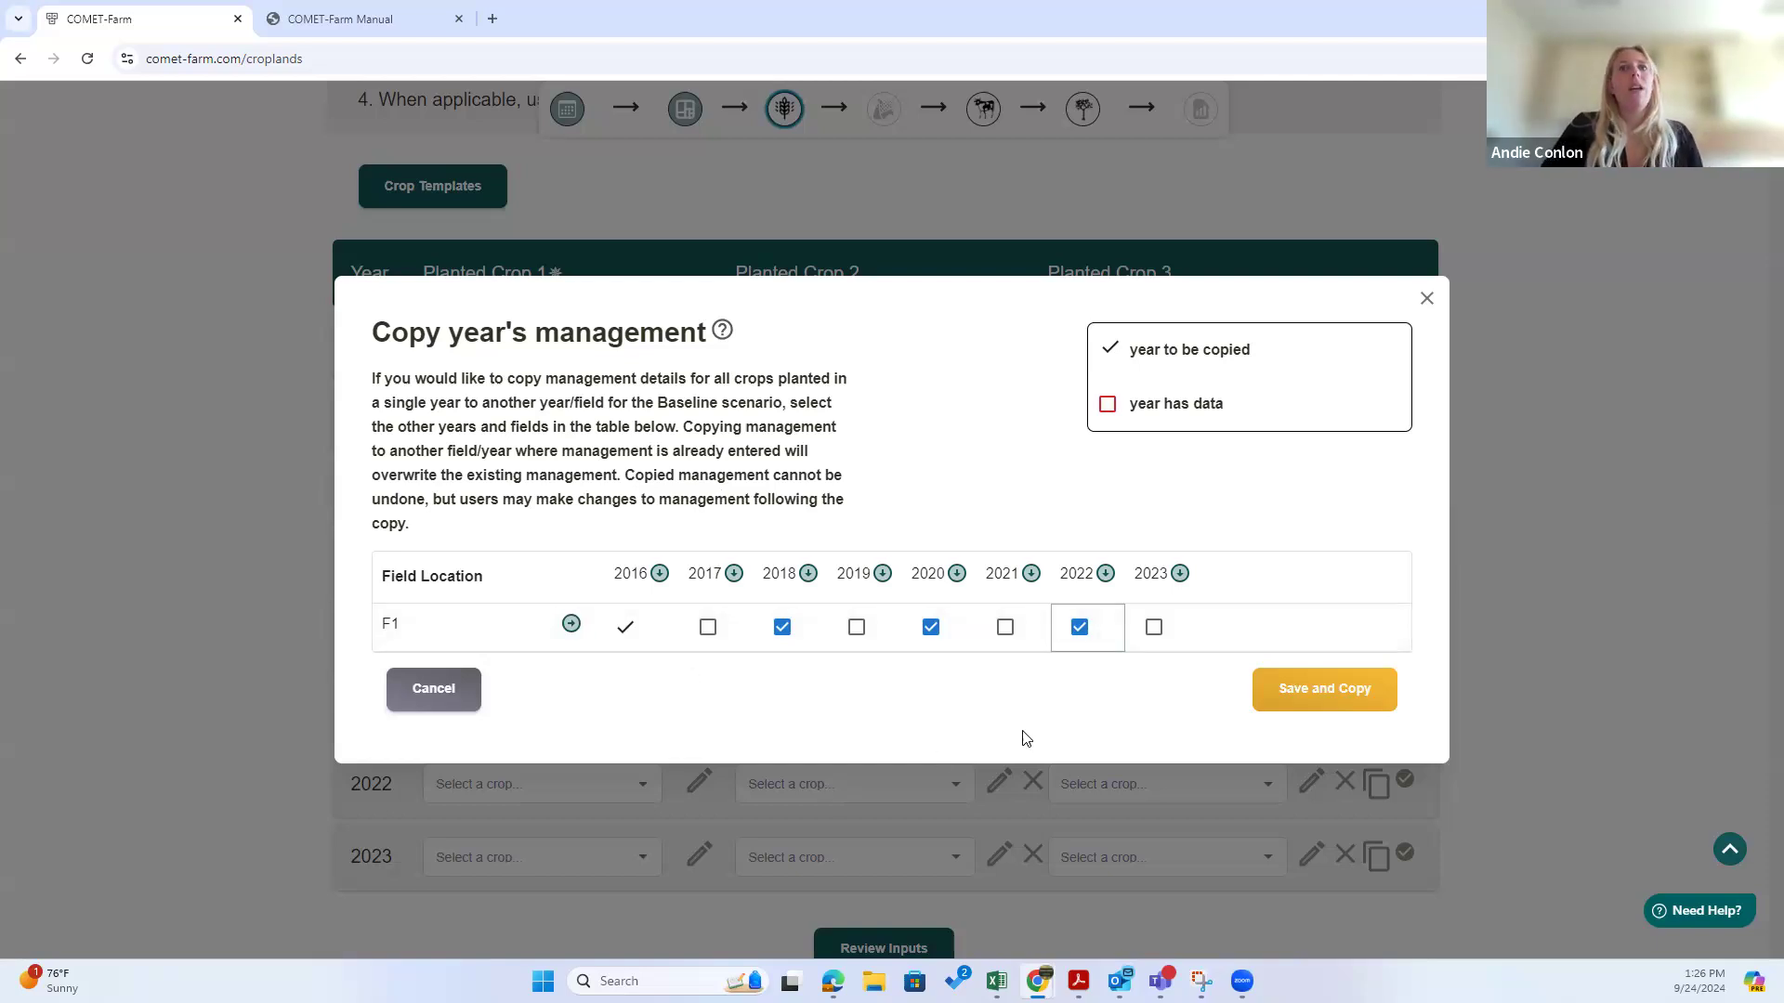
click(1332, 686)
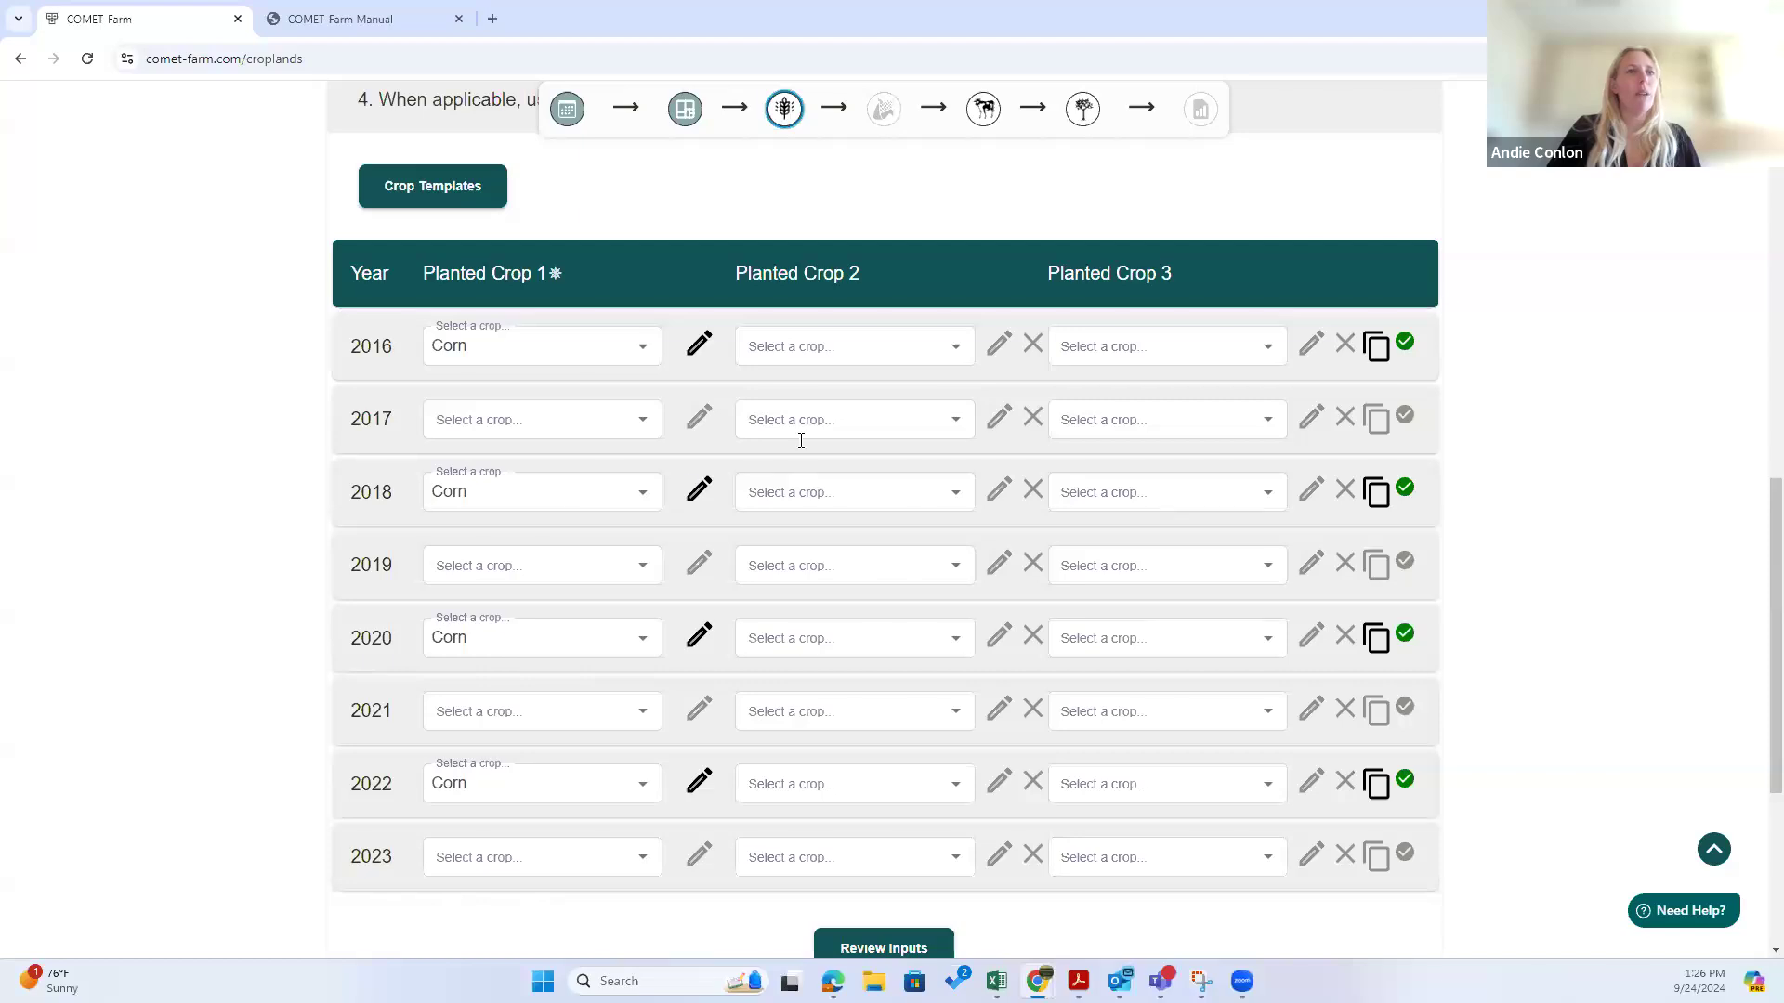
Step: Review the tillage and the planting and harvest details of the 2018 corn management, and close it without saving
click(701, 490)
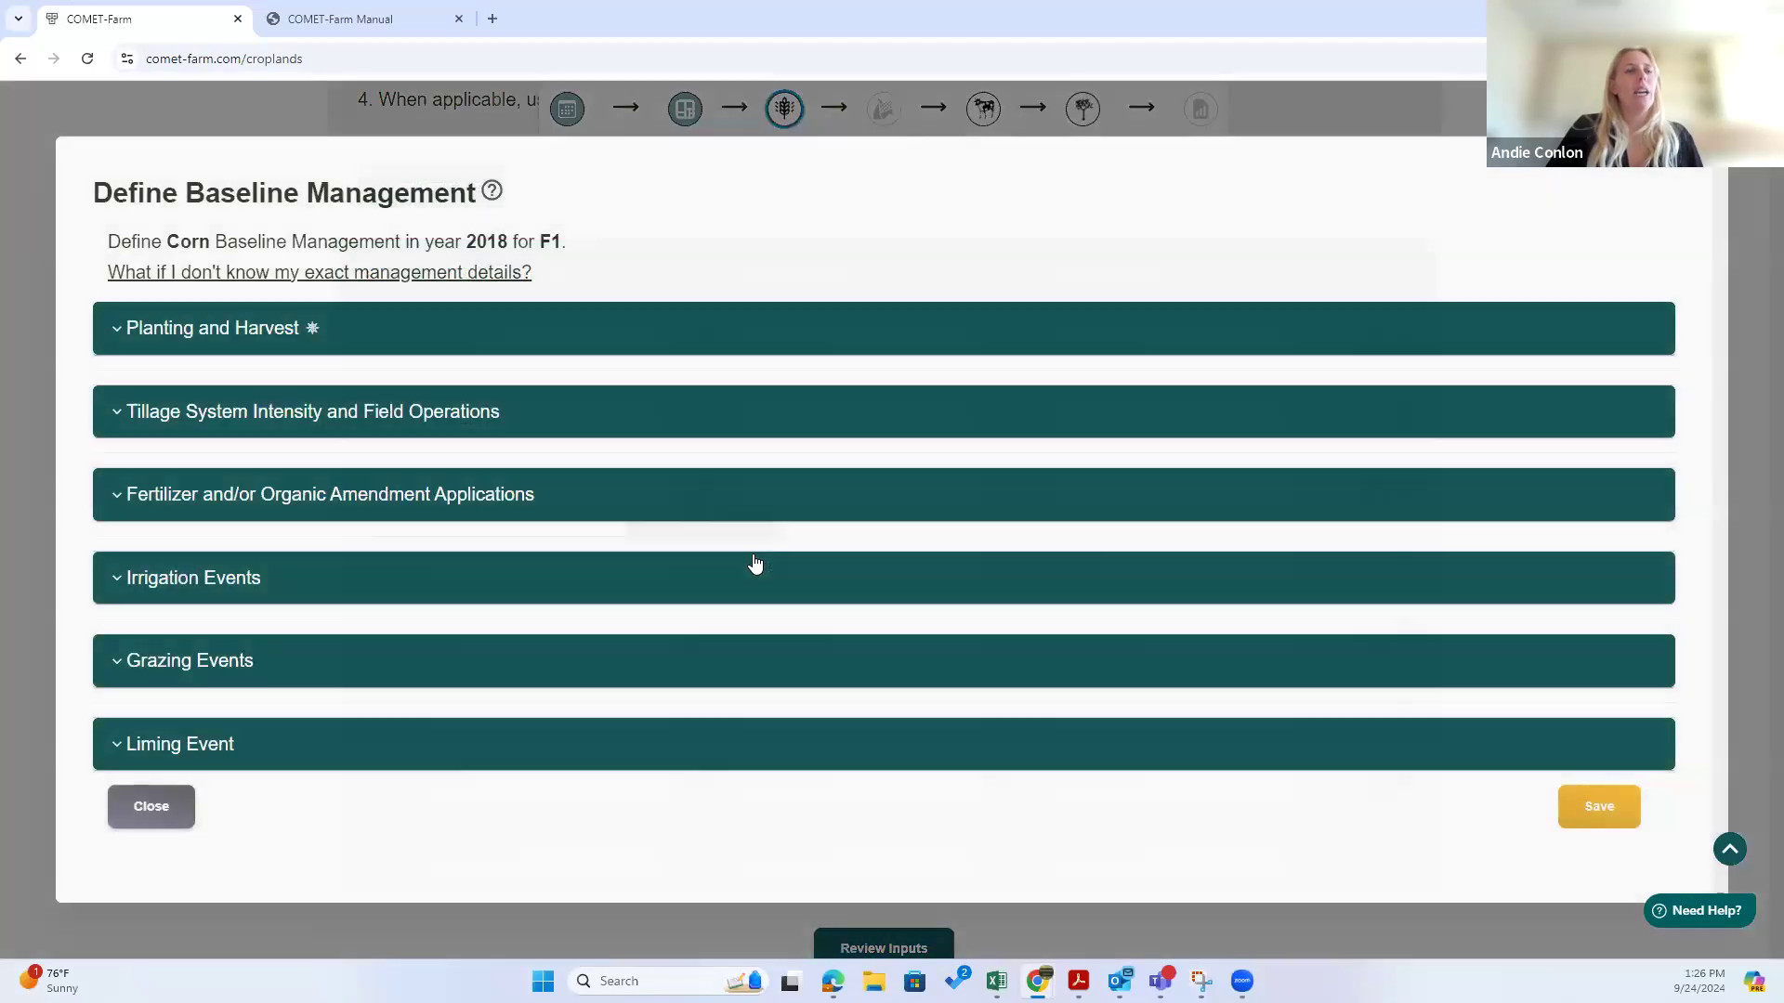
click(285, 414)
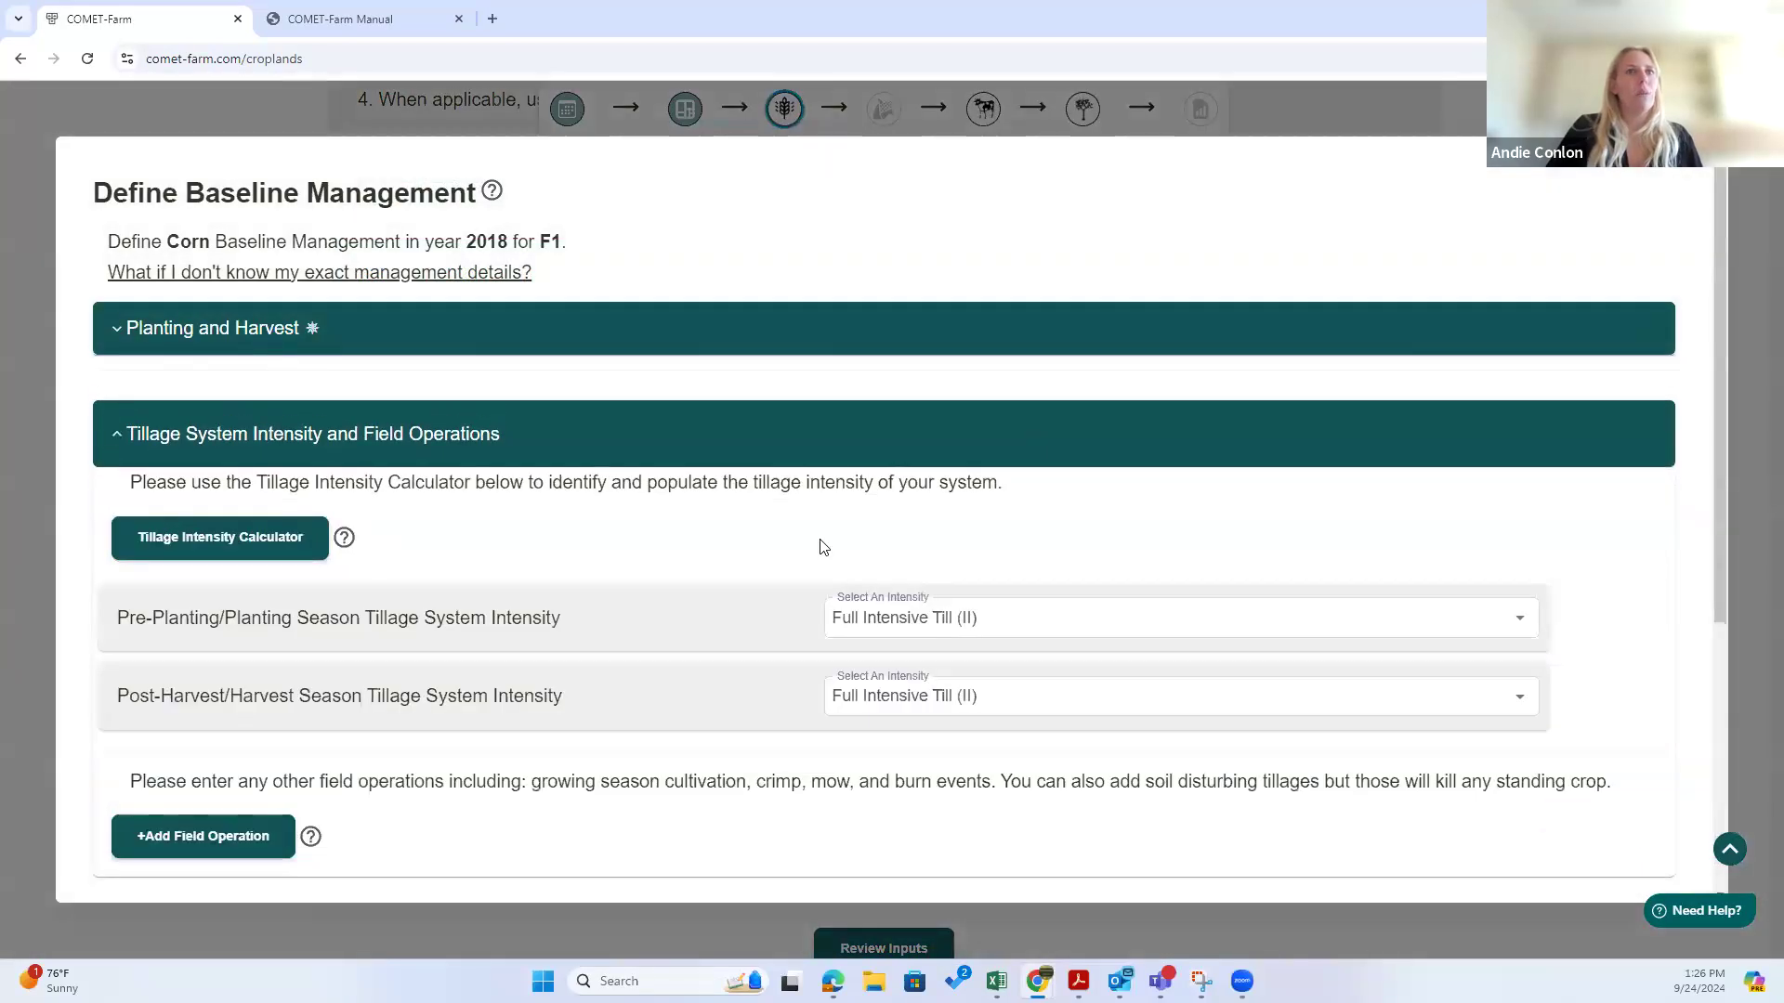
click(552, 343)
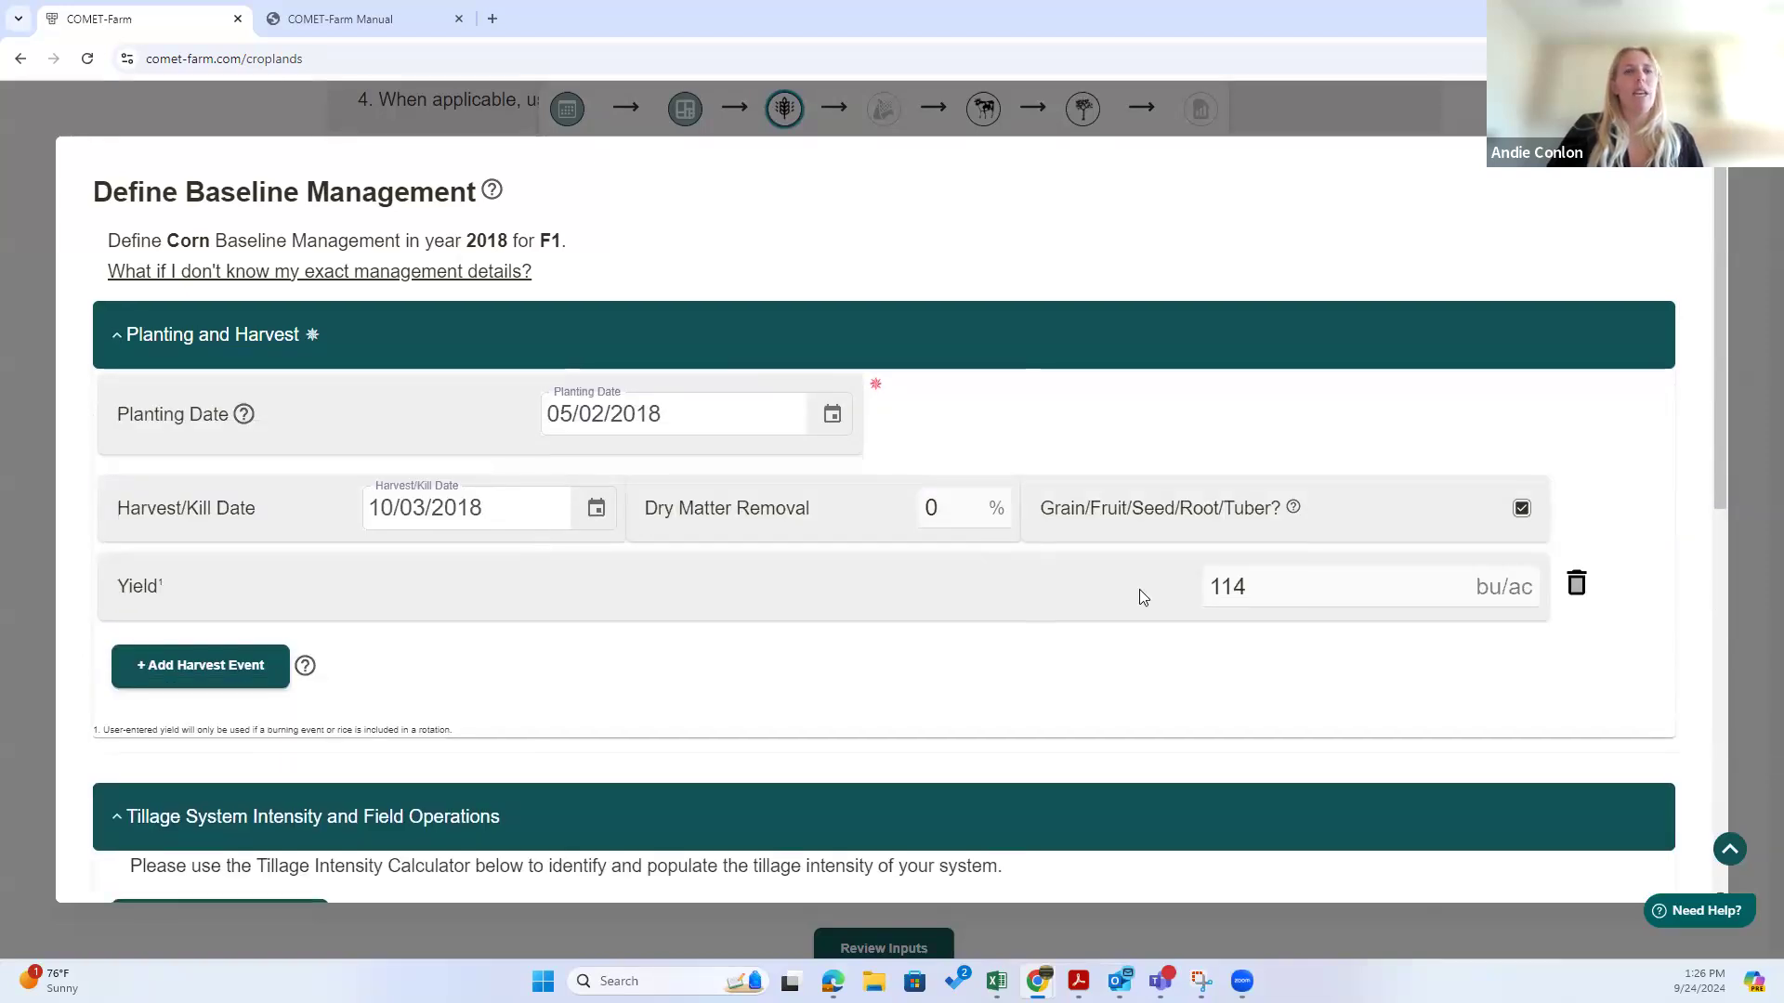
scroll(1143, 597, down, 9)
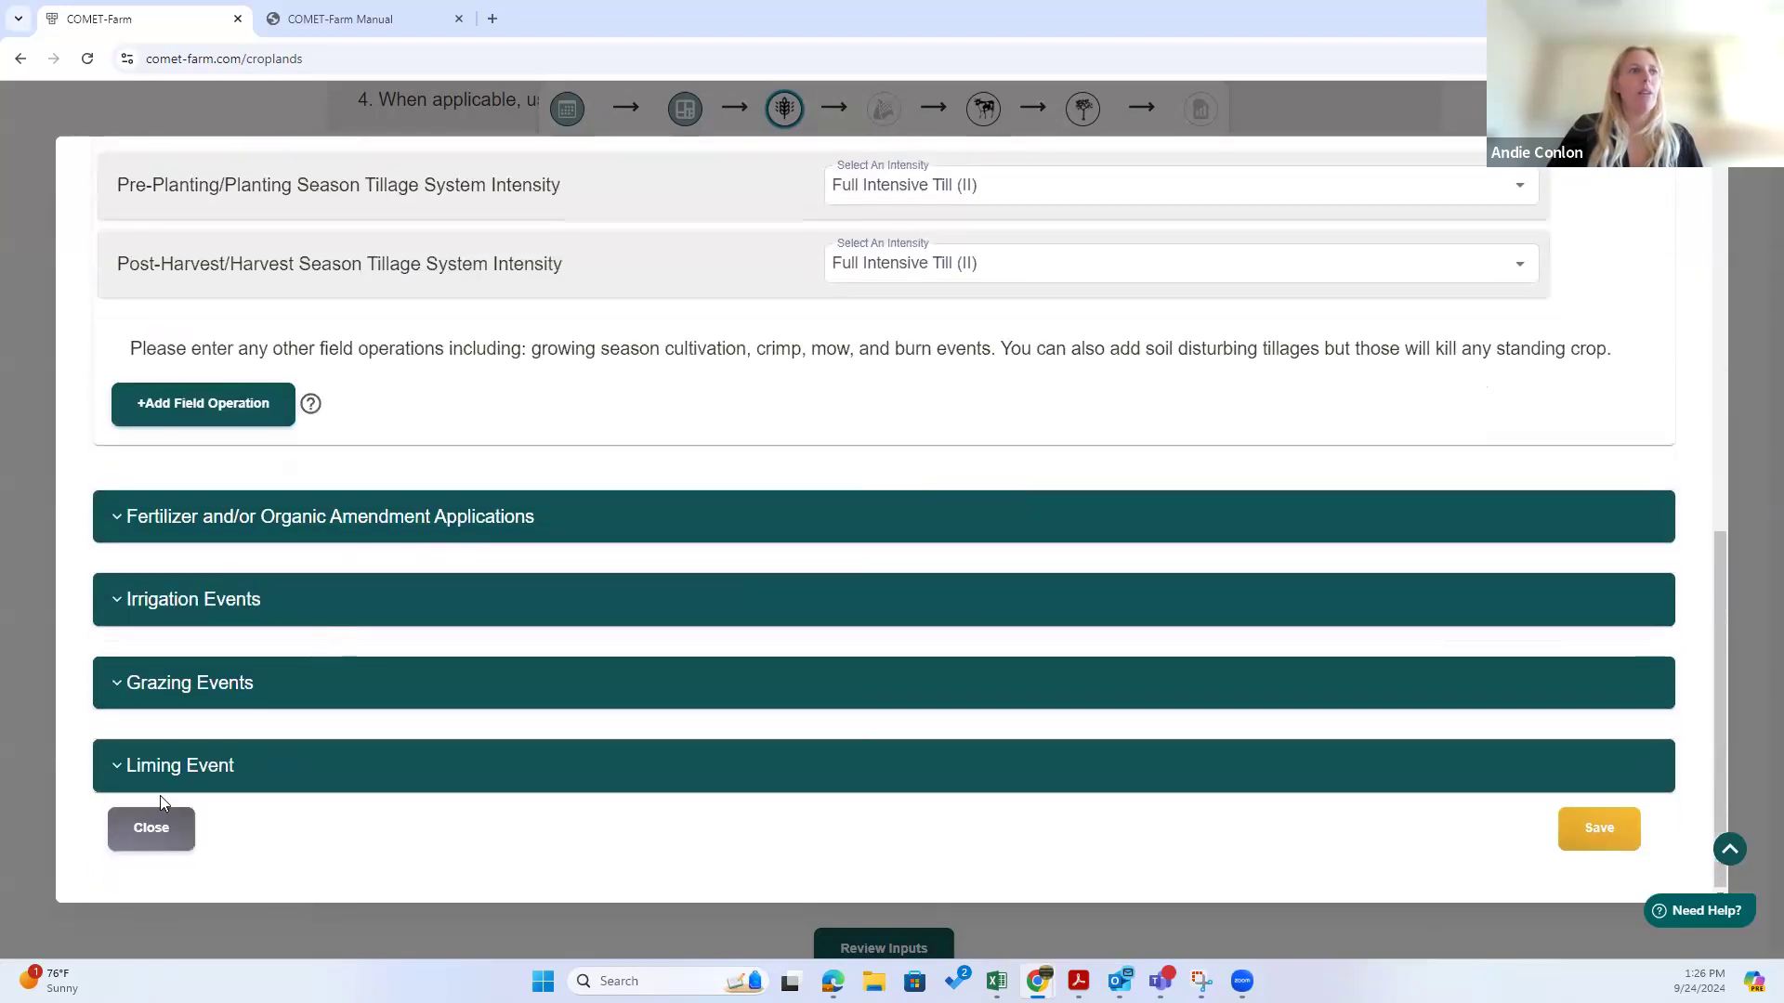
click(151, 828)
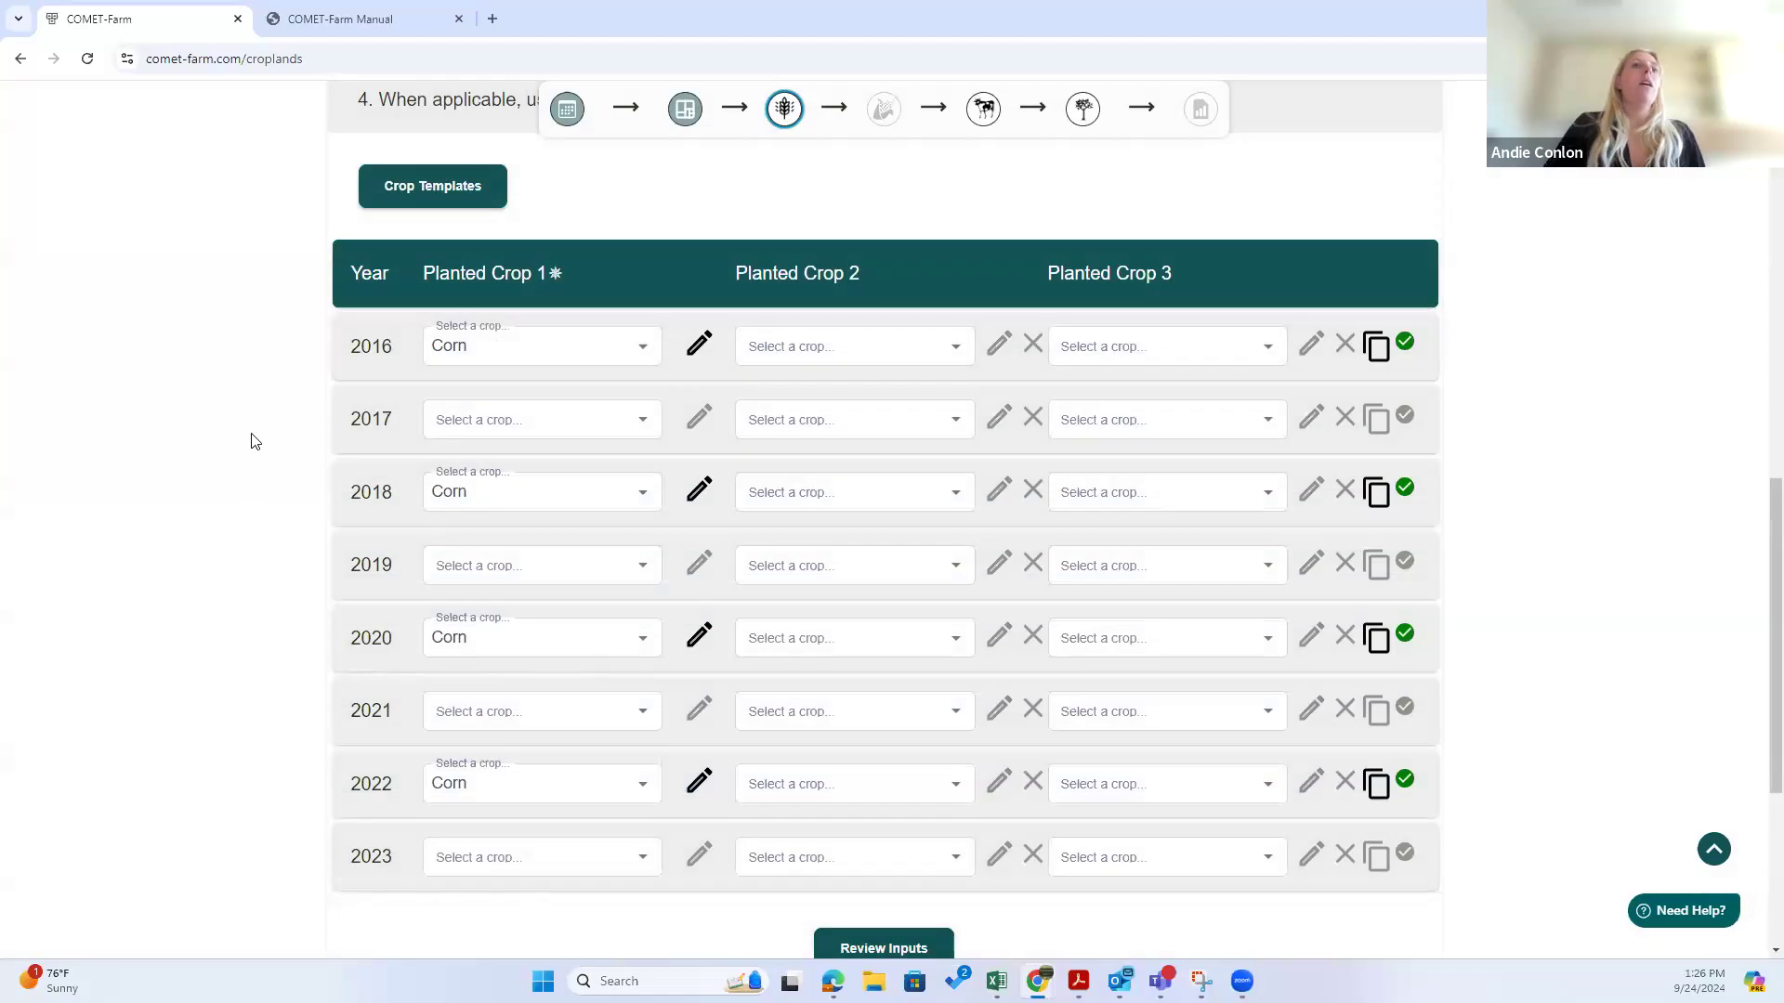
click(643, 423)
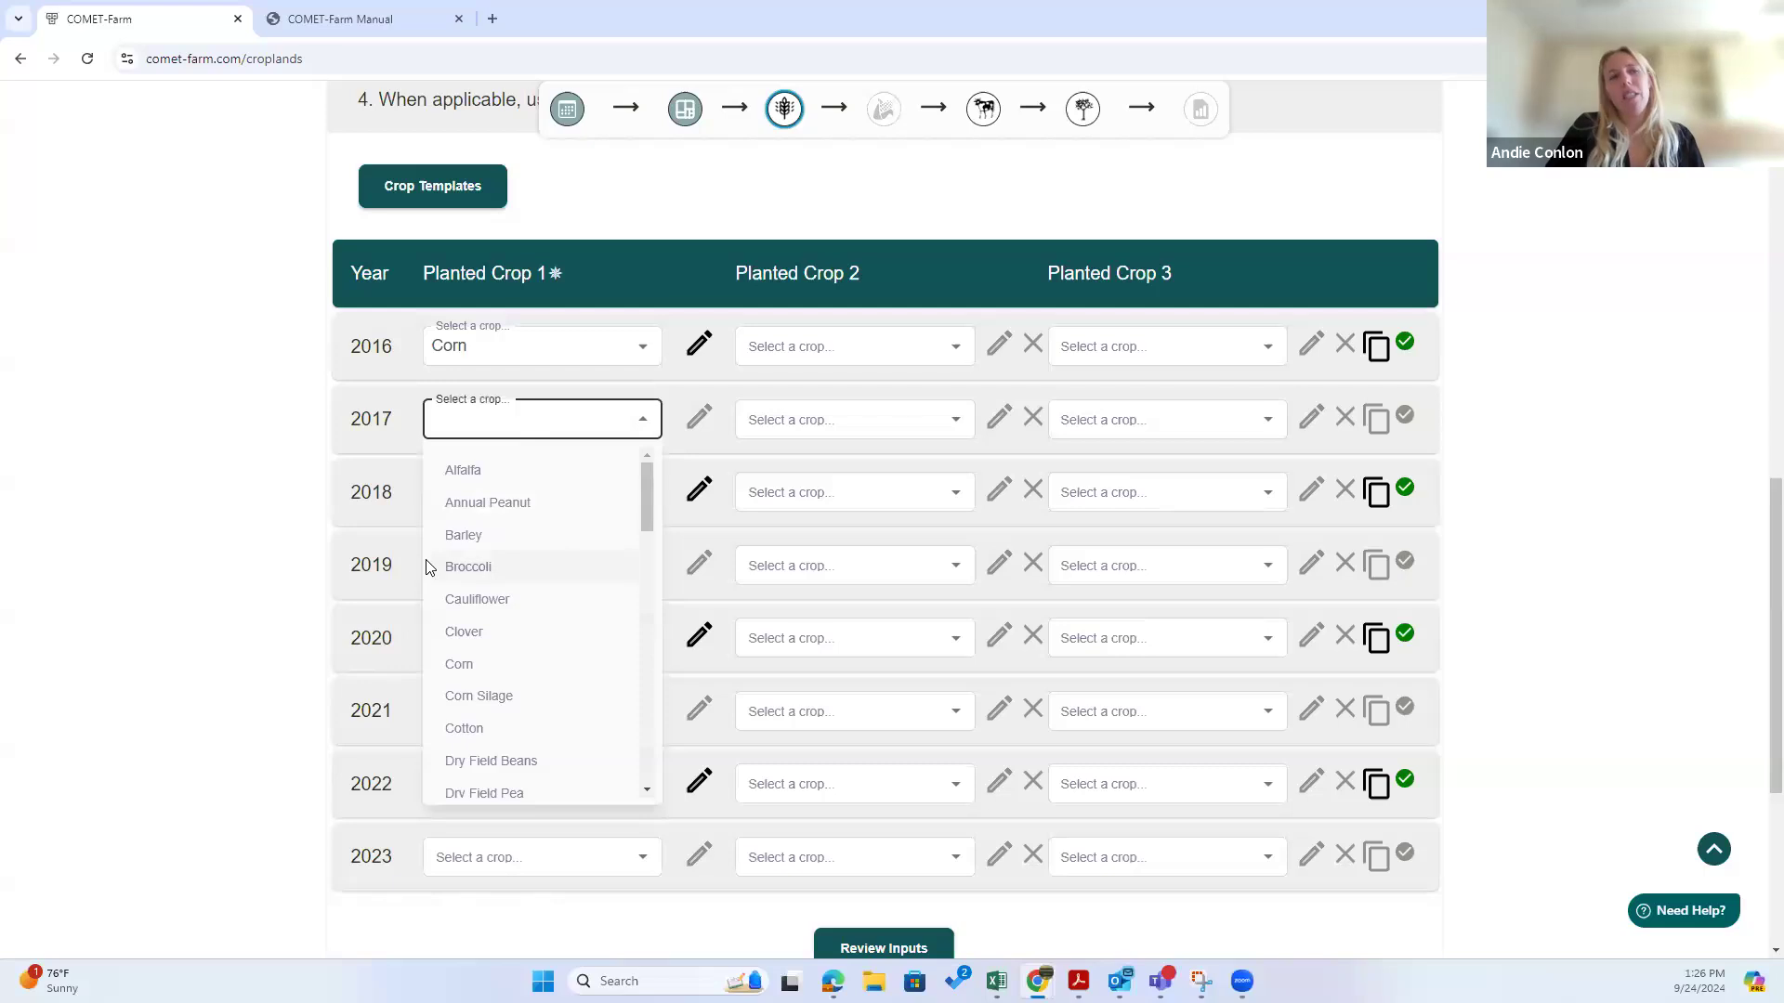
click(185, 499)
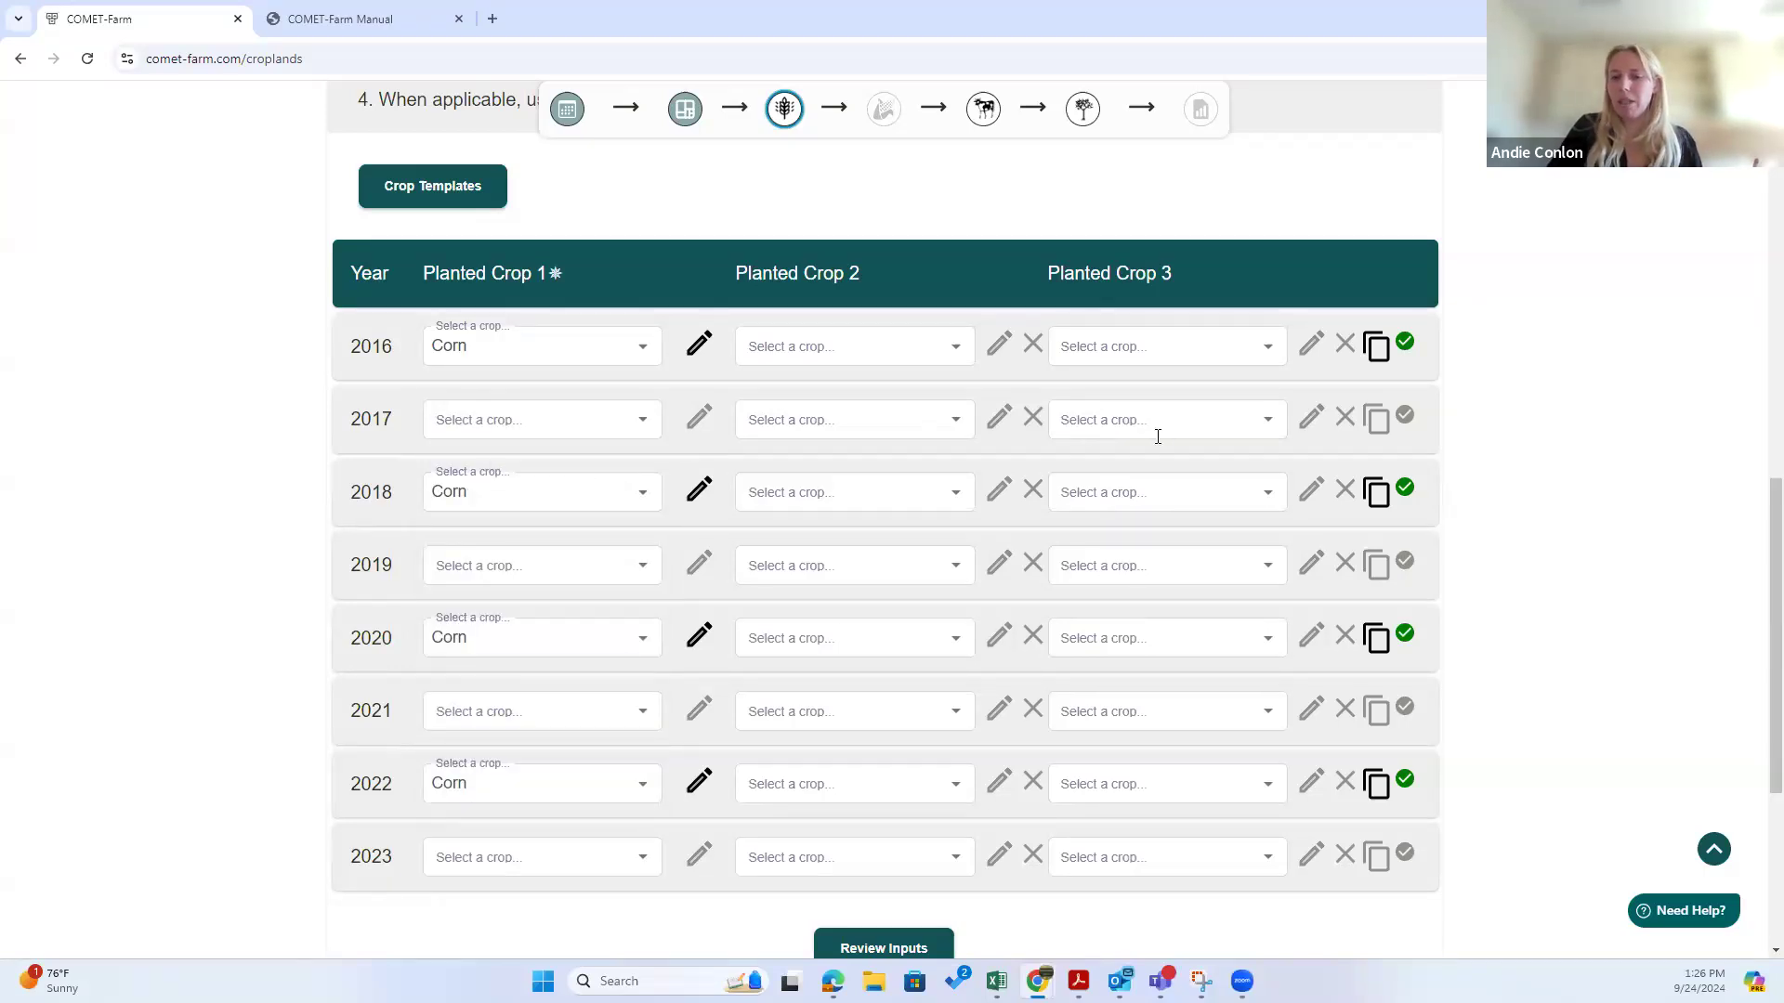
Step: In the Crop Rotation Builder, set the first crop to Corn, irrigated, with Full Intensive Till (III) as pre-plant tillage intensity
scroll(204, 390, up, 4)
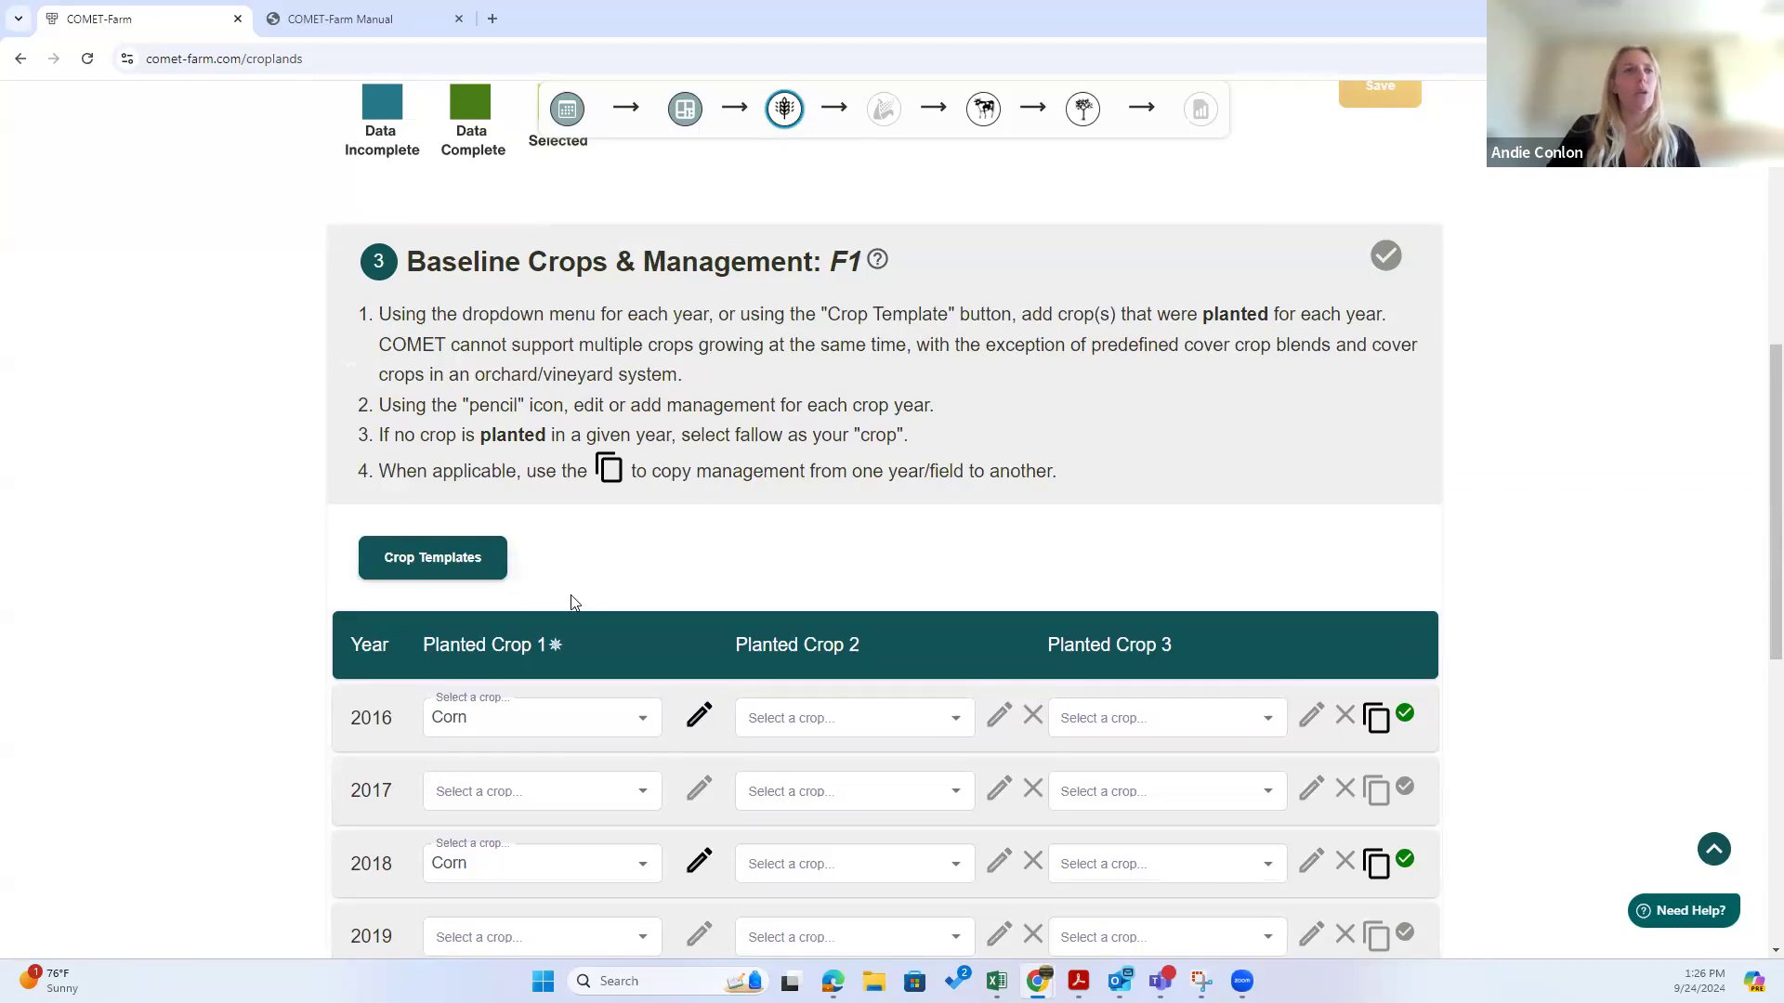
click(446, 558)
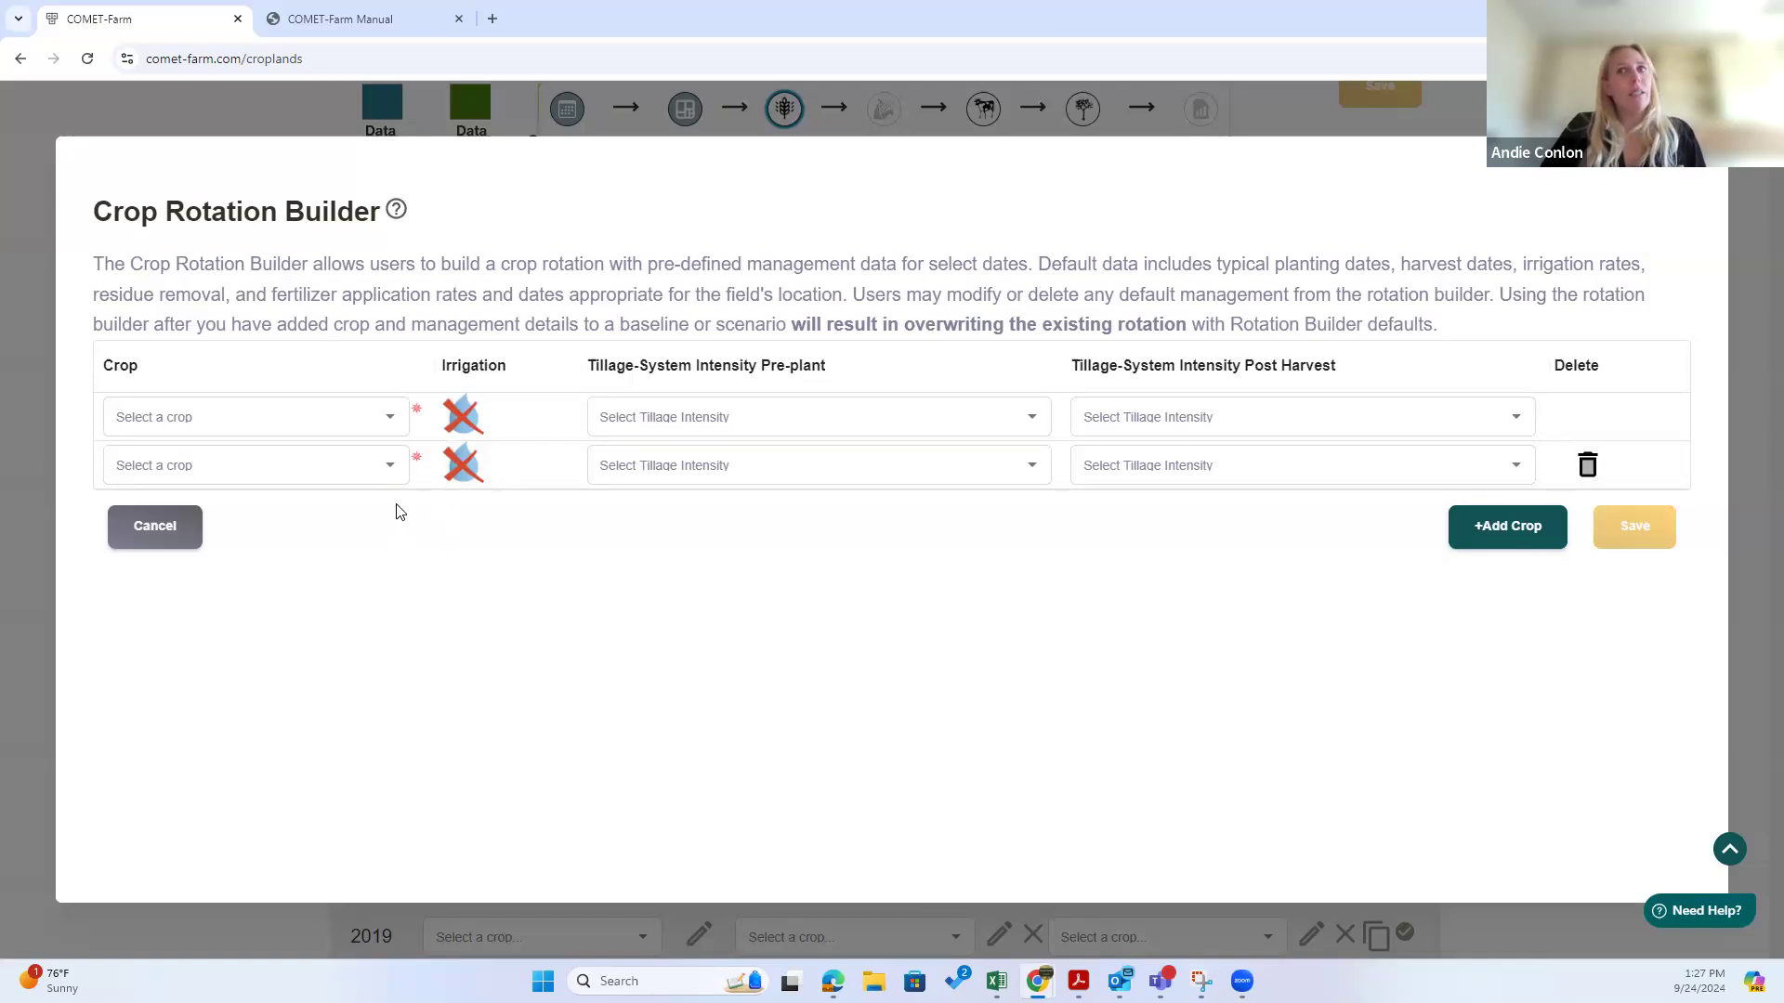
click(390, 420)
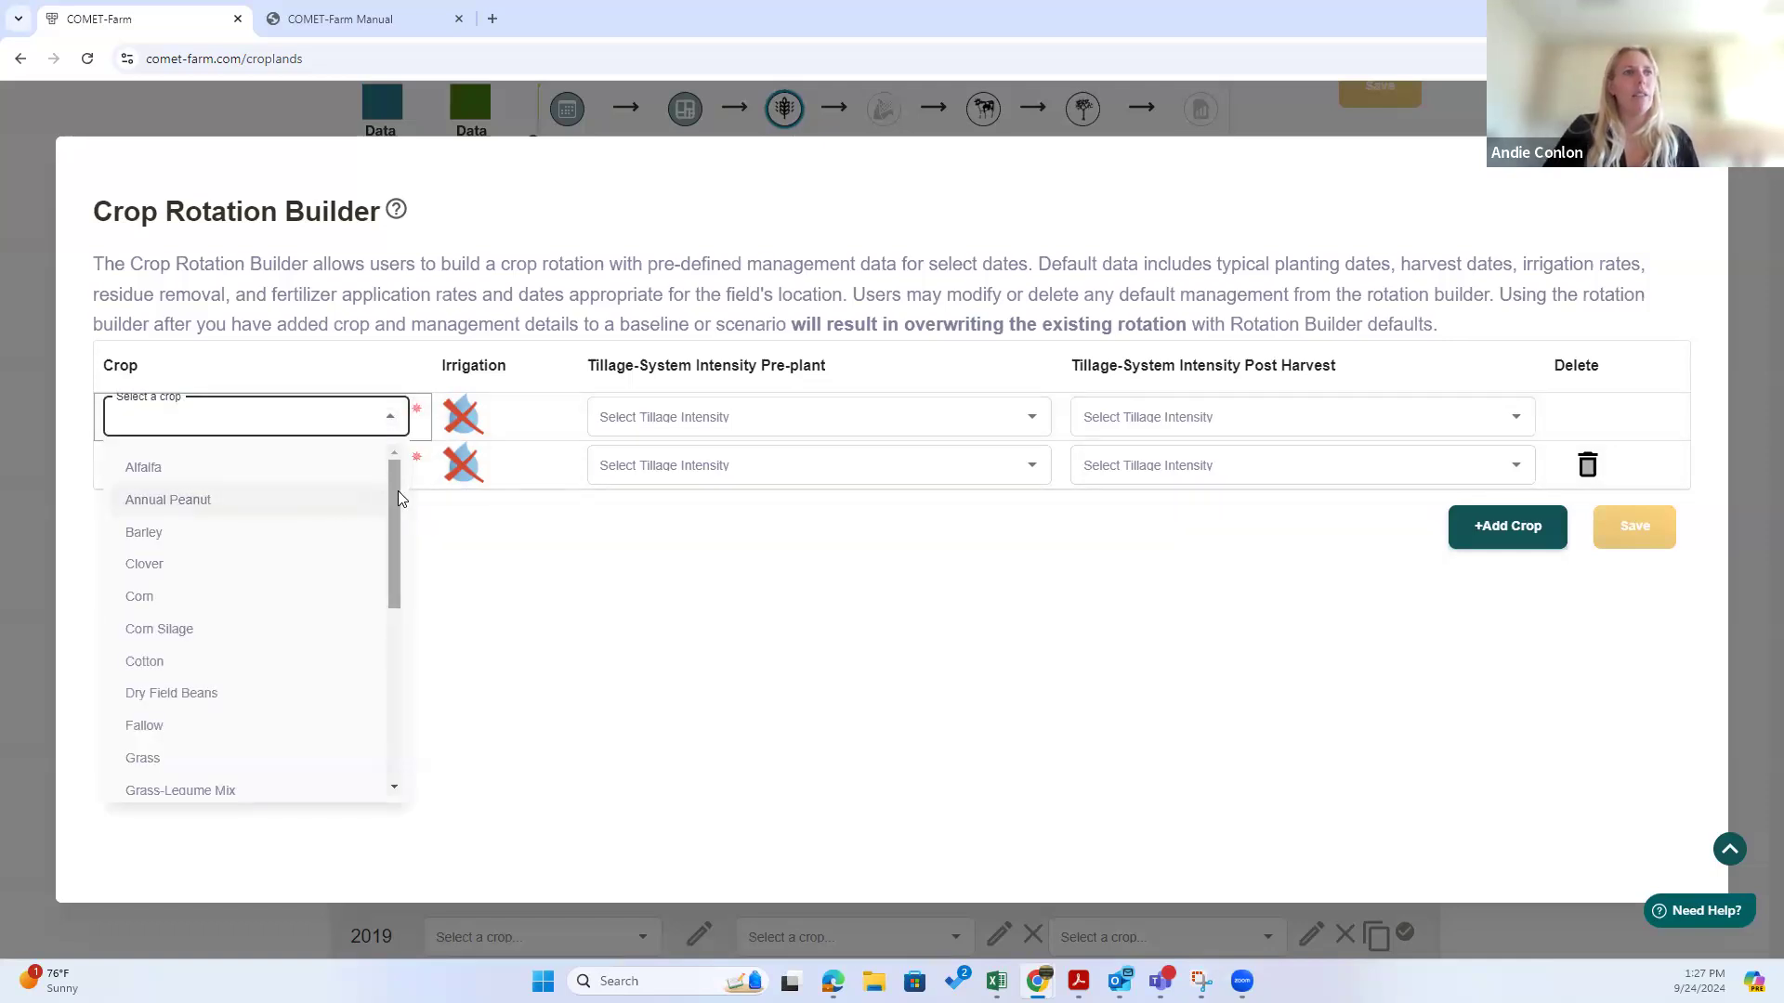
click(140, 596)
click(522, 631)
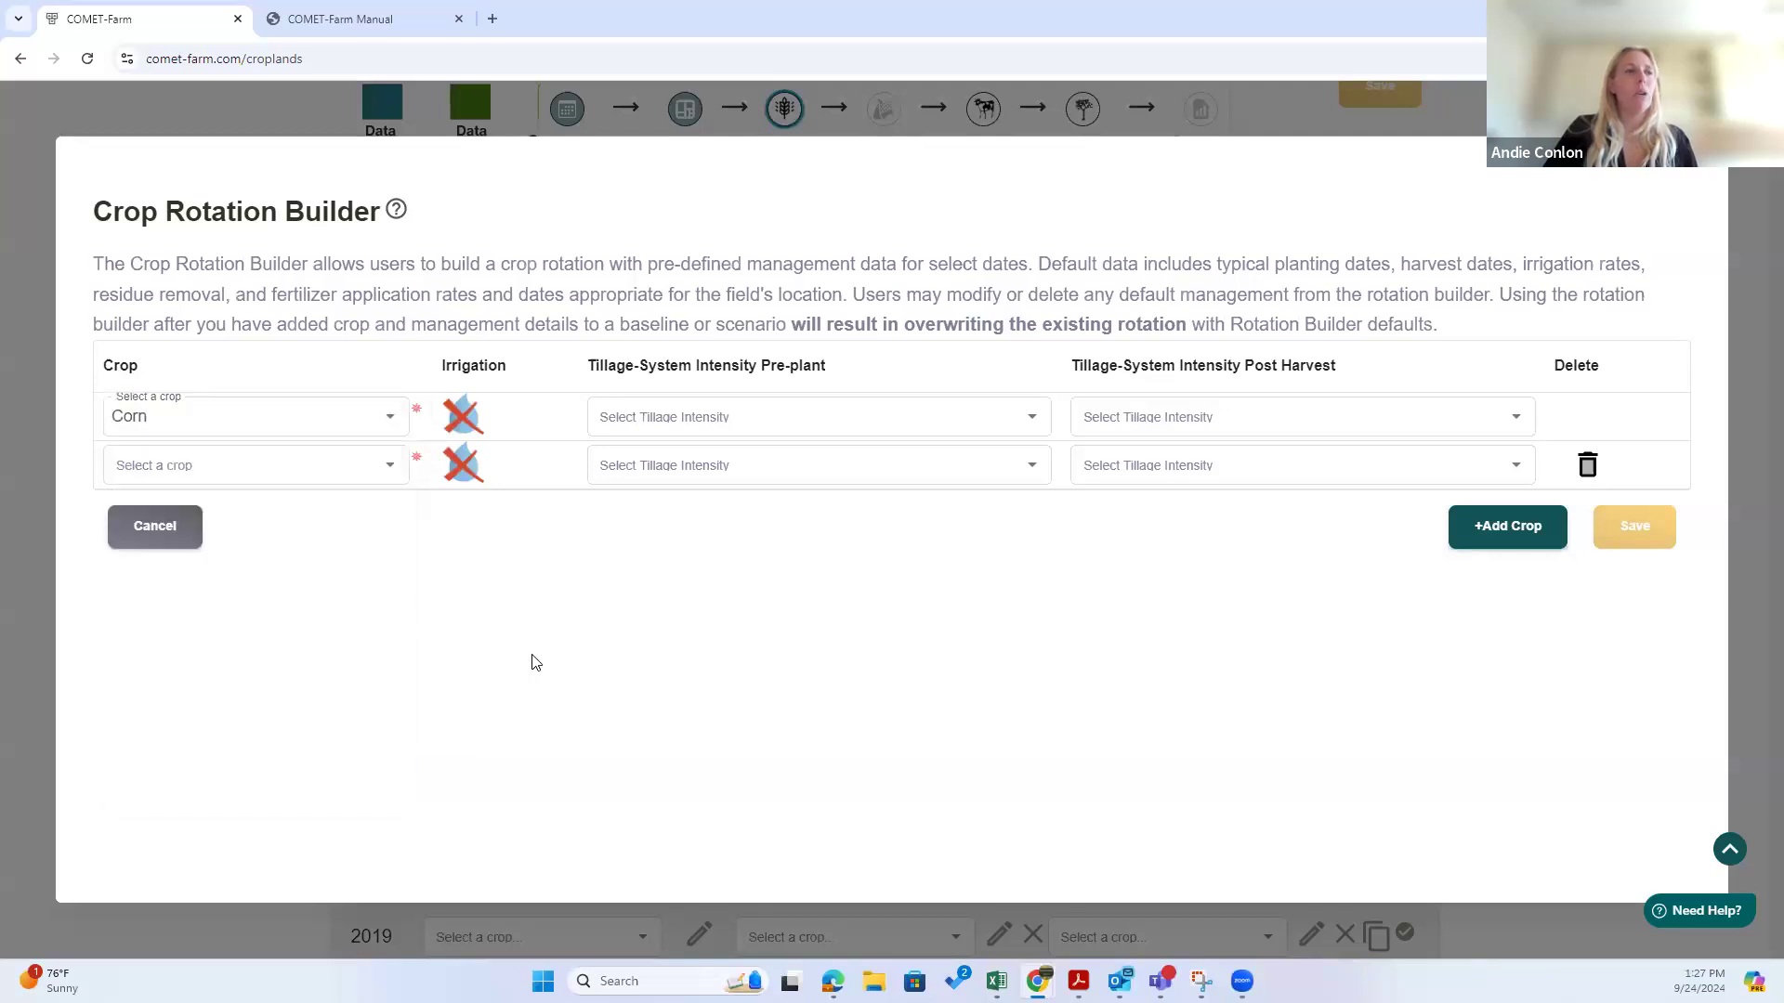
click(460, 418)
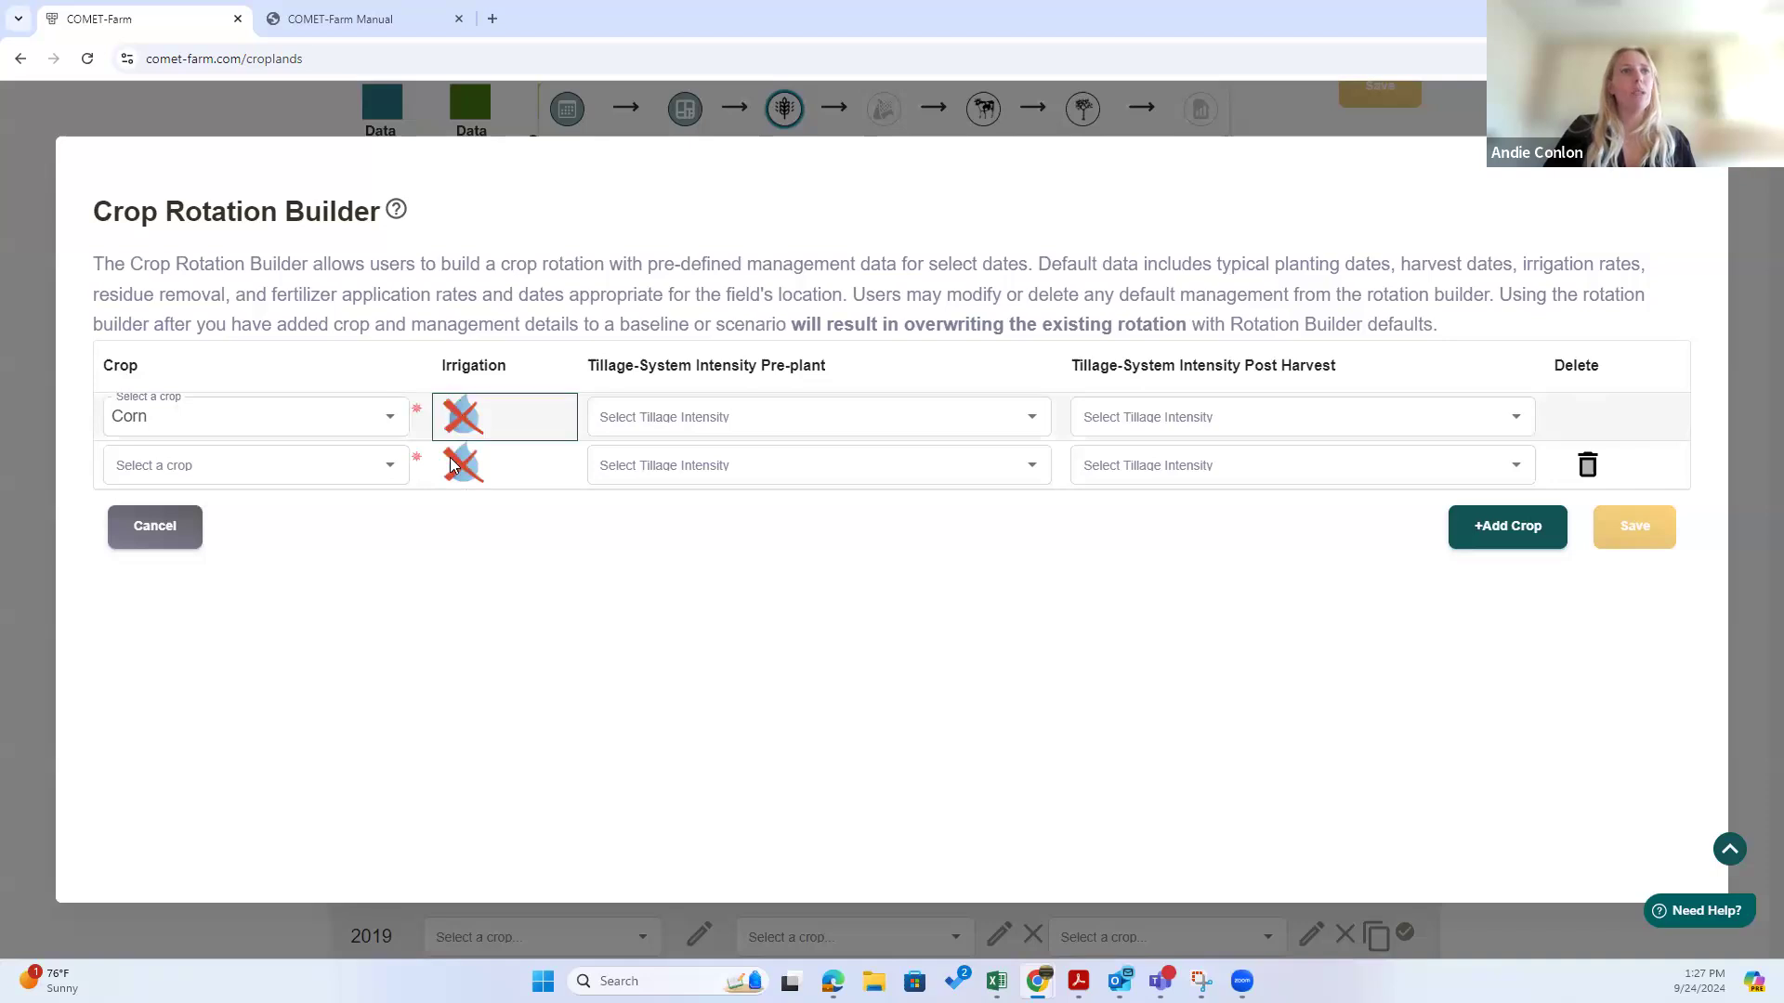
click(1043, 420)
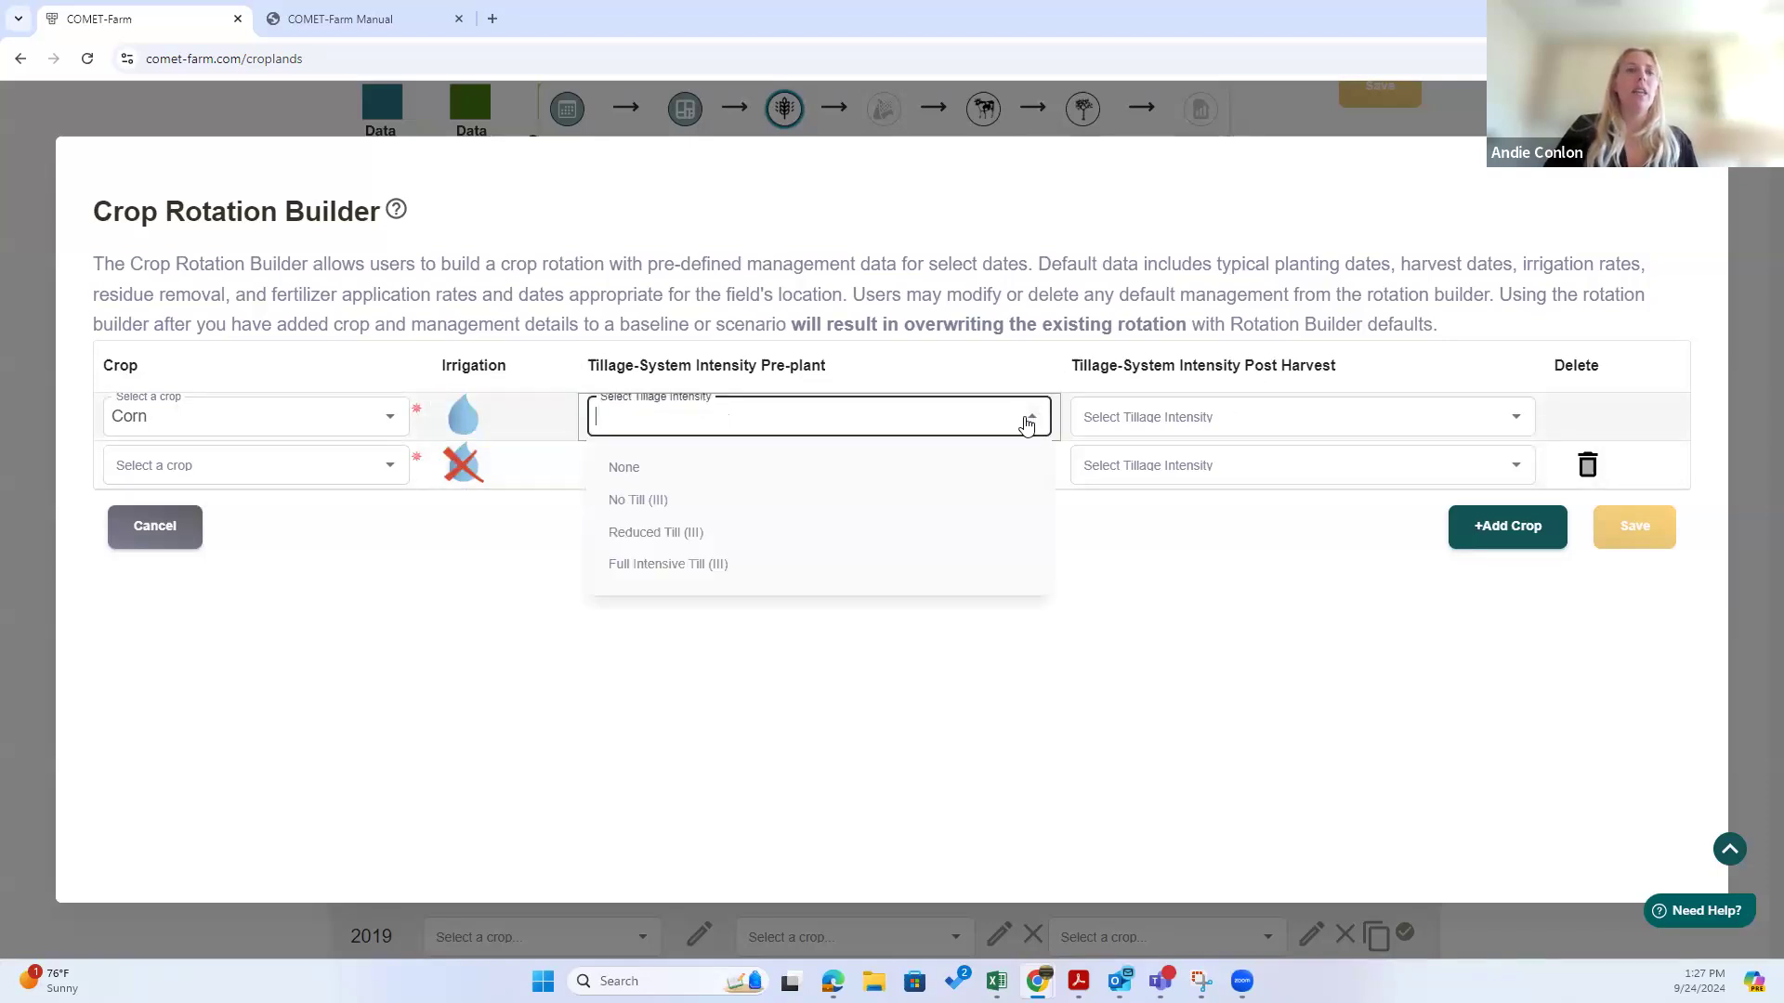
click(698, 568)
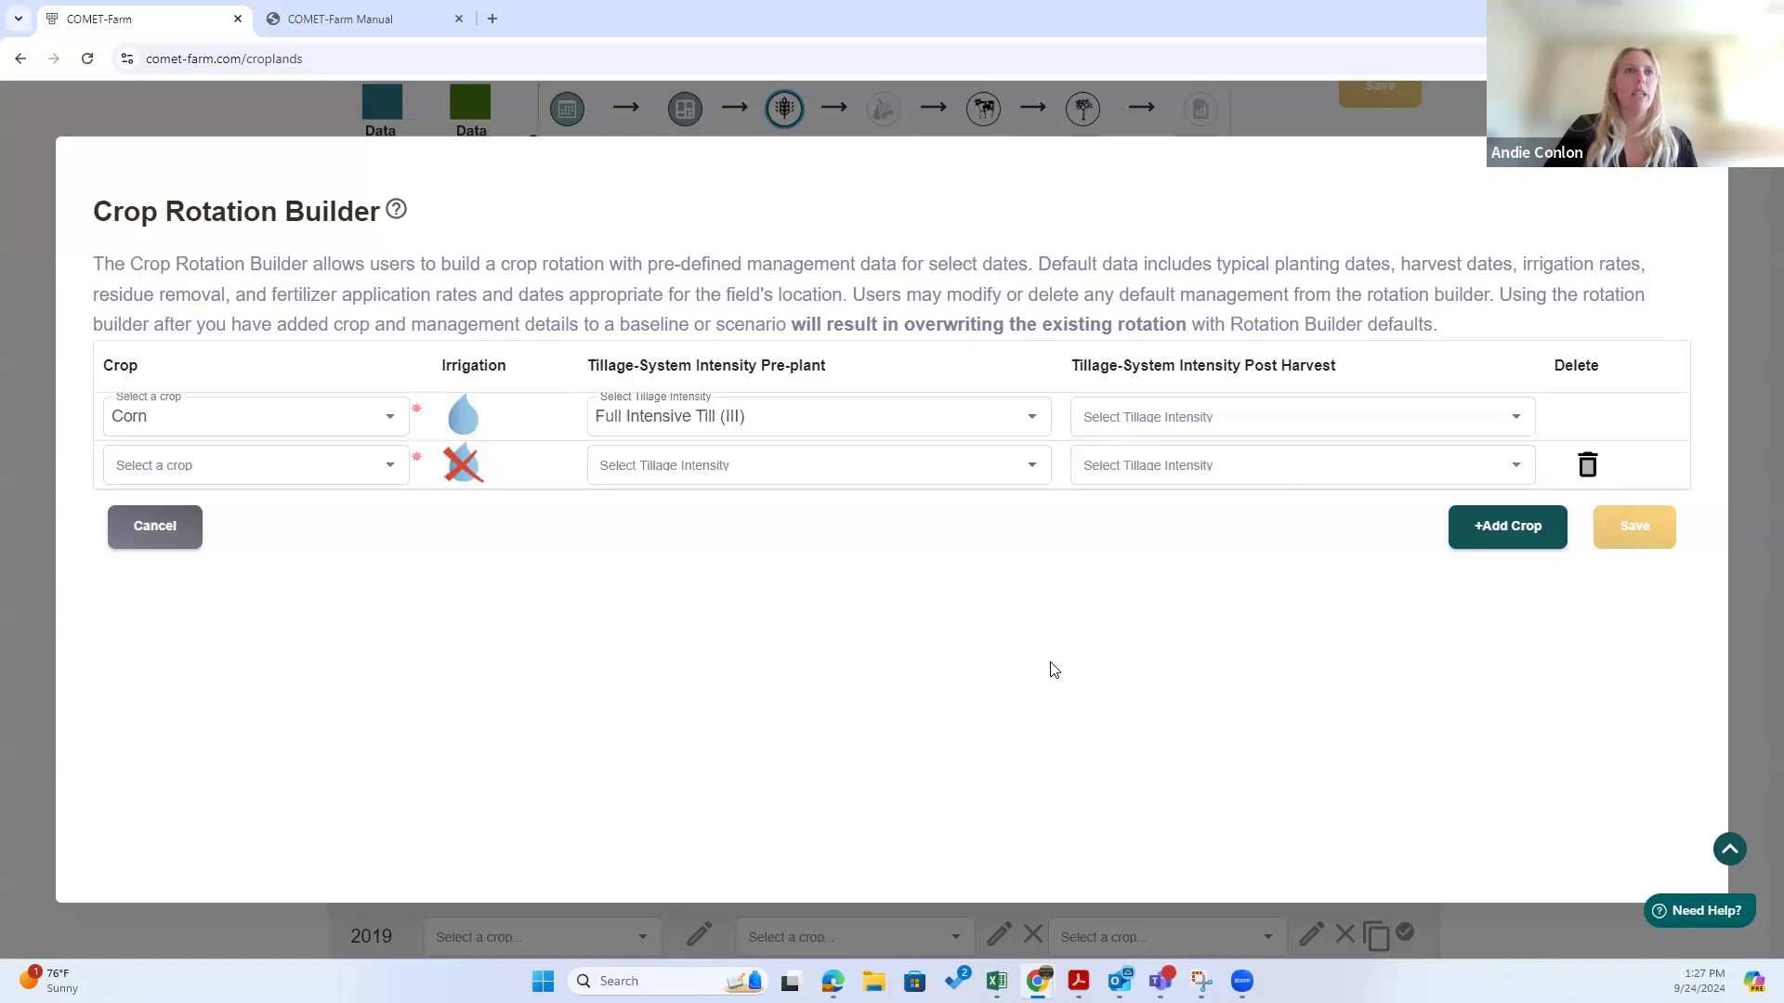
Step: Set the second crop of the rotation to Soybean
click(389, 469)
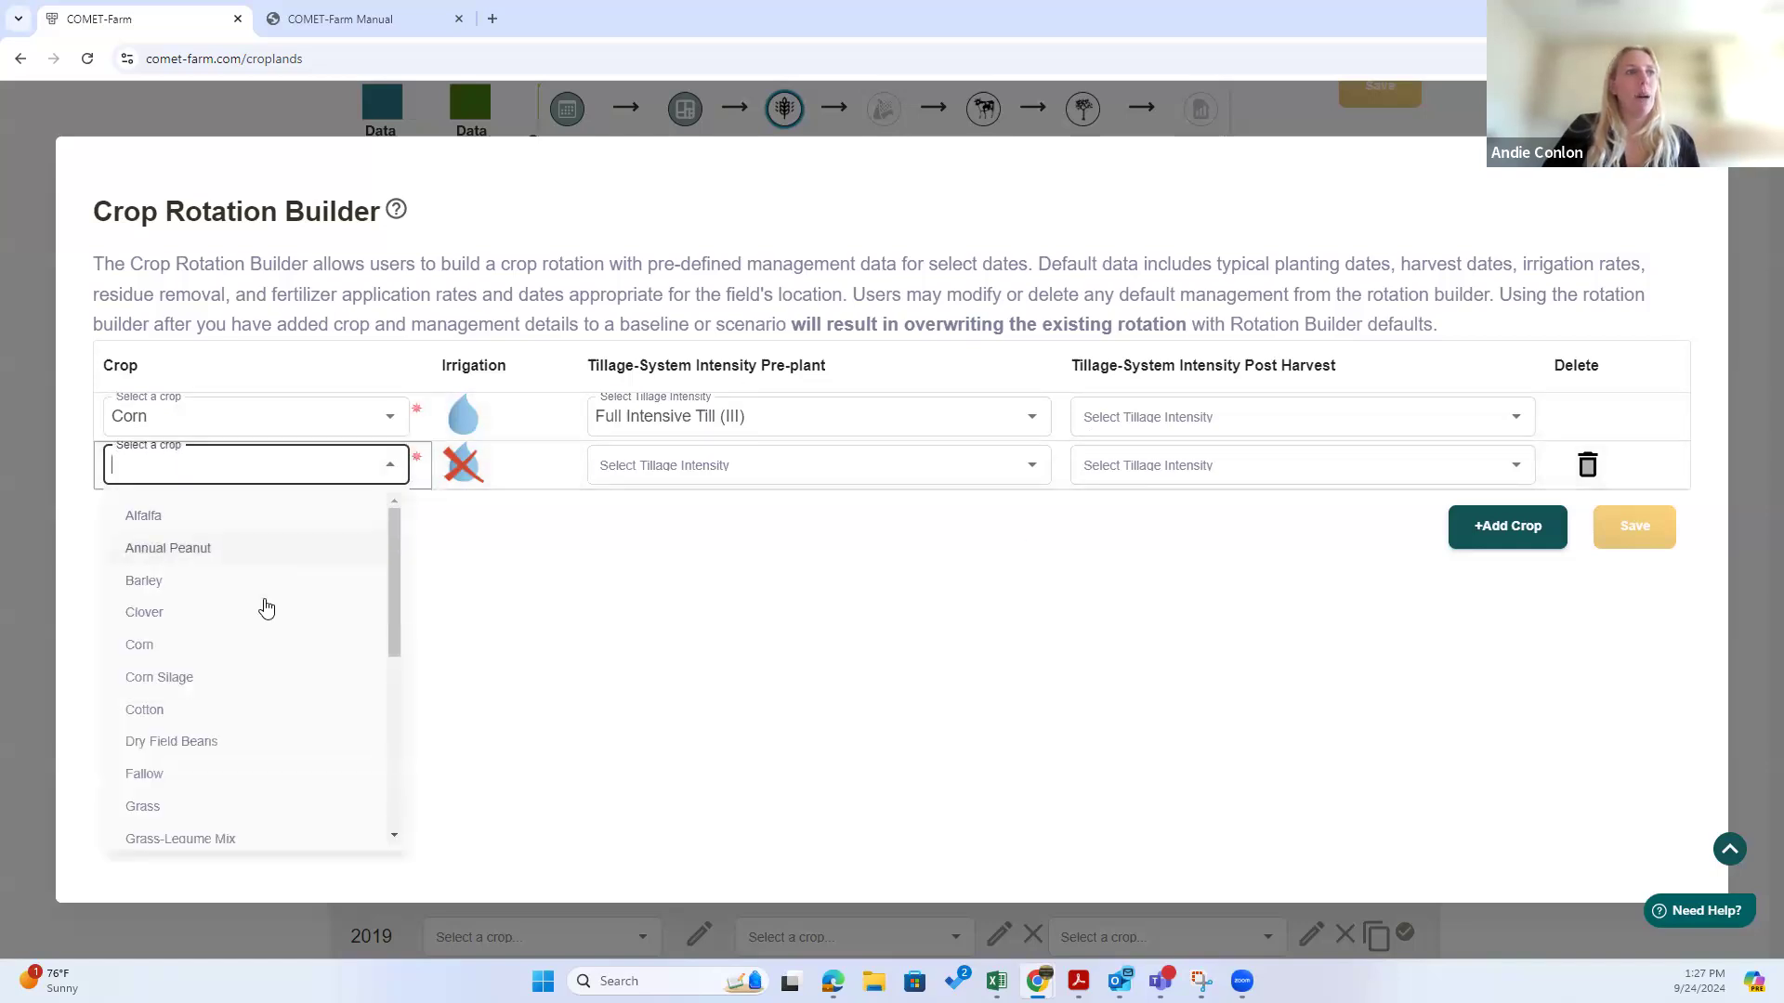
scroll(232, 699, down, 3)
click(187, 786)
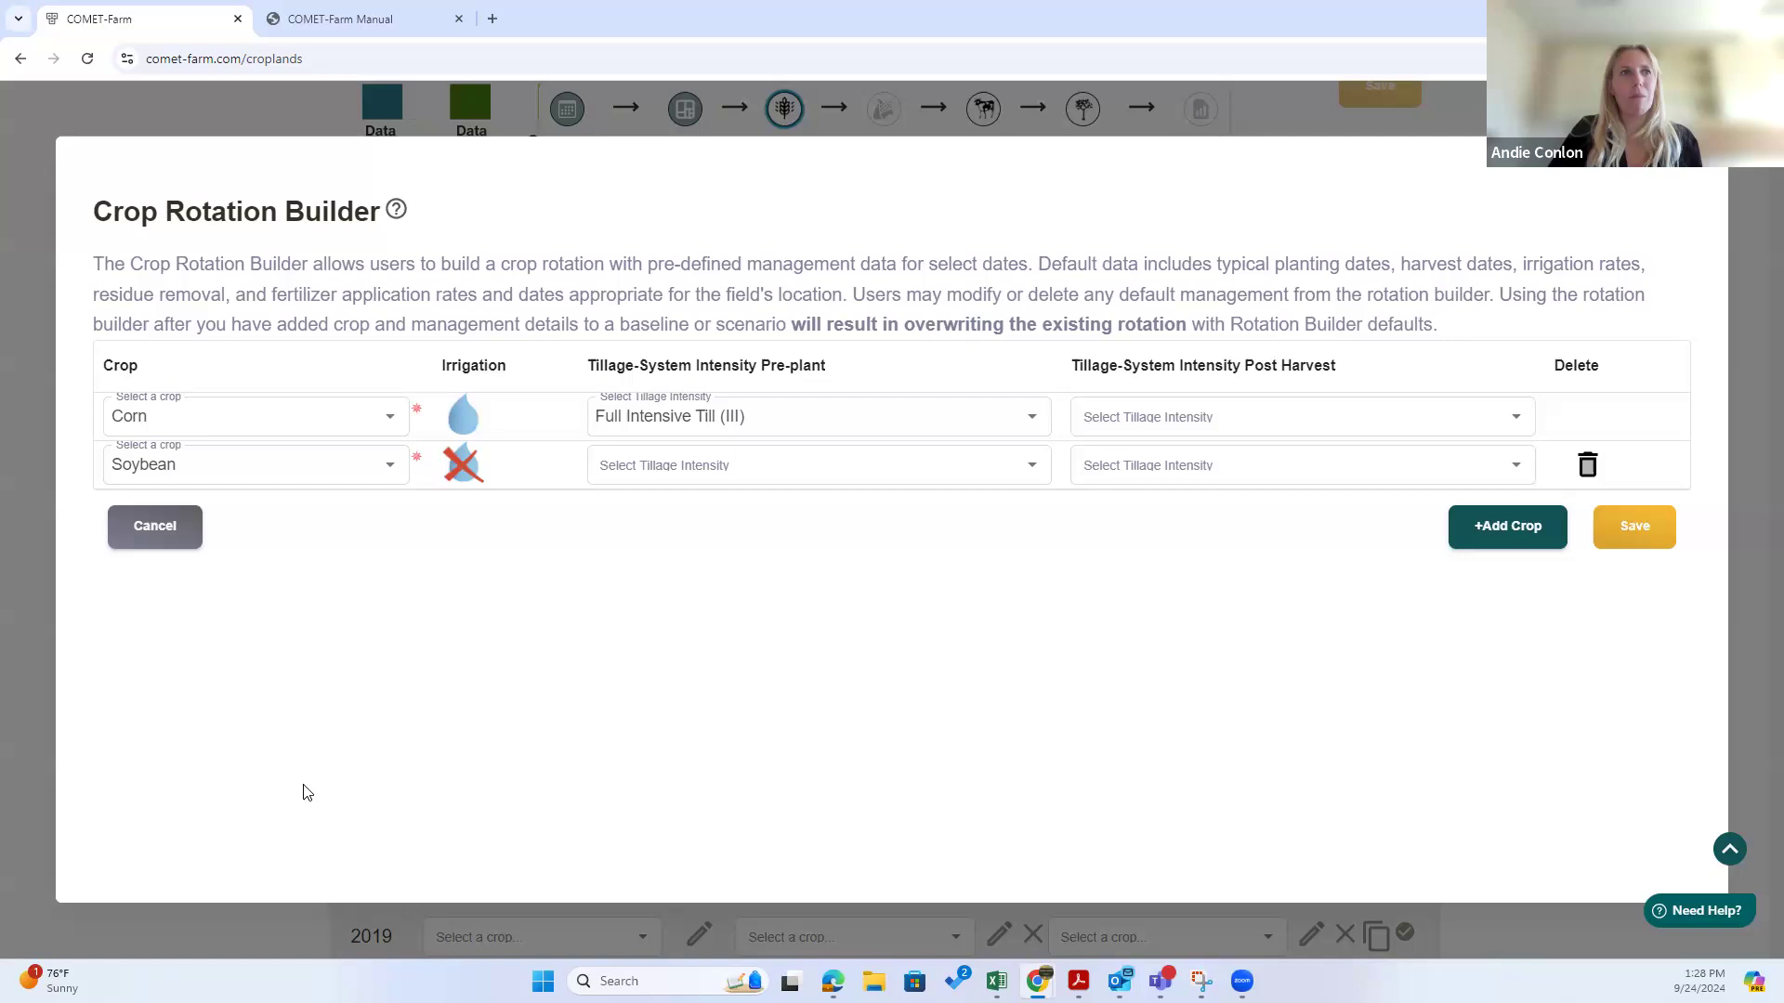
Step: Set the soybean's pre-plant tillage intensity to Reduced Till (III), add and delete a blank third crop, and save the corn-soybean rotation
click(1032, 469)
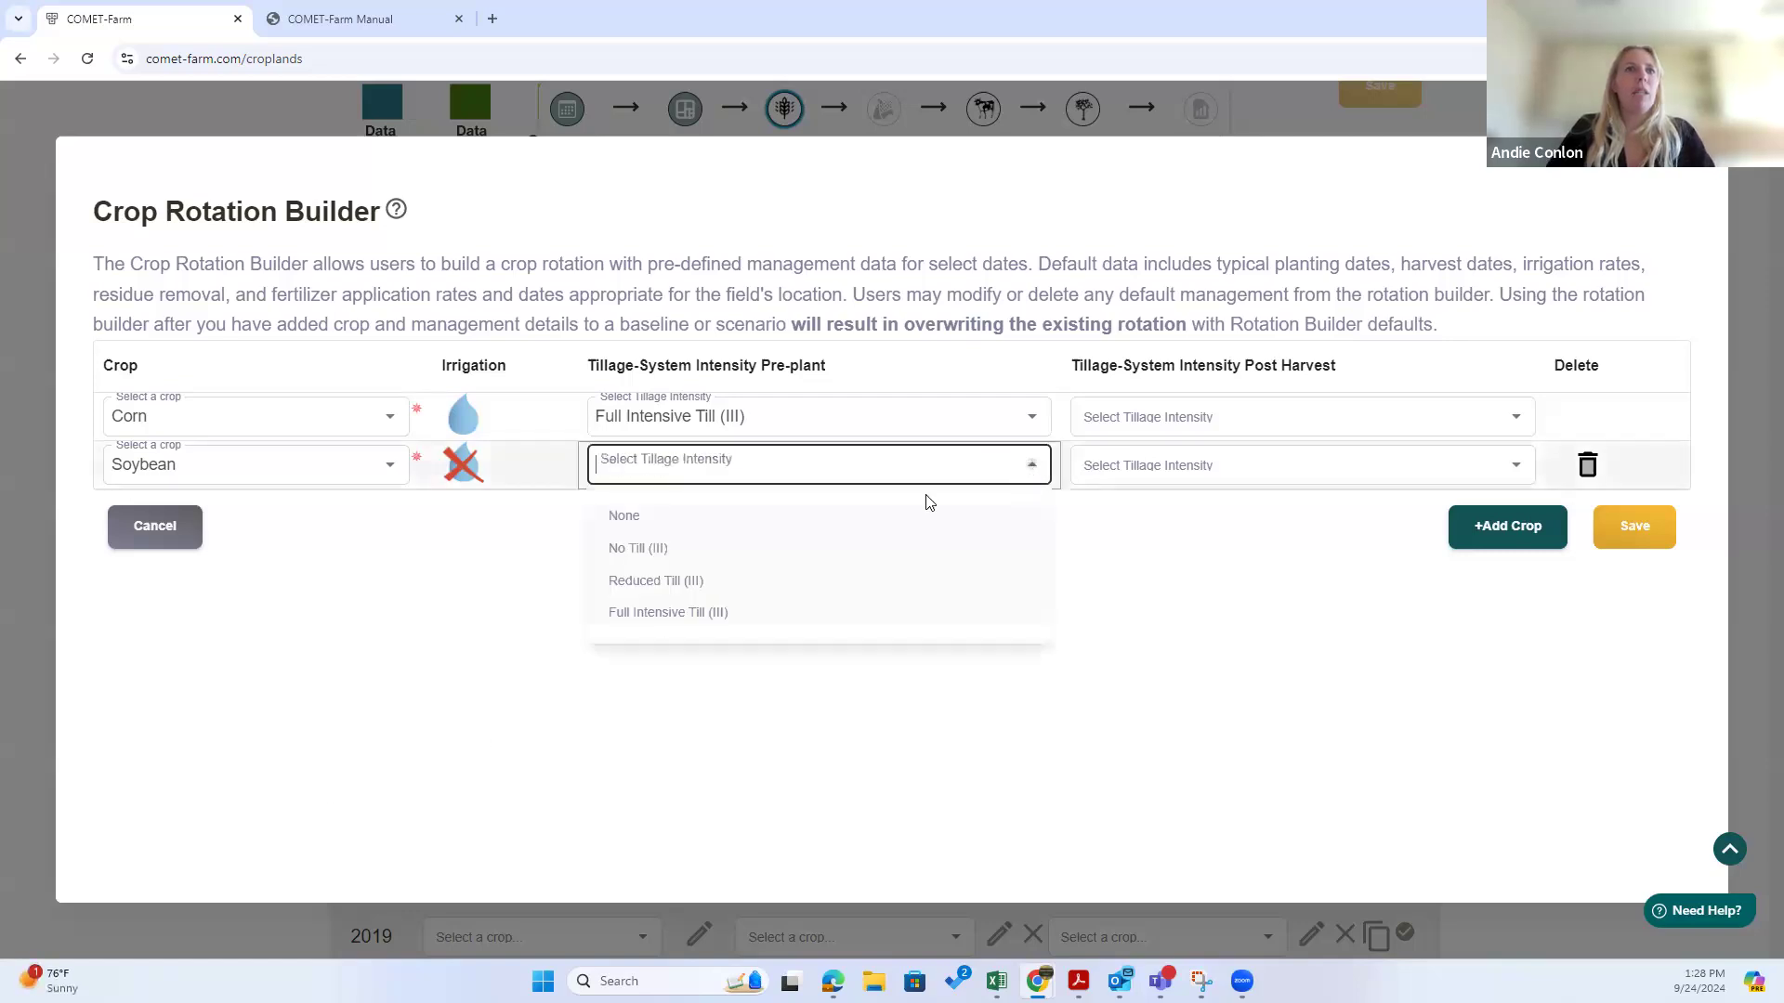
click(650, 581)
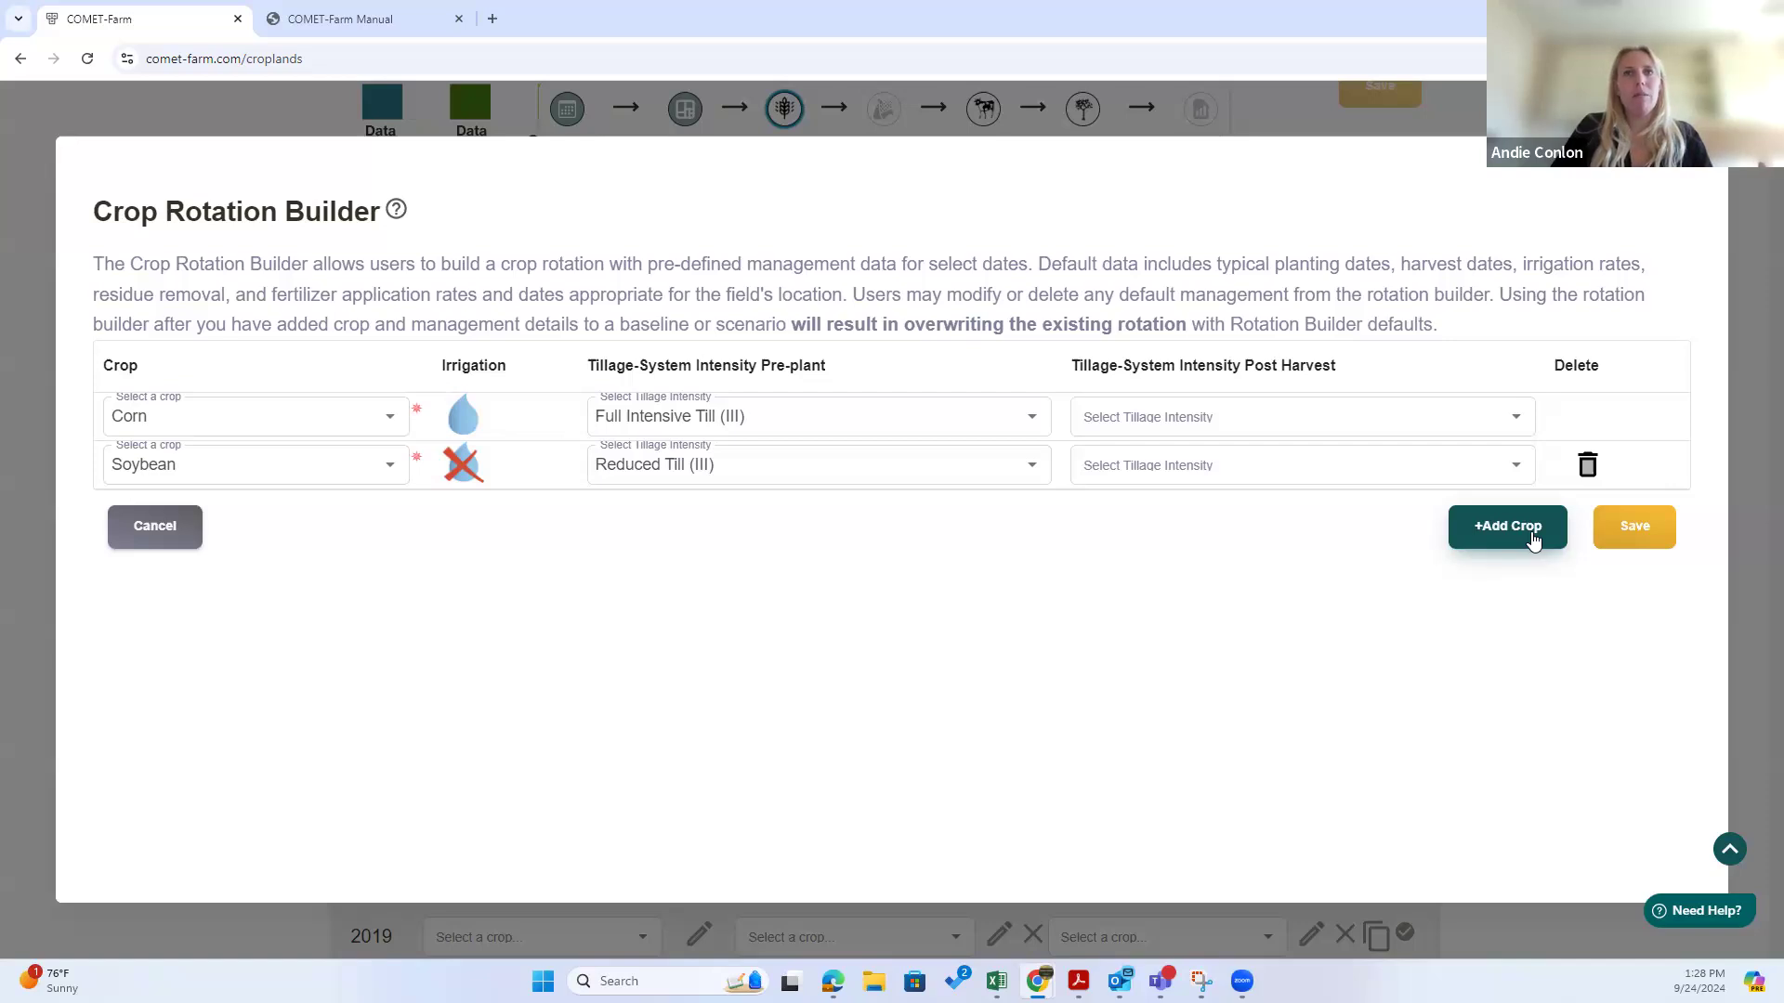
click(1504, 536)
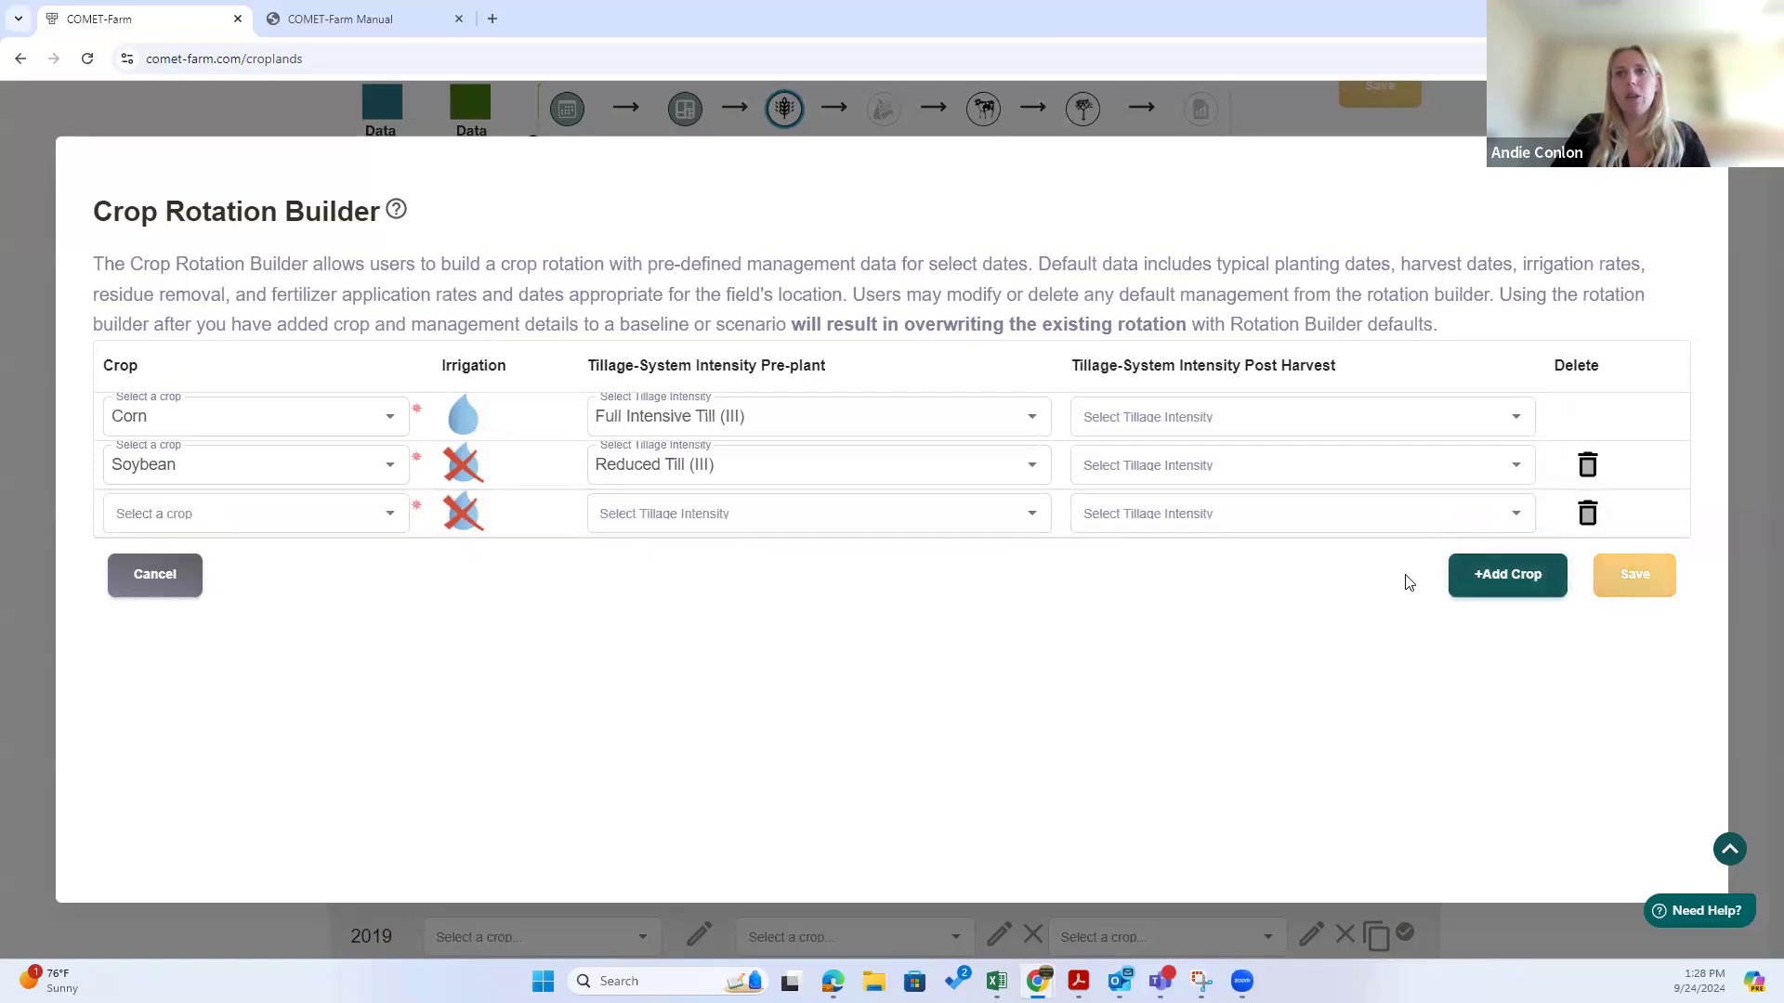
click(1586, 519)
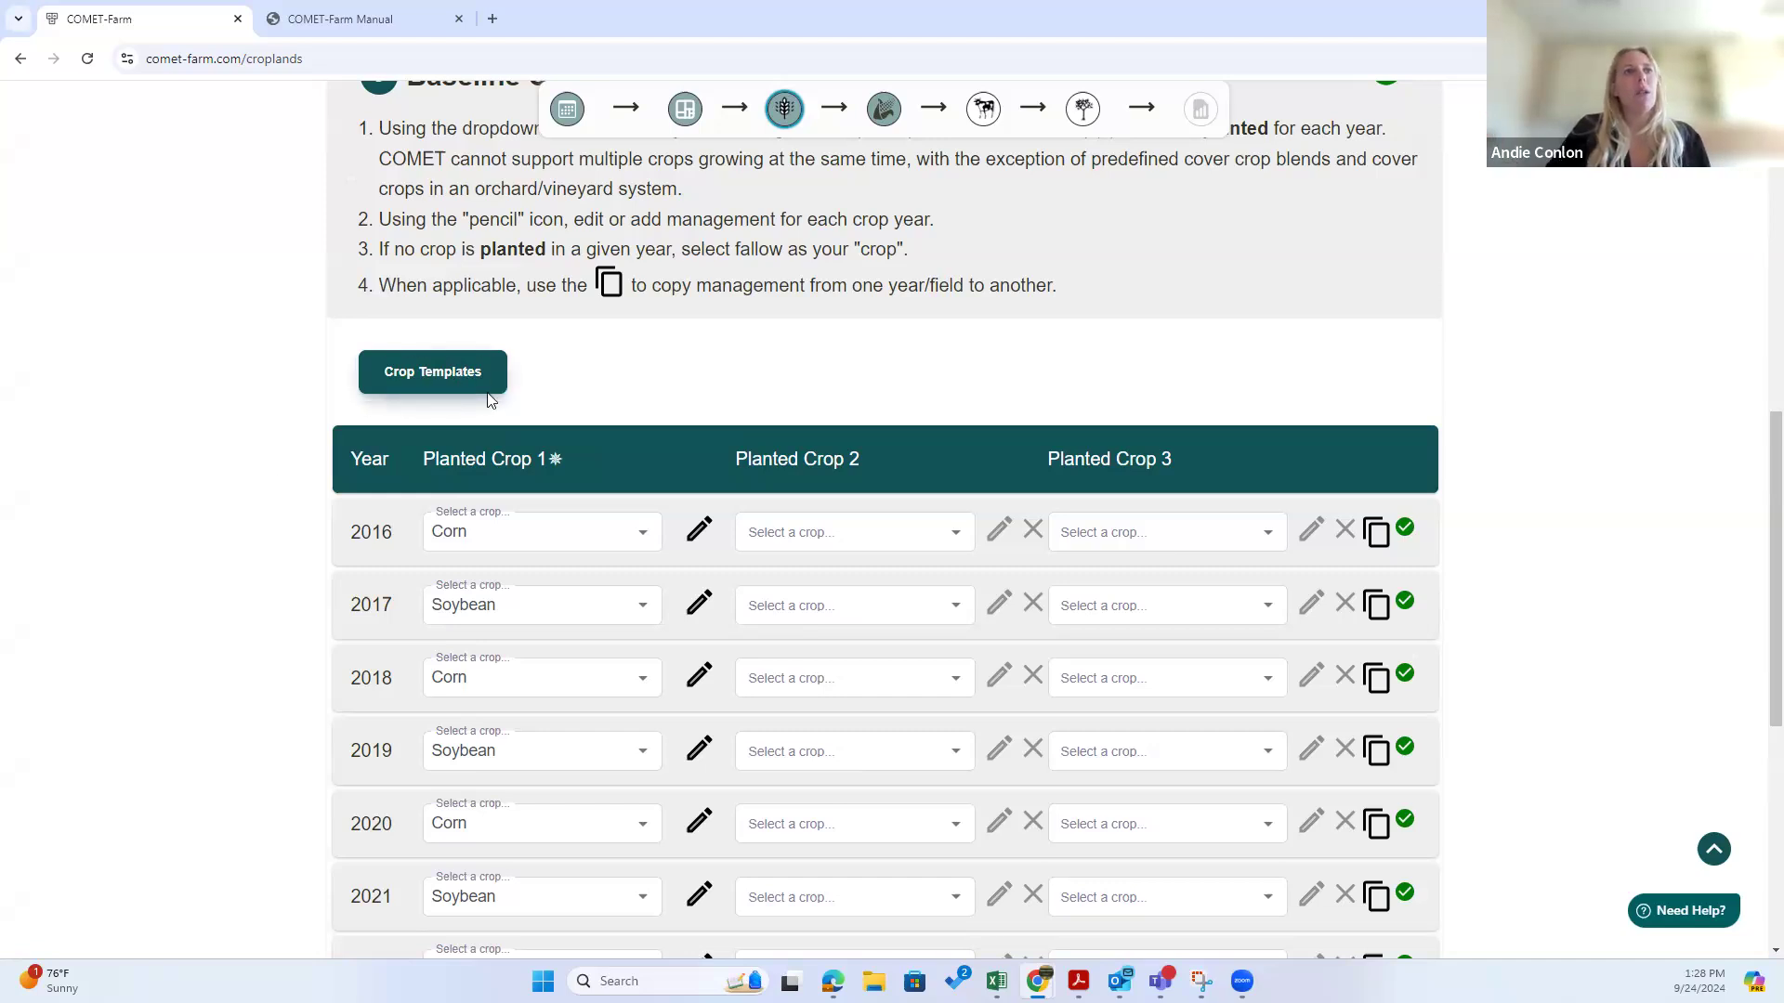
Step: Review the planting and harvest, tillage and irrigation details of the 2016 corn baseline management, and close it without saving
scroll(312, 391, down, 3)
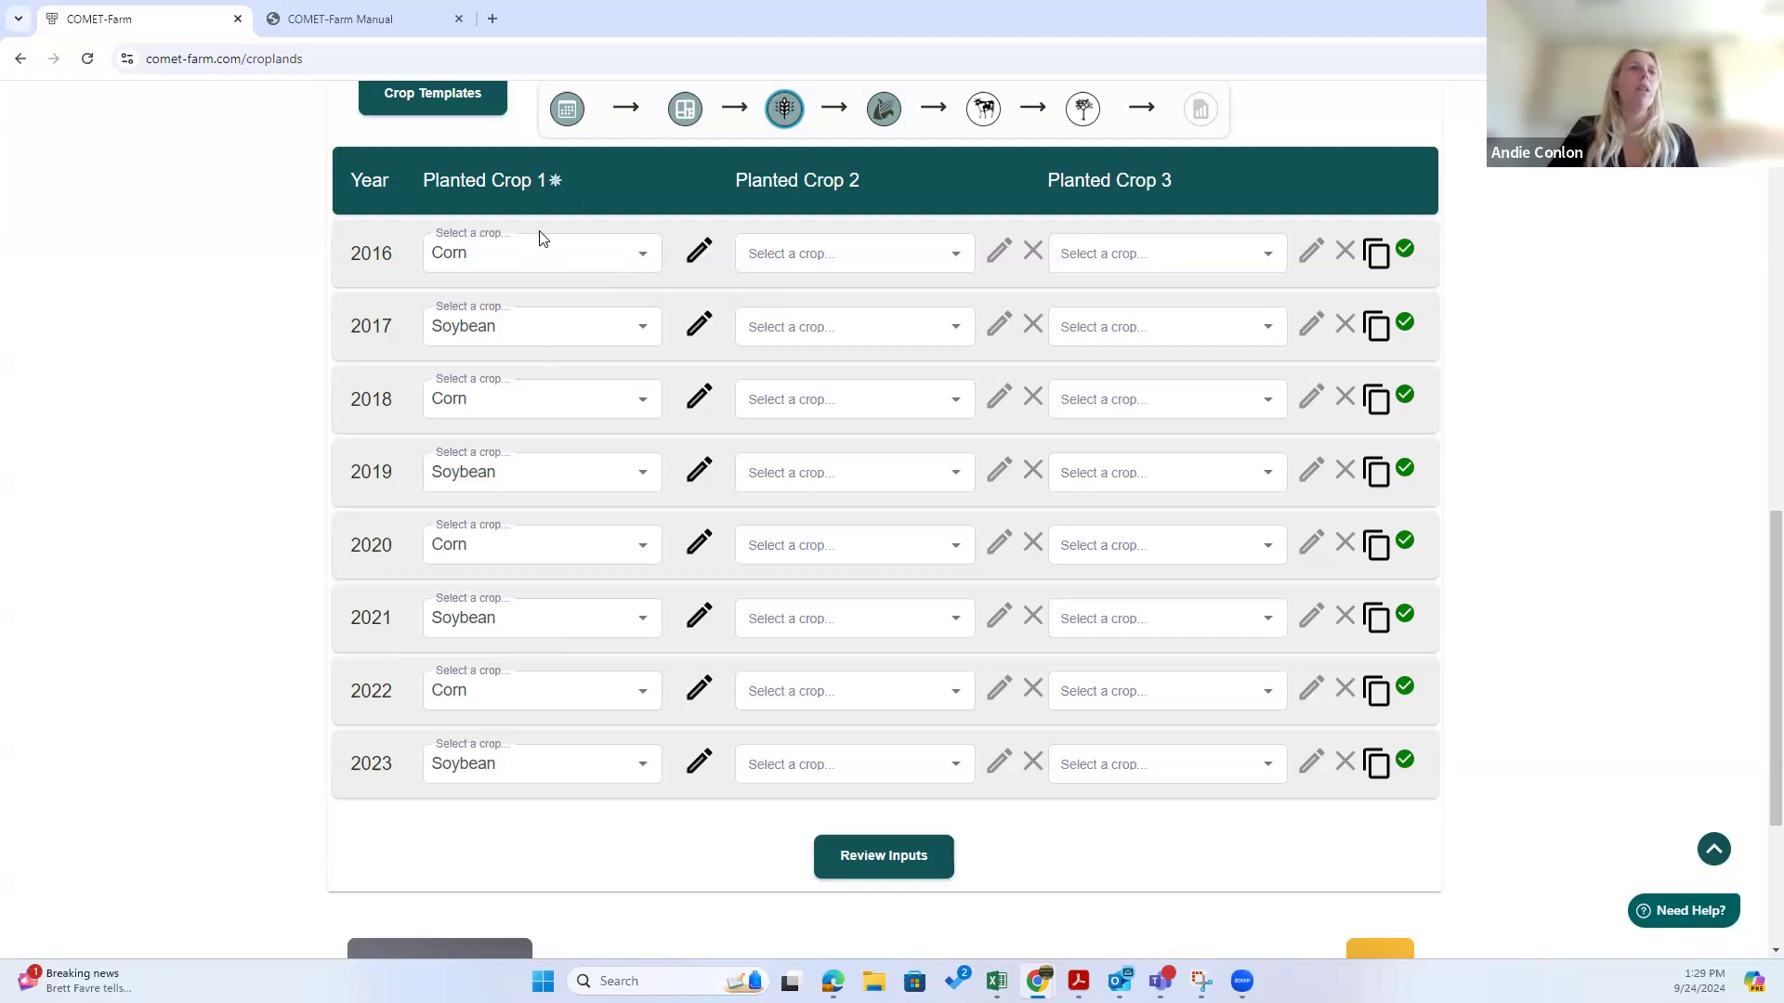
click(699, 252)
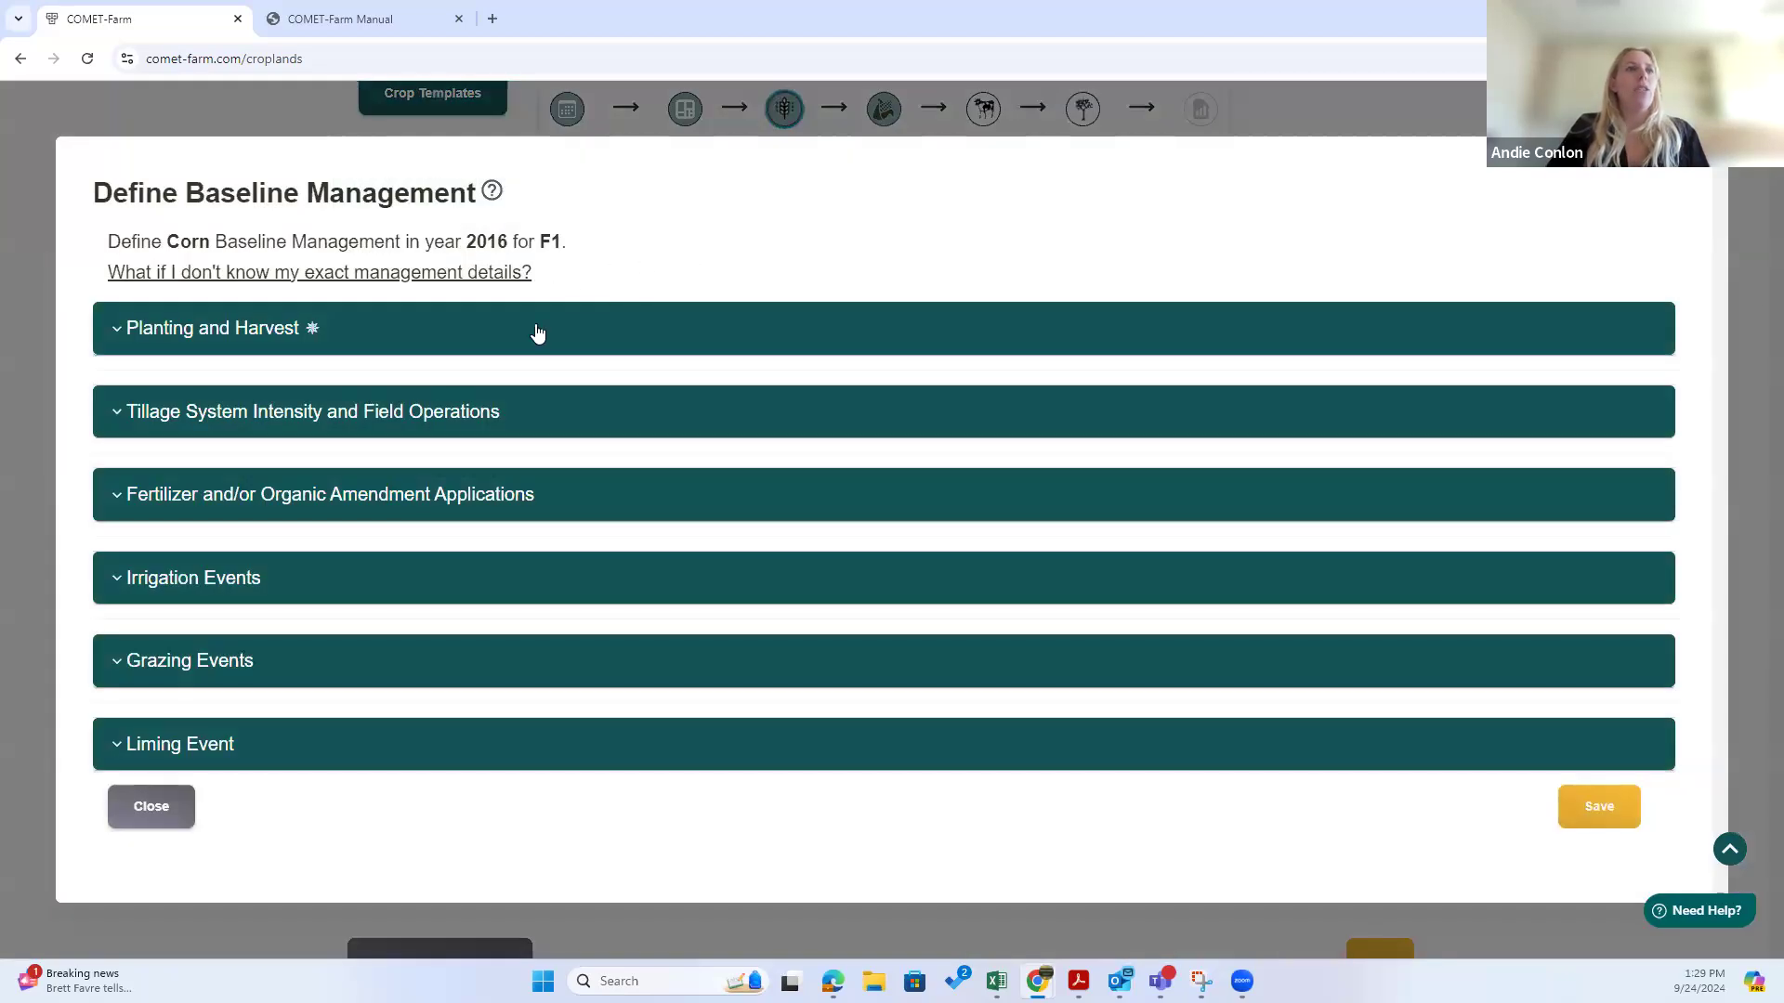
click(295, 340)
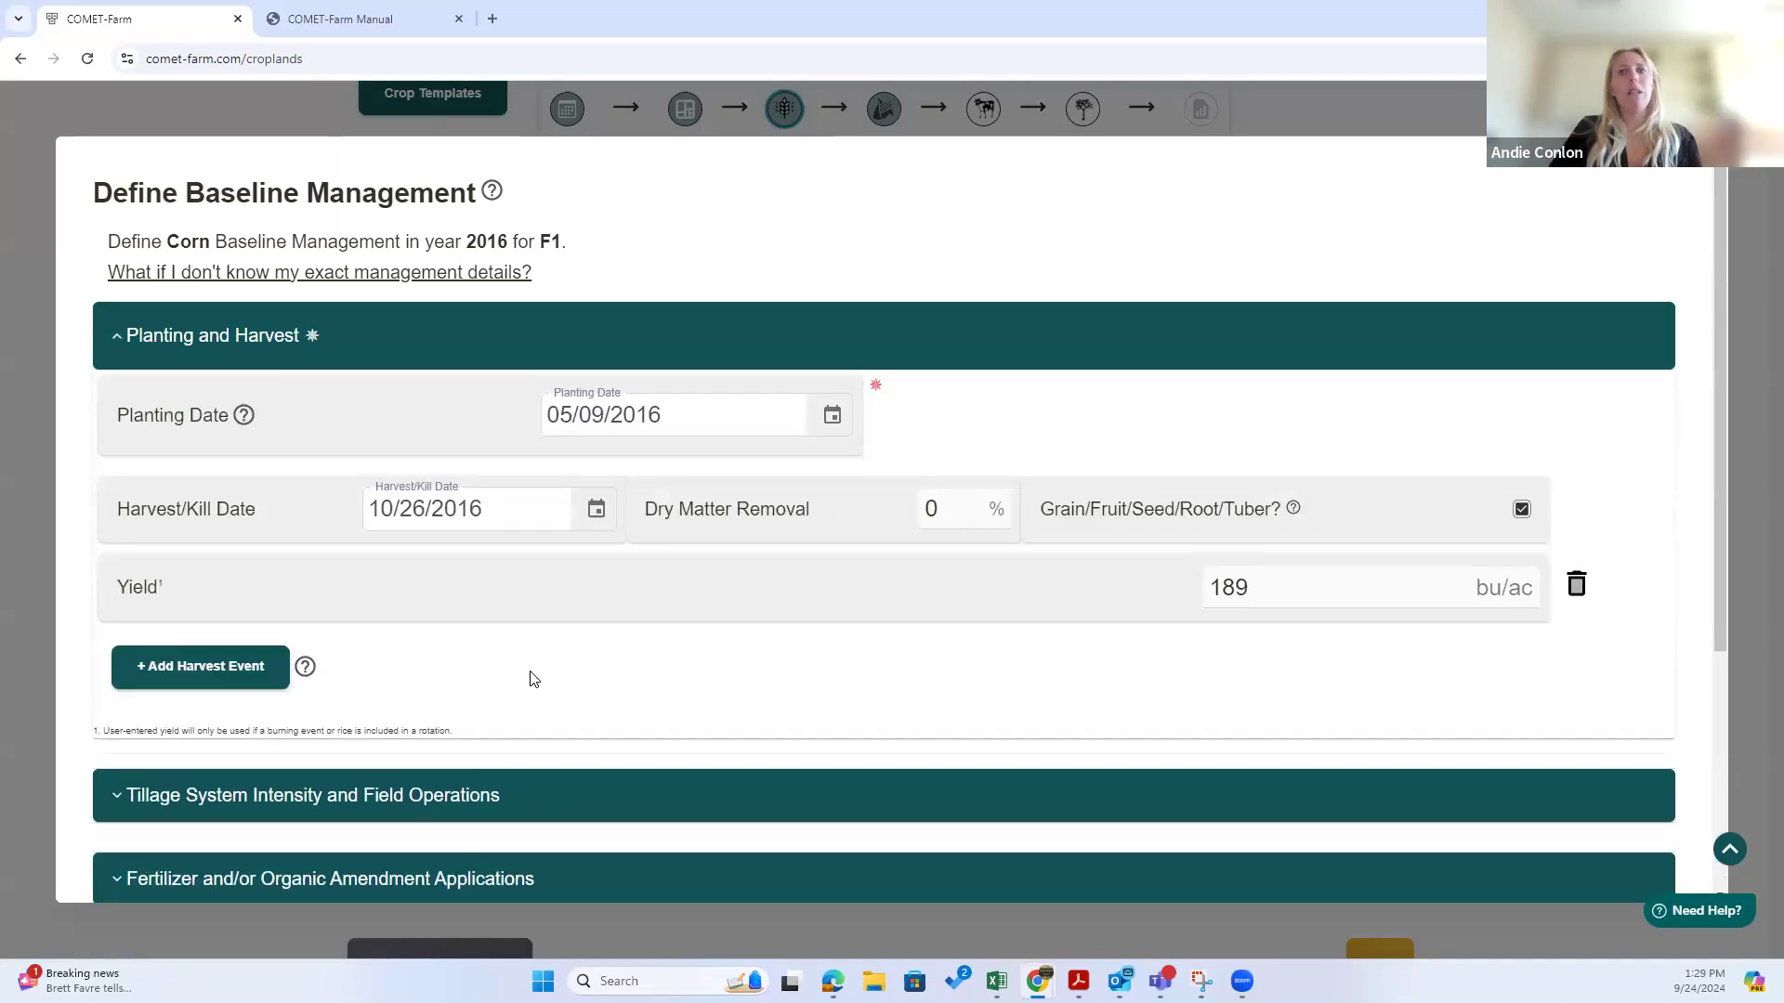
scroll(533, 569, down, 4)
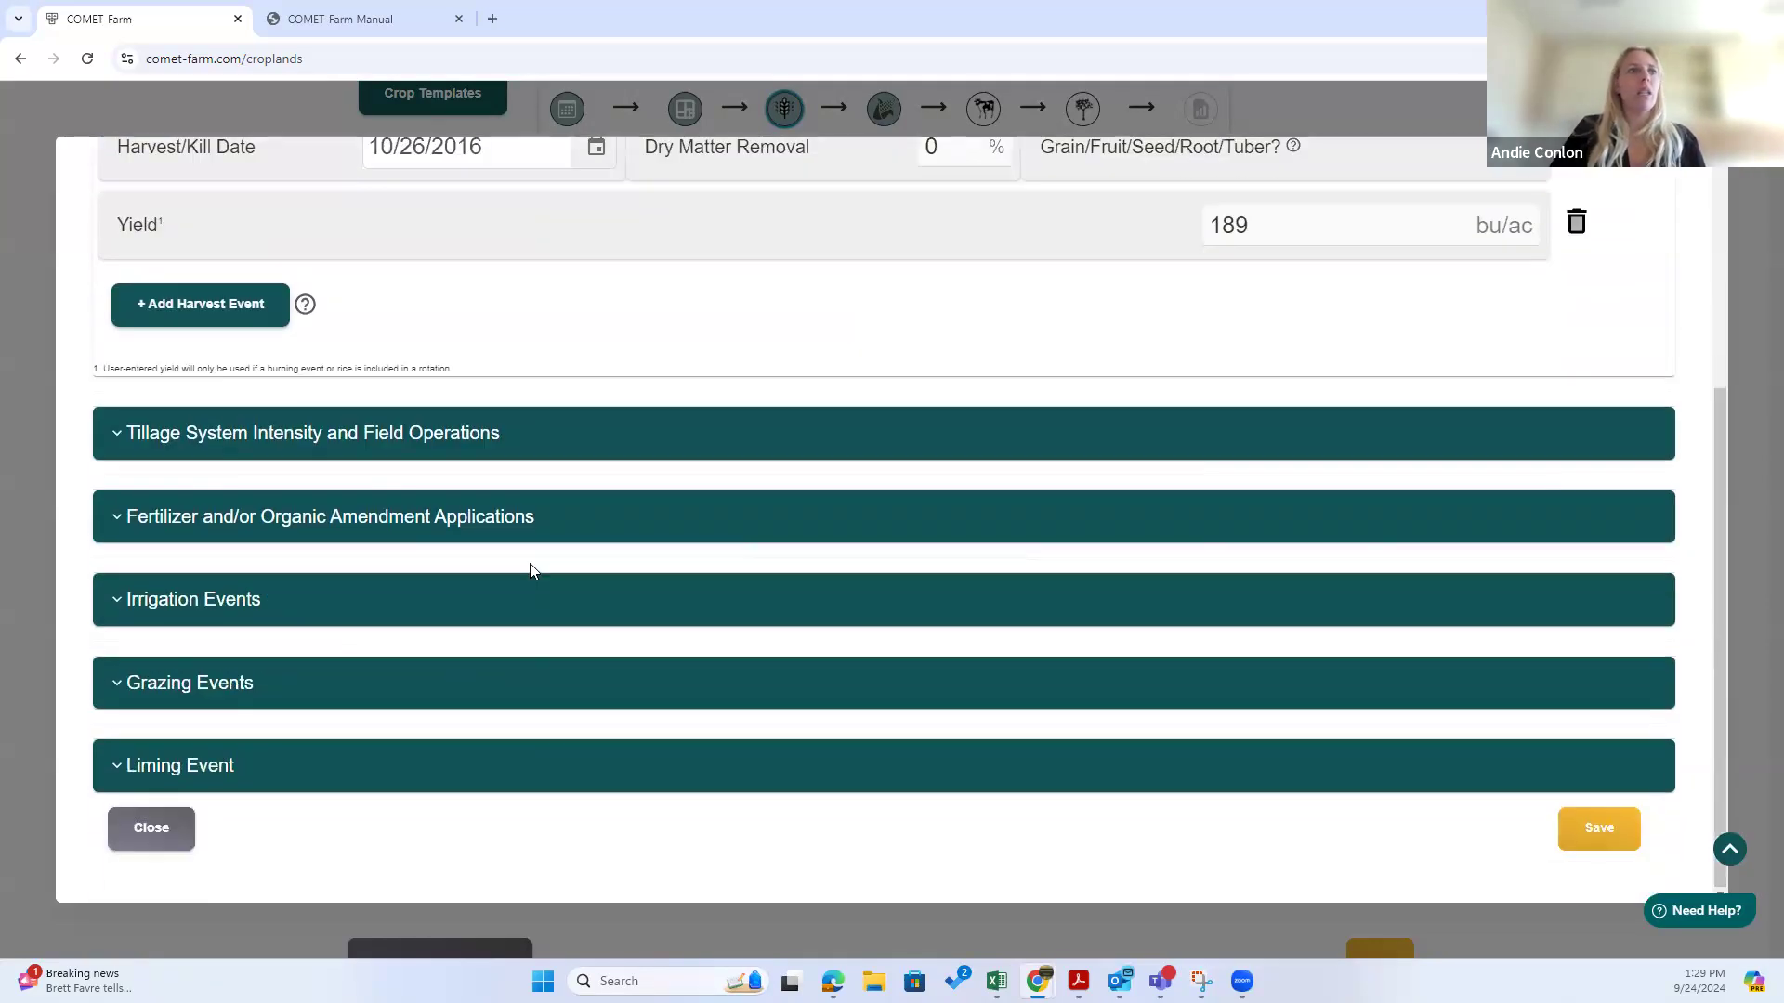
click(281, 433)
scroll(1026, 585, down, 3)
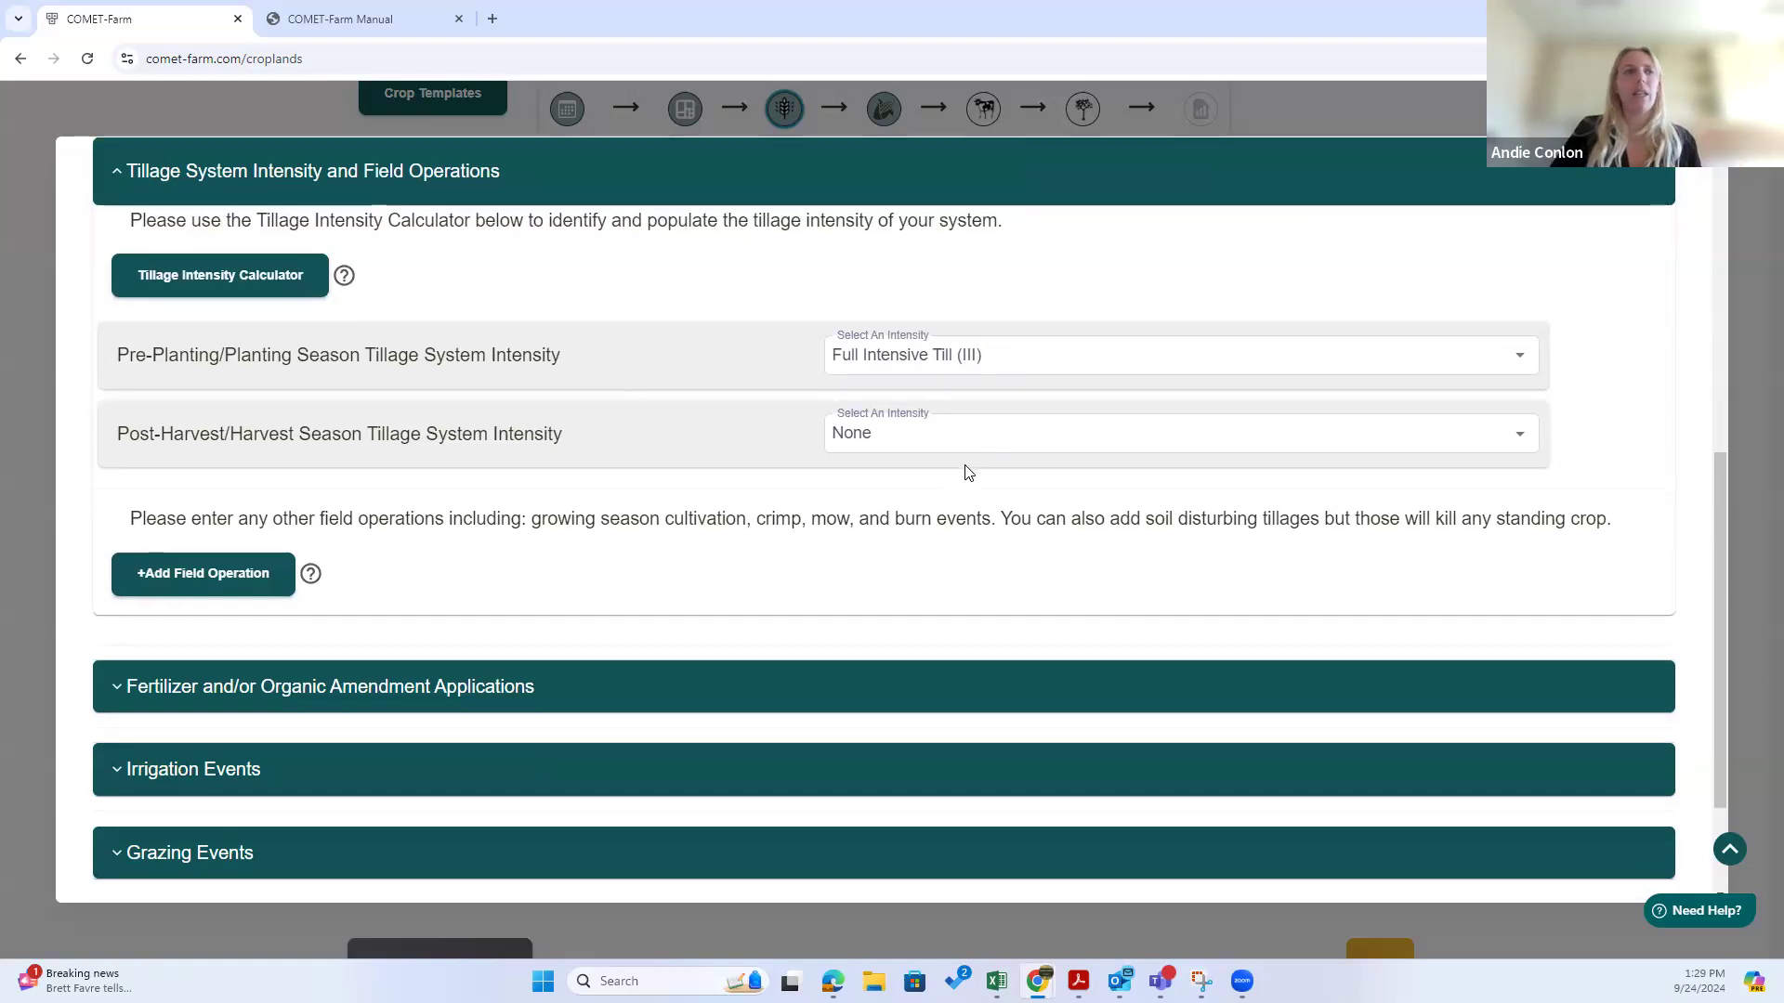
scroll(966, 470, down, 2)
click(289, 613)
scroll(844, 341, down, 4)
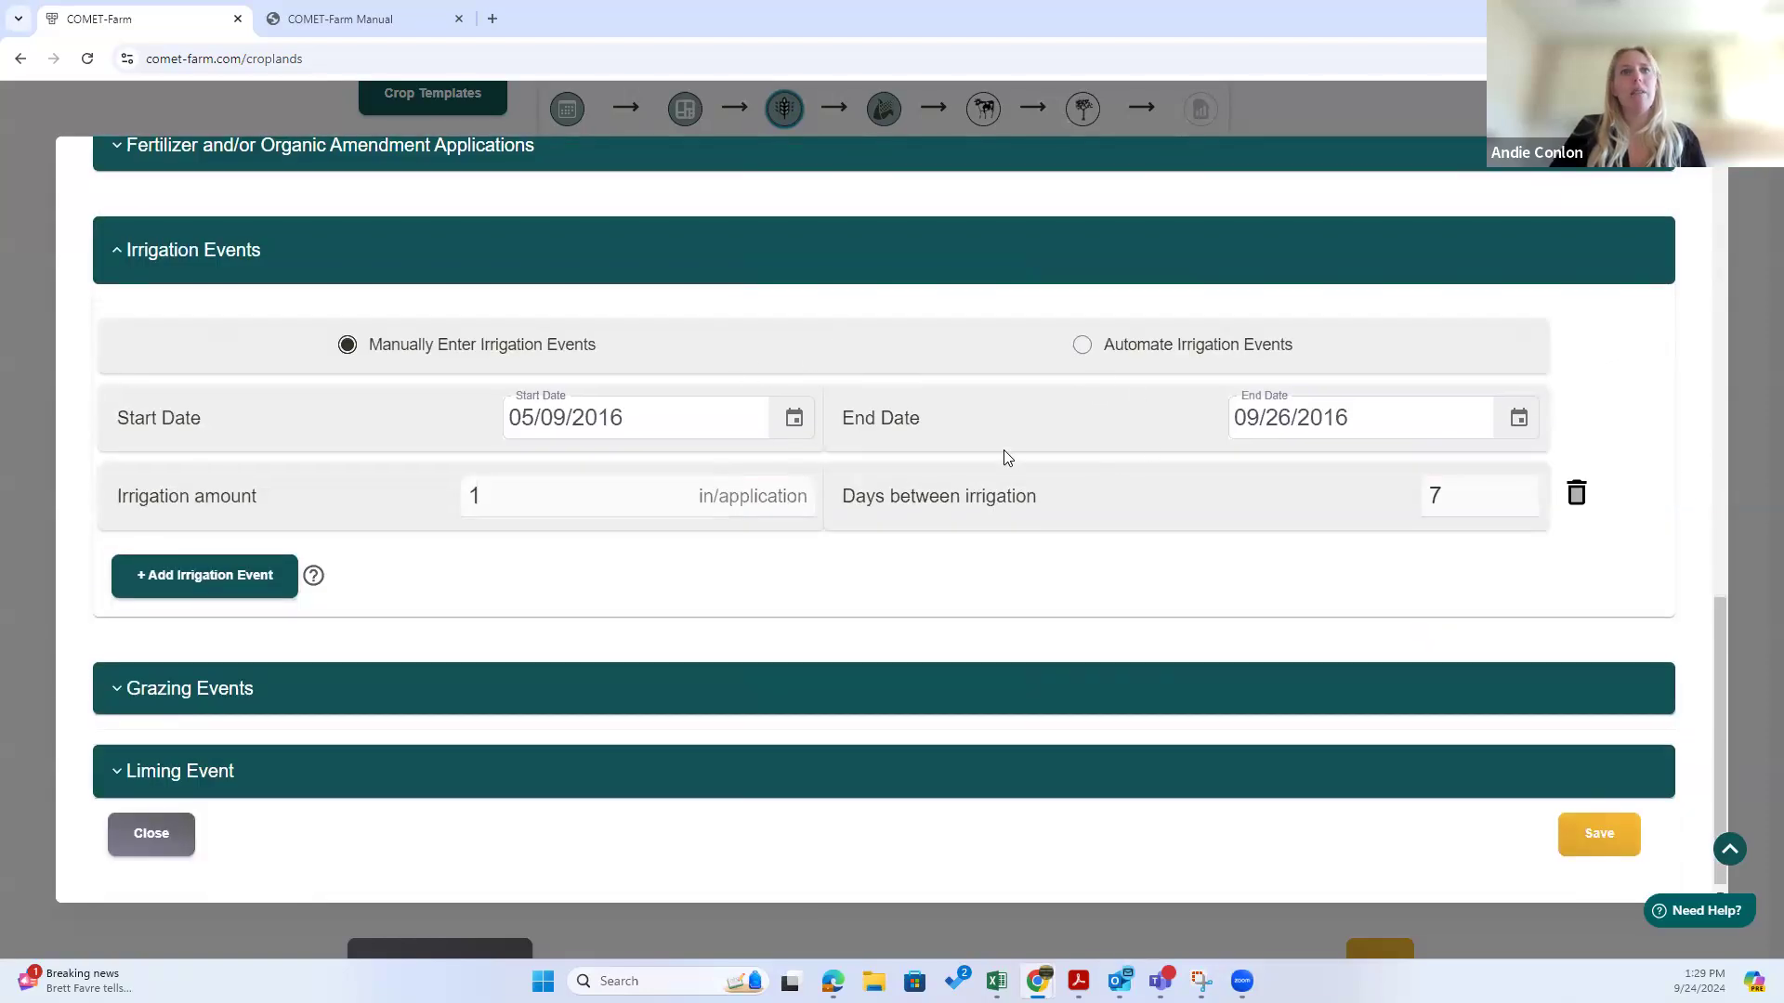
click(159, 840)
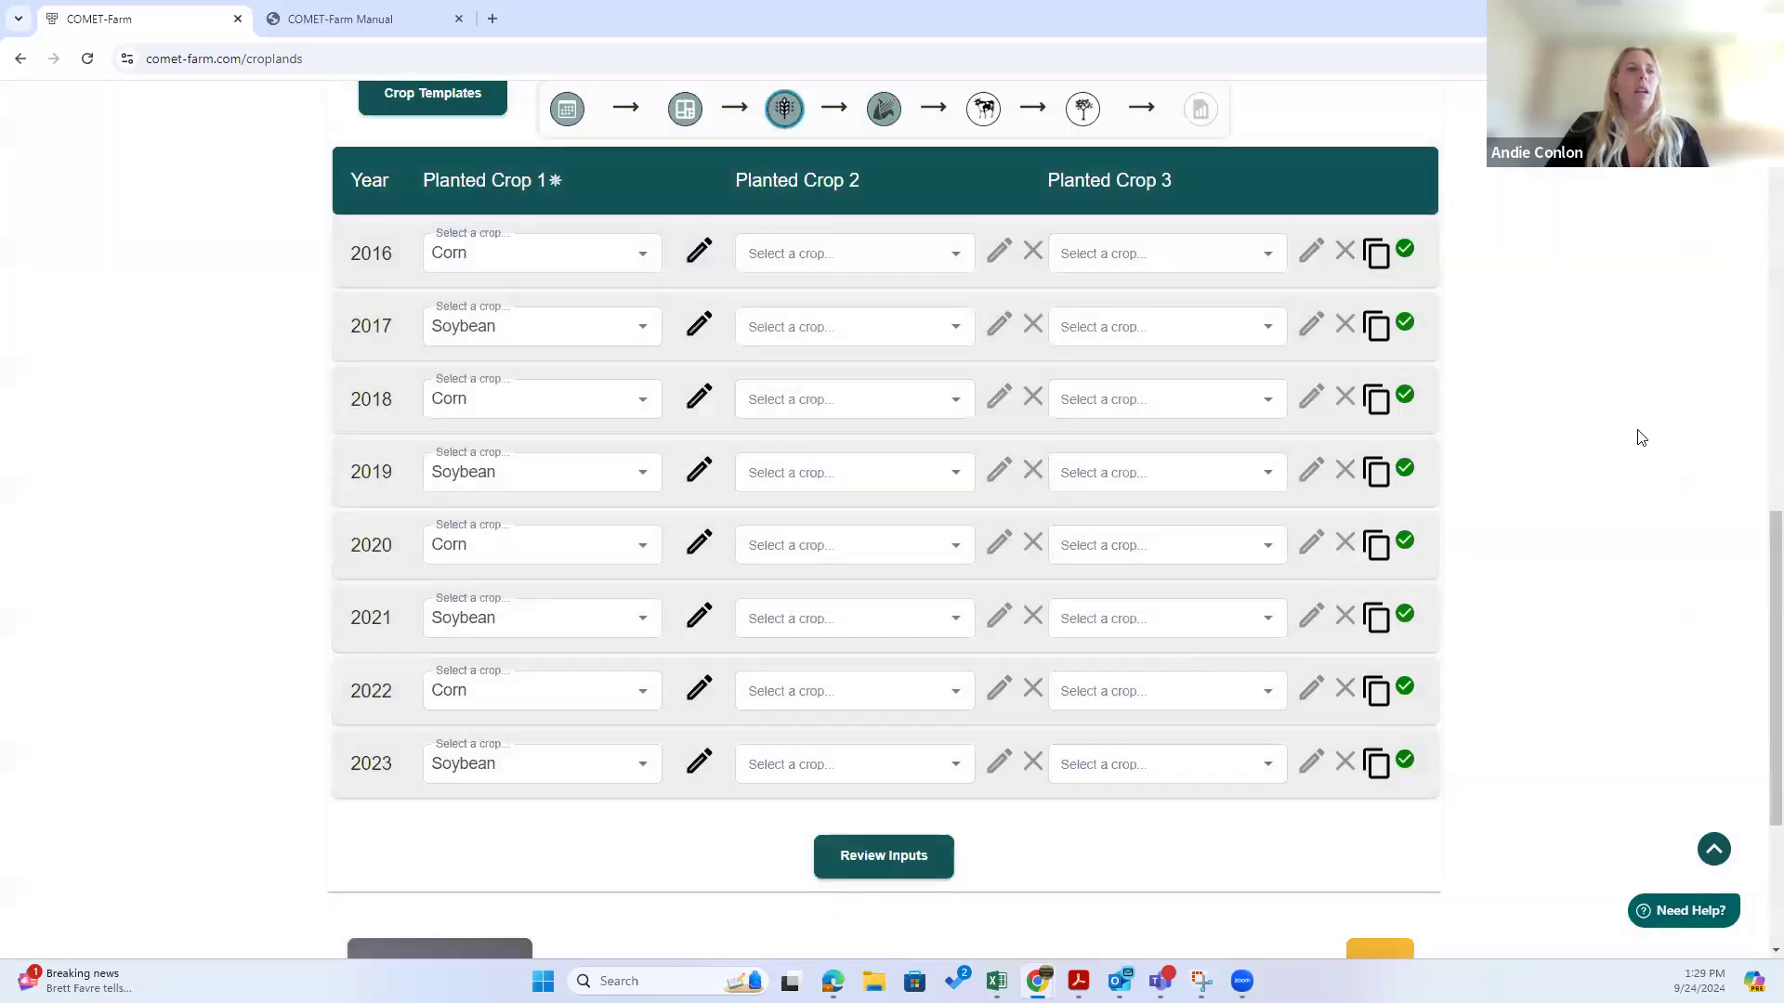
Step: Review the full list of baseline management operations entered for field F1 across the years, and close the list
scroll(1553, 493, down, 3)
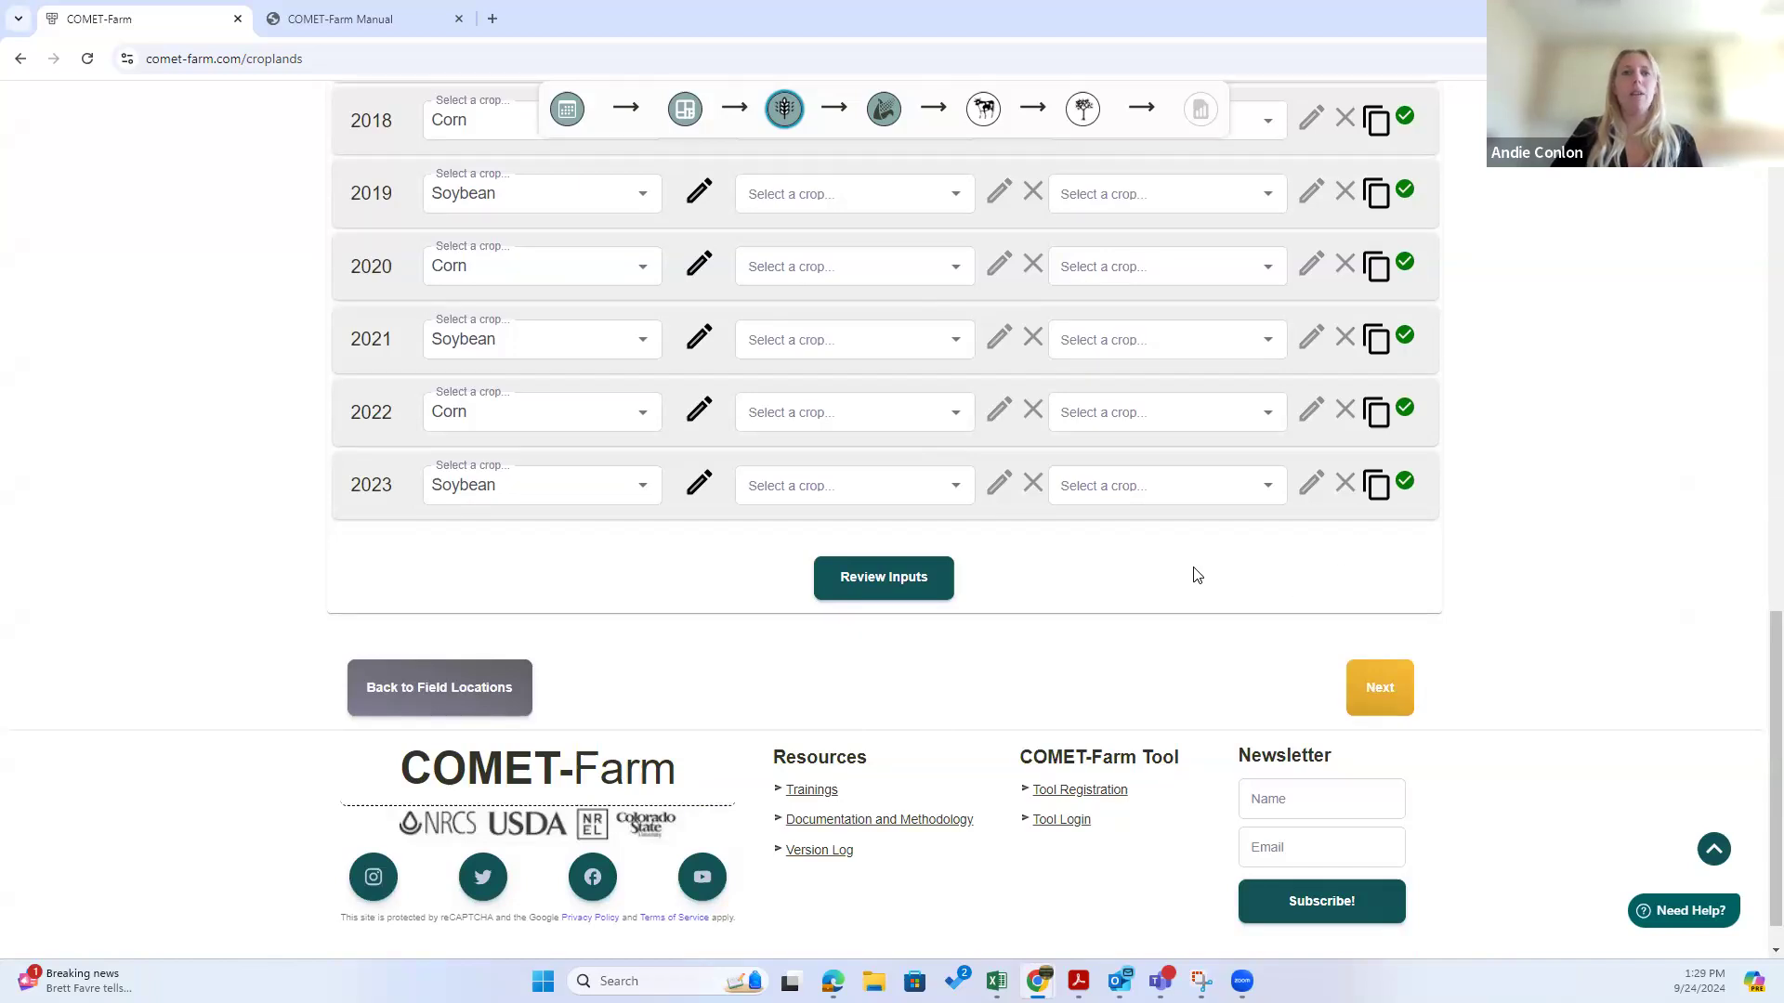
click(883, 579)
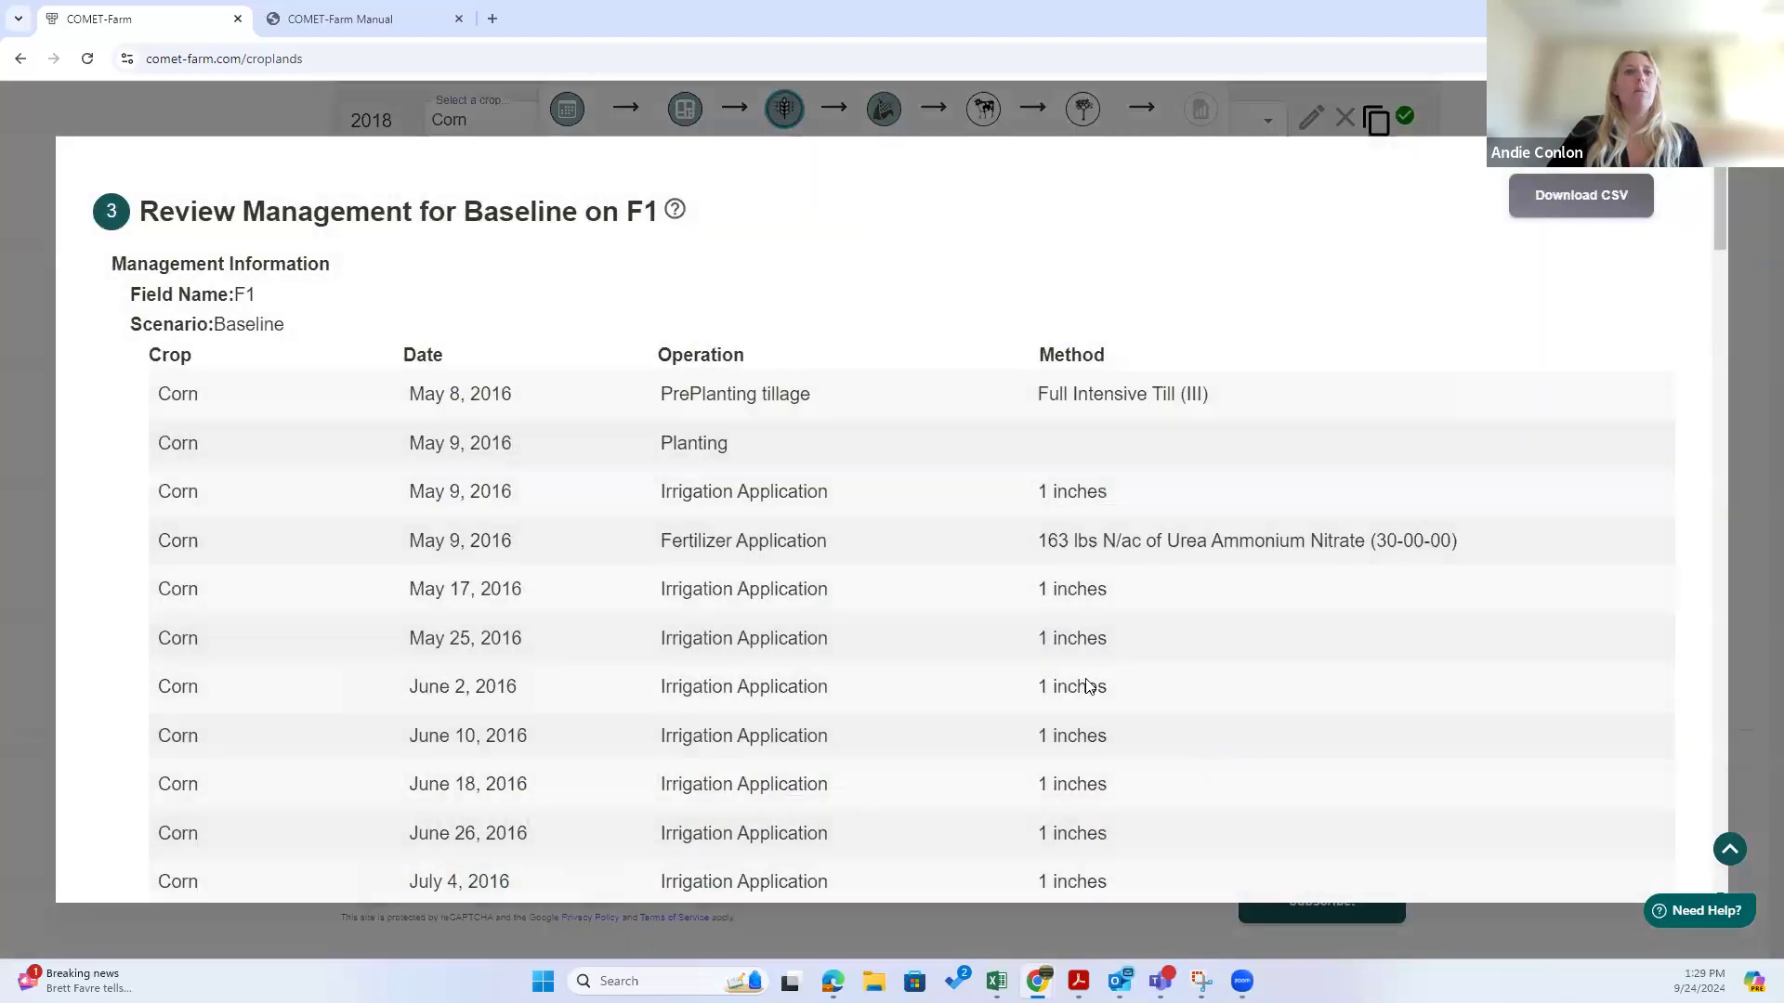
scroll(693, 502, down, 12)
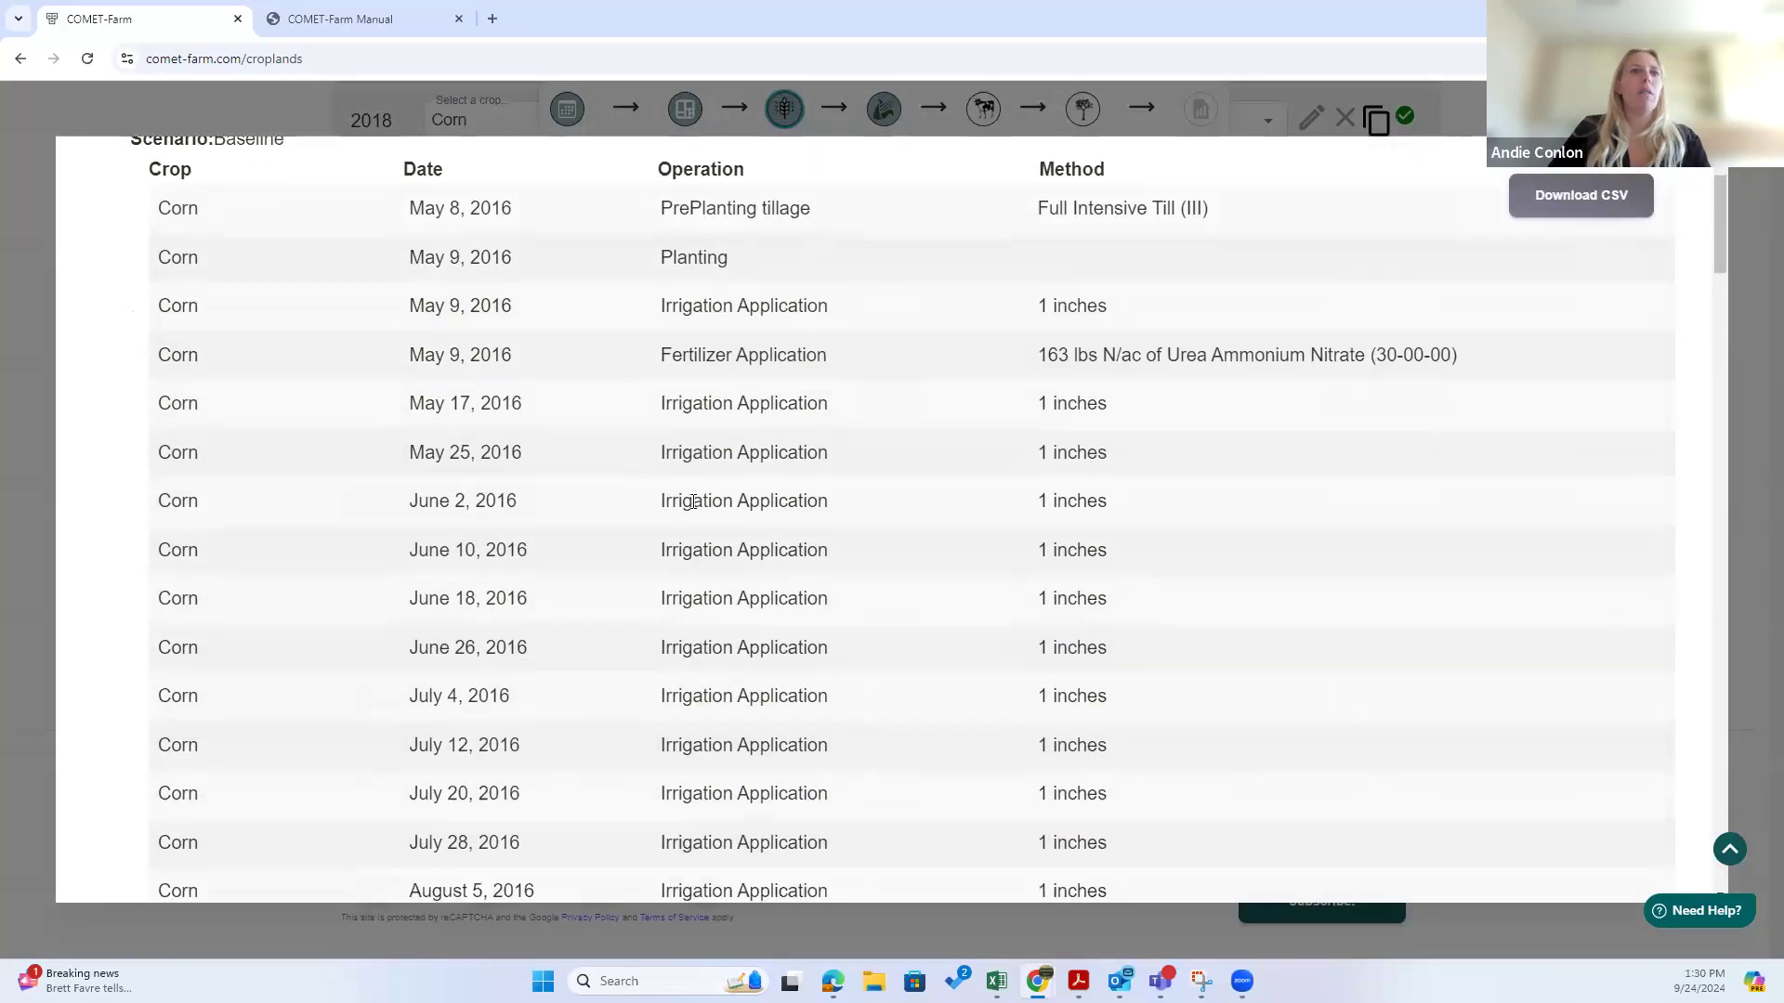
scroll(693, 504, down, 3)
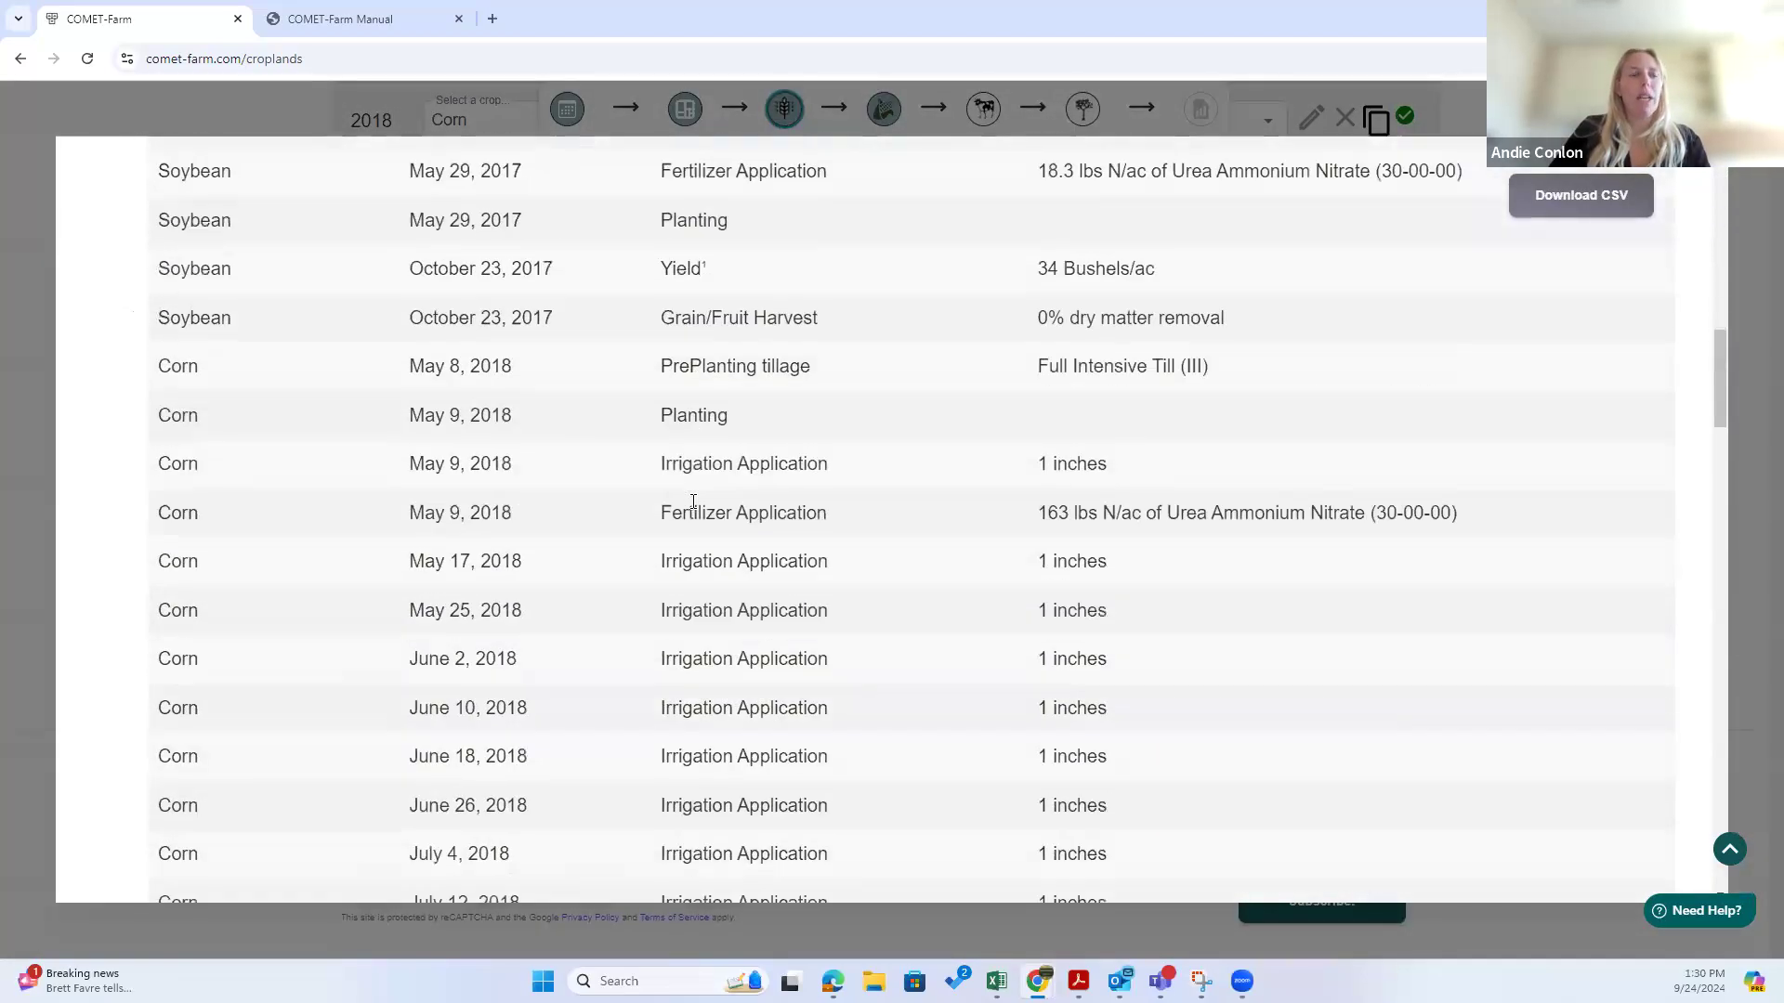
scroll(697, 529, up, 12)
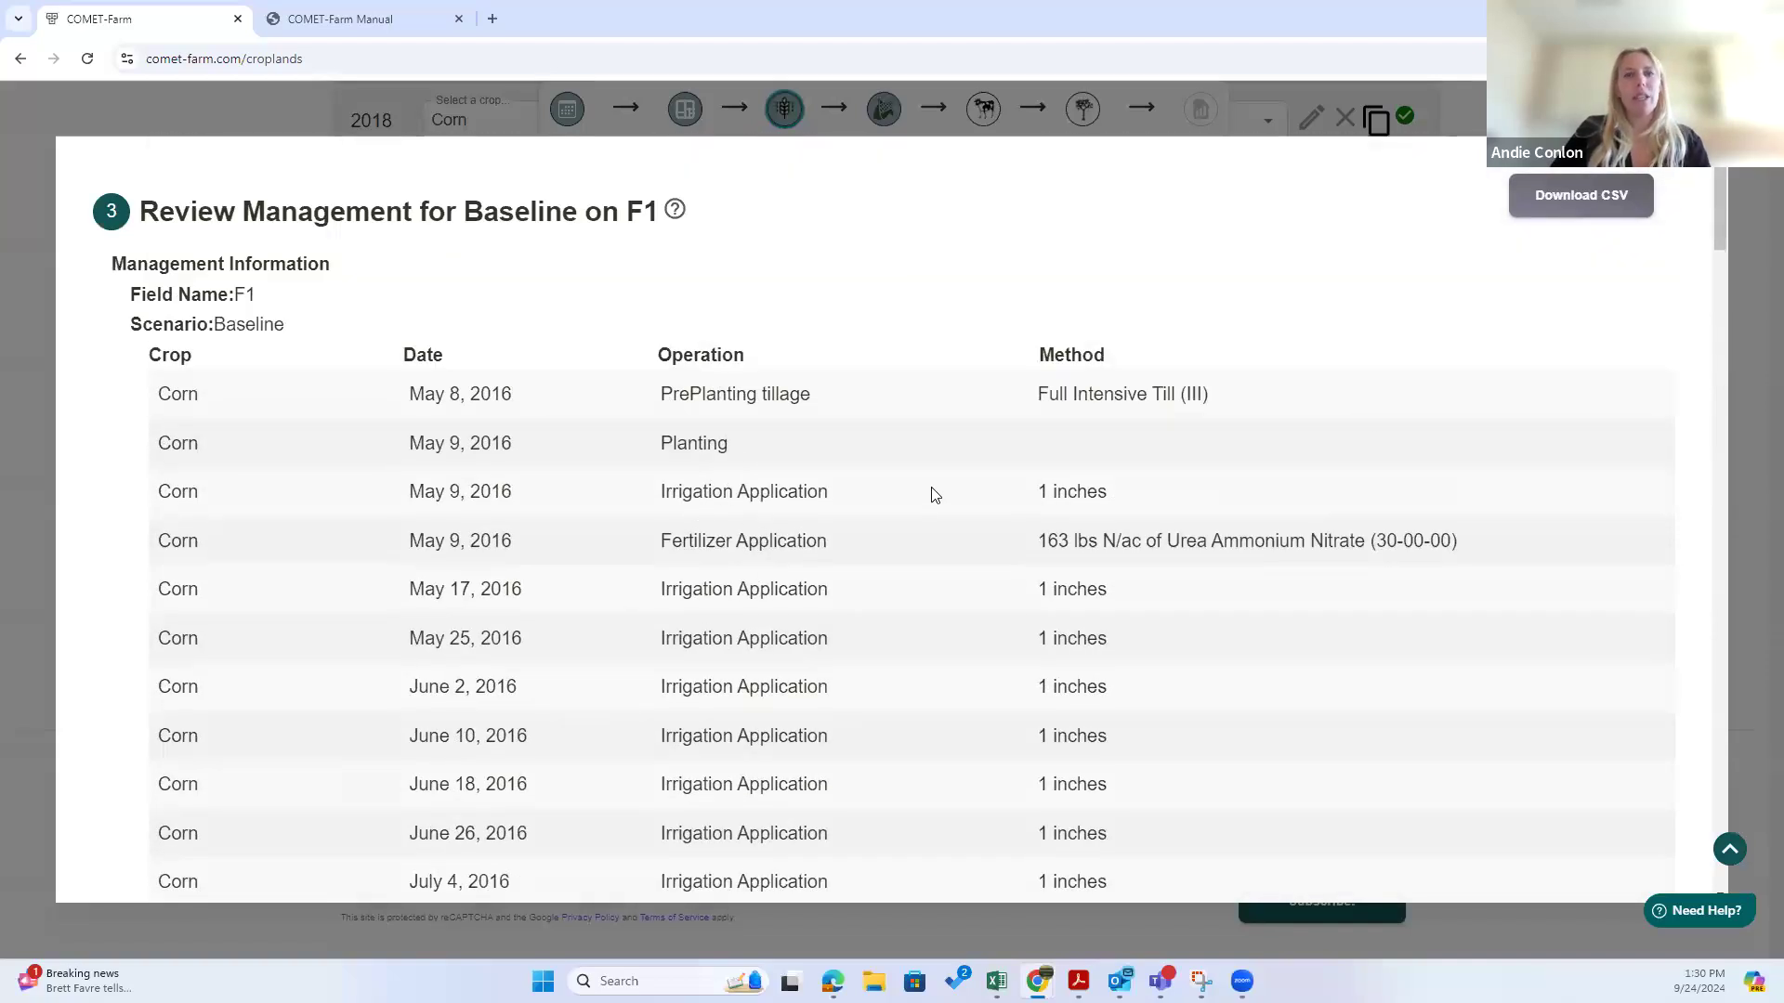
scroll(934, 495, down, 1)
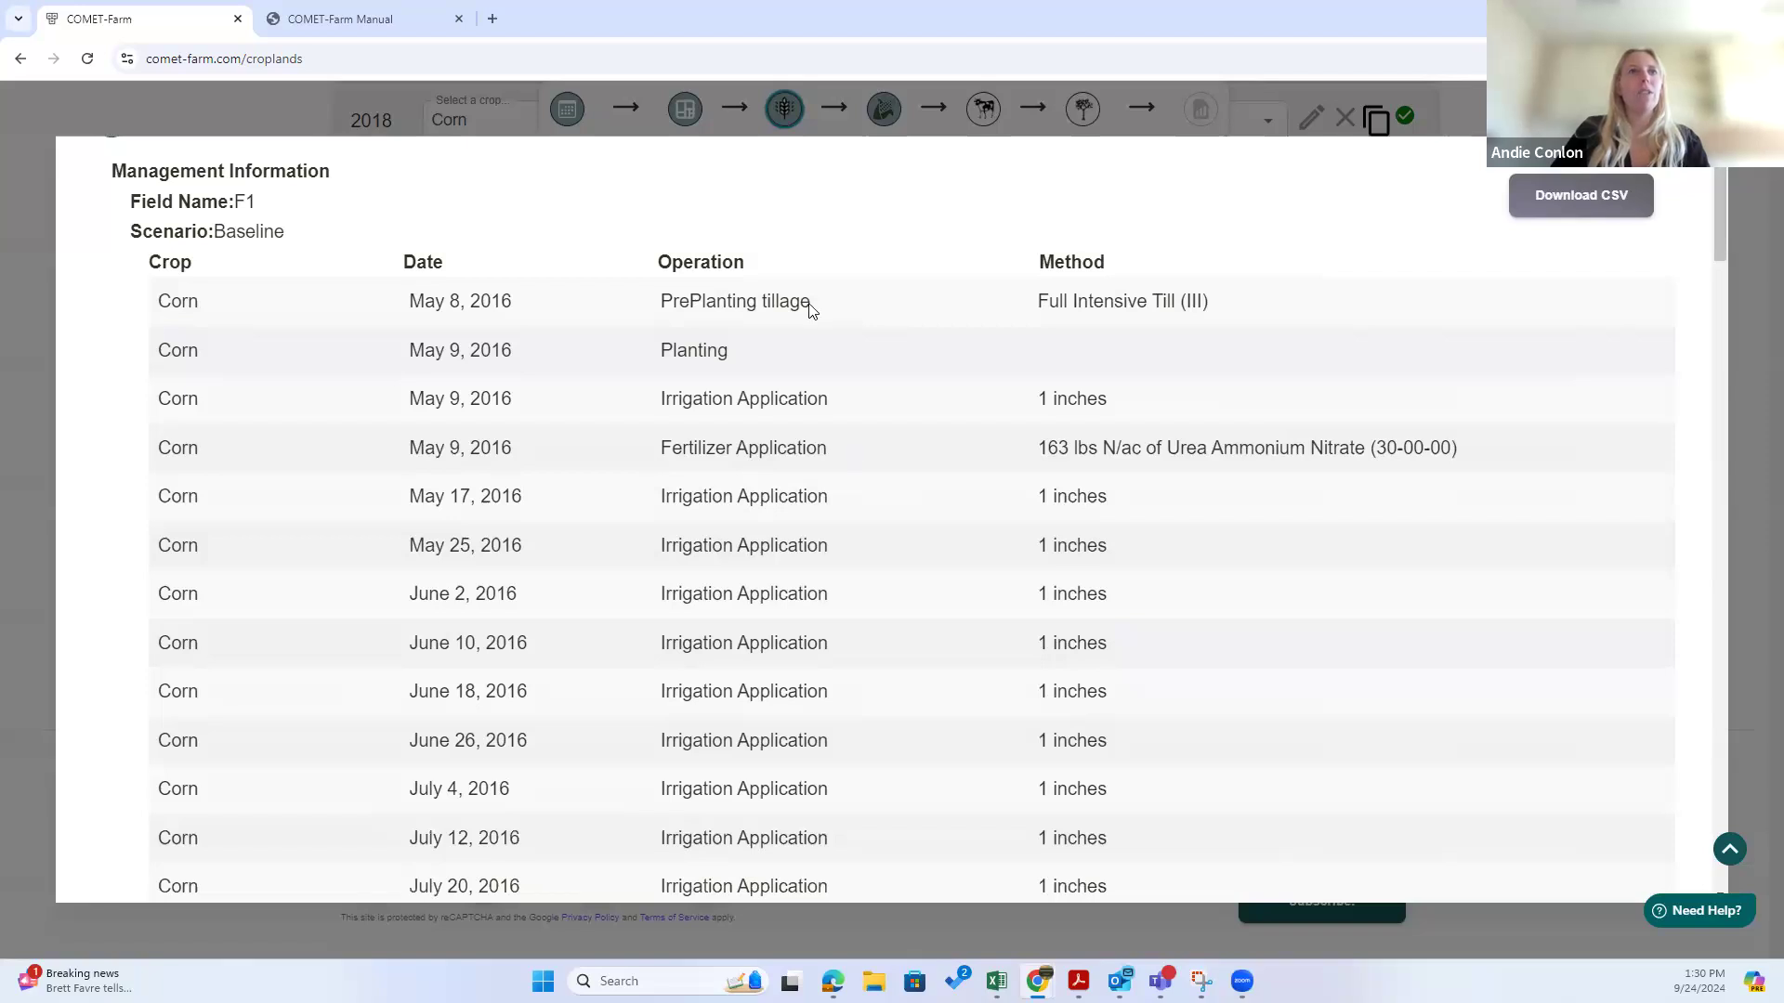
drag(806, 298, 628, 325)
click(780, 281)
scroll(770, 571, down, 1)
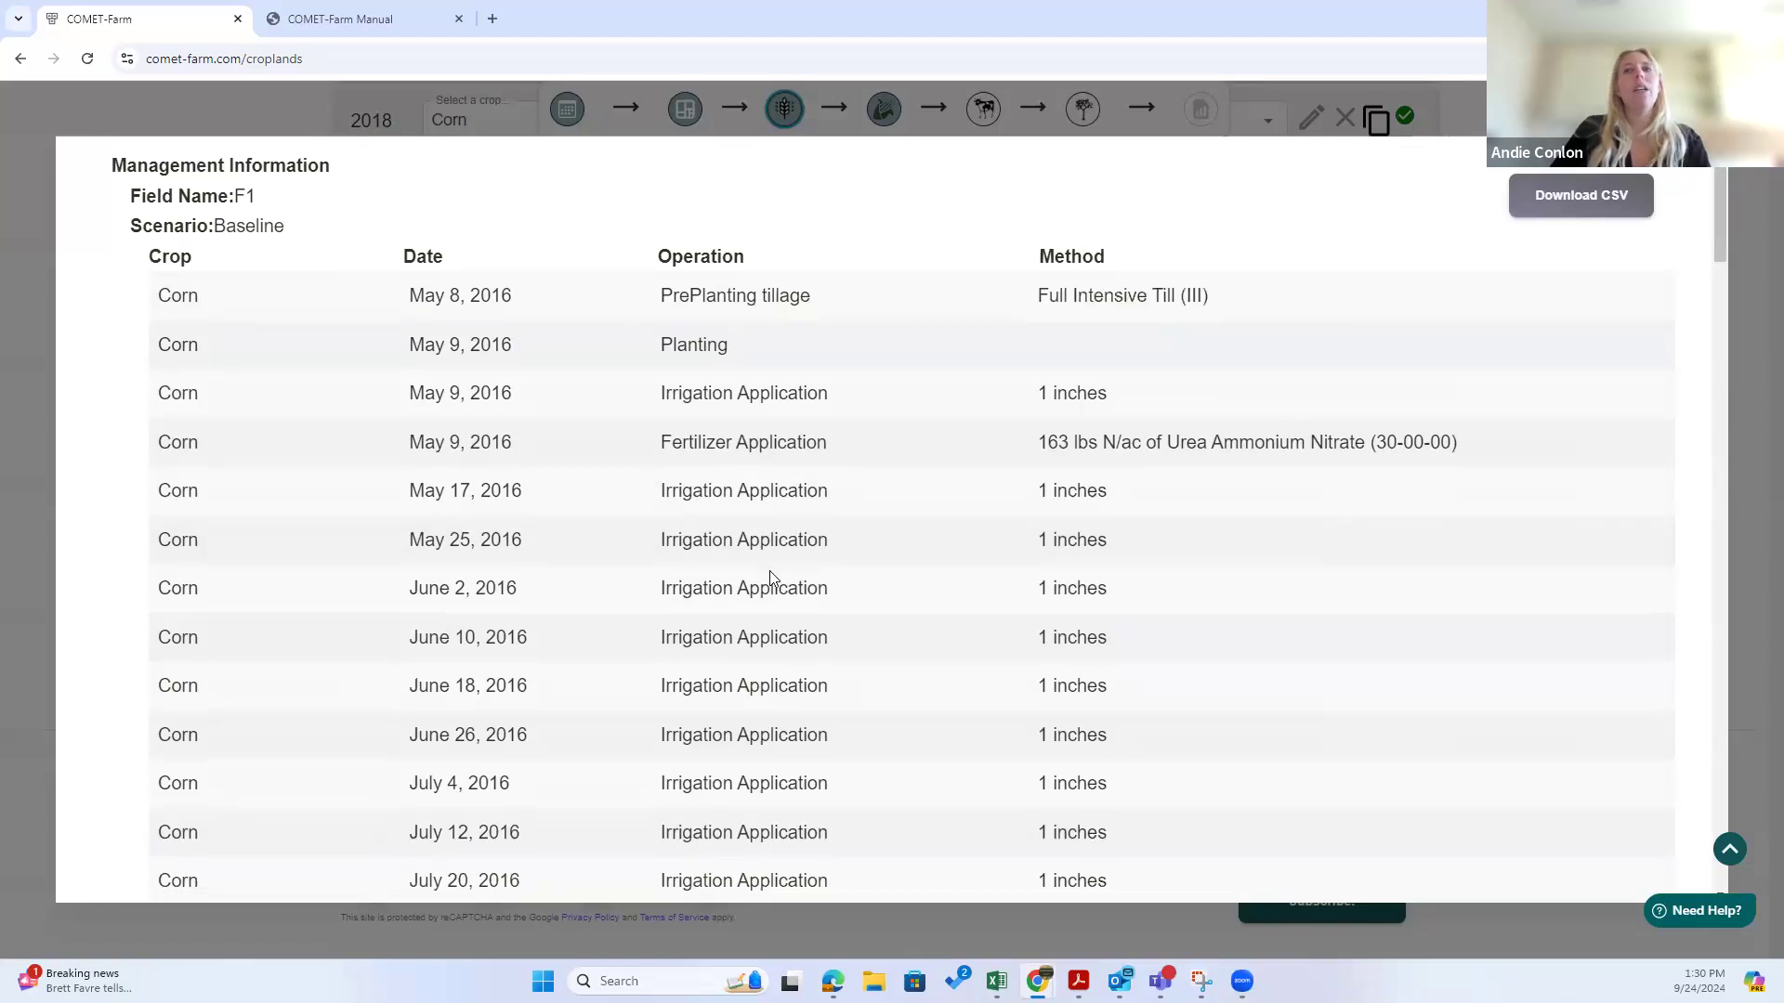
scroll(769, 570, down, 20)
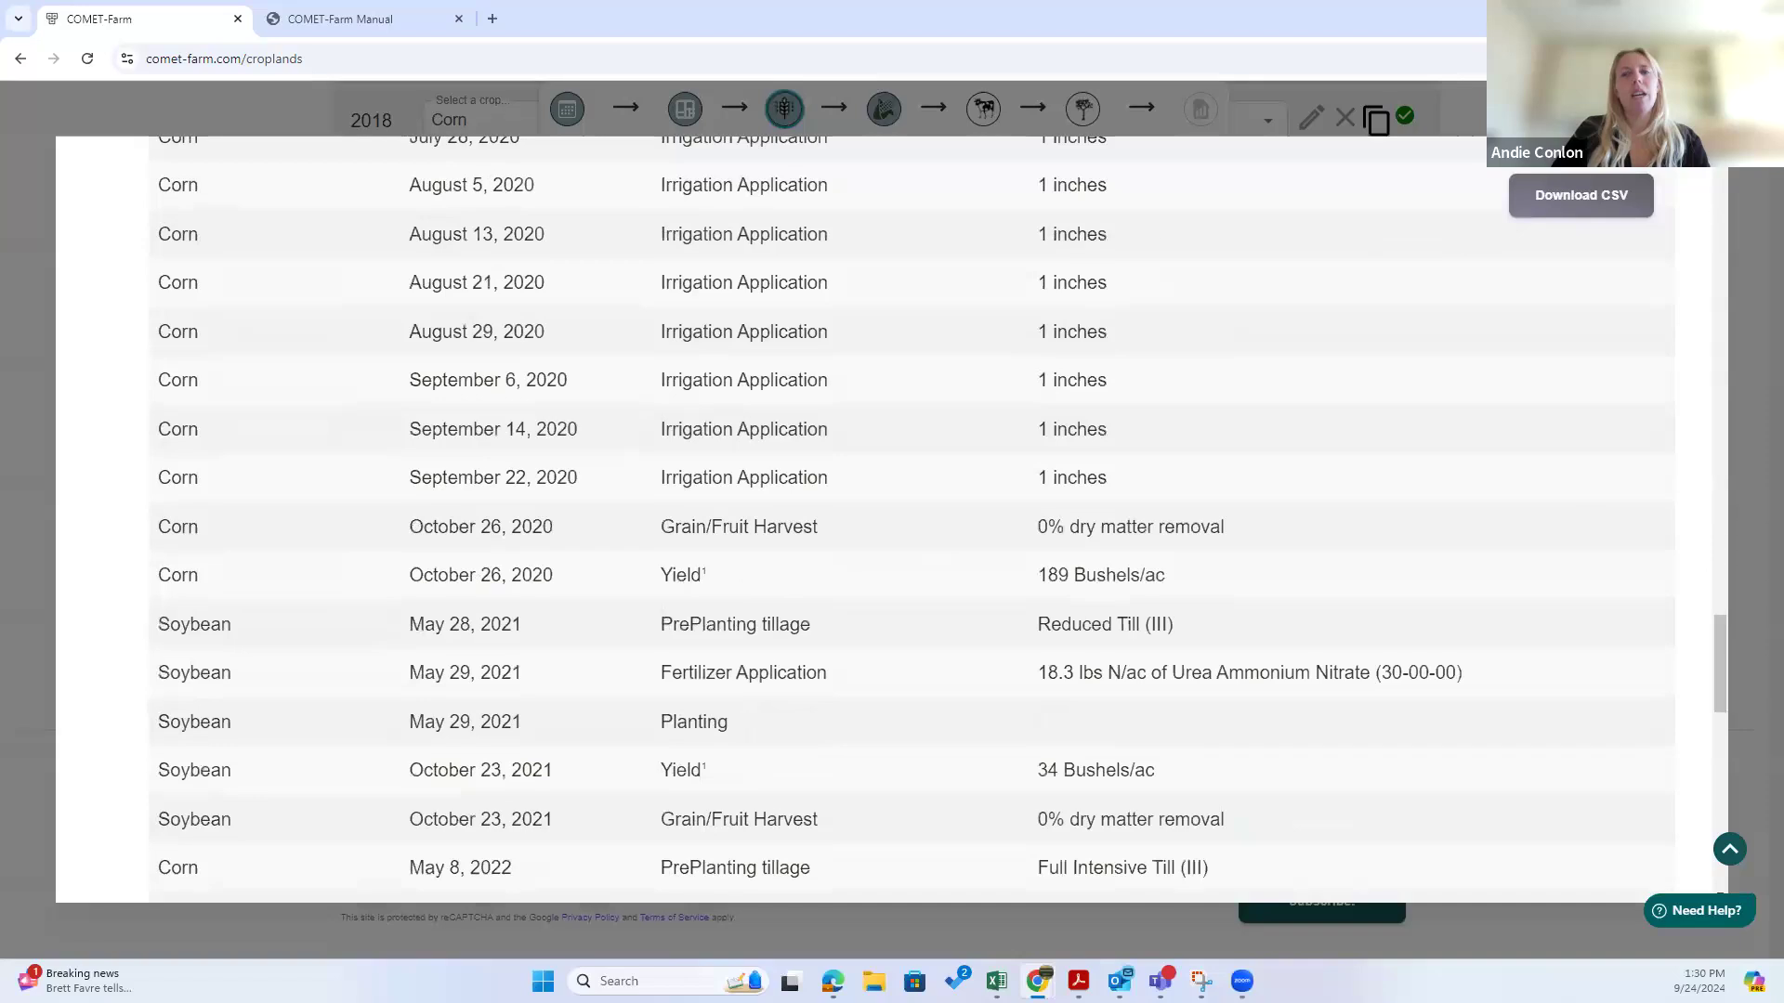
drag(1722, 651, 1720, 184)
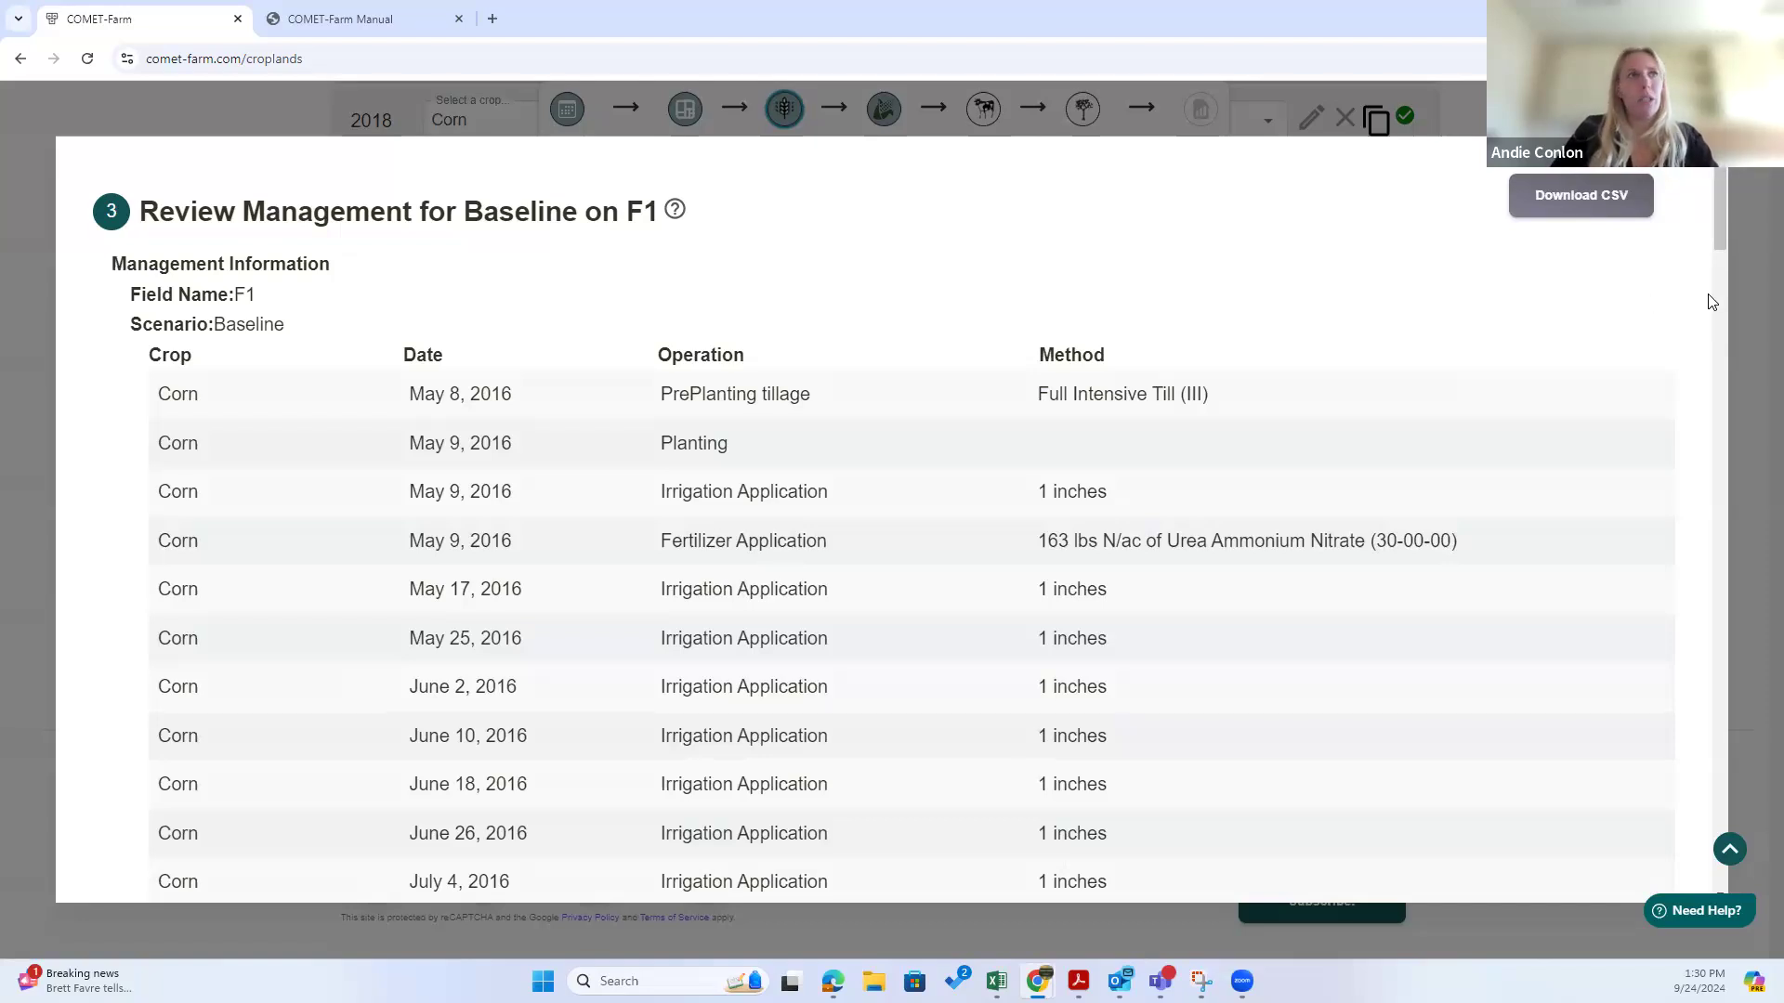
click(1693, 177)
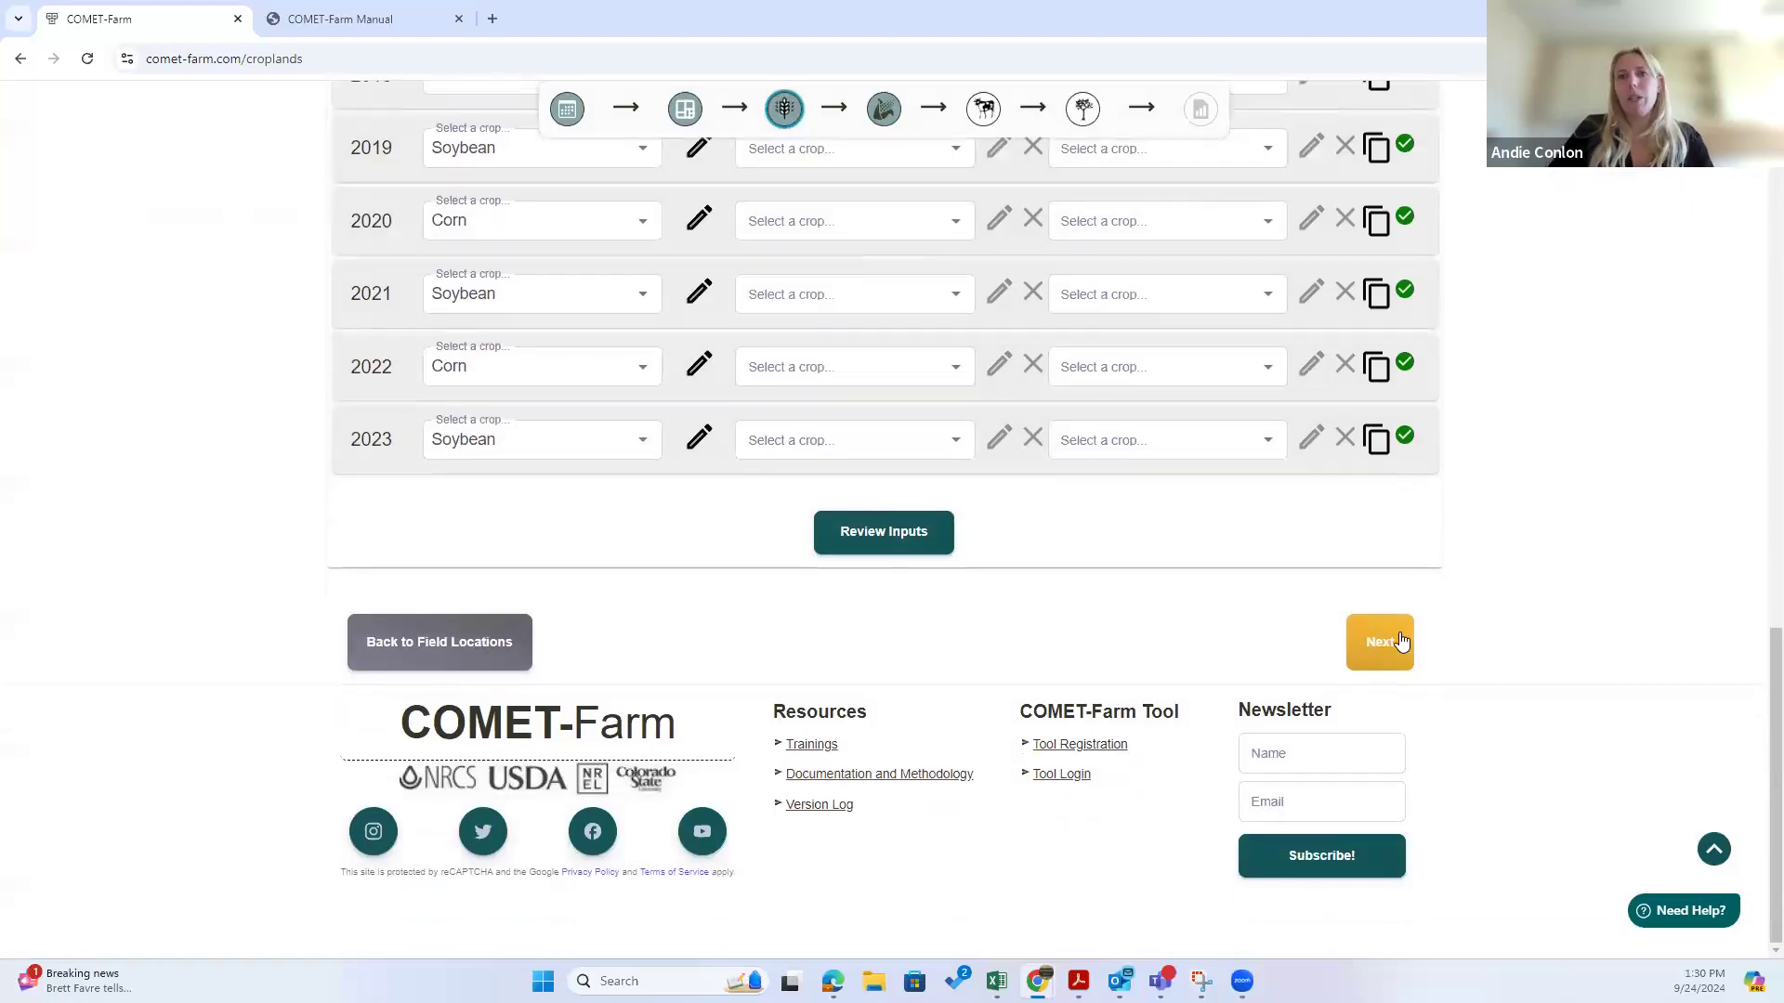
Step: Continue from the baseline to adding an optional scenario, and dismiss the demo project's scenario description
click(1401, 642)
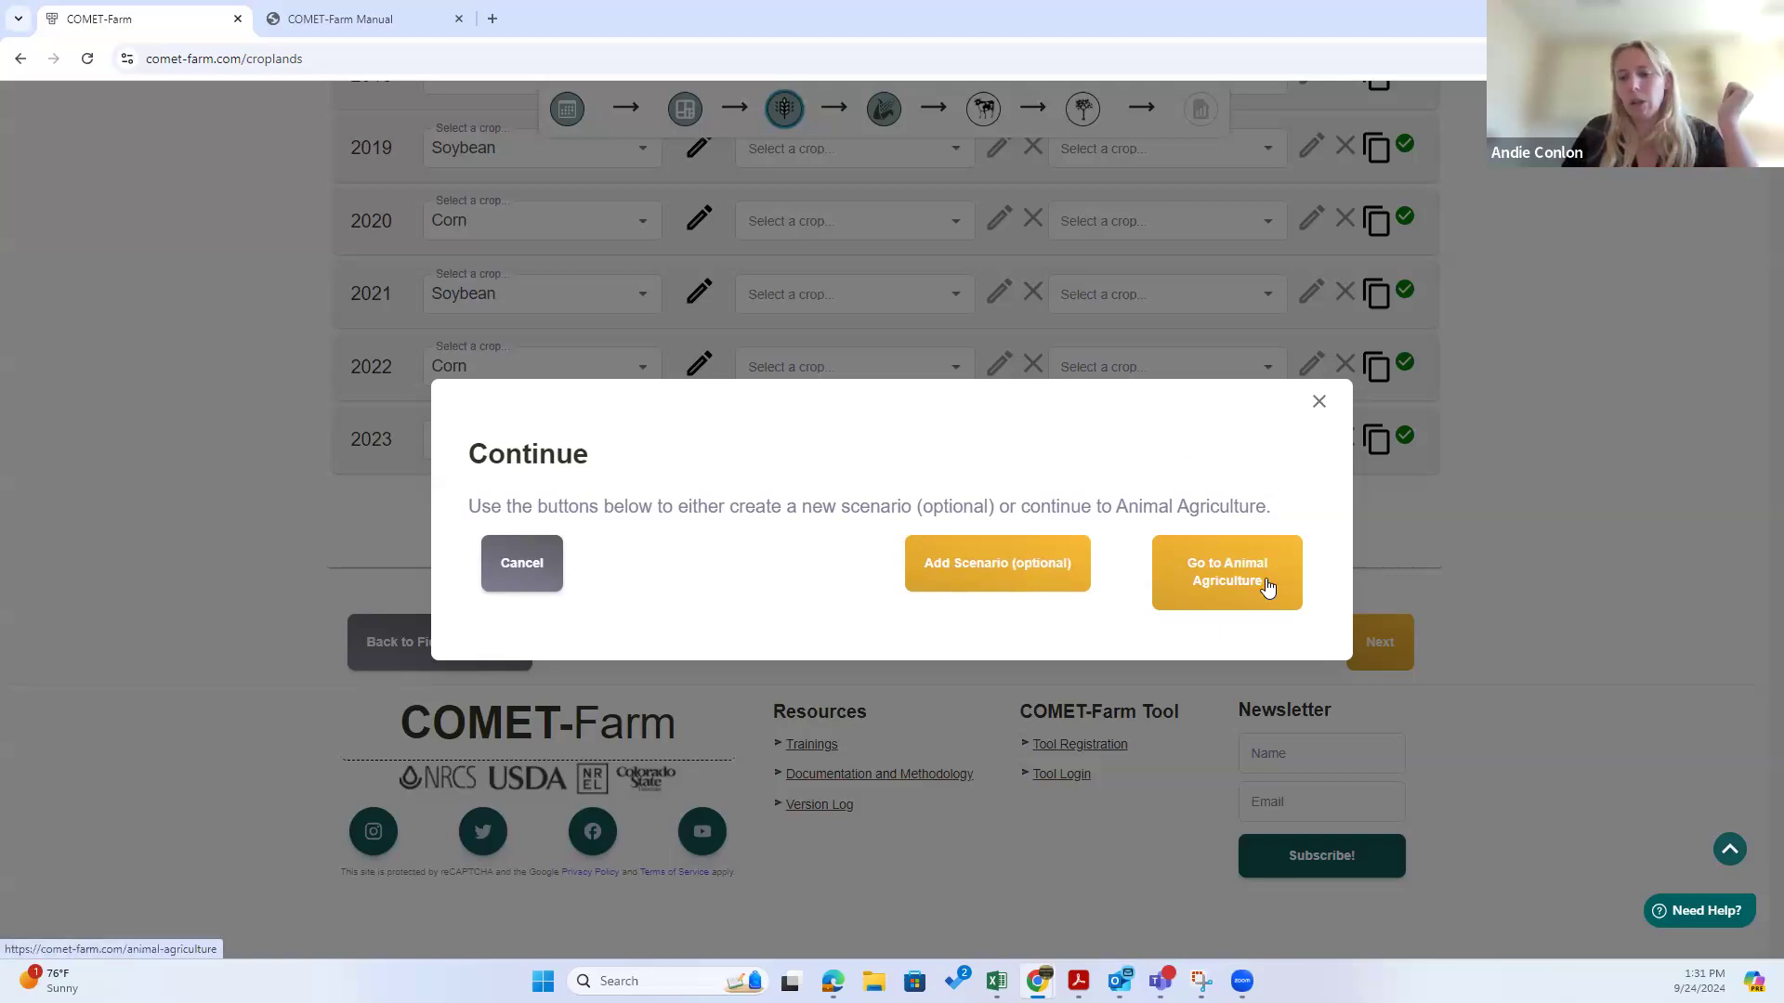
click(963, 571)
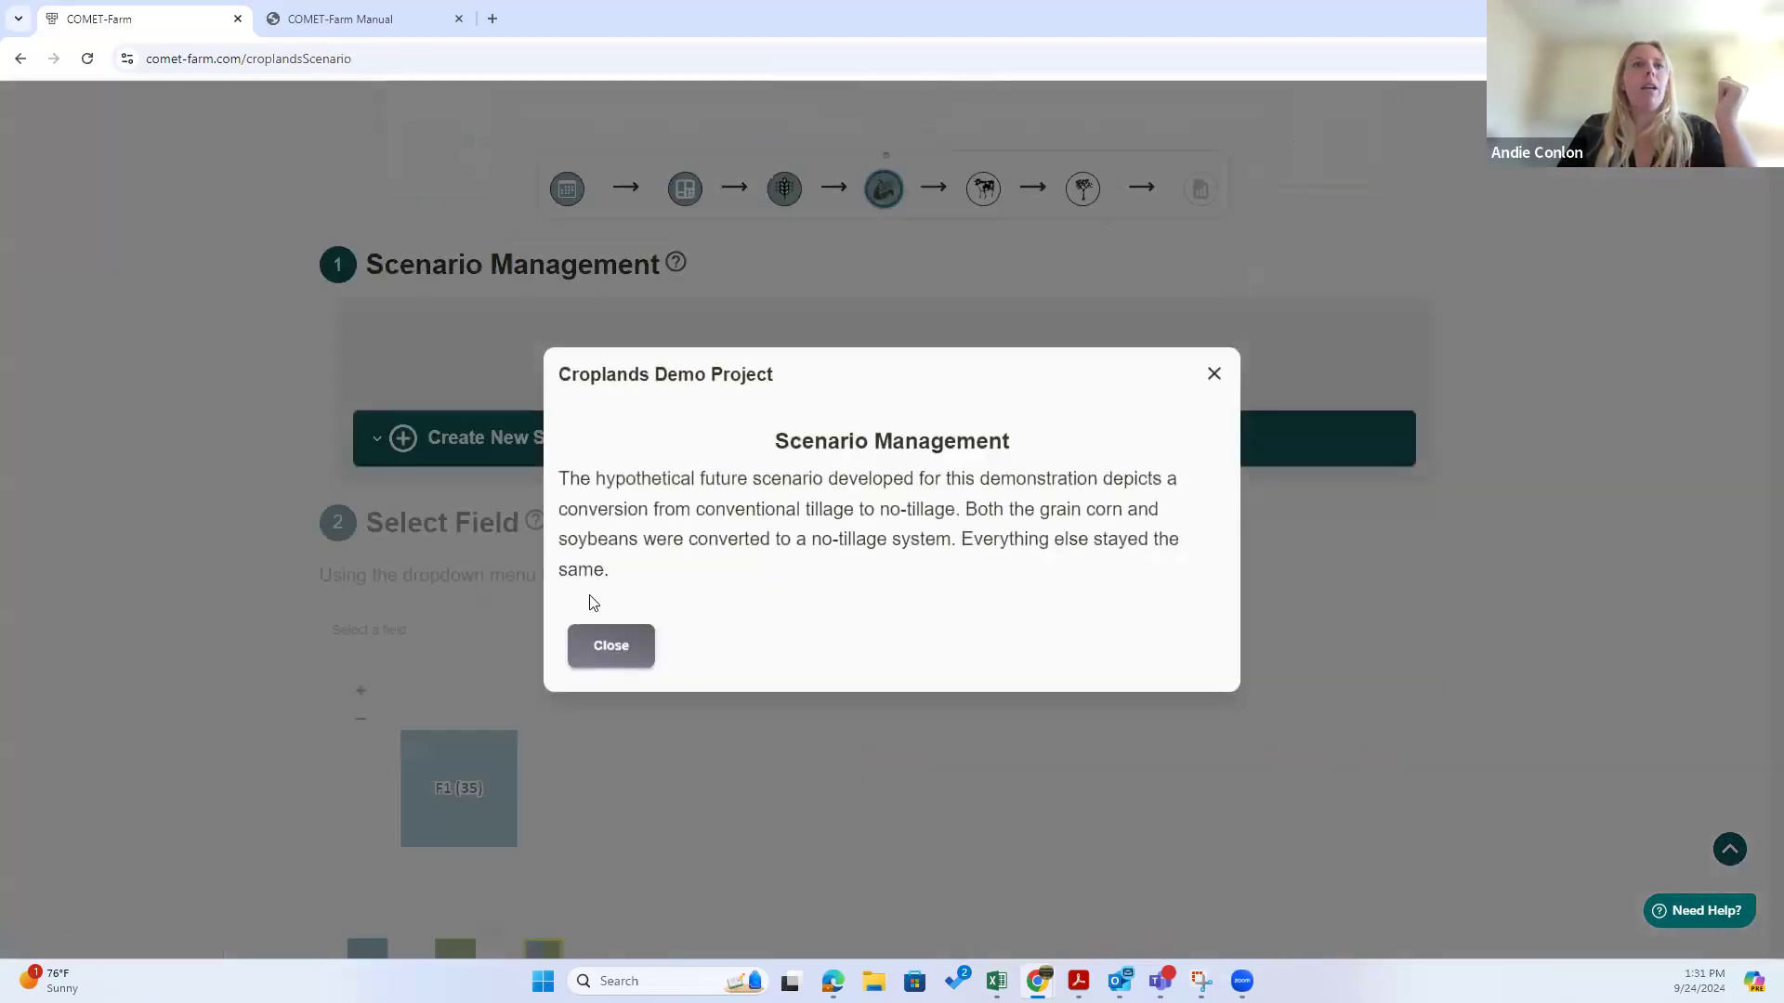
click(605, 648)
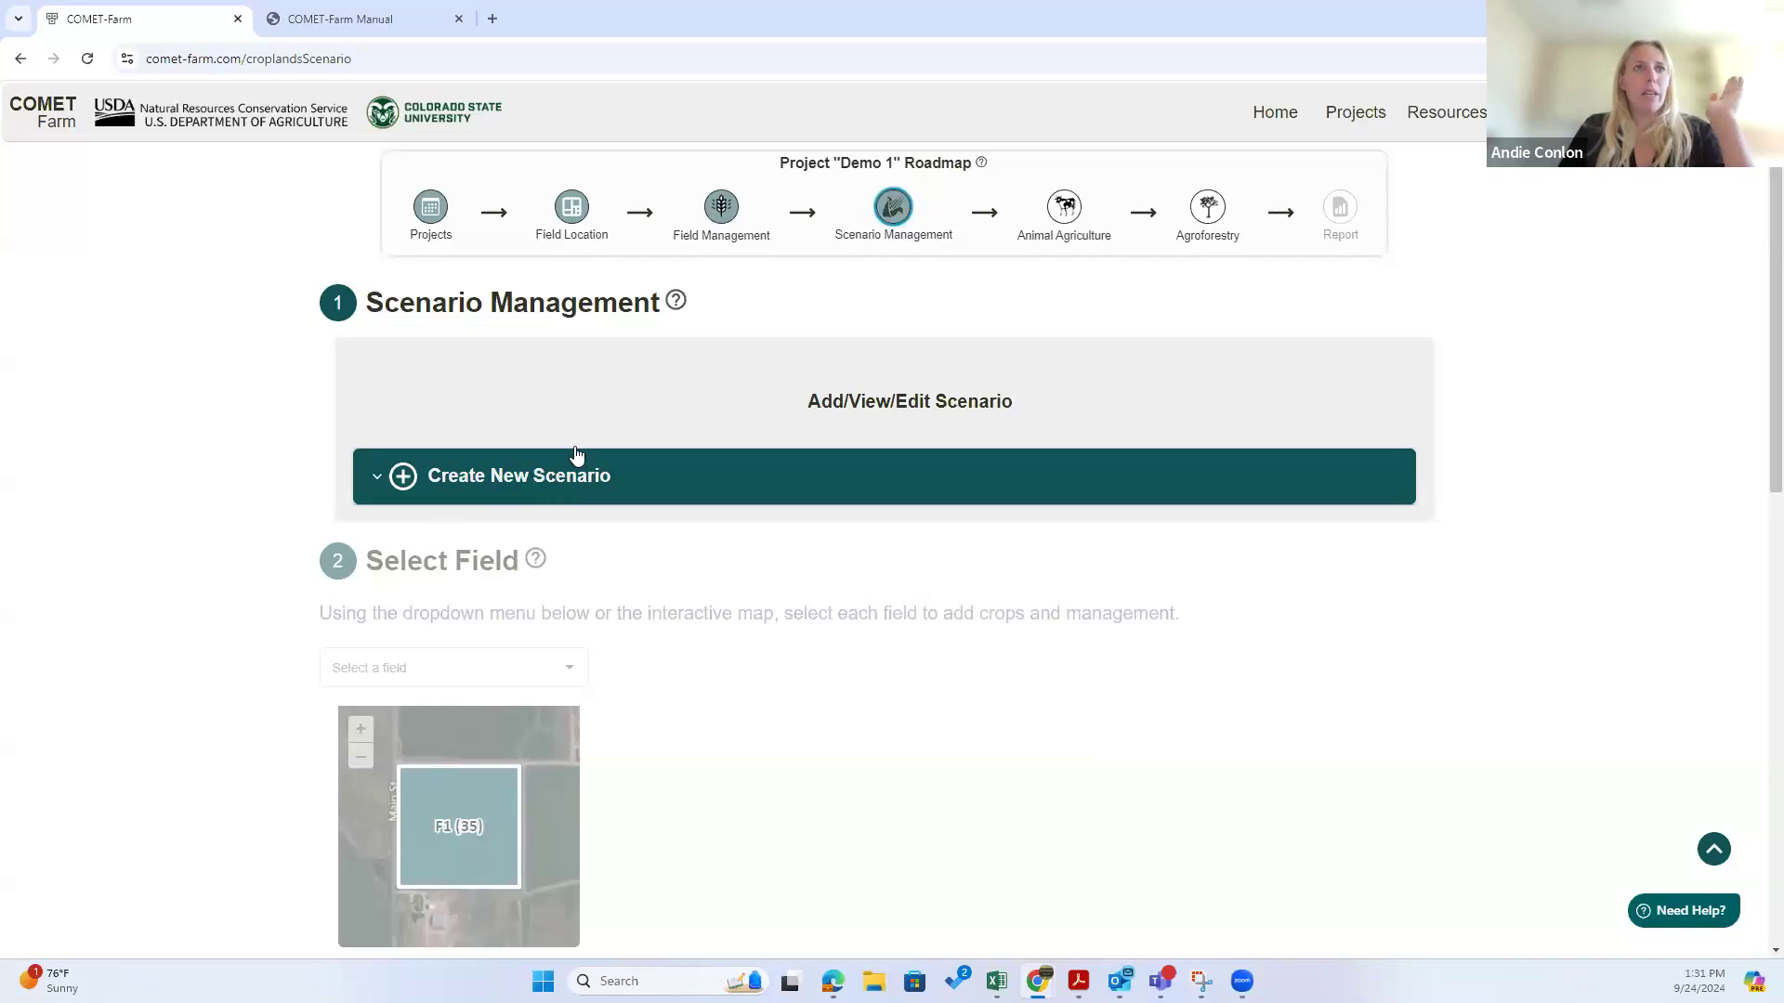
Step: Create a new scenario named Convert to NT, copied from the existing baseline scenario
click(510, 480)
click(1255, 567)
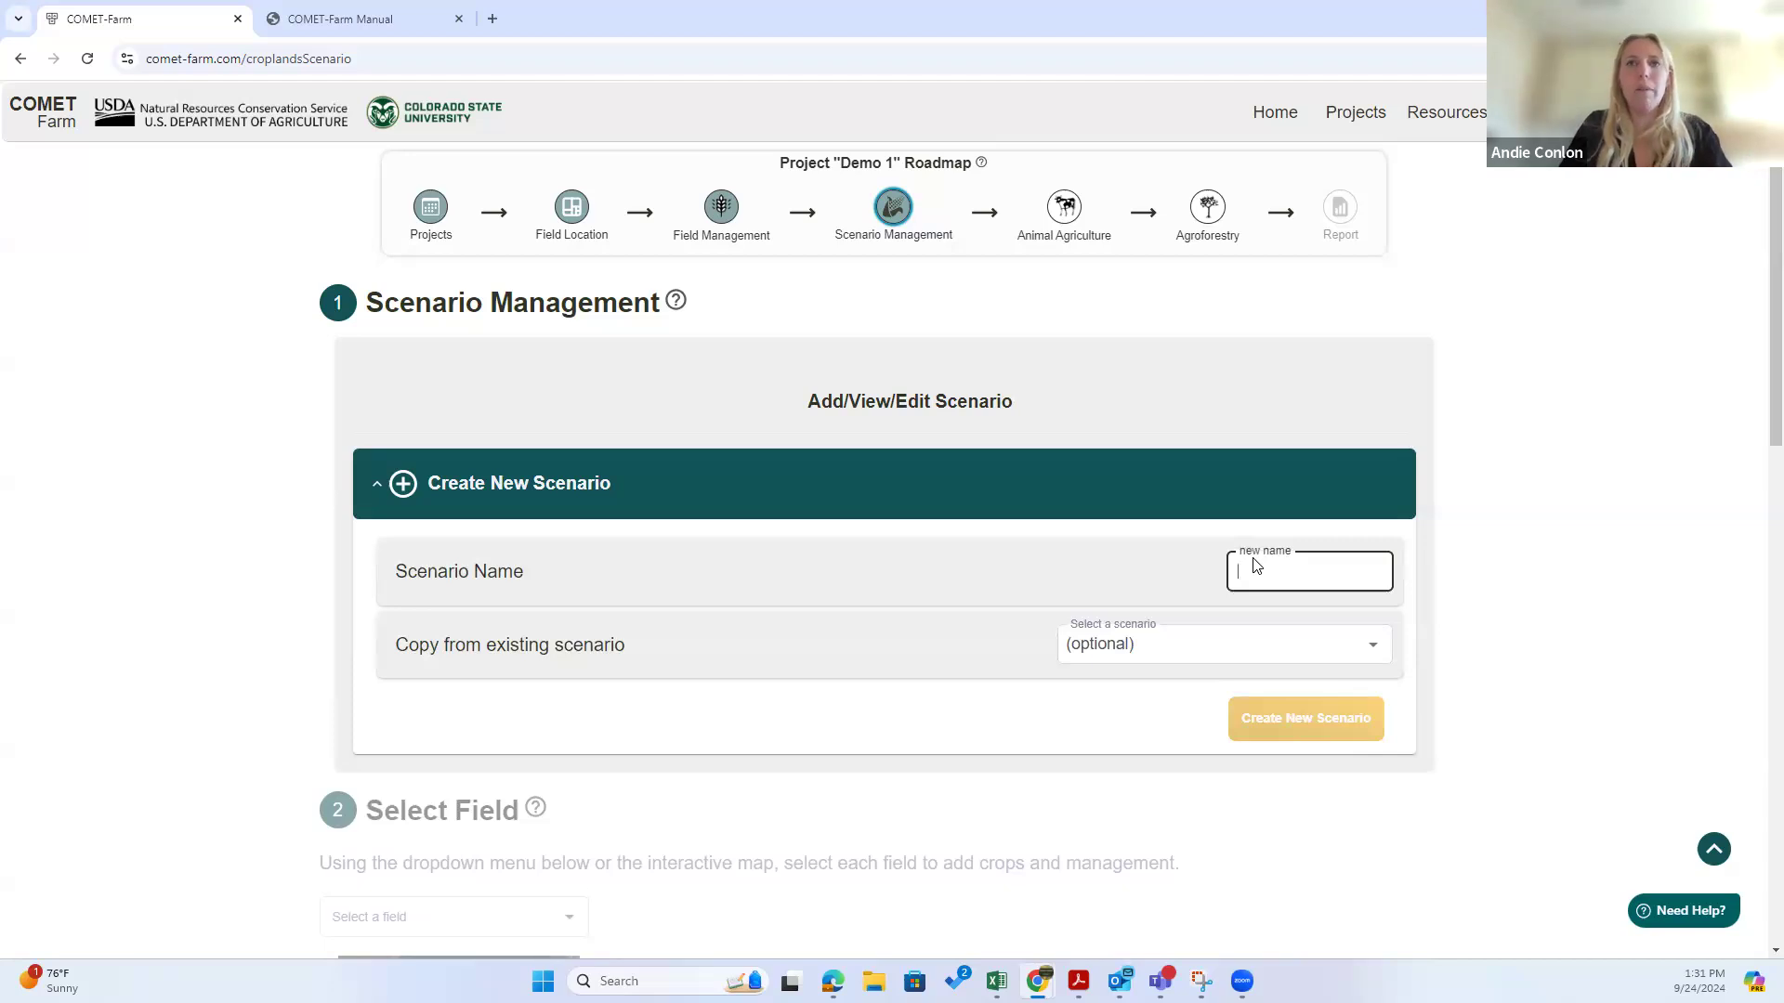
text(No)
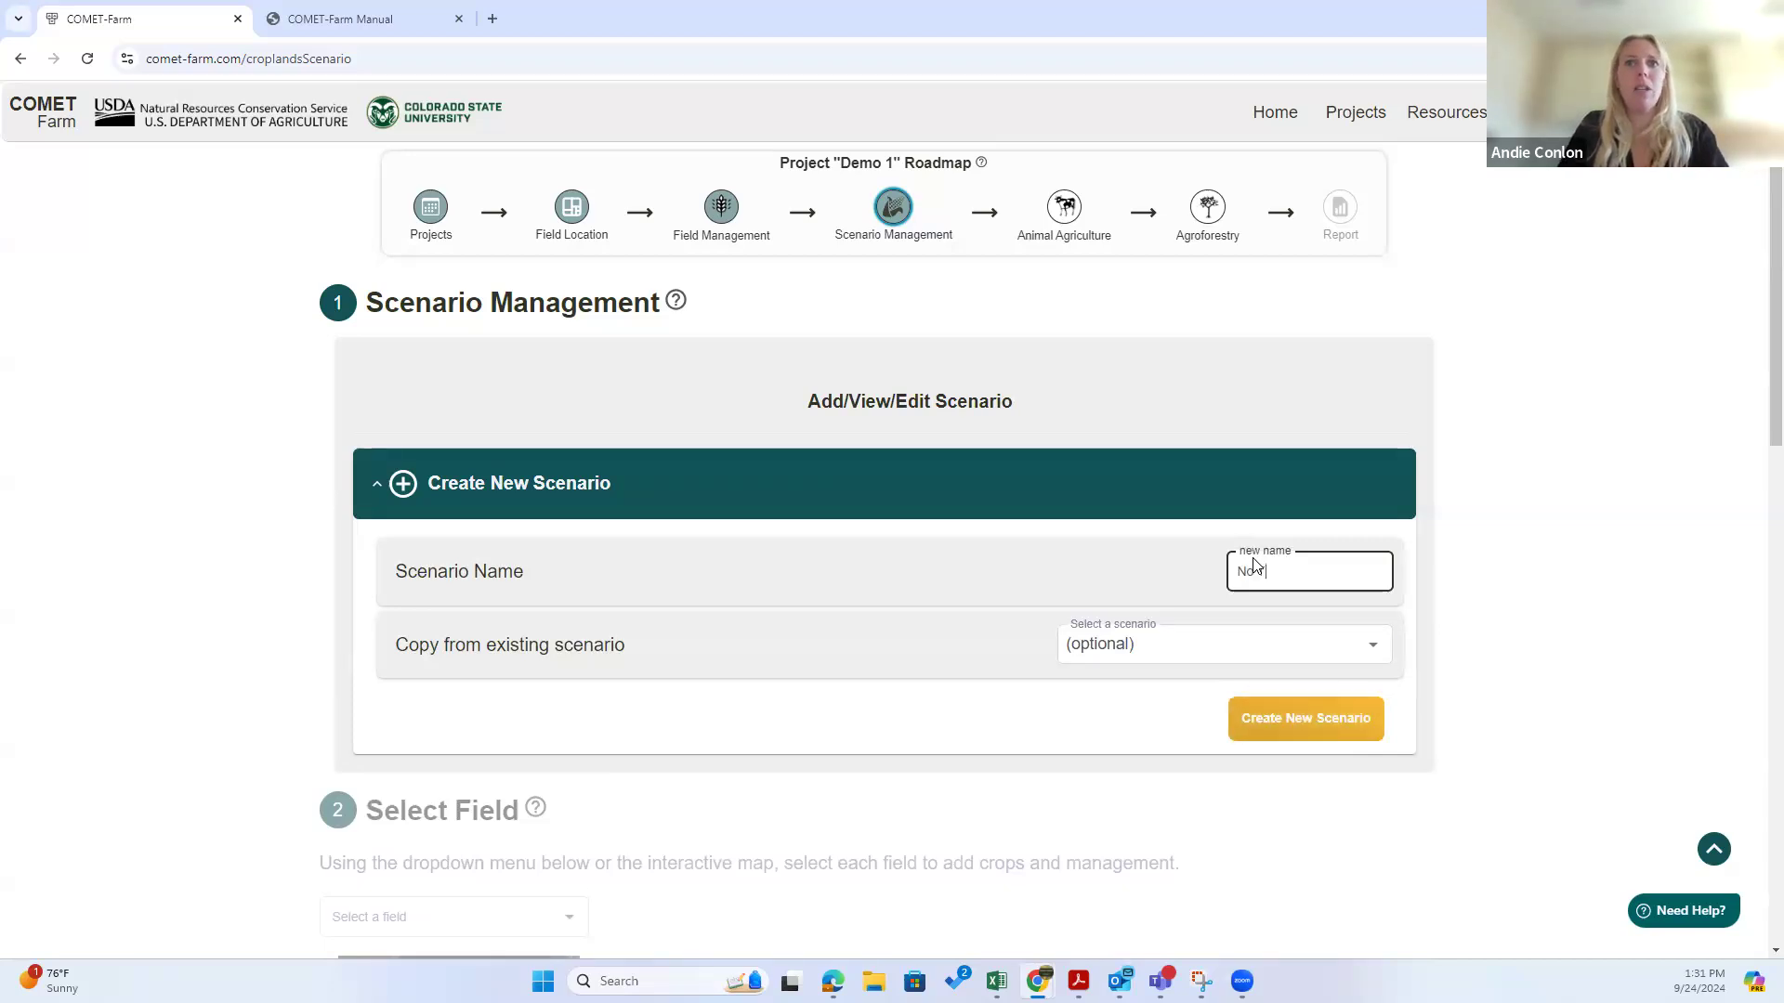
key(BackSpace)
text(Conve)
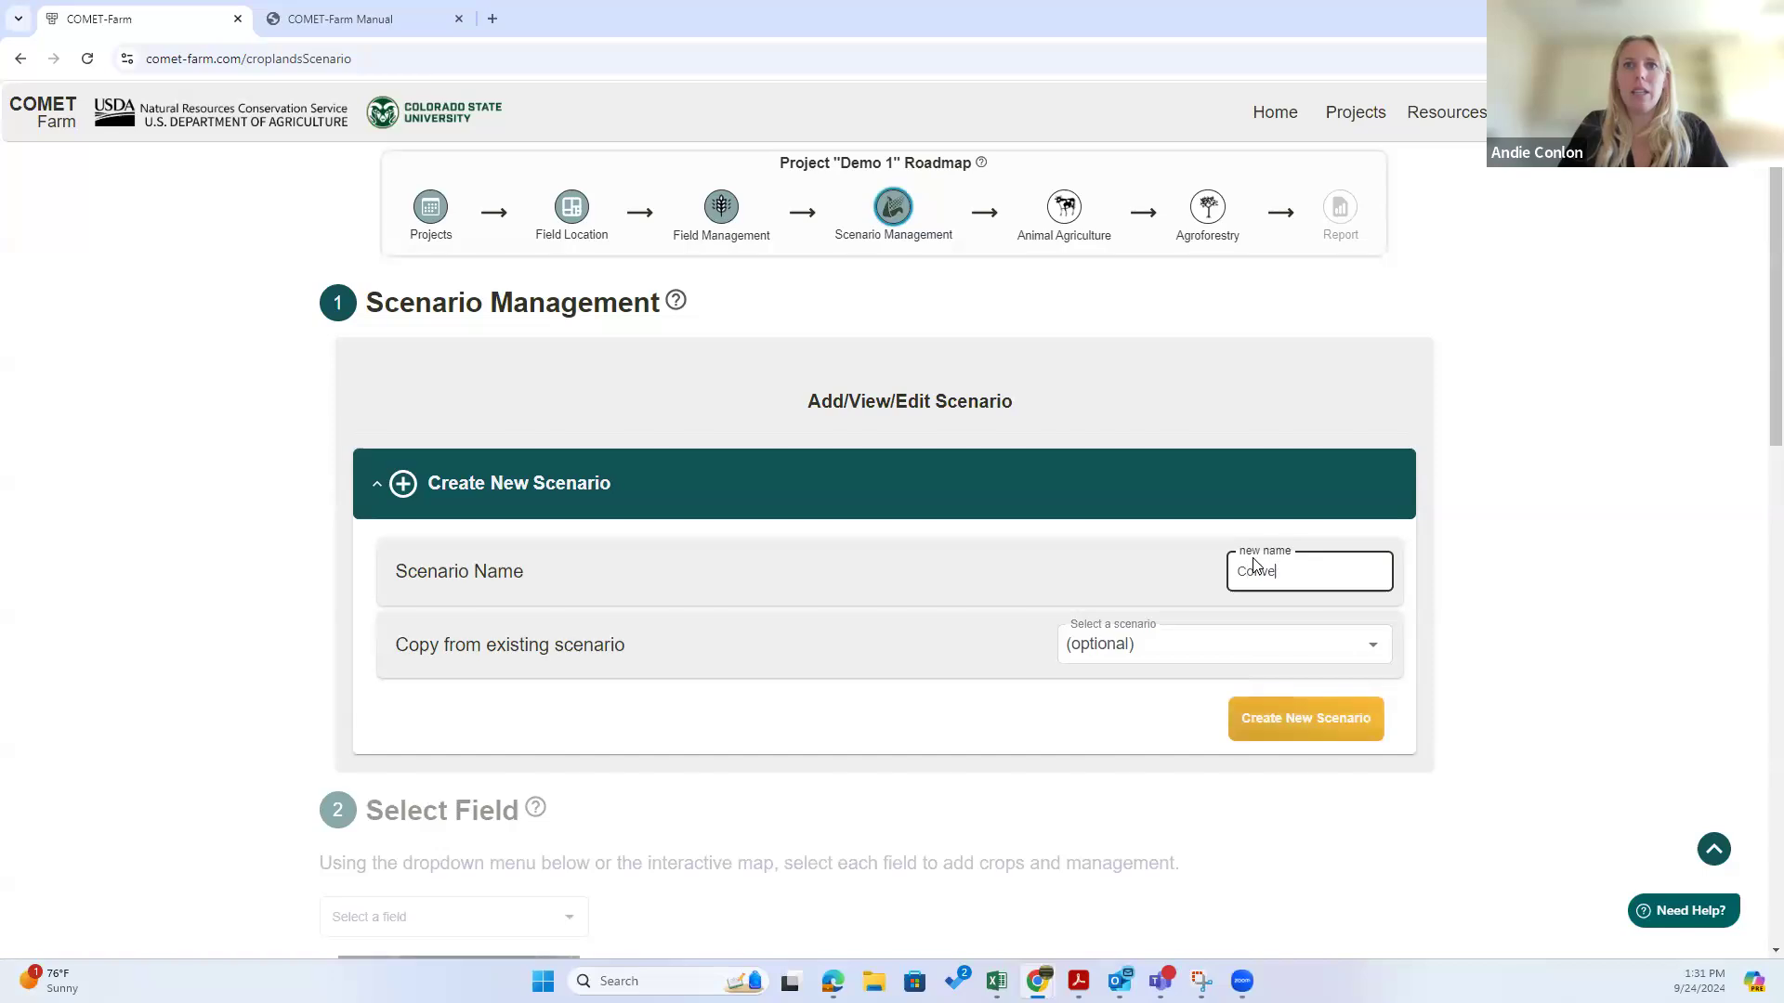
text(rt to NT)
click(1586, 510)
scroll(1426, 553, down, 2)
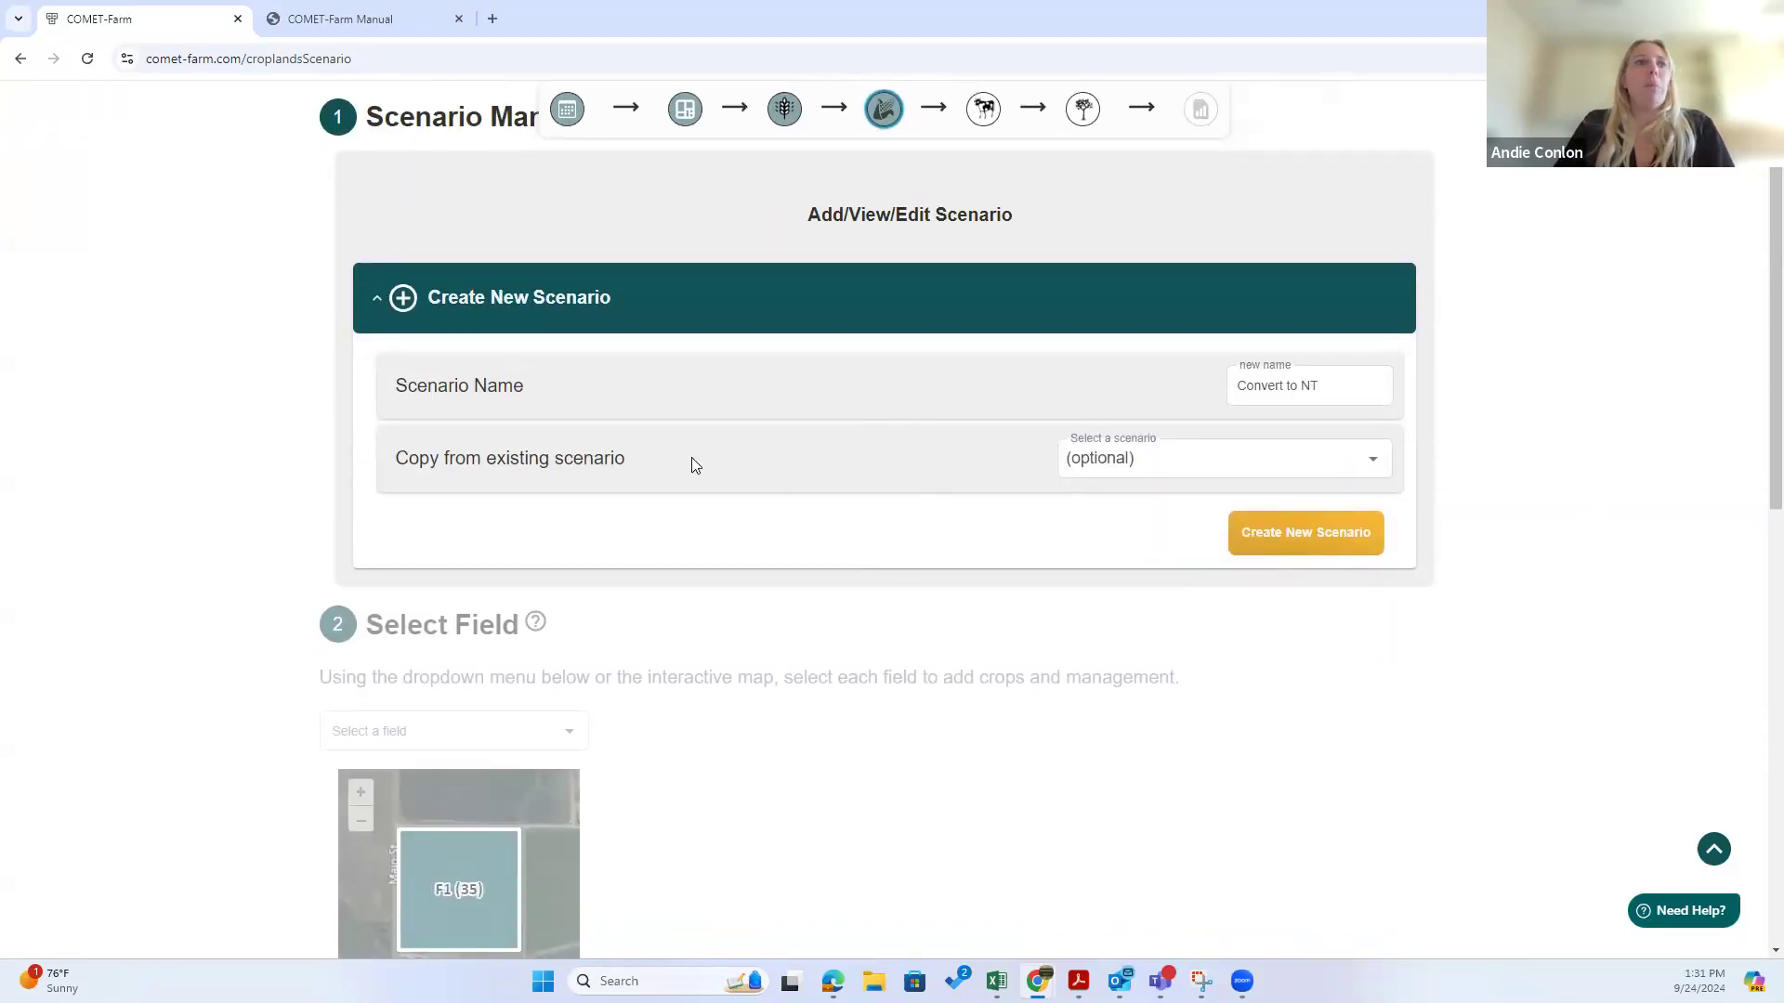
click(1310, 457)
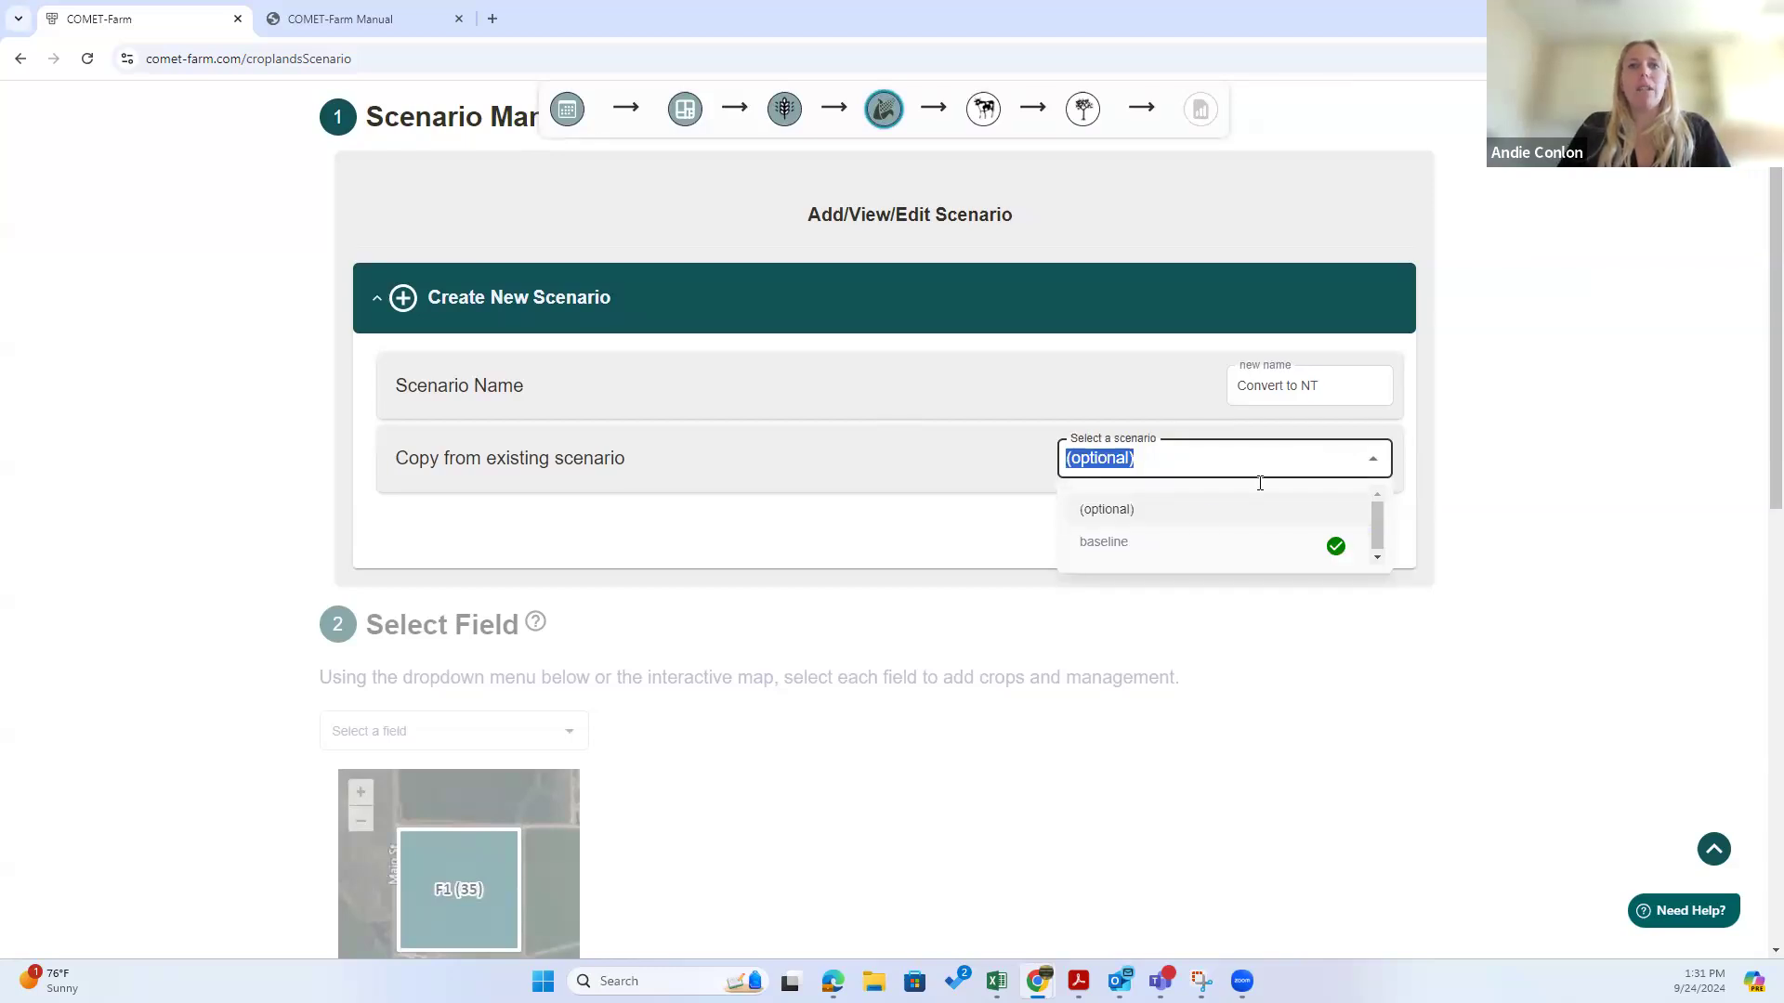
click(1135, 552)
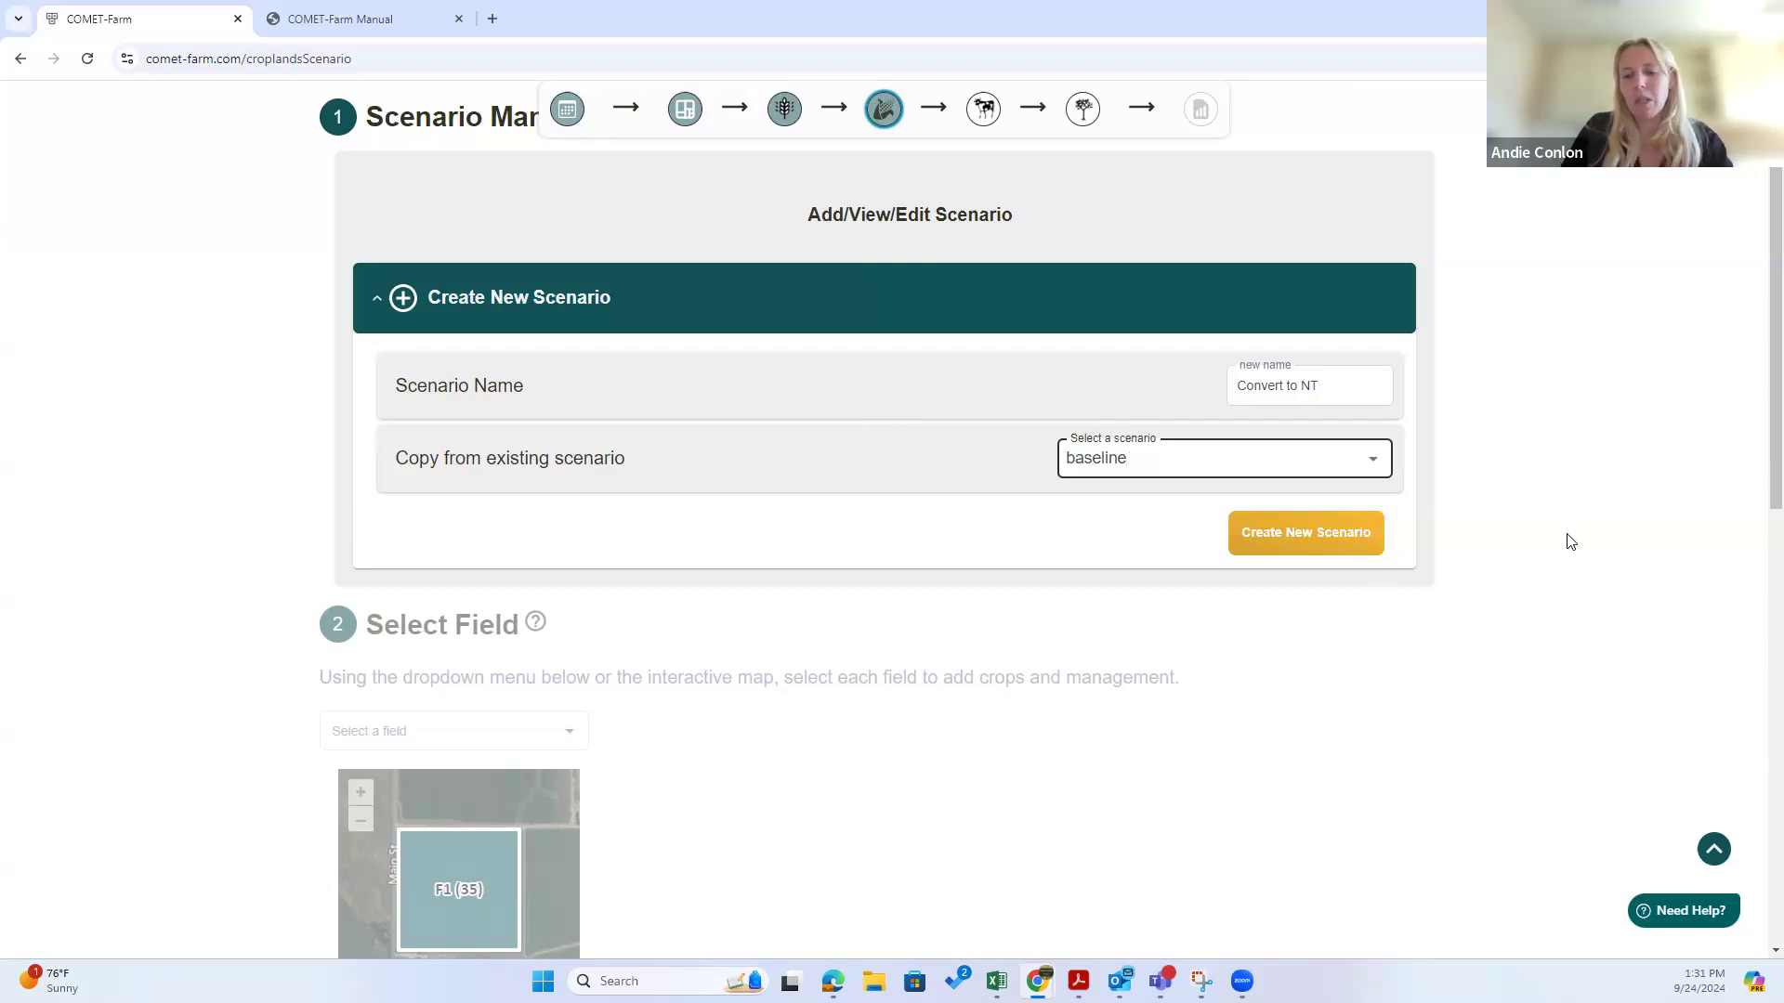
click(1312, 535)
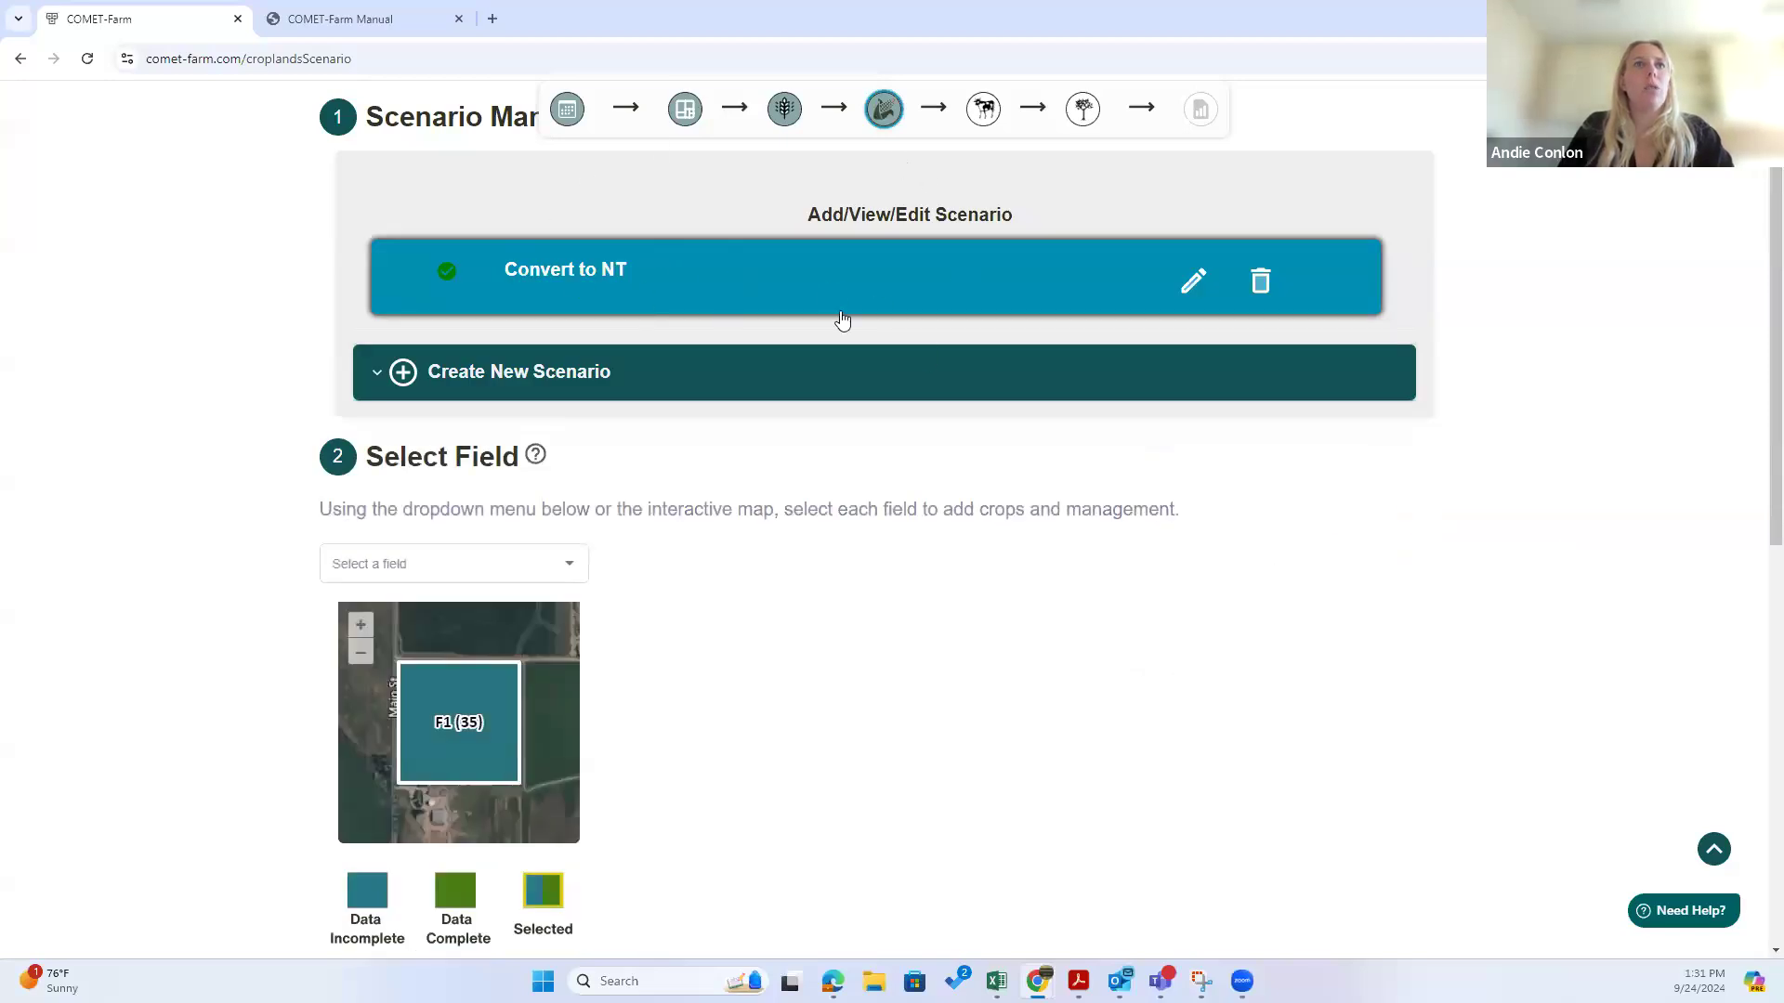
Step: Select field F1 for the crops and management of the Convert to NT scenario
scroll(819, 318, up, 2)
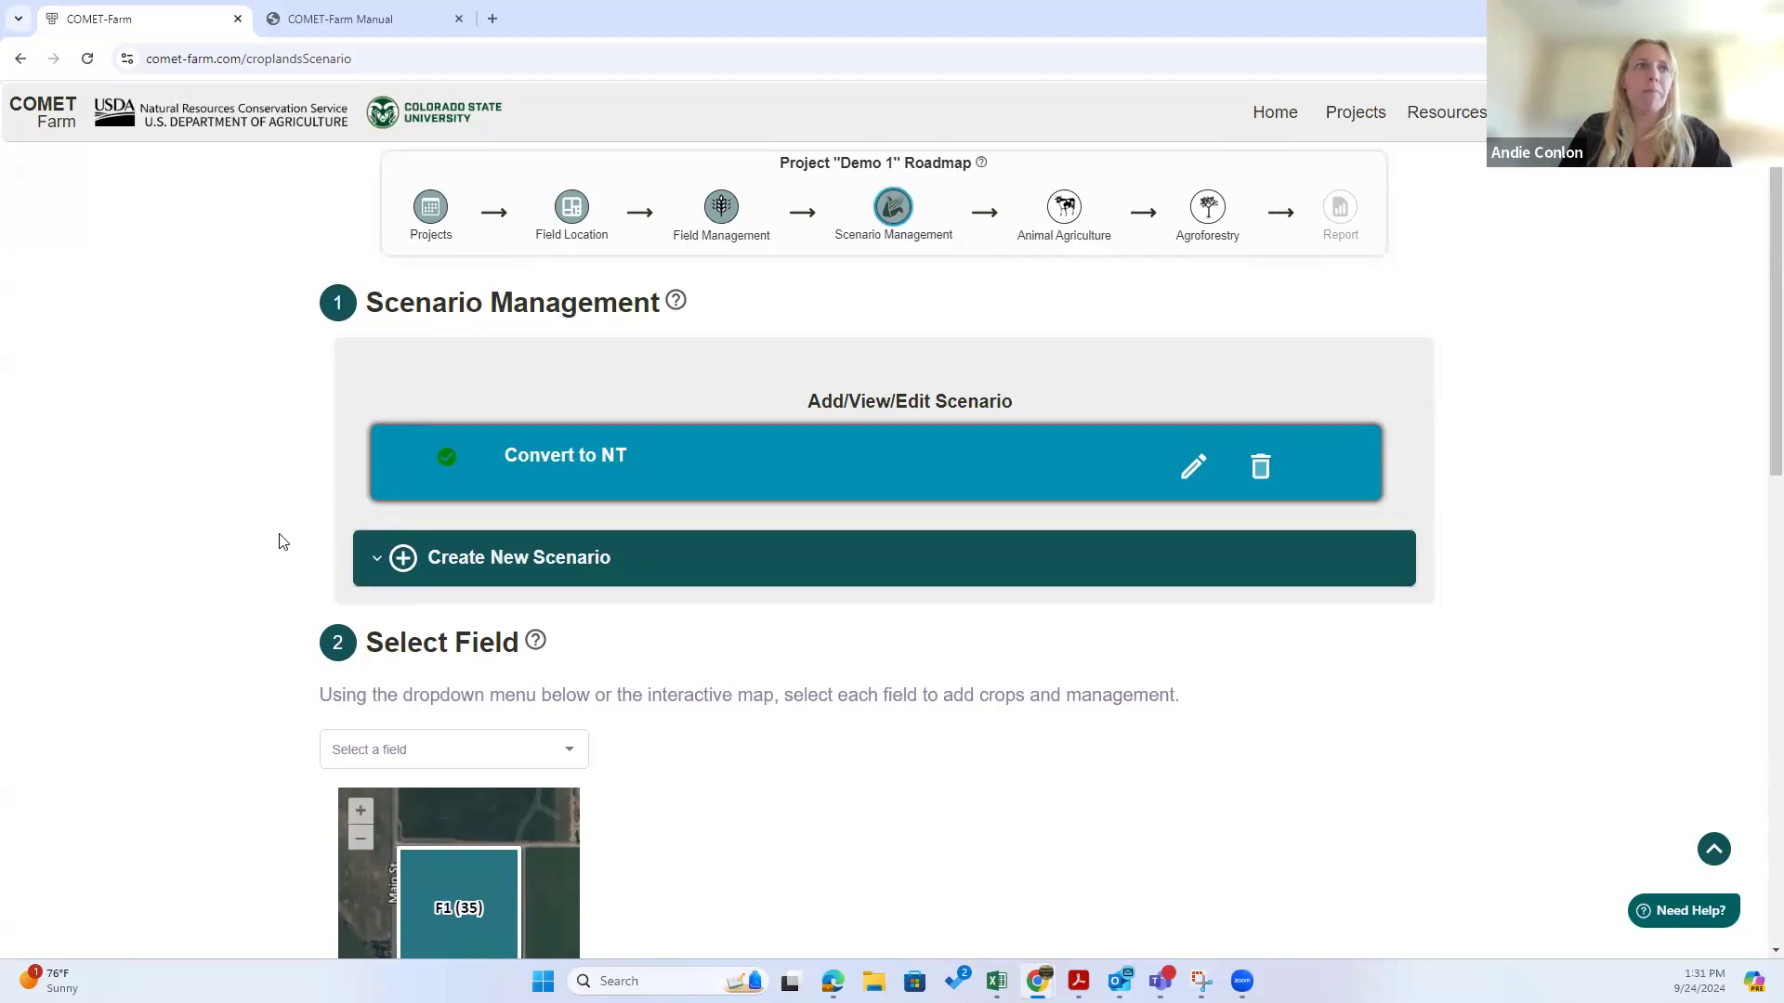
scroll(555, 406, down, 1)
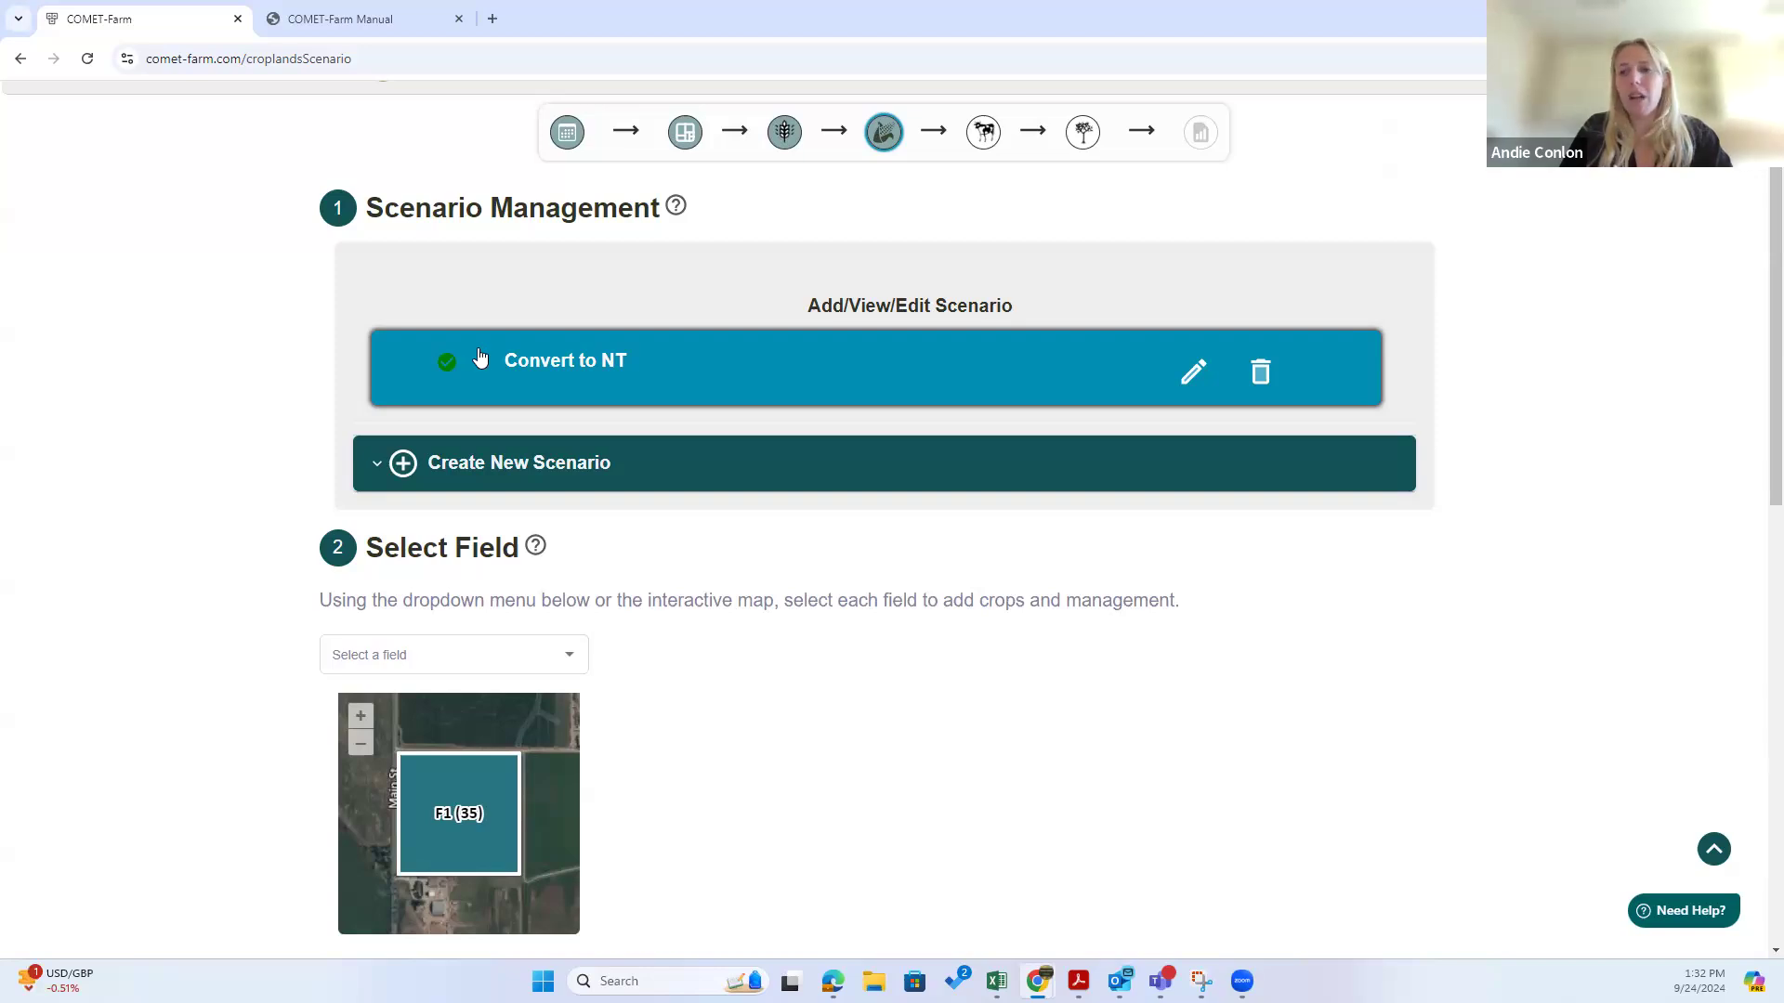
scroll(186, 429, down, 4)
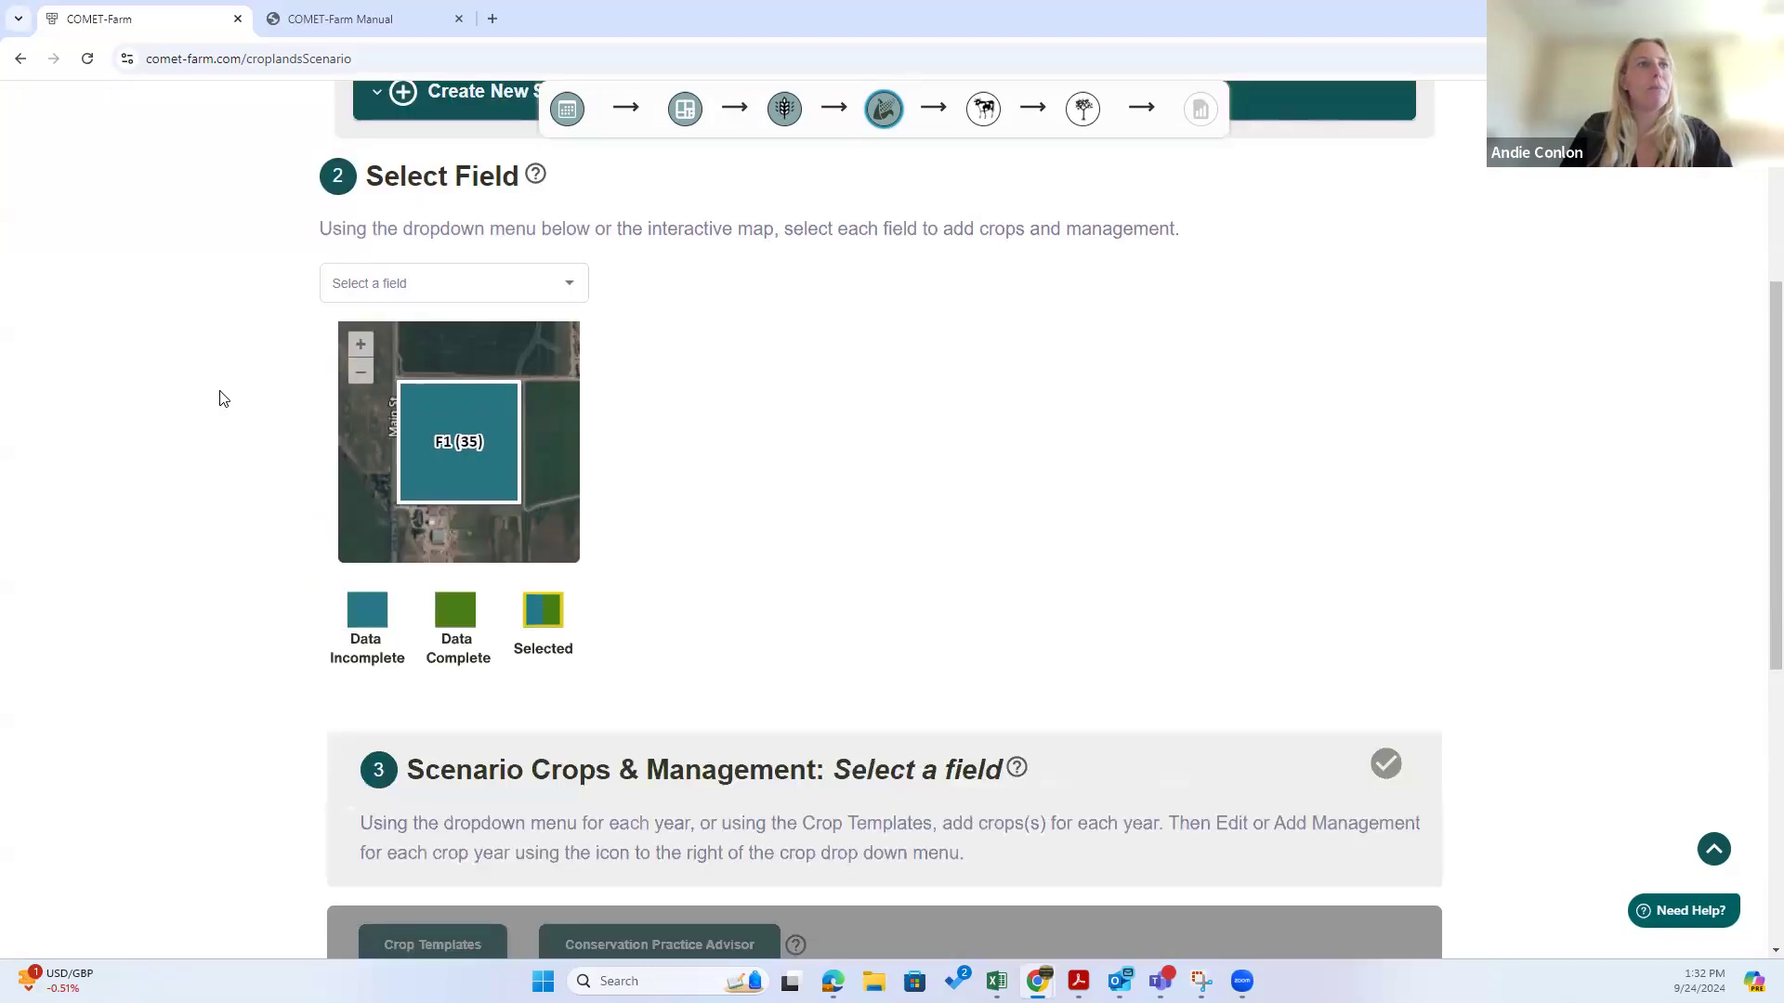
click(443, 282)
click(421, 335)
click(839, 366)
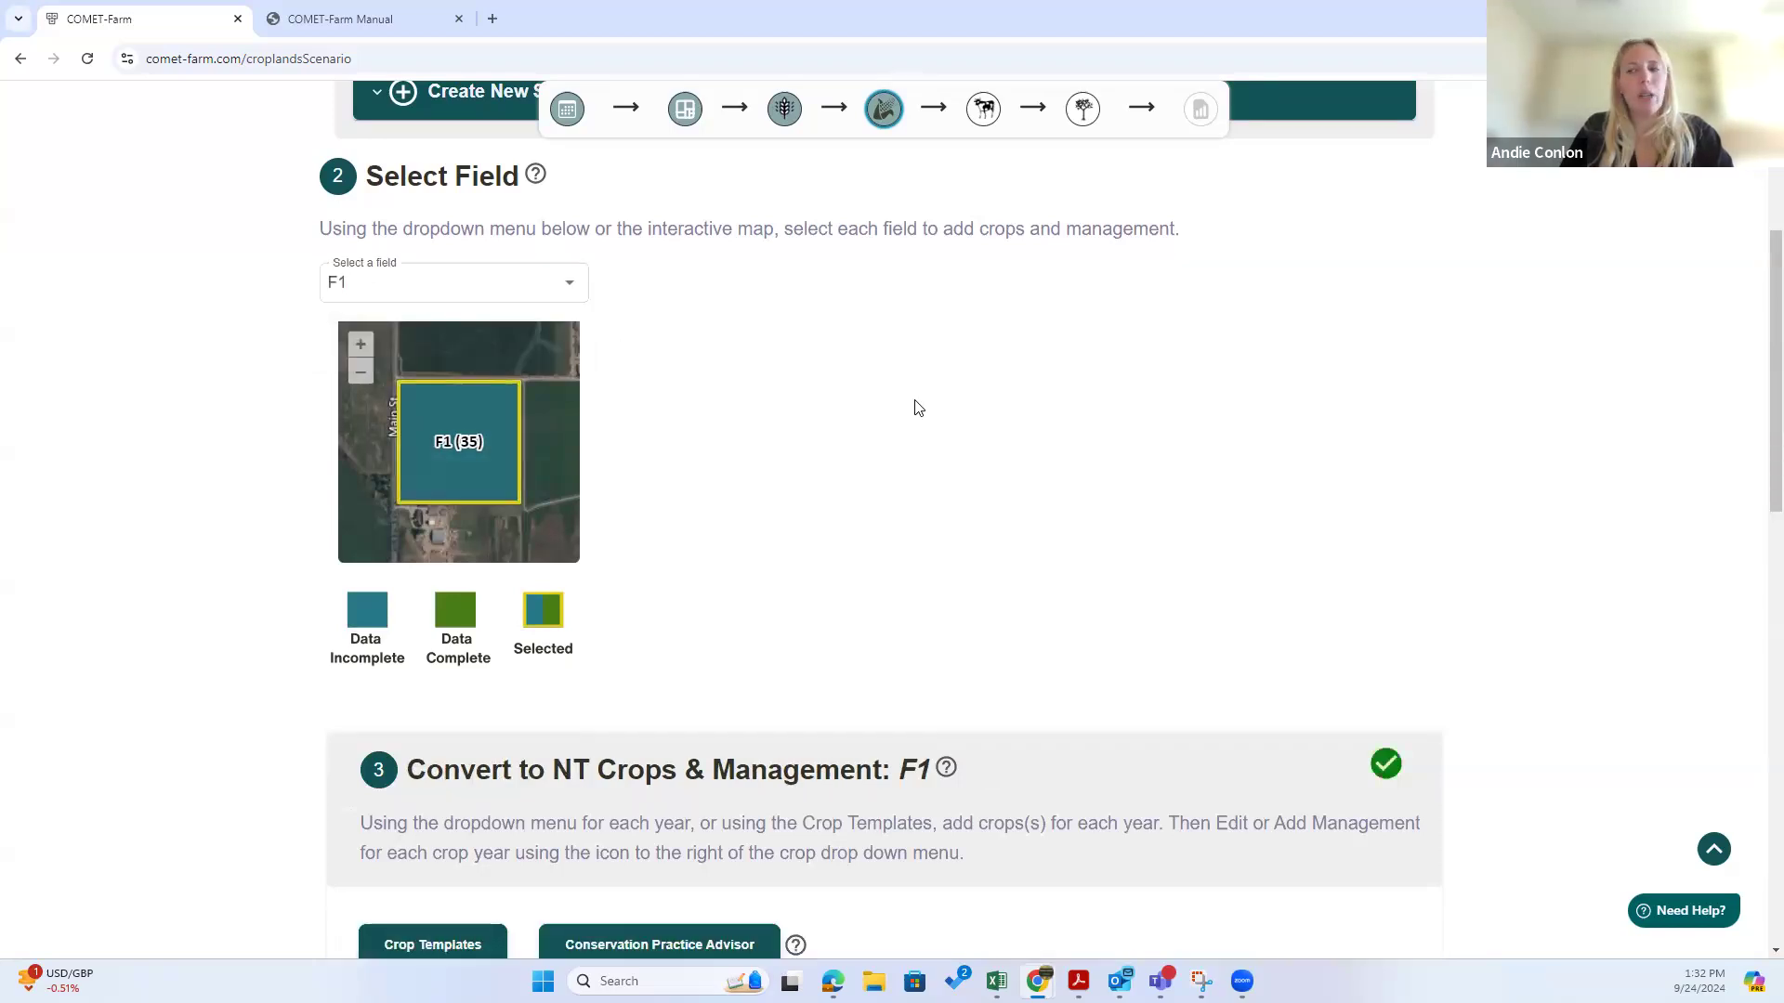
Step: Select the Convert to no tillage (CPS 329) practice in the Conservation Practice Advisor for field F1 of the Convert to NT scenario
scroll(890, 441, down, 5)
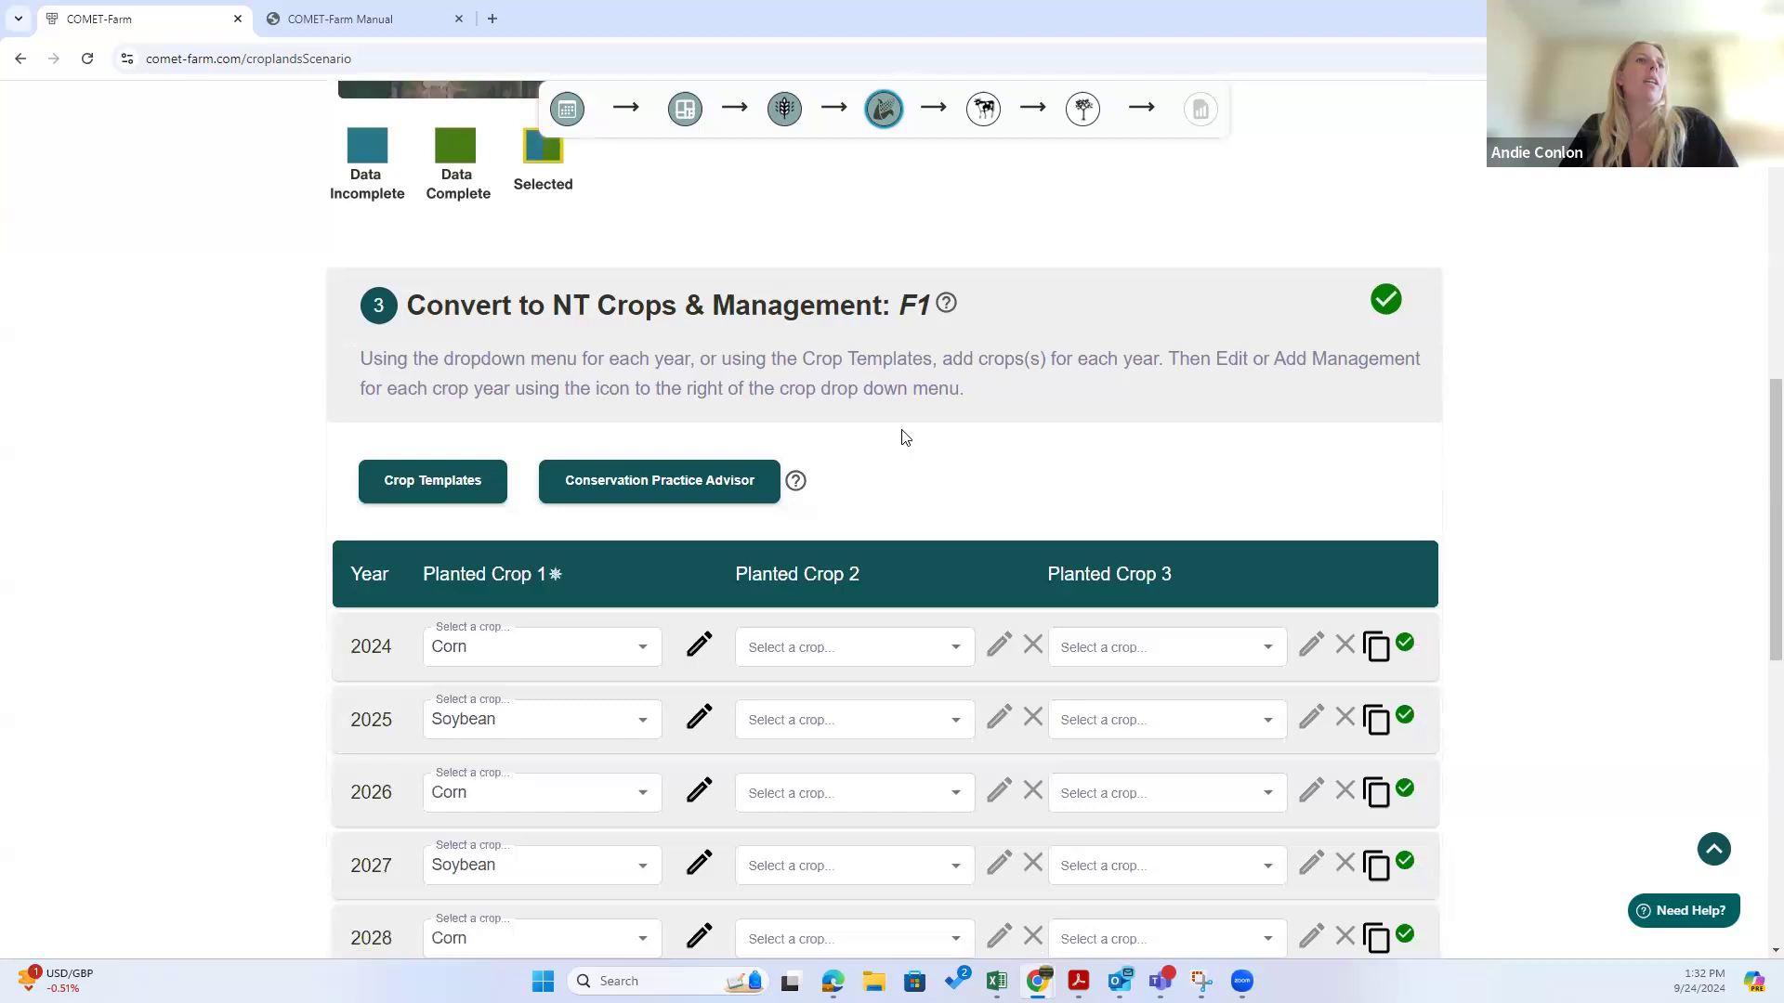
scroll(136, 466, down, 3)
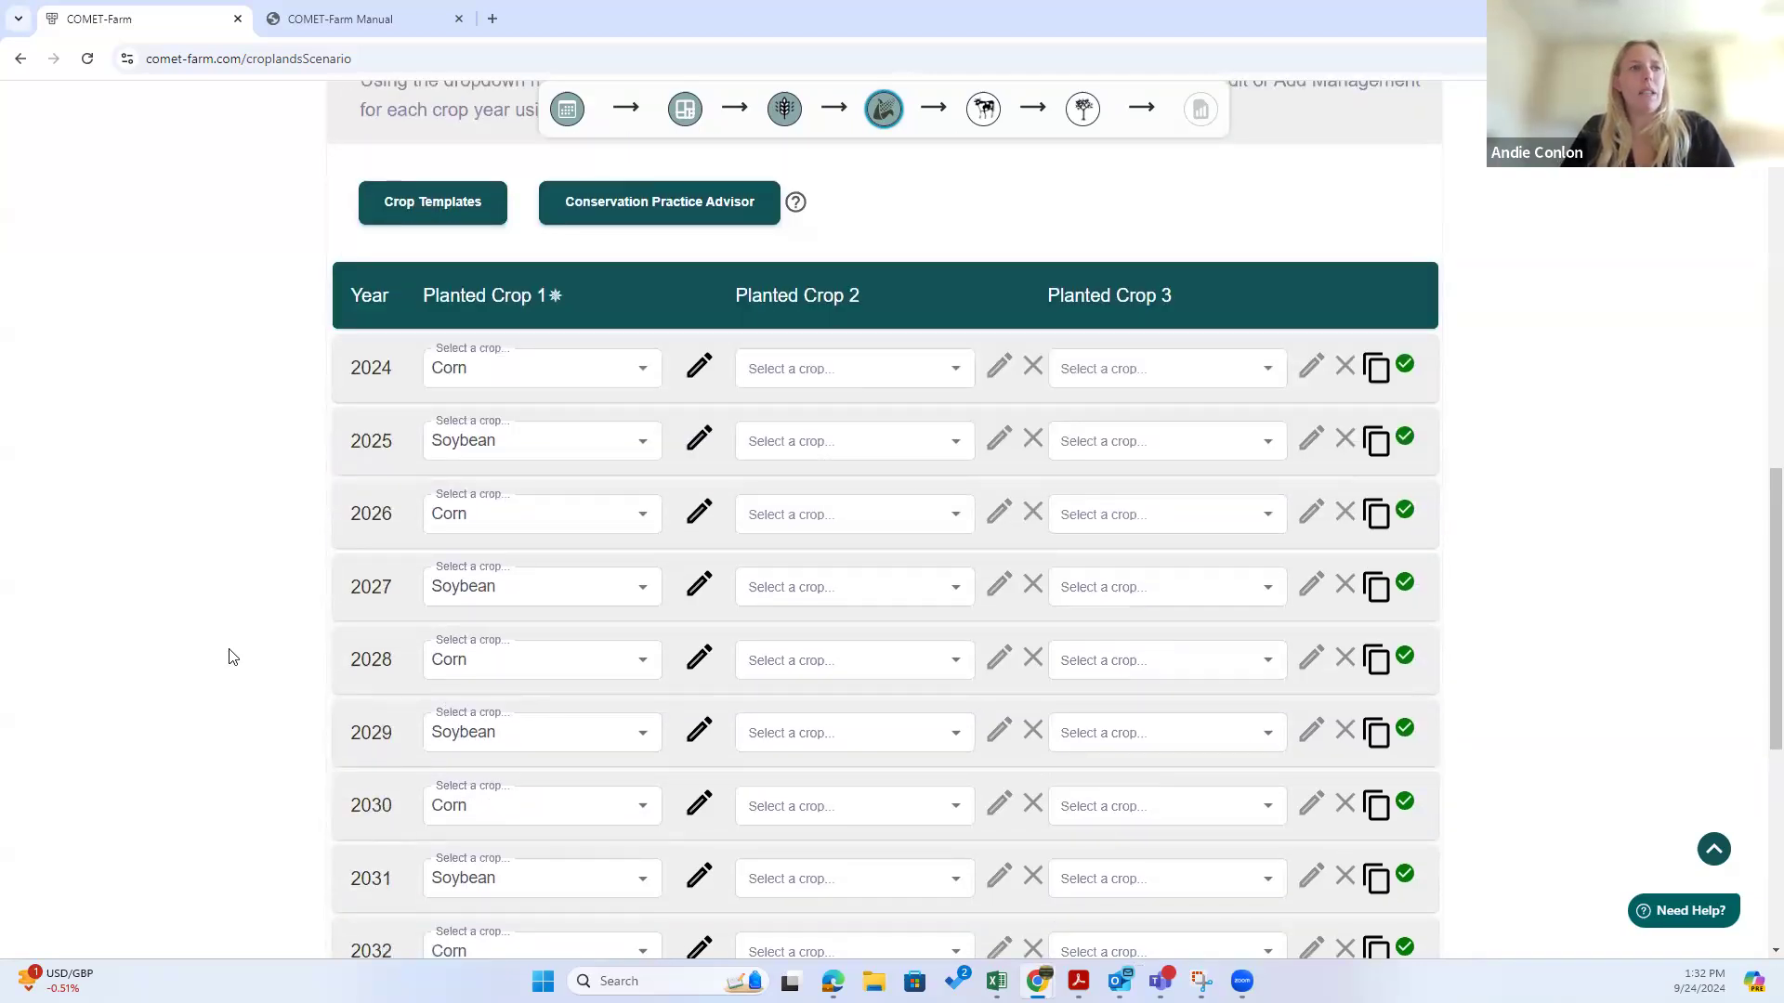
scroll(232, 656, down, 2)
scroll(358, 595, up, 3)
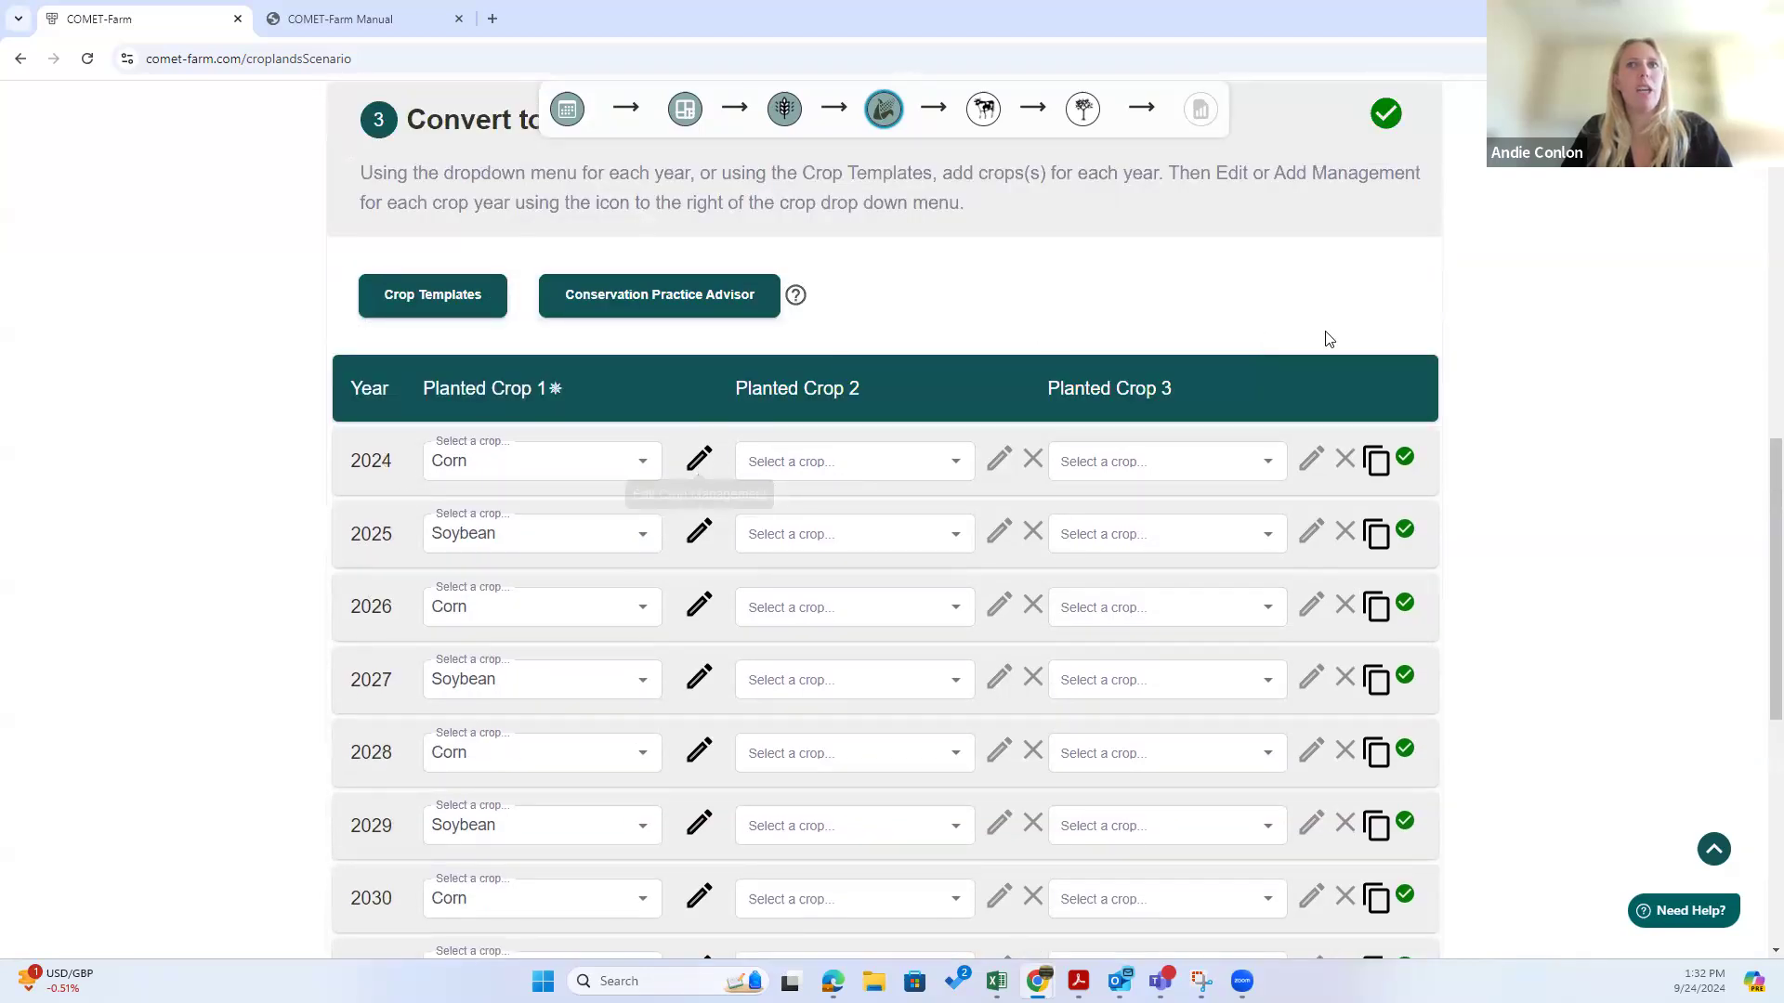
scroll(177, 608, up, 1)
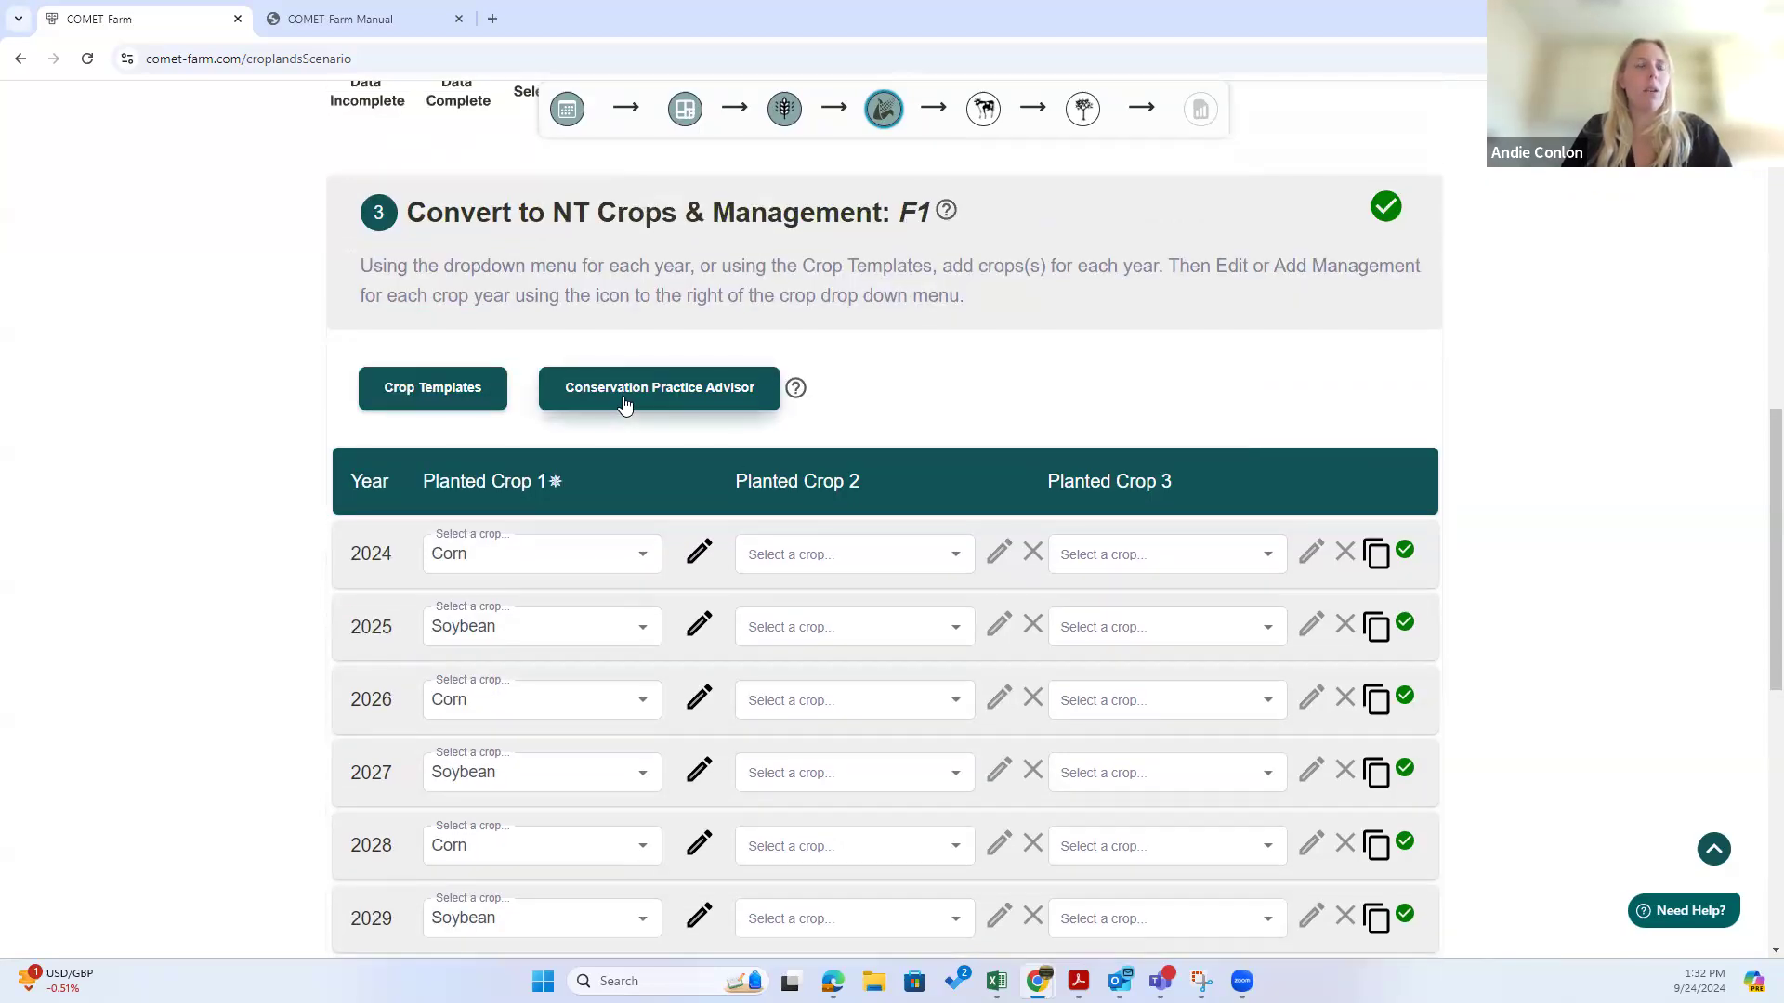
click(712, 390)
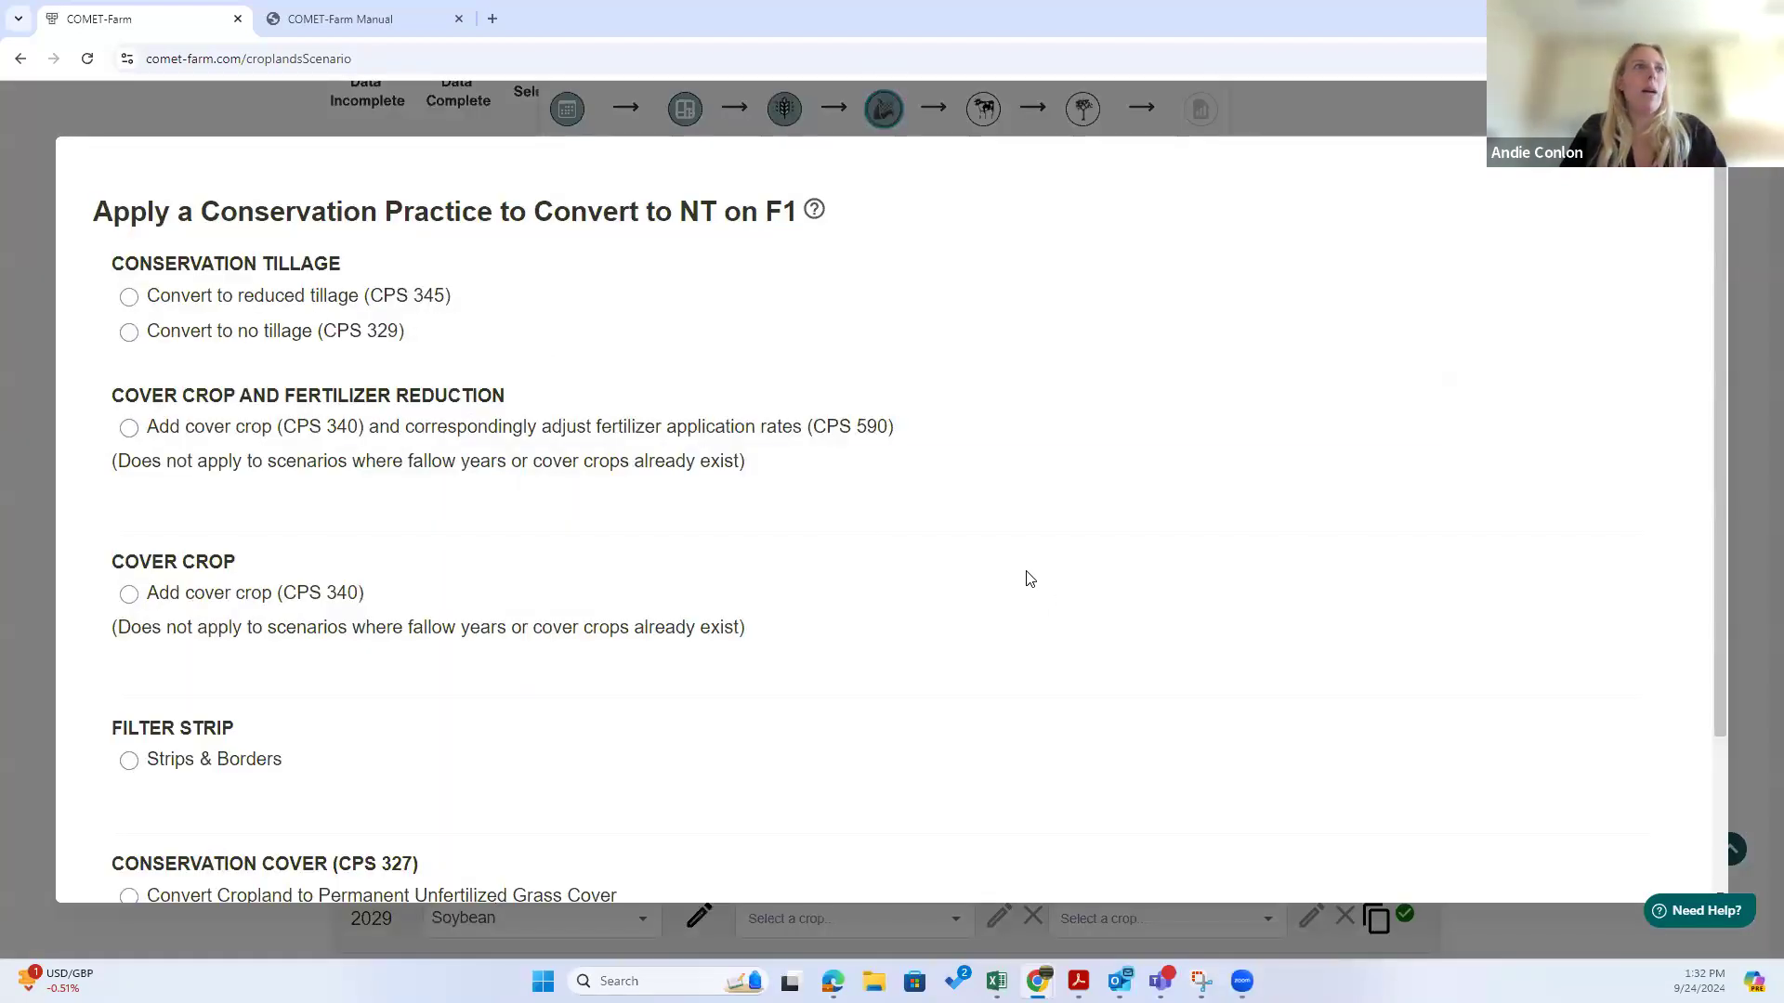
click(129, 332)
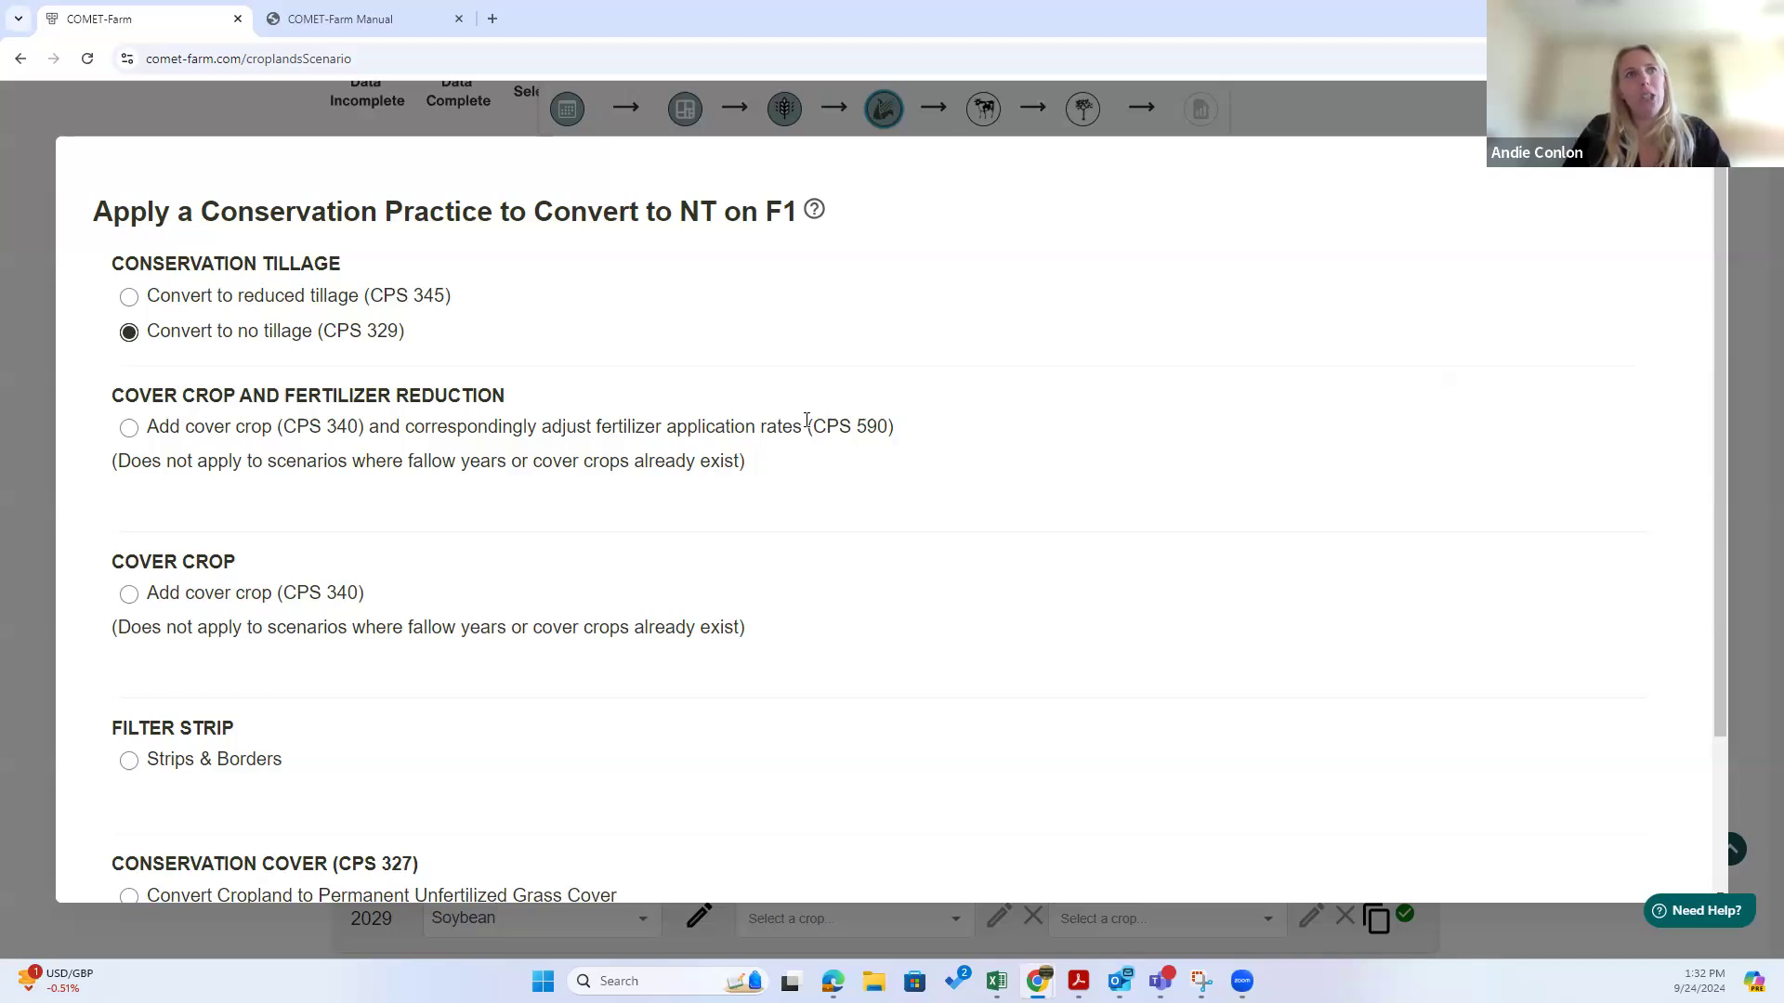
drag(794, 212, 683, 212)
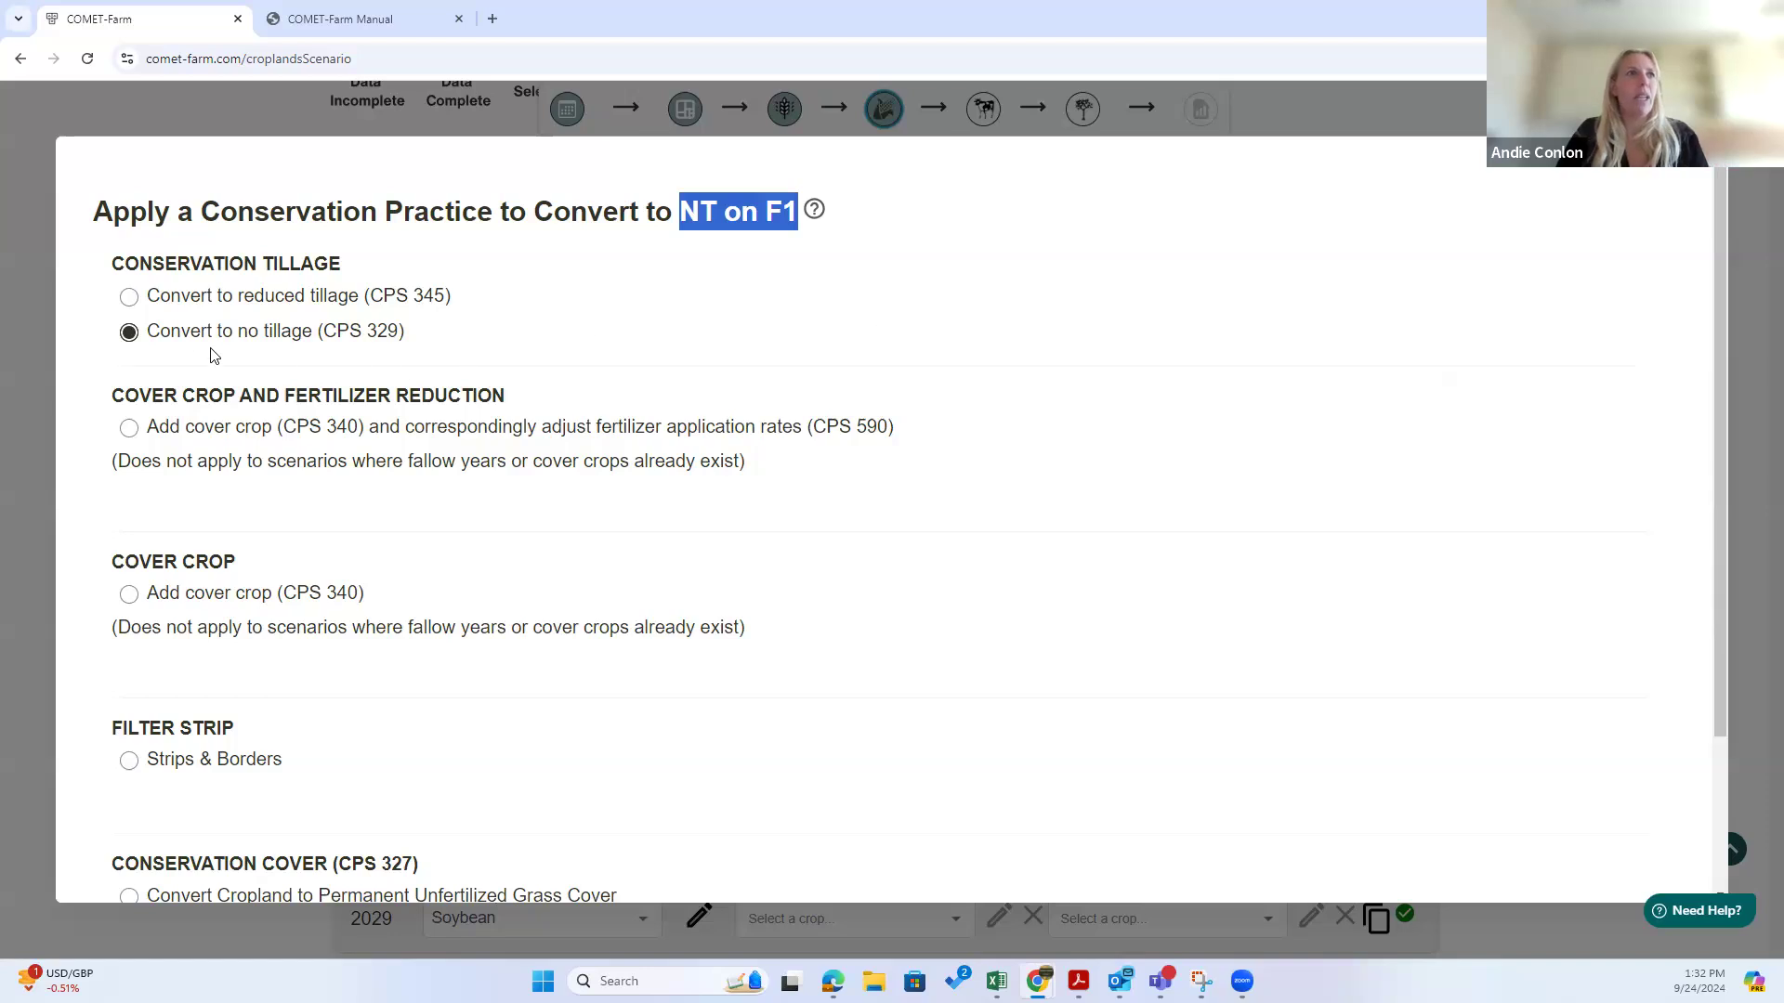
Step: Save and copy the Convert to no tillage (CPS 329) conservation practice to the Convert to NT scenario on field F1
click(458, 332)
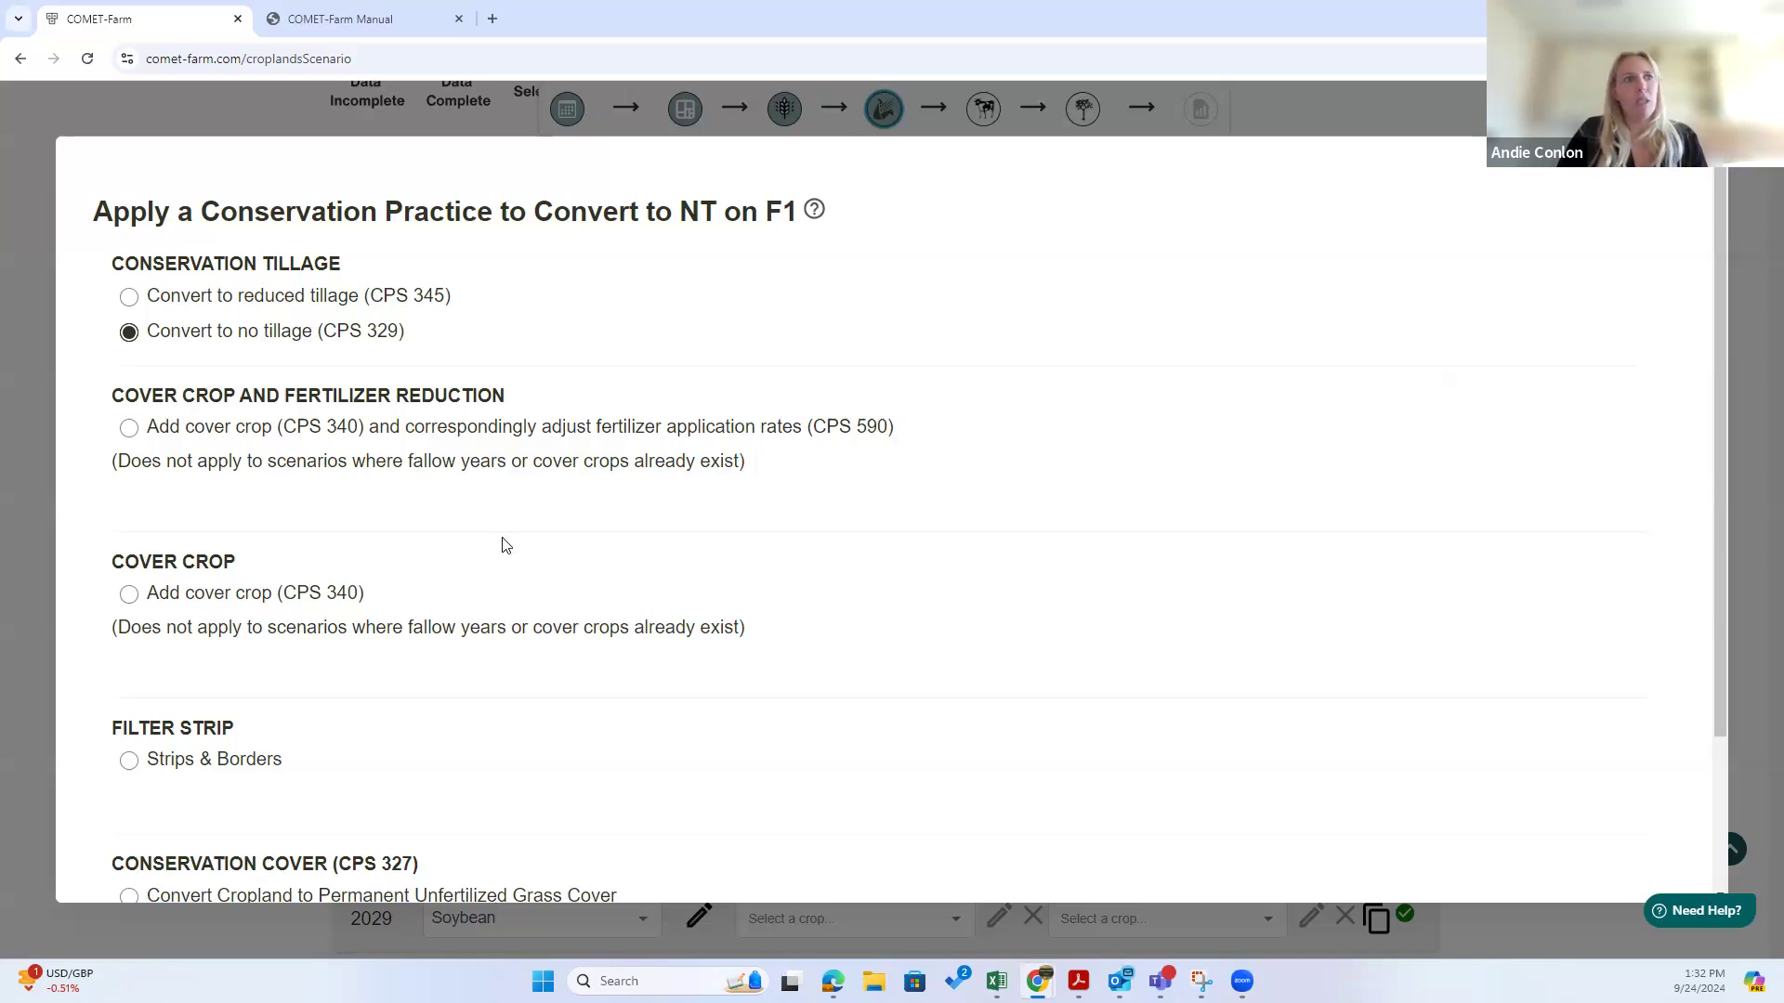
scroll(509, 545, down, 2)
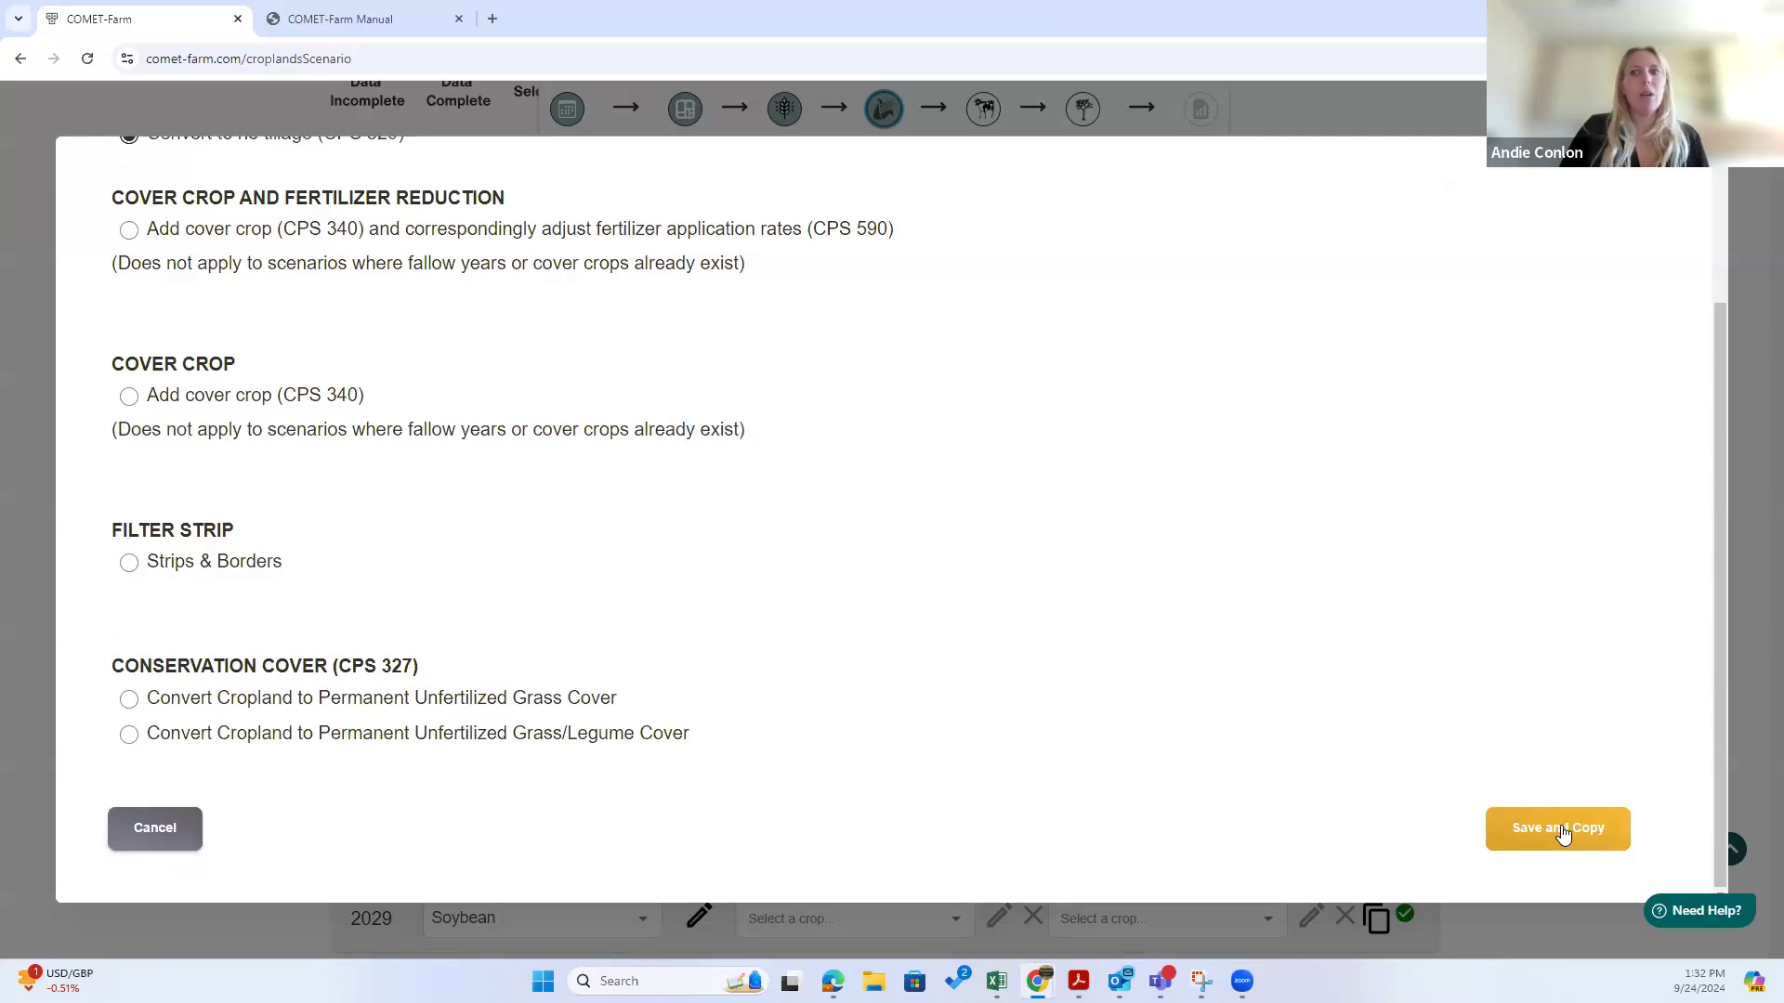
click(1561, 828)
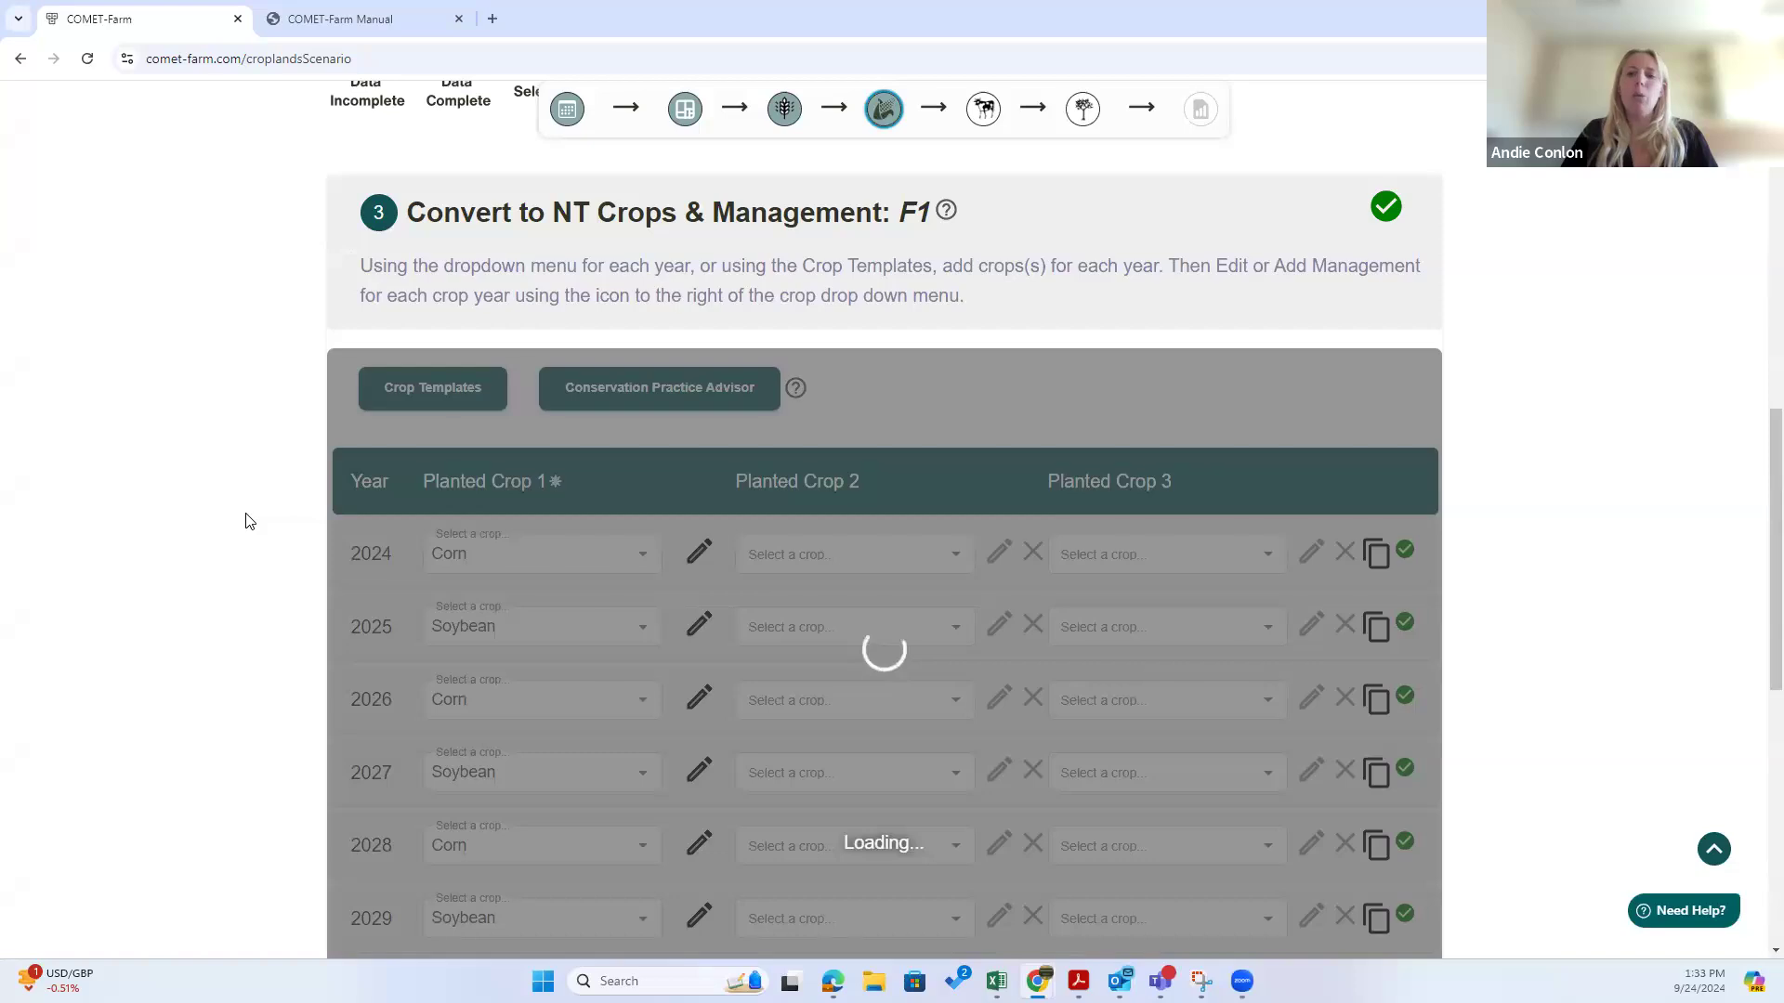
Step: Review the tillage system intensity settings in the 2028 corn management of the Convert to NT scenario, then close the dialog
scroll(228, 501, down, 2)
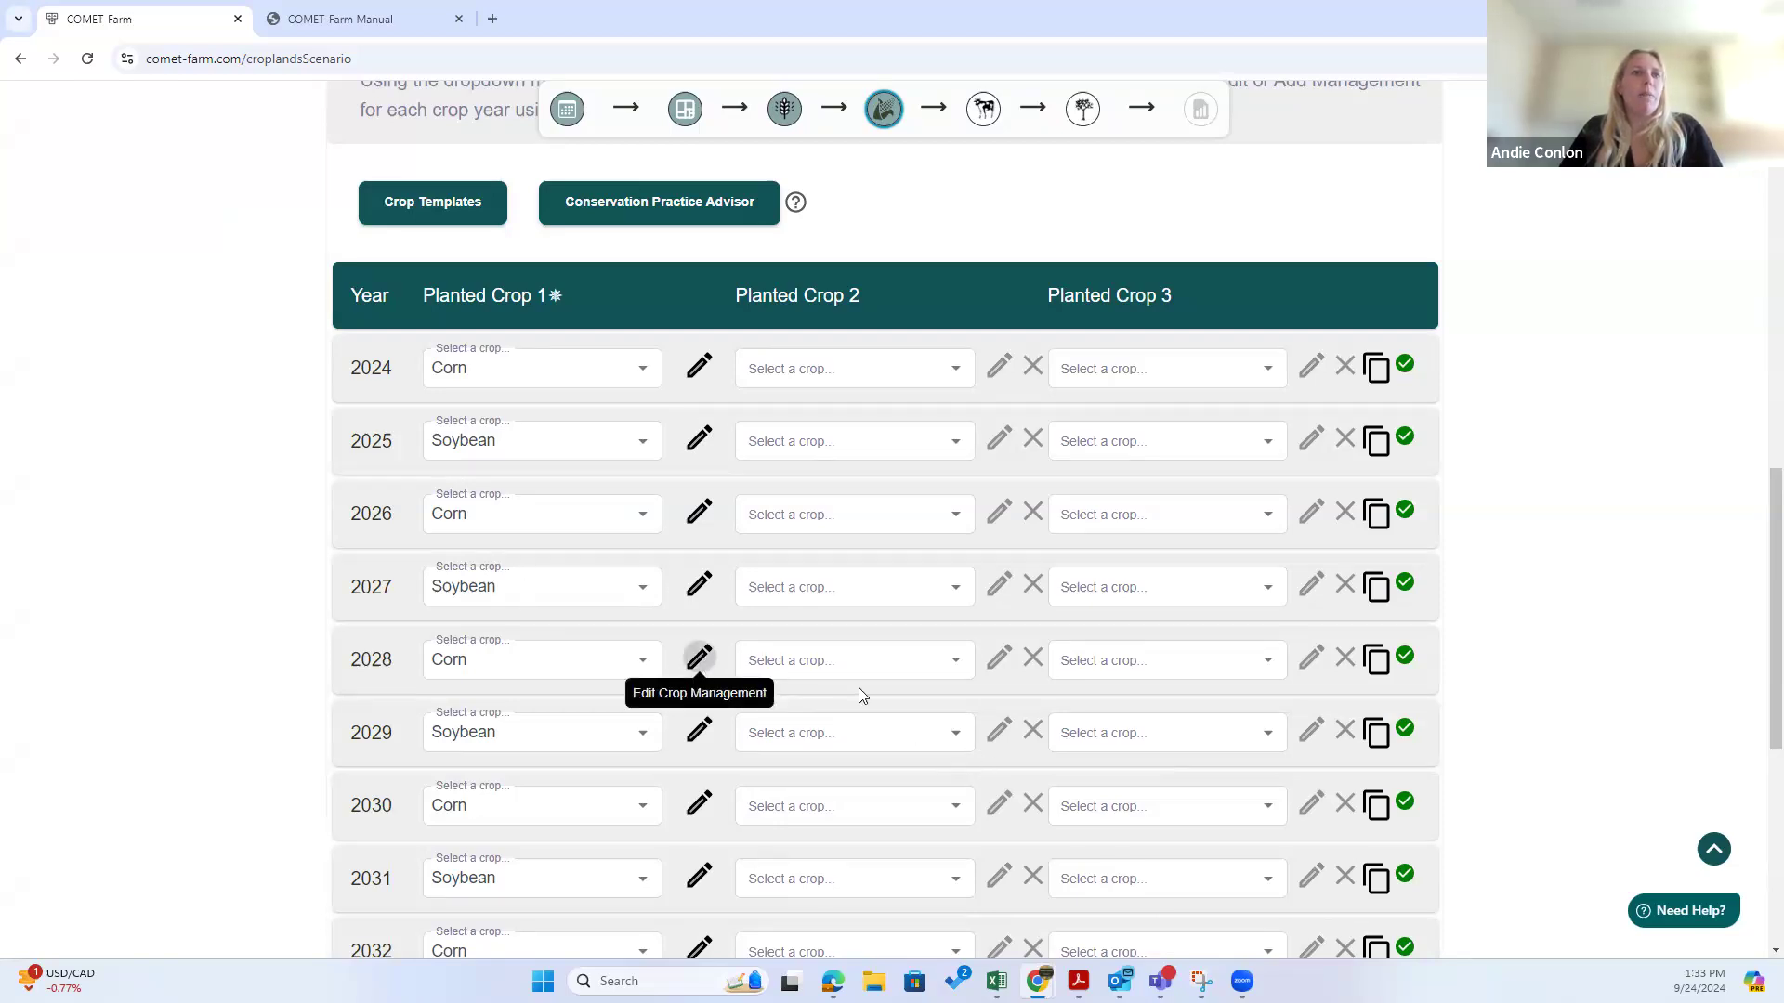
click(699, 659)
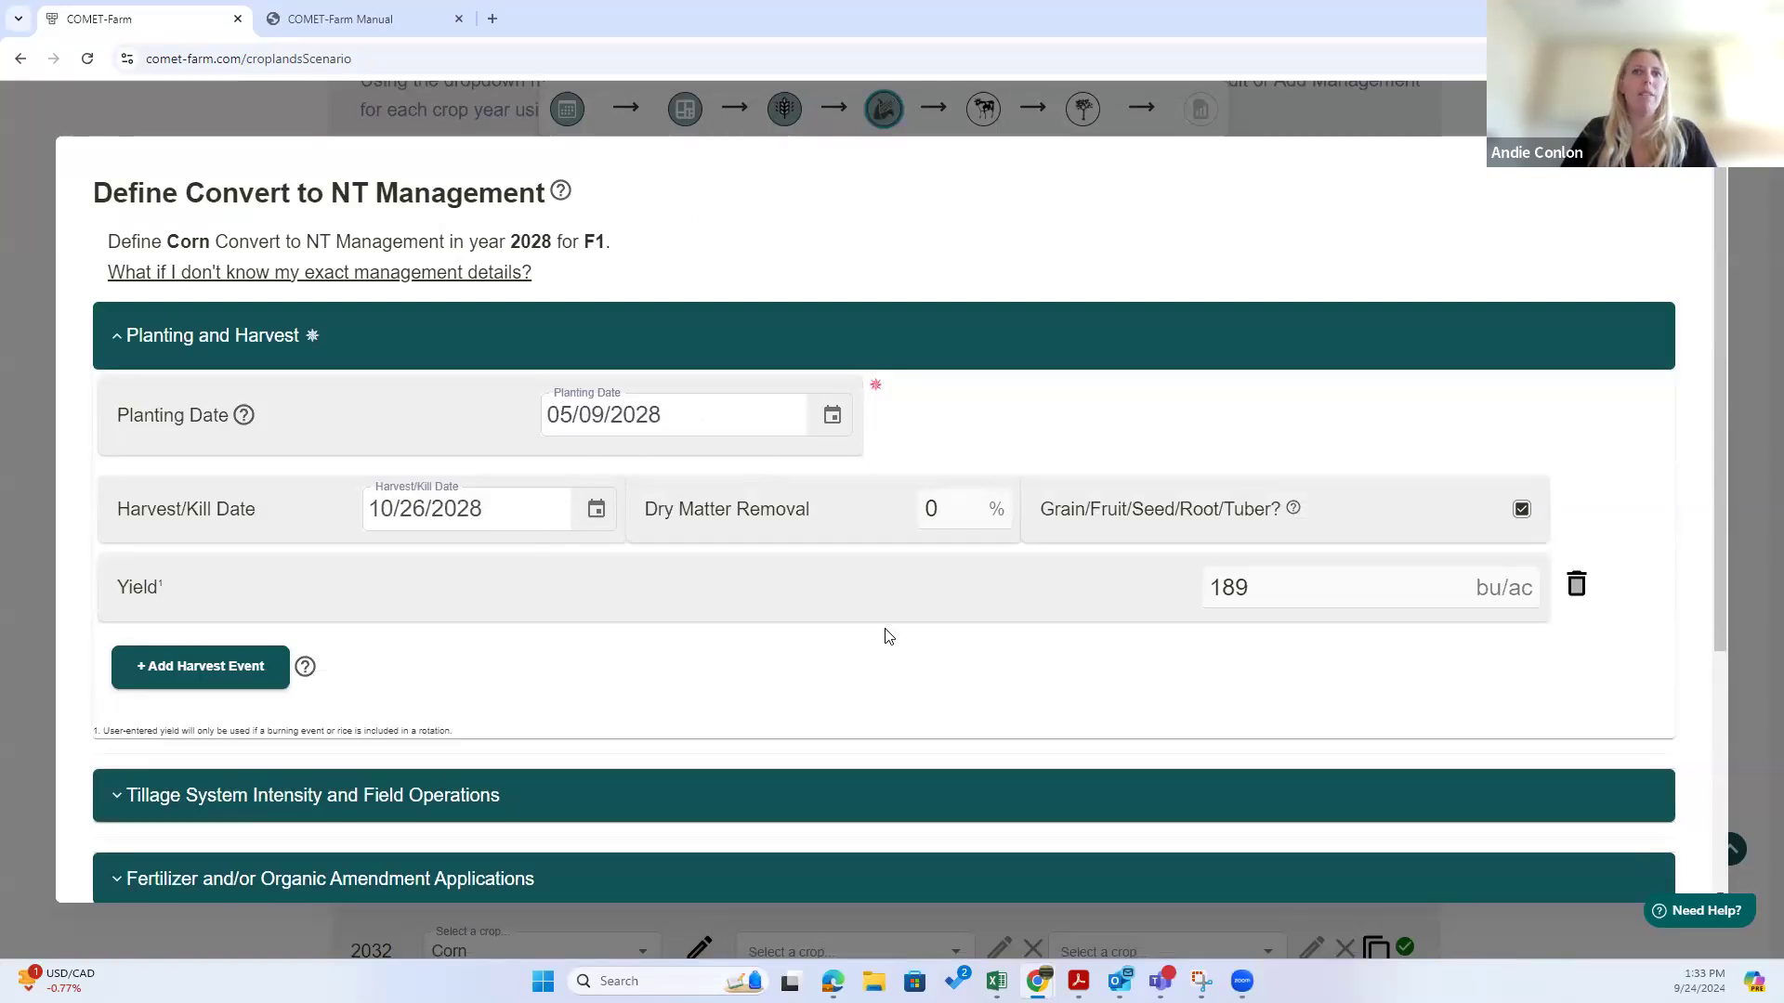
scroll(883, 633, down, 4)
click(438, 444)
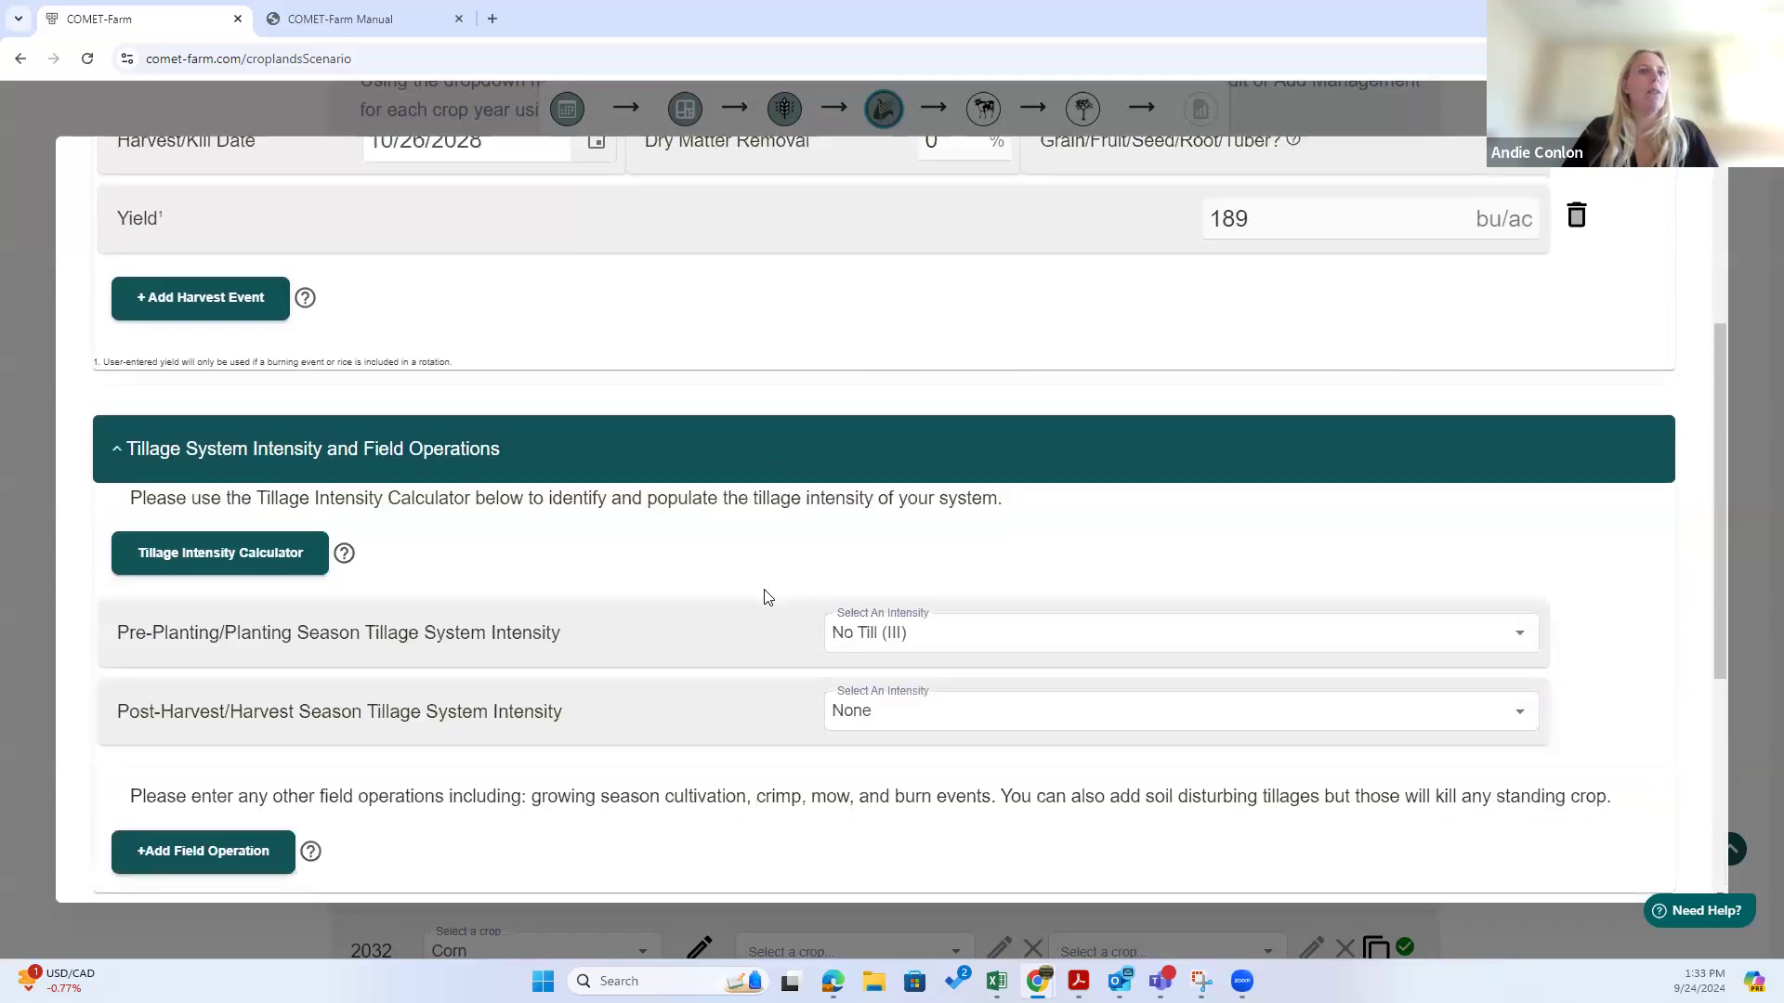
scroll(765, 597, down, 3)
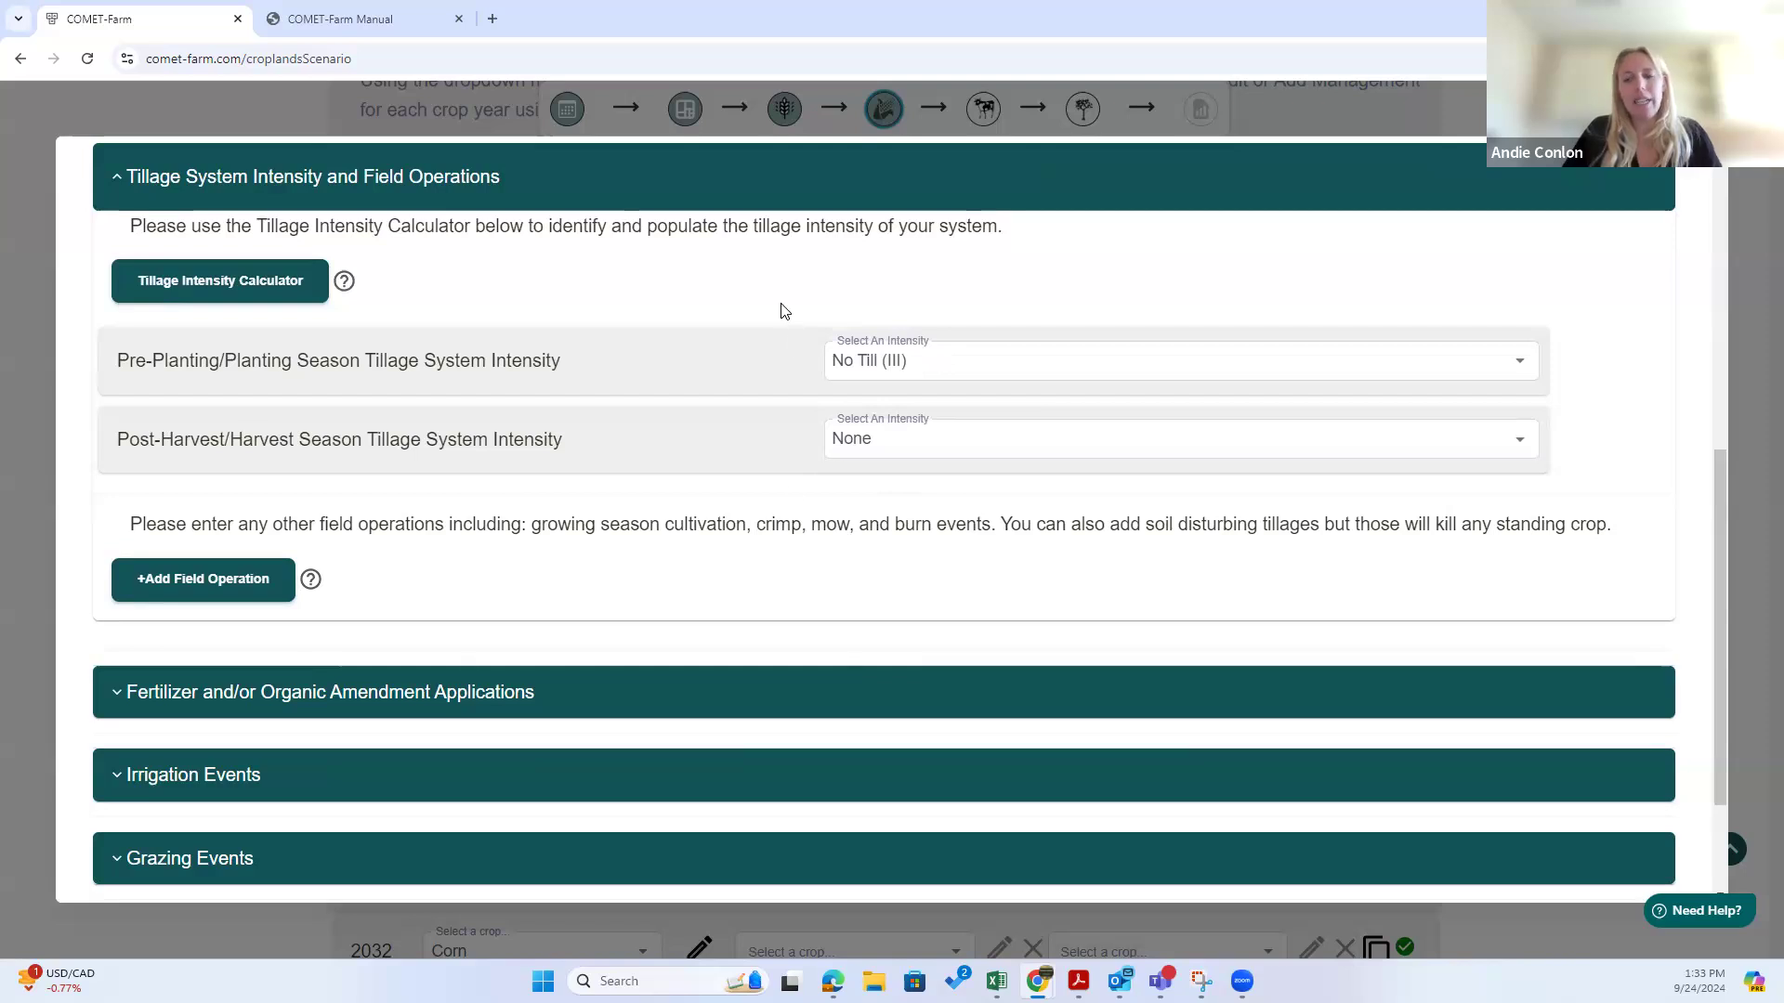
scroll(864, 520, down, 2)
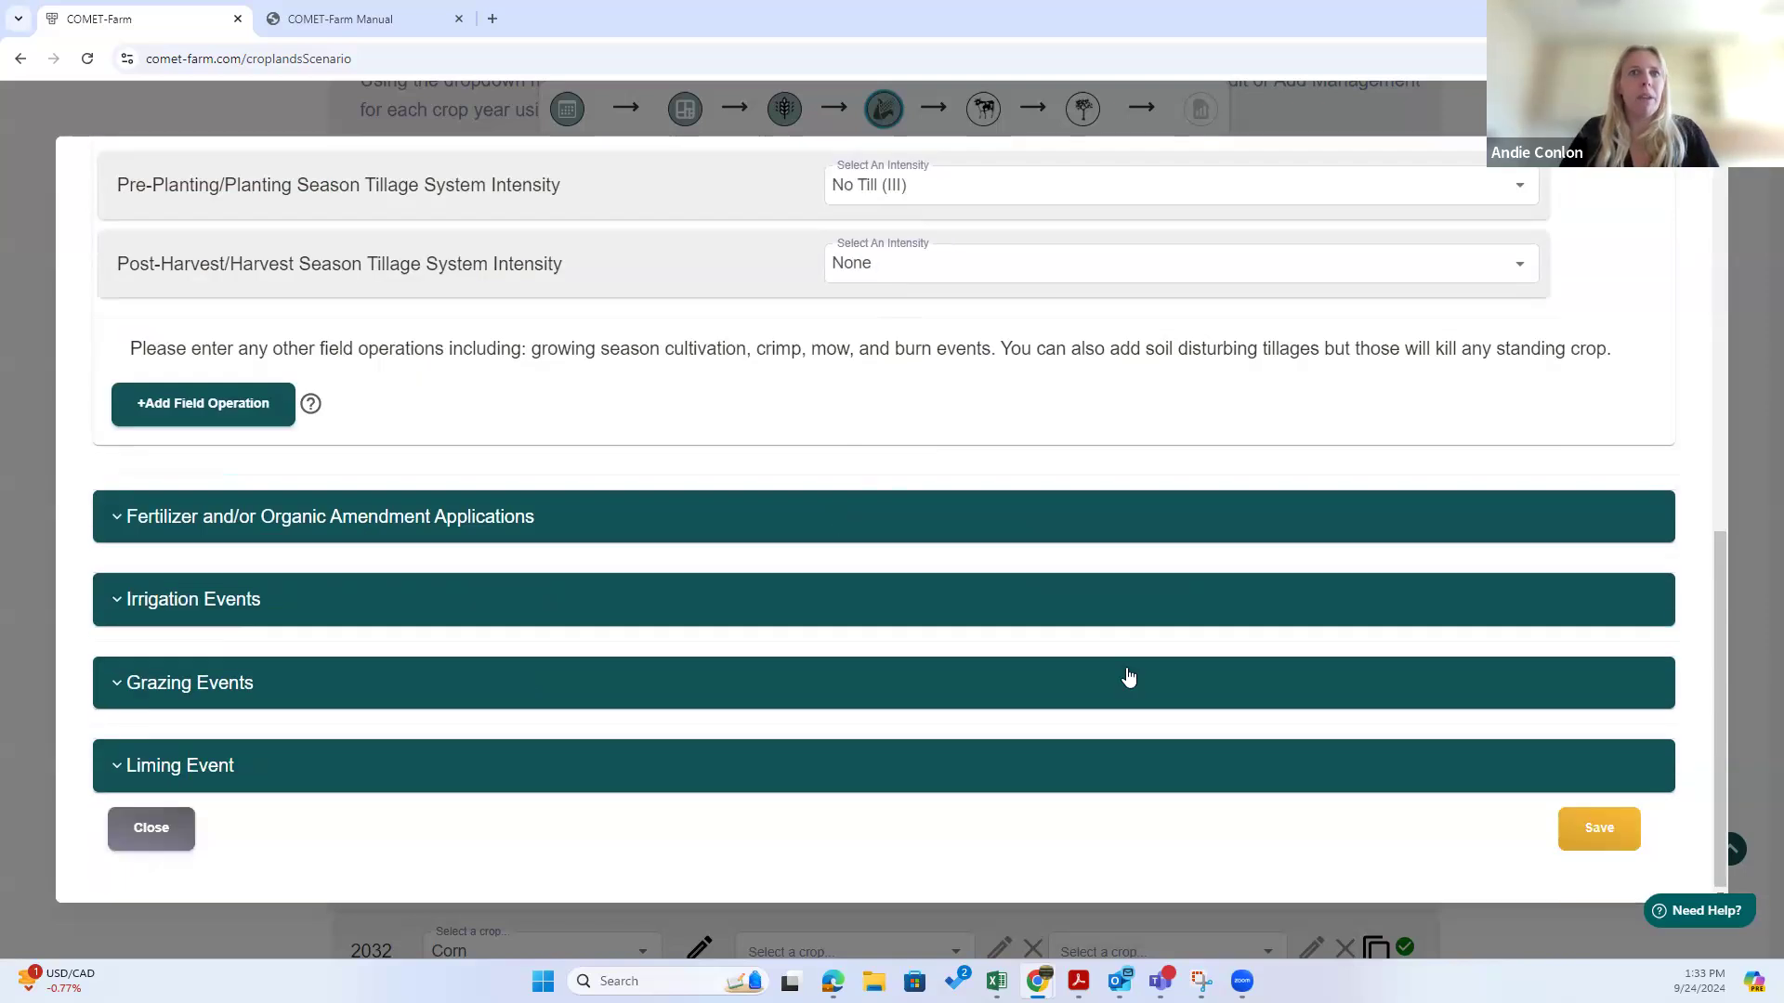
click(176, 827)
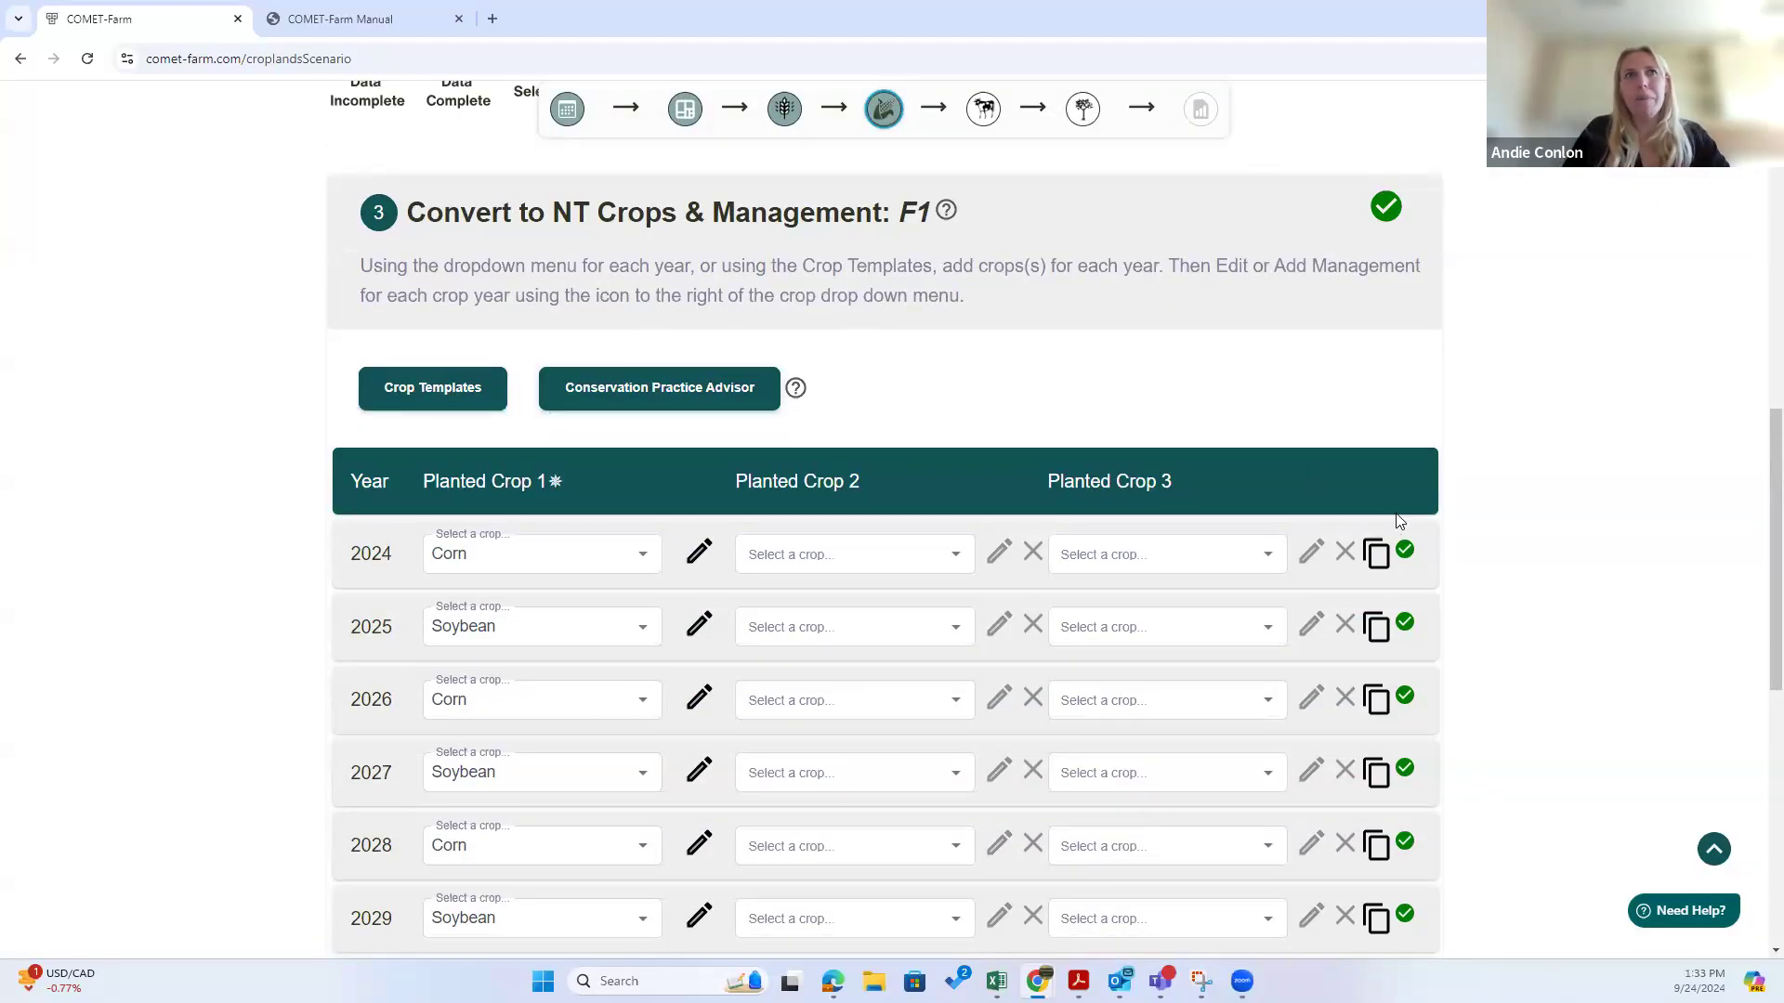
Step: Look over the Convert to NT scenario's crop years and continue to the Animal Agriculture section
scroll(1481, 431, down, 6)
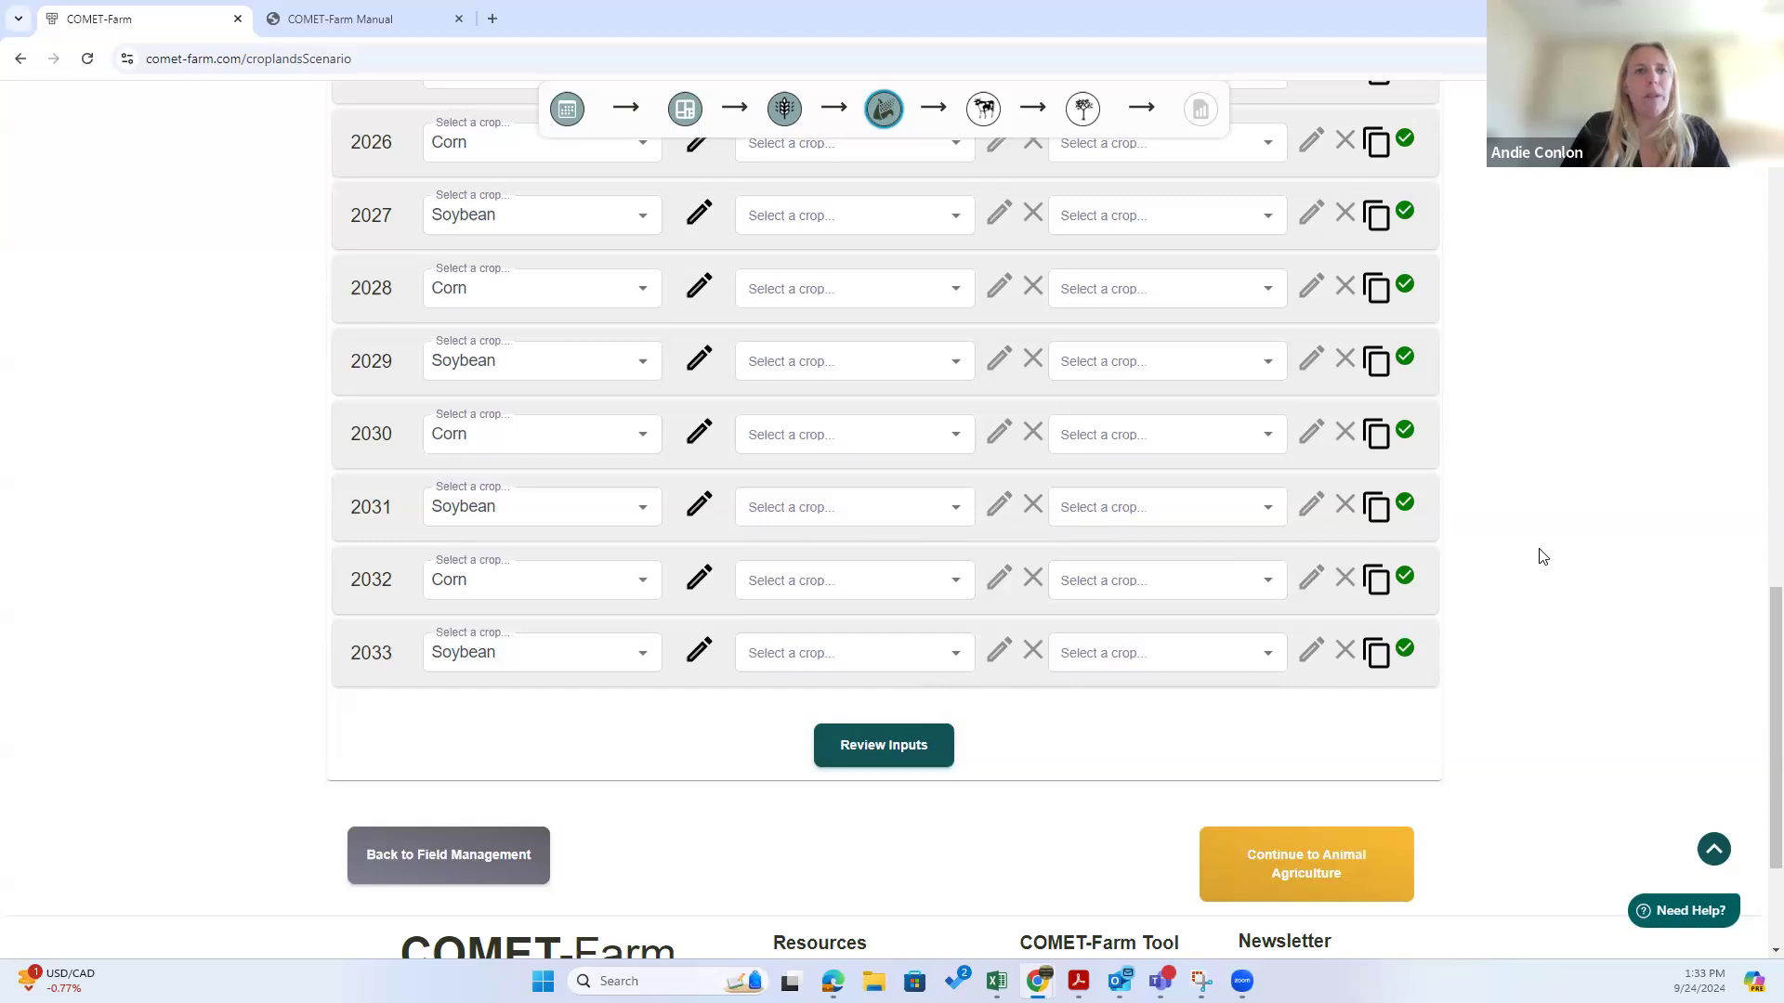
scroll(1551, 749, up, 3)
scroll(1551, 757, up, 12)
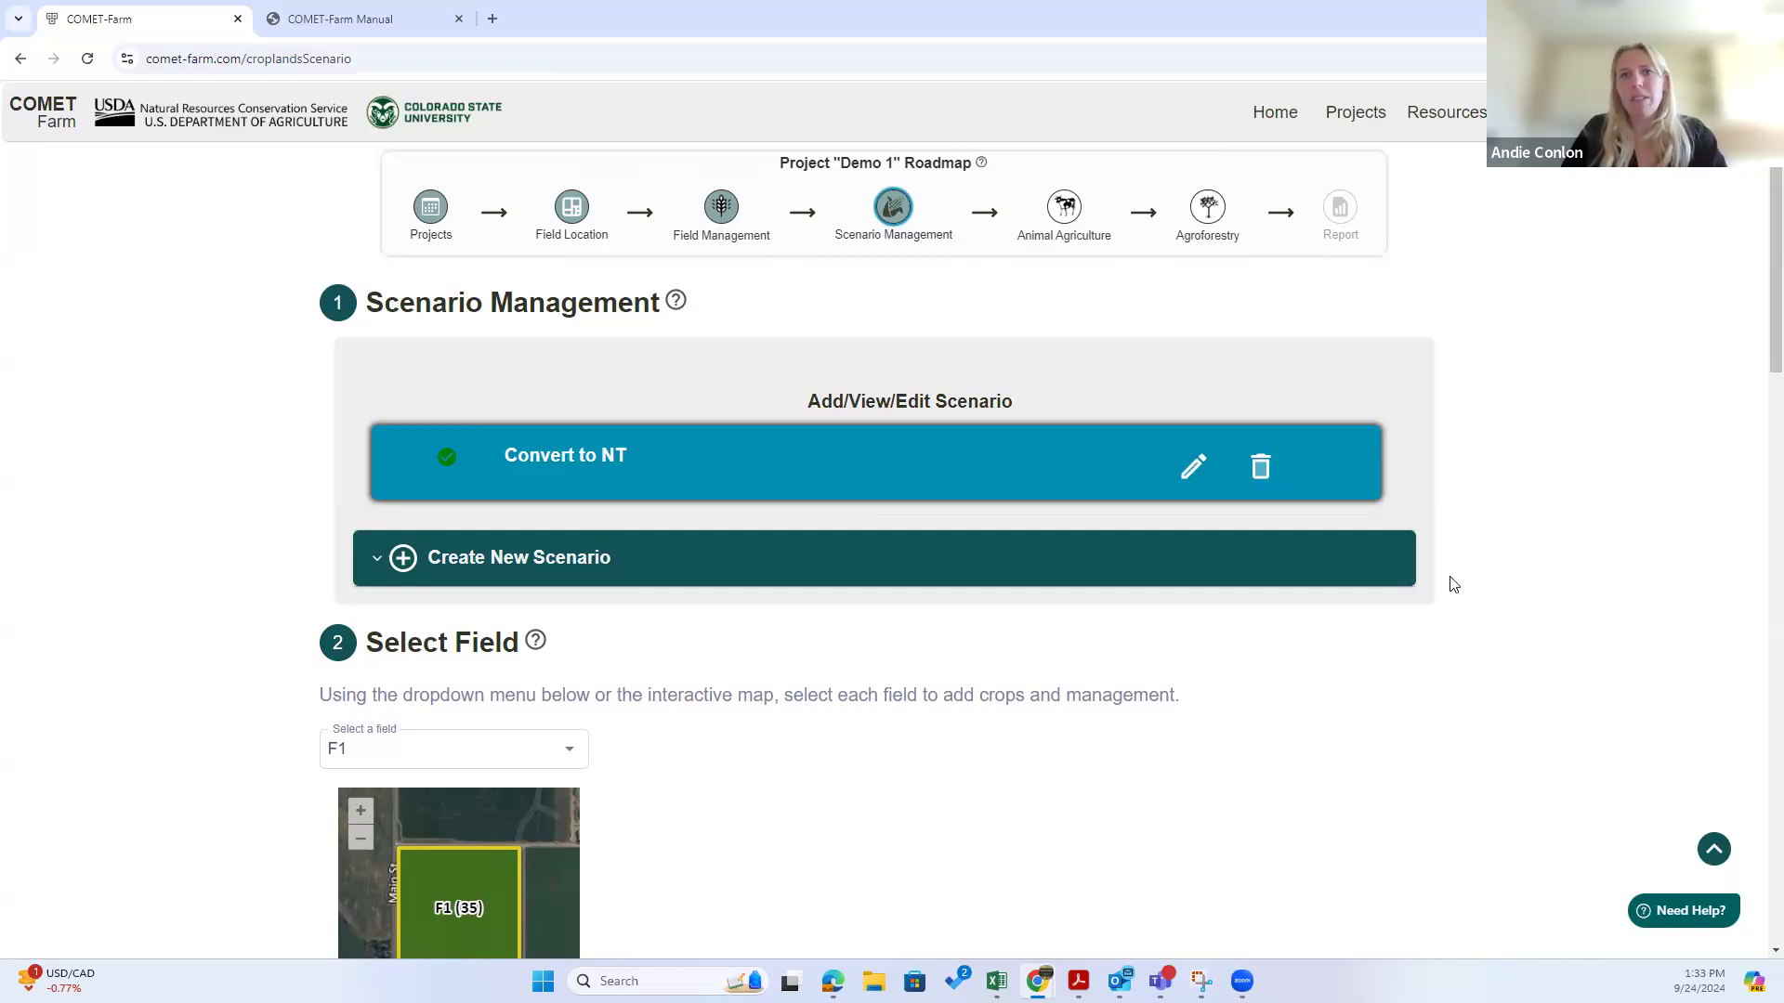
scroll(1486, 584, down, 7)
scroll(1504, 584, down, 12)
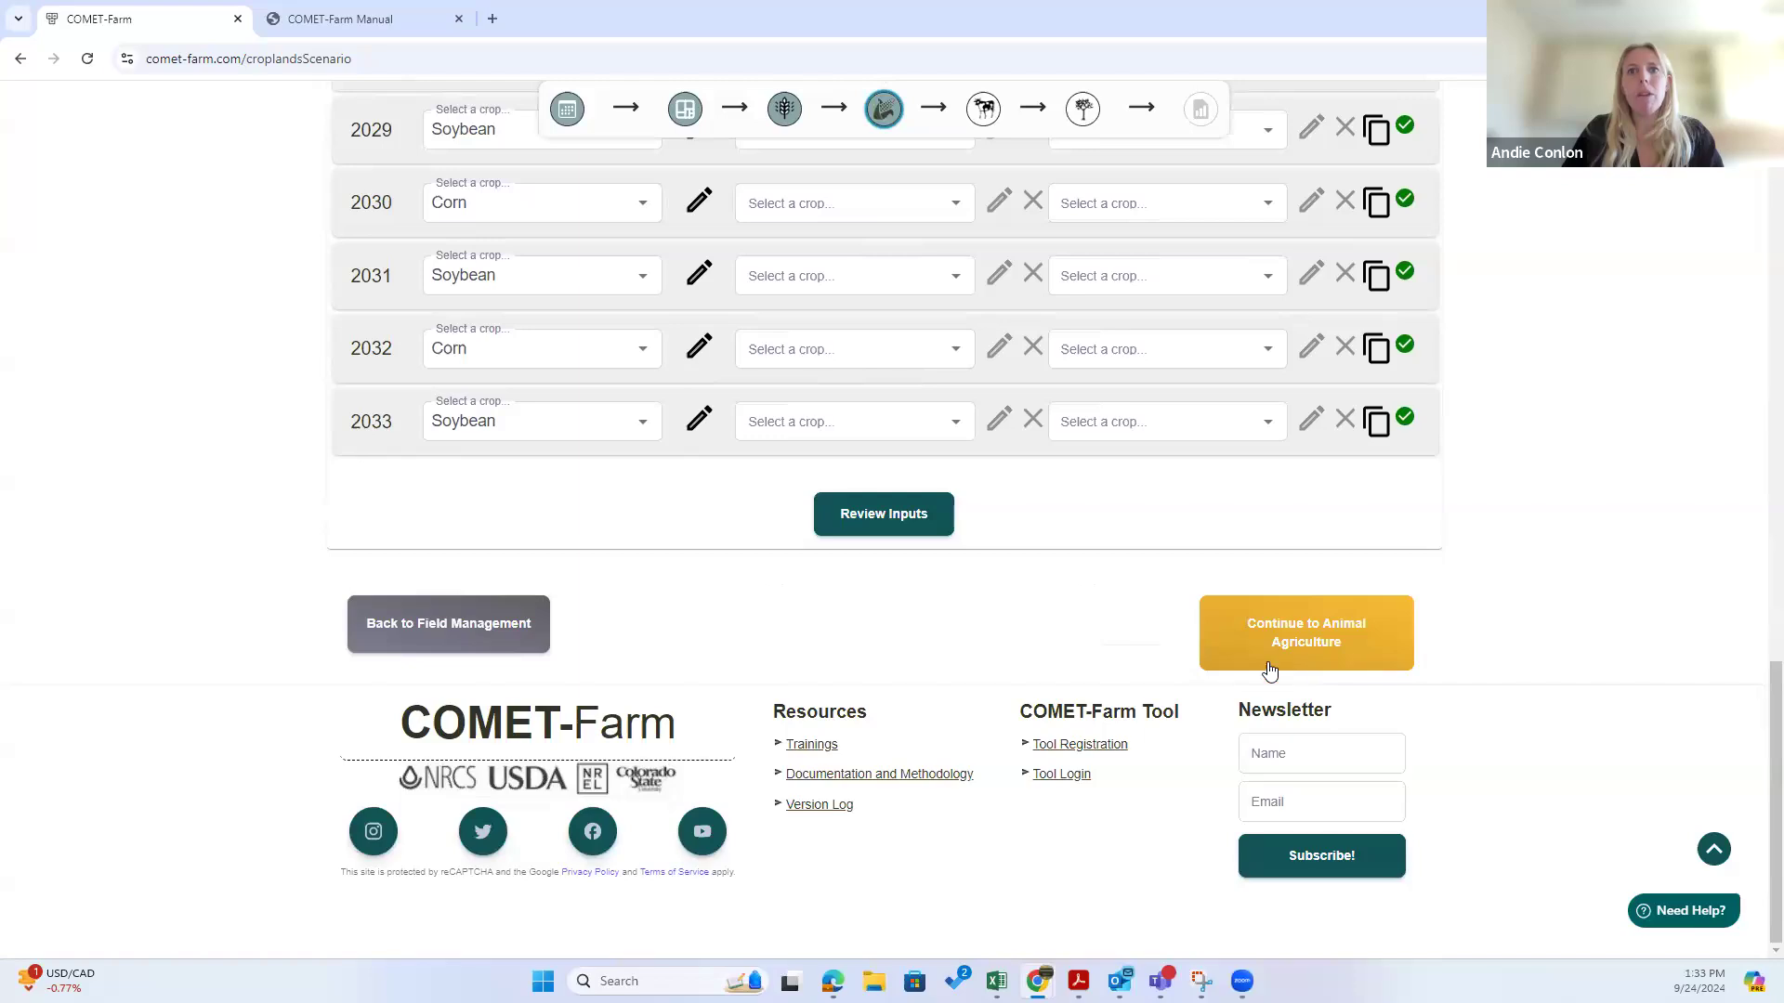
click(1357, 637)
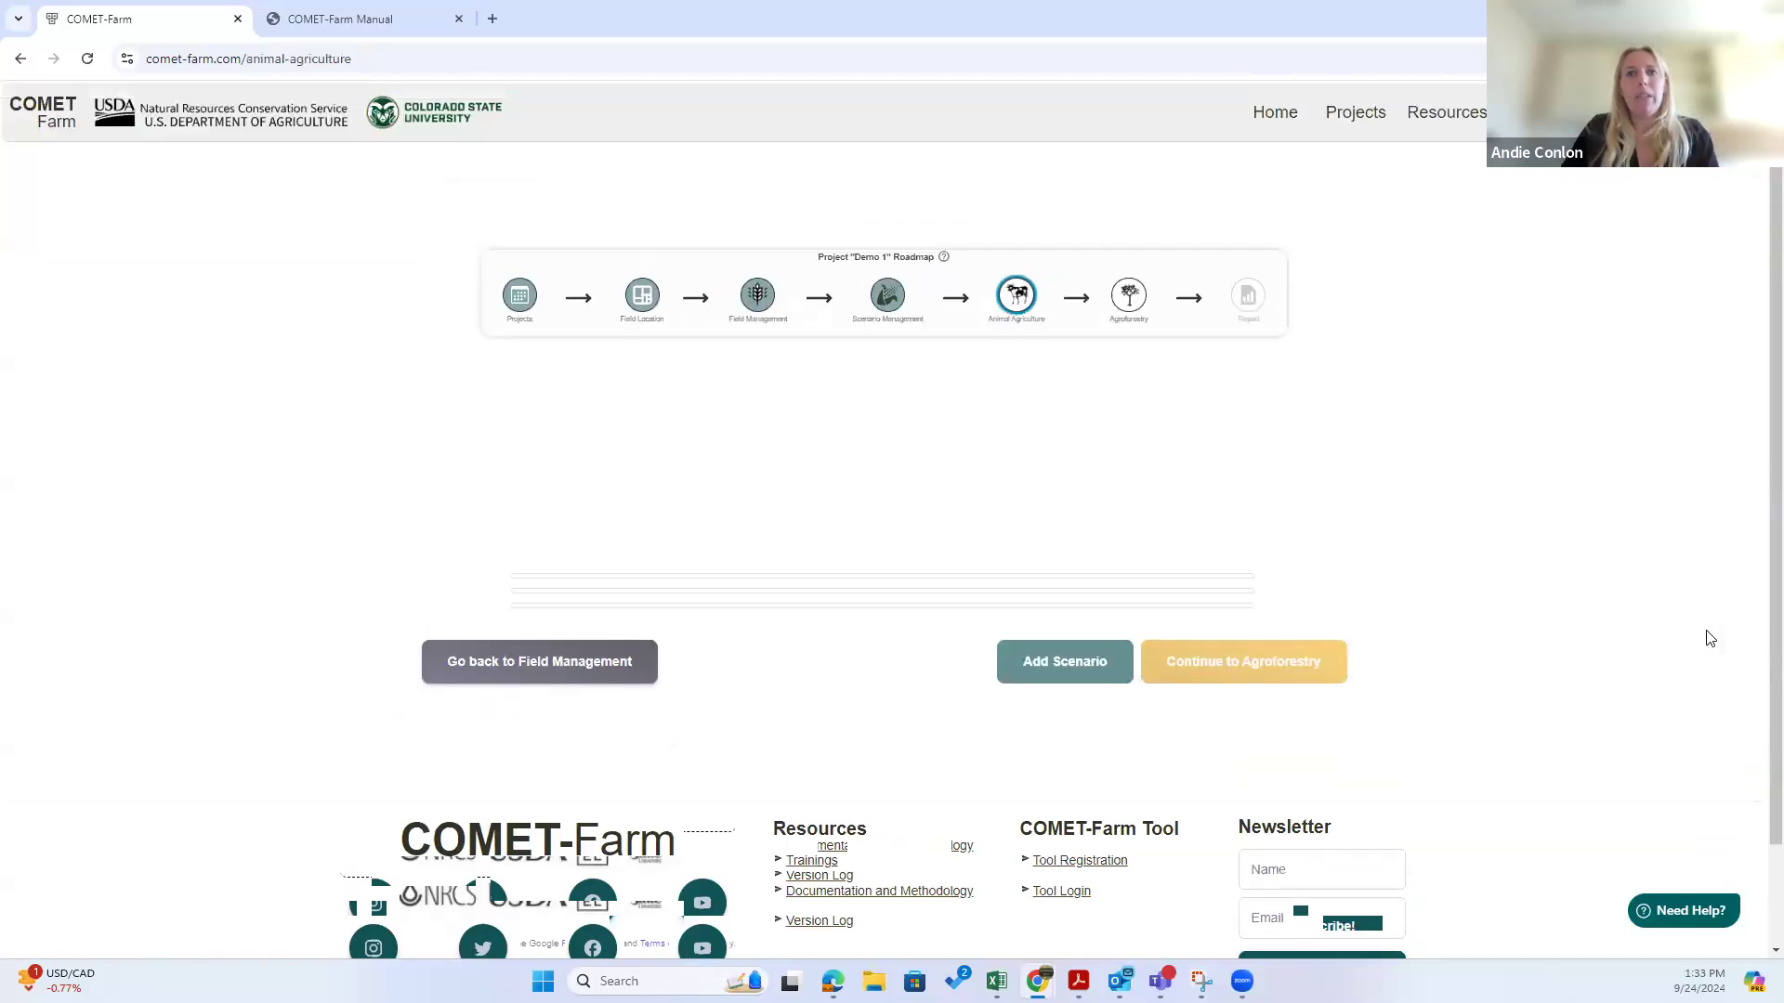
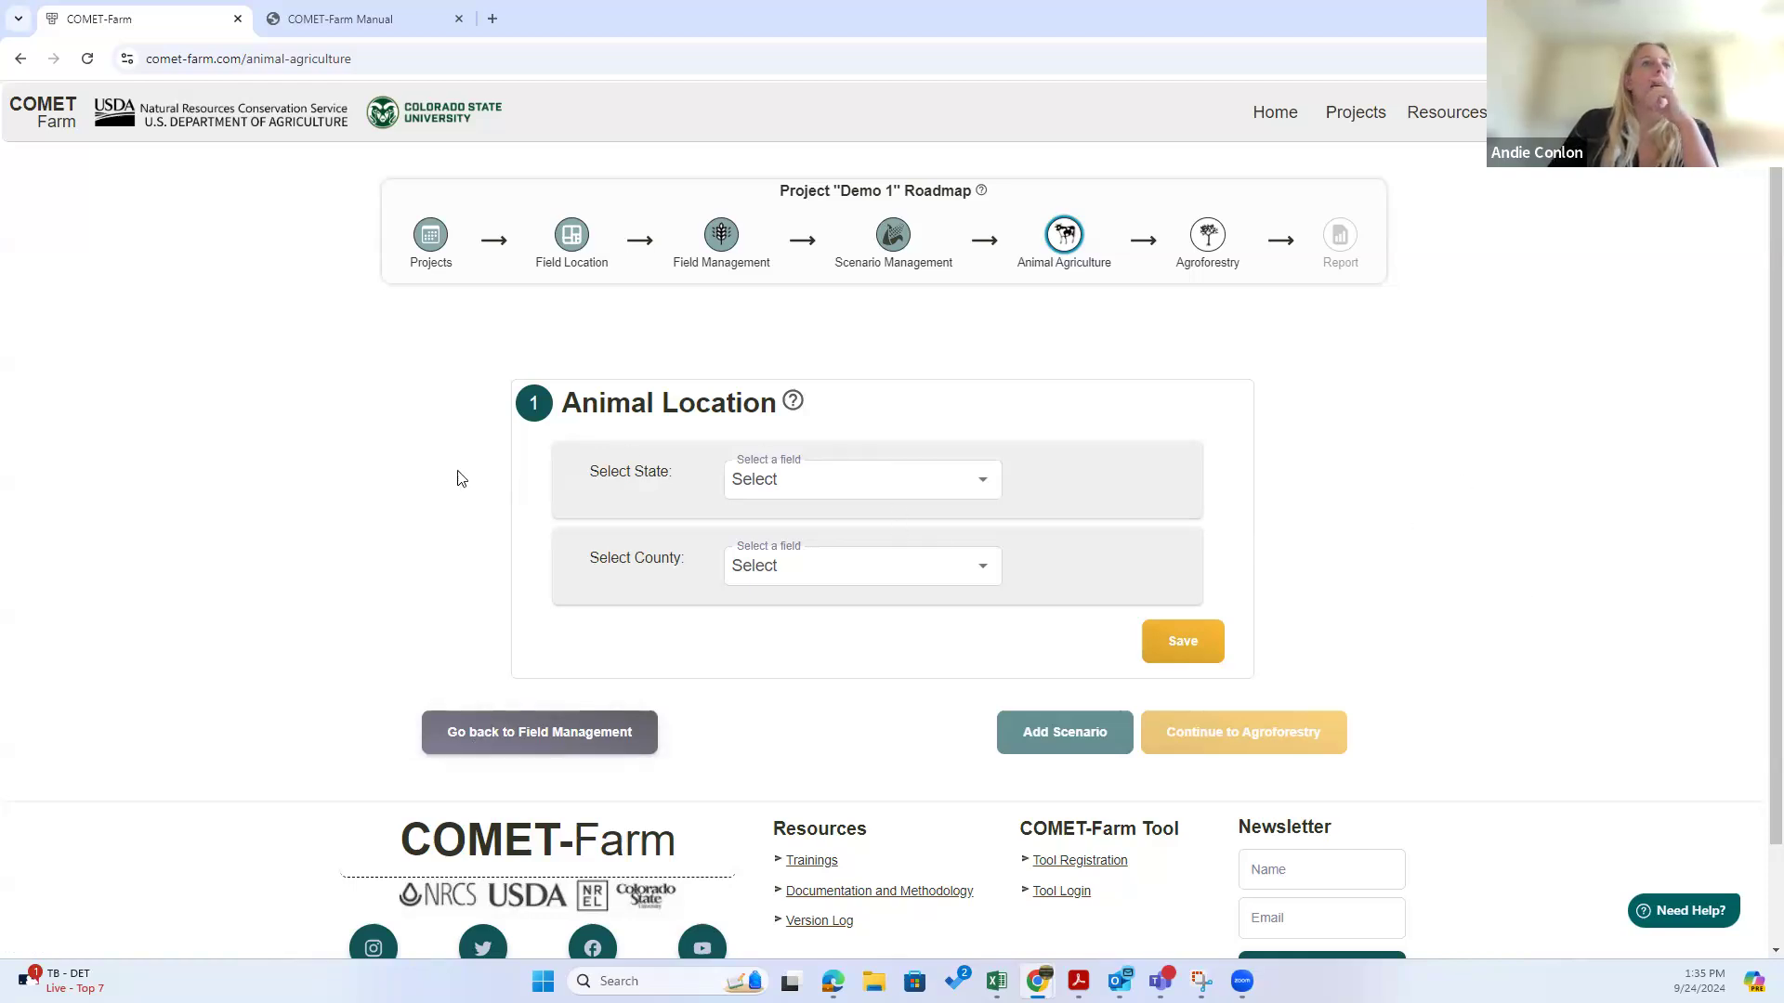
Step: Set the animal location to Larimer County, Colorado, and save it
scroll(337, 459, down, 1)
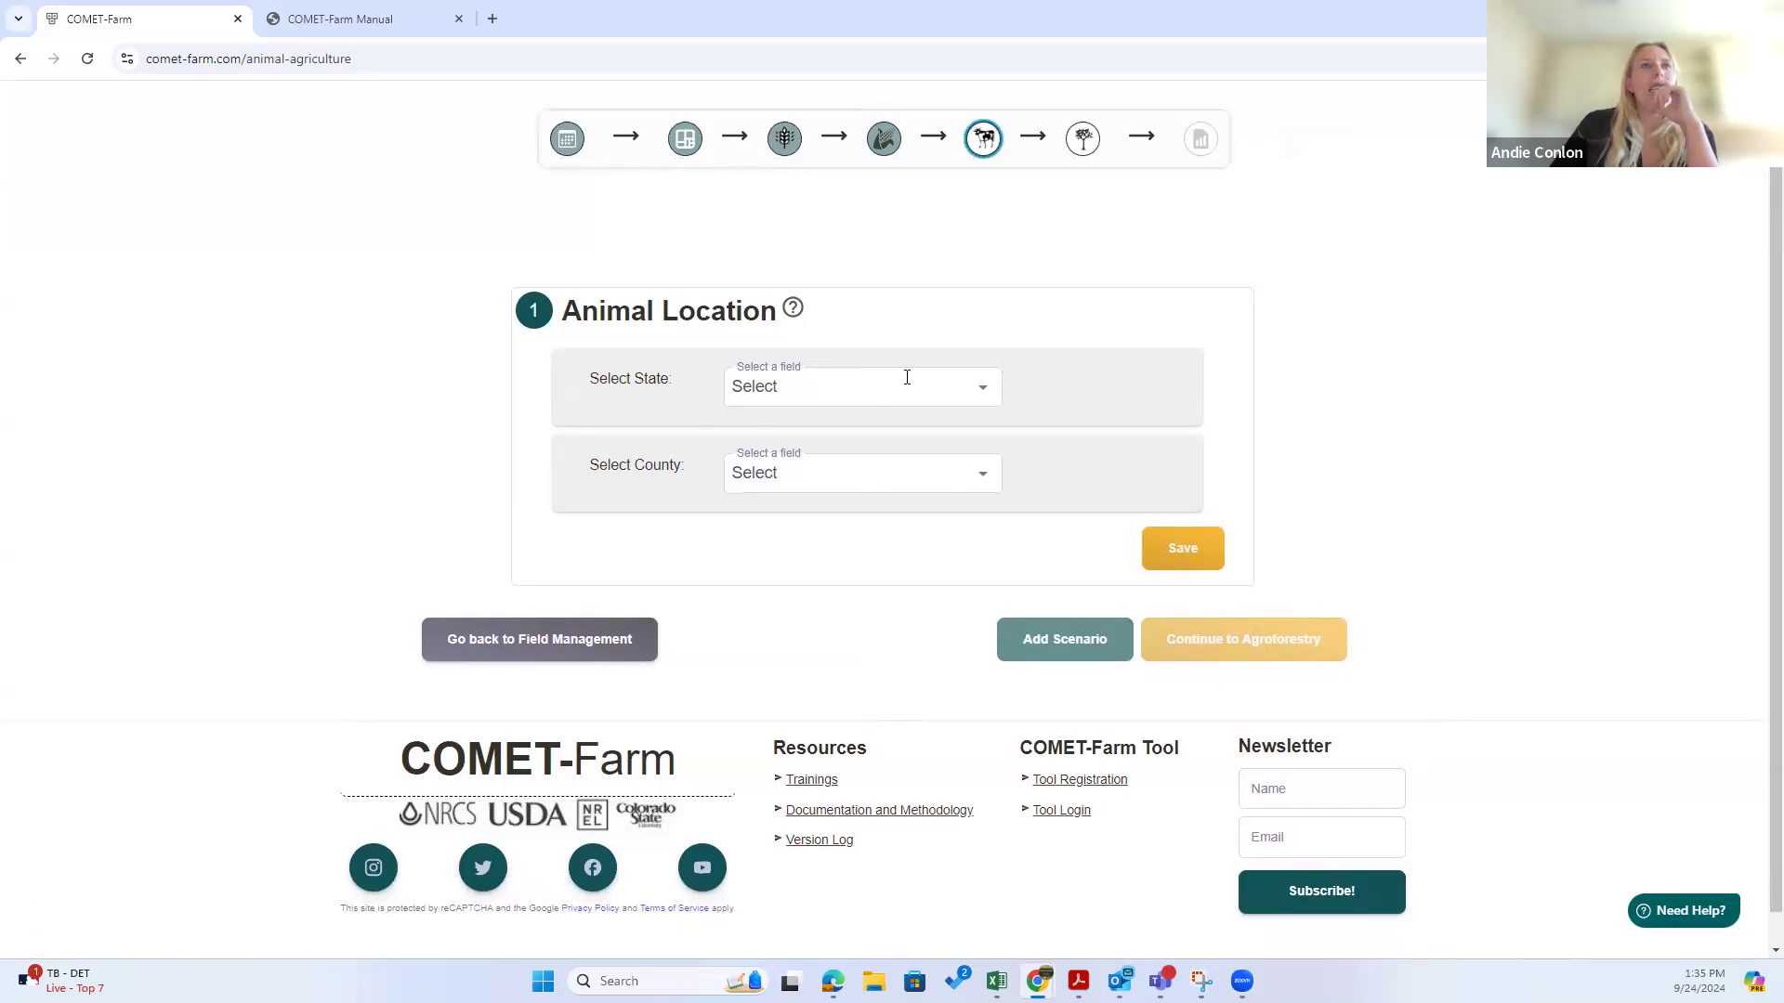
click(992, 394)
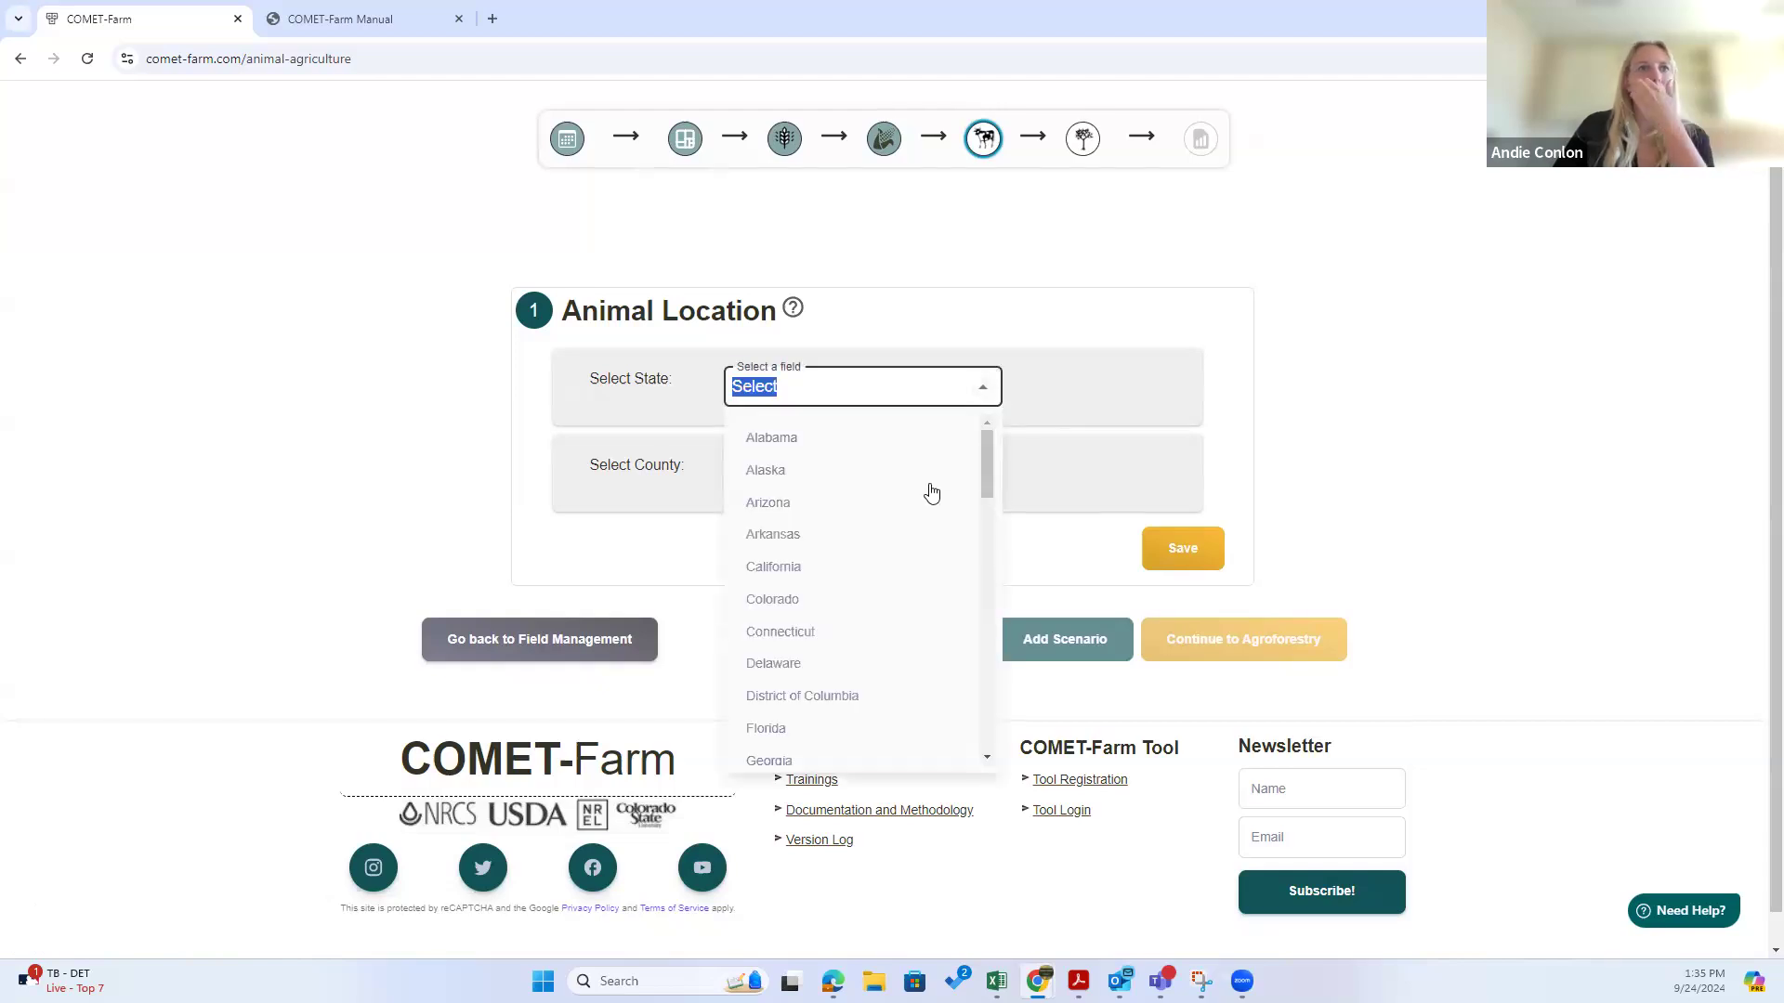
click(805, 598)
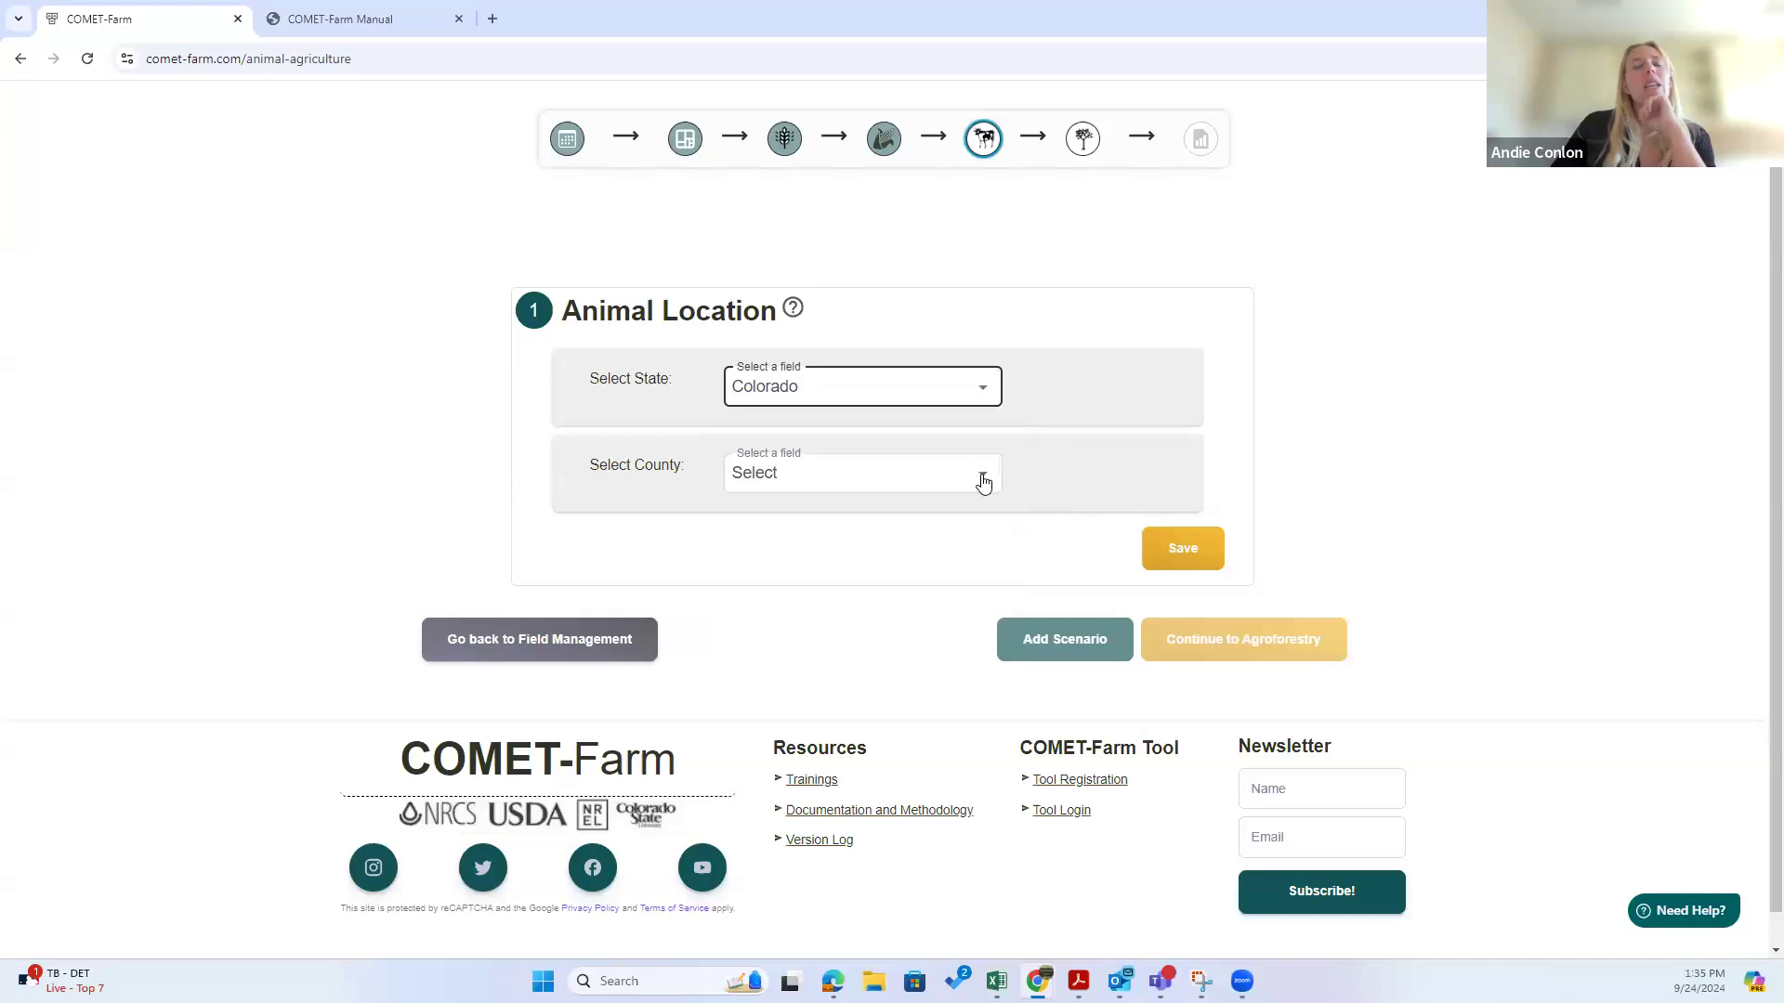
click(966, 481)
scroll(867, 655, down, 8)
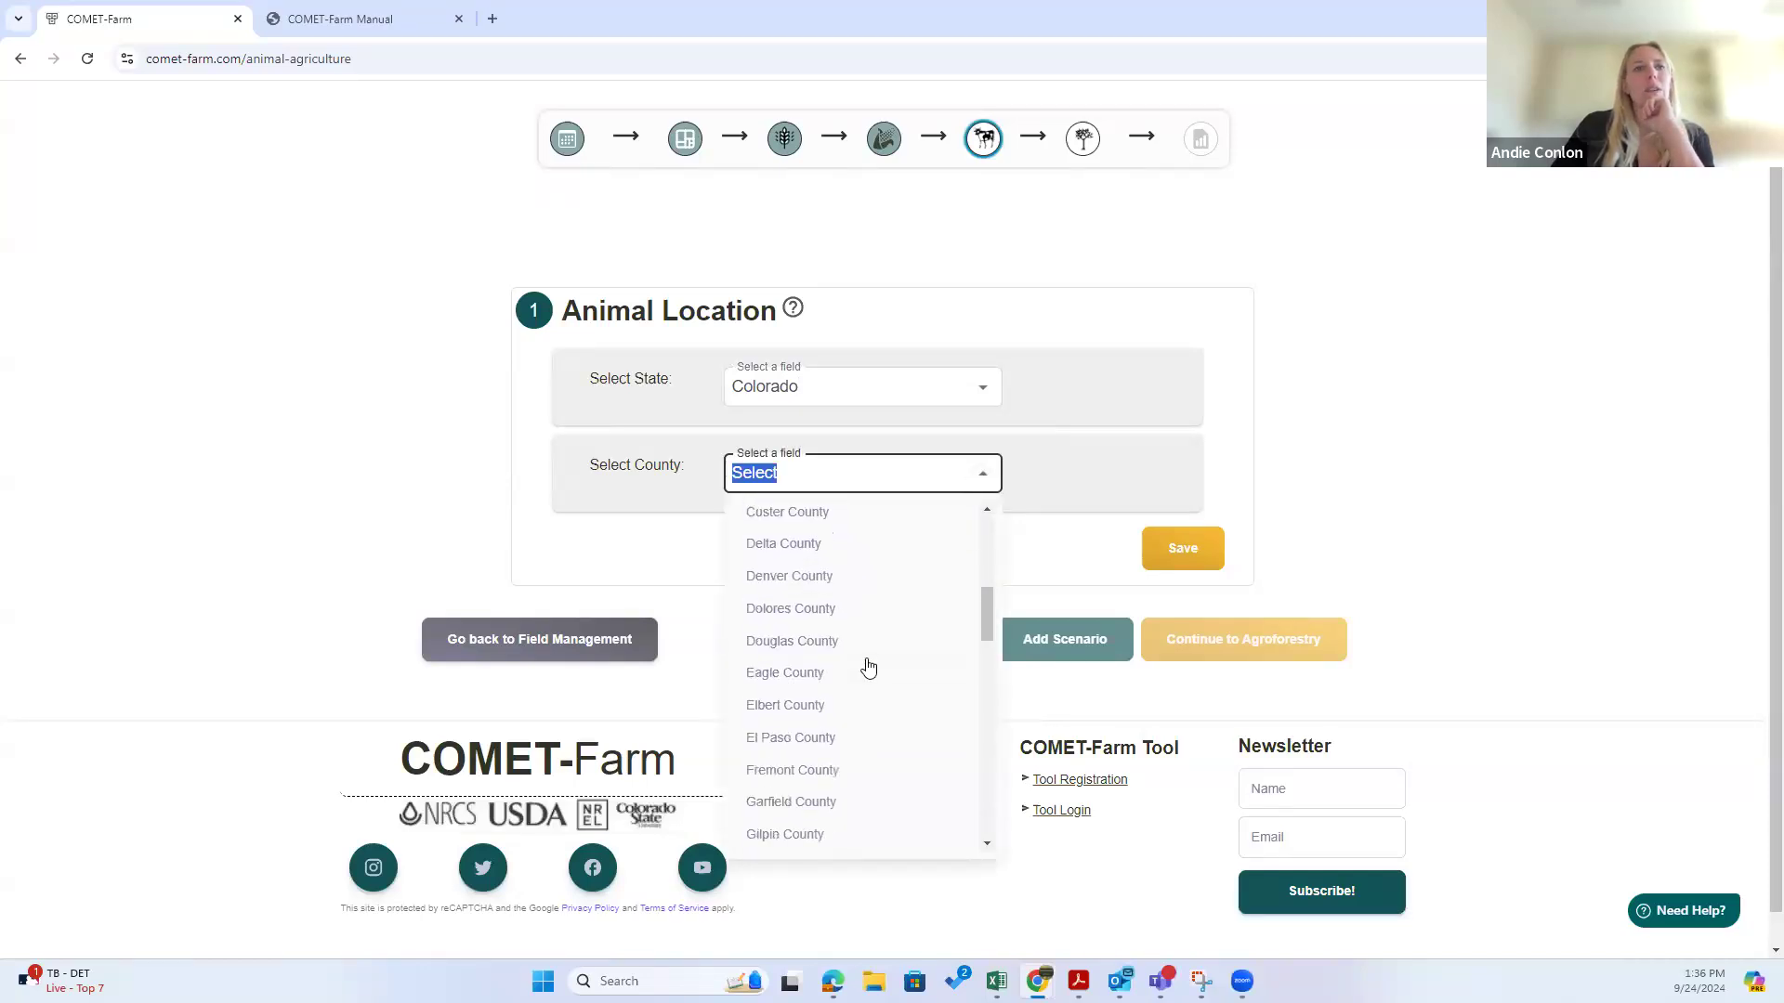
scroll(868, 665, down, 3)
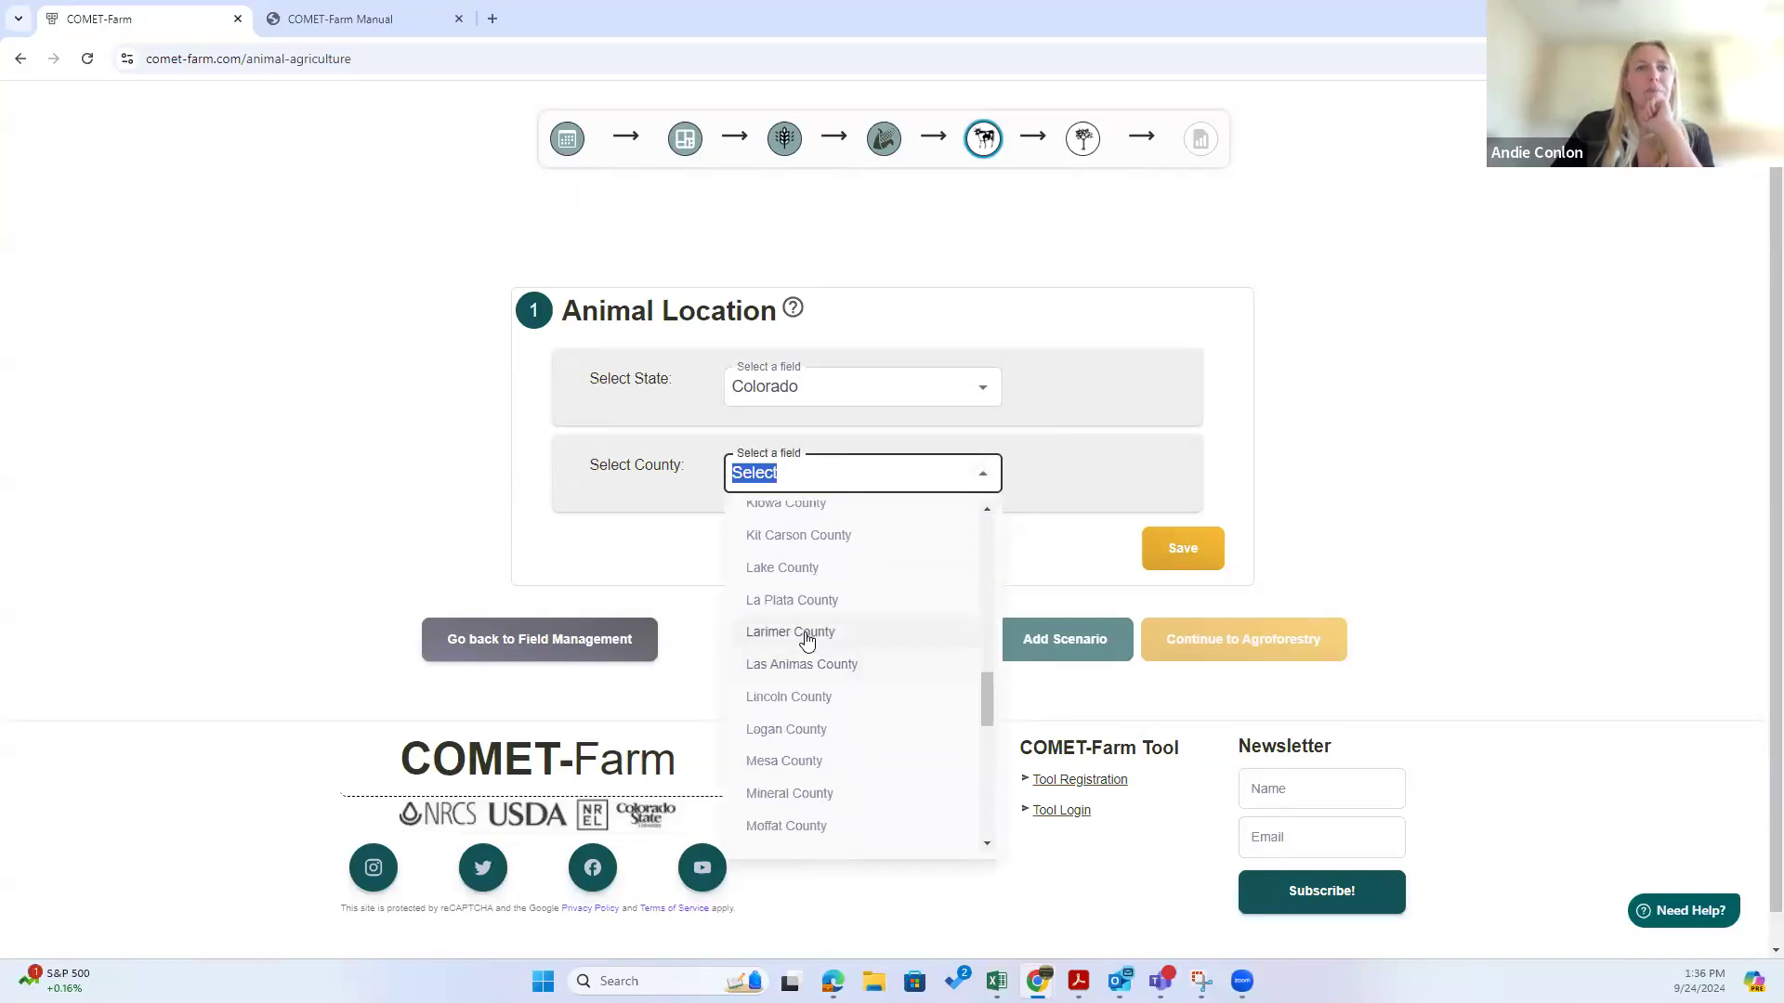
click(808, 631)
click(1310, 385)
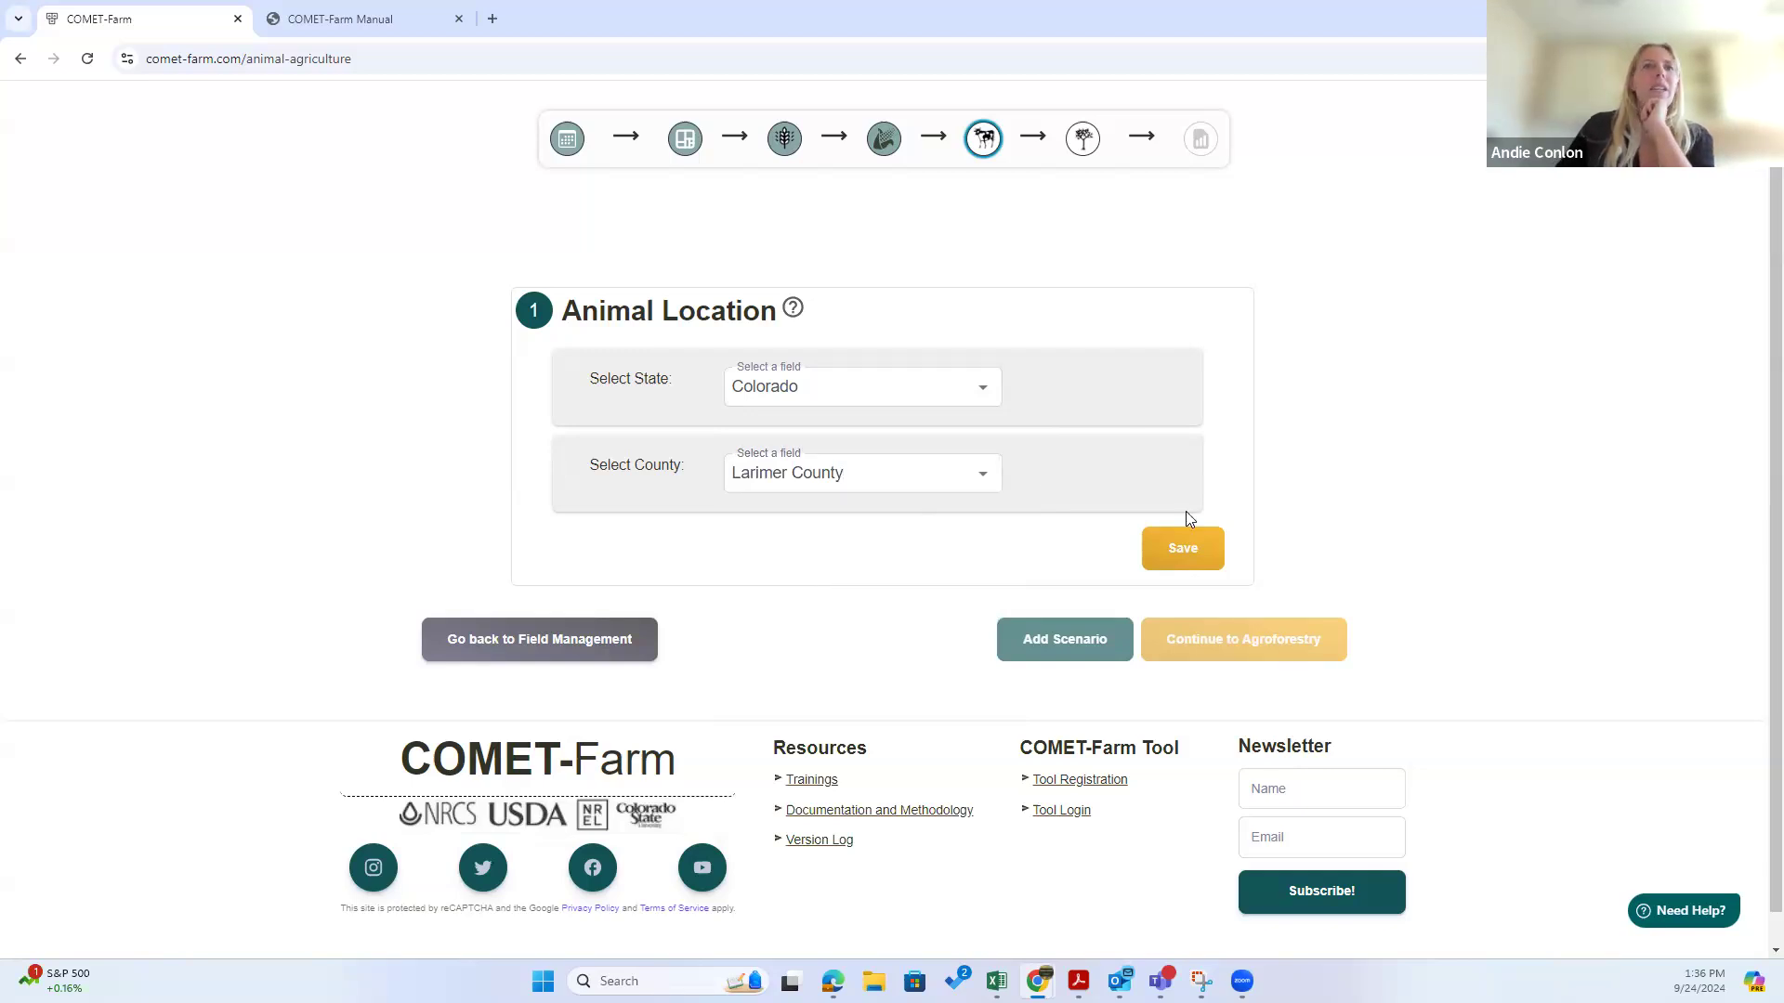
click(1174, 552)
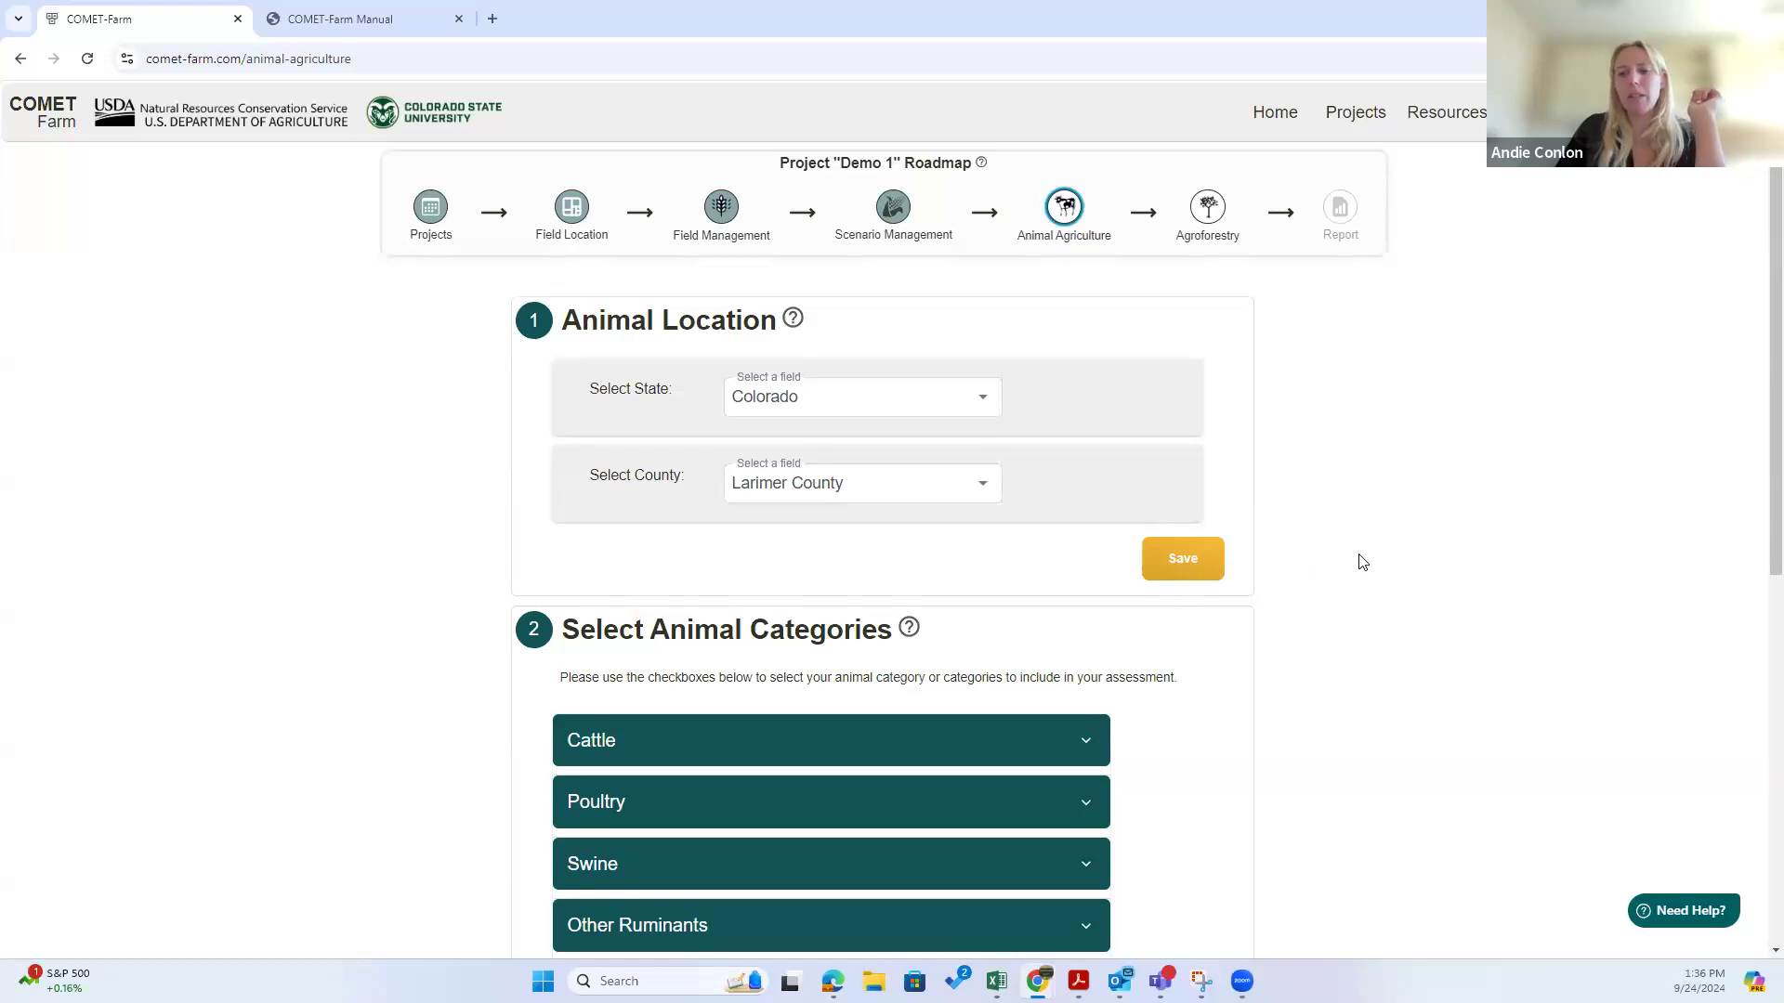
Step: Include Dairy-Heifer Replacements from the cattle categories in the assessment
scroll(1349, 591, down, 3)
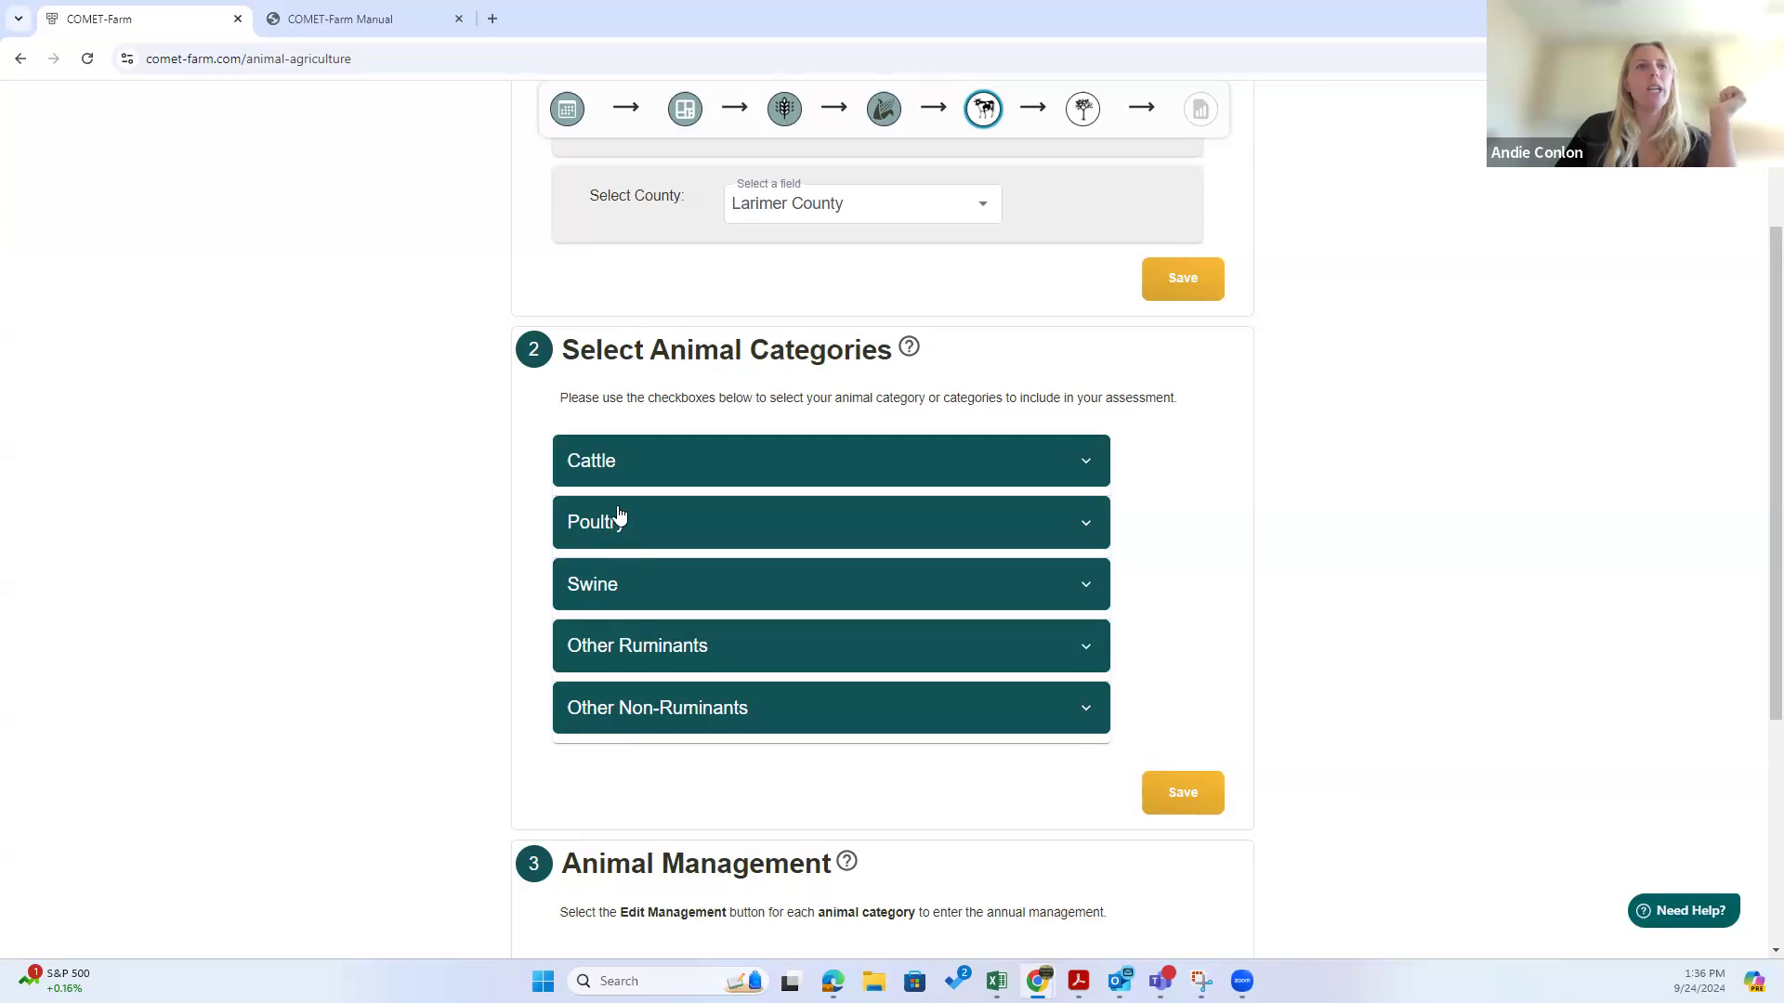
click(621, 466)
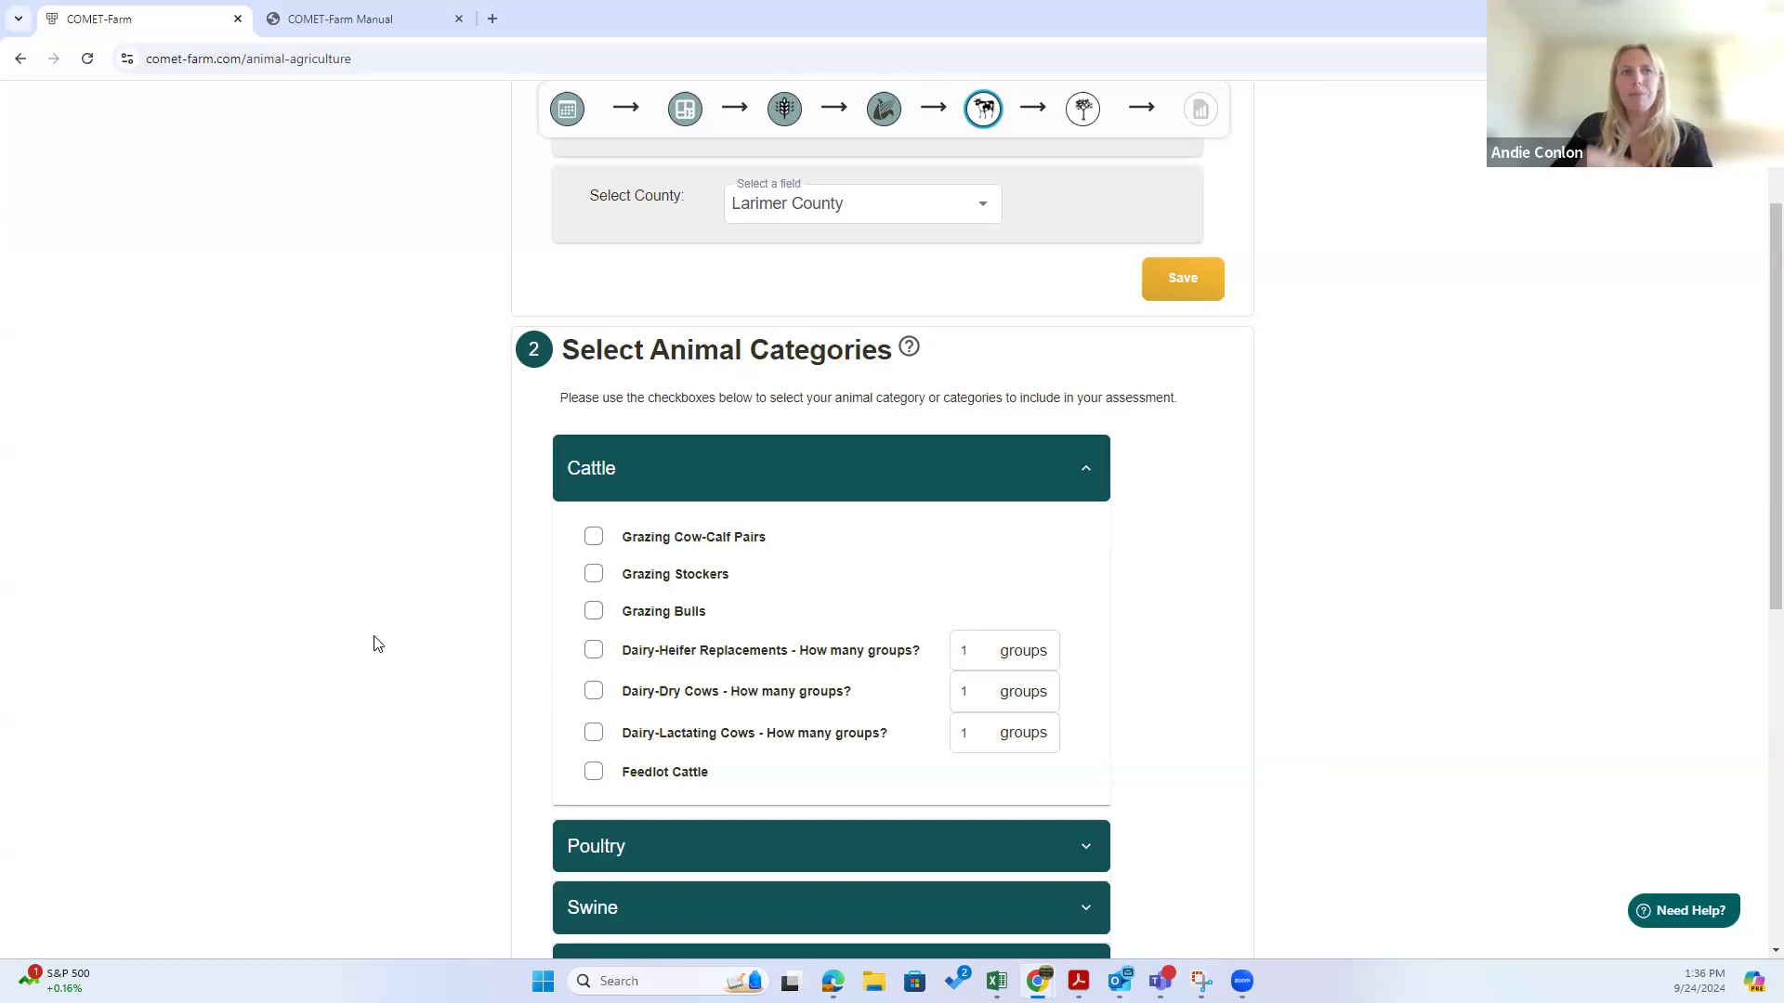
scroll(394, 637, down, 1)
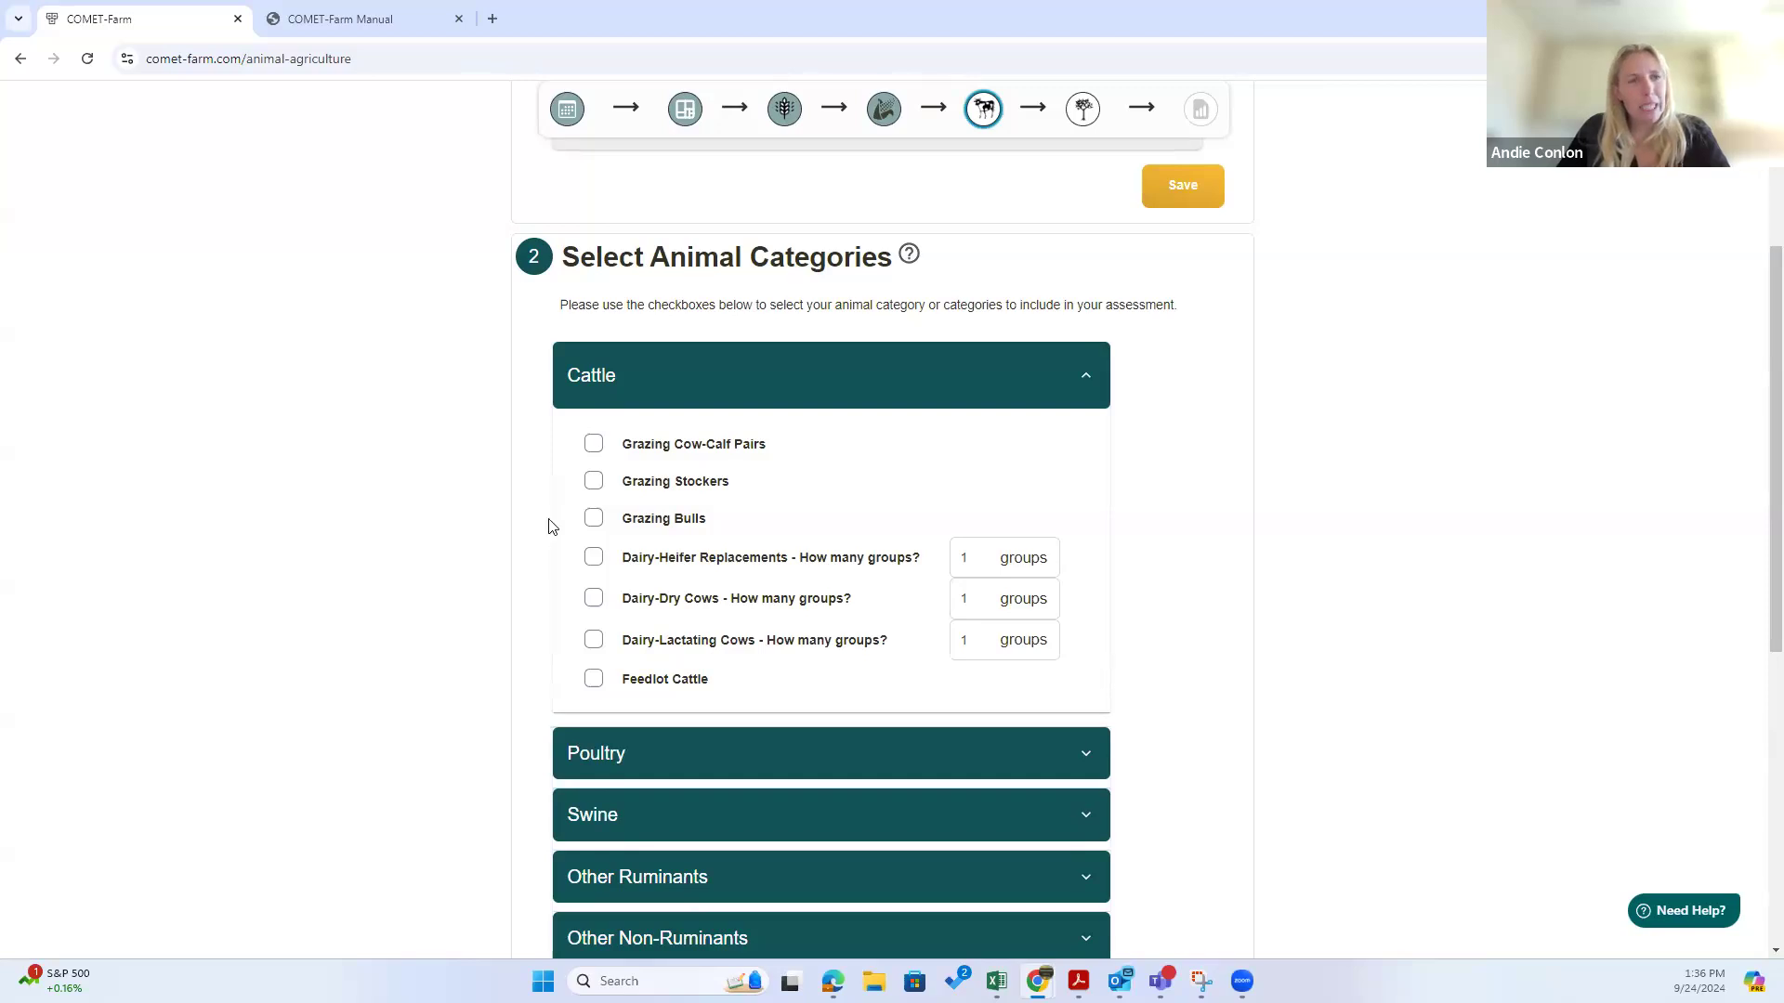
click(594, 559)
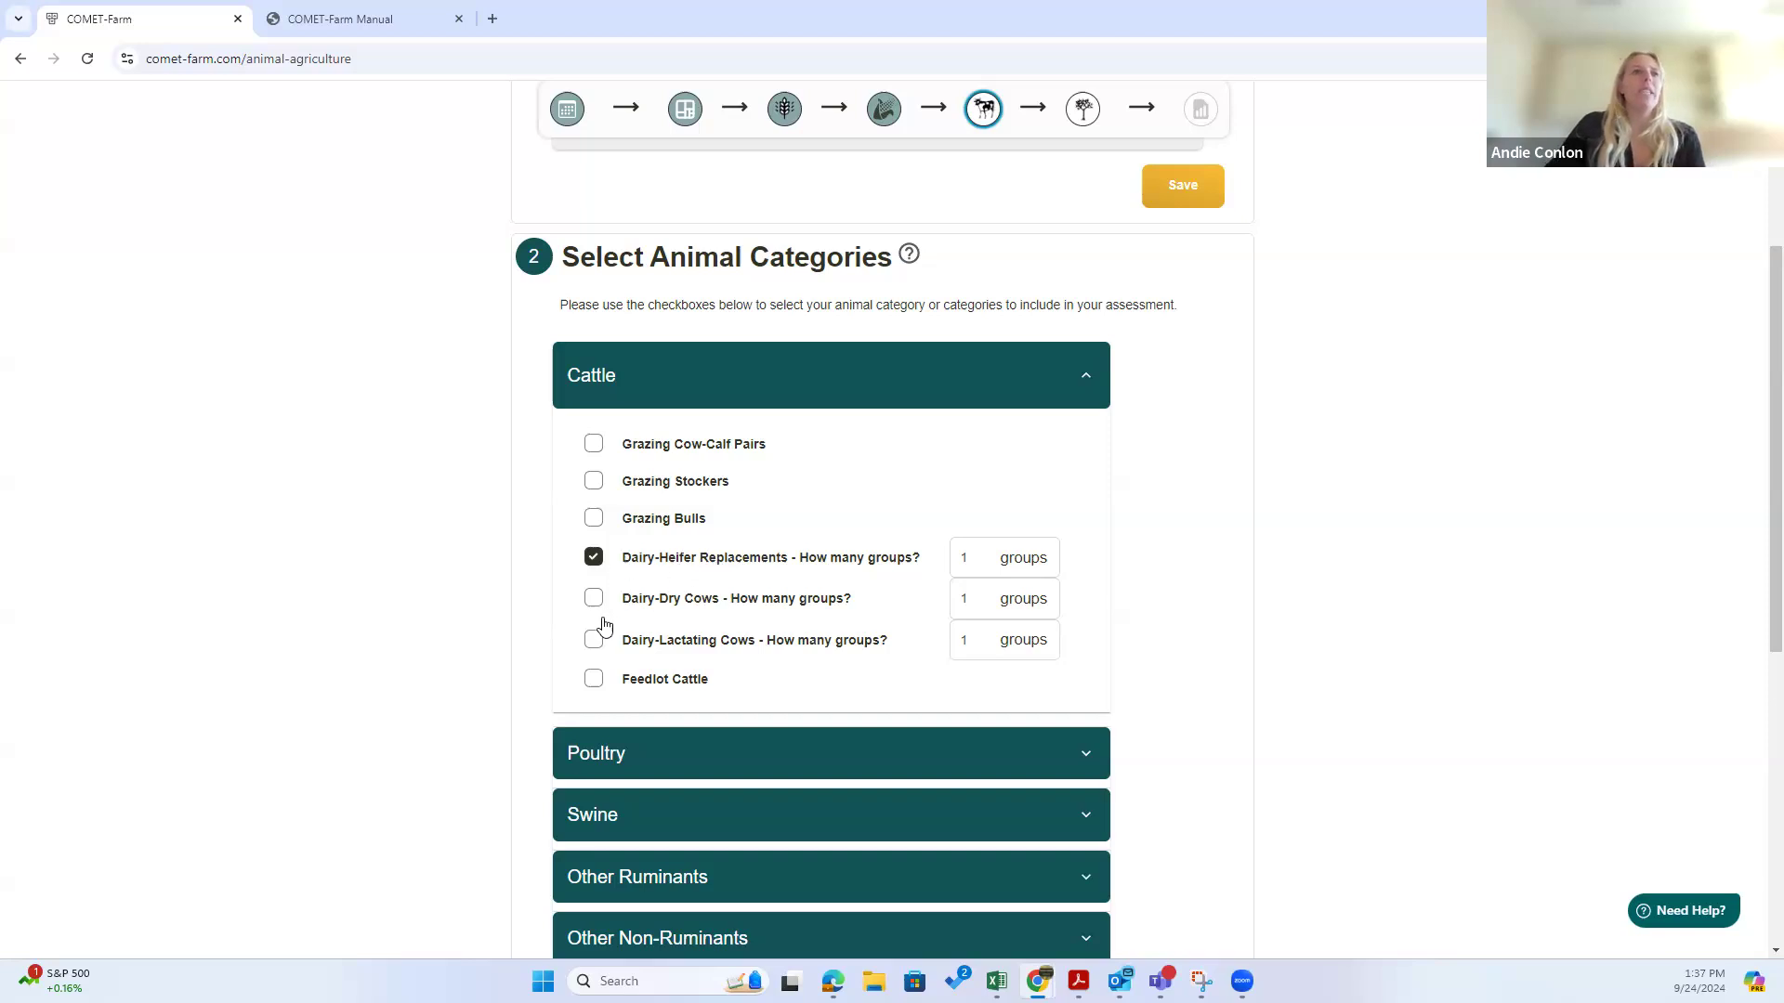
click(975, 554)
click(975, 554)
double_click(1042, 560)
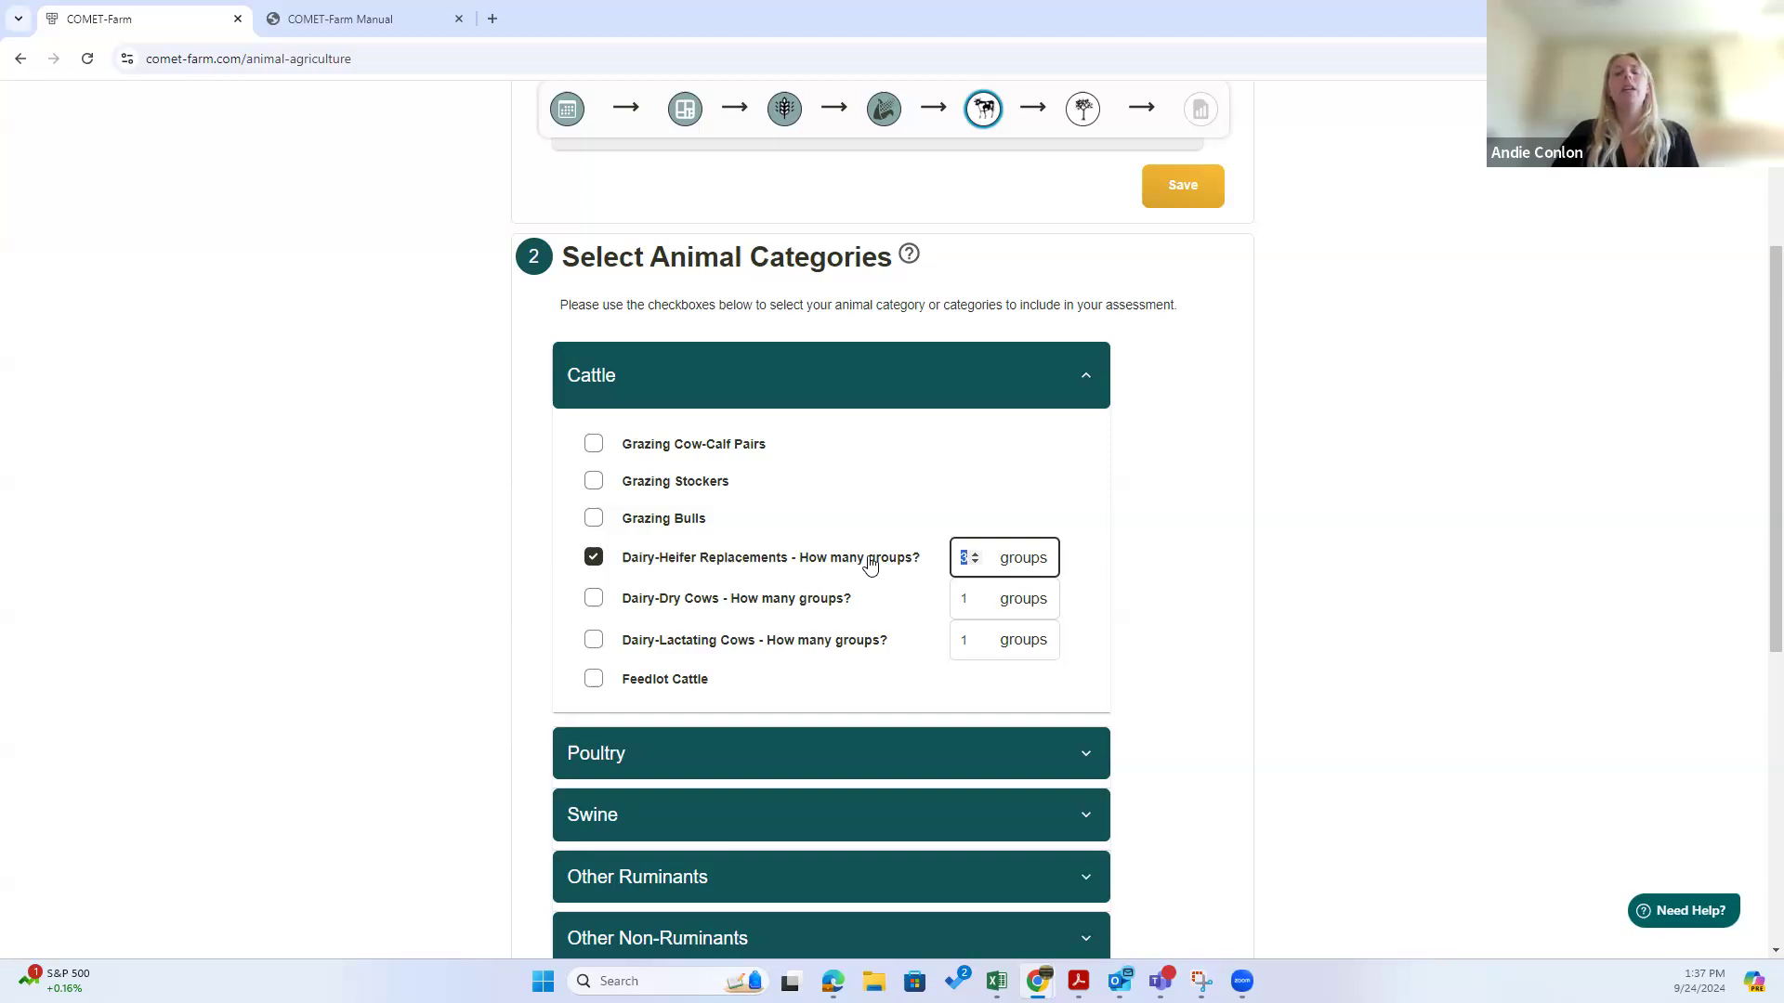
click(977, 563)
click(1152, 586)
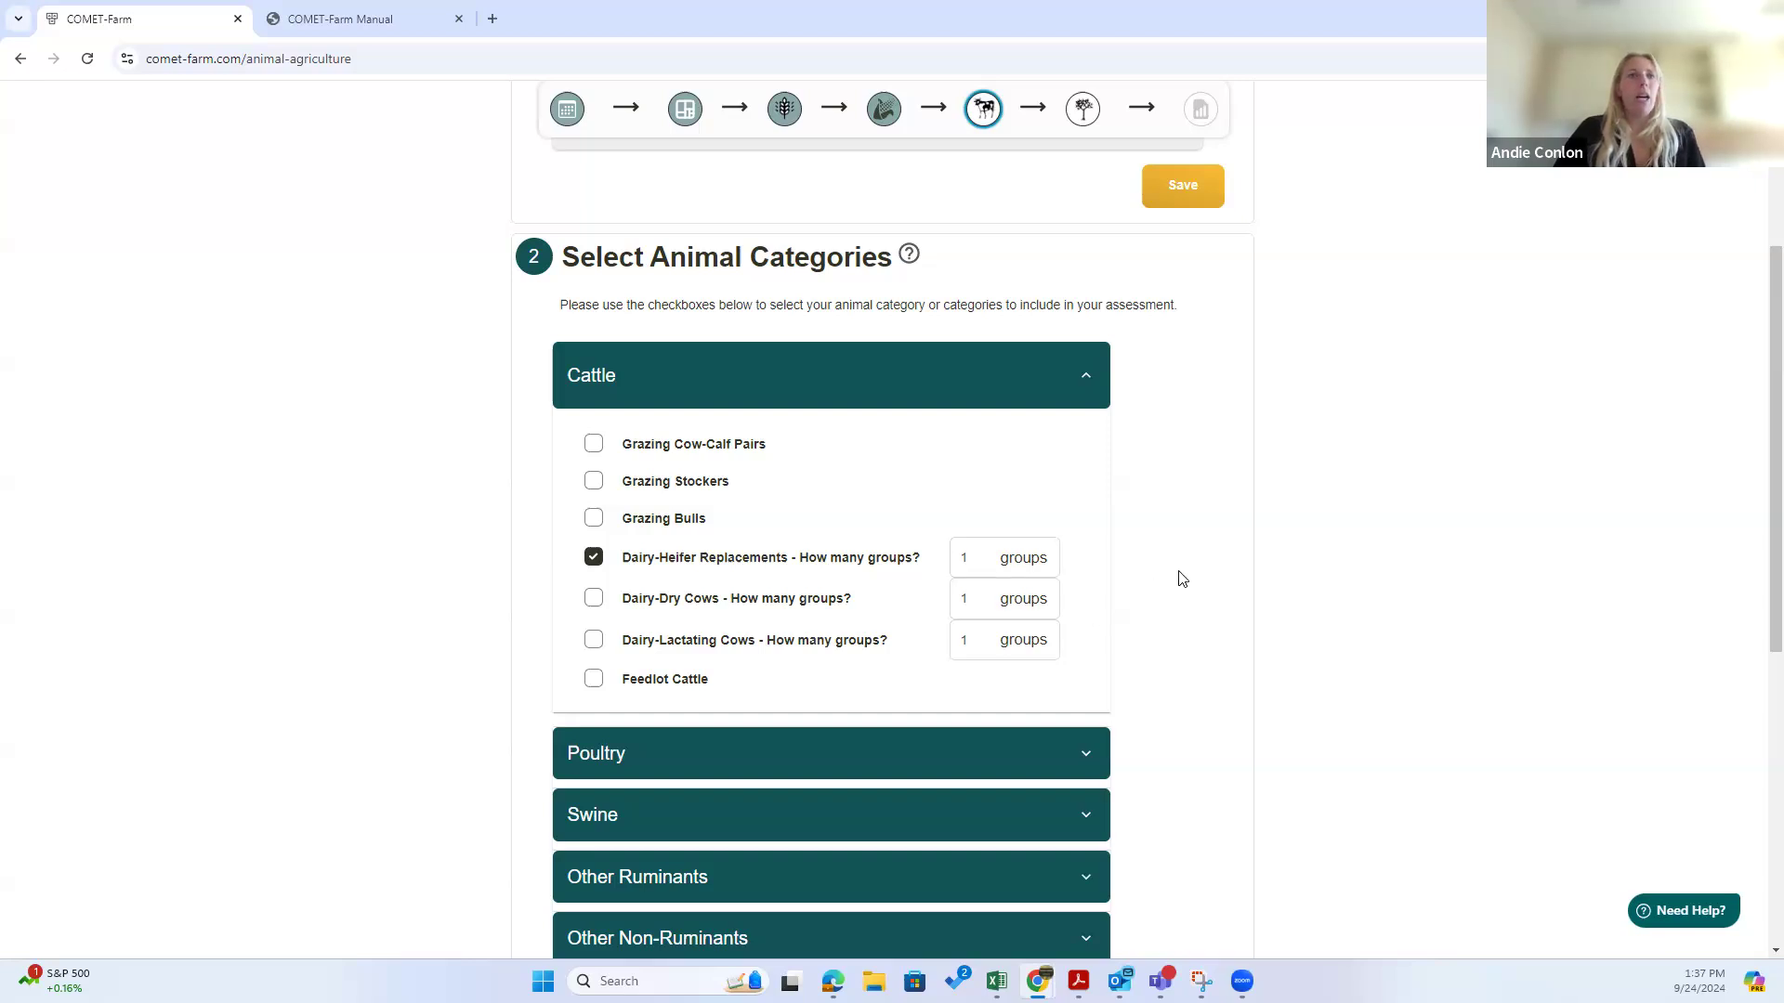
Step: Set Dairy-Heifer Replacements to 2 groups, save the animal categories and dismiss the dairy demo project information
click(974, 555)
click(1152, 569)
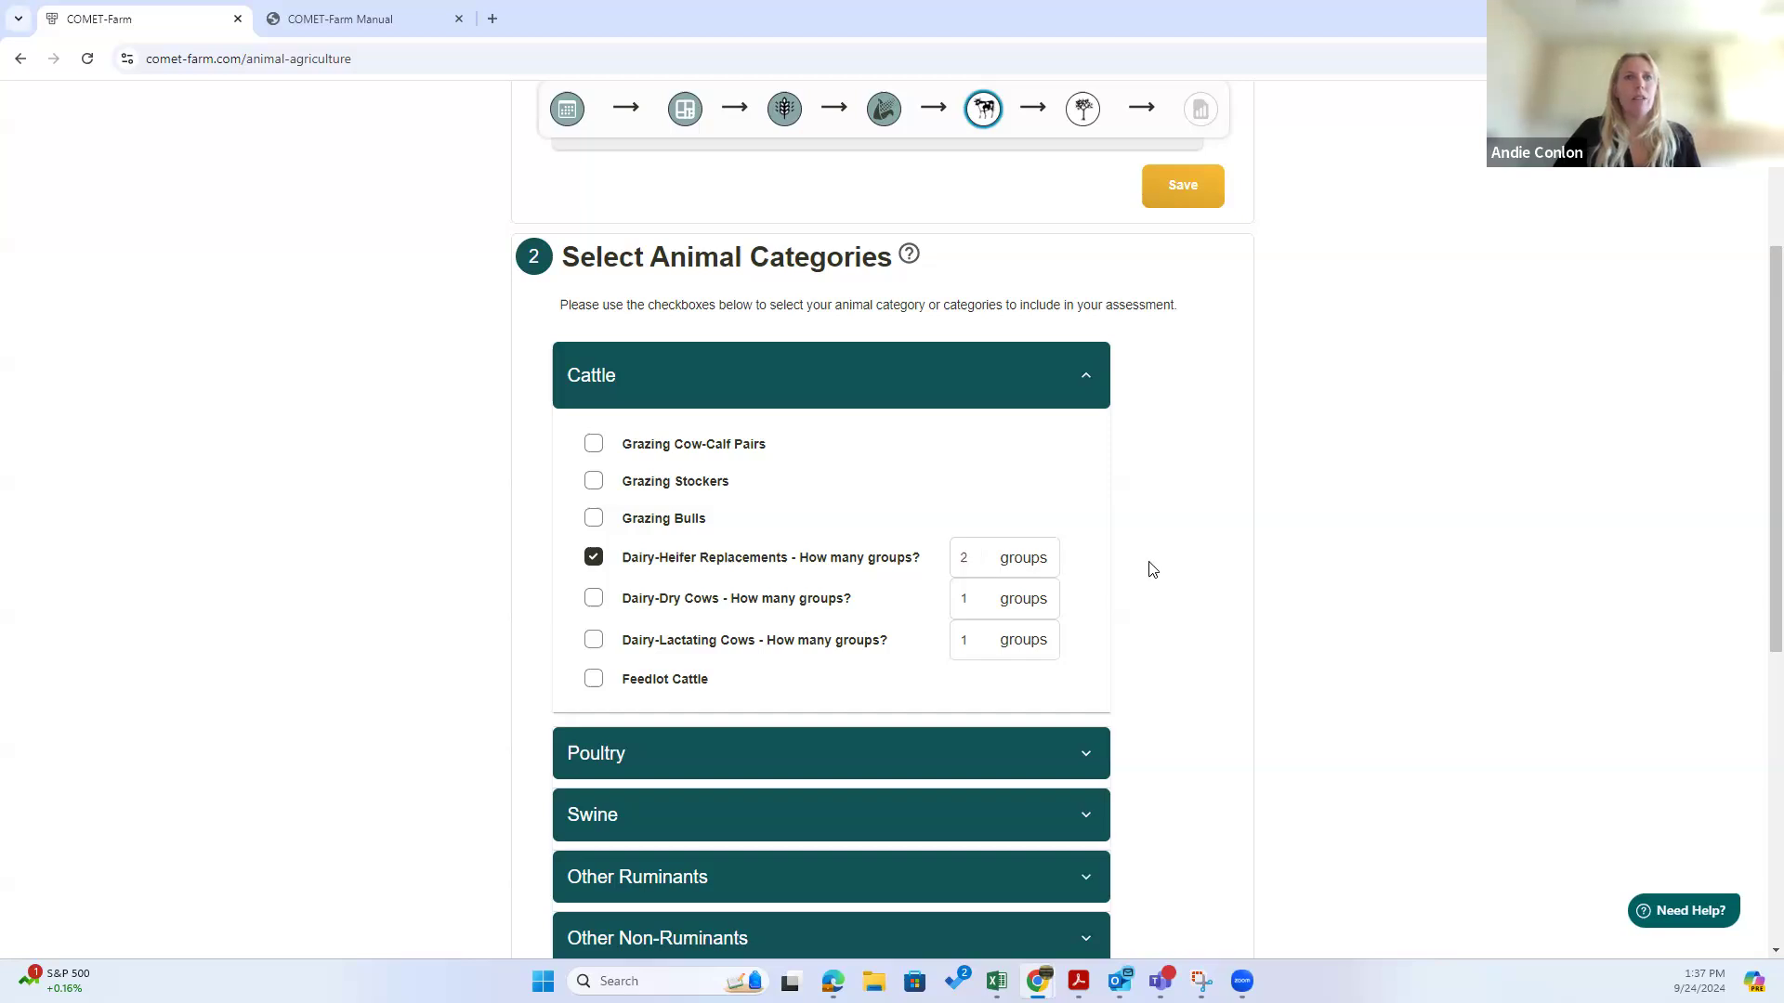
scroll(1152, 569, down, 3)
click(1201, 762)
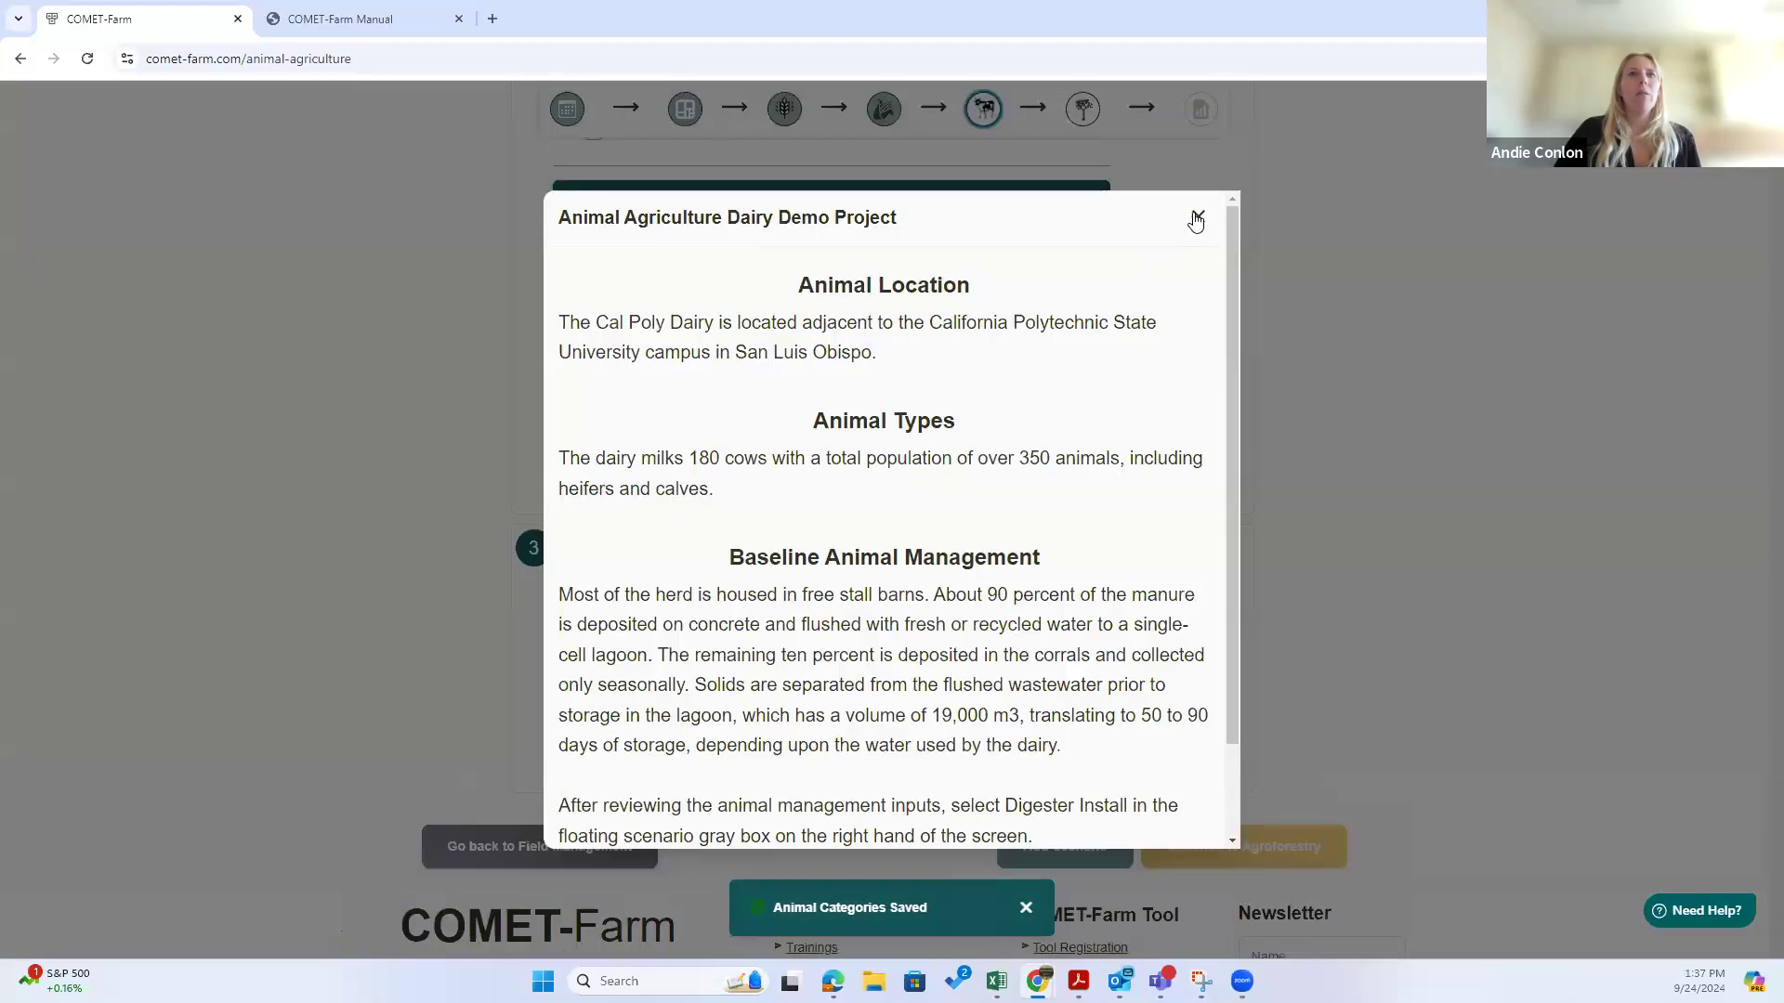
click(1199, 219)
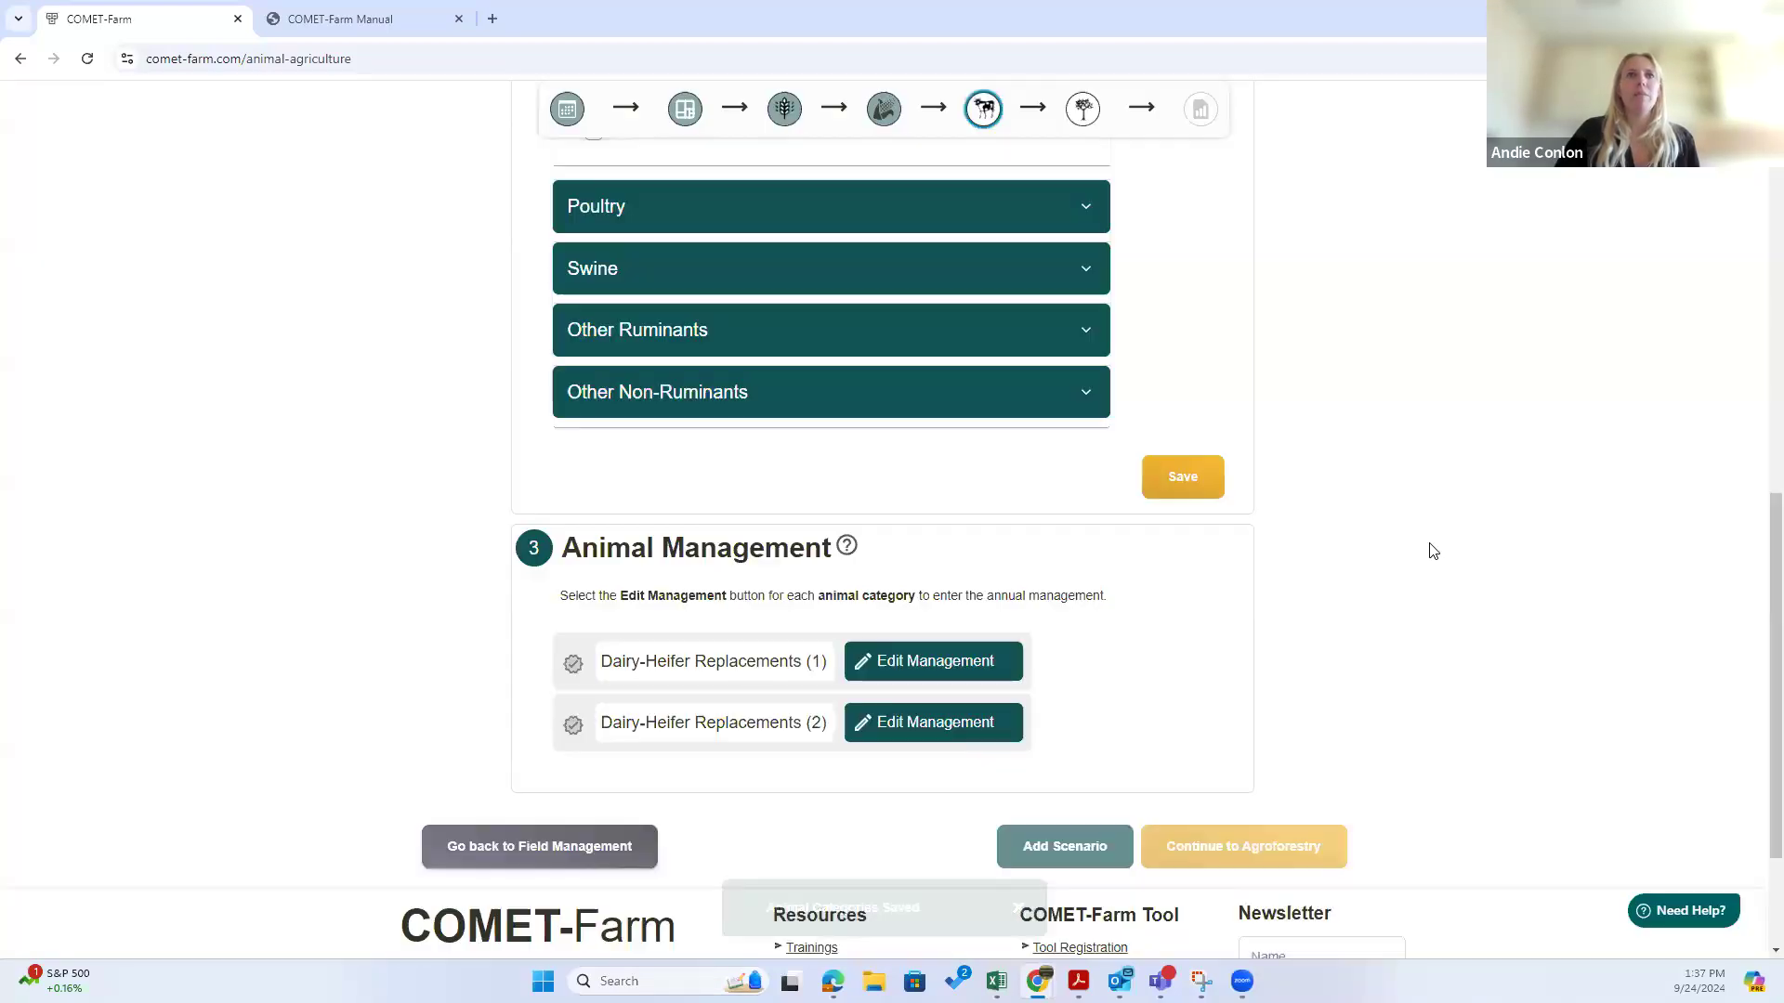
Step: Set Dairy-Heifer Replacements to 1 group and save the animal categories again
scroll(1433, 480, down, 1)
scroll(1434, 480, down, 1)
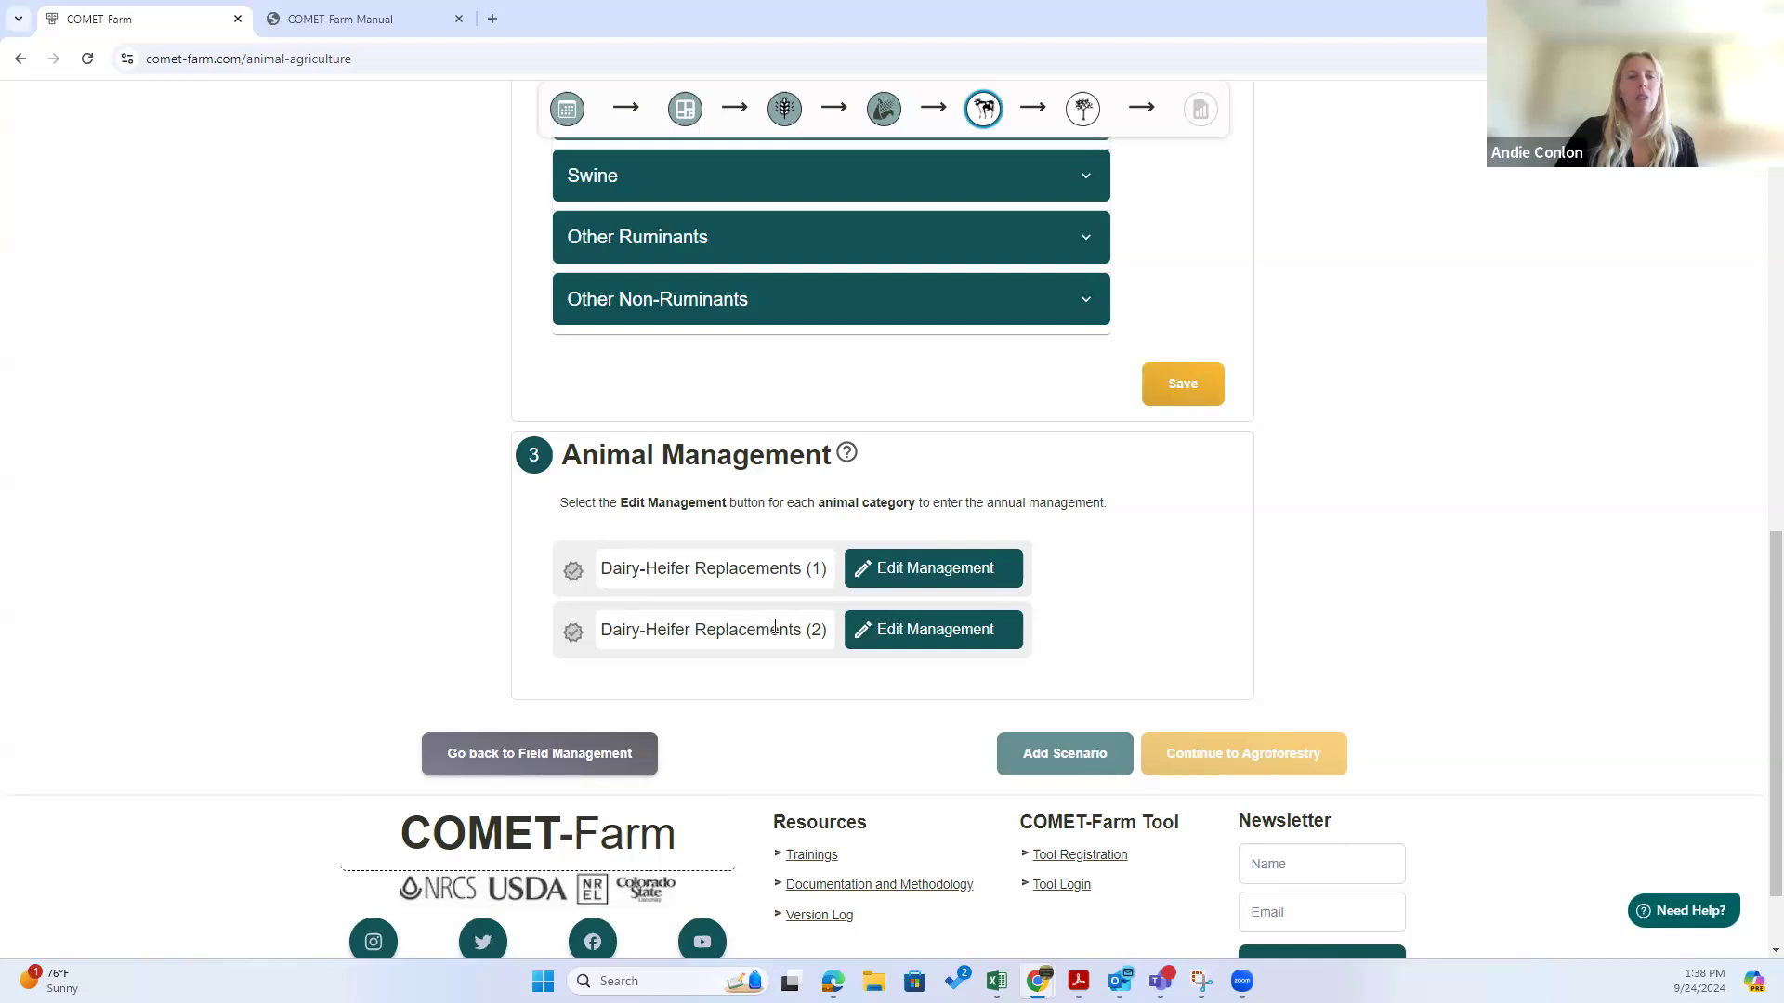
scroll(806, 630, up, 4)
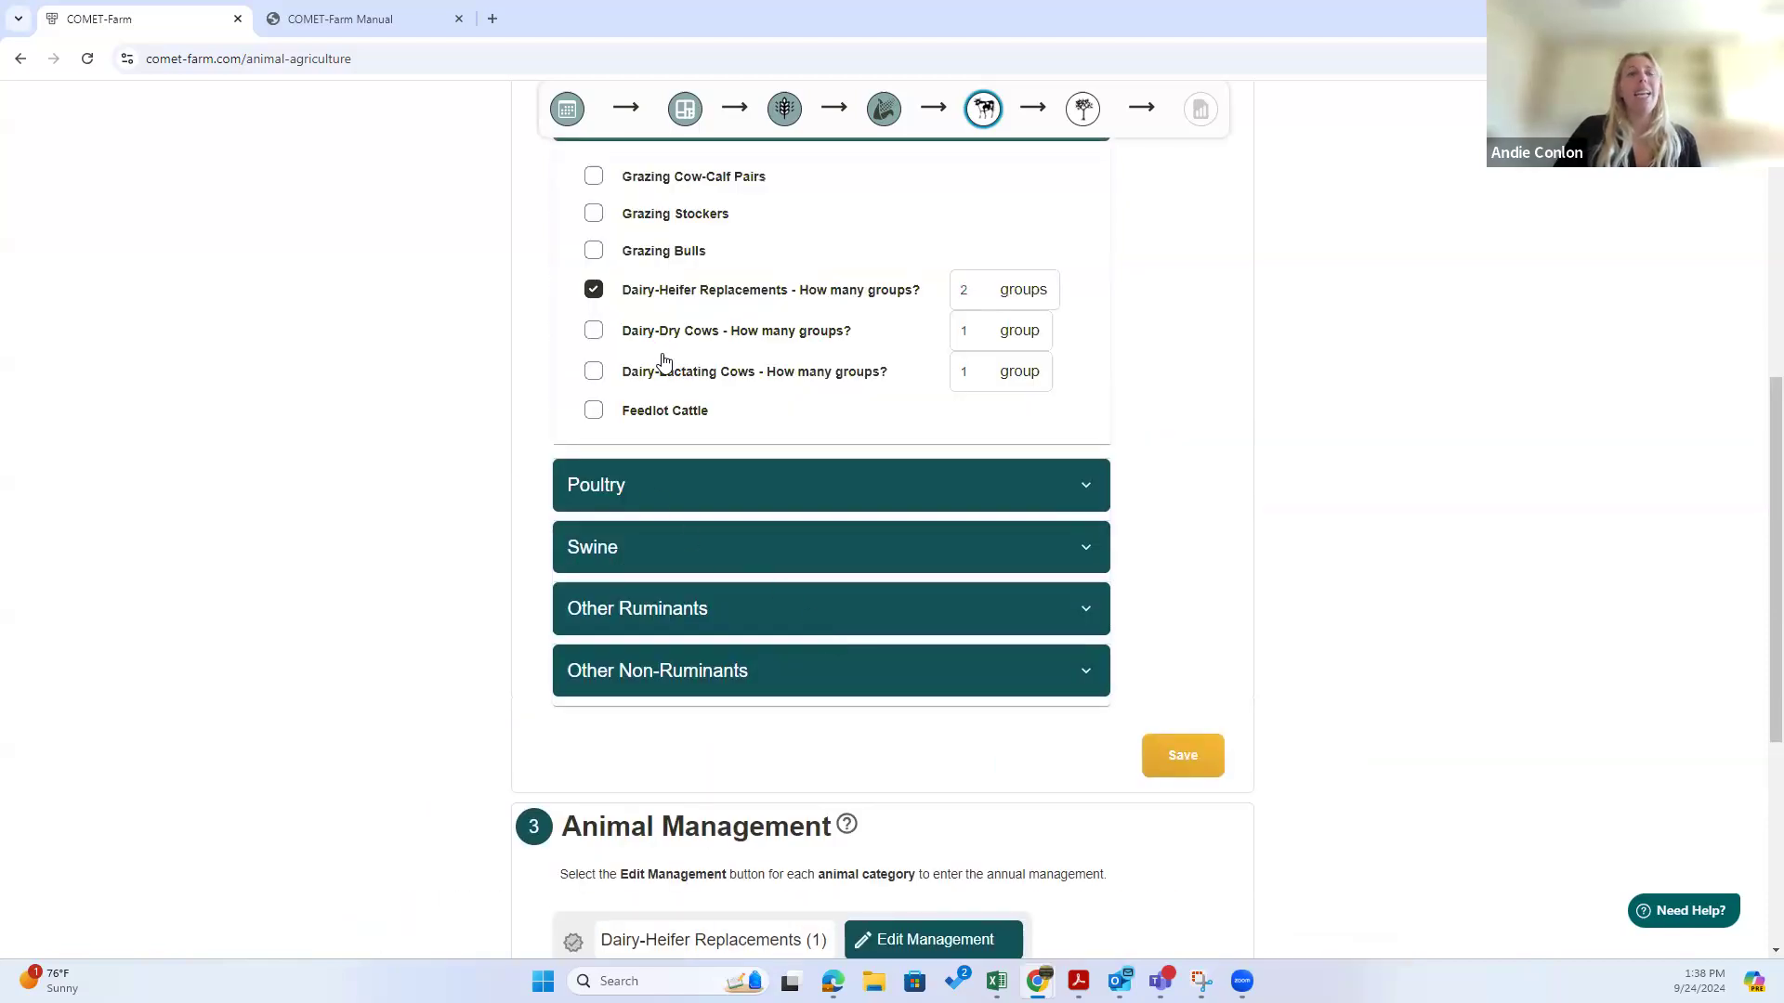
click(975, 295)
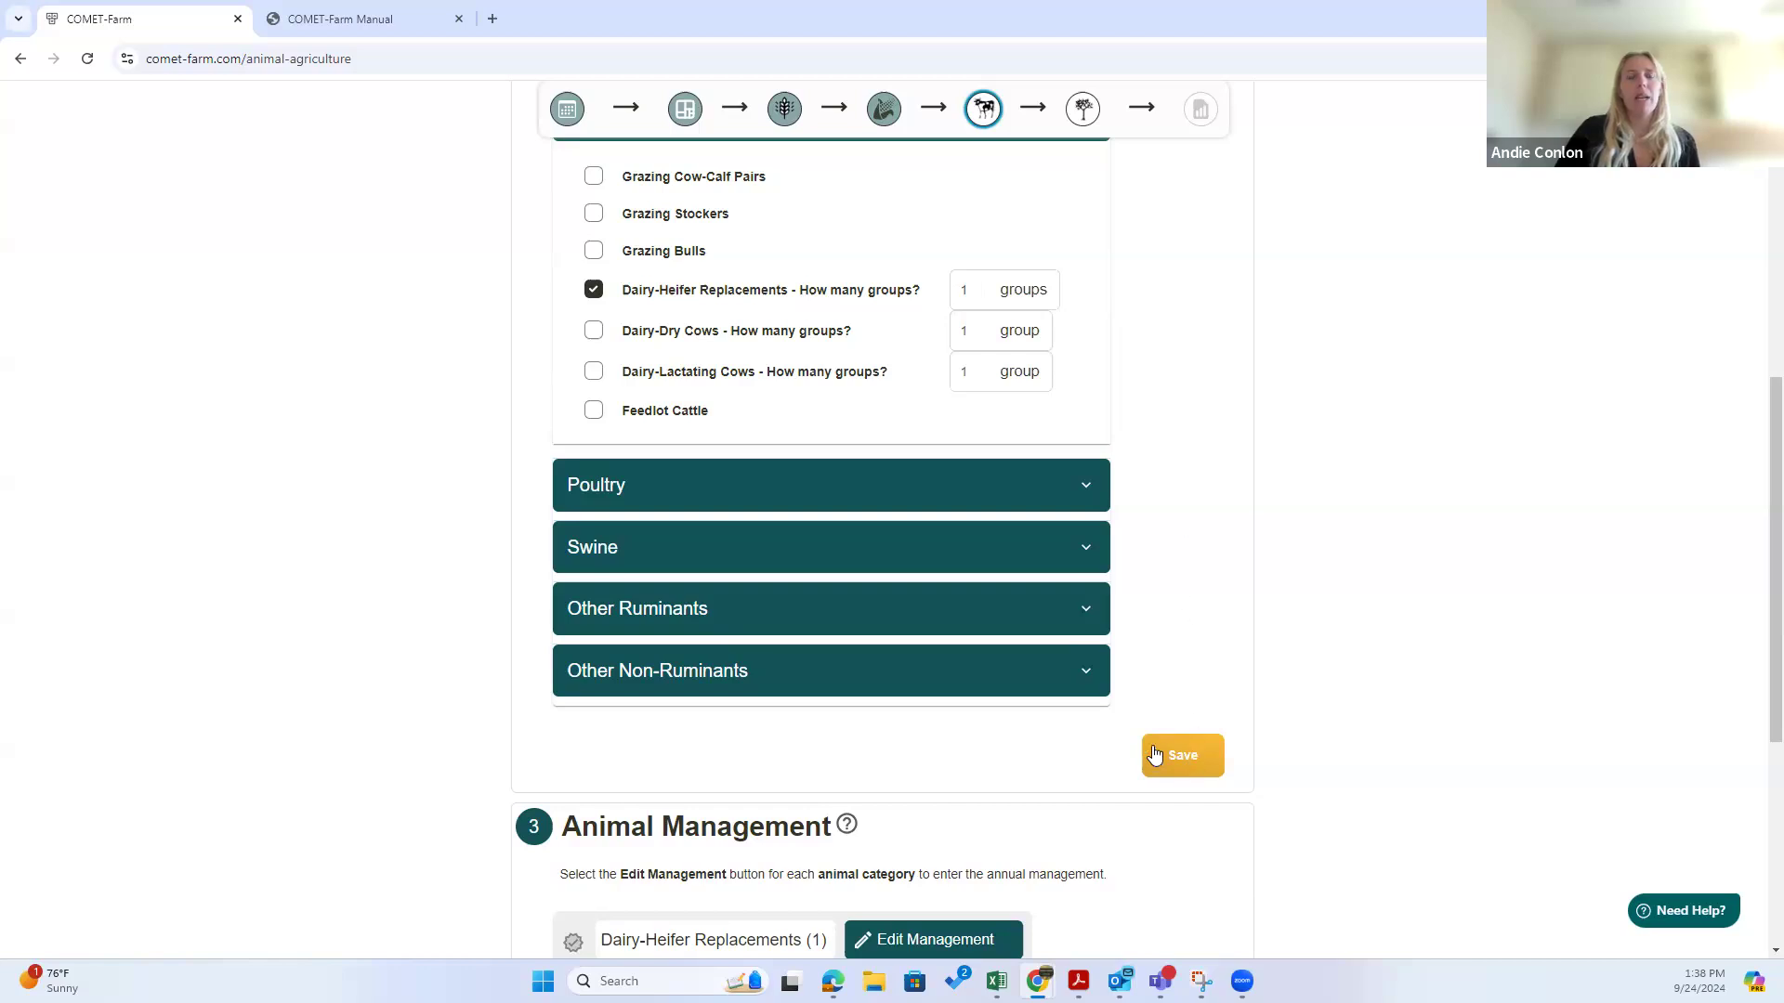
scroll(1155, 754, down, 1)
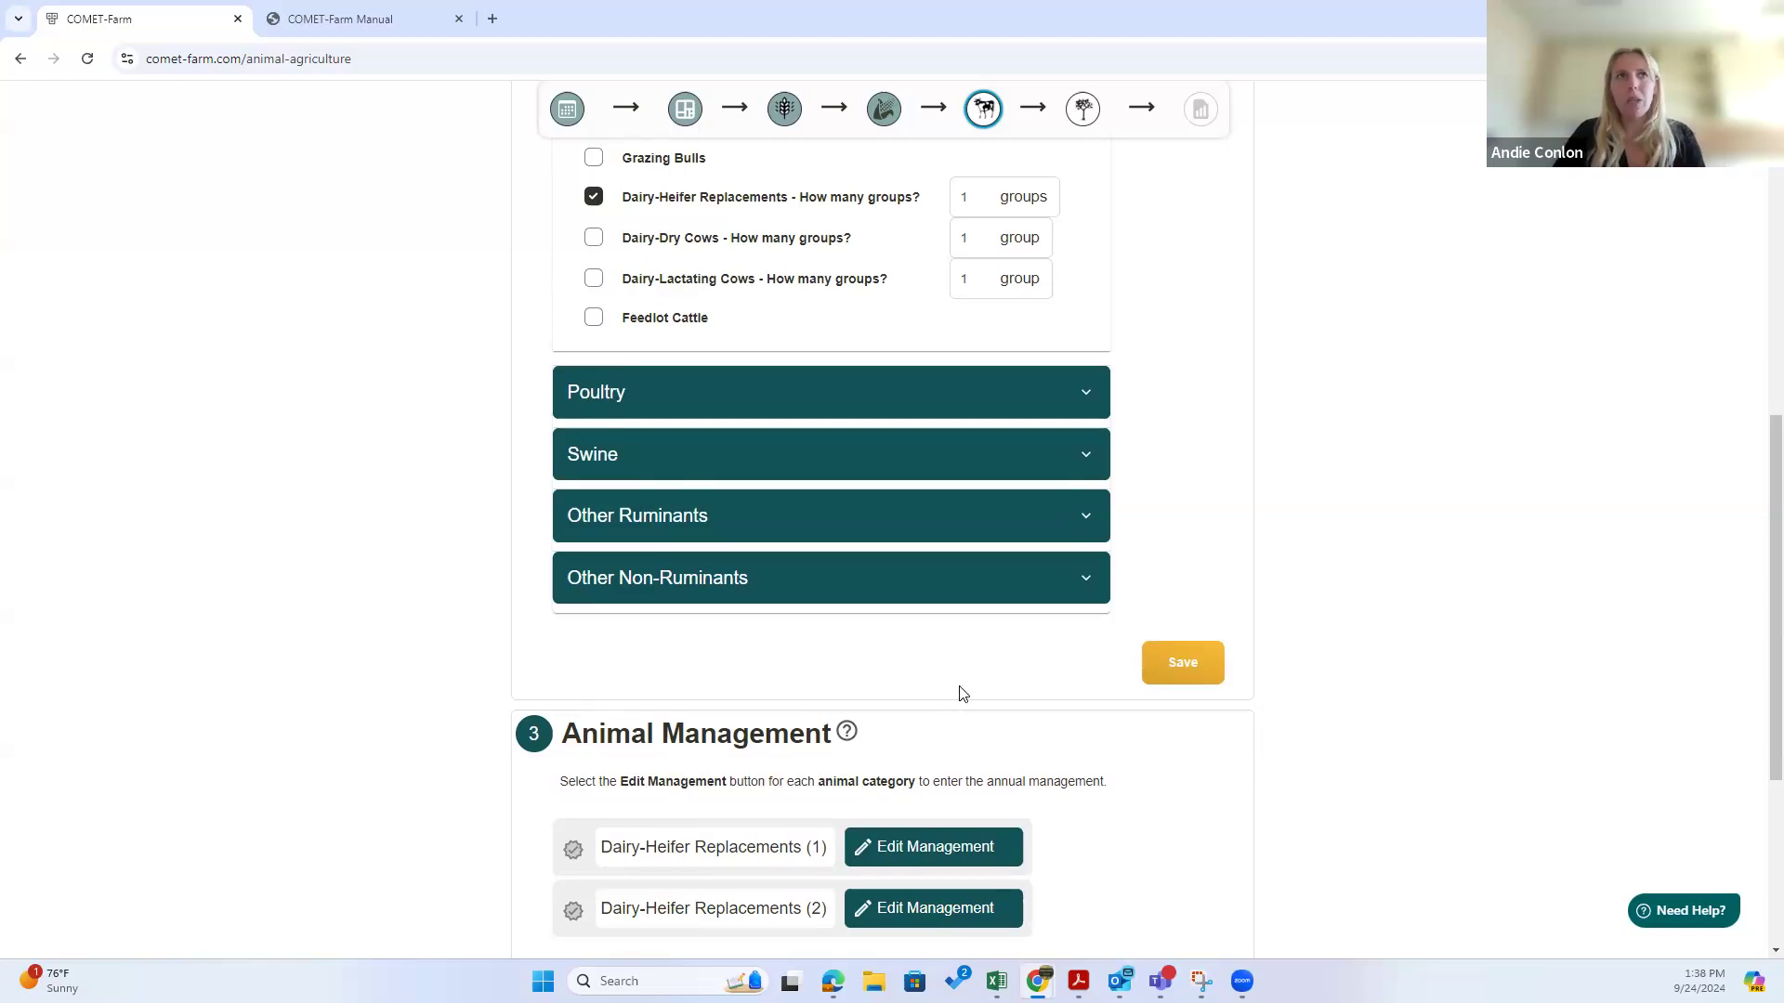
click(1180, 663)
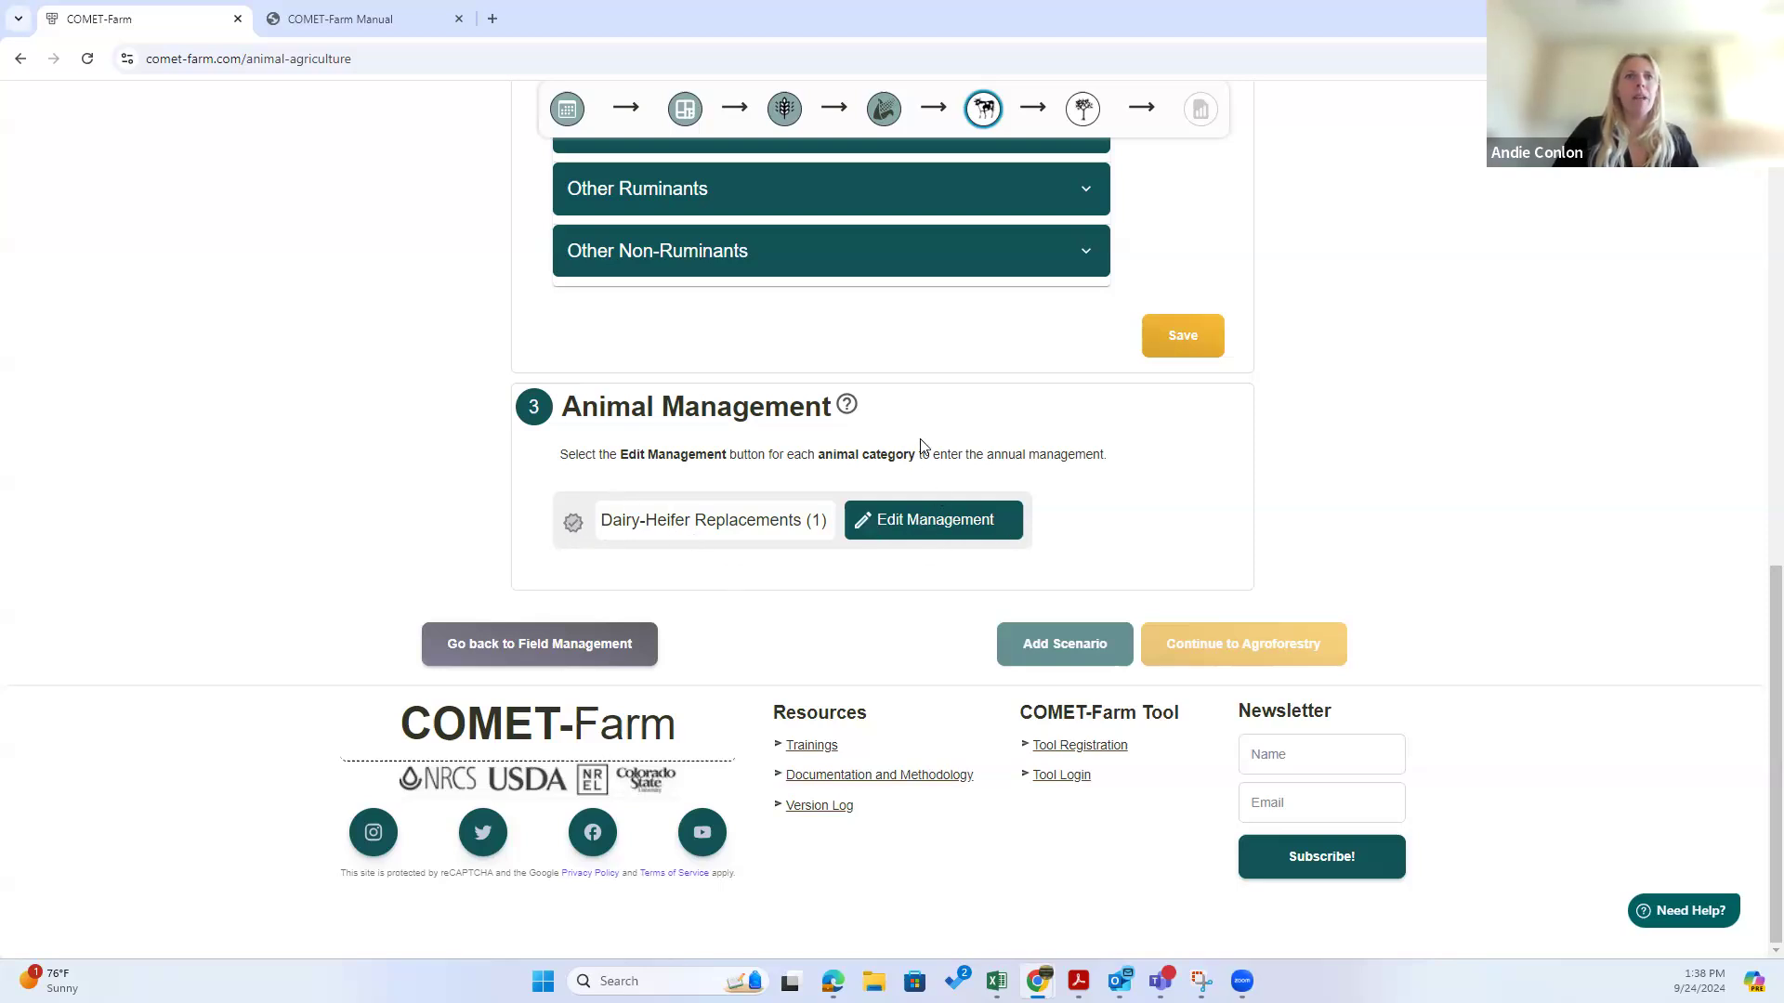
Step: Open the baseline management for Dairy-Heifer Replacements and set the population to 85 for every month in Animal Details
click(916, 522)
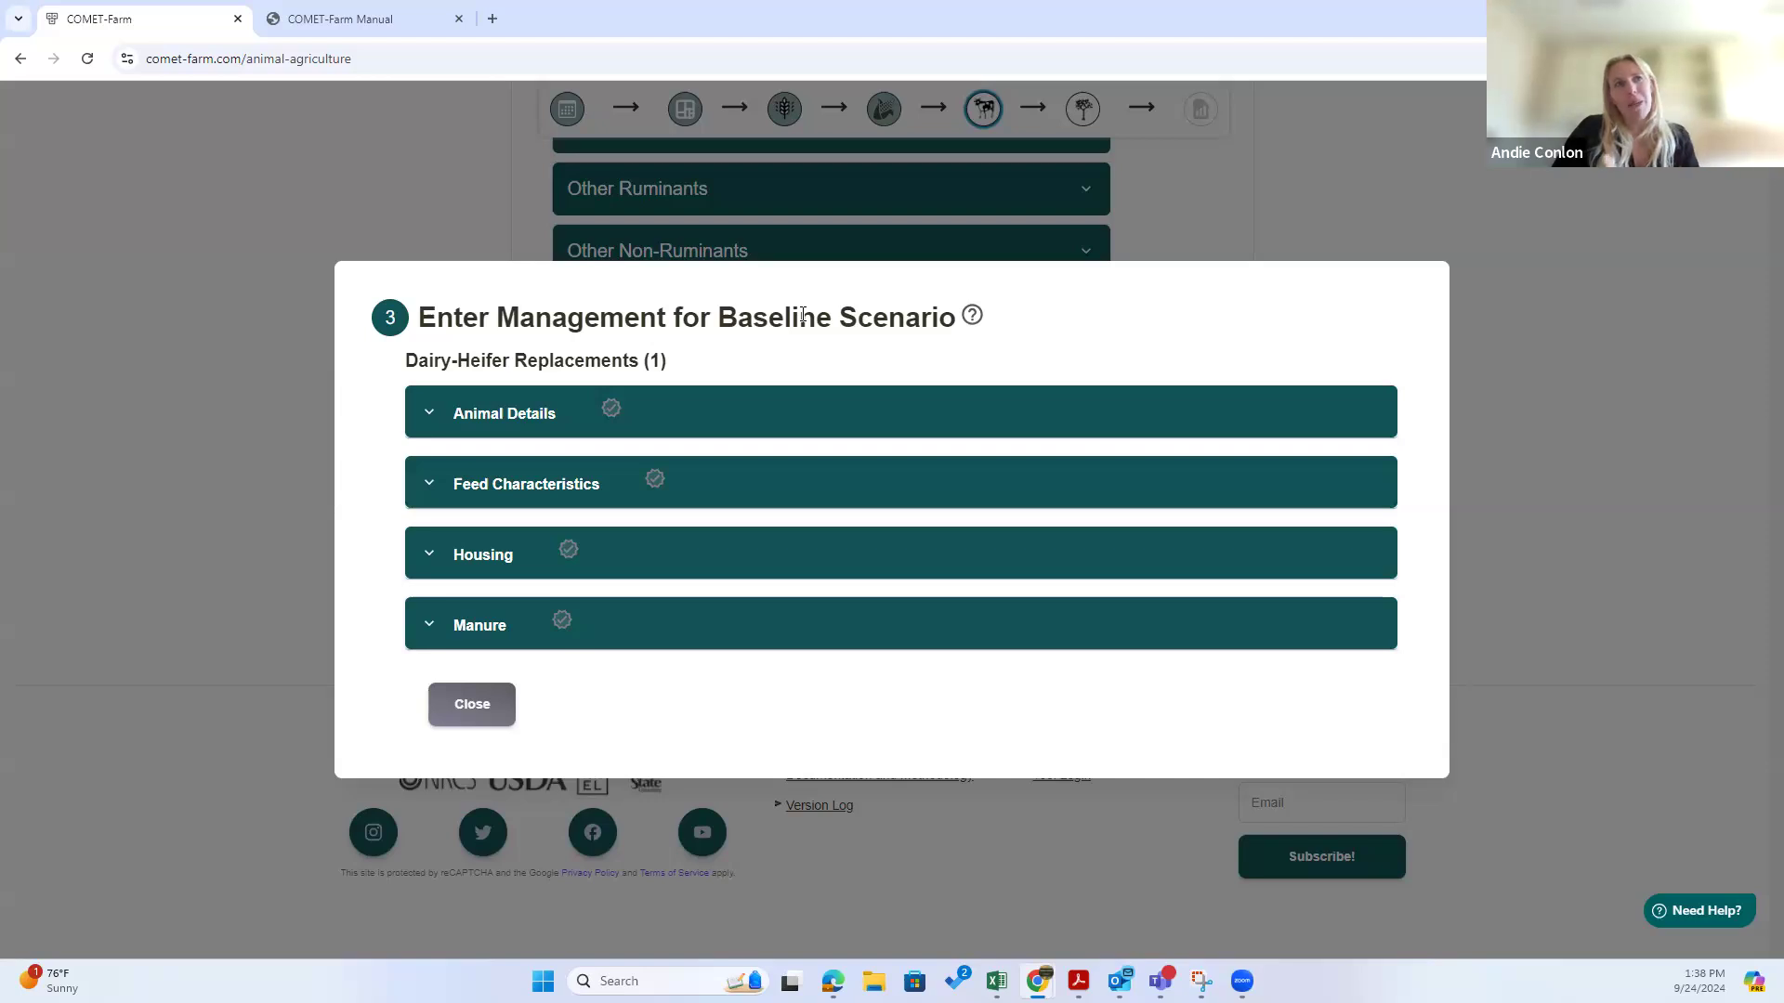
click(534, 407)
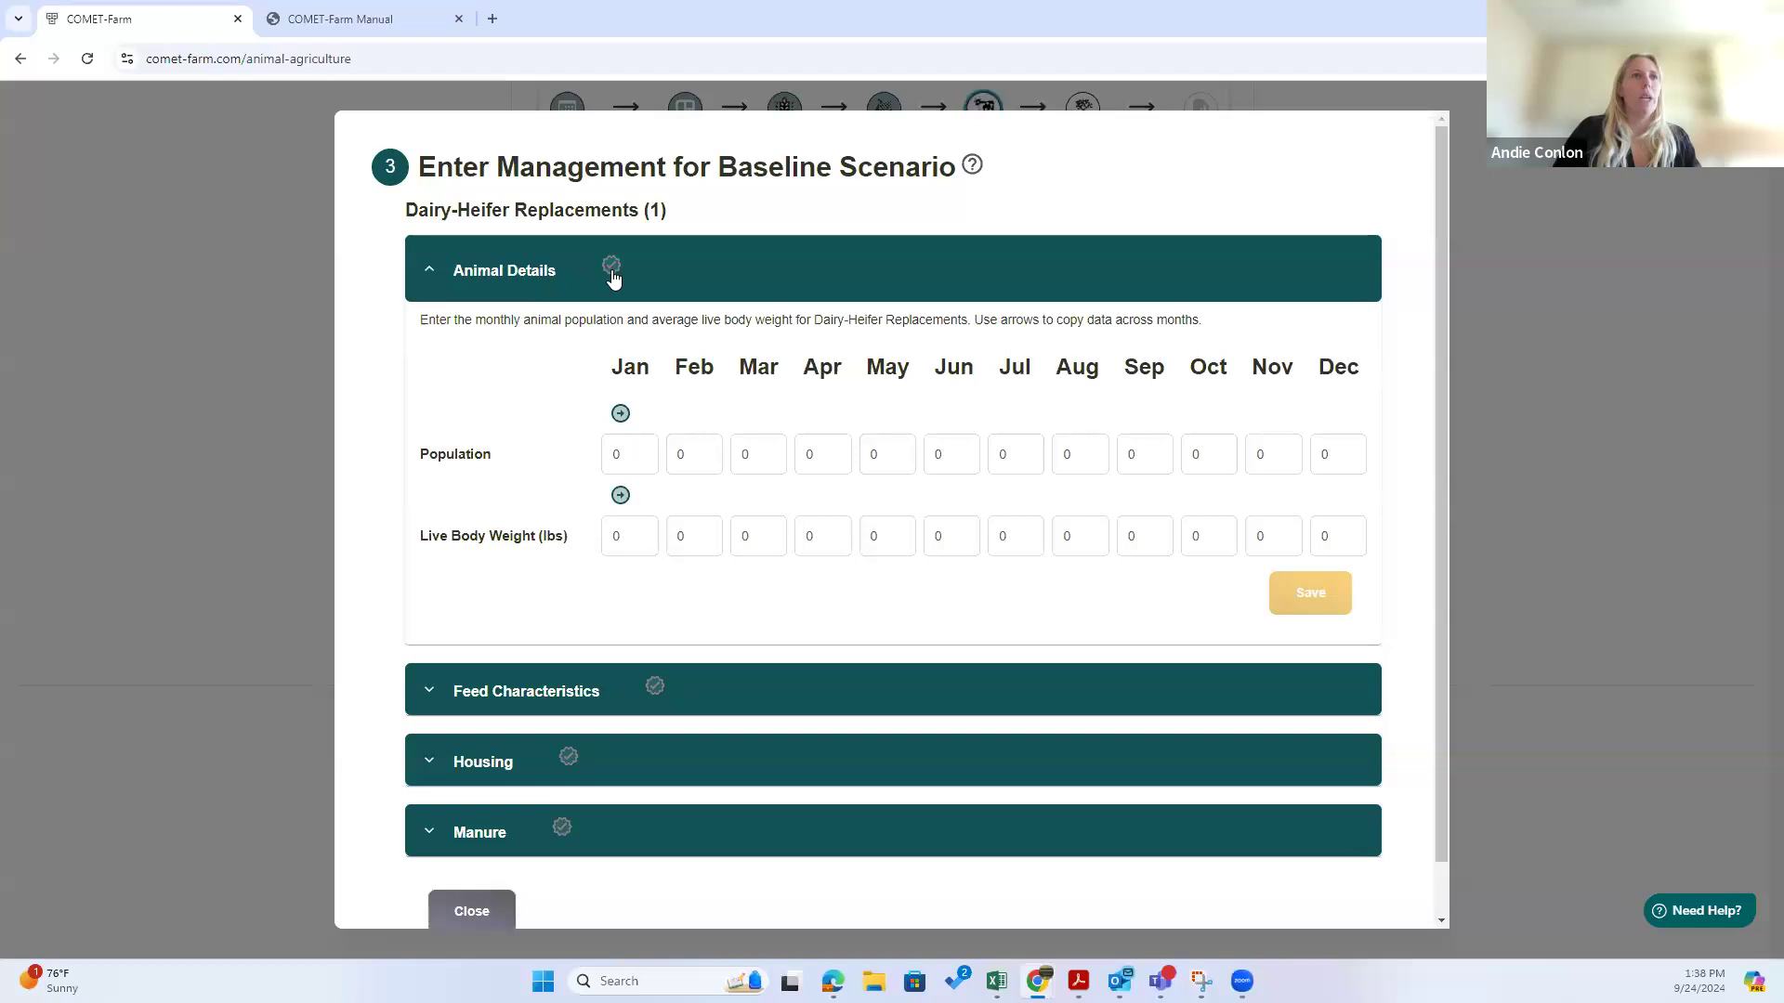
click(643, 451)
text(8)
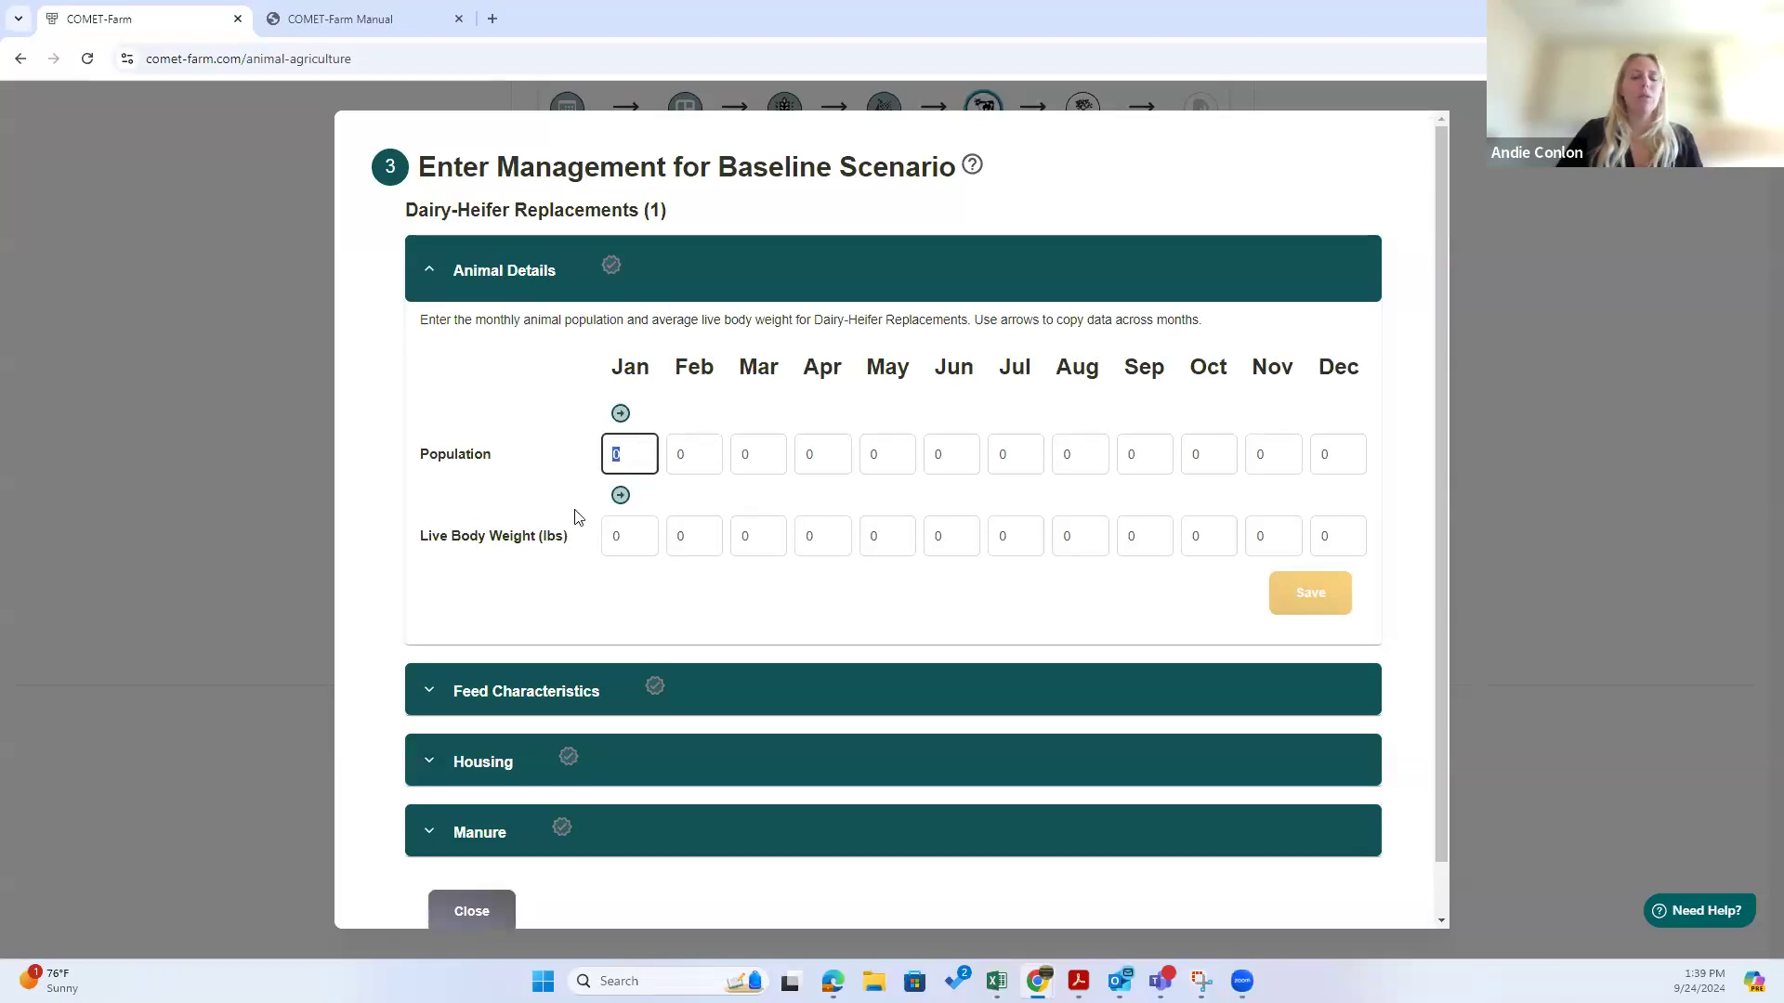
text(5)
click(621, 413)
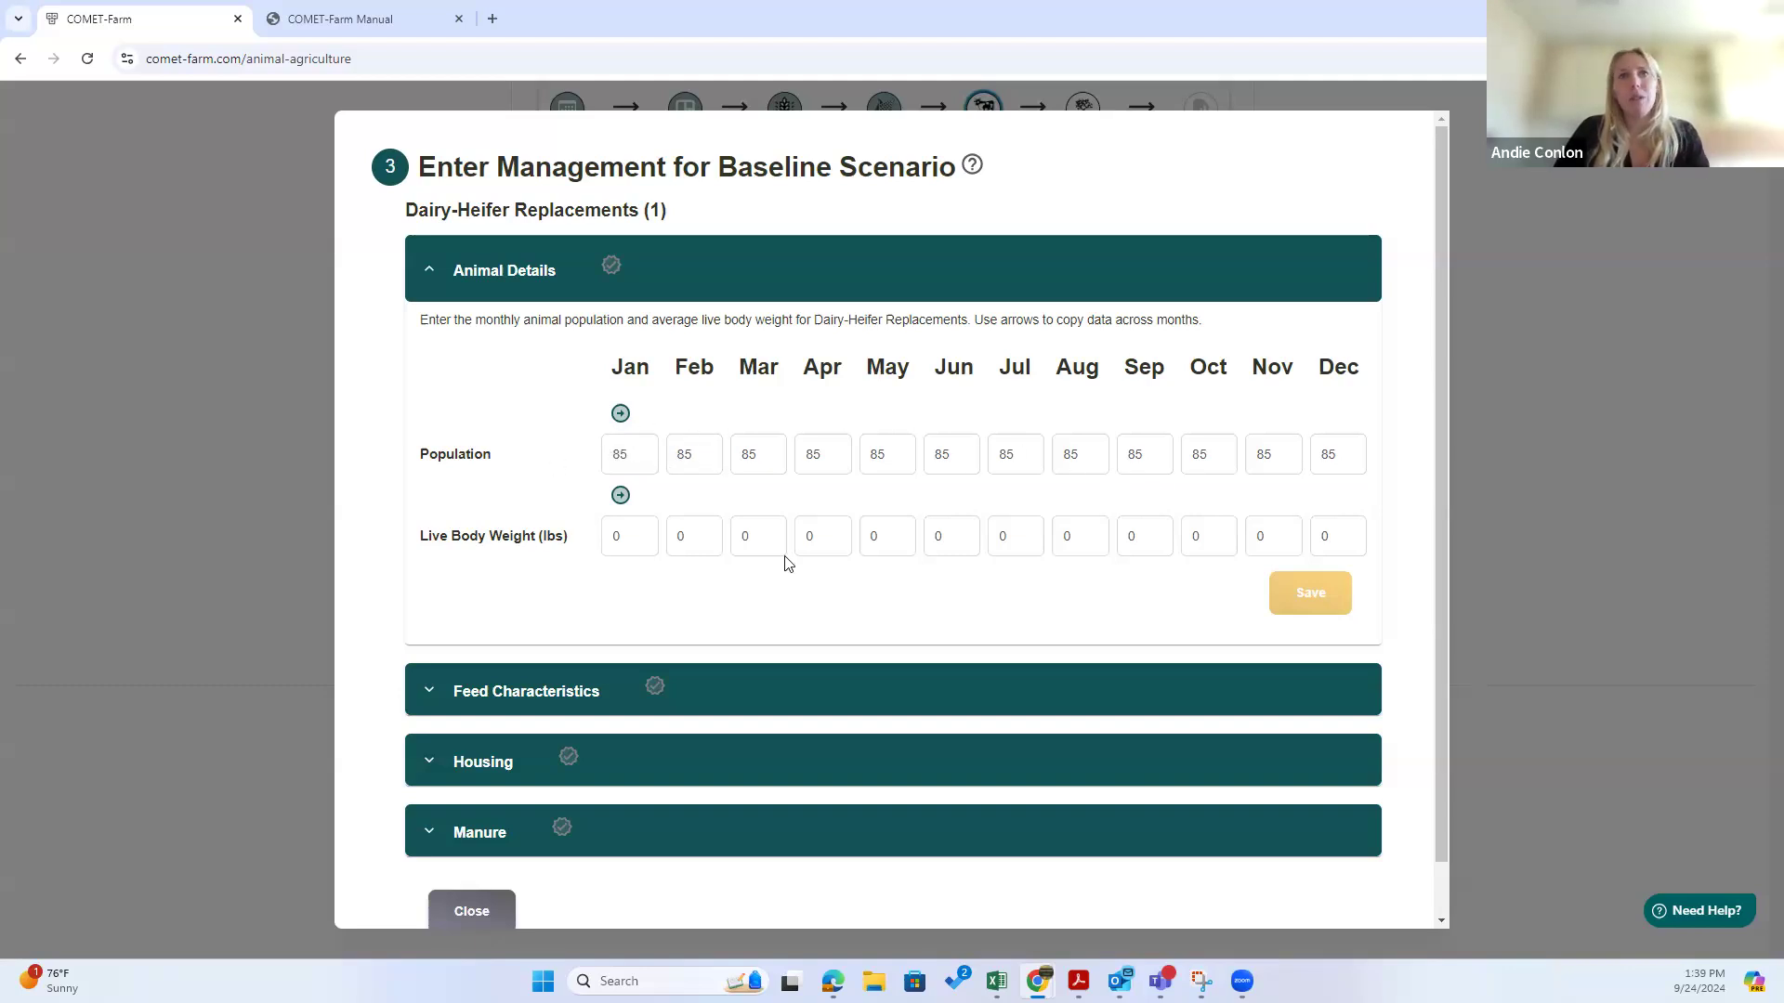
Step: Set the live body weight to 1100 lbs for every month and save the animal details
click(636, 537)
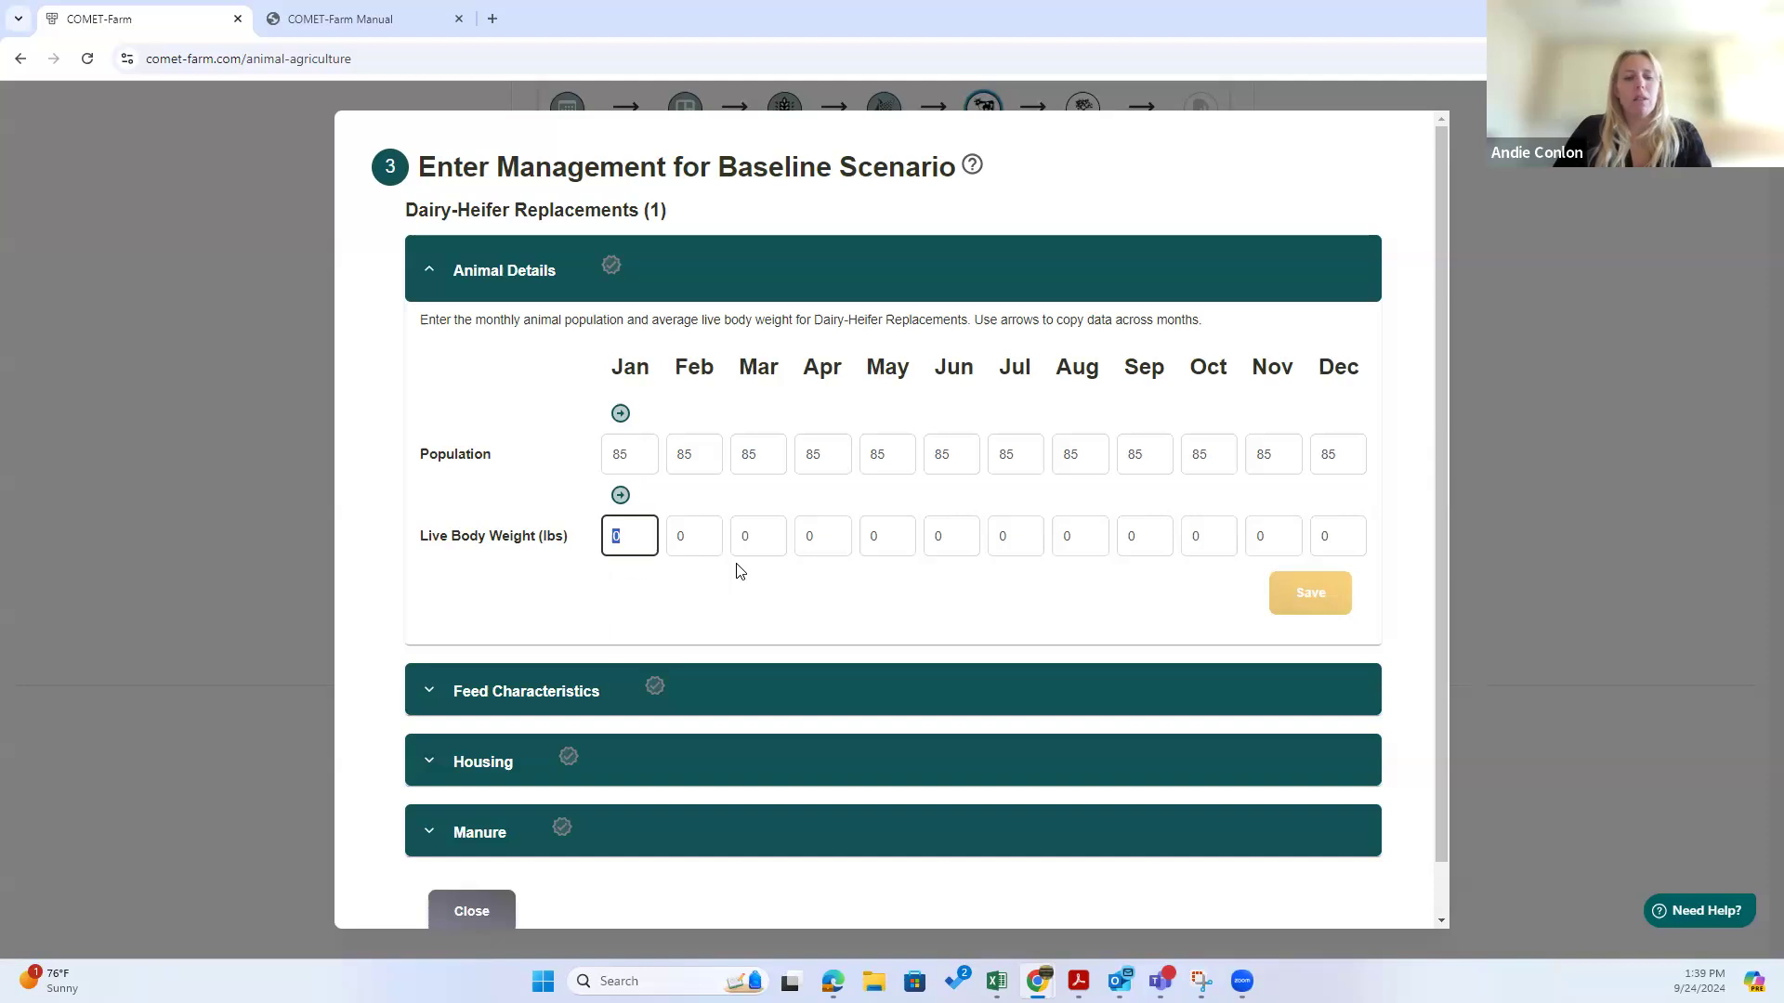
text(1100)
click(621, 495)
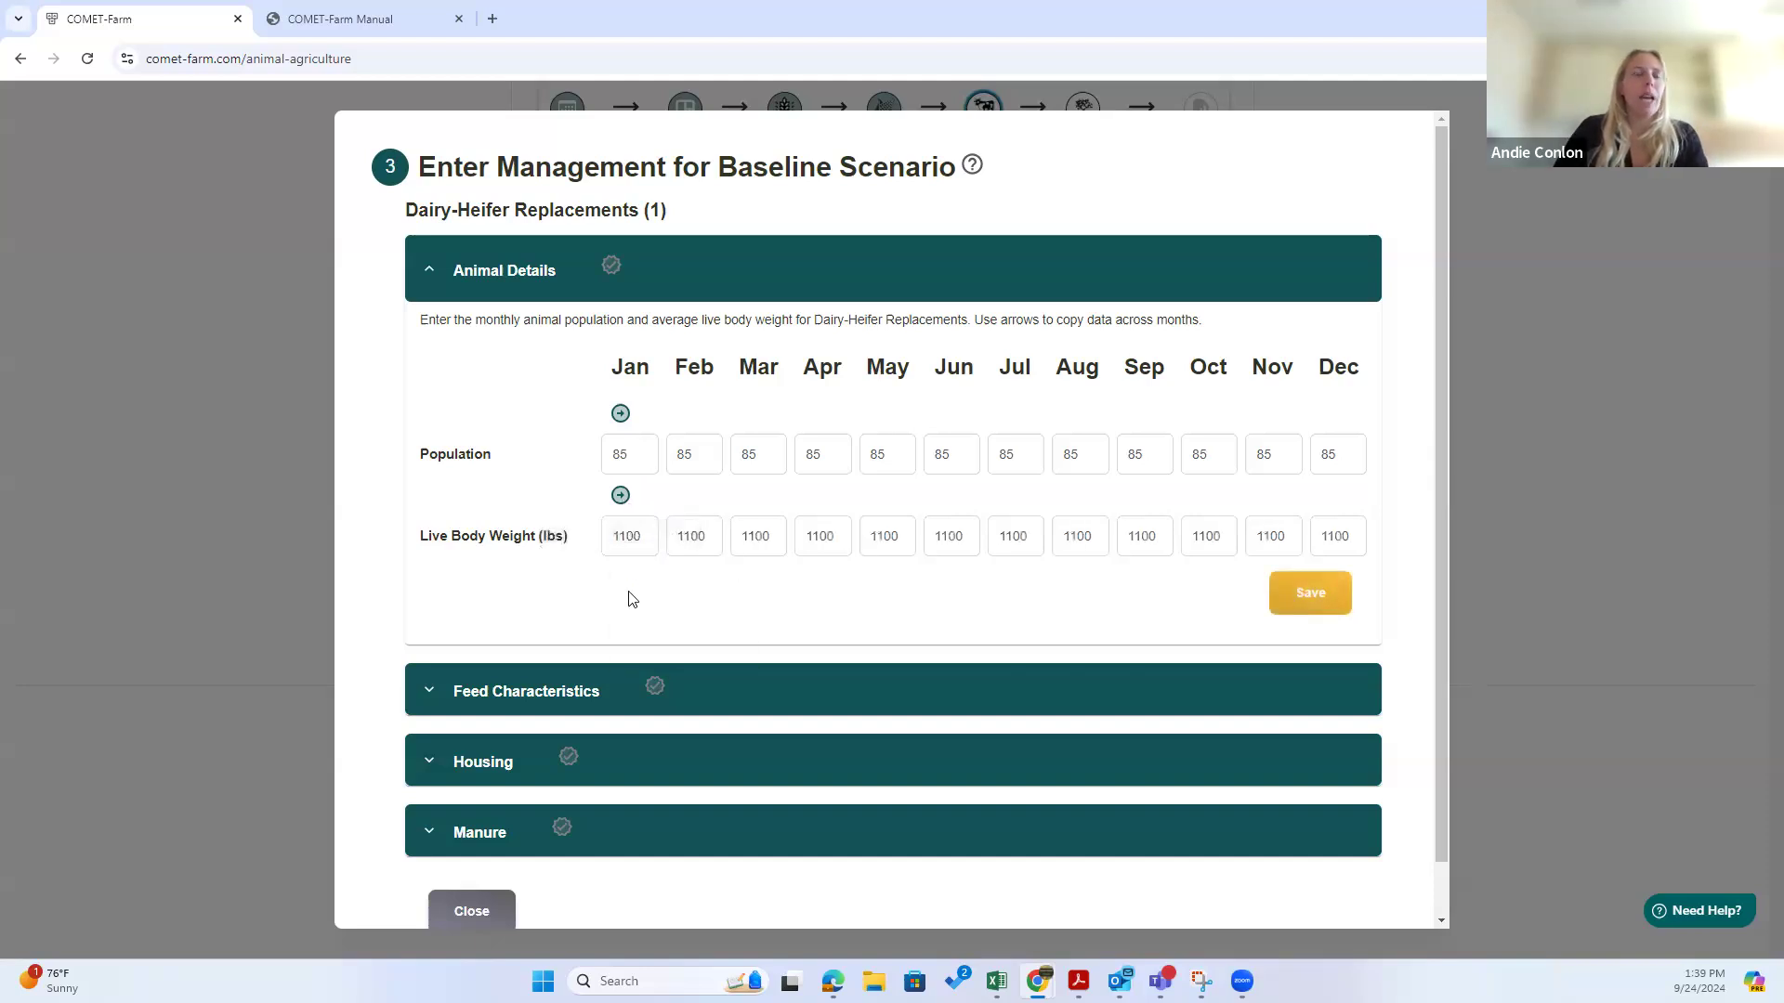
click(1319, 596)
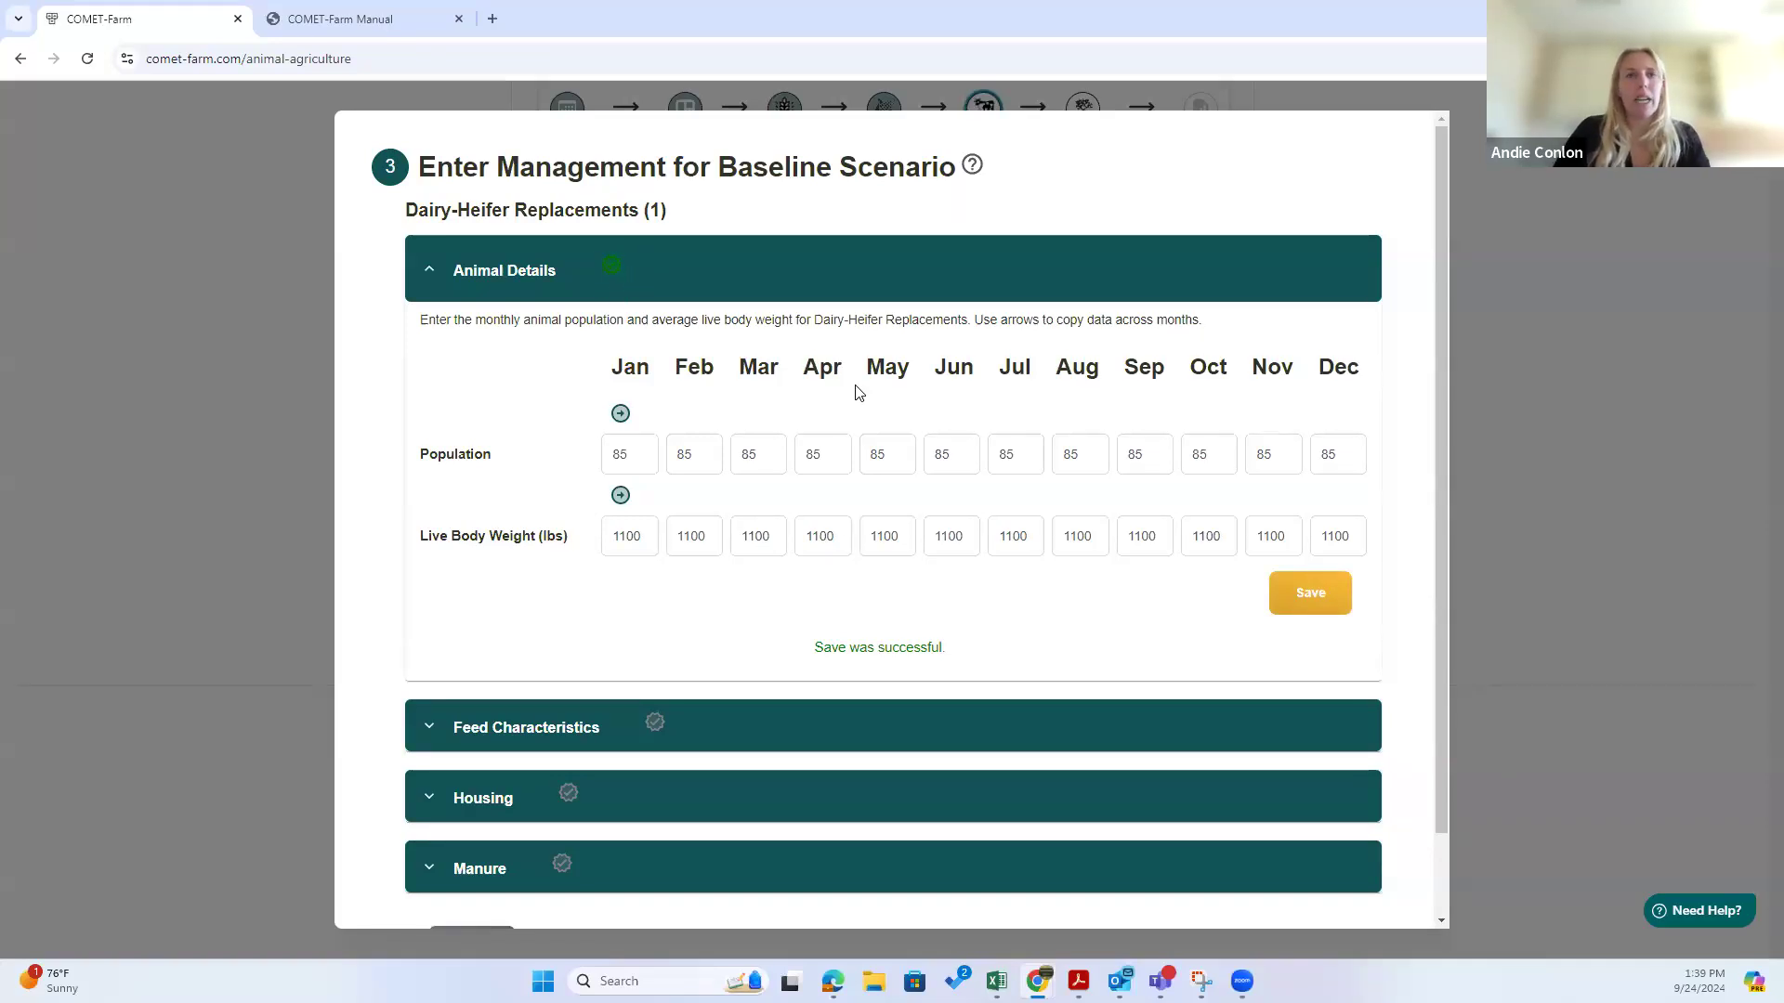
Step: Open the Feed Characteristics section and examine its monthly entry table and the guidance on using the feed calculator
scroll(837, 445, down, 1)
click(529, 637)
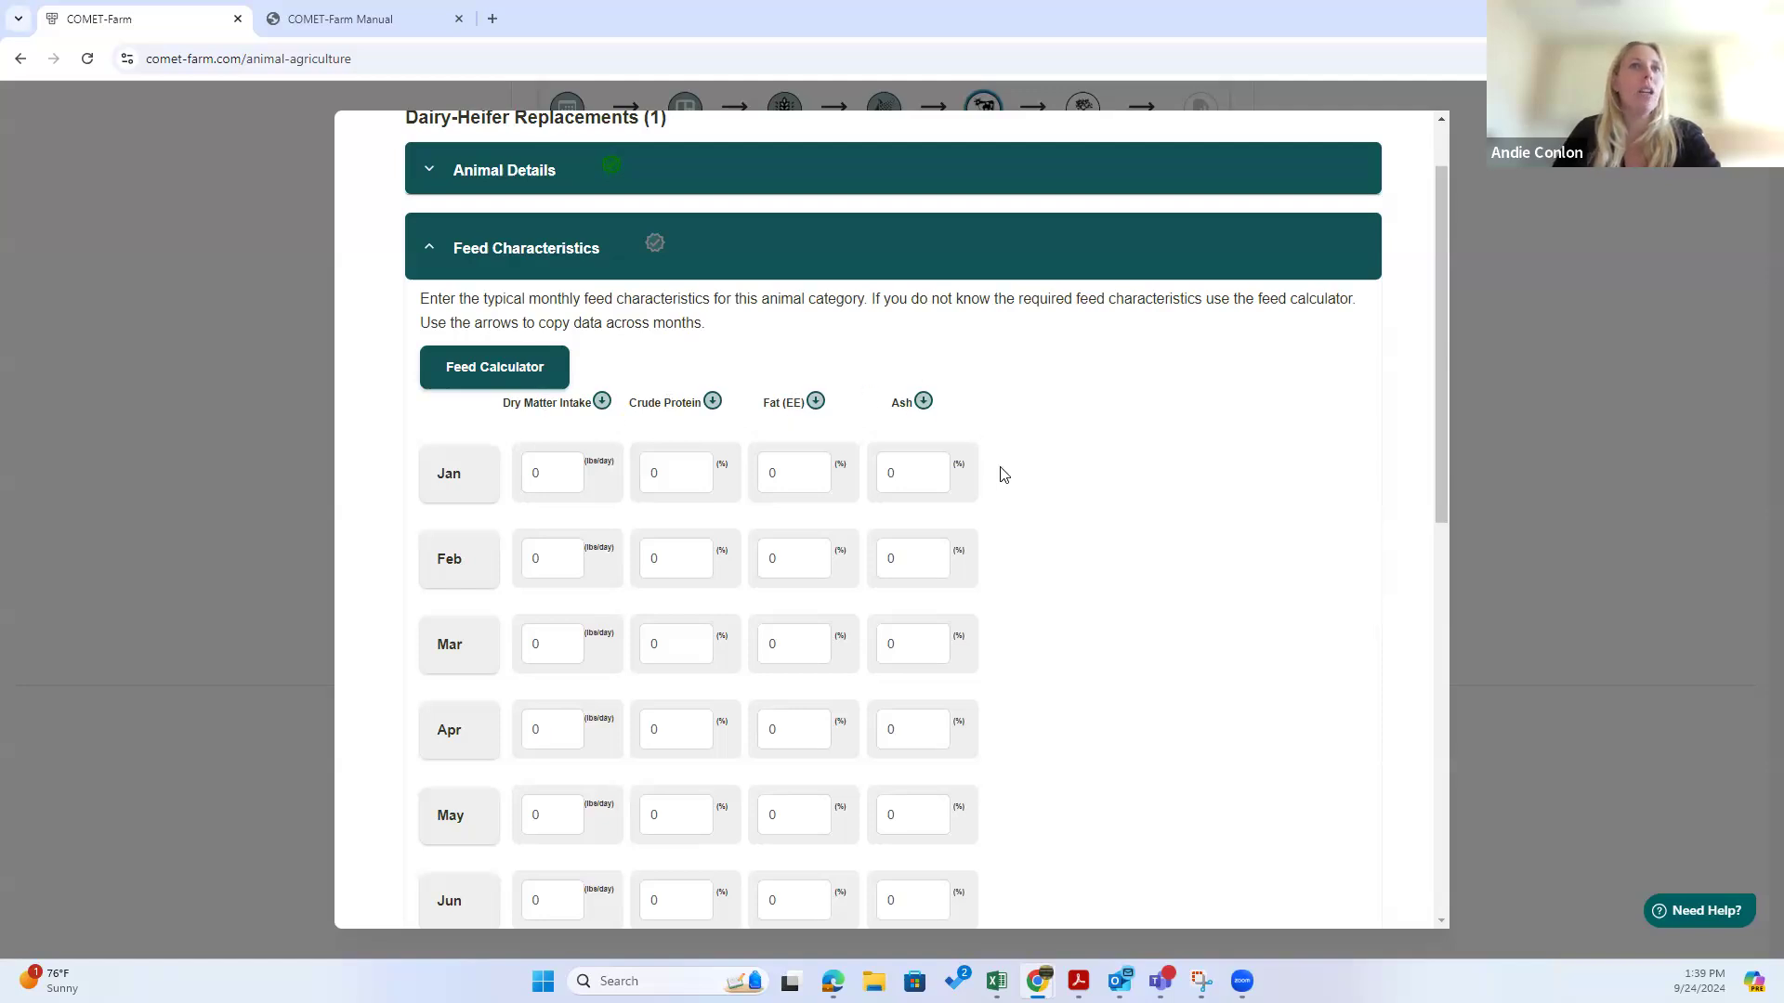
scroll(854, 399, down, 2)
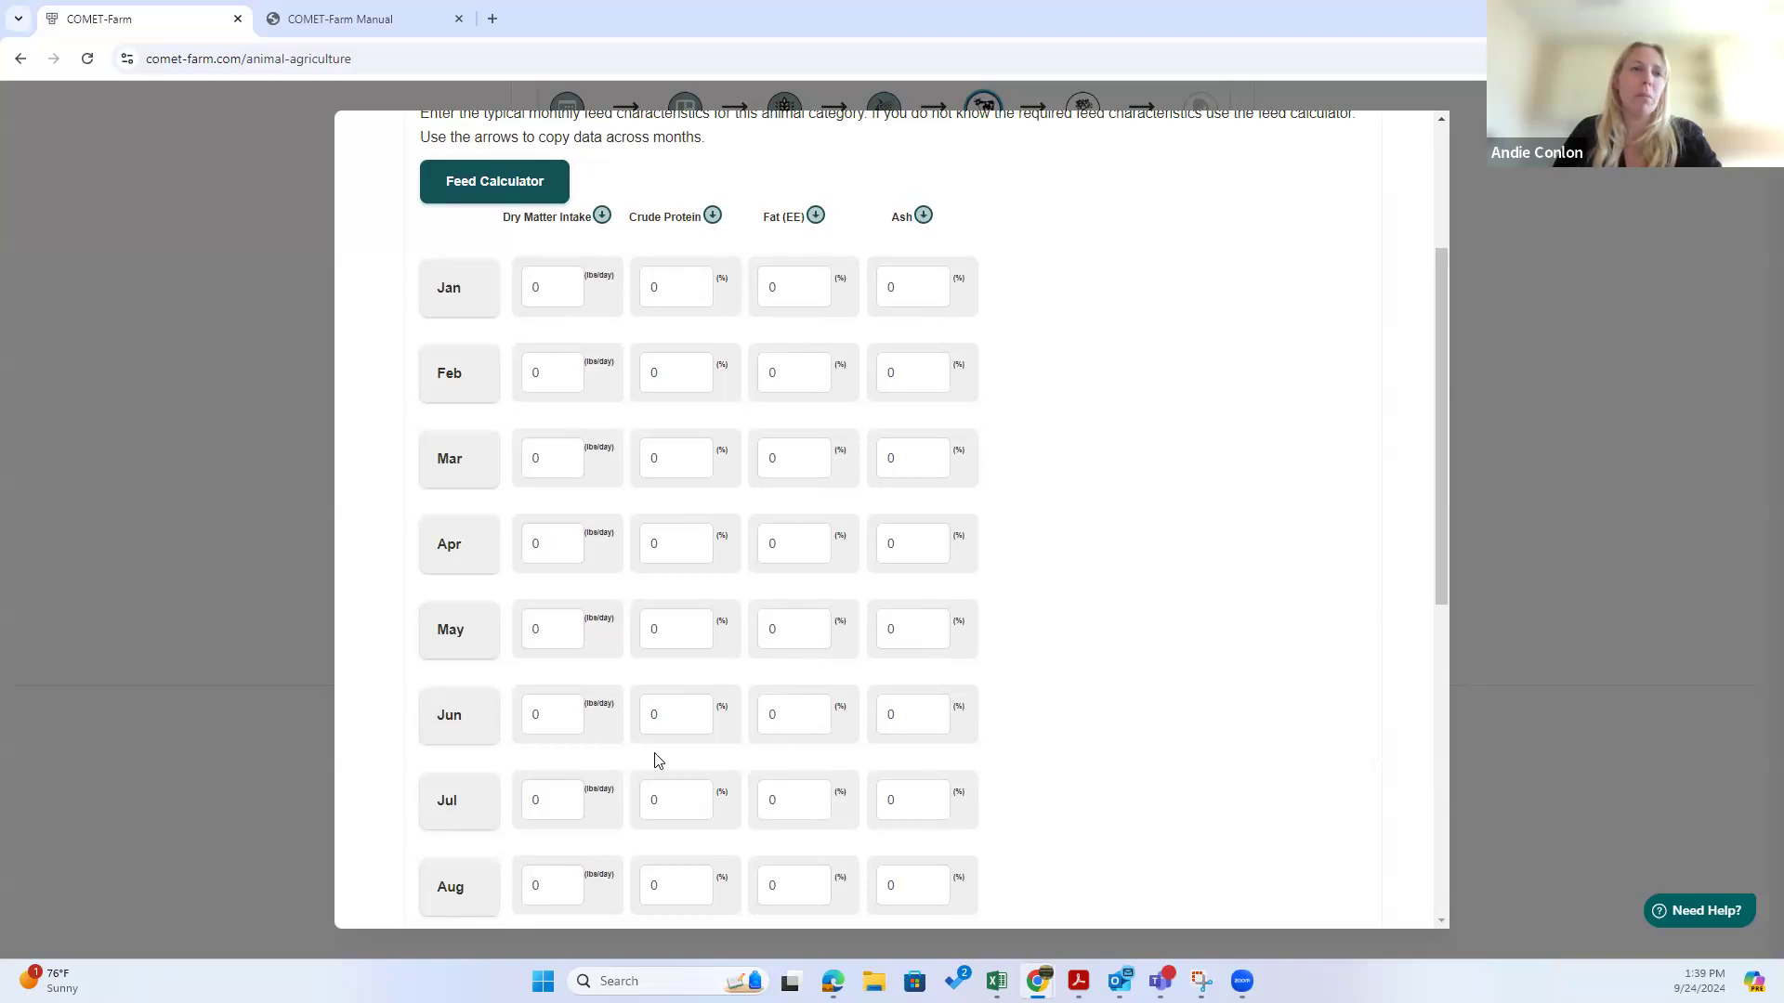
scroll(1118, 749, down, 2)
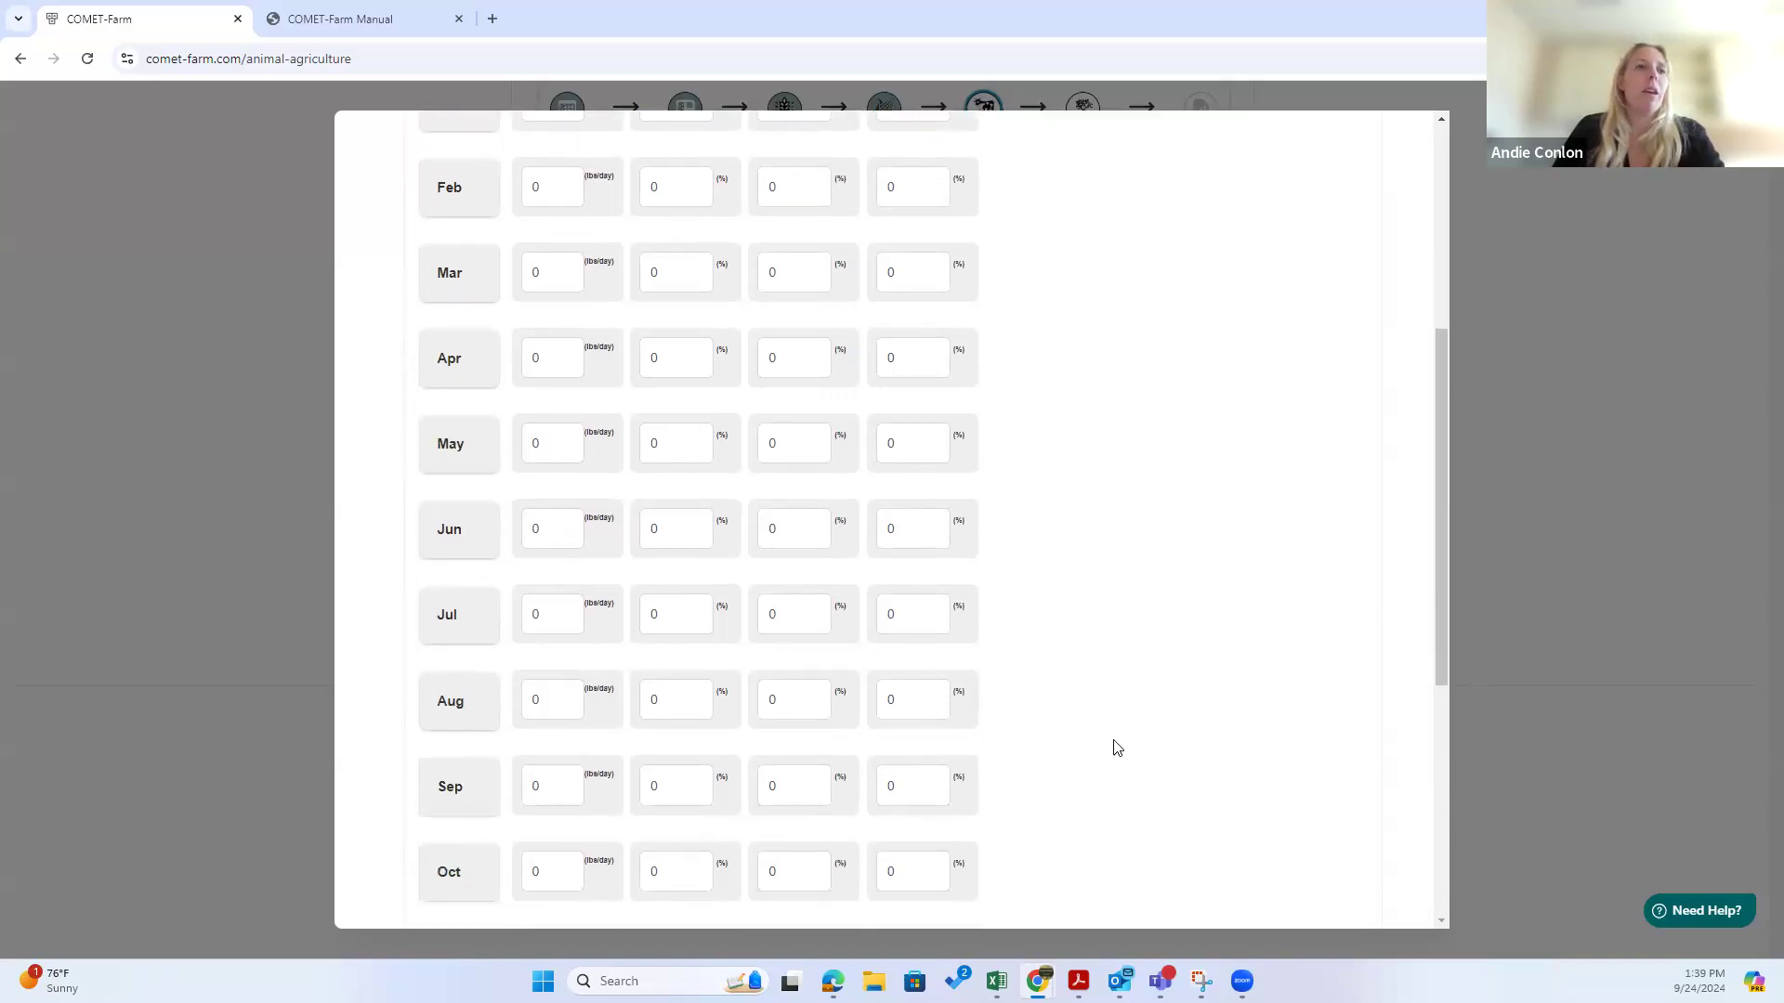
scroll(414, 276, up, 2)
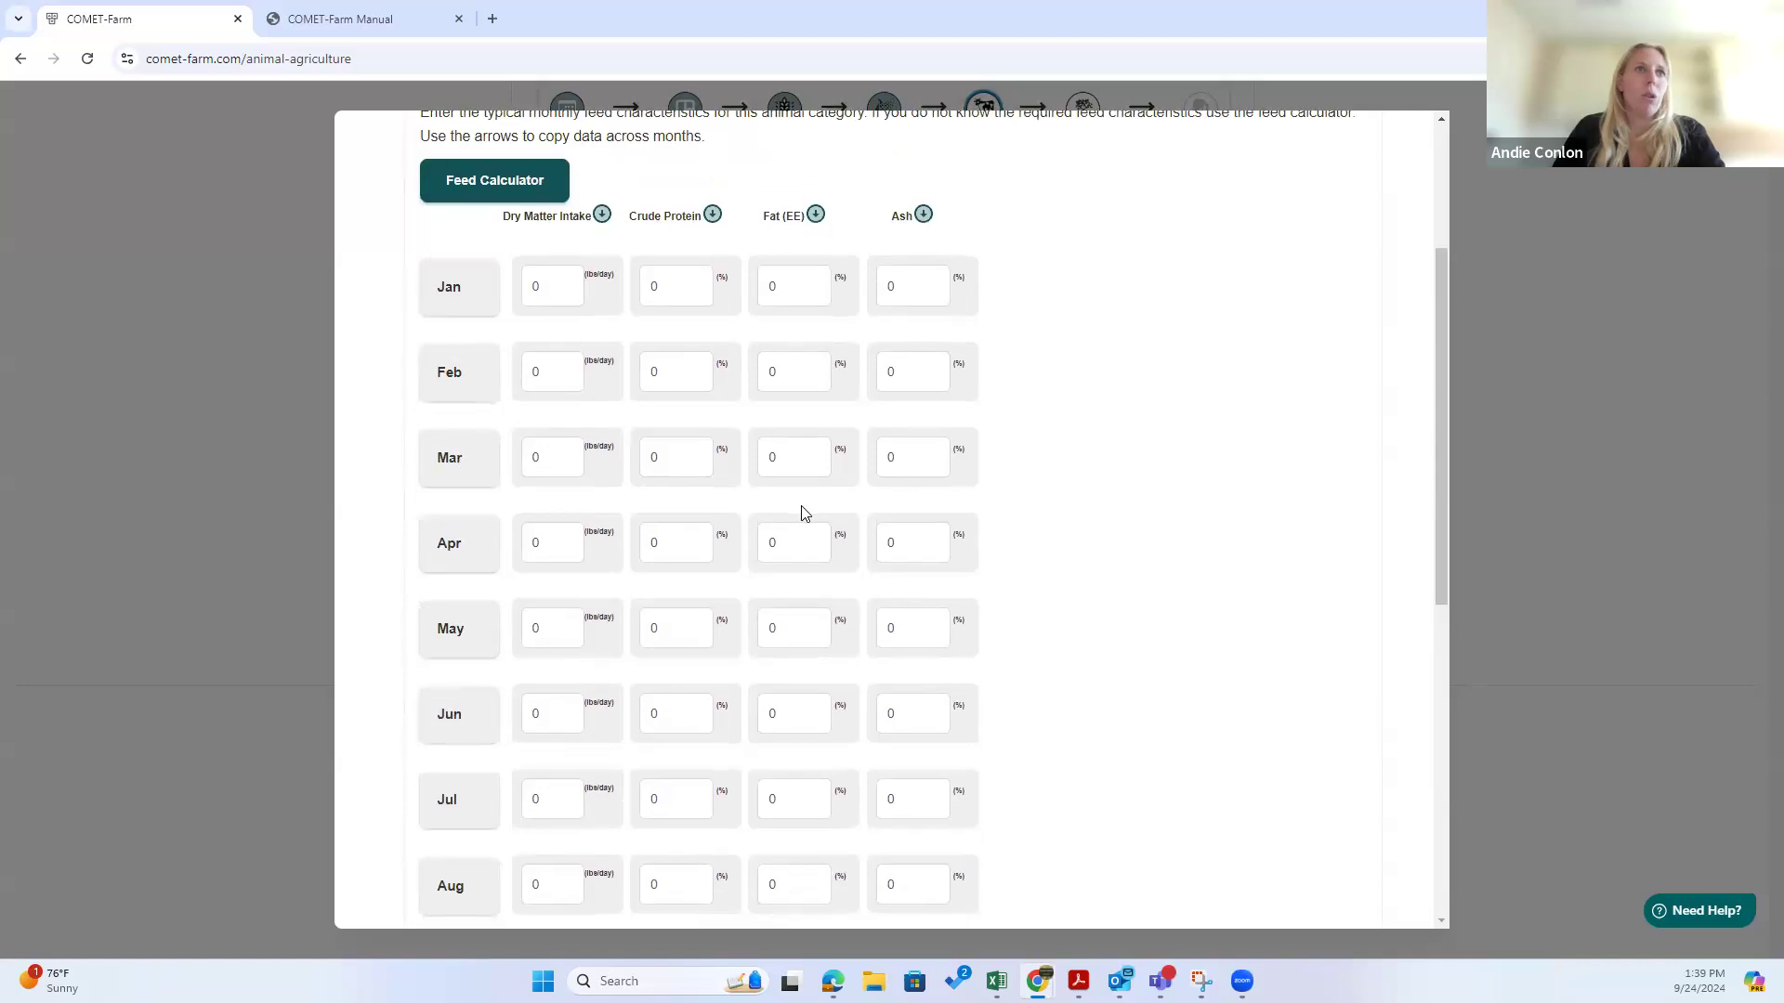
scroll(801, 512, down, 5)
scroll(618, 651, up, 6)
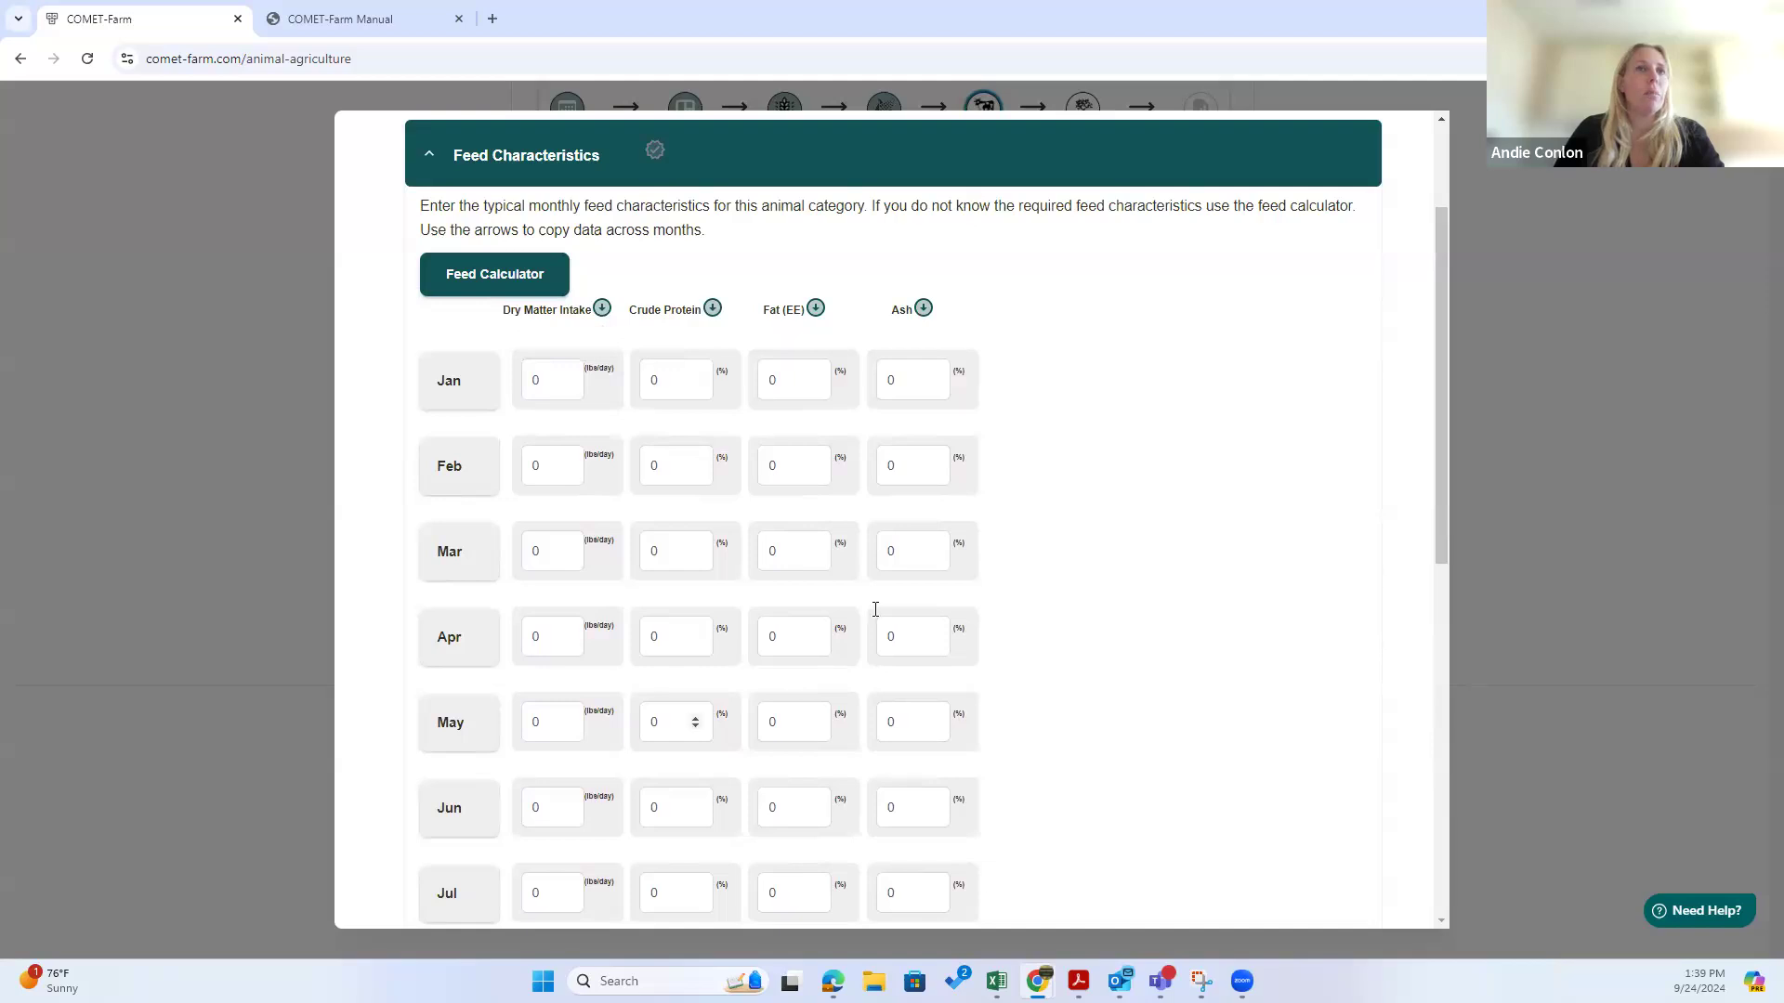
scroll(1099, 732, up, 2)
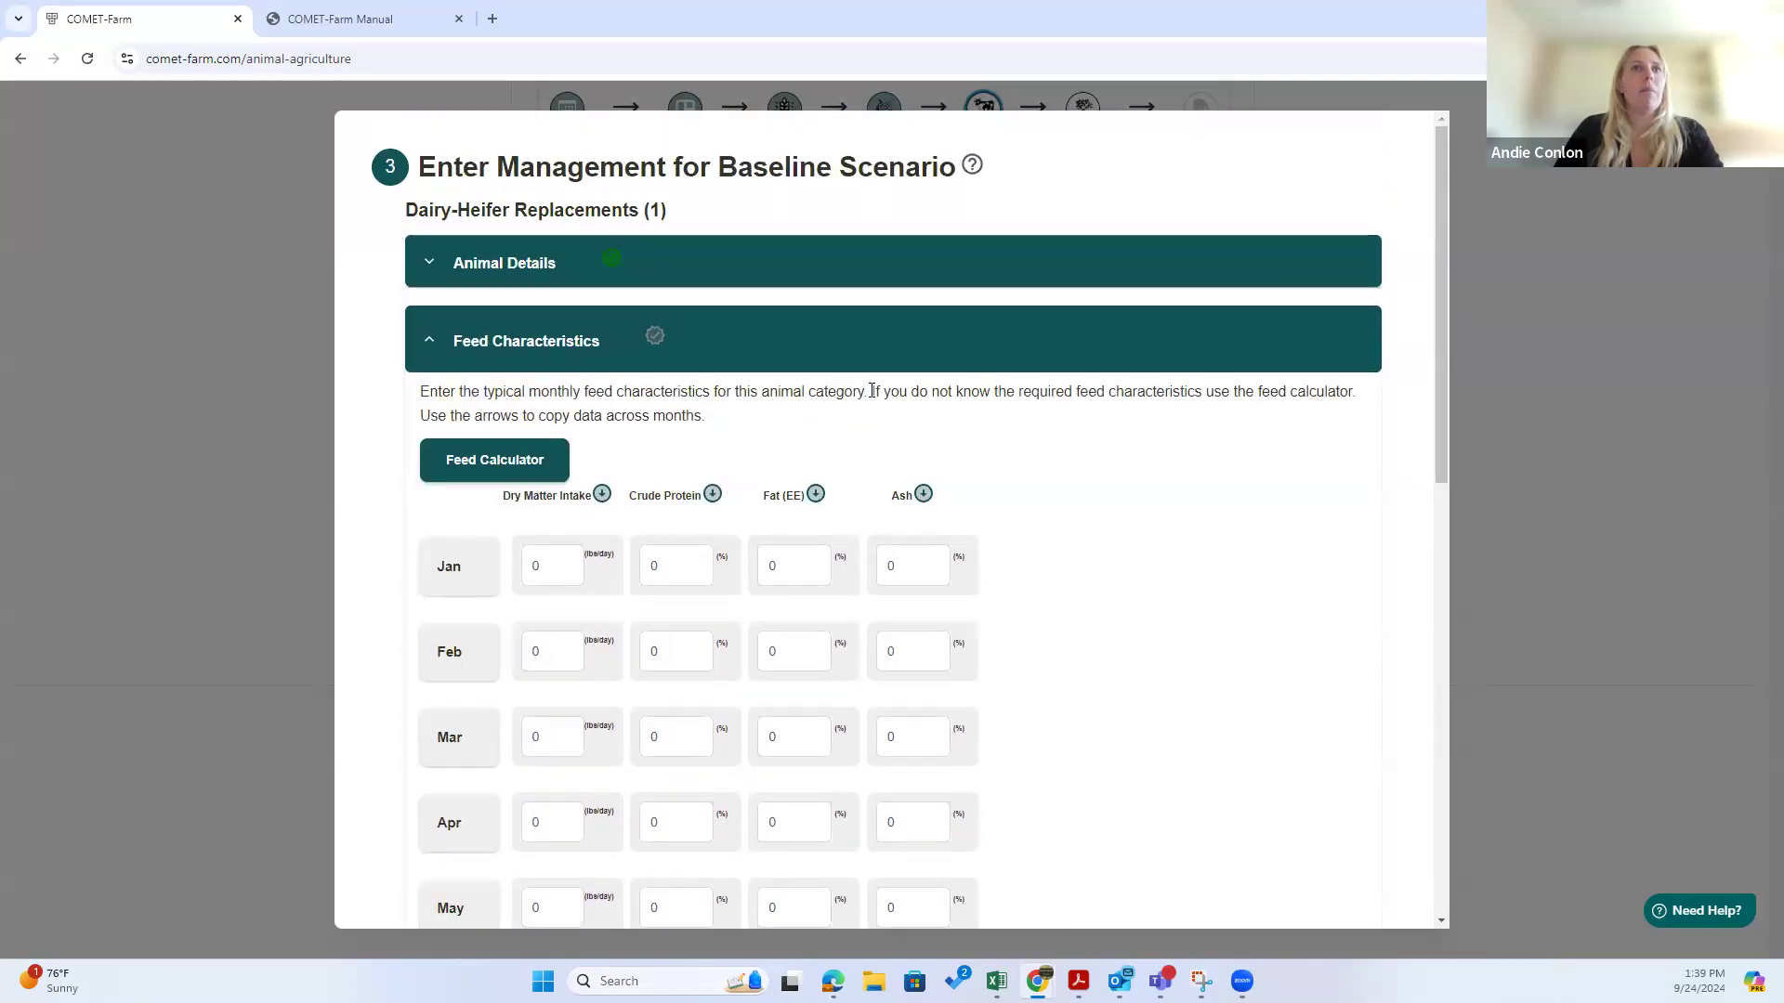
drag(871, 394, 978, 423)
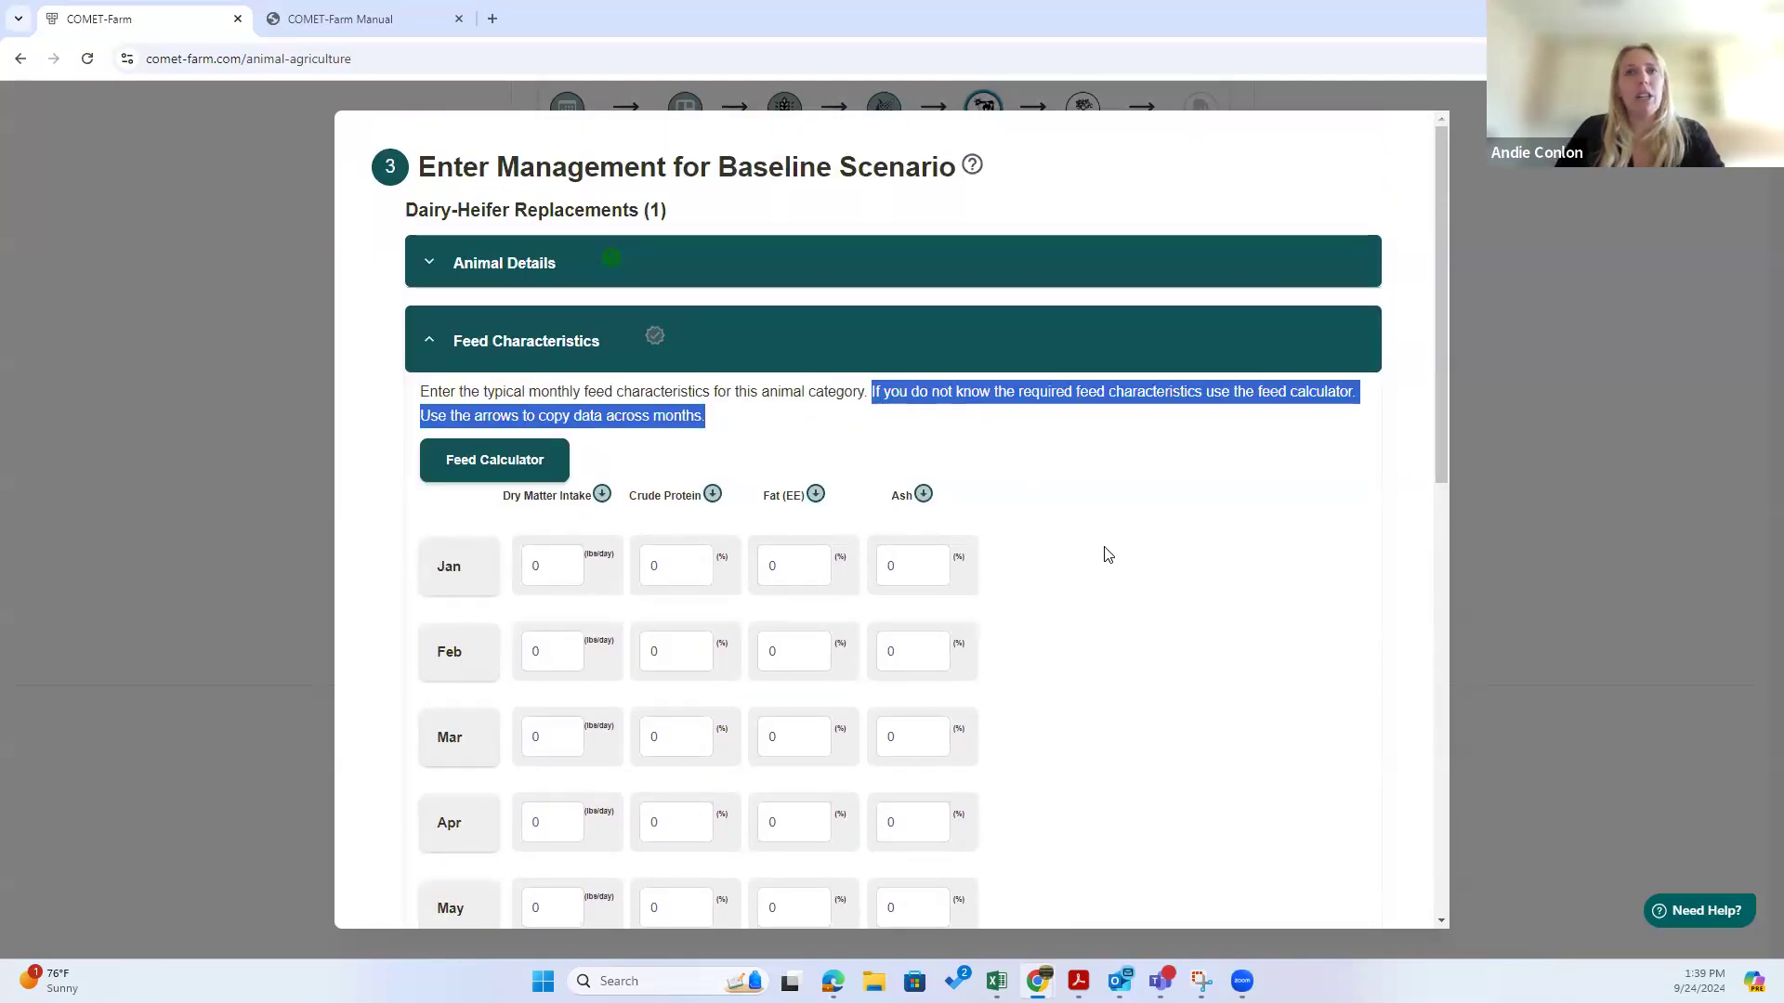
click(796, 454)
Step: Open the Feed Calculator from Feed Characteristics and look over its feed list
click(510, 462)
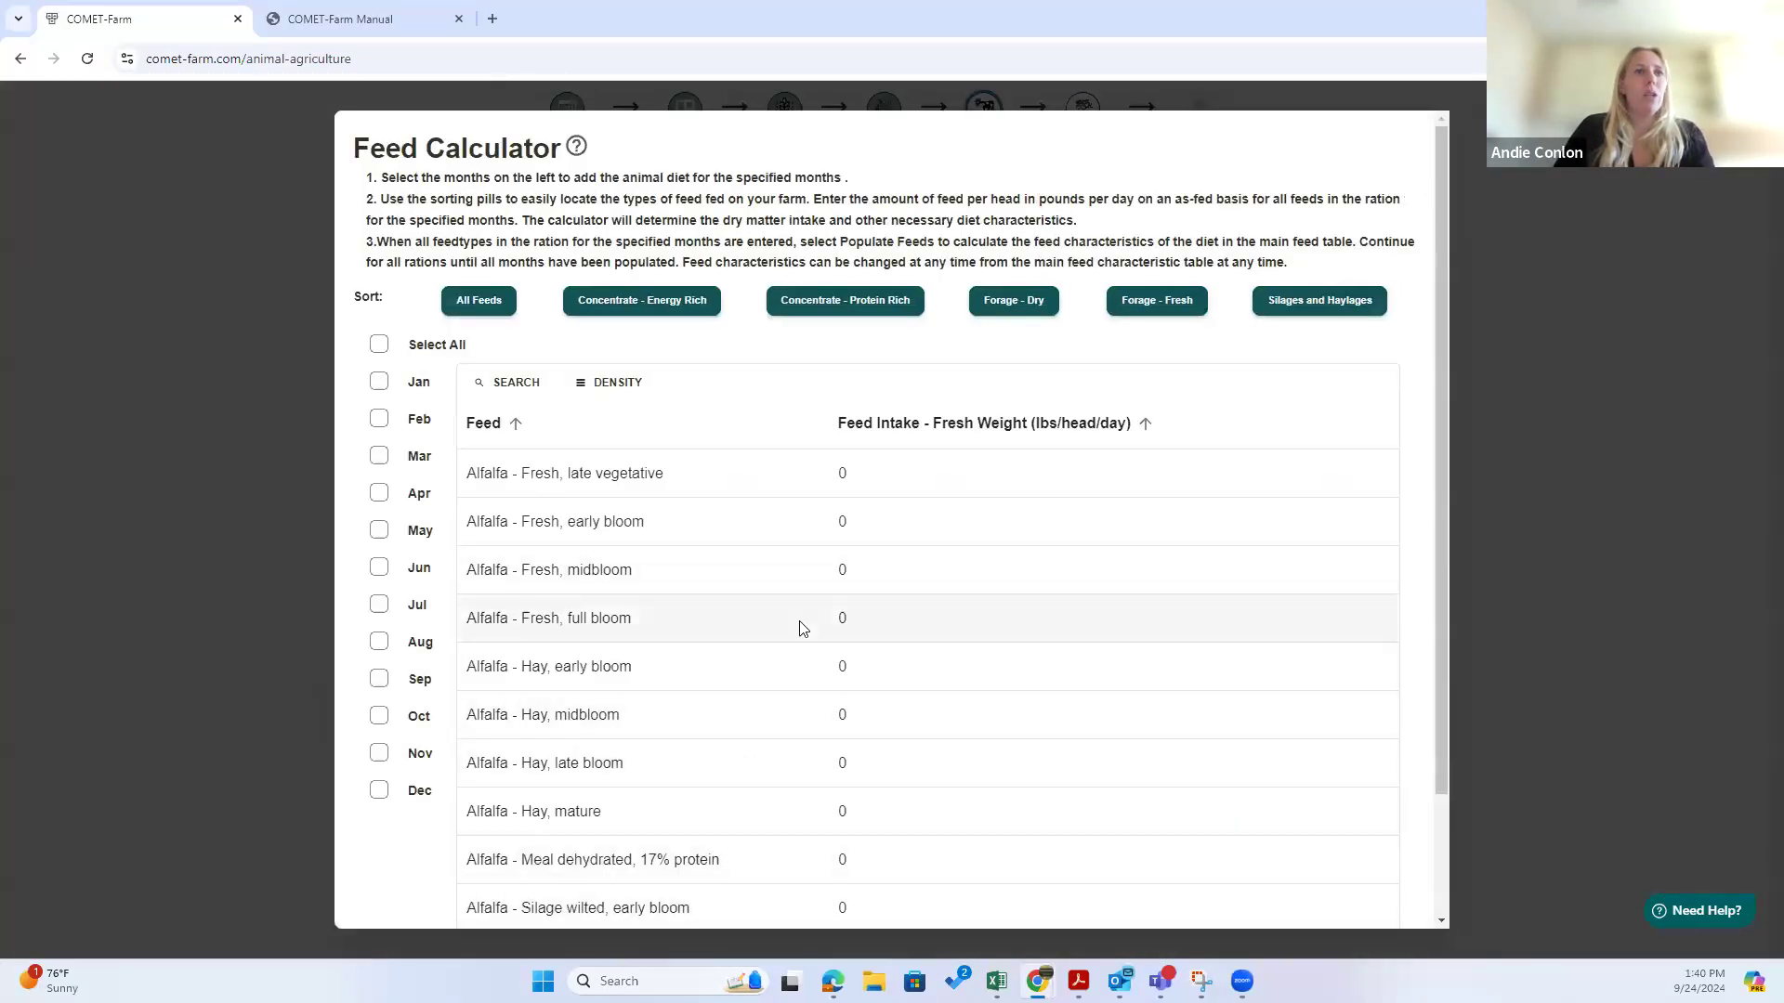
scroll(799, 627, down, 2)
scroll(845, 775, up, 2)
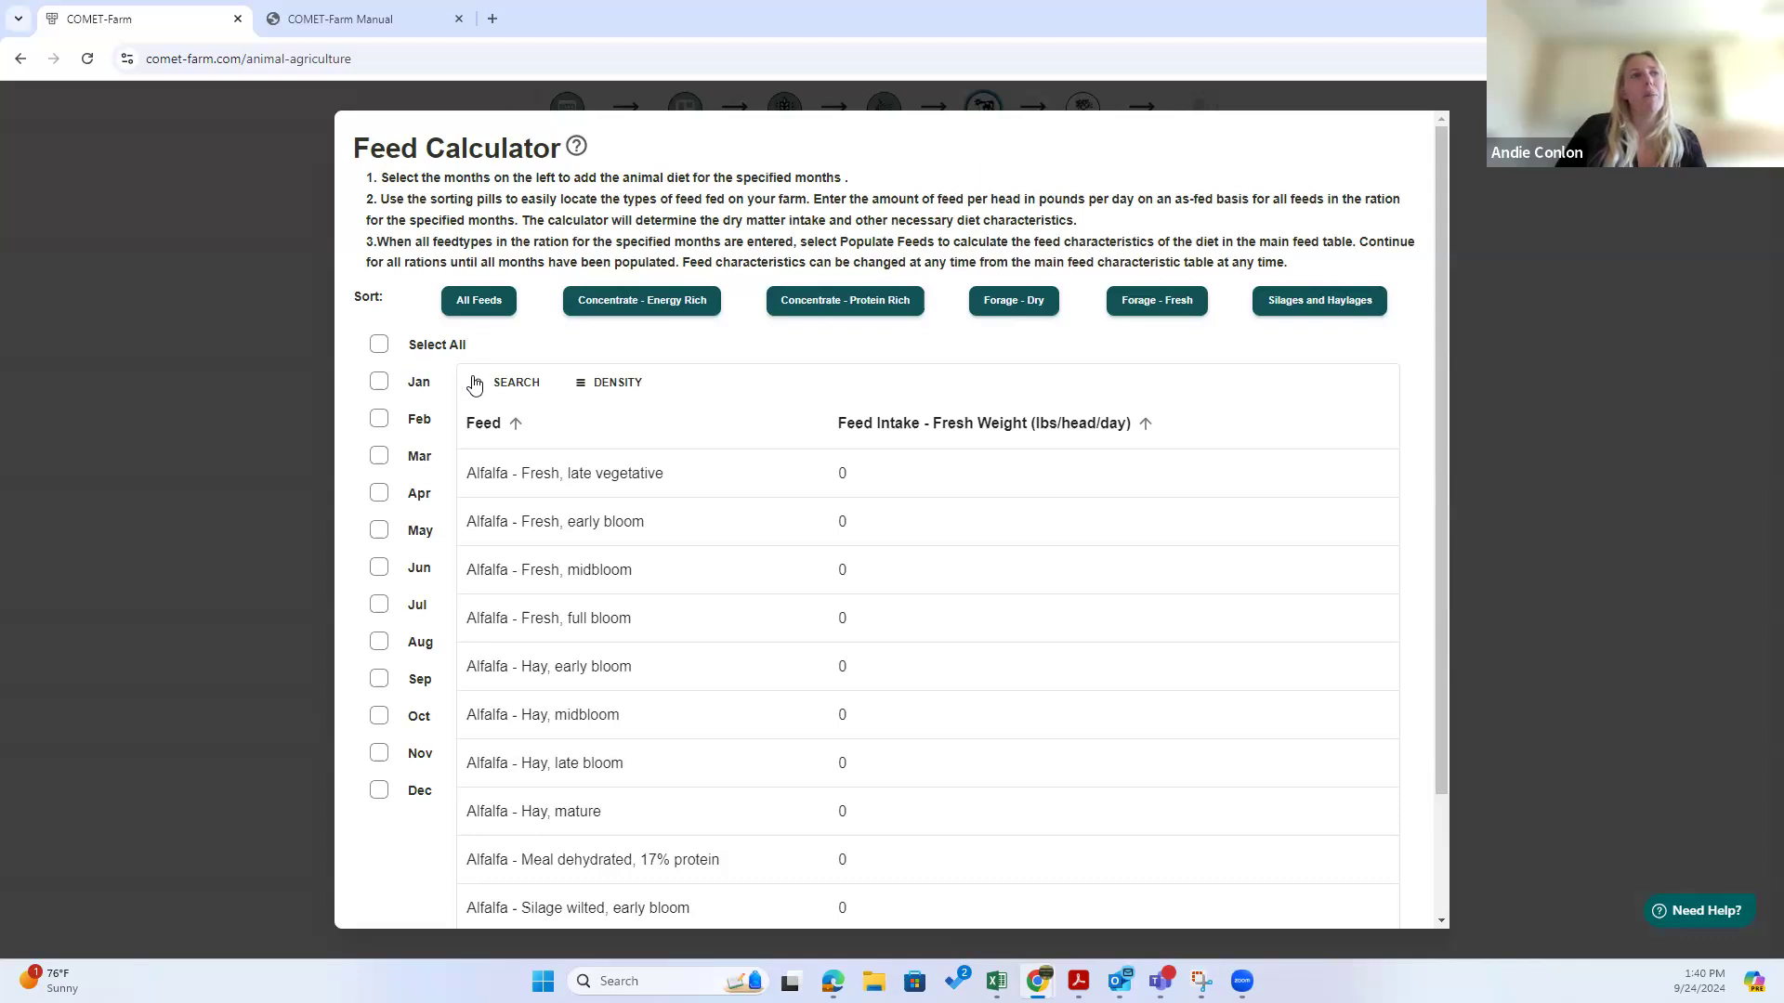
Step: Select April, May, June and July as the months for the animal diet
click(377, 502)
click(379, 531)
click(379, 568)
click(379, 605)
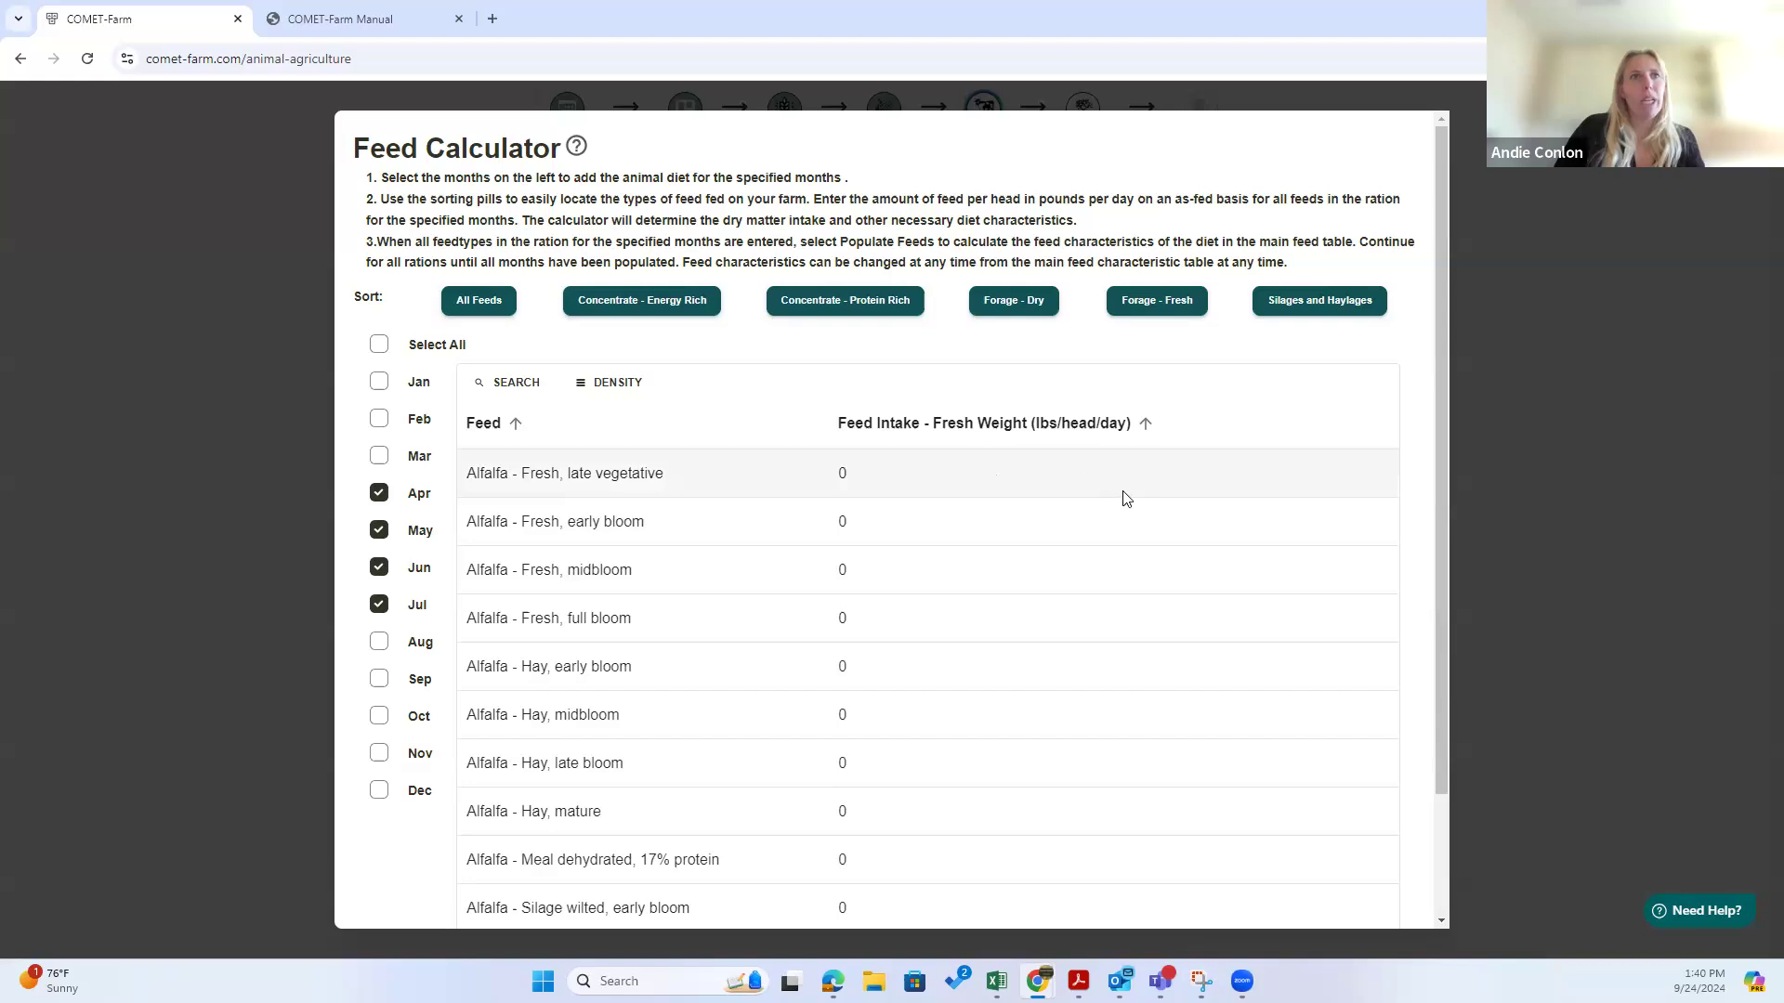
Step: Browse through the feed list, narrow it to the Forage - Dry feeds and browse the narrowed list
scroll(1146, 541, down, 2)
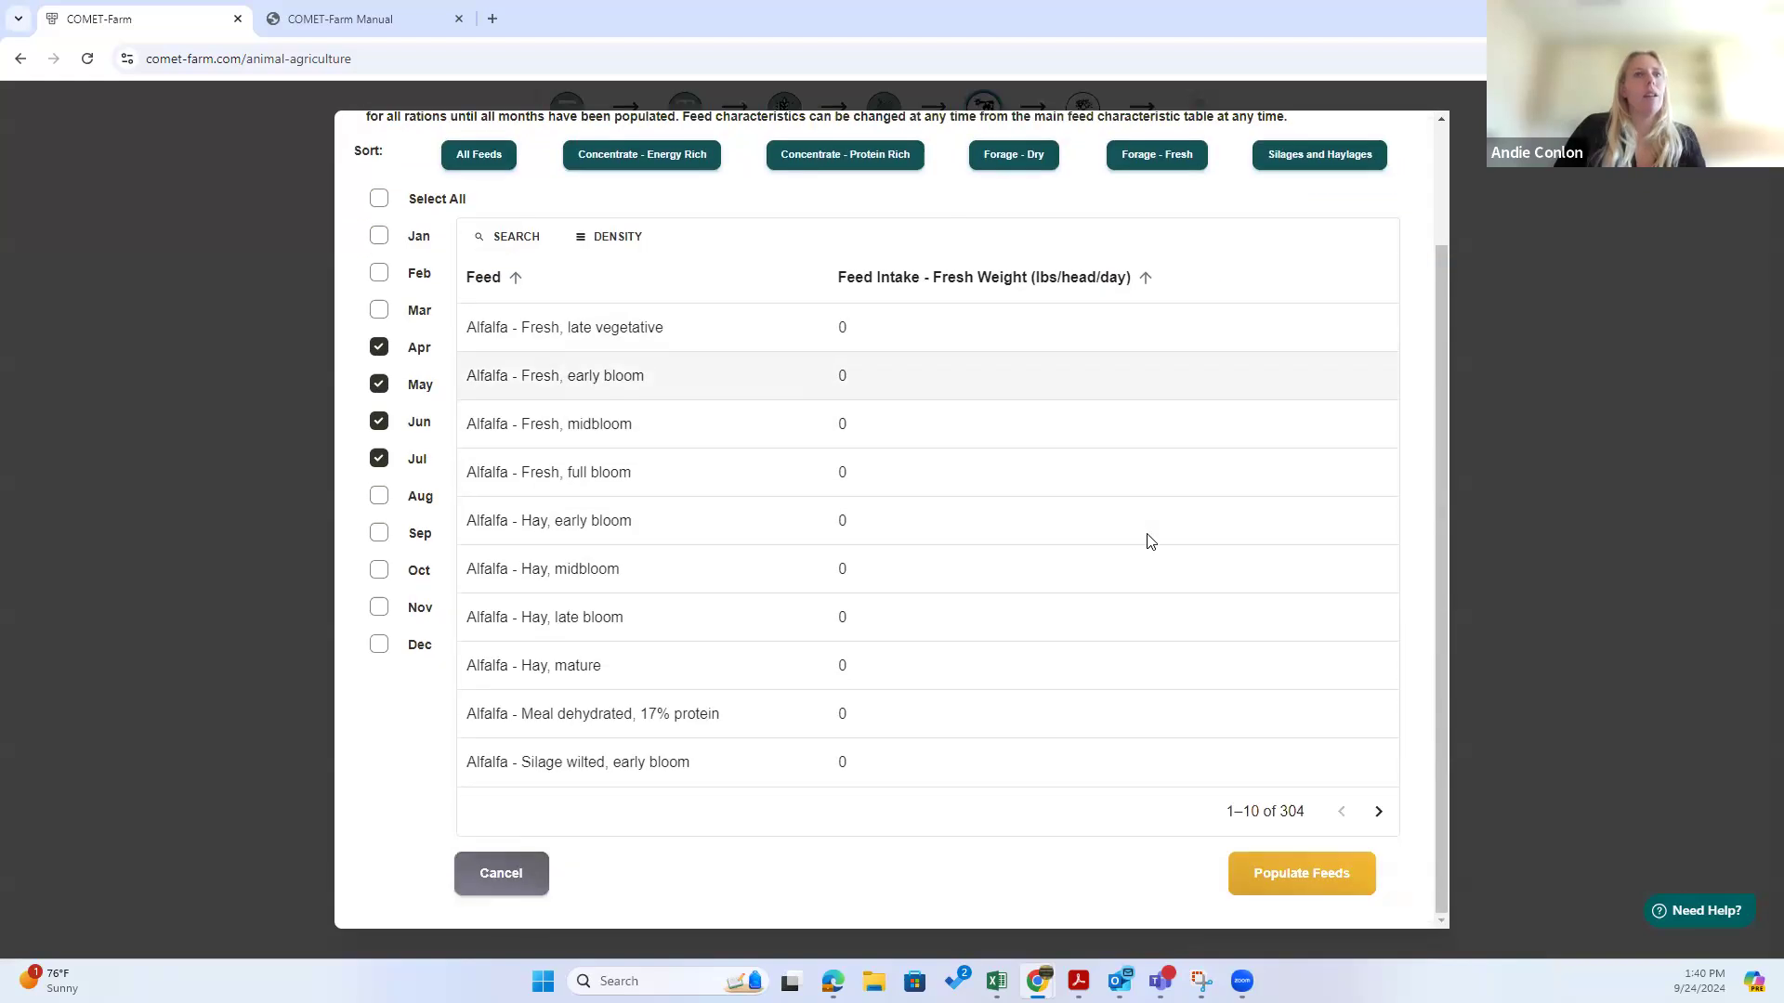
click(1379, 813)
click(1379, 813)
click(1380, 812)
click(1379, 813)
scroll(1056, 696, up, 2)
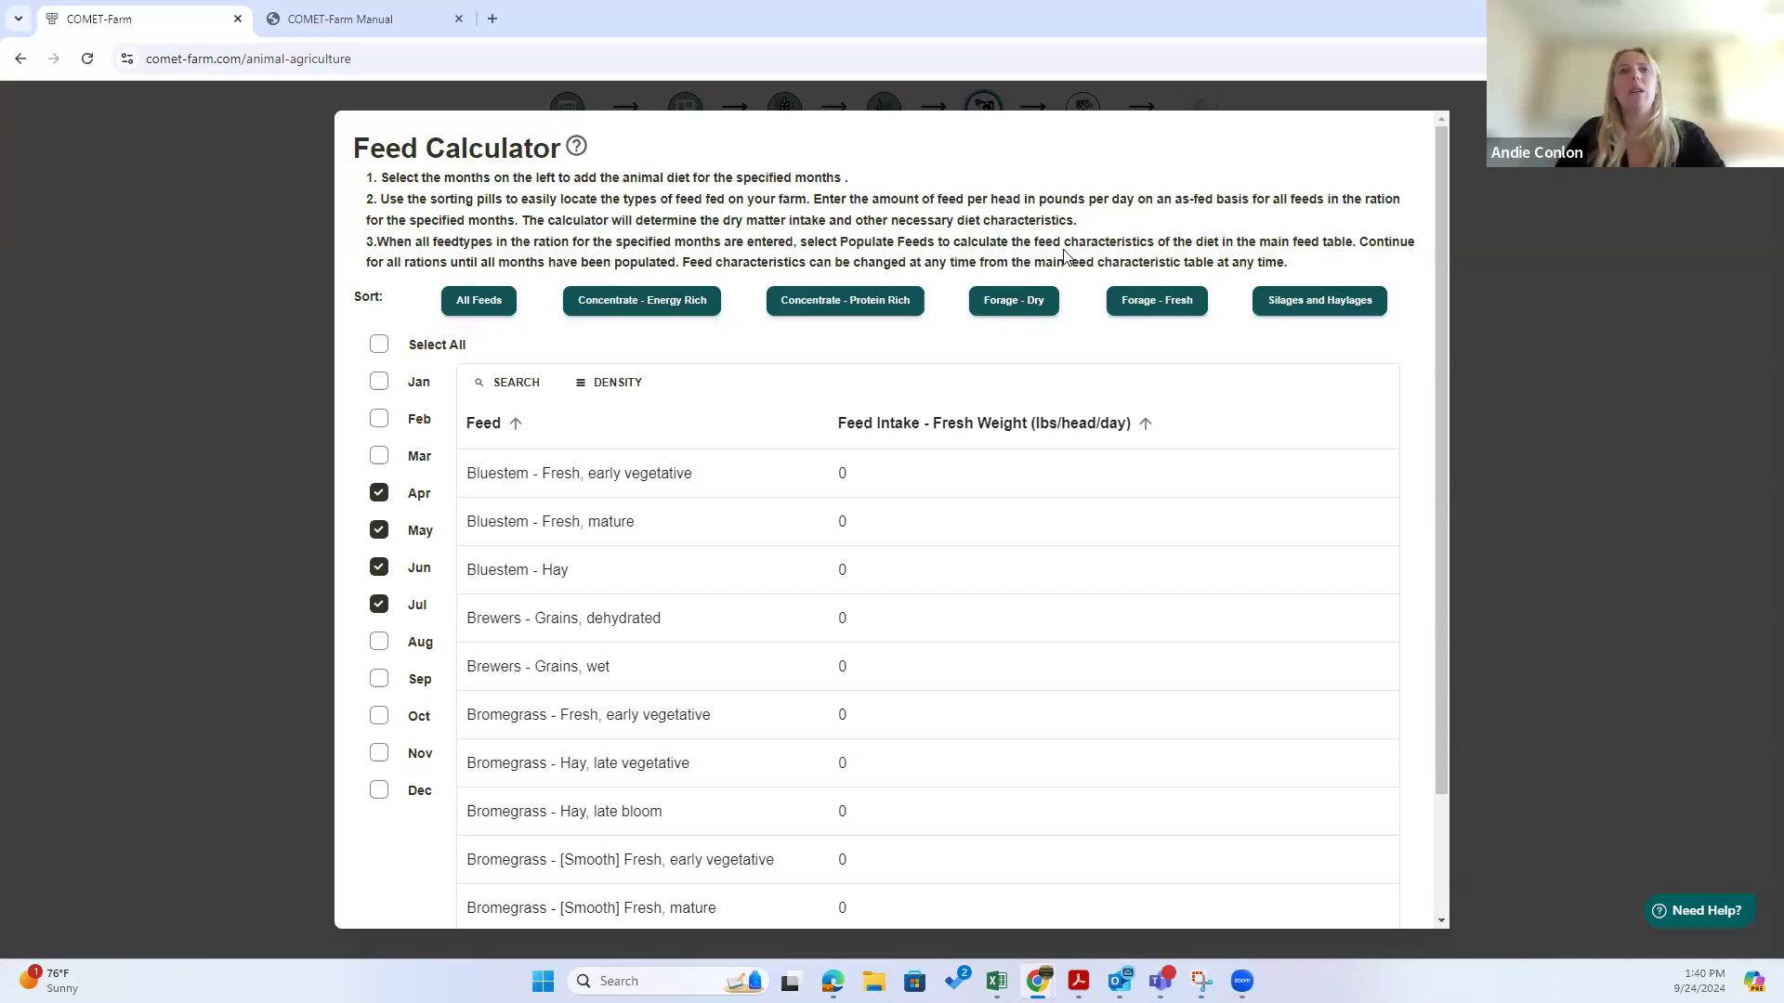
click(1017, 310)
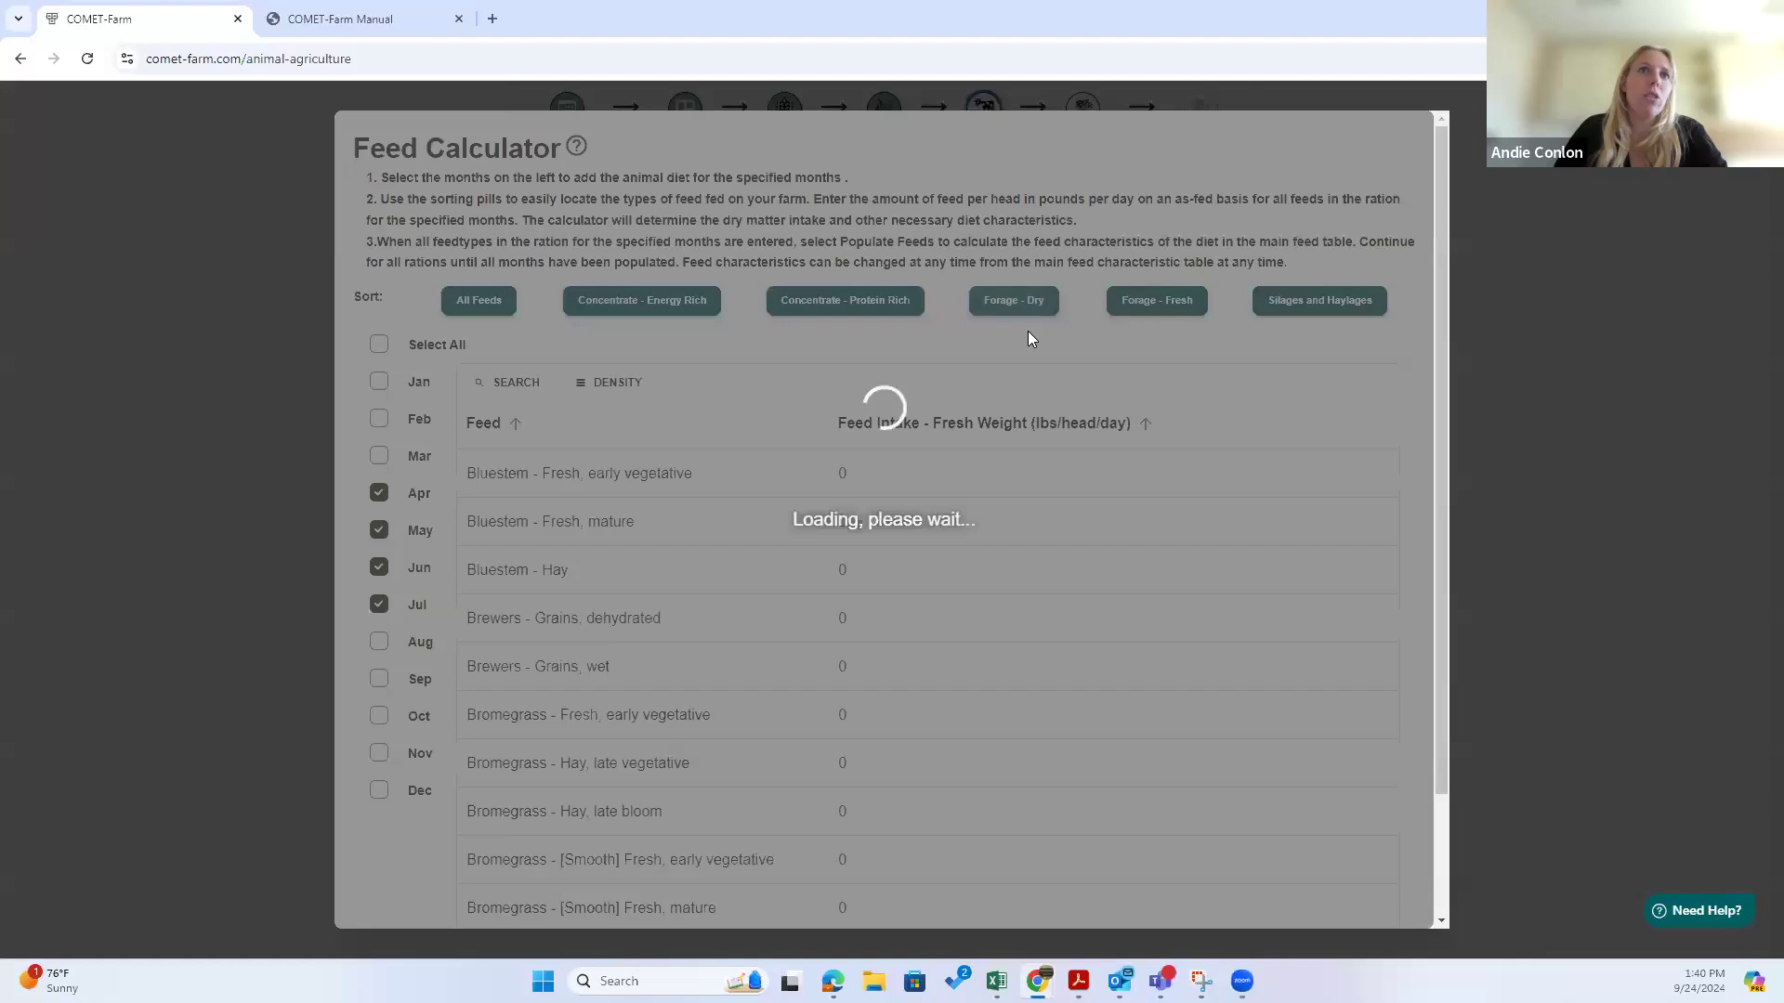
scroll(1319, 818, down, 2)
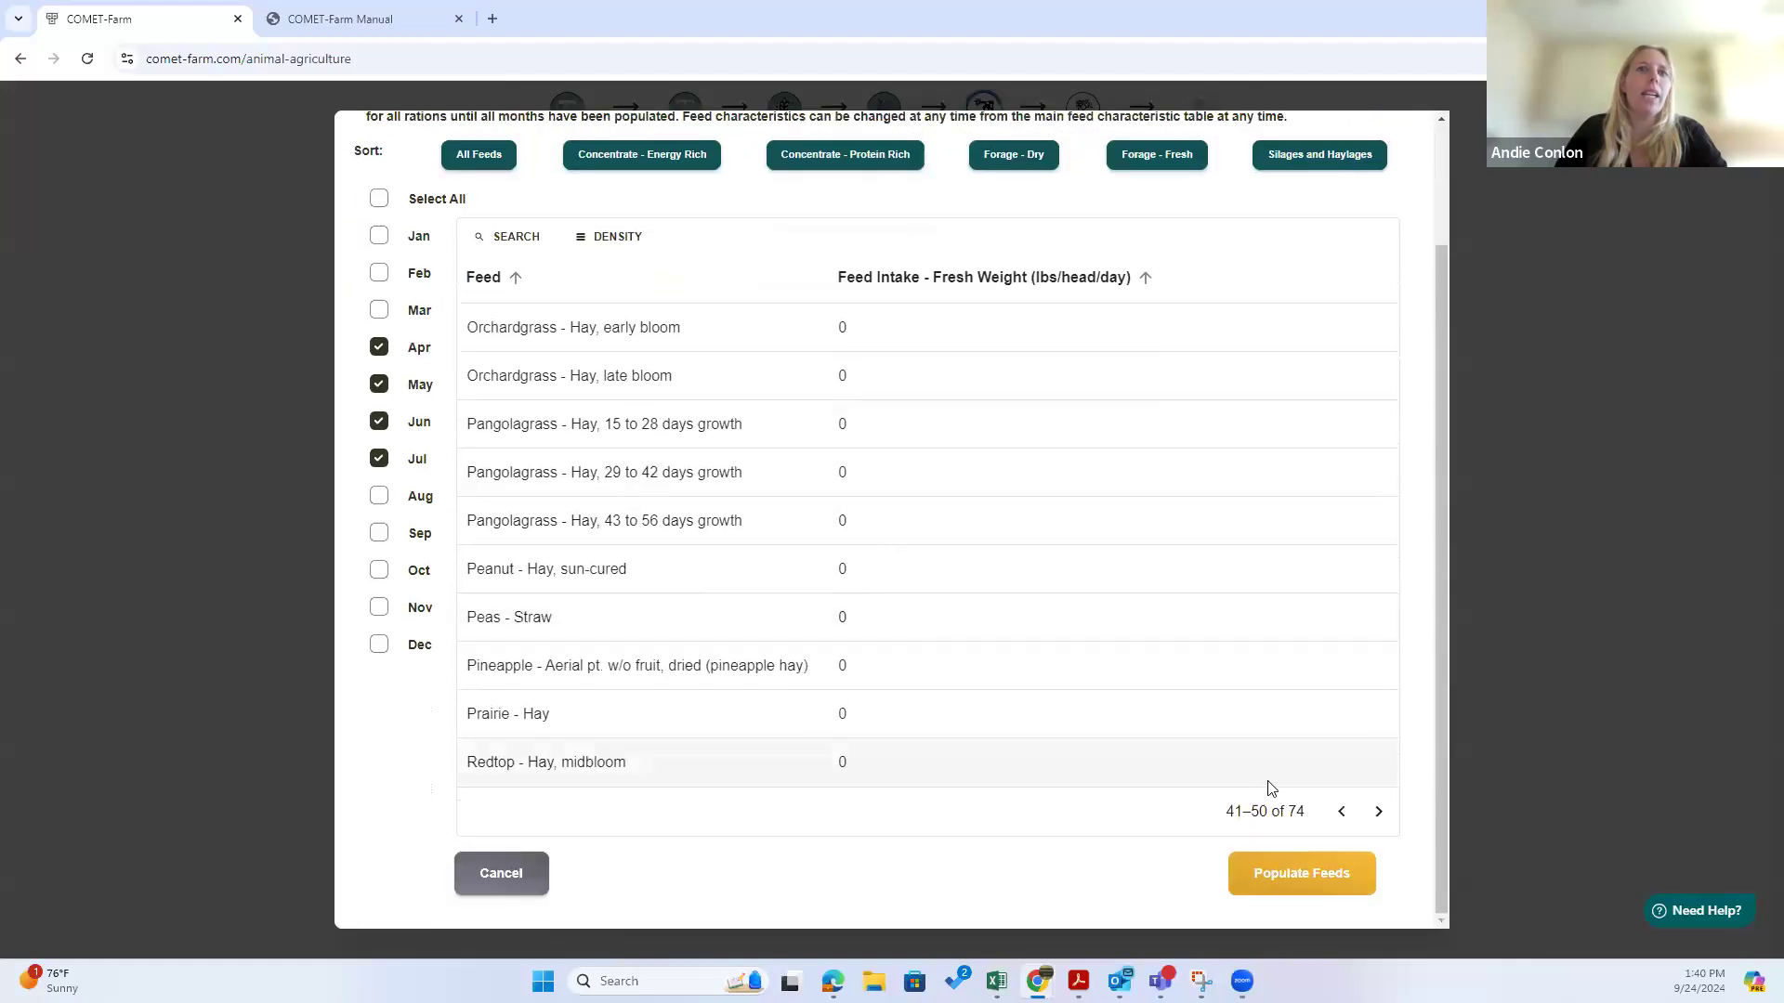
click(1340, 812)
click(1340, 811)
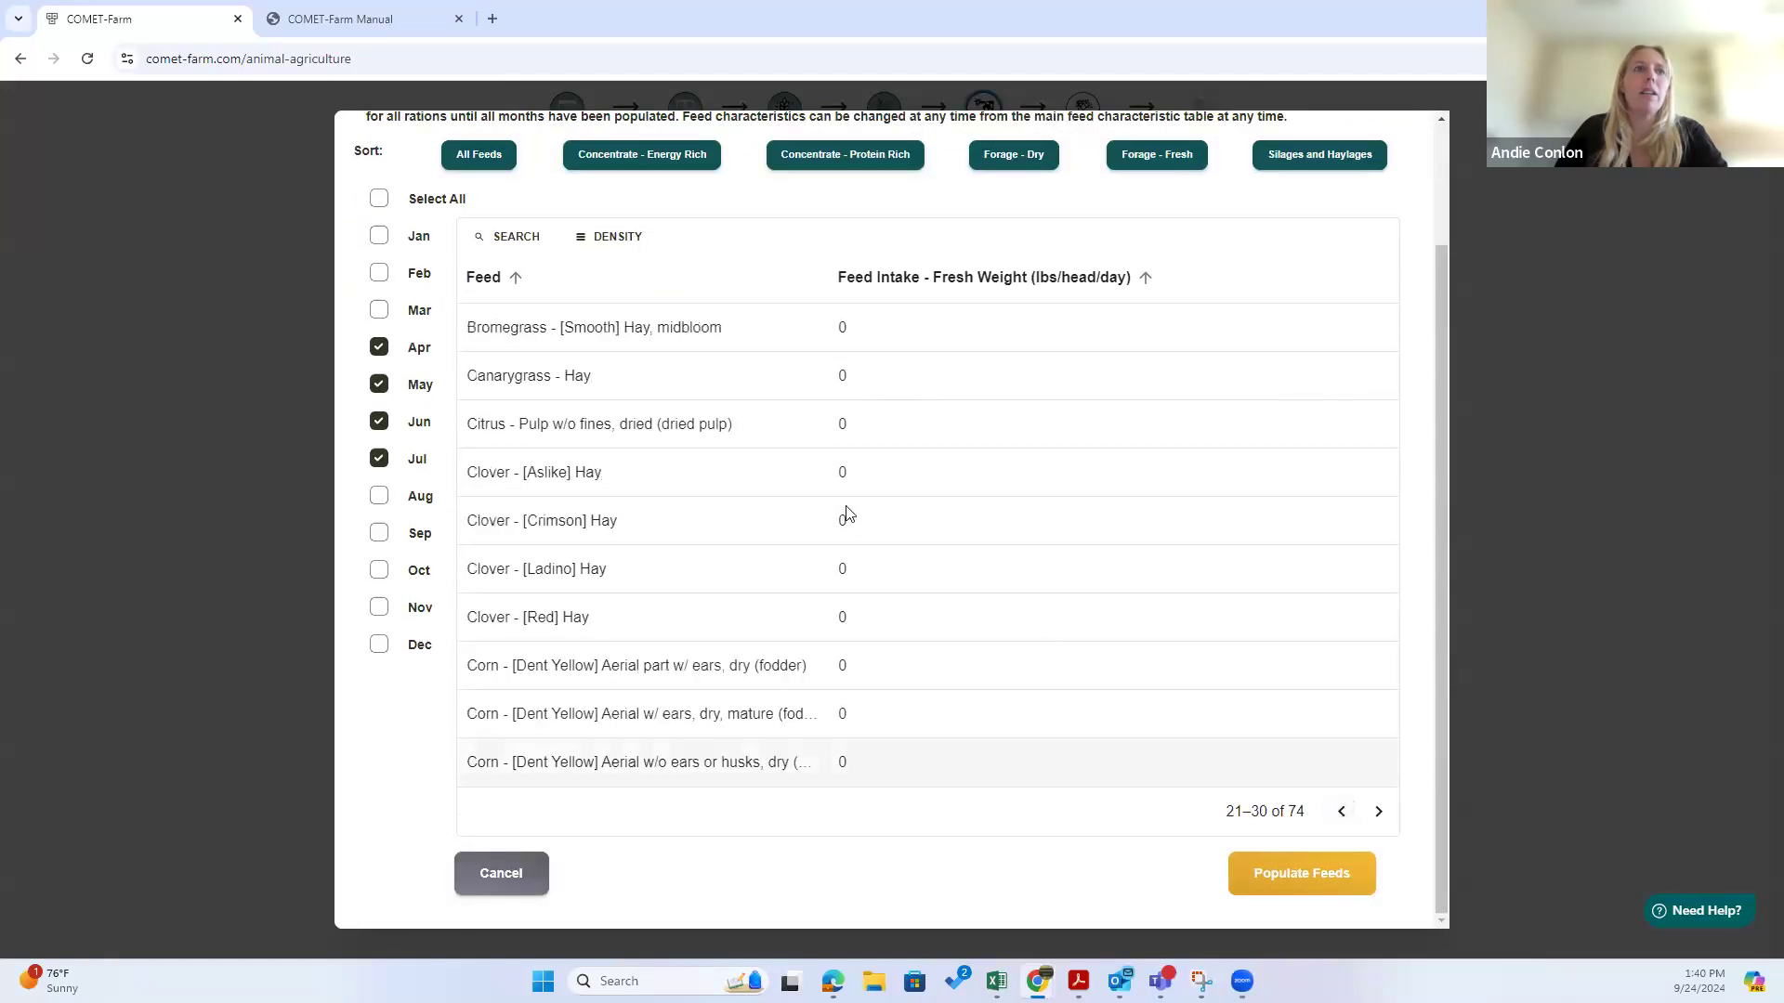
scroll(880, 542, up, 1)
scroll(881, 541, up, 1)
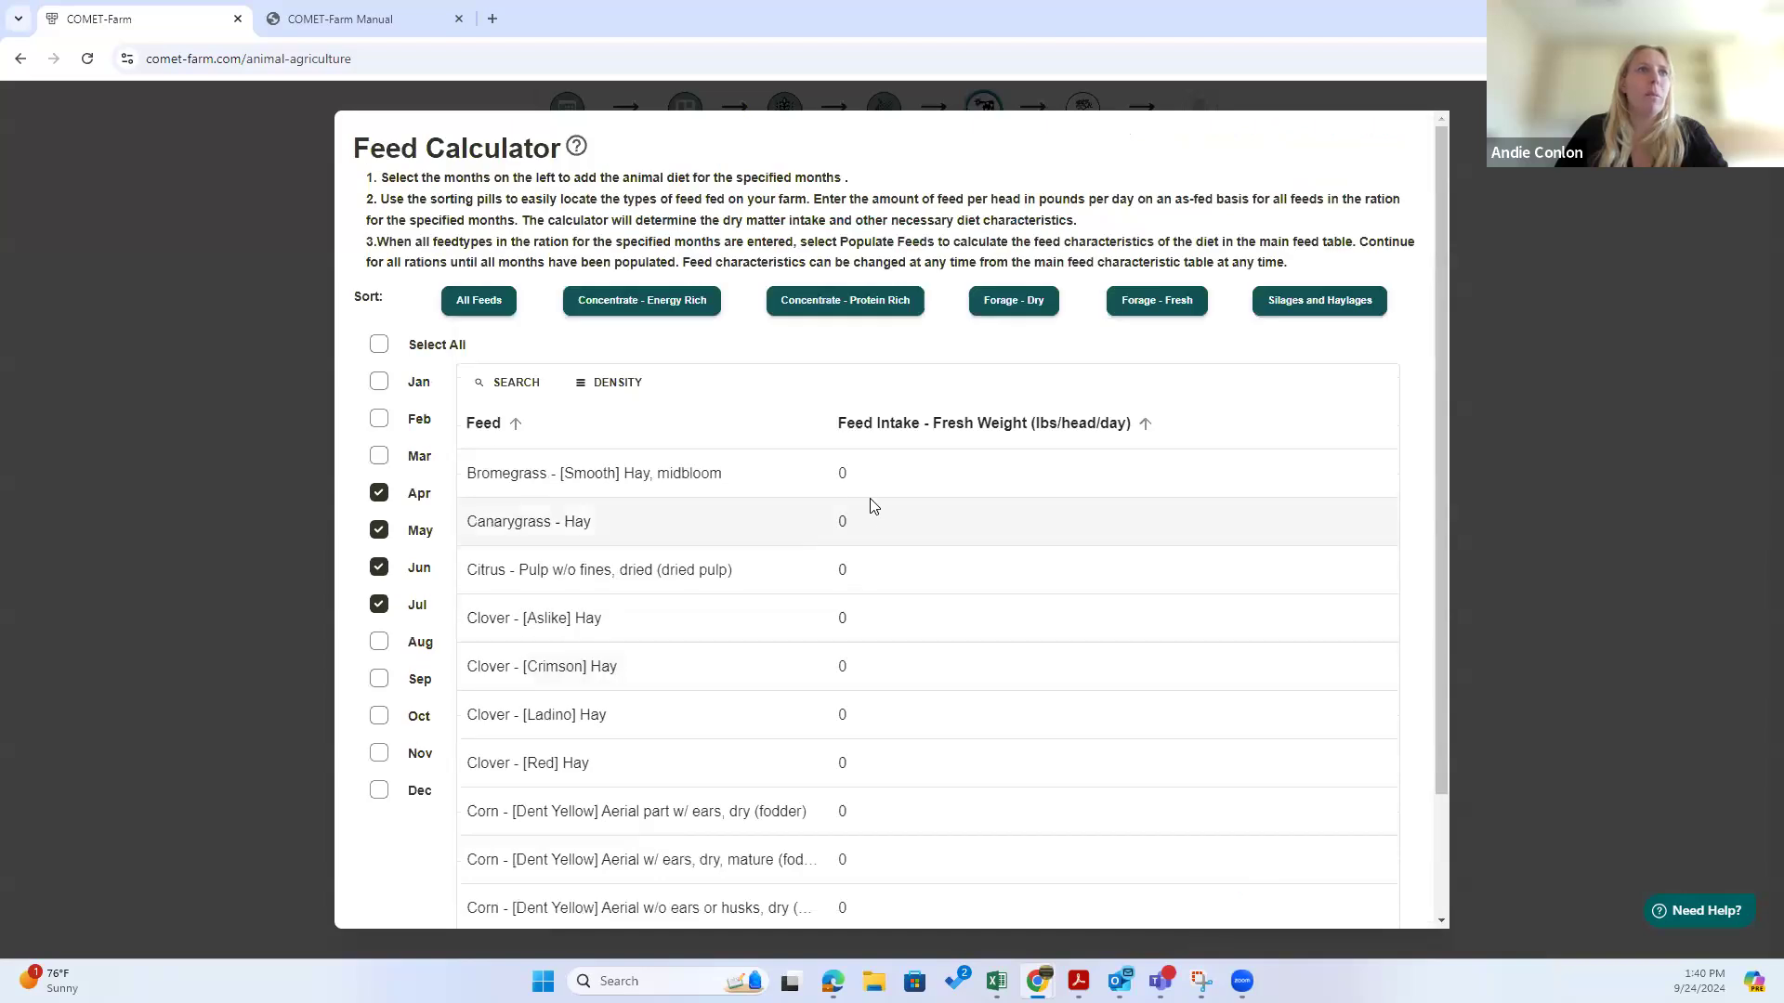
Step: Search the dry forage feeds for "corn" and clear the search filter again
click(504, 388)
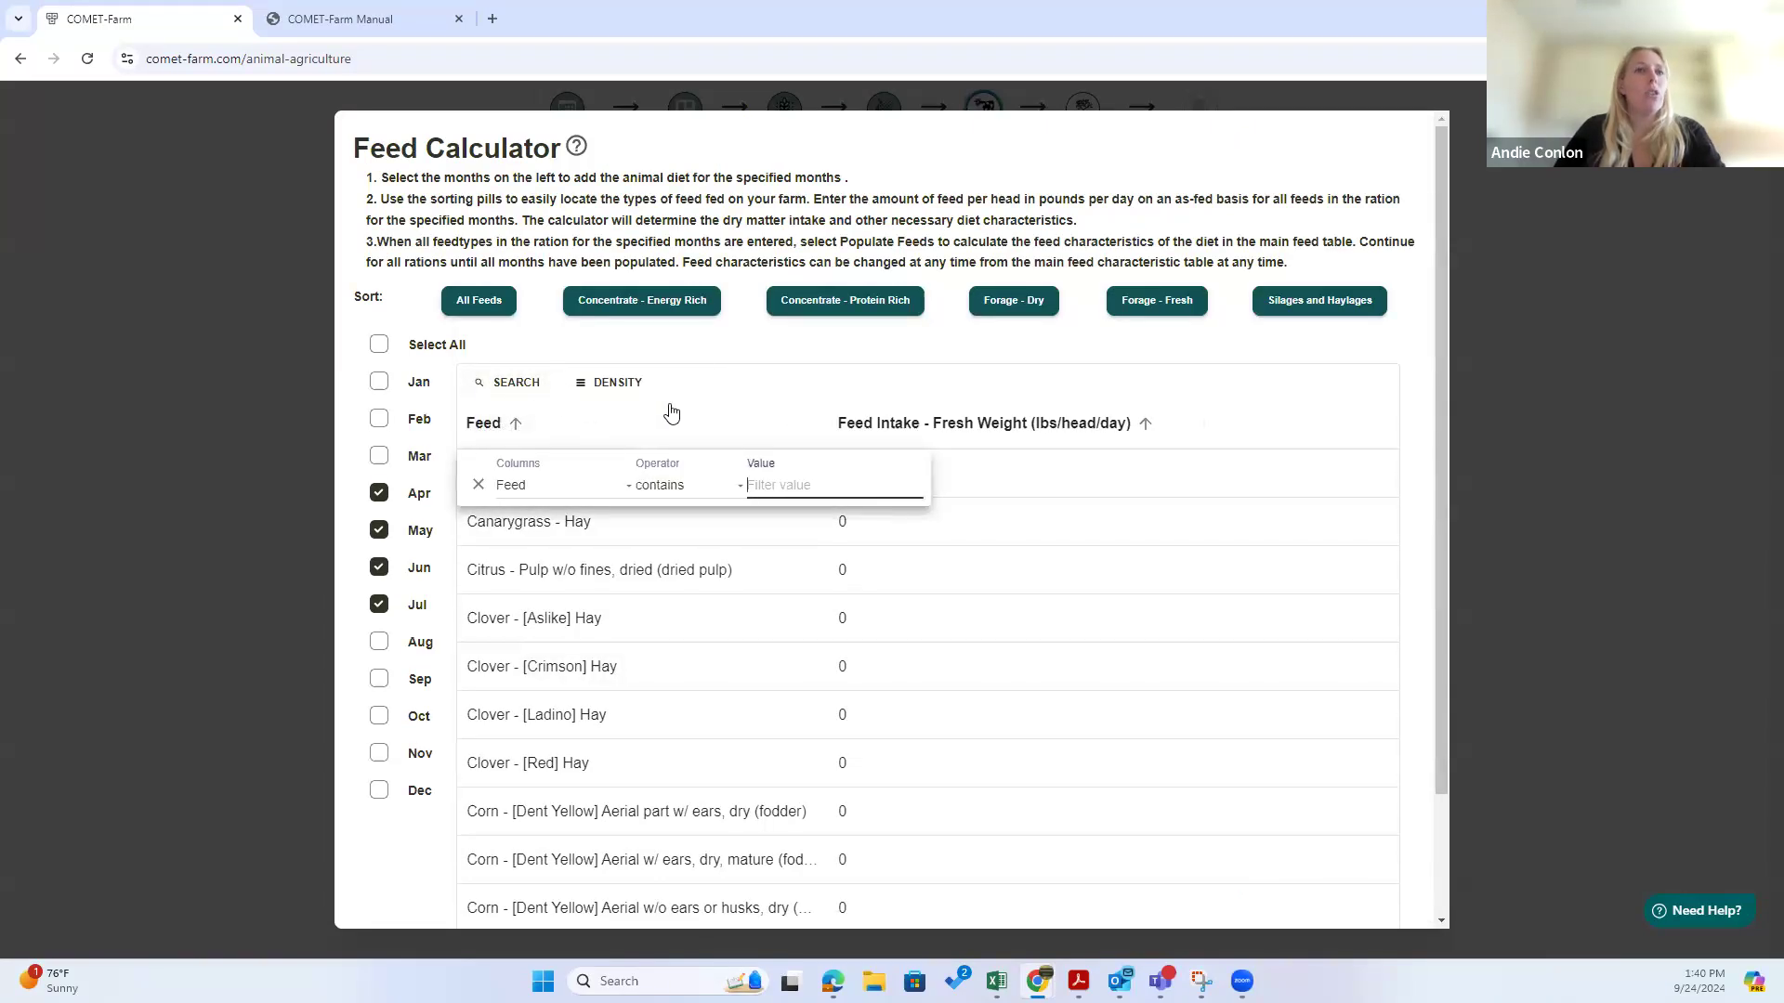
text(corn)
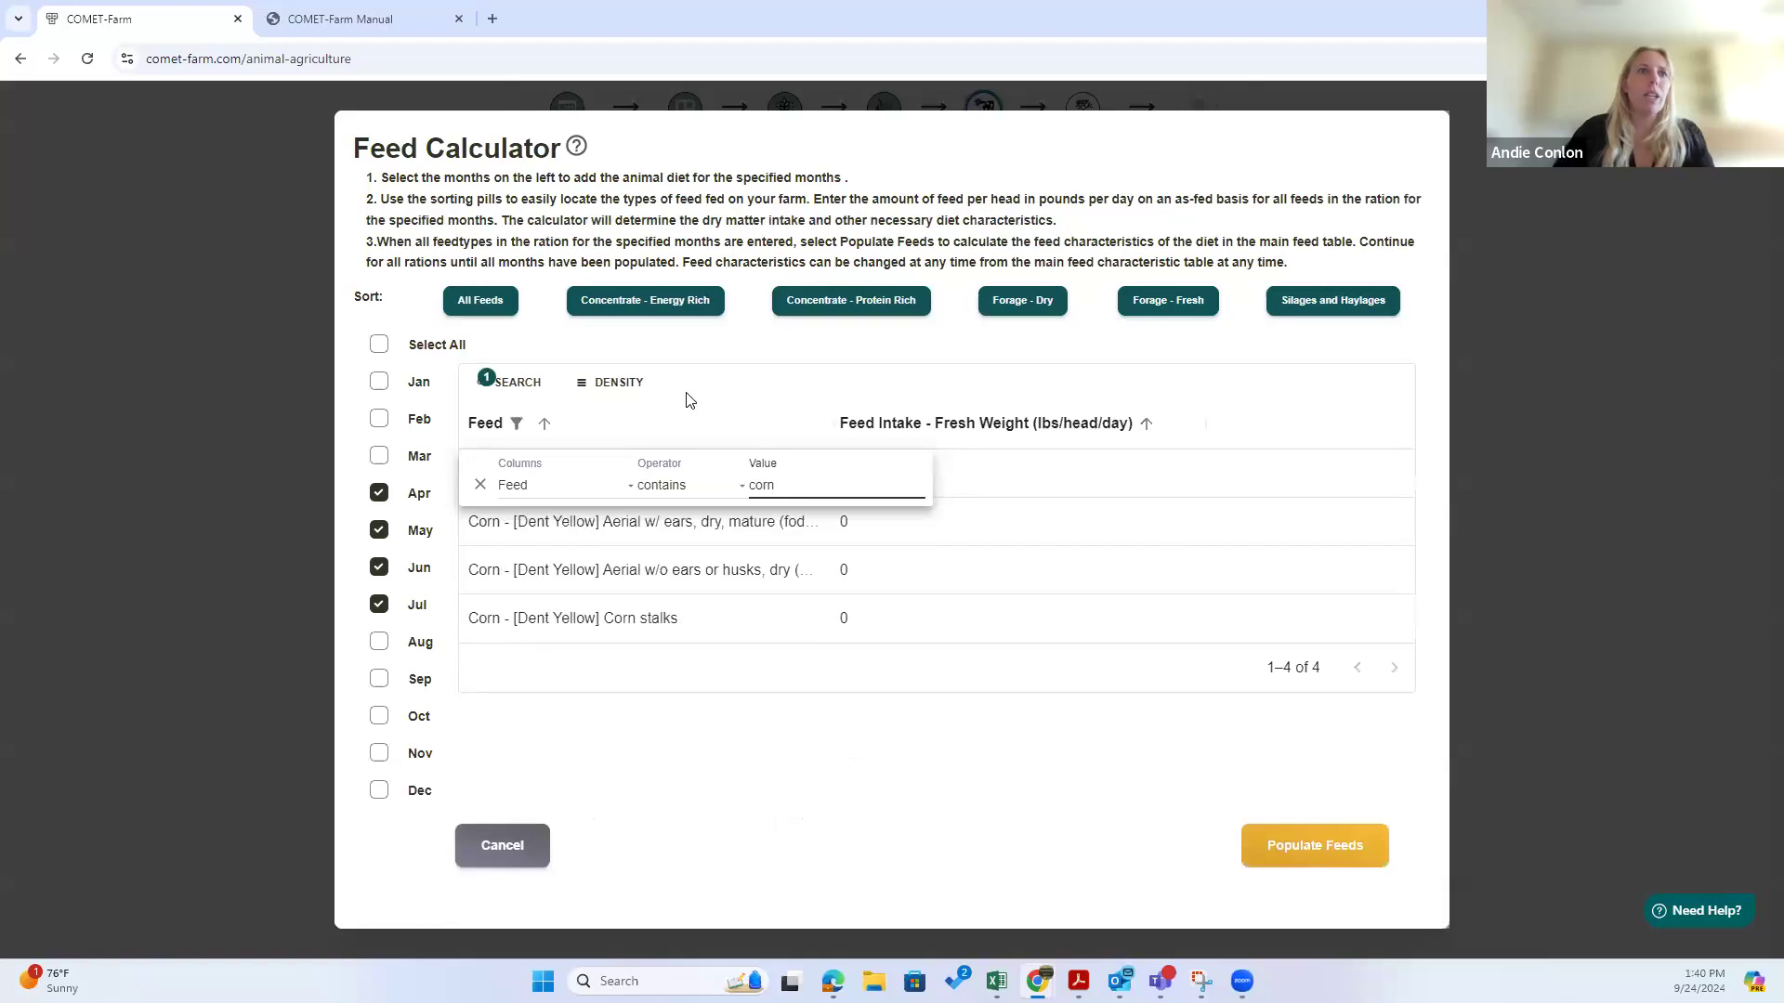
click(795, 757)
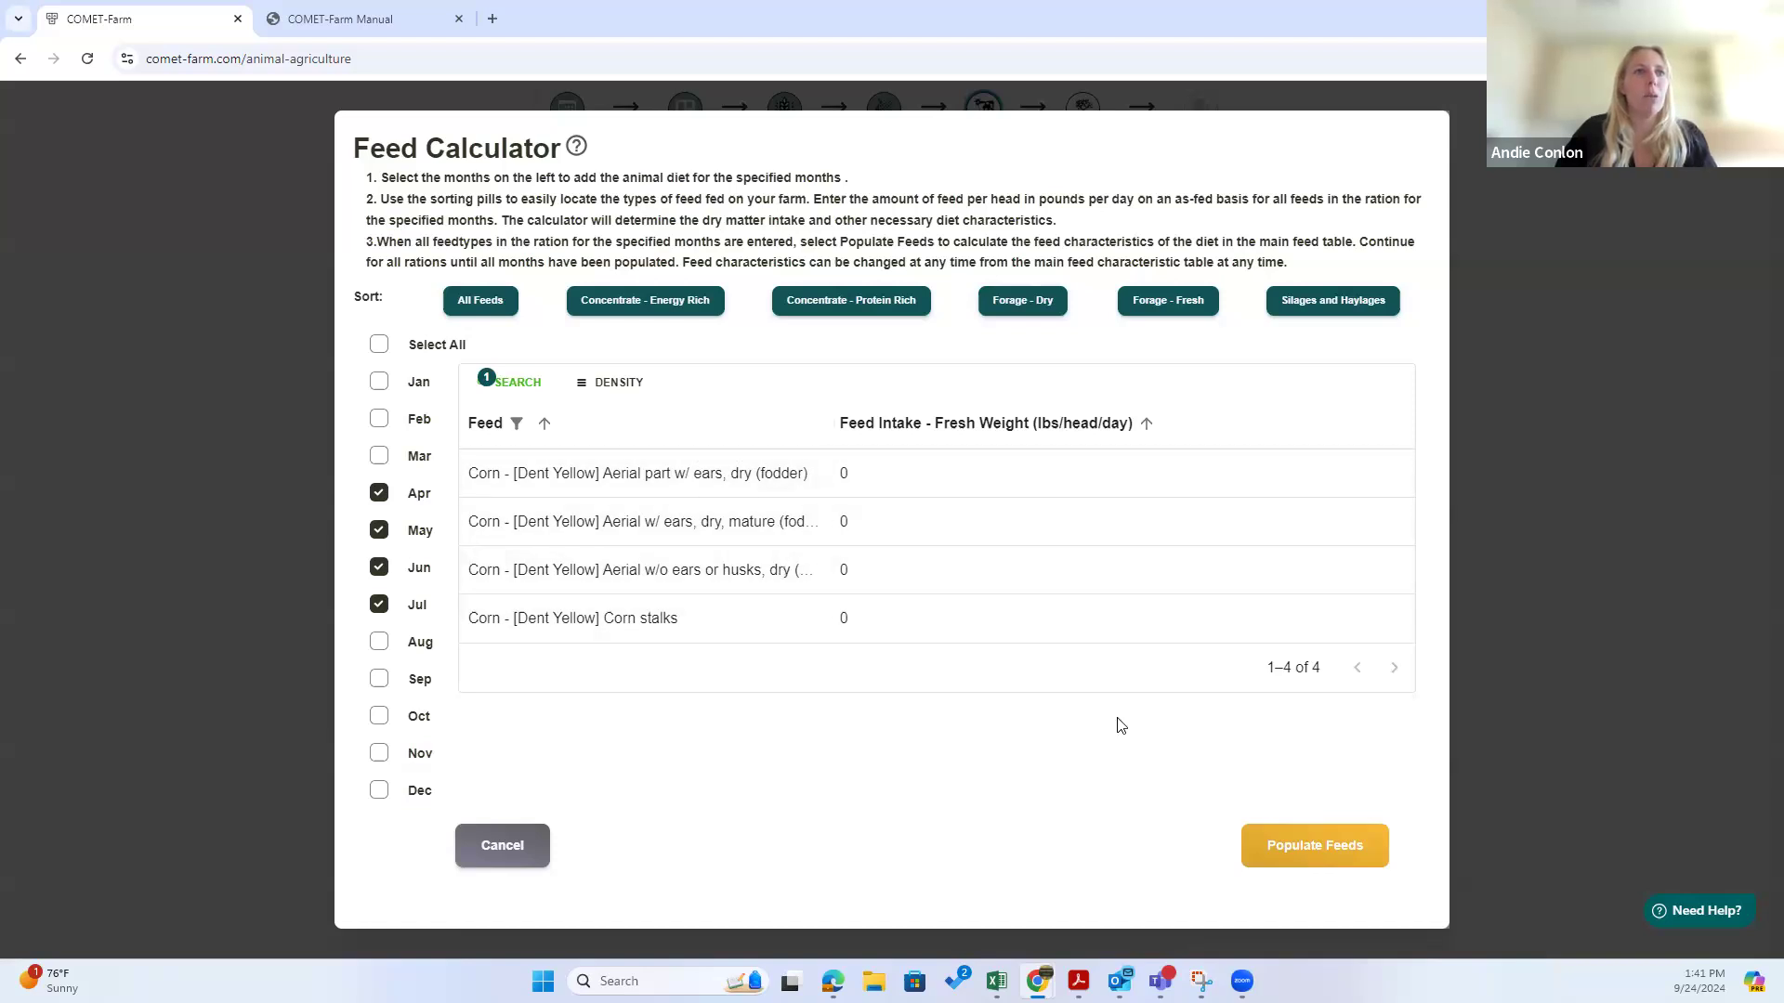
click(511, 382)
click(479, 484)
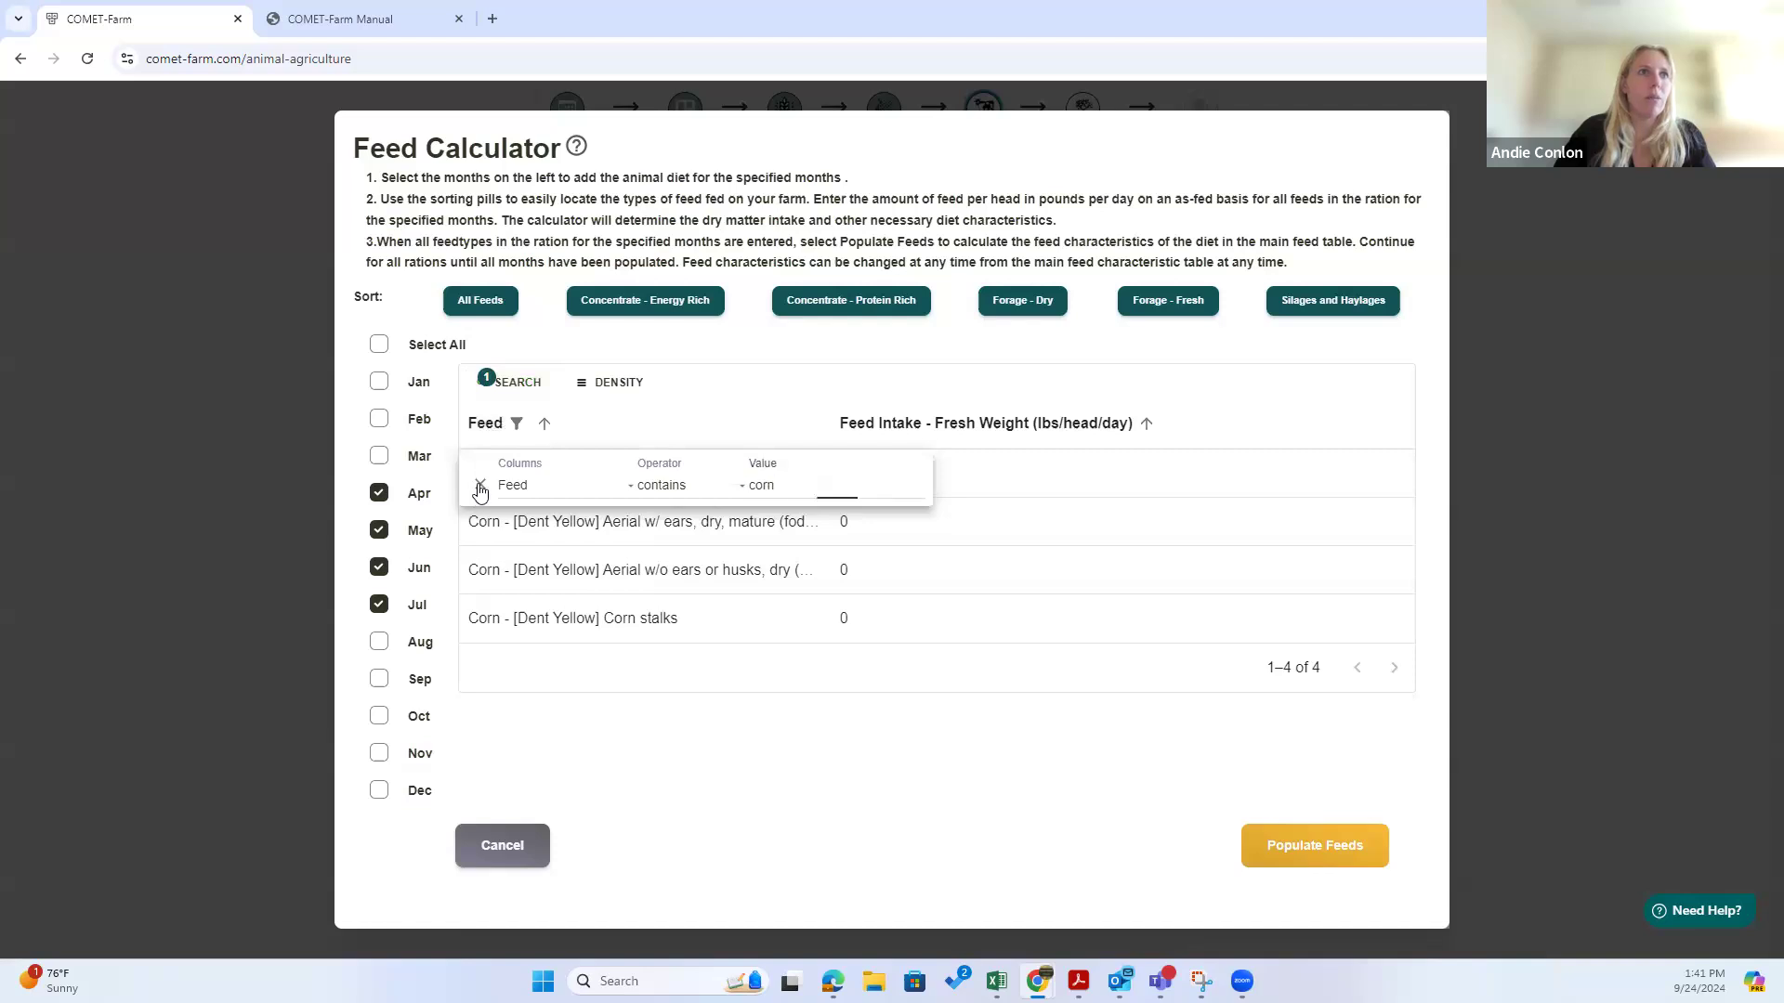
click(1004, 404)
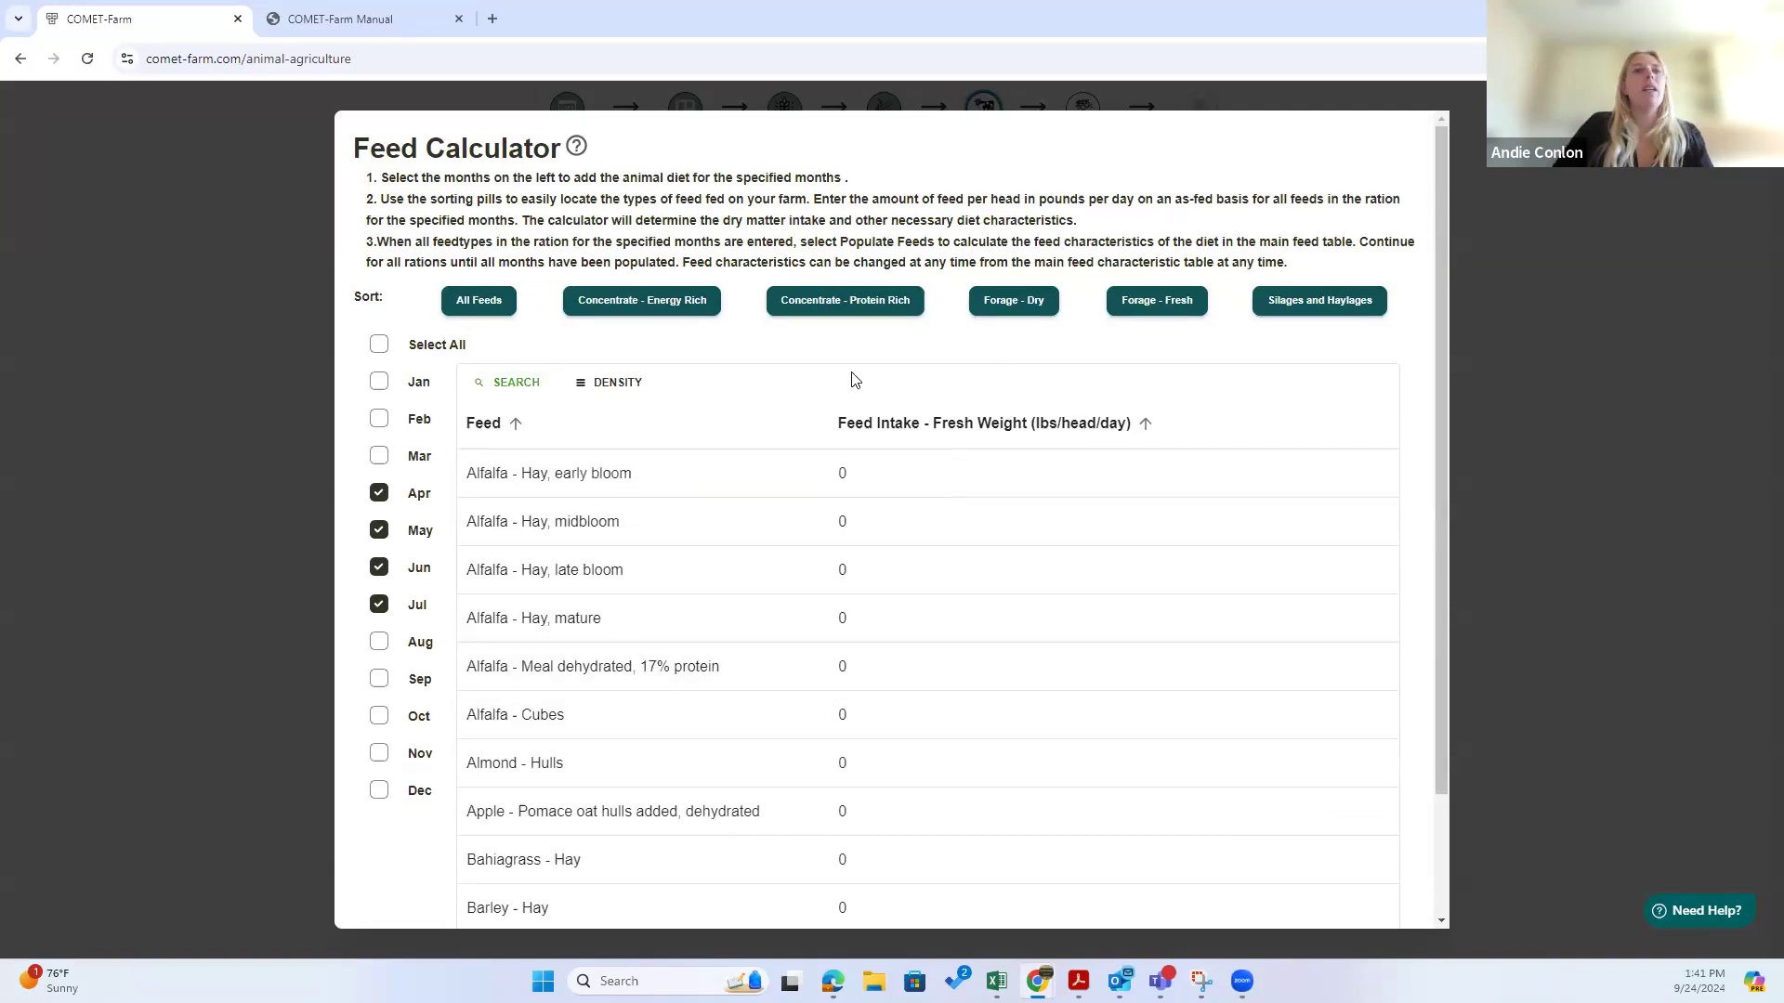
Step: Select all months and set the fresh-weight feed intake of Alfalfa - Hay, midbloom to 15 lbs/head/day
click(864, 523)
drag(827, 516, 825, 521)
click(592, 349)
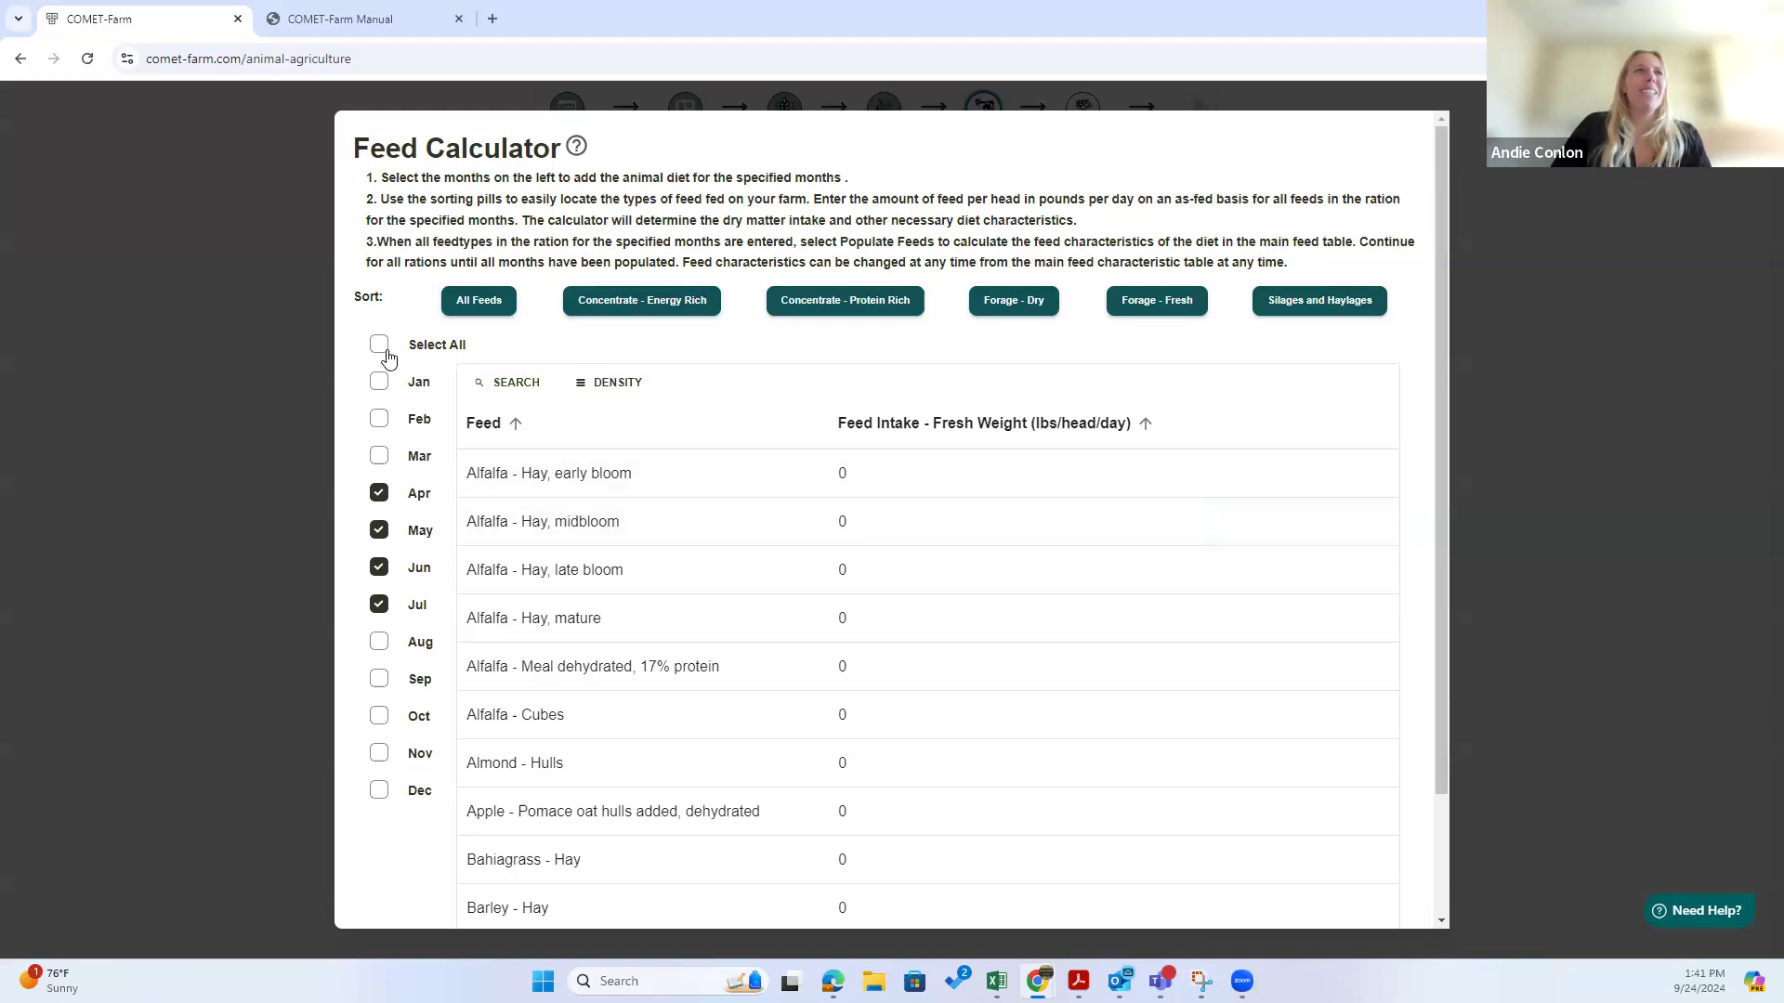
click(378, 346)
click(901, 530)
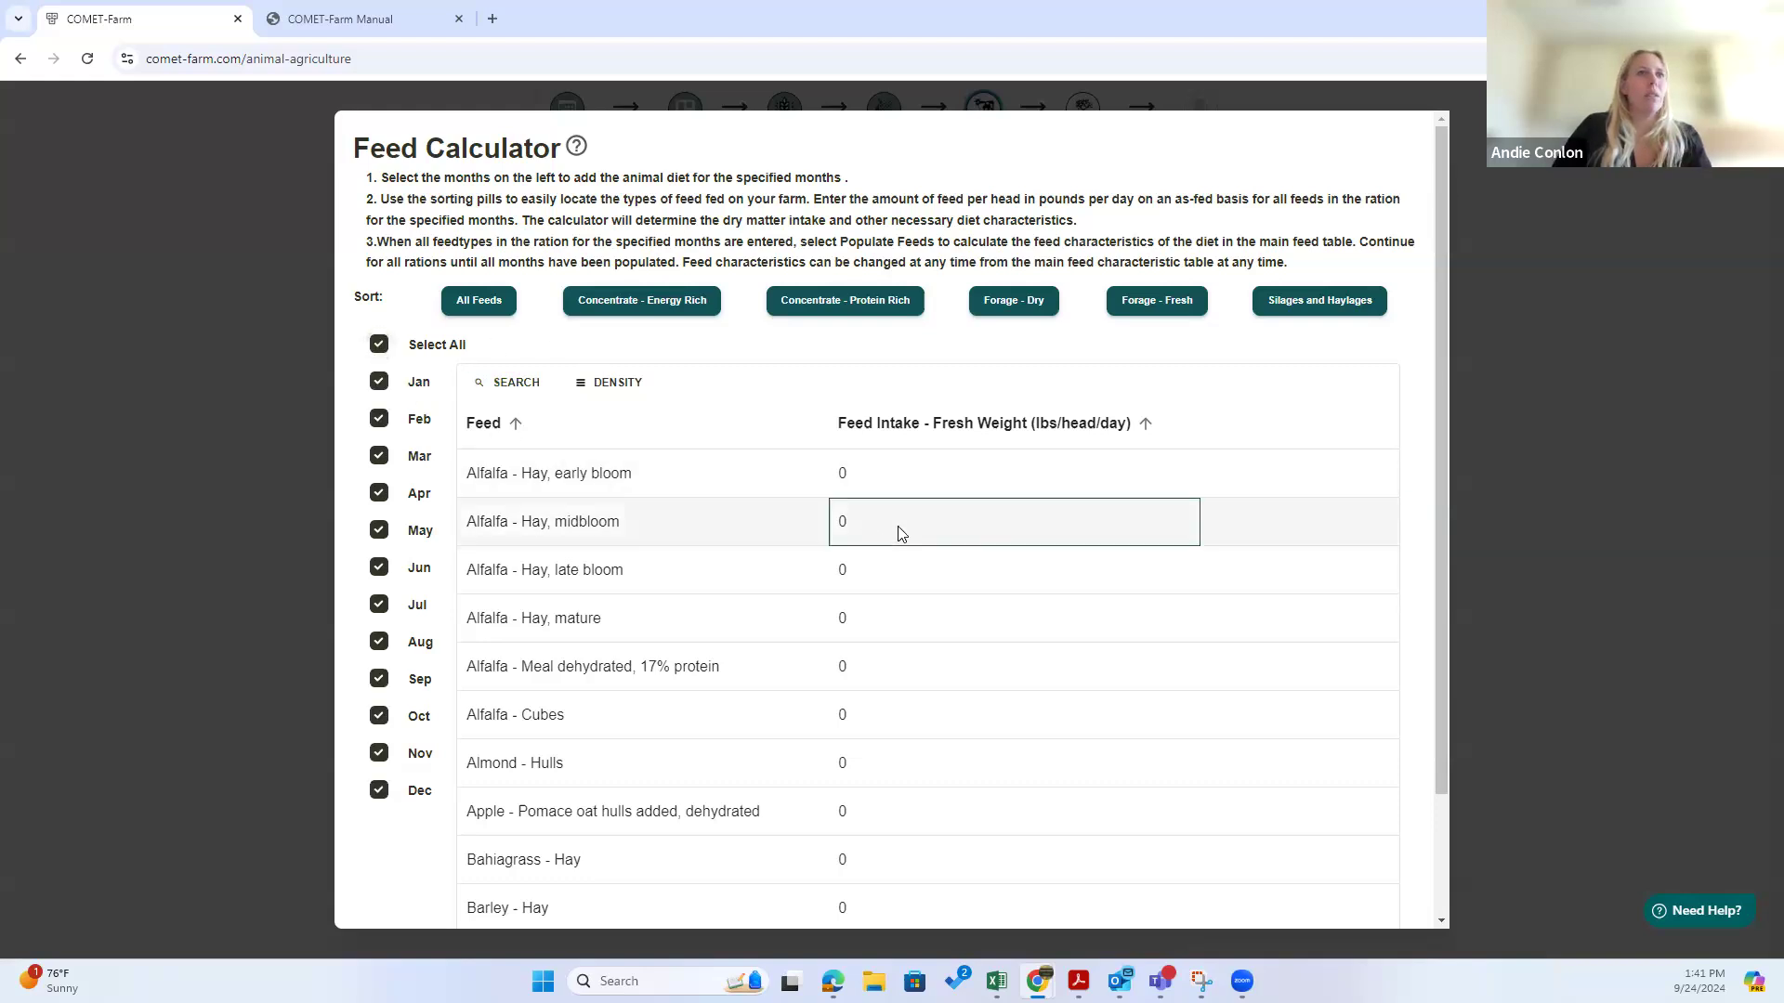
drag(818, 522, 975, 546)
text(15)
Step: Find Sorghum - [Johnsongrass] Hay in the dry forages and set its fresh-weight feed intake to 15 lbs/head/day
scroll(1162, 697, down, 2)
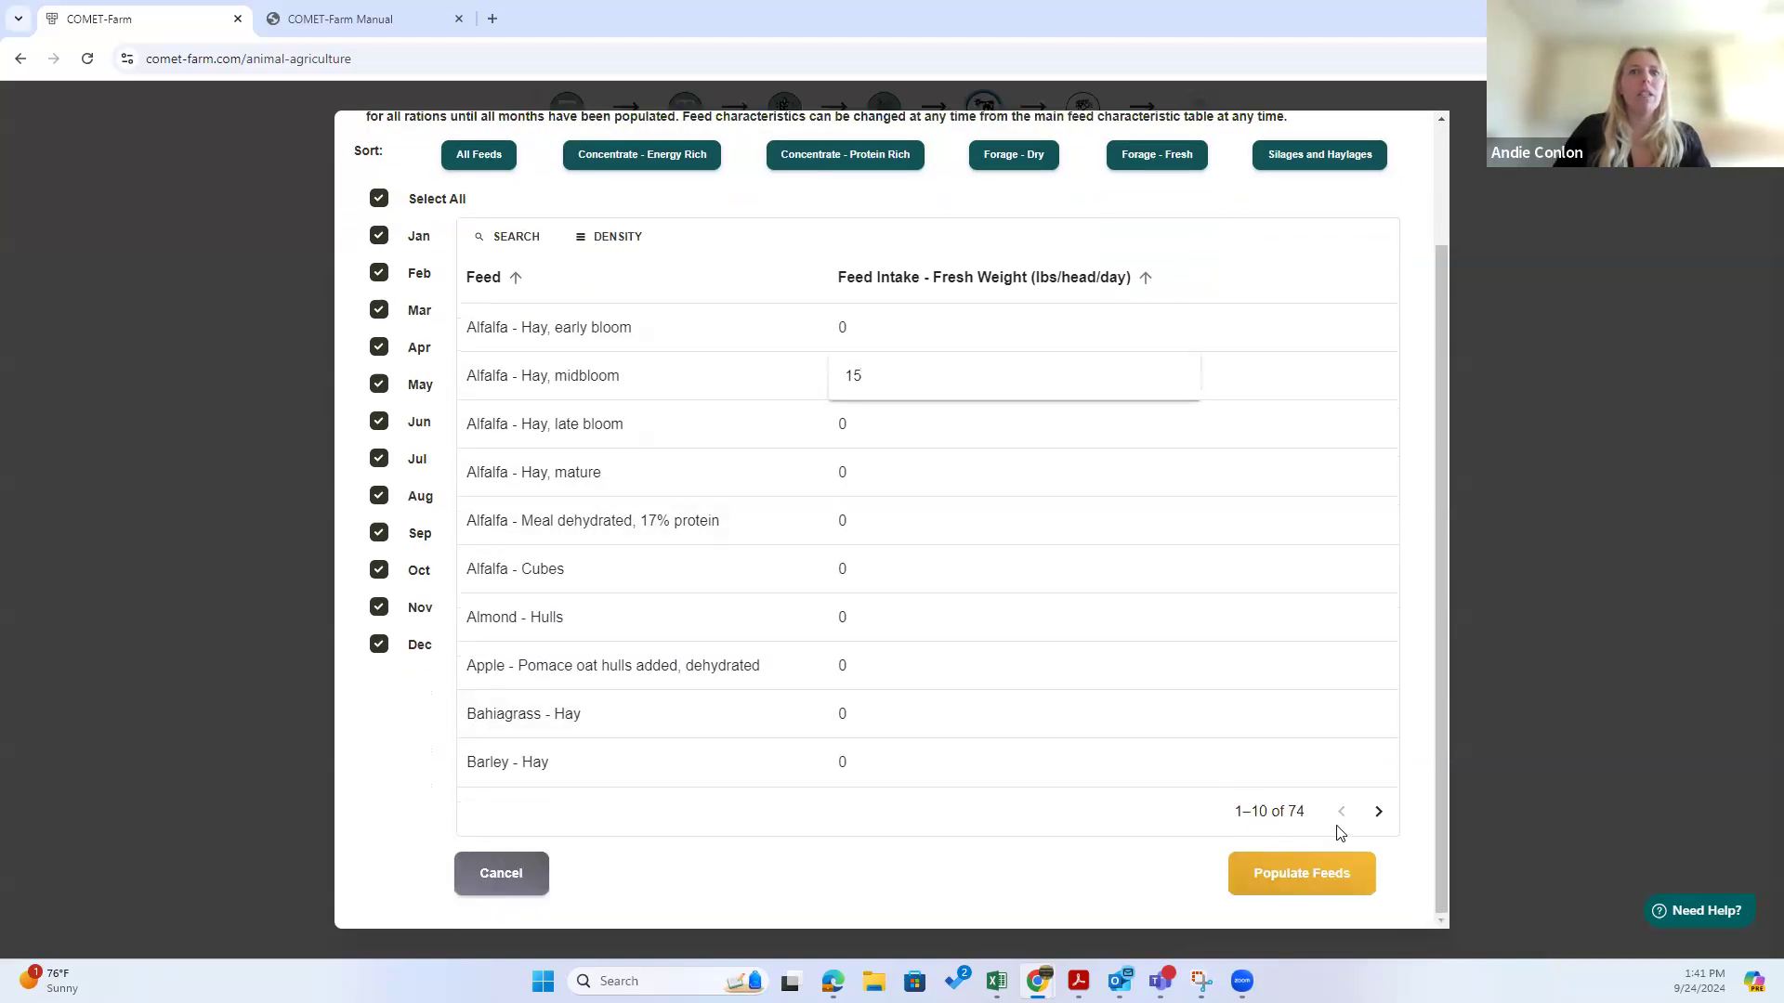
click(1377, 813)
click(1377, 813)
click(1377, 812)
click(1377, 813)
click(1377, 813)
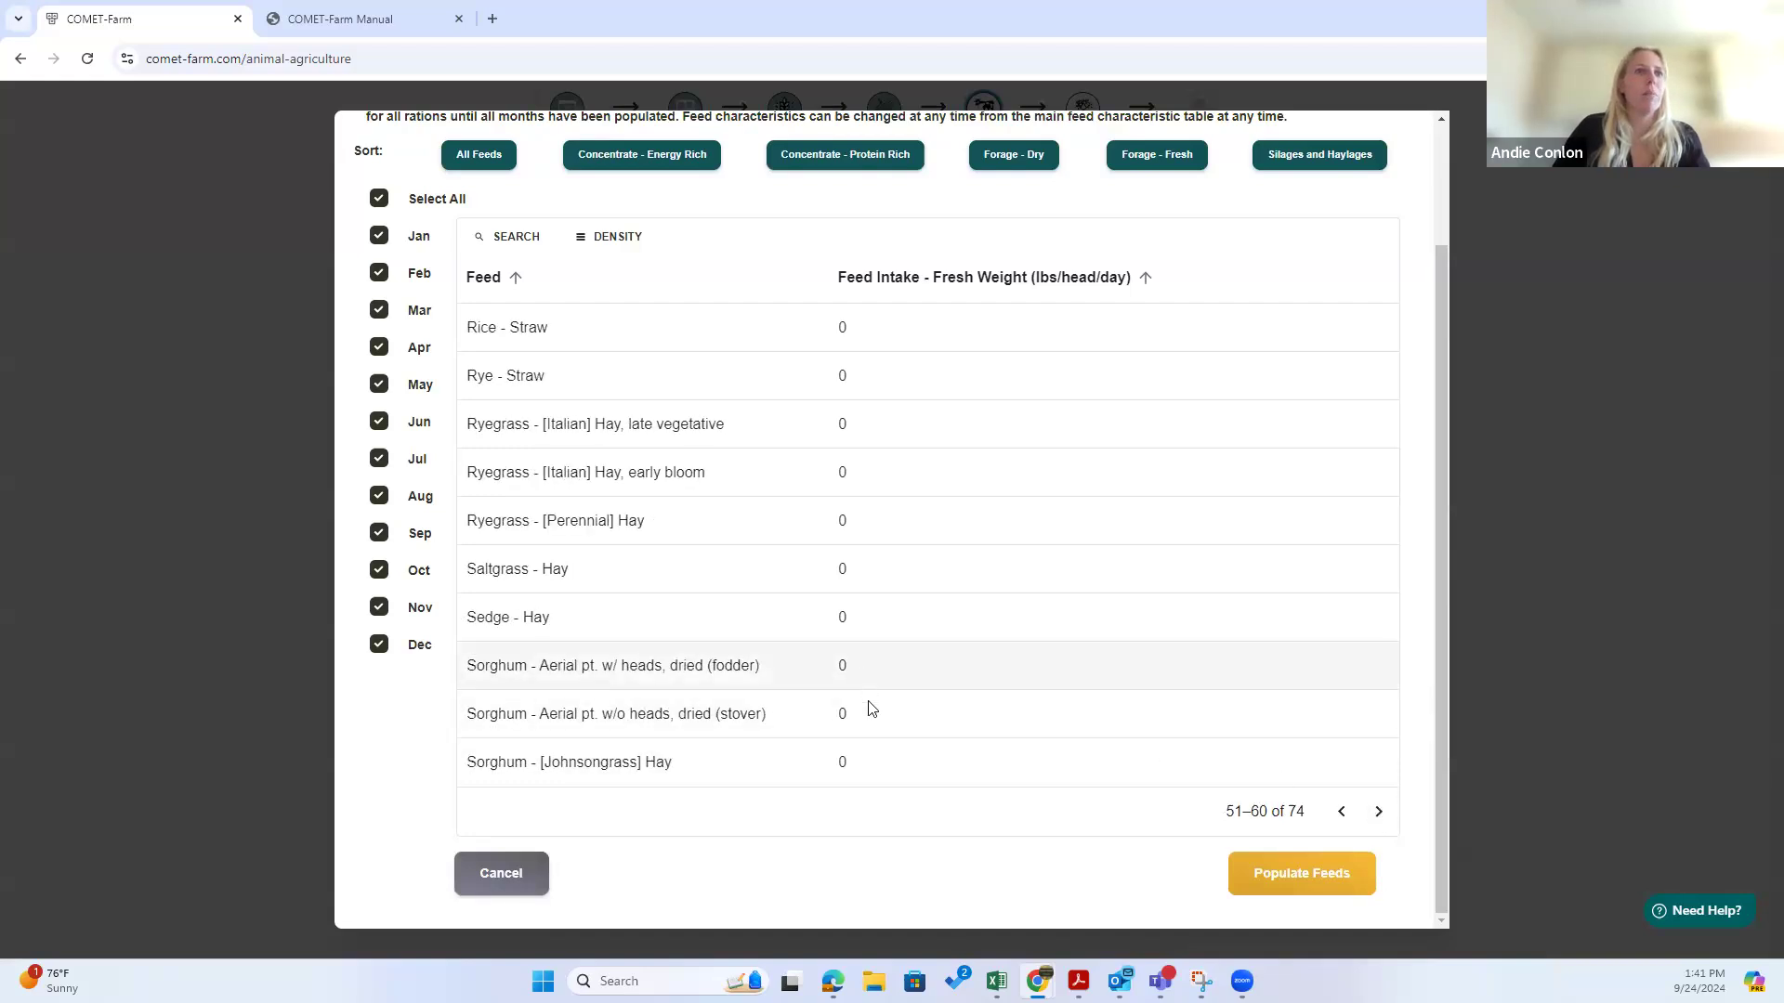
double_click(859, 767)
text(15)
Step: Populate the monthly feed characteristics from the calculated ration and review the table through December
click(966, 856)
click(1280, 856)
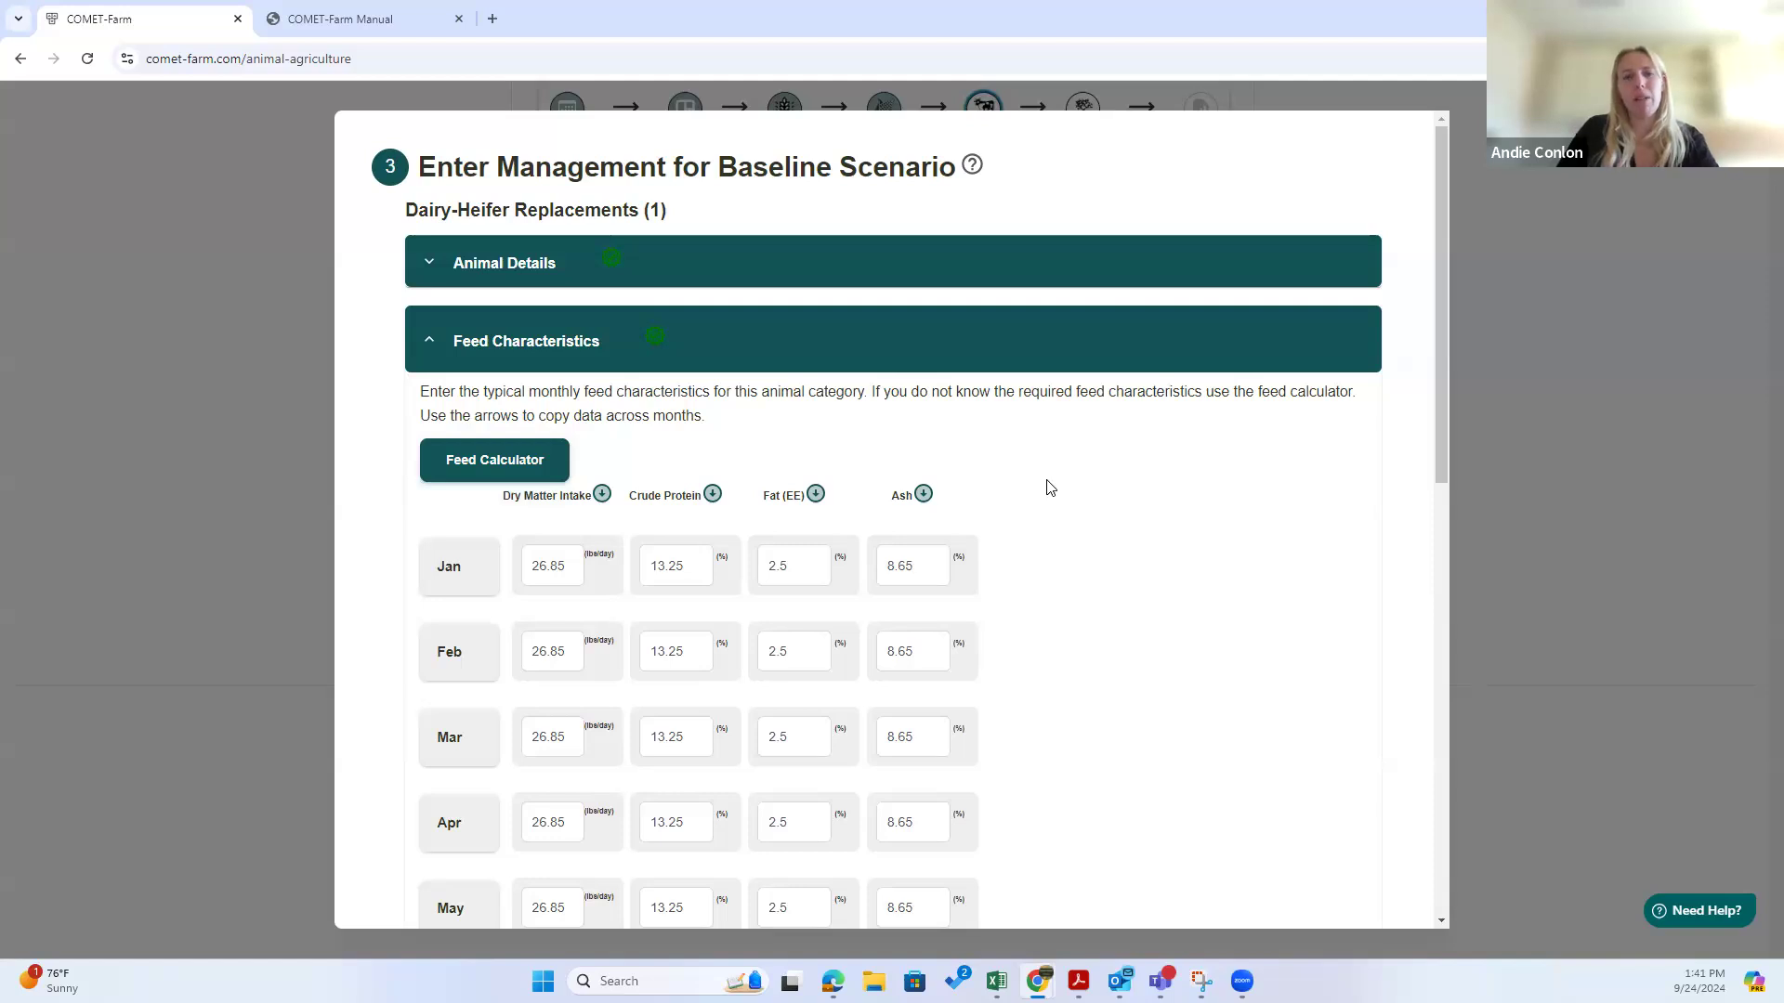
scroll(692, 605, down, 3)
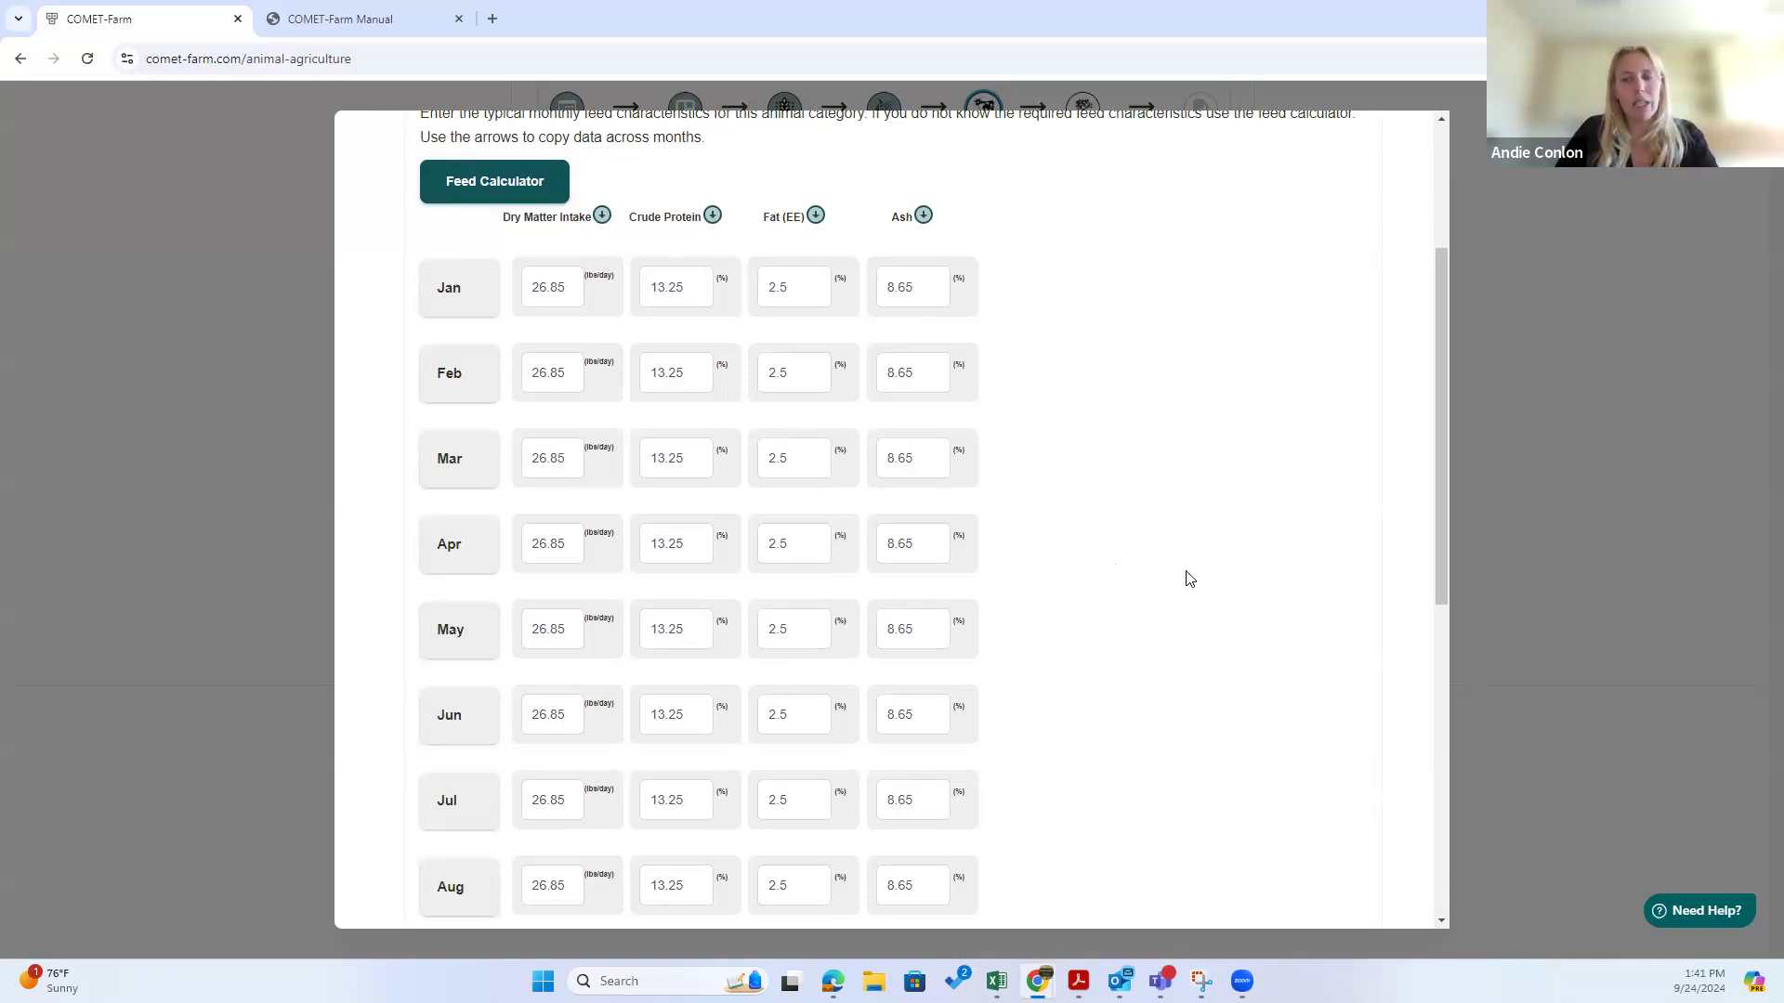
scroll(1172, 566, down, 4)
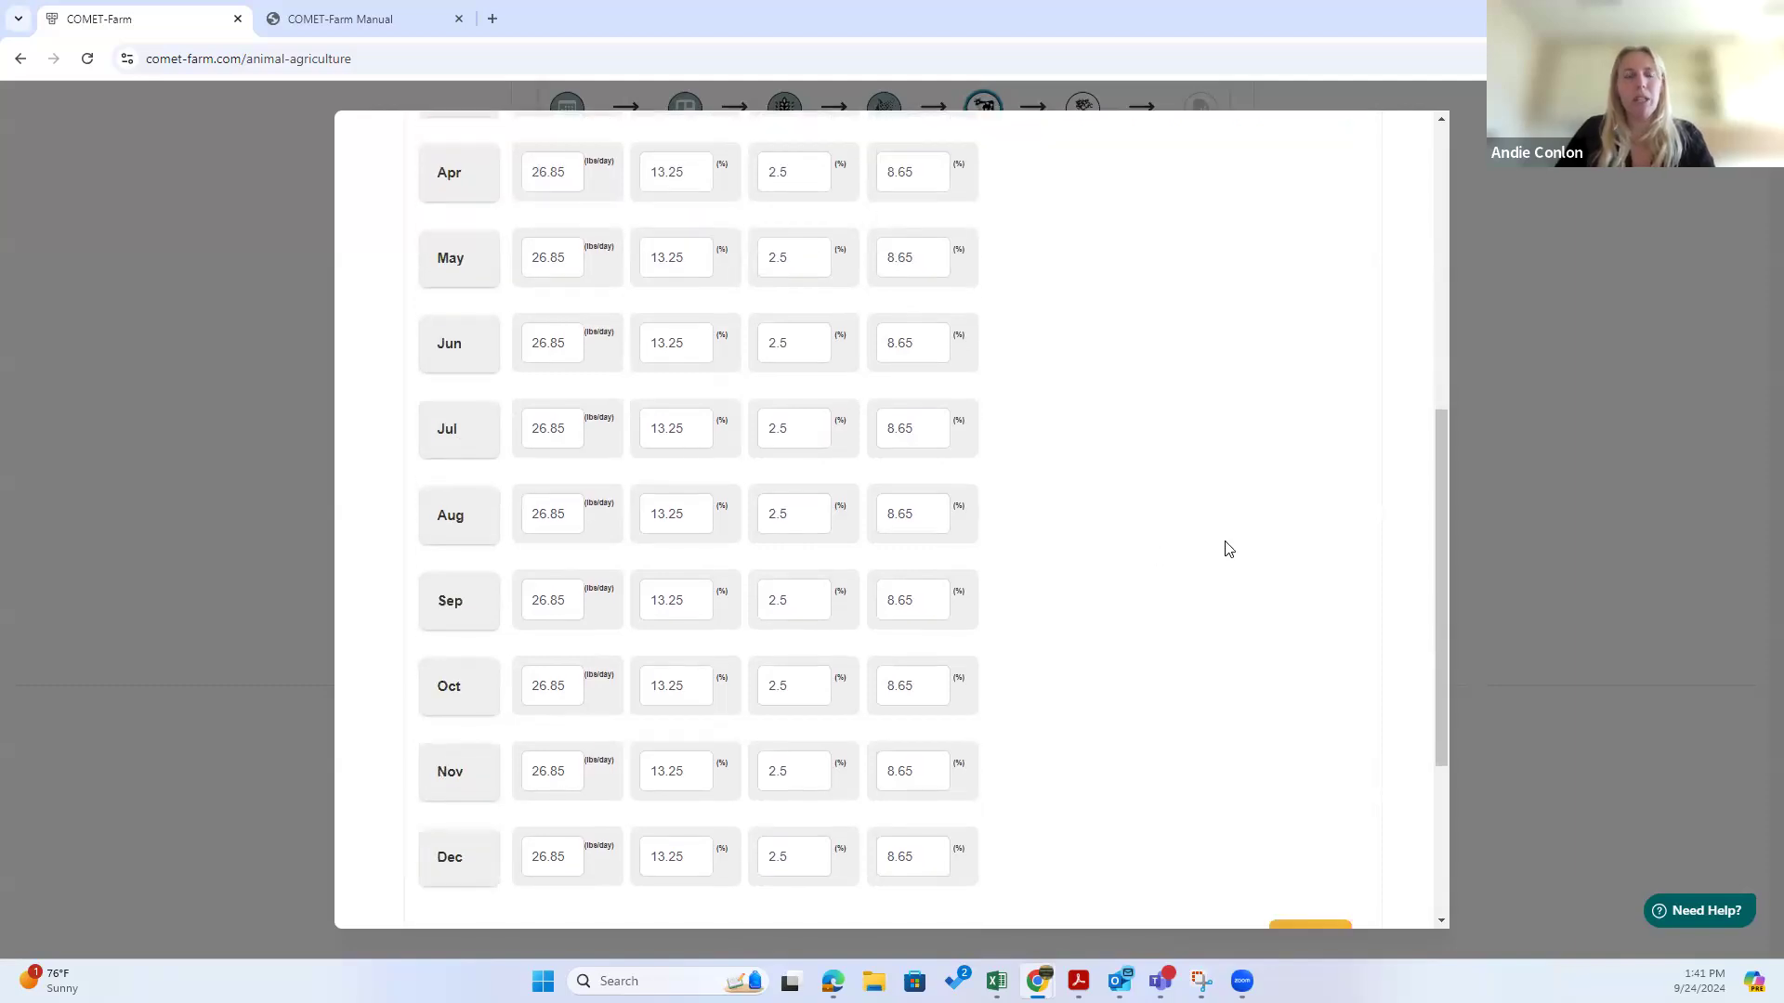
Step: Open the Housing section of the baseline scenario and look through the monthly time-spent table for all housing types
scroll(1208, 539, up, 4)
scroll(1118, 481, up, 3)
click(584, 344)
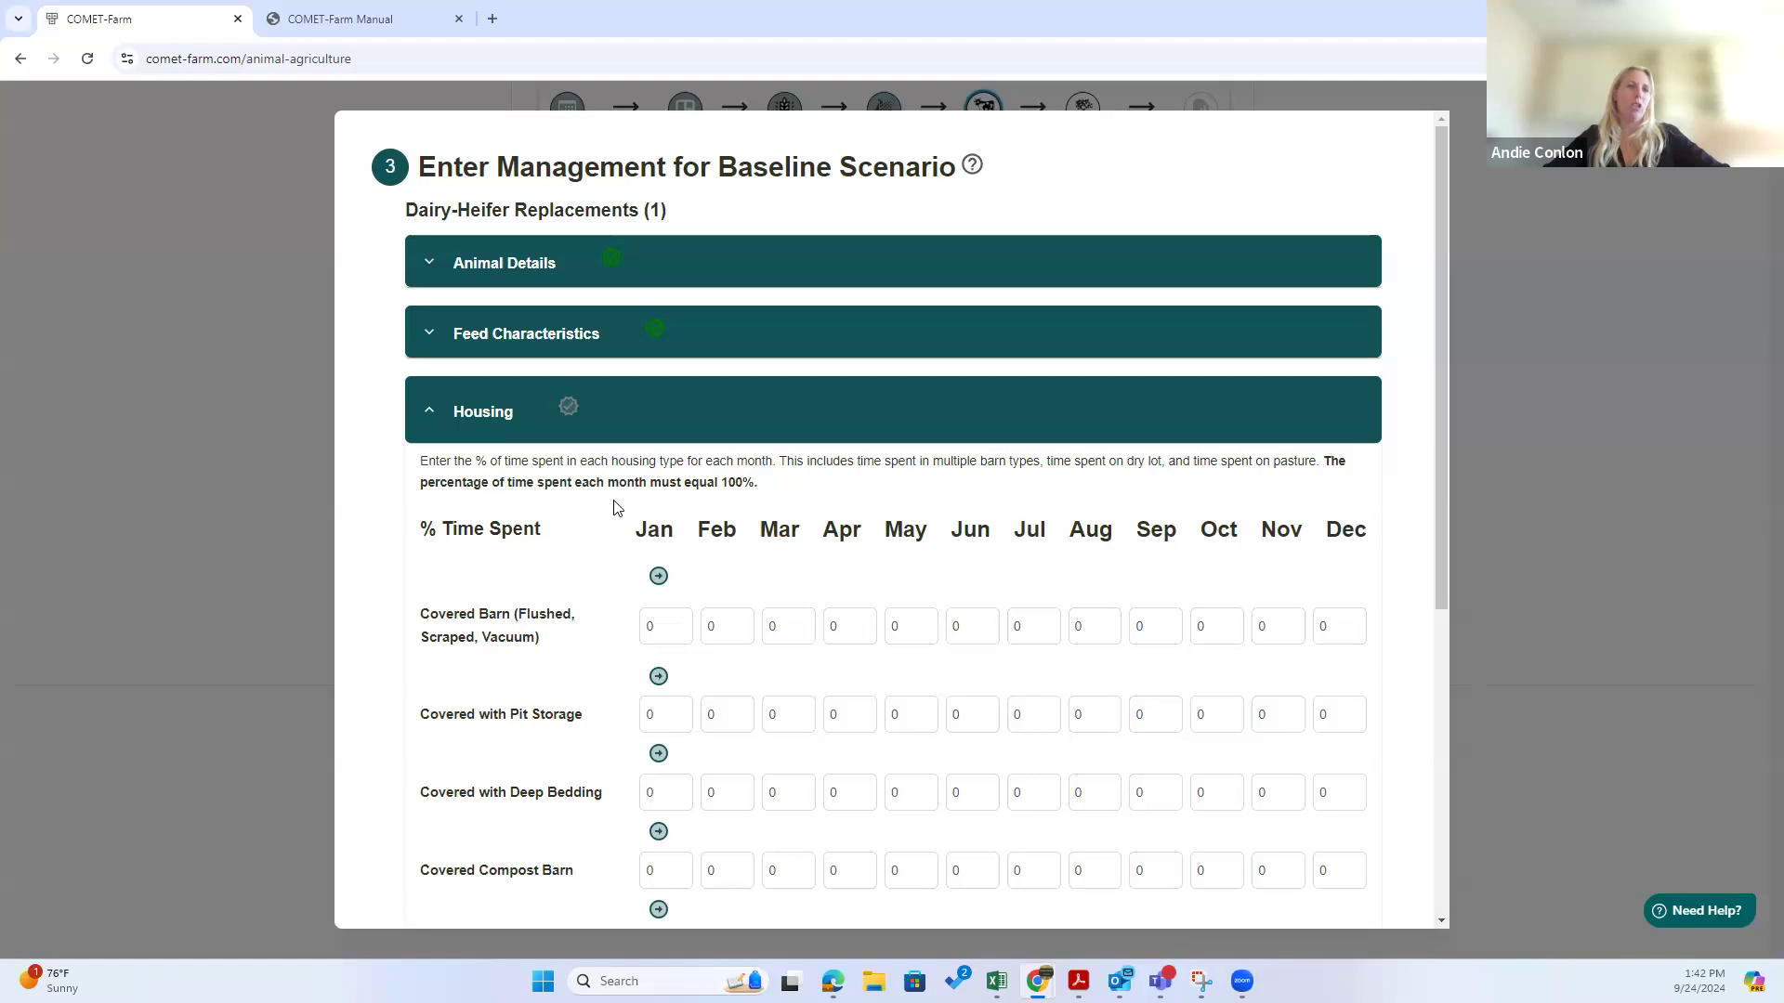
scroll(614, 507, down, 2)
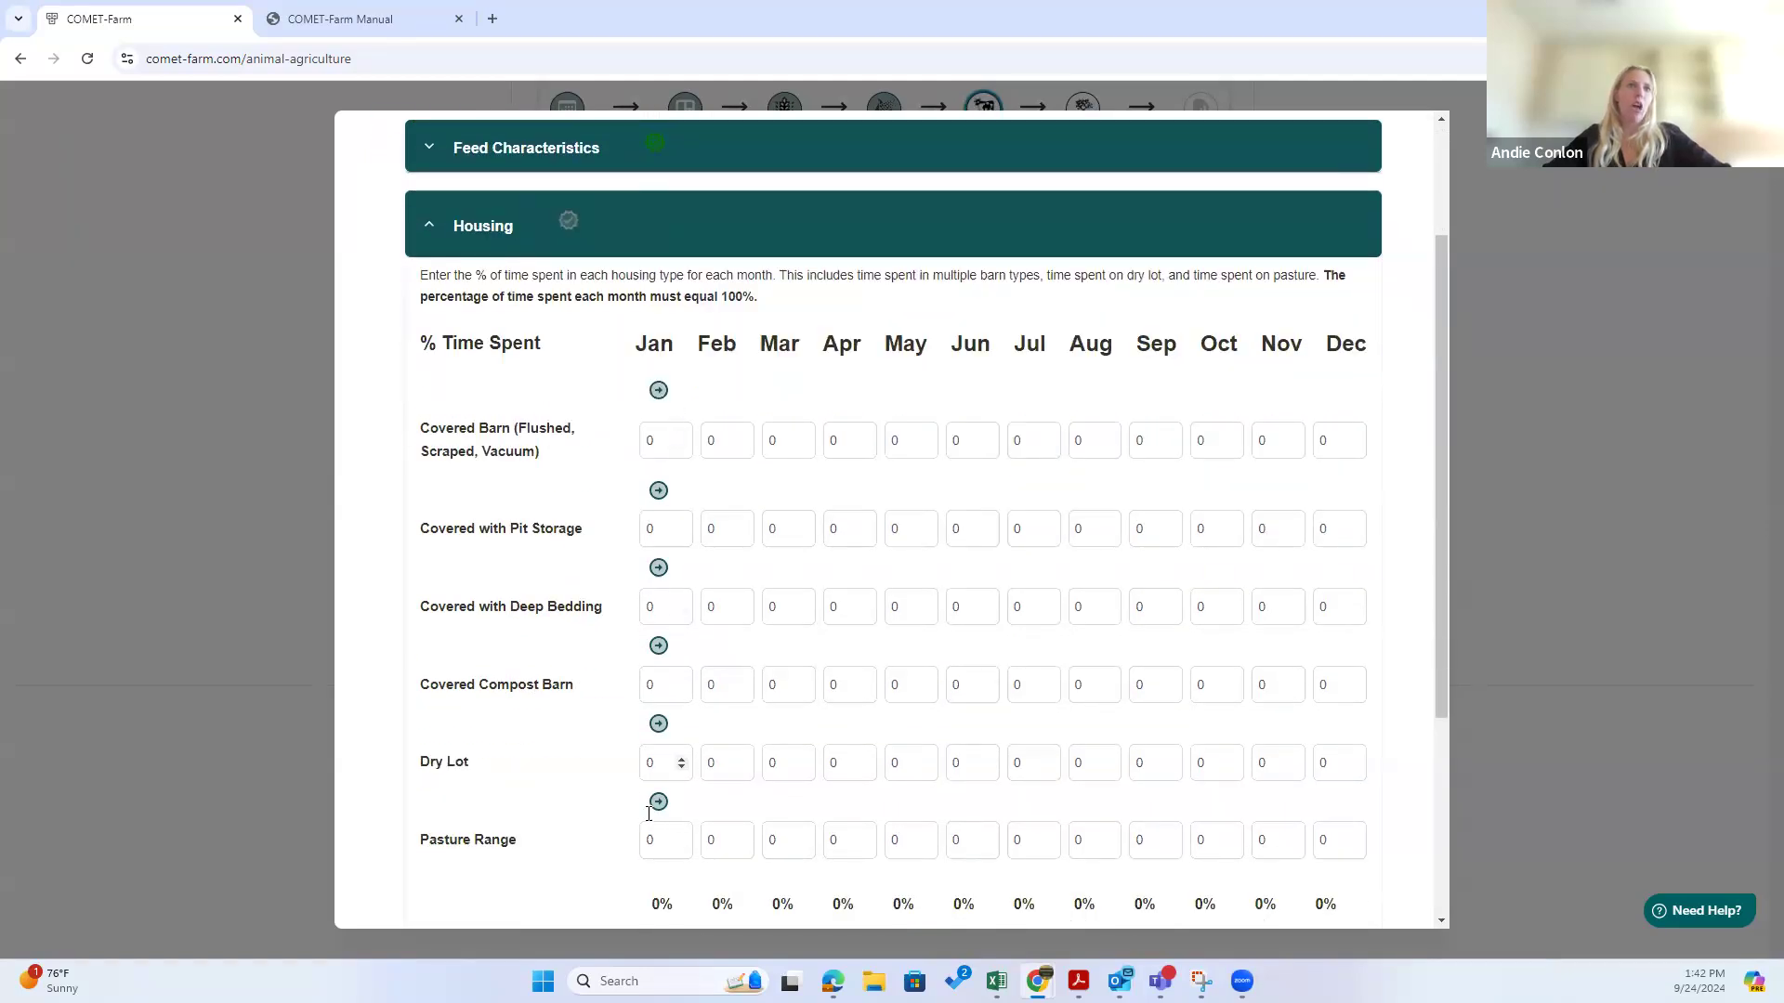
scroll(619, 697, down, 2)
scroll(608, 683, up, 2)
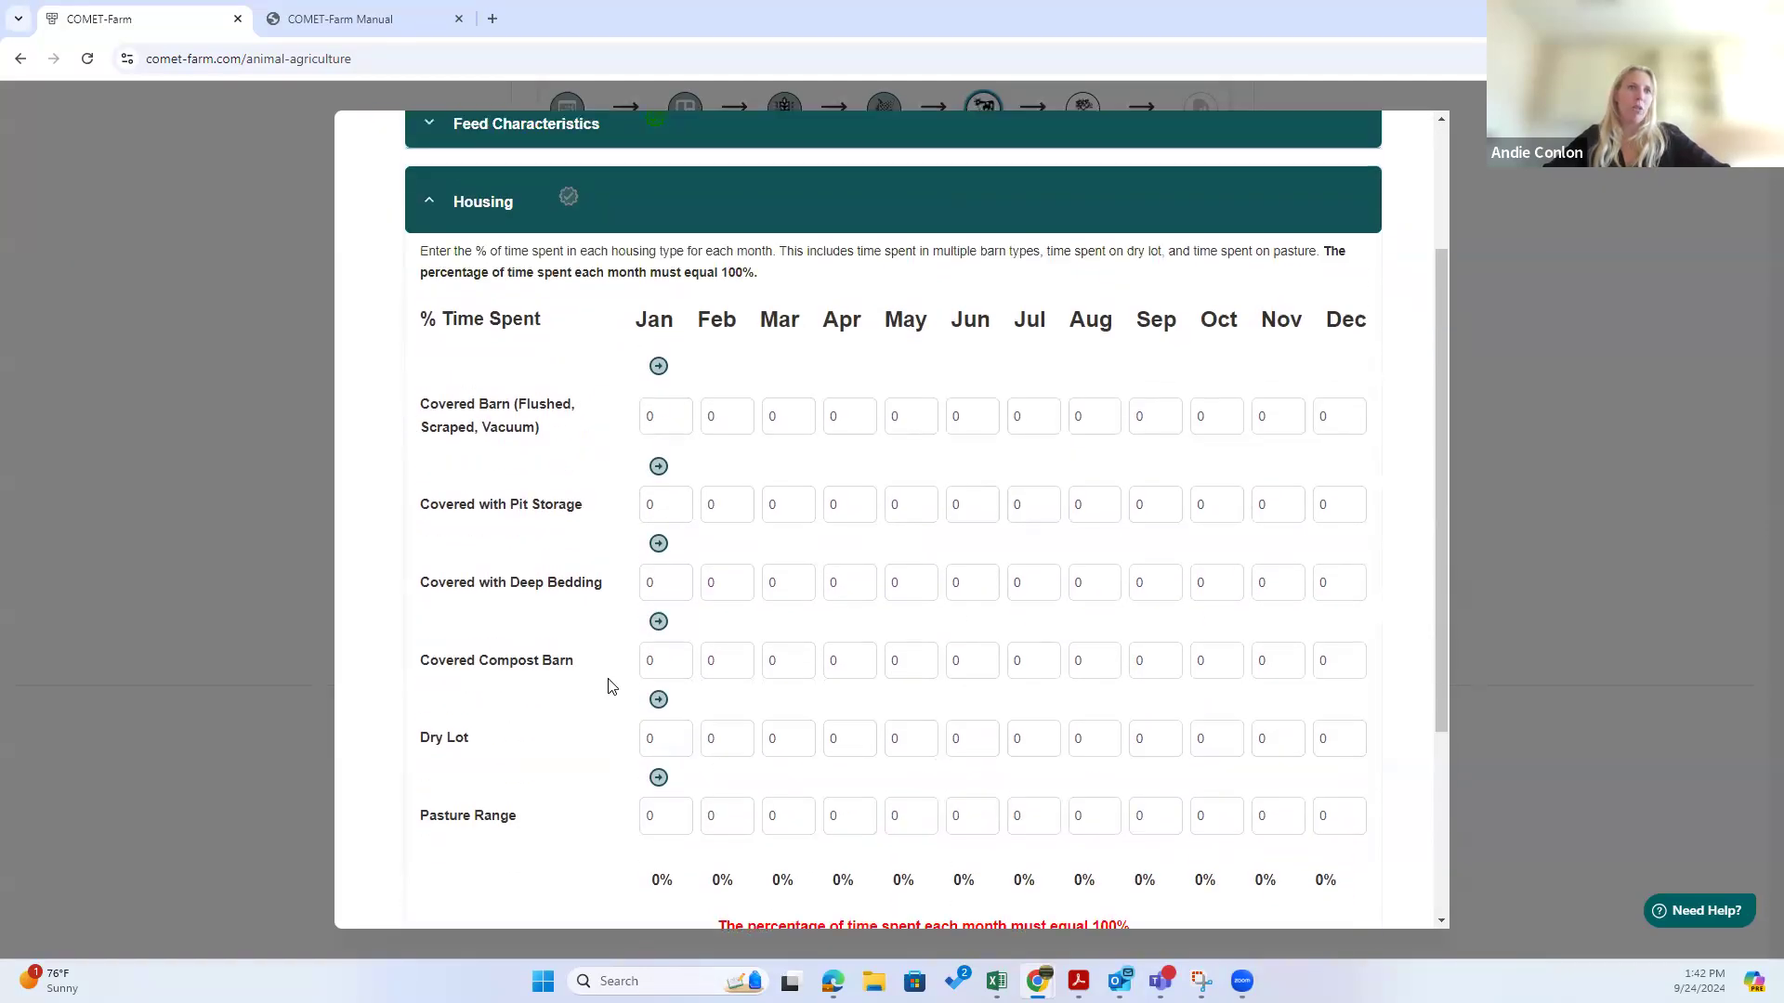
scroll(608, 686, down, 1)
scroll(609, 686, down, 2)
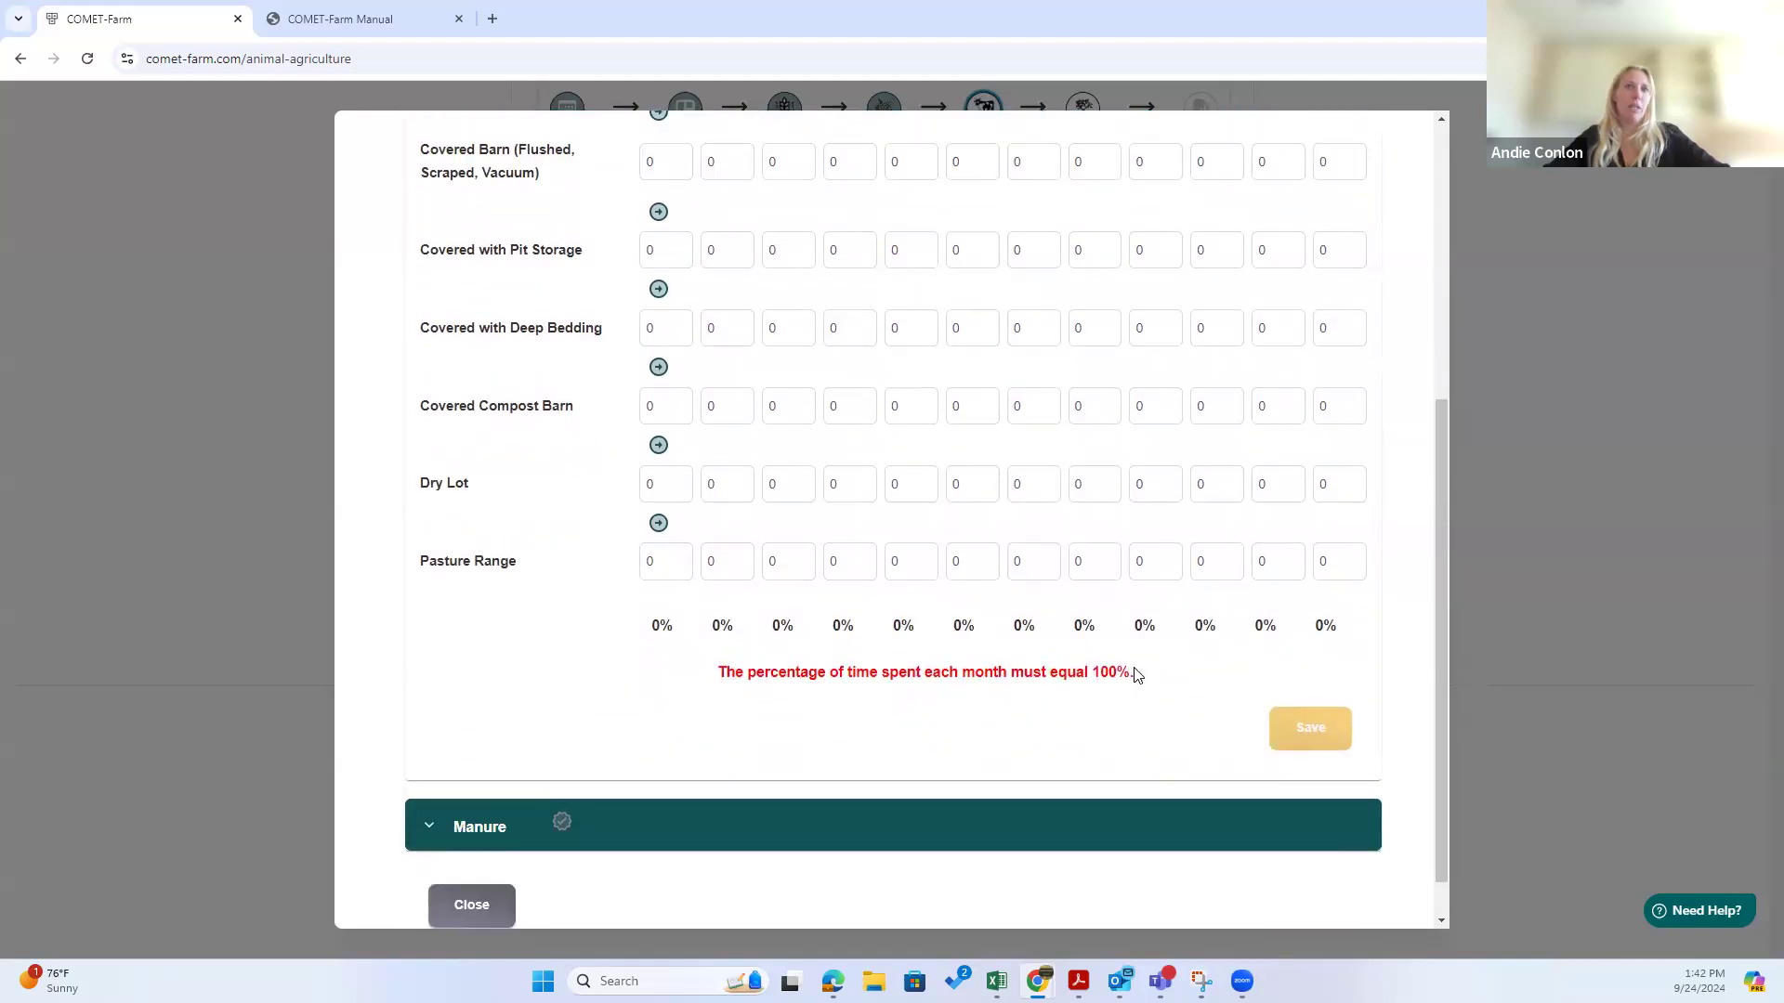
scroll(460, 714, up, 2)
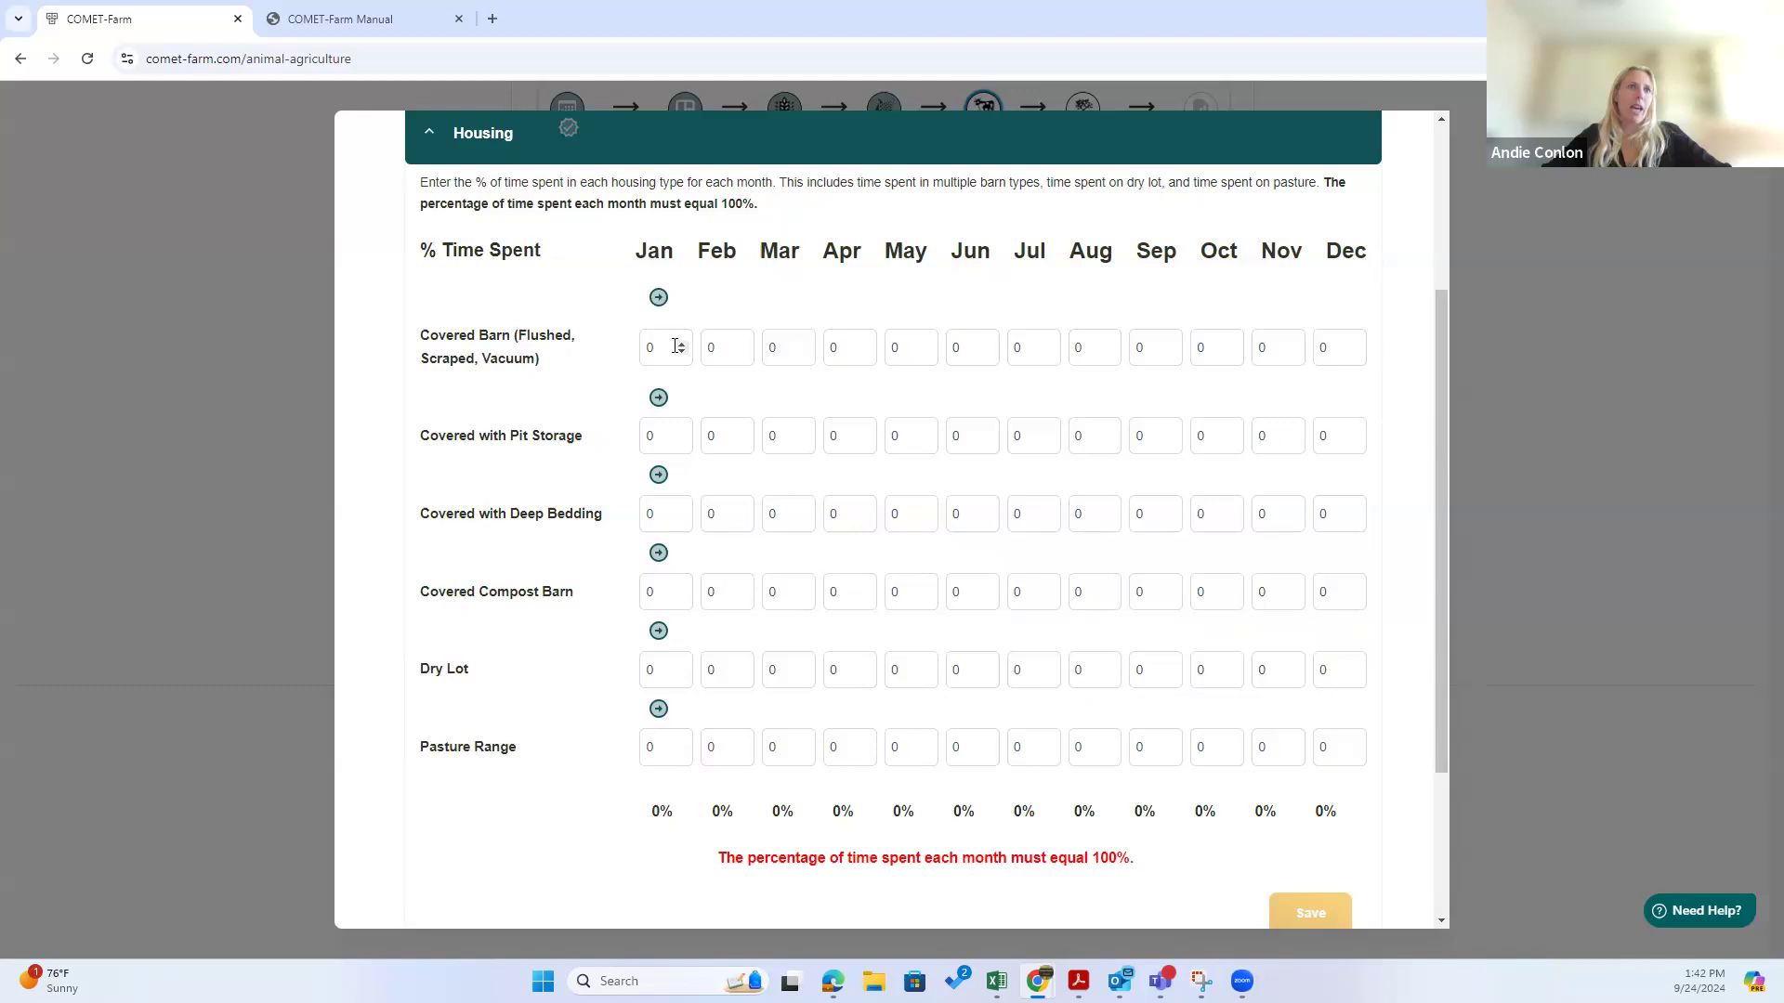
Step: Set Covered Compost Barn to 50% of time spent in January and copy the value across all months
click(666, 592)
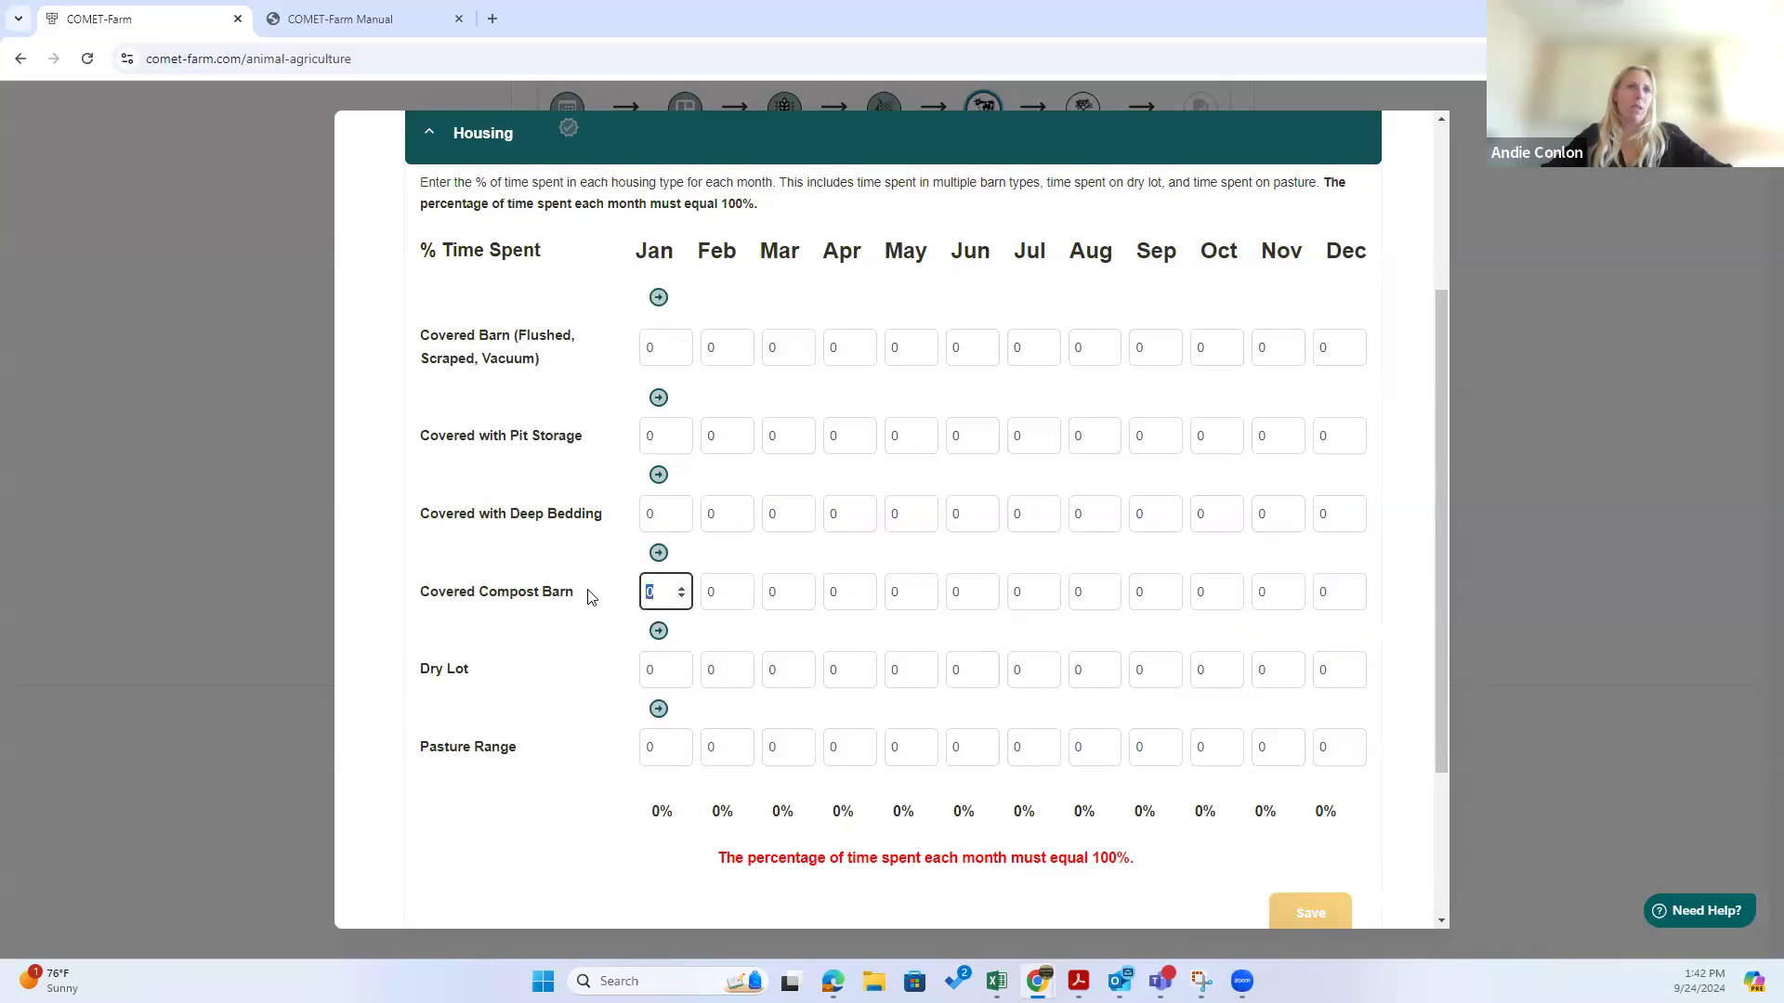
text(50)
click(658, 554)
click(657, 555)
Step: Set Pasture Range to 50% of time spent in January and fill the same value through December
click(665, 746)
text(50)
click(579, 789)
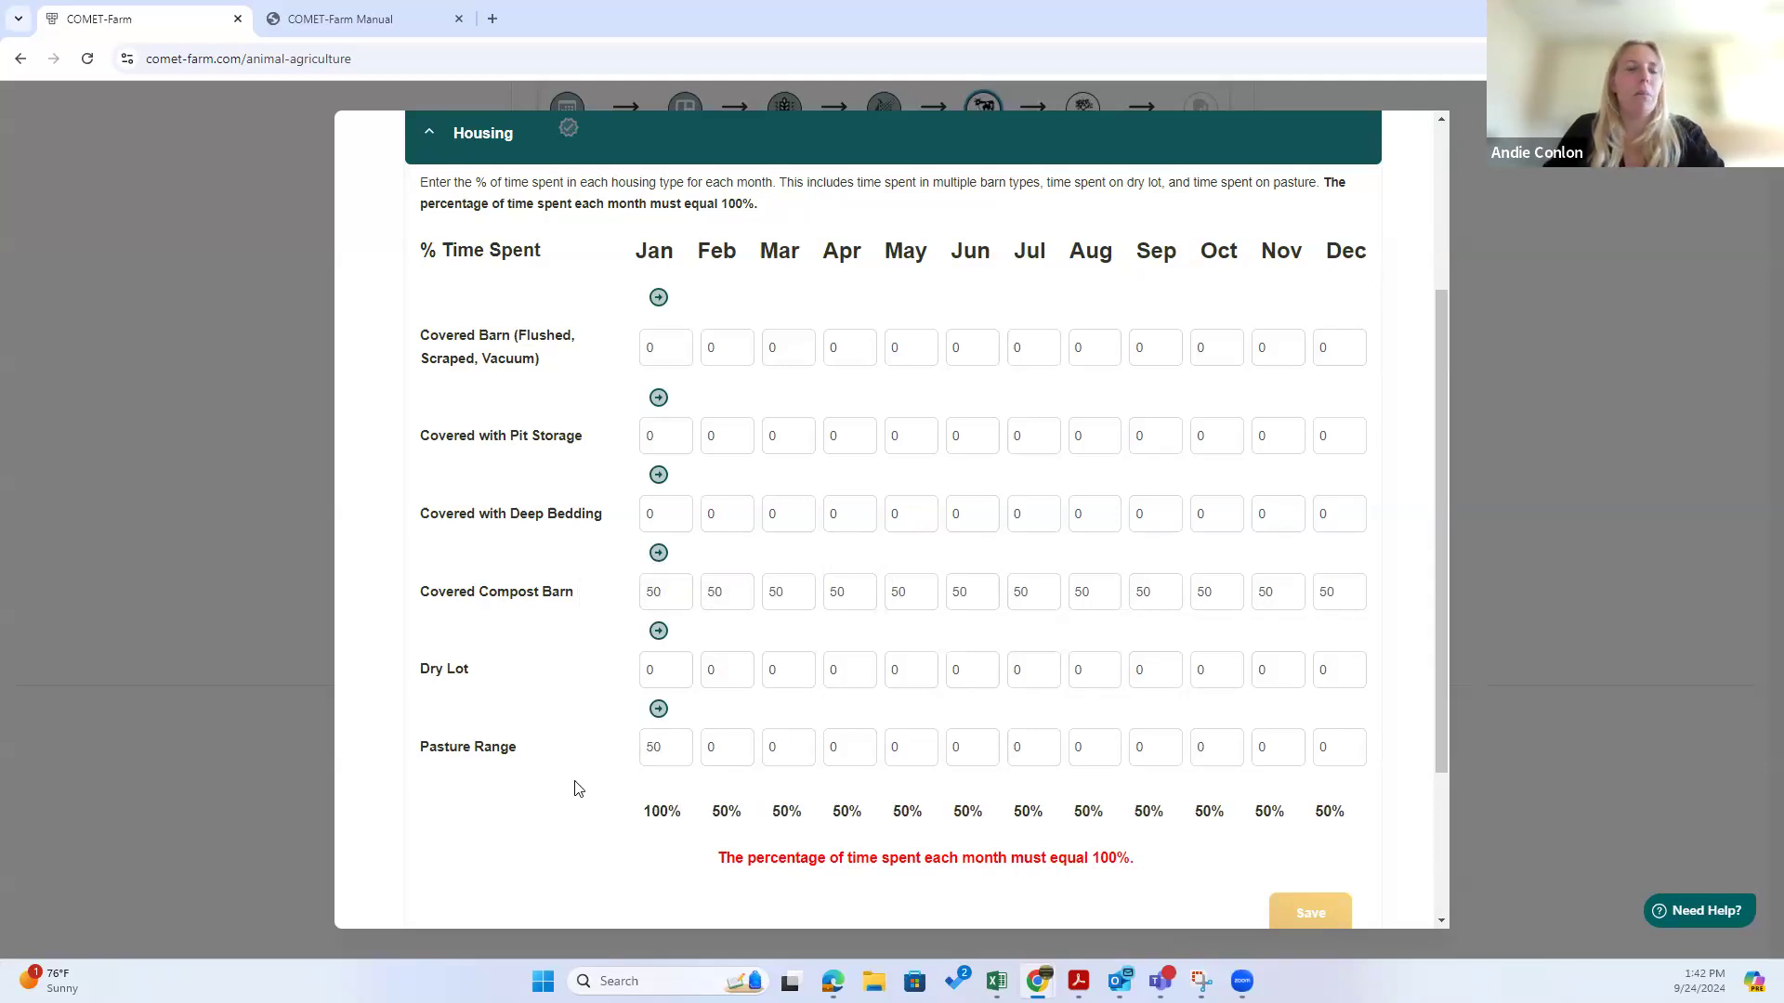
click(658, 710)
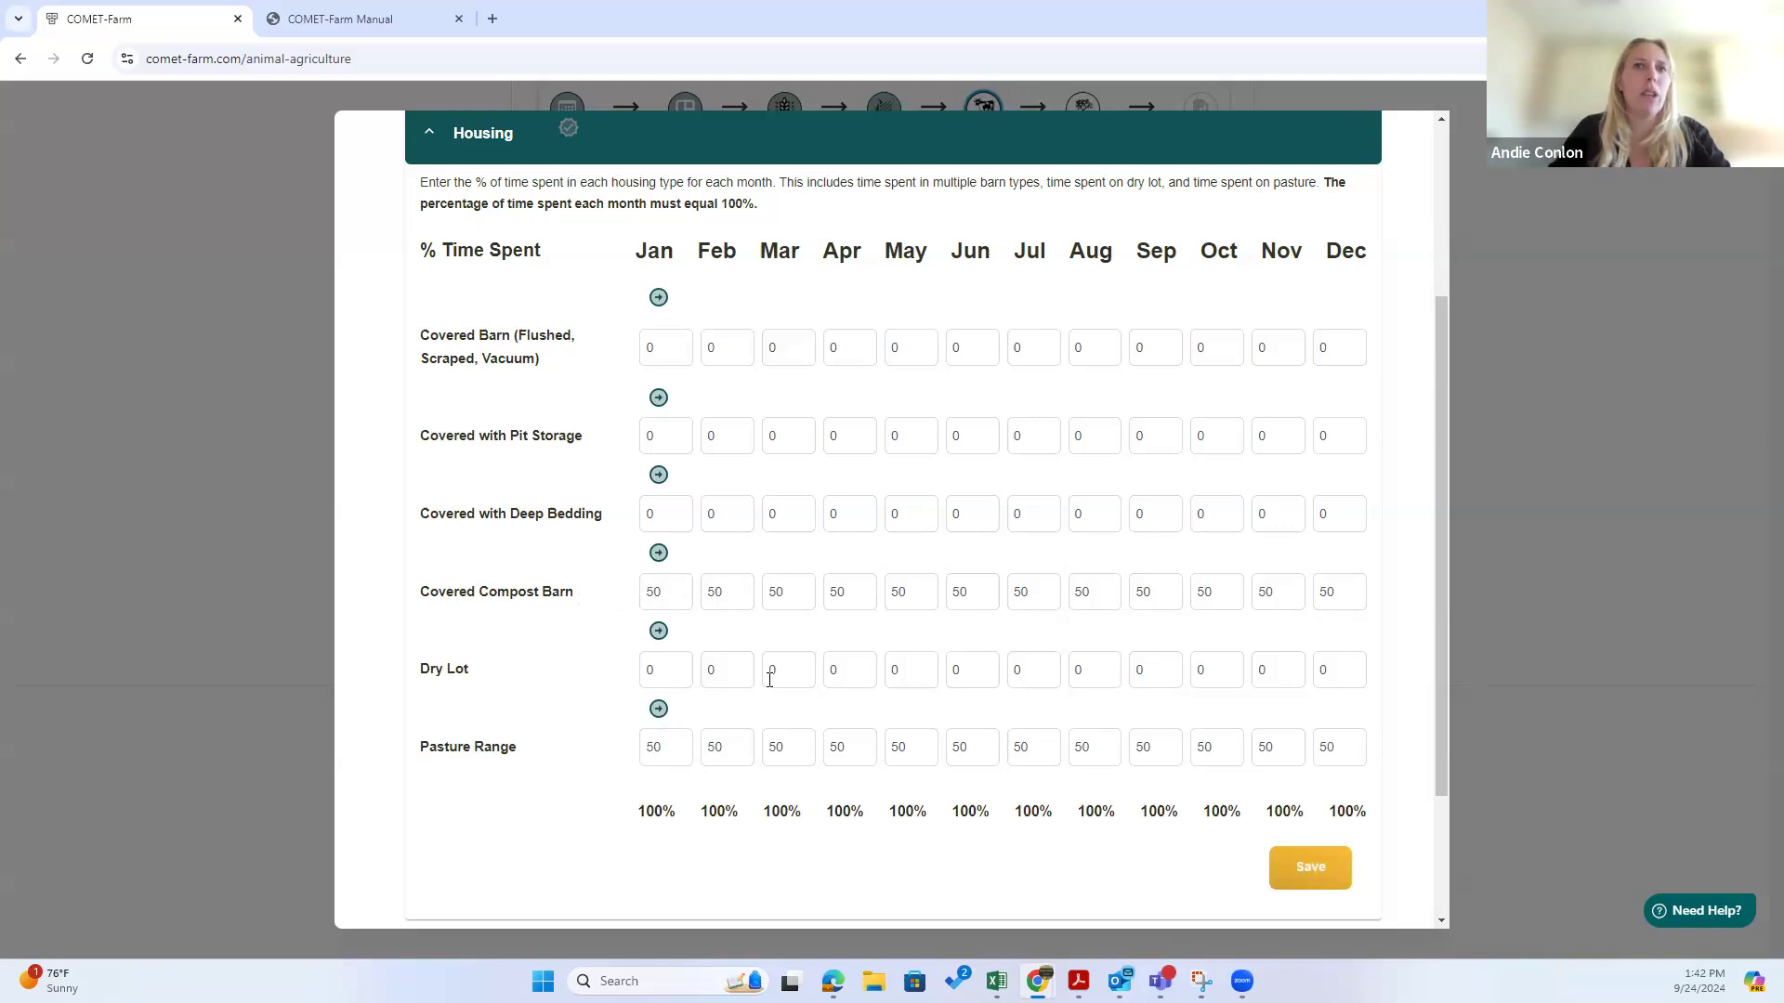
Step: Check the monthly housing totals, save the housing entries, and open the Manure section
drag(637, 817, 1373, 810)
click(528, 798)
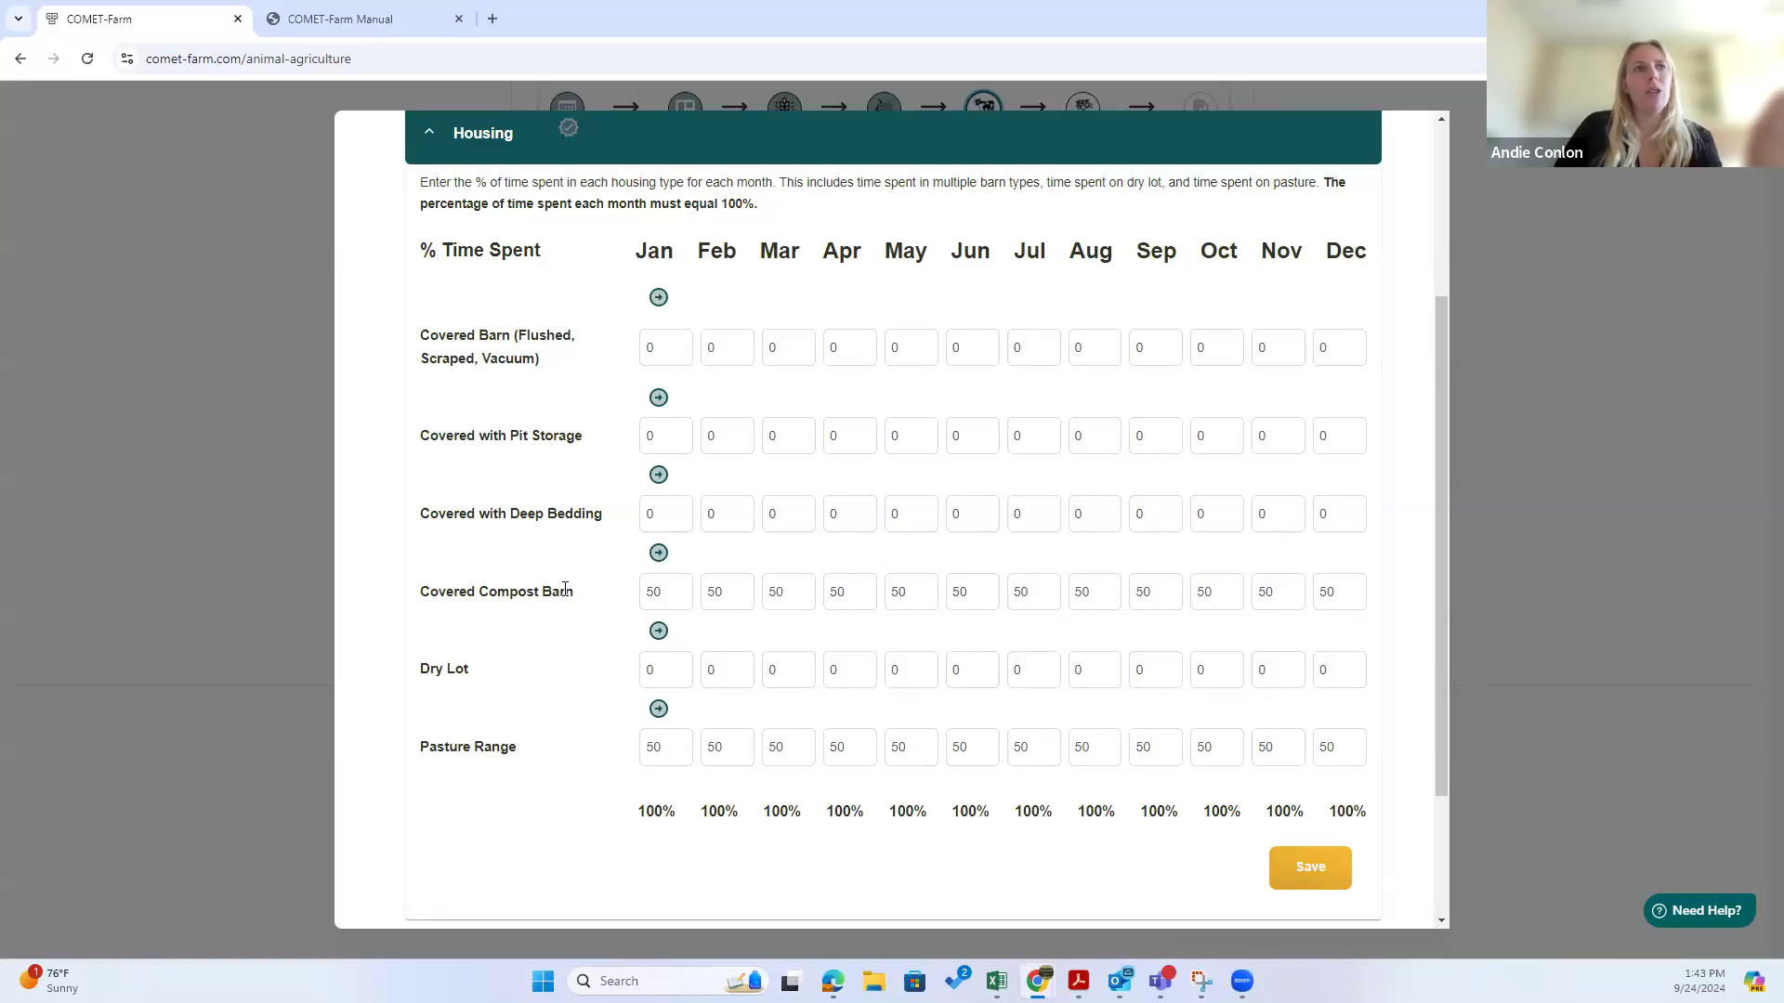
drag(576, 591, 410, 599)
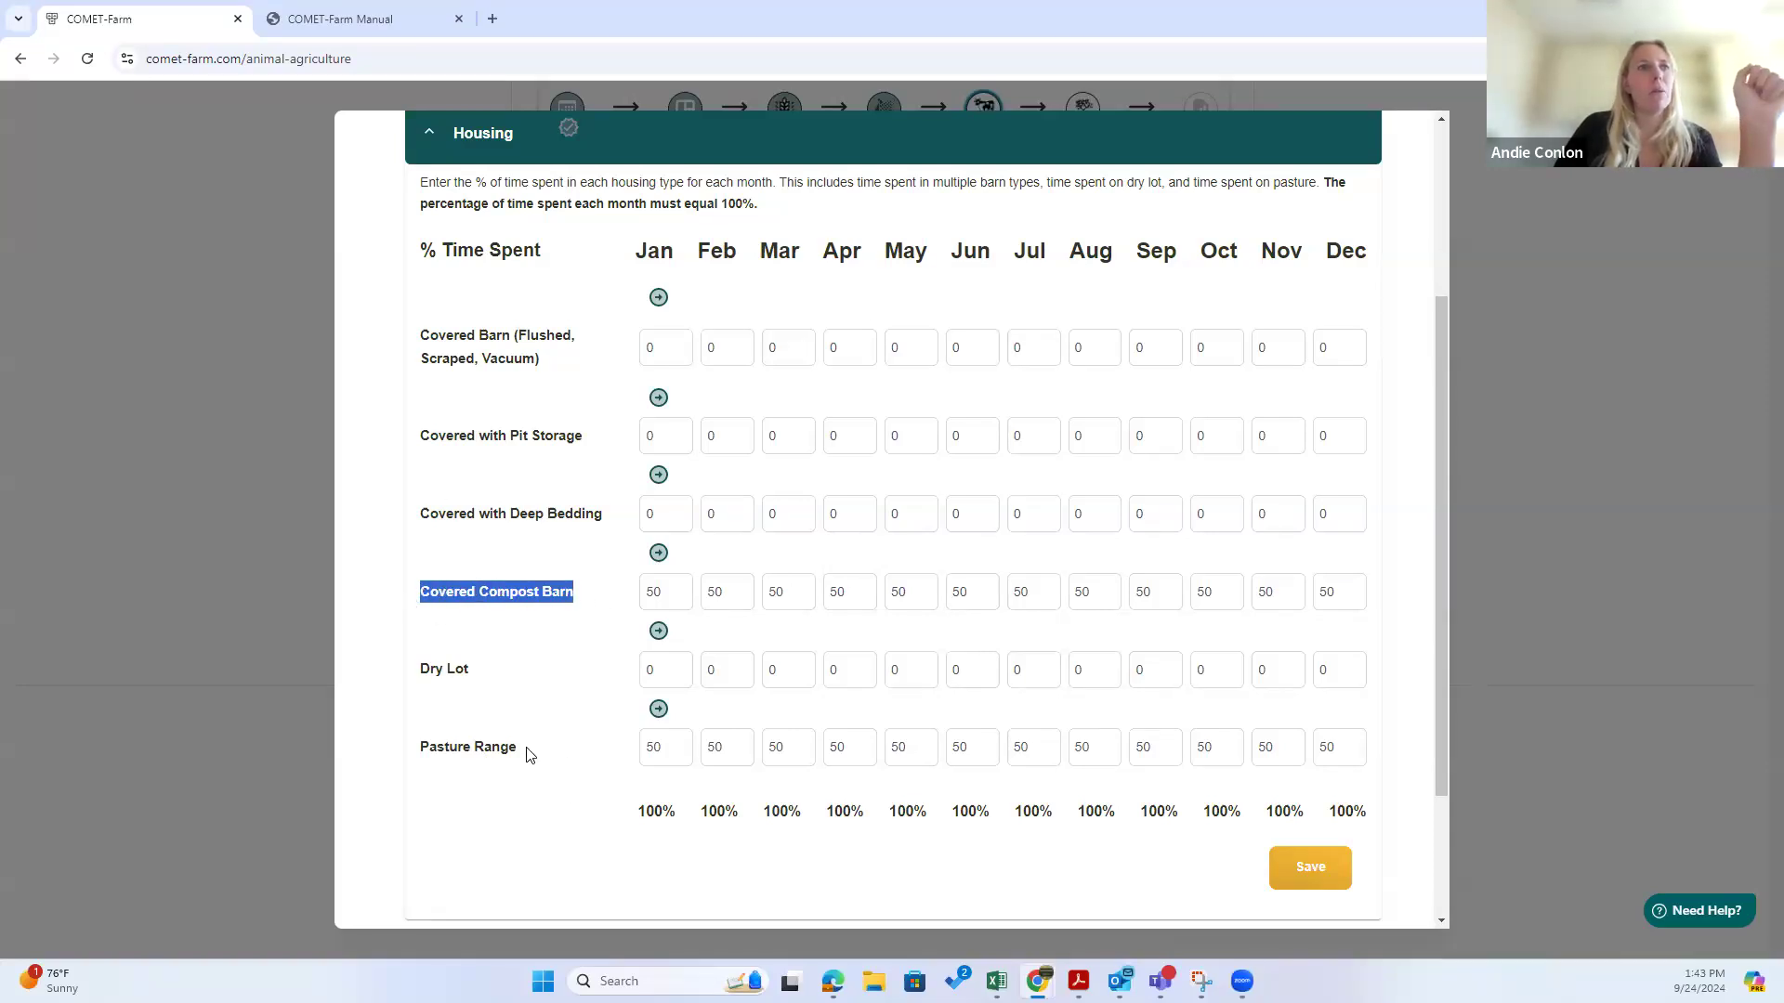
drag(526, 755, 418, 749)
click(544, 771)
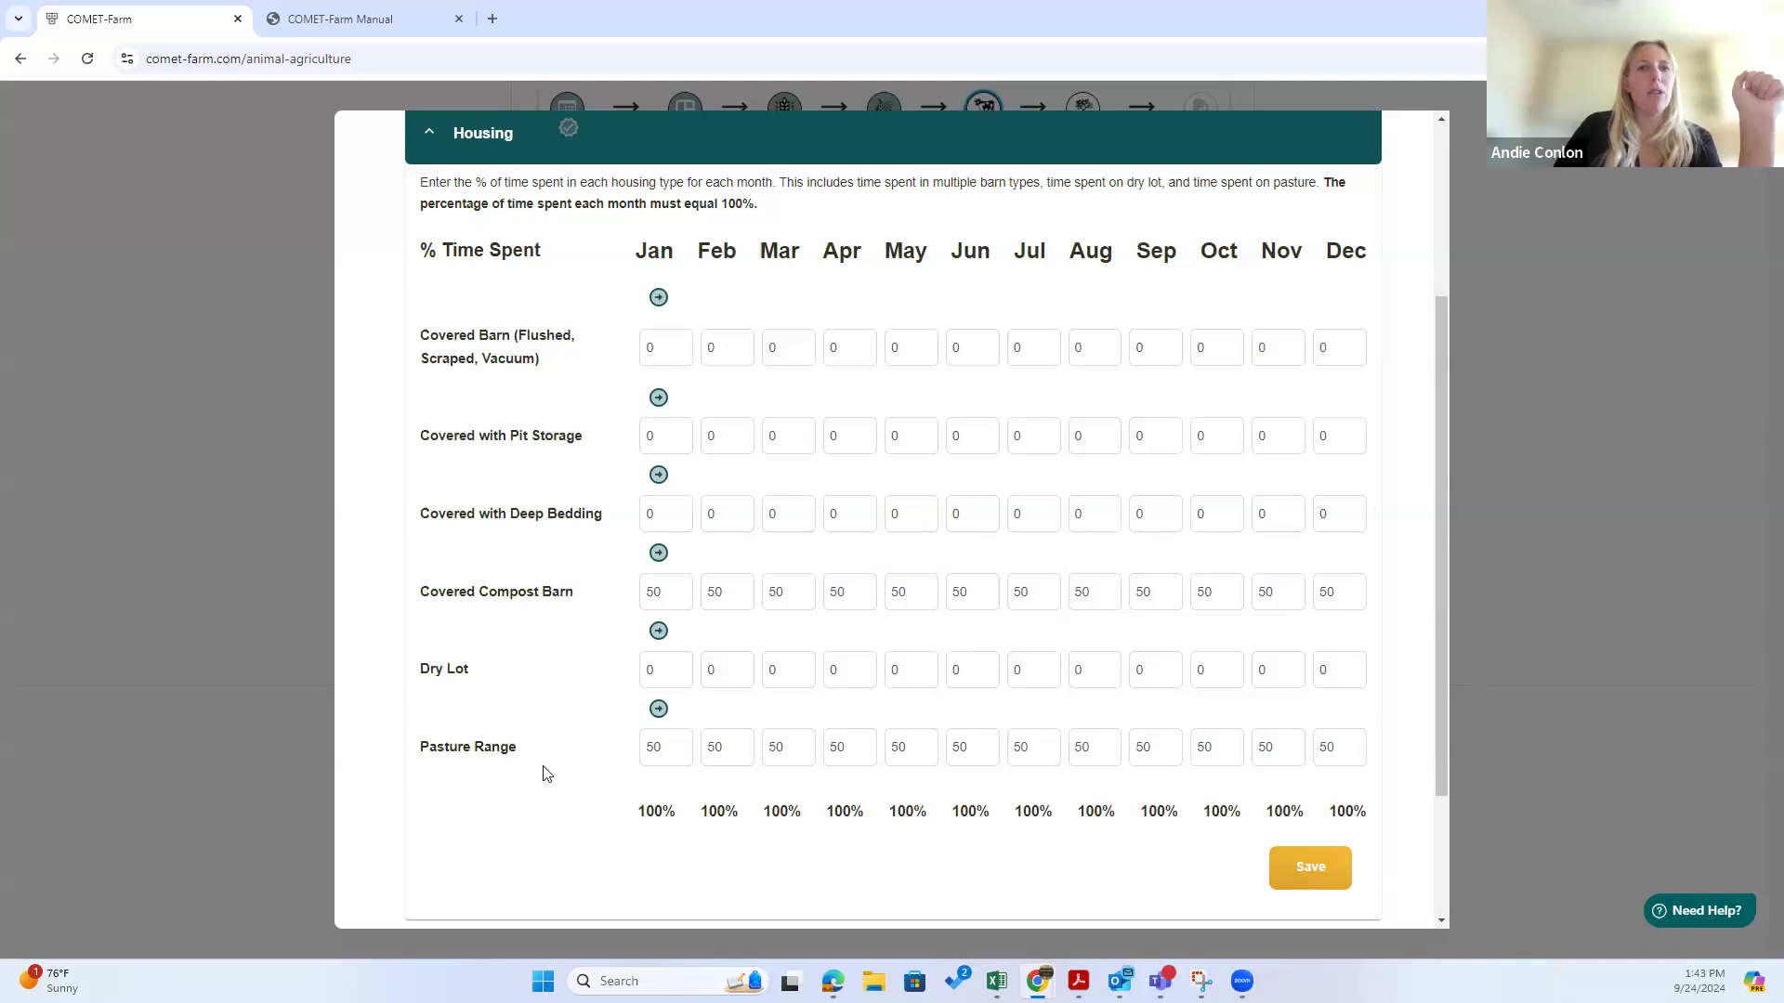
click(1301, 876)
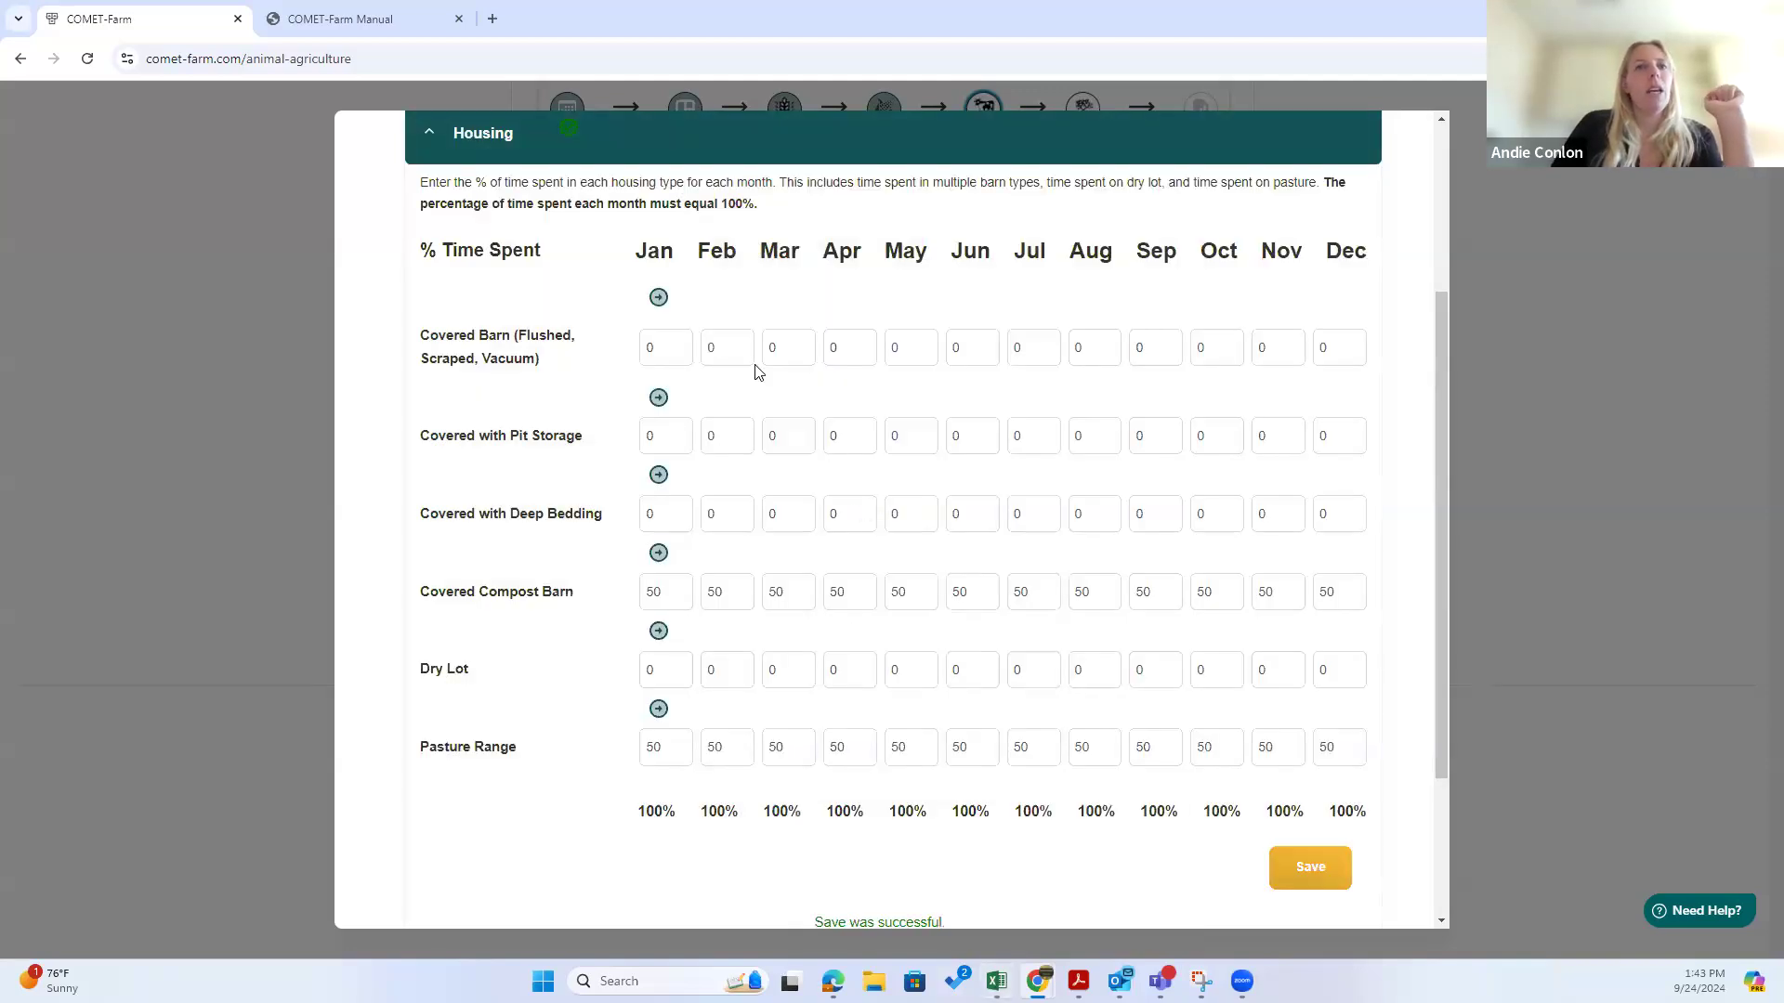
scroll(724, 522, down, 3)
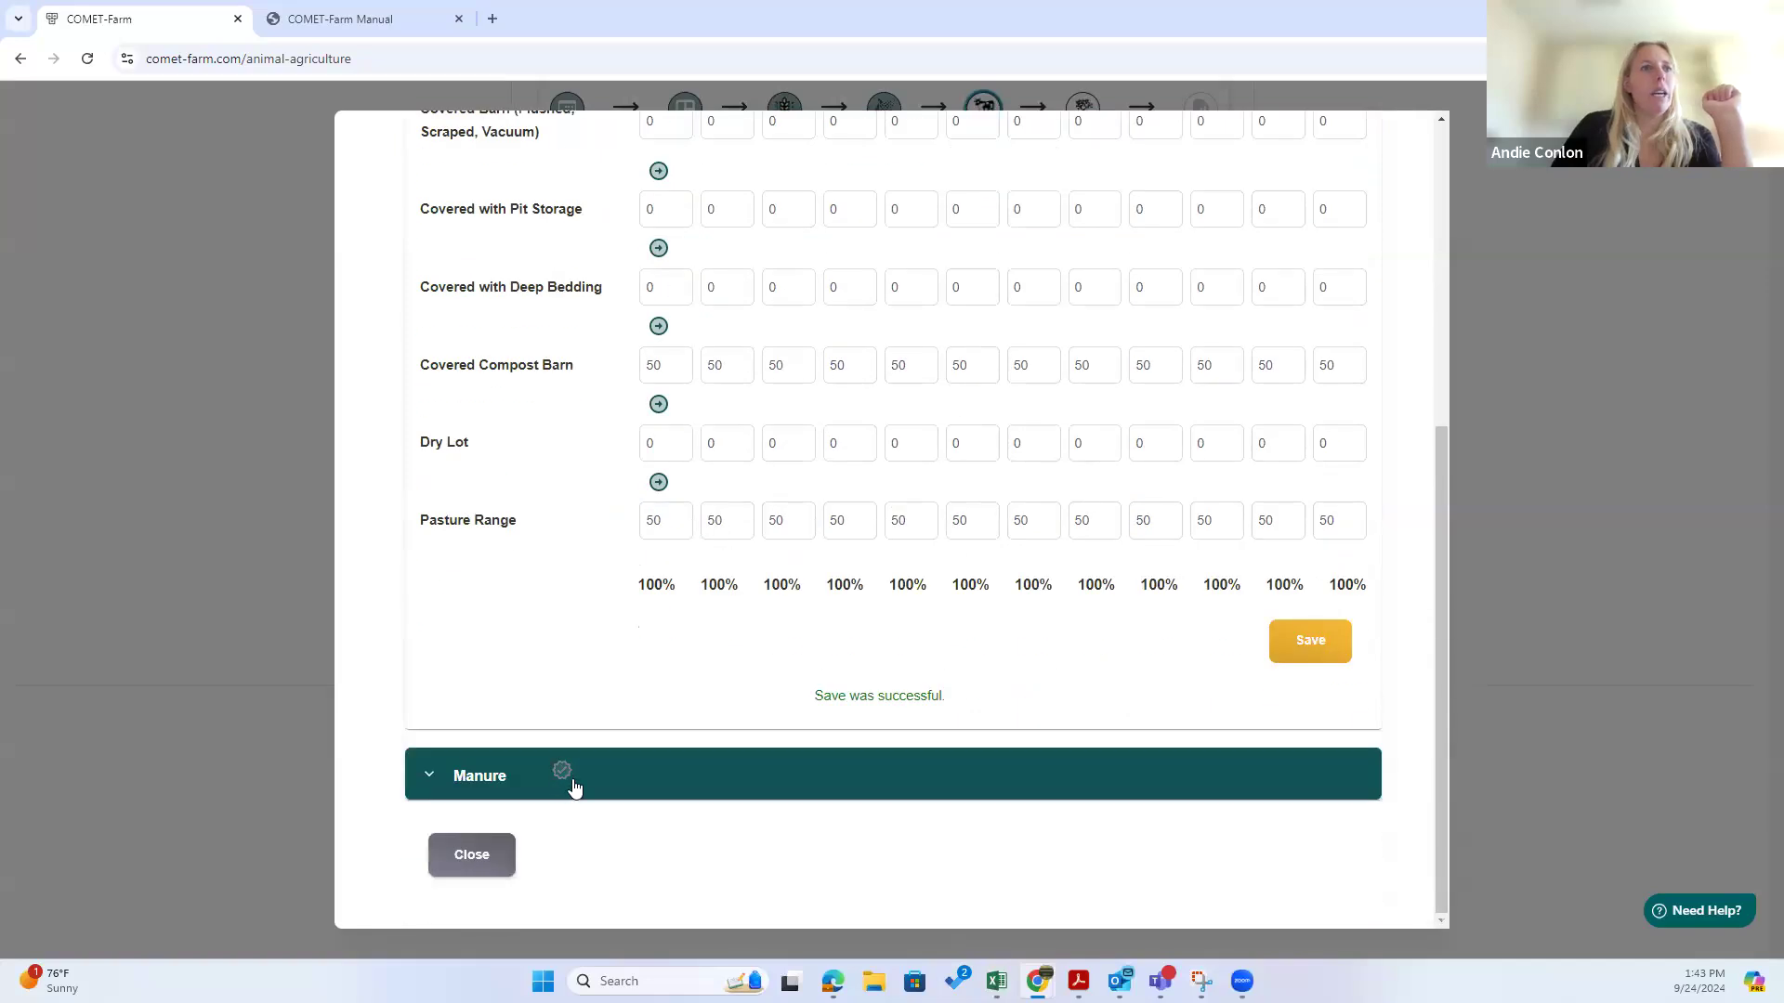
click(557, 777)
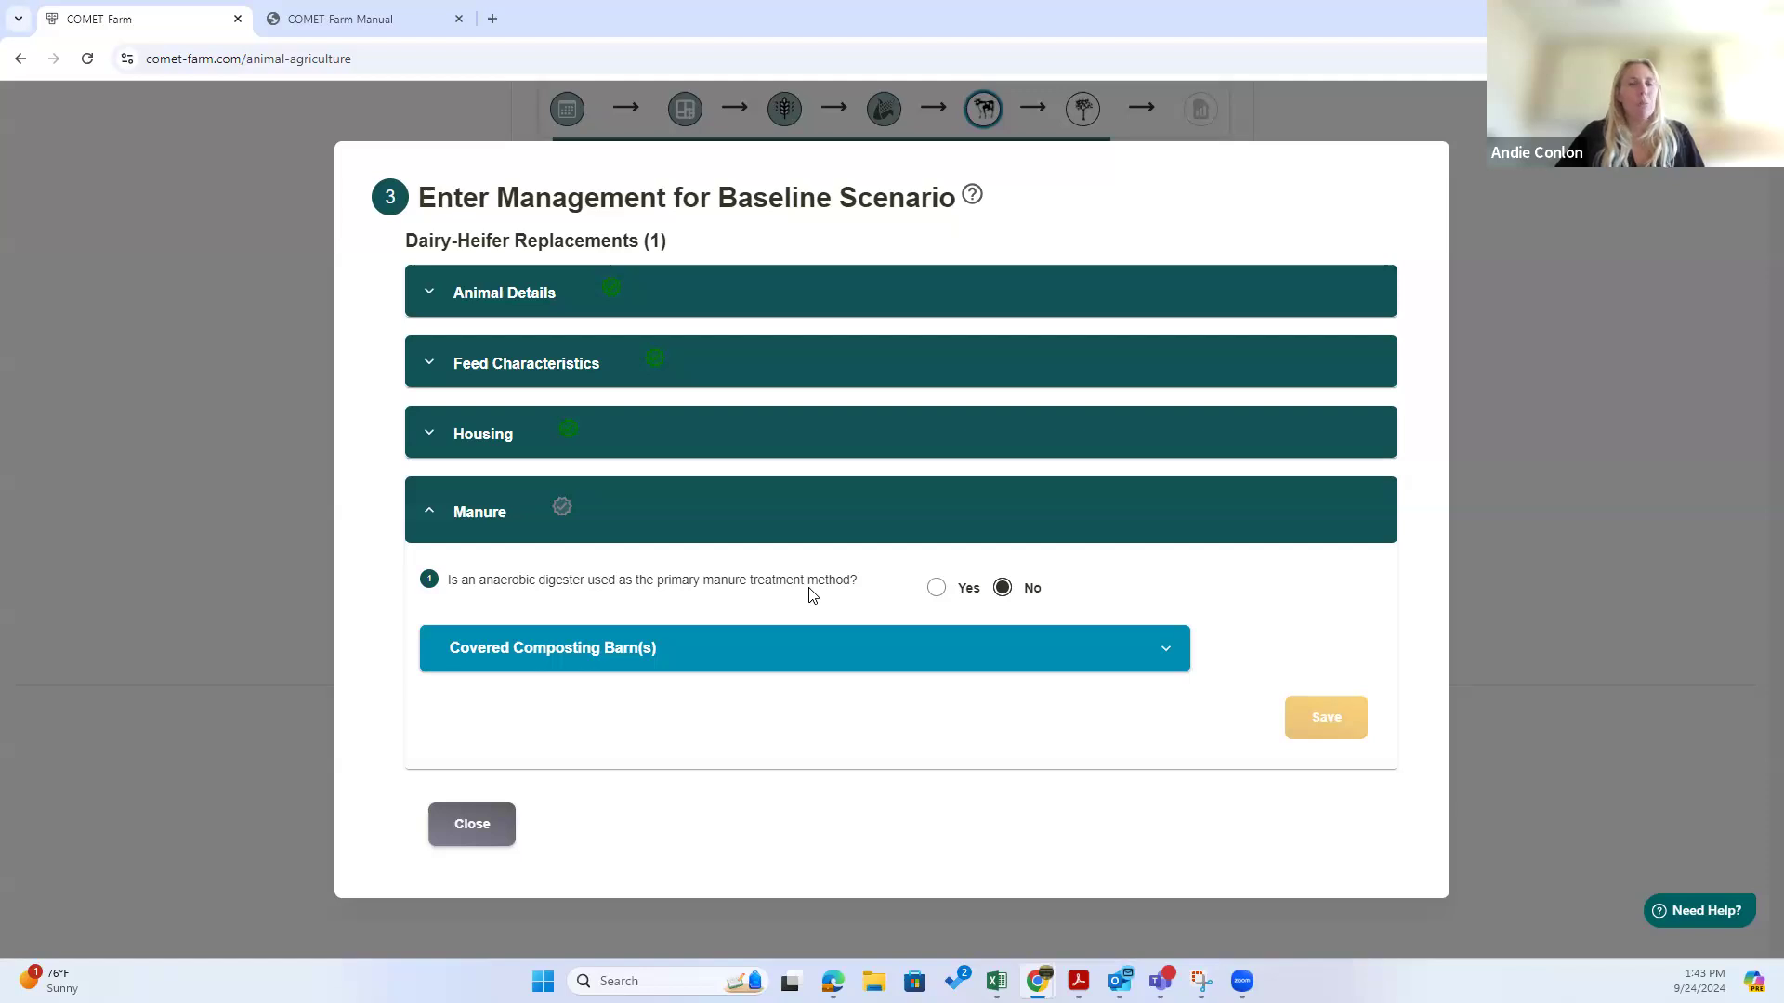
Step: Preview the follow-up questions for an anaerobic digester as primary manure treatment, and return the answer to No
click(935, 587)
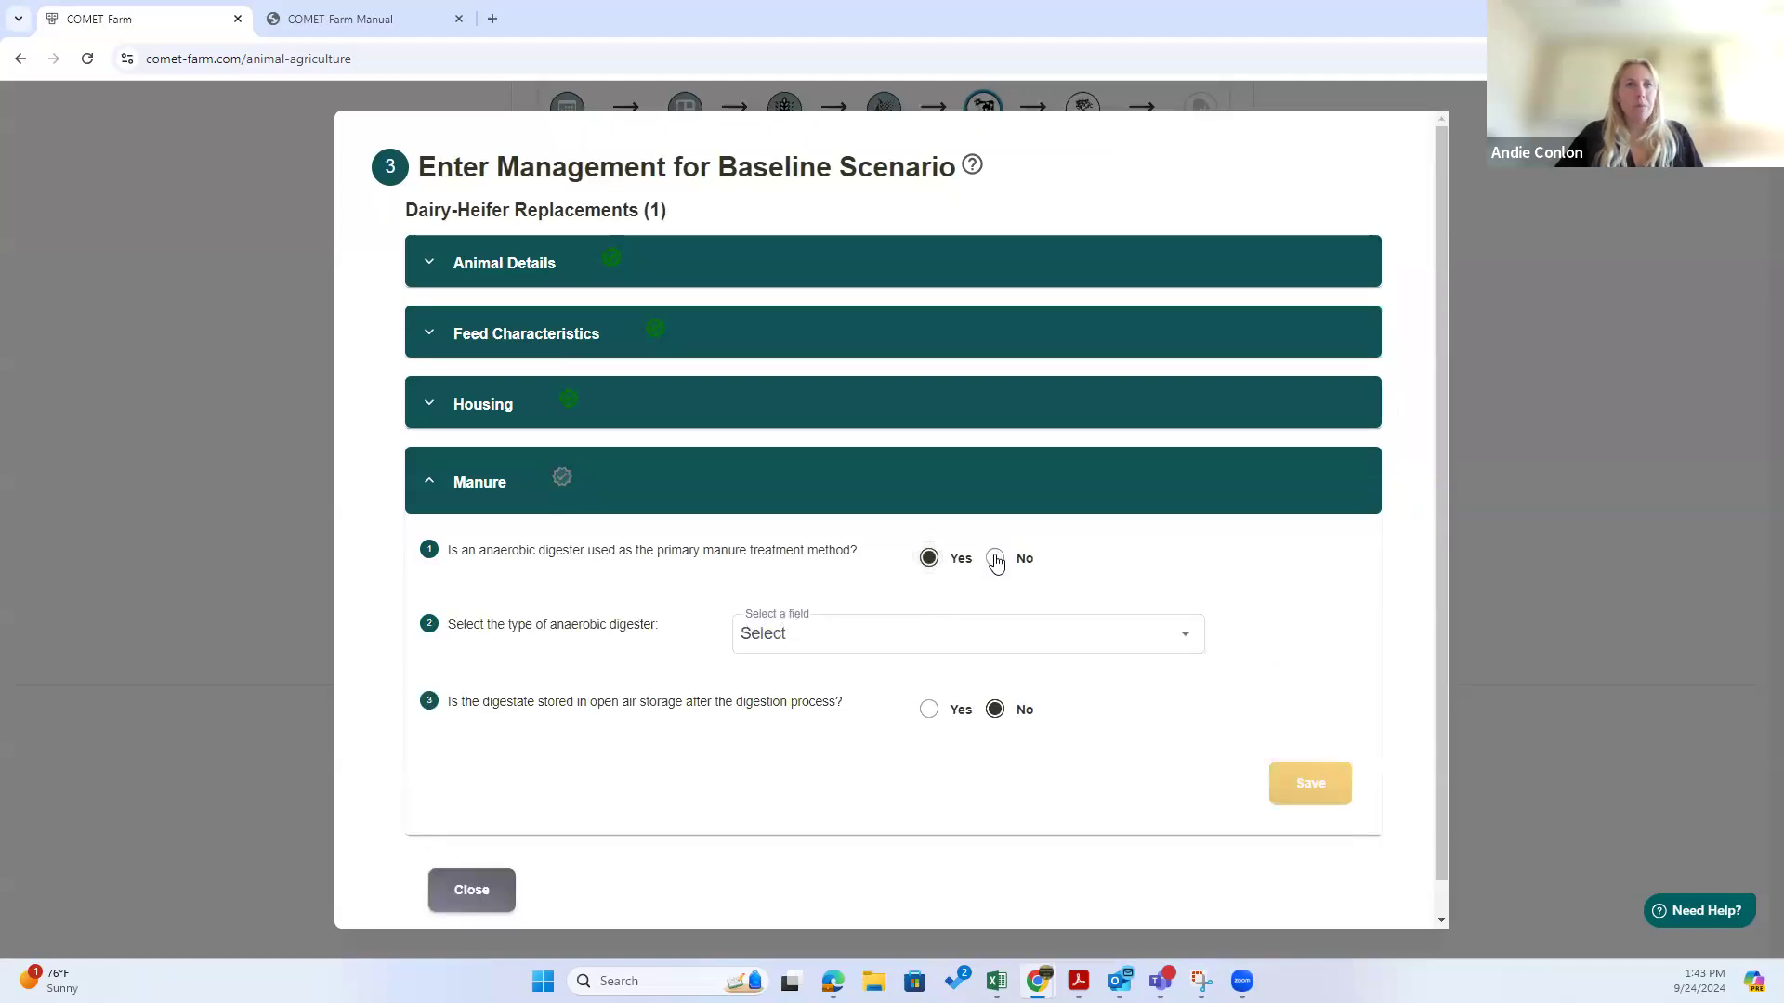
click(995, 558)
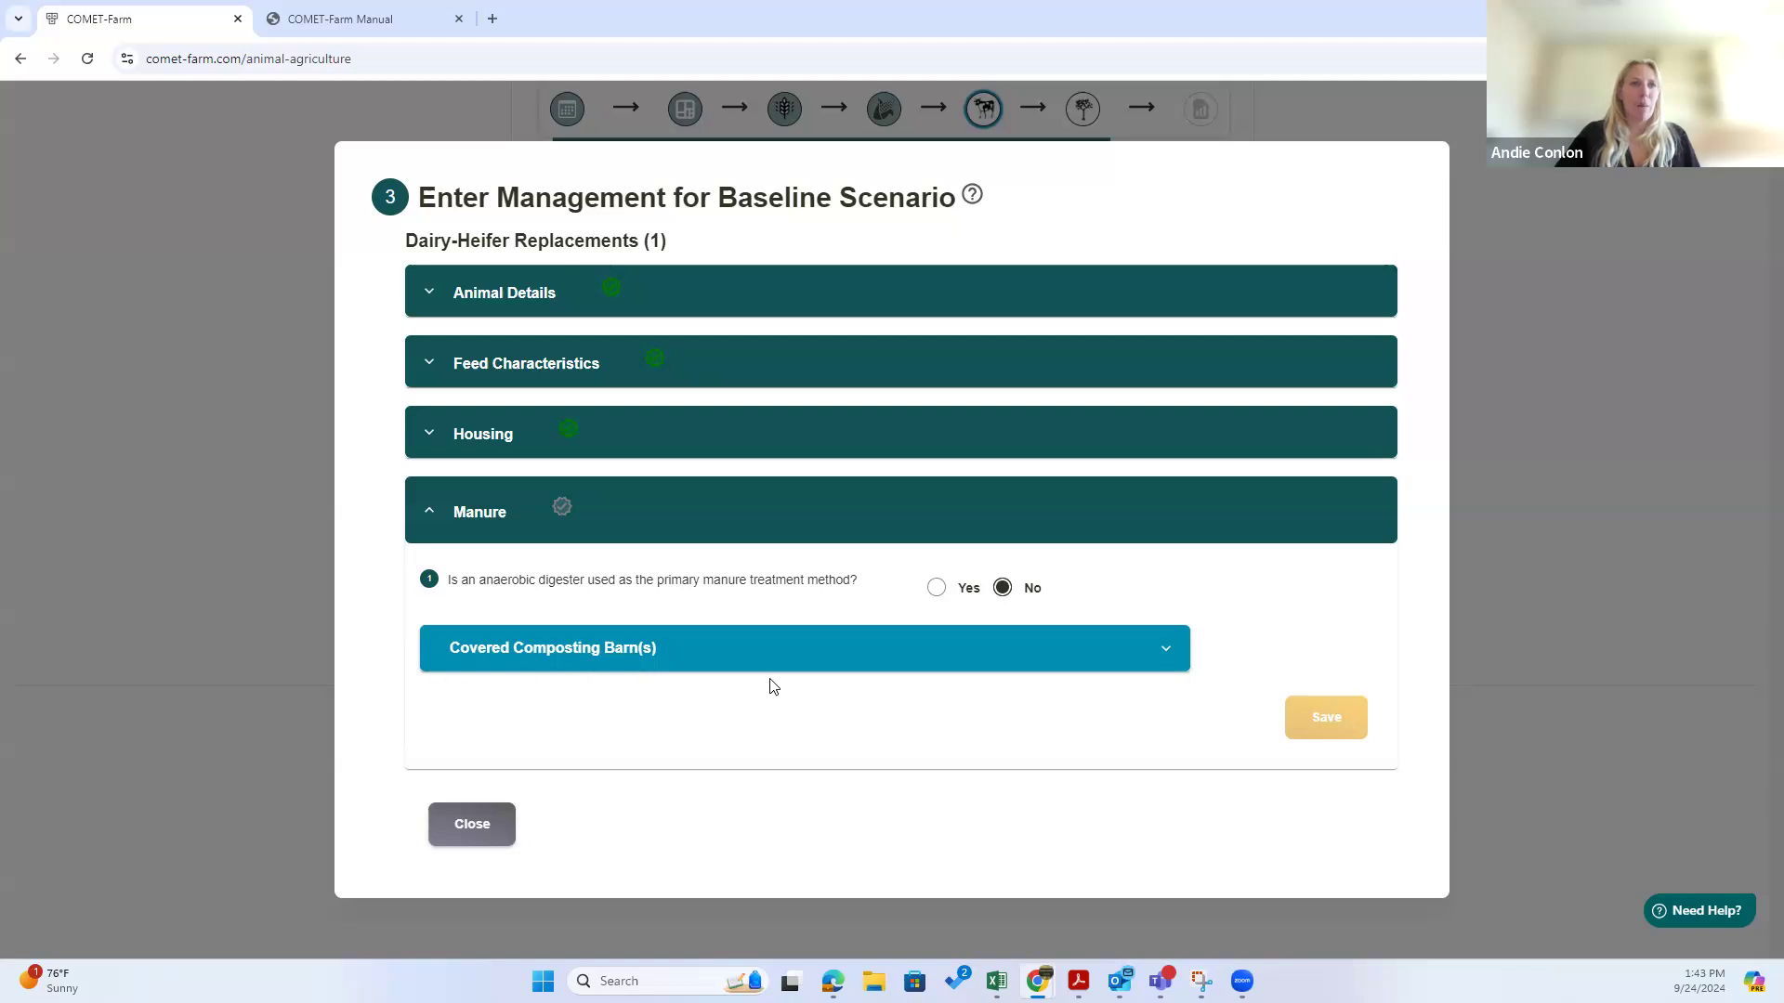
click(937, 589)
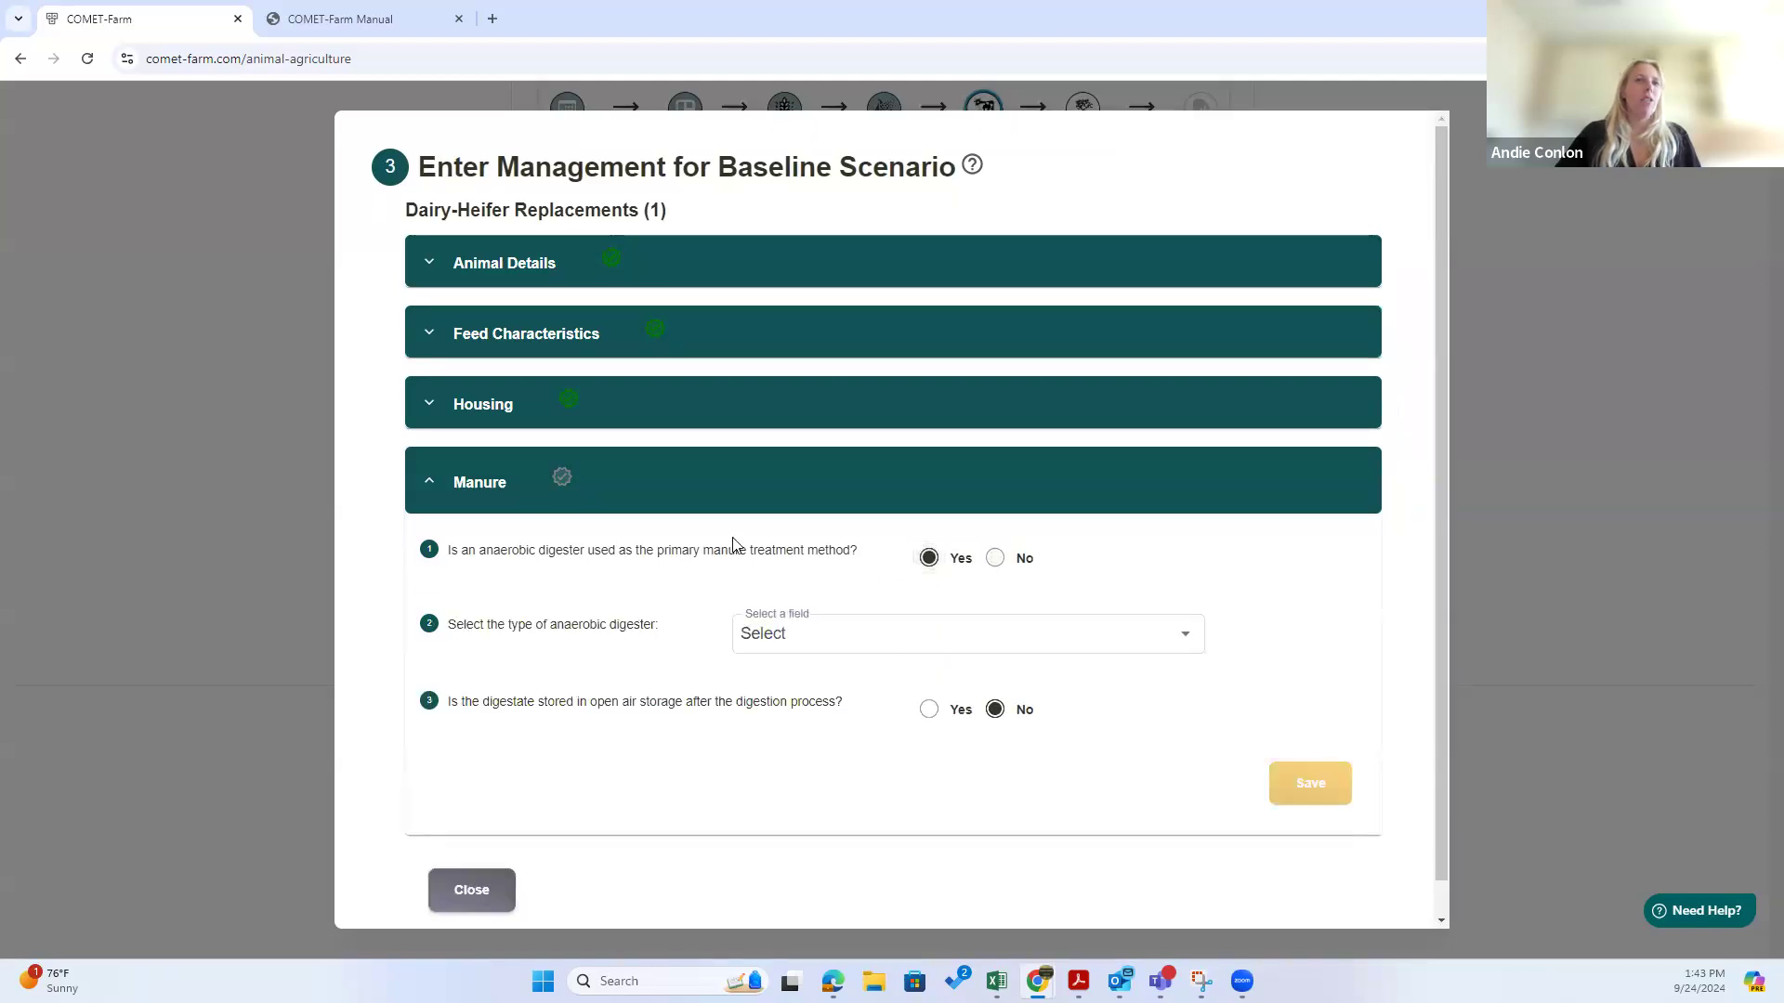
click(905, 622)
click(670, 624)
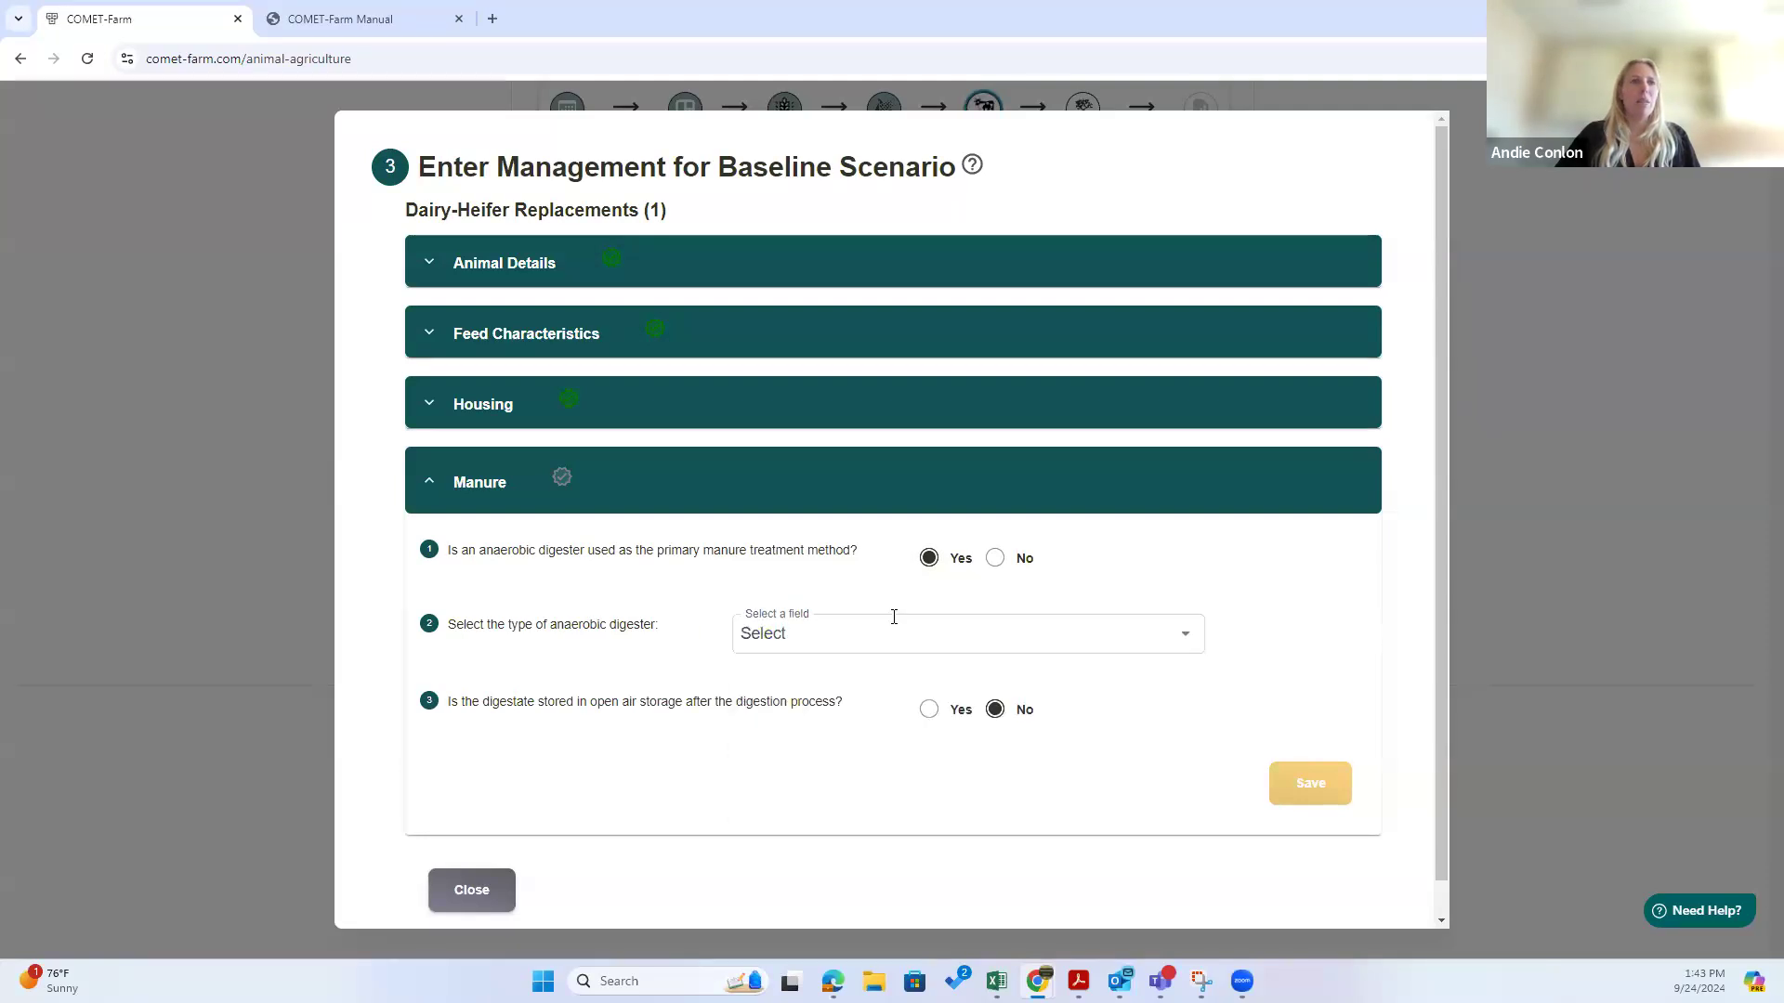
click(997, 560)
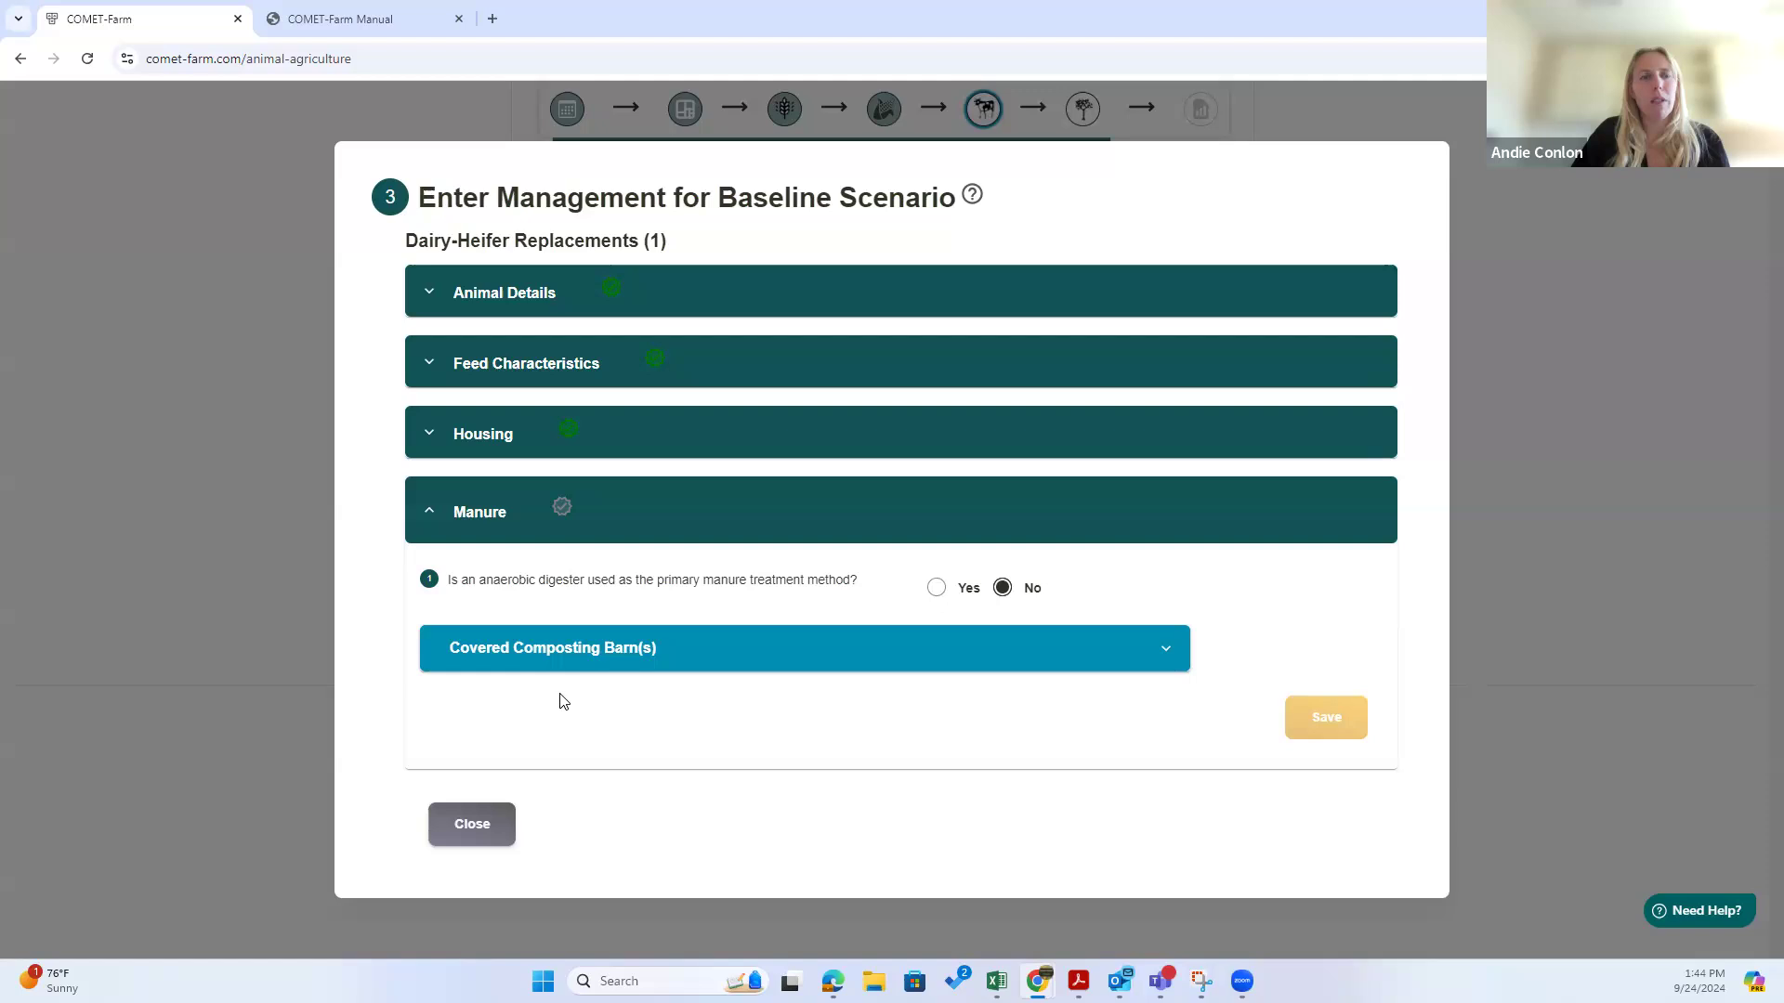
Step: For Covered Composting Barn(s), answer Yes to using a solid liquid separator and choose Rotary drum as the separator type
click(1168, 652)
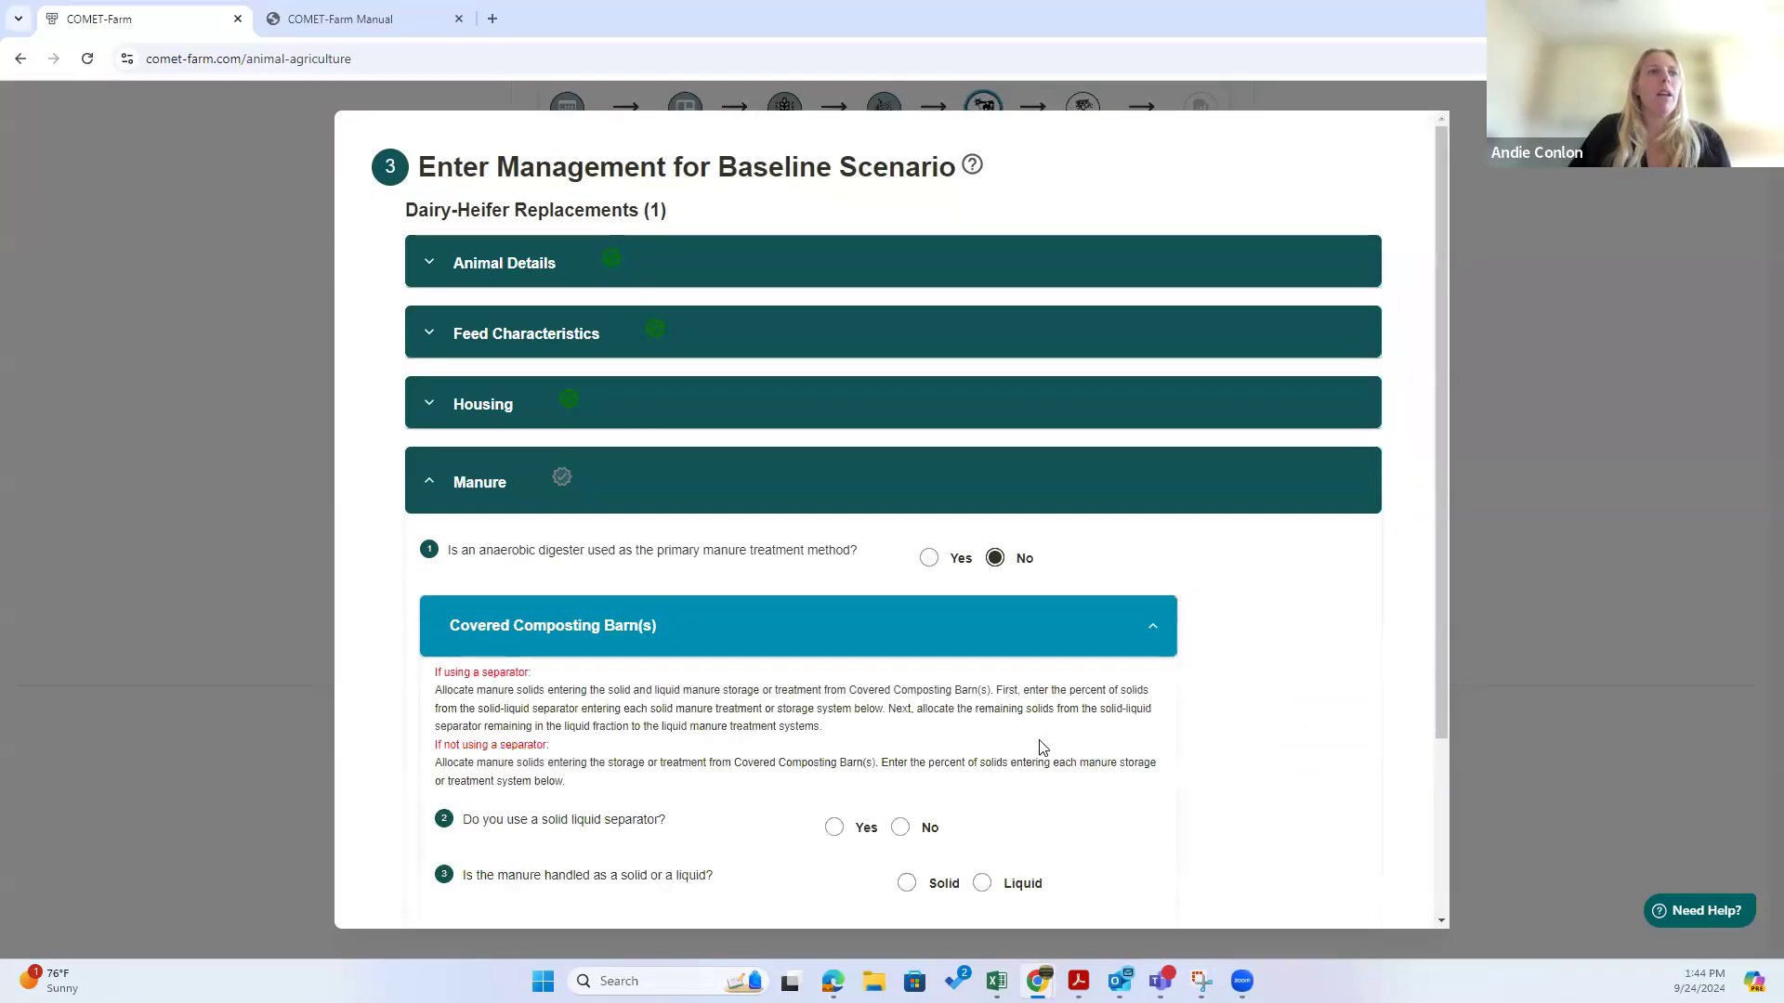
scroll(1042, 748, down, 3)
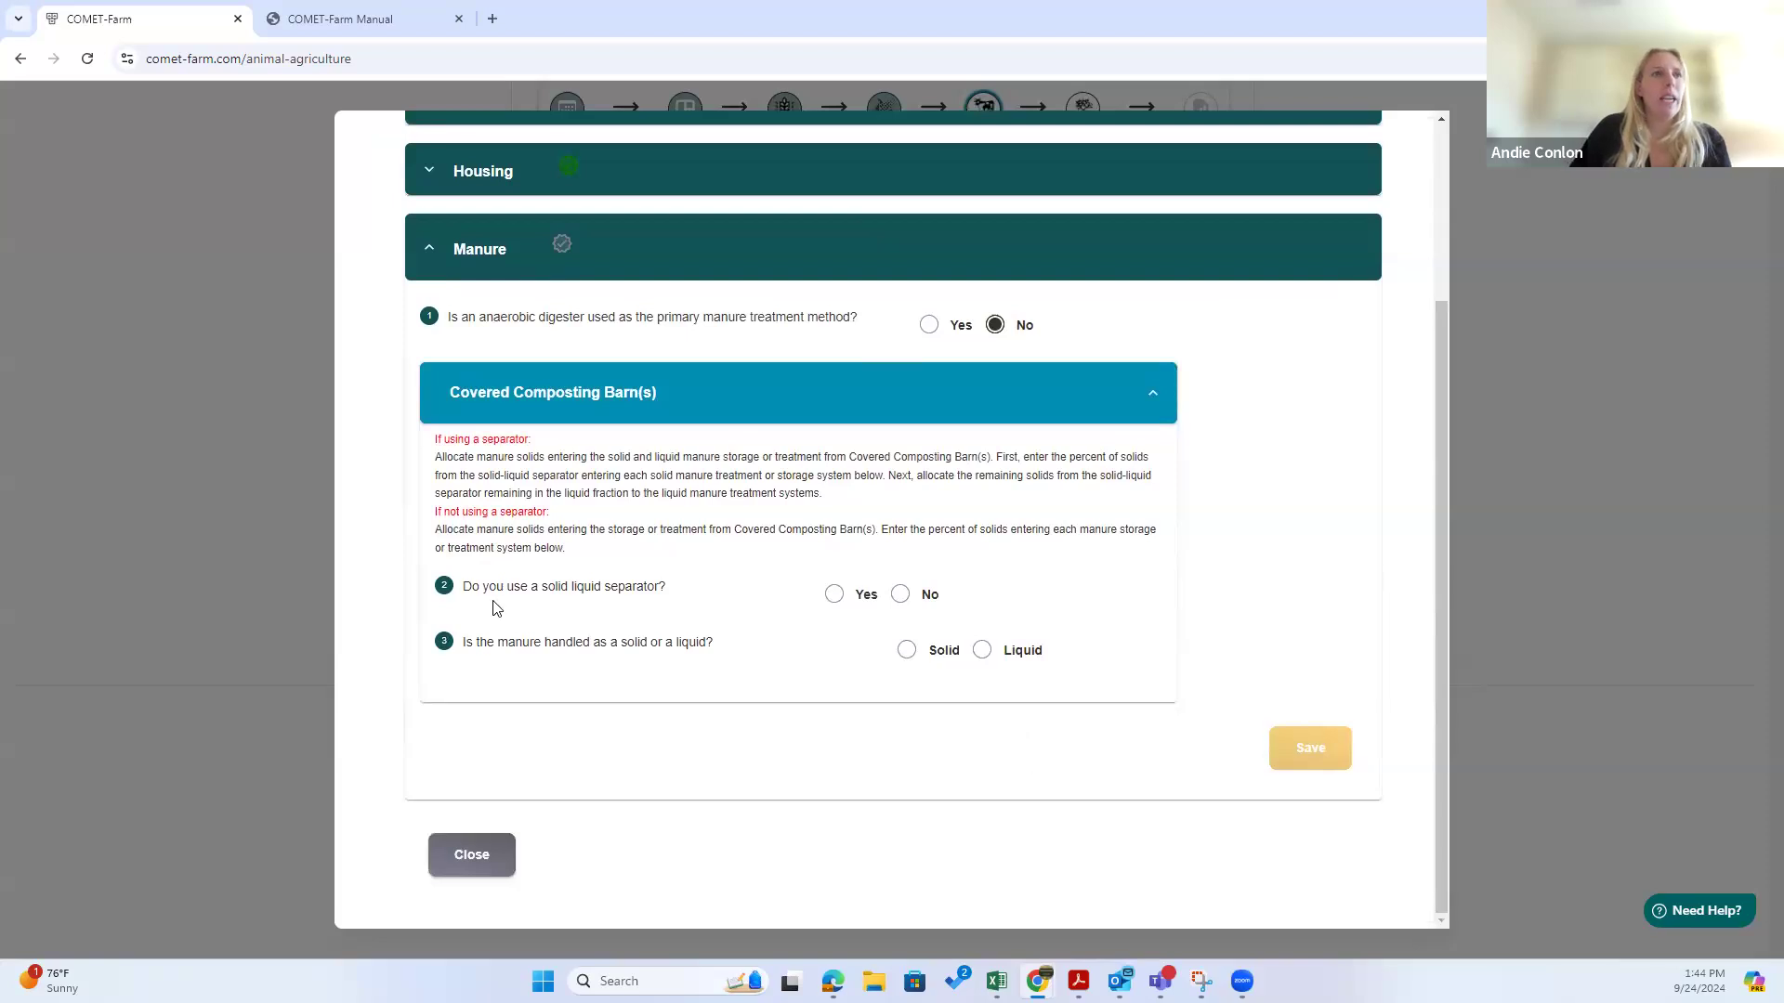
click(833, 594)
scroll(999, 553, down, 2)
click(899, 469)
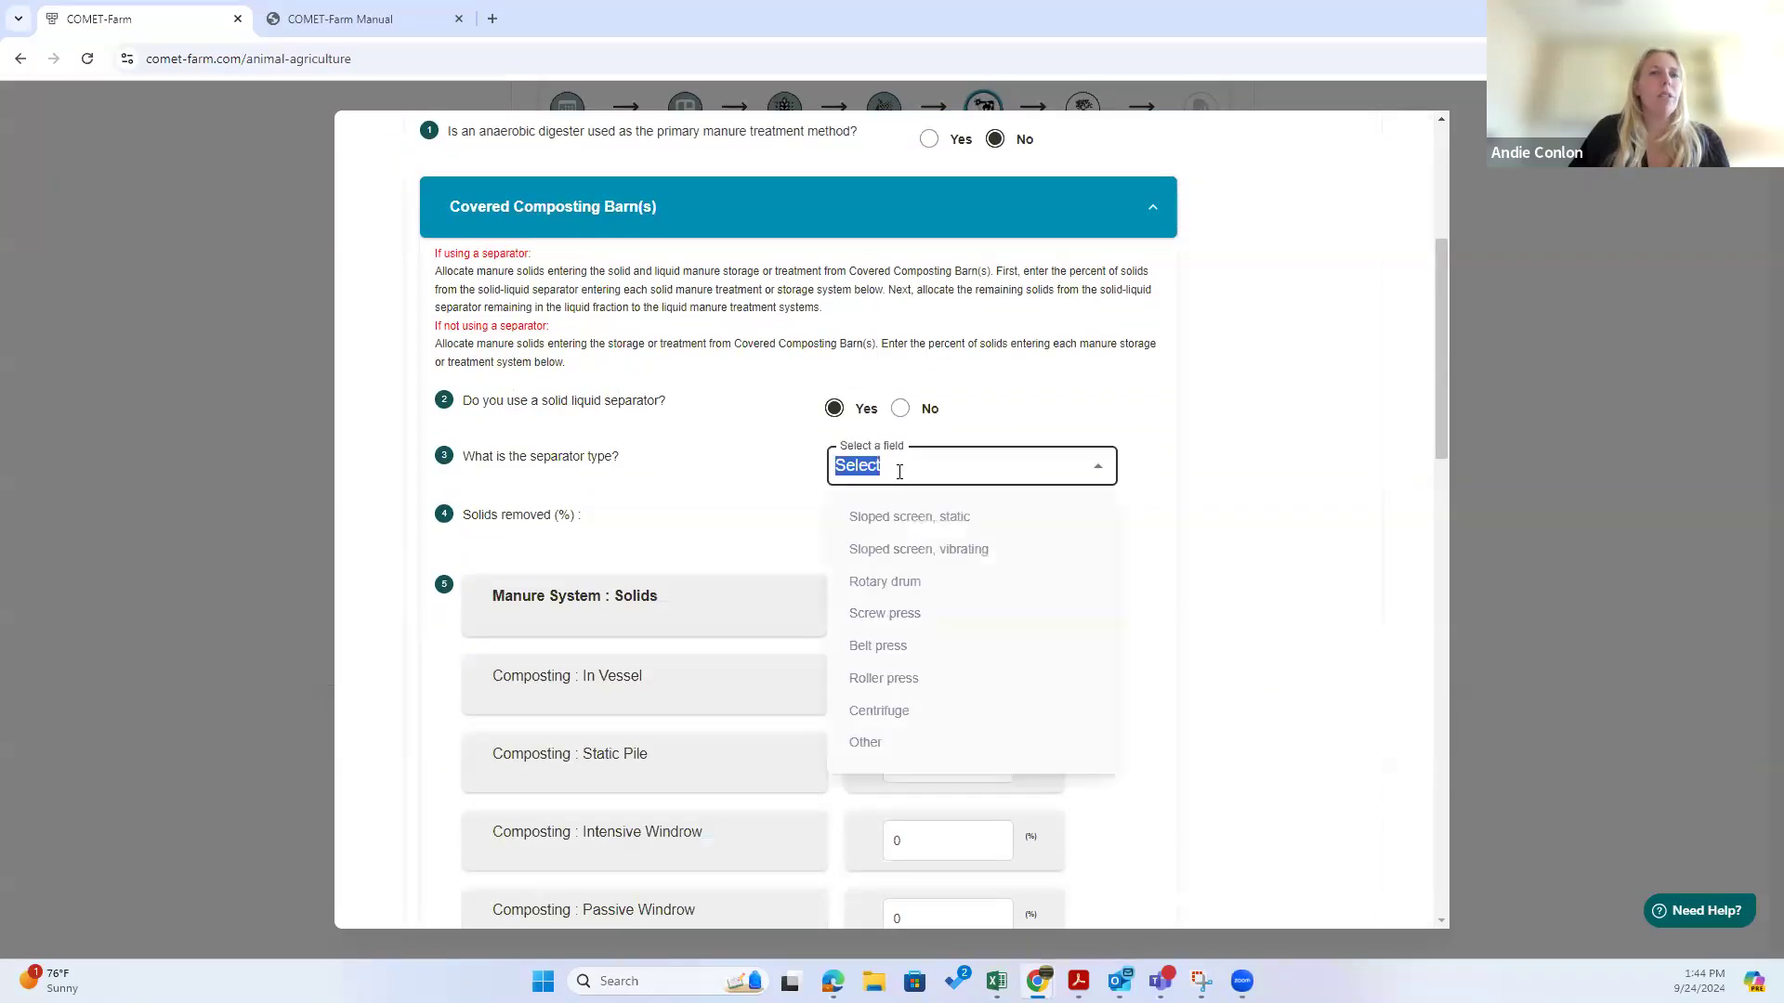
click(912, 582)
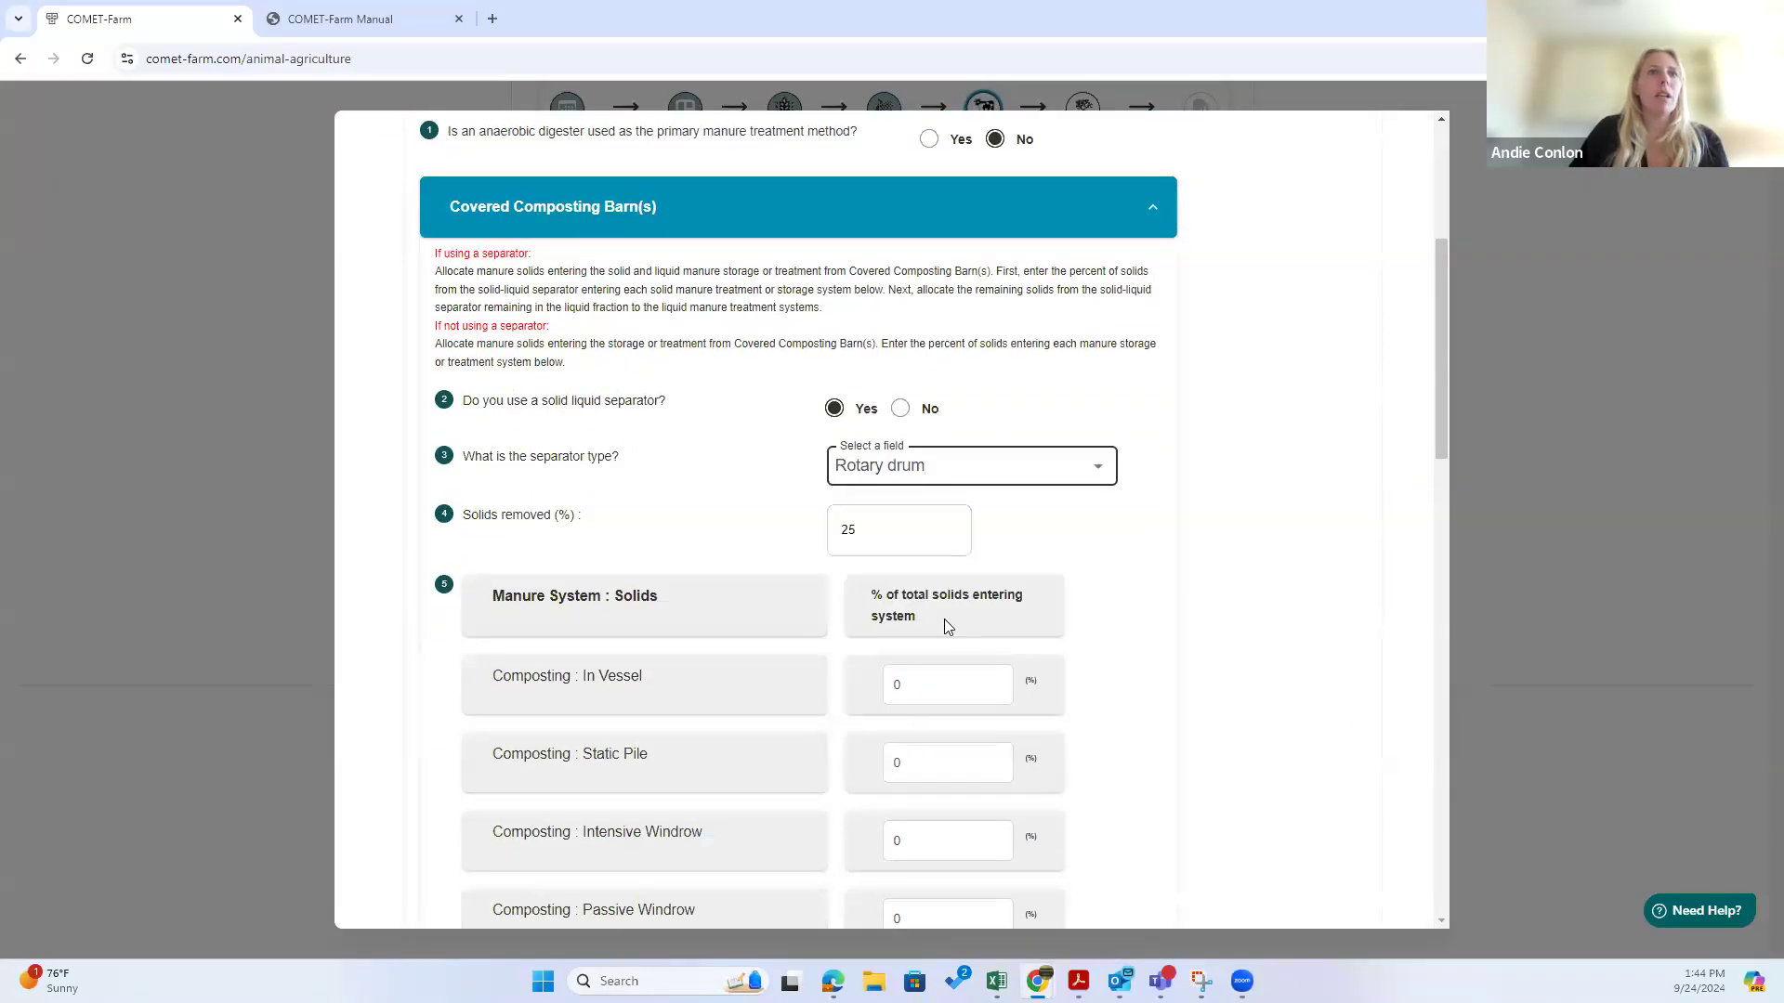
click(692, 510)
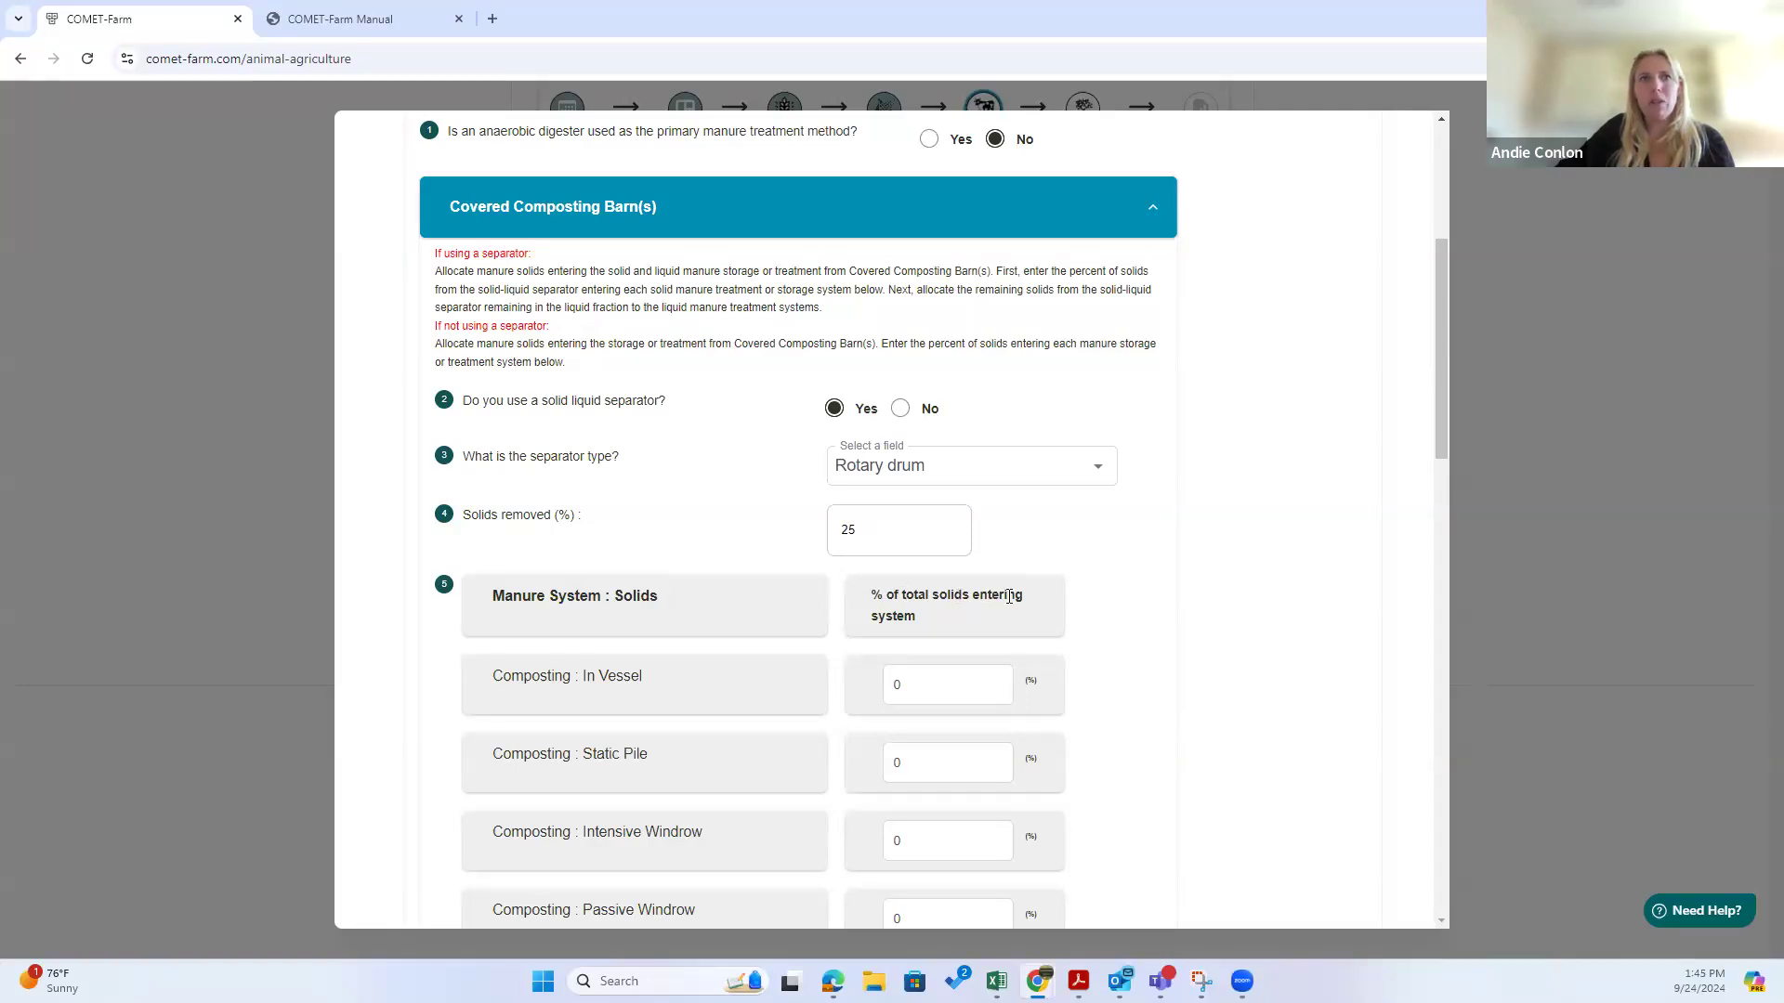
triple_click(854, 602)
click(973, 592)
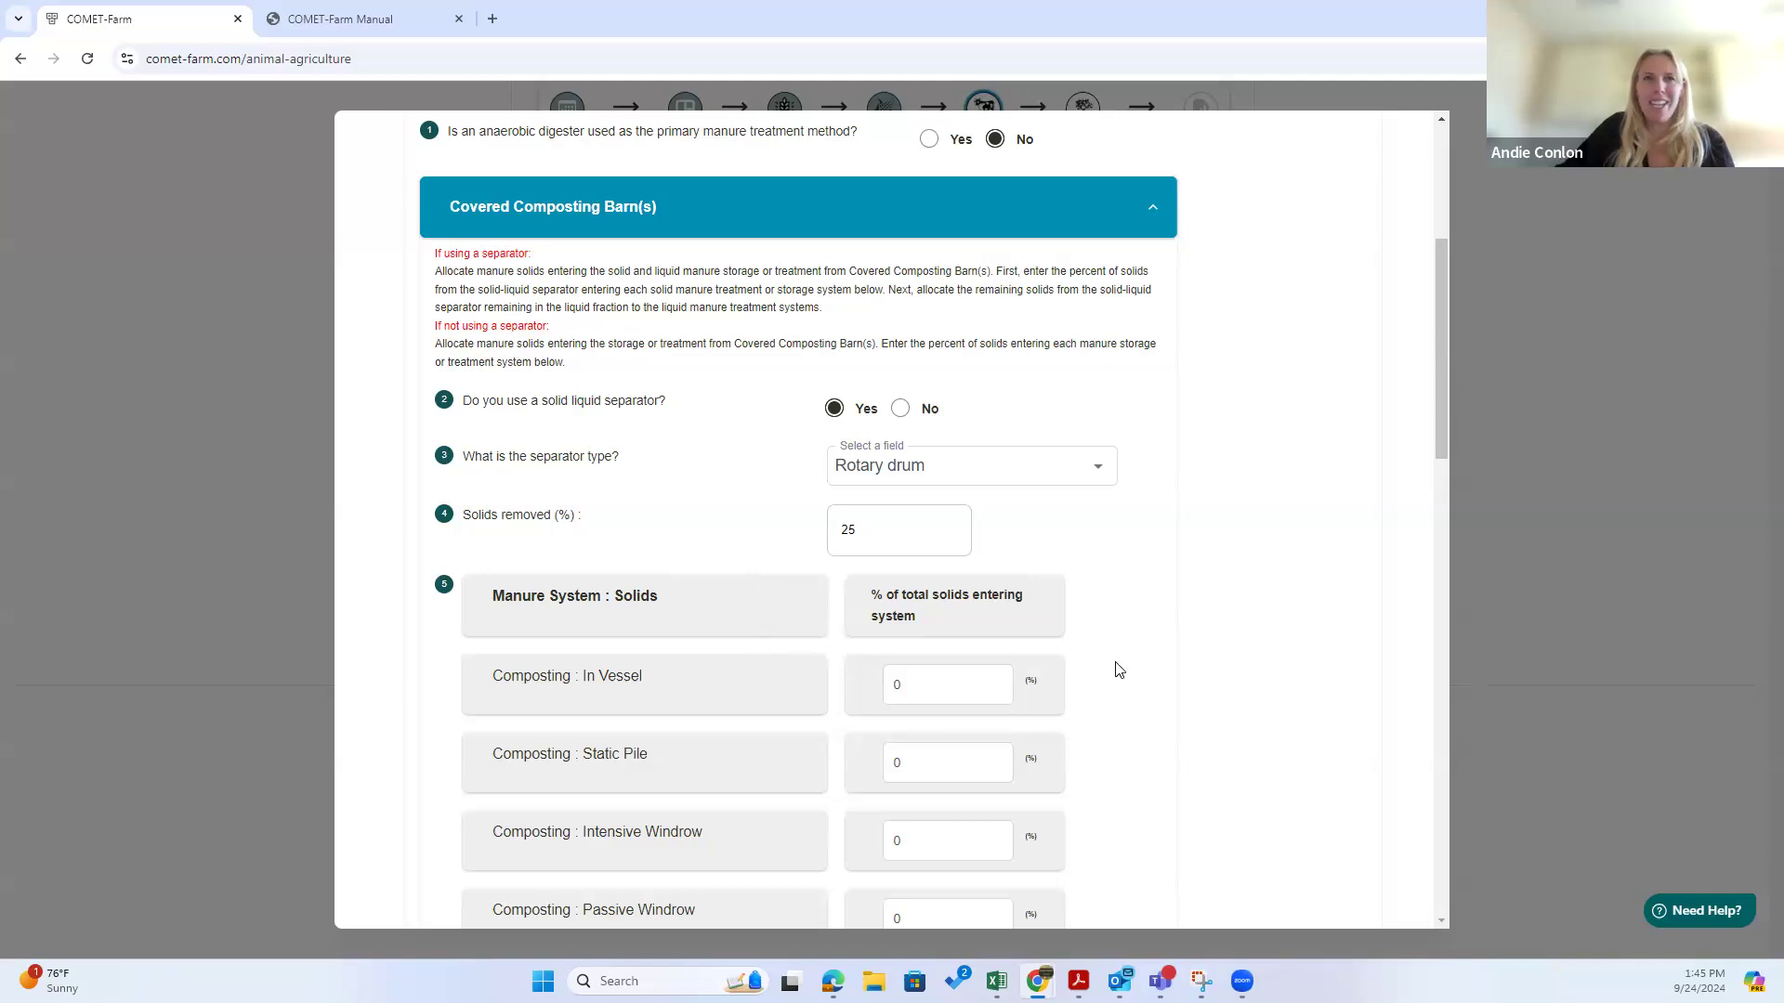
Step: Review the solids manure systems and allocate 100% of total solids to Solid Storage: Stockpile
scroll(1110, 664, down, 4)
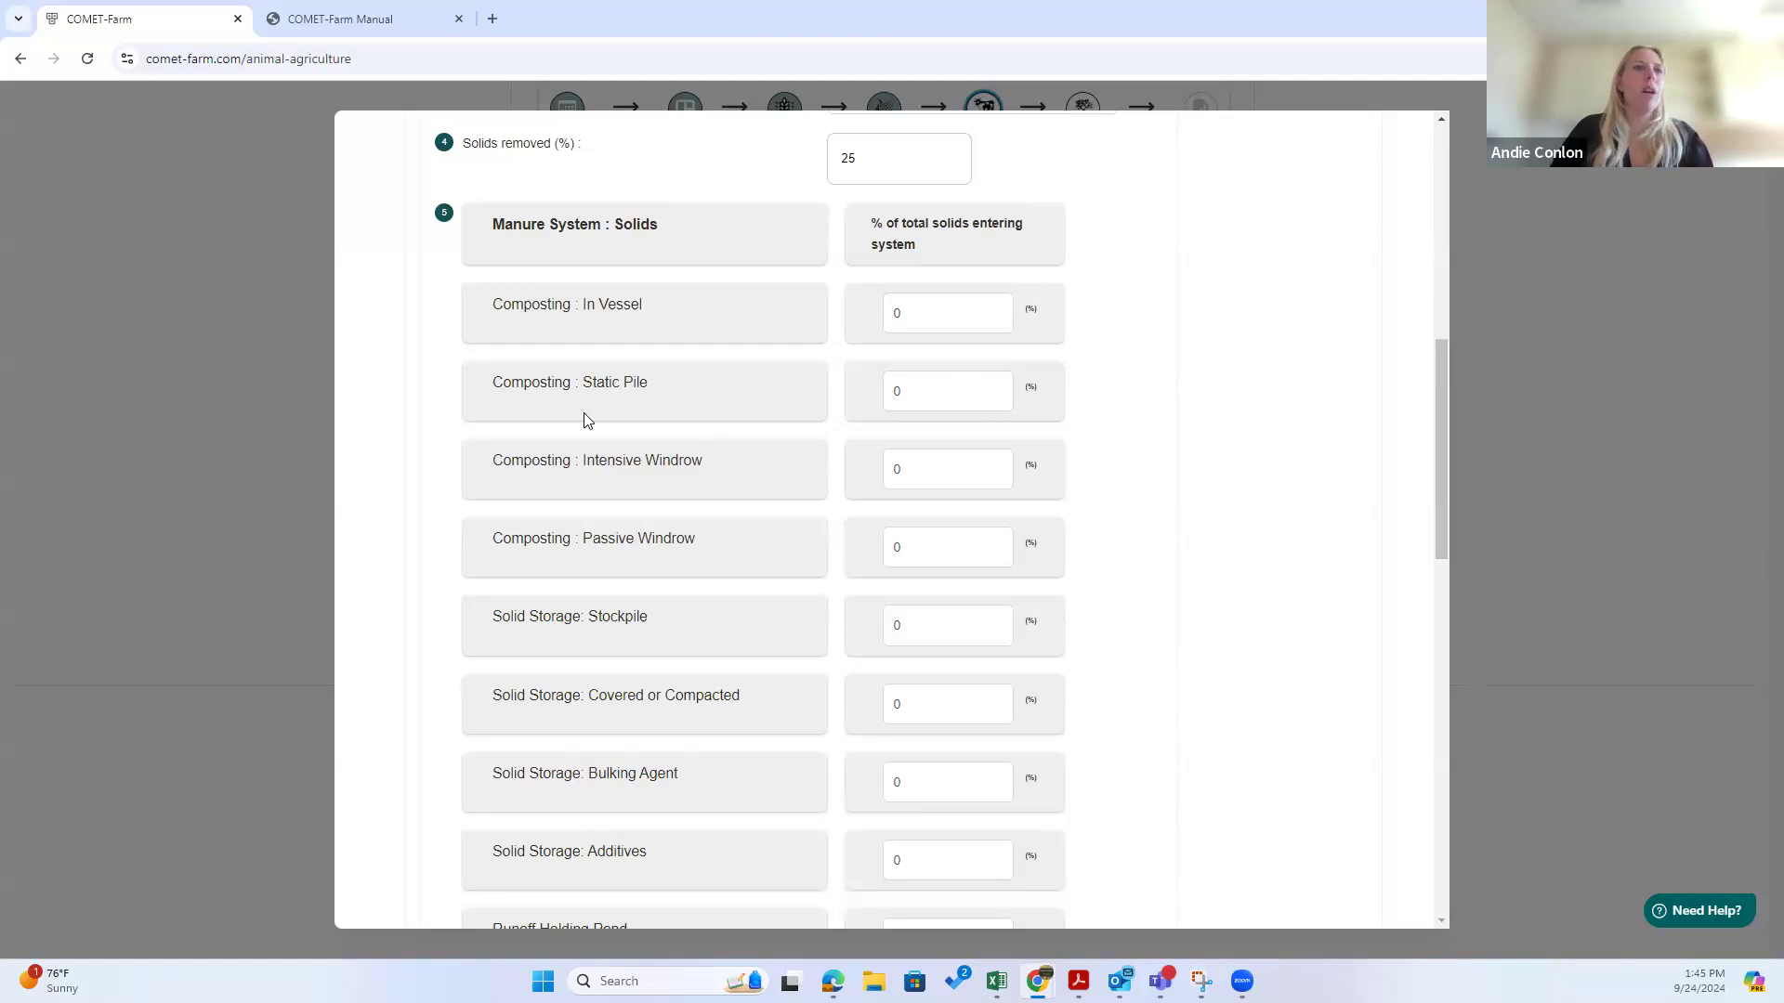
scroll(794, 623, down, 2)
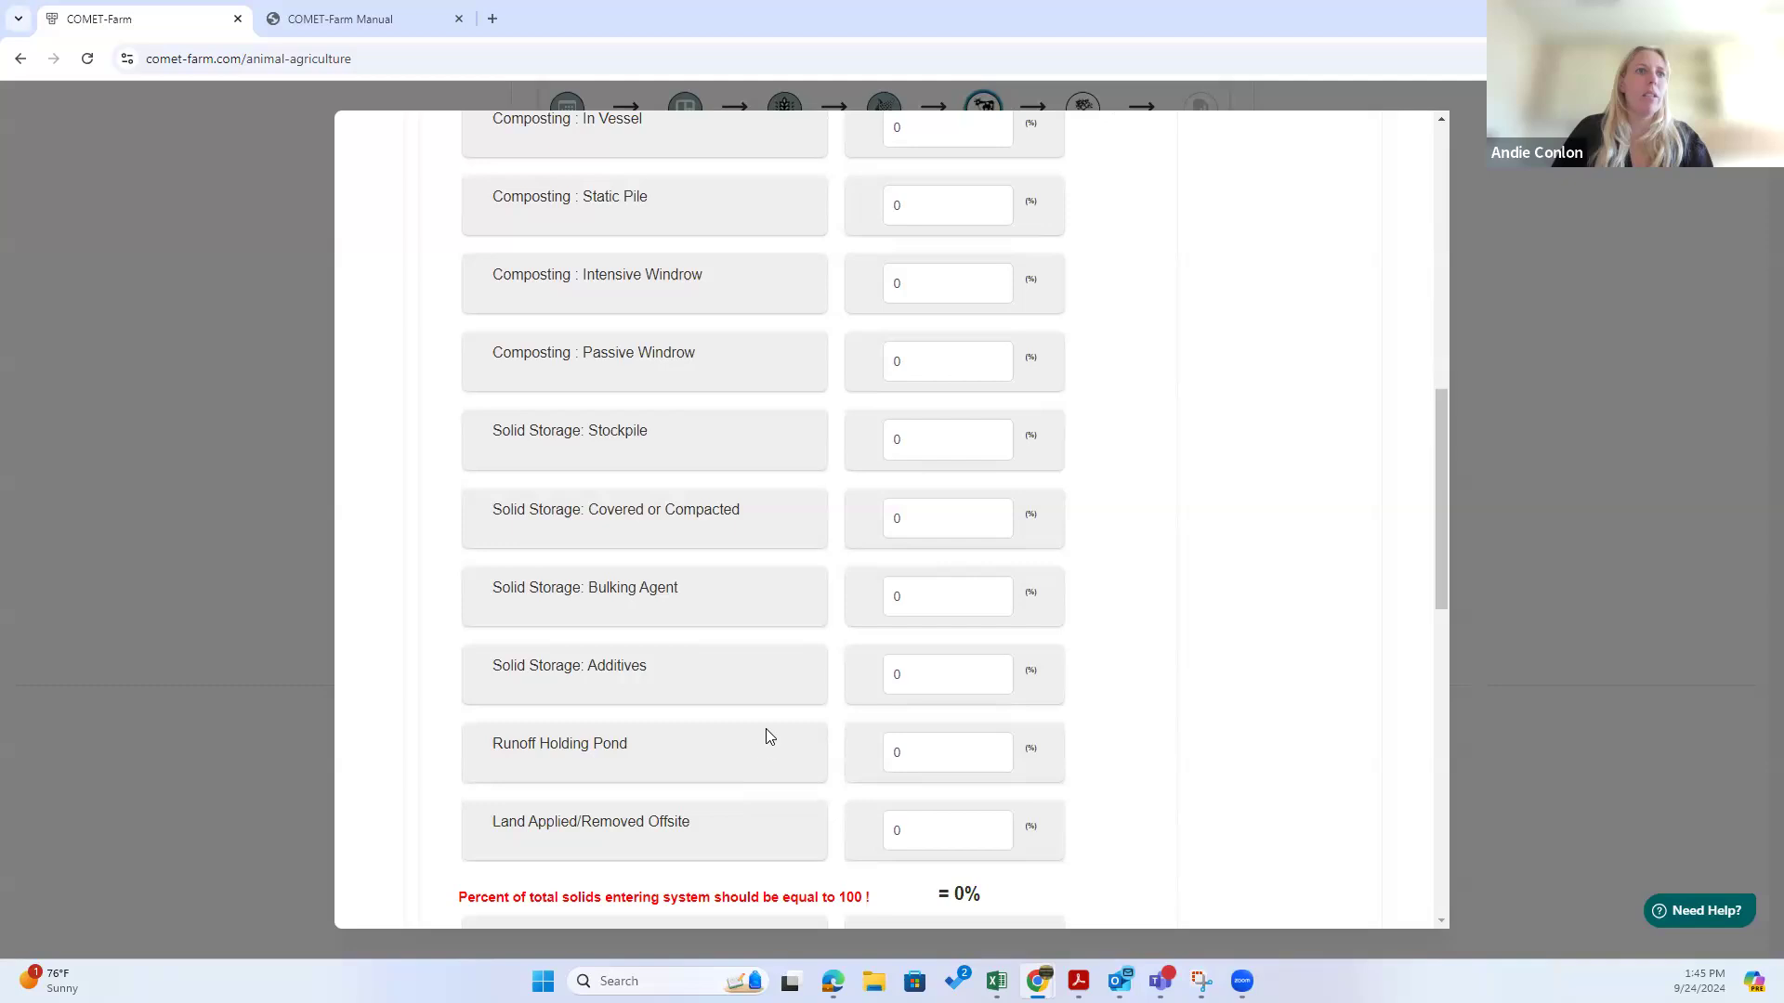
scroll(753, 652, up, 2)
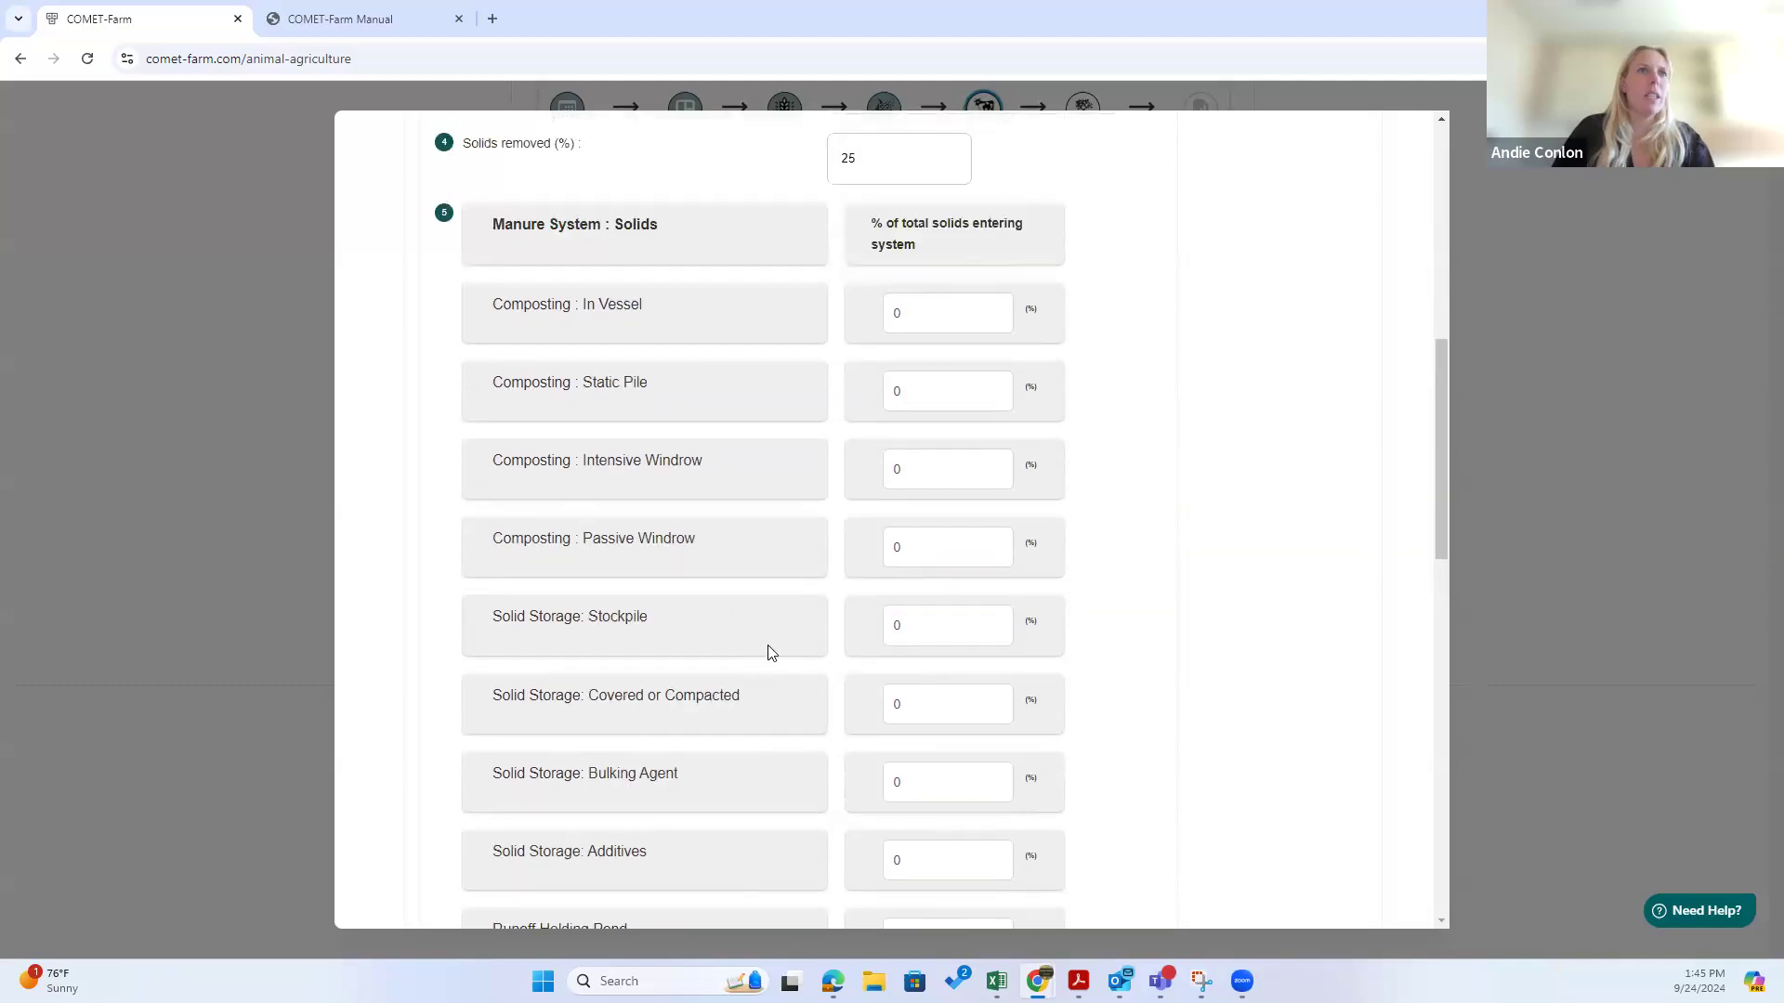
drag(903, 623, 847, 632)
text(100)
click(1167, 471)
Step: Allocate 100% of total liquids to Storage Tank(s)- Uncovered with crust and save the manure entries
scroll(1155, 478, down, 3)
scroll(1156, 478, down, 3)
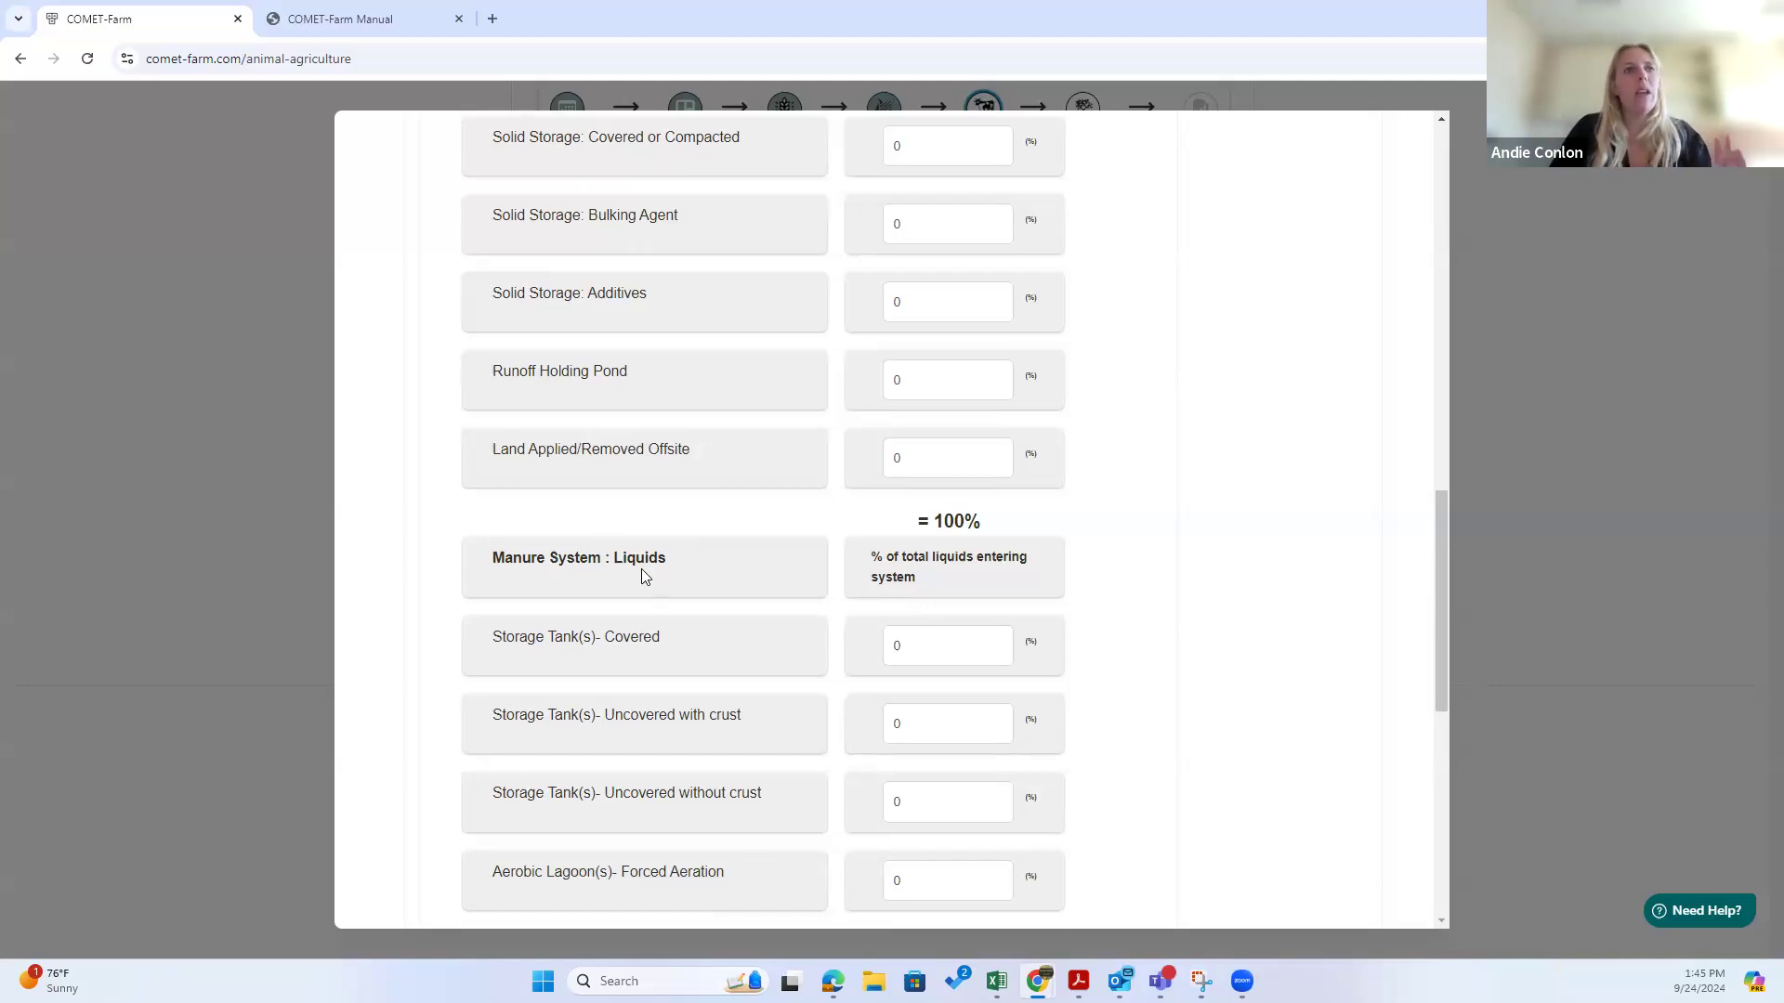
scroll(641, 576, down, 2)
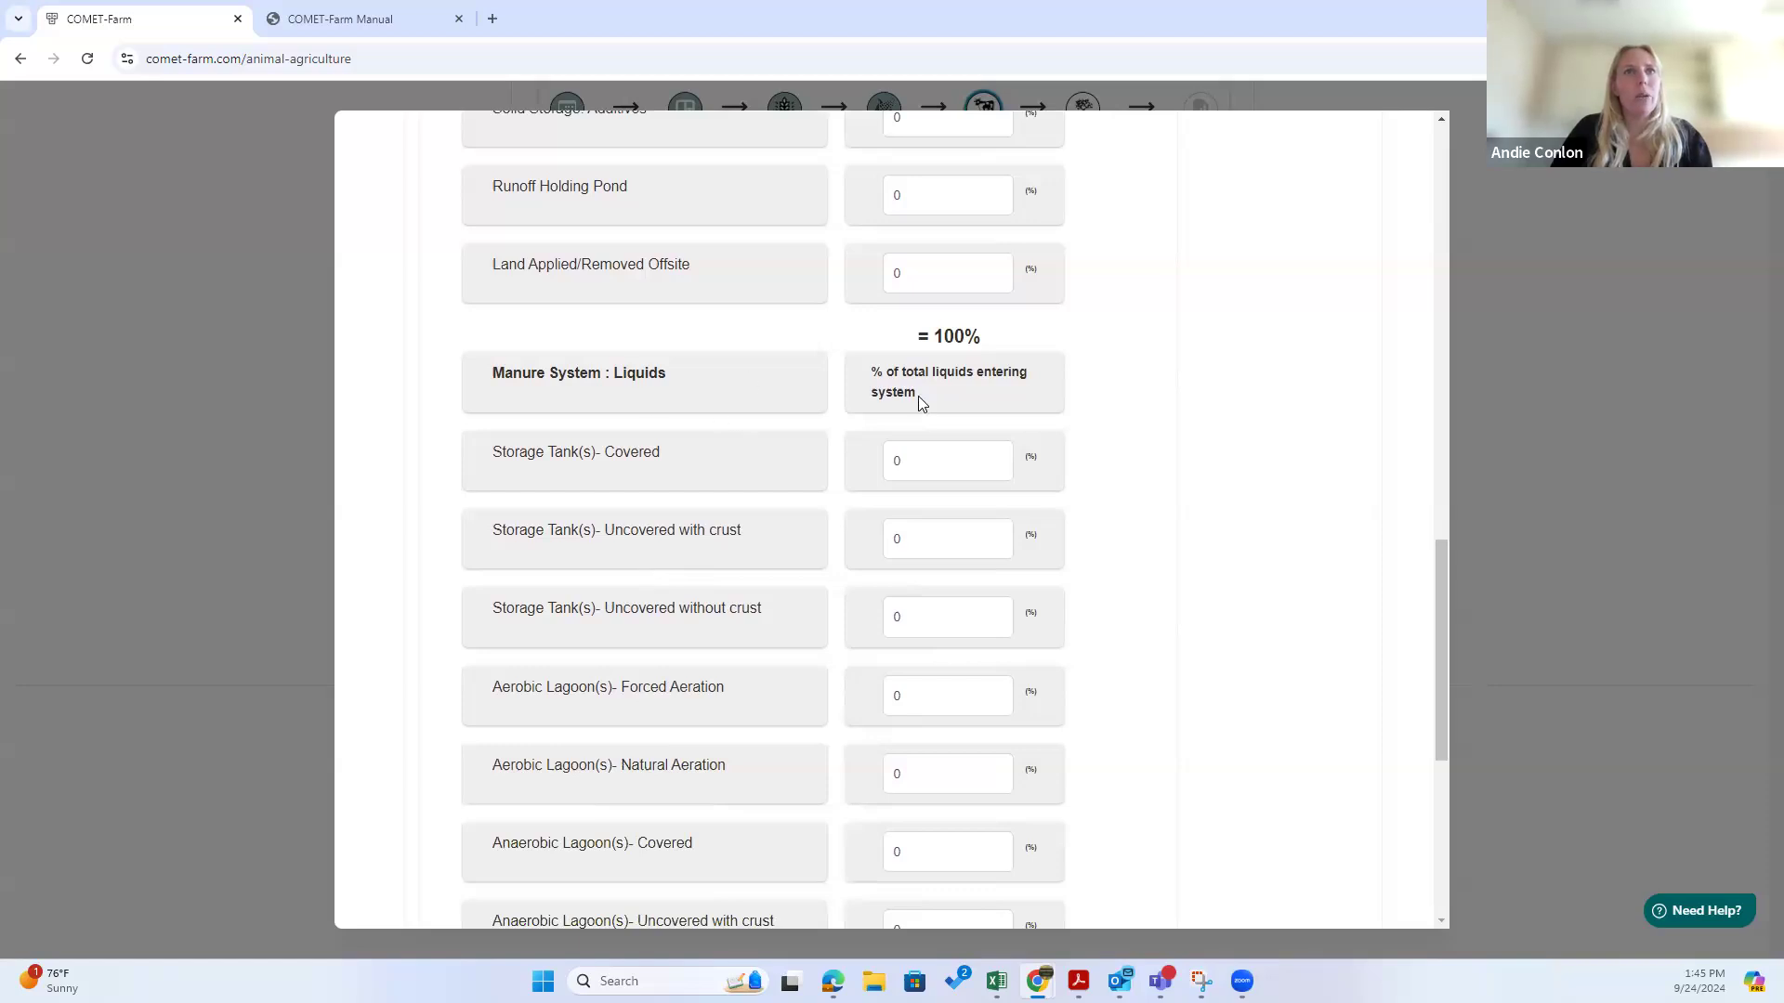
scroll(822, 531, down, 1)
scroll(822, 531, down, 1)
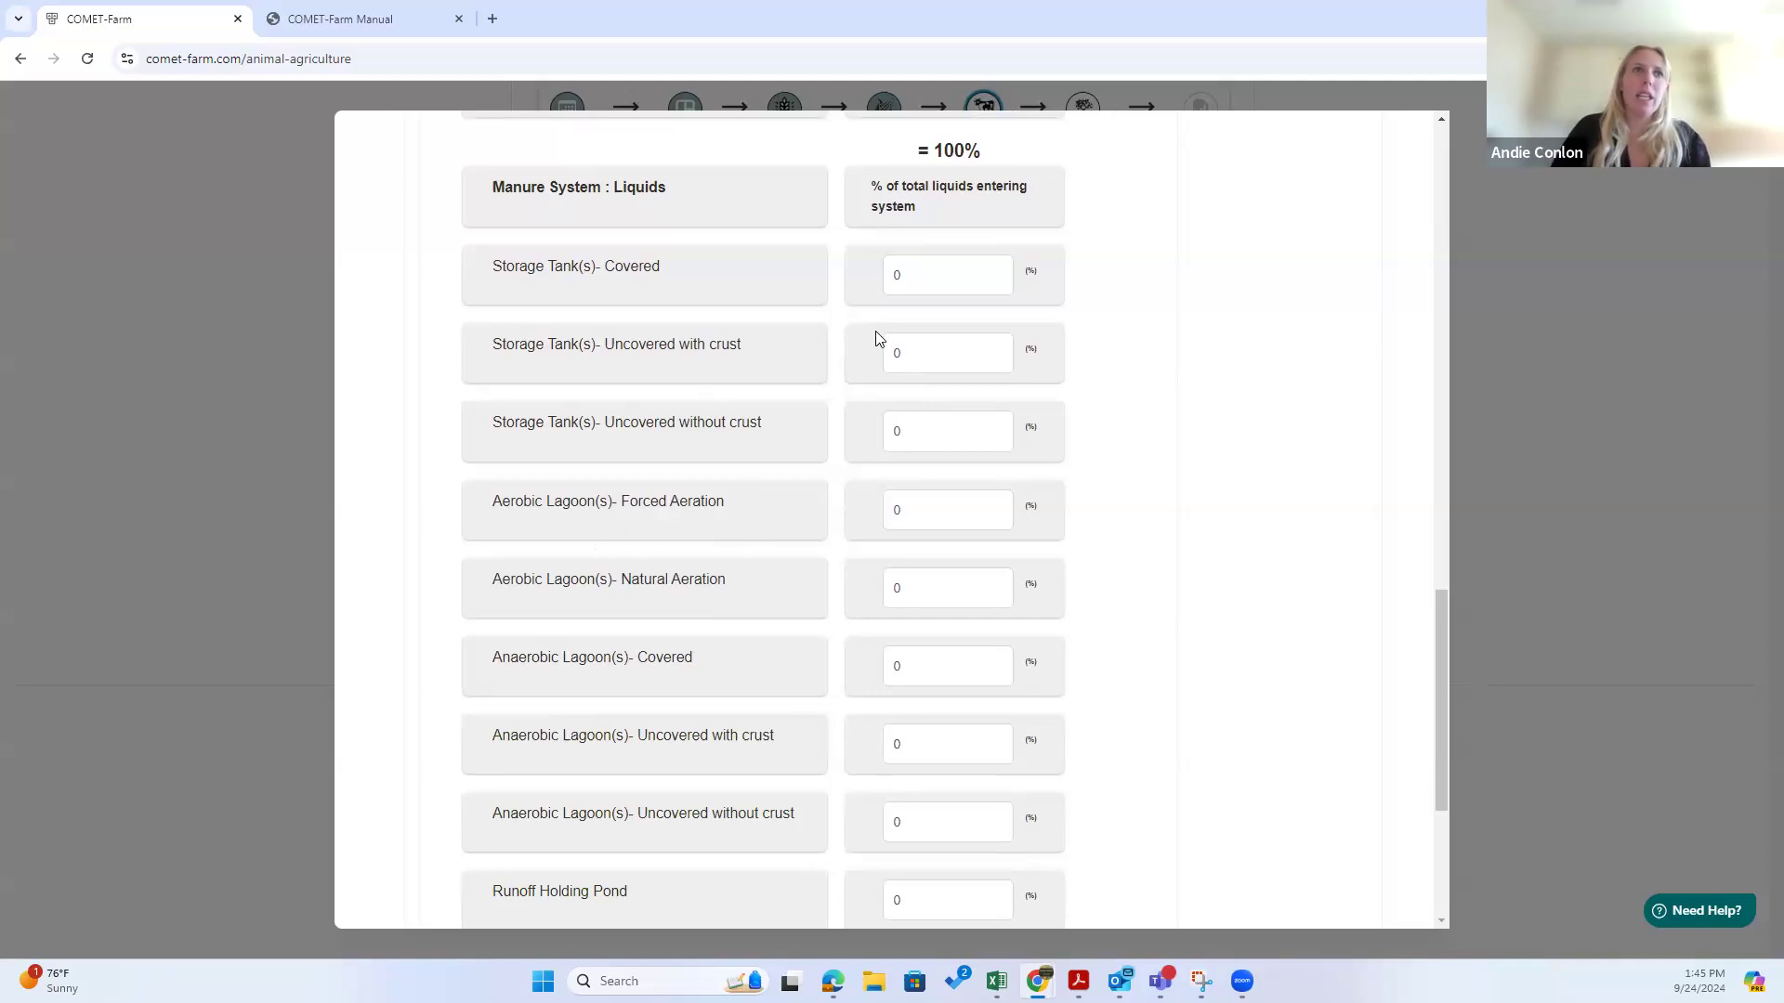
click(888, 355)
text(1)
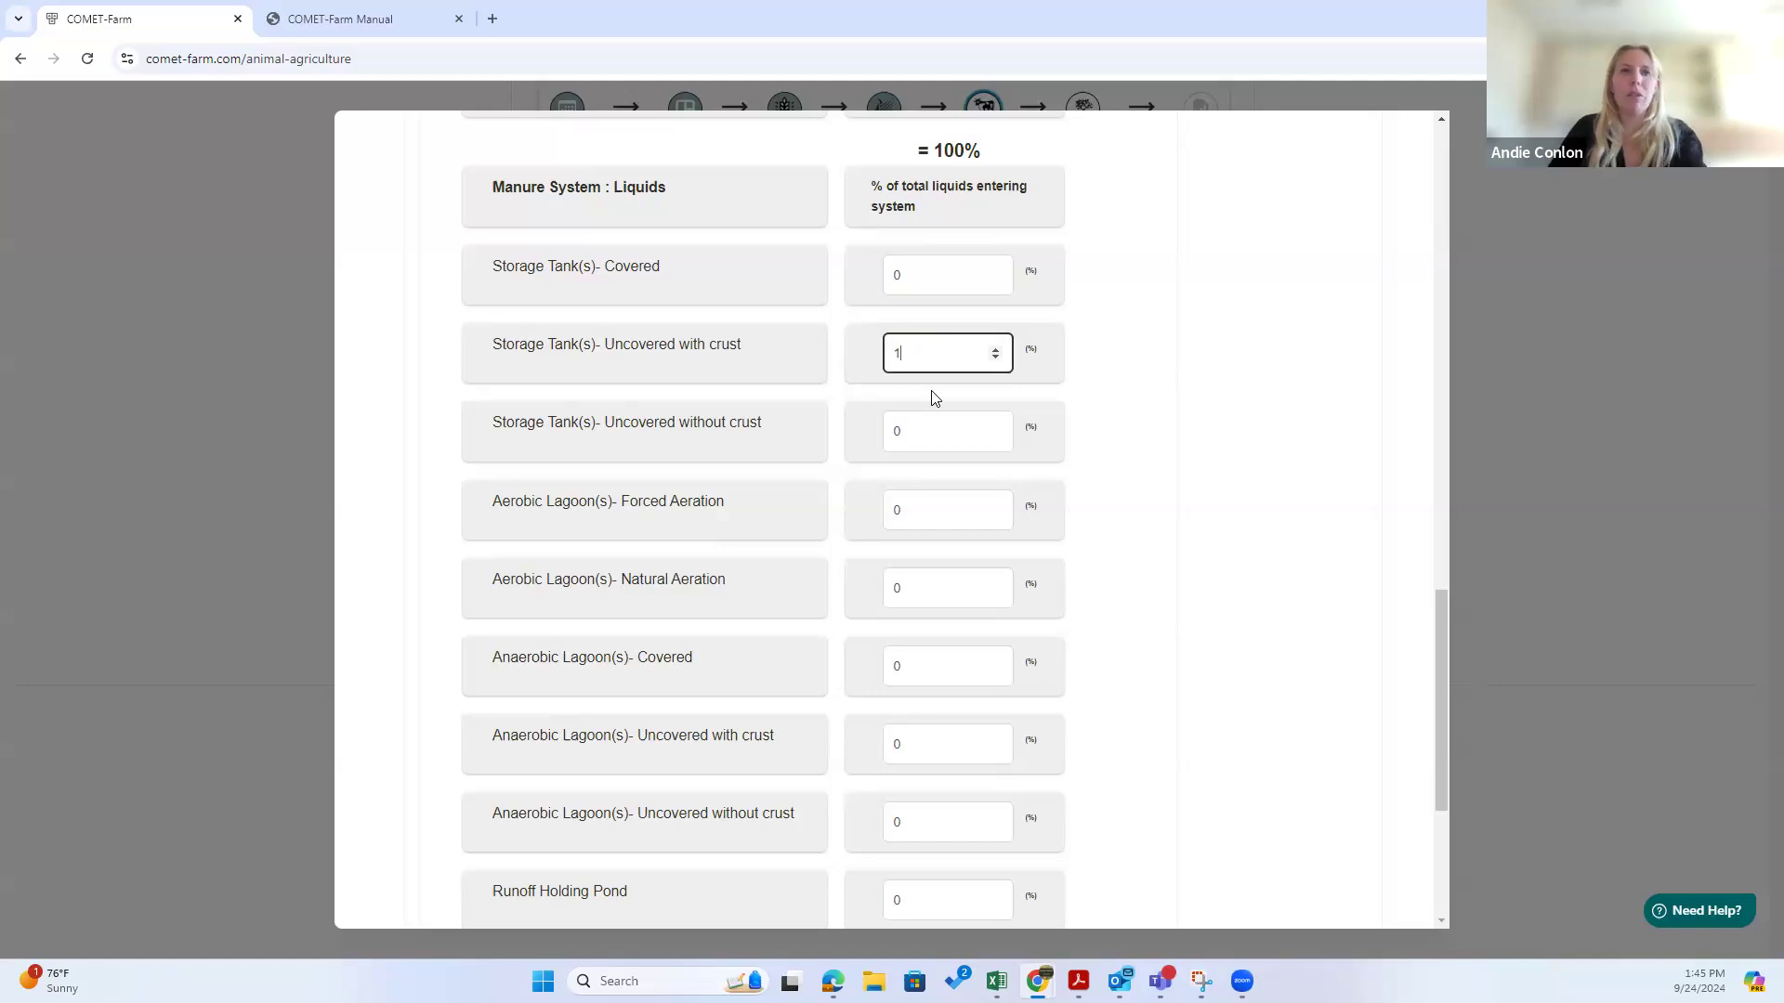
text(00)
click(1179, 386)
scroll(1071, 601, down, 3)
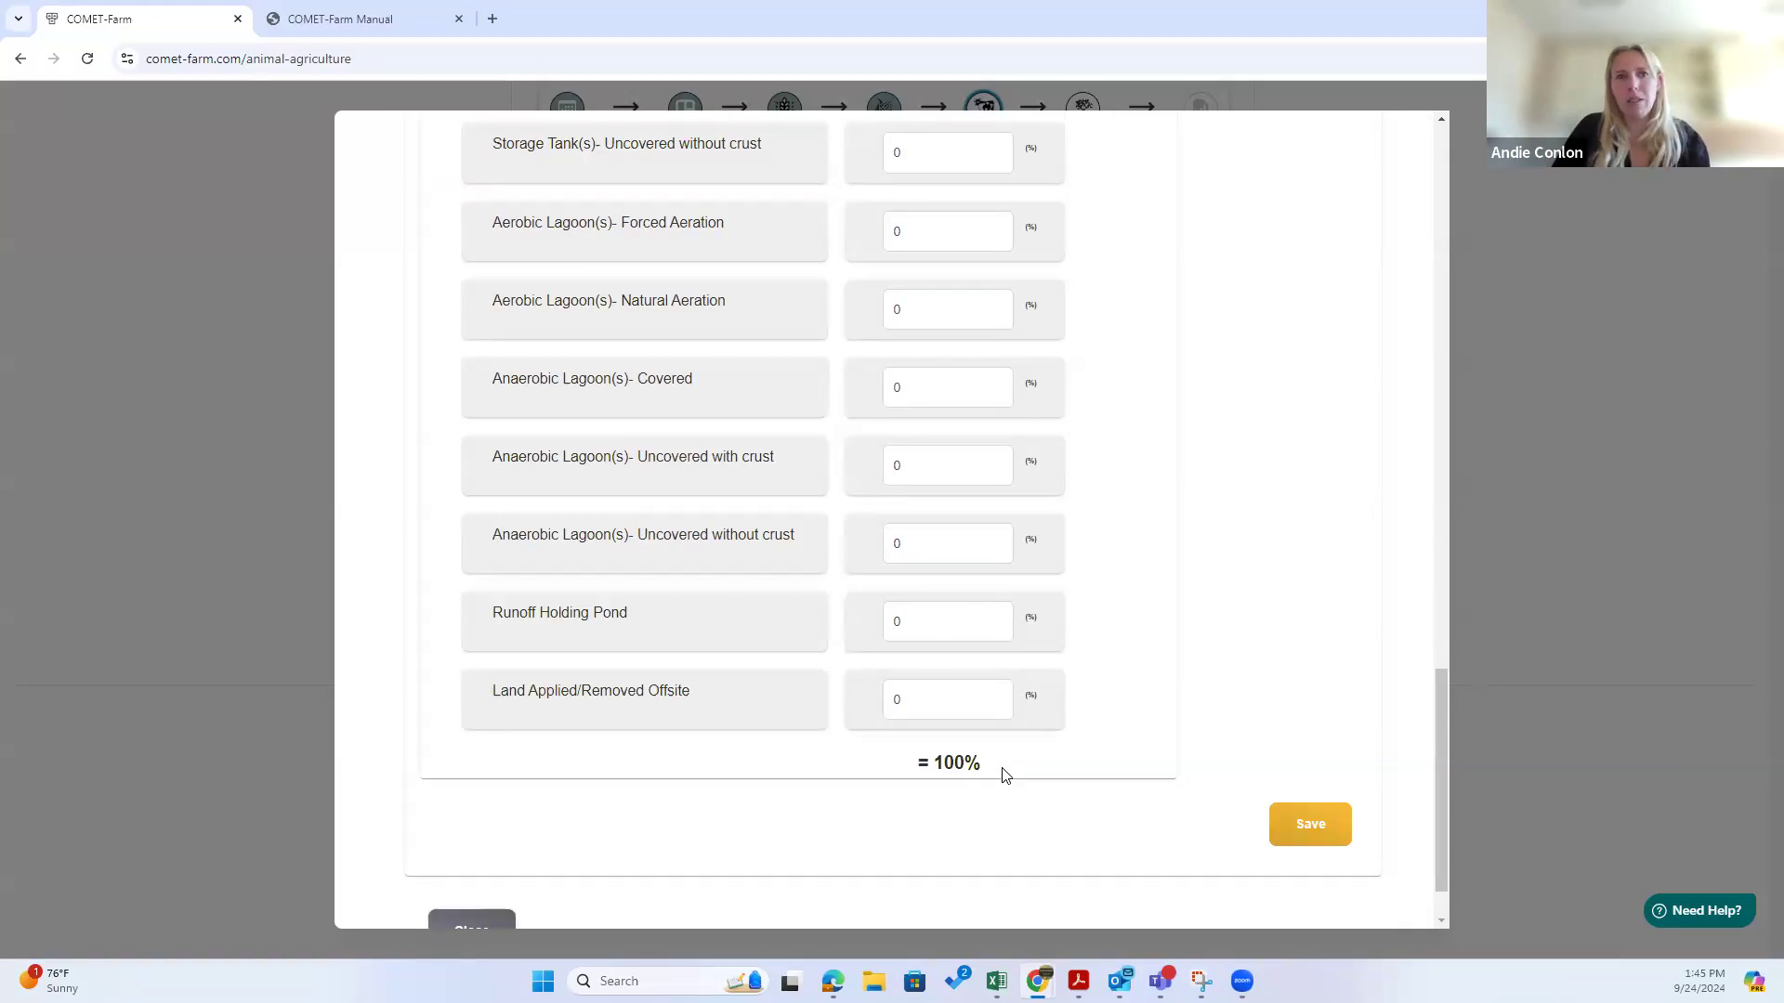
click(889, 758)
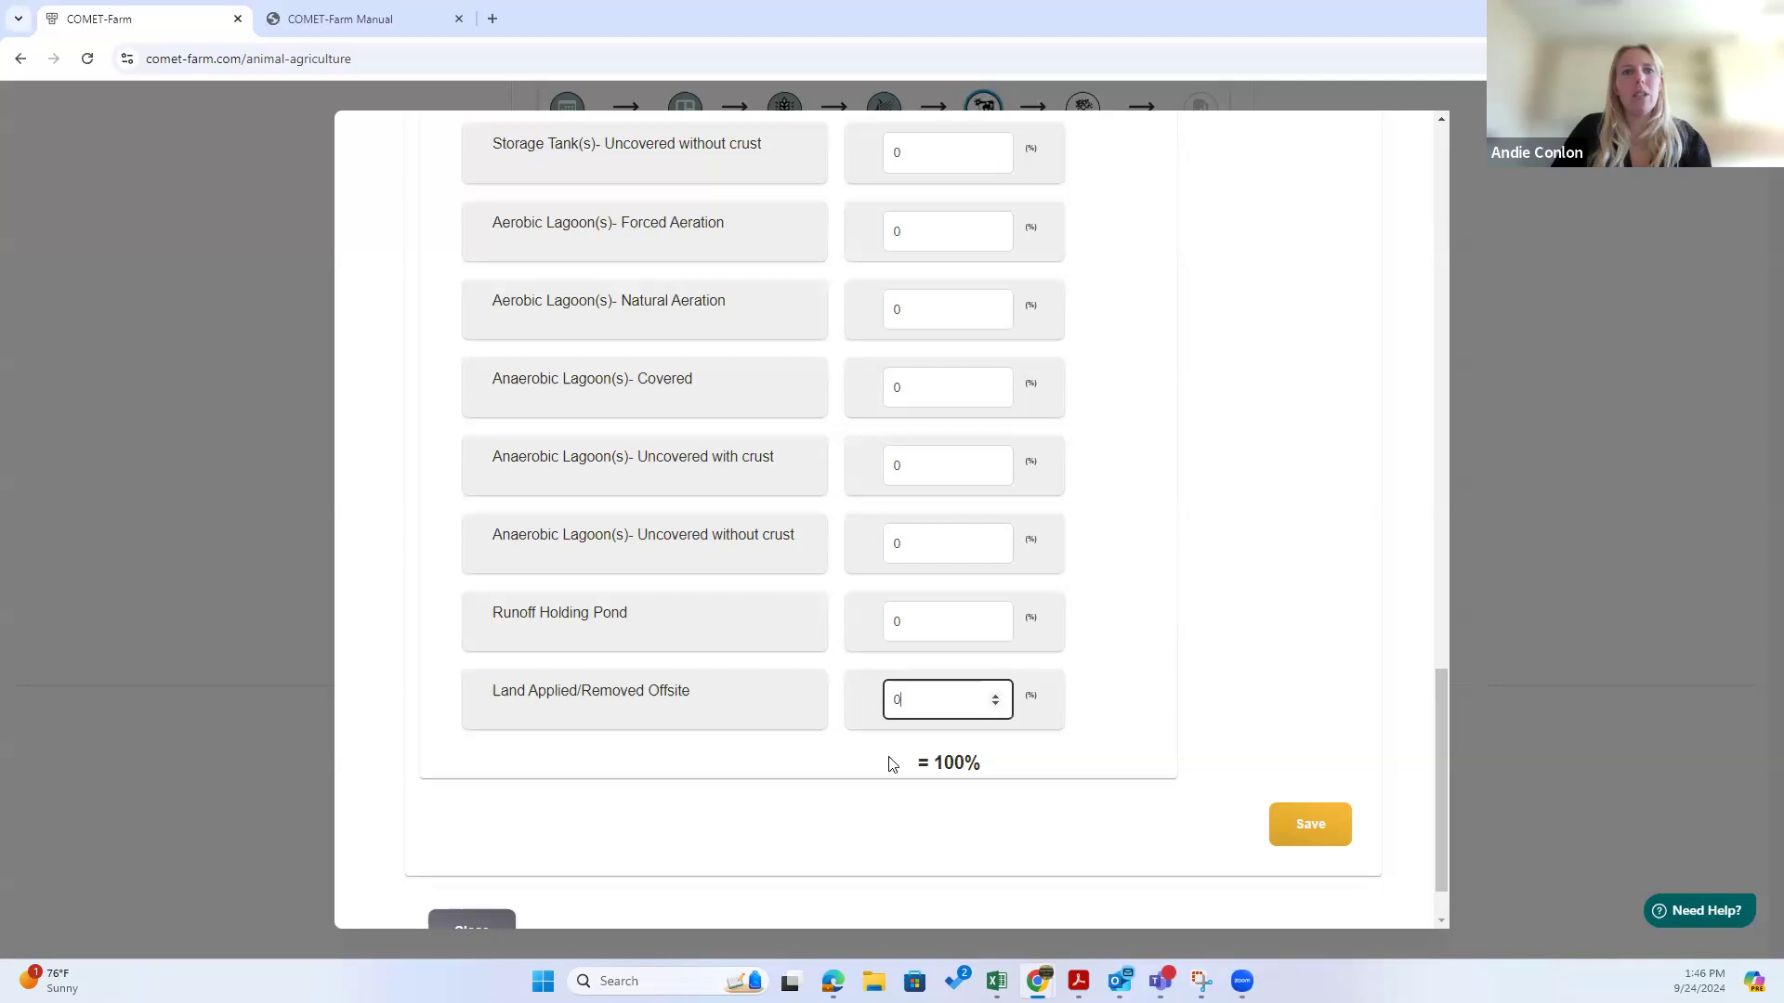
click(1309, 836)
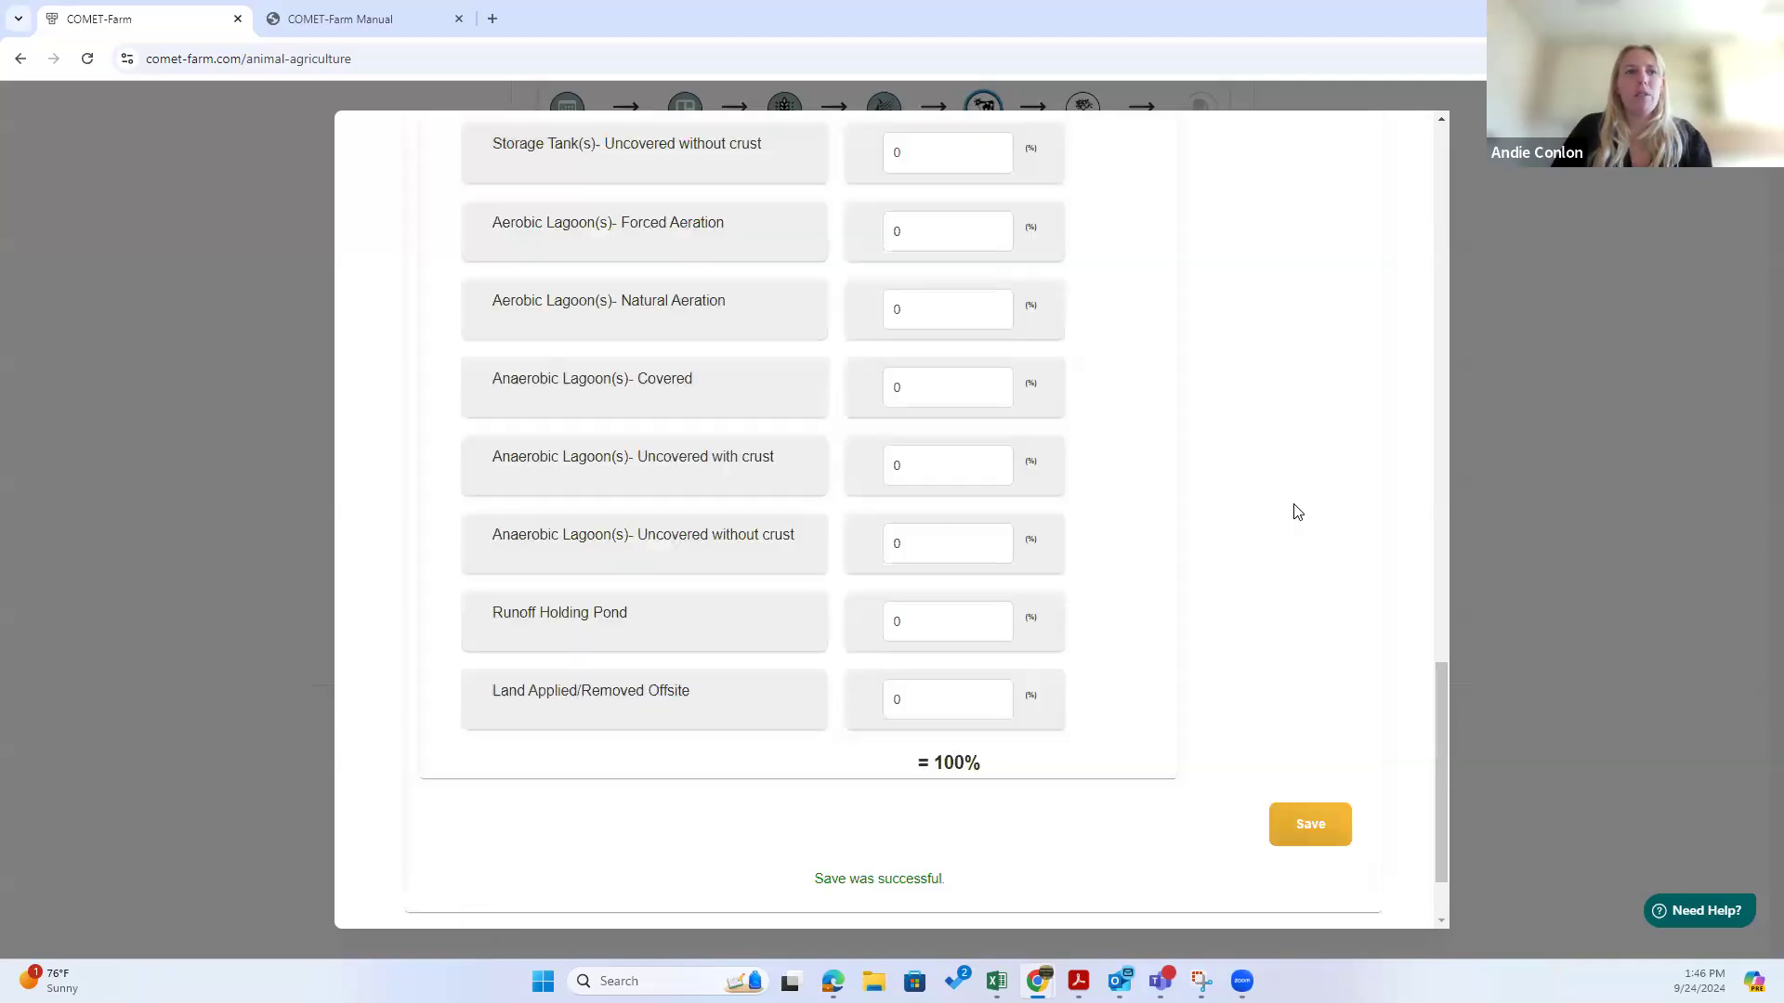
Step: Look over the baseline manure section for Dairy-Heifer Replacements and close the management form
scroll(1193, 641, down, 1)
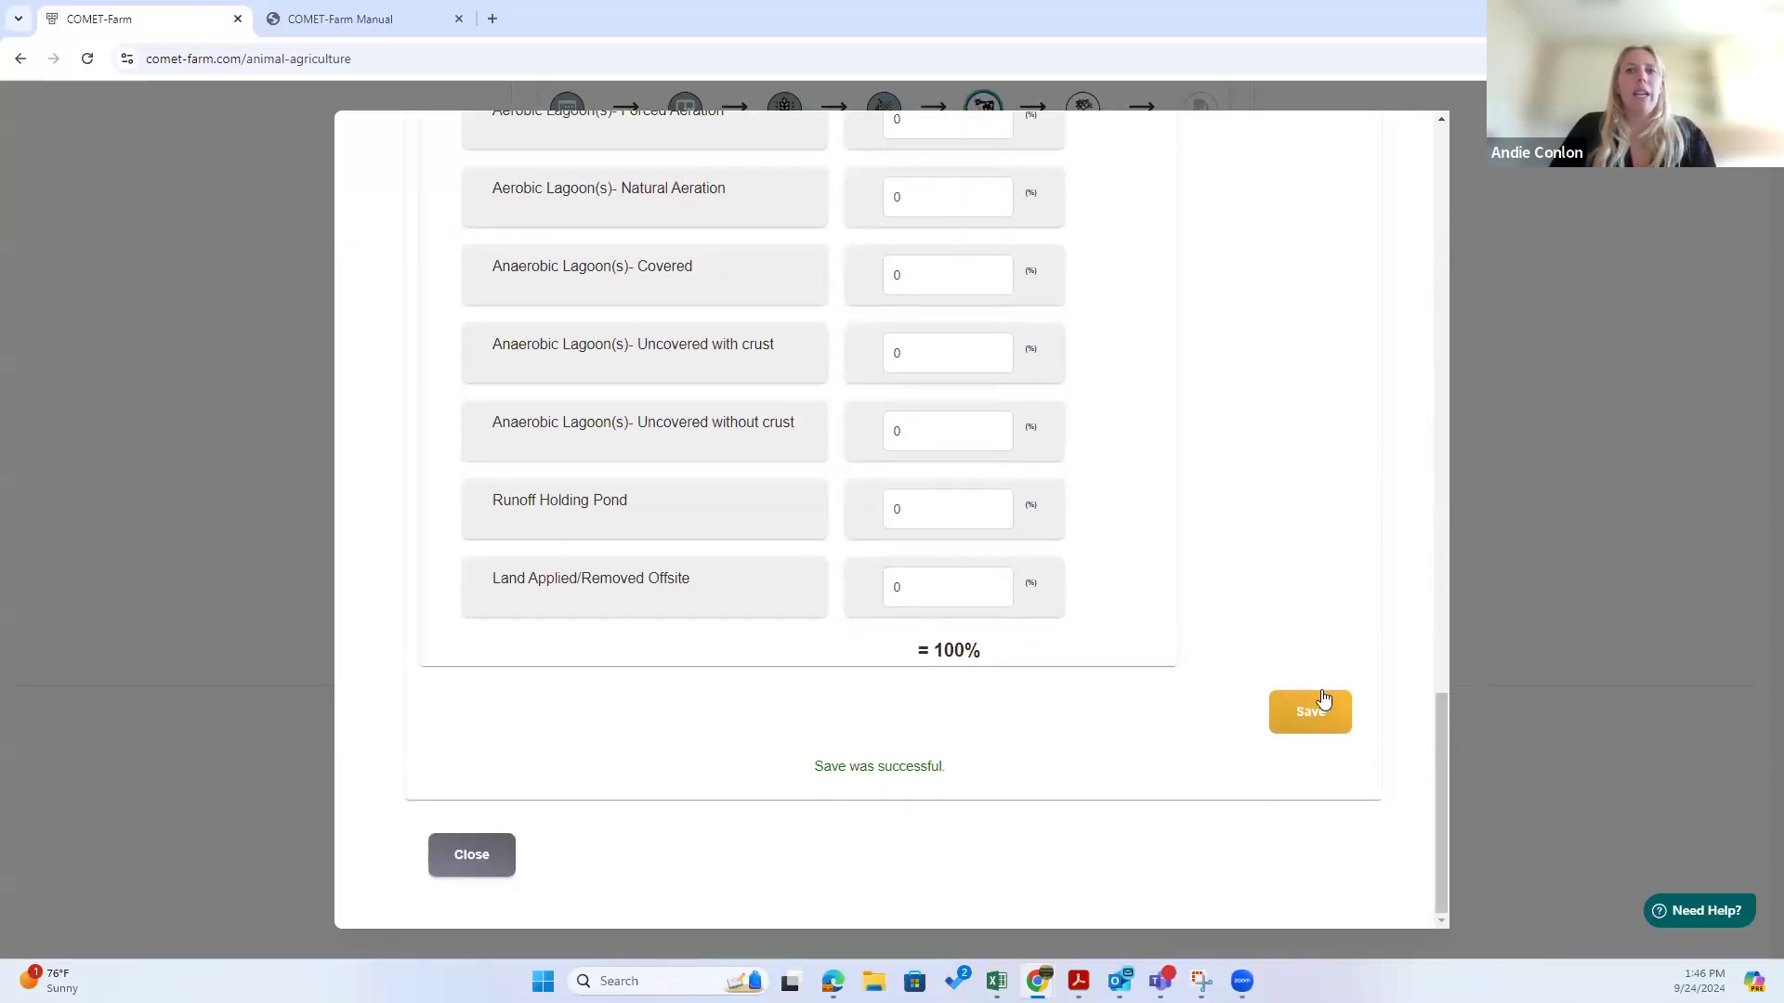
scroll(1133, 749, up, 15)
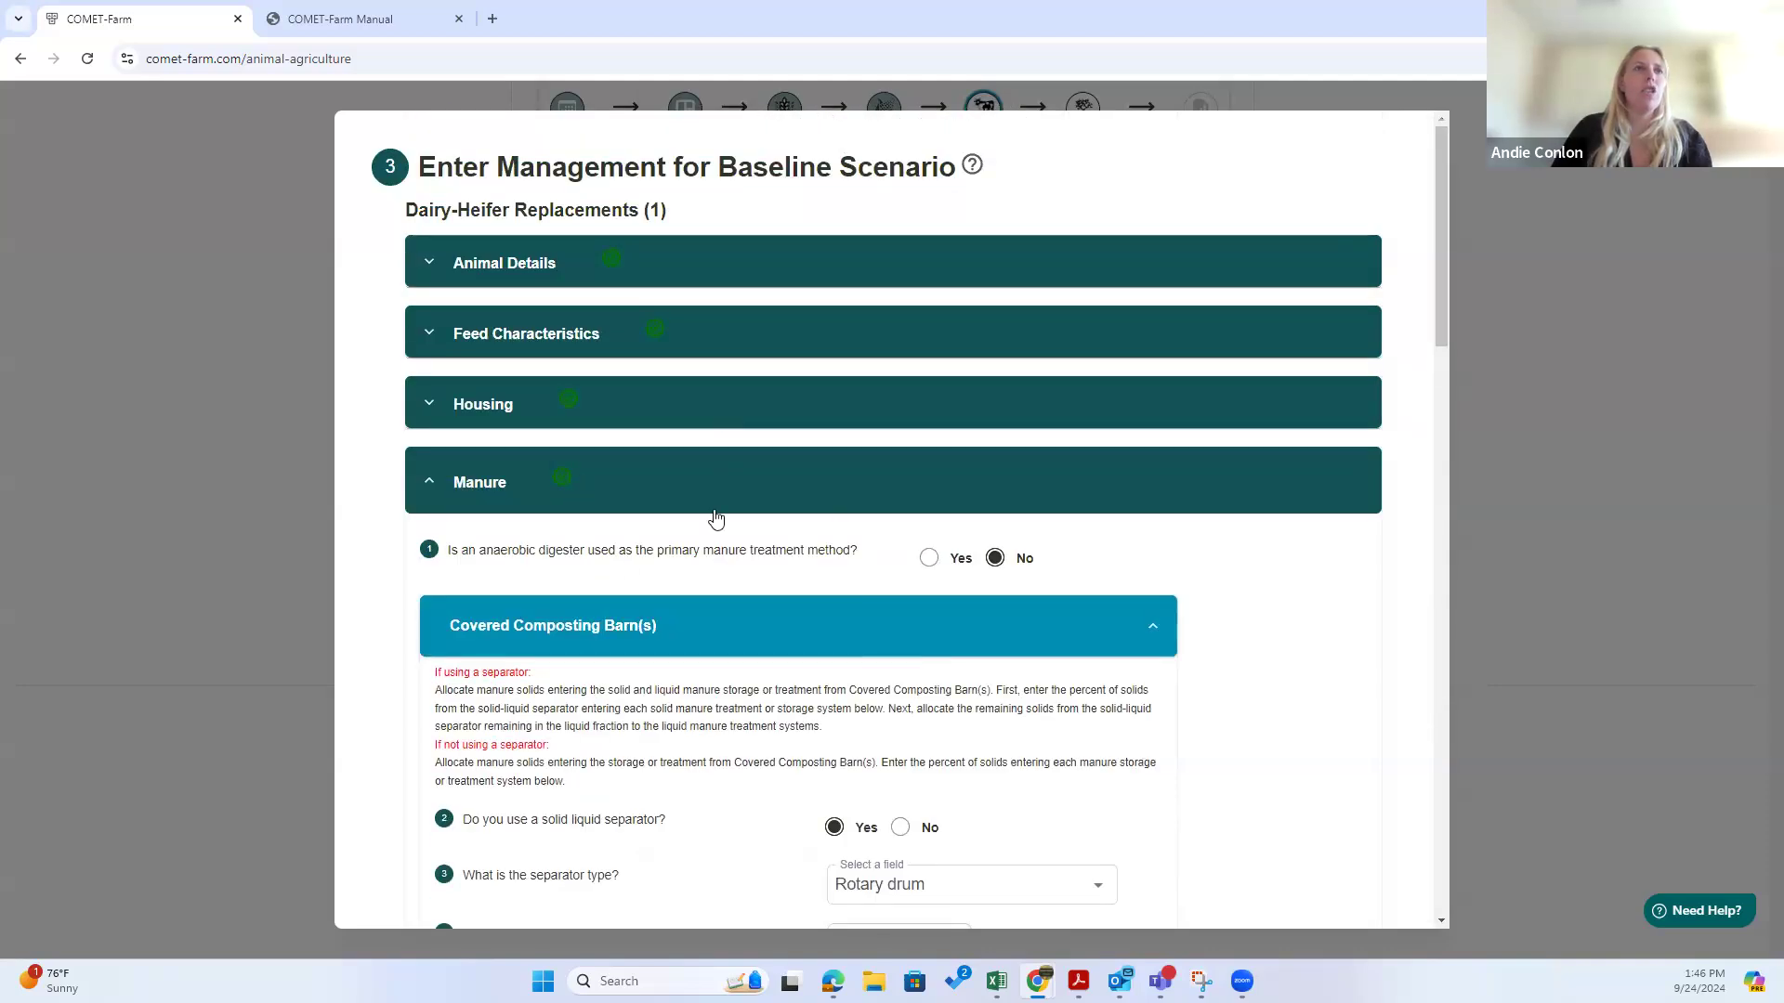
scroll(729, 566, down, 7)
scroll(734, 599, down, 12)
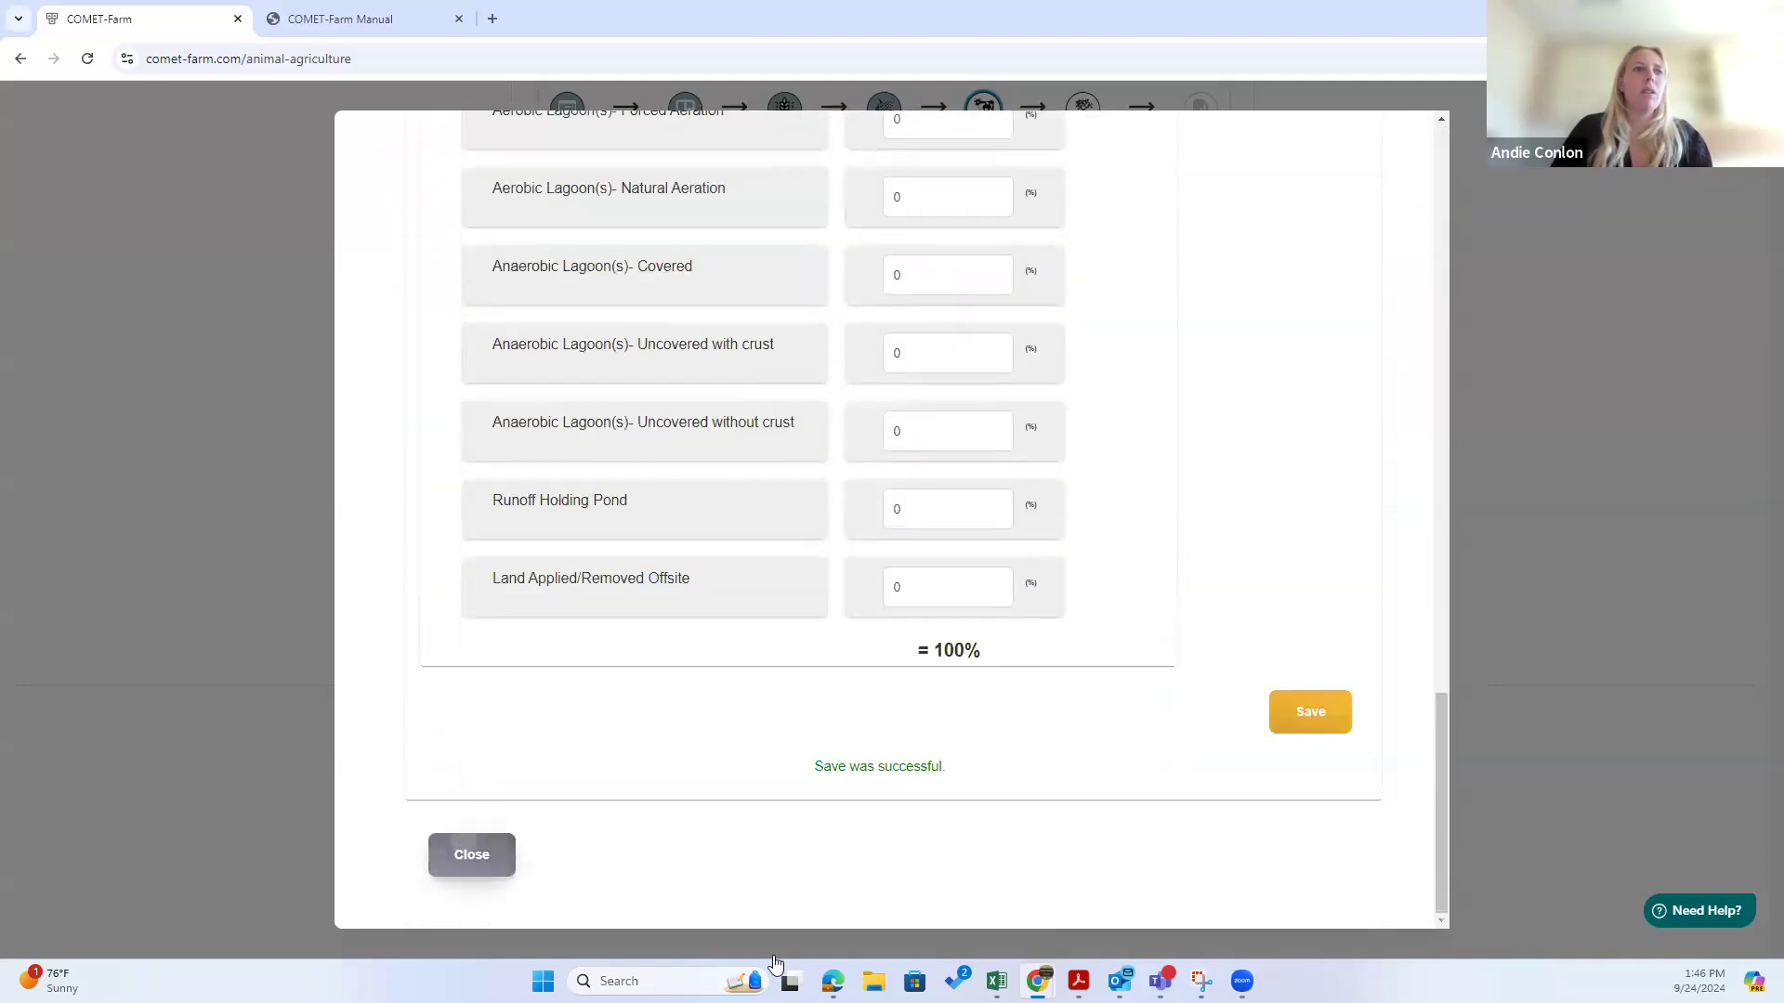
click(471, 854)
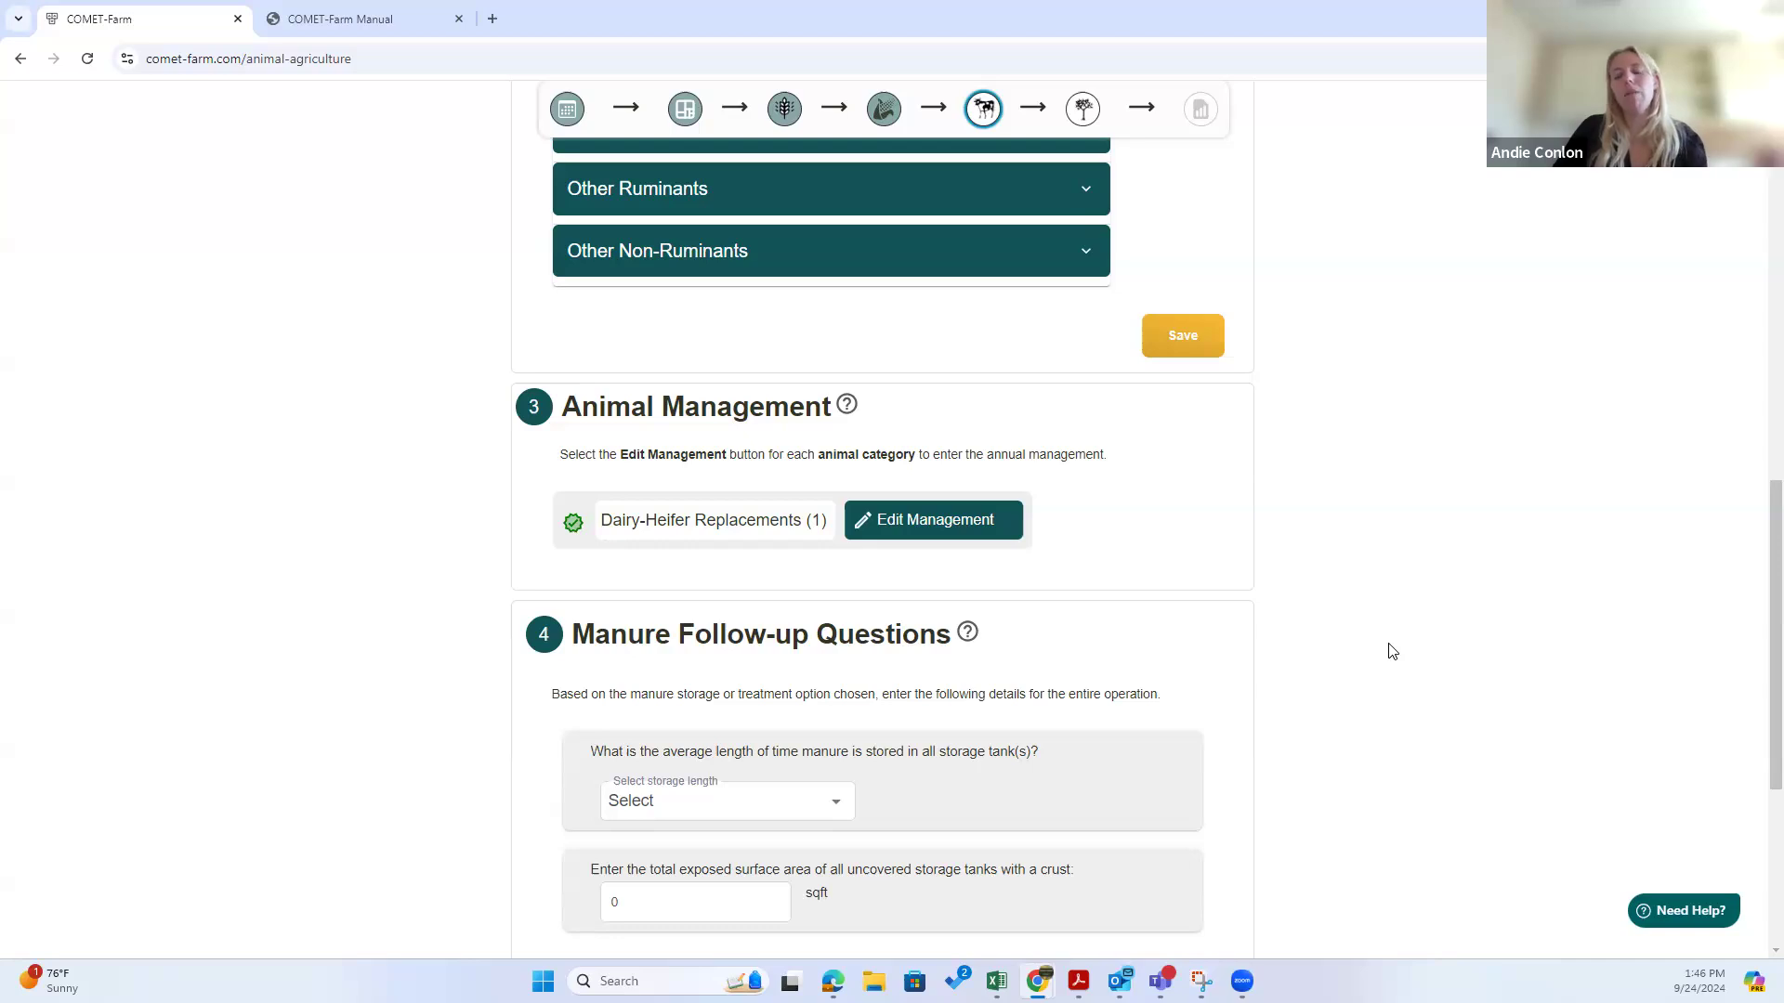
Step: Answer the manure follow-up questions with 3 Month storage length and 2500 sqft exposed surface area for crusted uncovered tanks, and save them
scroll(1473, 628, down, 3)
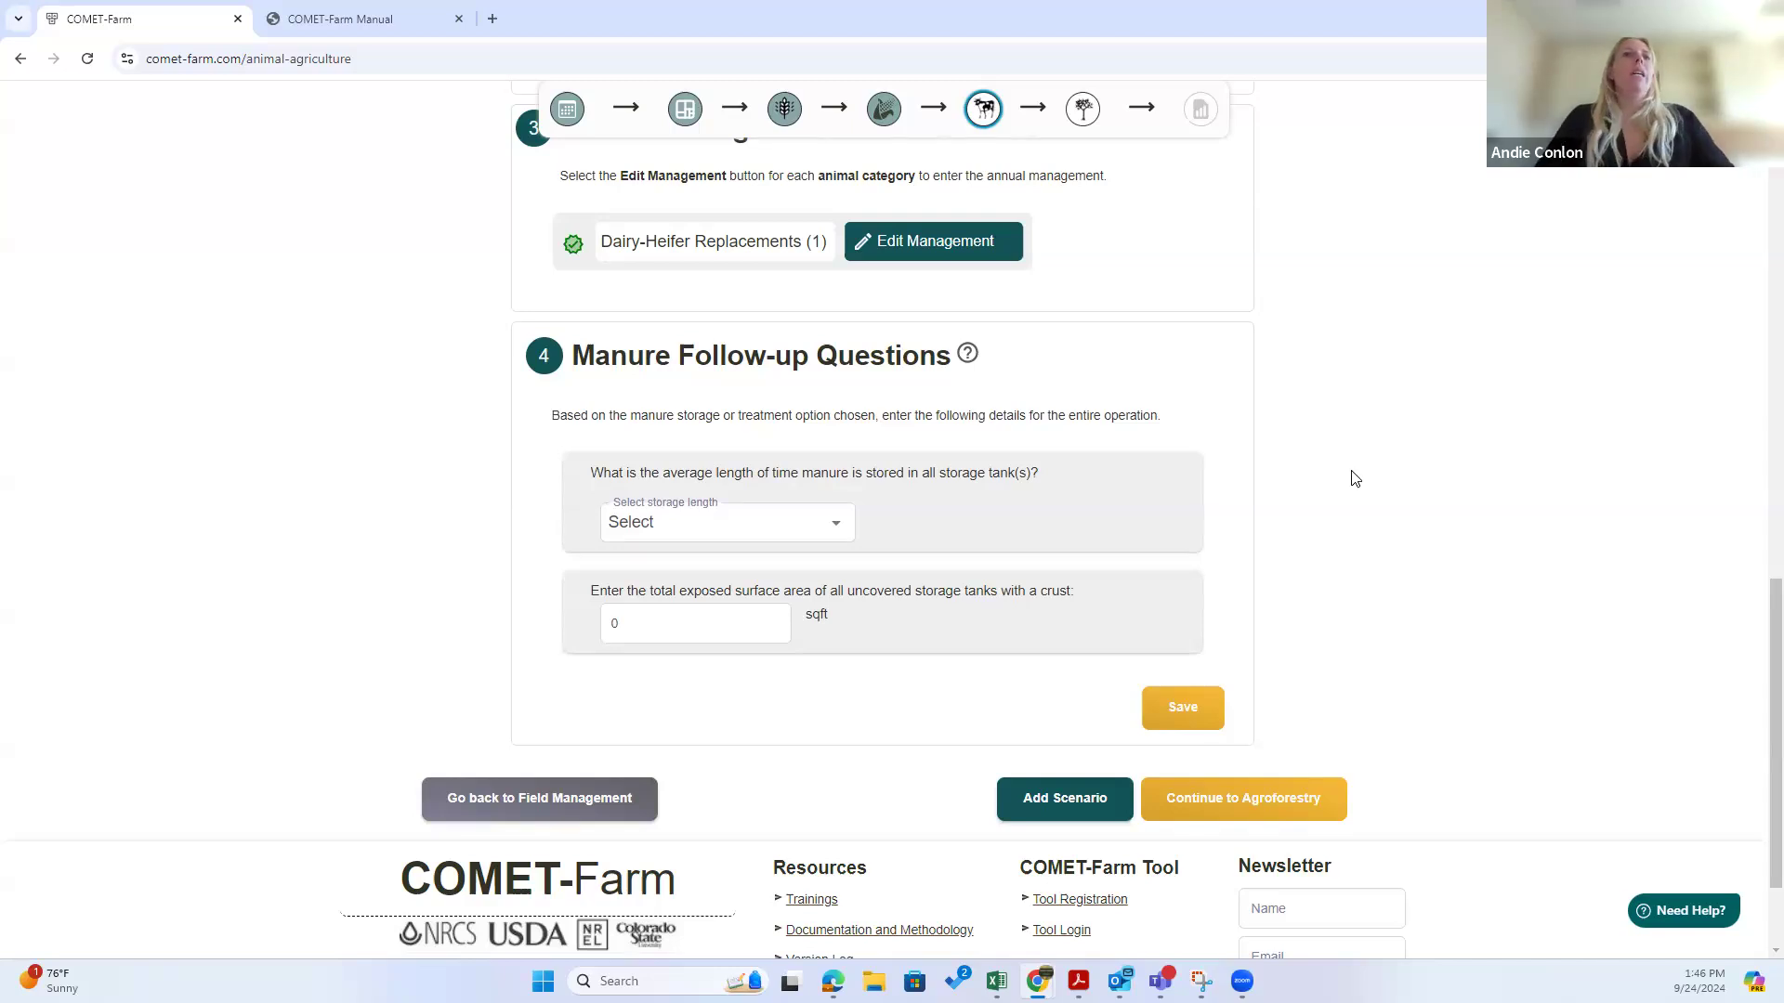
drag(1051, 476, 920, 476)
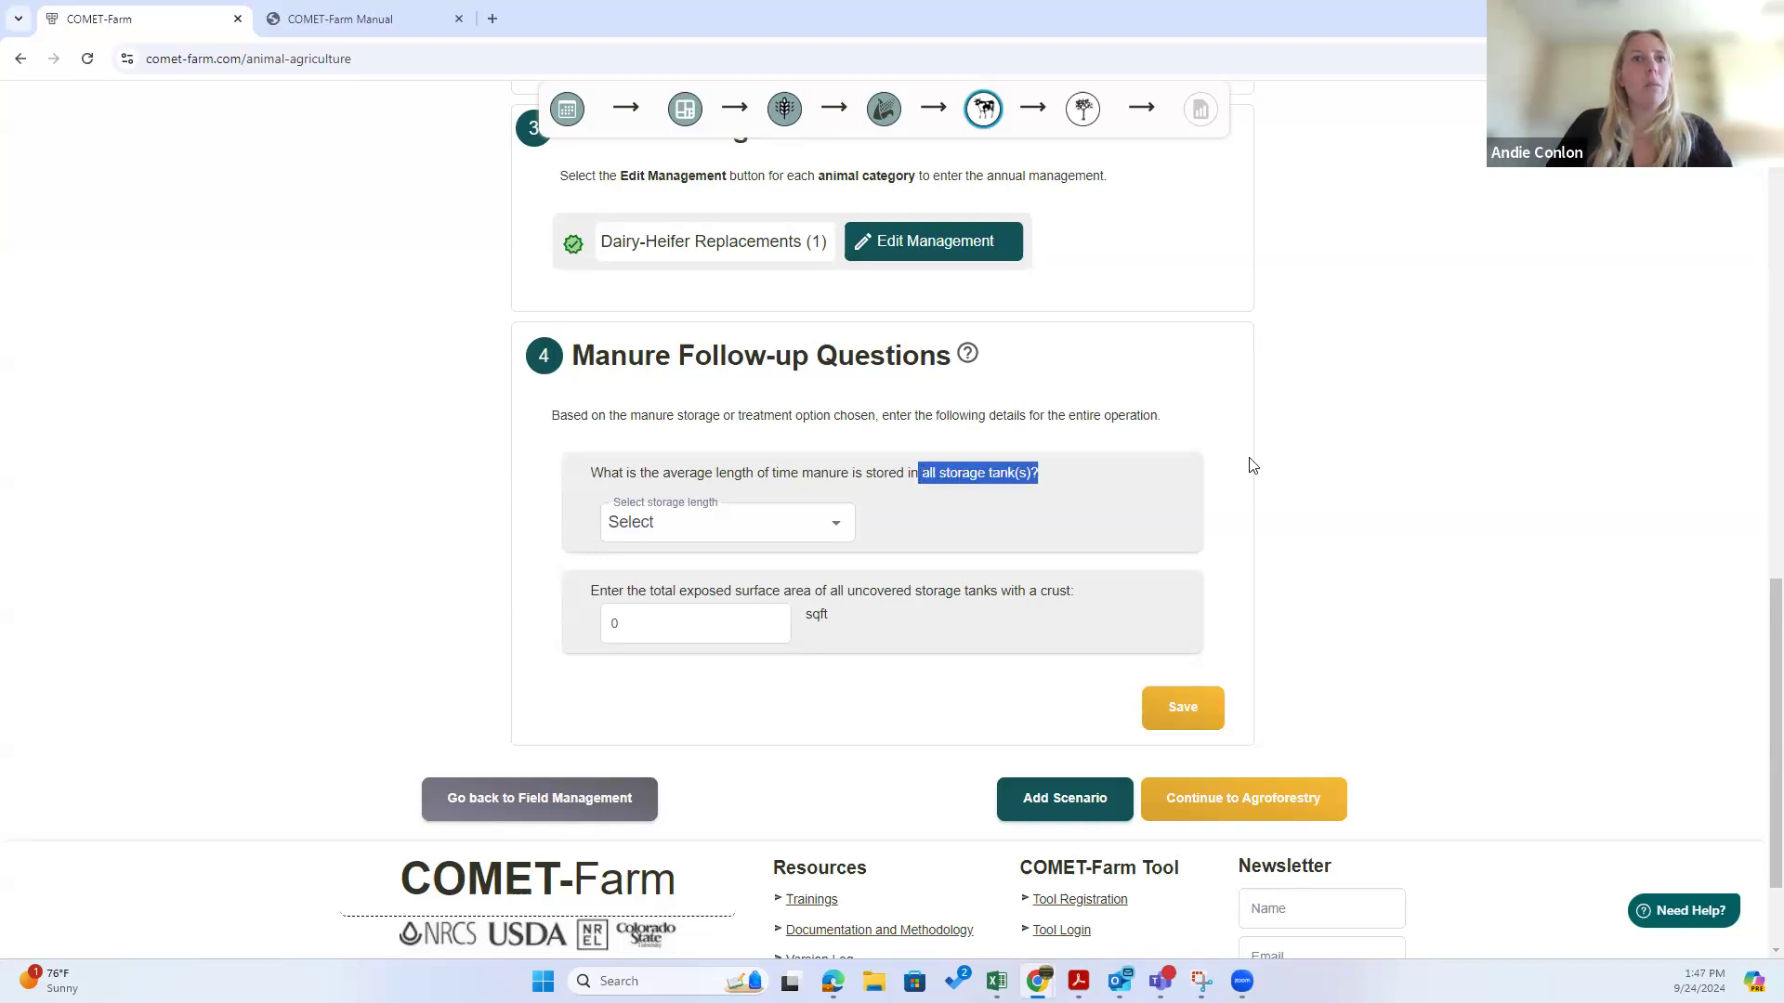
click(1310, 465)
click(846, 524)
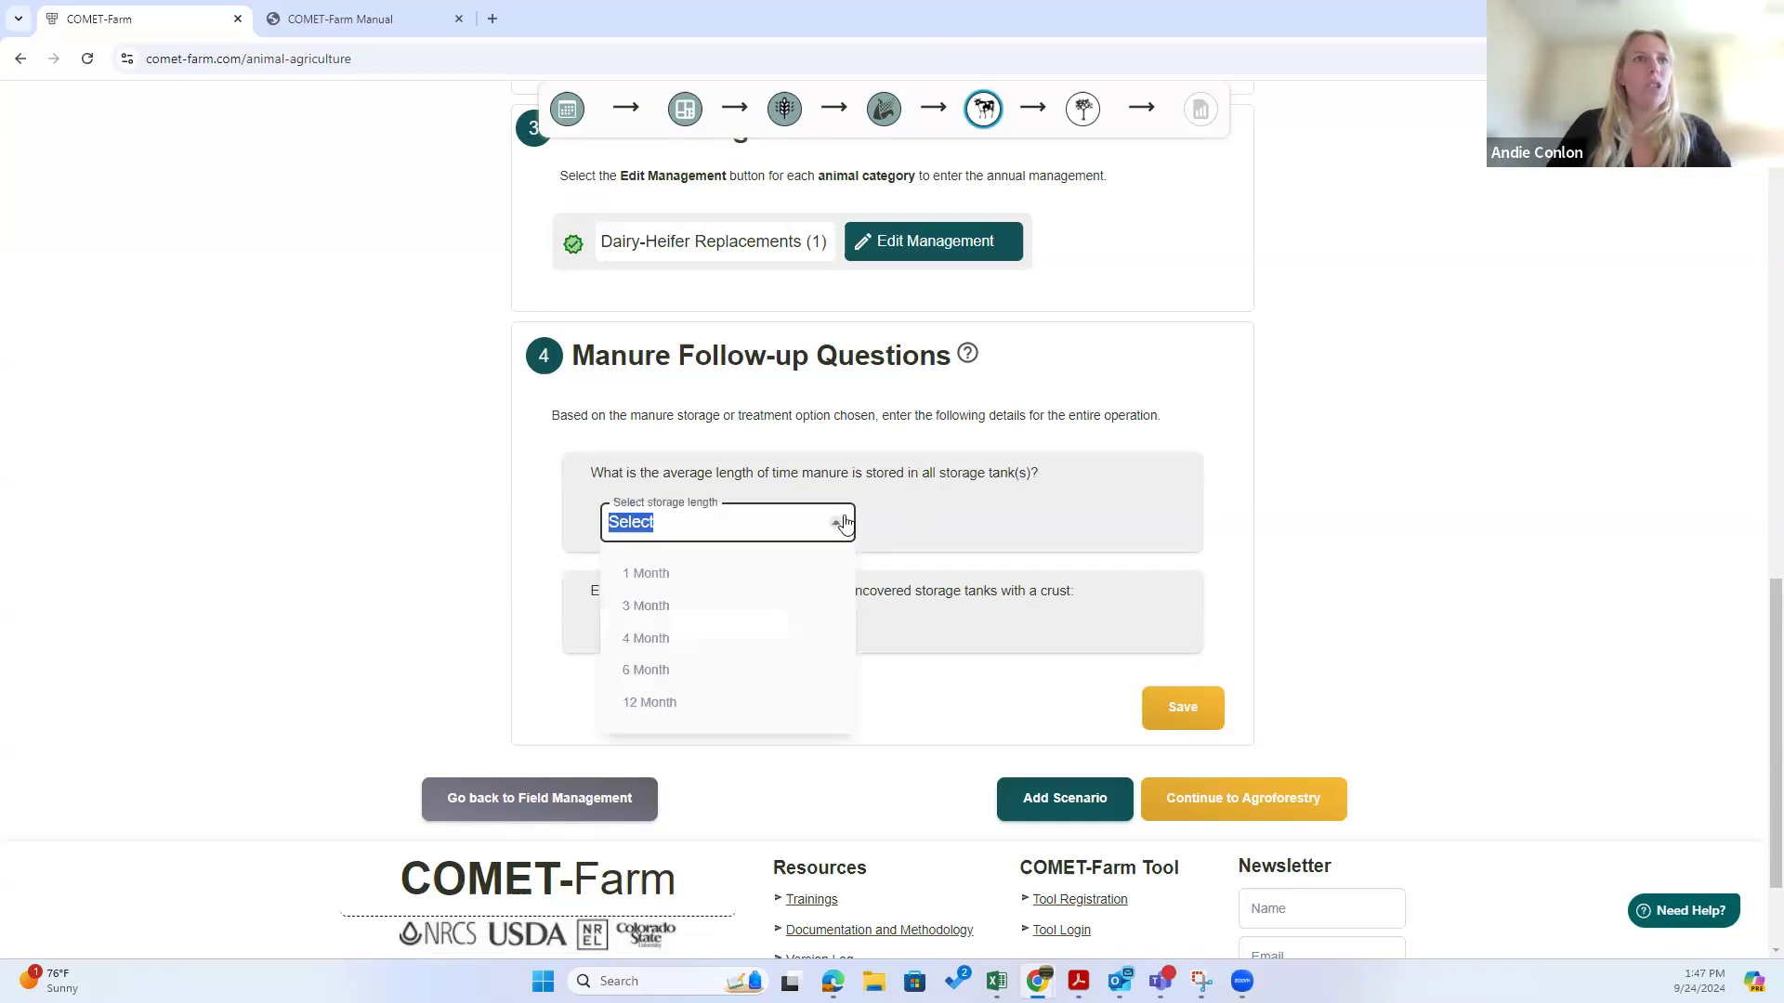
click(645, 606)
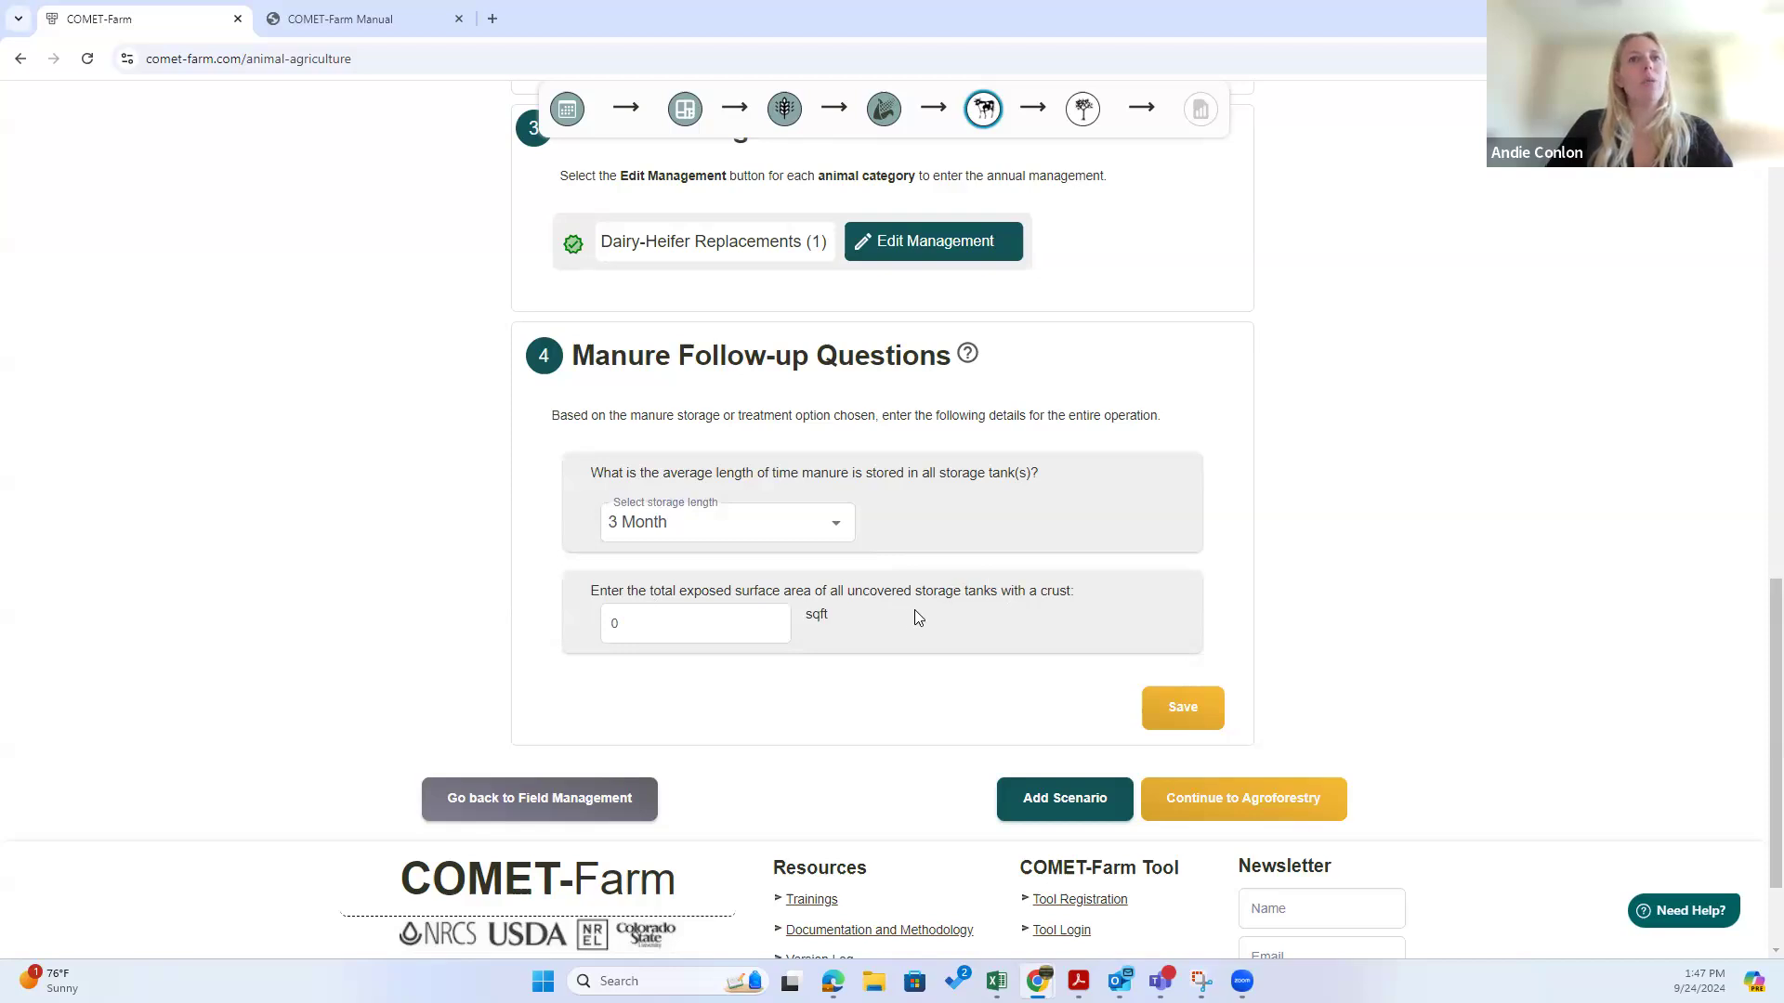
click(661, 616)
text(2500)
click(1274, 615)
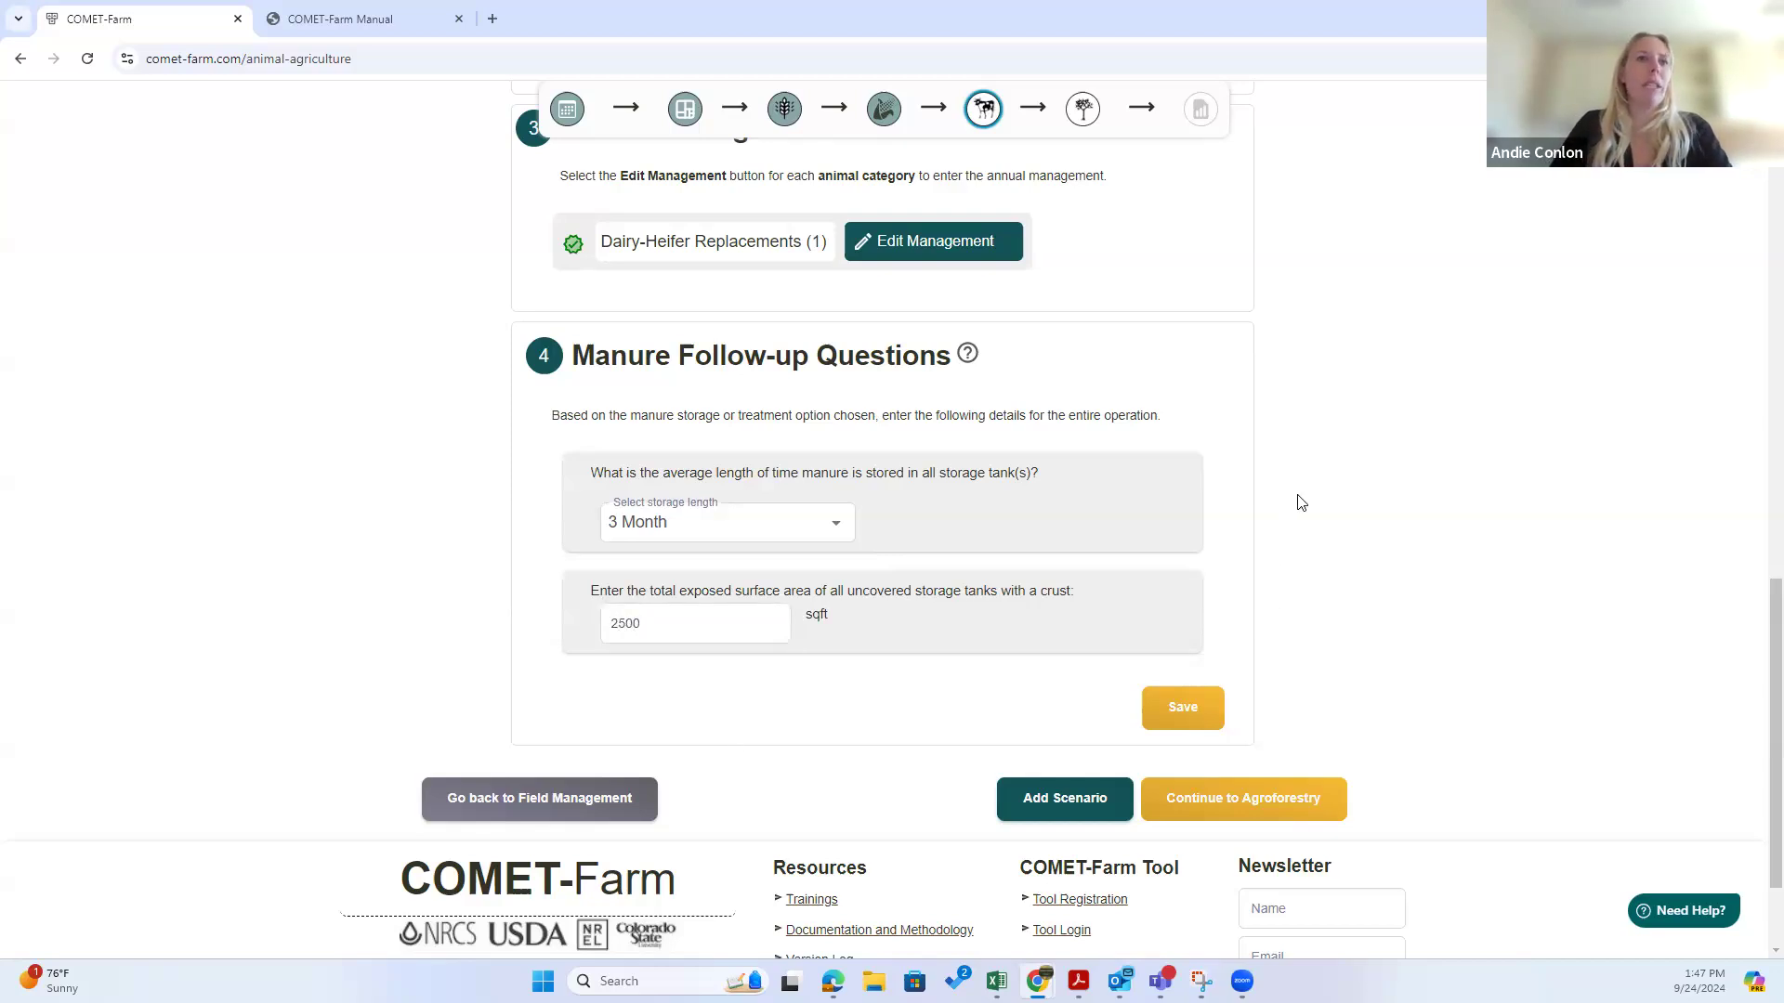
click(1178, 712)
Step: Add a new animal scenario named "Anerobic digester" with management copied from Baseline, and dismiss the demo project description
scroll(1414, 595, down, 2)
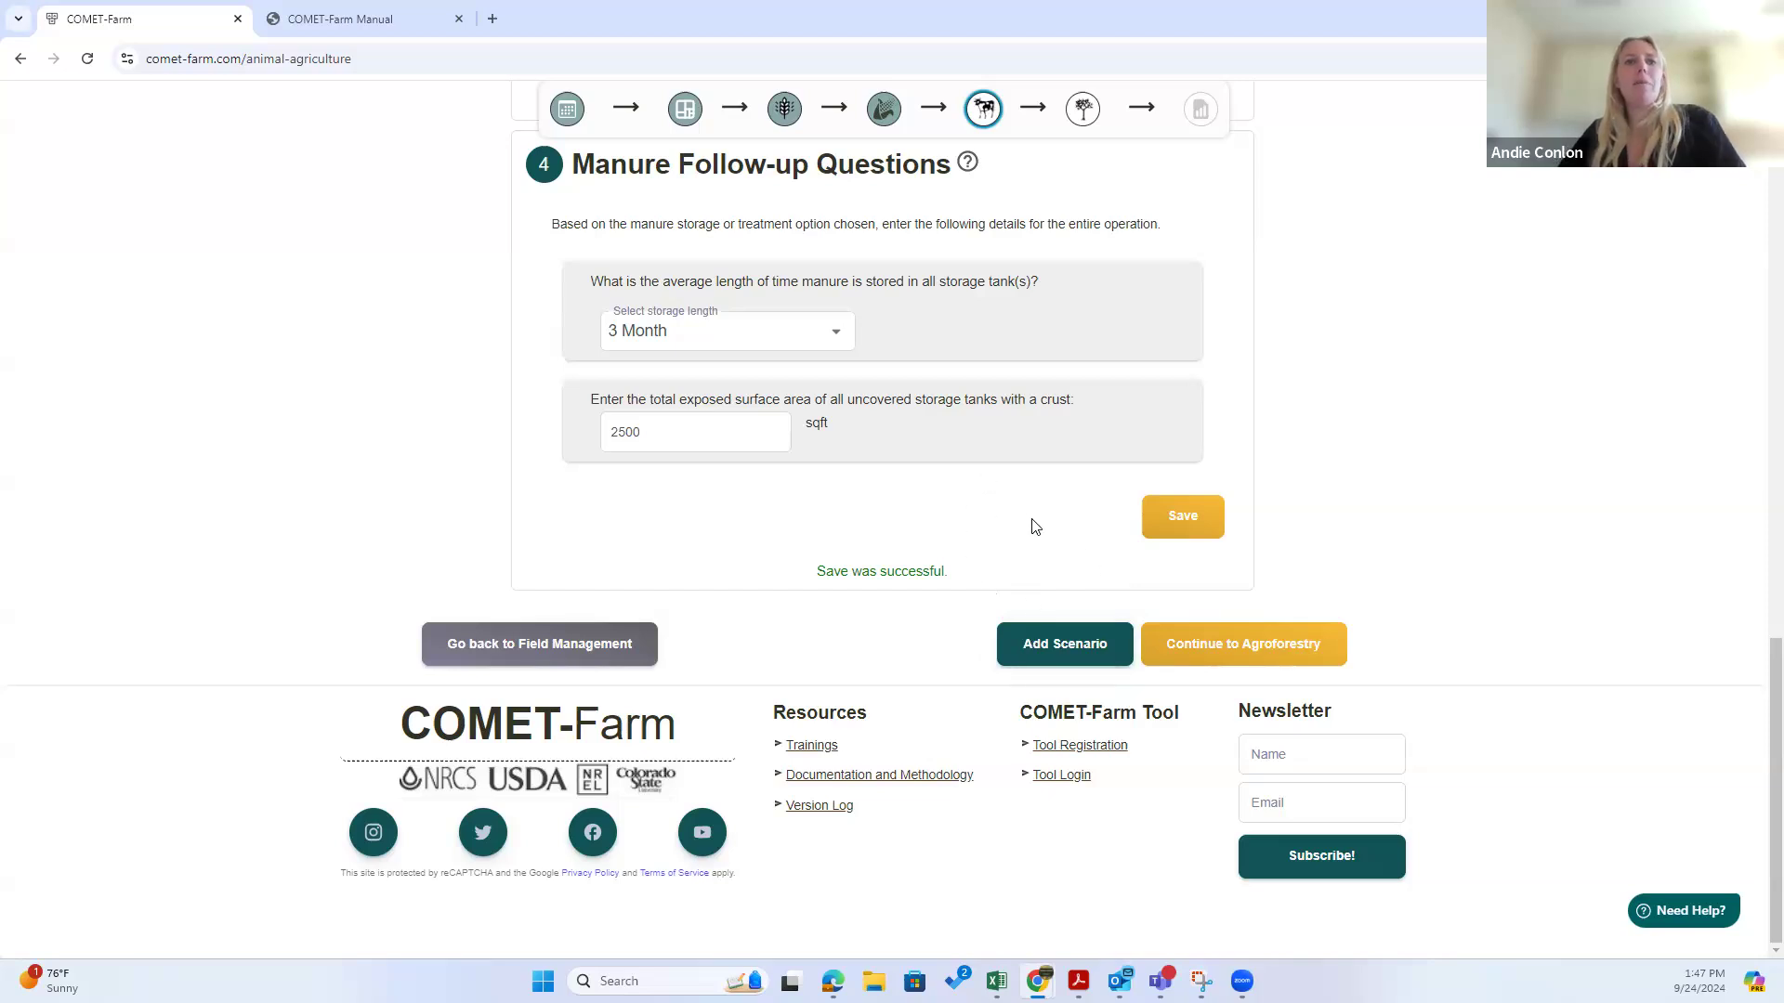
click(1064, 644)
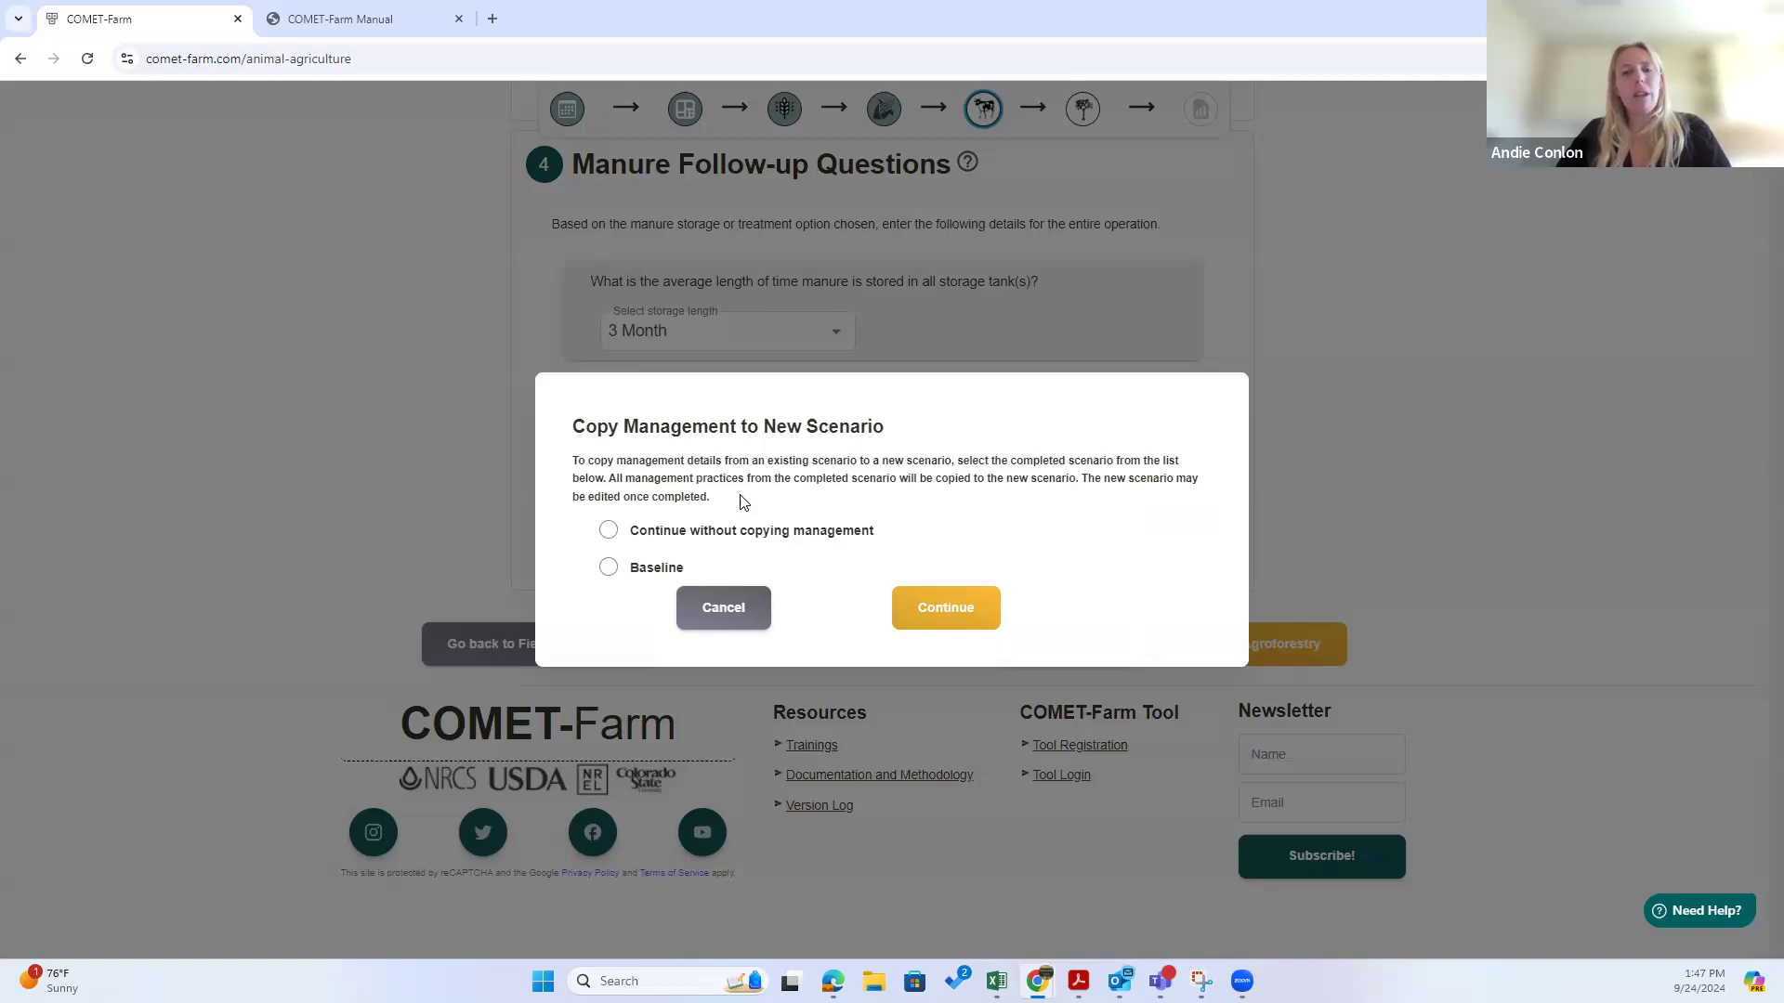
click(609, 566)
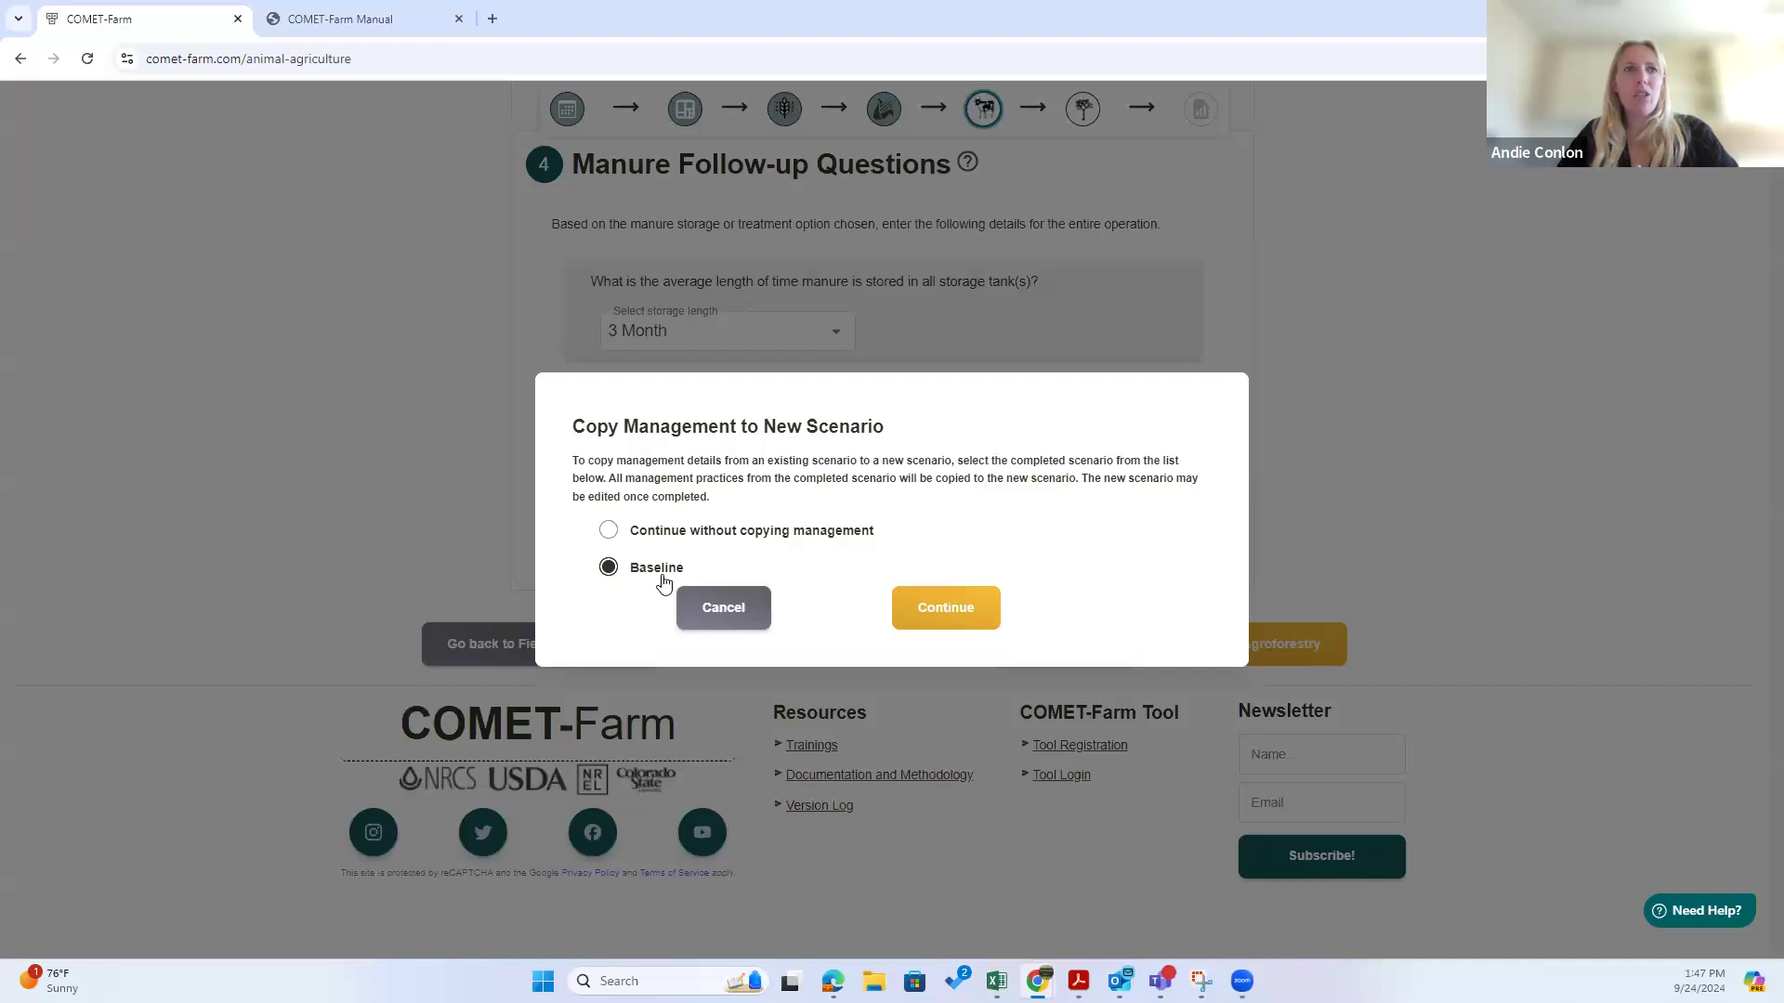
click(961, 625)
click(857, 290)
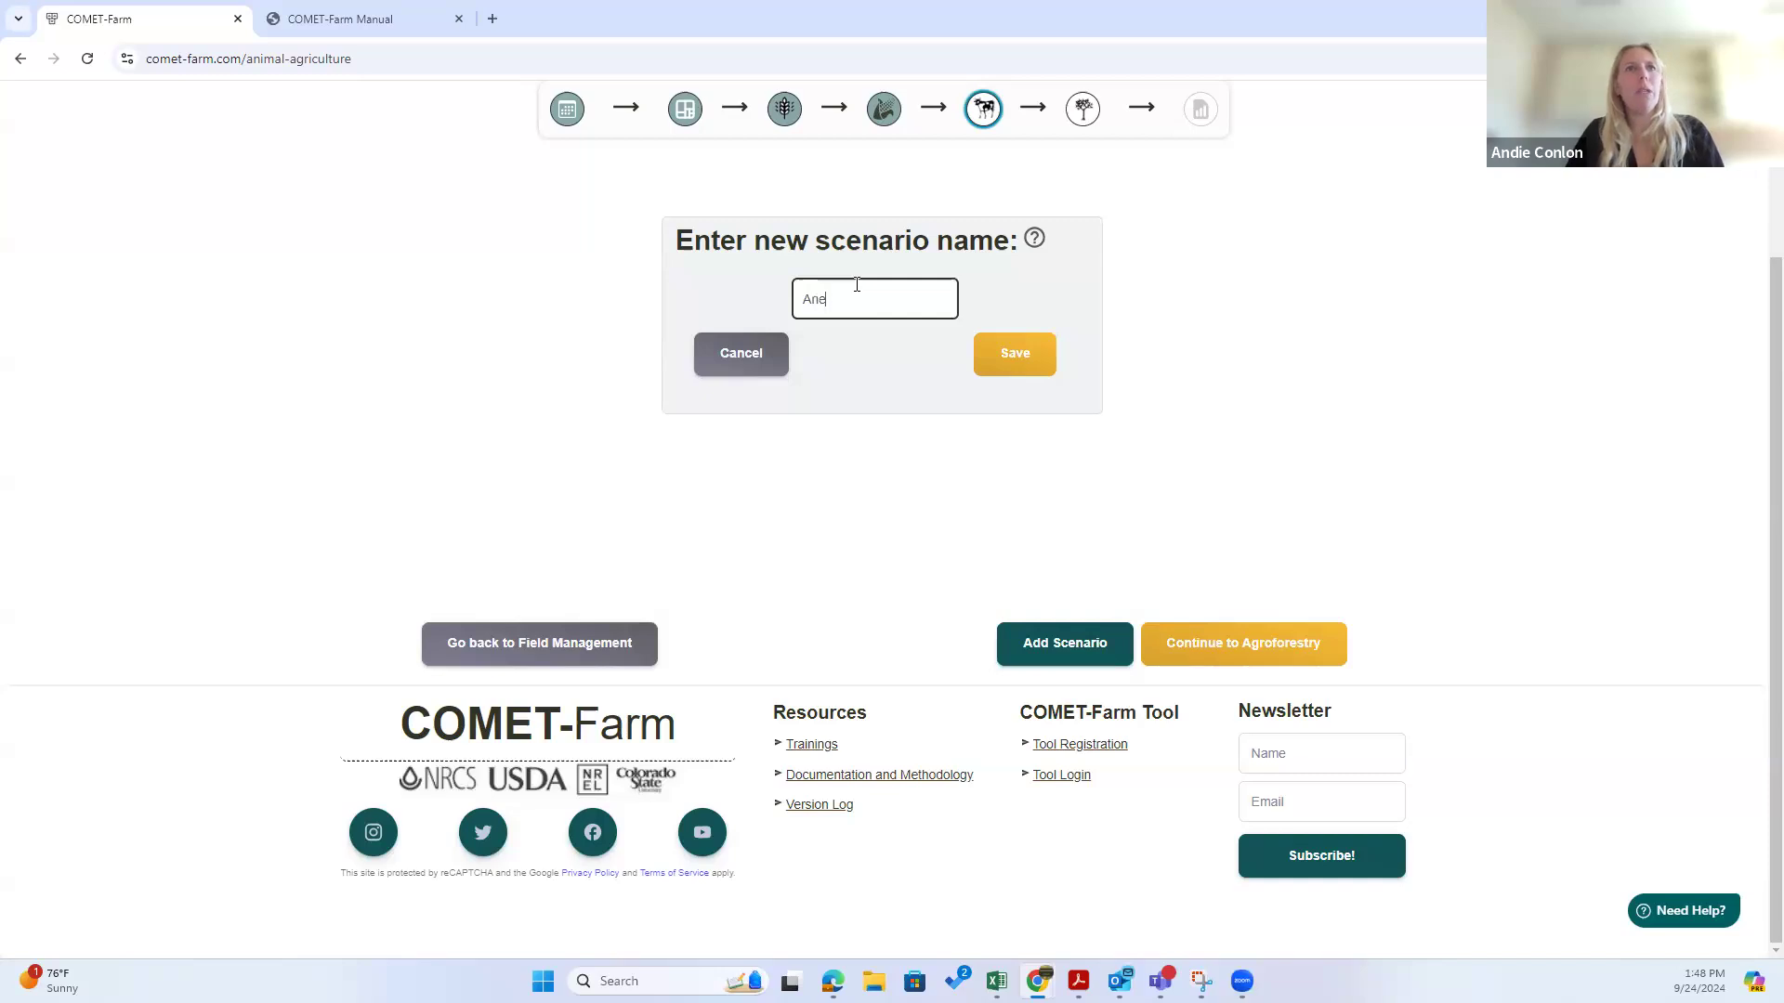
text(Anerobic digester)
click(997, 375)
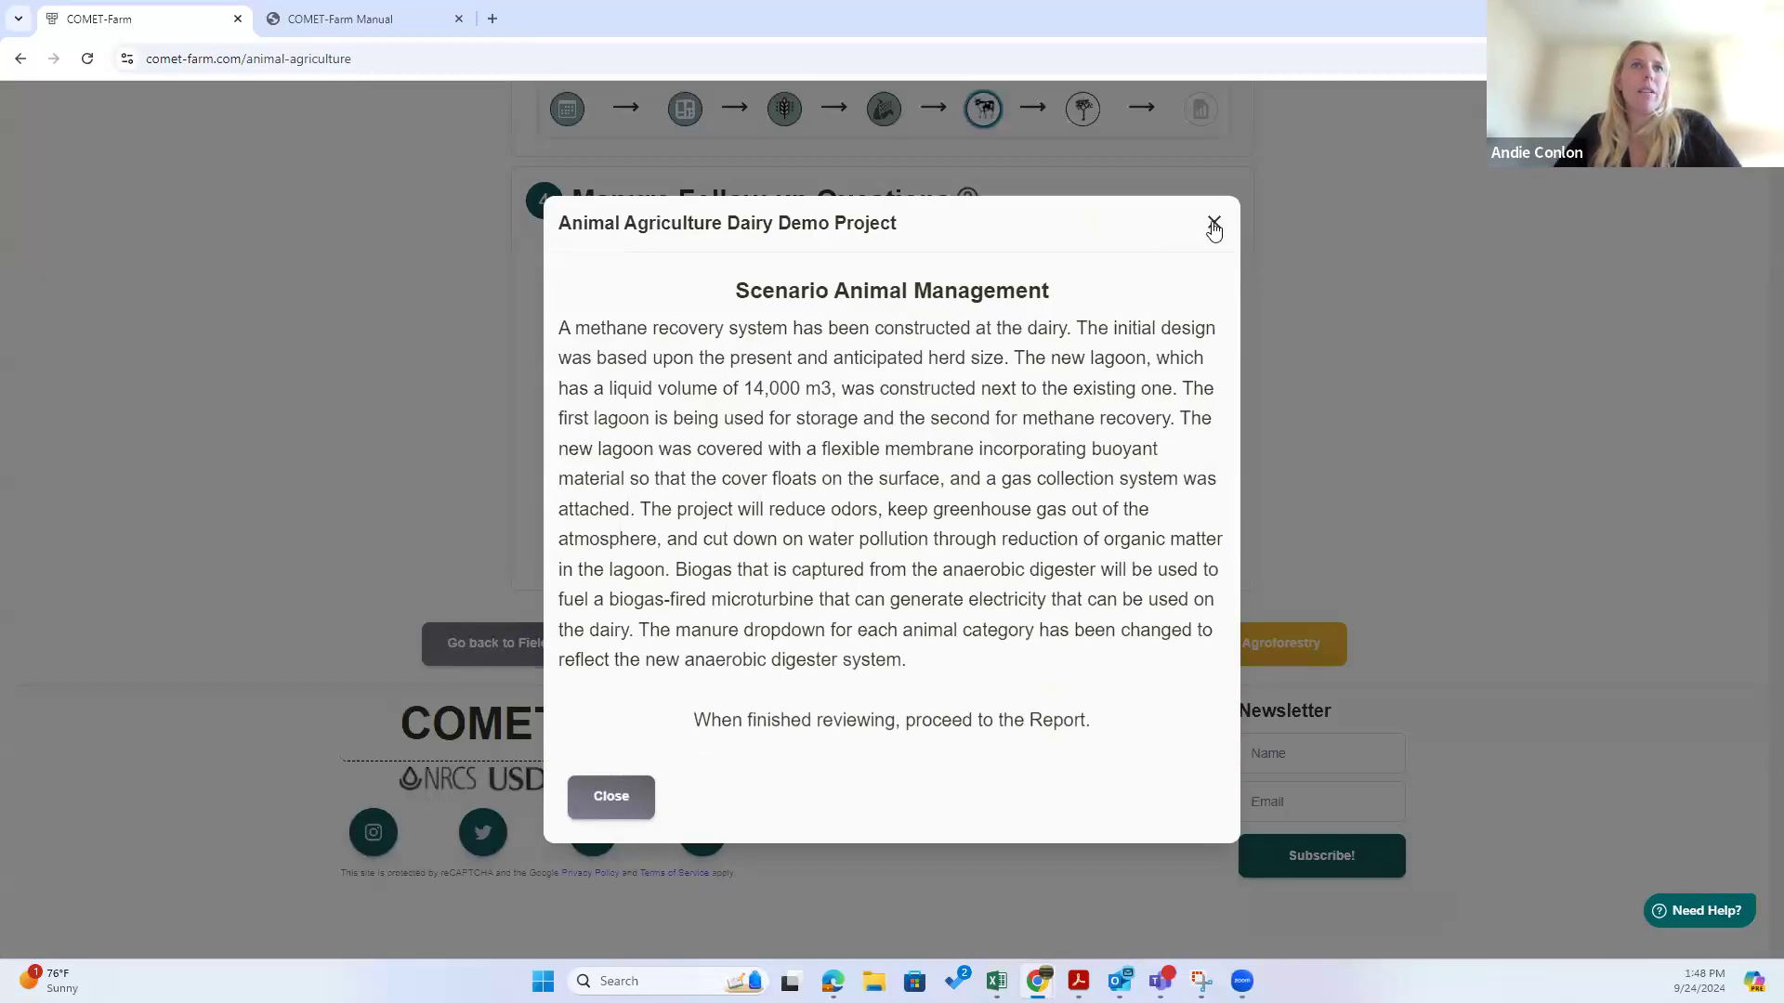
click(1215, 223)
Step: For the new scenario's heifer manure, choose an anaerobic digester of UASB type with floating gas holders no external water seal, save and close
scroll(1449, 418, up, 5)
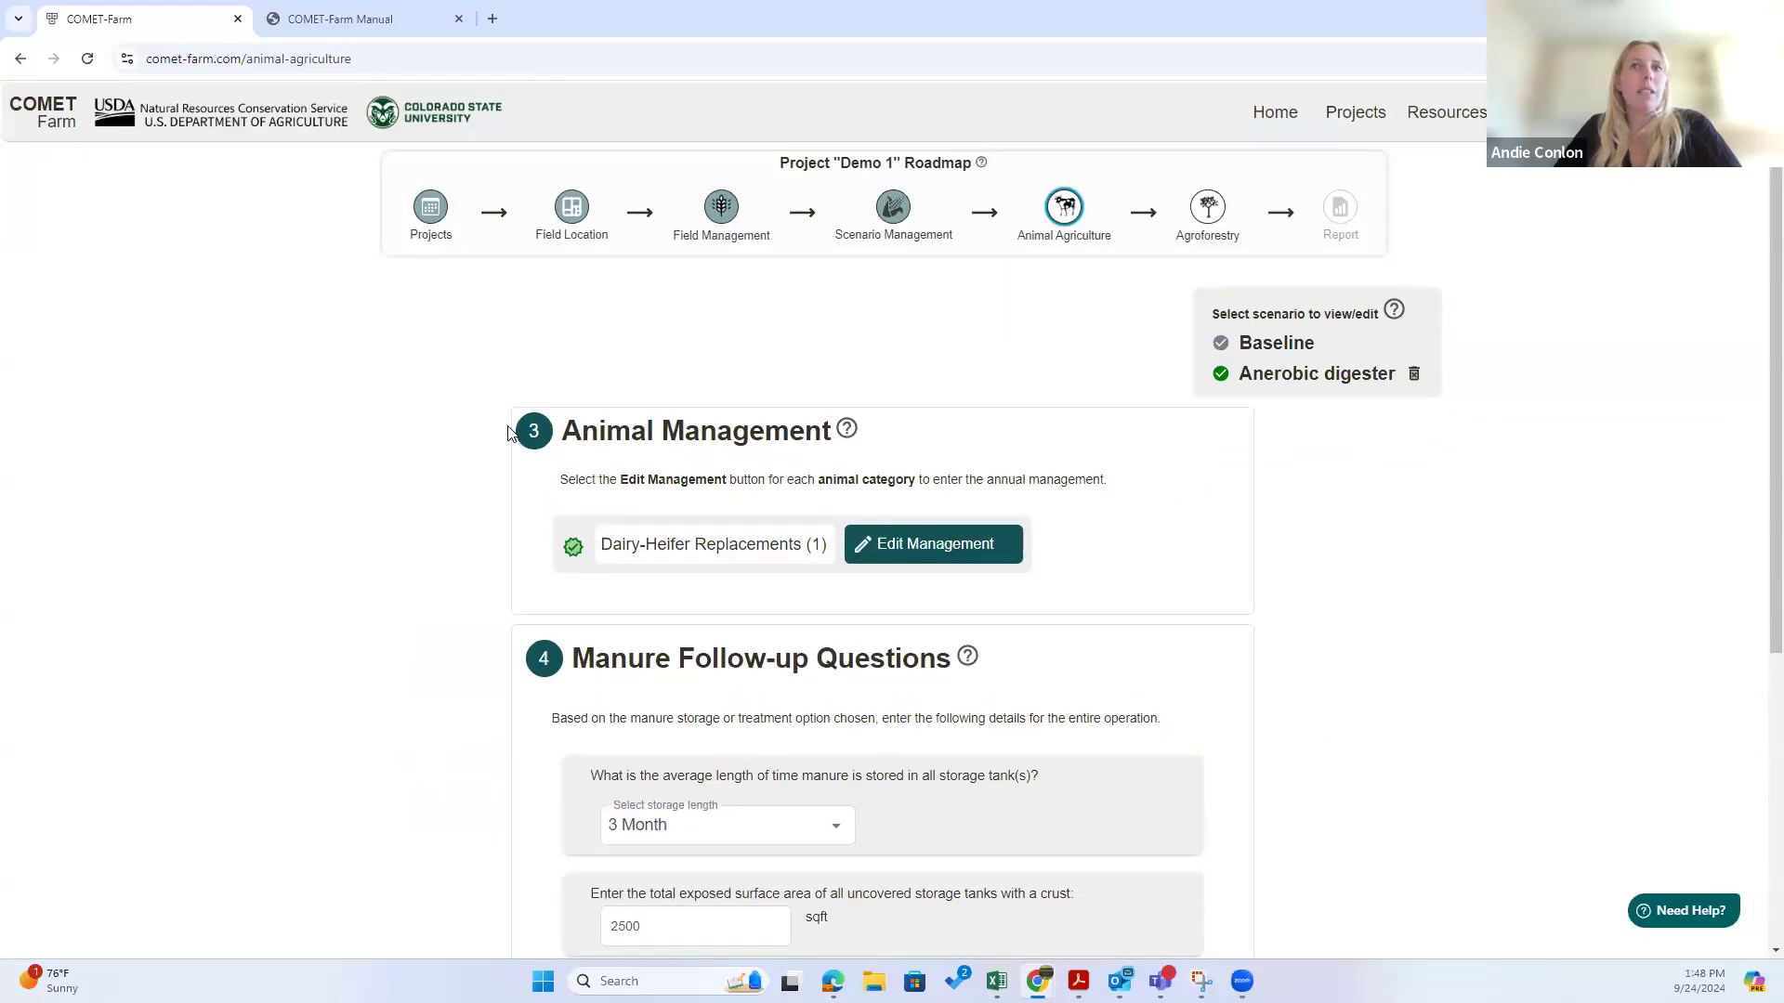
scroll(509, 433, down, 2)
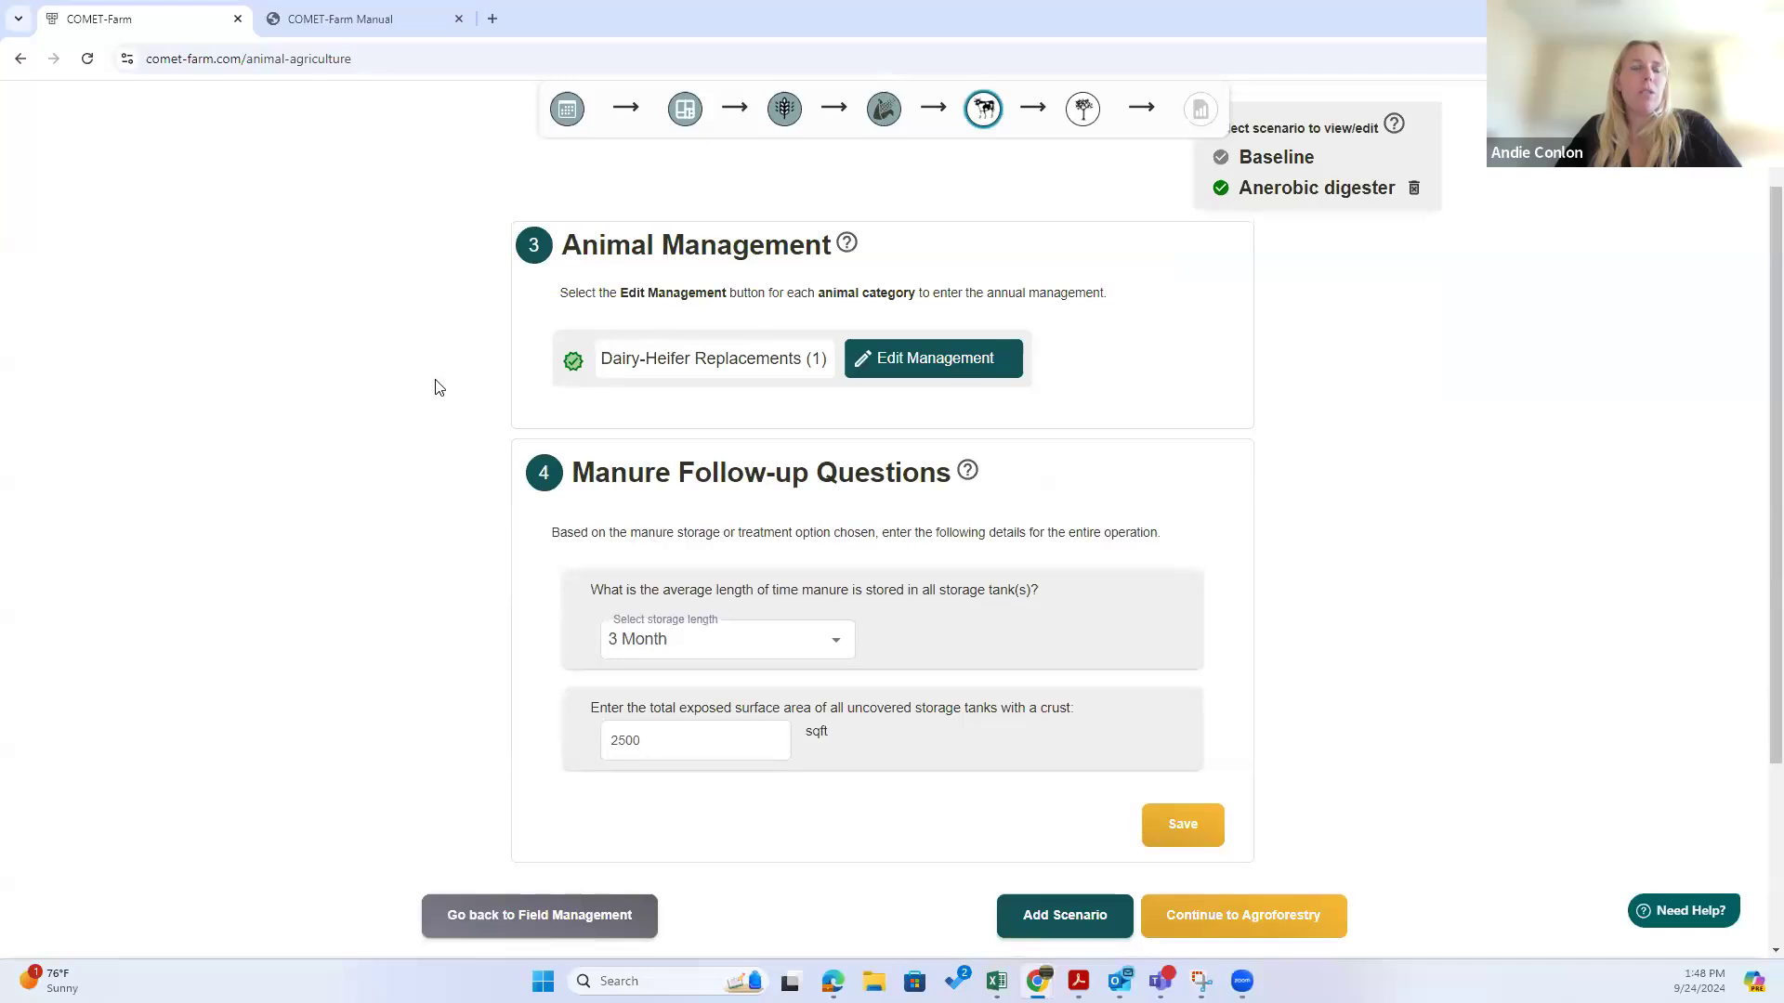
scroll(456, 387, up, 2)
click(940, 548)
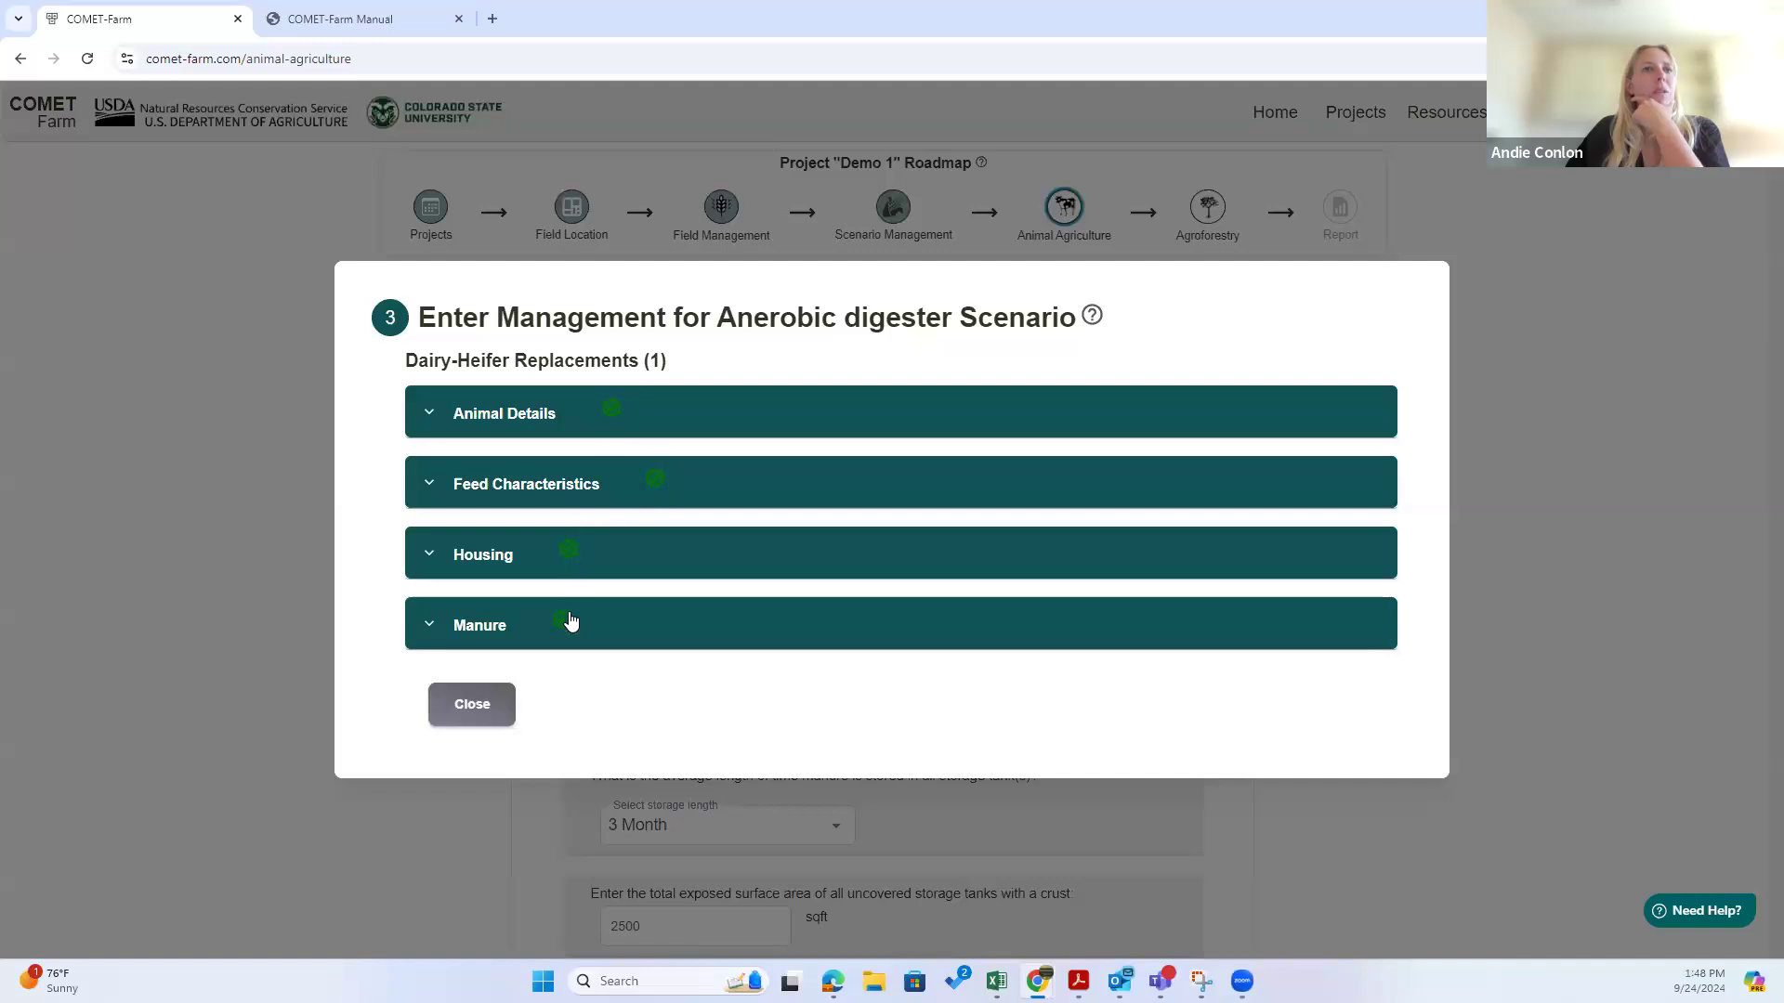
click(502, 631)
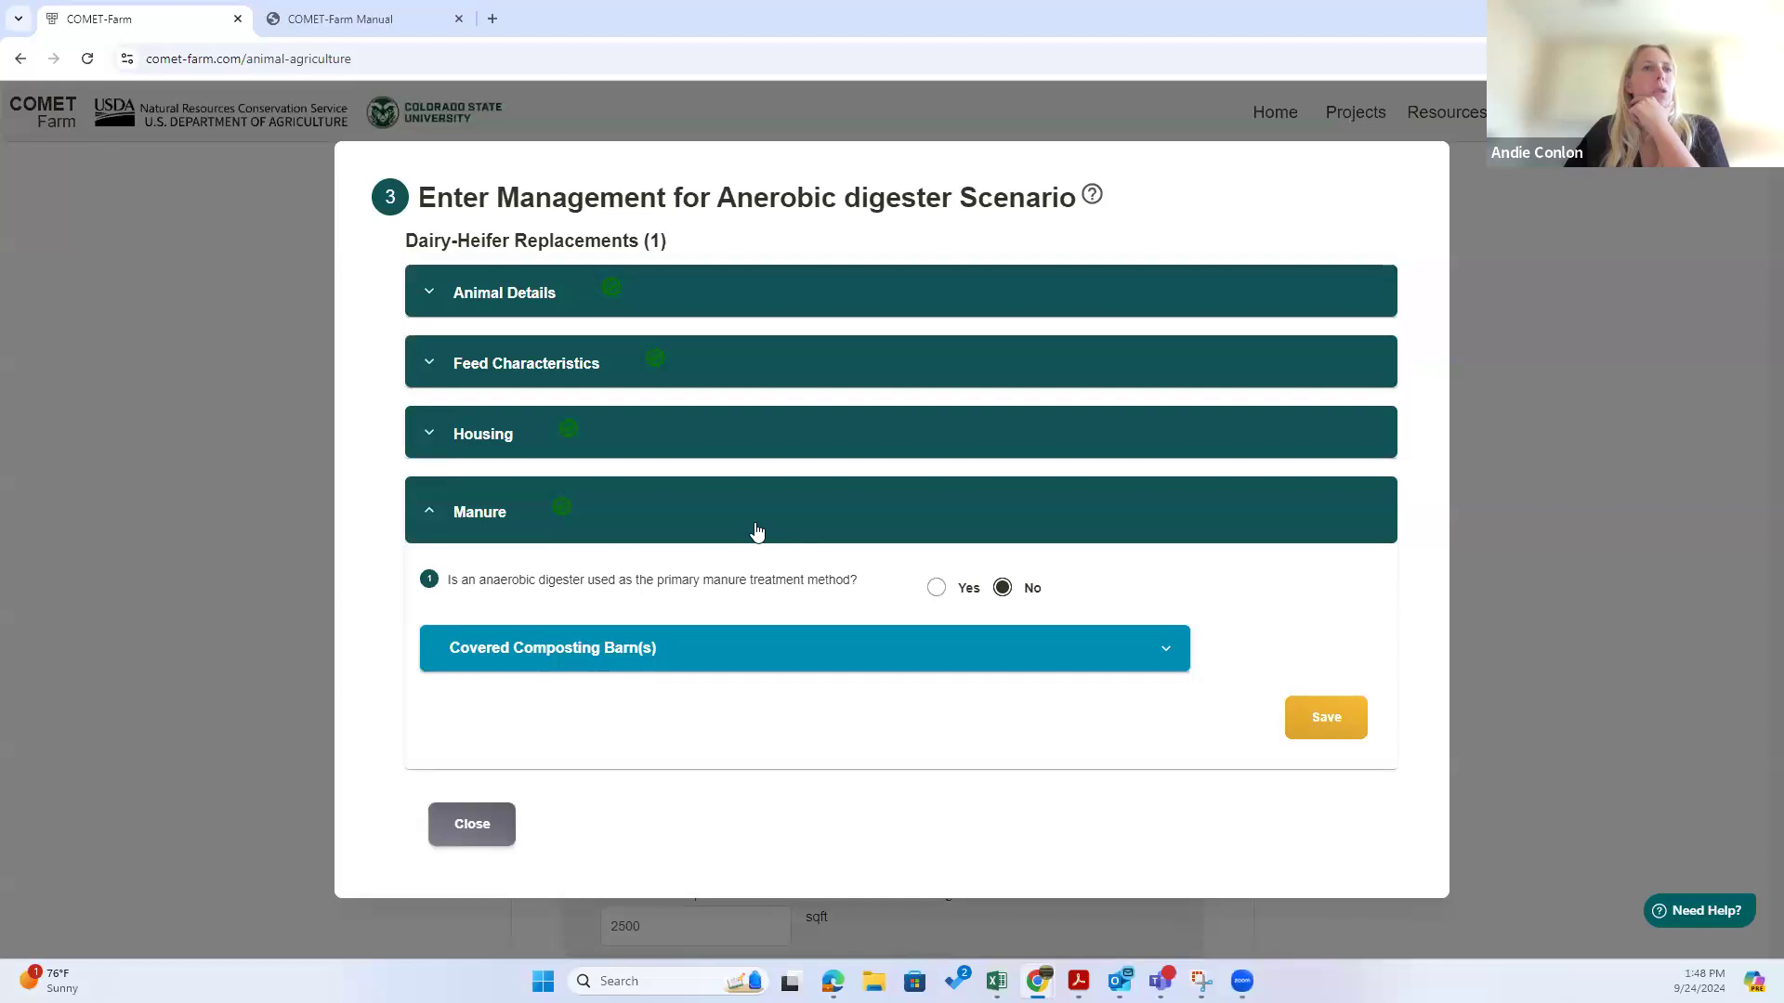
click(932, 589)
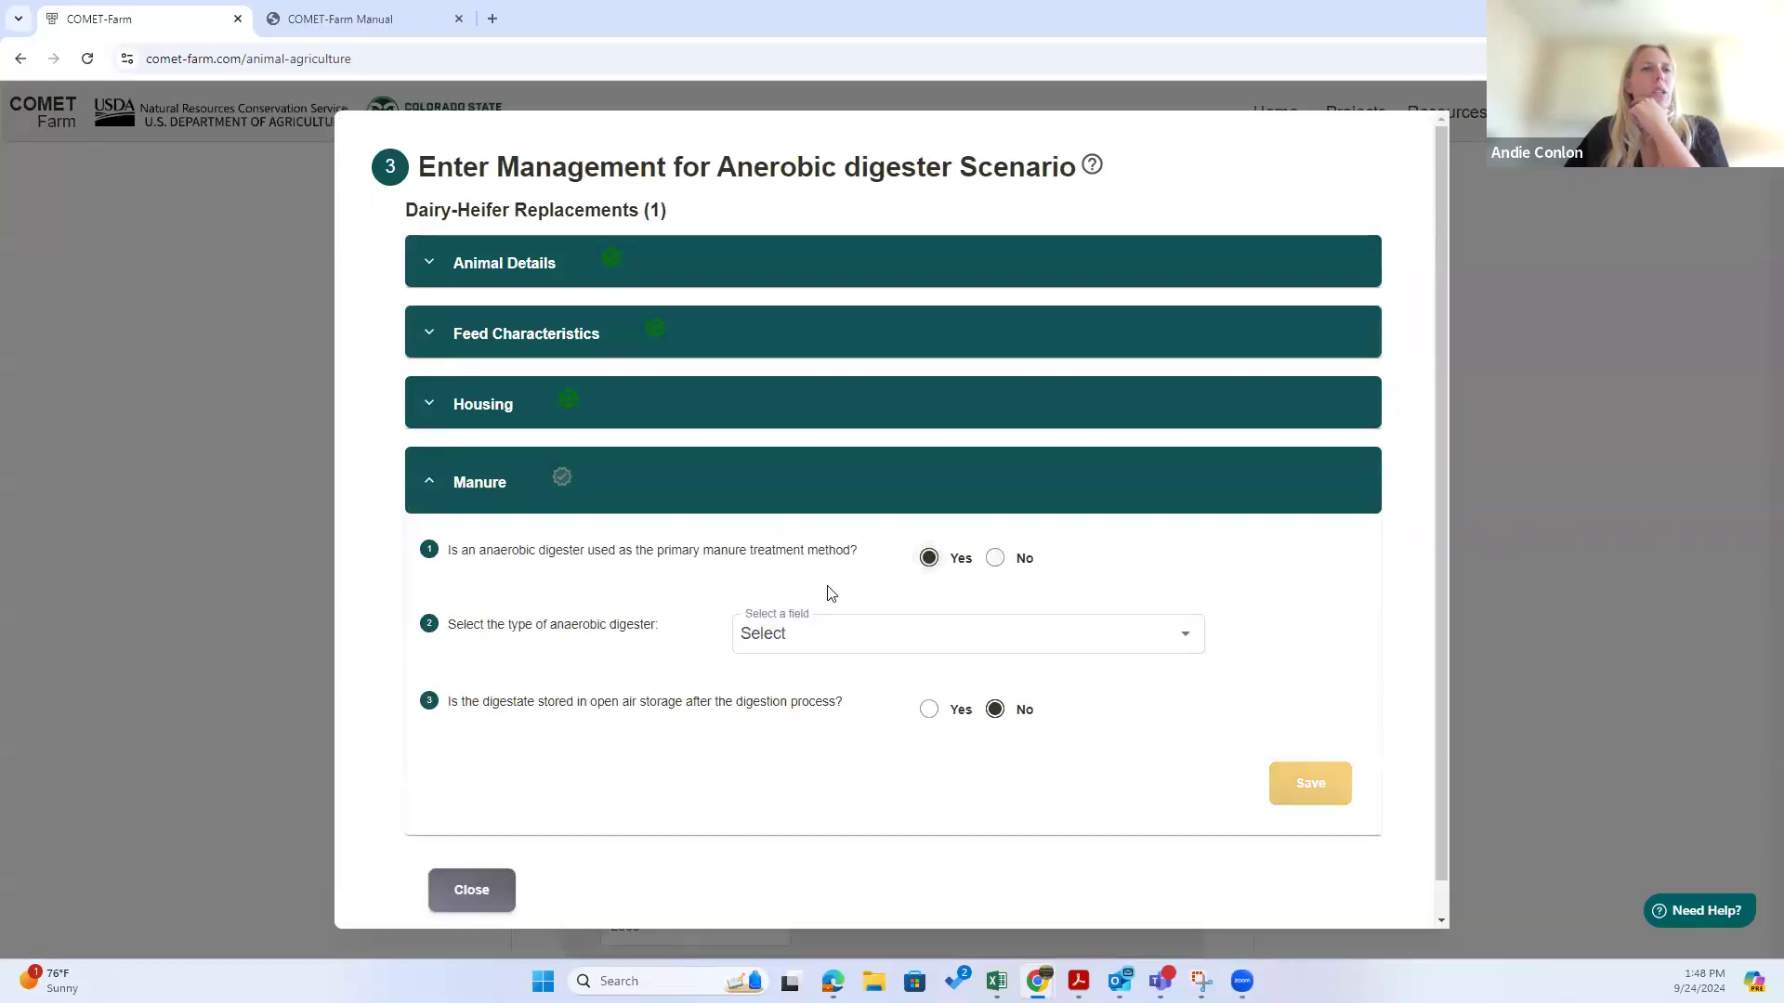
click(947, 633)
click(892, 720)
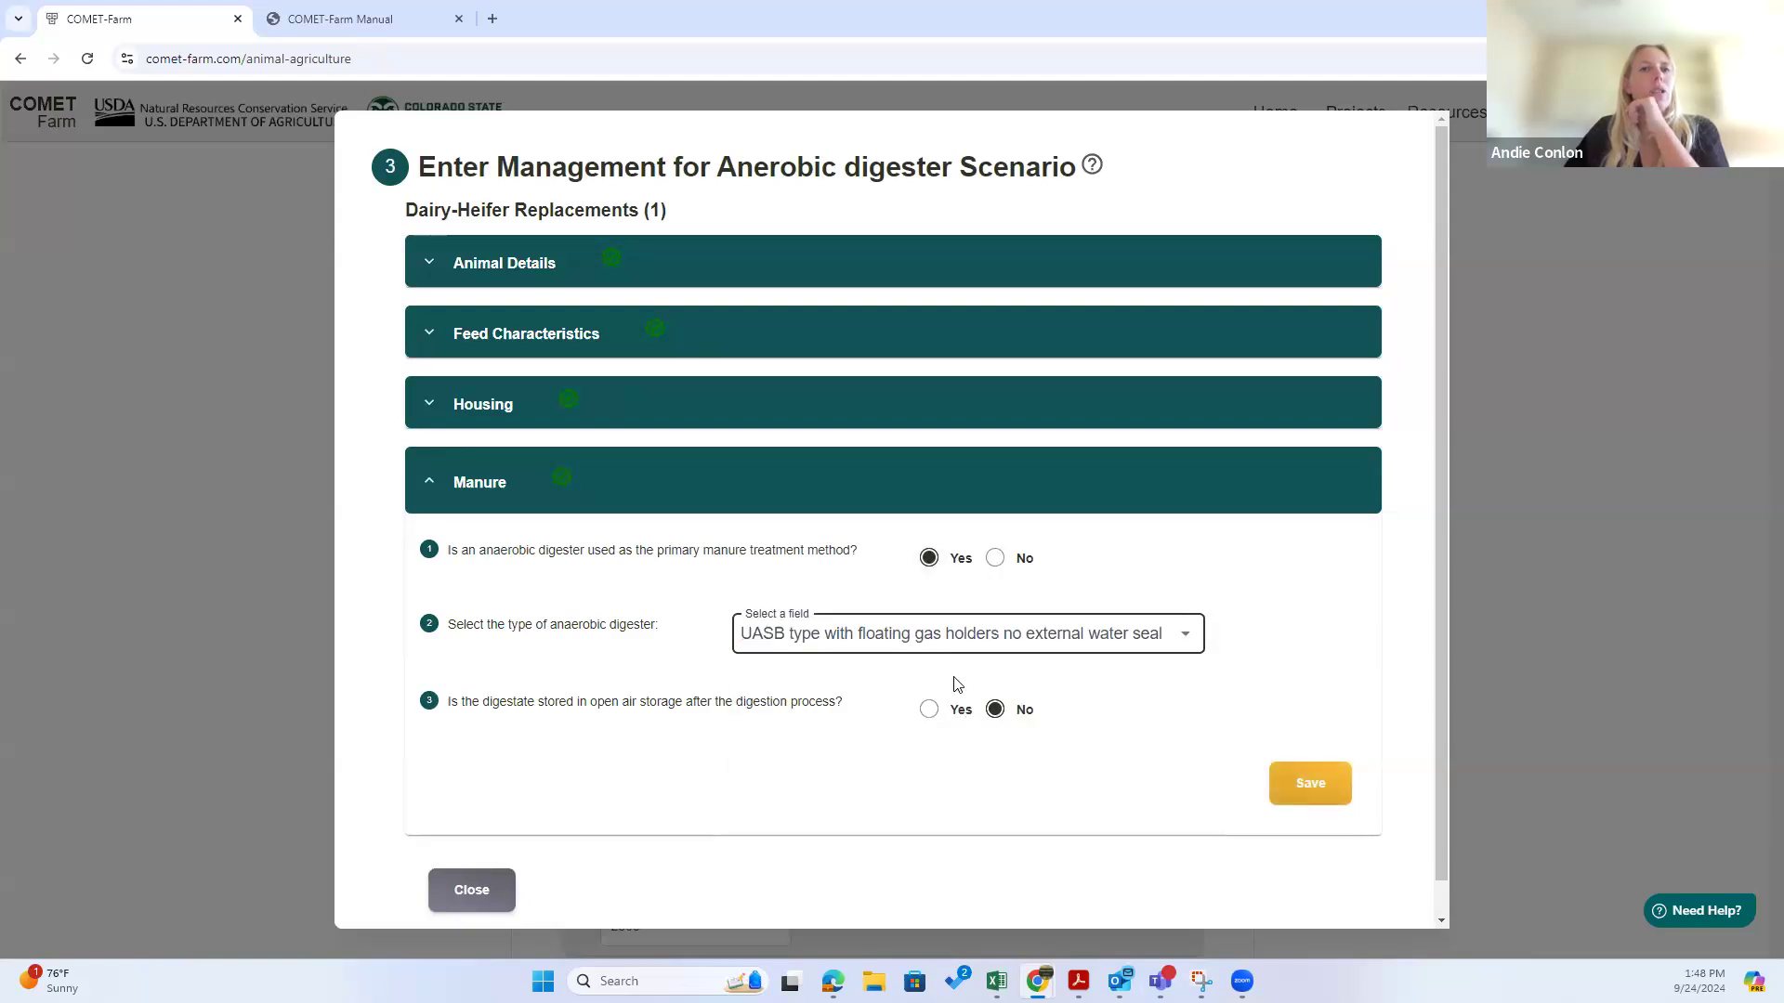
click(1313, 787)
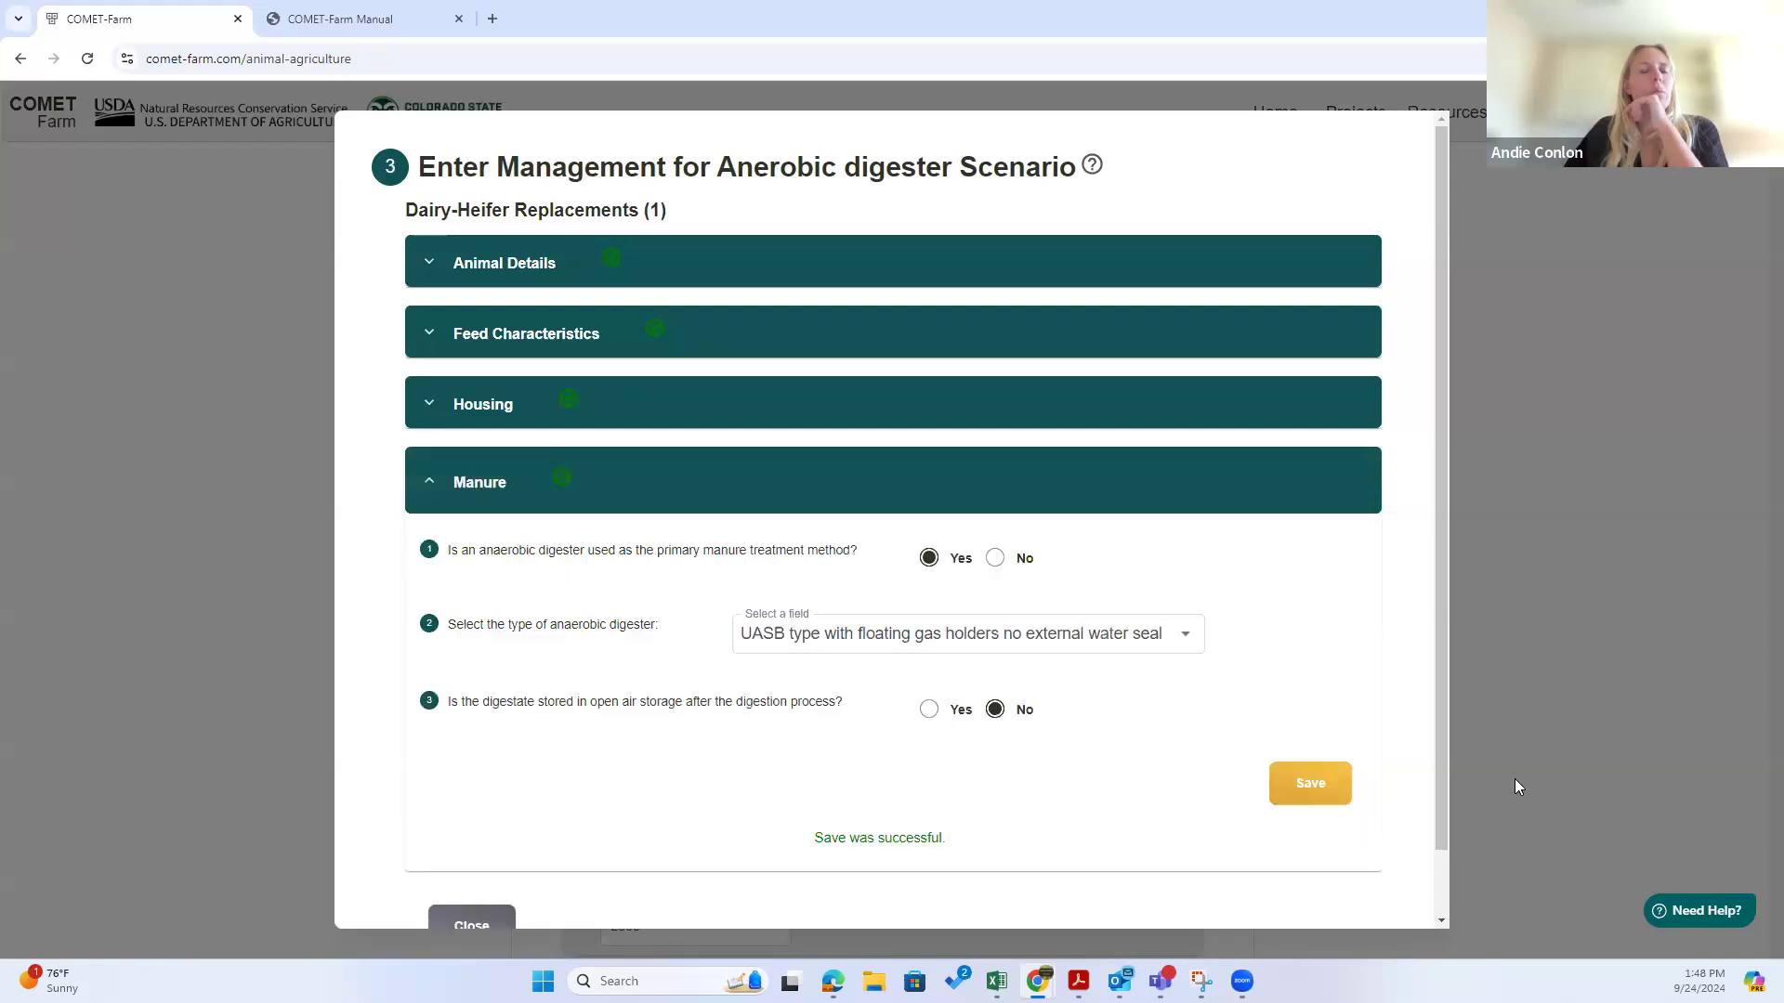
scroll(836, 771, down, 1)
click(474, 857)
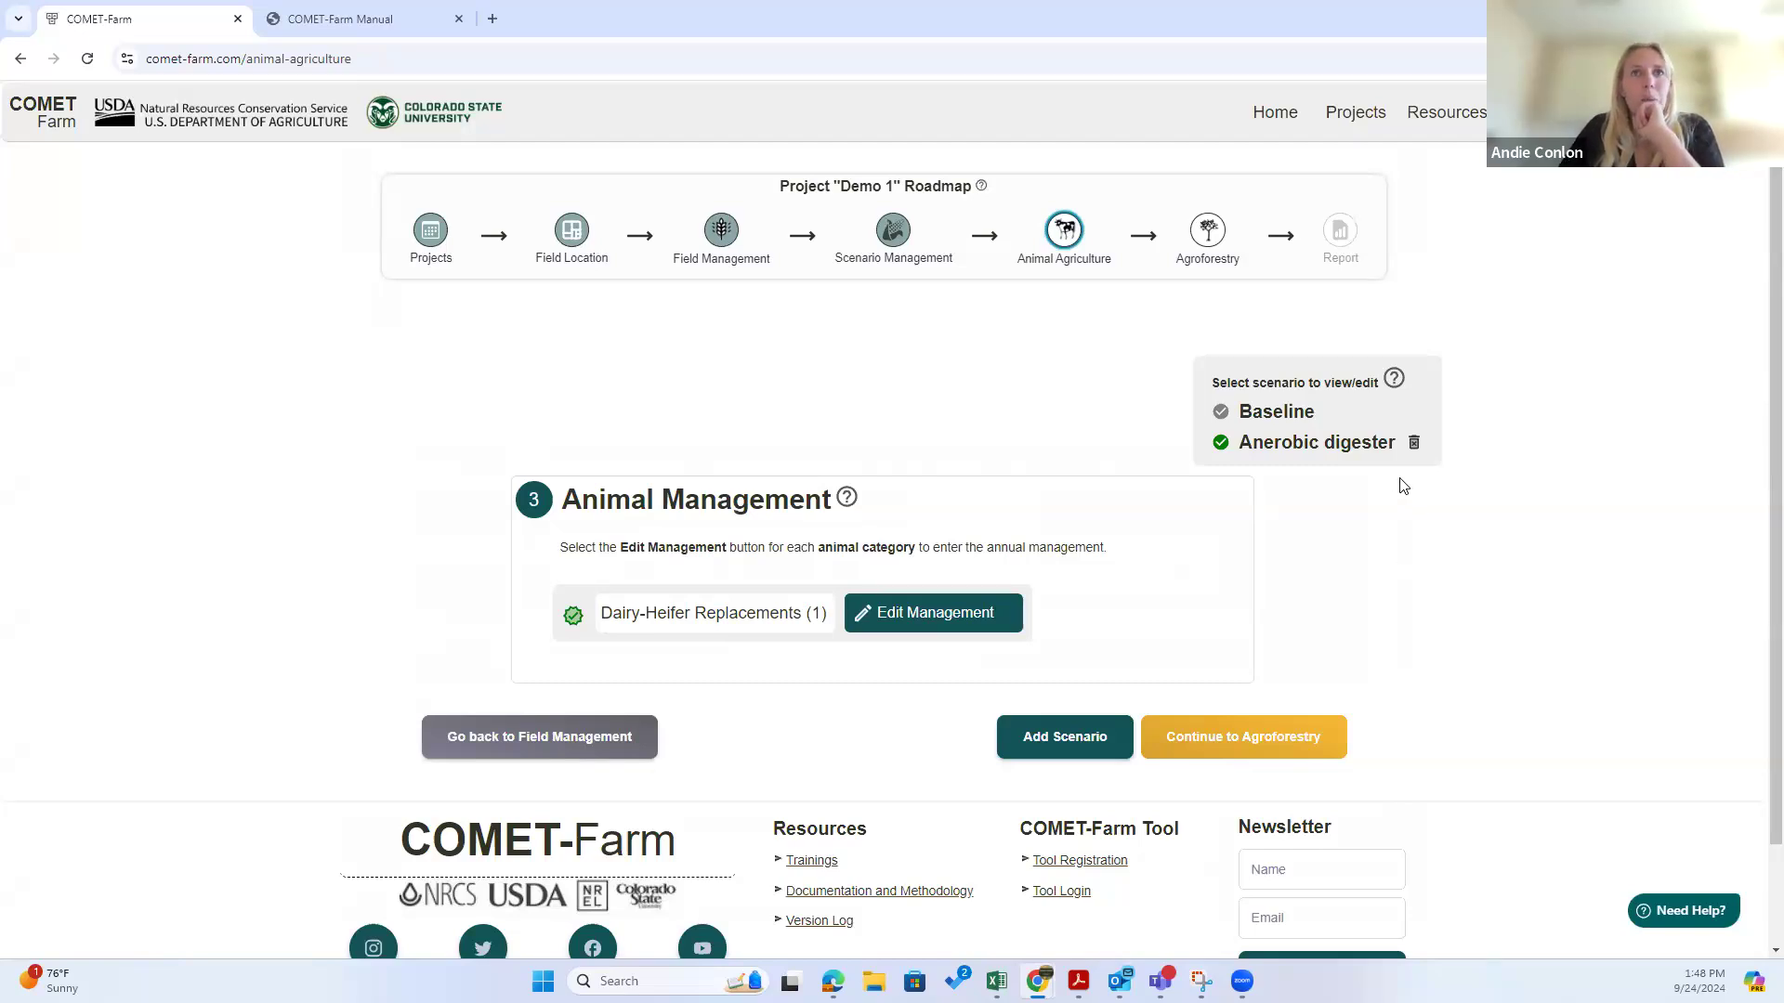
Step: Continue to Agroforestry and set the operation location to Larimer County, Colorado
click(1245, 739)
click(1198, 216)
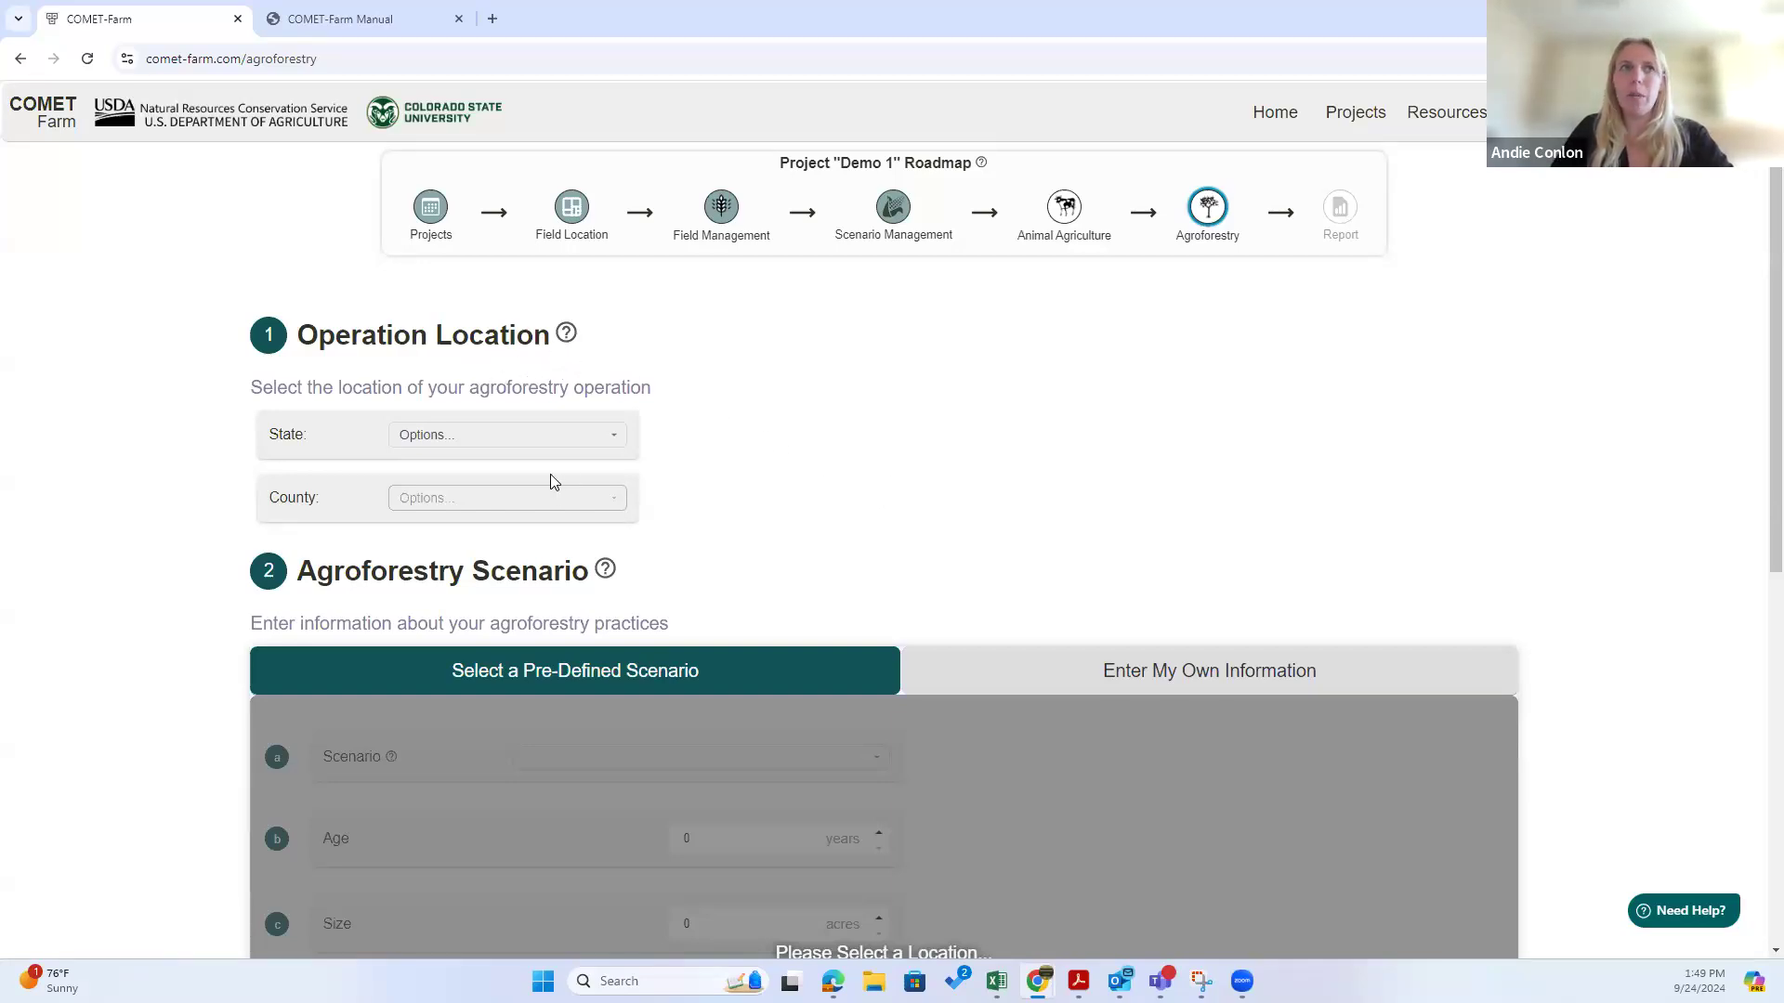
click(463, 440)
key(Return)
click(486, 498)
scroll(449, 697, down, 4)
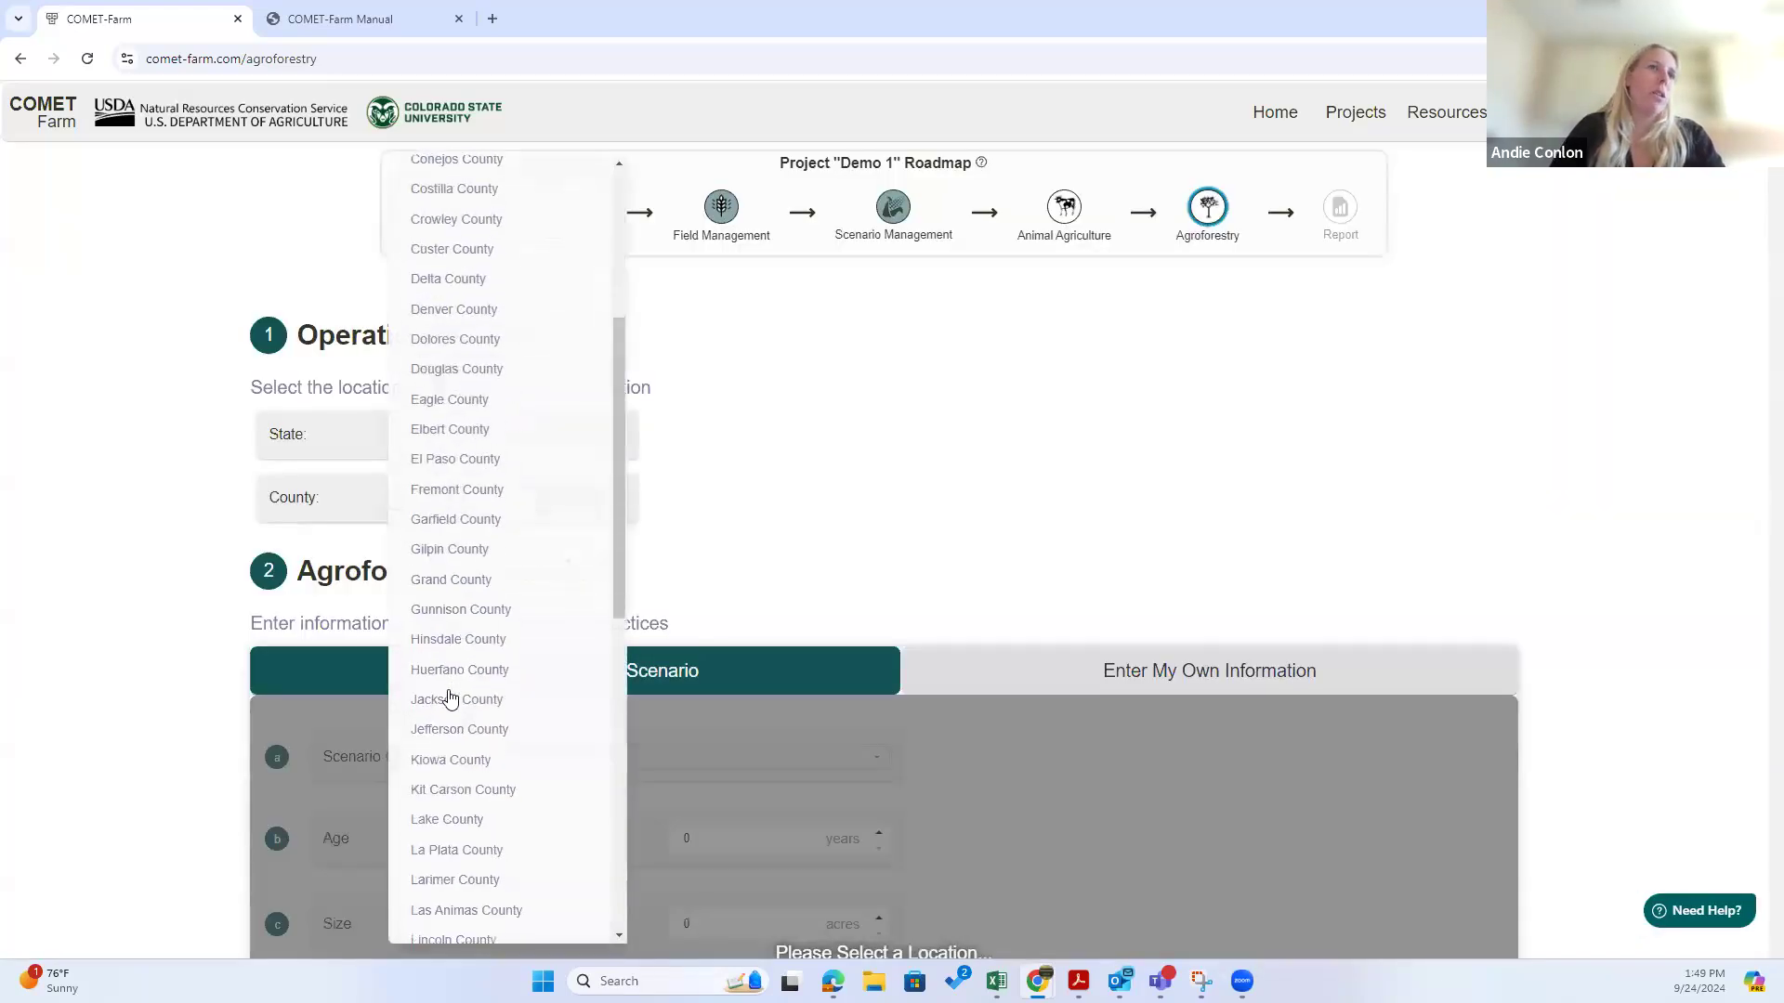
scroll(471, 785, down, 3)
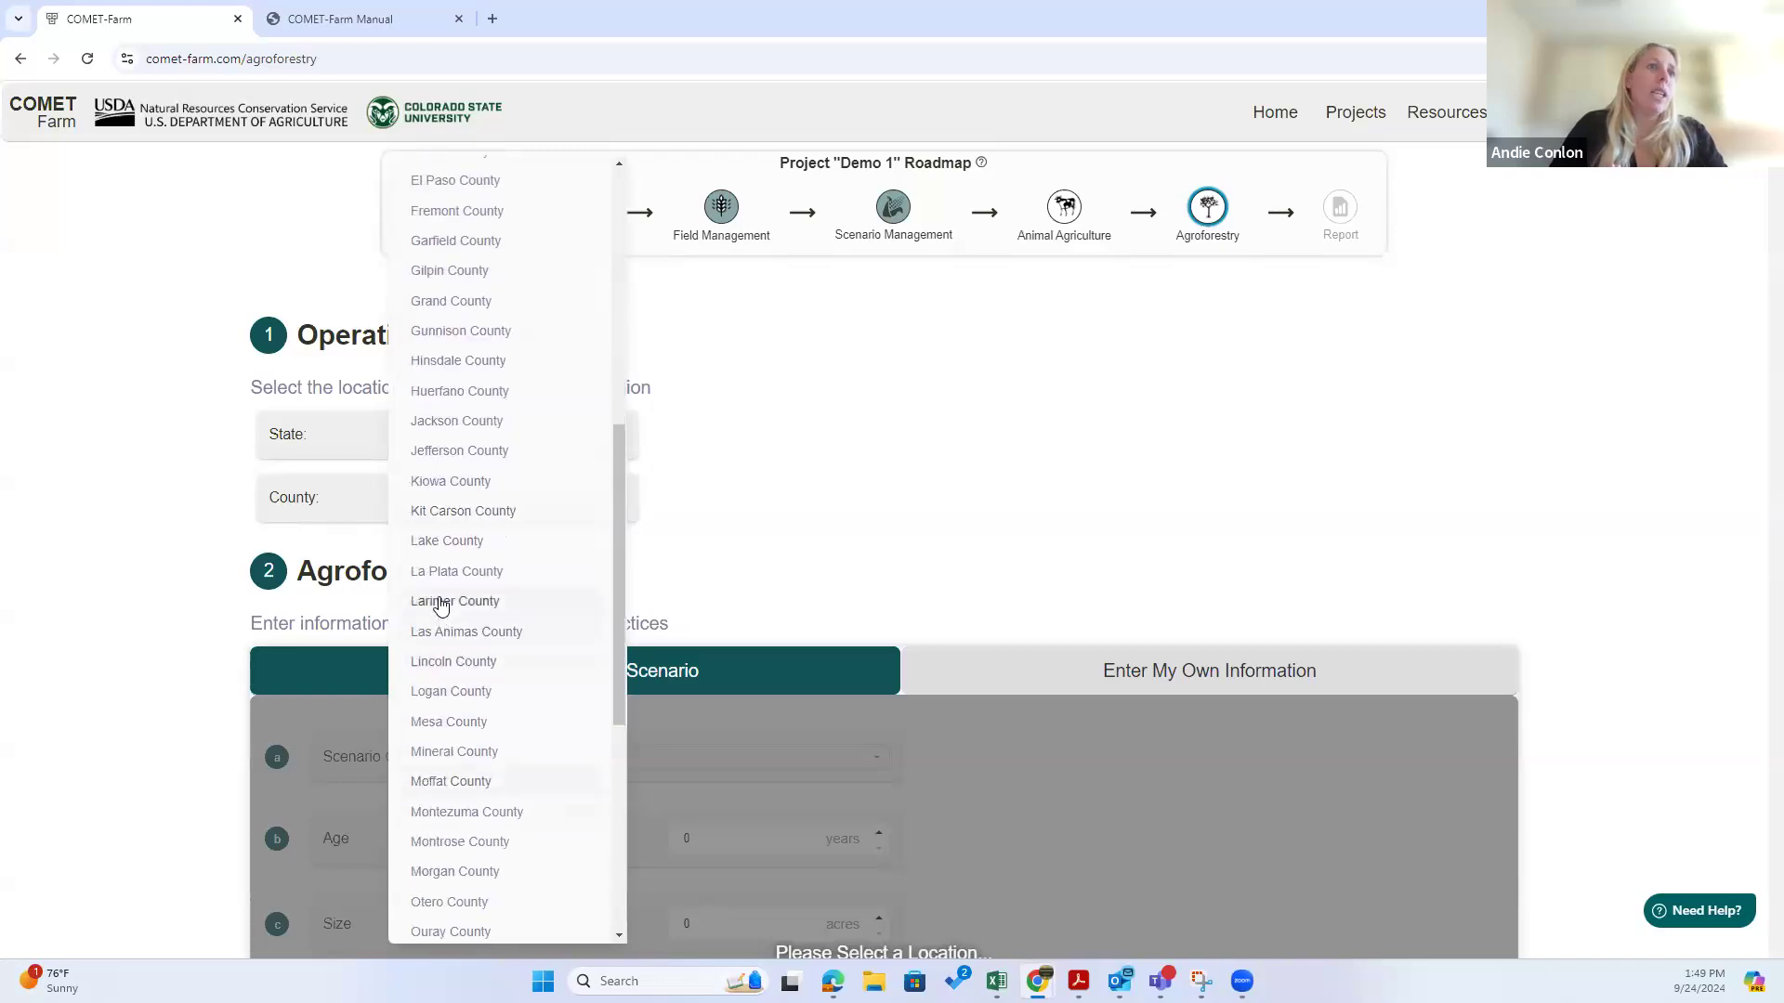
click(446, 602)
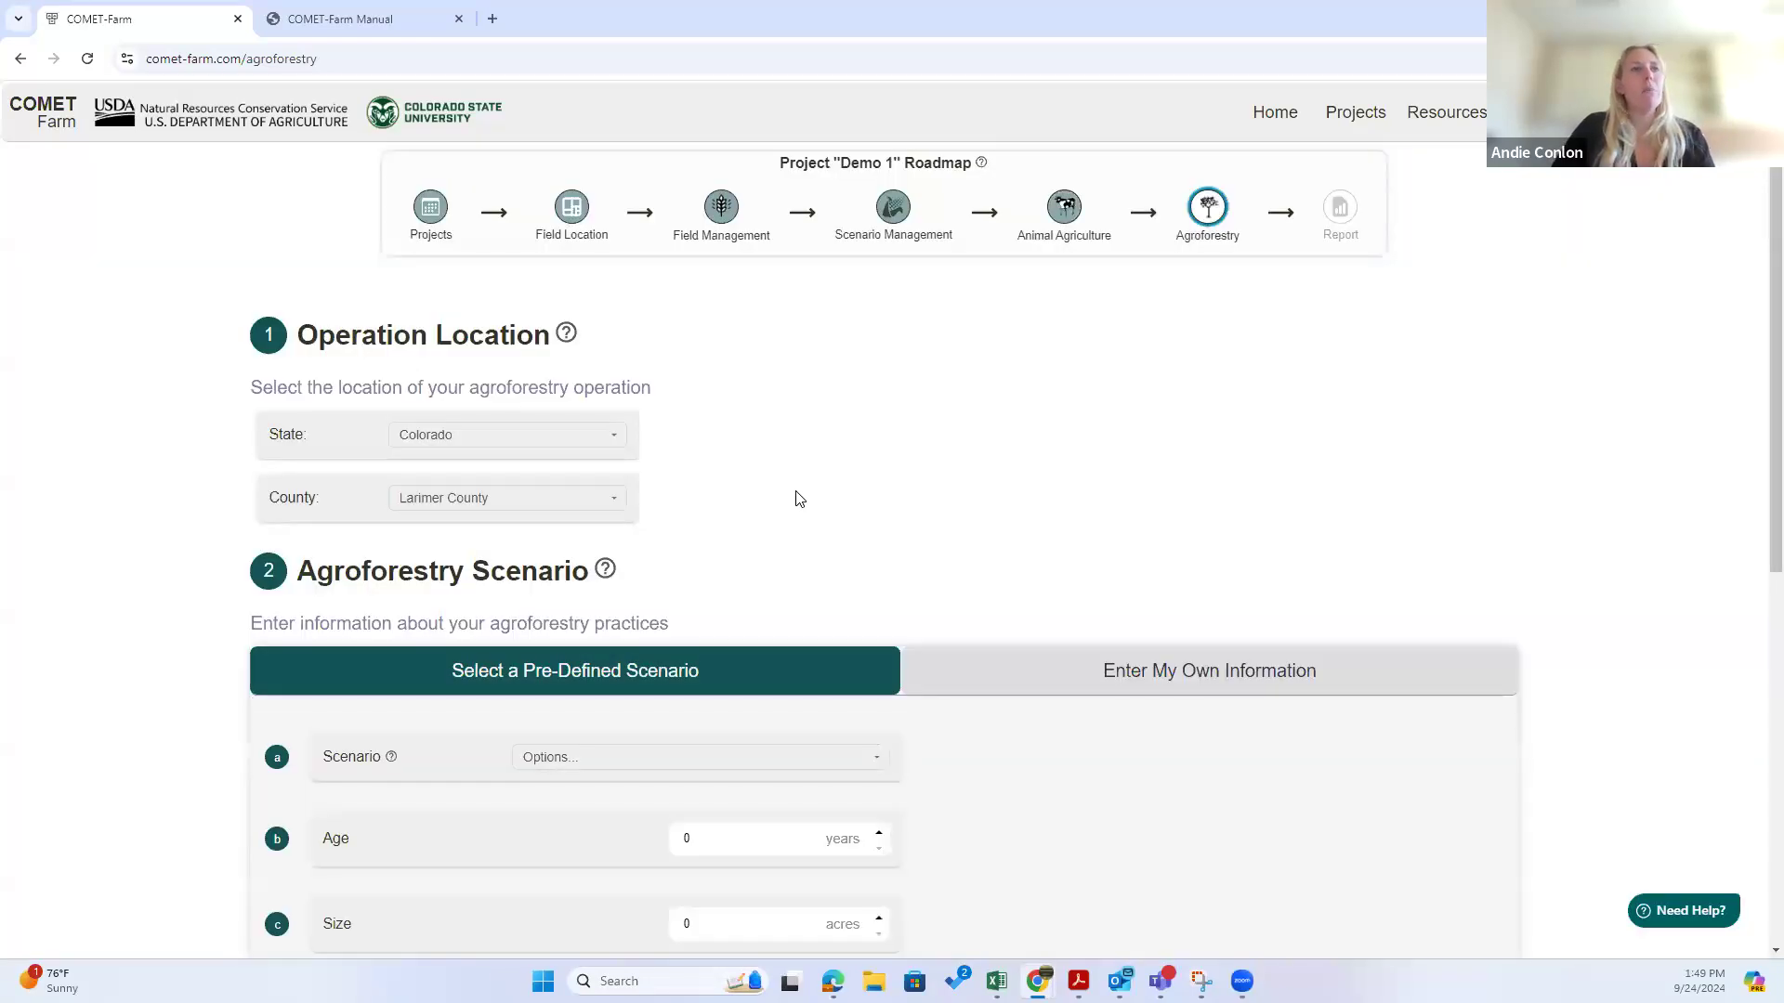
Step: Compare the entry forms for a pre-defined agroforestry scenario and for entering own information
scroll(816, 470, down, 3)
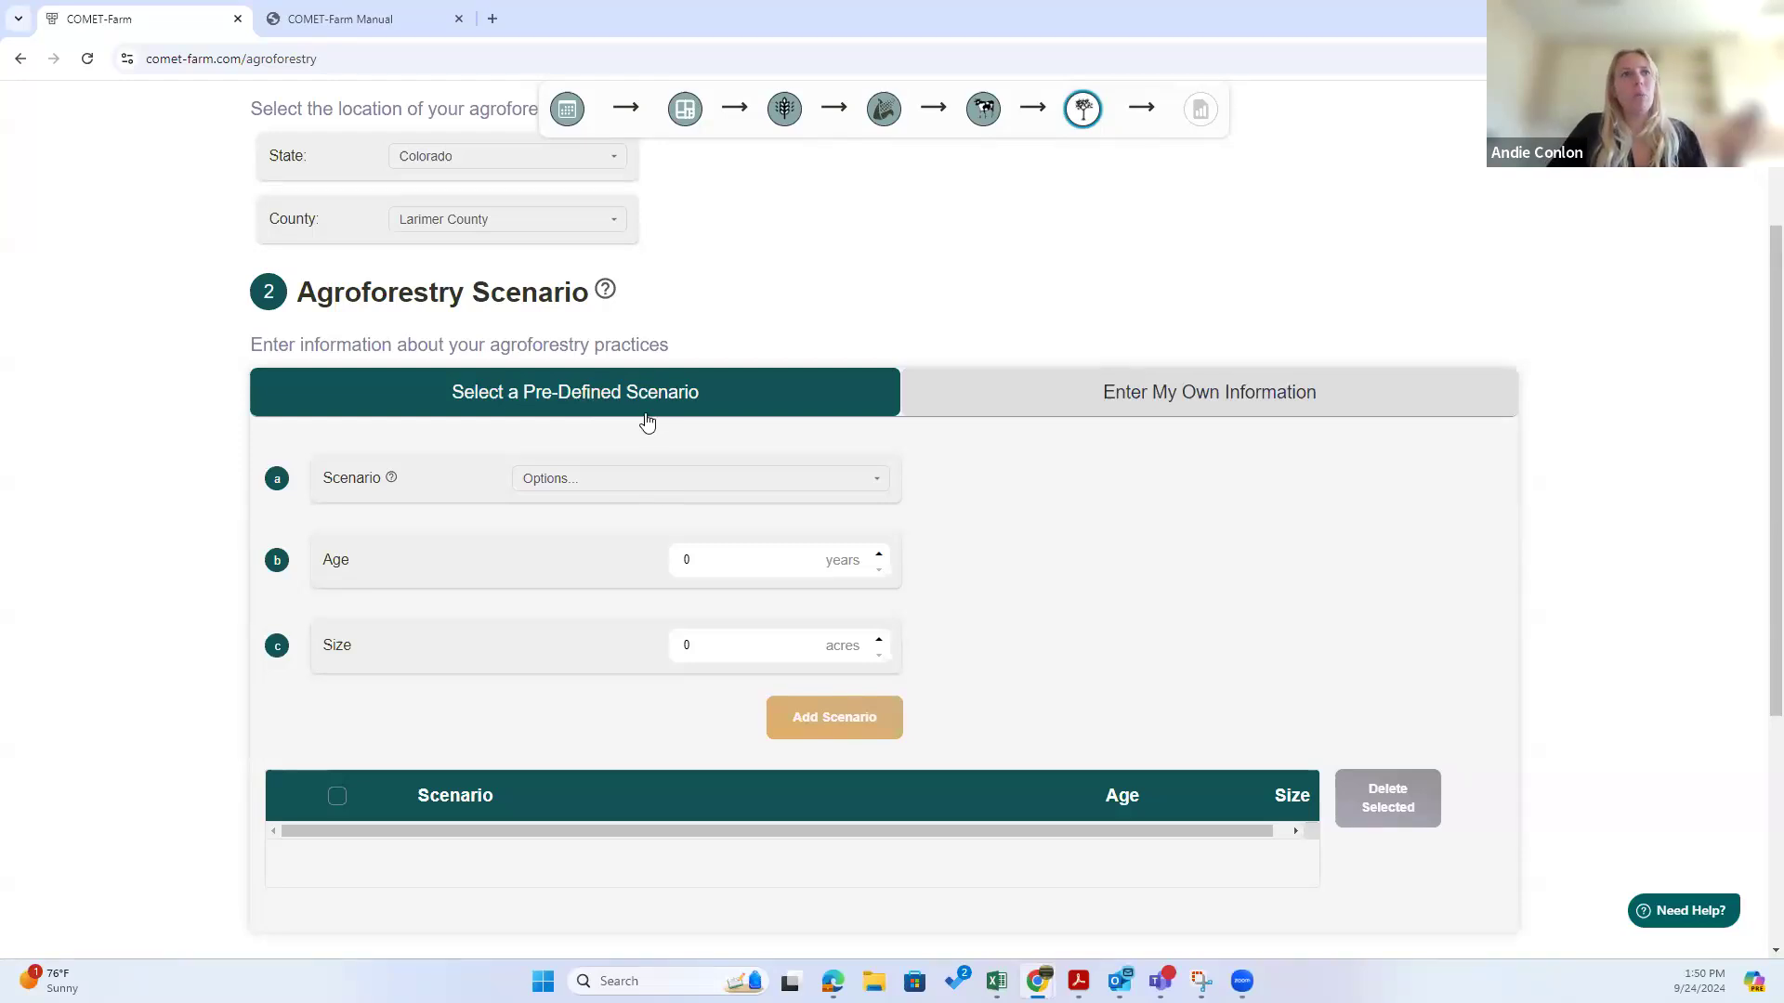
click(1188, 408)
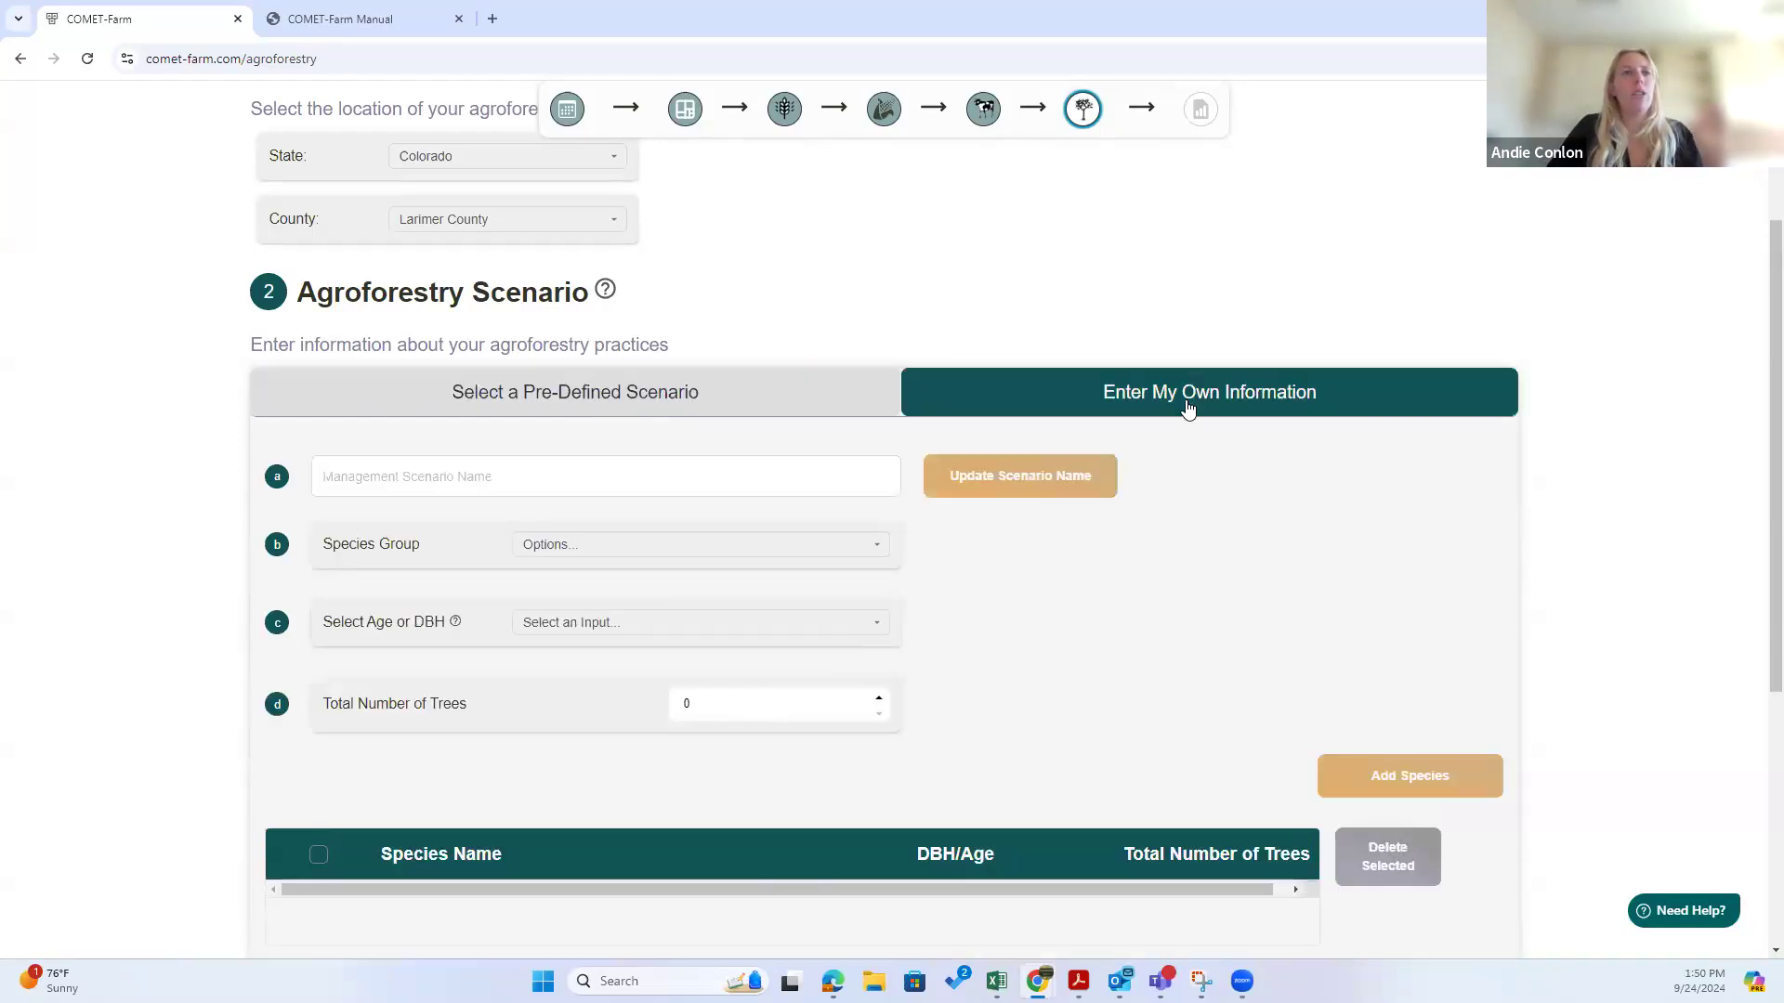
click(711, 398)
click(1024, 398)
click(783, 376)
click(997, 386)
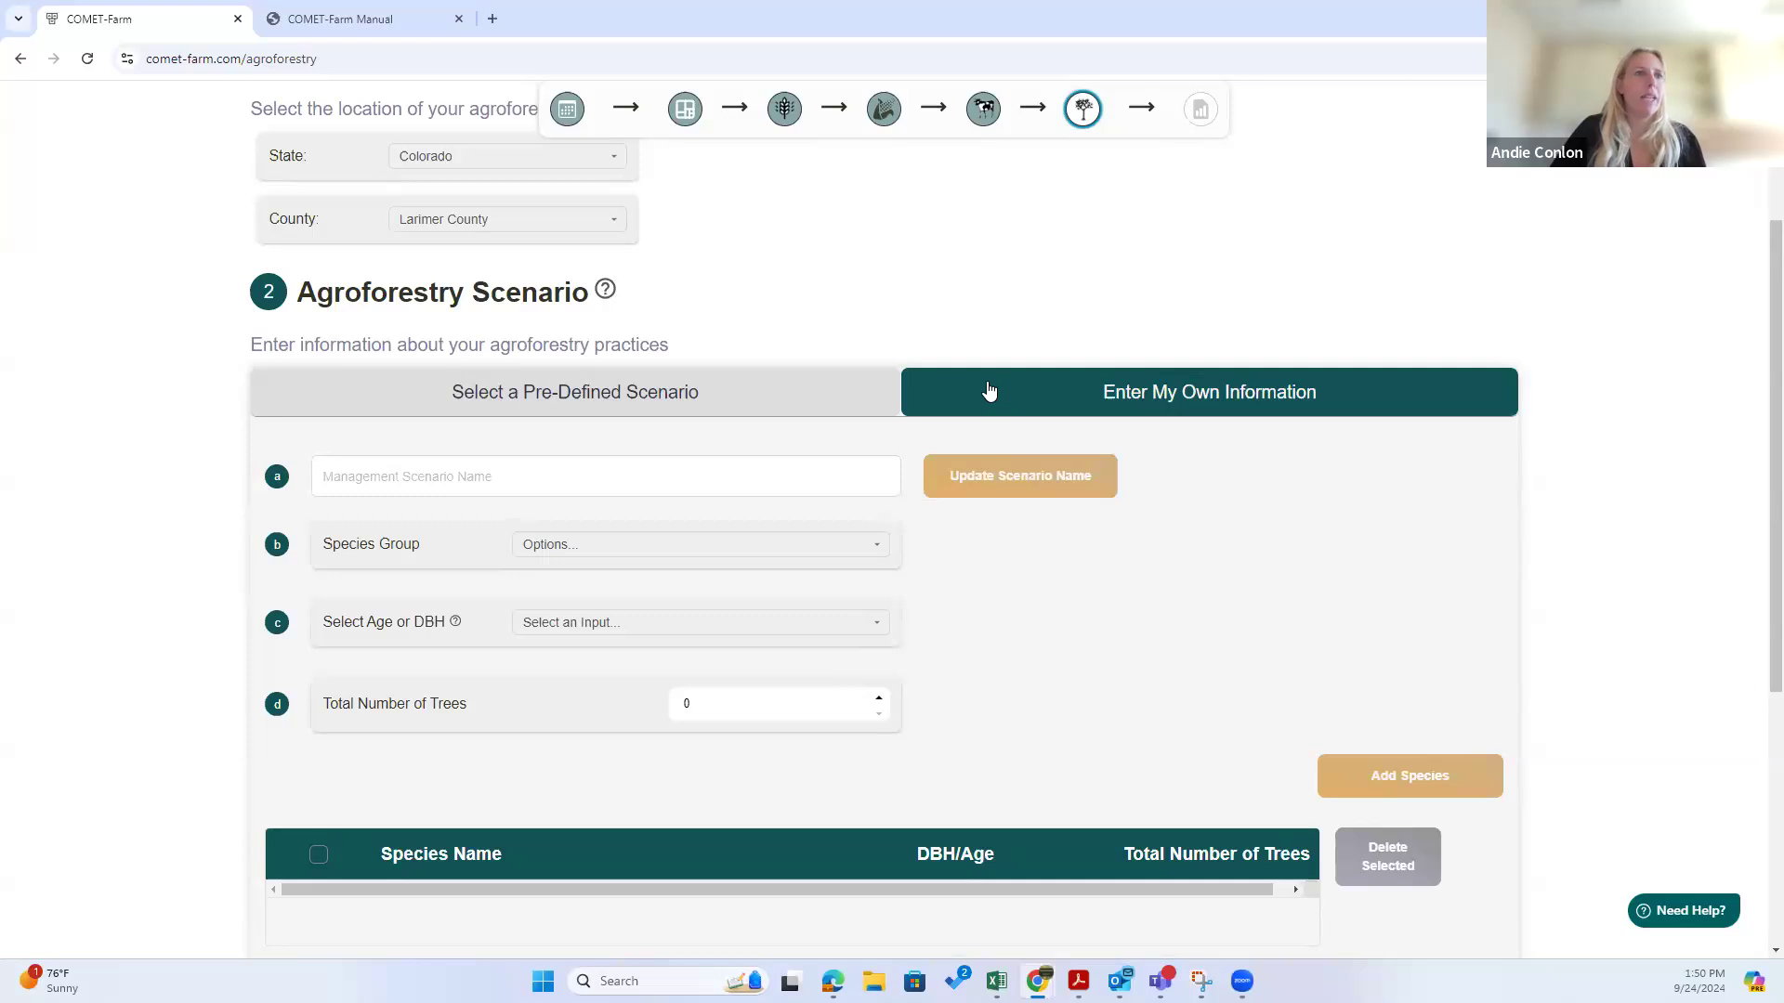
click(525, 404)
Step: Add the pre-defined agroforestry scenario 4-row windbreak (Hardwood/Conifer) with an age of 5 years and a size of 10 acres
click(590, 490)
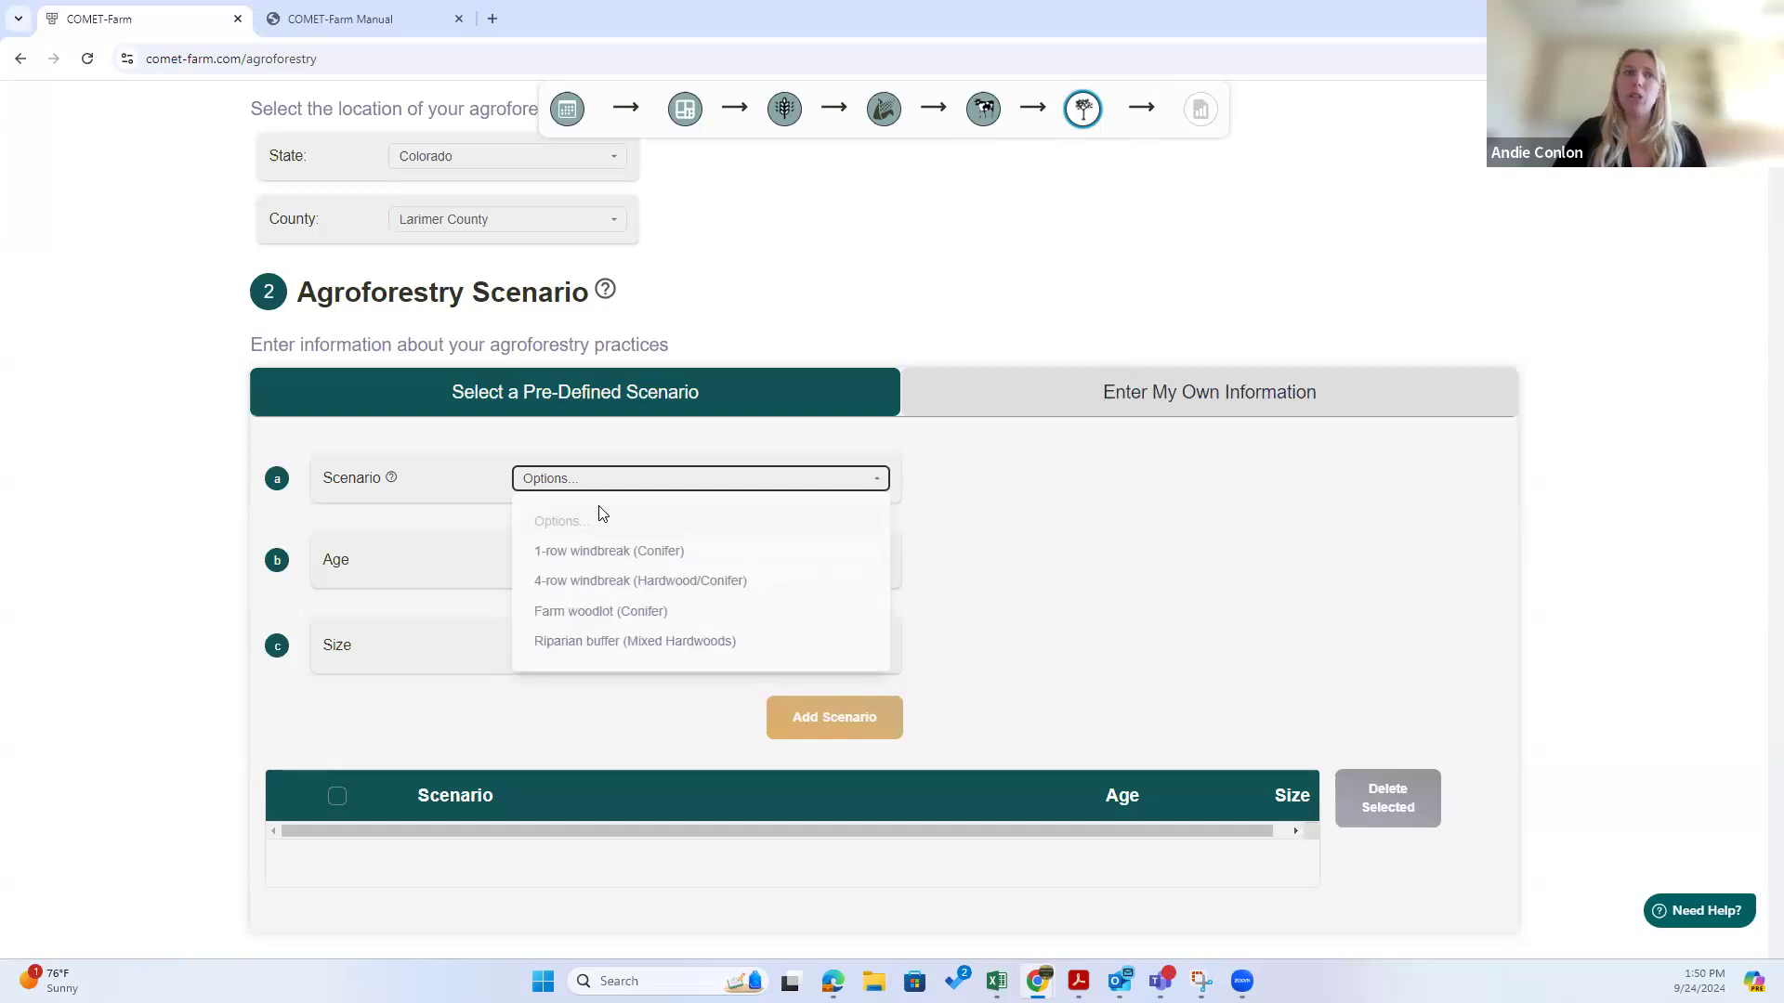
click(577, 582)
click(708, 562)
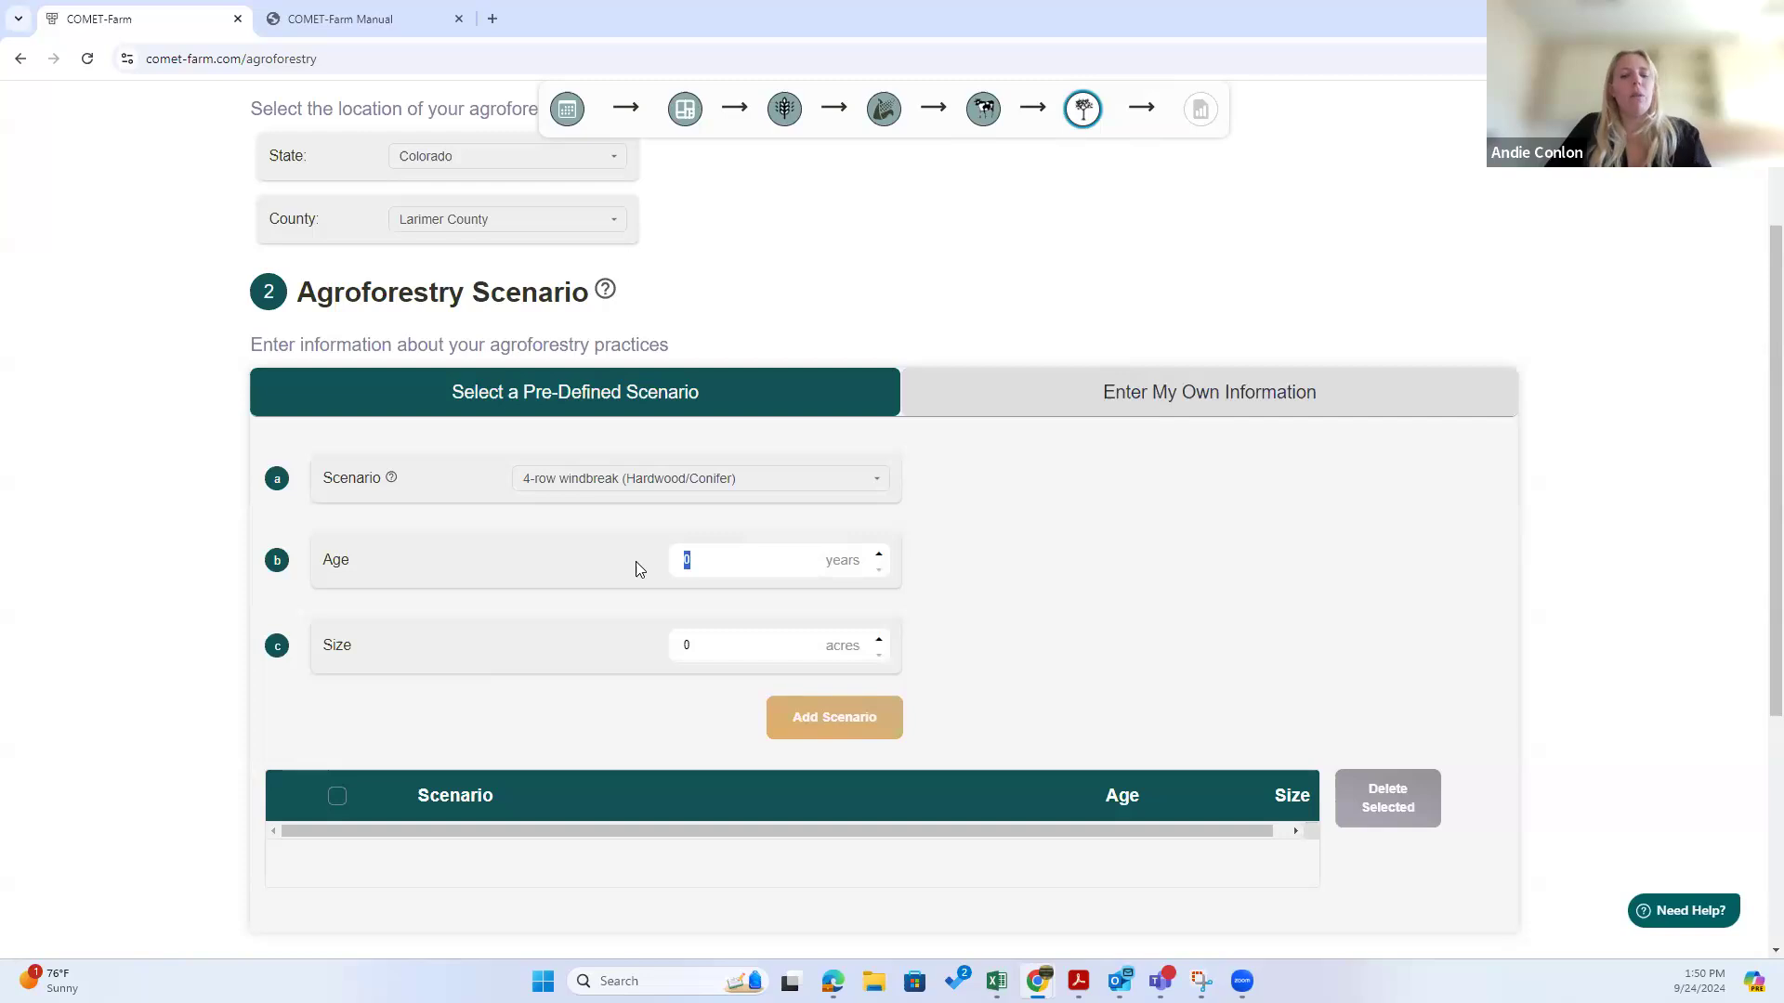
text(5)
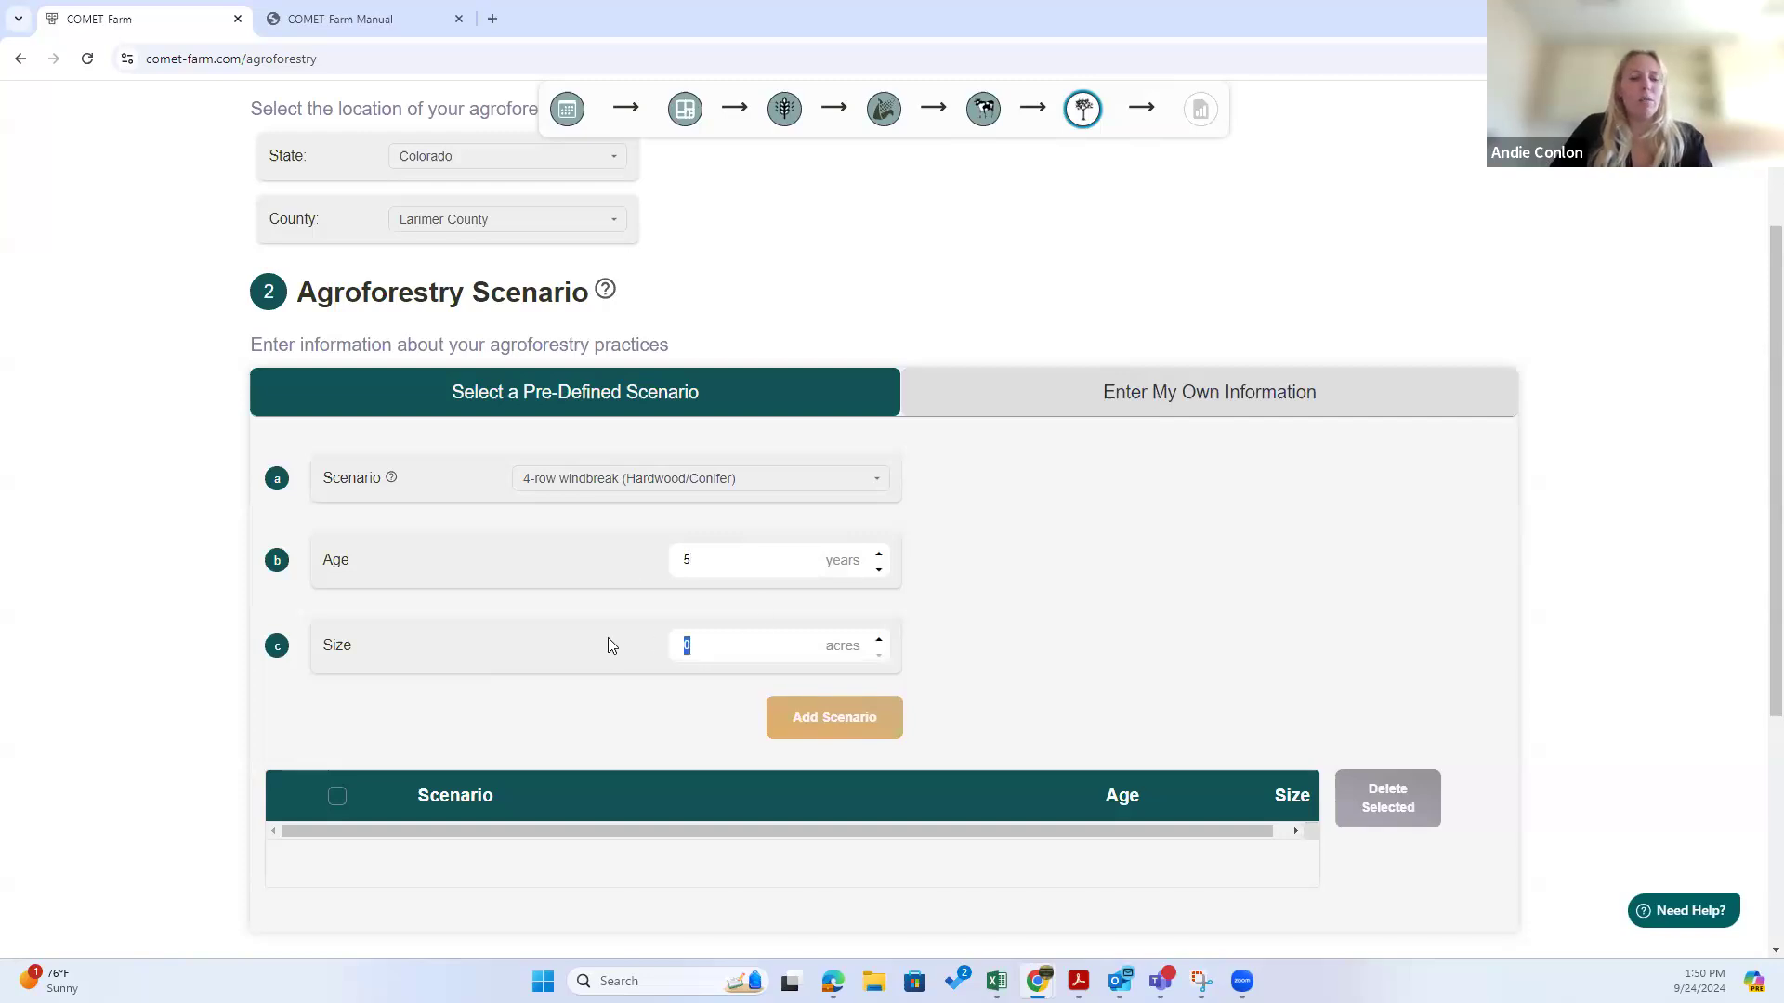
text(10)
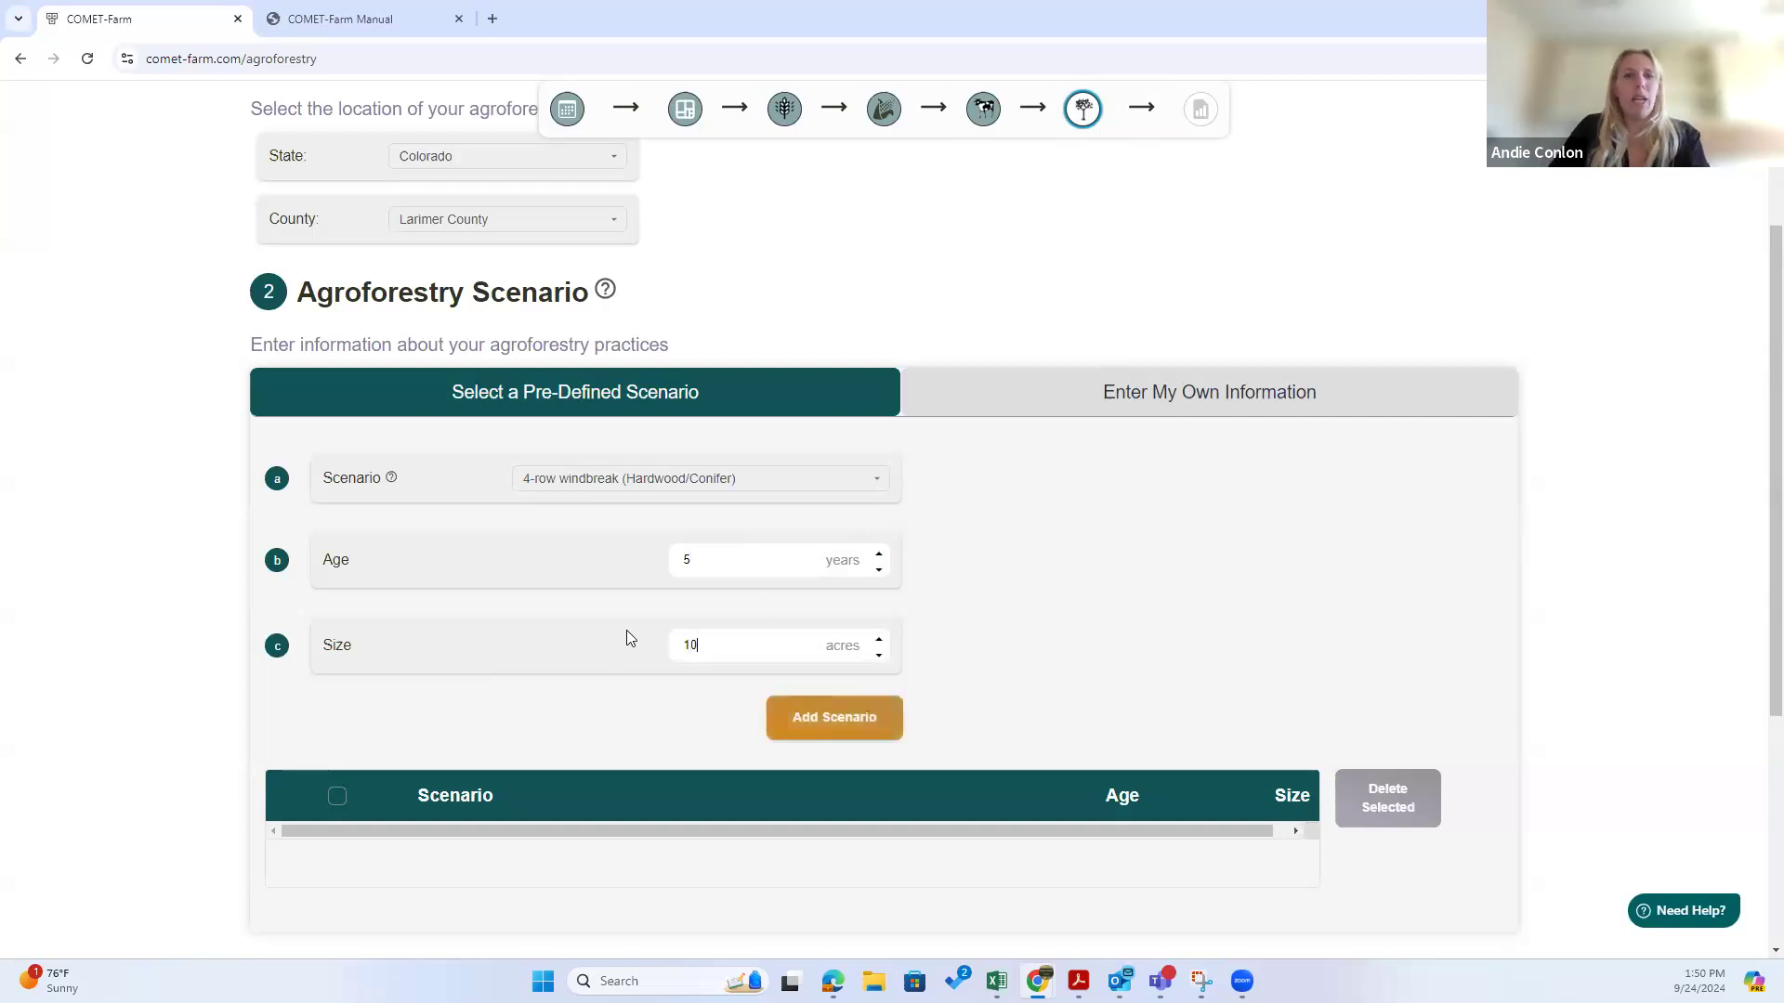
click(828, 731)
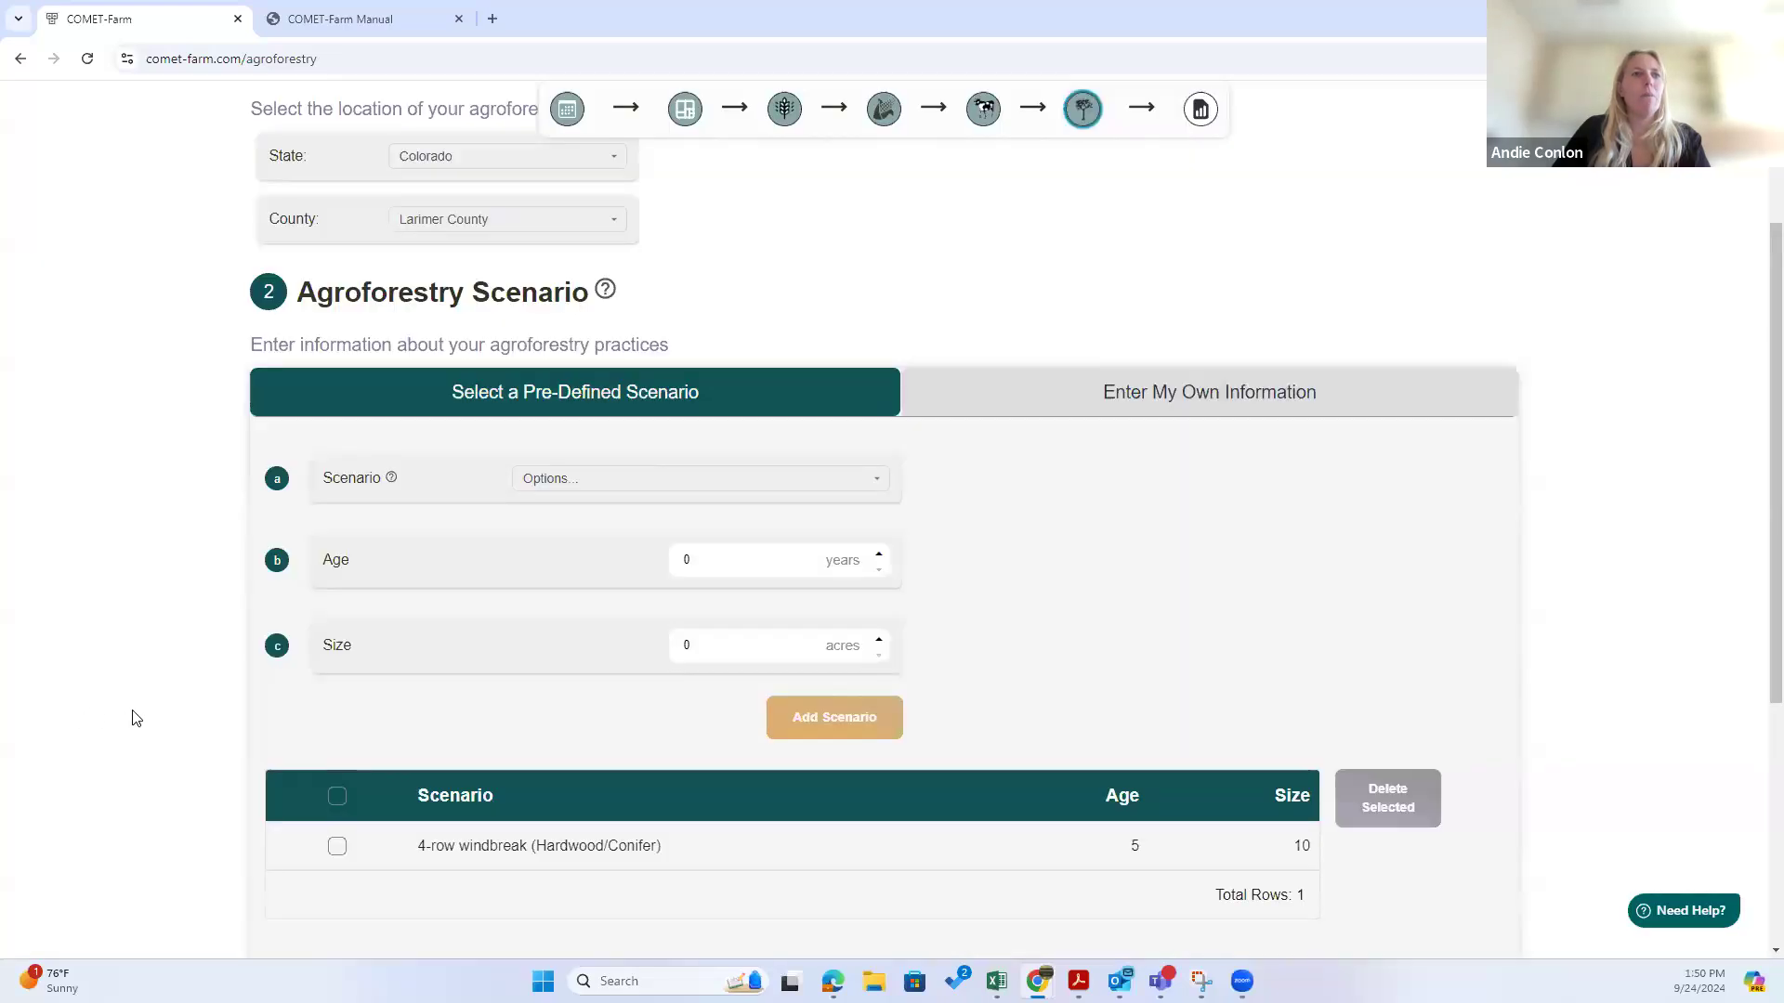
scroll(131, 716, down, 3)
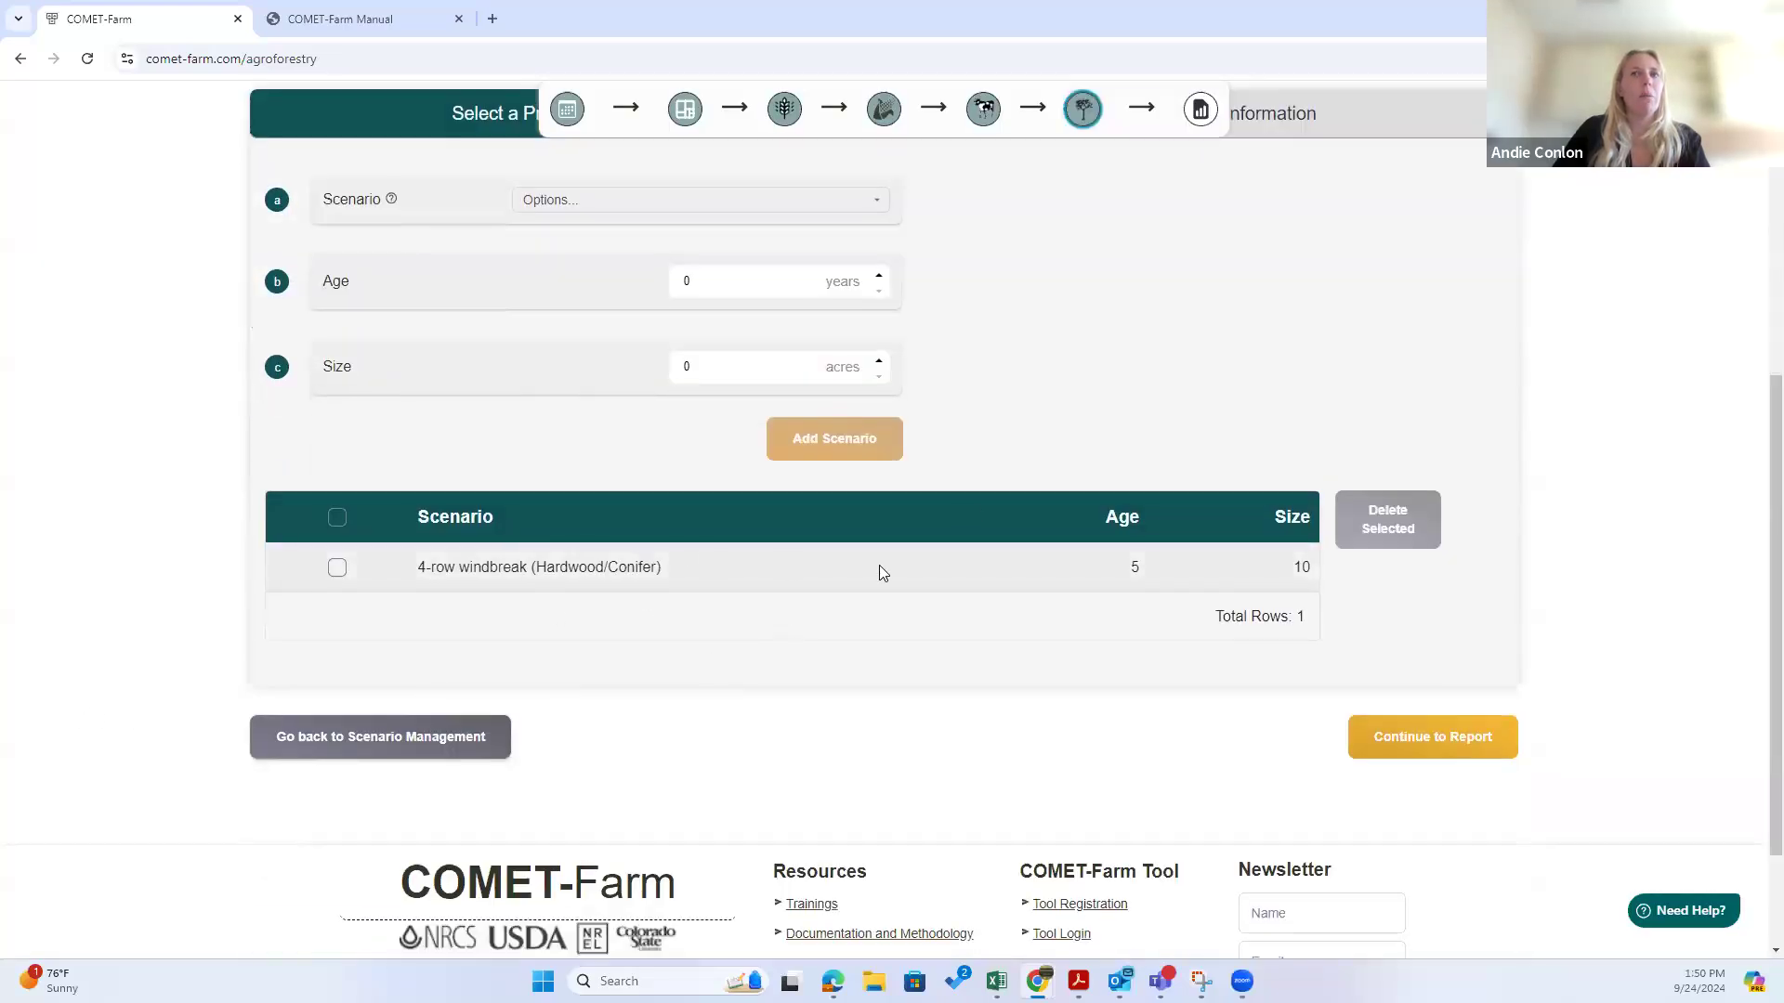
Step: Look over the form for entering own agroforestry information and return to the pre-defined scenario form
scroll(929, 501, up, 2)
click(1067, 303)
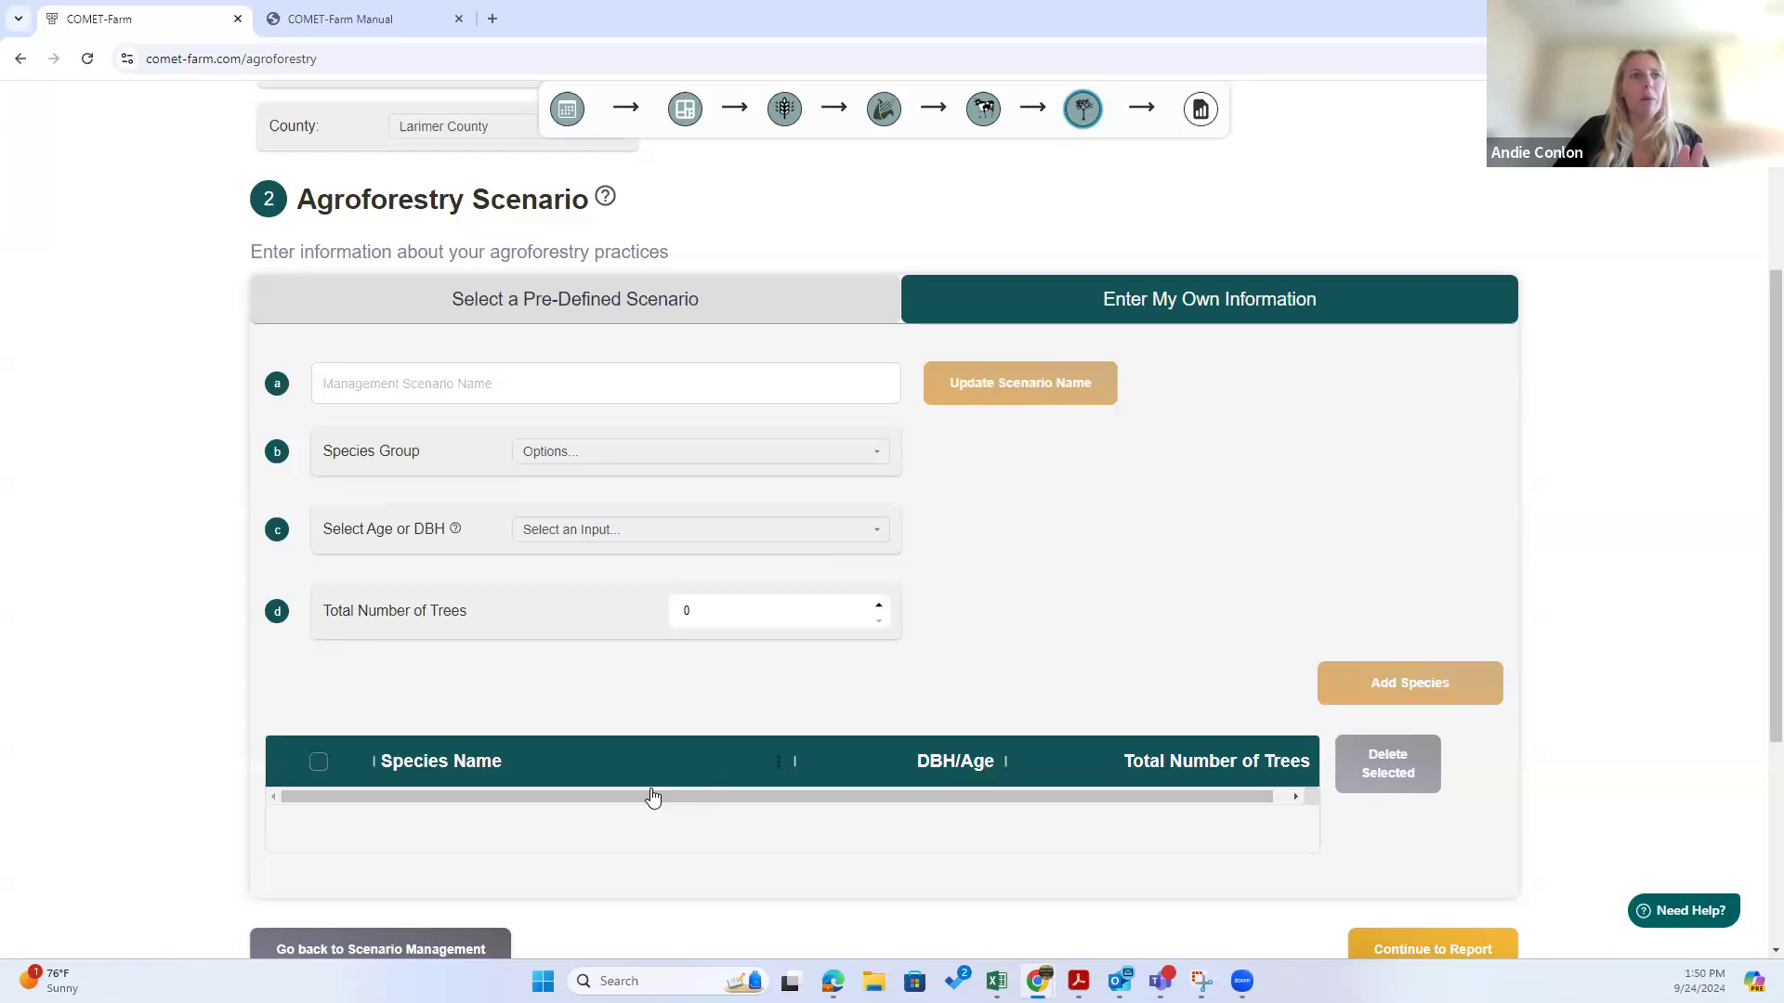
click(734, 299)
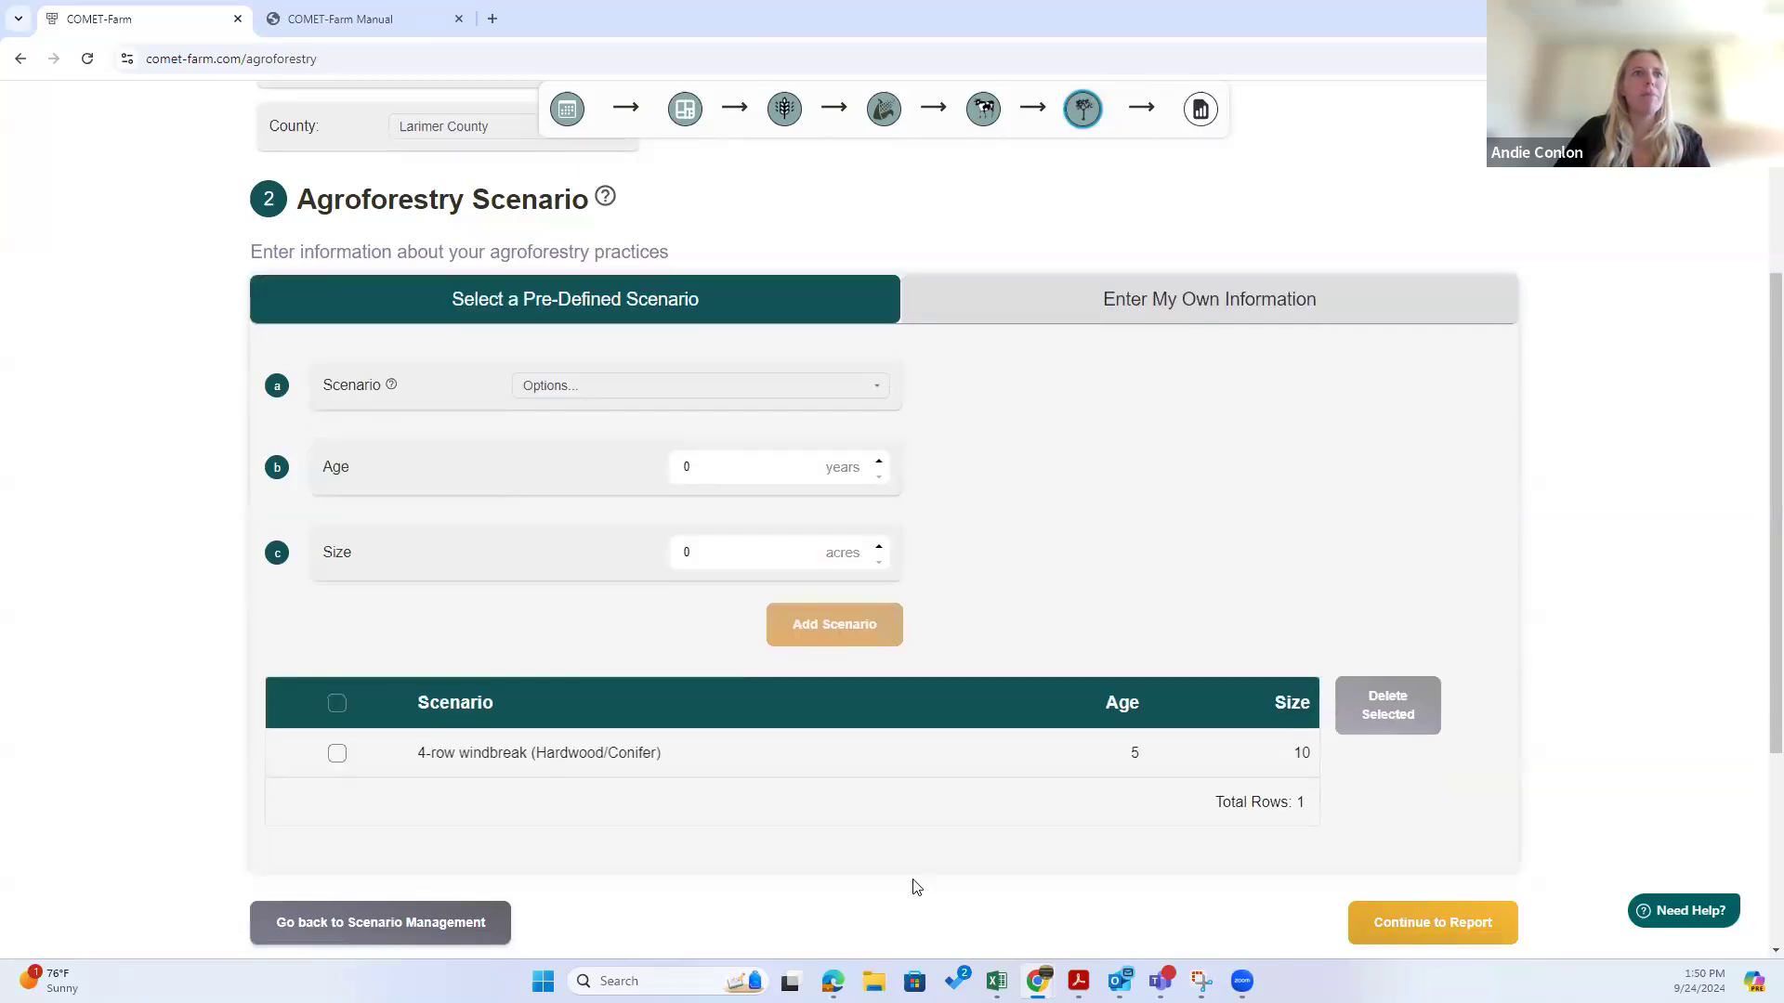
Step: Continue from Agroforestry to the project report and close the Croplands Demo Project message
scroll(1579, 525, down, 3)
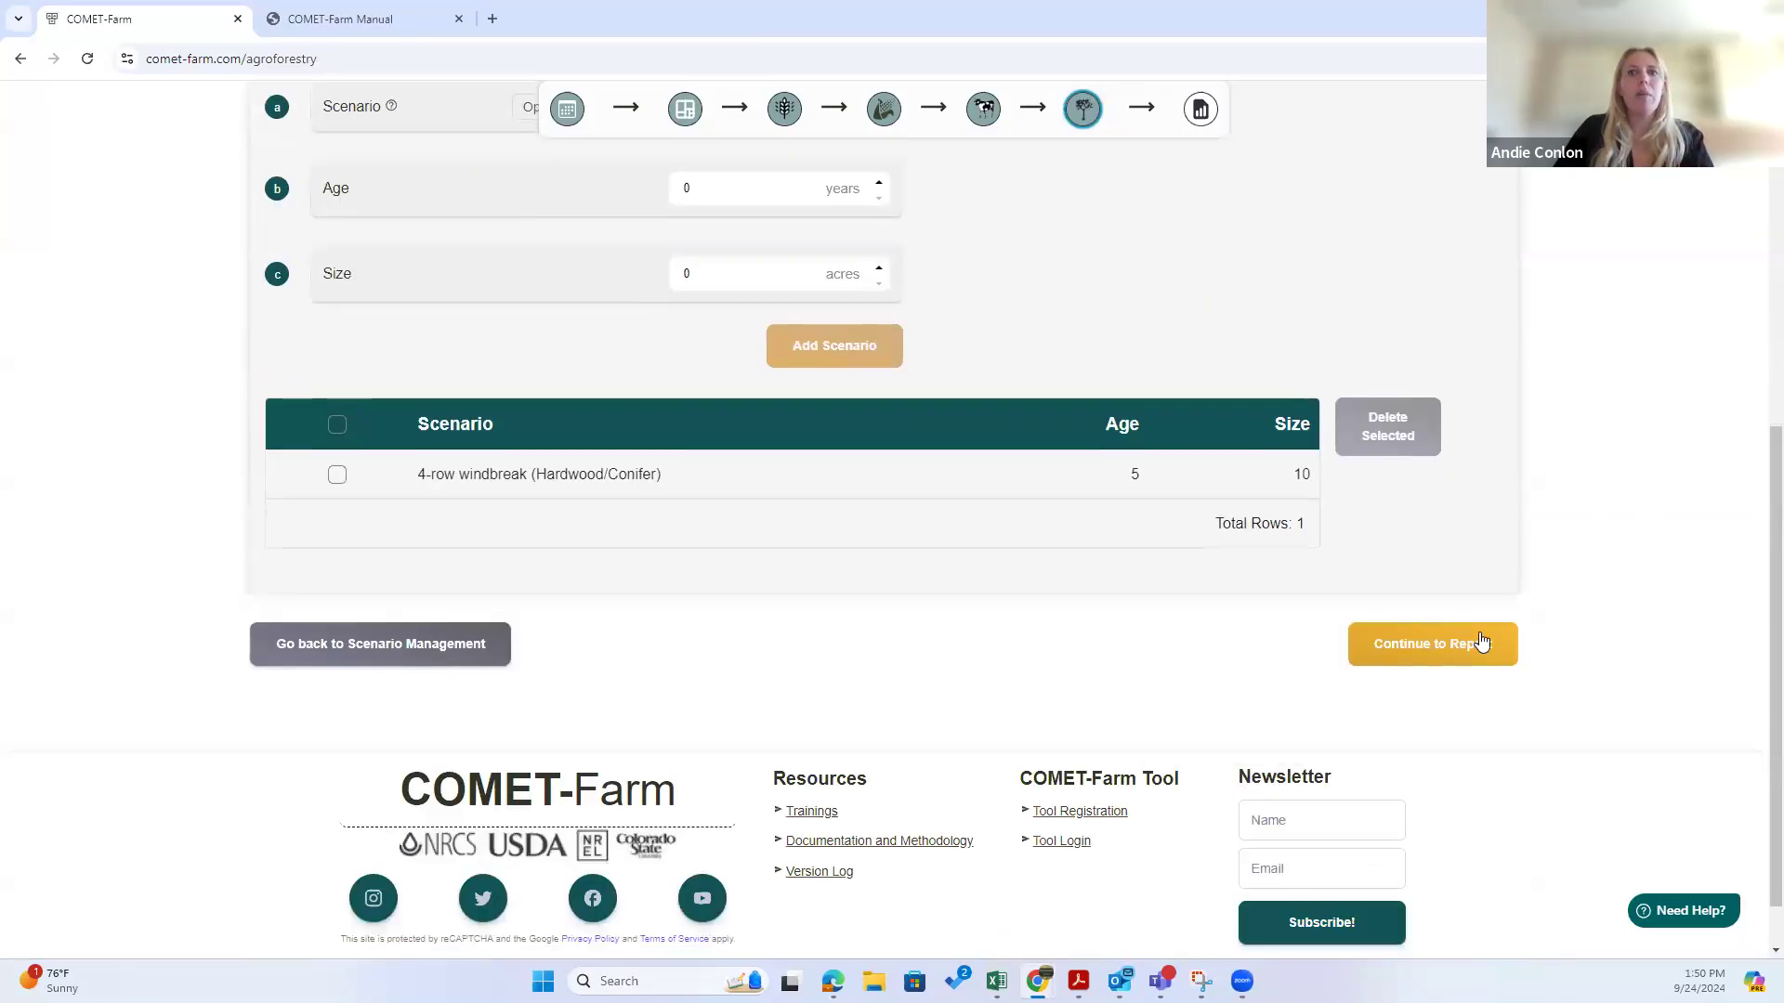
scroll(1231, 780, up, 2)
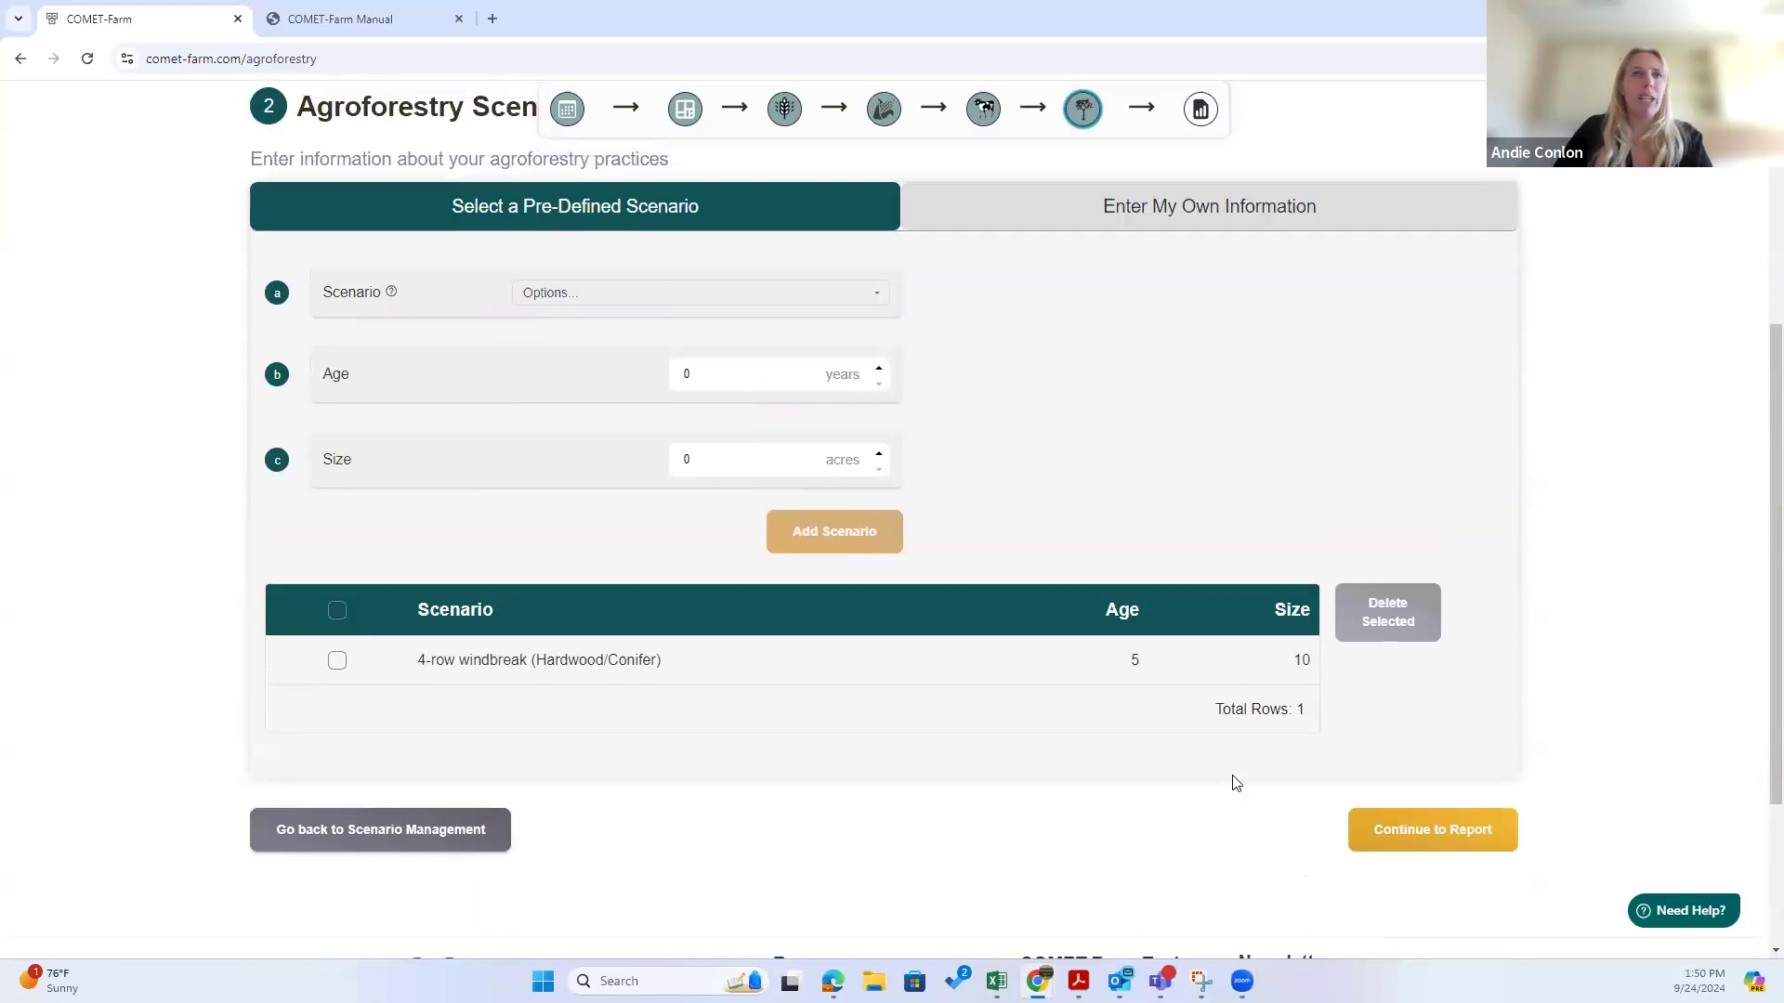
scroll(1238, 558, up, 5)
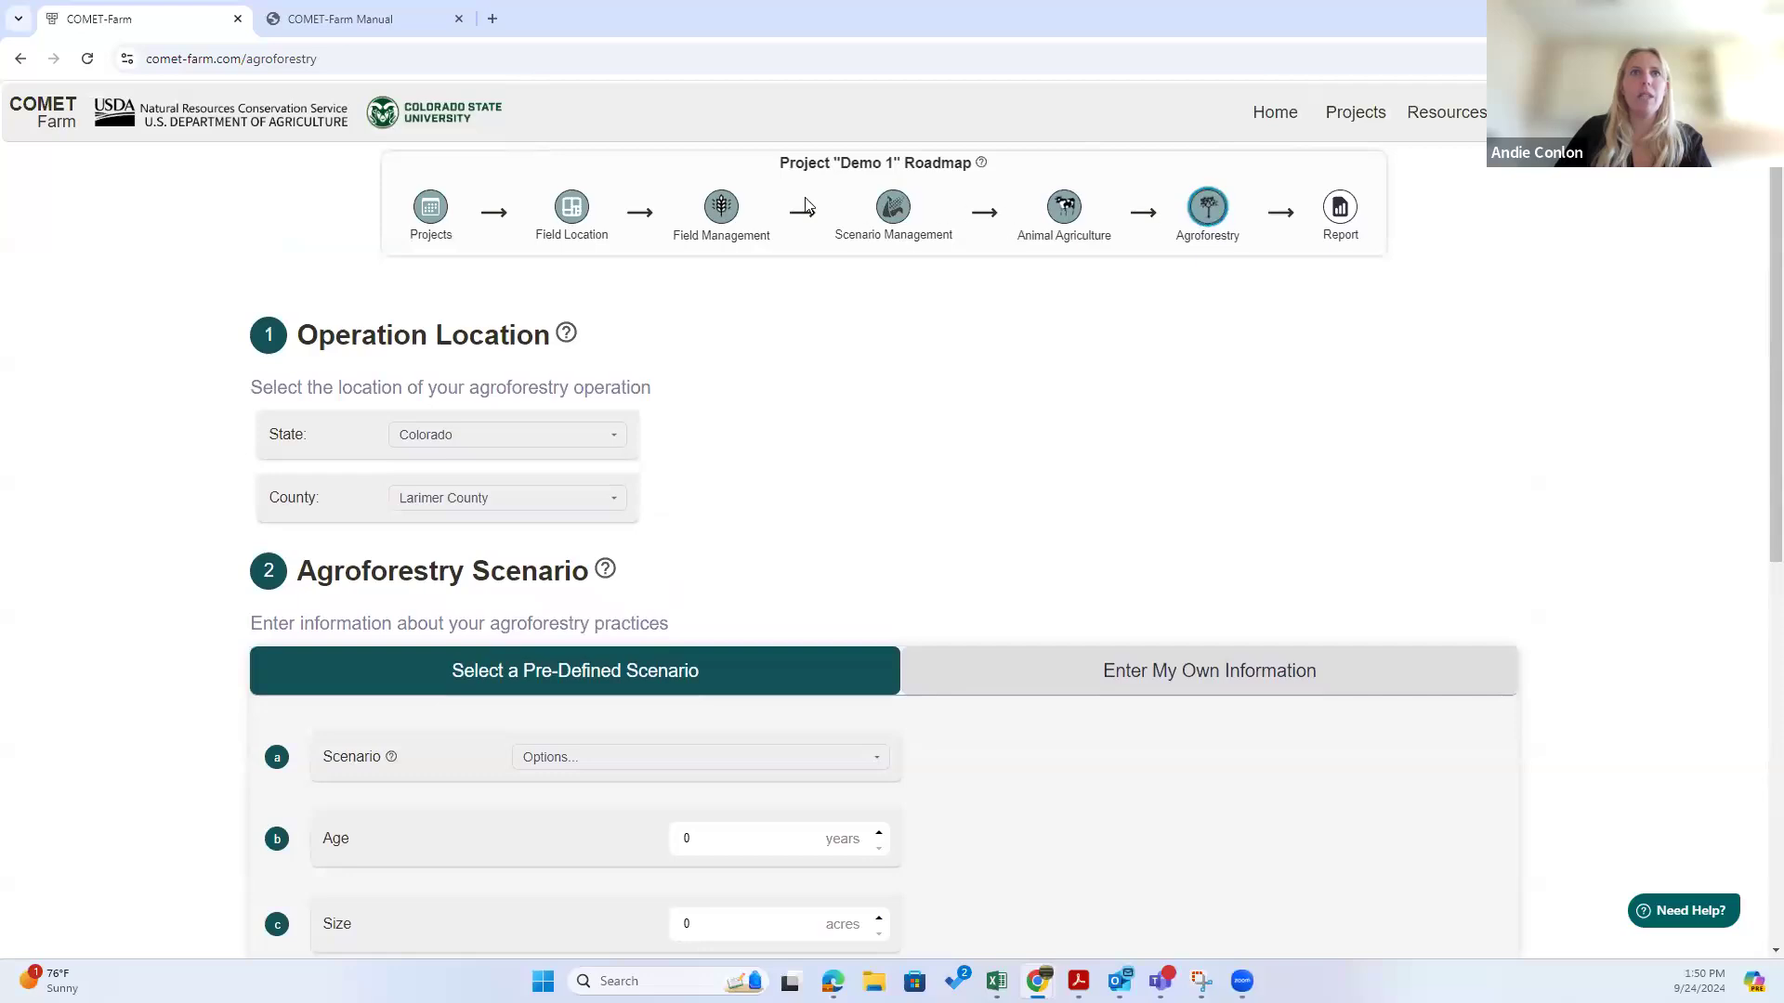
scroll(1621, 415, down, 2)
scroll(1624, 413, down, 3)
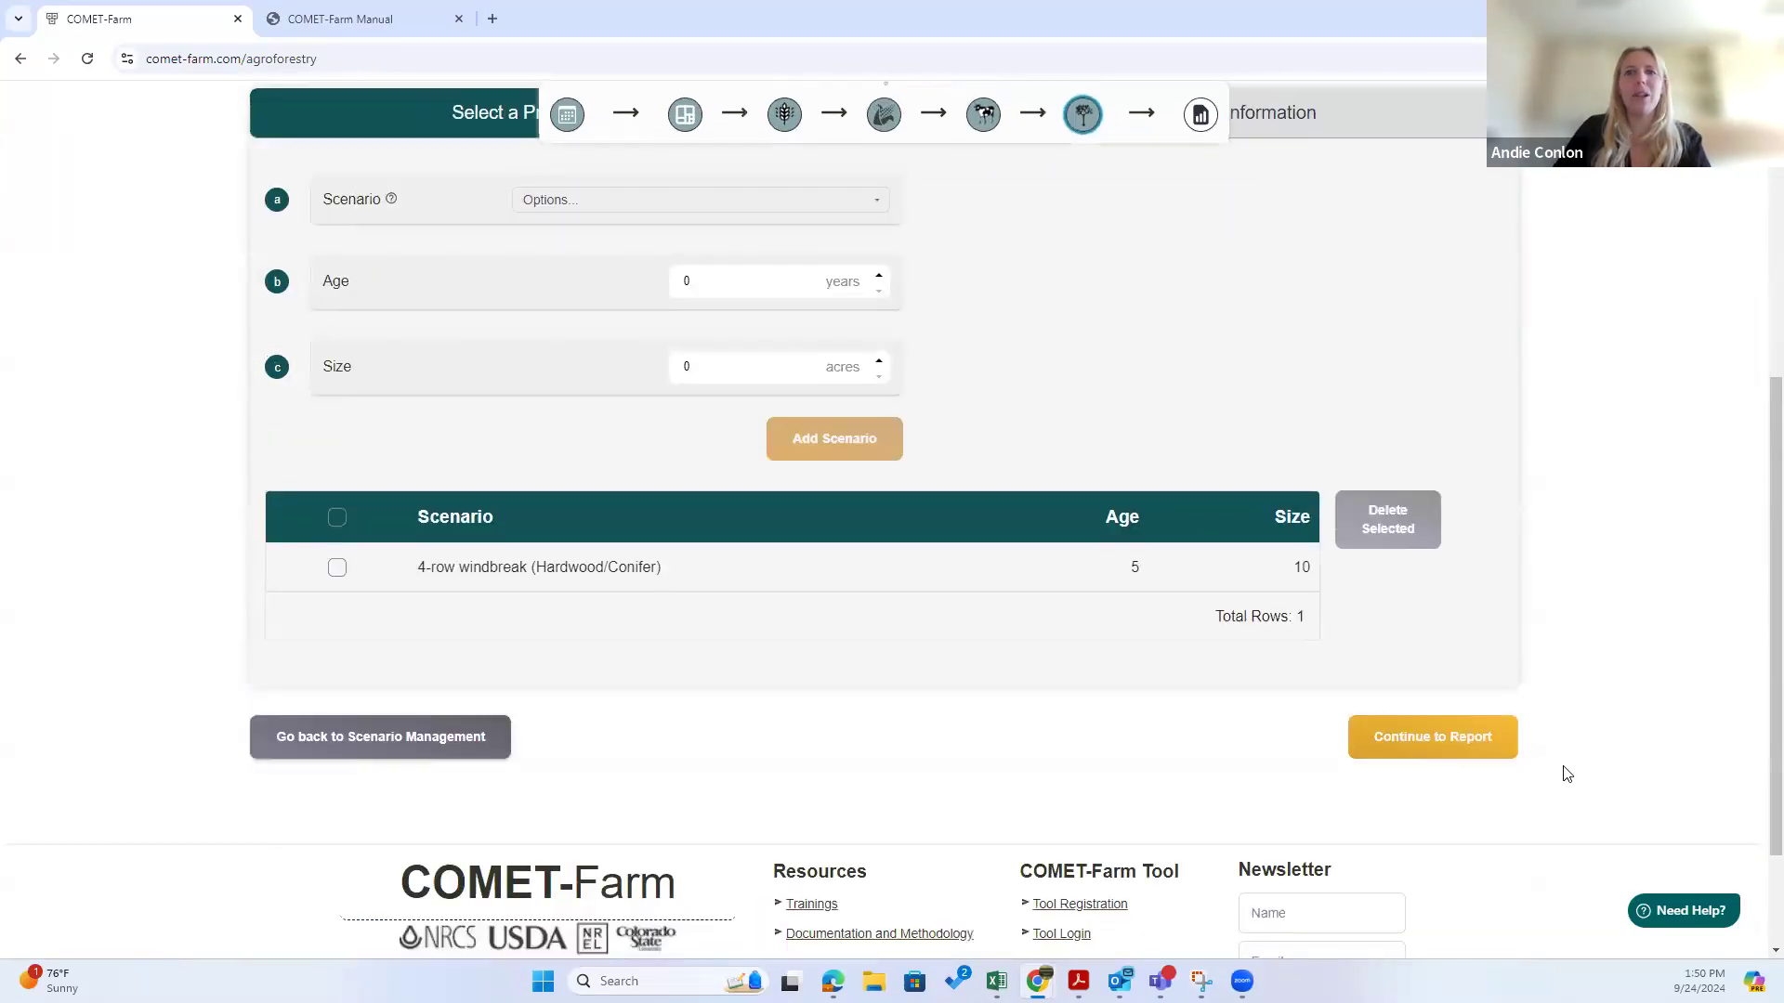
click(1435, 741)
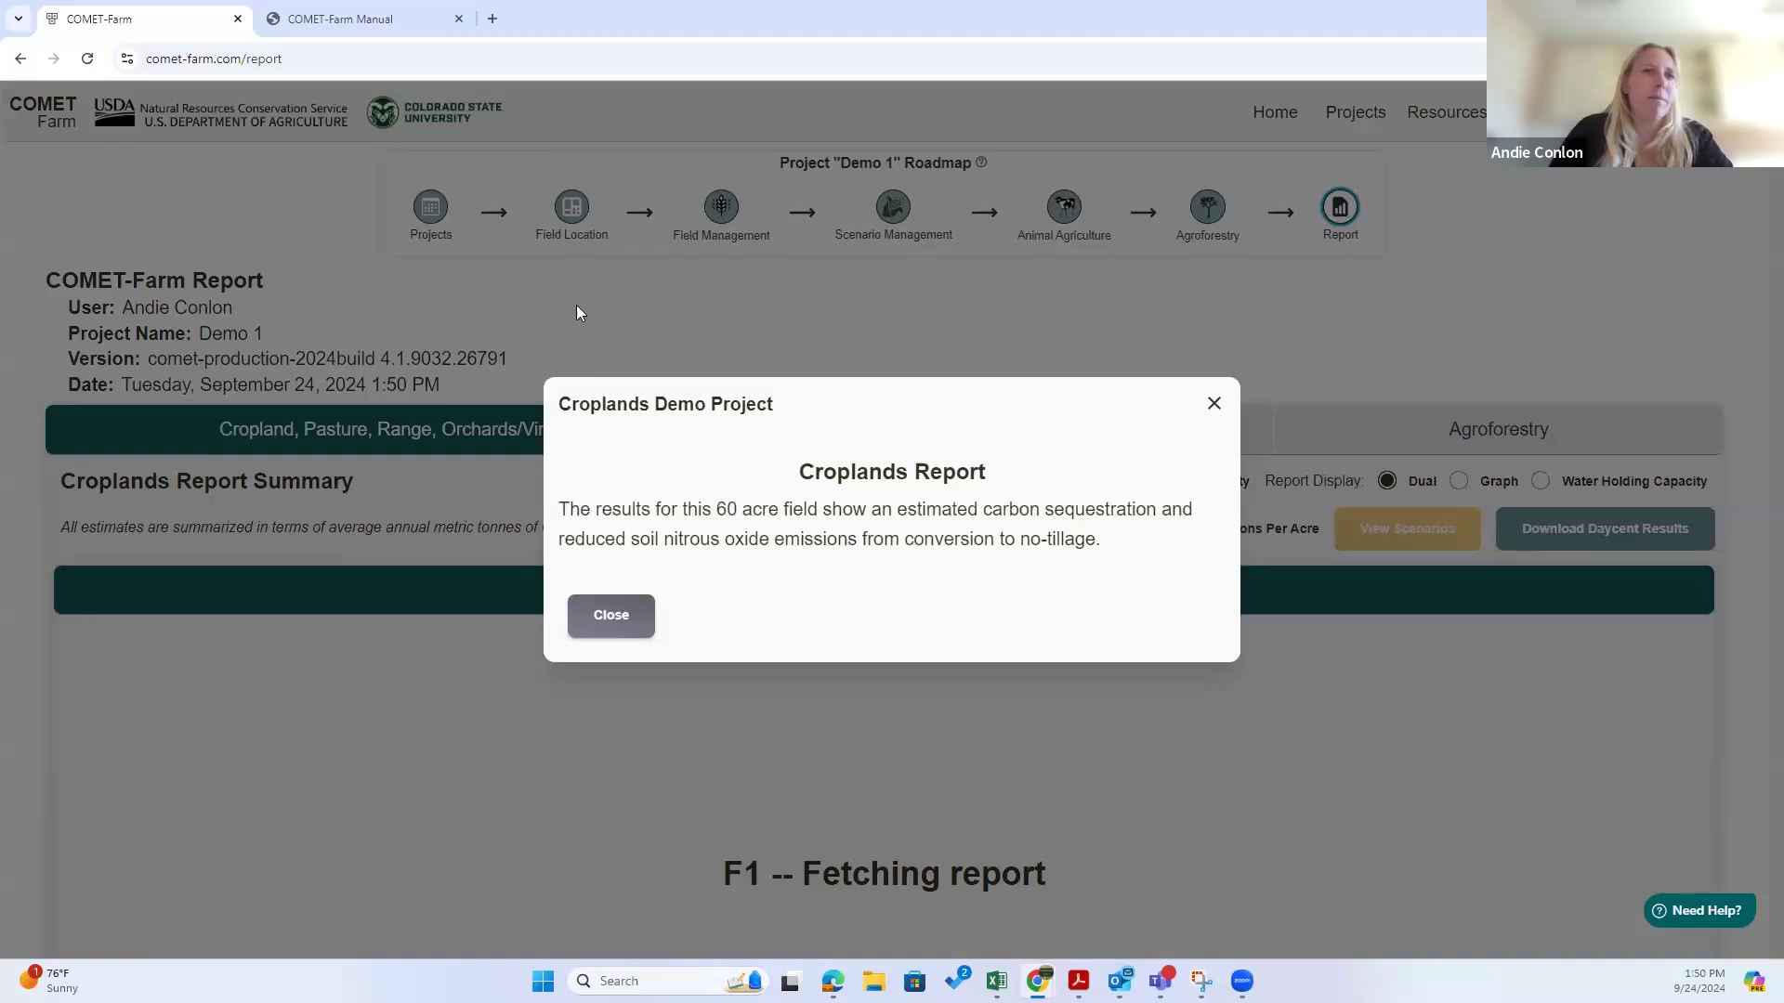
click(647, 608)
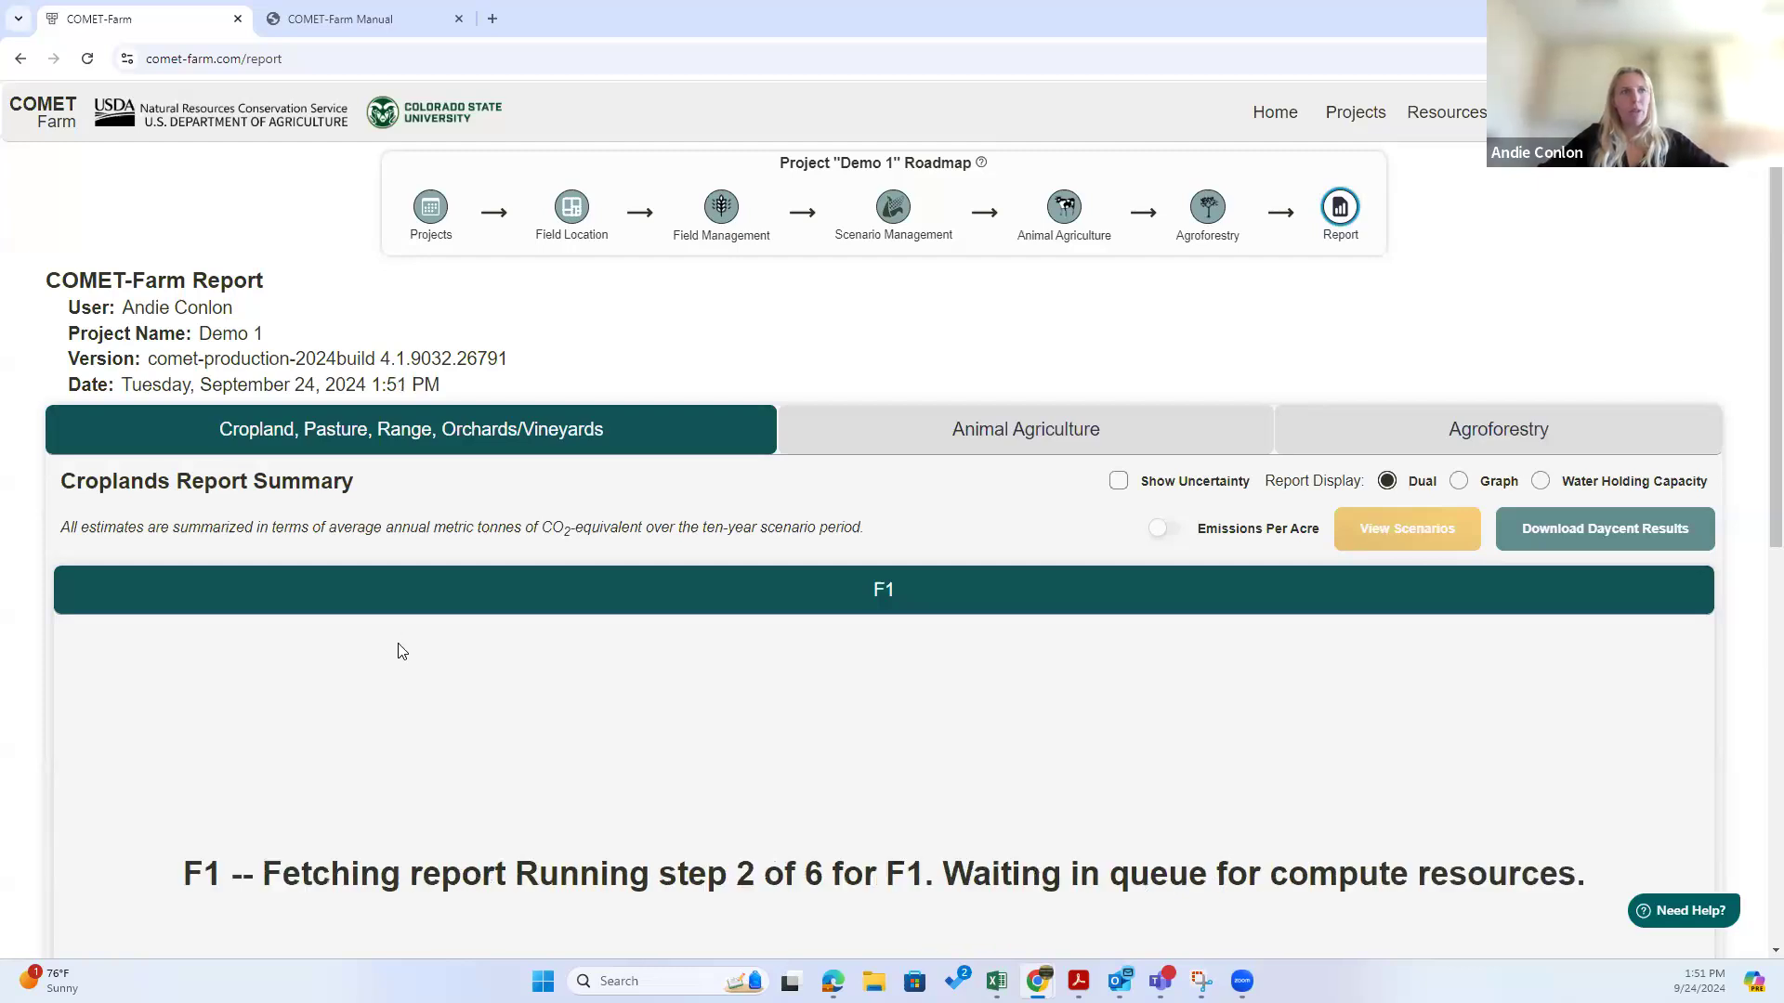
scroll(395, 650, down, 3)
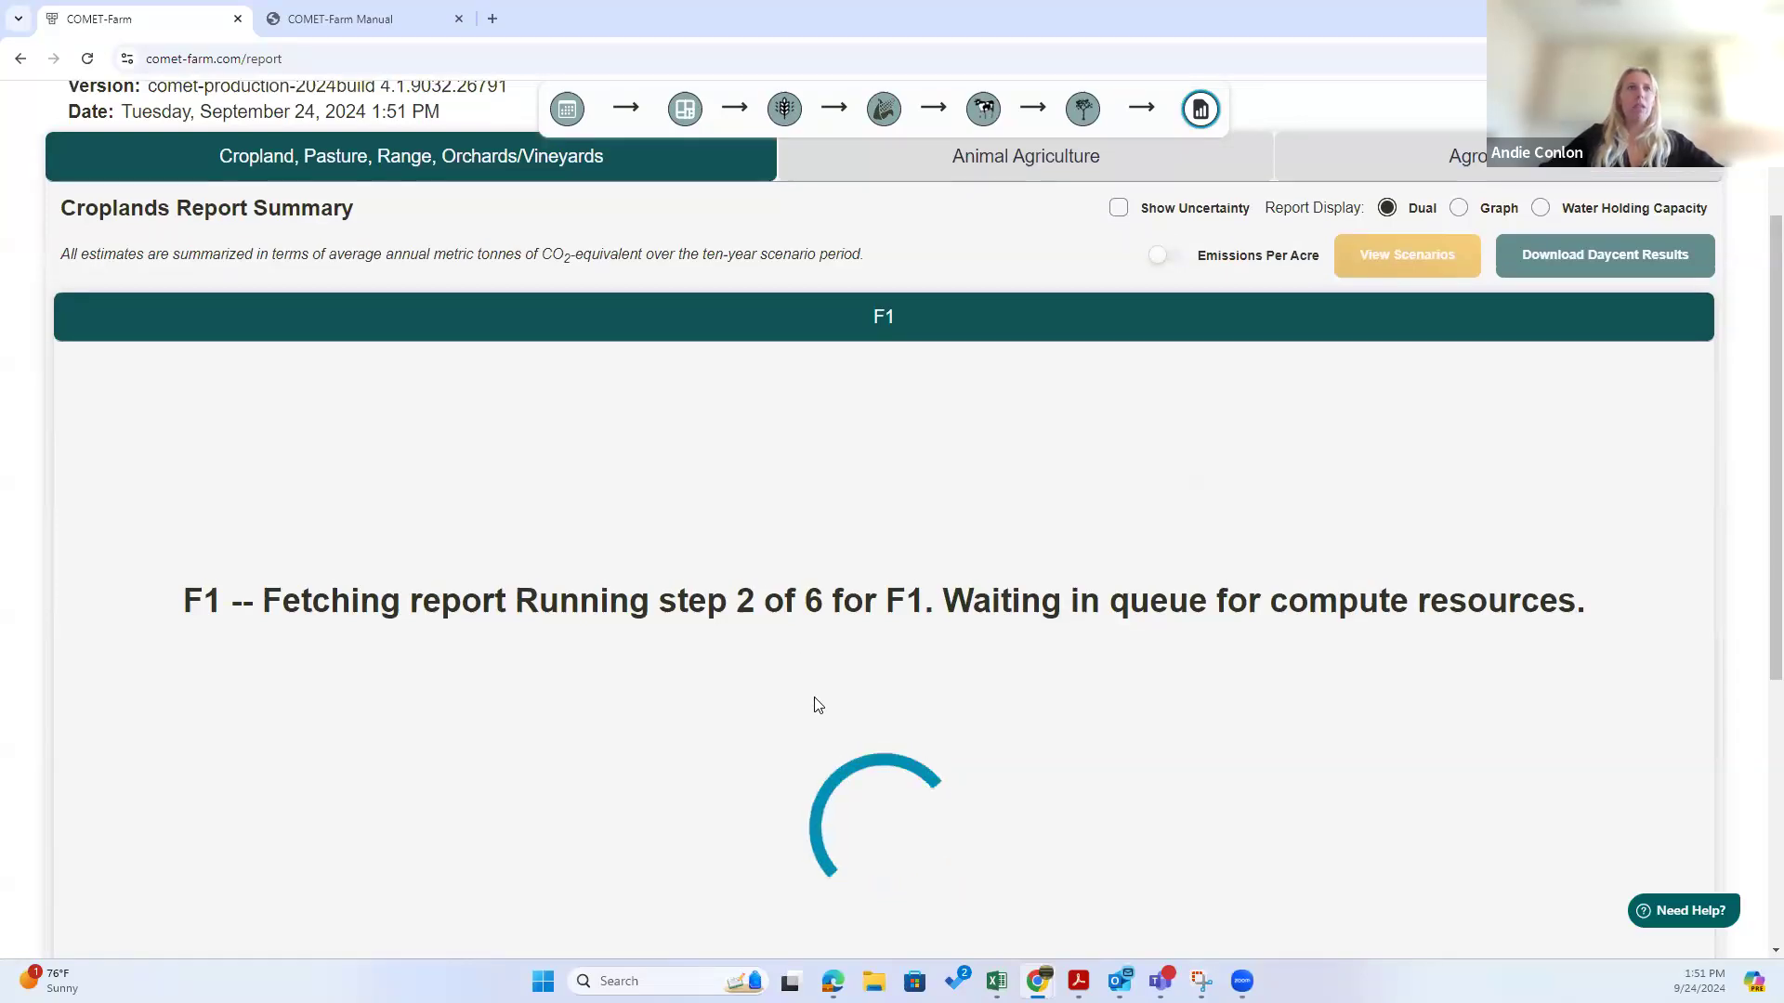
scroll(812, 700, up, 3)
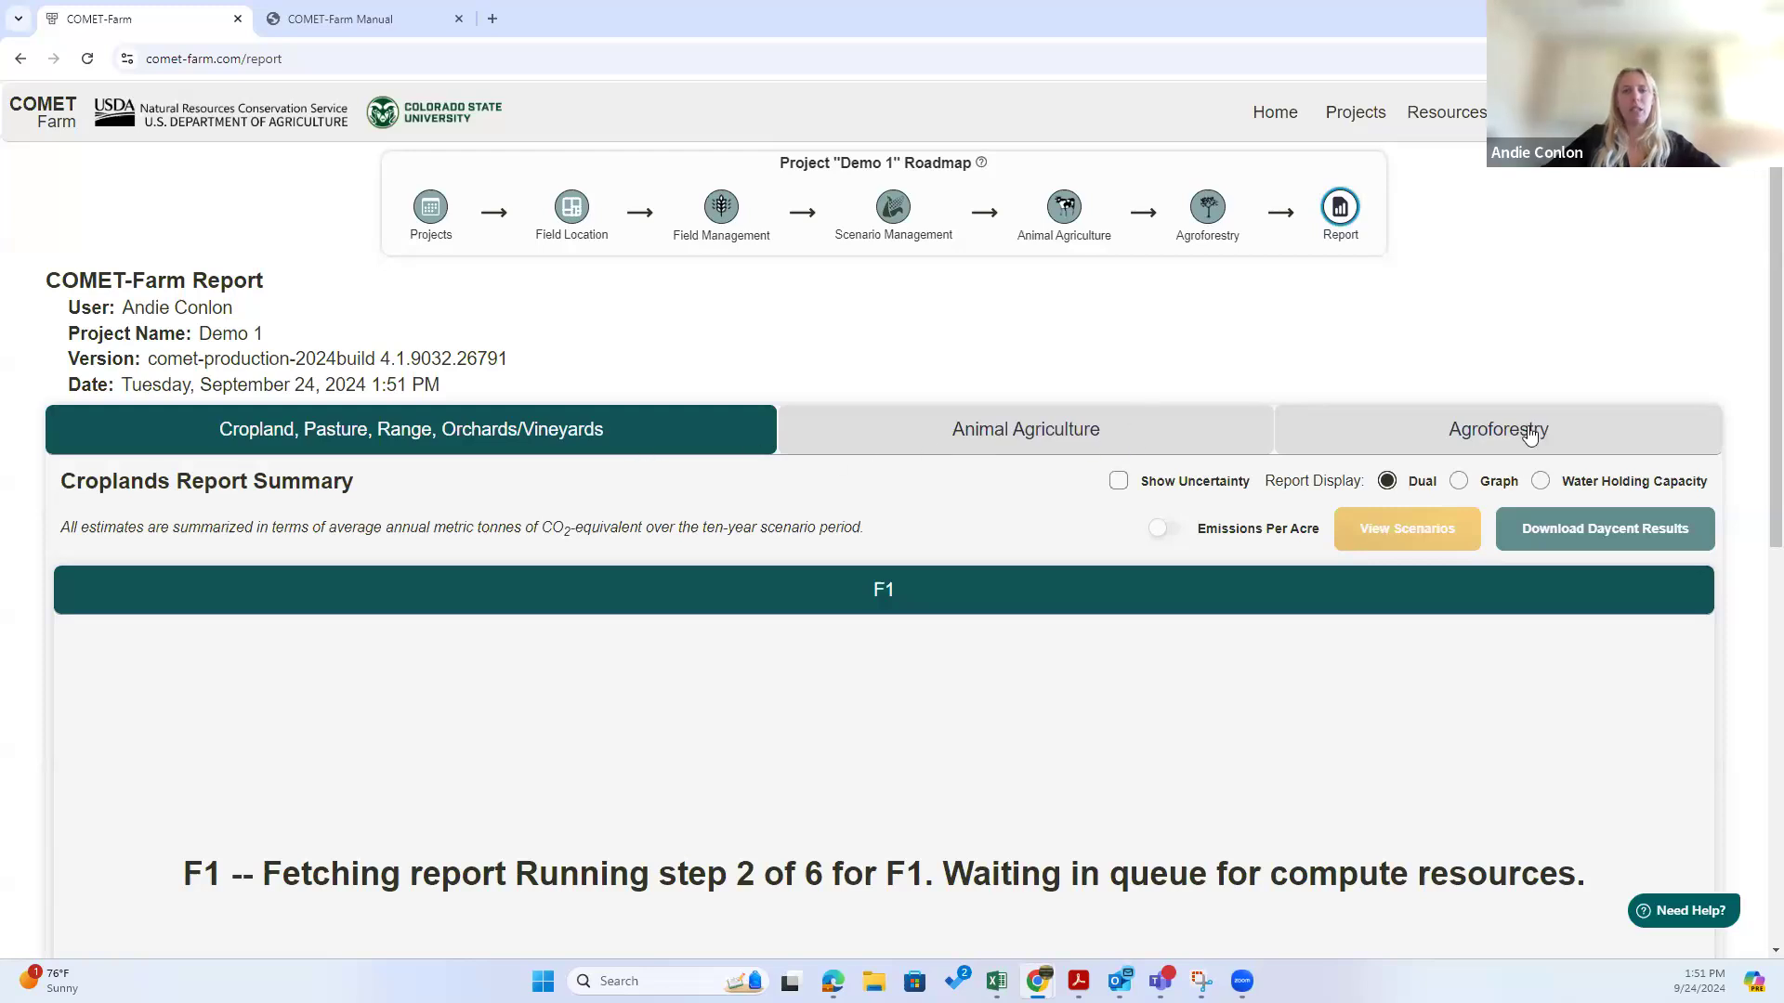
scroll(706, 696, down, 3)
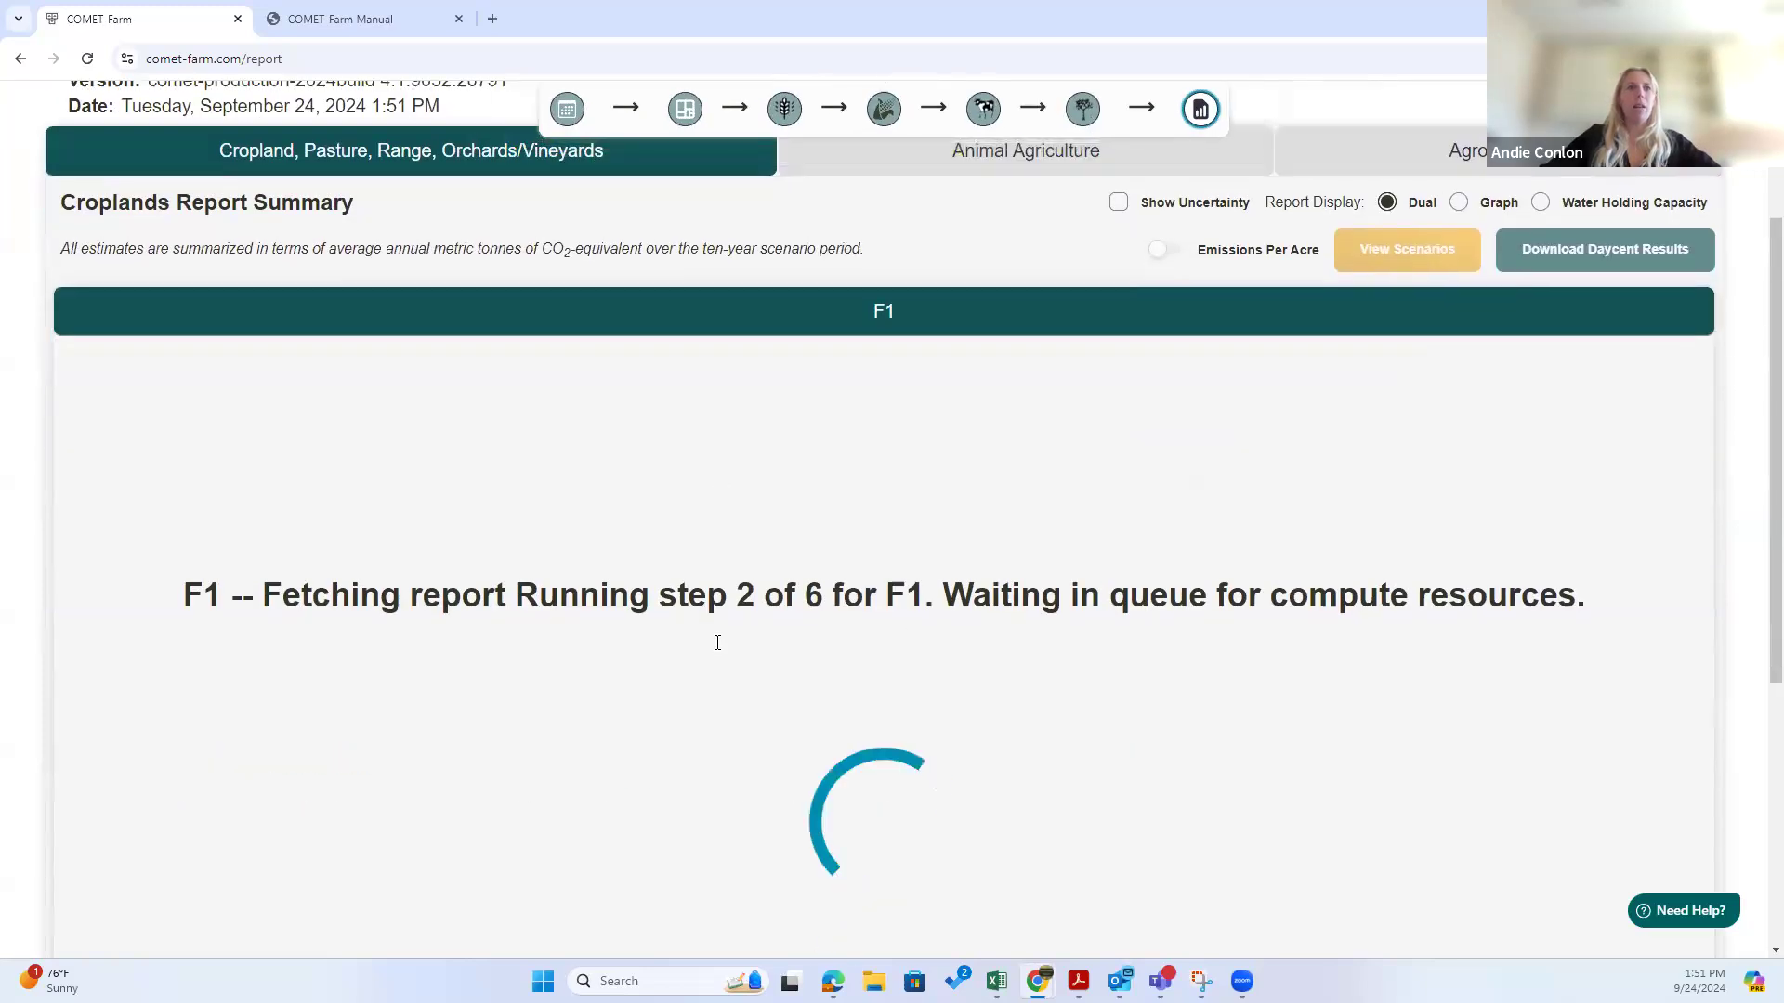
scroll(701, 661, up, 1)
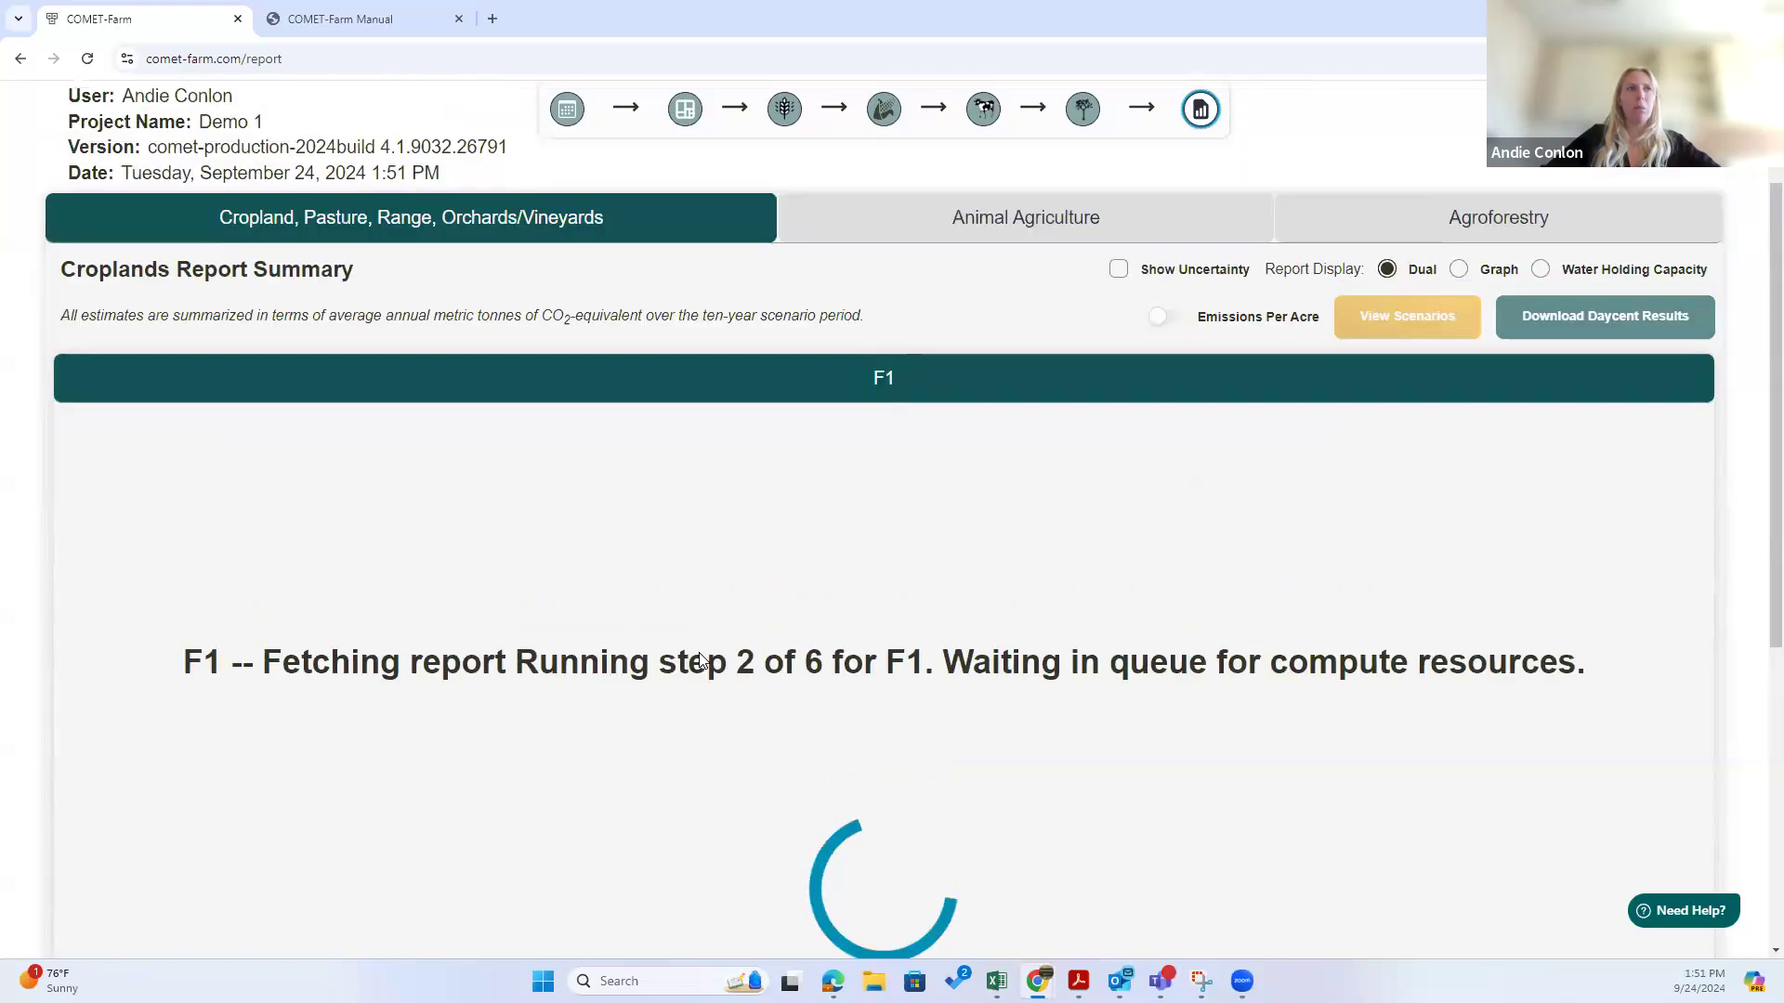
Step: Open the Animal Agriculture report and apply the Anerobic digester scenario for comparison with the baseline
scroll(701, 661, up, 3)
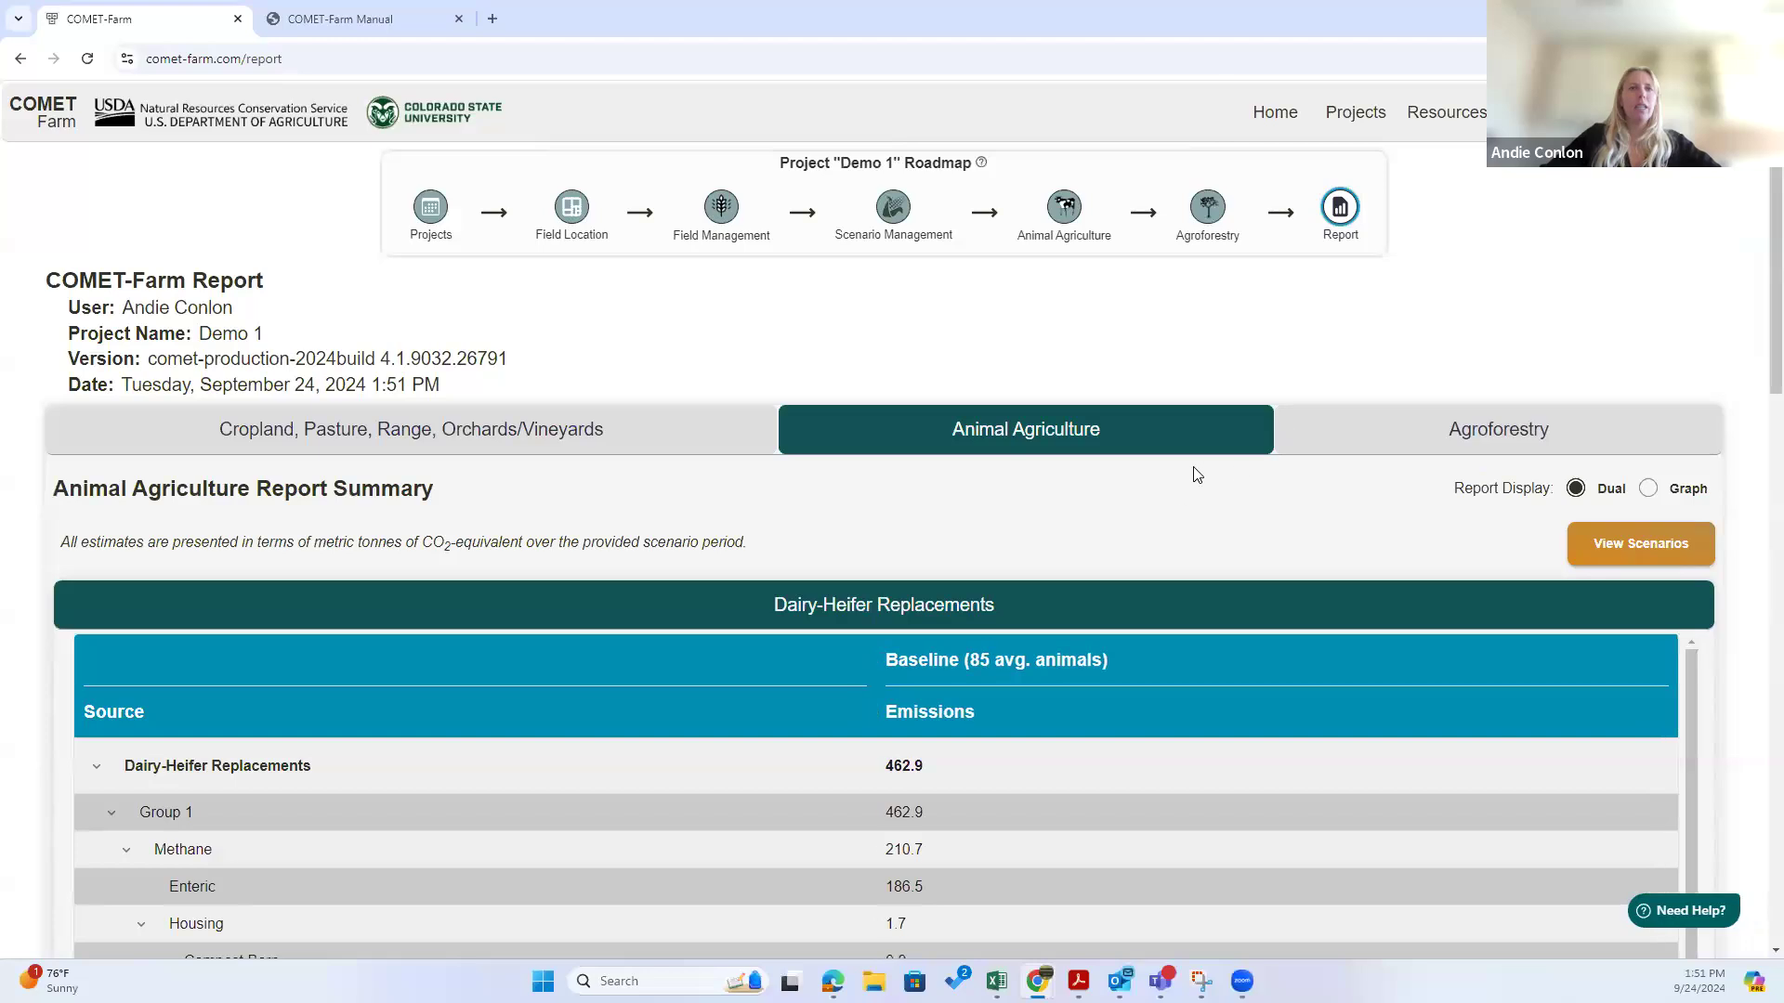
scroll(920, 543, down, 2)
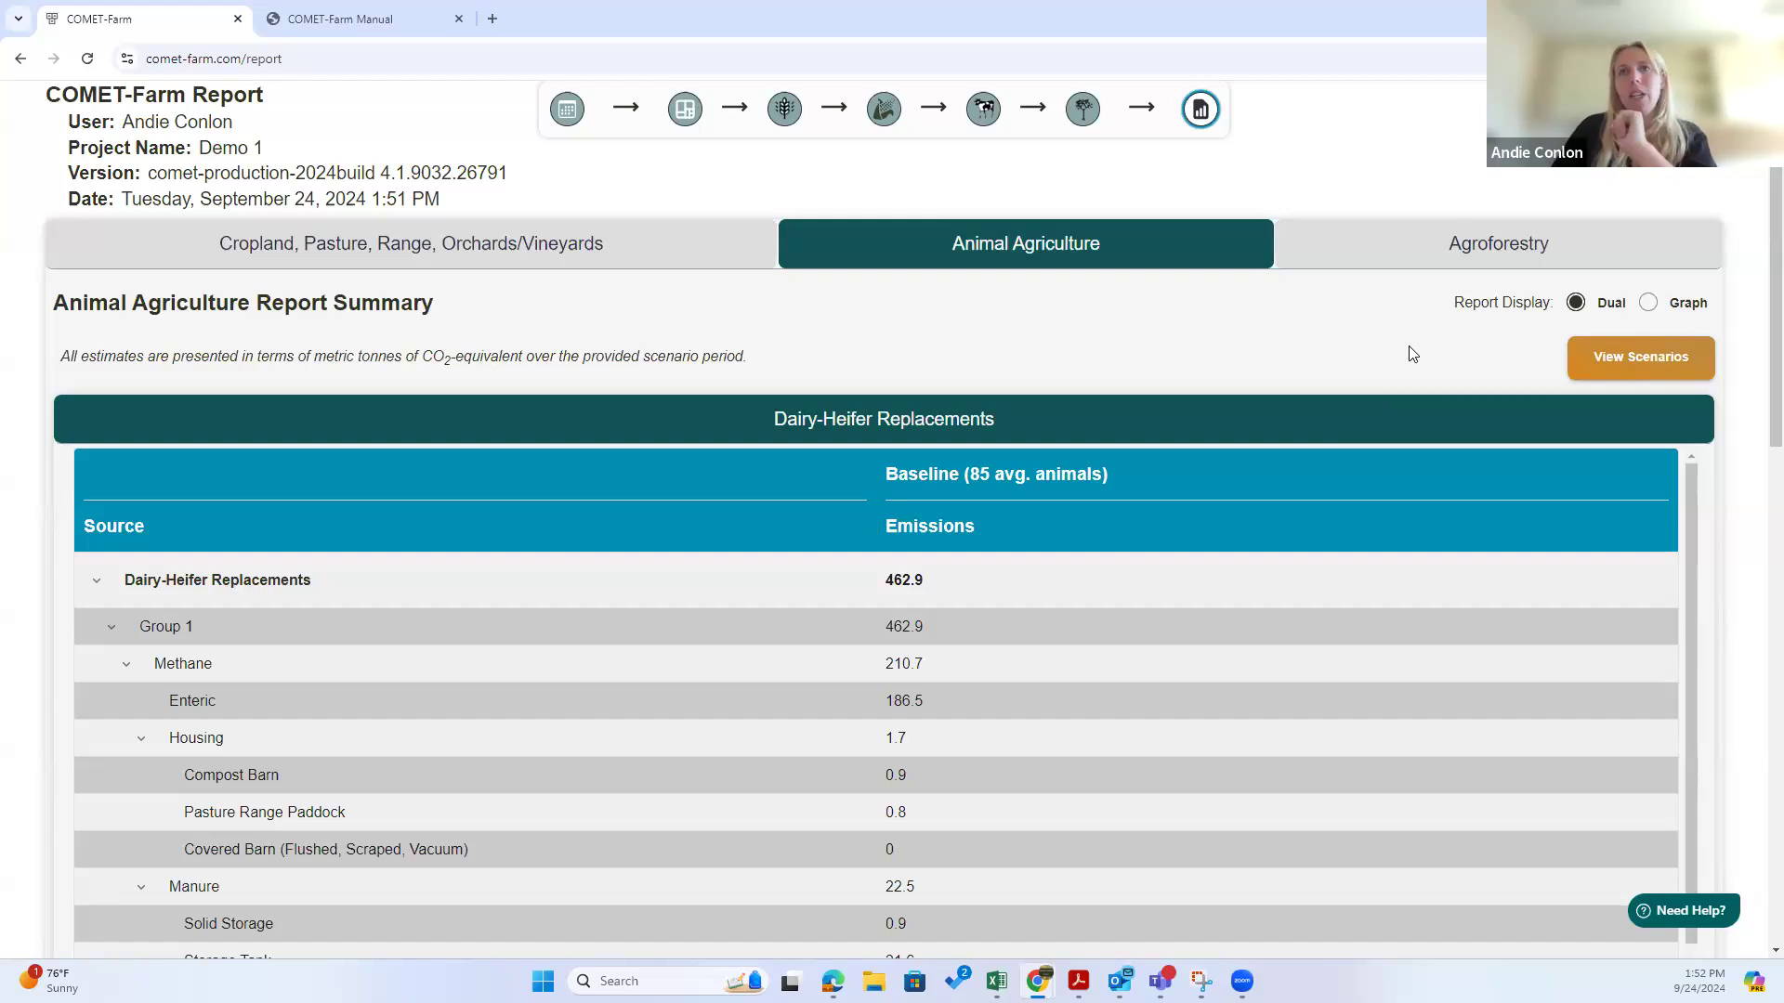
click(1648, 372)
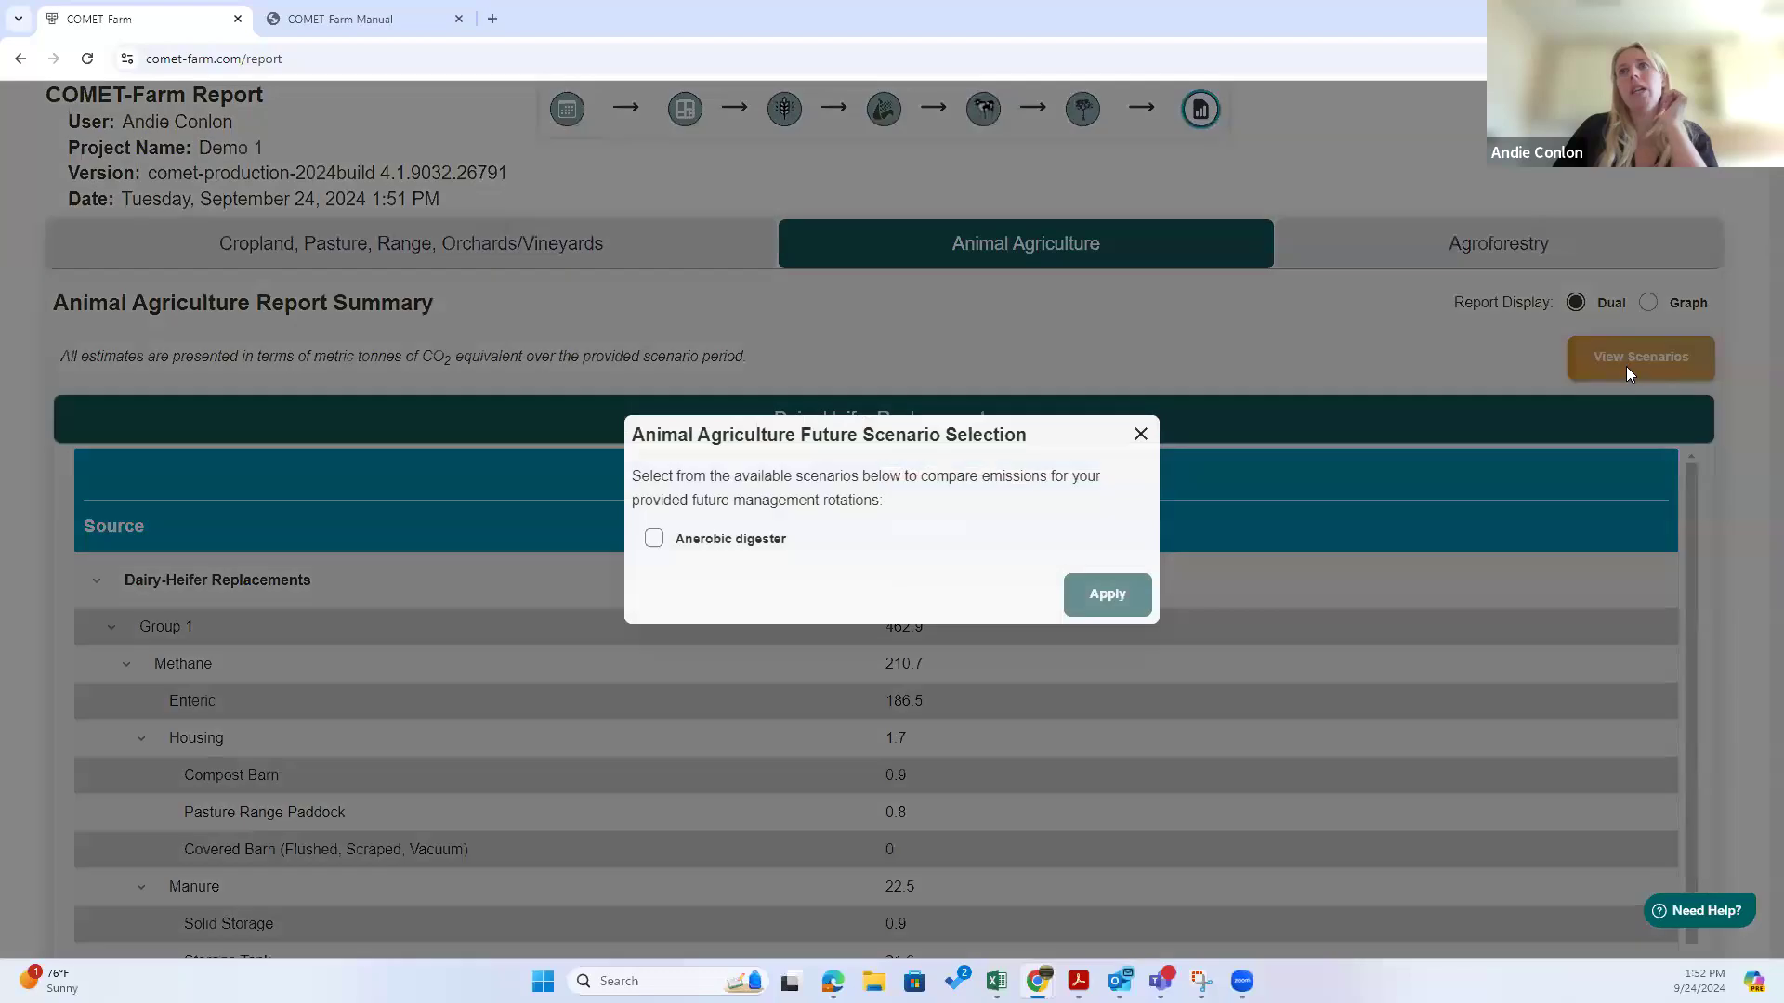
click(655, 546)
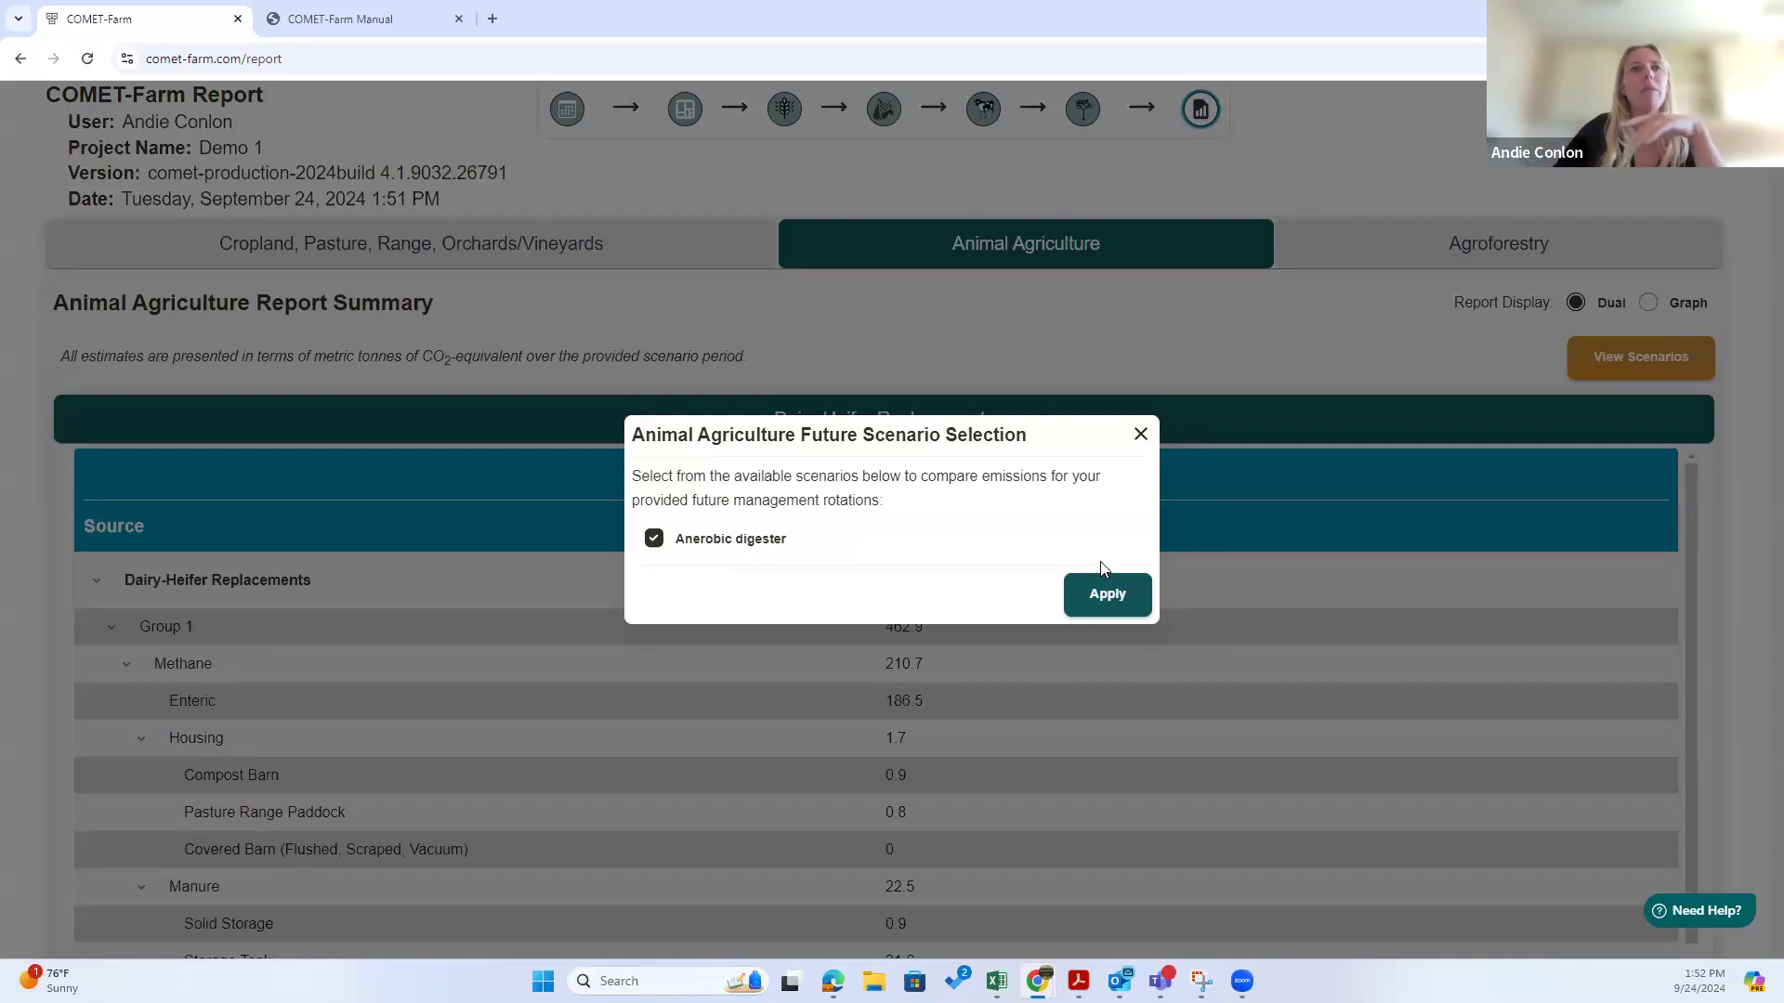
click(1115, 596)
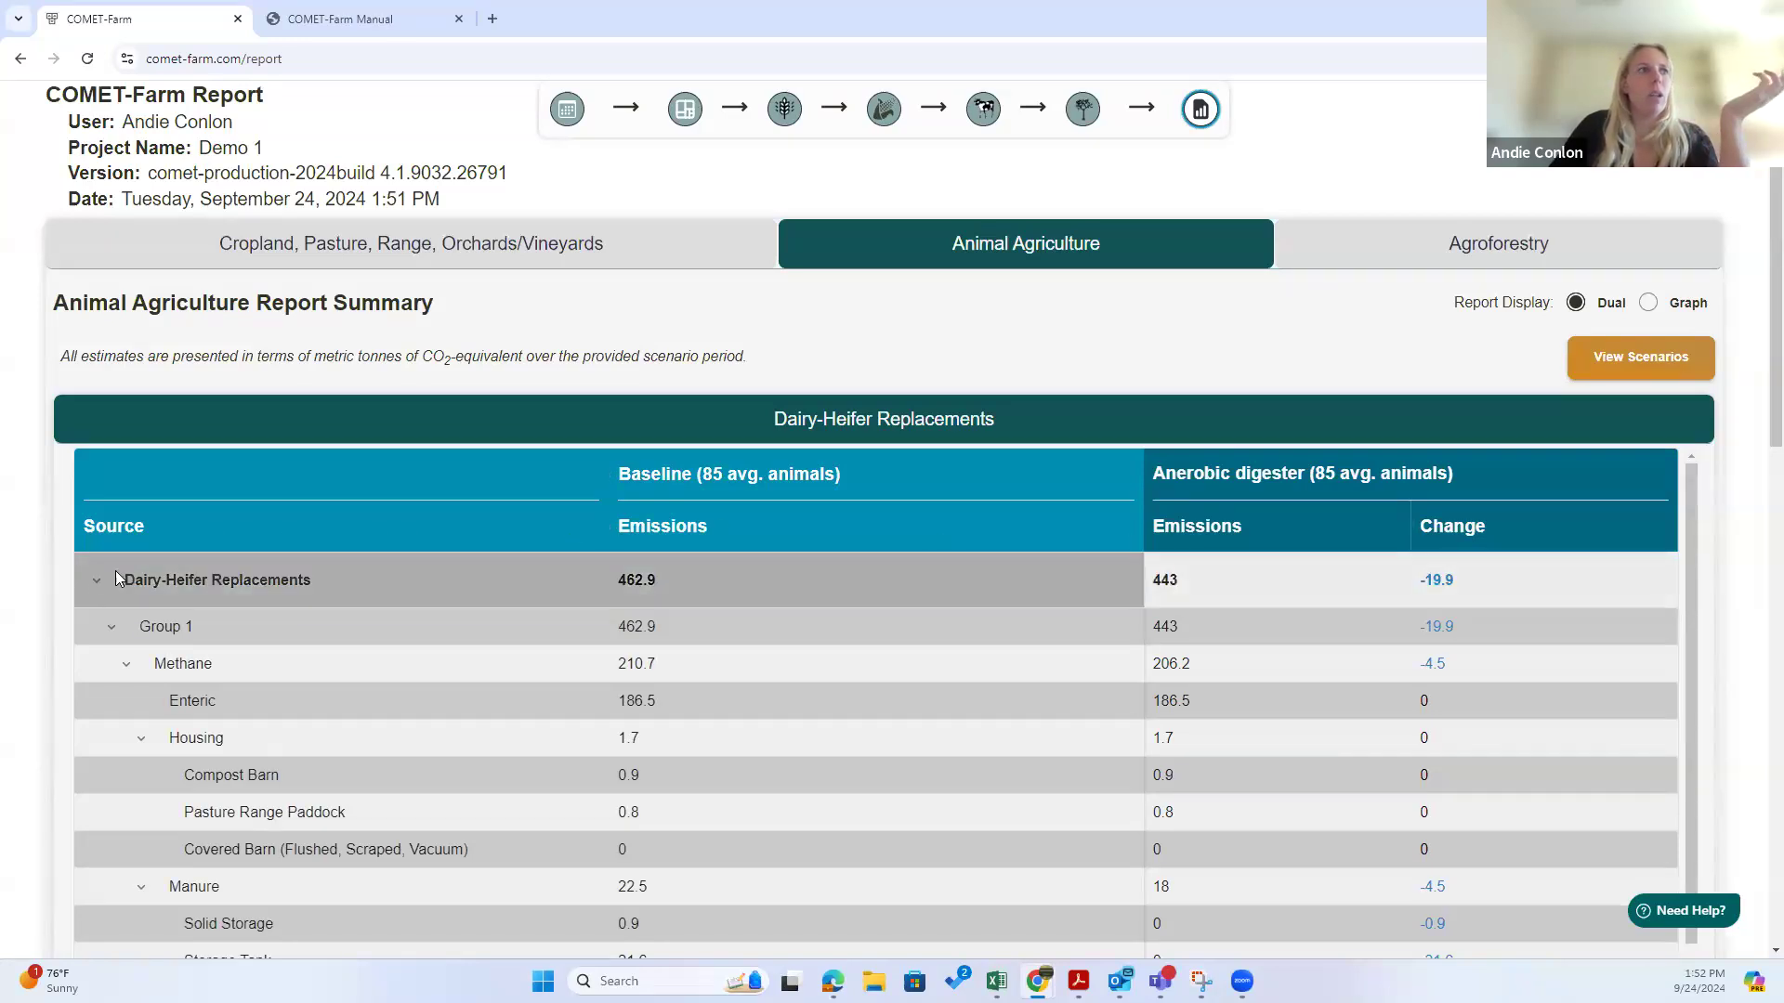
Step: Review the Dairy-Heifer Replacements emissions by source, collapse the category to its summary row and expand it again
scroll(186, 655, down, 4)
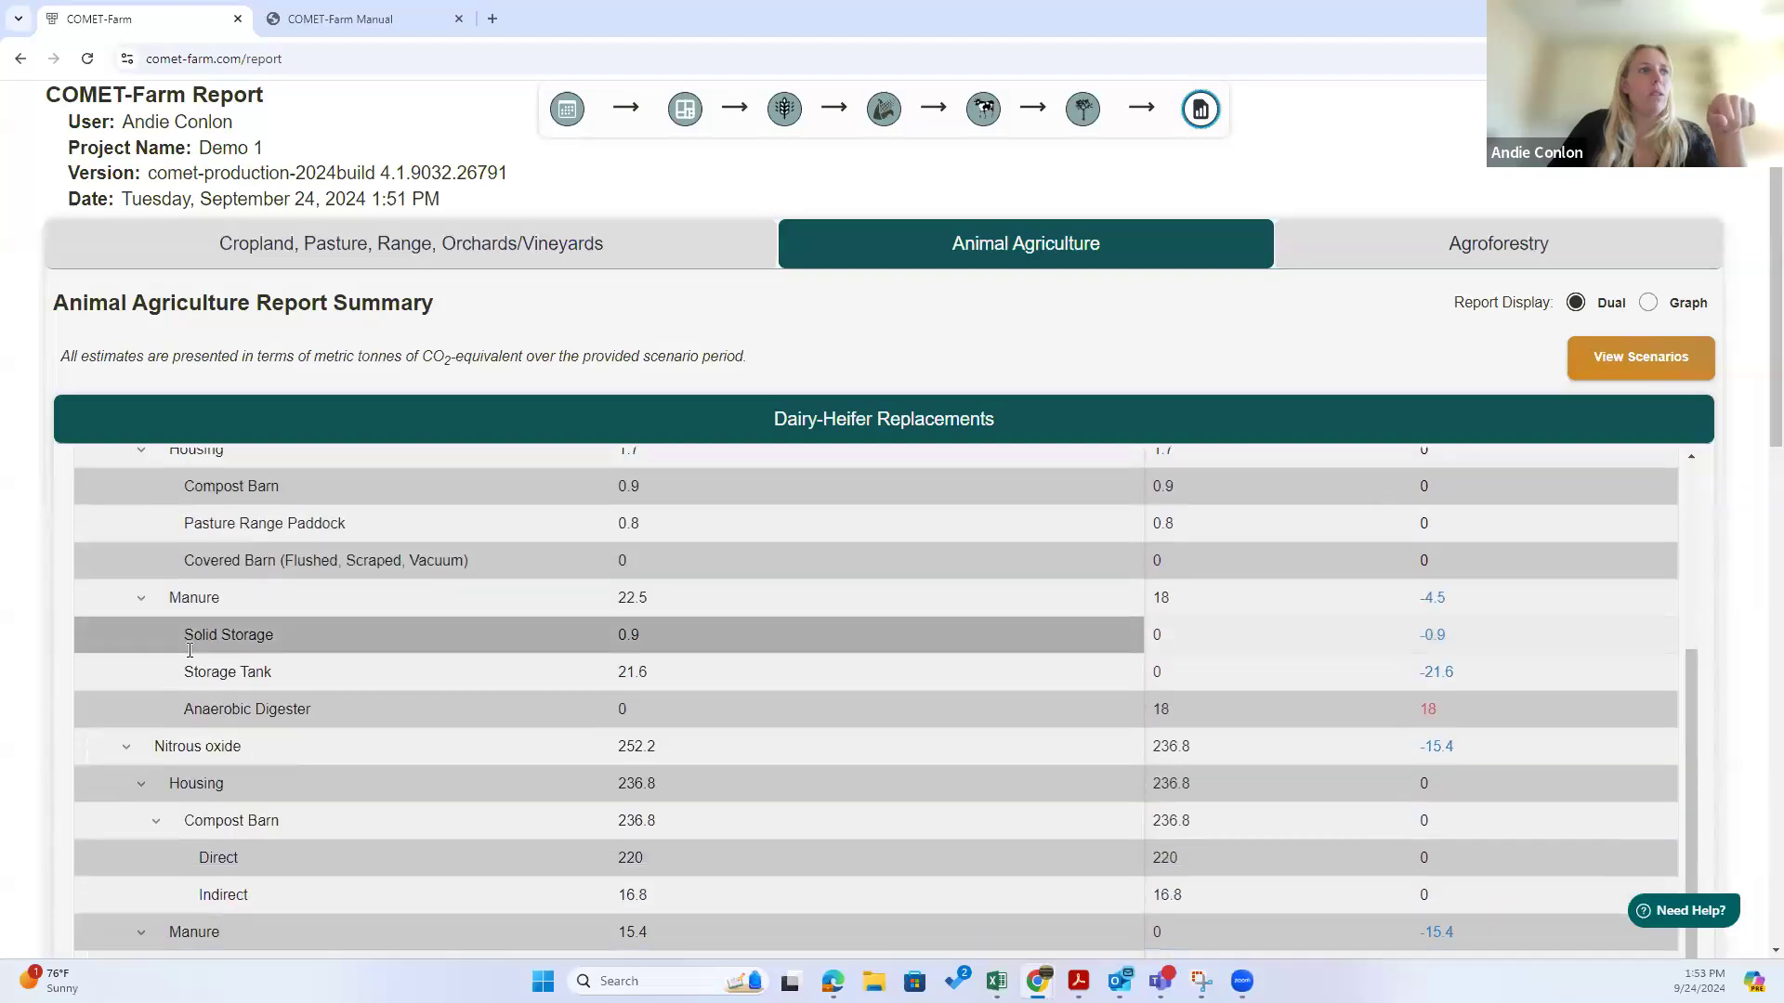
scroll(250, 795, down, 5)
scroll(252, 756, up, 10)
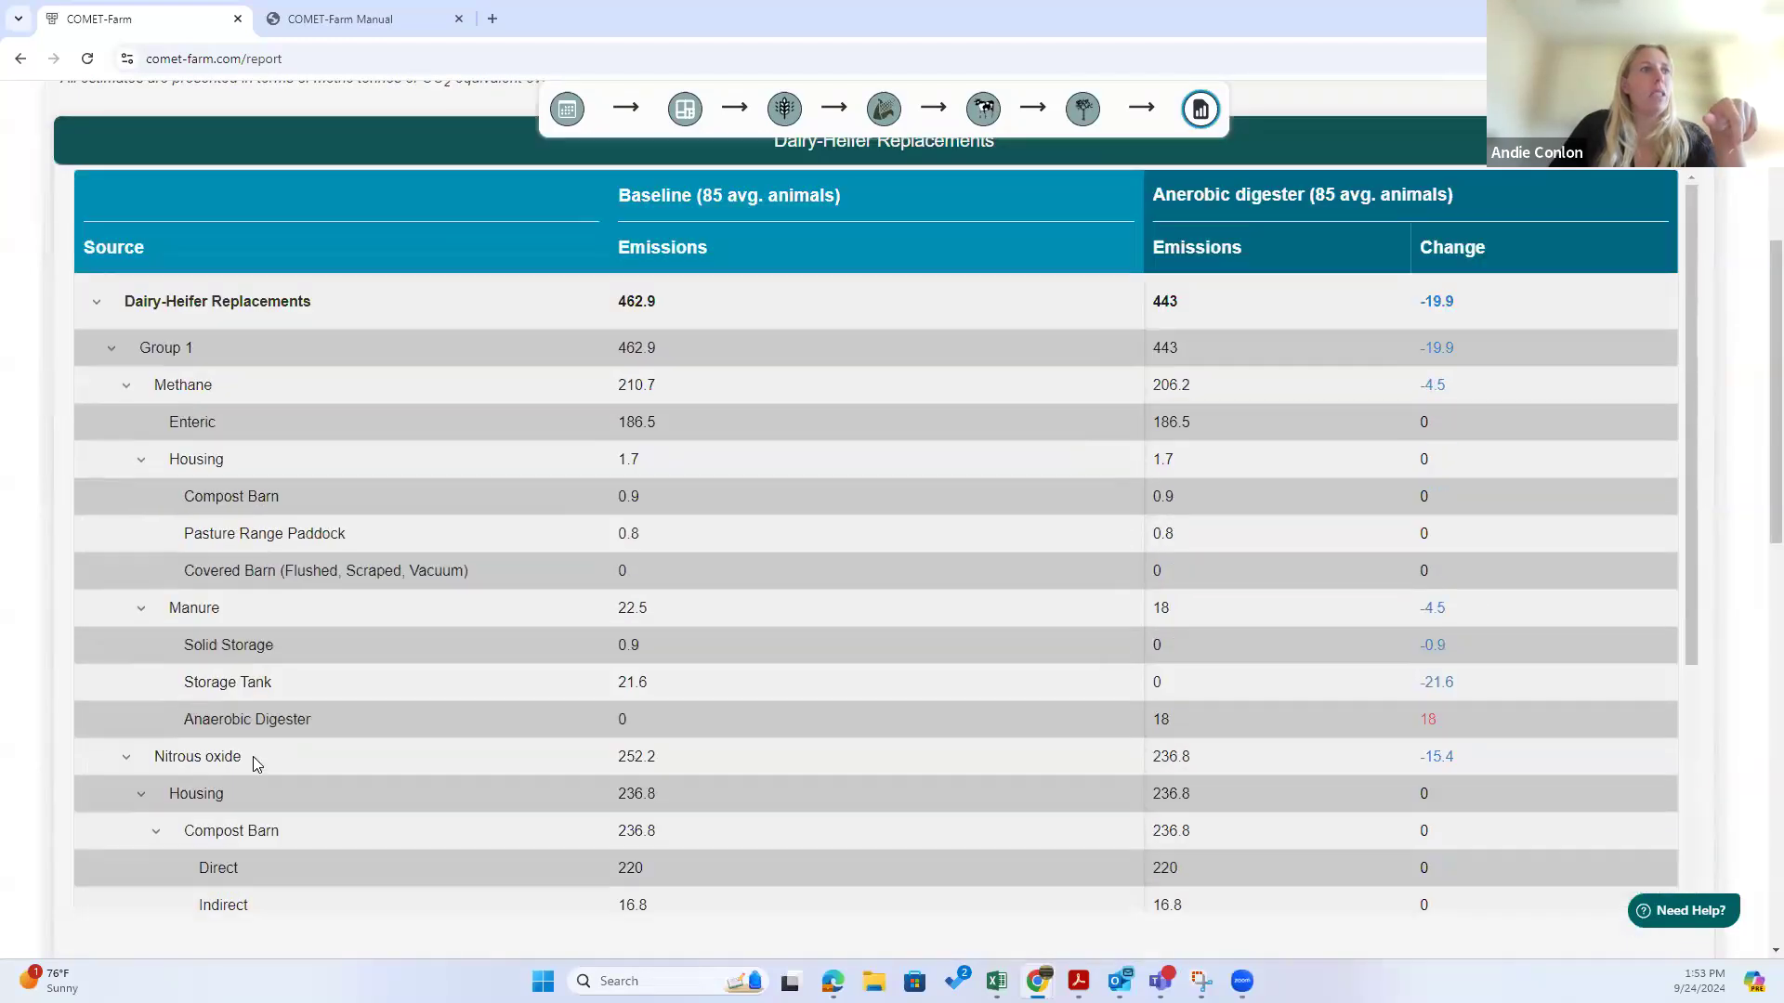
click(95, 303)
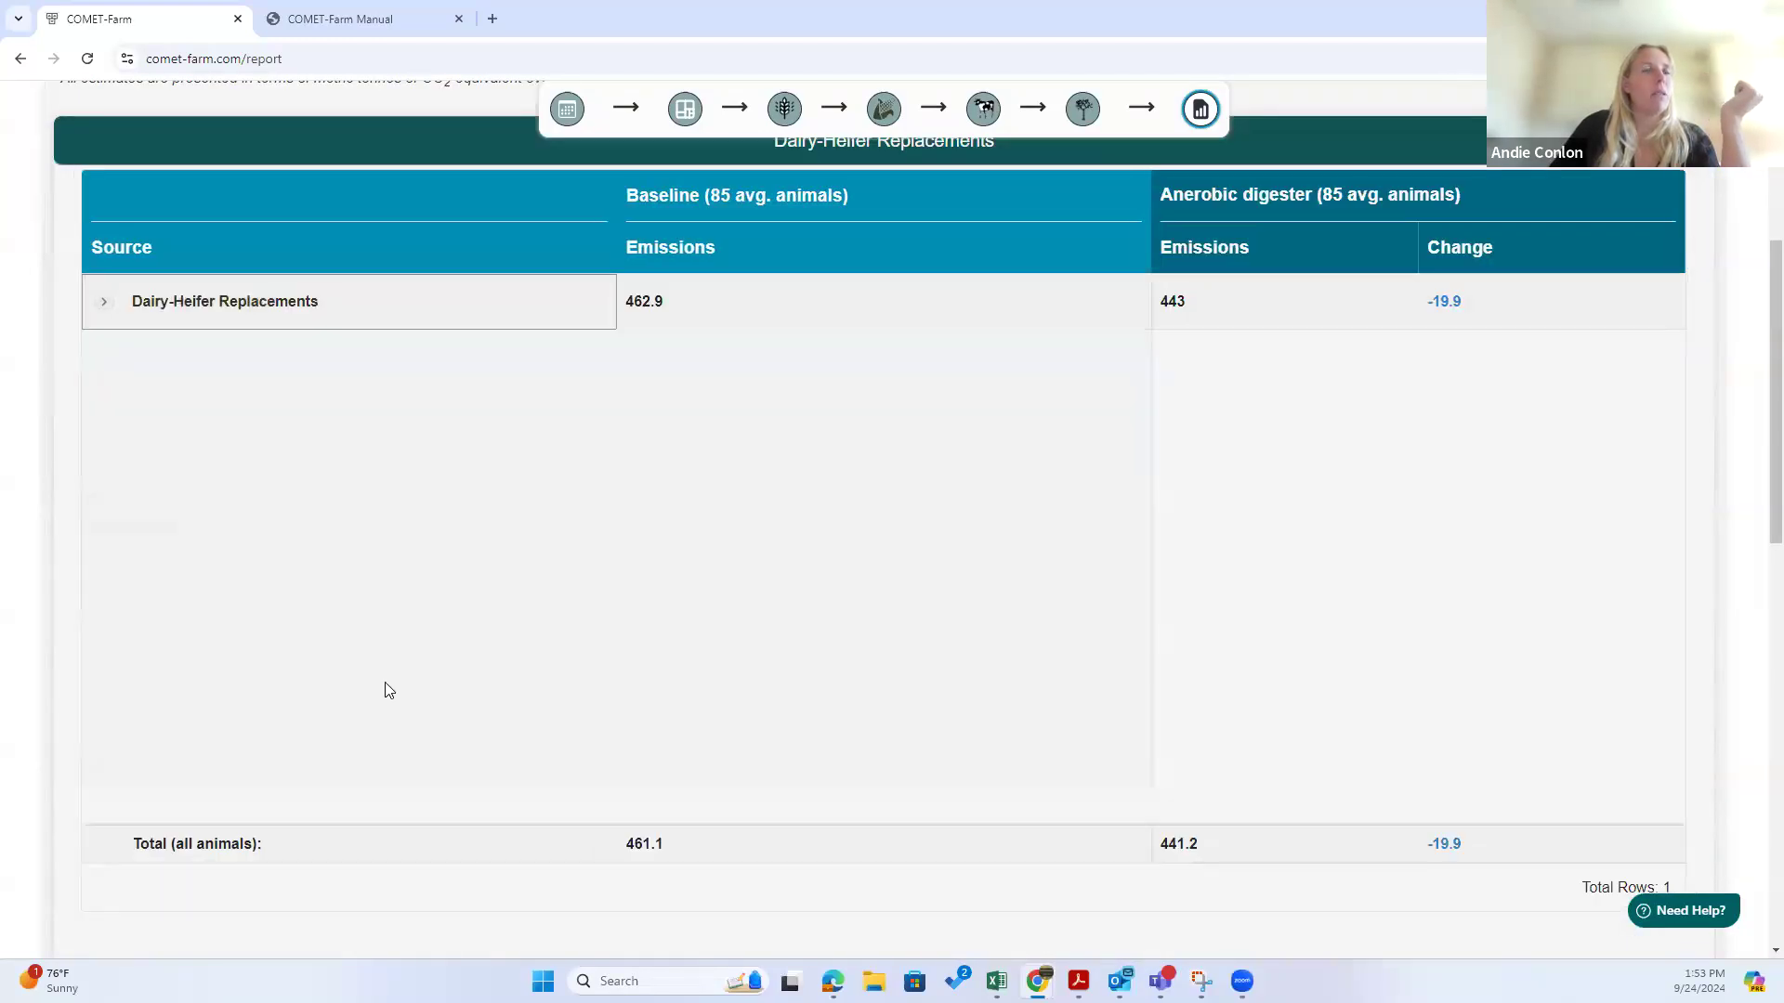
scroll(403, 722, up, 3)
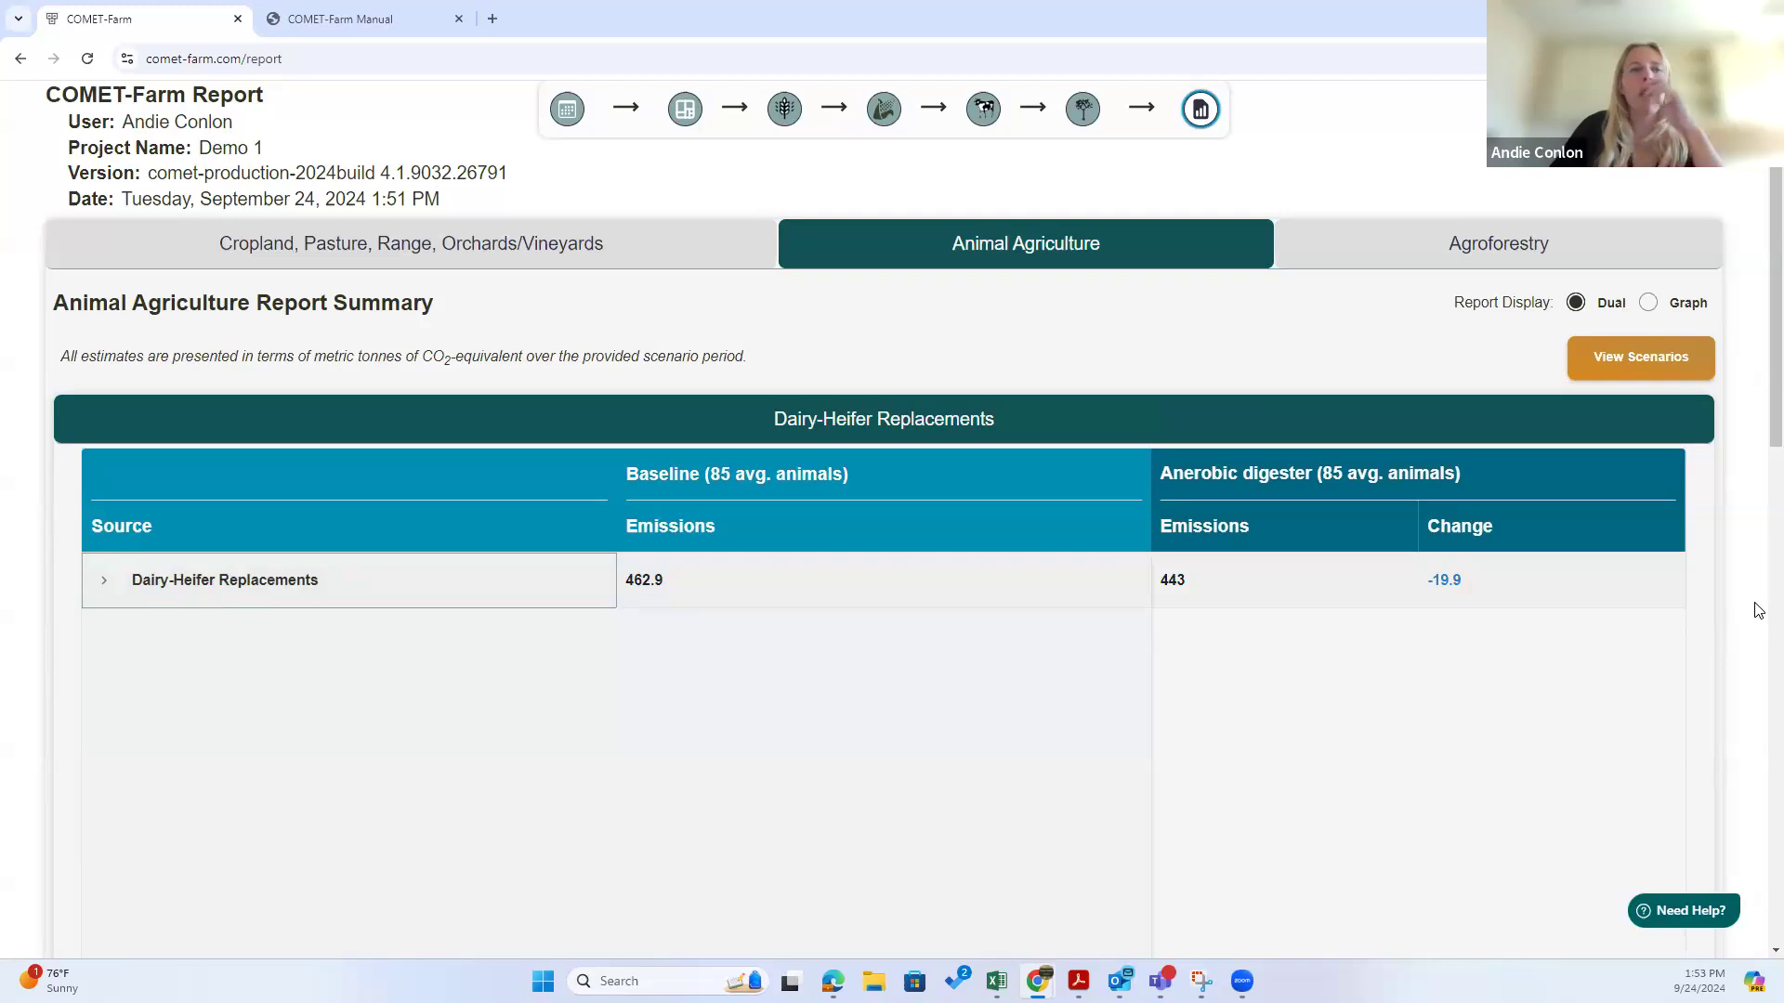
click(102, 581)
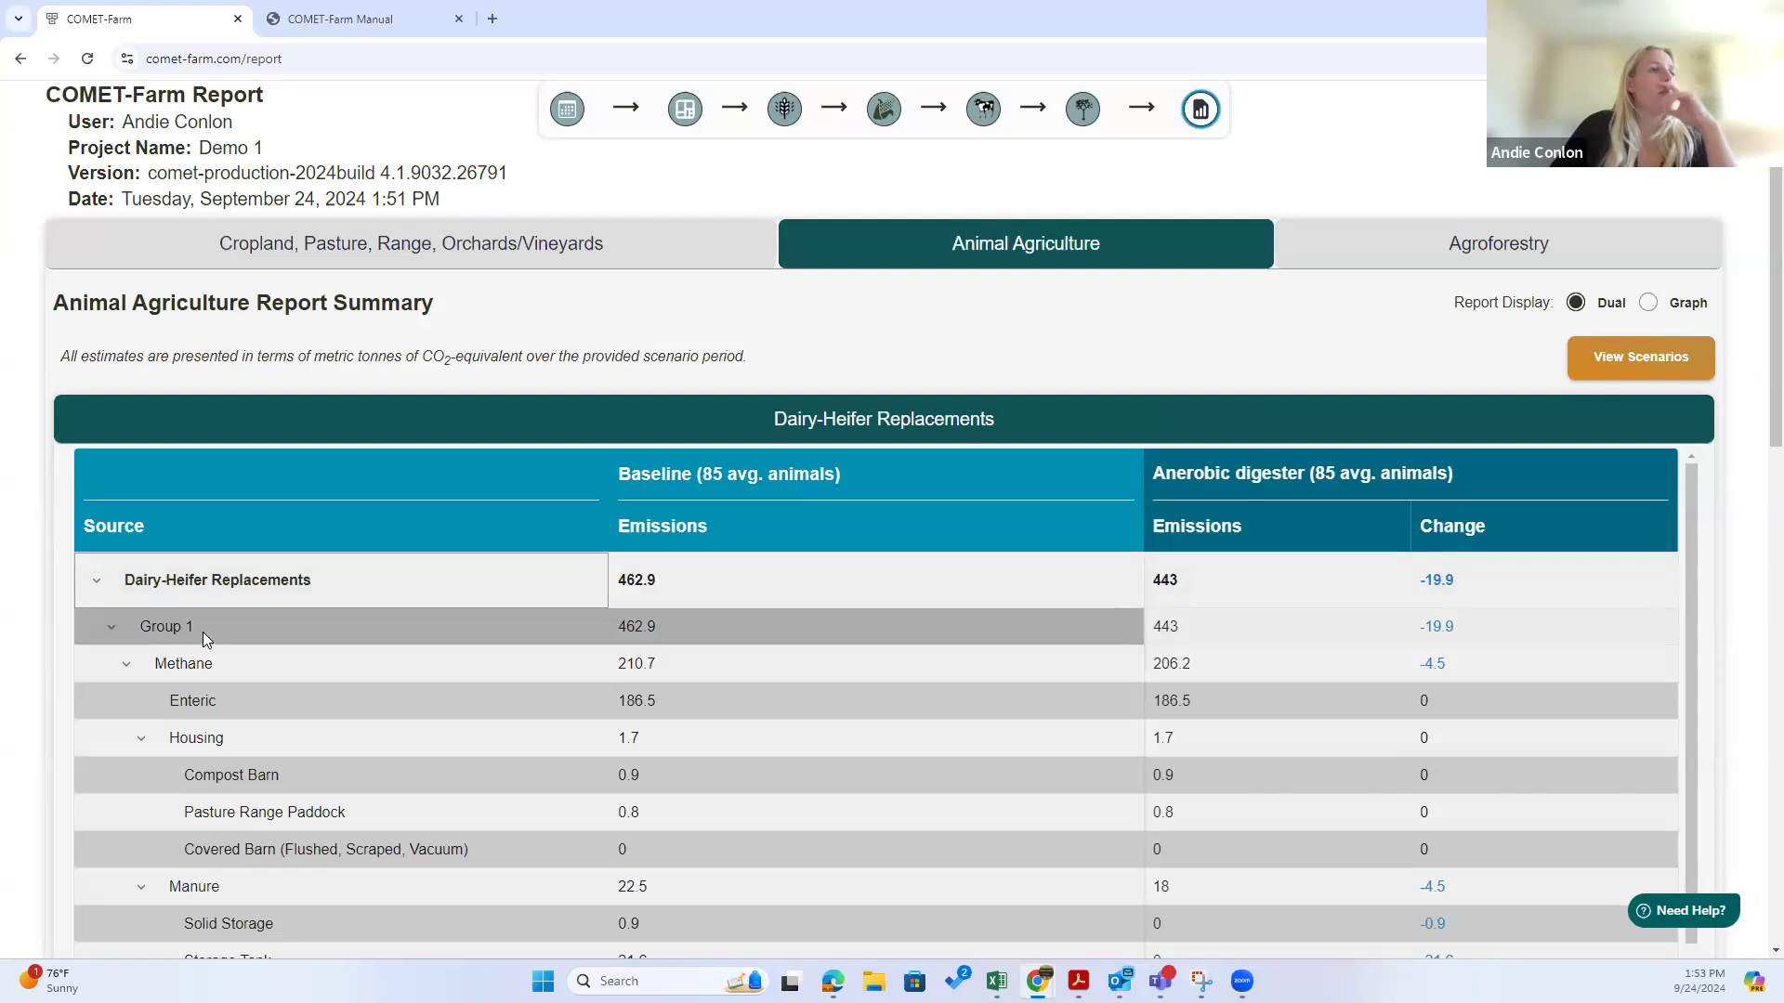
Step: Collapse and re-expand Group 1, and examine its methane and nitrous oxide sources down to the total for all animals
scroll(202, 632, down, 2)
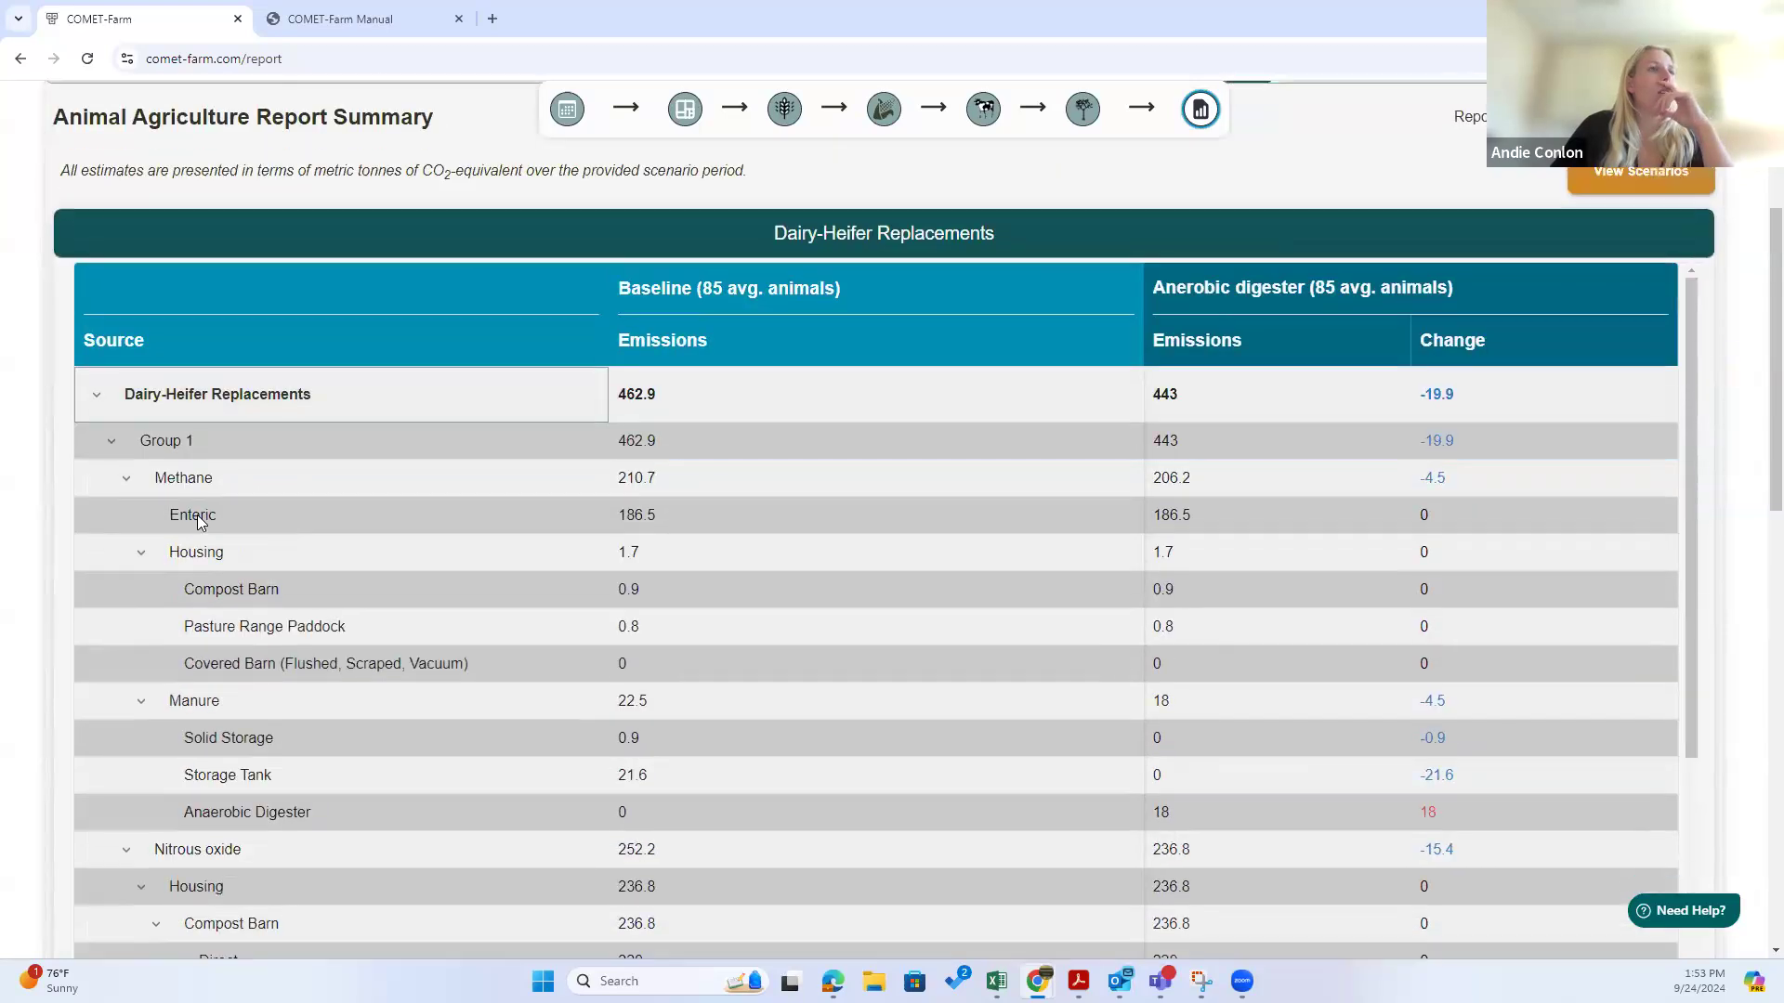
click(108, 444)
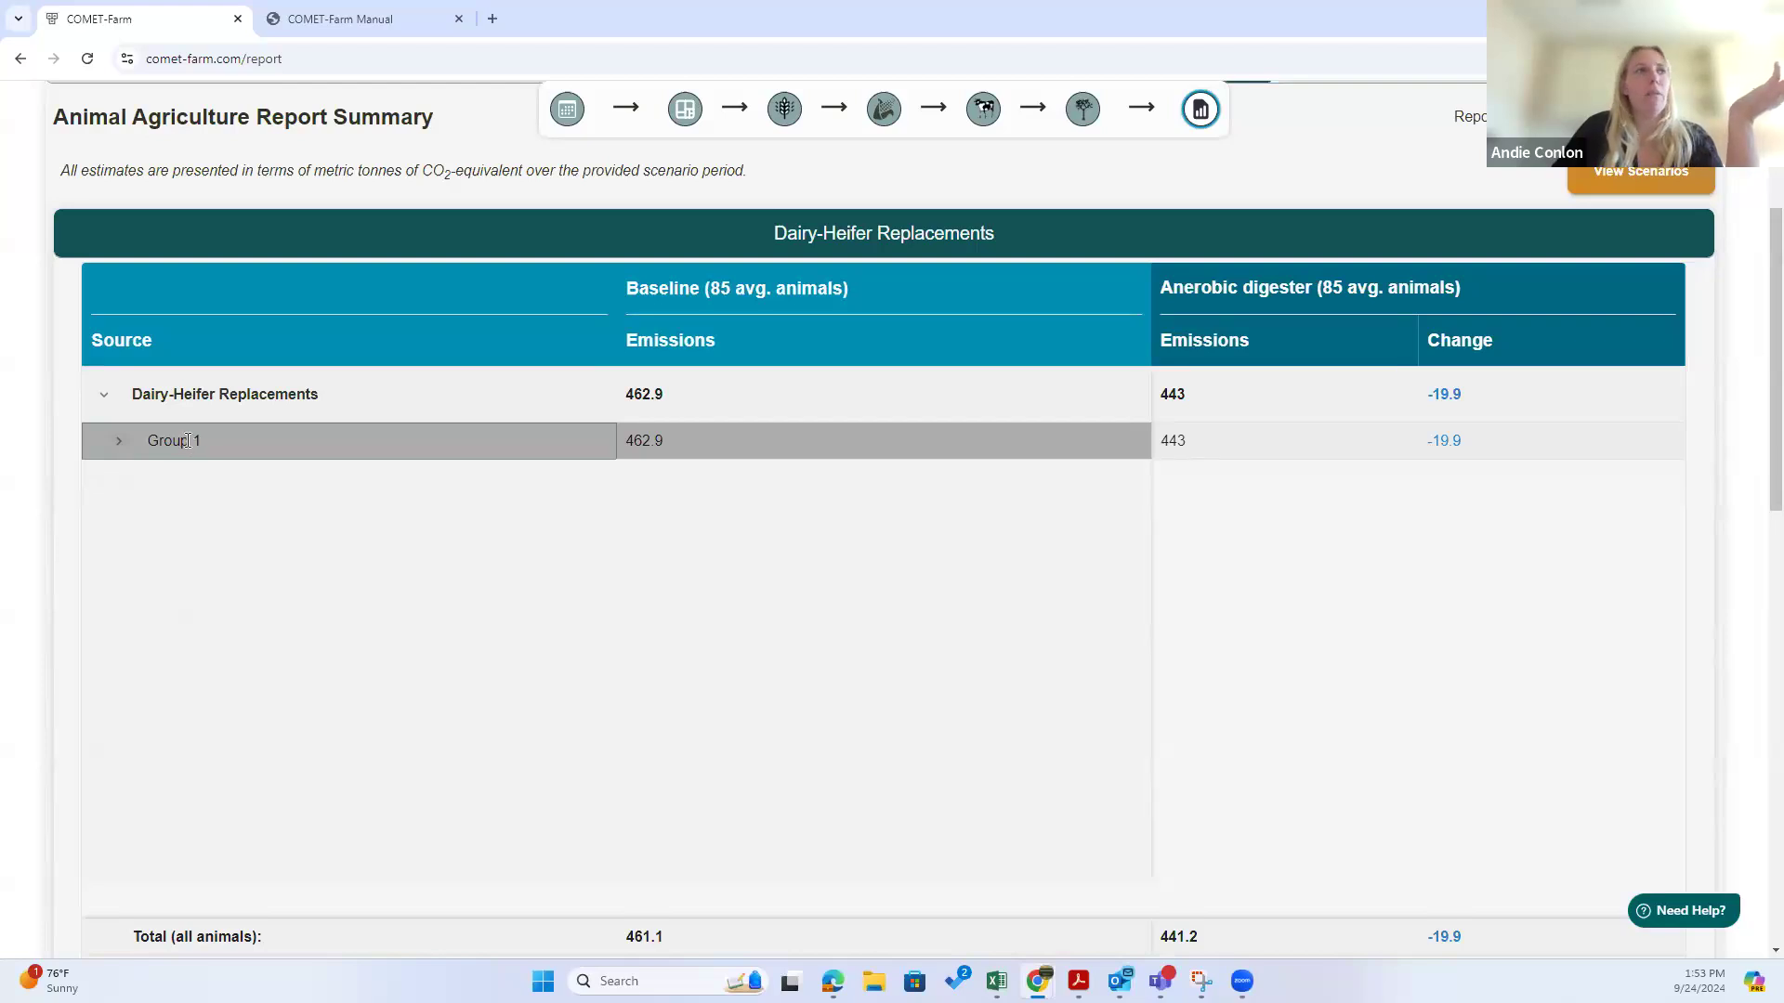
click(135, 449)
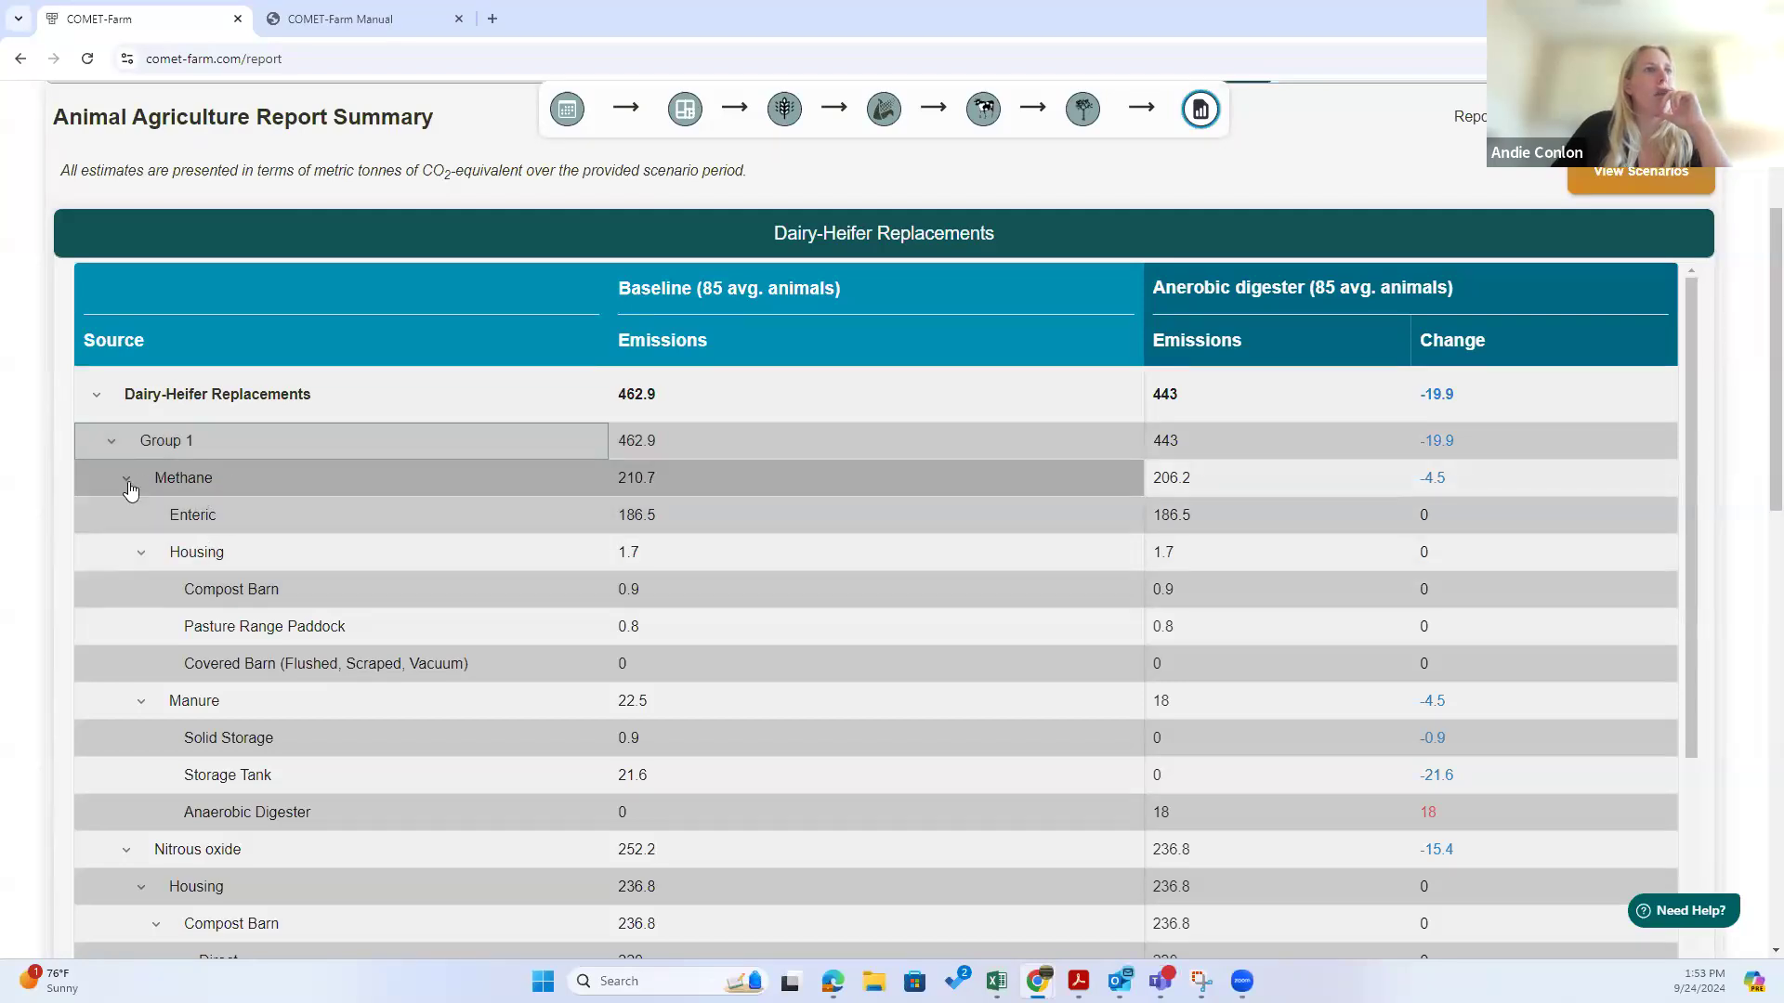
scroll(281, 675, down, 3)
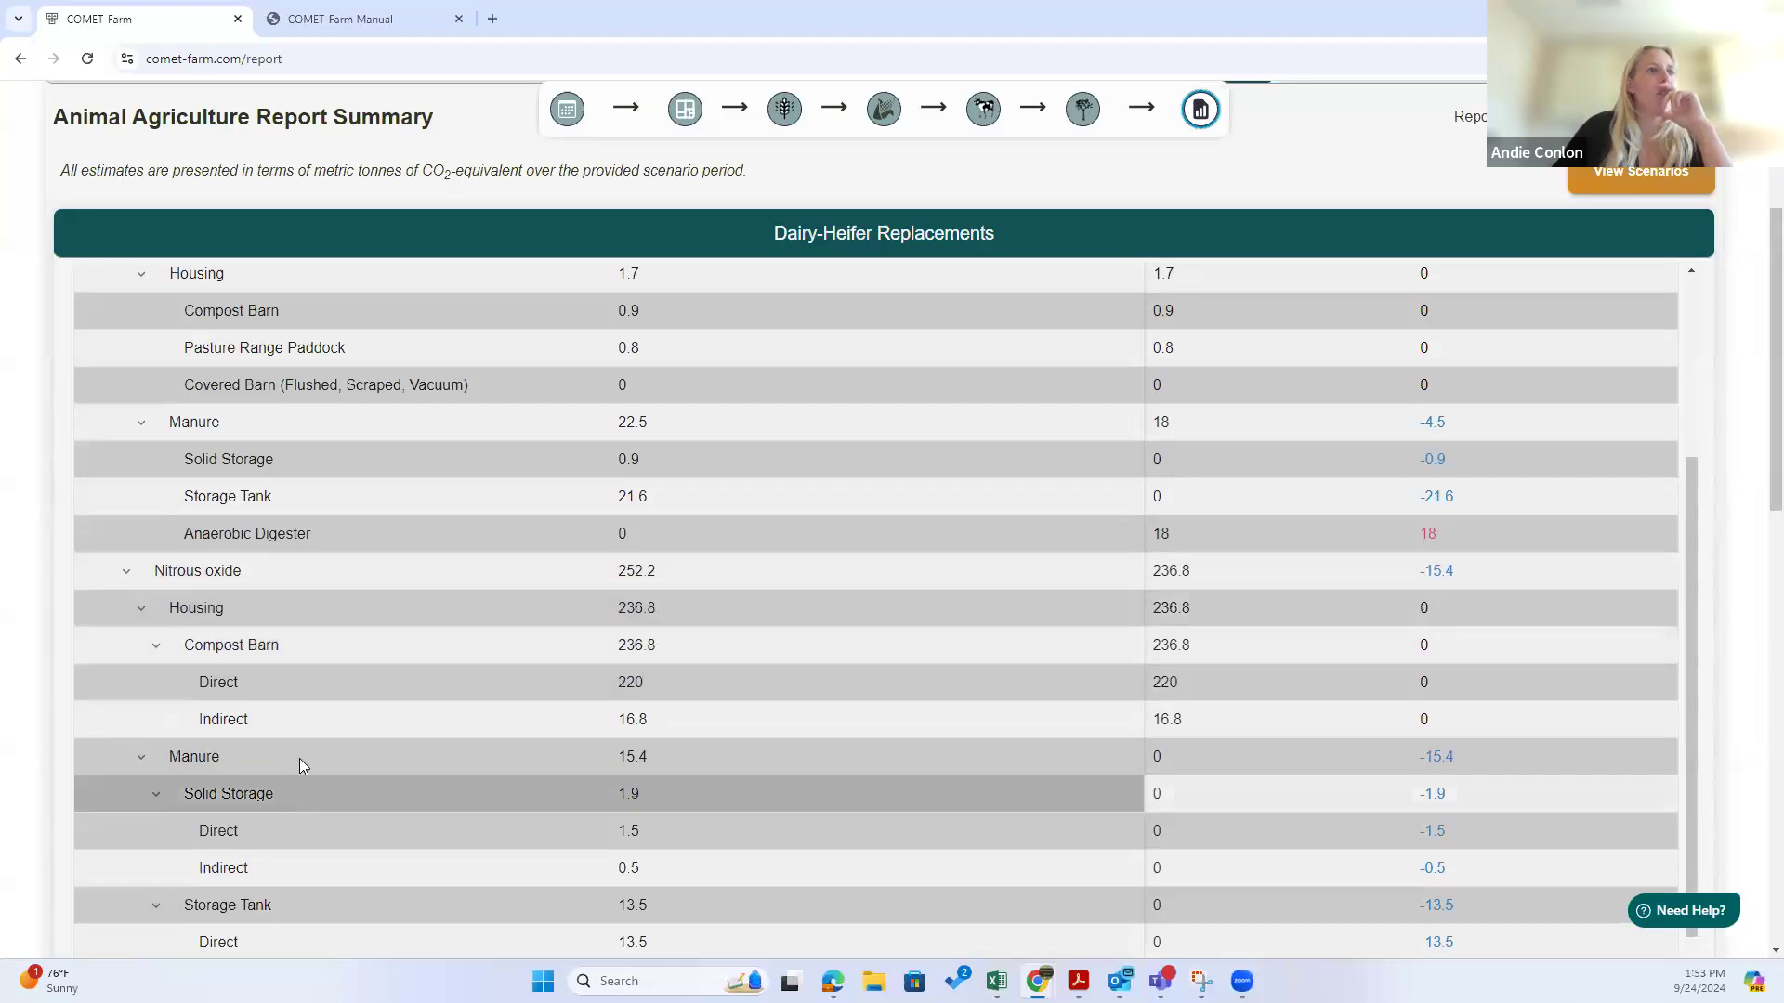
scroll(299, 758, down, 1)
scroll(438, 782, down, 2)
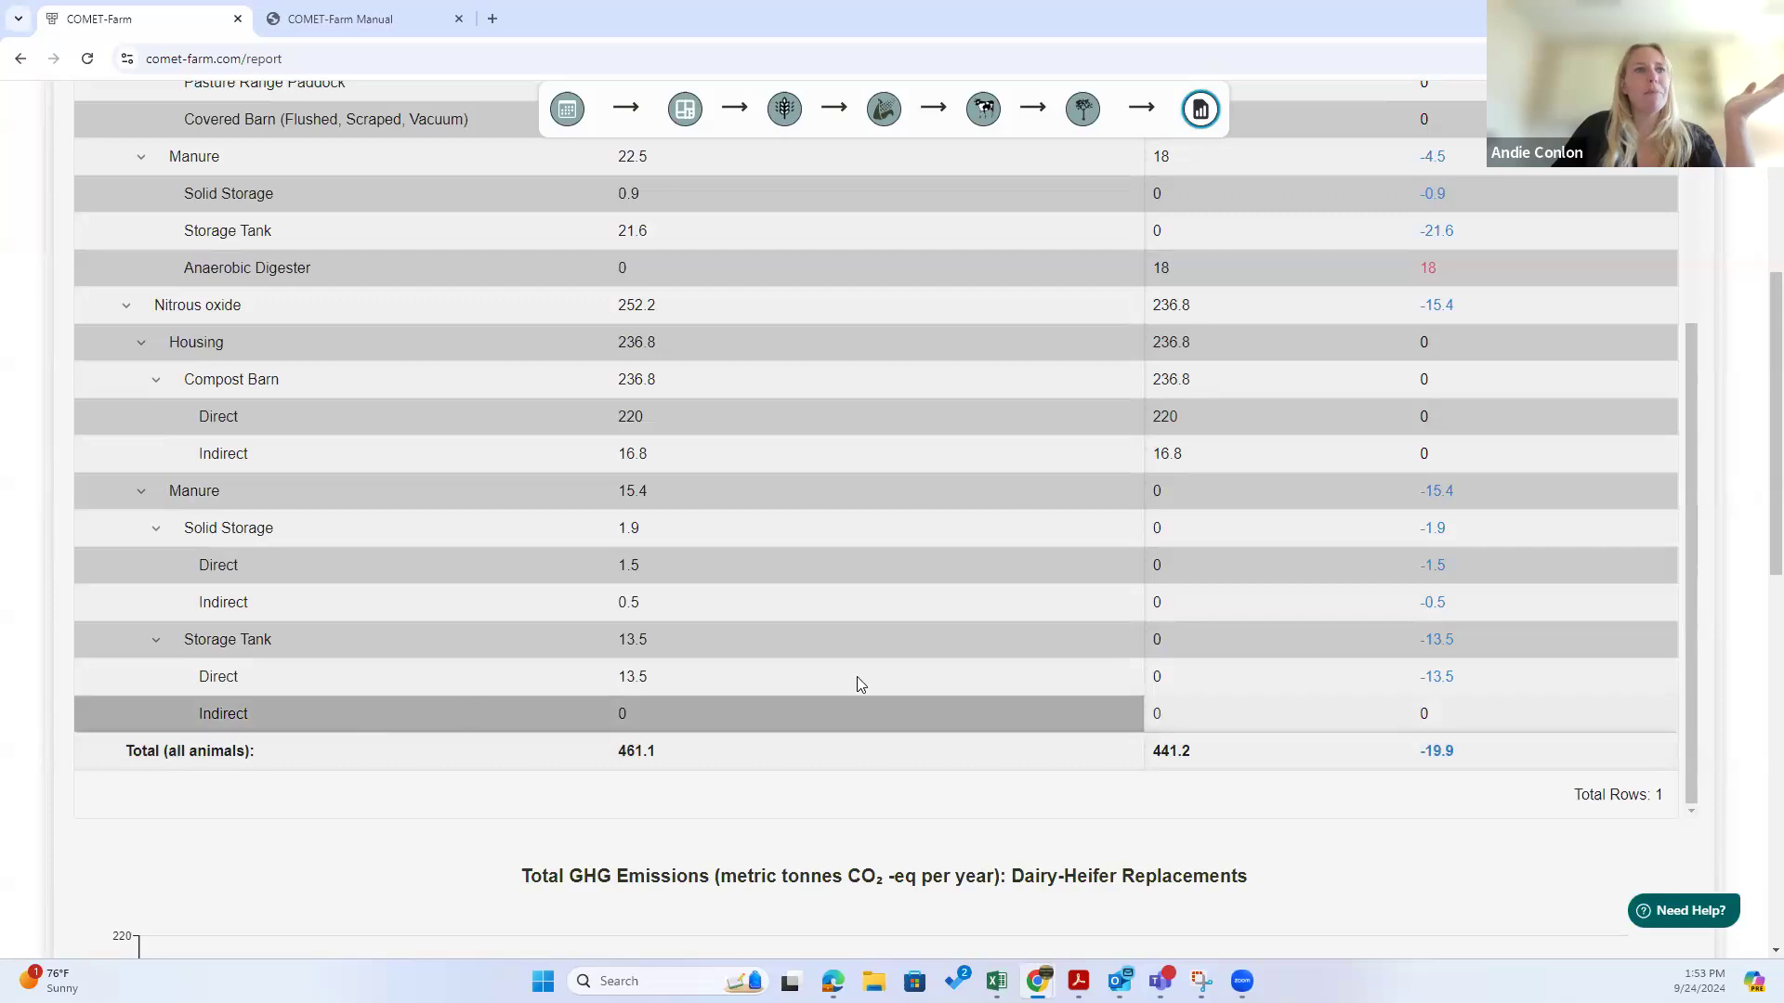
Step: Examine the Total GHG Emissions chart below the emissions table and return to the report display options
scroll(1746, 572, up, 5)
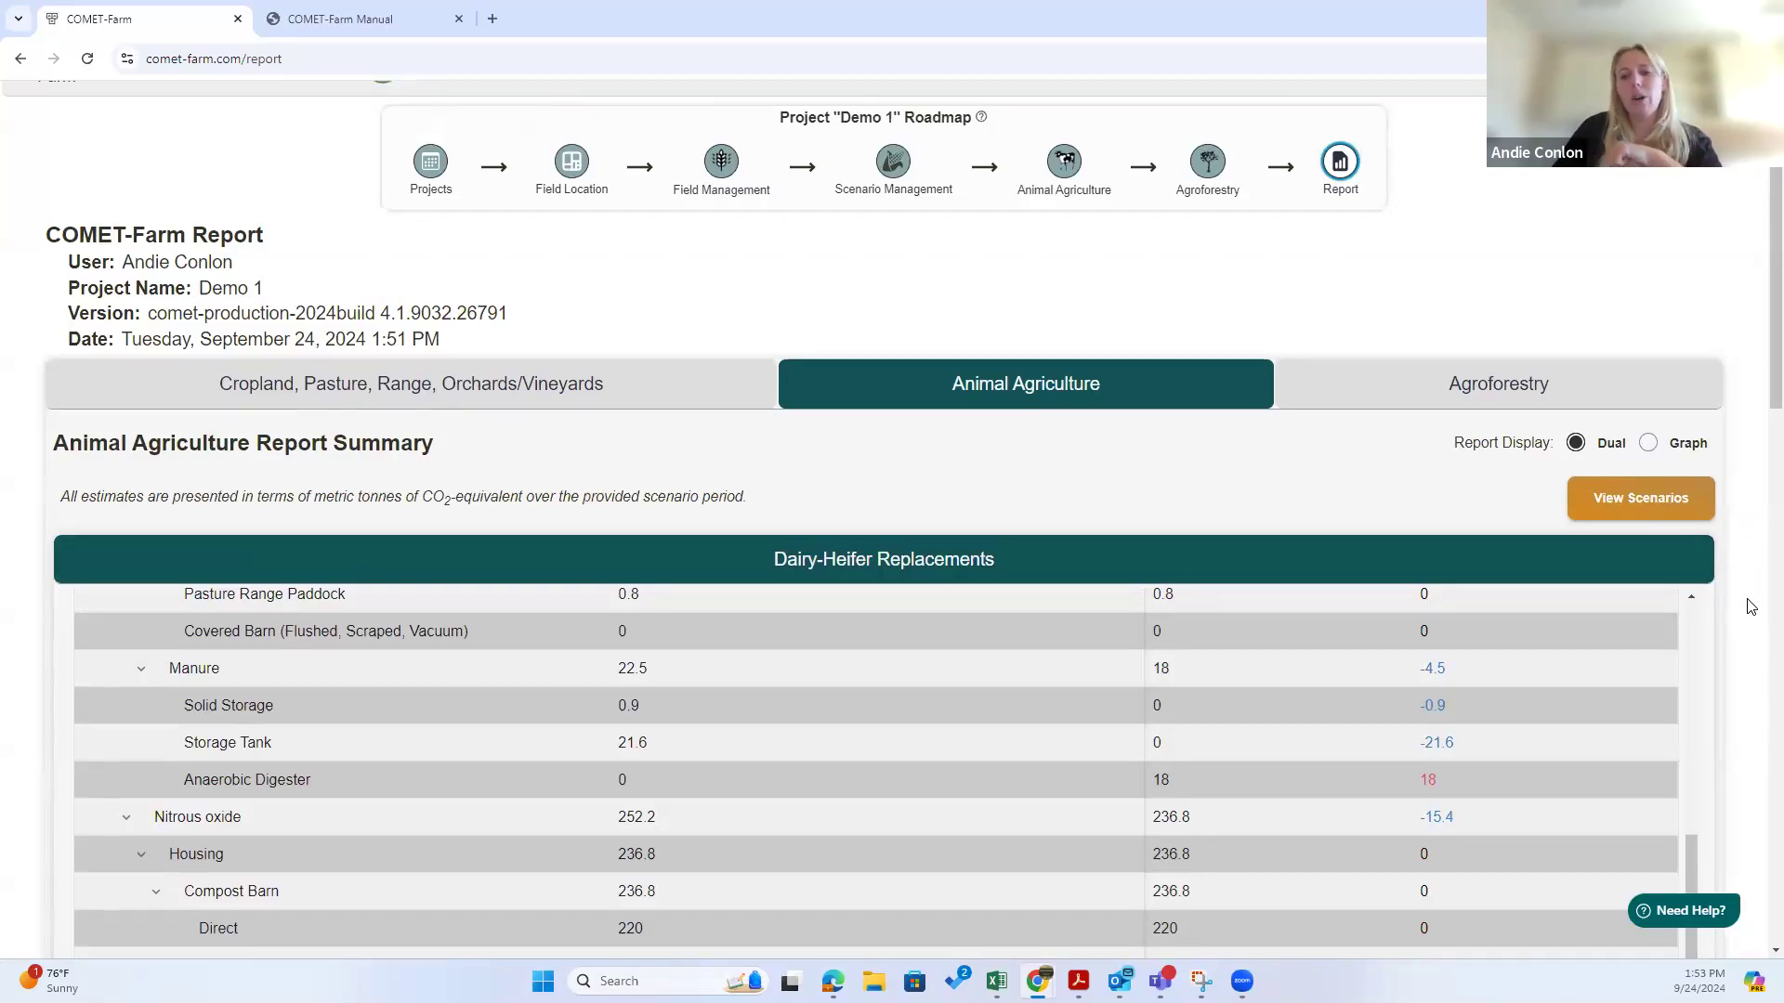
scroll(1728, 599, down, 4)
scroll(1724, 288, up, 4)
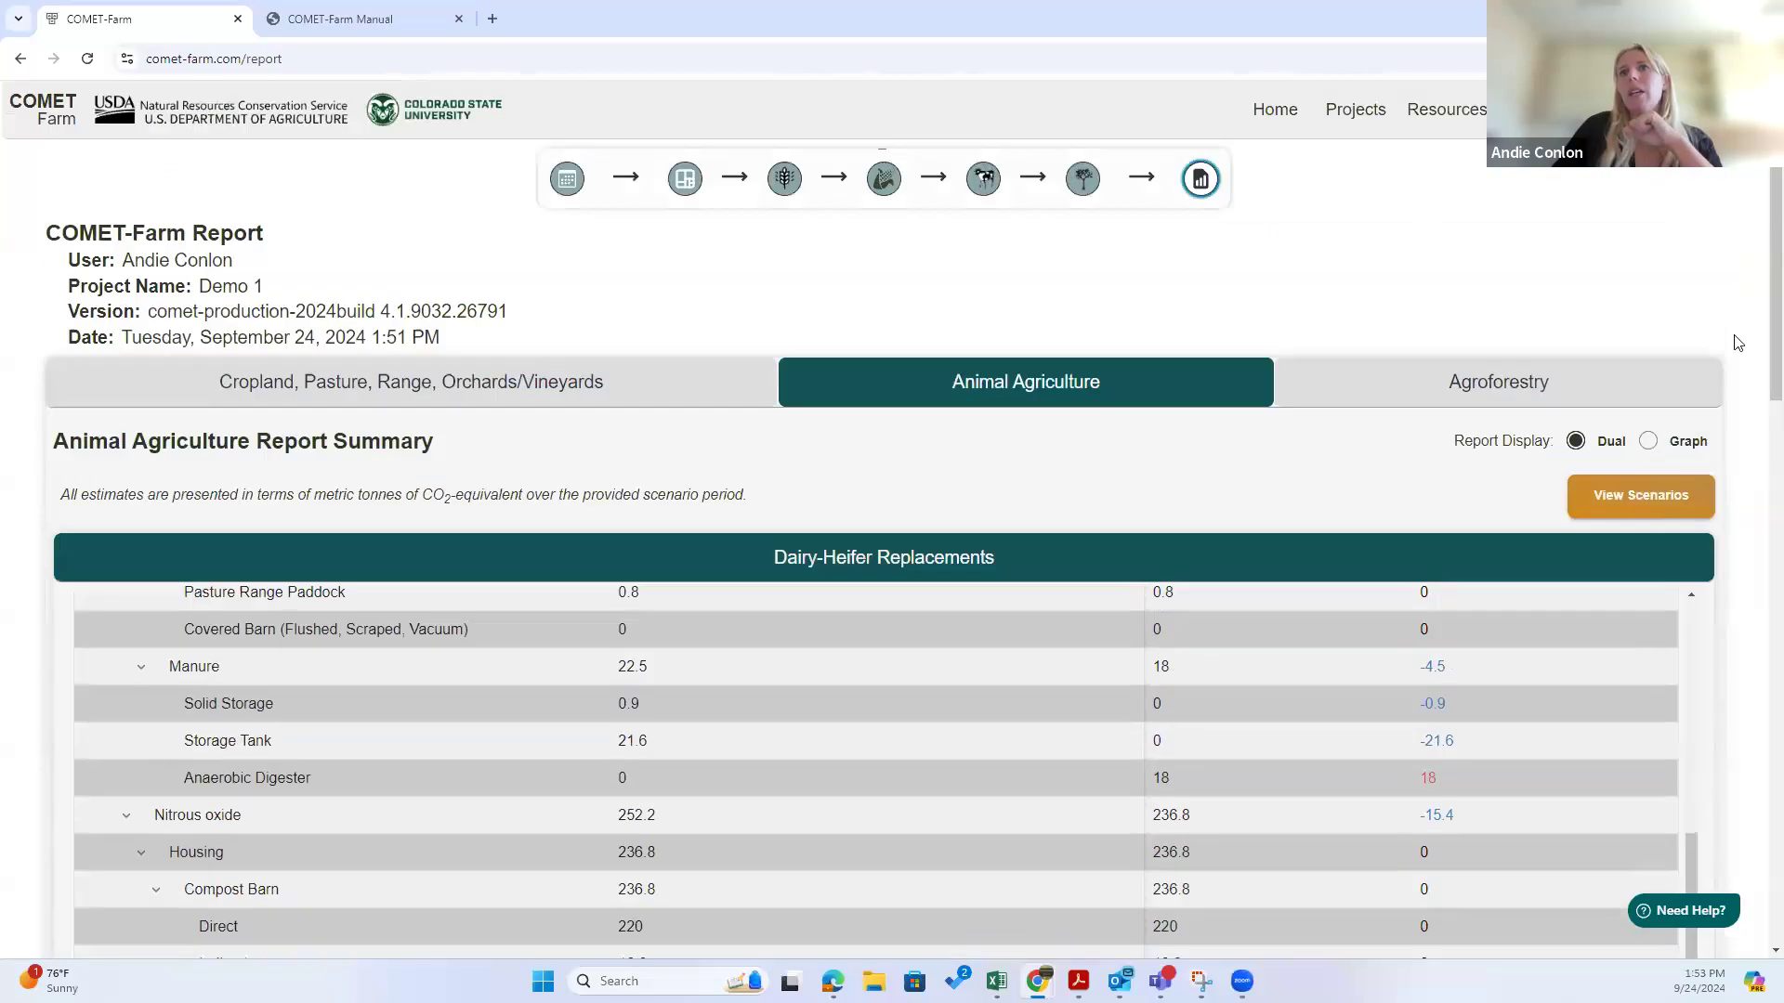
triple_click(1518, 485)
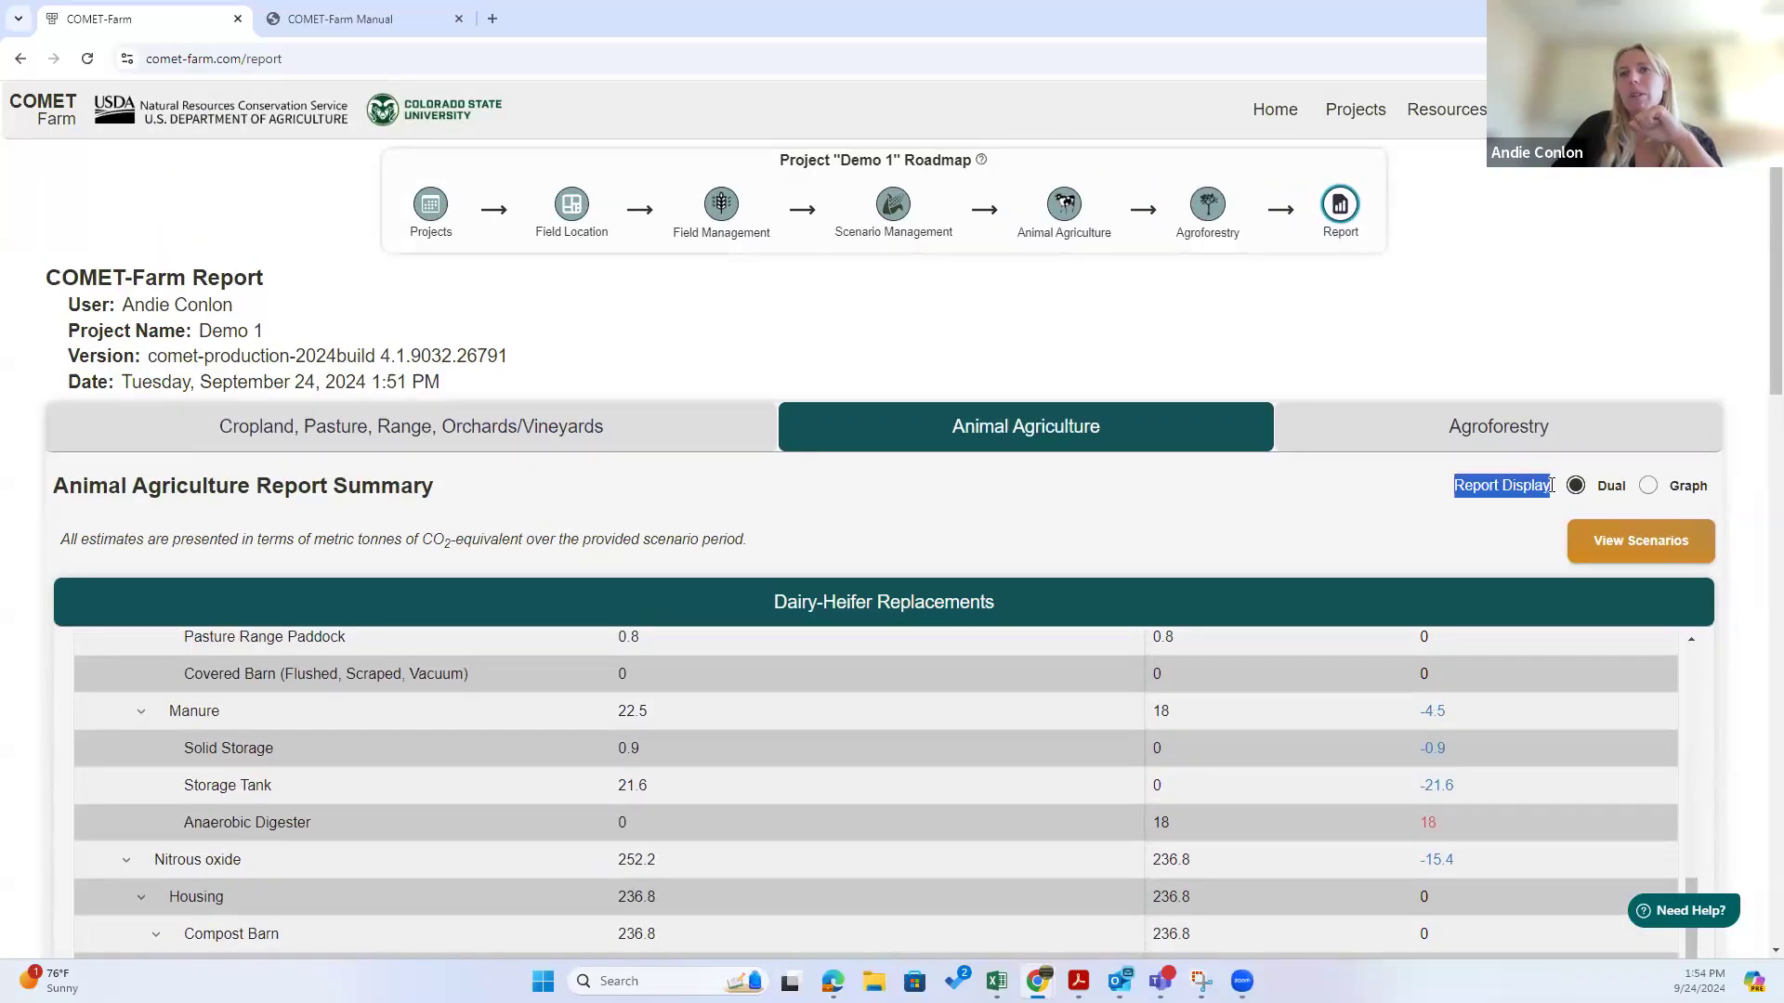
click(1739, 533)
scroll(1740, 534, down, 13)
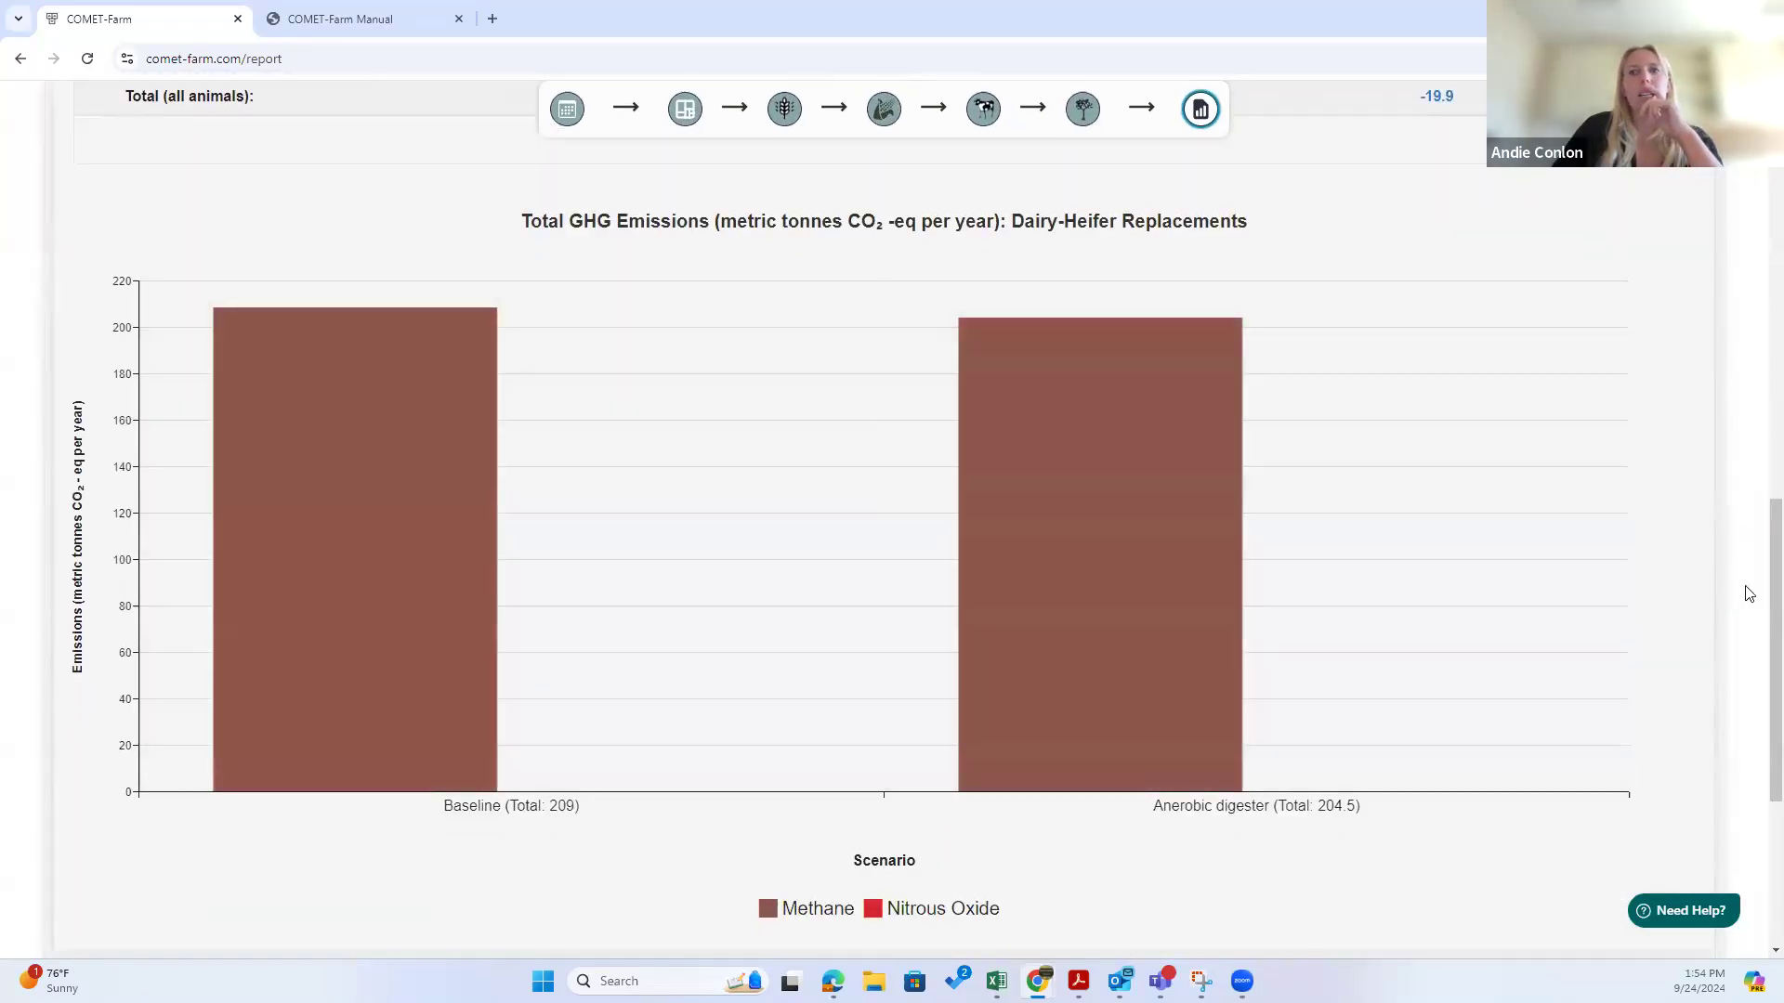
scroll(1742, 595, up, 12)
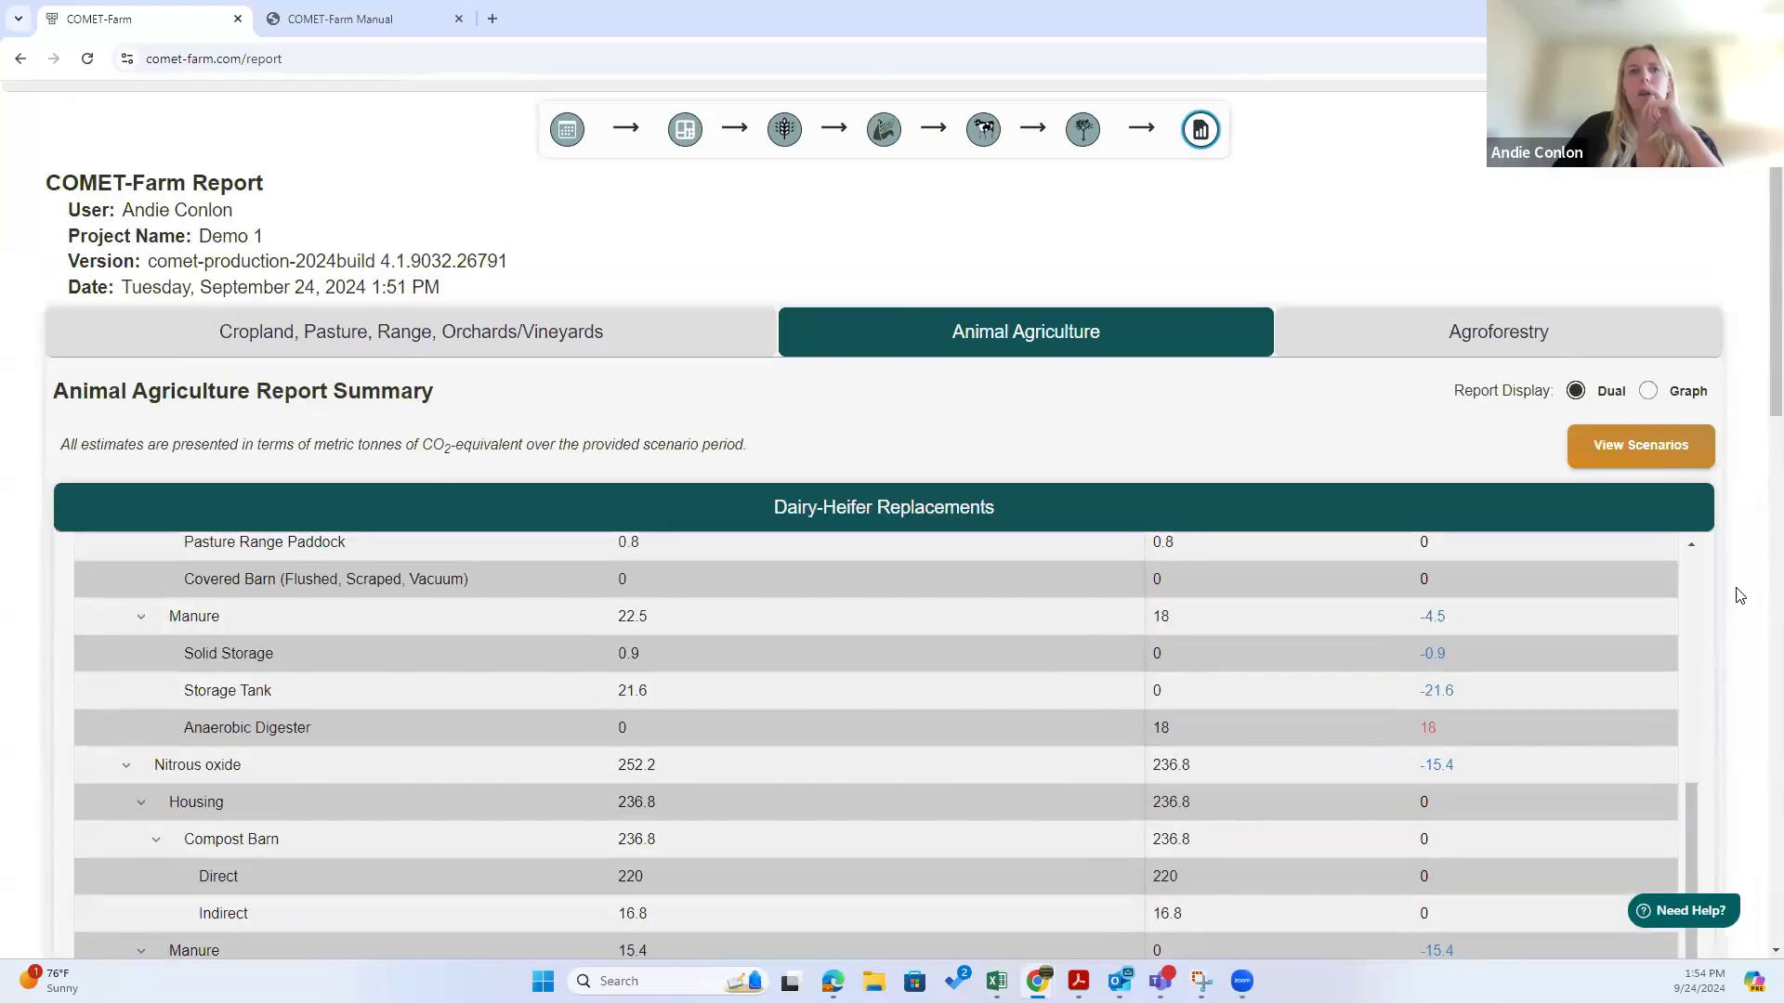
Step: Display the Animal Agriculture report as a graph only, for the Dairy-Heifer Replacements animal group
click(1649, 391)
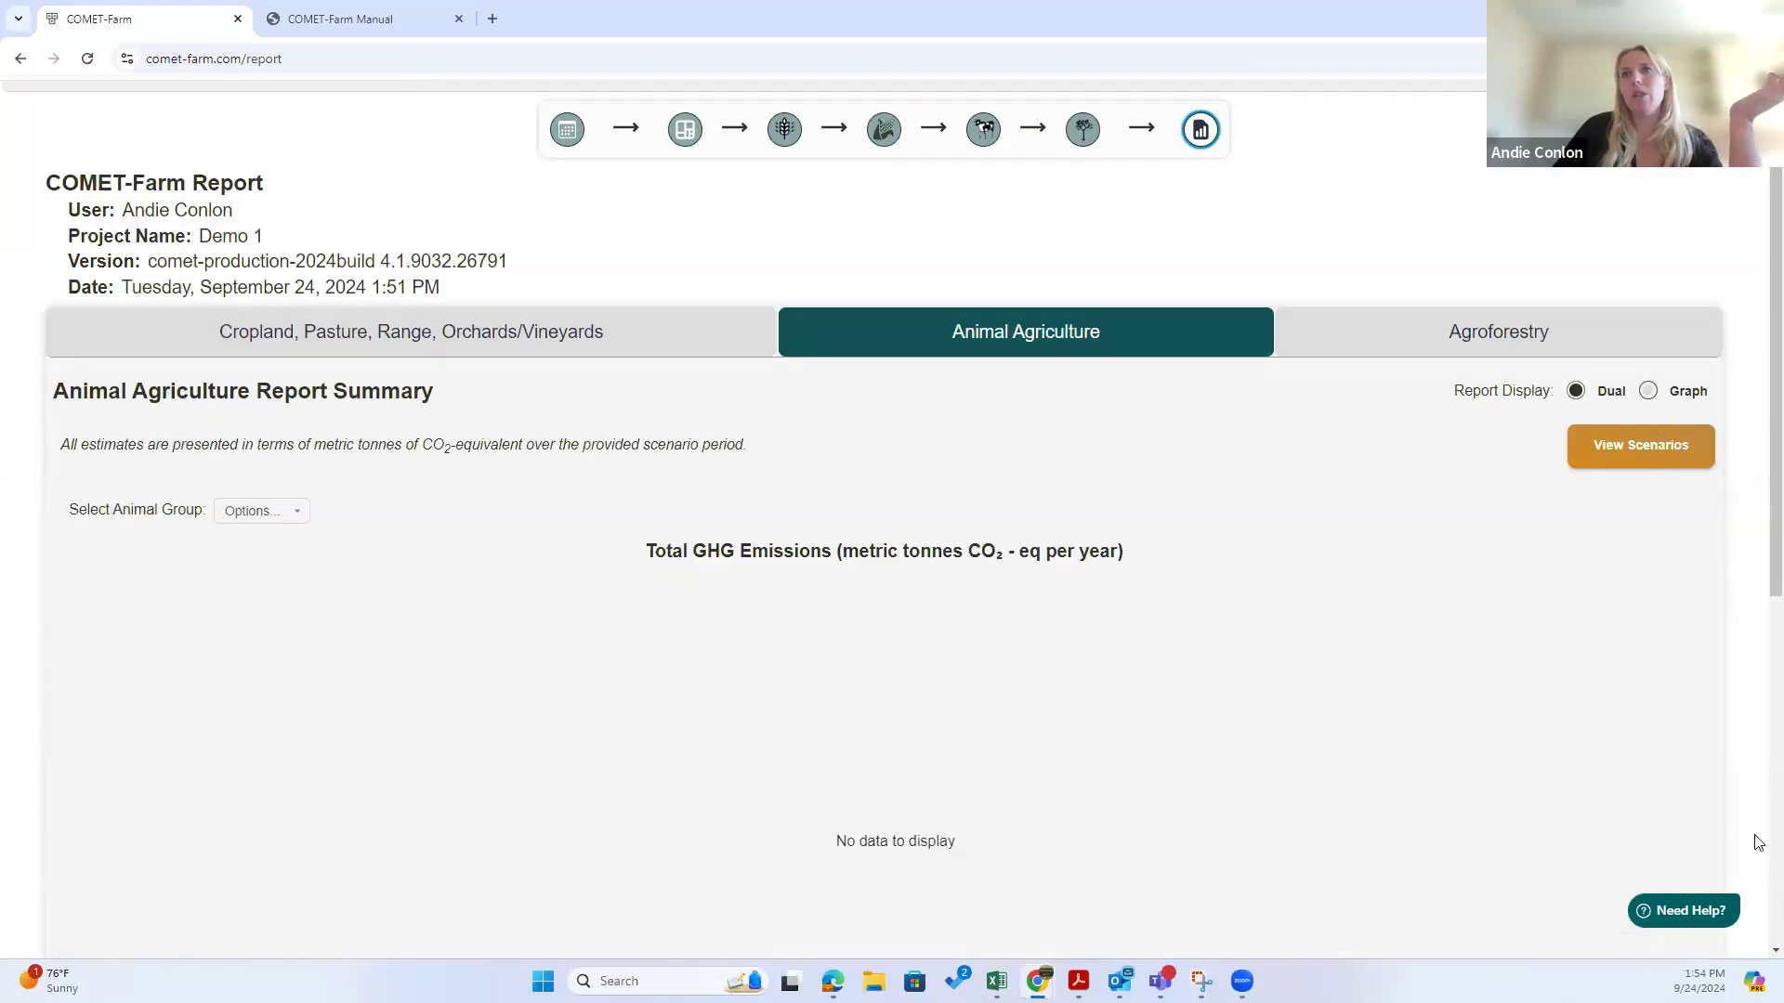
click(255, 511)
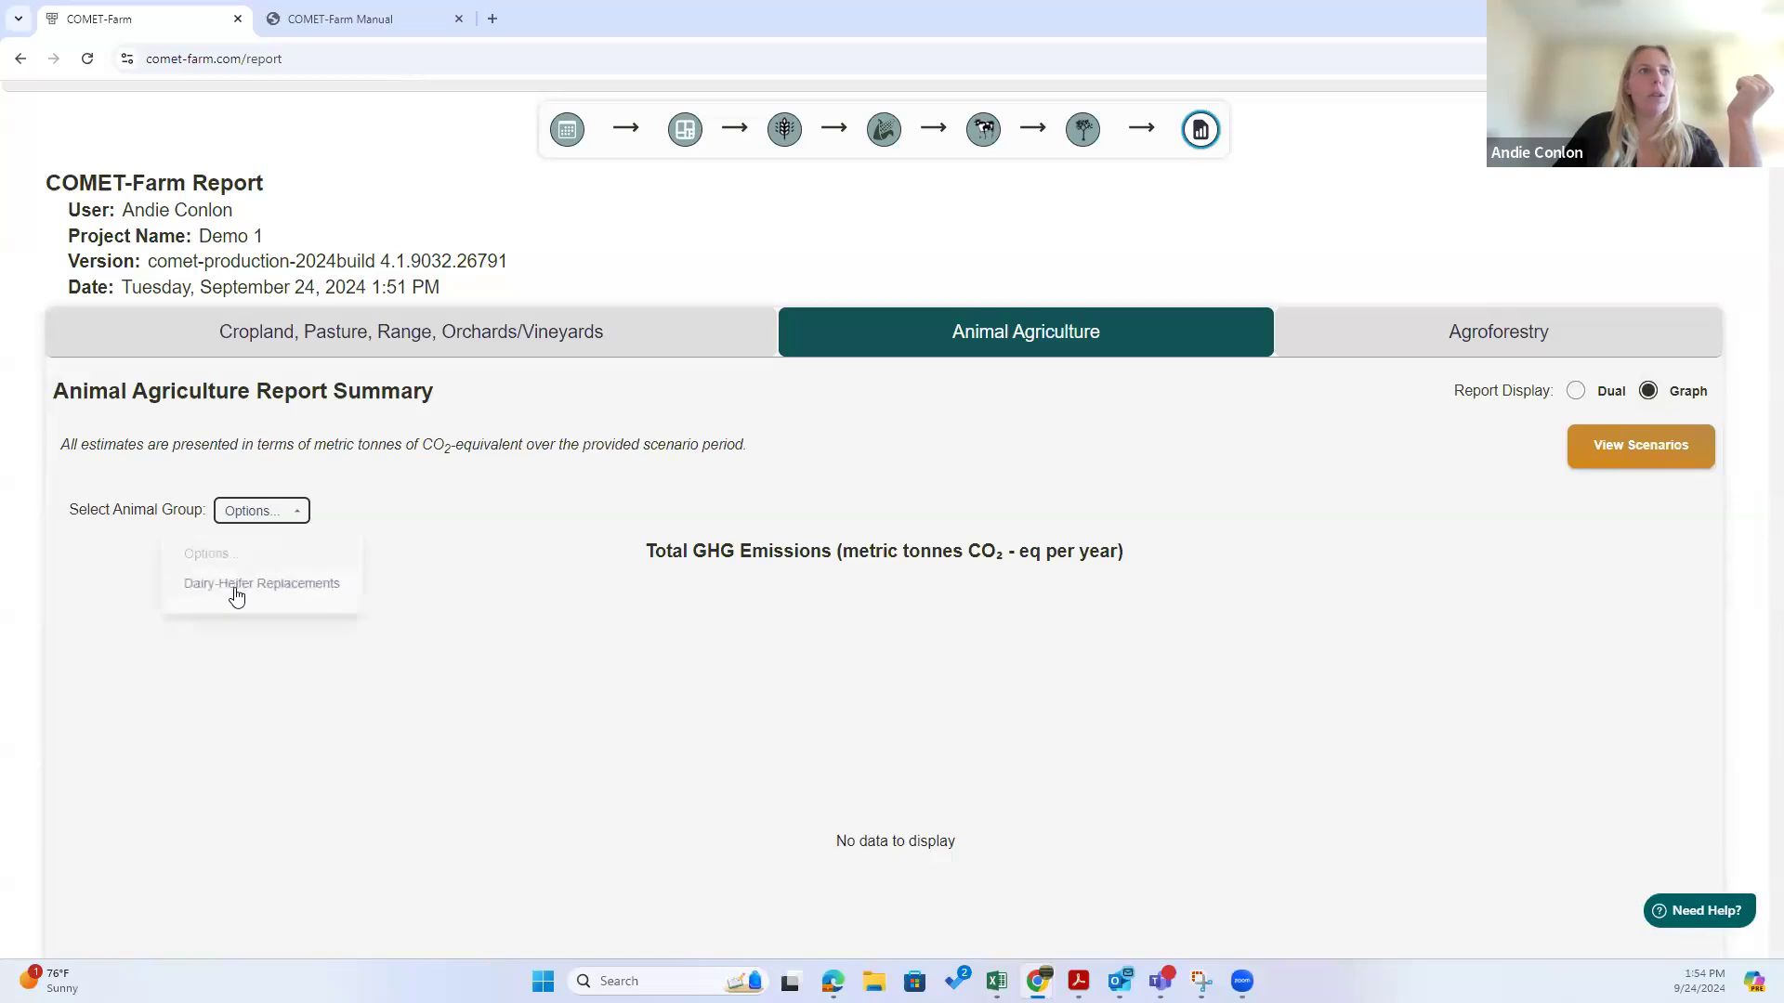
click(236, 586)
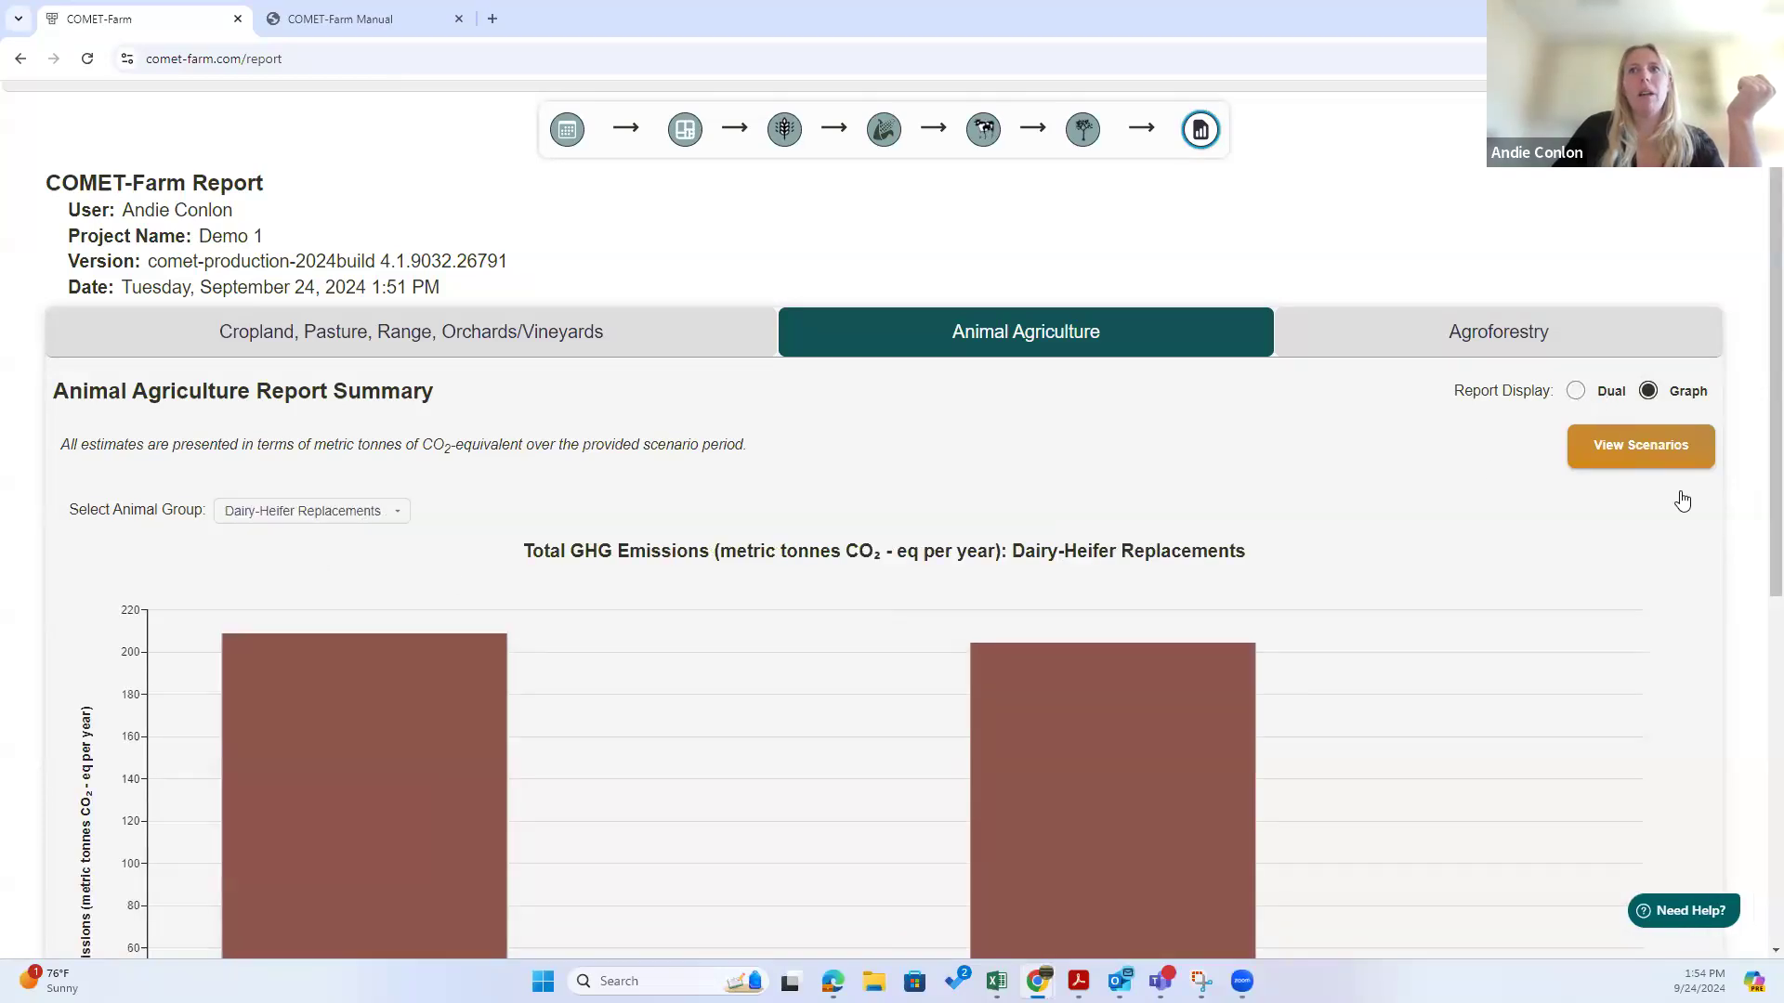
Step: Return the Animal Agriculture report to the dual display and check its future scenario selection without changing it
click(1575, 391)
click(1626, 462)
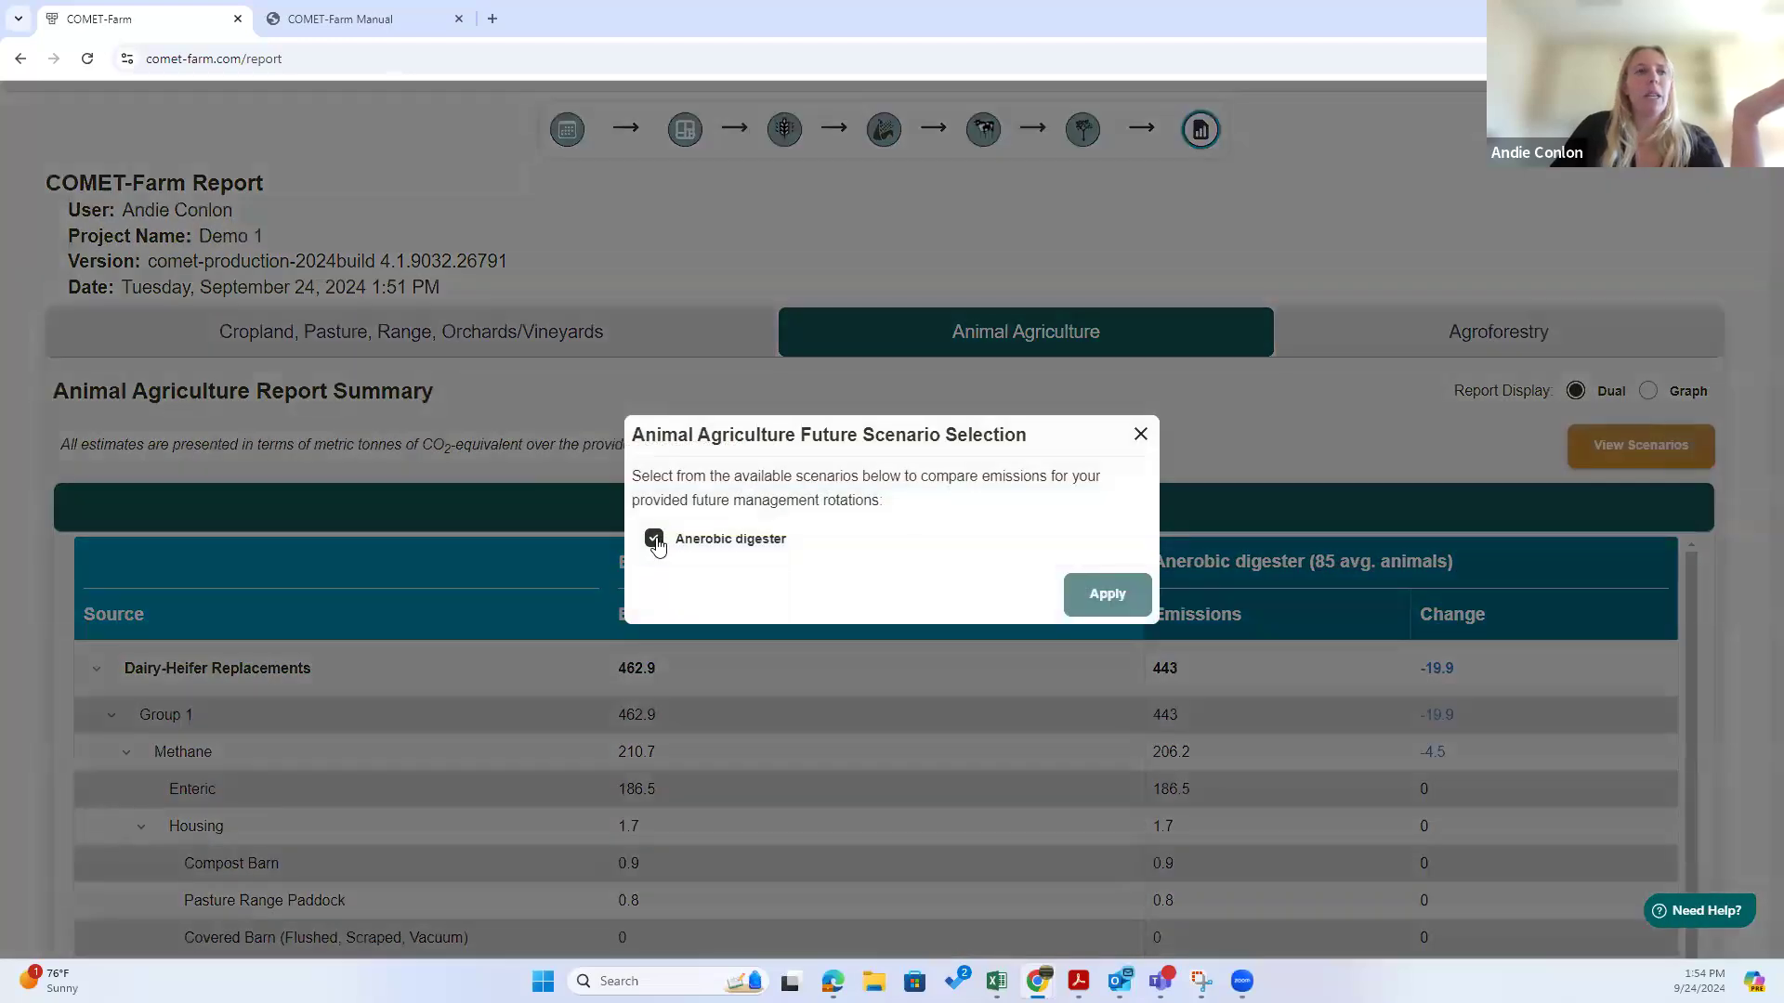
click(1140, 435)
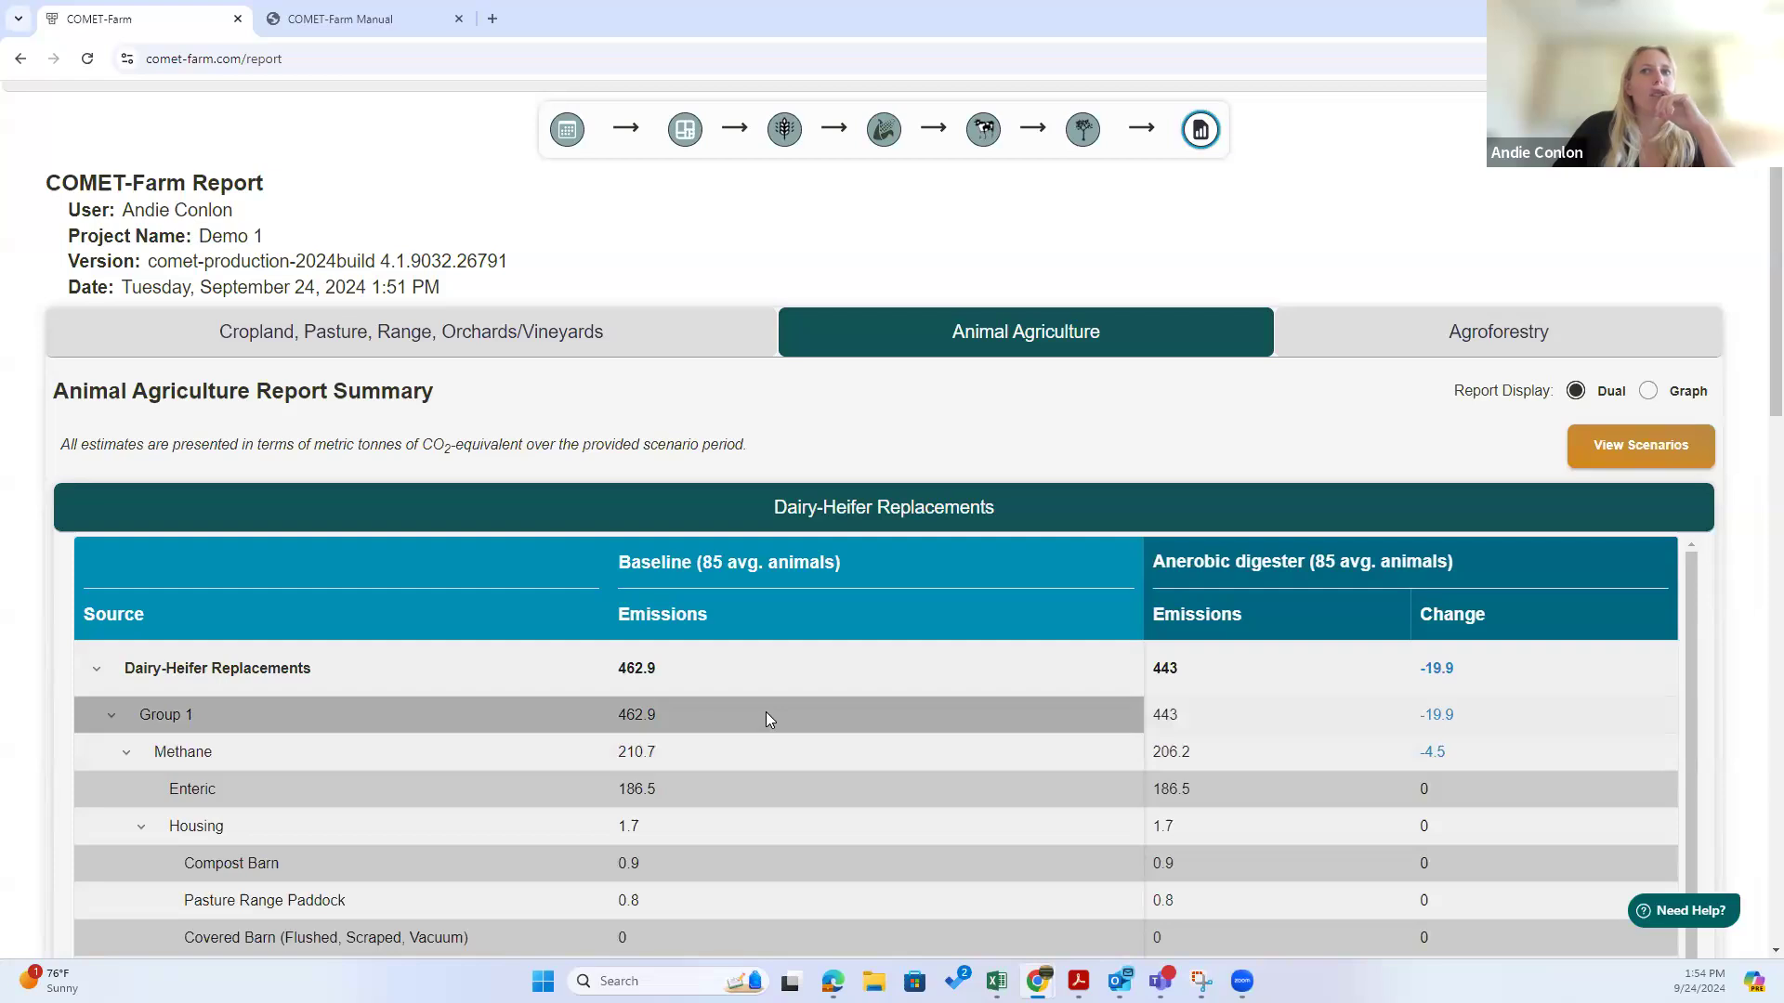
Step: Look through the Animal Agriculture report to its end, view the project export location options and close them without exporting
scroll(765, 711, down, 3)
scroll(1756, 538, down, 2)
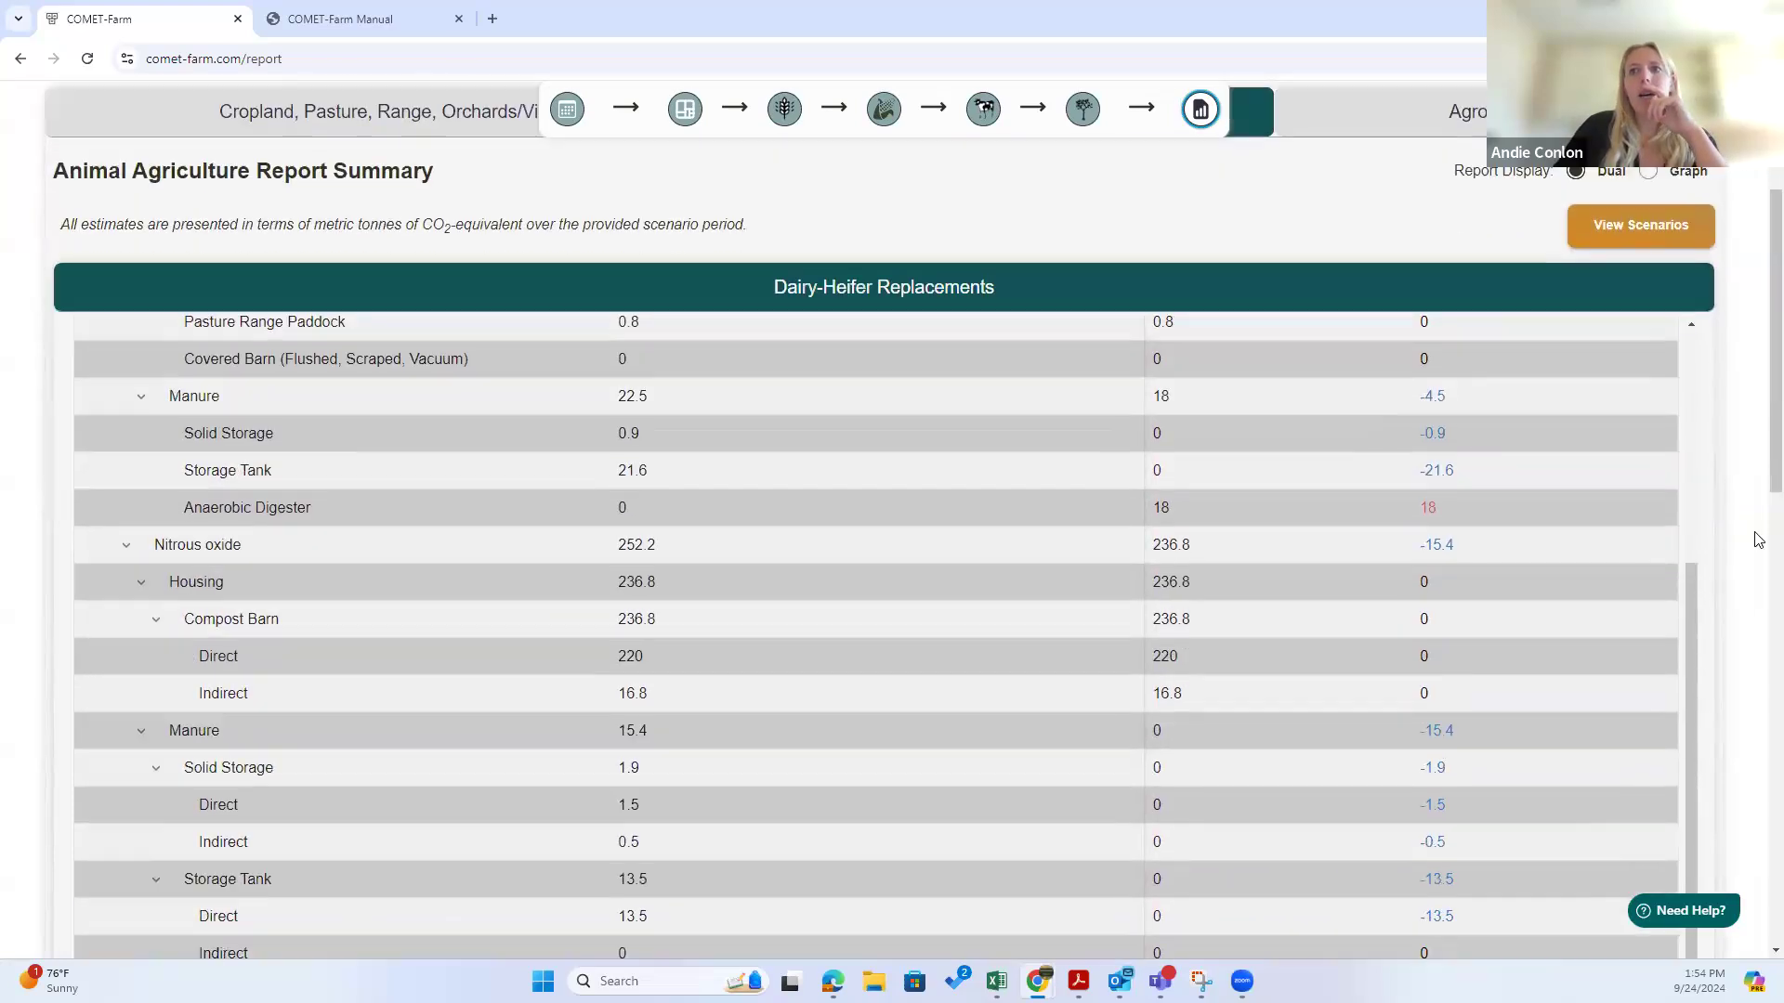
scroll(1757, 539, down, 10)
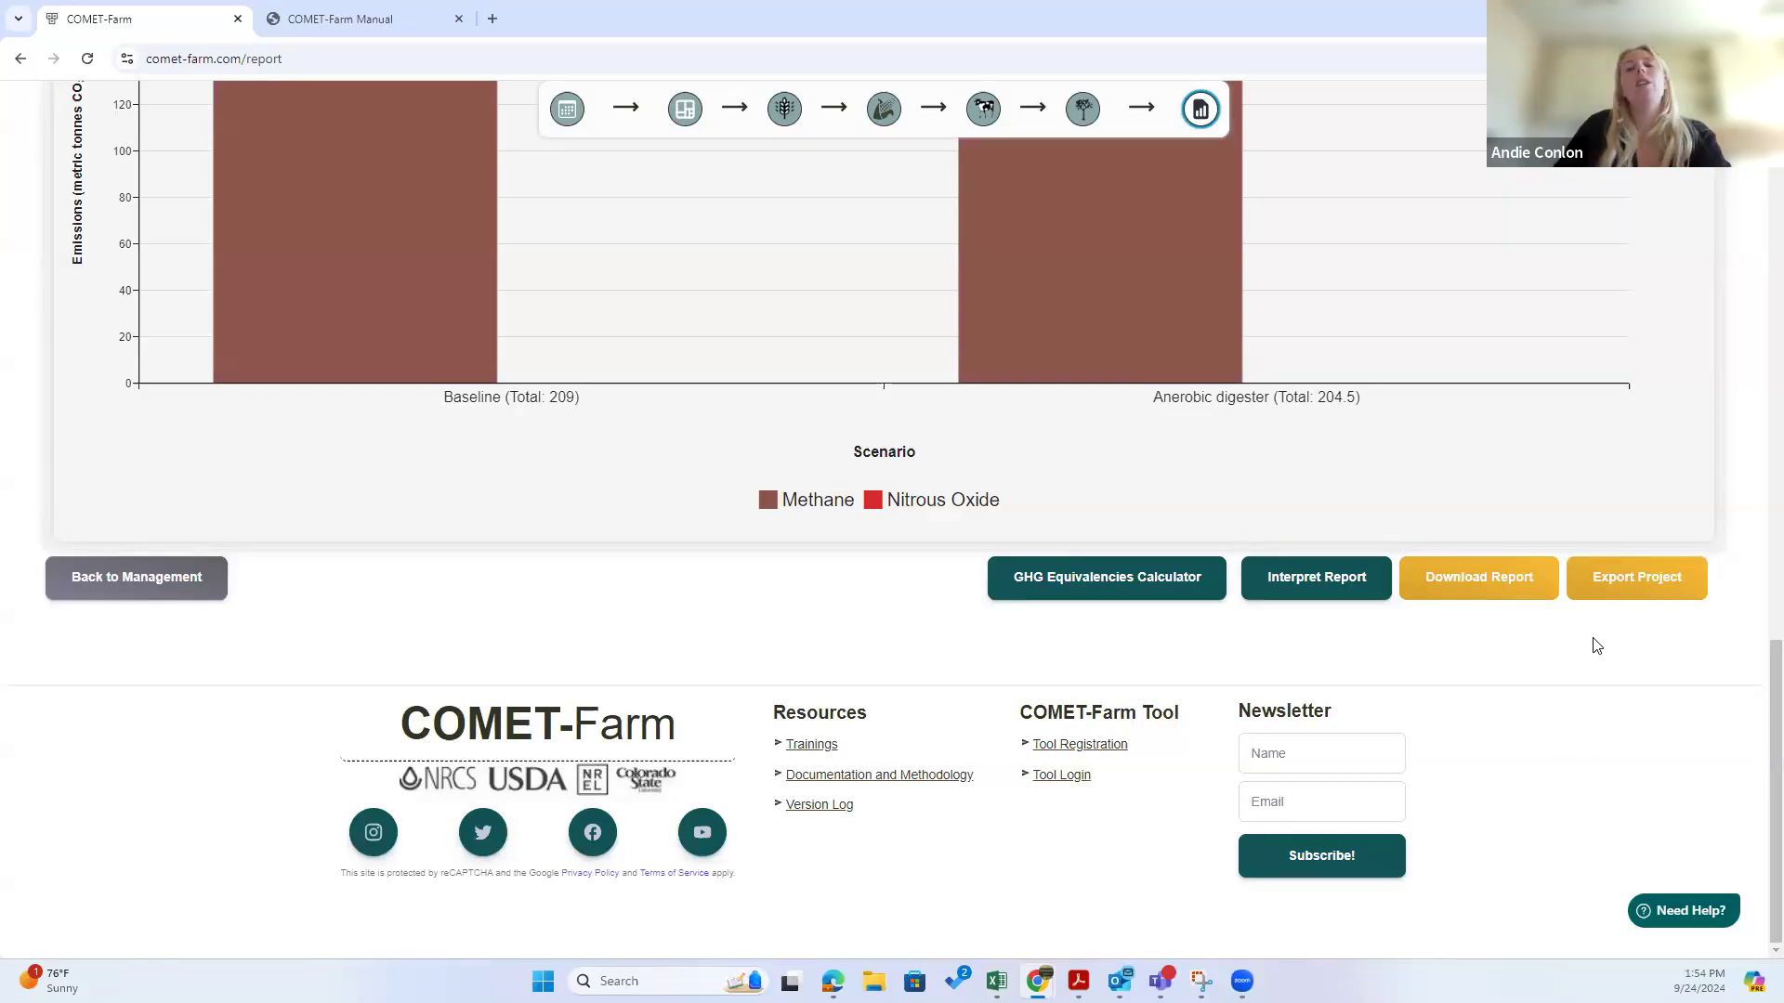
click(1649, 583)
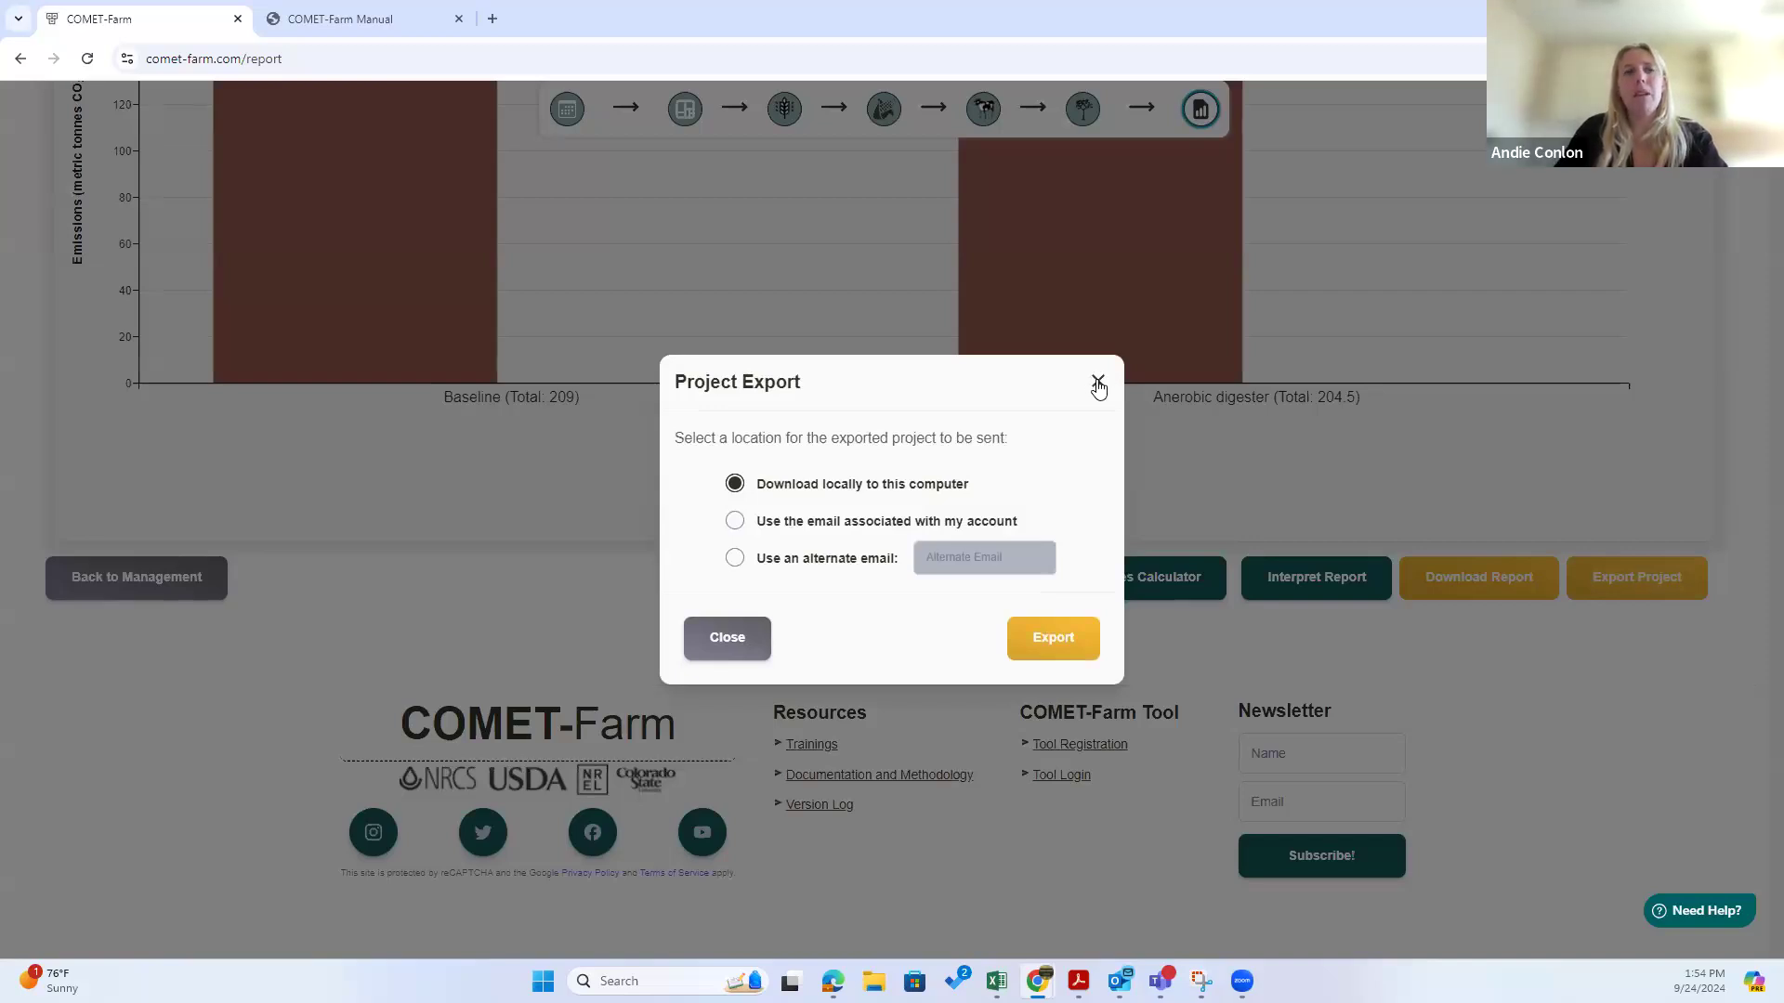
click(728, 639)
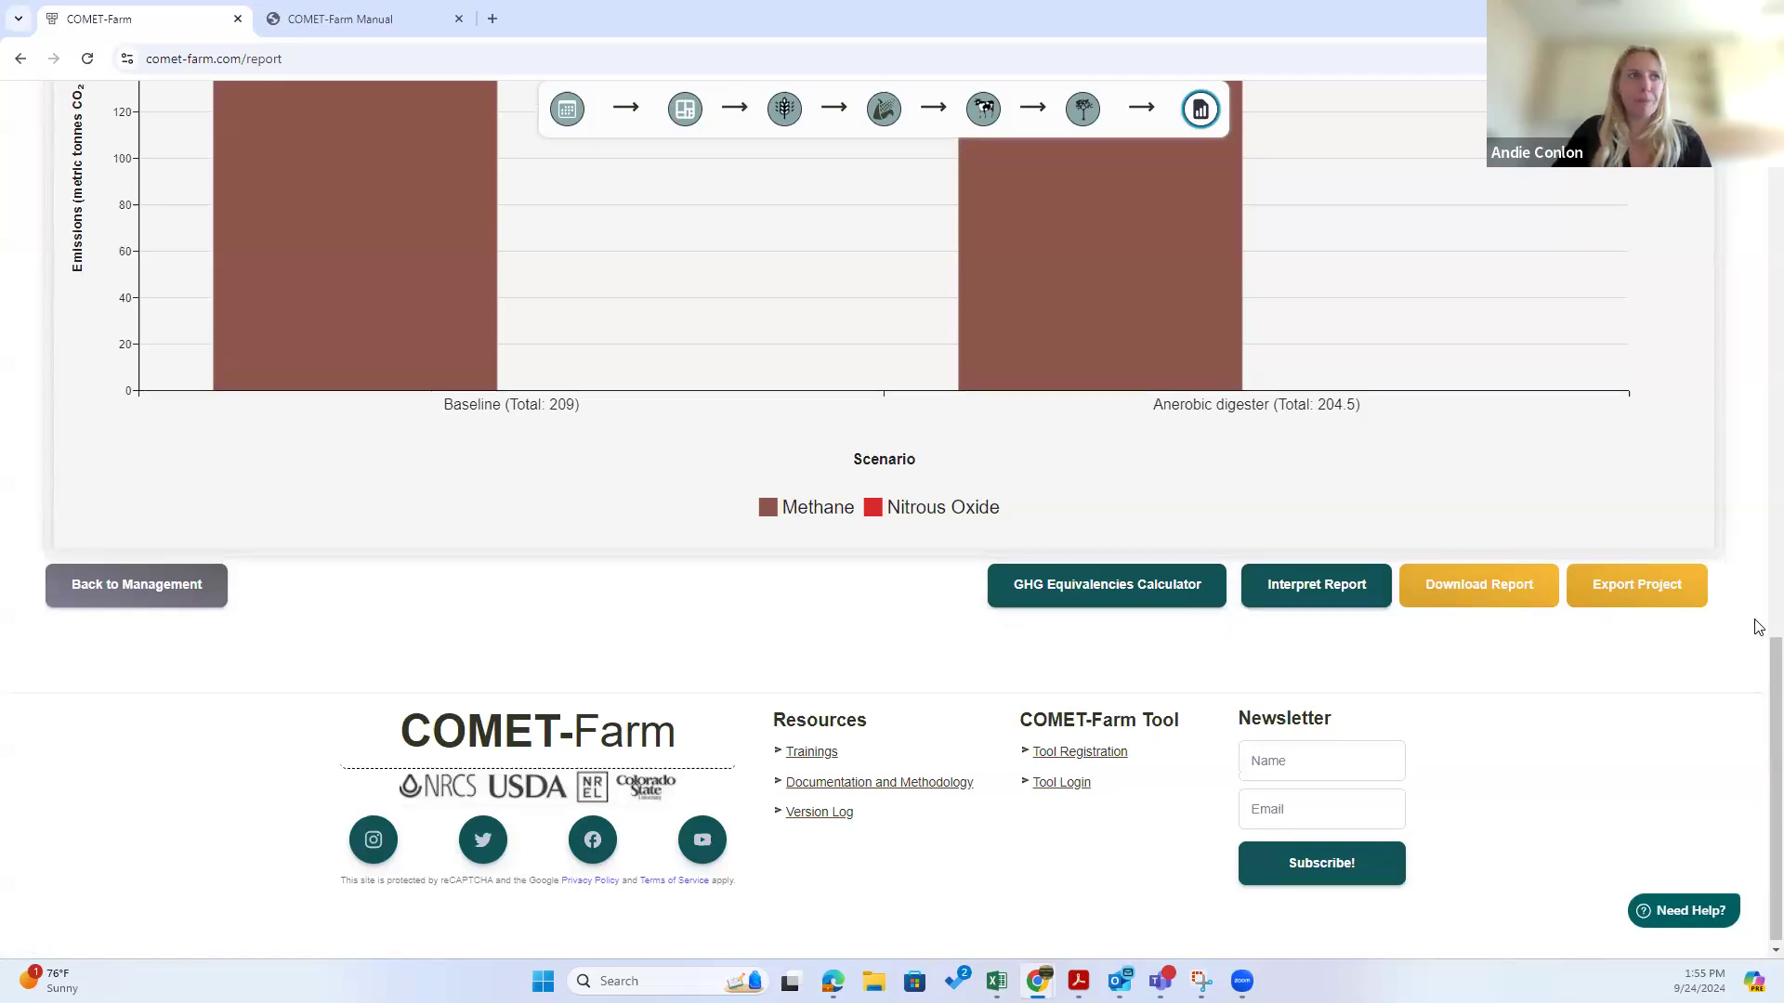
Step: Open the Cropland, Pasture, Range, Orchards/Vineyards report, dismiss its demo notice and examine the 2024 - 2033 baseline for field F1
scroll(1756, 624, up, 15)
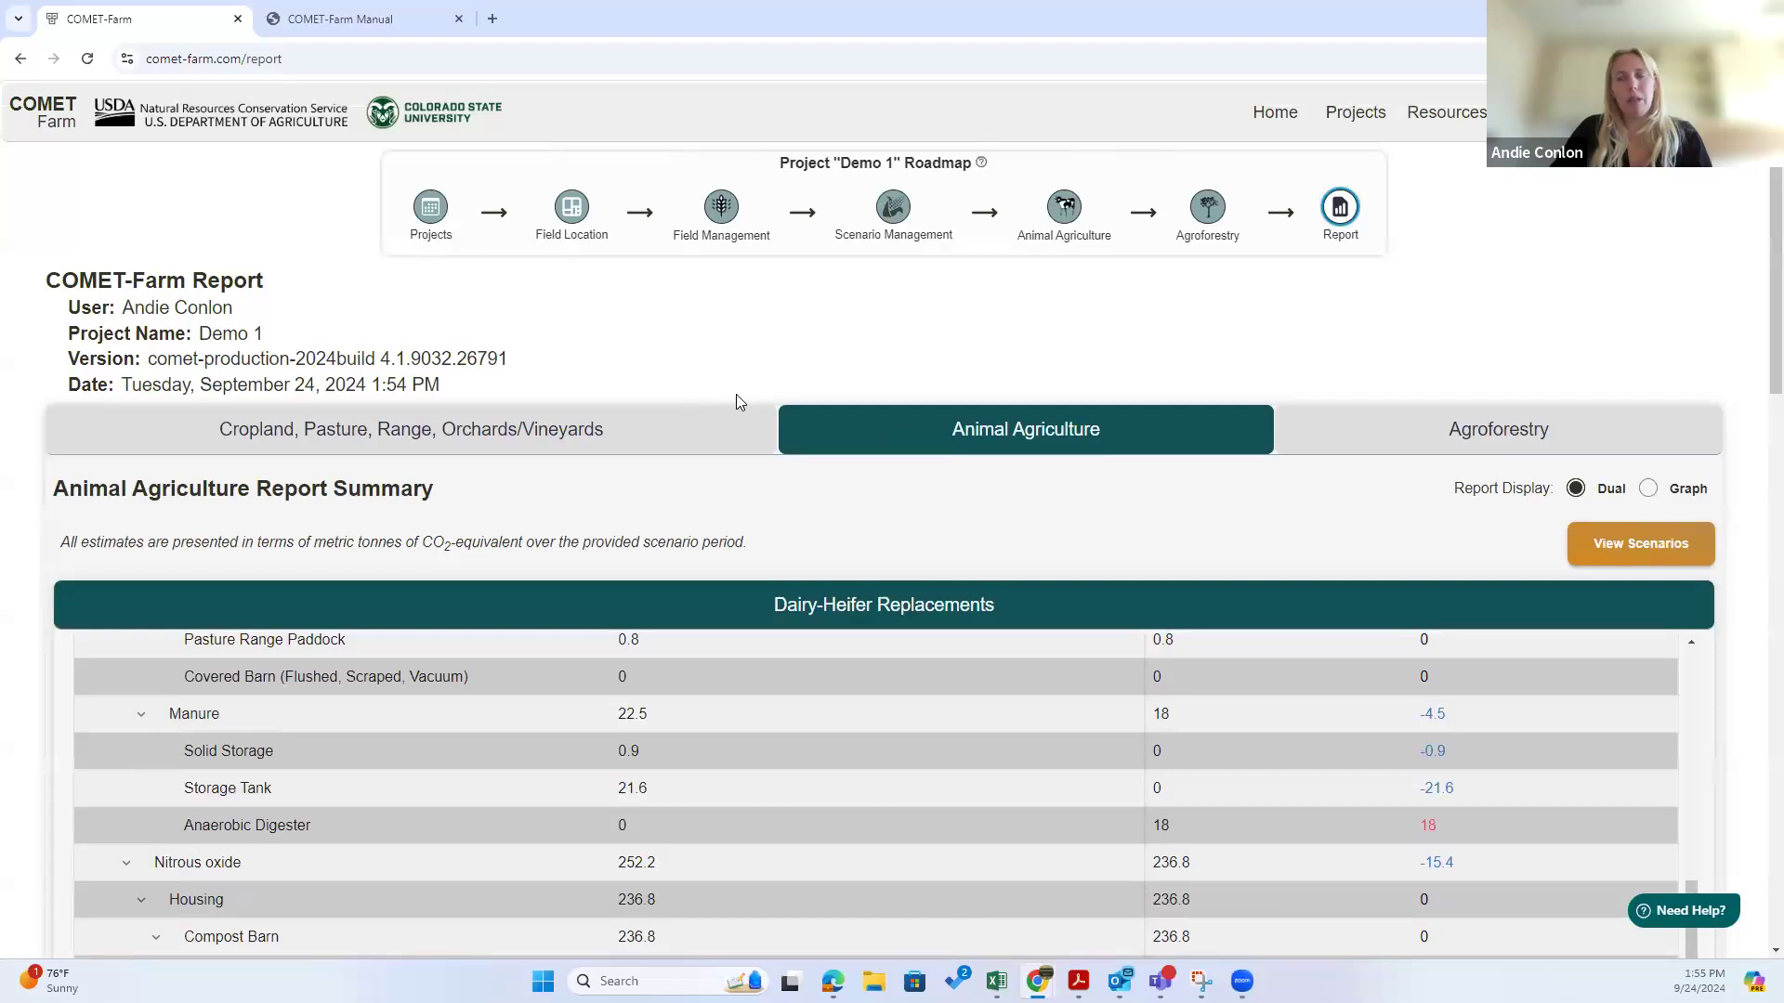
click(340, 433)
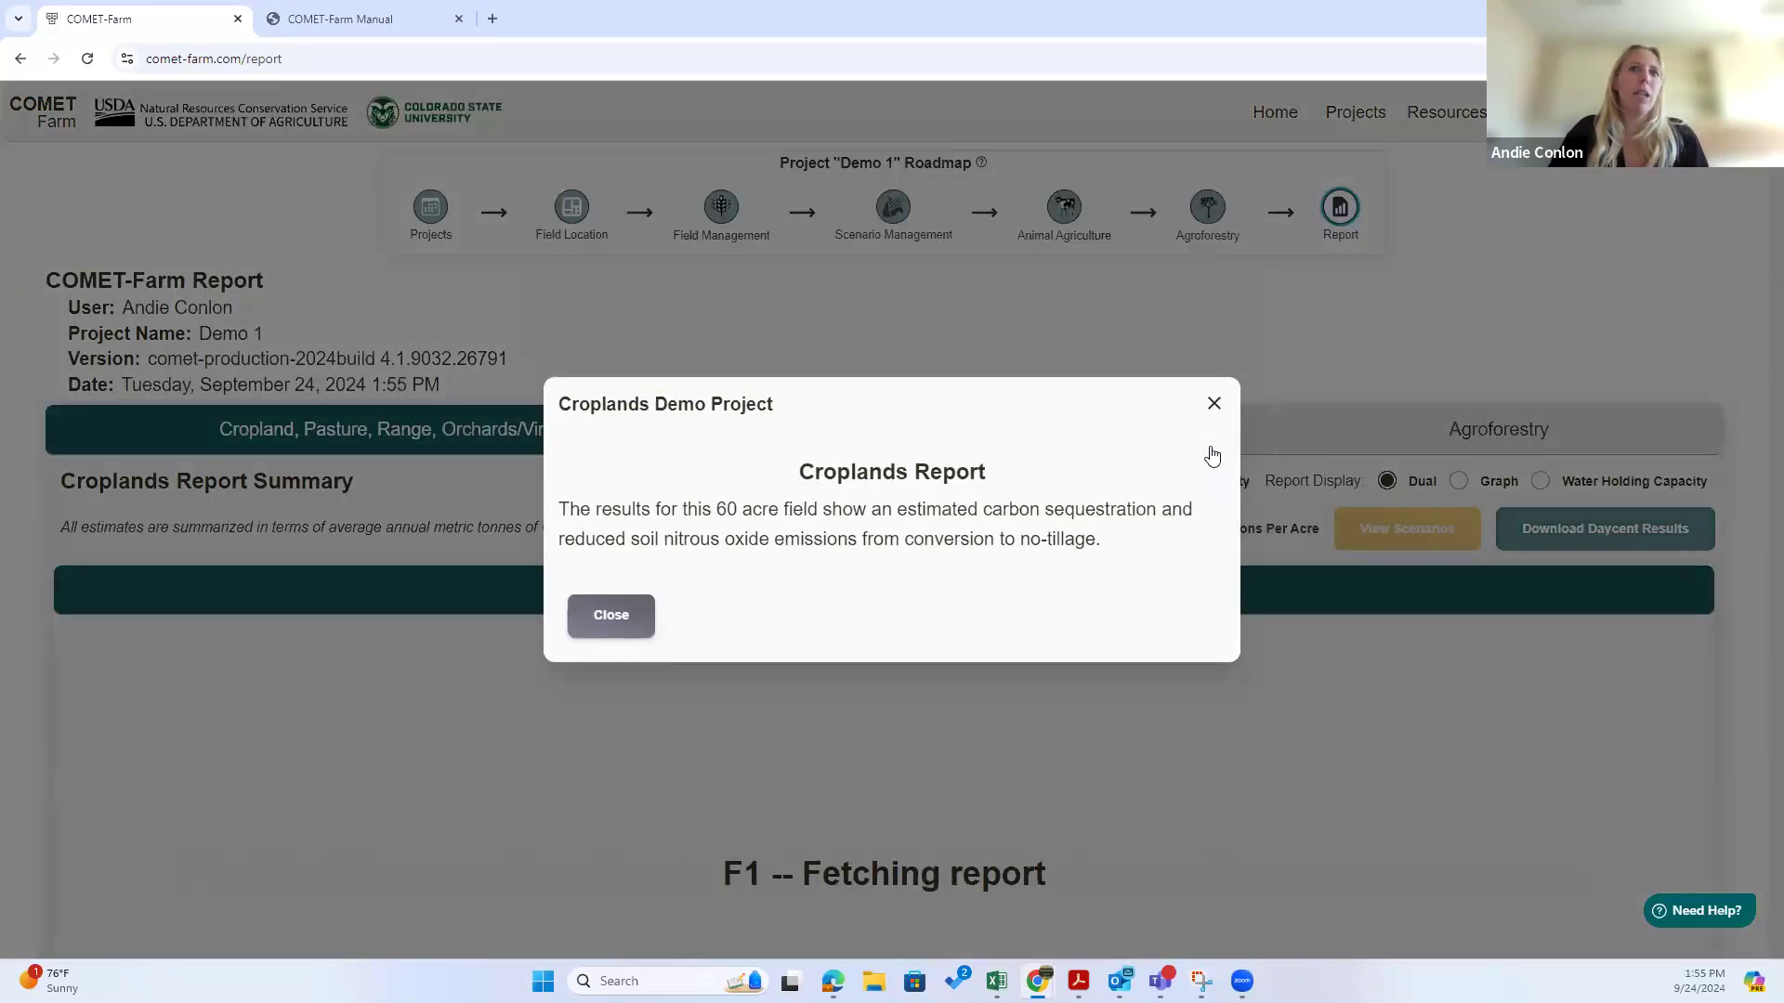
click(1213, 455)
scroll(1127, 688, down, 4)
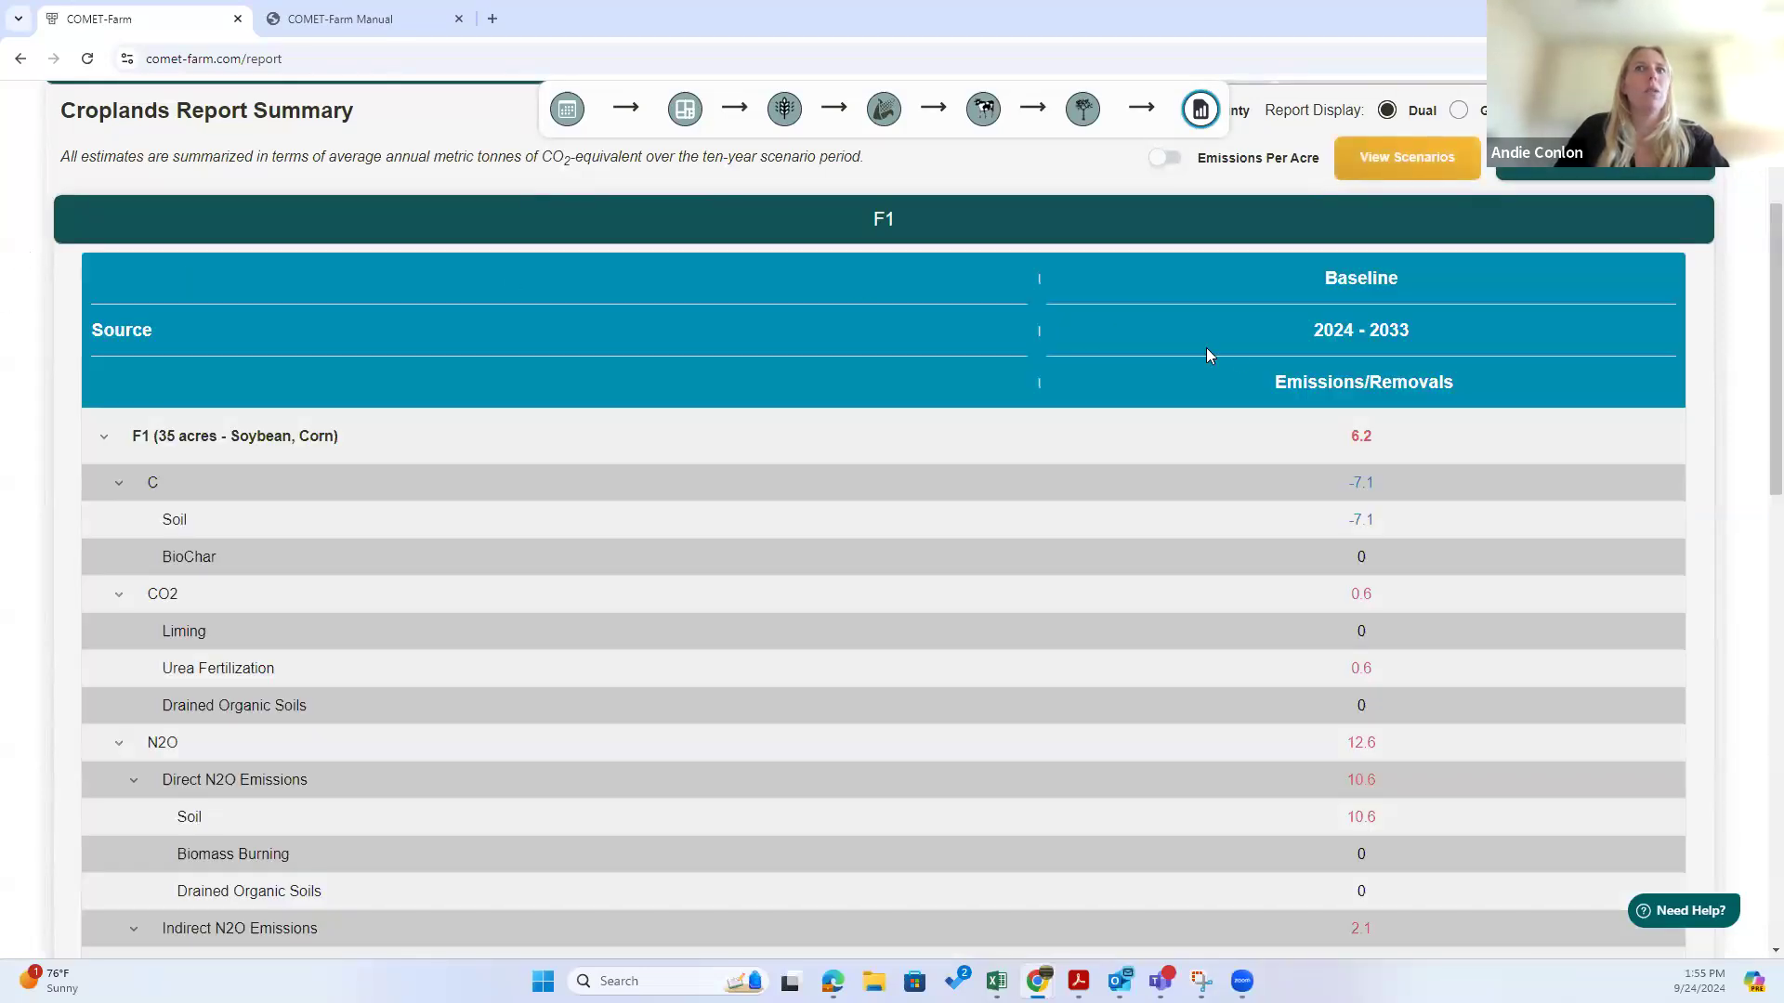
scroll(1428, 554, up, 2)
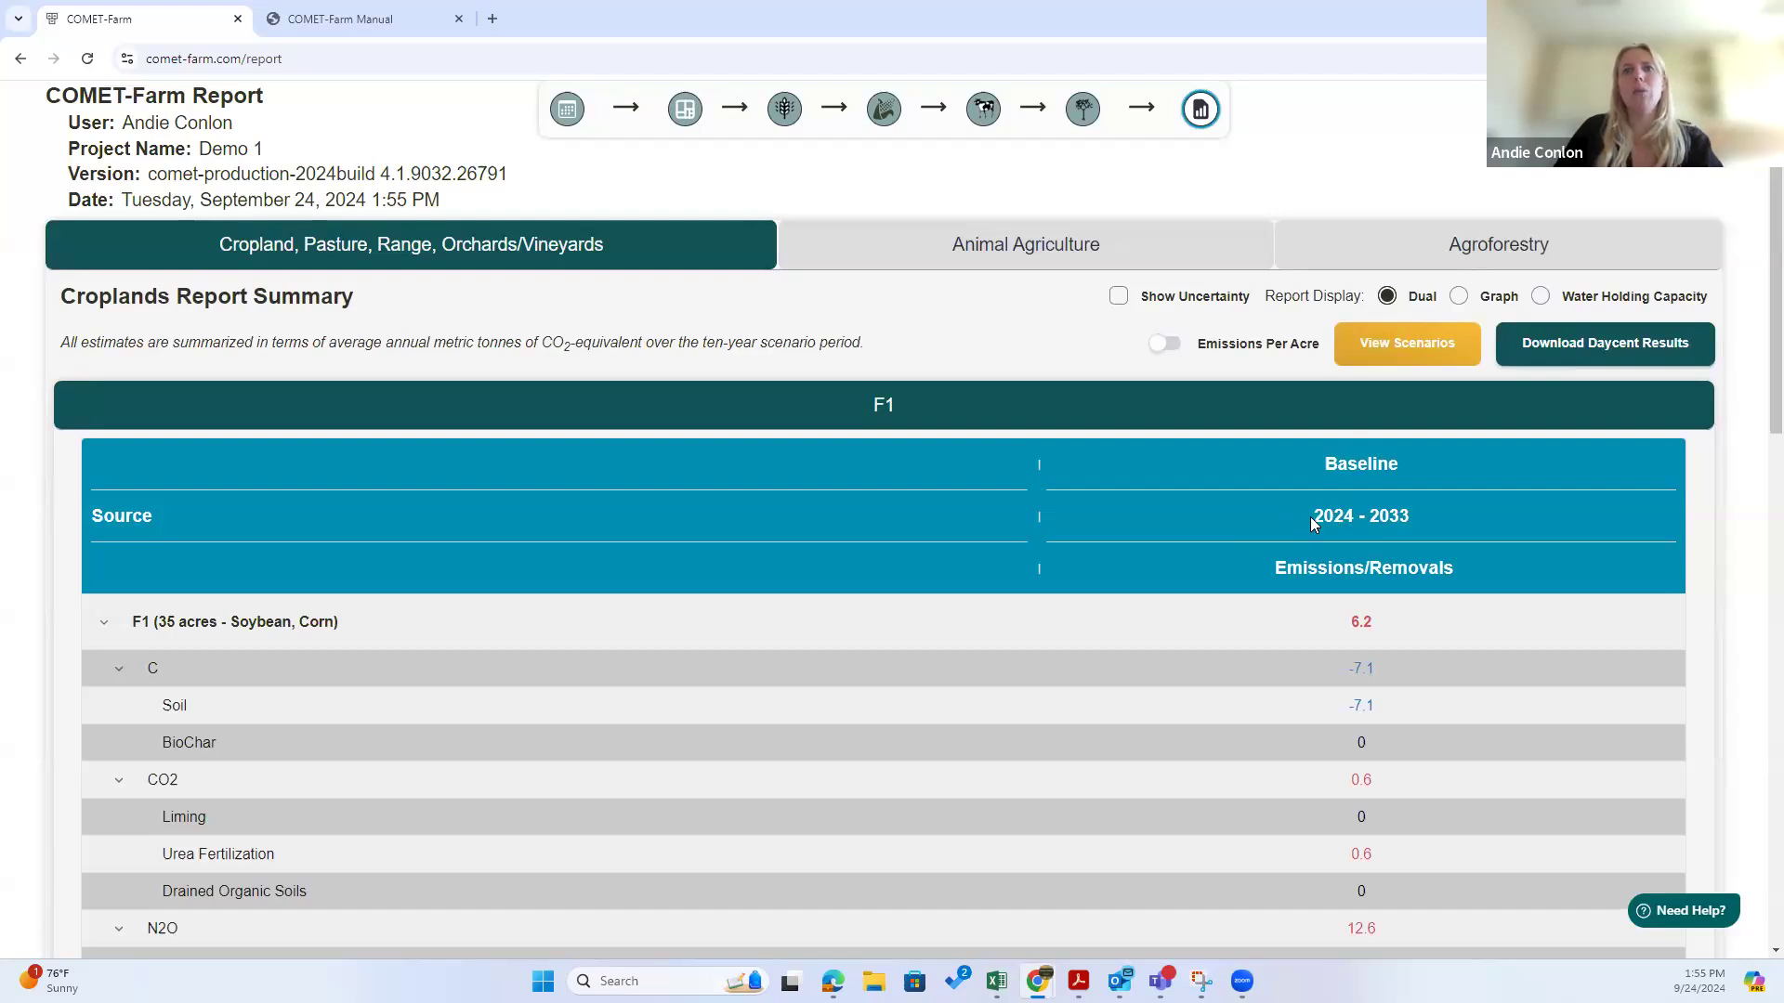
drag(1312, 523, 1432, 521)
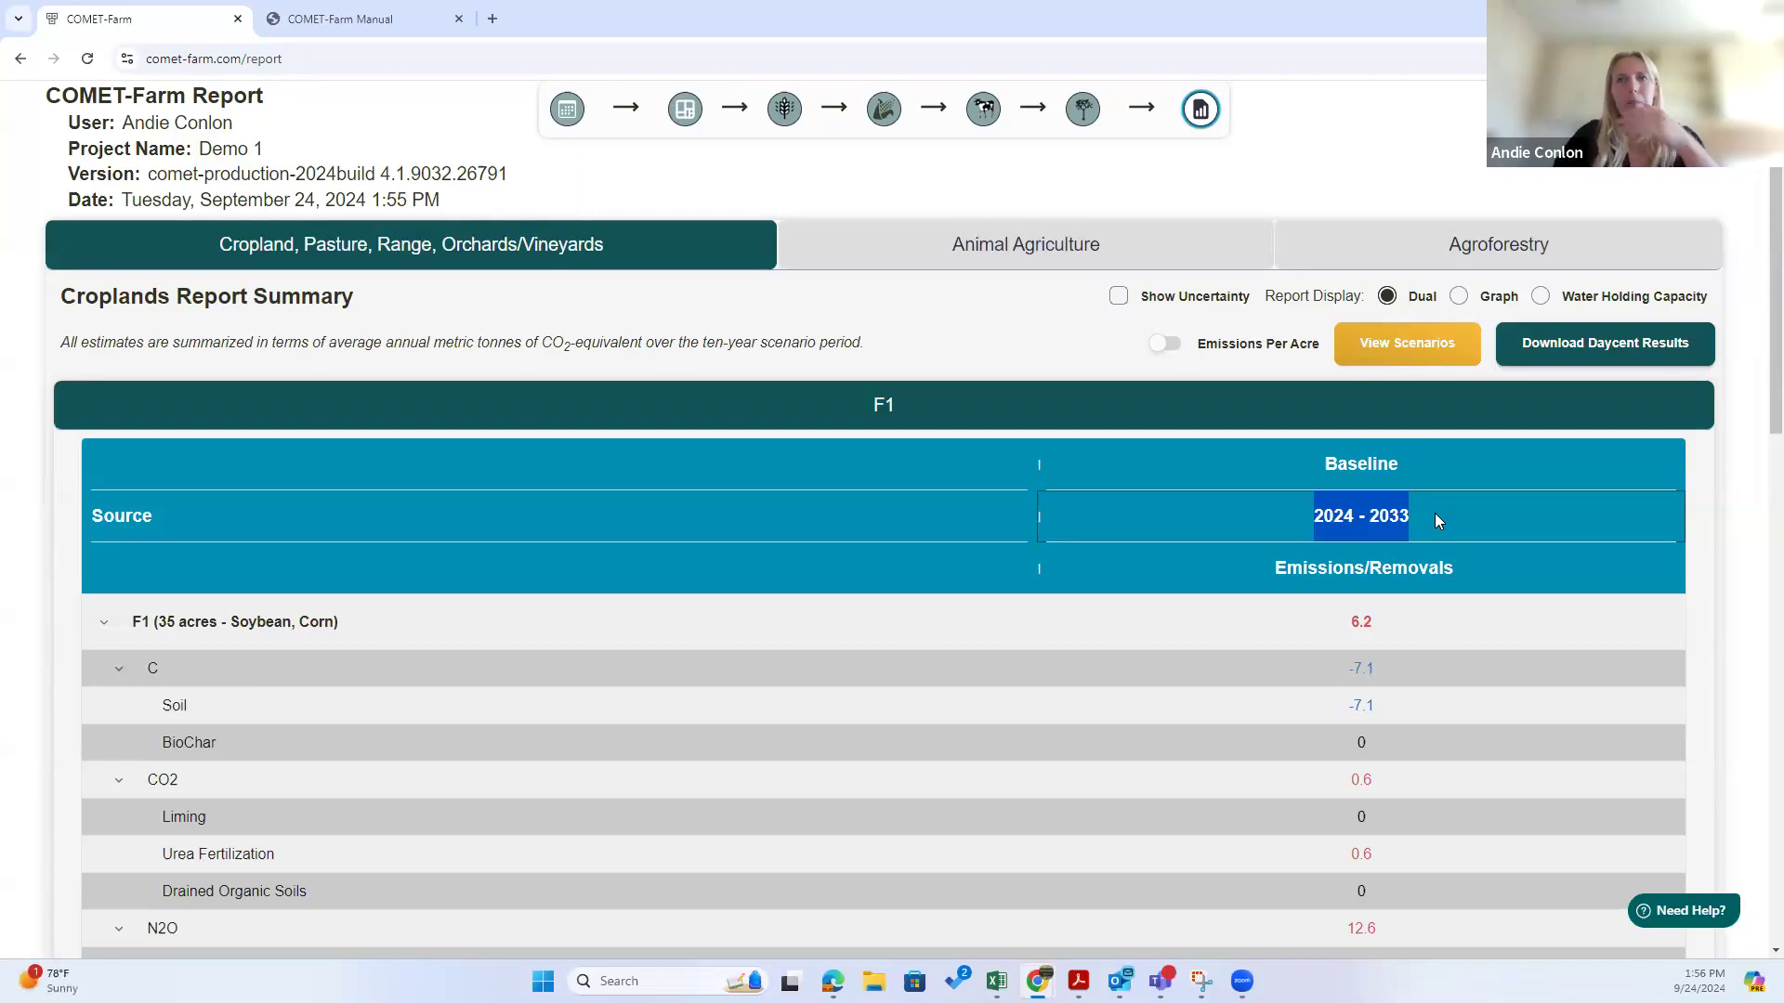
drag(1409, 517, 1316, 521)
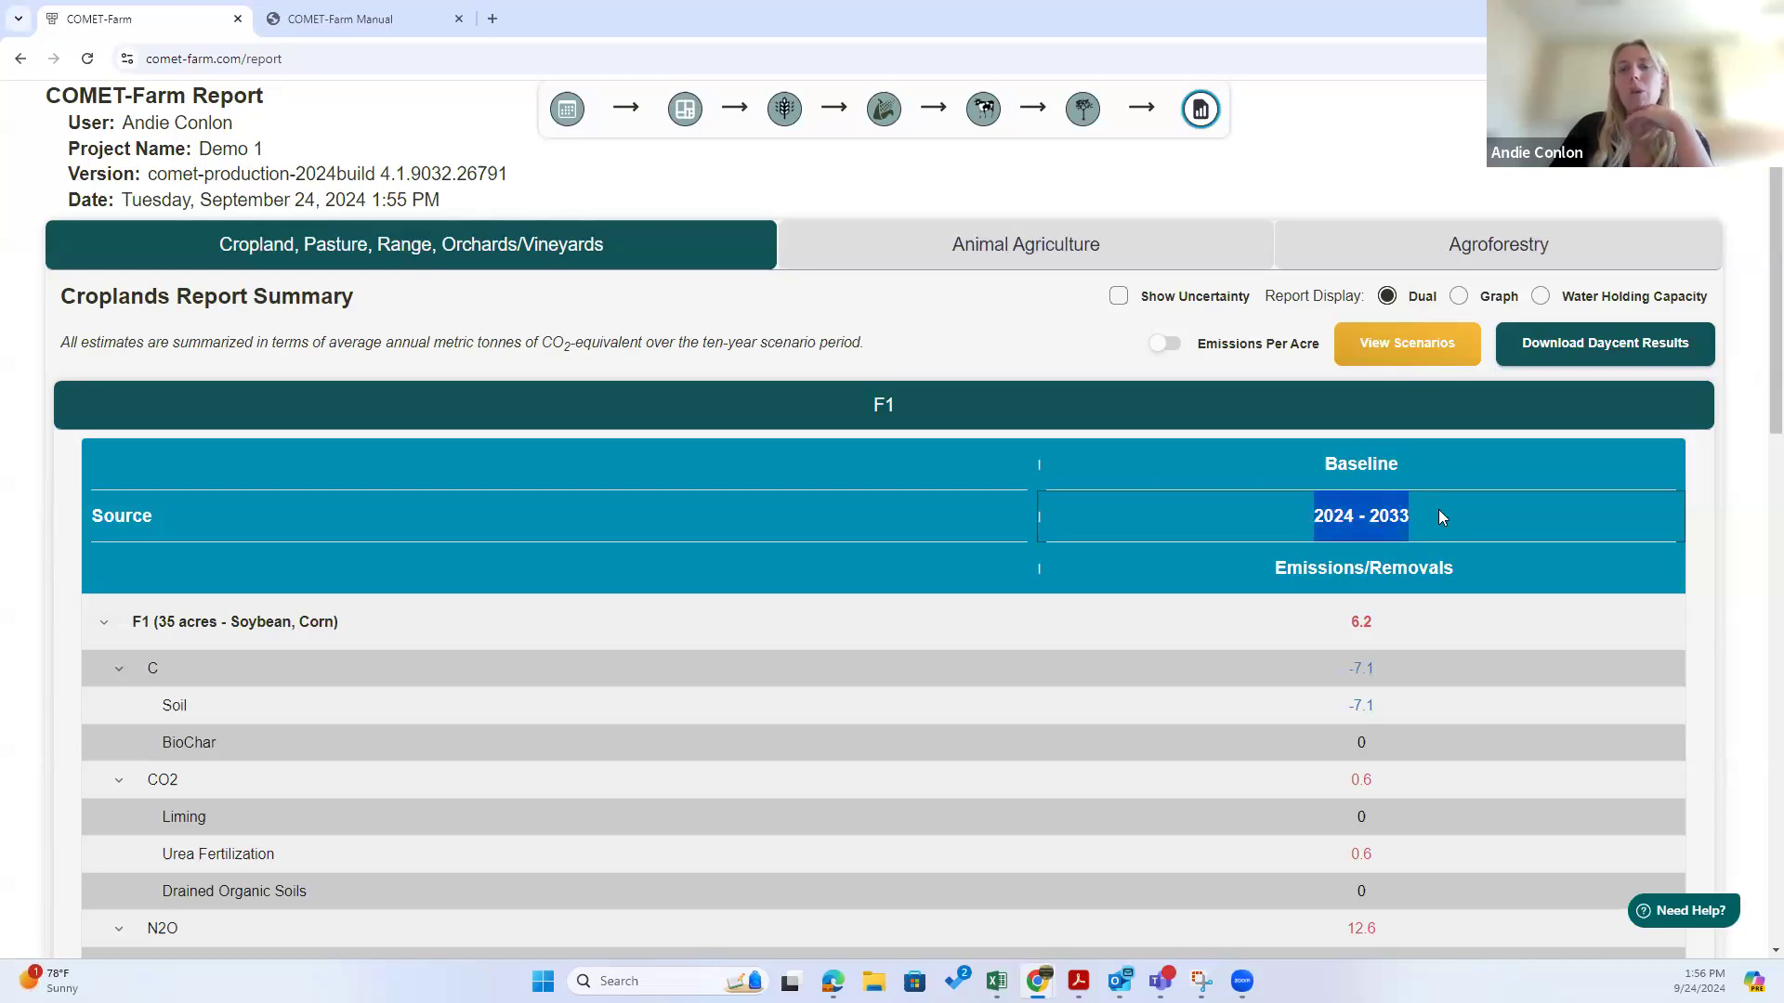
click(1480, 504)
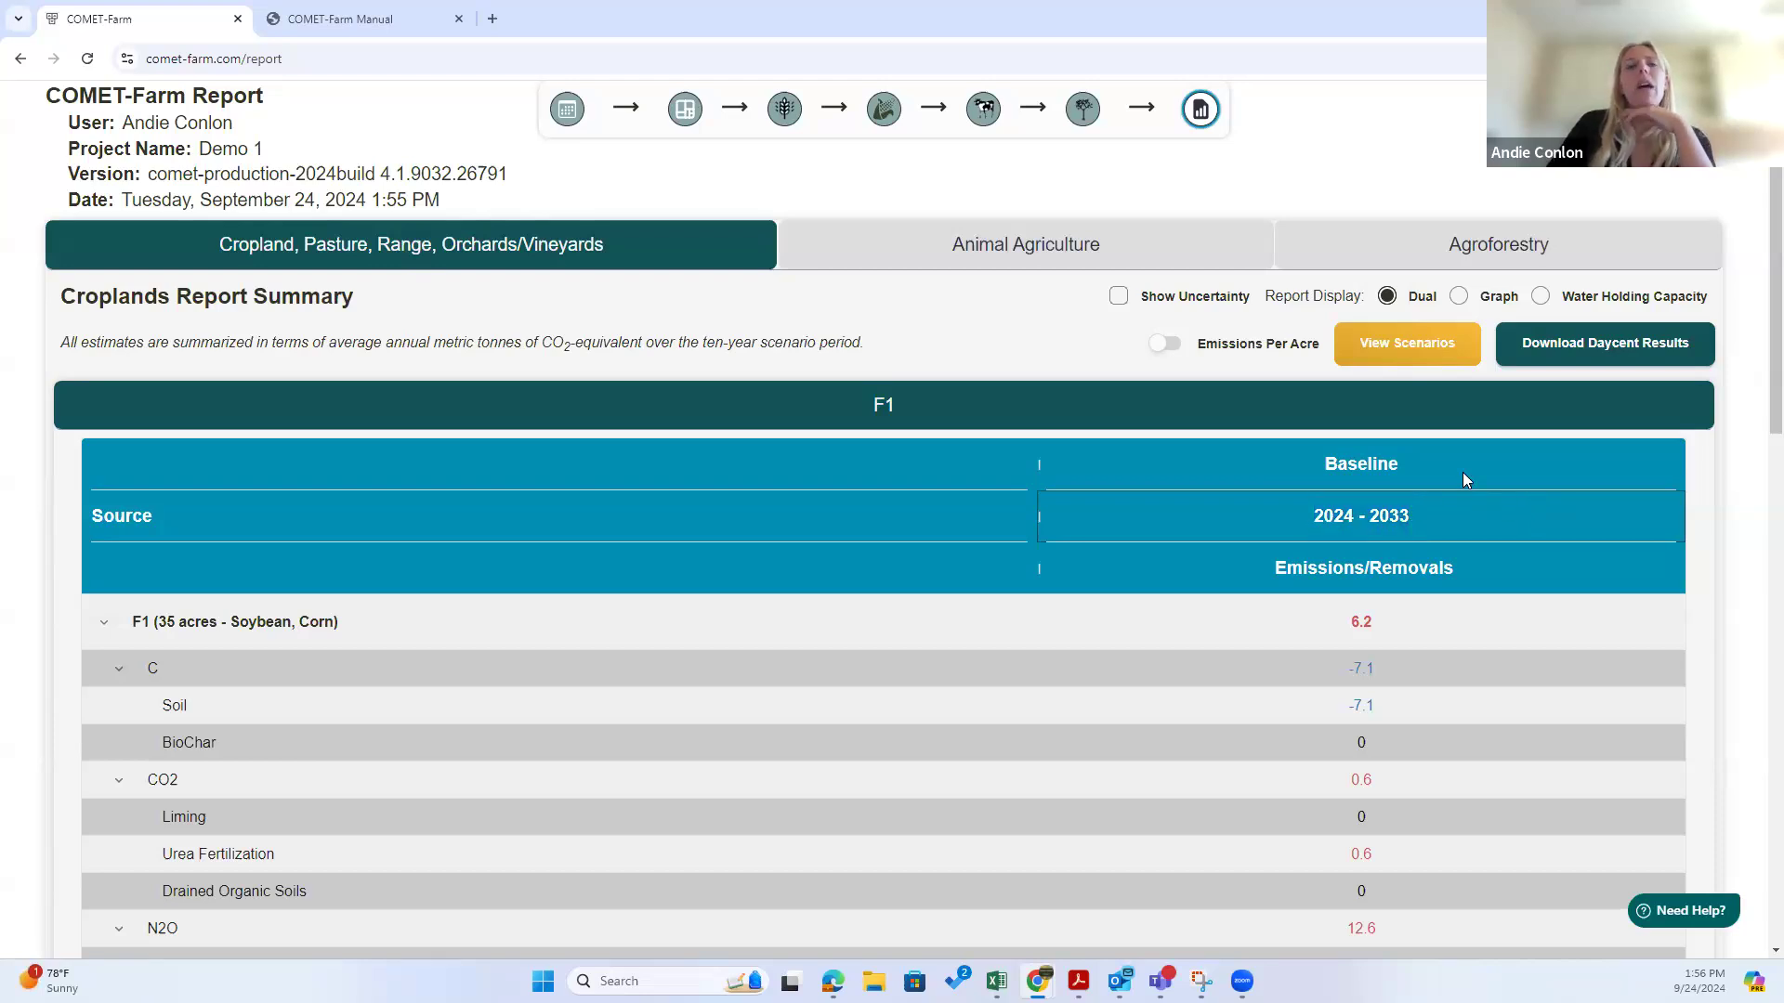
Step: Add the Convert to NT scenario to the Croplands report comparison and examine its 2024 - 2033 period
click(1418, 340)
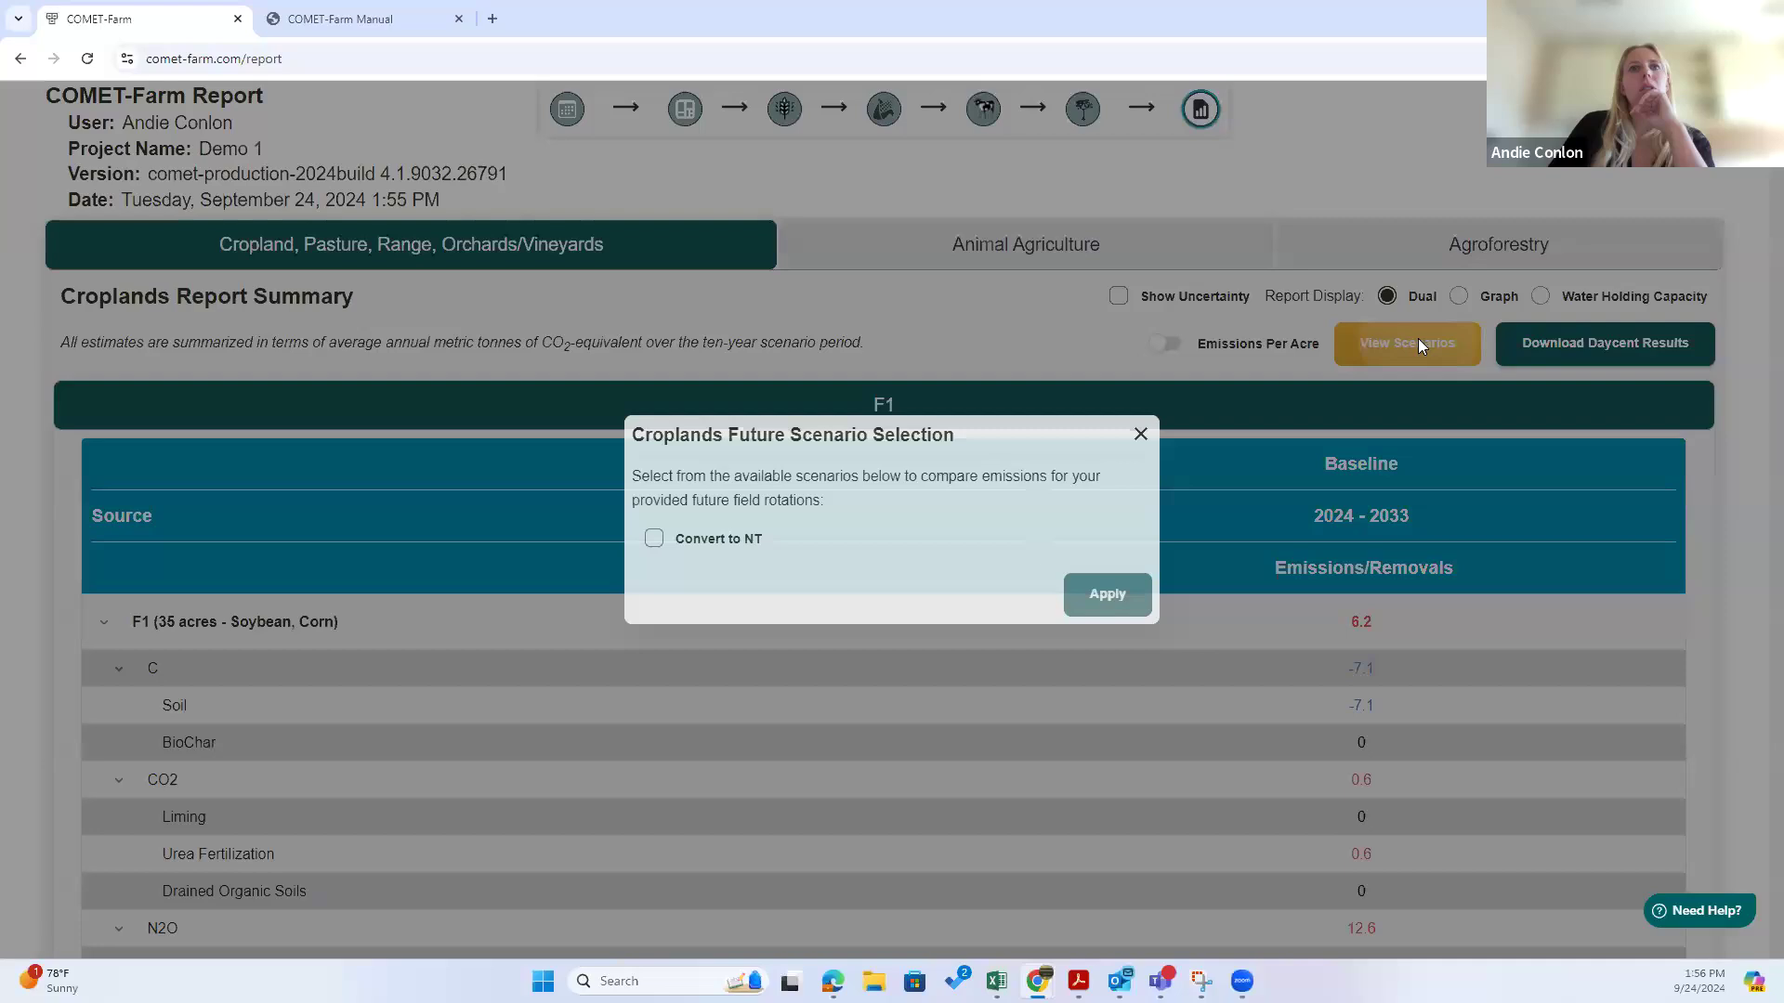
click(686, 546)
click(1096, 602)
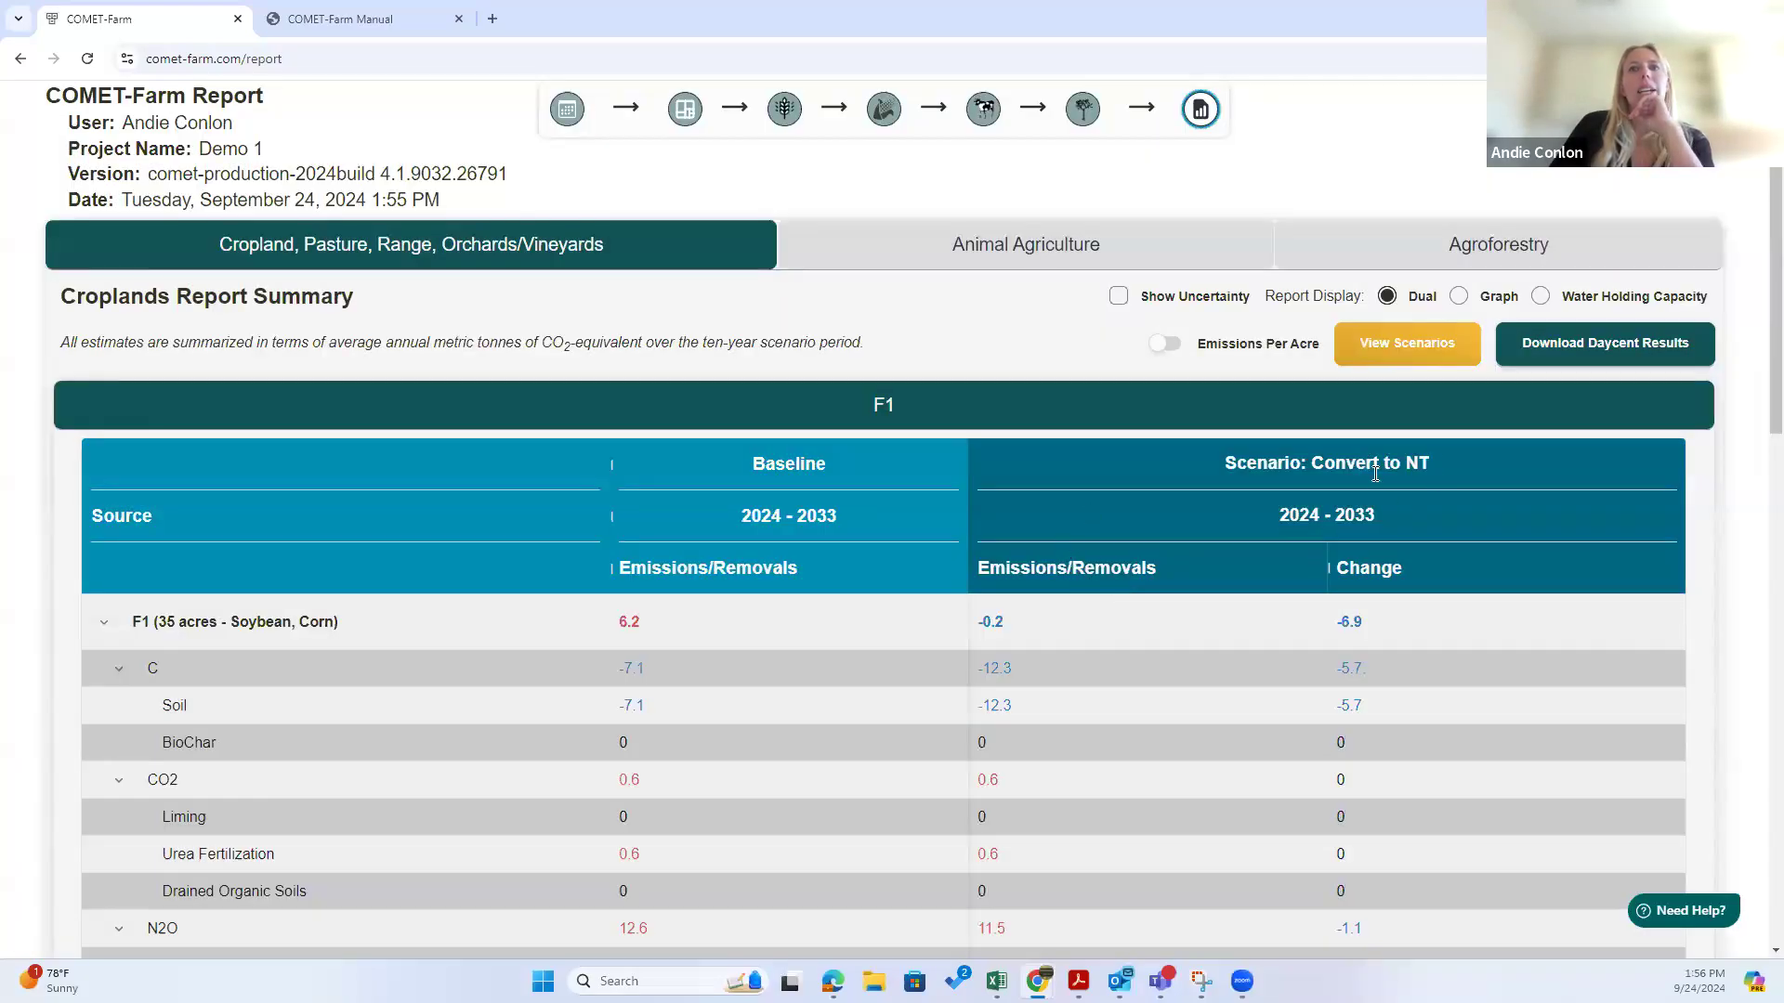
drag(1382, 512, 1251, 515)
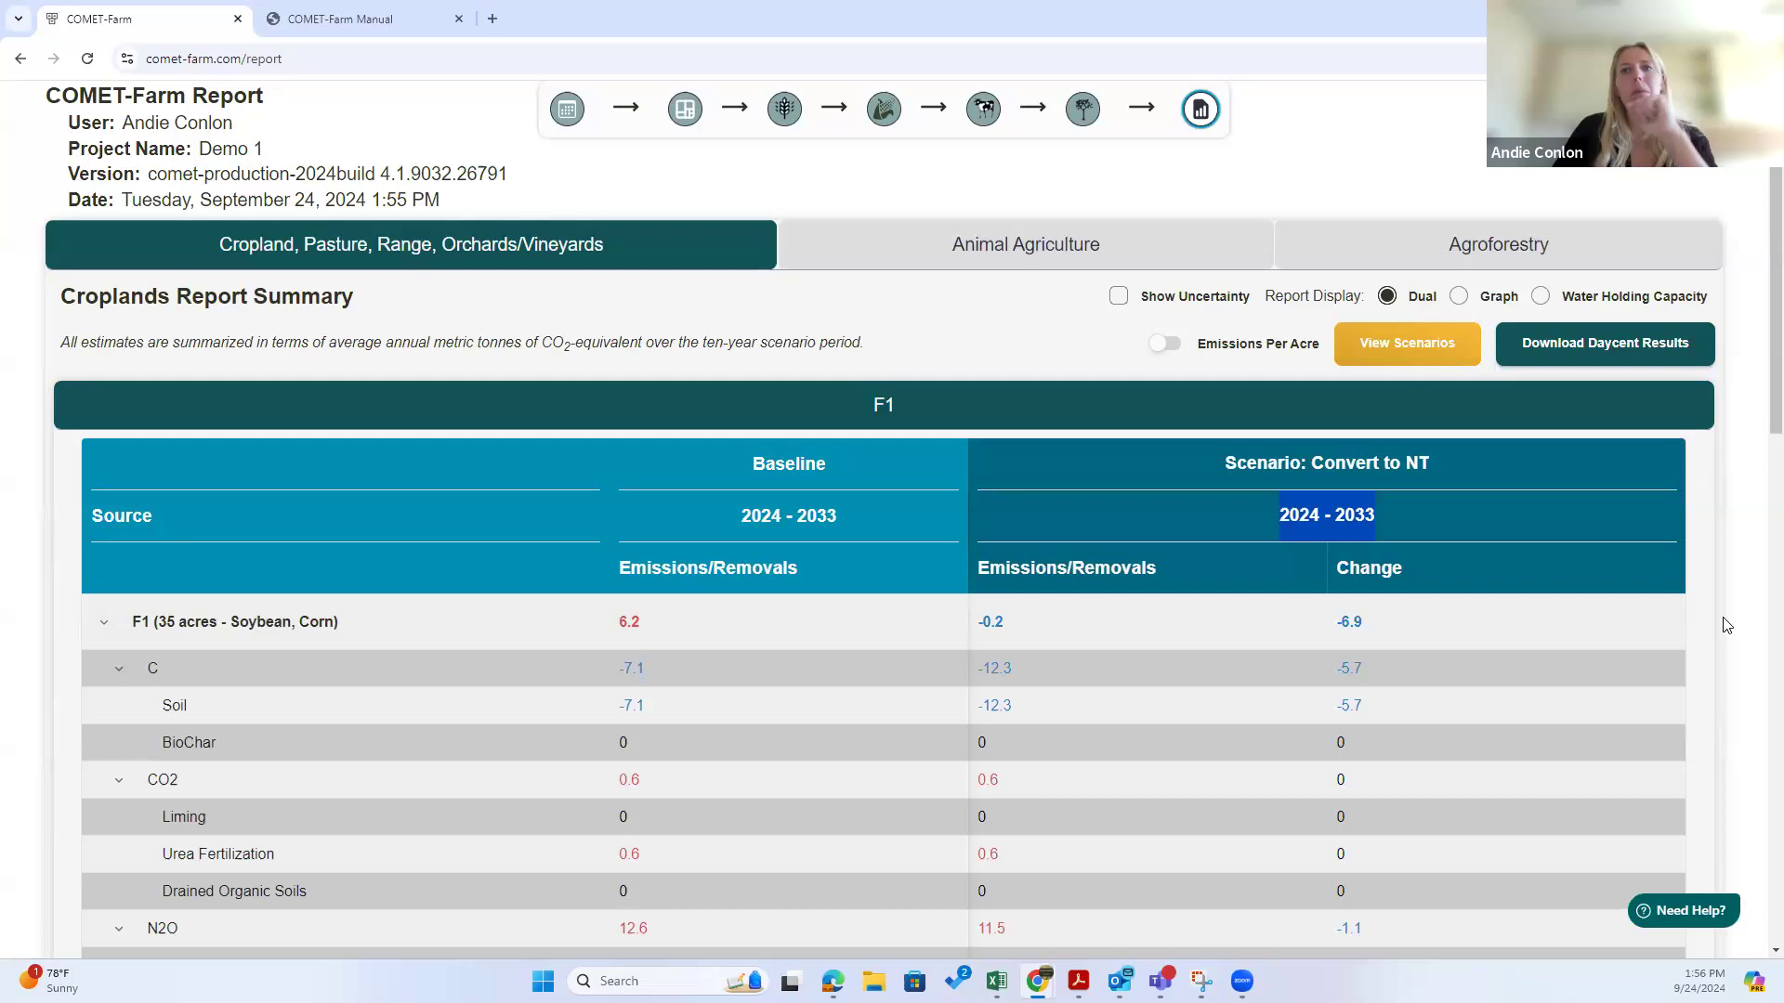
click(1751, 587)
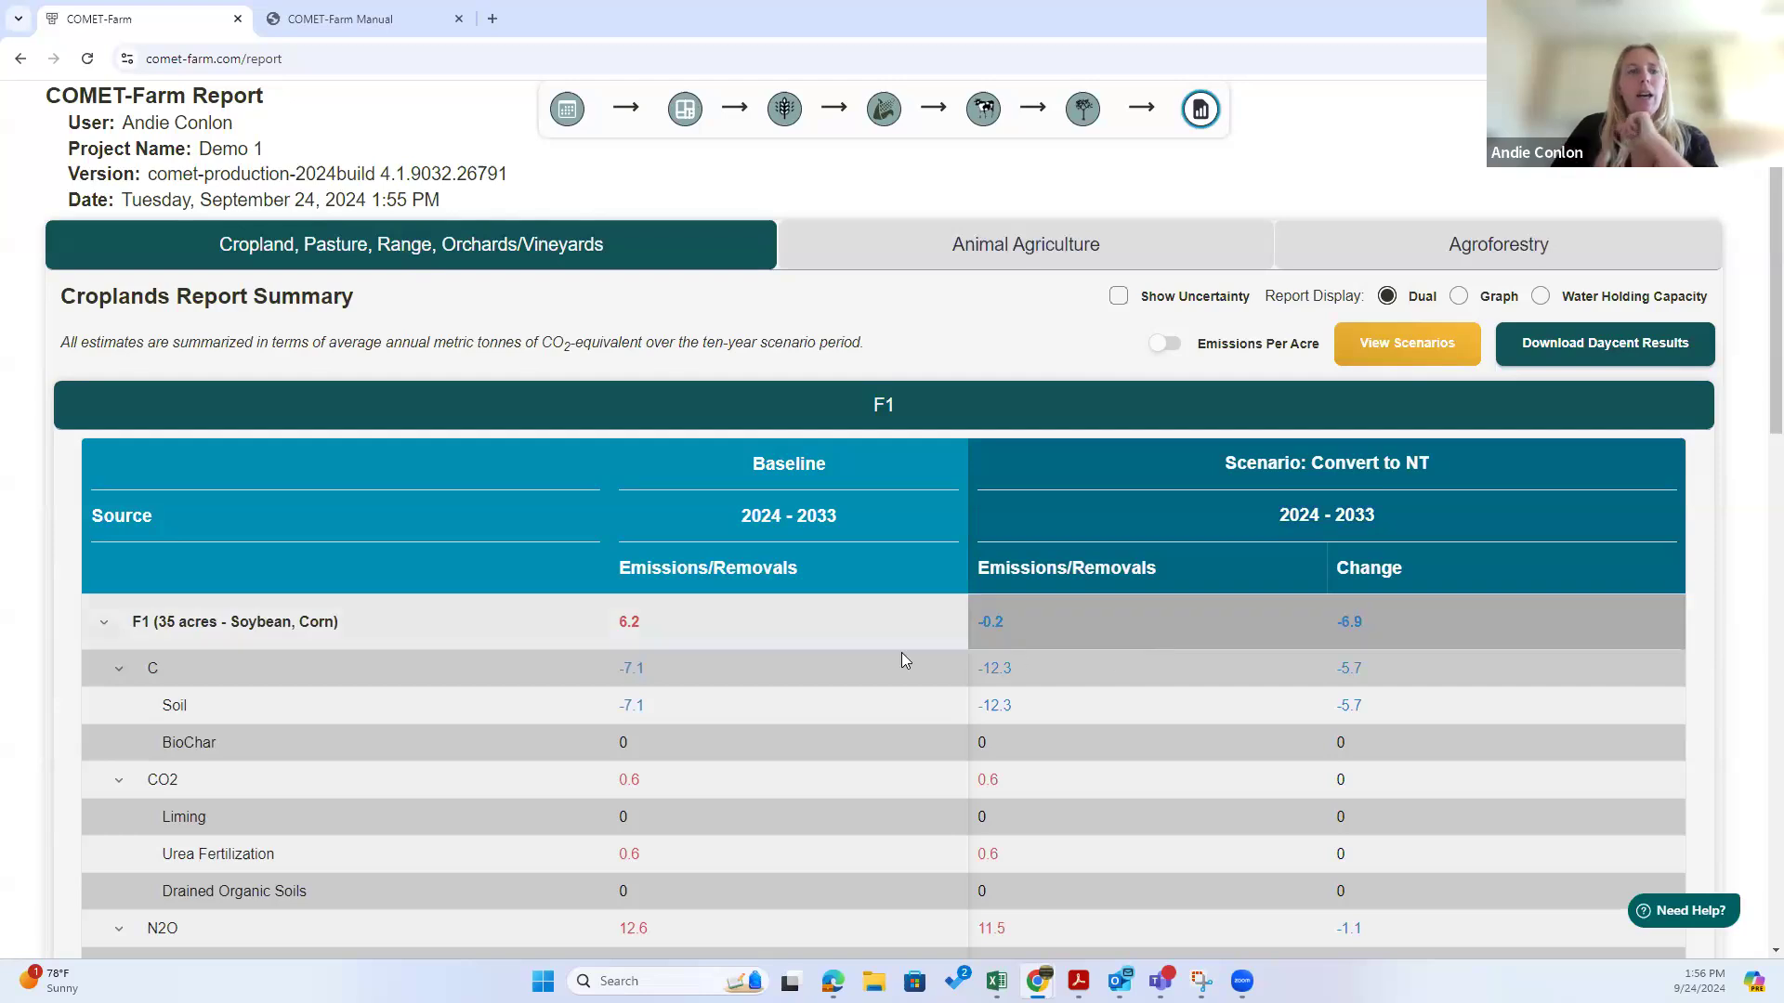
Step: Collapse and re-expand field F1, and examine its emission sources, the total for all fields and the Total GHG Emissions chart
click(109, 628)
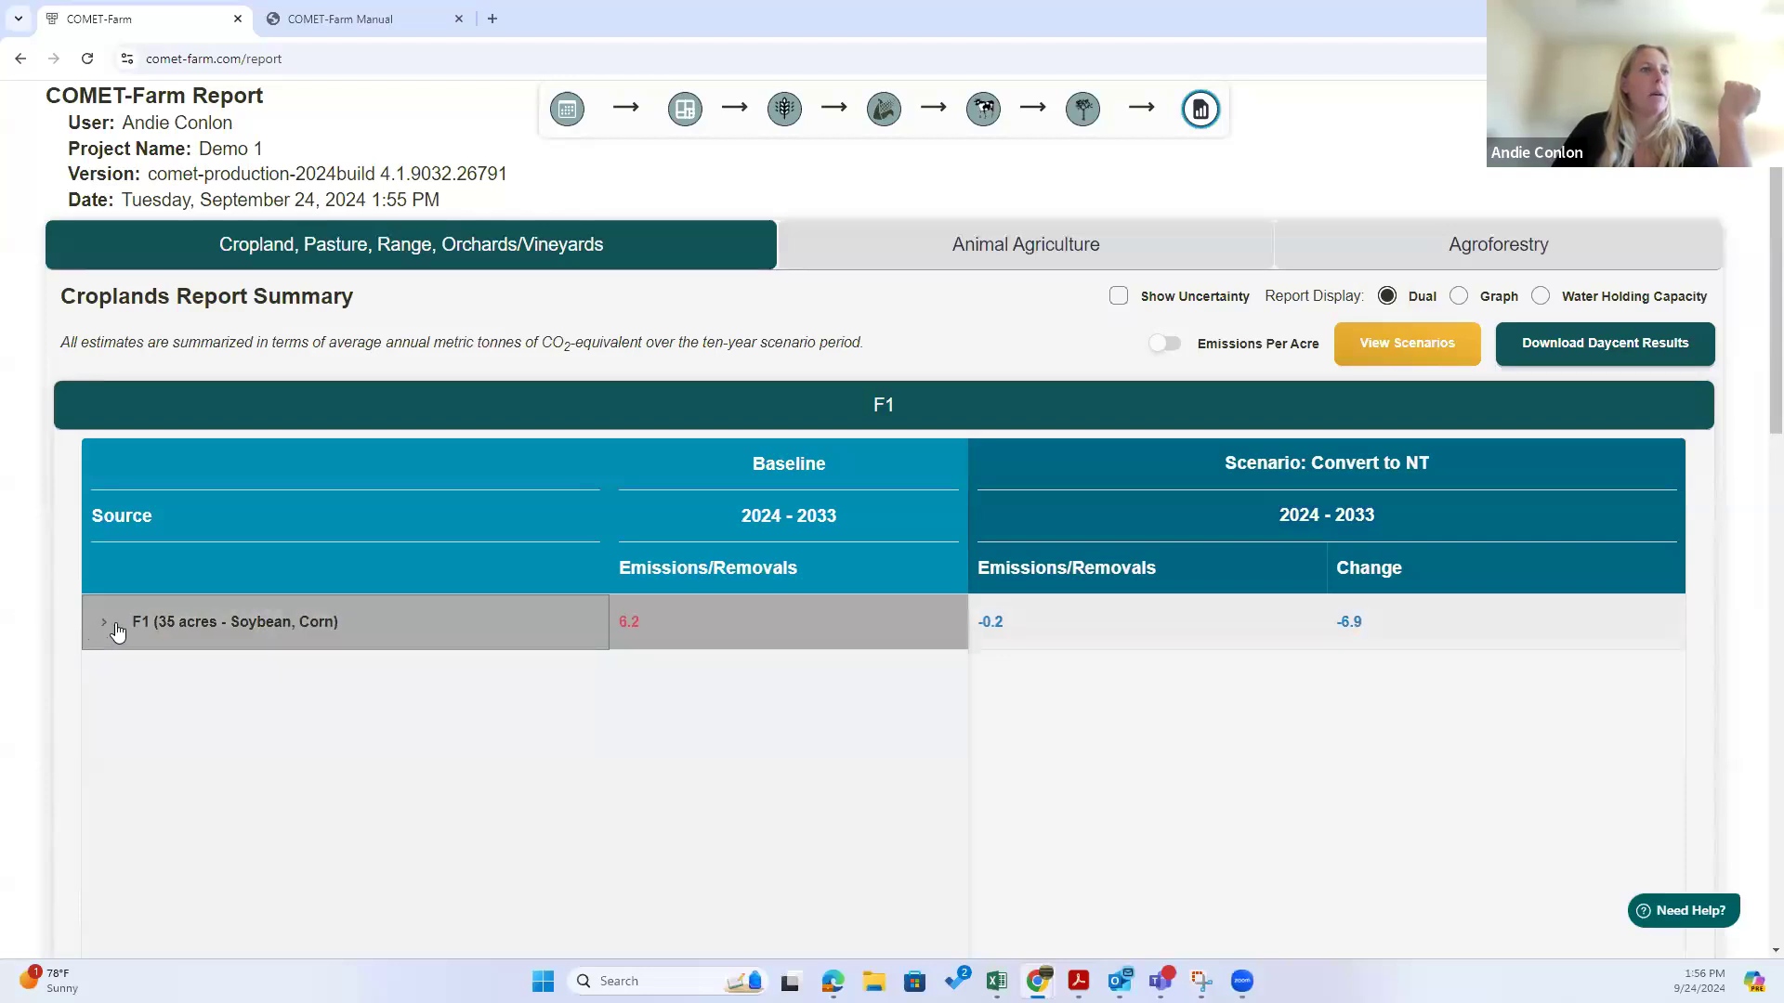
click(107, 628)
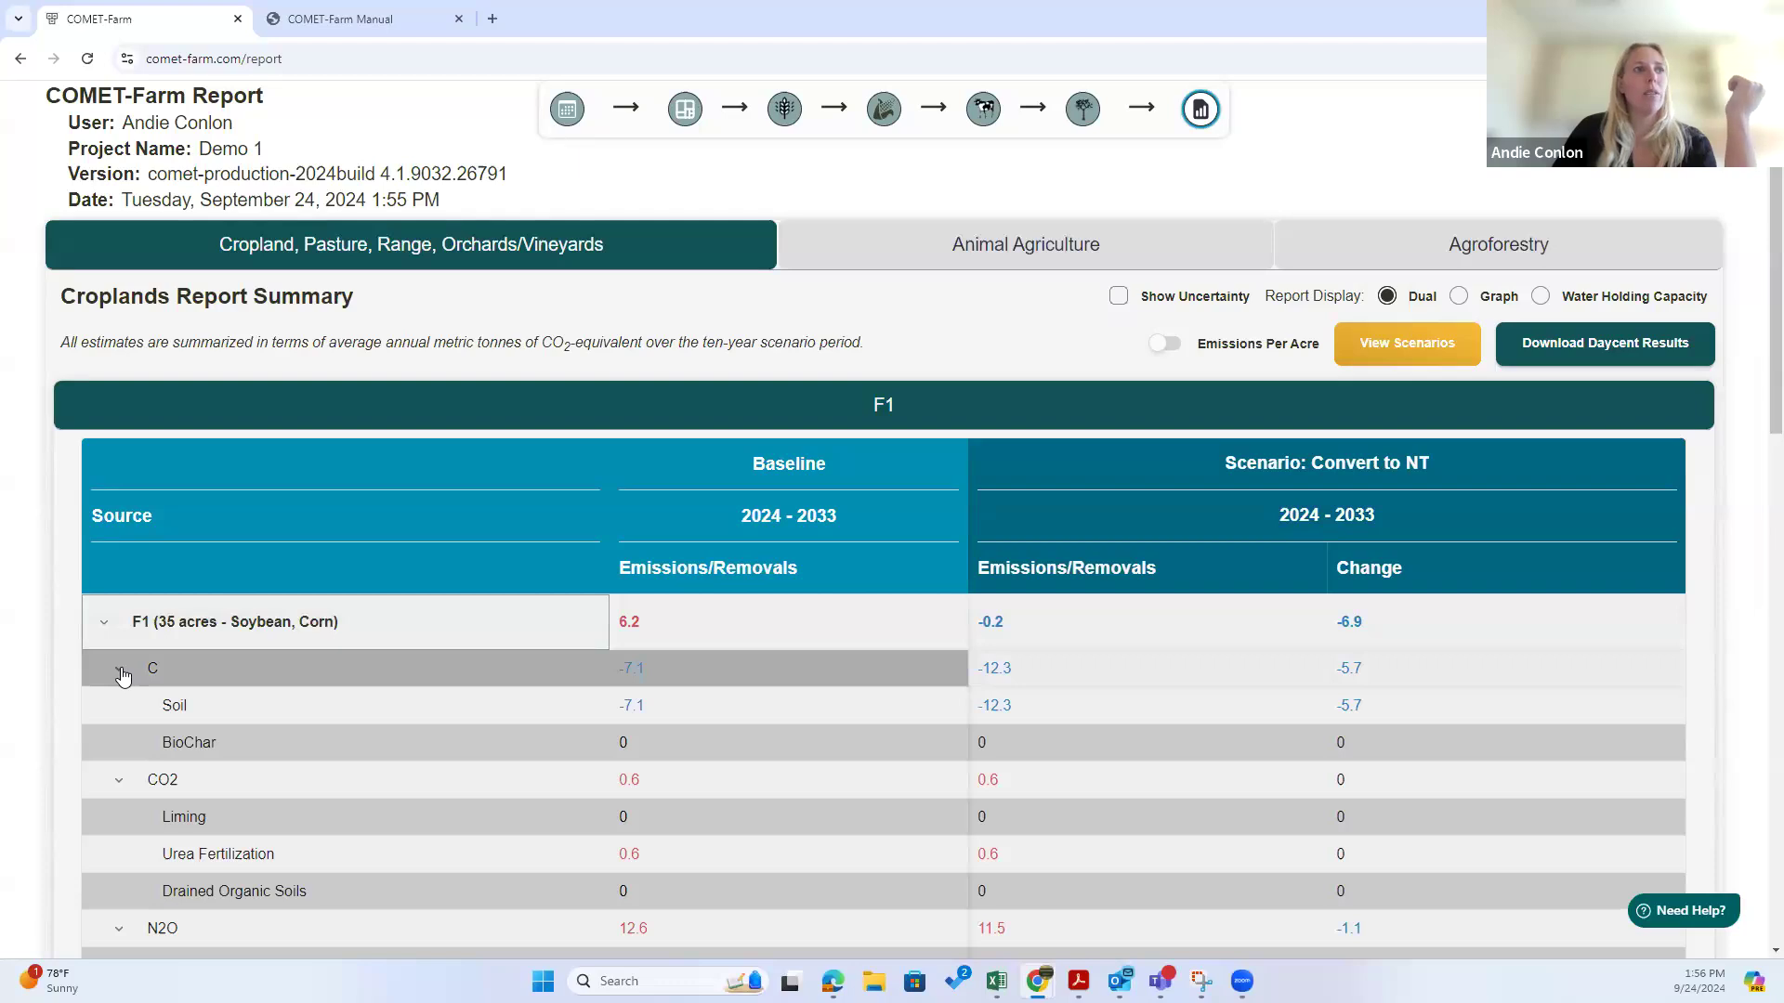
scroll(124, 684, down, 1)
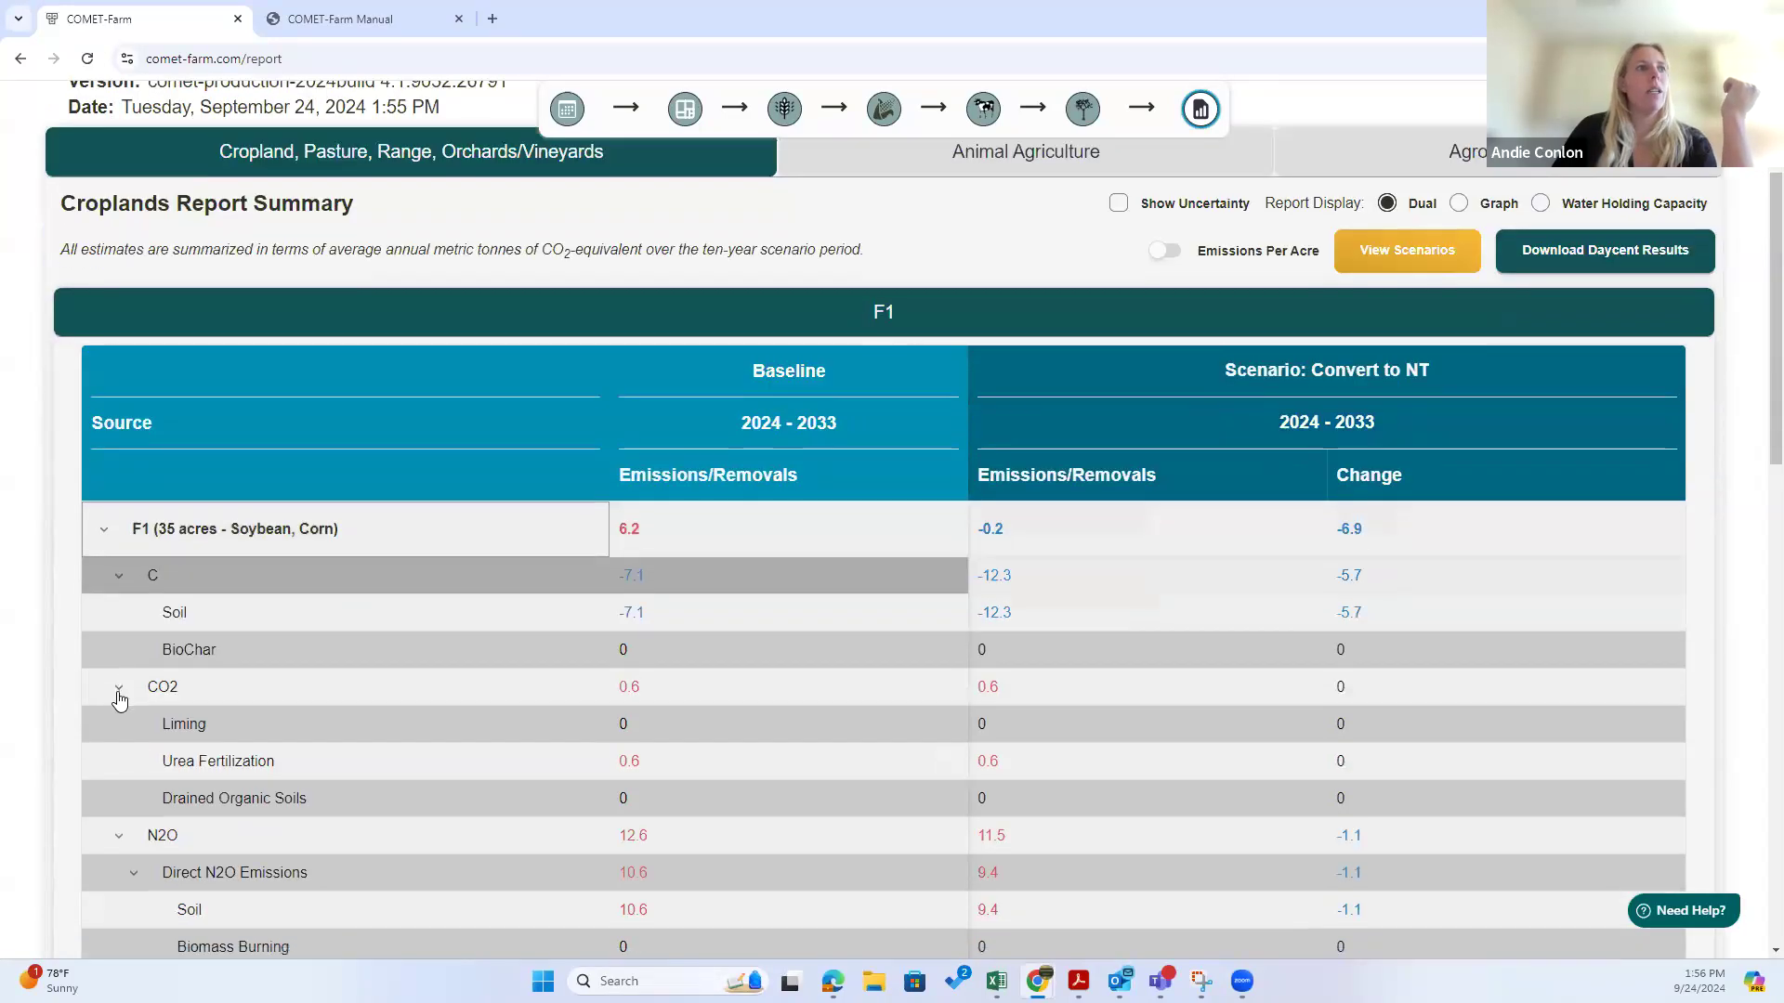
scroll(119, 688, down, 2)
scroll(178, 646, down, 2)
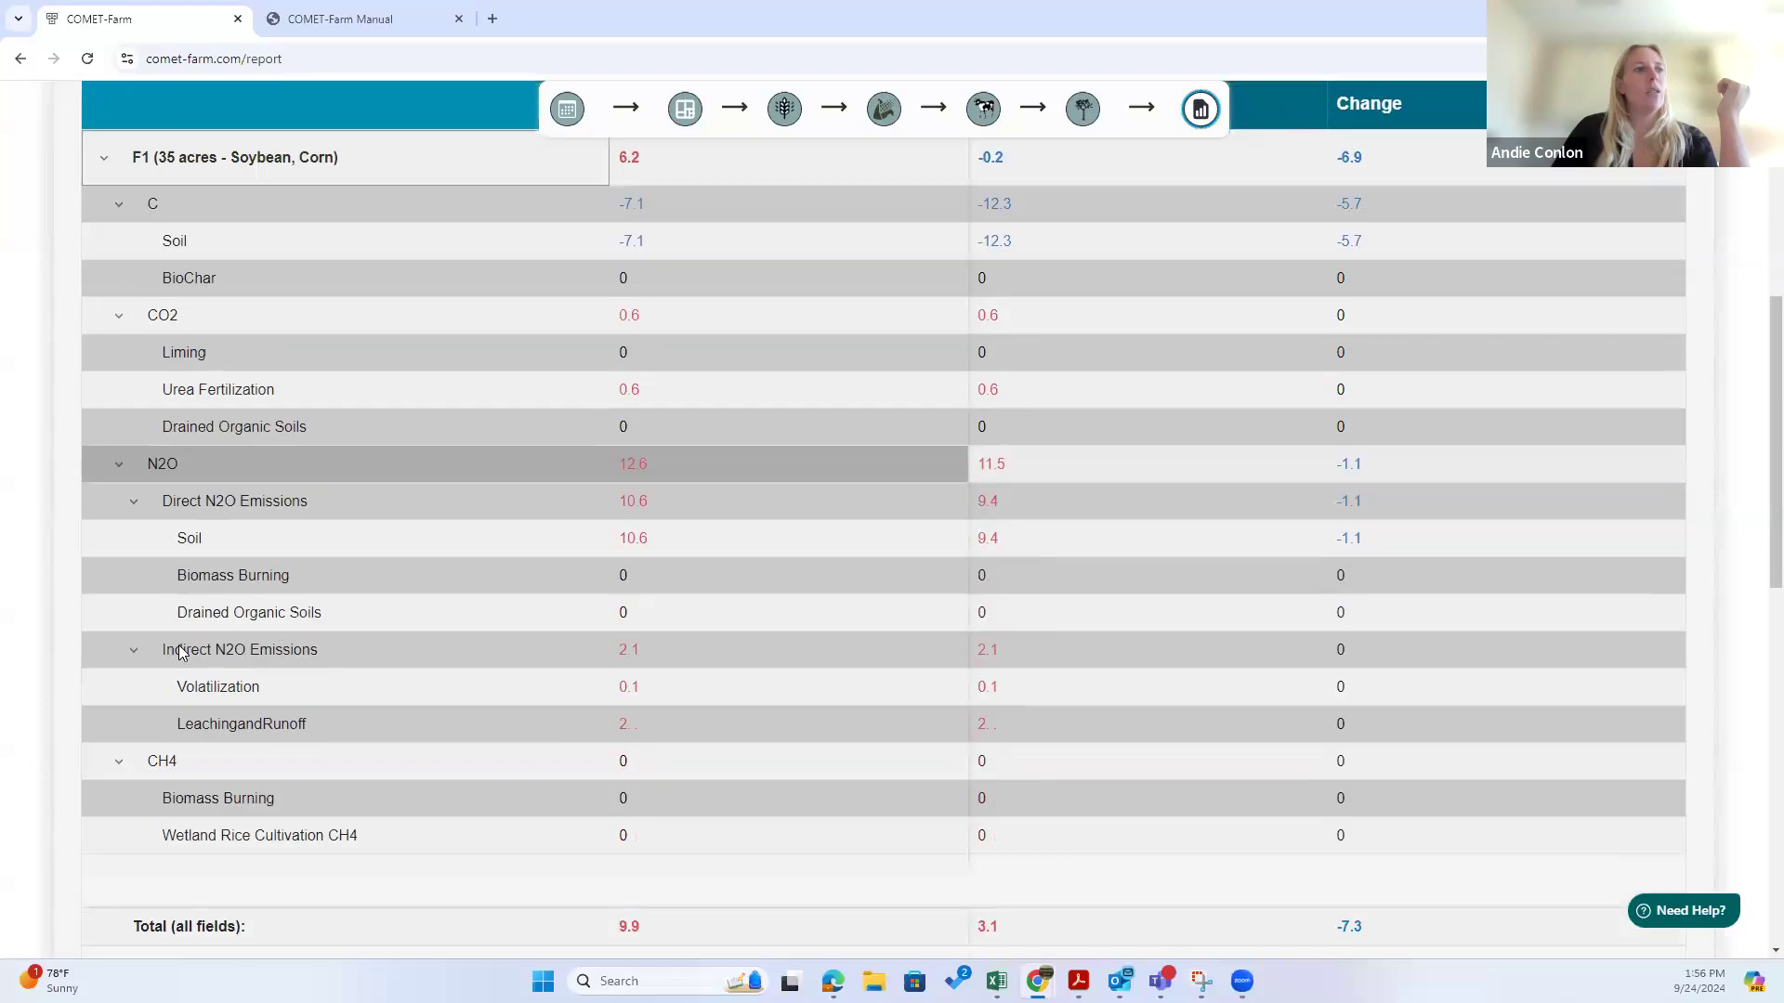
scroll(132, 734, up, 2)
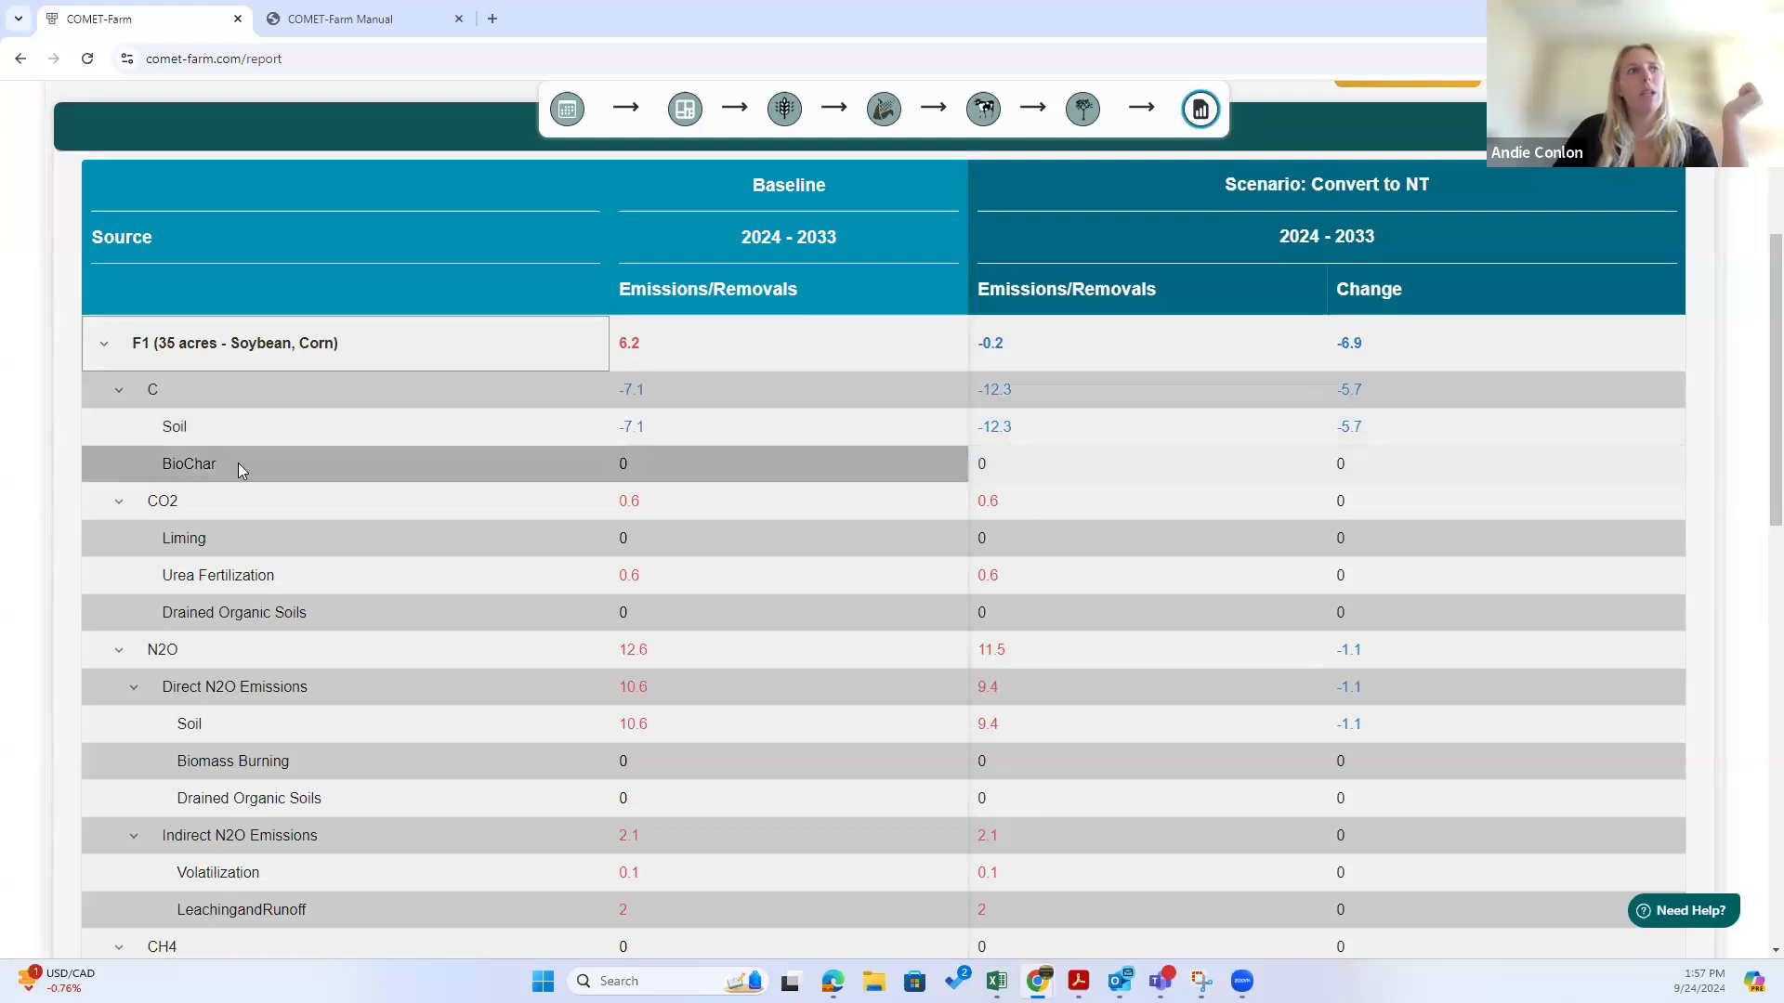
scroll(765, 706, up, 5)
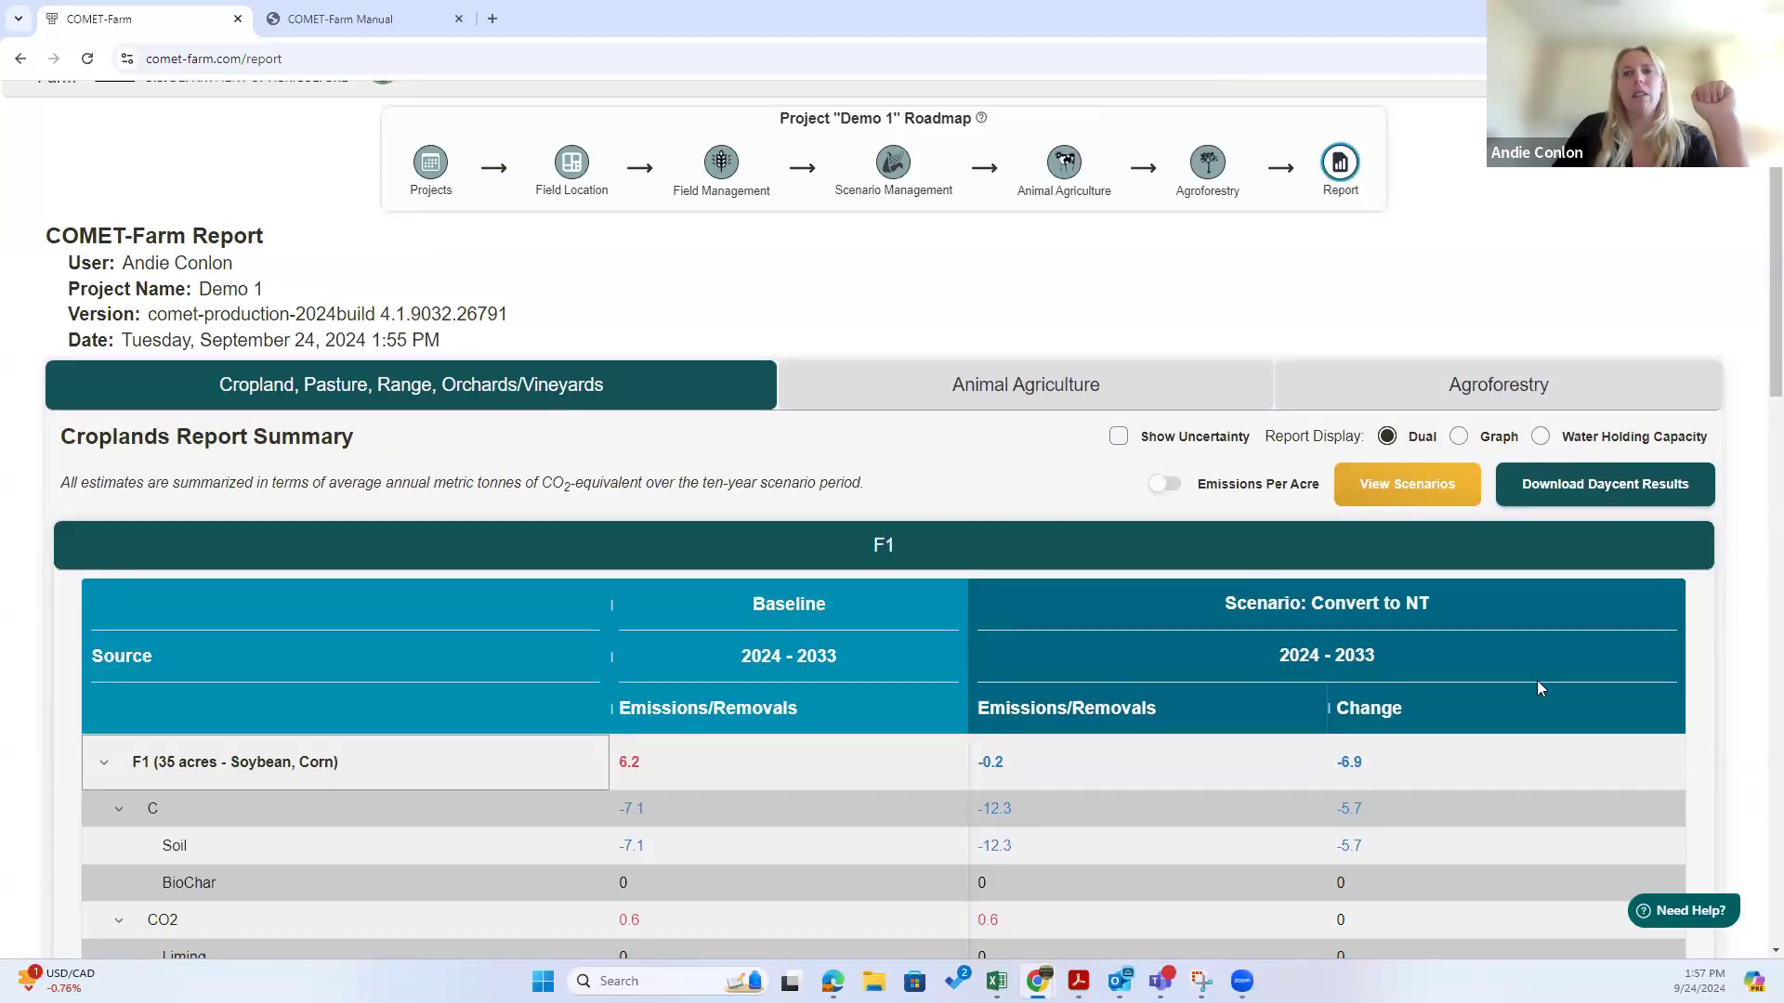
scroll(1668, 695, down, 15)
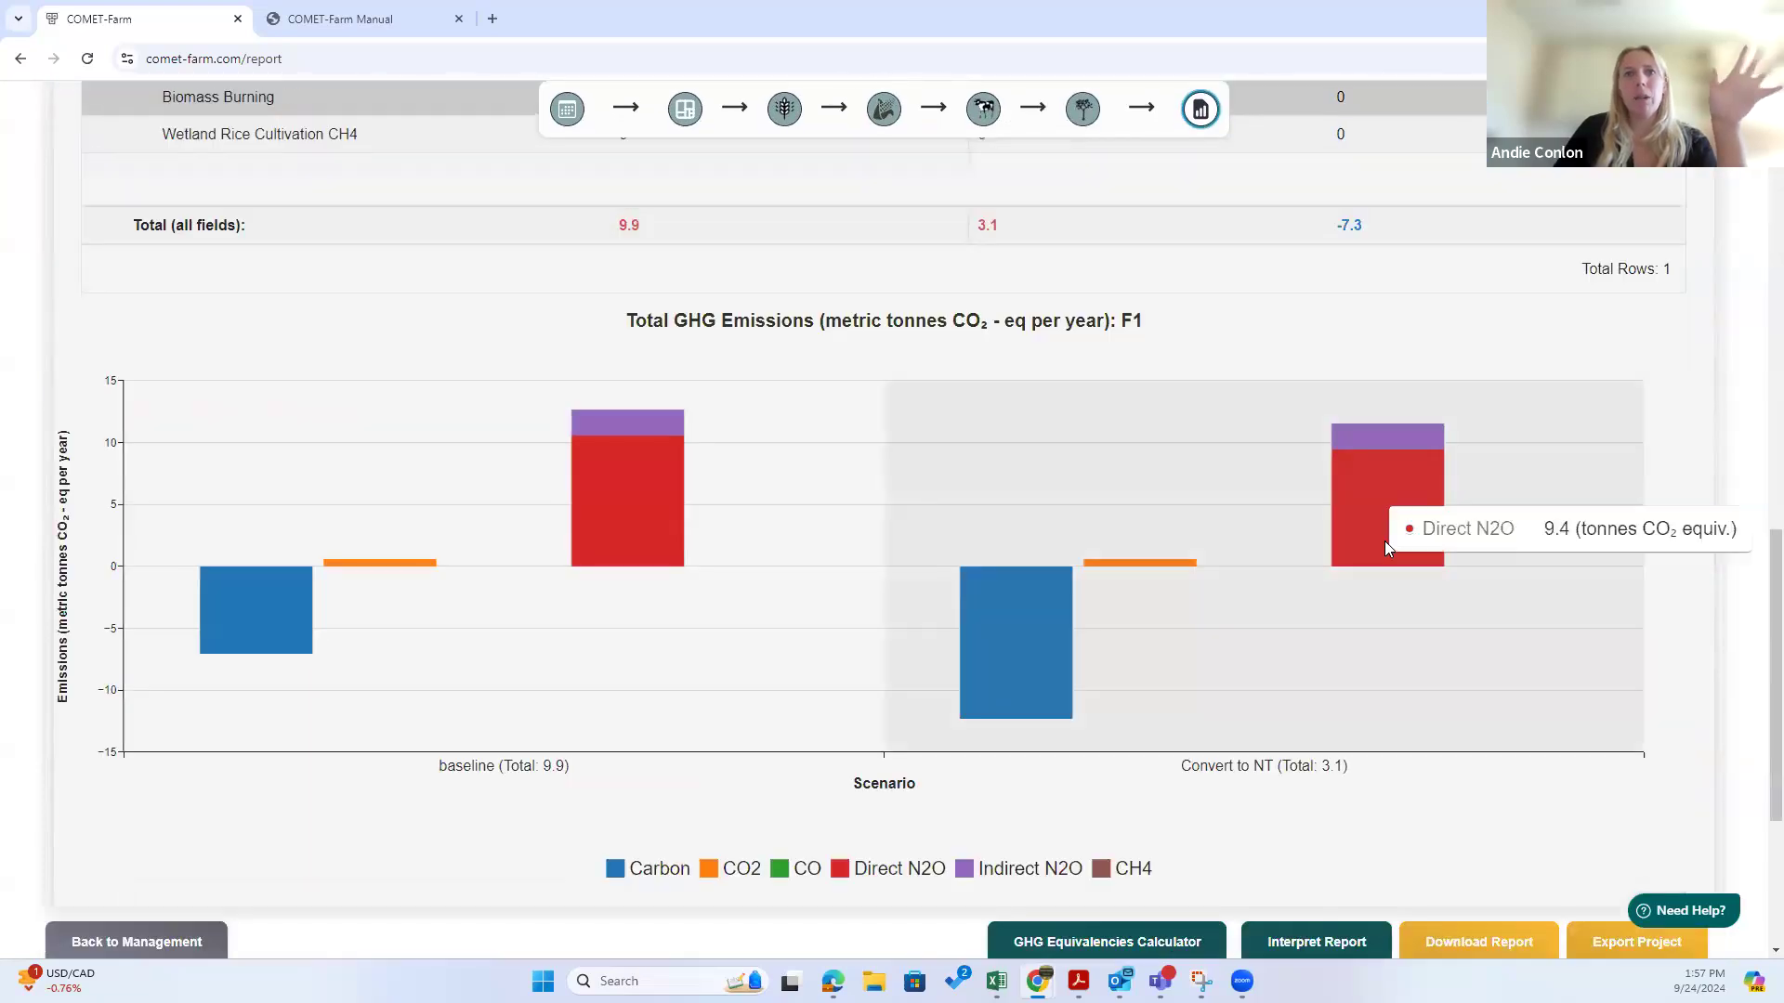
scroll(1559, 620, down, 4)
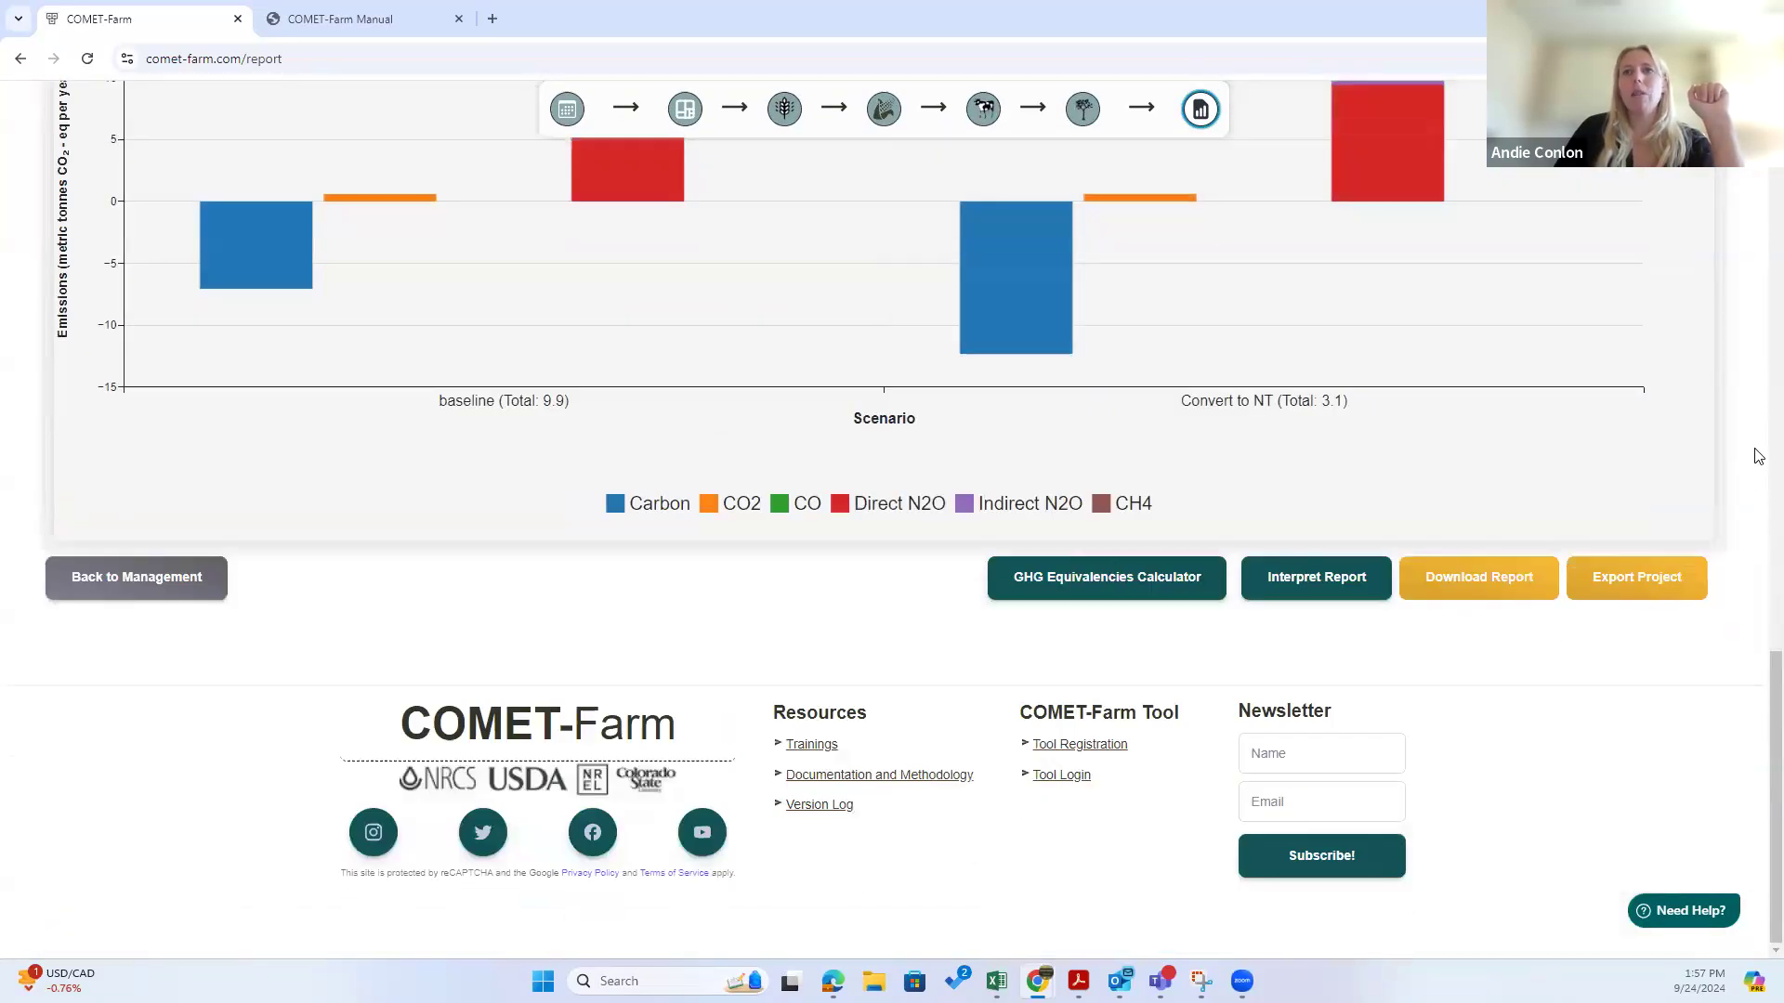
Step: View the Croplands results as emissions per acre, and switch the per-acre option off again
scroll(1743, 492, up, 20)
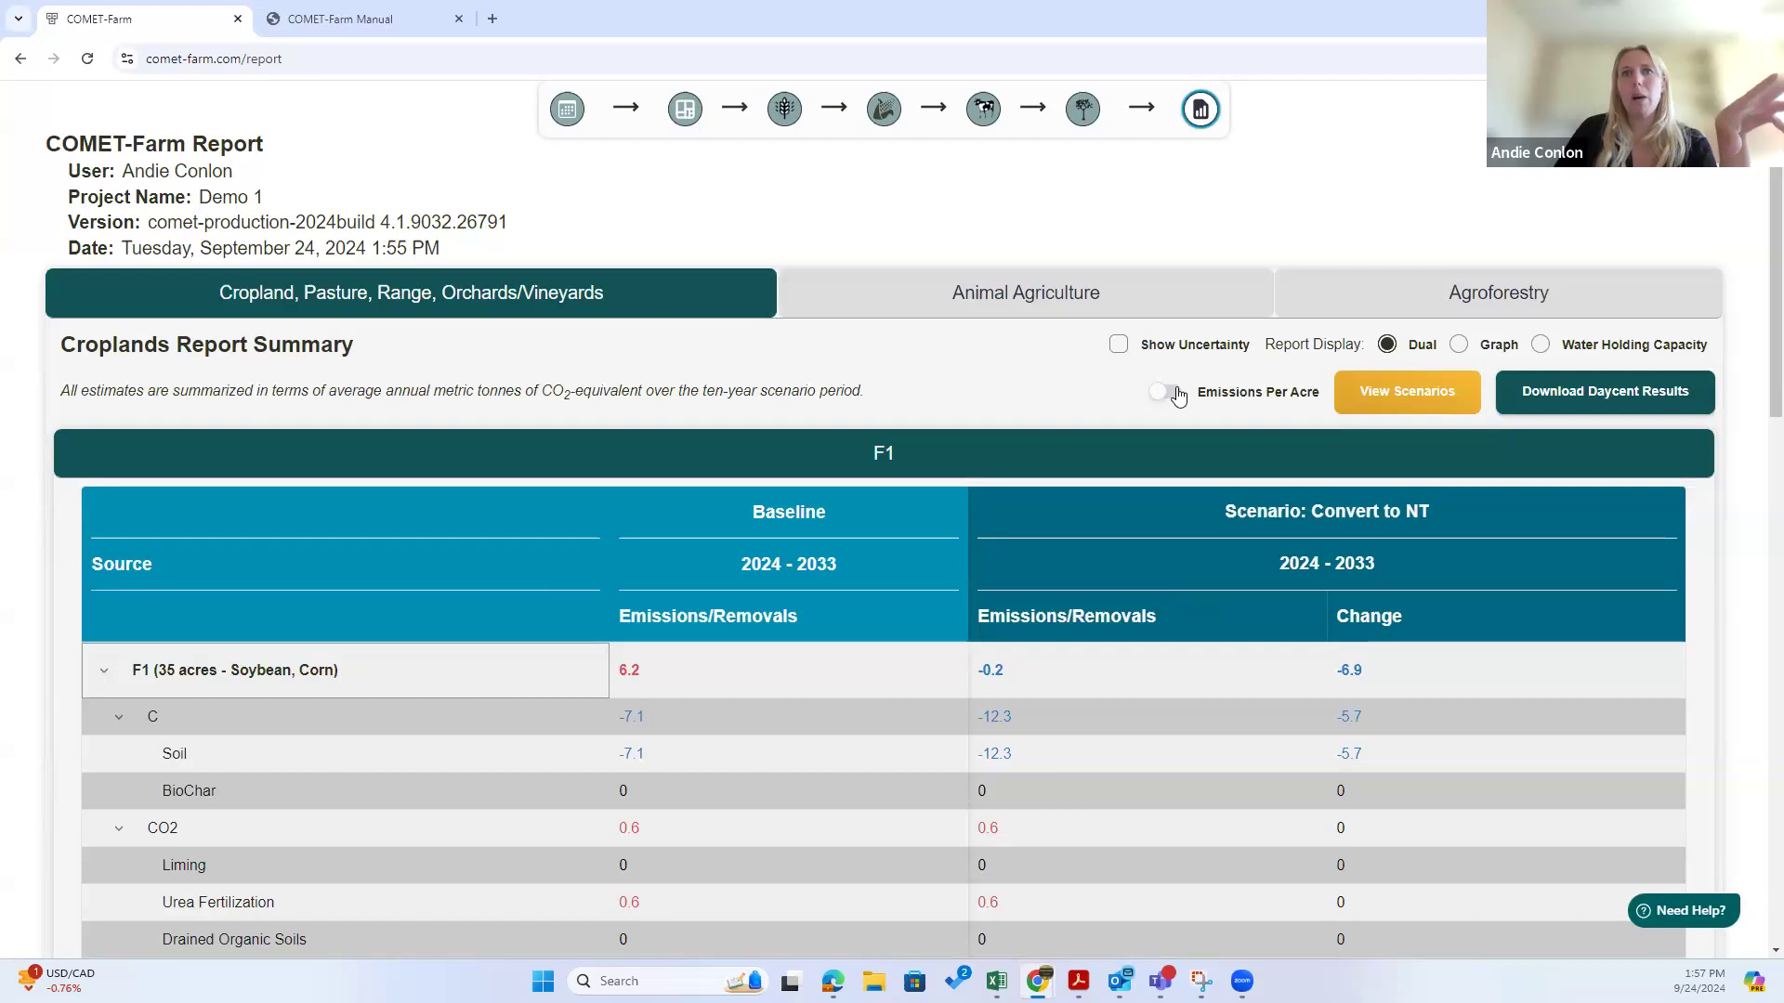
click(1166, 395)
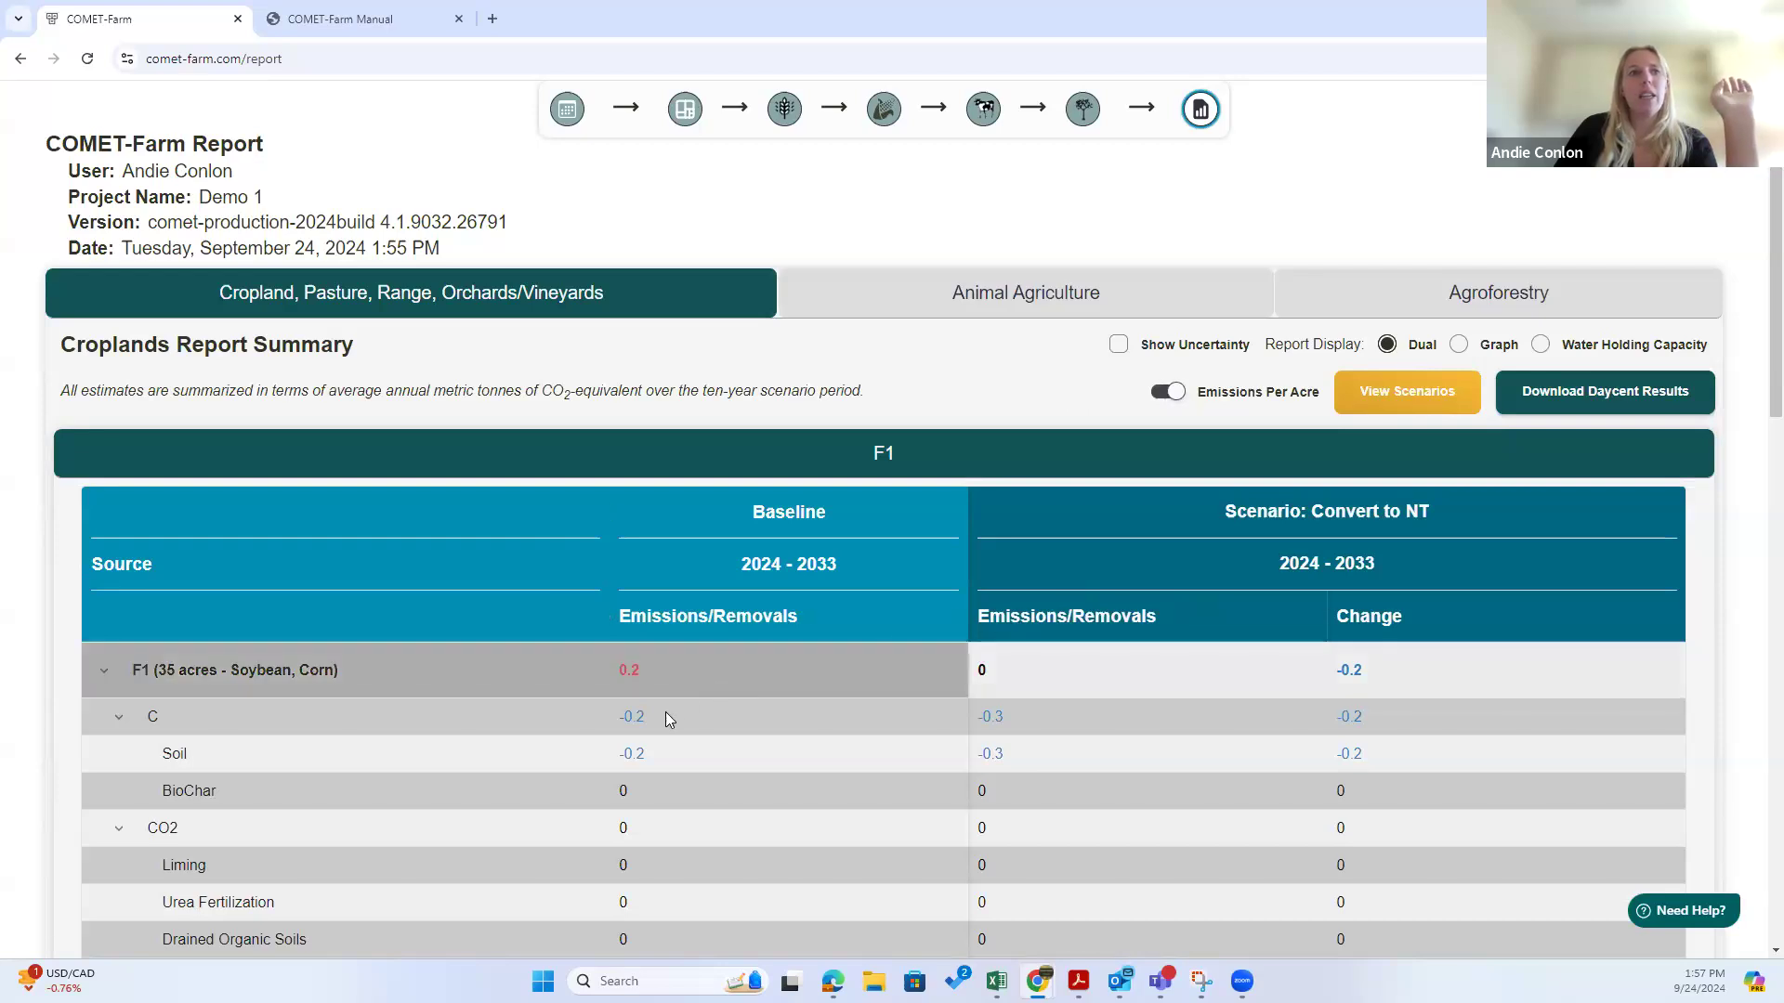
click(1165, 394)
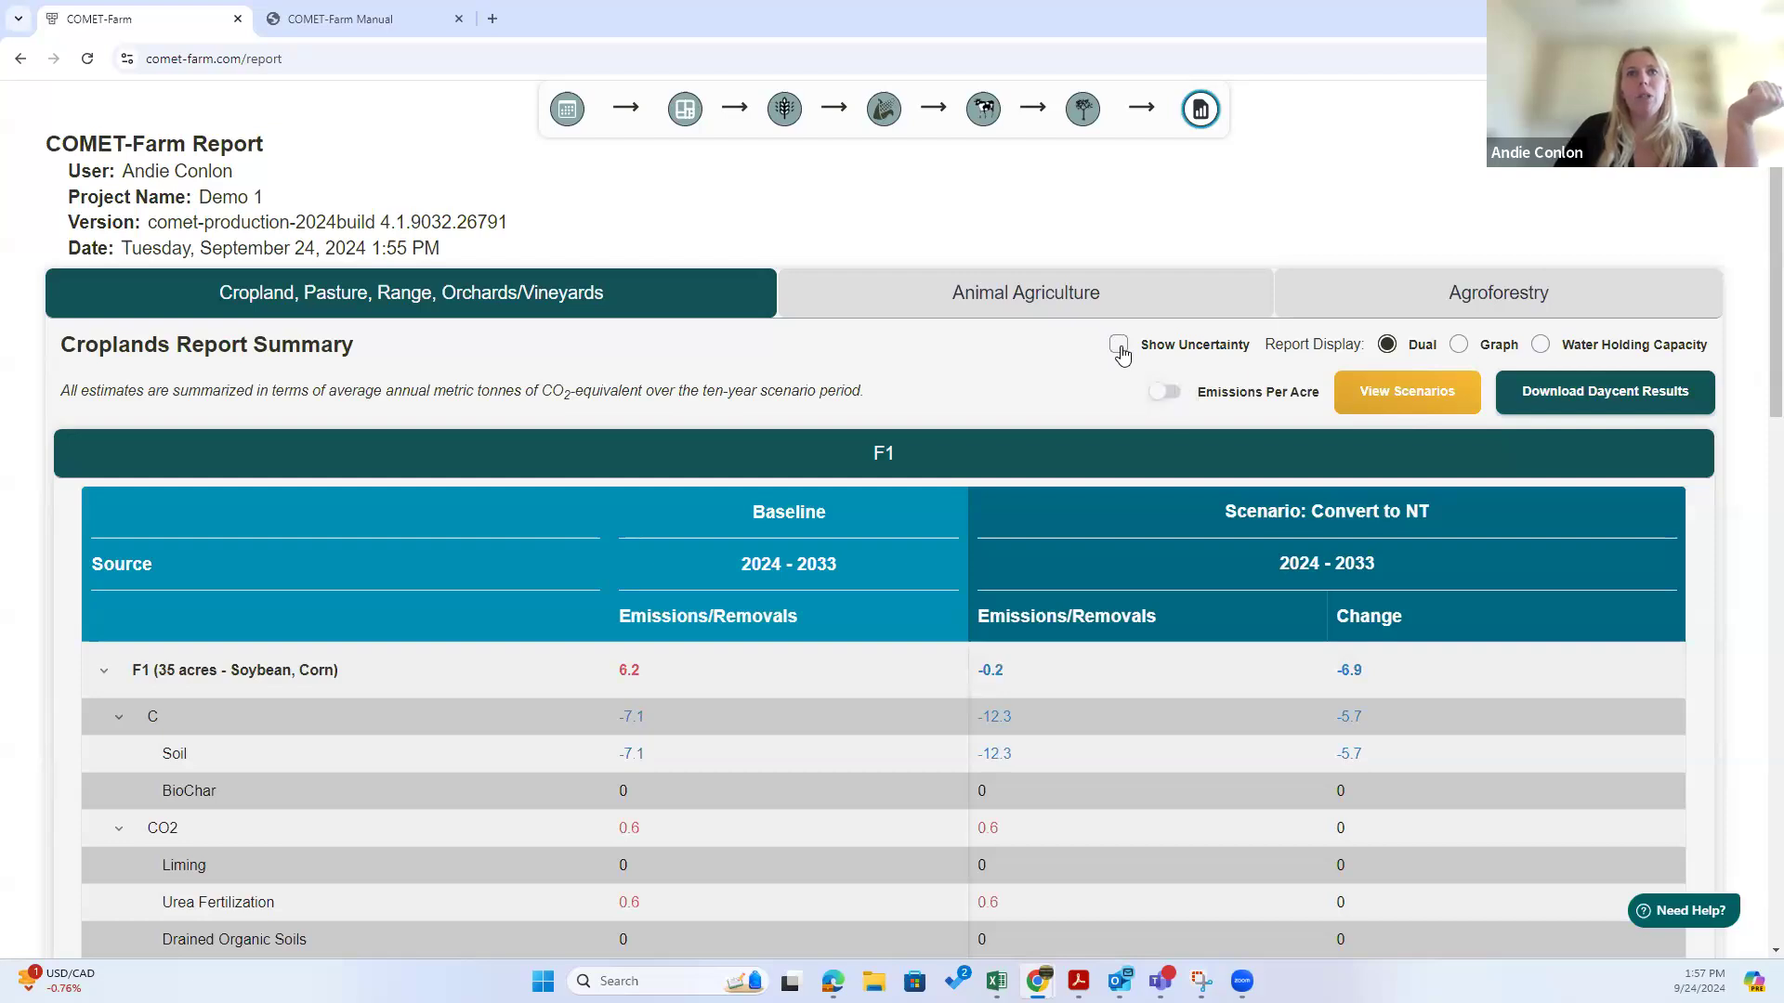
Step: Show the uncertainty values in the Croplands report after reading and acknowledging the explanation, and hide them again
click(1119, 346)
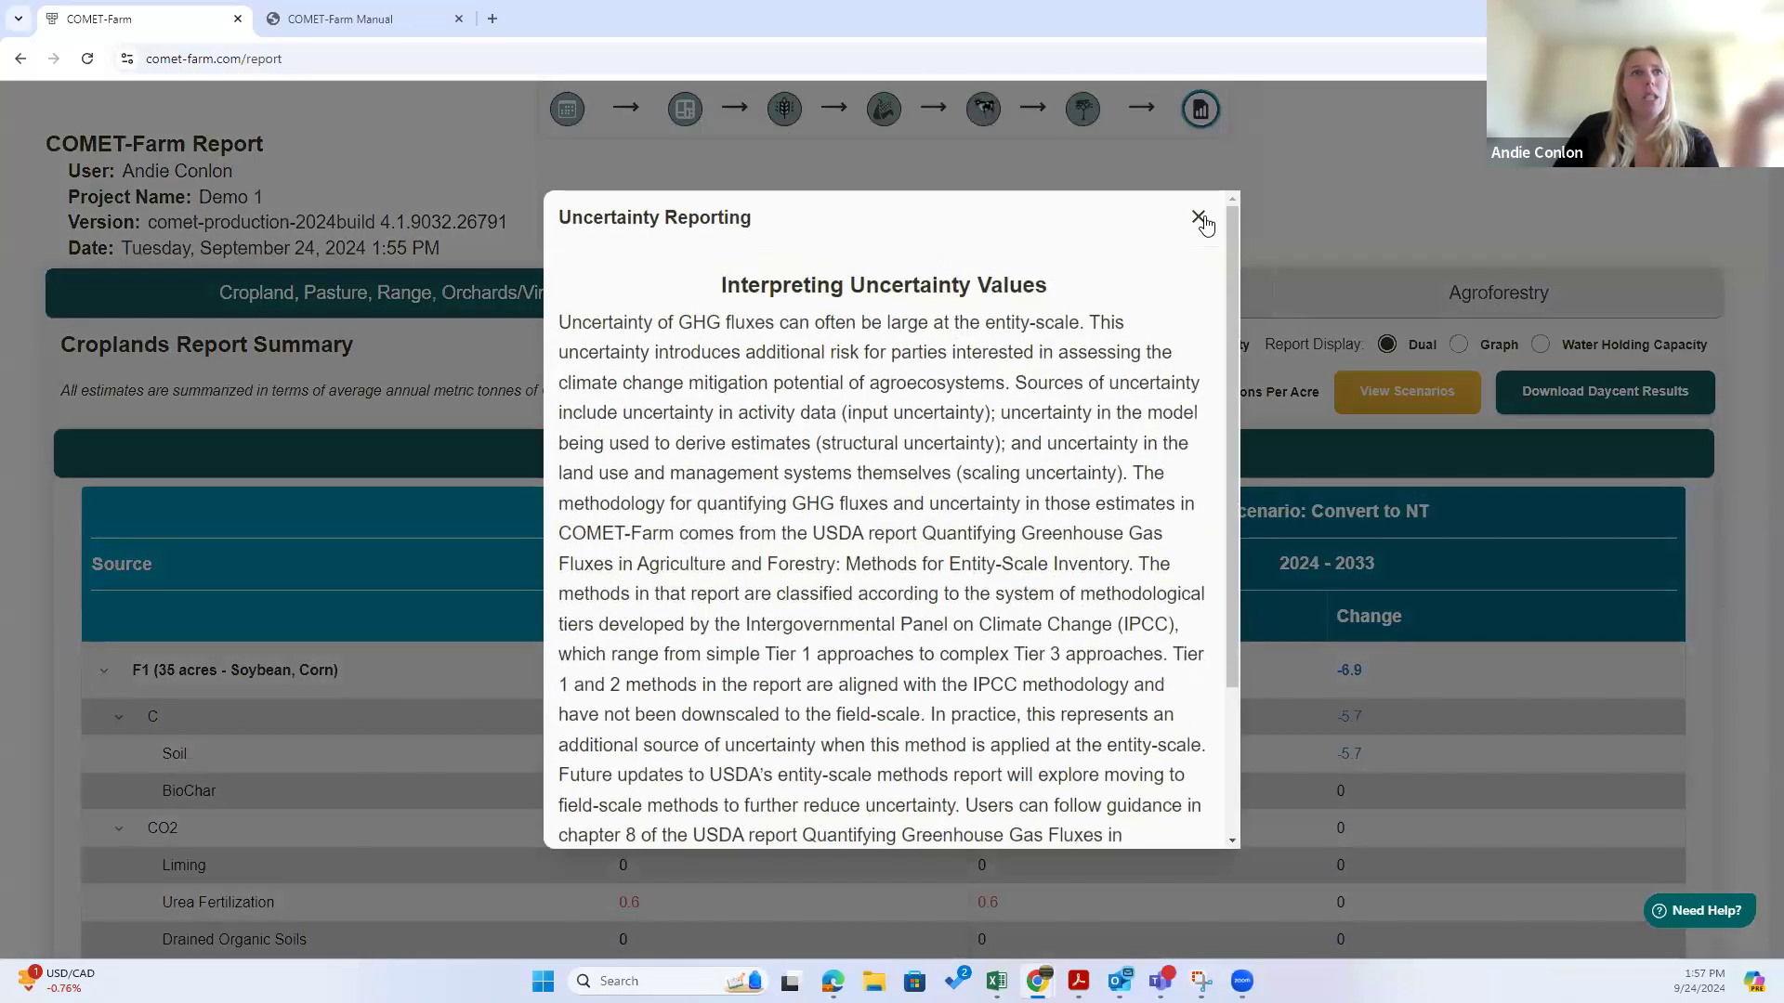
scroll(1006, 452, down, 3)
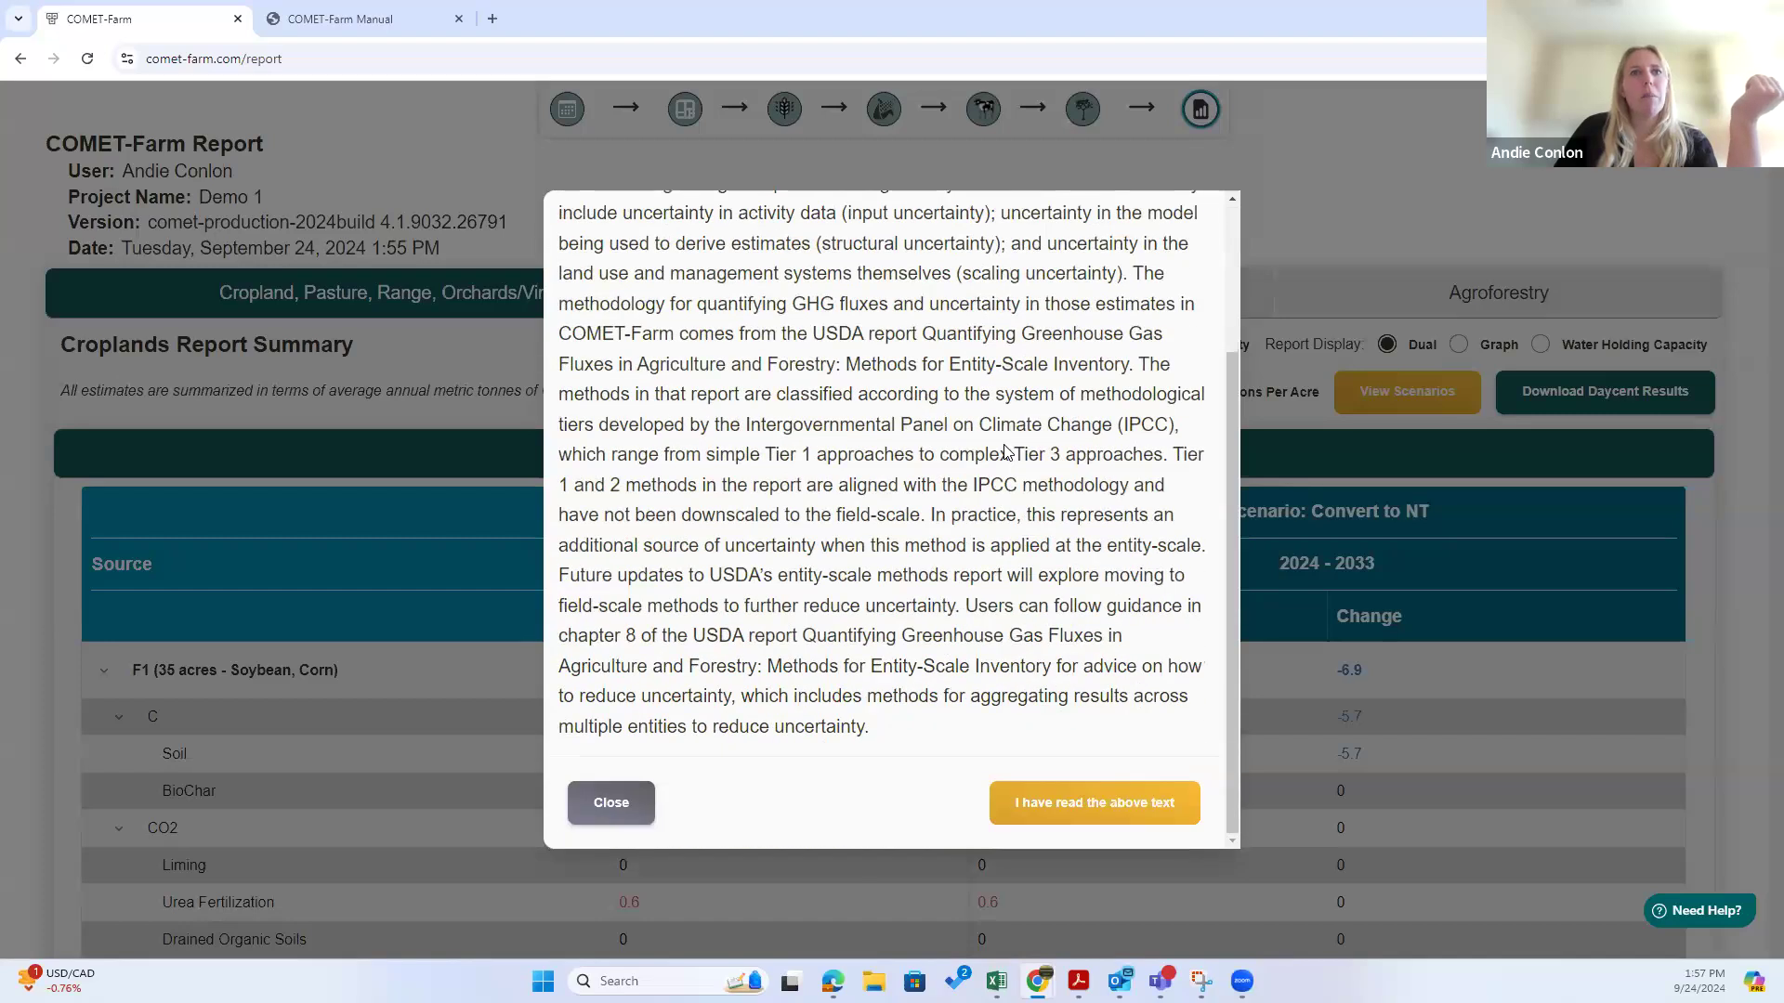
click(1069, 804)
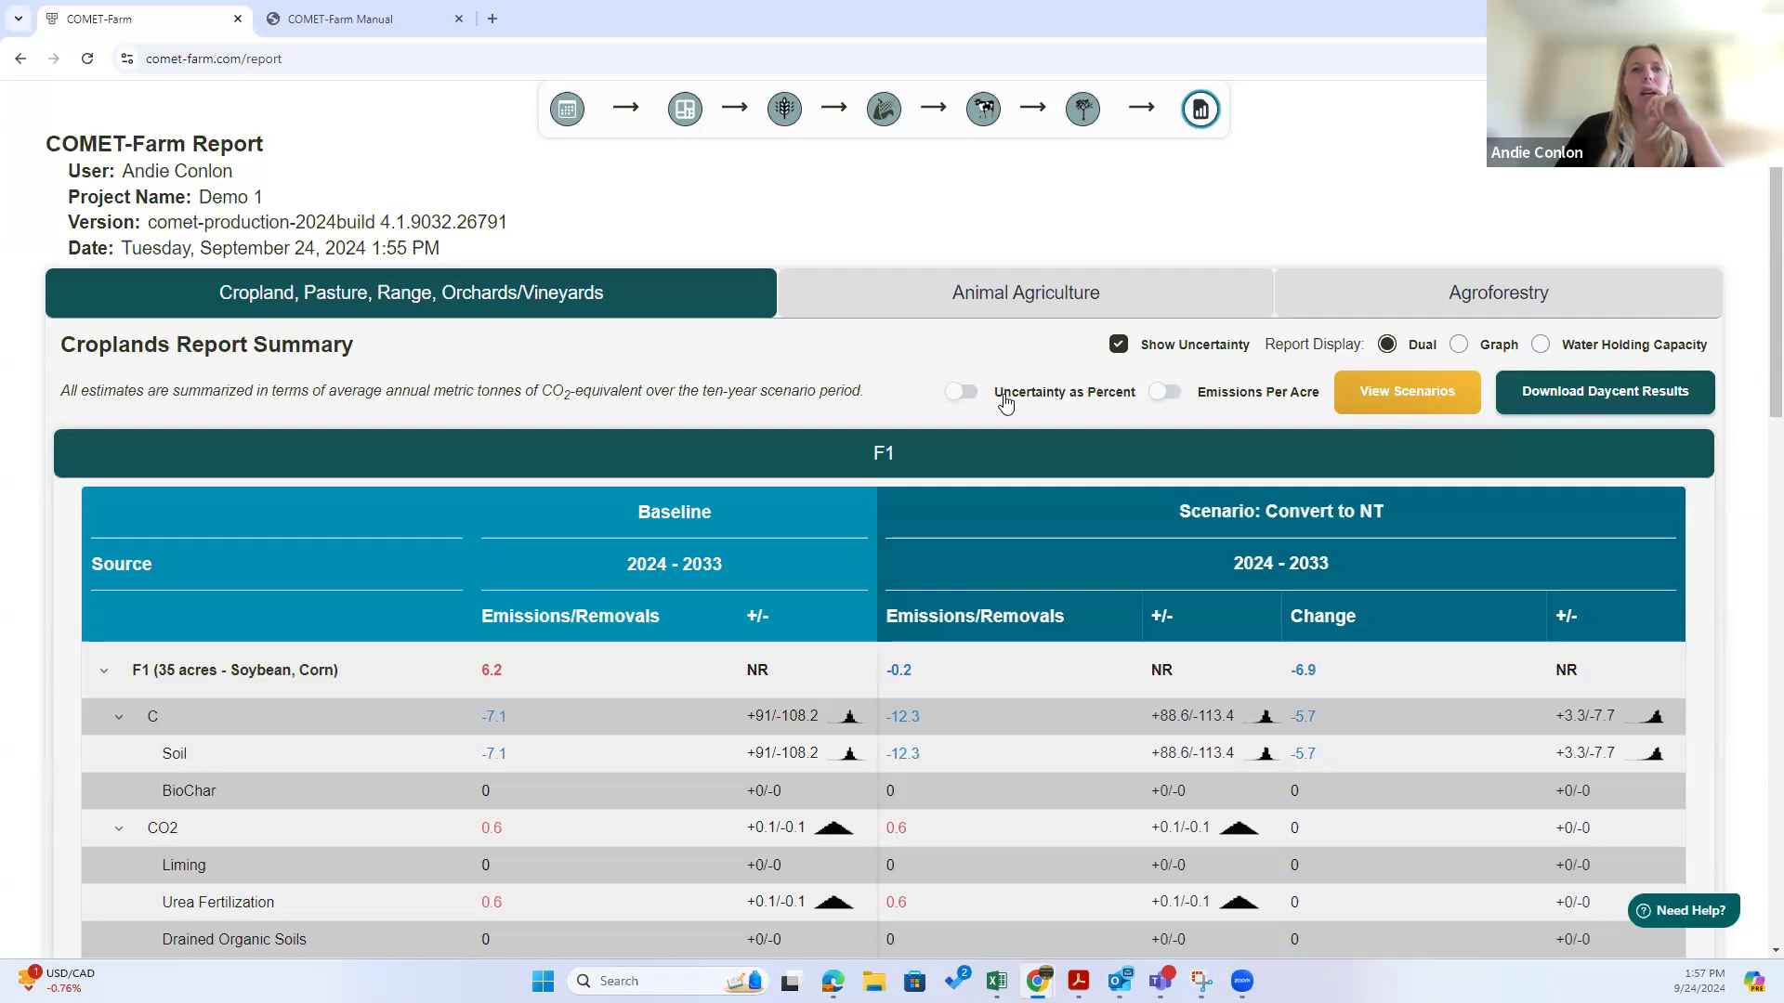
click(1114, 344)
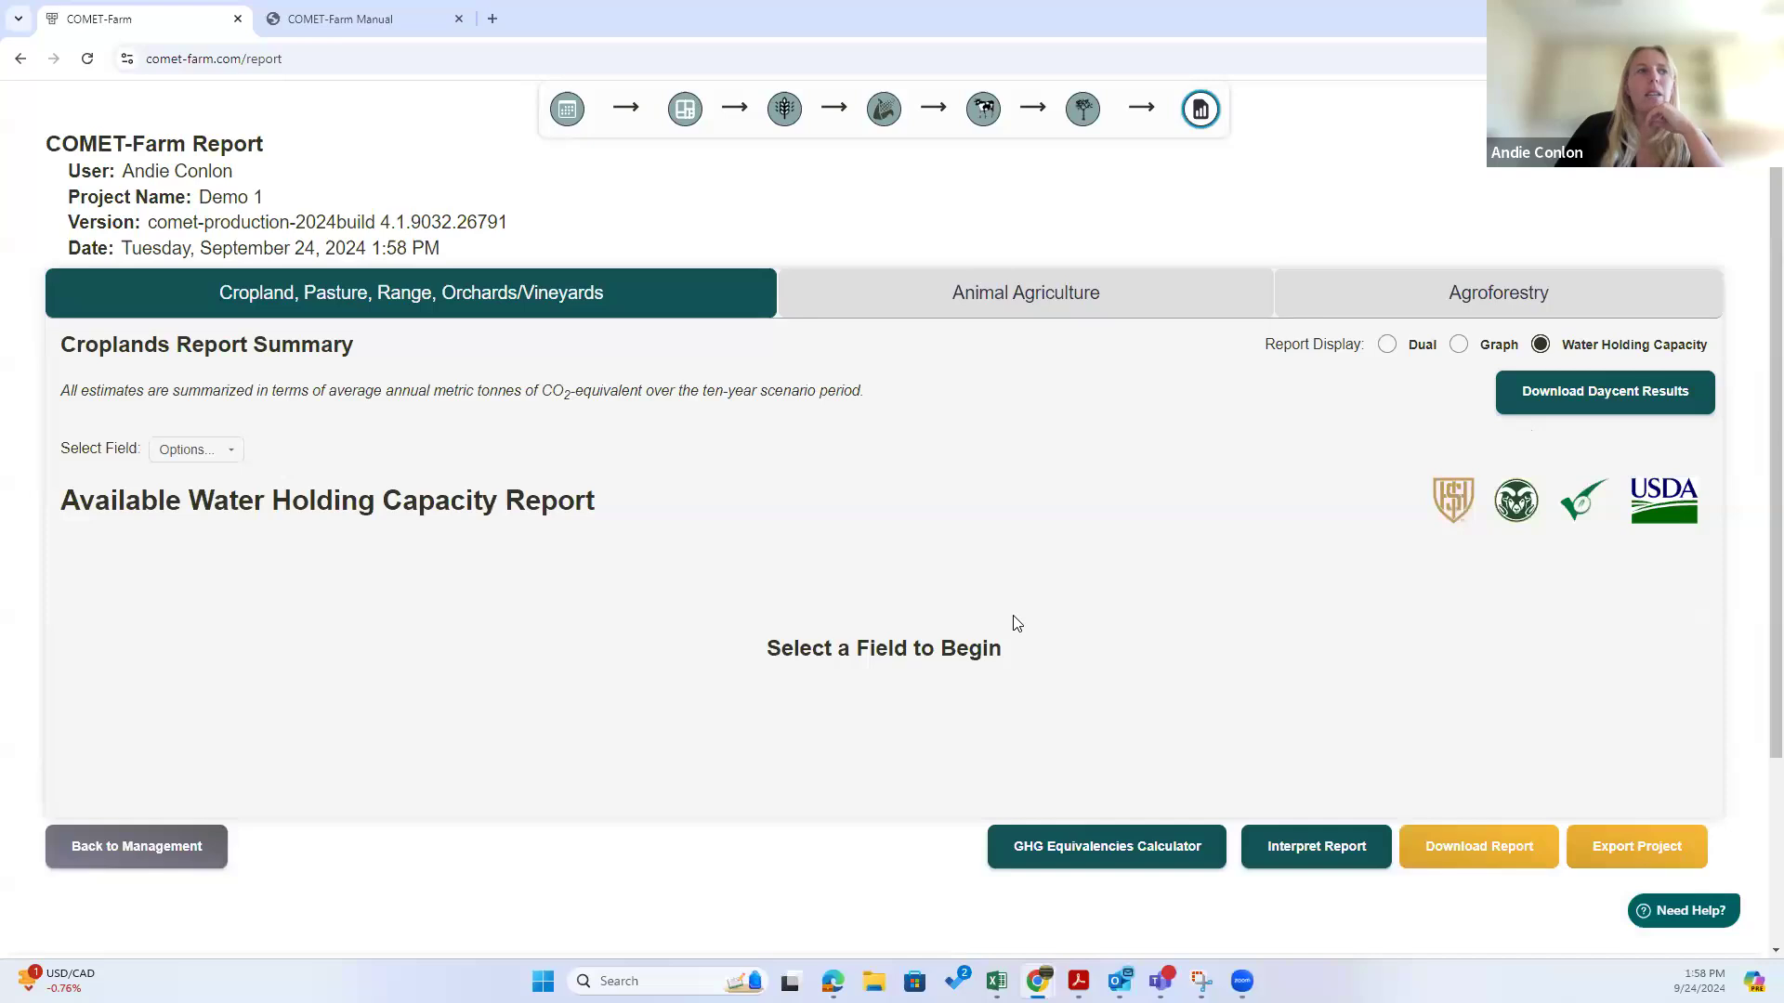
Step: View the Available Water Holding Capacity report for field F1 and return to the dual display
click(211, 452)
click(192, 526)
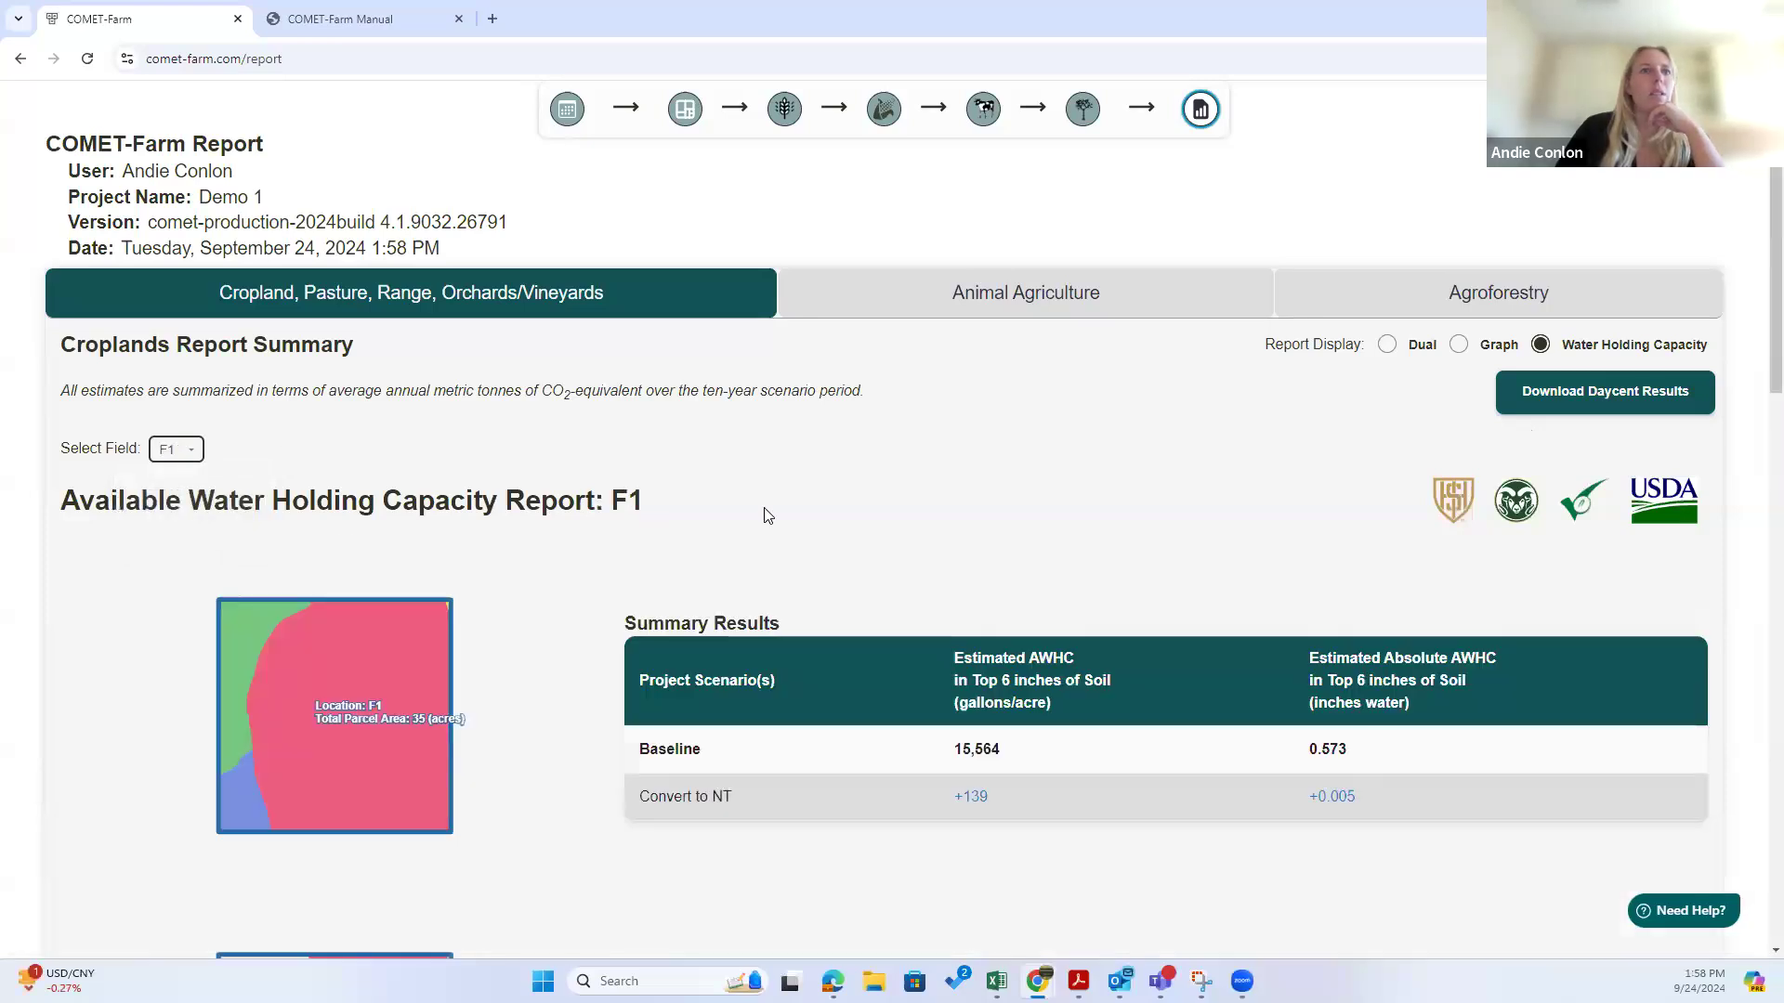
click(1387, 343)
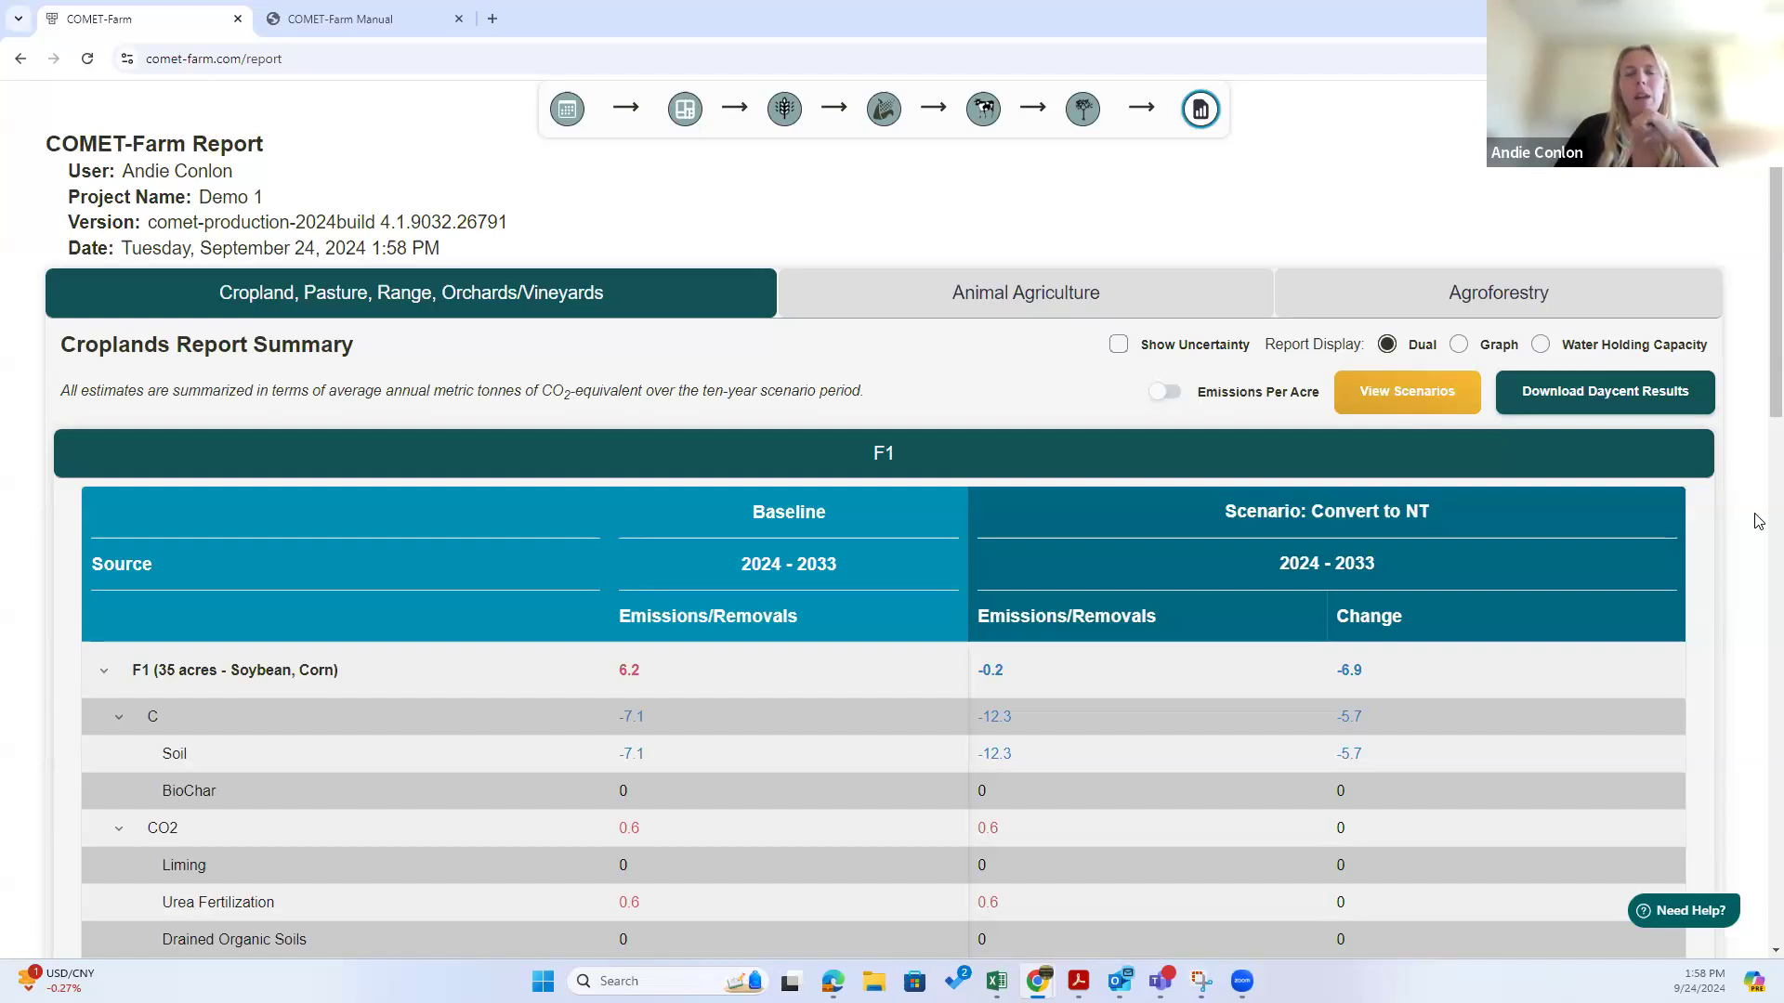
Step: Open the Agroforestry report summary
click(1413, 313)
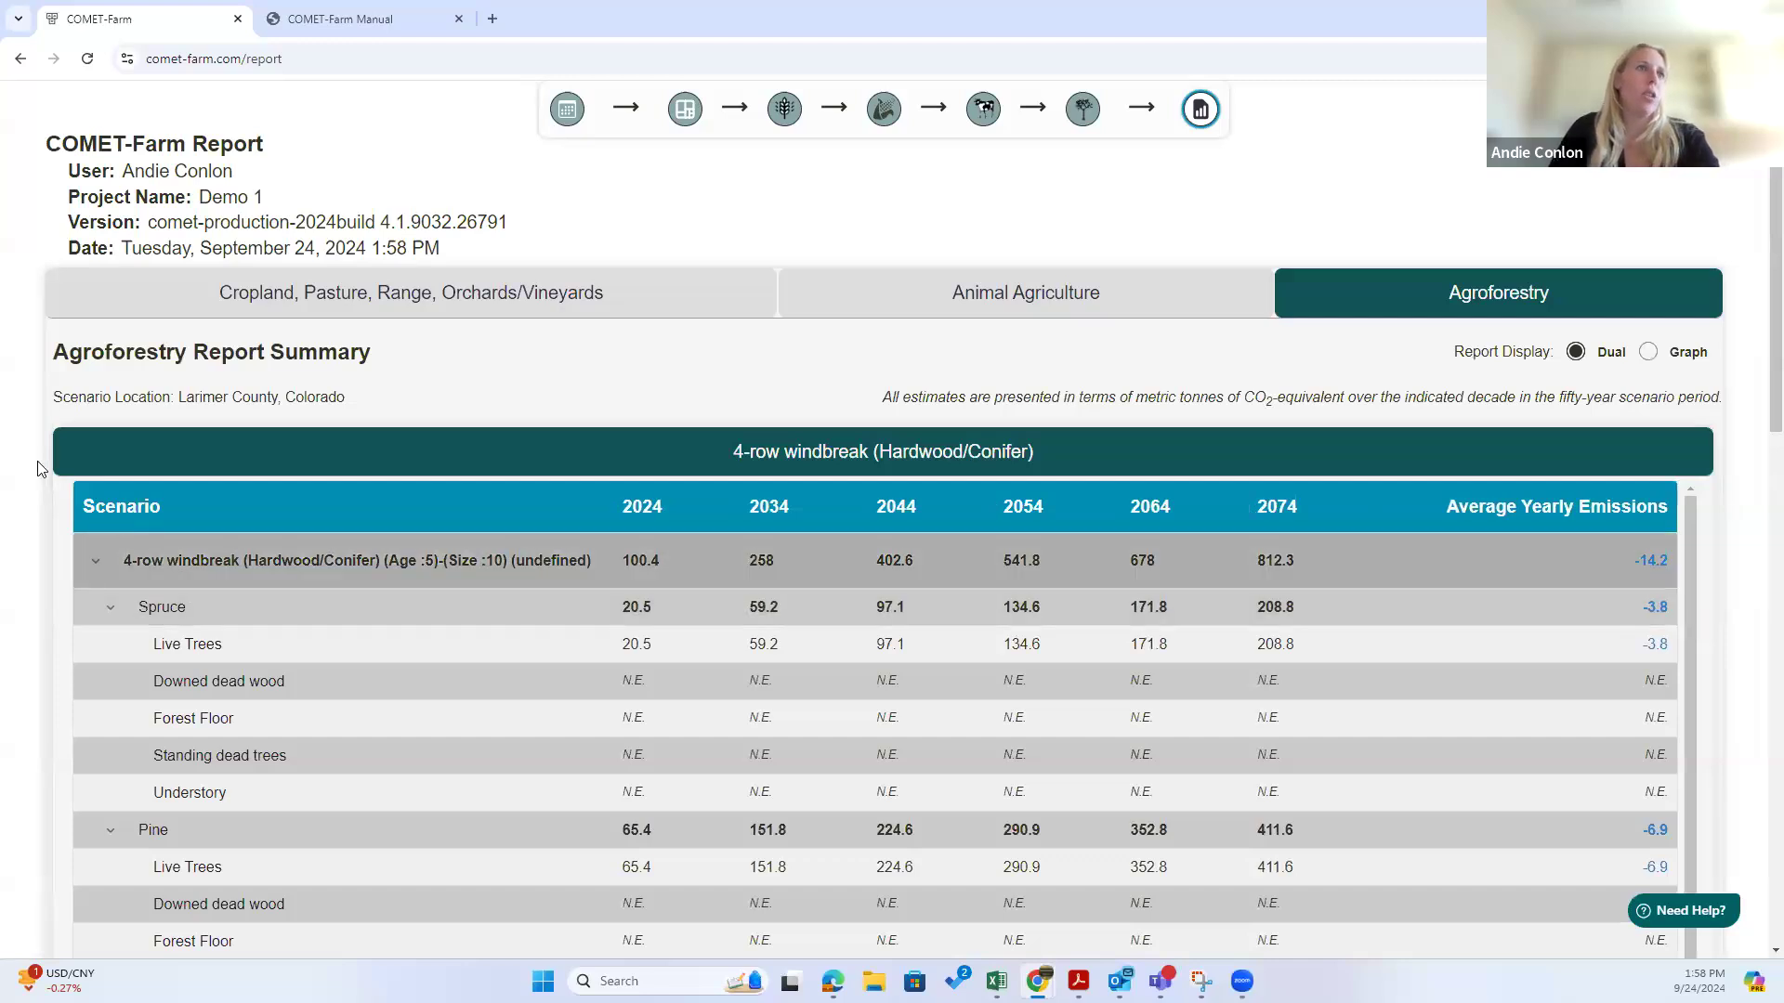
Step: Examine the 4-row windbreak's results by tree species and decade, and read the explanation of its average yearly emissions
scroll(25, 443, down, 2)
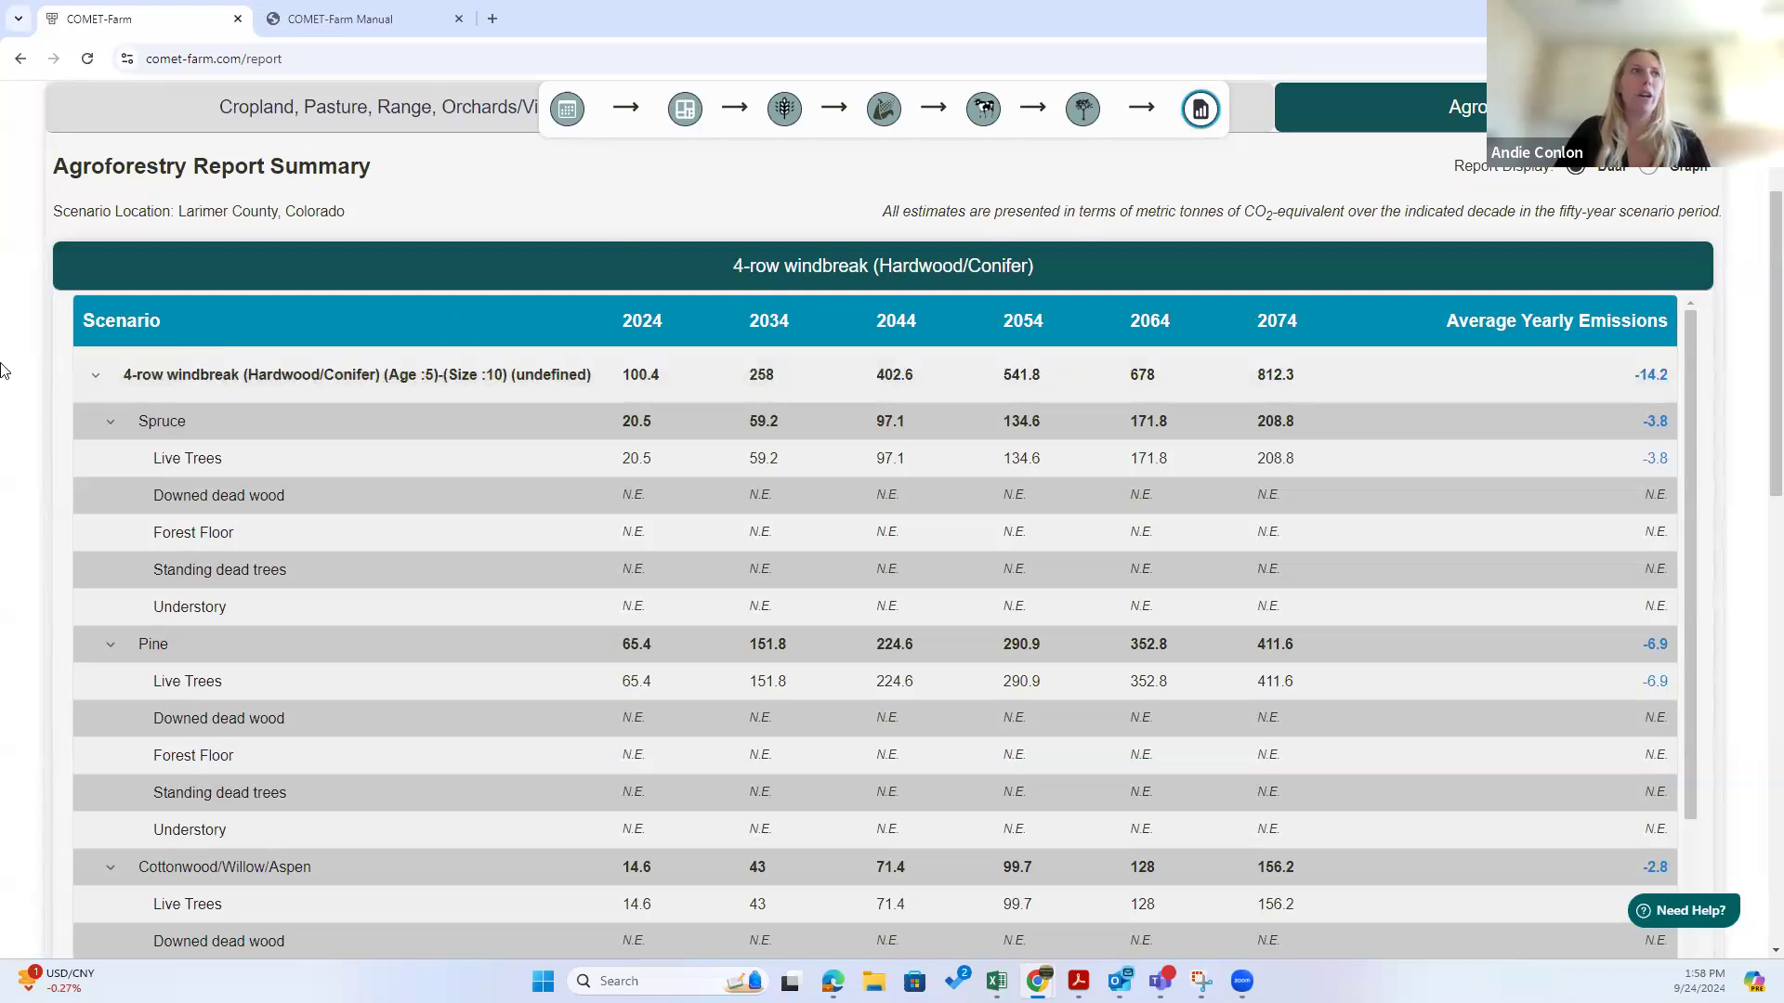
scroll(17, 405, down, 2)
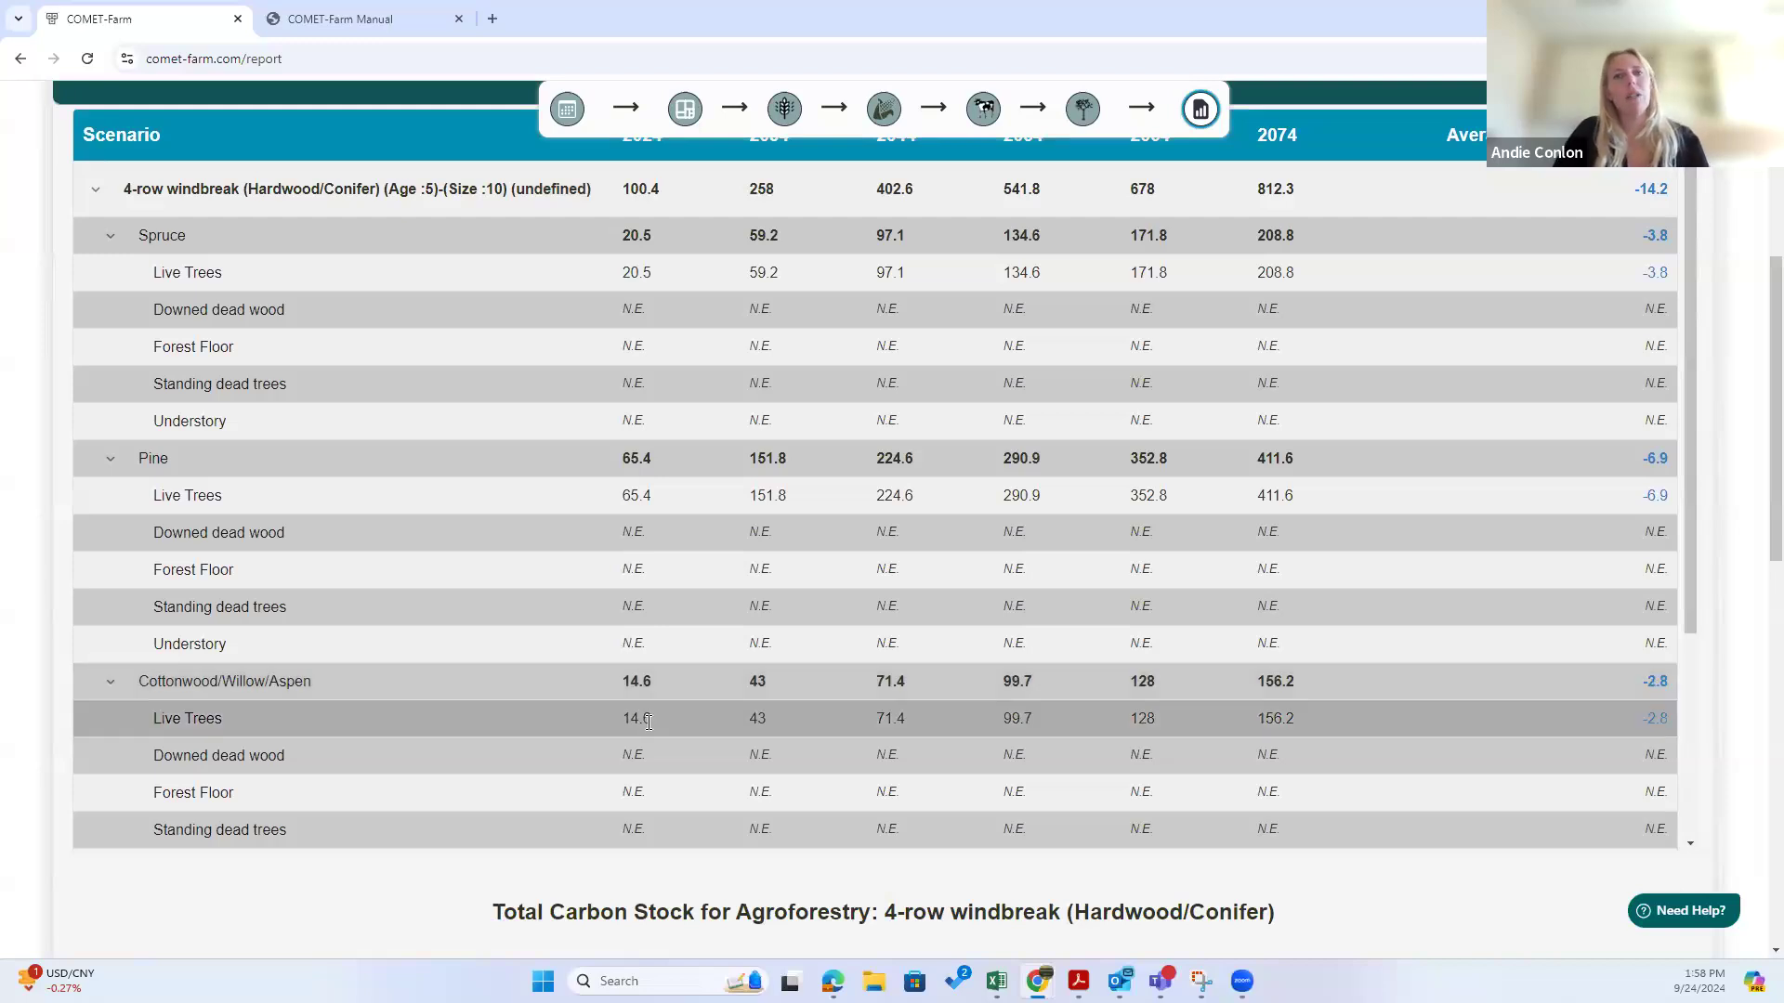
scroll(821, 500, up, 2)
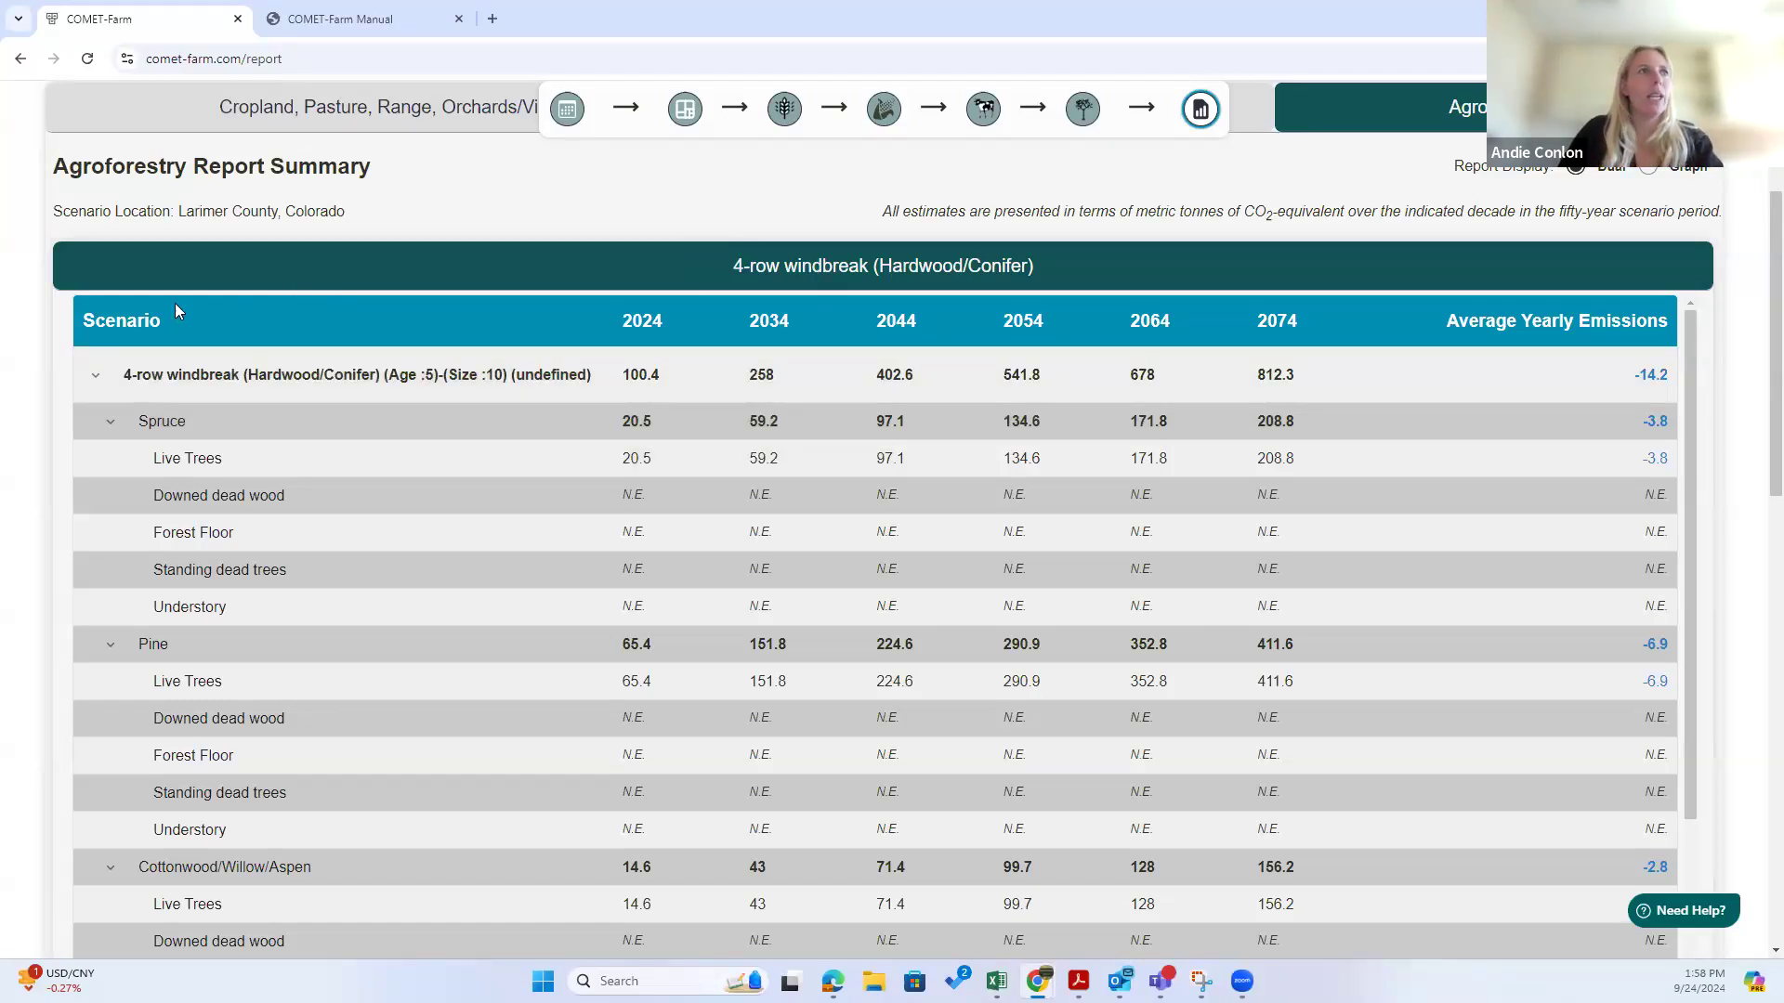
mouse_move(1105, 379)
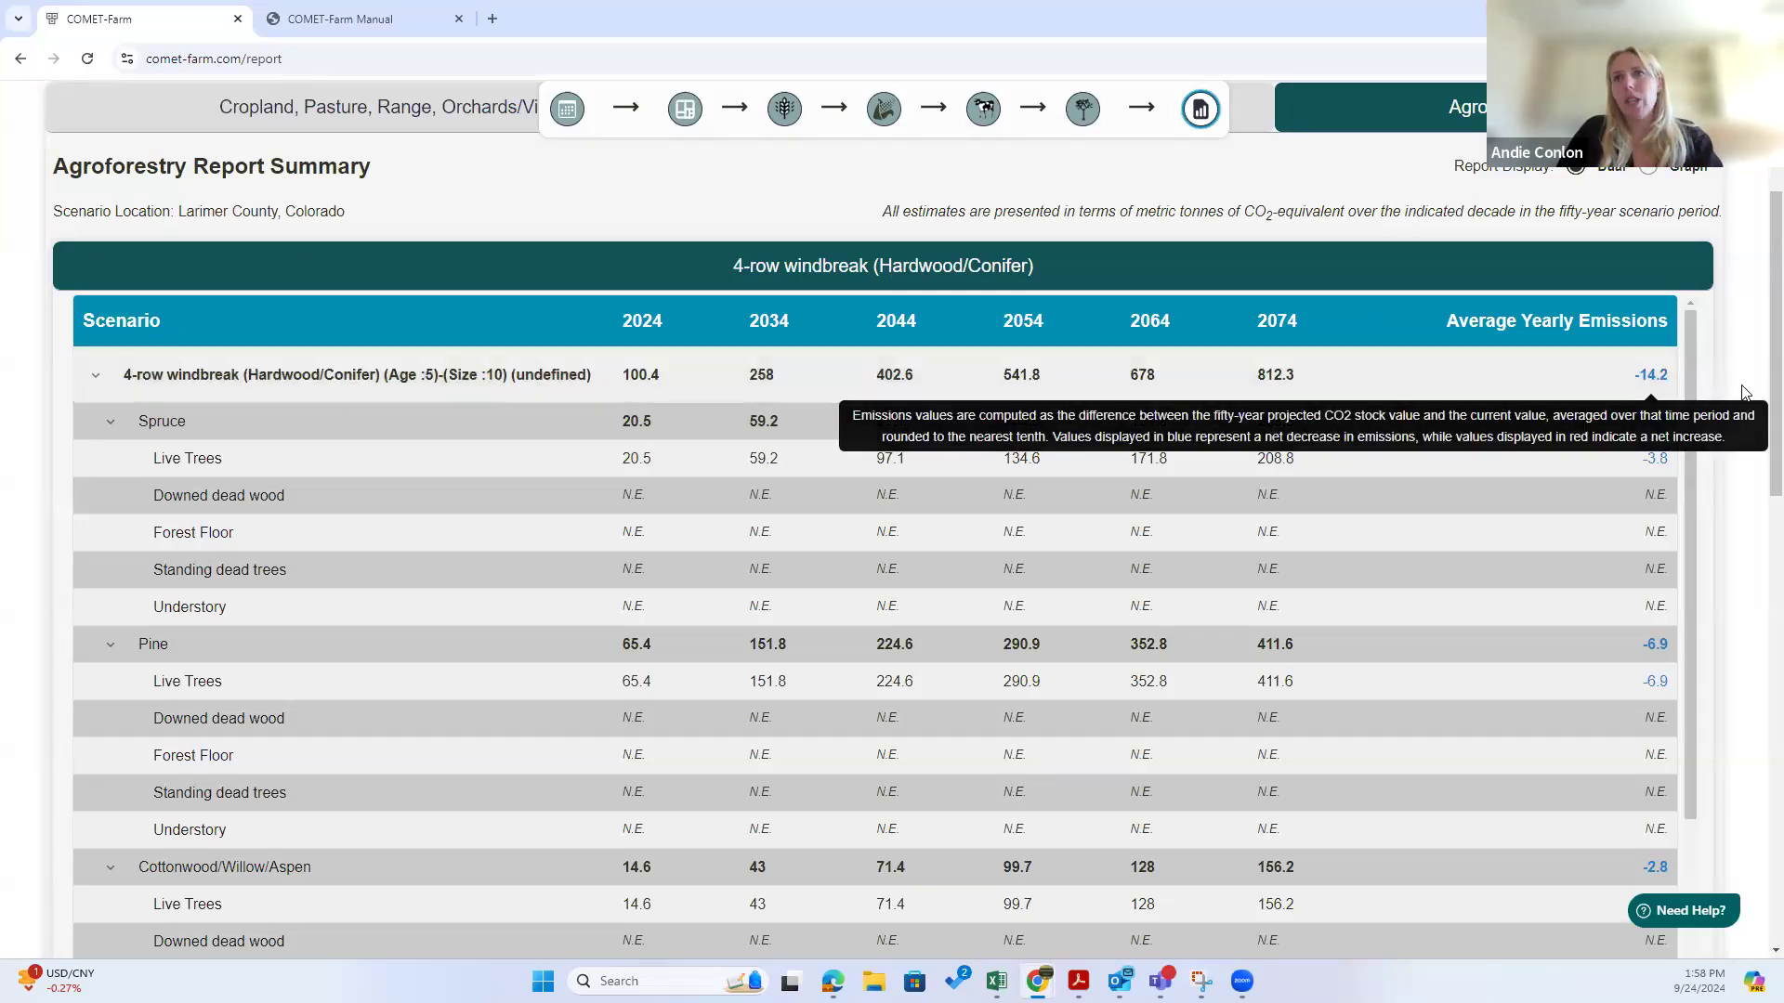
scroll(1756, 419, up, 1)
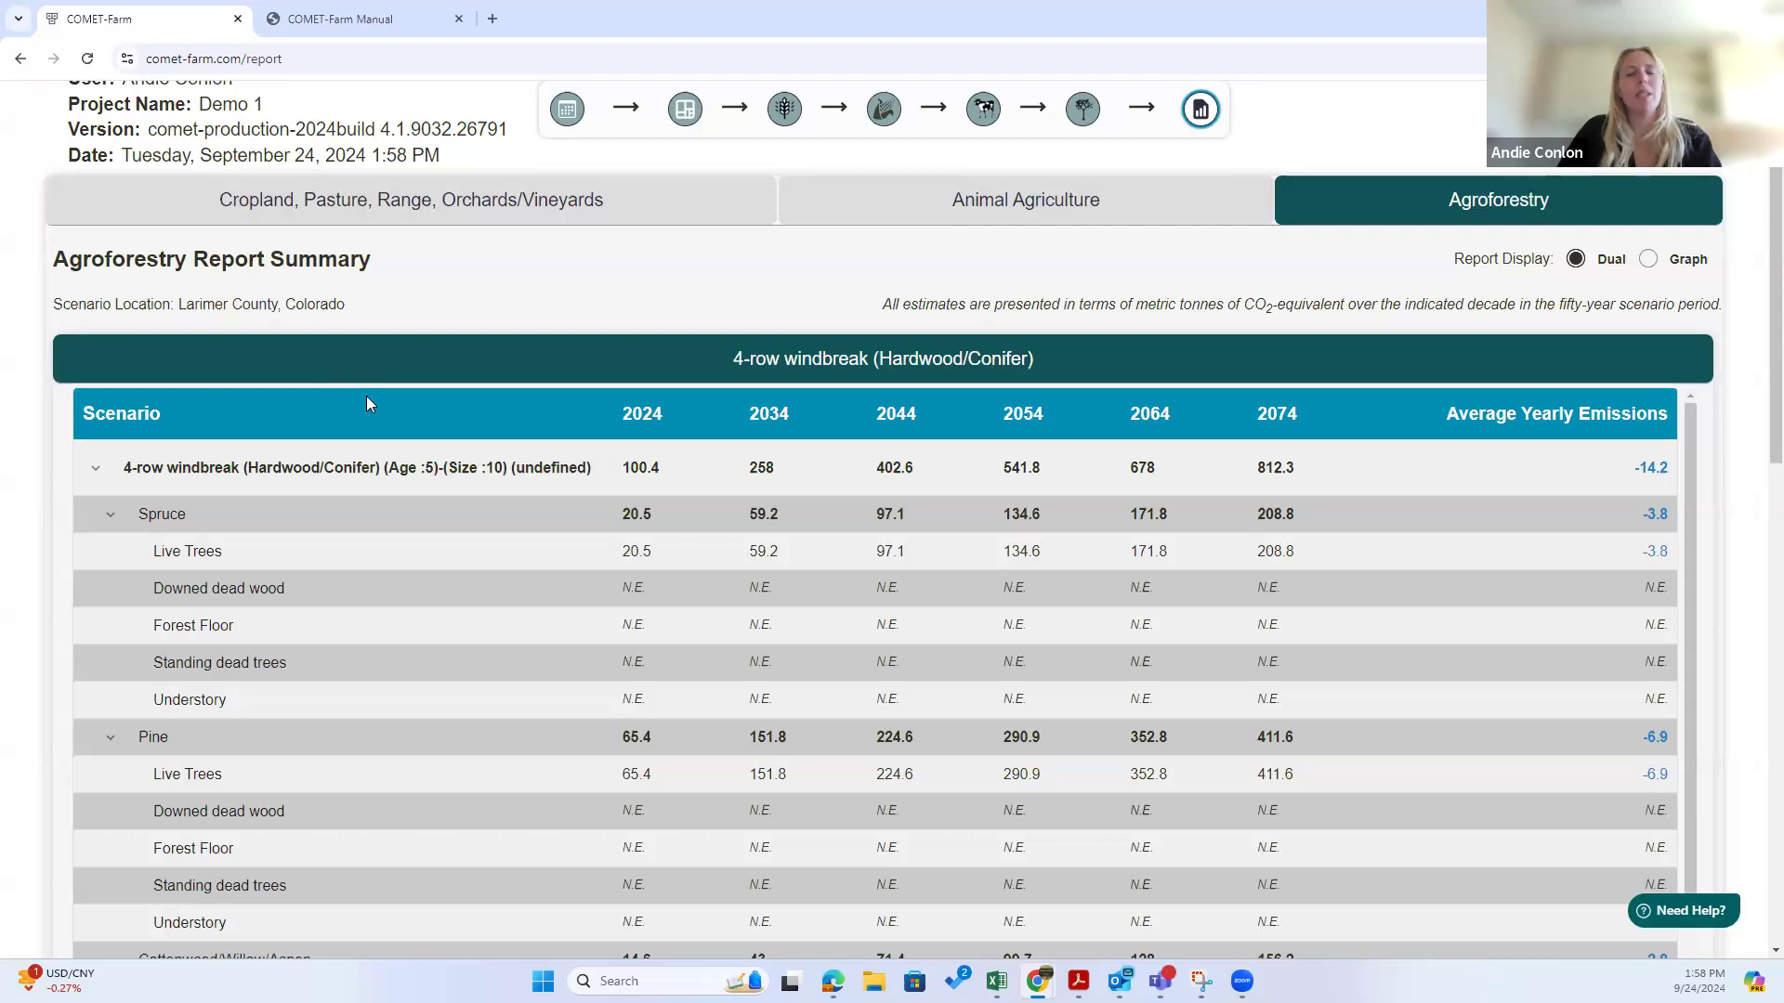
Step: Return to the Croplands report summary for field F1
click(340, 209)
click(641, 620)
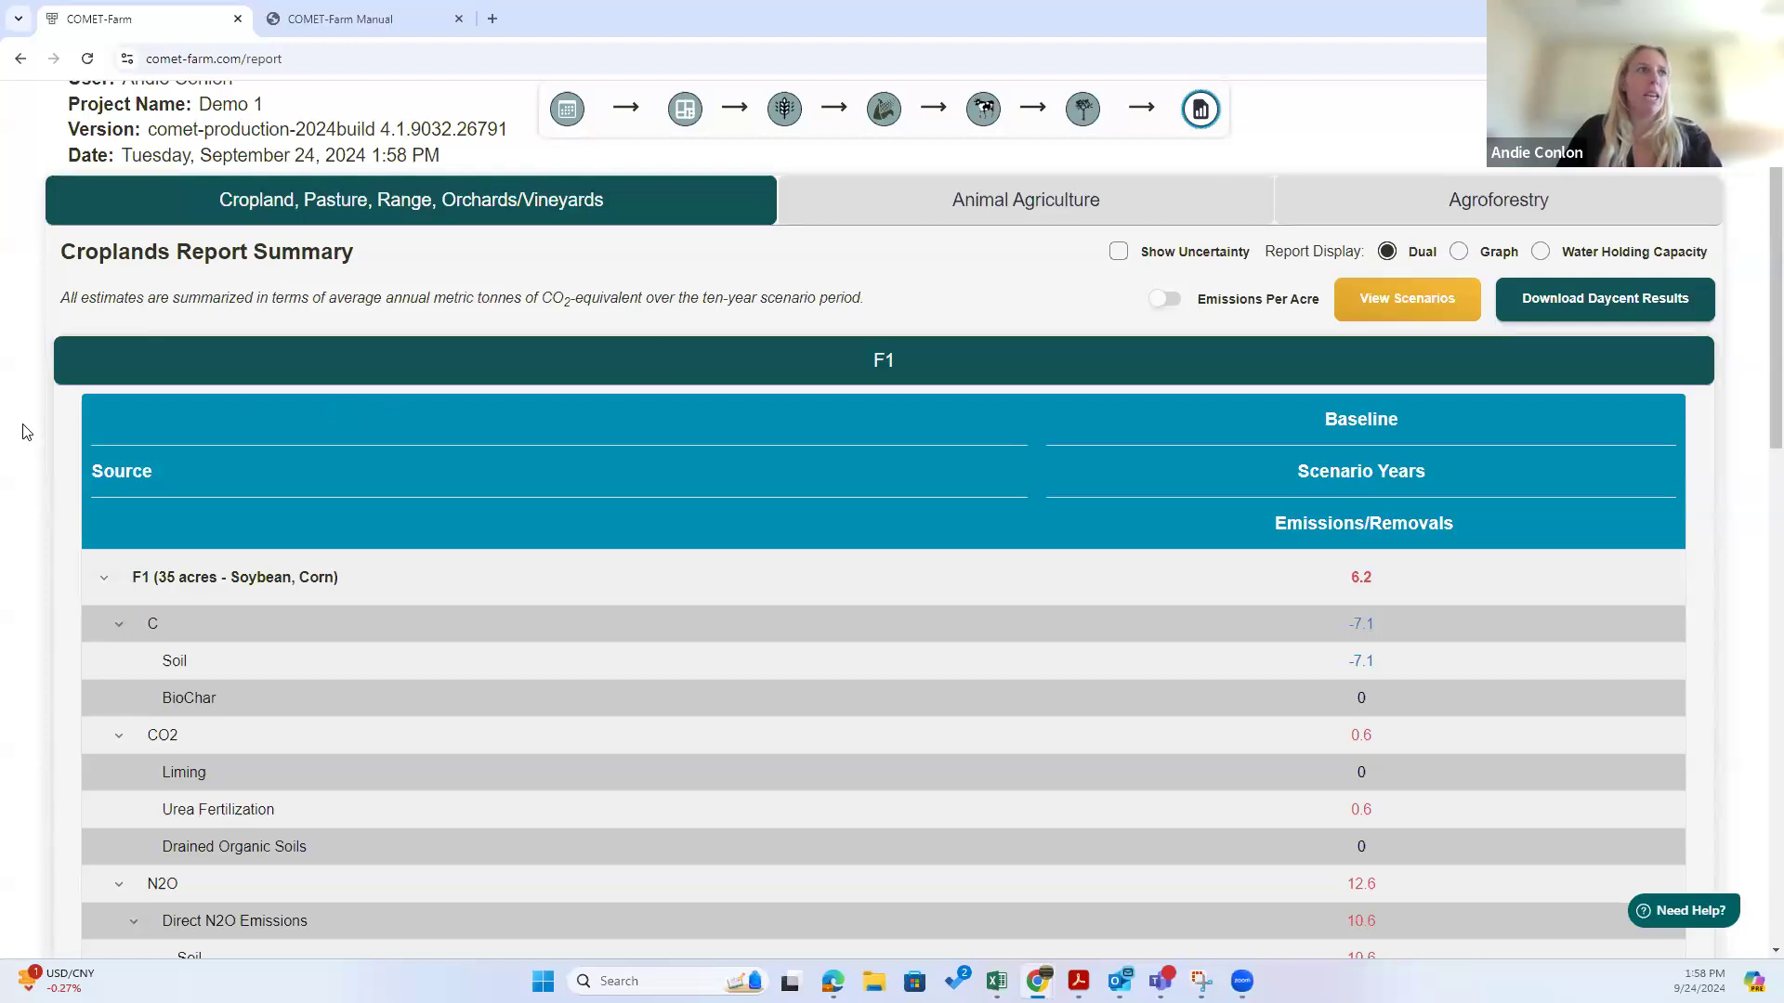
scroll(26, 431, up, 3)
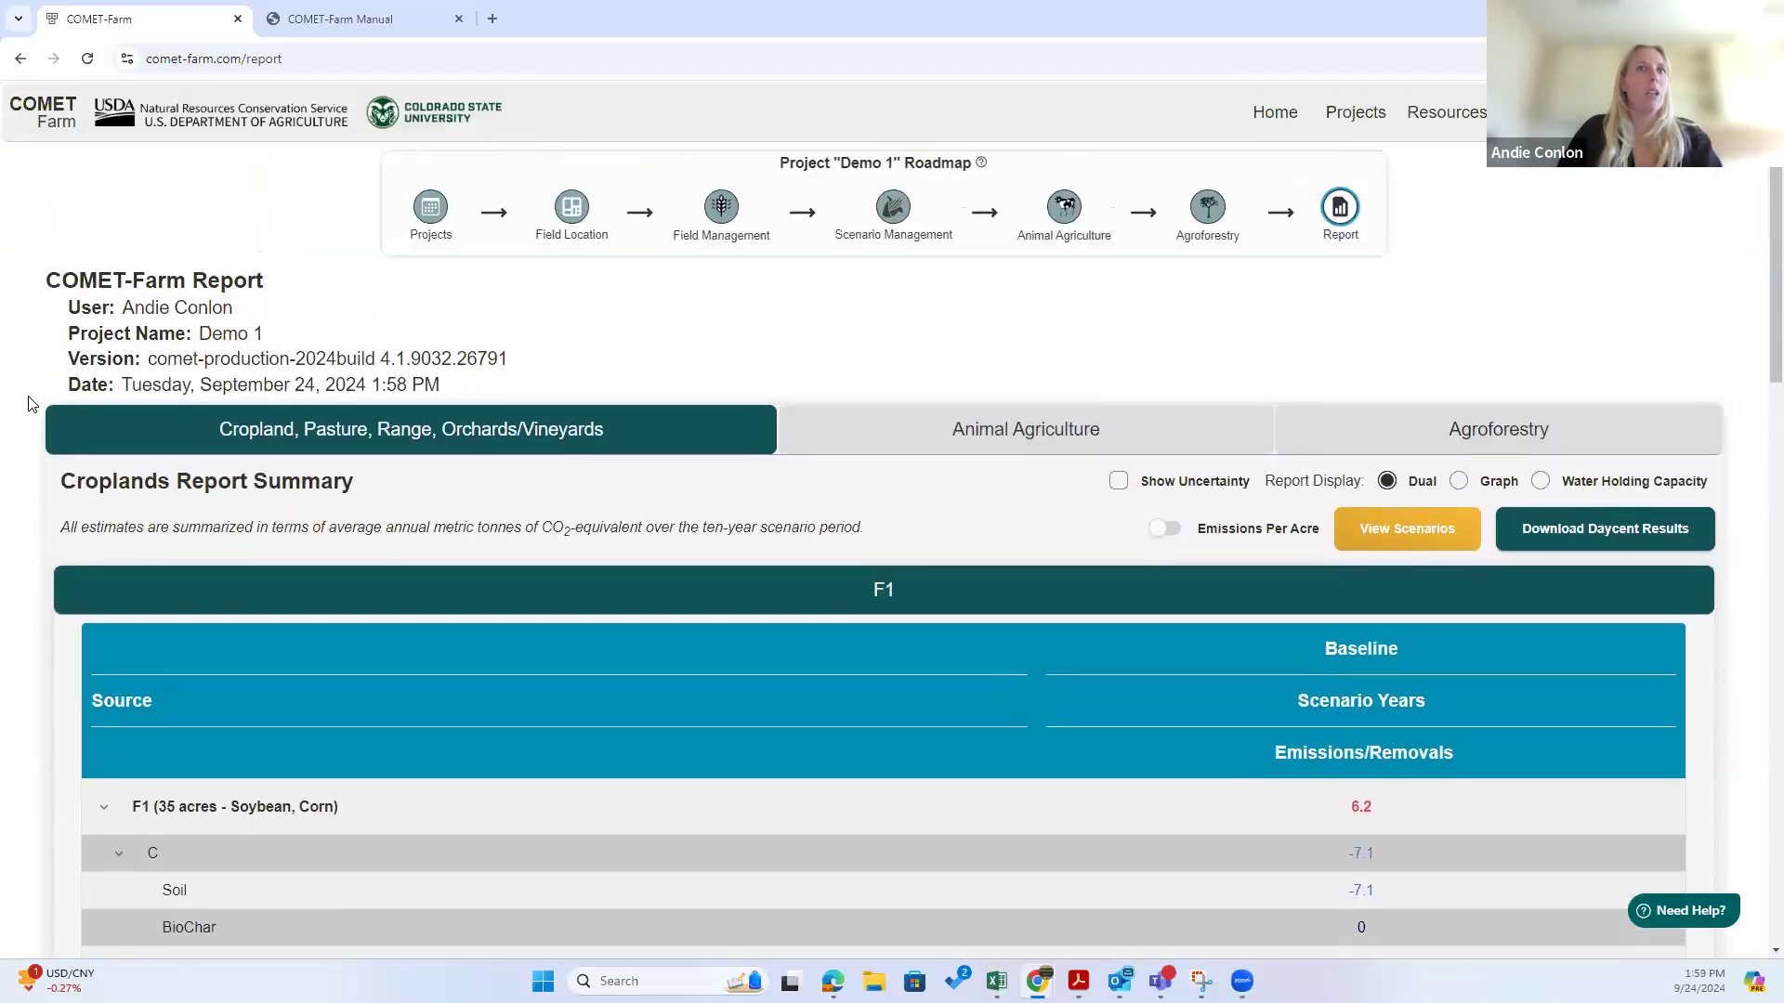